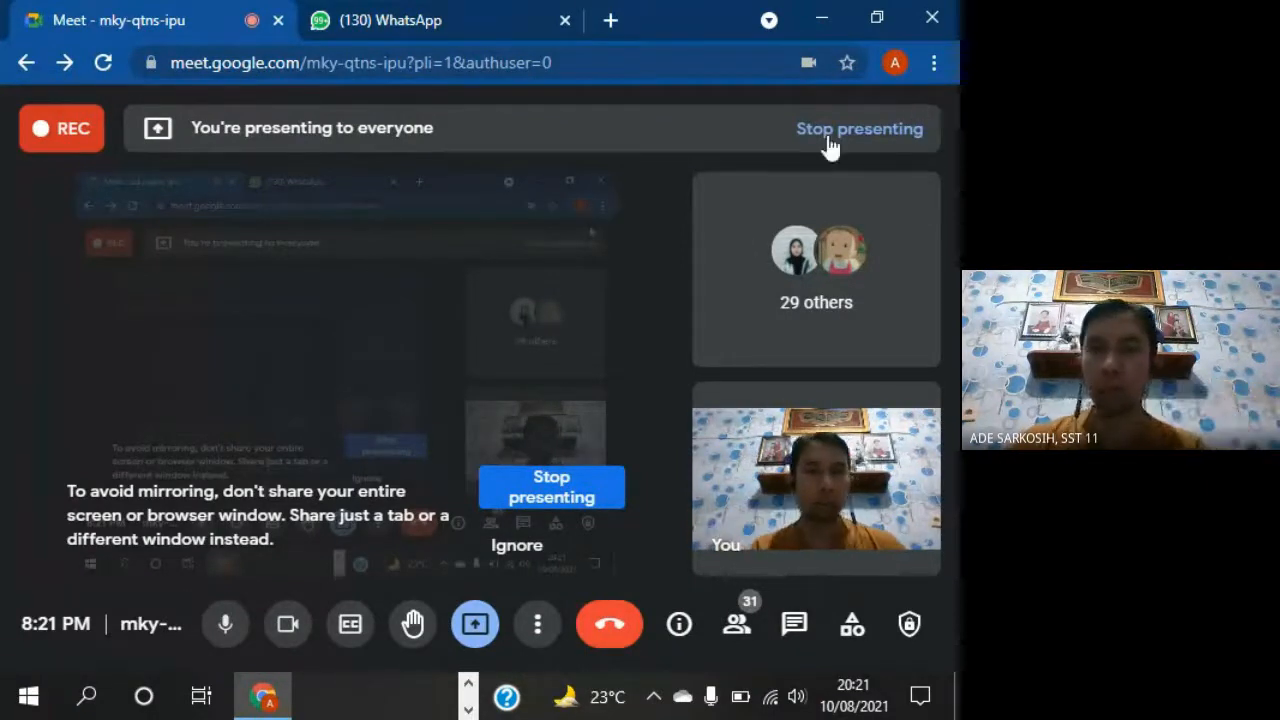
Clear the desktop of the browser window and the presenting notification, and launch MYOB Accounting v24
{"action": "left_click", "coordinate": [833, 20]}
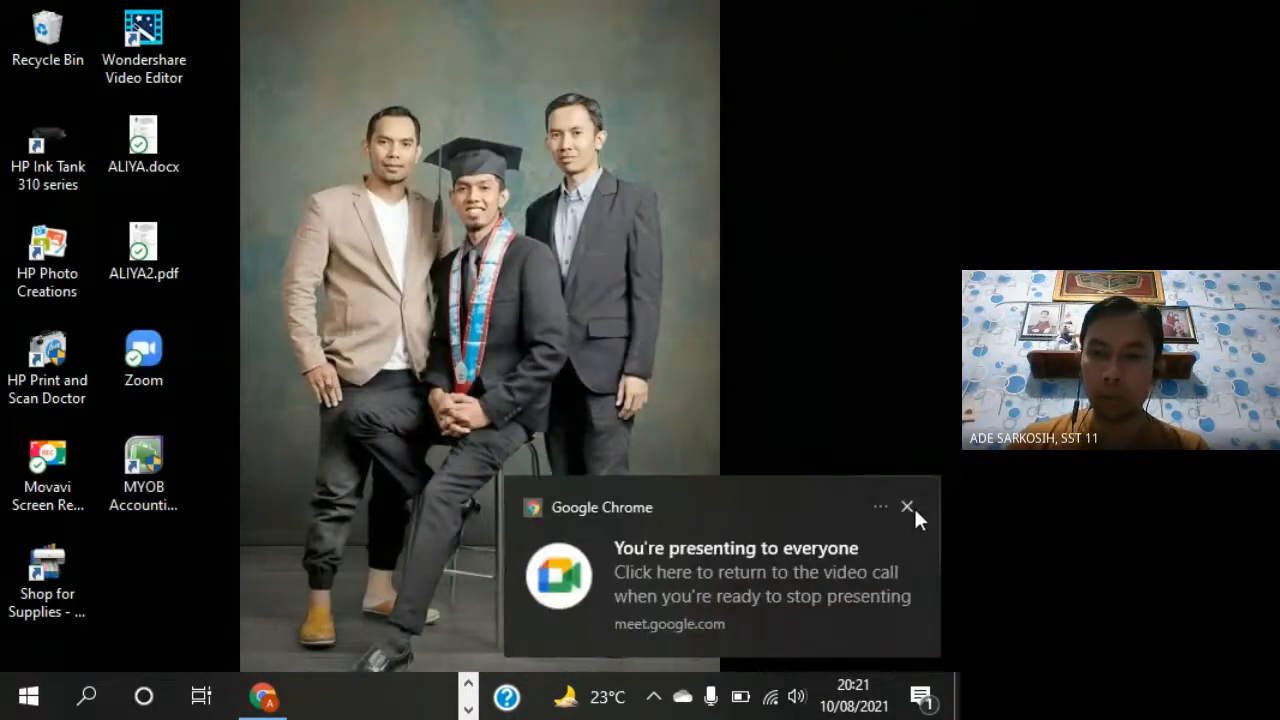
{"action": "left_click", "coordinate": [907, 507]}
{"action": "left_click", "coordinate": [156, 481]}
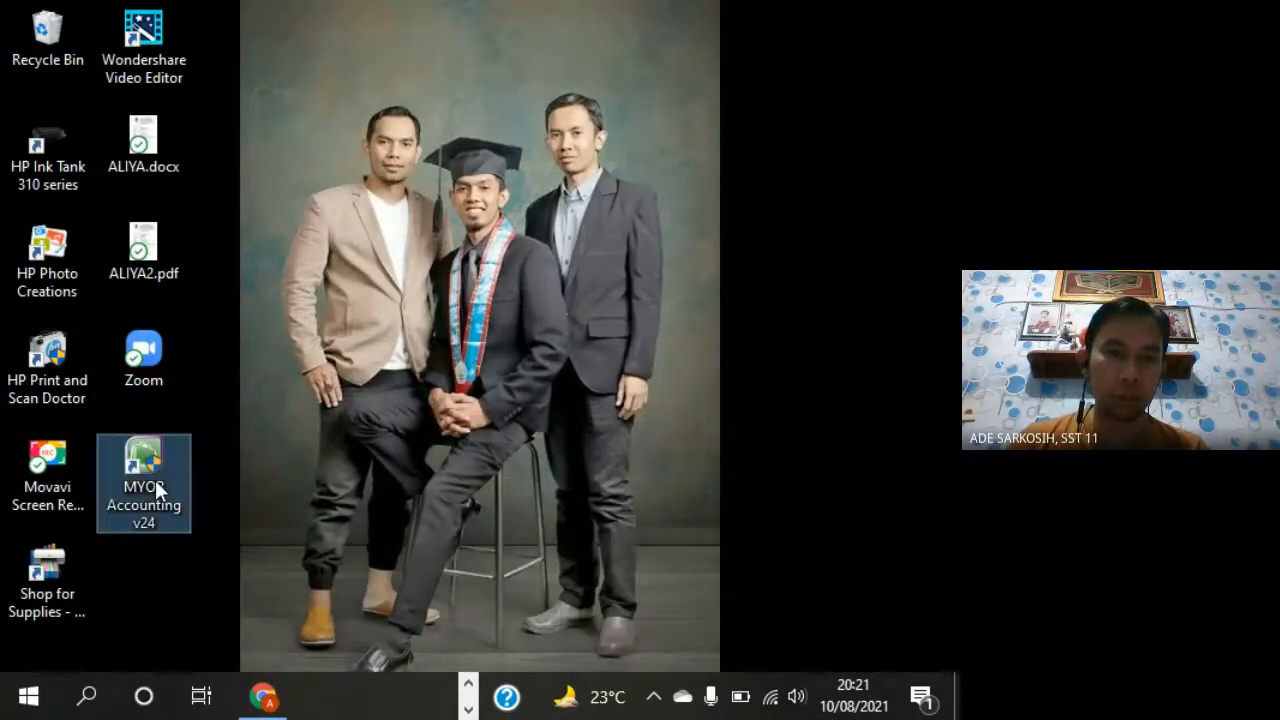
{"action": "left_click", "coordinate": [25, 703]}
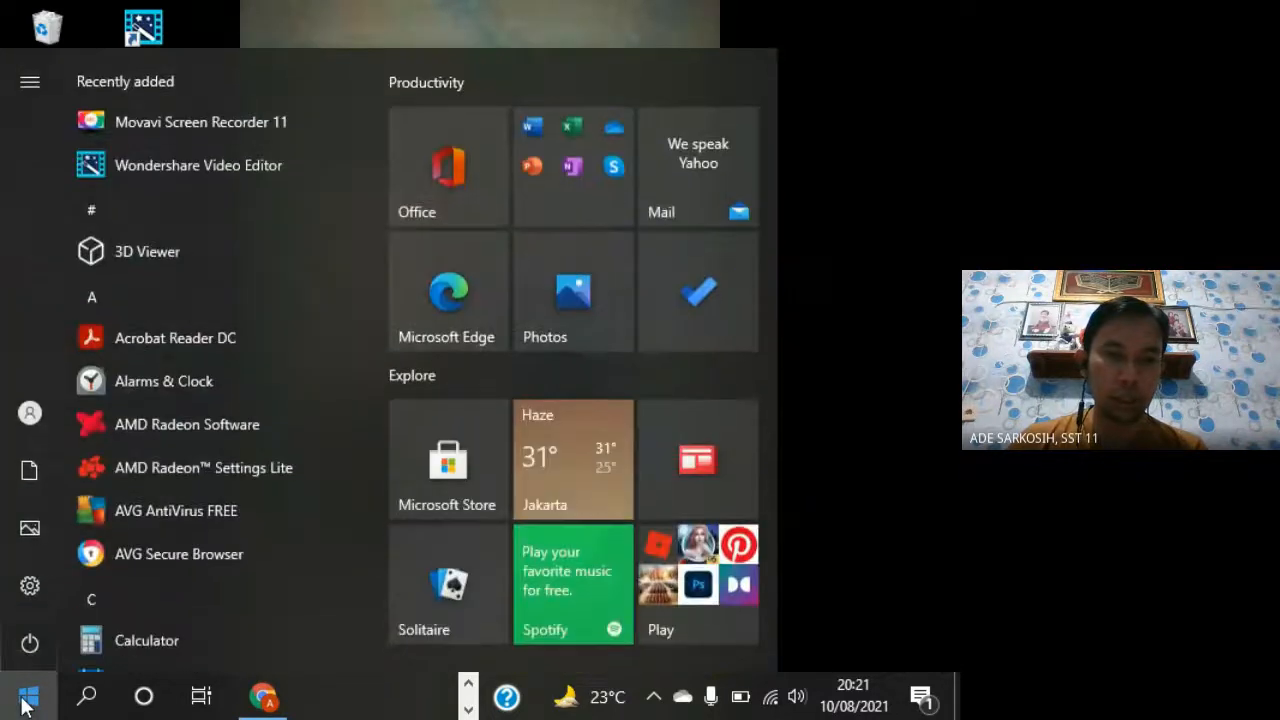
{"action": "left_click", "coordinate": [25, 703]}
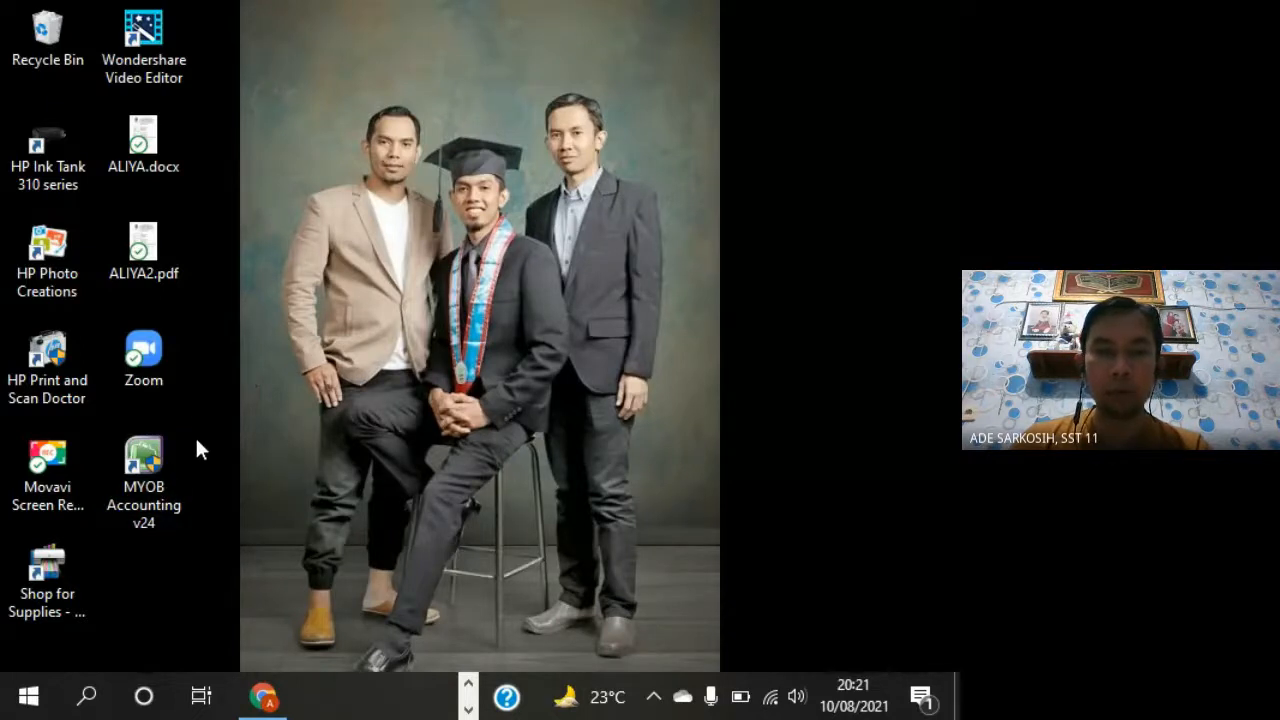
{"action": "left_click", "coordinate": [150, 465]}
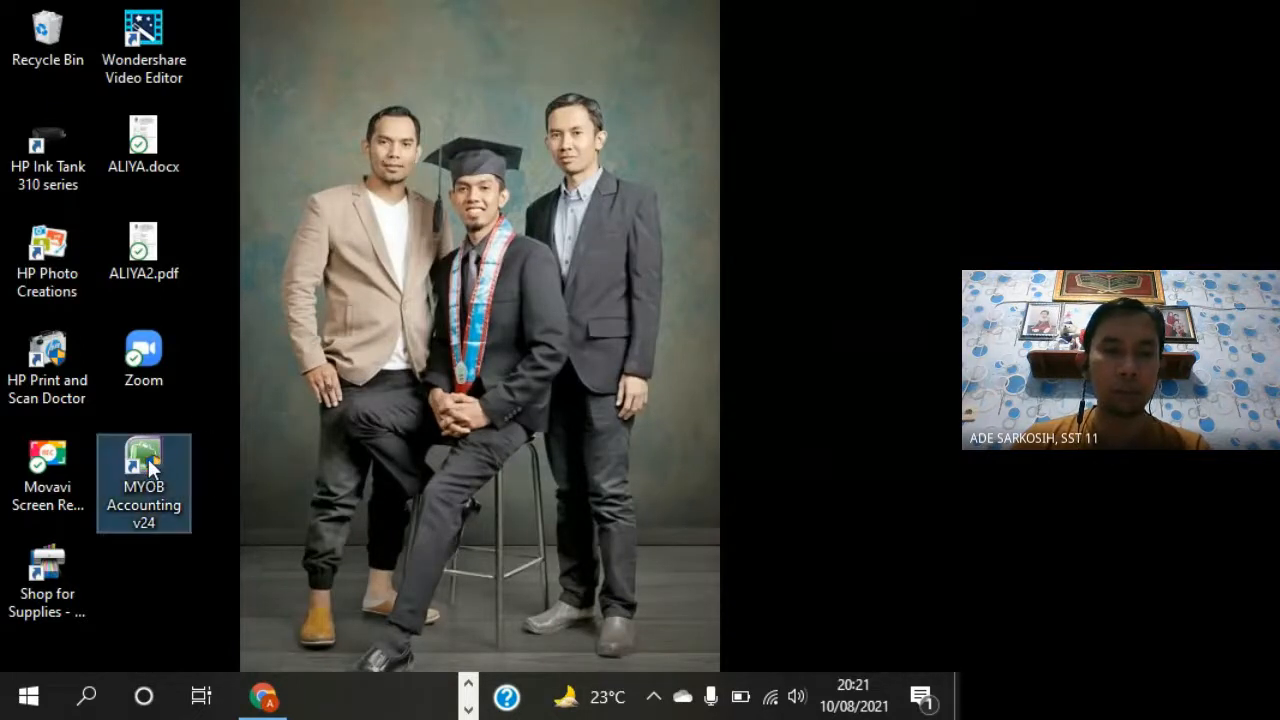
{"action": "double_click", "coordinate": [148, 460]}
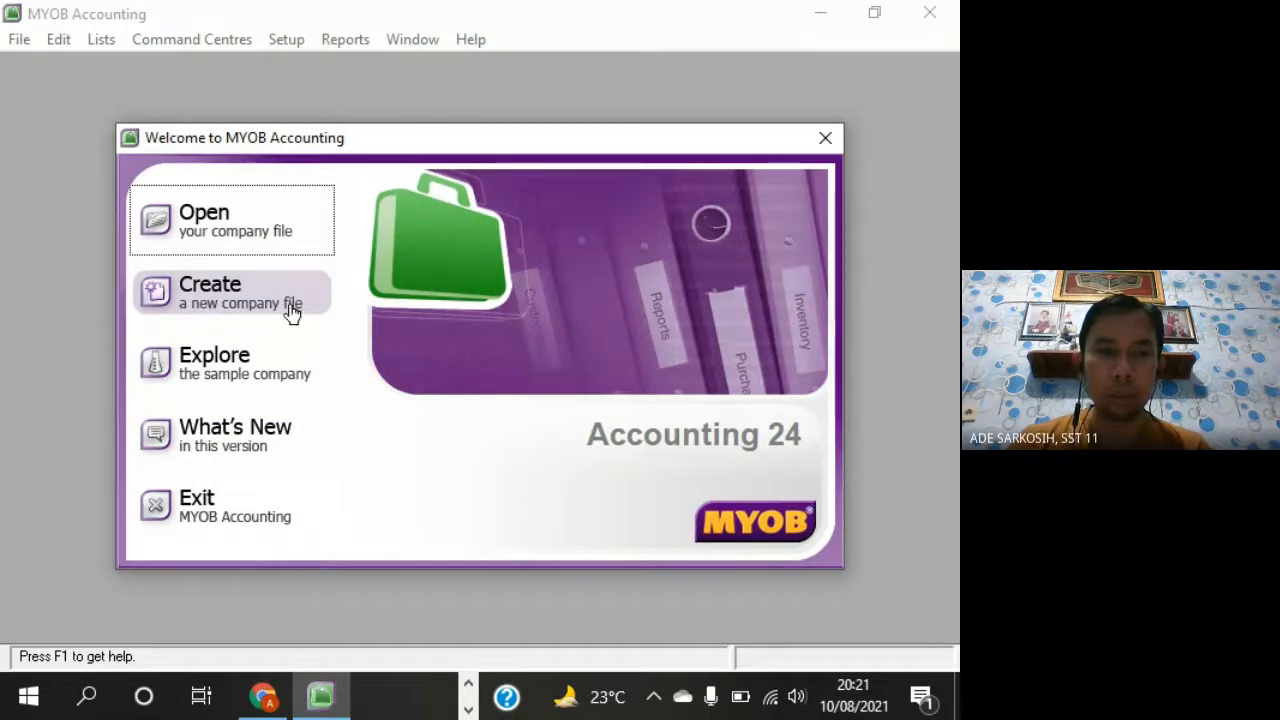
Open the MILENIA INC AKL1 company file from the MYOB KELAS XII folder and sign on as Administrator
{"action": "left_click", "coordinate": [216, 240]}
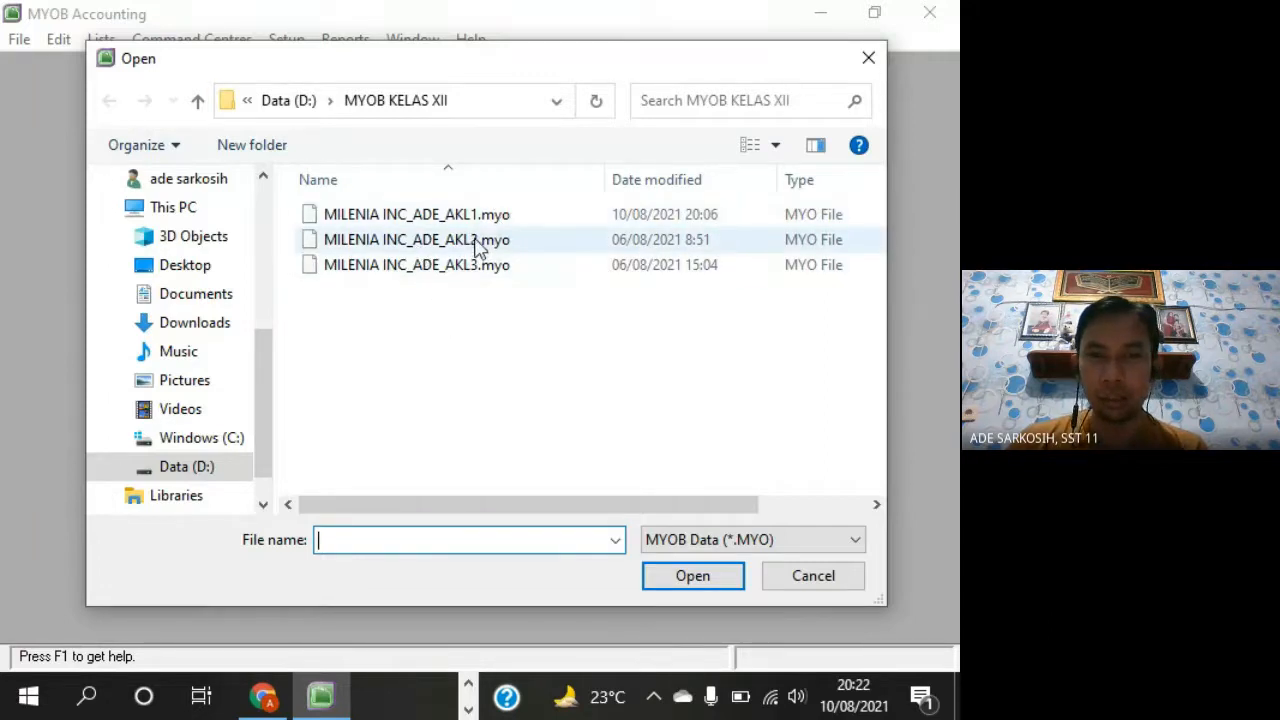
{"action": "left_click", "coordinate": [408, 224]}
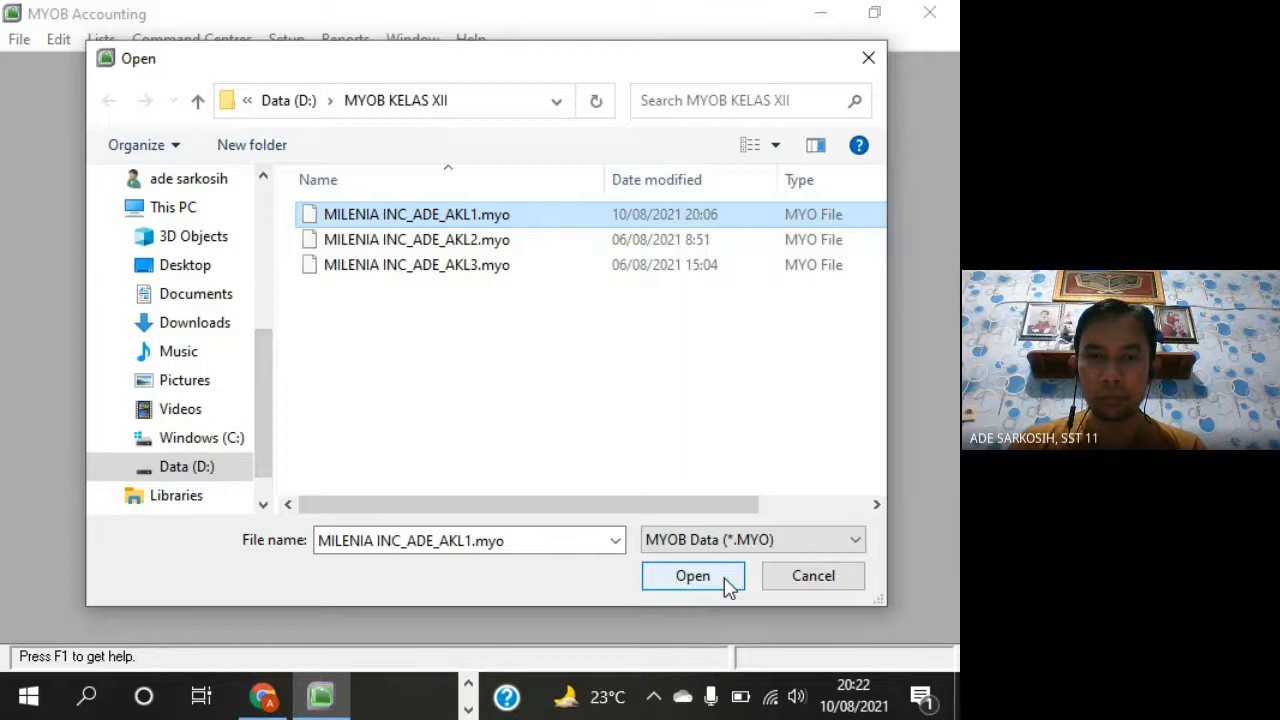
{"action": "left_click", "coordinate": [693, 576]}
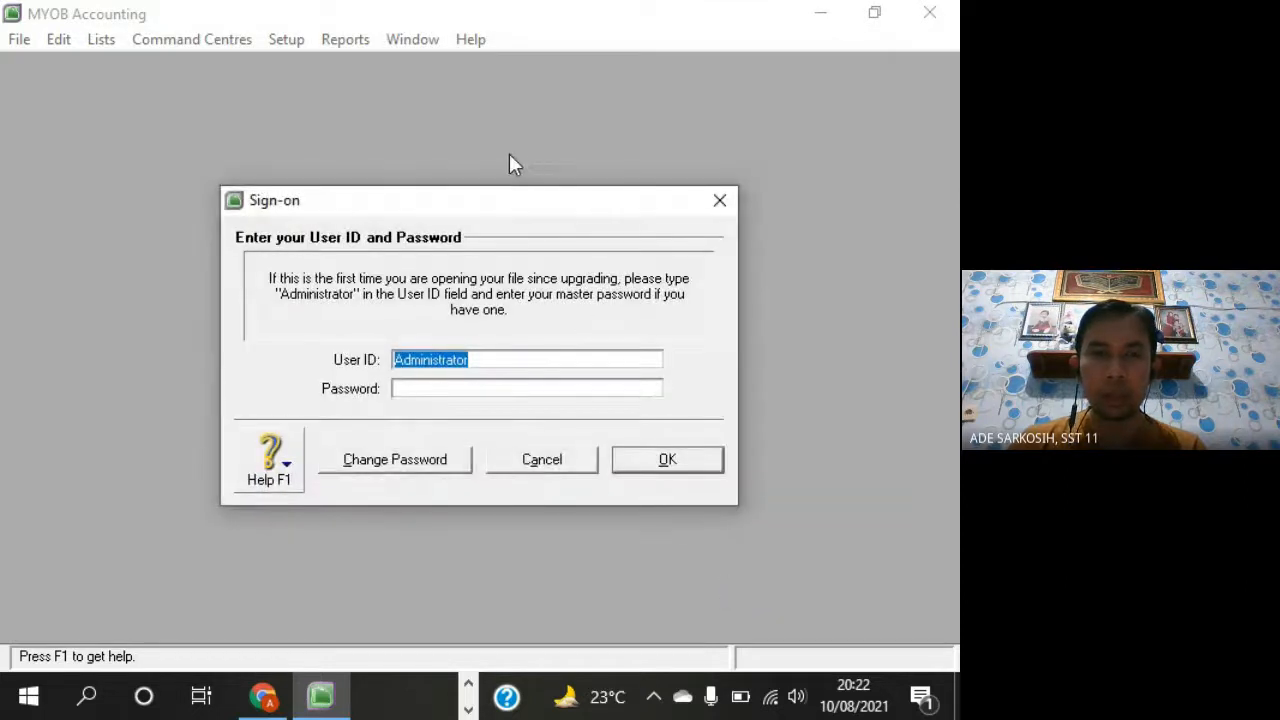
{"action": "left_click_drag", "start_coordinate": [469, 202], "coordinate": [462, 158]}
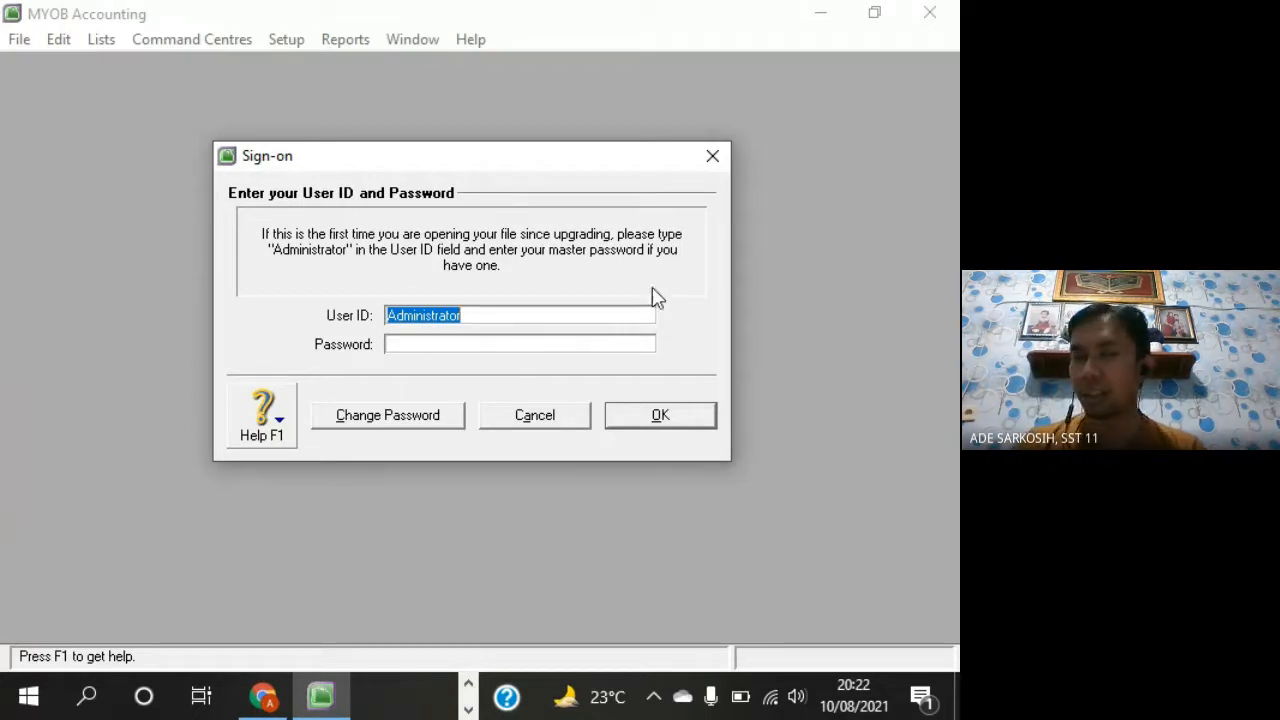
{"action": "left_click", "coordinate": [695, 415]}
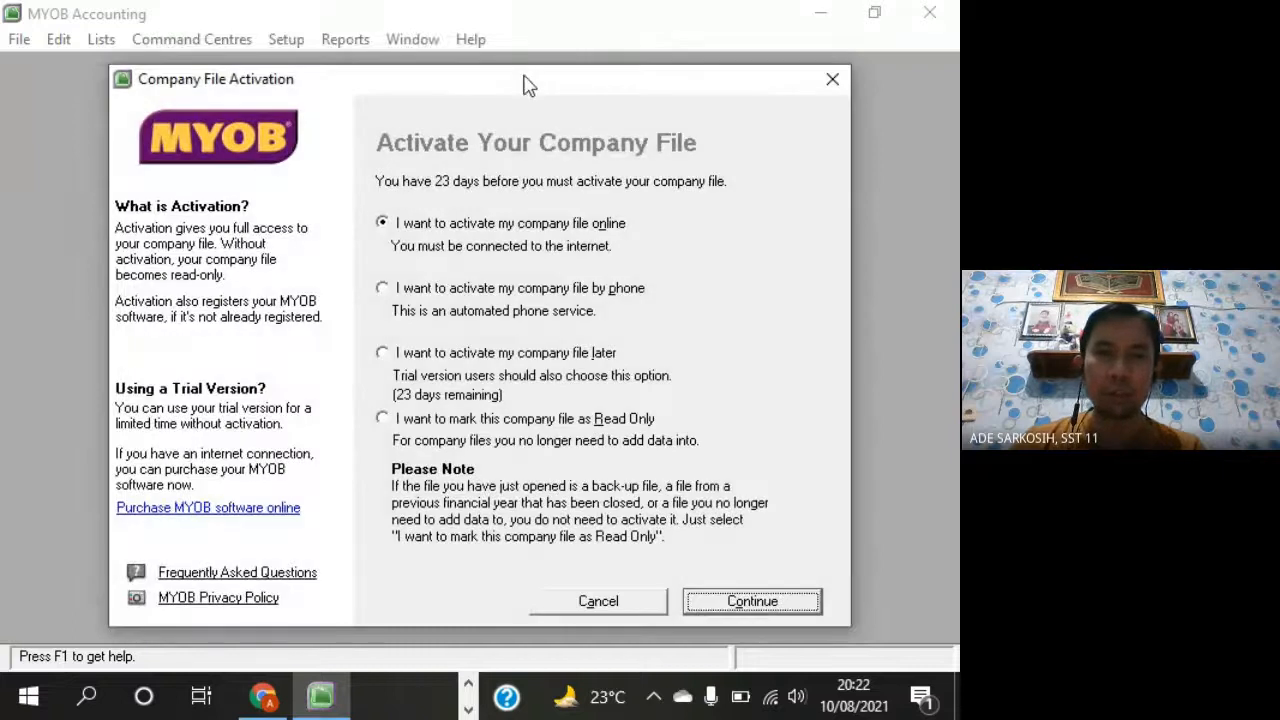
Choose to activate the company file later and acknowledge the activation notice
{"action": "left_click_drag", "start_coordinate": [527, 85], "coordinate": [539, 83]}
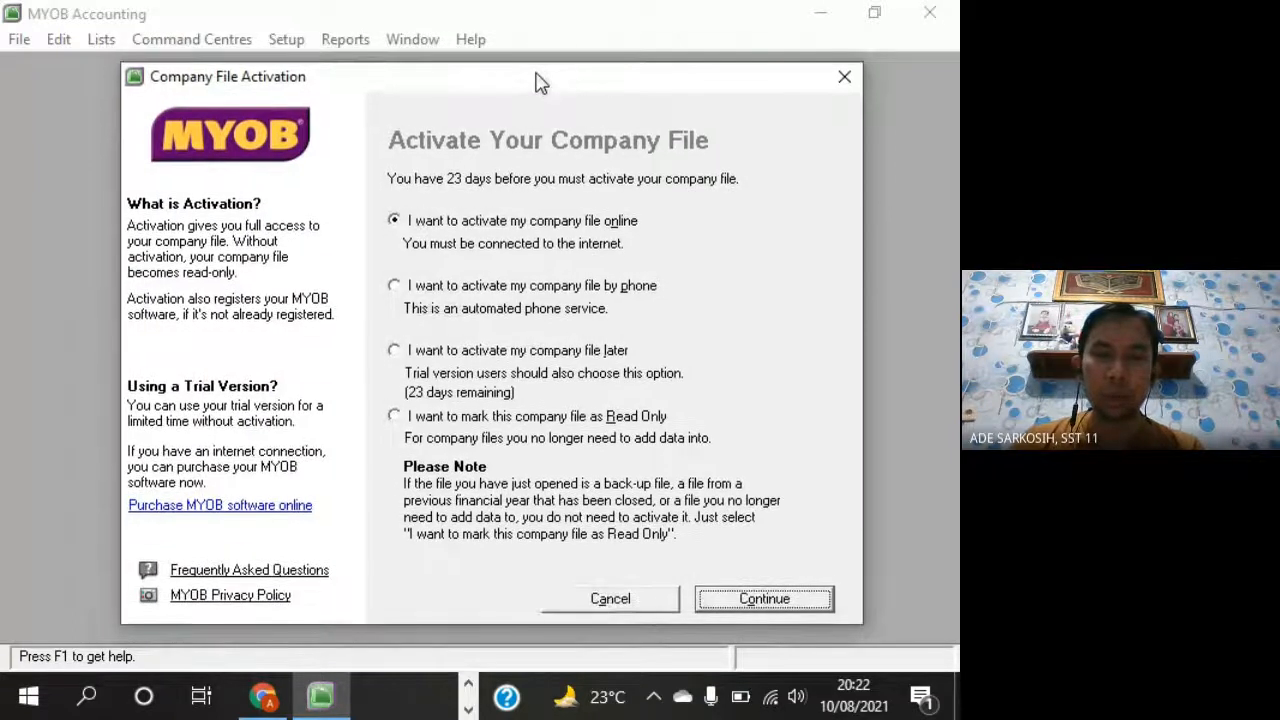
{"action": "left_click", "coordinate": [404, 356]}
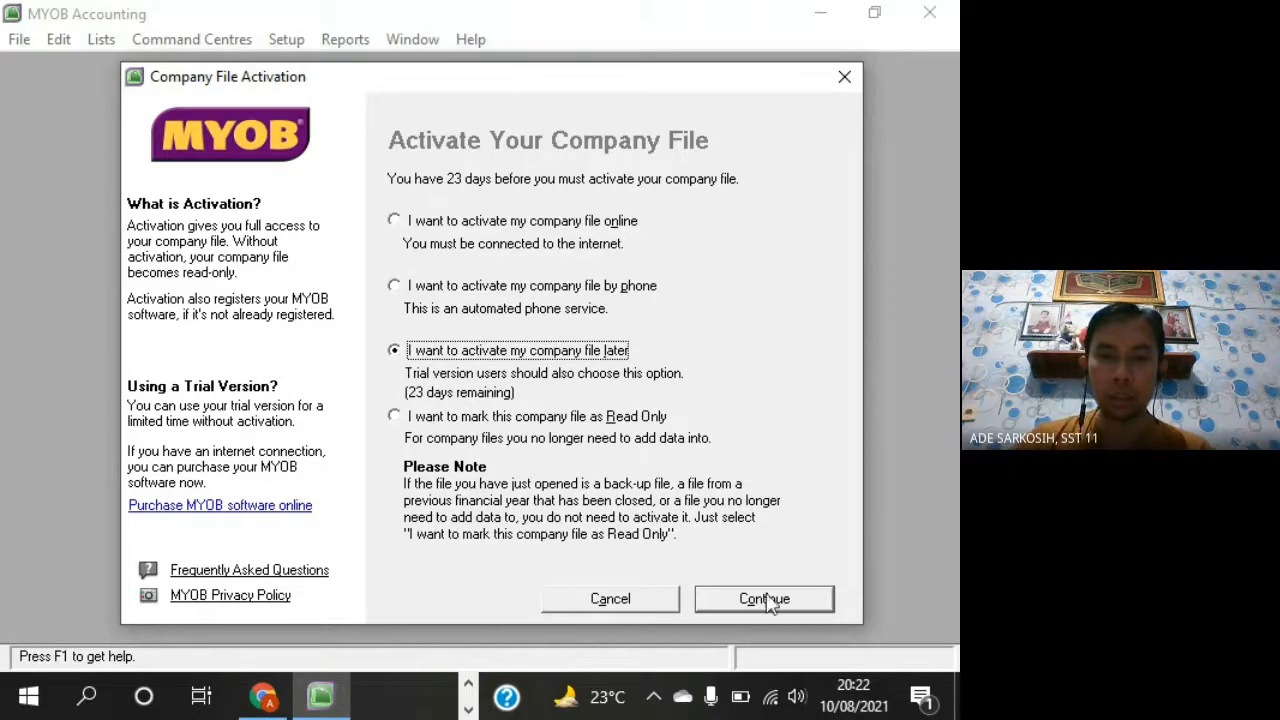
{"action": "left_click", "coordinate": [798, 614]}
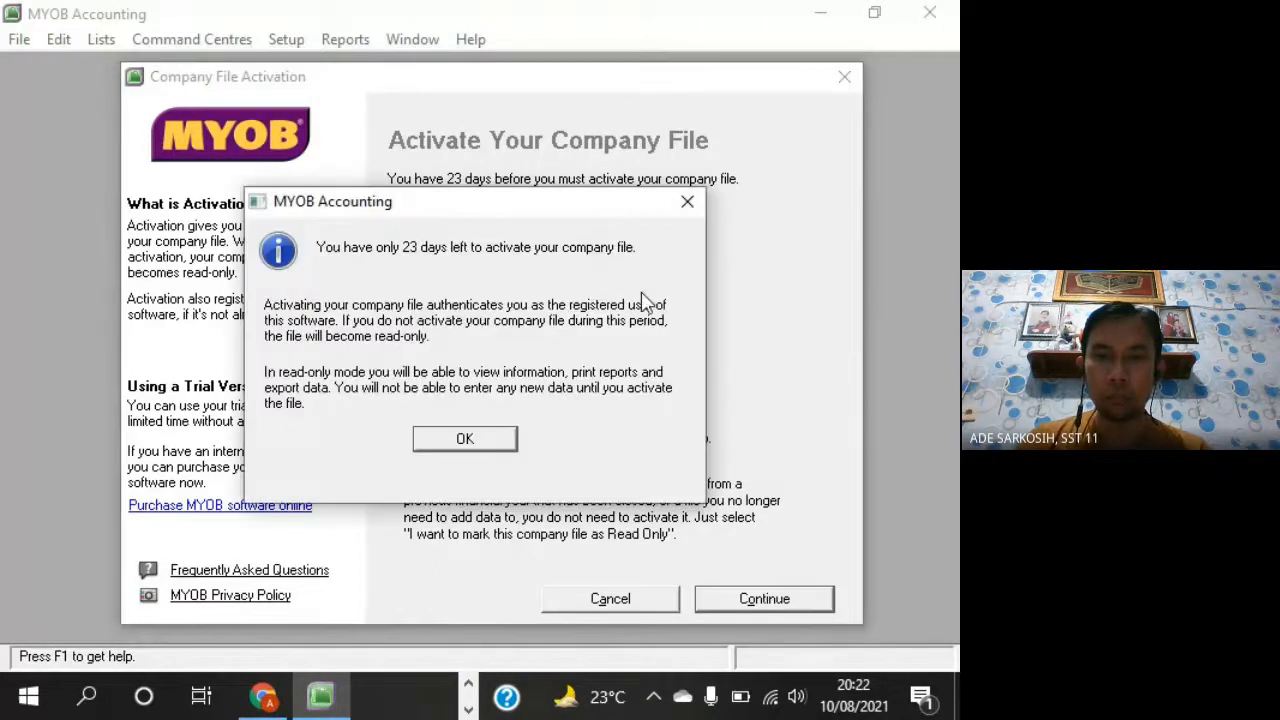
{"action": "left_click_drag", "start_coordinate": [480, 213], "coordinate": [495, 182]}
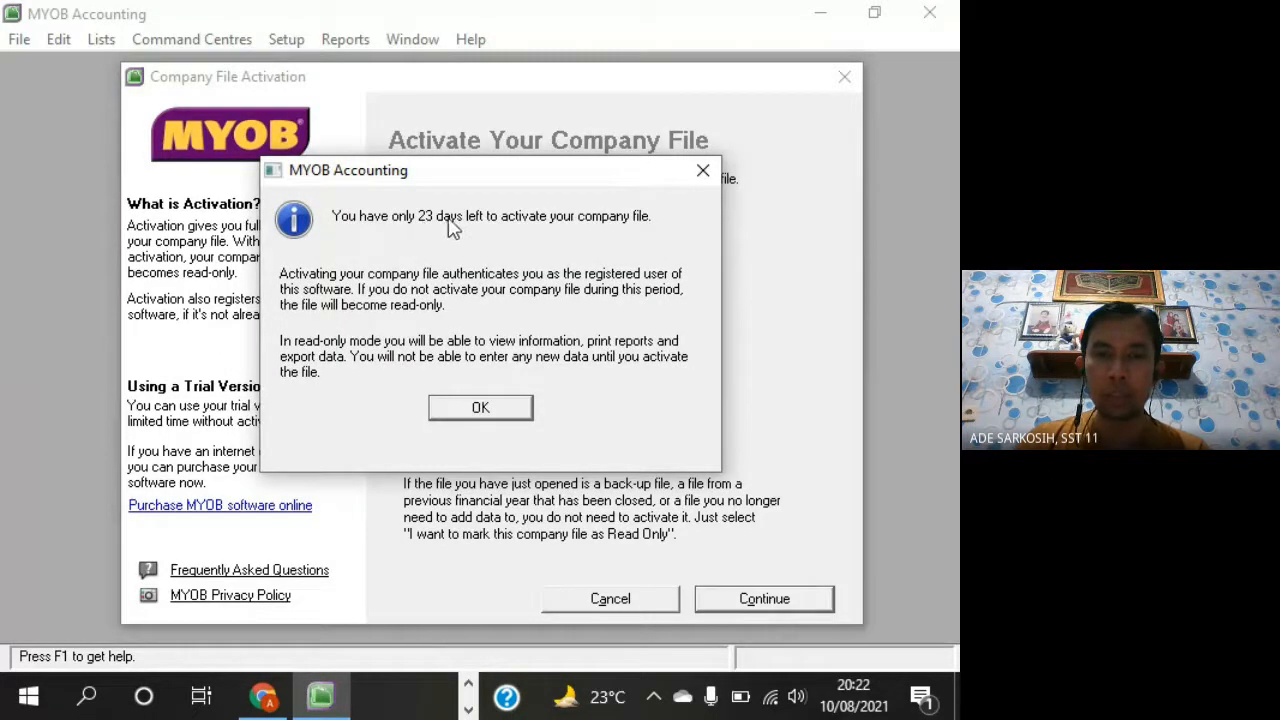
{"action": "left_click", "coordinate": [480, 409]}
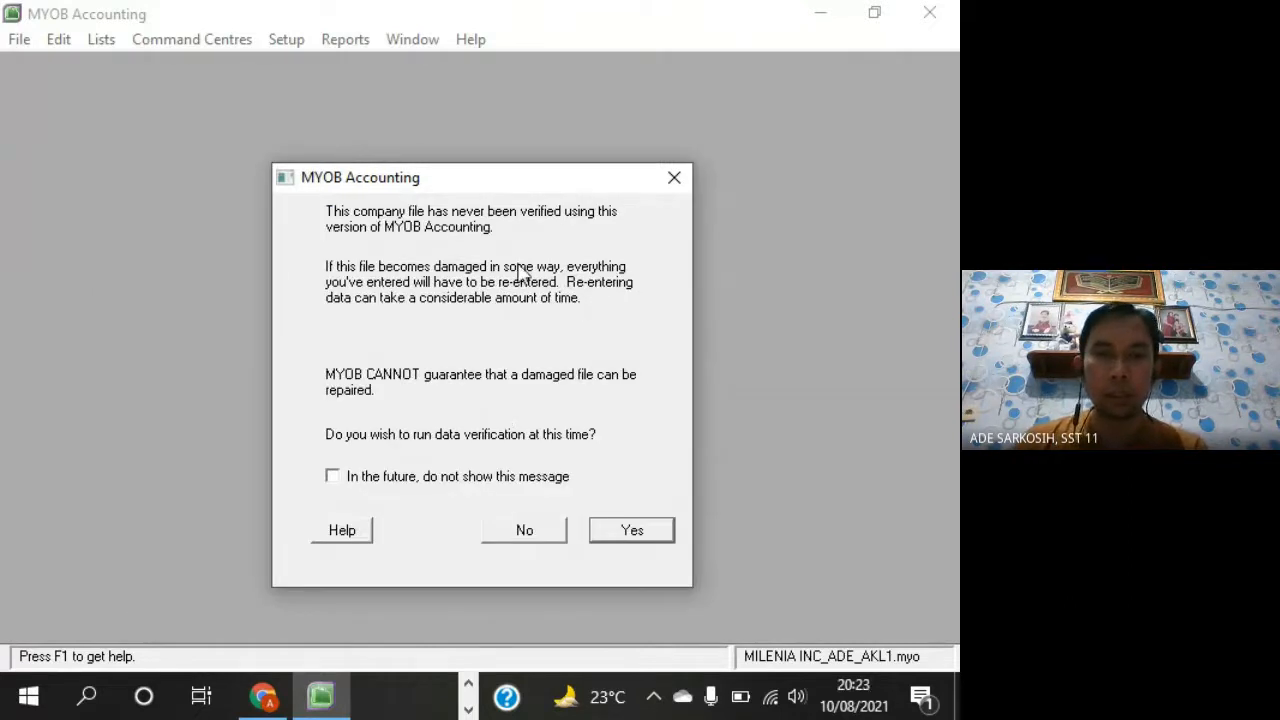
Decline the data verification and reposition the Command Centre window in the workspace
{"action": "left_click_drag", "start_coordinate": [516, 180], "coordinate": [505, 130]}
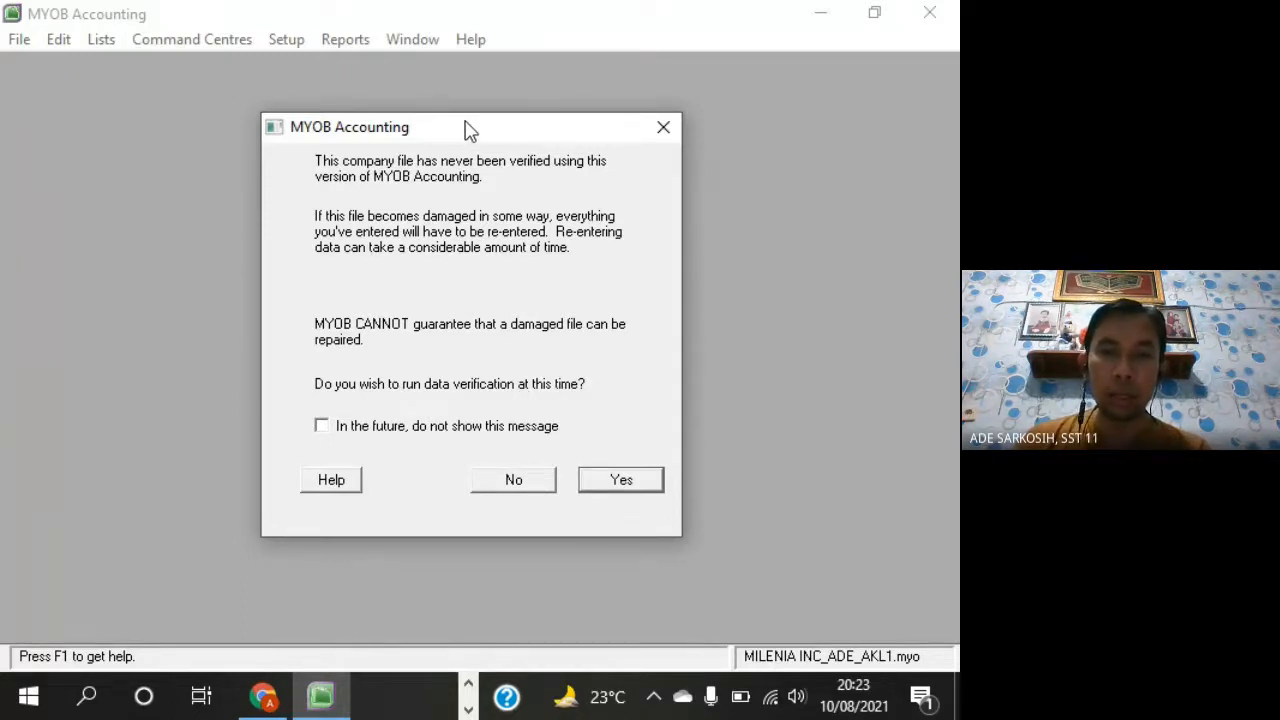
{"action": "left_click", "coordinate": [518, 480]}
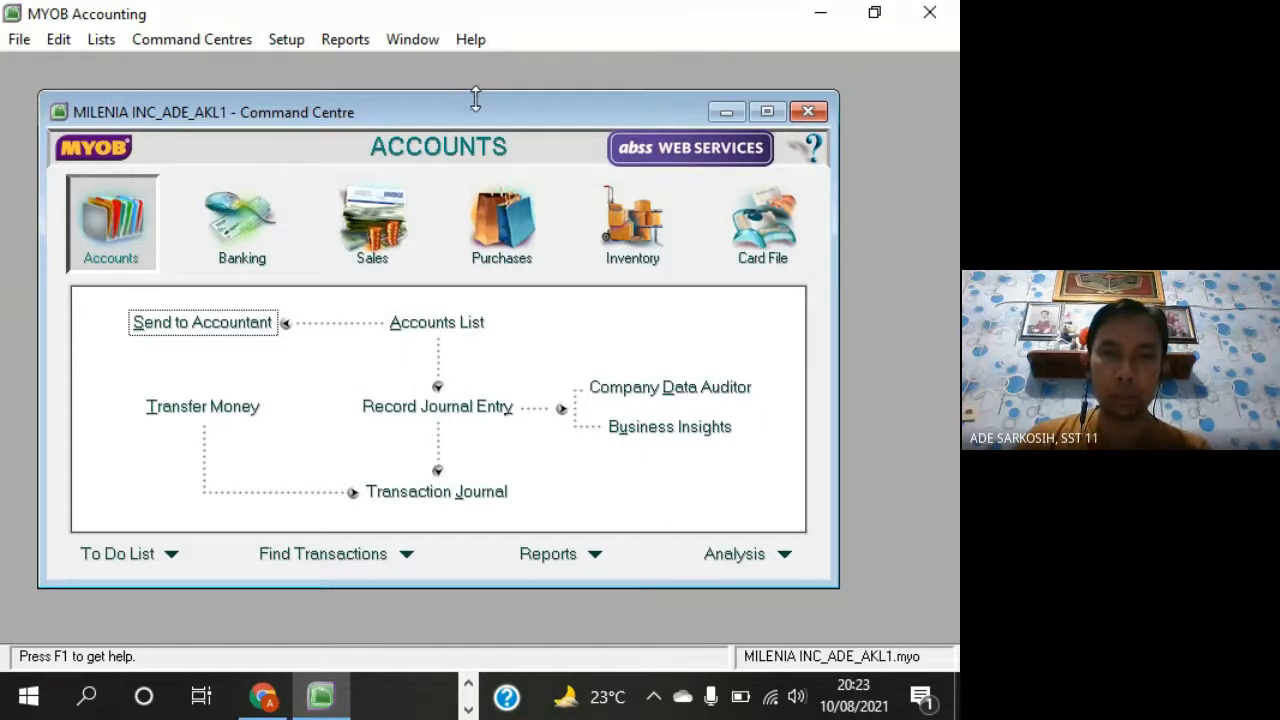
{"action": "mouse_move", "coordinate": [484, 119]}
{"action": "left_mouse_down"}
{"action": "mouse_move", "coordinate": [506, 120]}
{"action": "mouse_move", "coordinate": [497, 125]}
{"action": "left_mouse_up"}
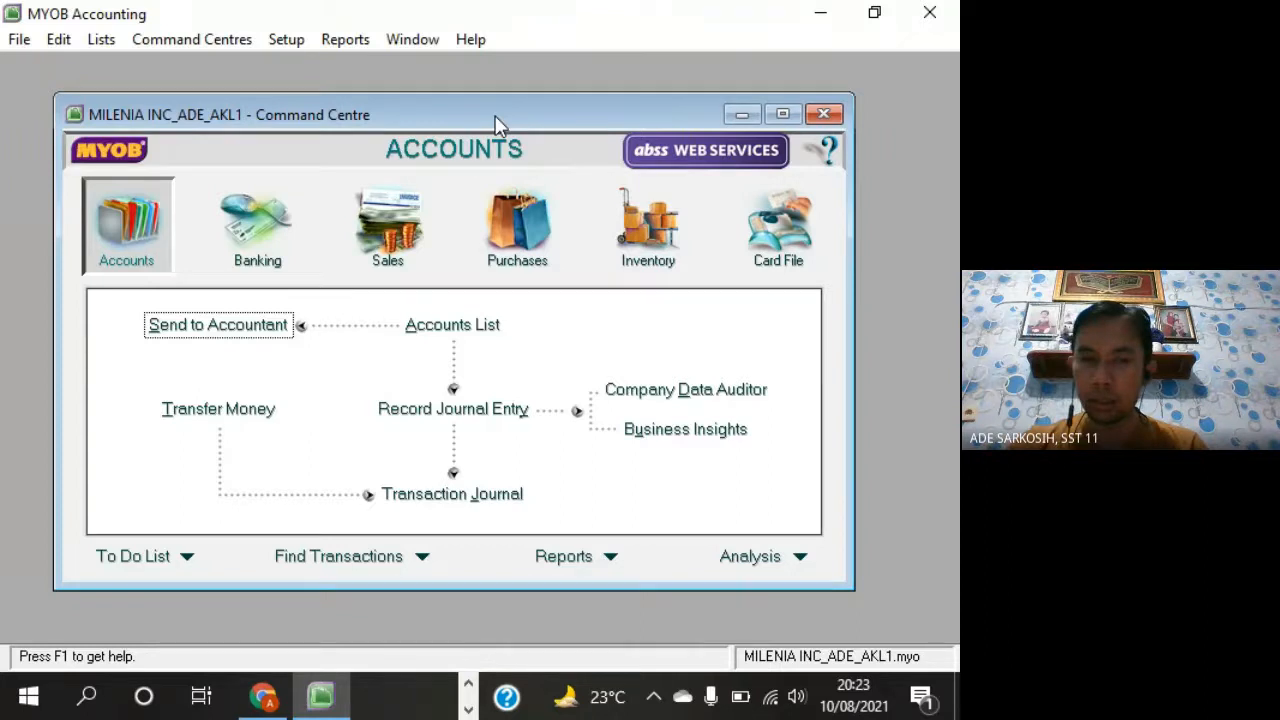
Open LEMBAR SOAL TO MYOB MILENIA INC.pdf from the JOB, TEACHING, 11, 2122 folder on drive D
{"action": "left_click", "coordinate": [469, 684]}
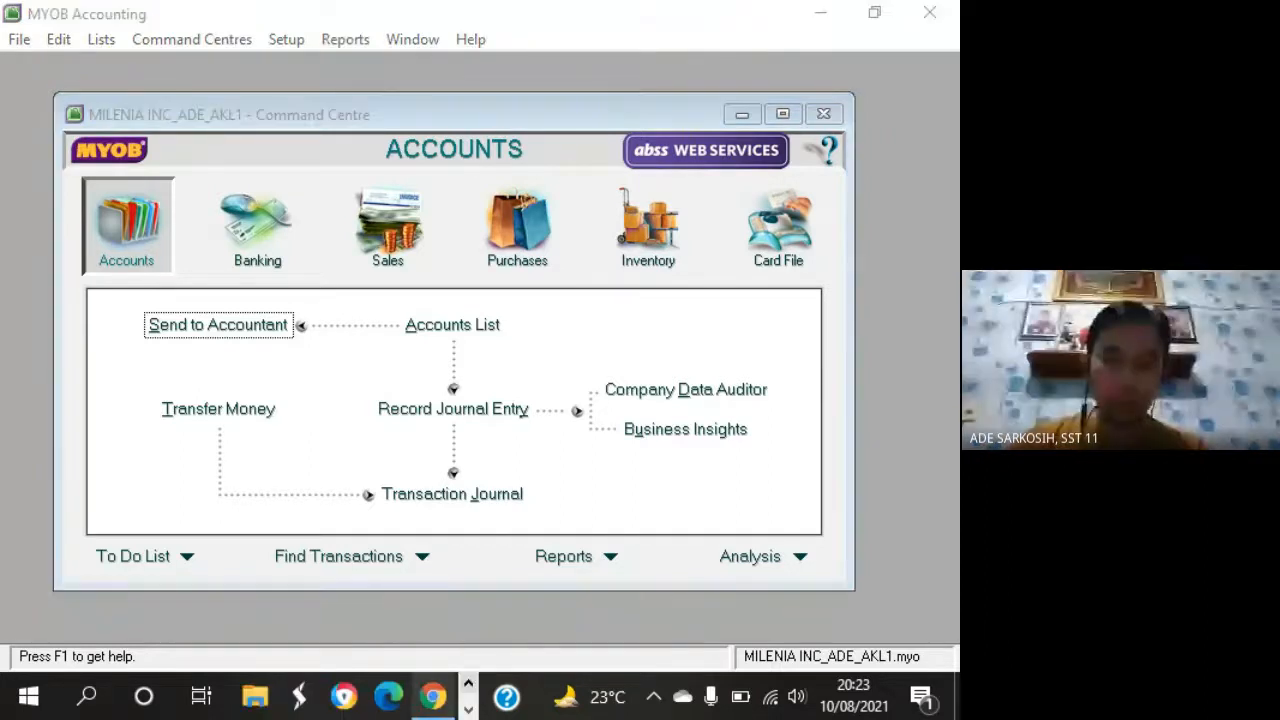
{"action": "left_click", "coordinate": [254, 708]}
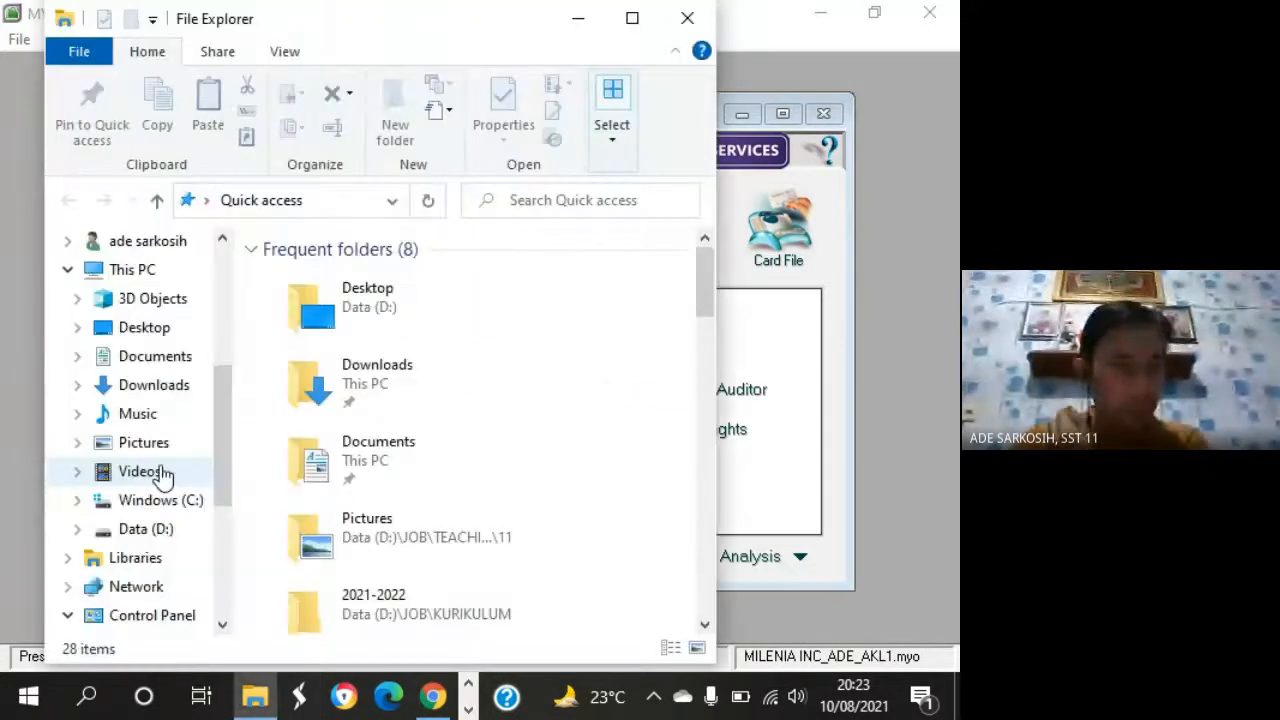
{"action": "left_click", "coordinate": [150, 530]}
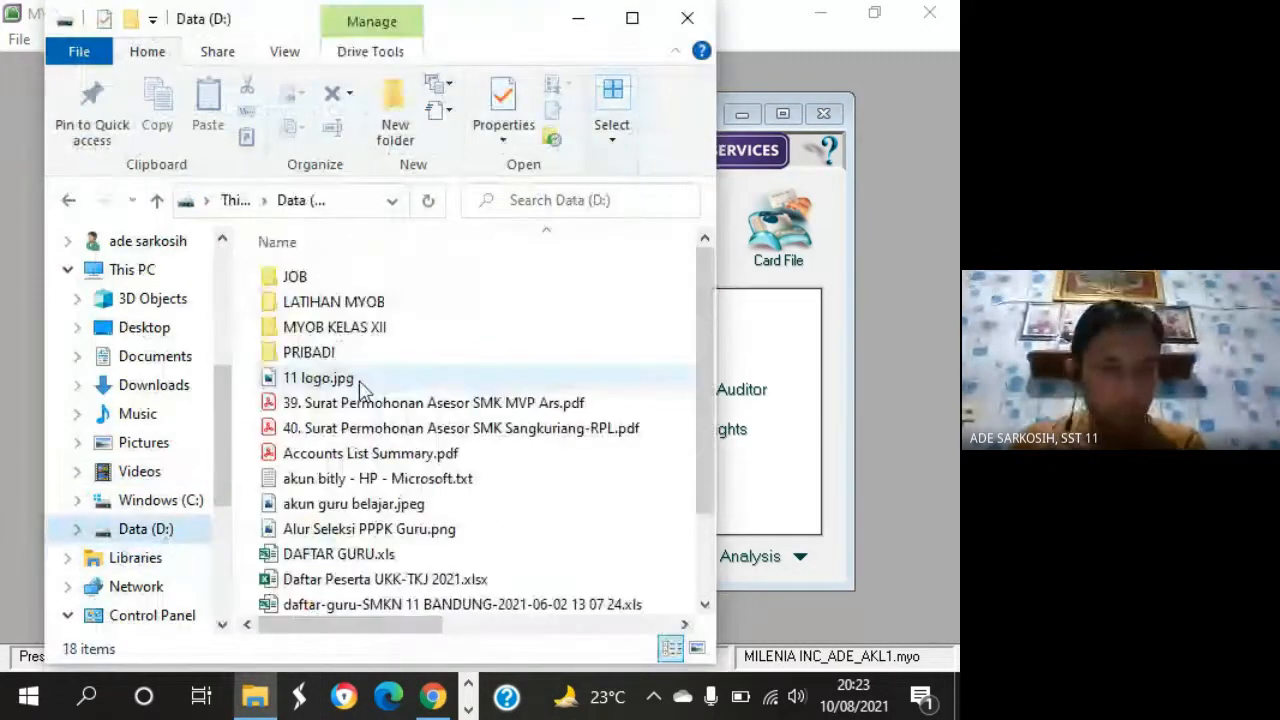
{"action": "double_click", "coordinate": [323, 284]}
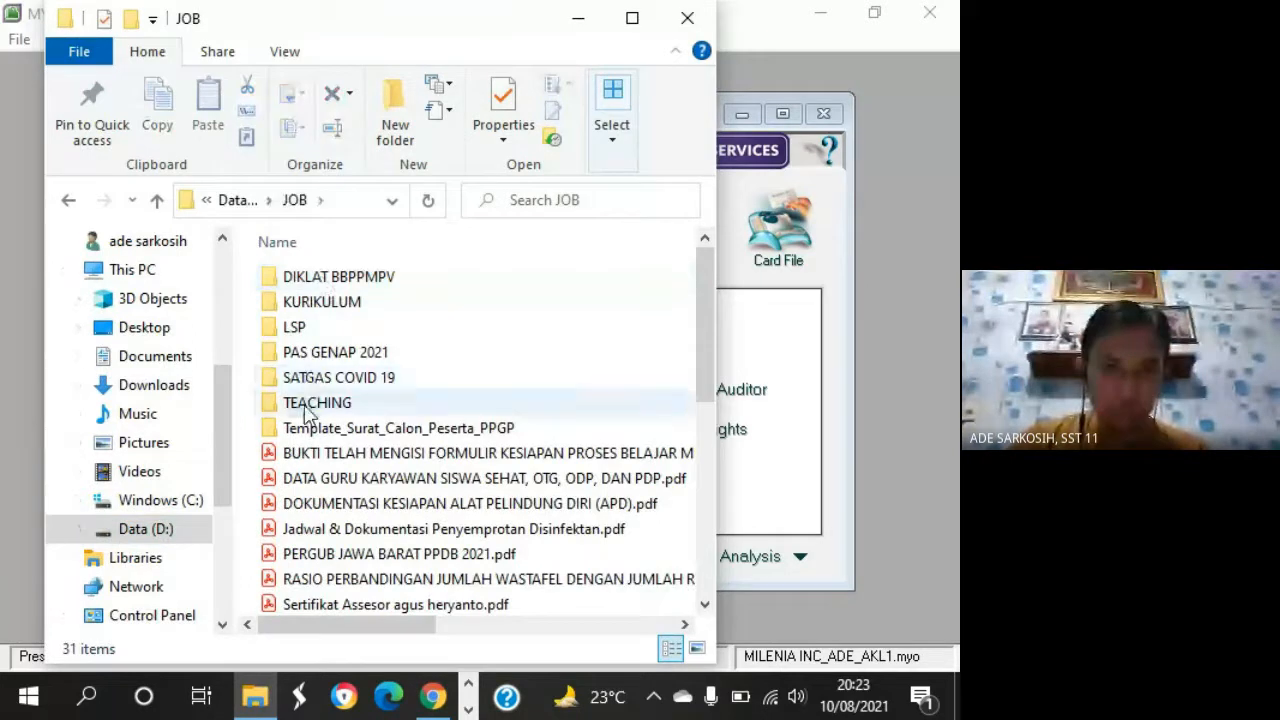
{"action": "double_click", "coordinate": [306, 408]}
{"action": "double_click", "coordinate": [334, 282]}
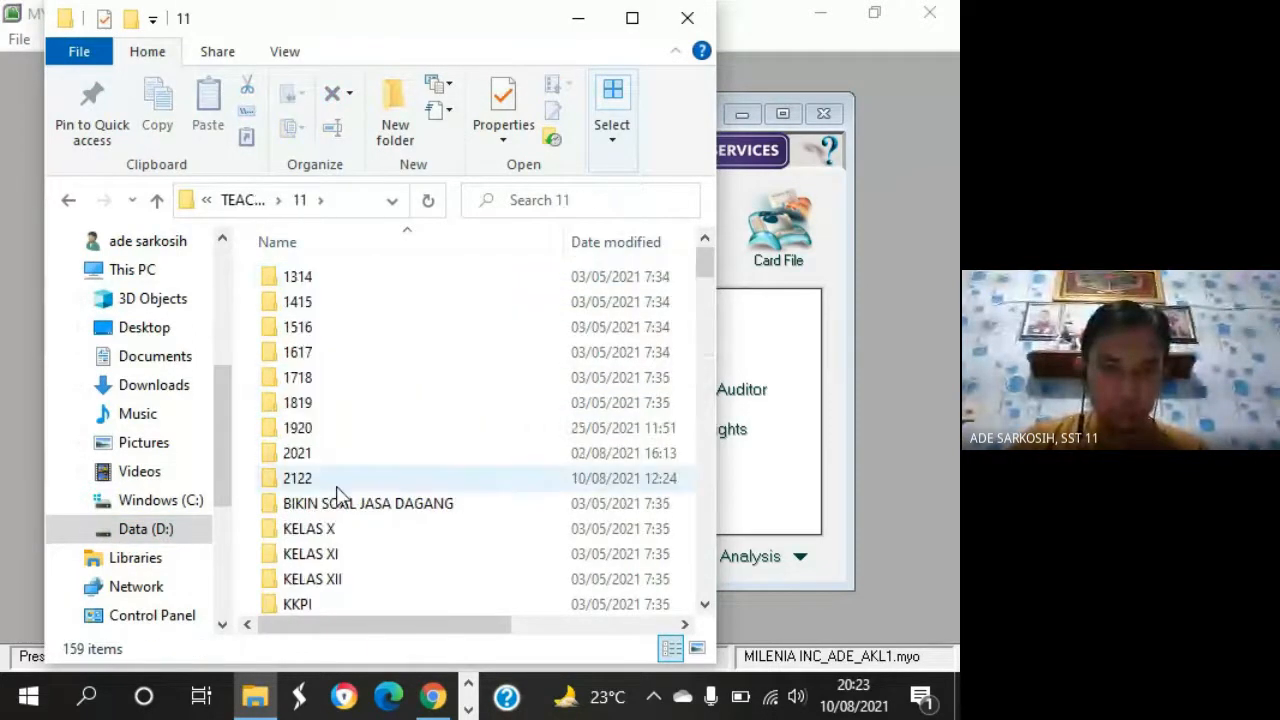
{"action": "double_click", "coordinate": [312, 480]}
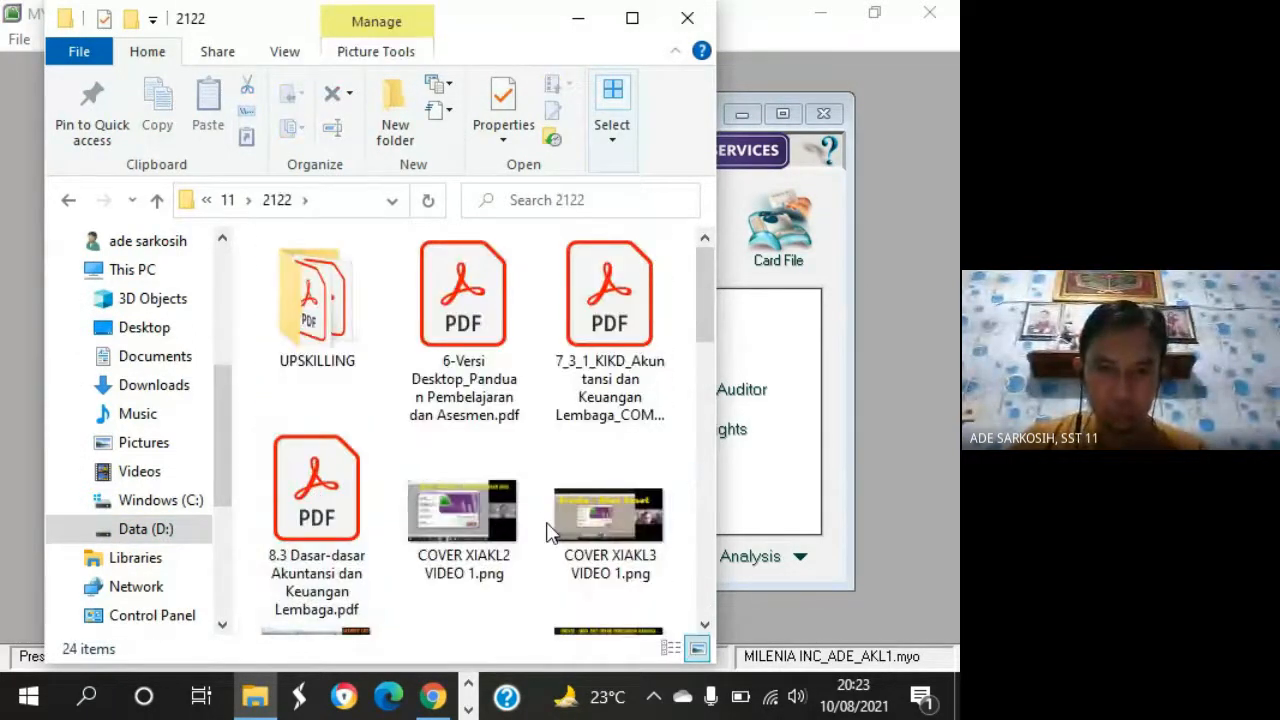
{"action": "scroll", "coordinate": [548, 533], "scroll_direction": "down", "scroll_amount": 2}
{"action": "scroll", "coordinate": [548, 533], "scroll_direction": "down", "scroll_amount": 5}
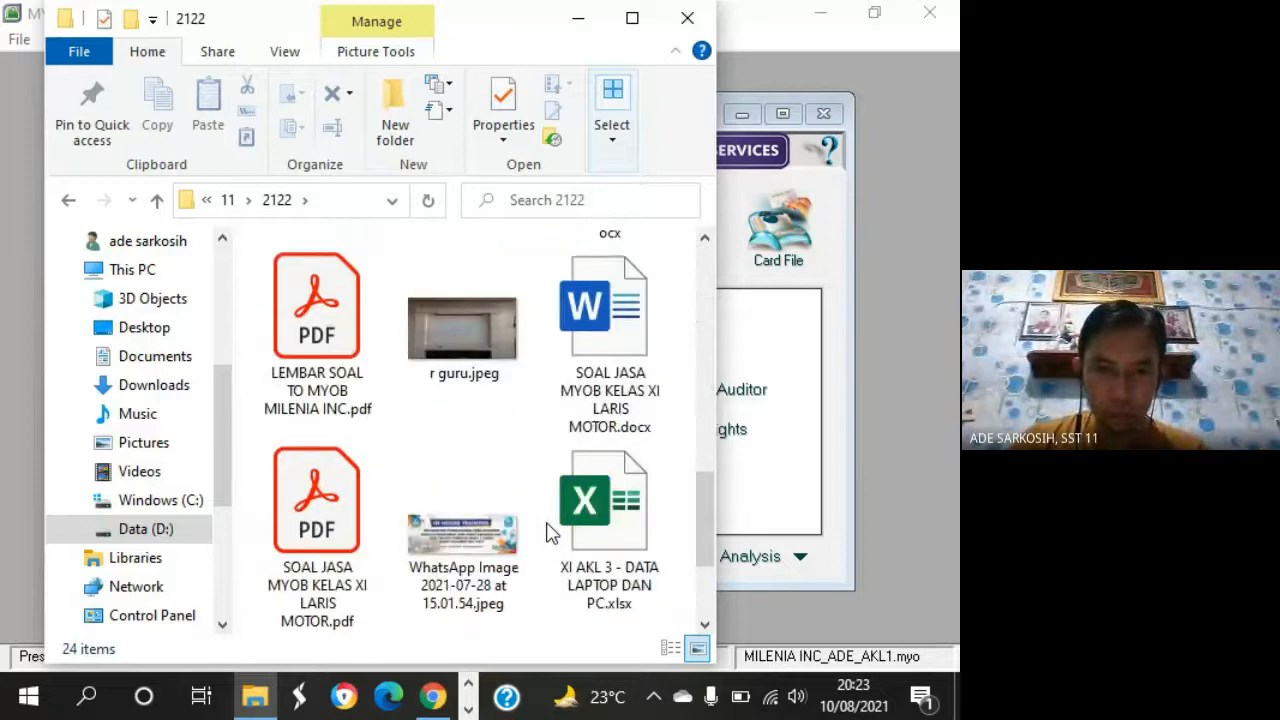
{"action": "double_click", "coordinate": [330, 343]}
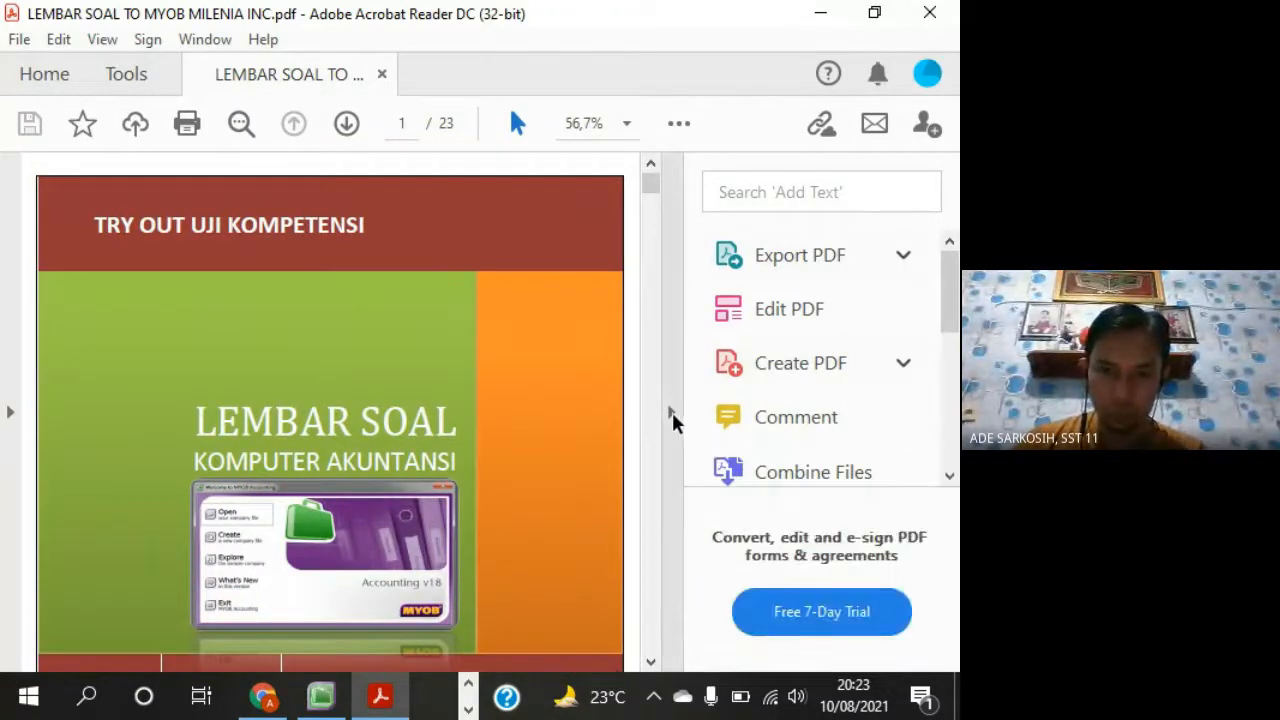
Hide the PDF reader's tools pane and find the DAFTAR AKUN table in section G of the question sheet
{"action": "left_click", "coordinate": [672, 413]}
{"action": "scroll", "coordinate": [672, 424], "scroll_direction": "down", "scroll_amount": 15}
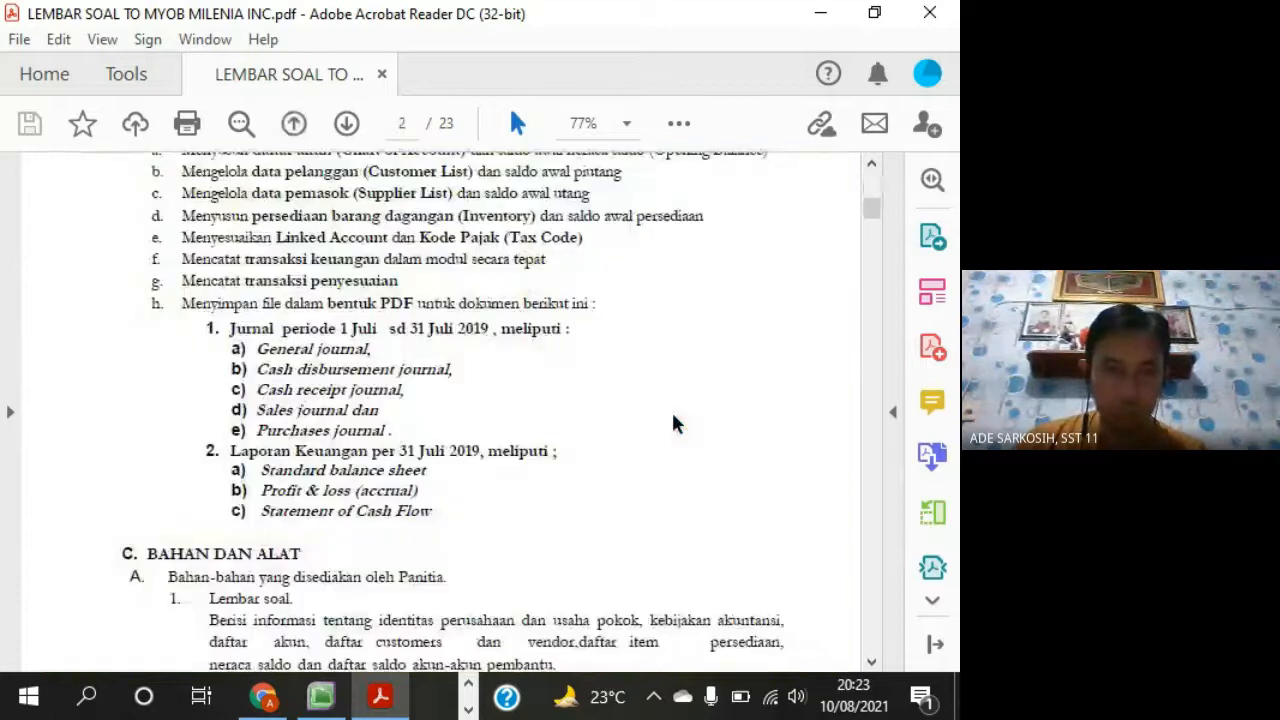
{"action": "scroll", "coordinate": [672, 424], "scroll_direction": "down", "scroll_amount": 20}
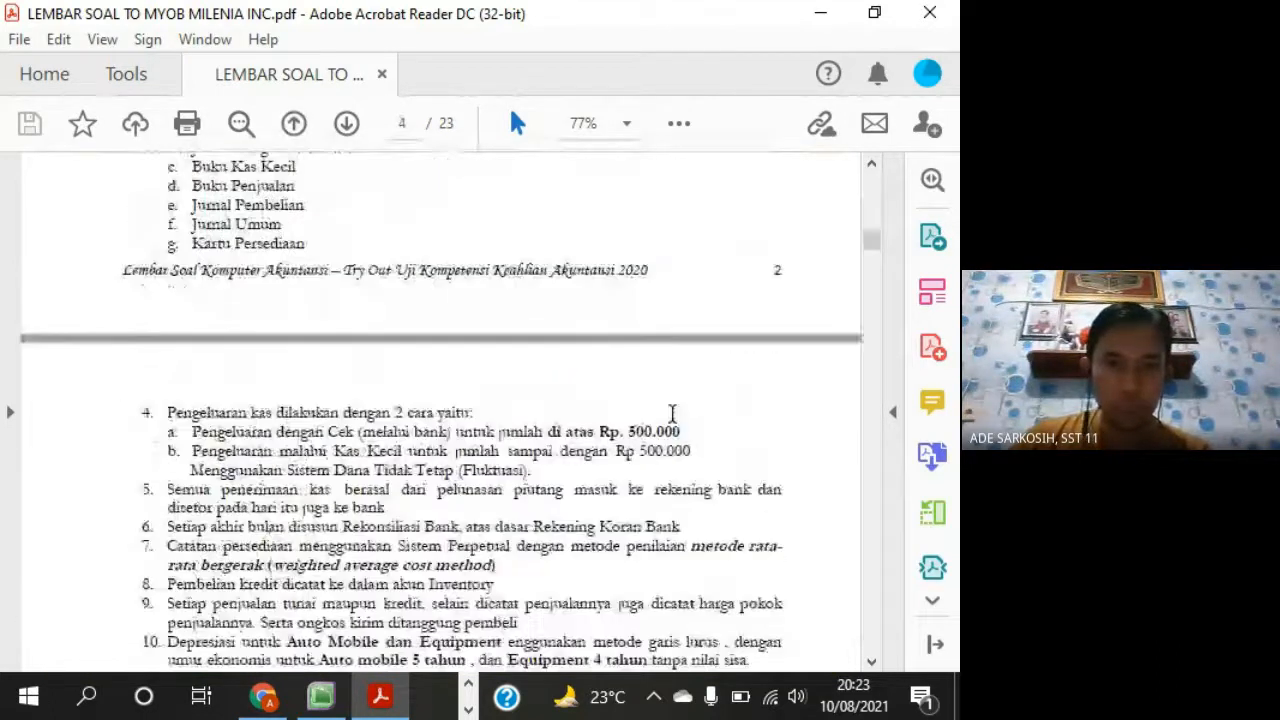
{"action": "scroll", "coordinate": [672, 413], "scroll_direction": "up", "scroll_amount": 5}
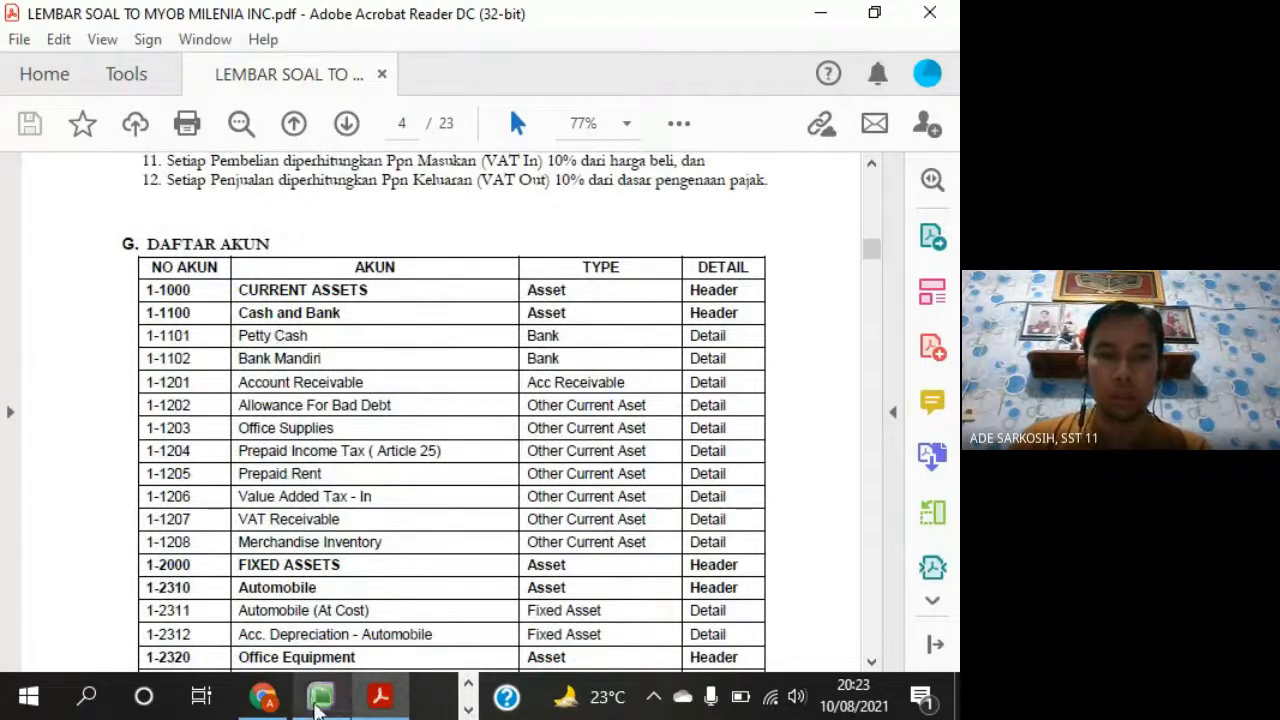
Switch back to MYOB Accounting, show the Accounts List, and enlarge its window to fit more accounts
{"action": "left_click", "coordinate": [320, 700]}
{"action": "left_click_drag", "start_coordinate": [471, 112], "coordinate": [485, 84]}
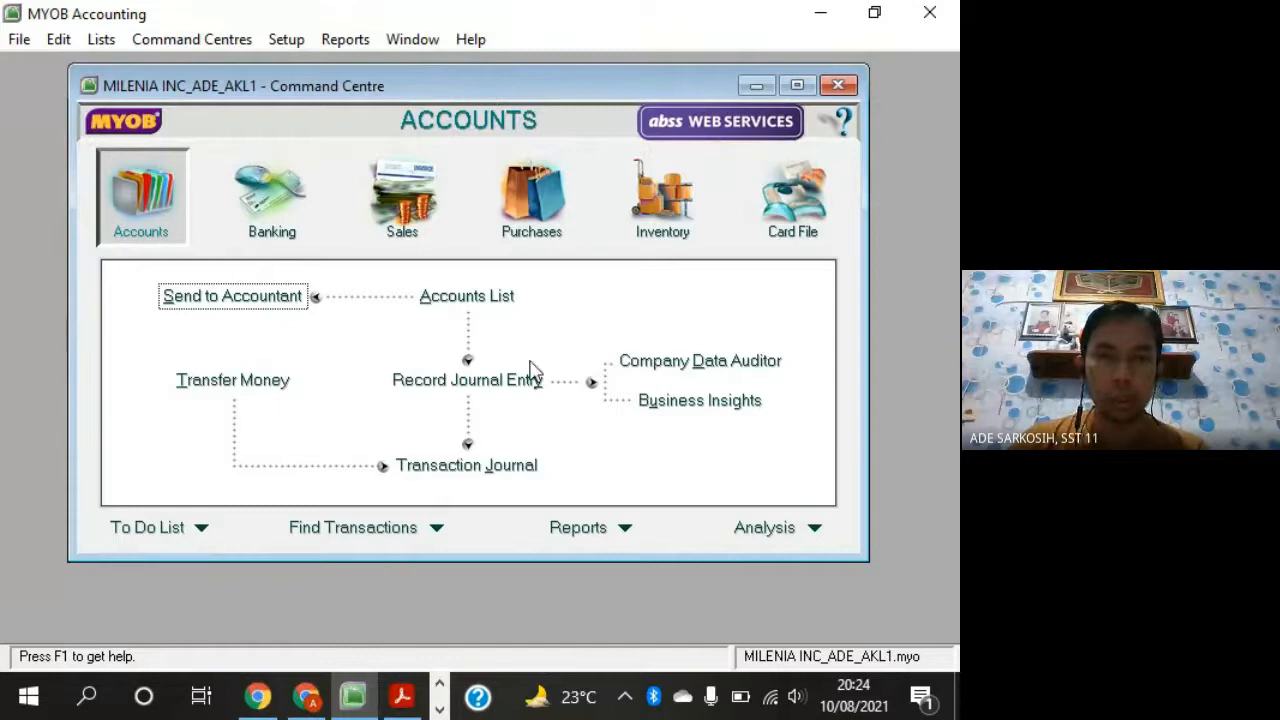
{"action": "left_click", "coordinate": [493, 300]}
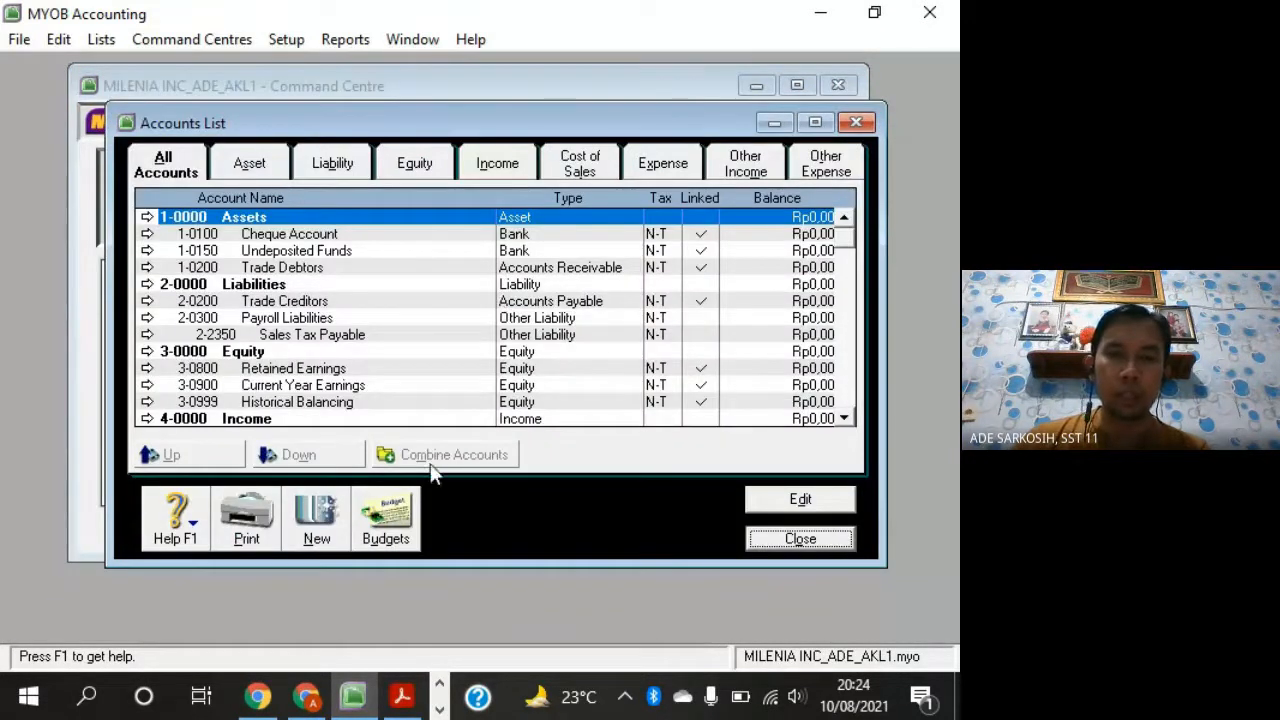
{"action": "left_click_drag", "start_coordinate": [484, 567], "coordinate": [484, 634]}
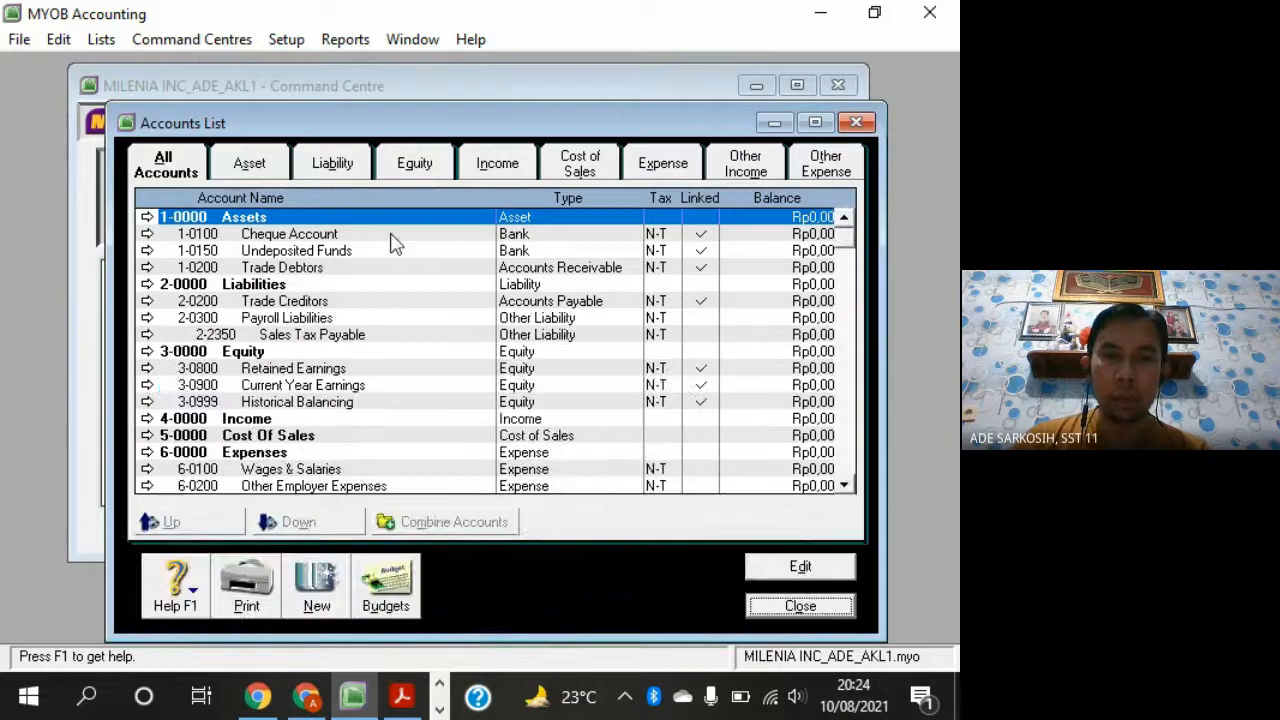
{"action": "left_click_drag", "start_coordinate": [424, 98], "coordinate": [424, 85]}
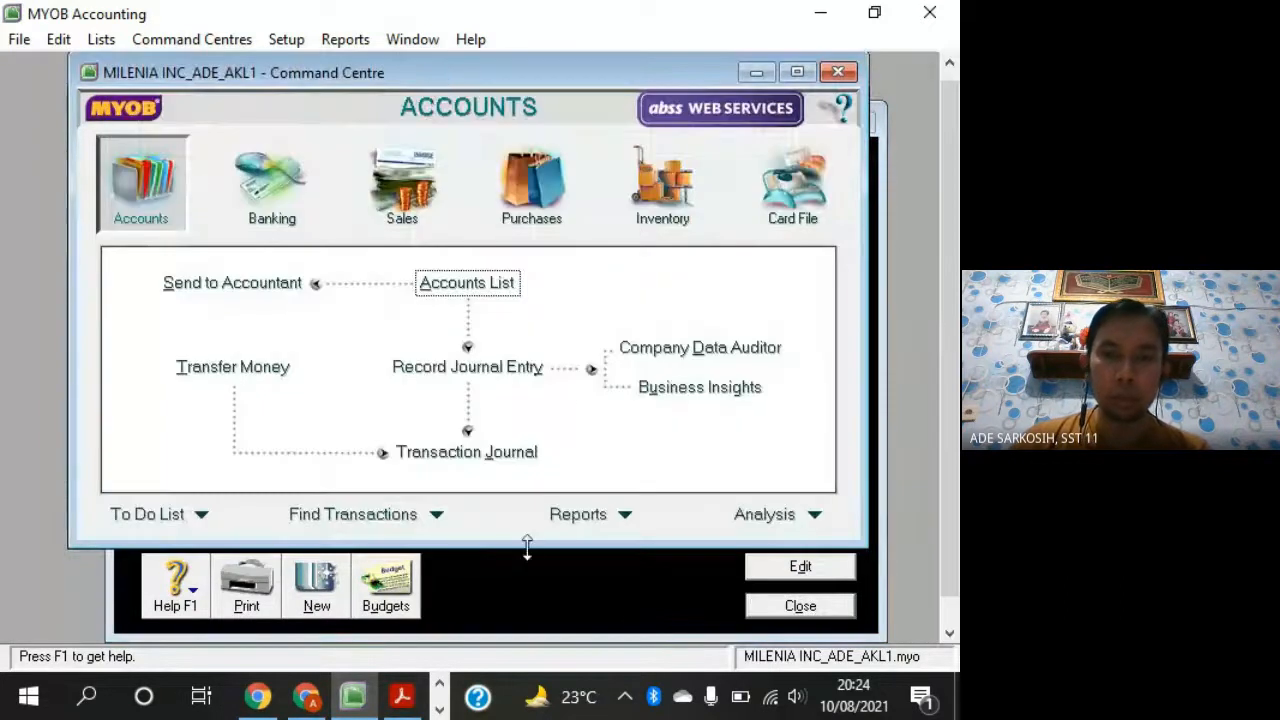
{"action": "left_click", "coordinate": [627, 622]}
Raise the computer's speaker volume to 49
{"action": "left_click", "coordinate": [796, 697]}
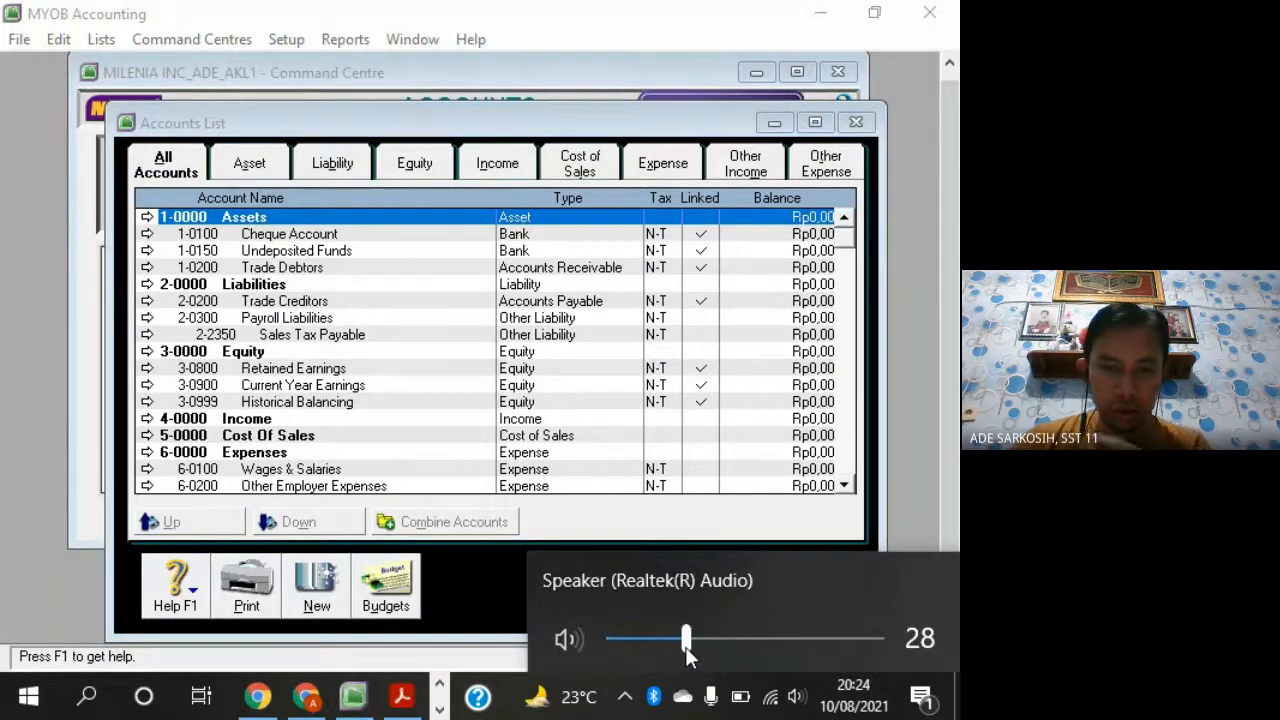
{"action": "left_click_drag", "start_coordinate": [685, 640], "coordinate": [742, 650]}
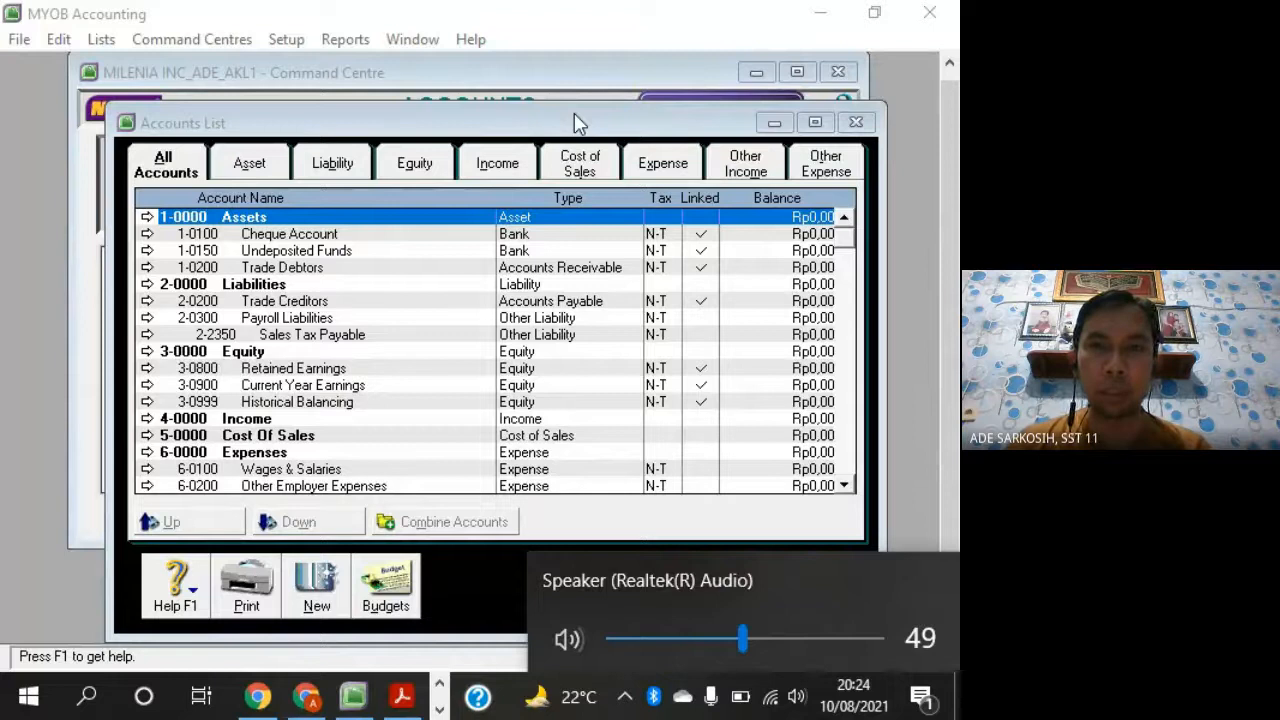
Move the Accounts List window higher in the workspace and make it taller to fit more accounts
{"action": "left_click_drag", "start_coordinate": [583, 127], "coordinate": [564, 100]}
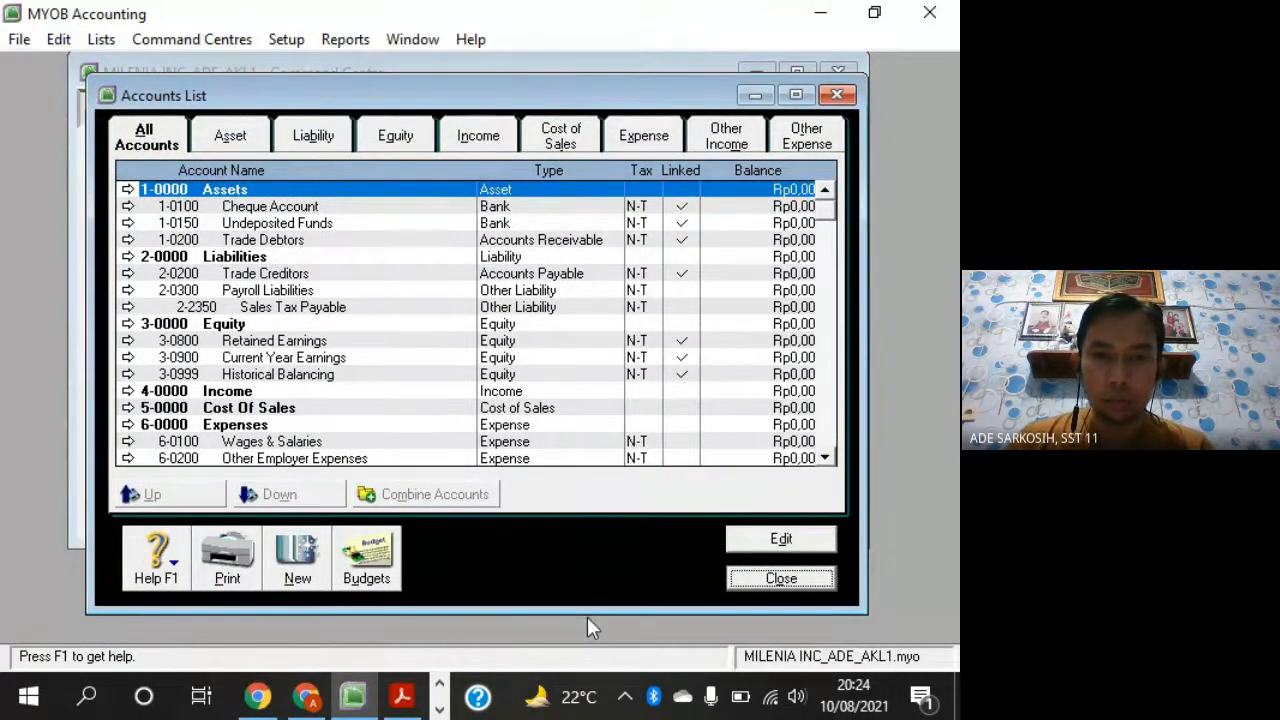
{"action": "left_click_drag", "start_coordinate": [586, 612], "coordinate": [586, 630]}
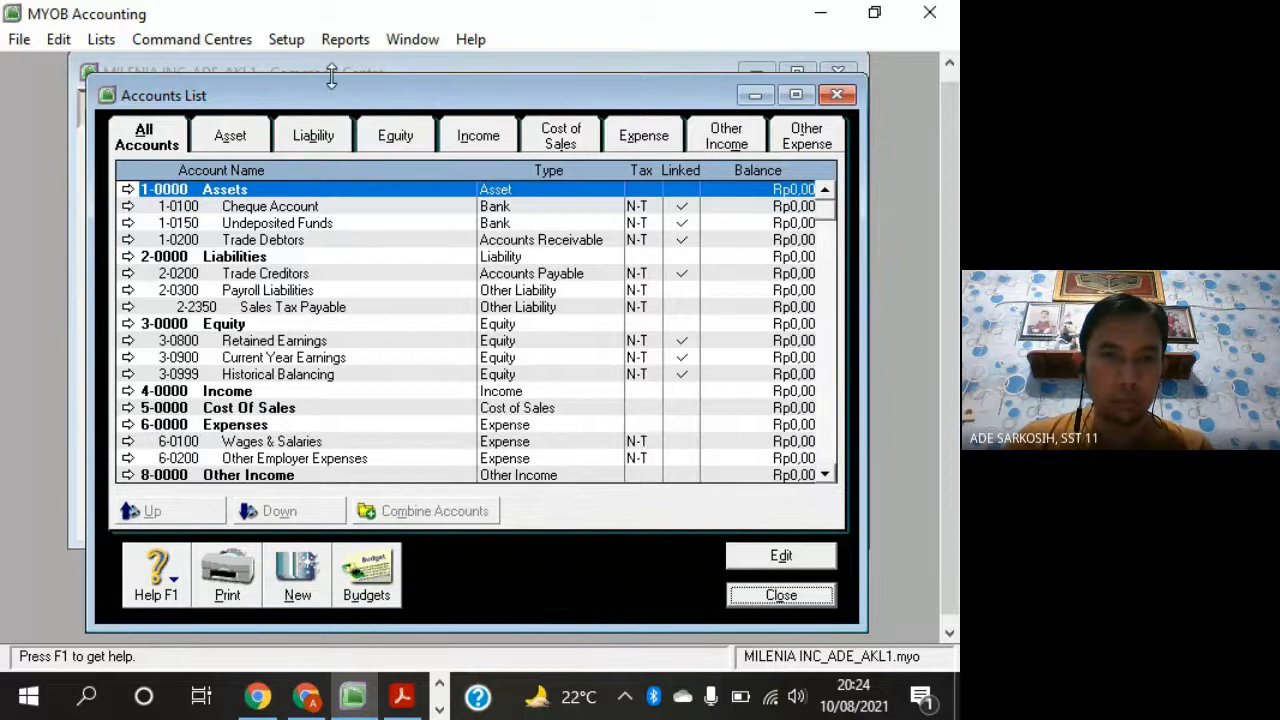
{"action": "left_click_drag", "start_coordinate": [337, 88], "coordinate": [323, 71]}
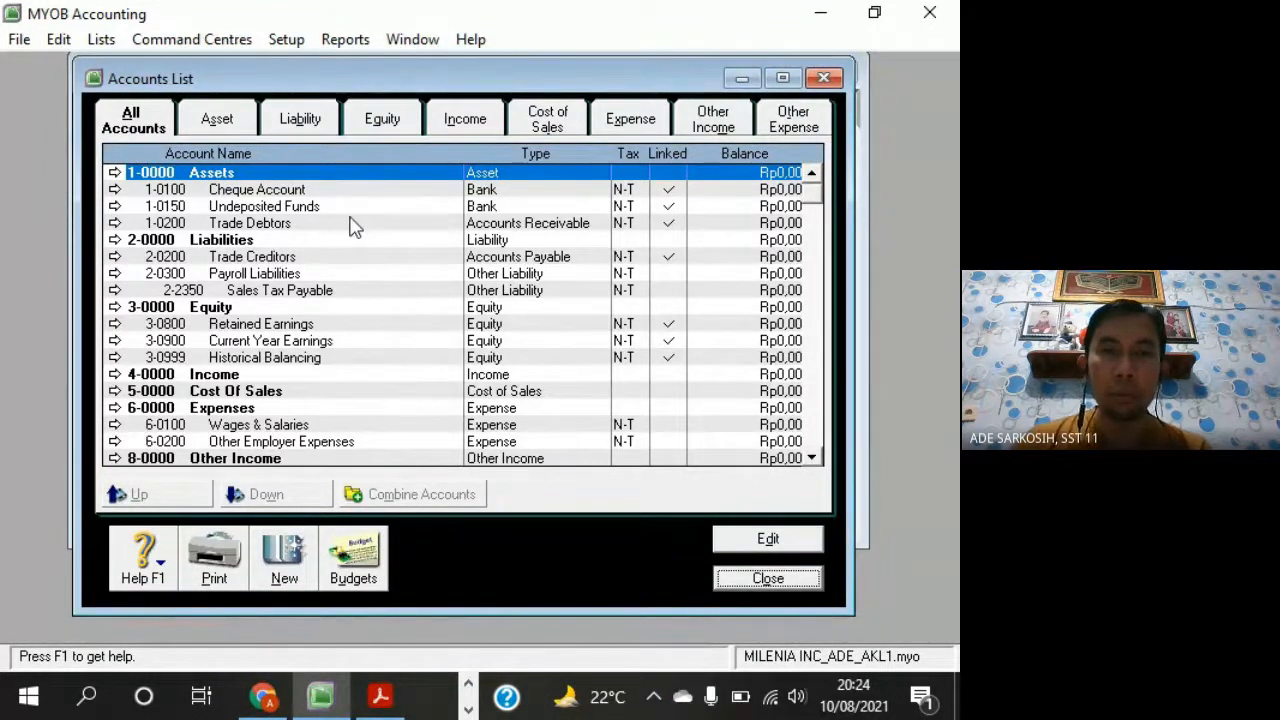
Look through the accounts of each category in turn, from Asset through Other Expense
{"action": "left_click", "coordinate": [216, 119]}
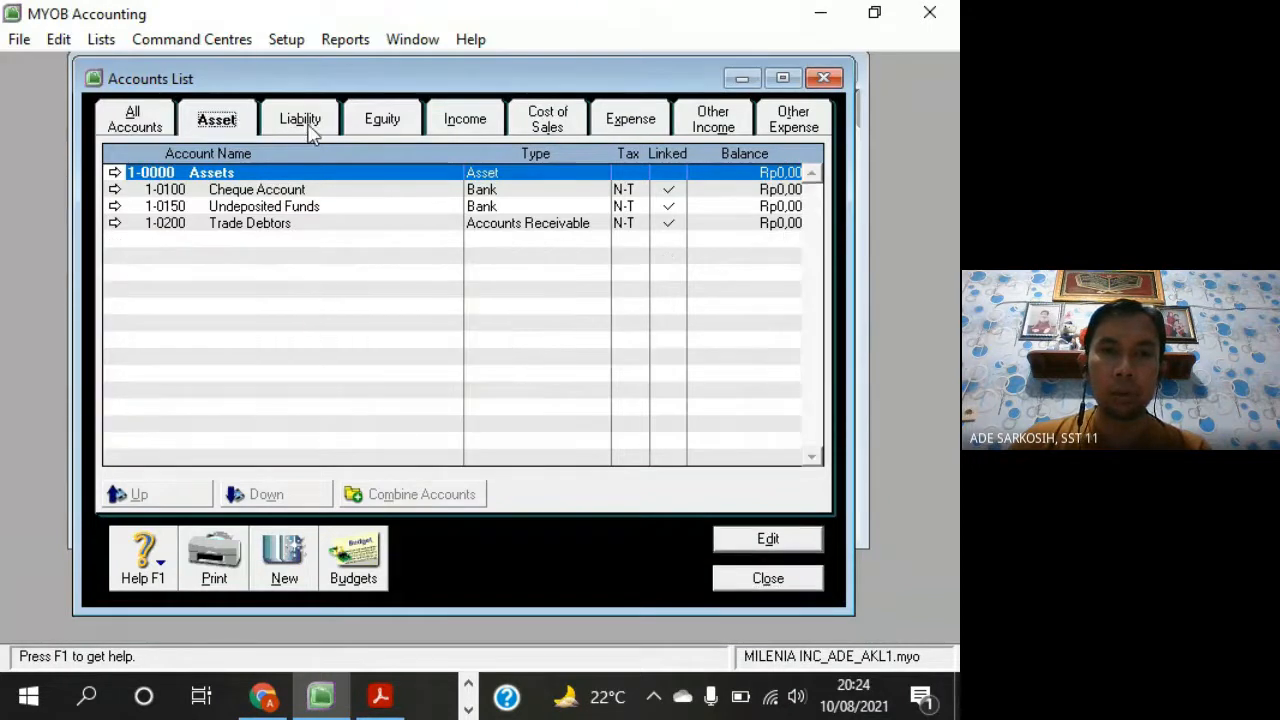
{"action": "left_click", "coordinate": [302, 120]}
{"action": "left_click", "coordinate": [382, 120]}
{"action": "left_click", "coordinate": [465, 120]}
{"action": "left_click", "coordinate": [548, 120]}
{"action": "left_click", "coordinate": [628, 120]}
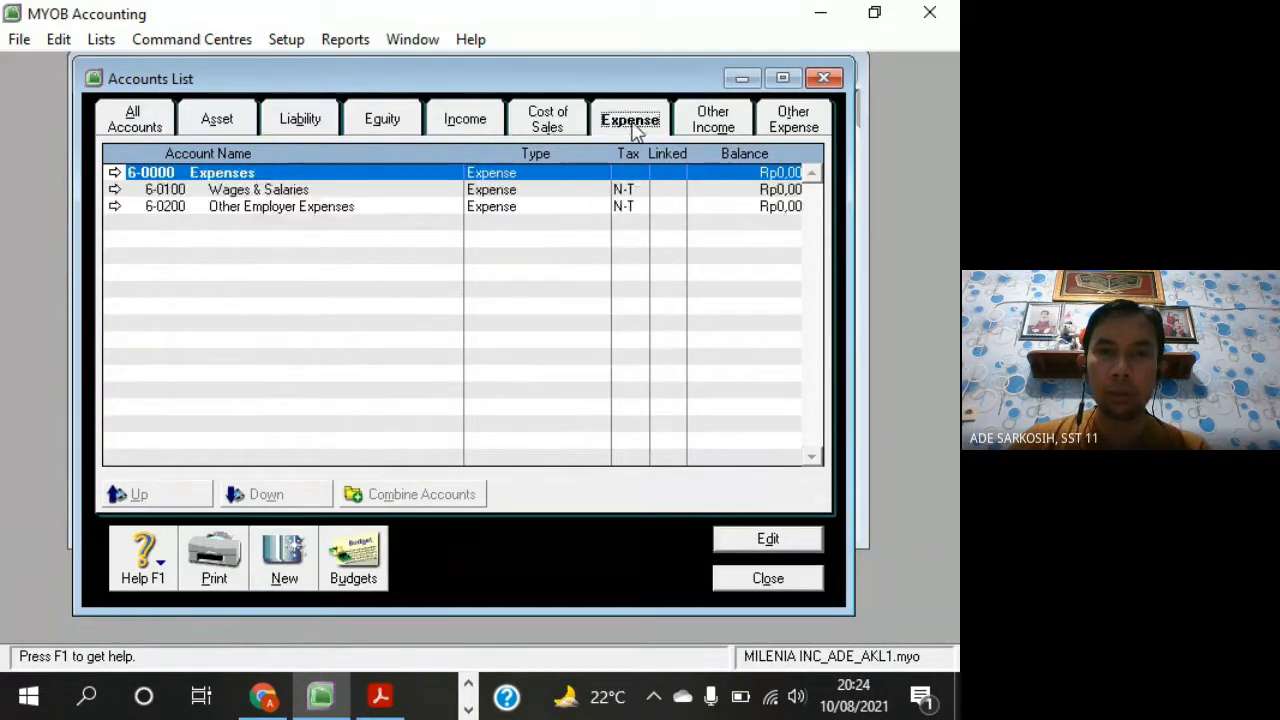
{"action": "left_click", "coordinate": [218, 120]}
{"action": "left_click", "coordinate": [300, 120]}
{"action": "left_click", "coordinate": [382, 120]}
{"action": "left_click", "coordinate": [465, 120]}
{"action": "left_click", "coordinate": [545, 125]}
{"action": "left_click", "coordinate": [645, 125]}
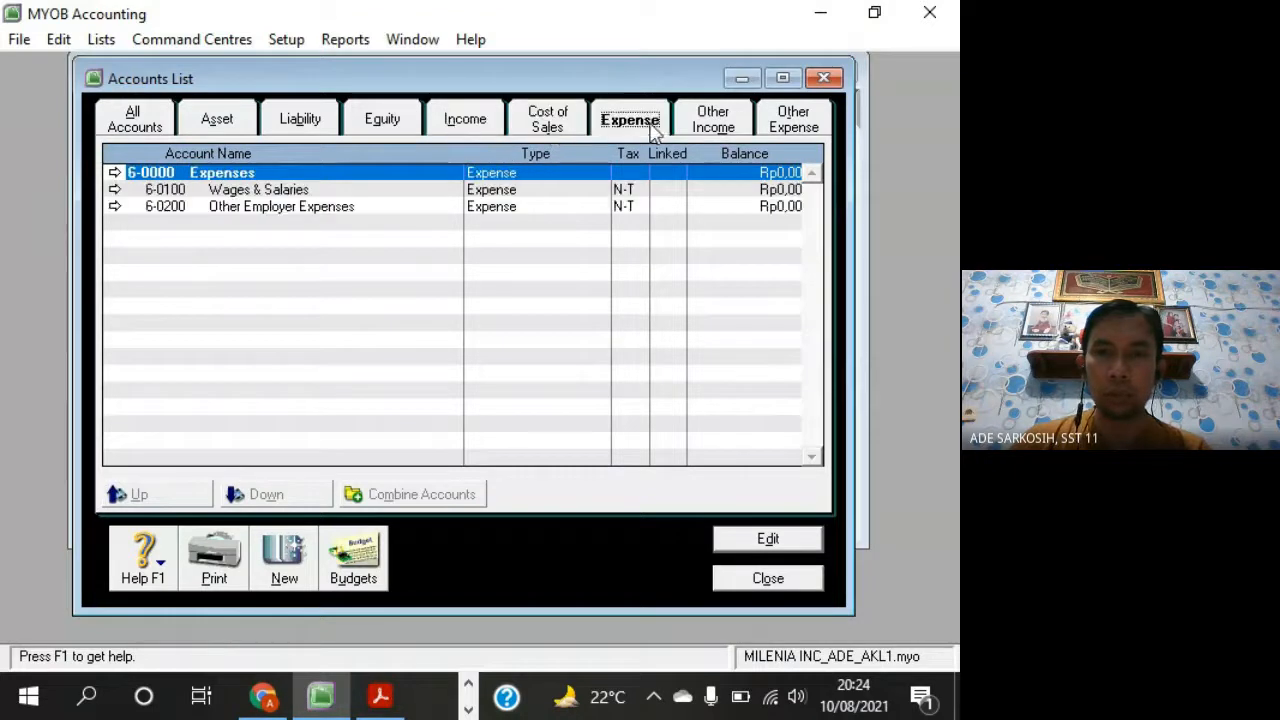
{"action": "left_click", "coordinate": [730, 118]}
{"action": "left_click", "coordinate": [812, 122]}
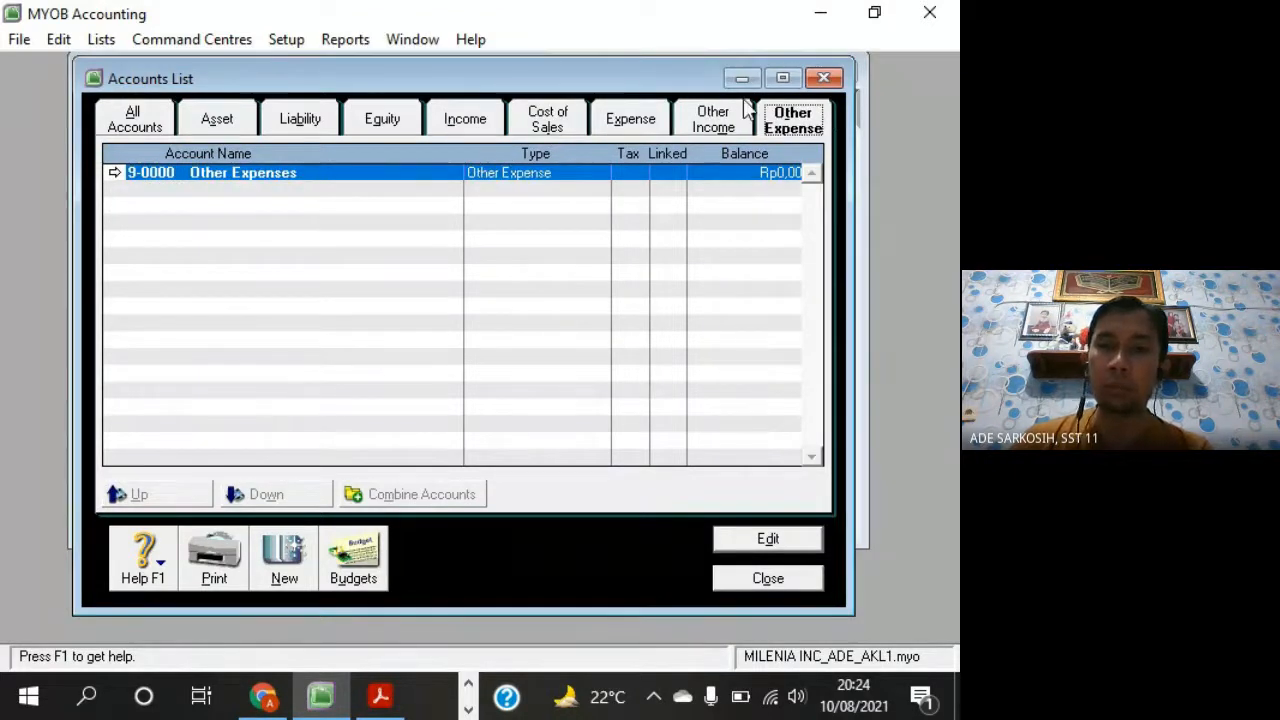
Compare the header account numbers of the Expense, Other Income, Other Expense and Asset categories
{"action": "left_click", "coordinate": [642, 125]}
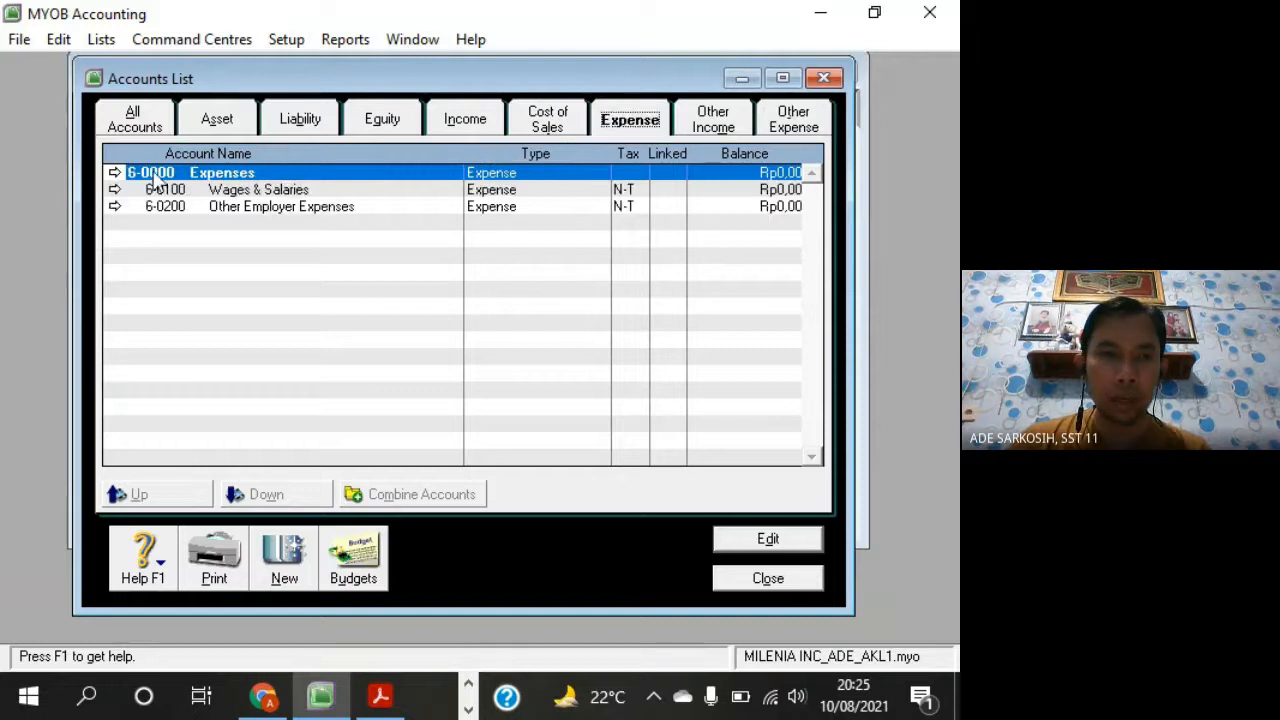
{"action": "left_click", "coordinate": [714, 124]}
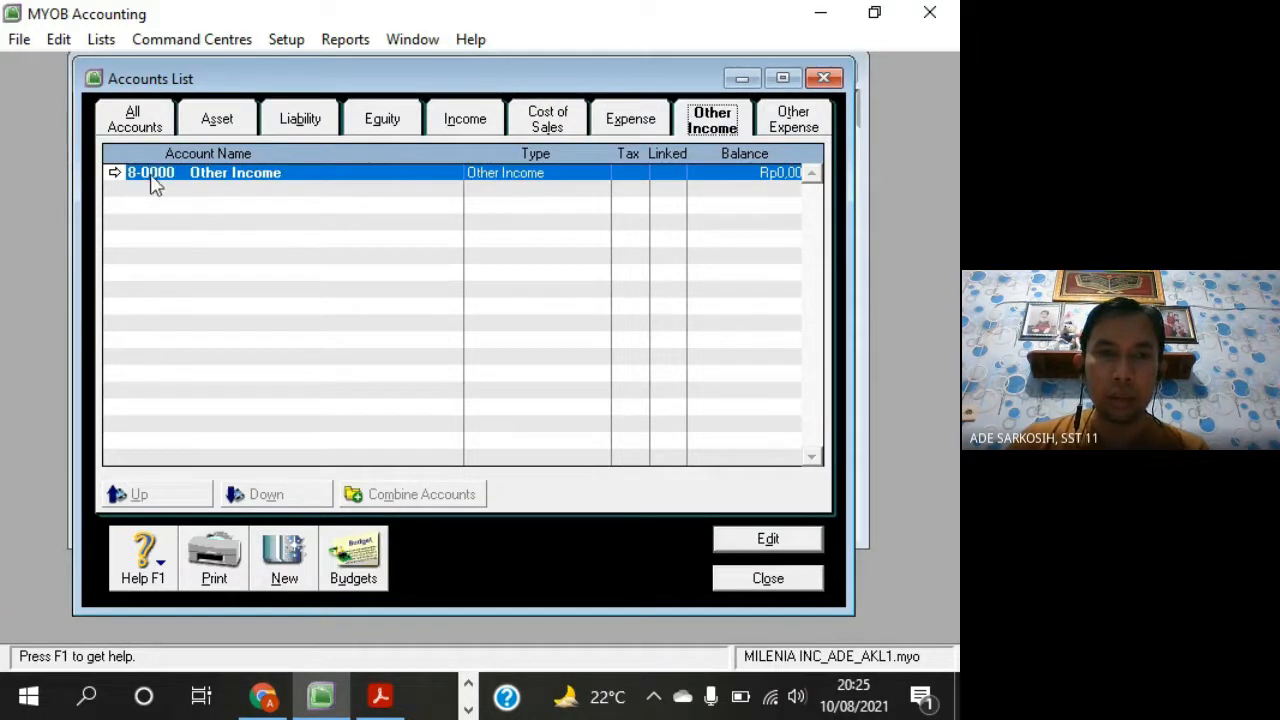
{"action": "left_click", "coordinate": [784, 116]}
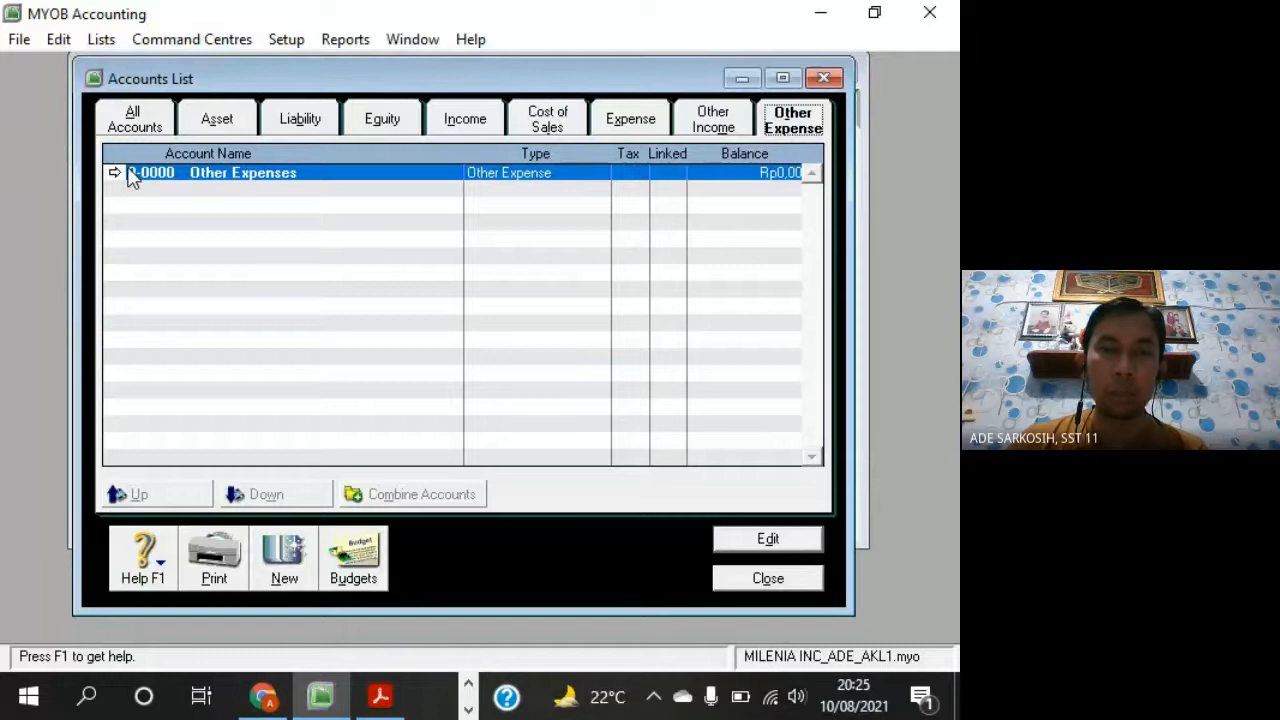
{"action": "left_click", "coordinate": [221, 126]}
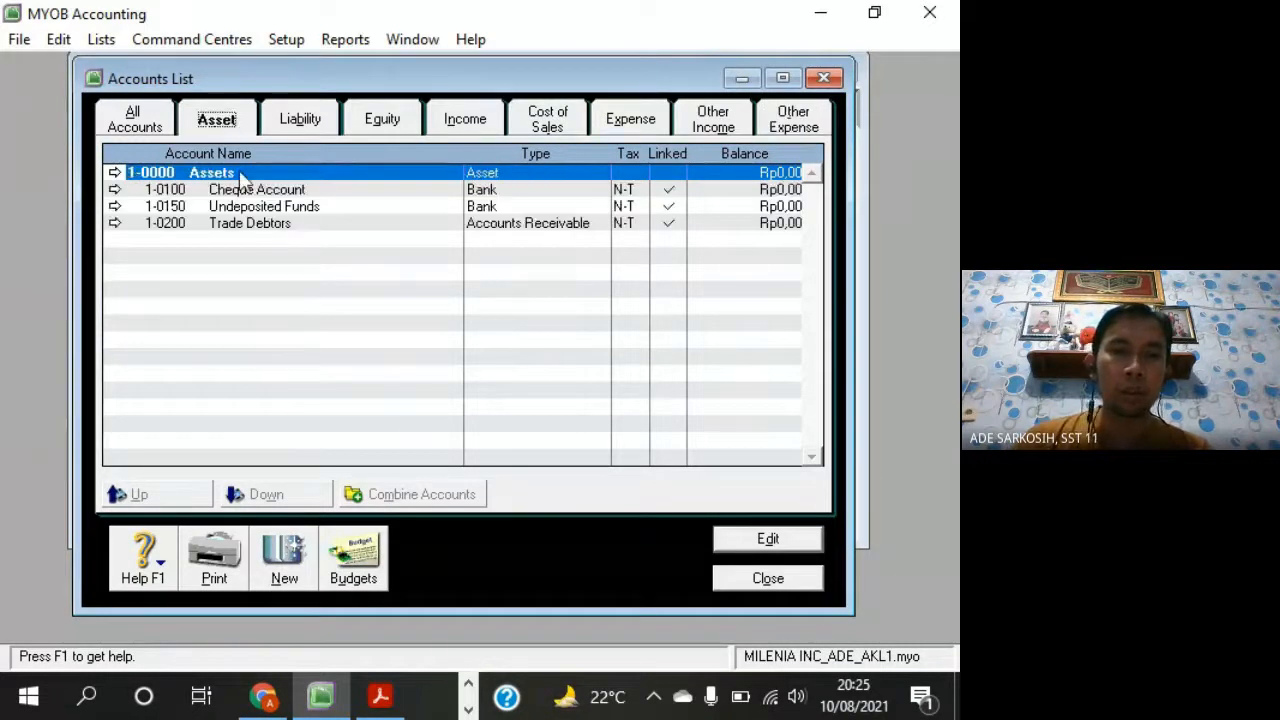
Show all accounts in a taller list window and examine the category header accounts from Assets to Other Expenses
{"action": "left_click", "coordinate": [150, 120]}
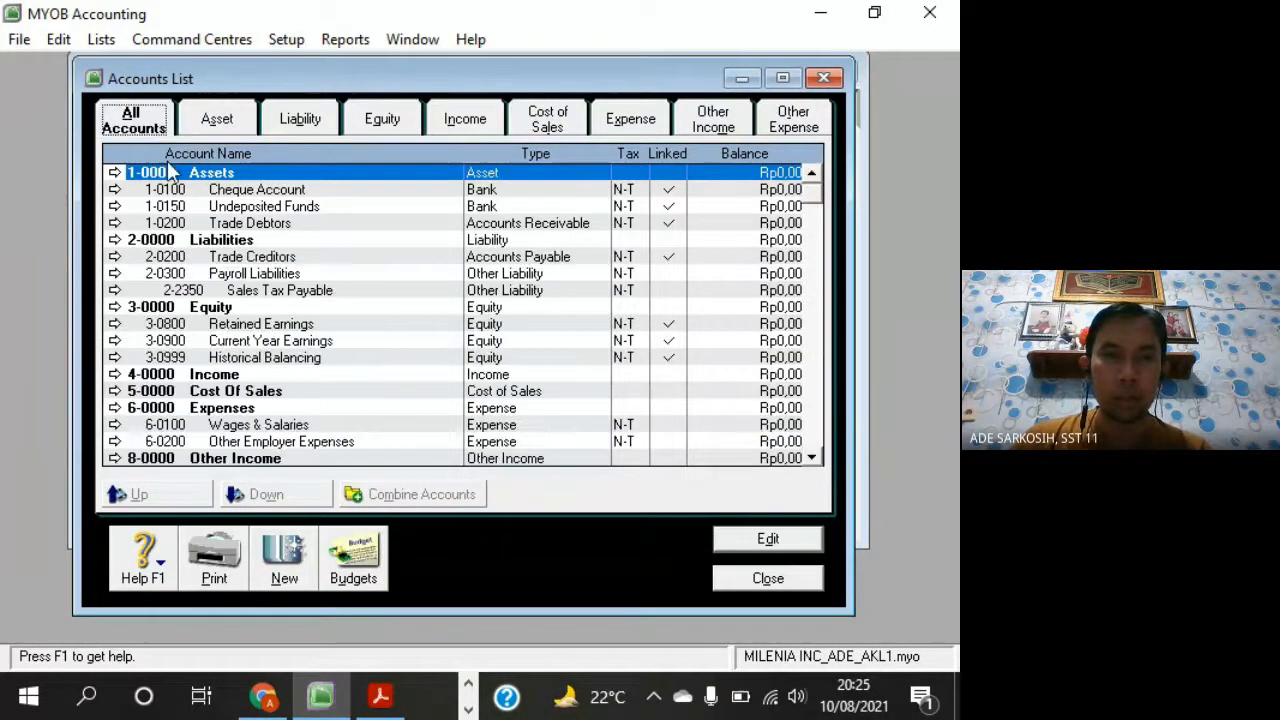
{"action": "left_click_drag", "start_coordinate": [650, 612], "coordinate": [661, 640]}
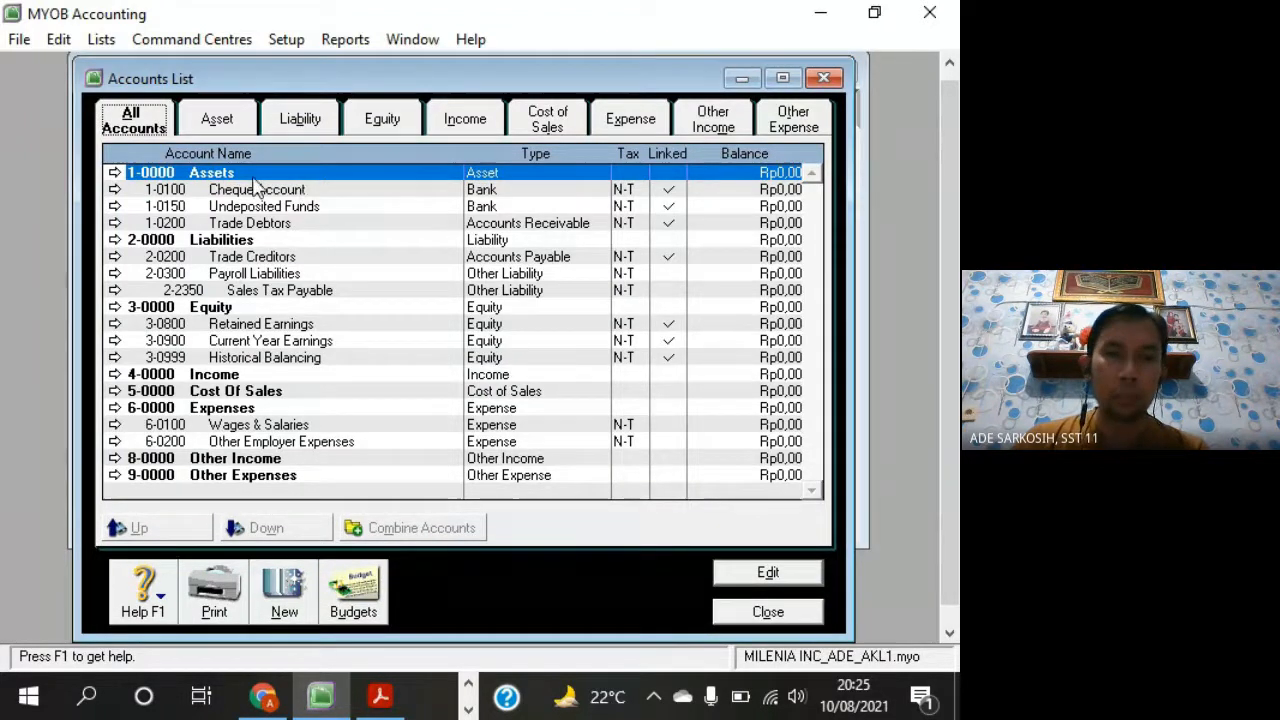
{"action": "left_click", "coordinate": [250, 239]}
{"action": "left_click", "coordinate": [243, 289]}
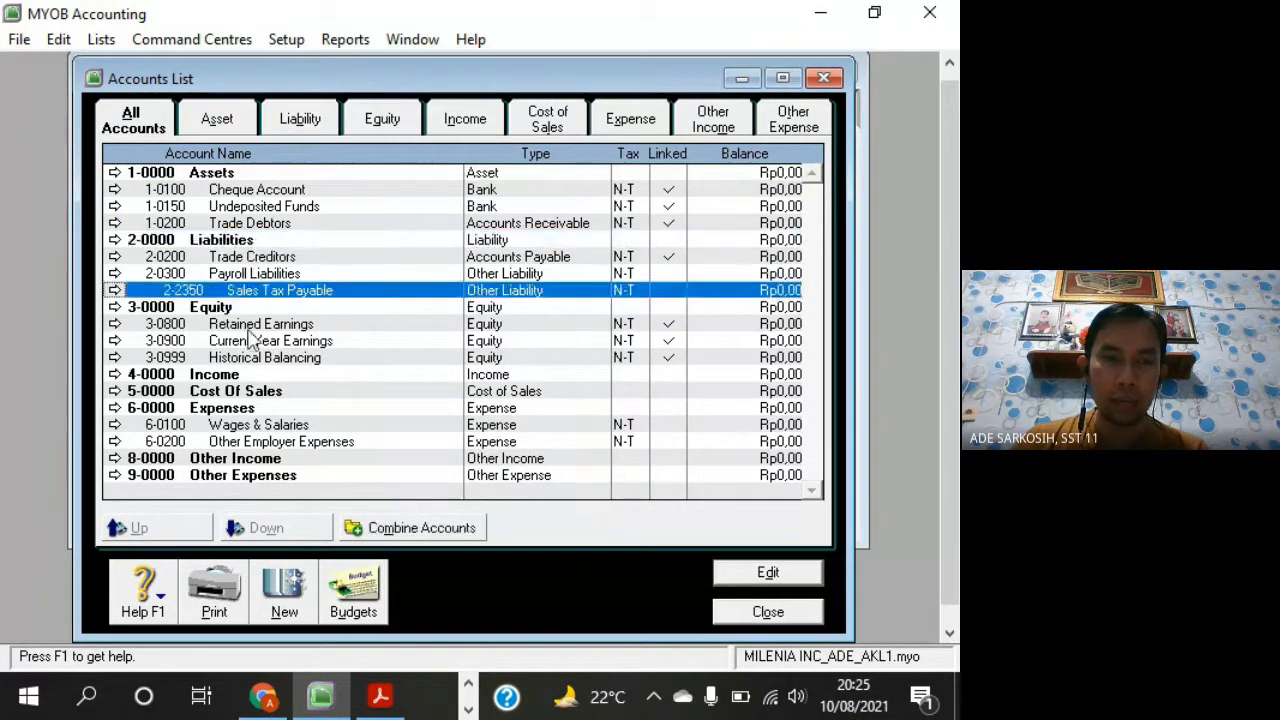
{"action": "left_click", "coordinate": [243, 329]}
{"action": "left_click", "coordinate": [240, 375]}
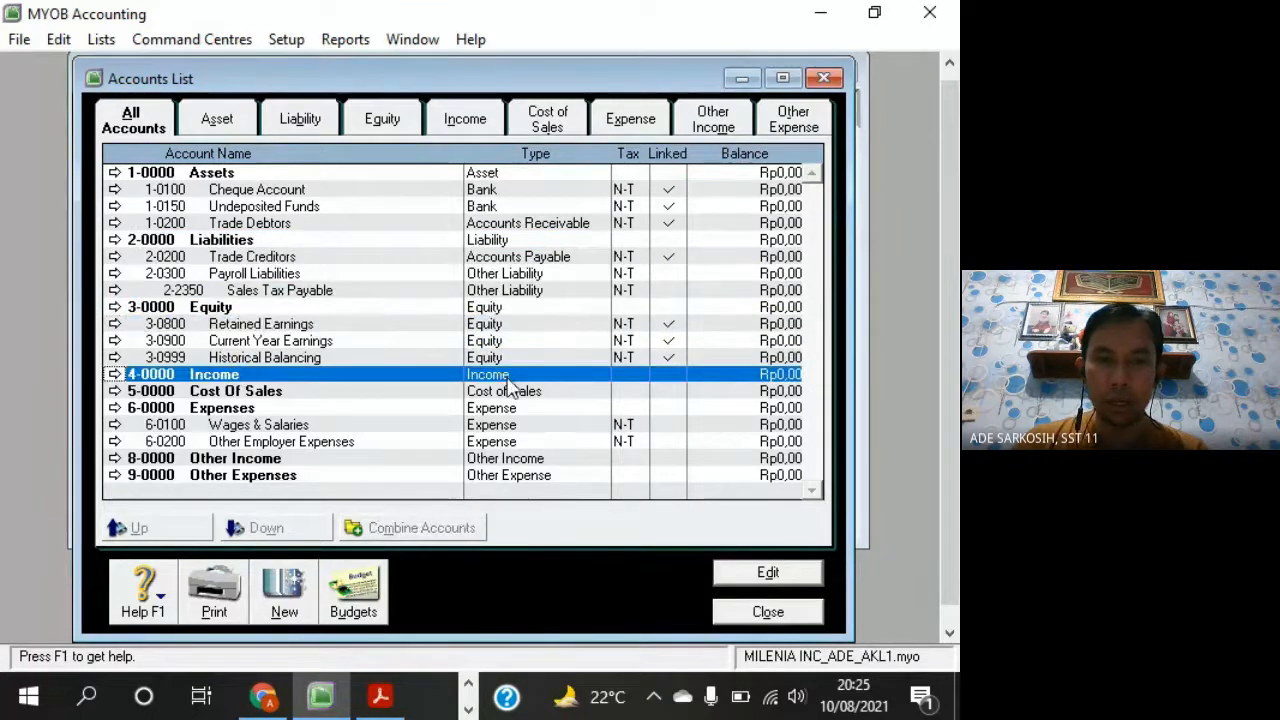
{"action": "left_click", "coordinate": [241, 397]}
{"action": "left_click", "coordinate": [250, 408]}
{"action": "left_click", "coordinate": [273, 474]}
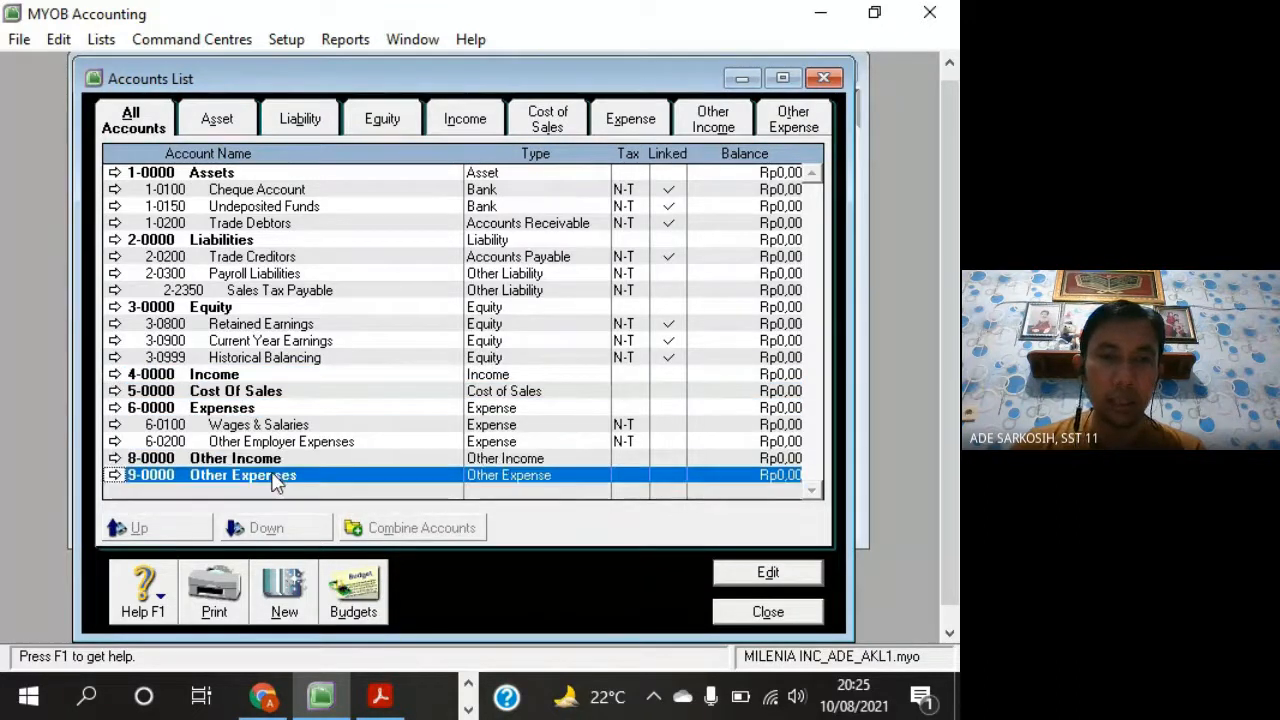
{"action": "left_click", "coordinate": [175, 175]}
{"action": "left_click", "coordinate": [232, 243]}
{"action": "left_click", "coordinate": [234, 307]}
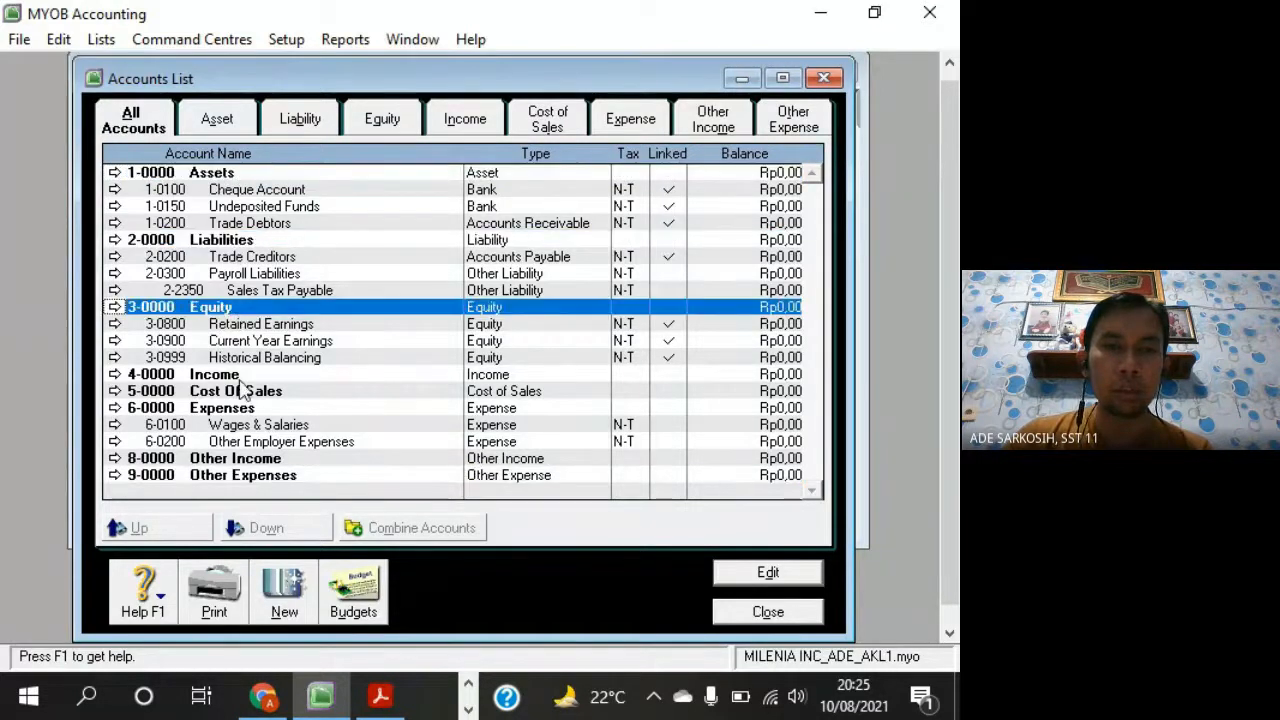
{"action": "left_click", "coordinate": [240, 377]}
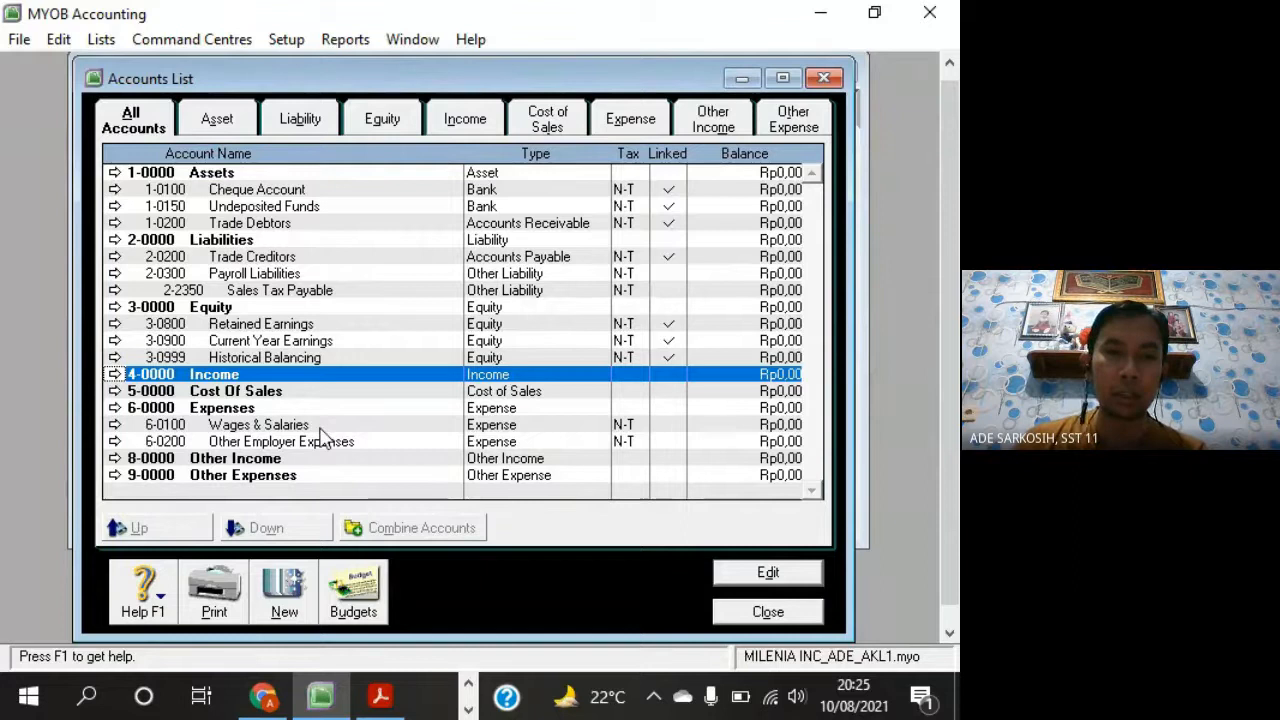
List only the Asset accounts and review Cheque Account, Undeposited Funds and Trade Debtors
{"action": "left_click", "coordinate": [233, 122]}
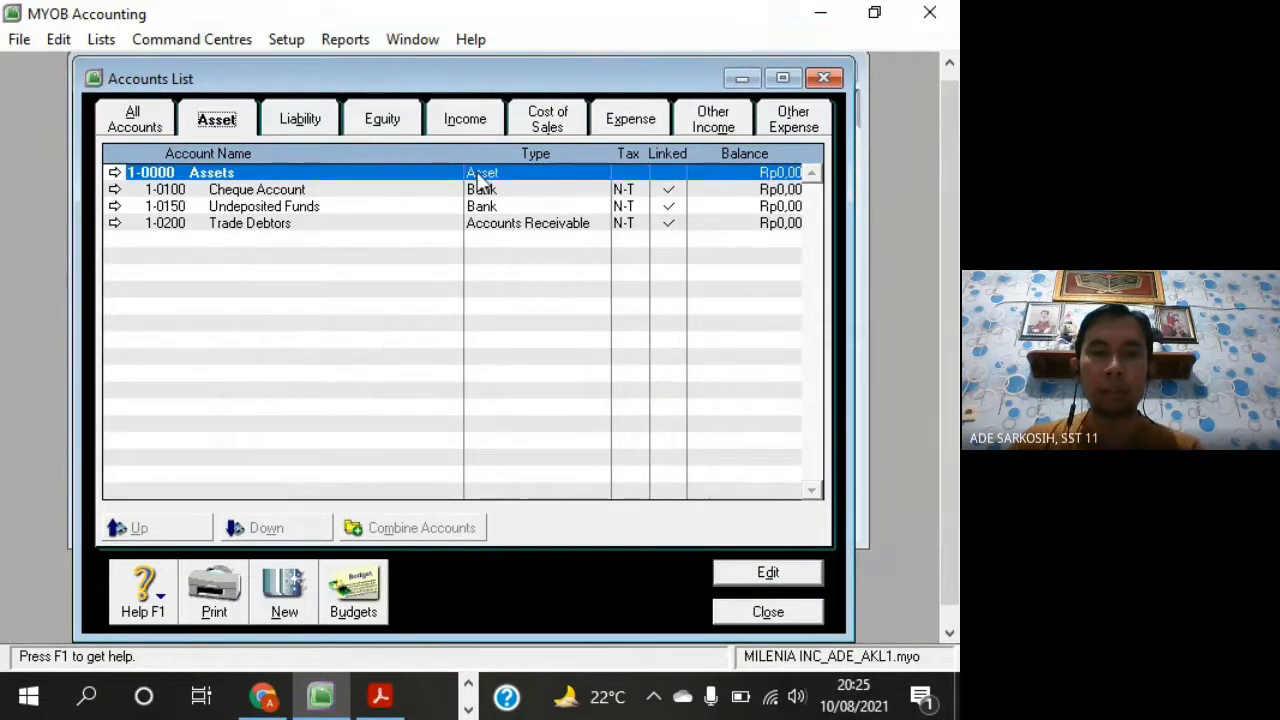
{"action": "left_click", "coordinate": [314, 189]}
{"action": "left_click", "coordinate": [316, 206]}
{"action": "left_click", "coordinate": [322, 223]}
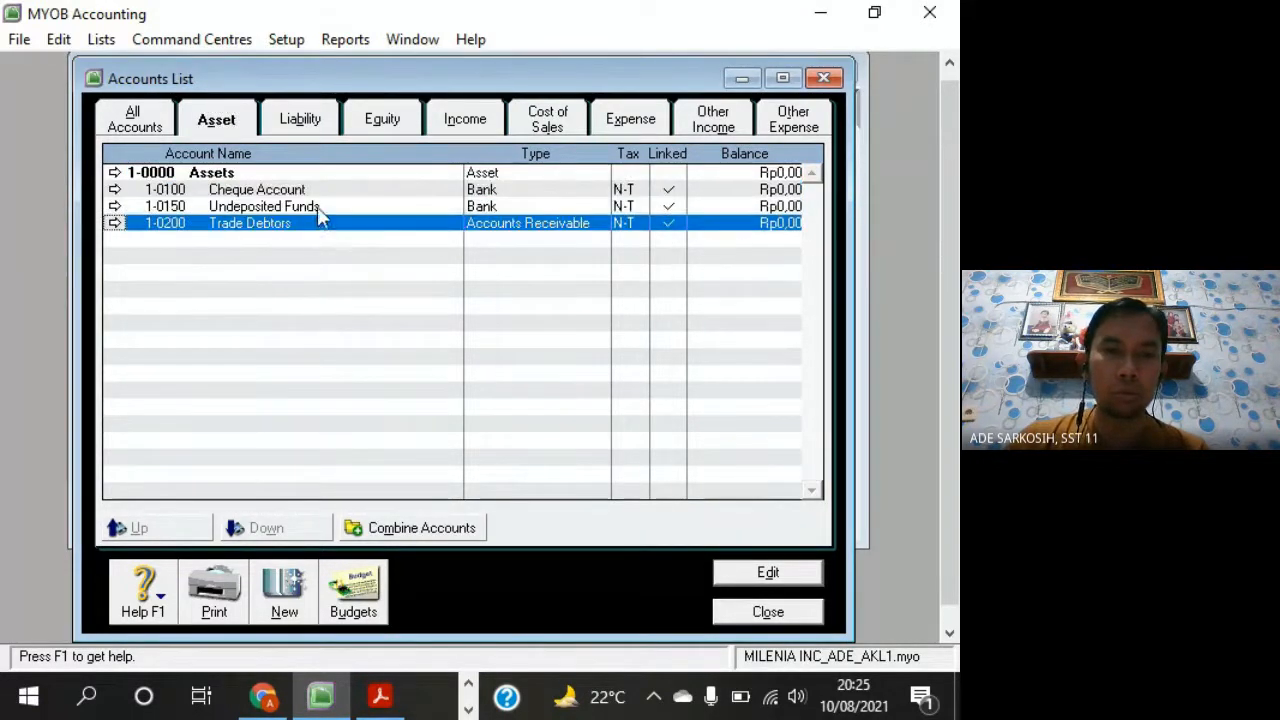
{"action": "left_click", "coordinate": [328, 206]}
{"action": "left_click", "coordinate": [330, 190]}
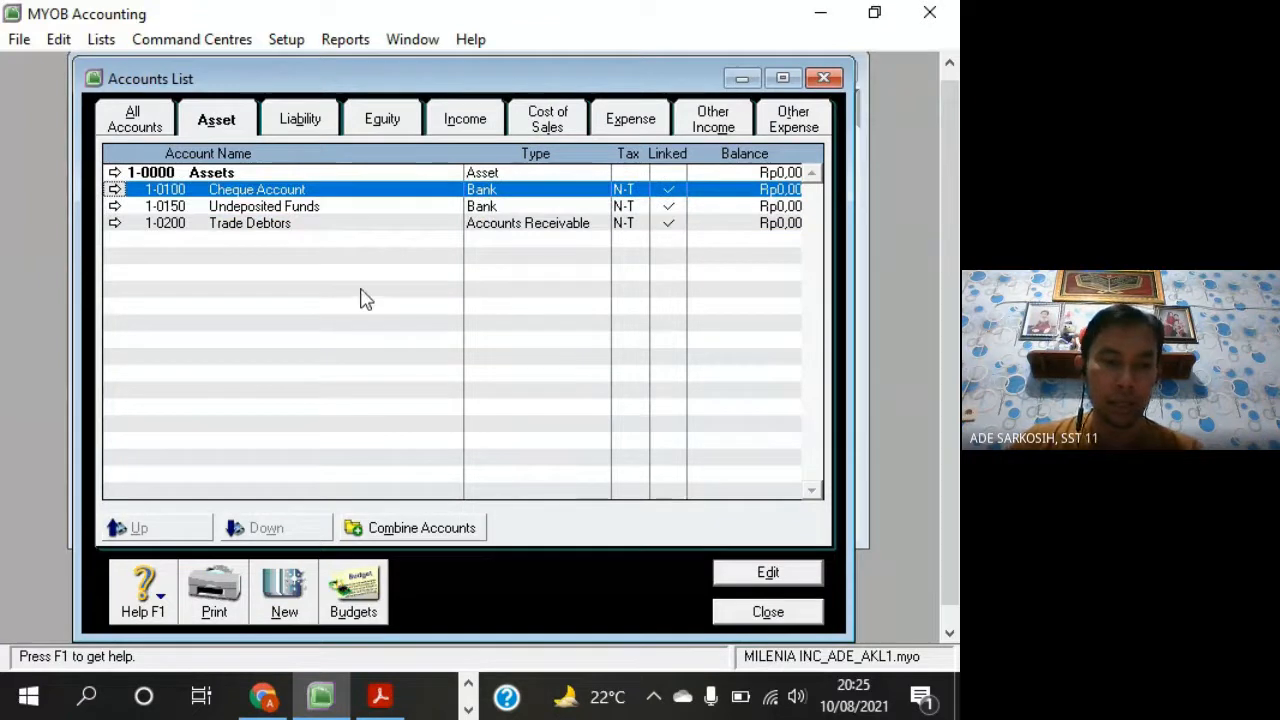
Switch to the question sheet in Adobe Acrobat Reader, enlarge it to 100%, and examine the Cash and Bank header and the accounts below it
{"action": "left_click", "coordinate": [381, 696]}
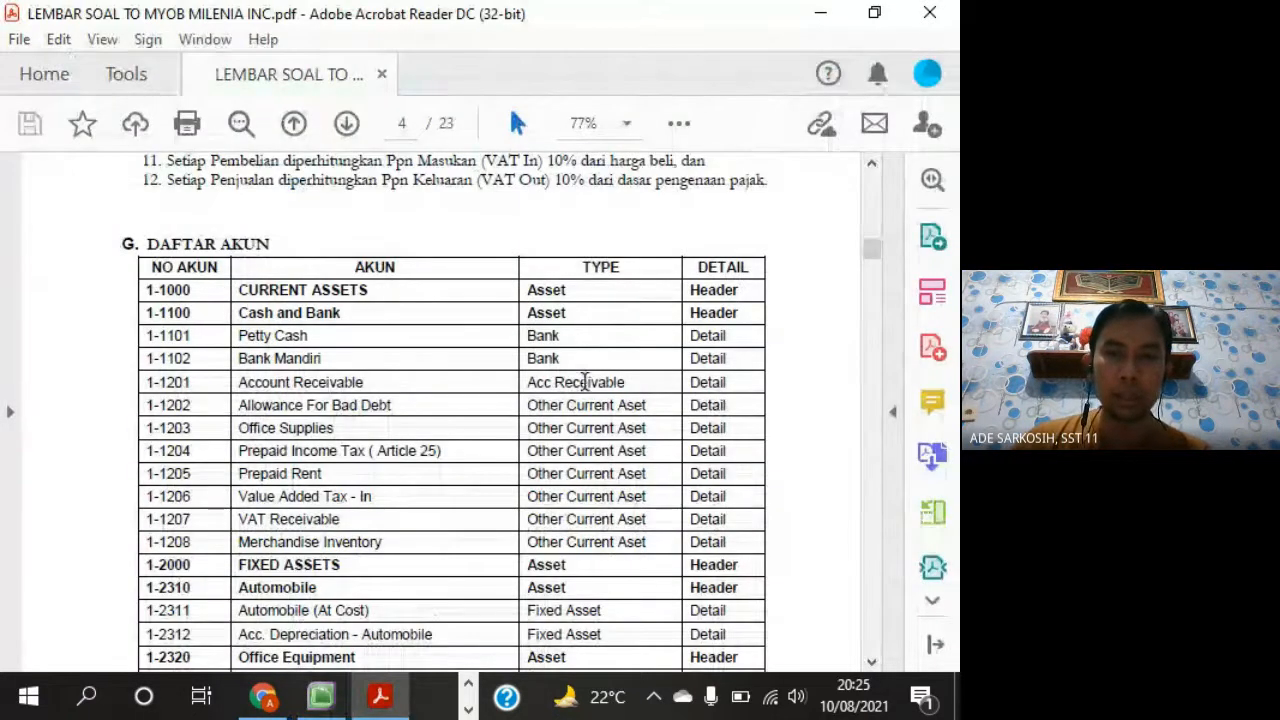
{"action": "scroll", "coordinate": [583, 380], "scroll_direction": "up", "scroll_amount": 1}
{"action": "left_click_drag", "start_coordinate": [535, 663], "coordinate": [508, 663]}
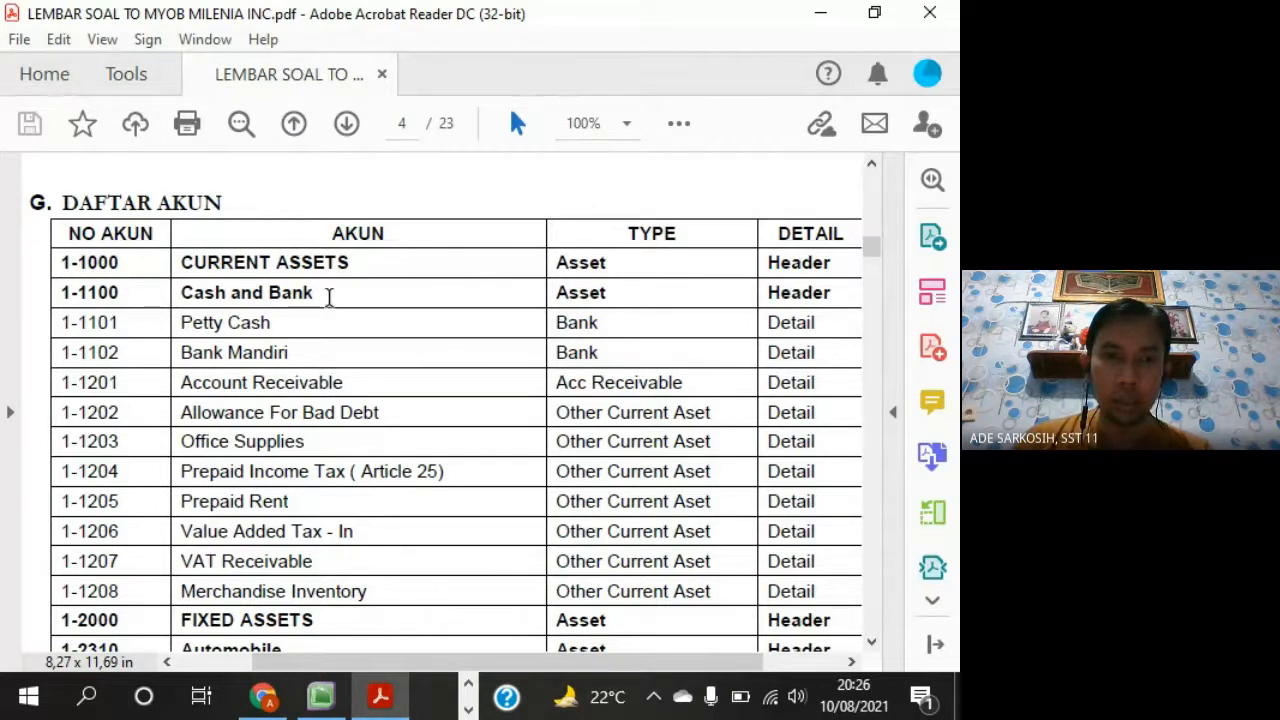
{"action": "left_click_drag", "start_coordinate": [271, 291], "coordinate": [229, 294]}
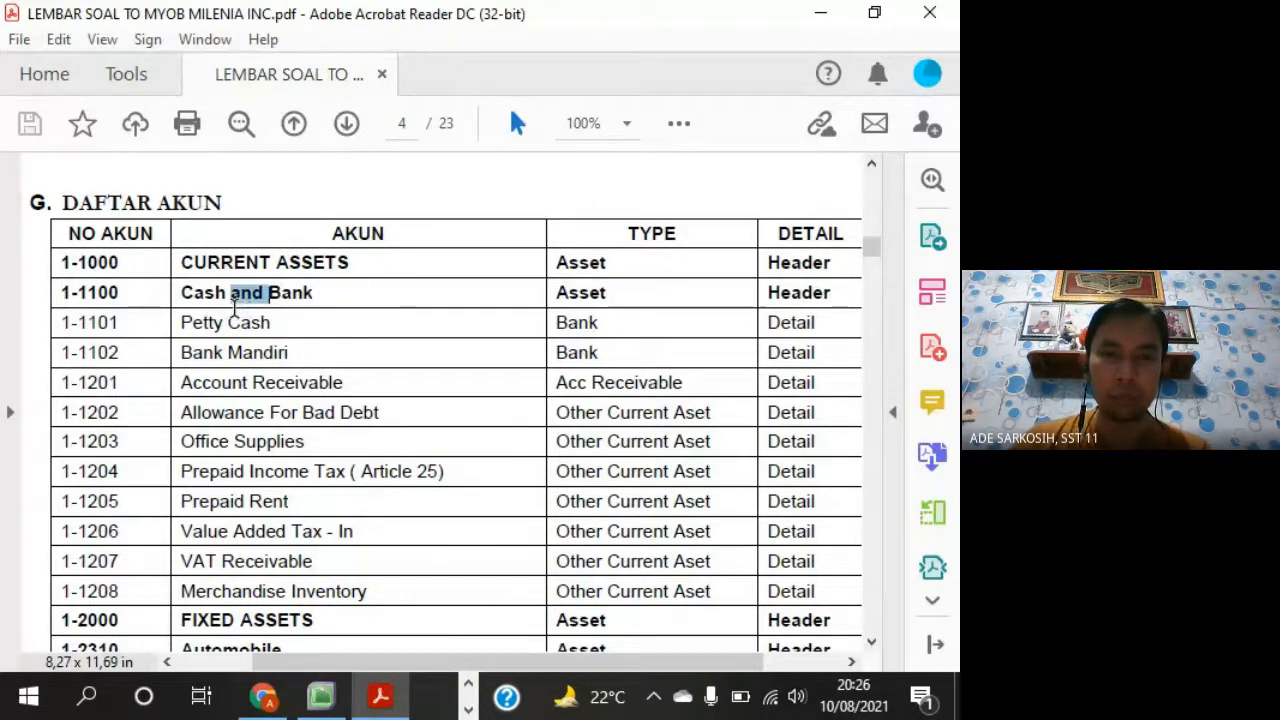
{"action": "left_click_drag", "start_coordinate": [767, 292], "coordinate": [800, 293]}
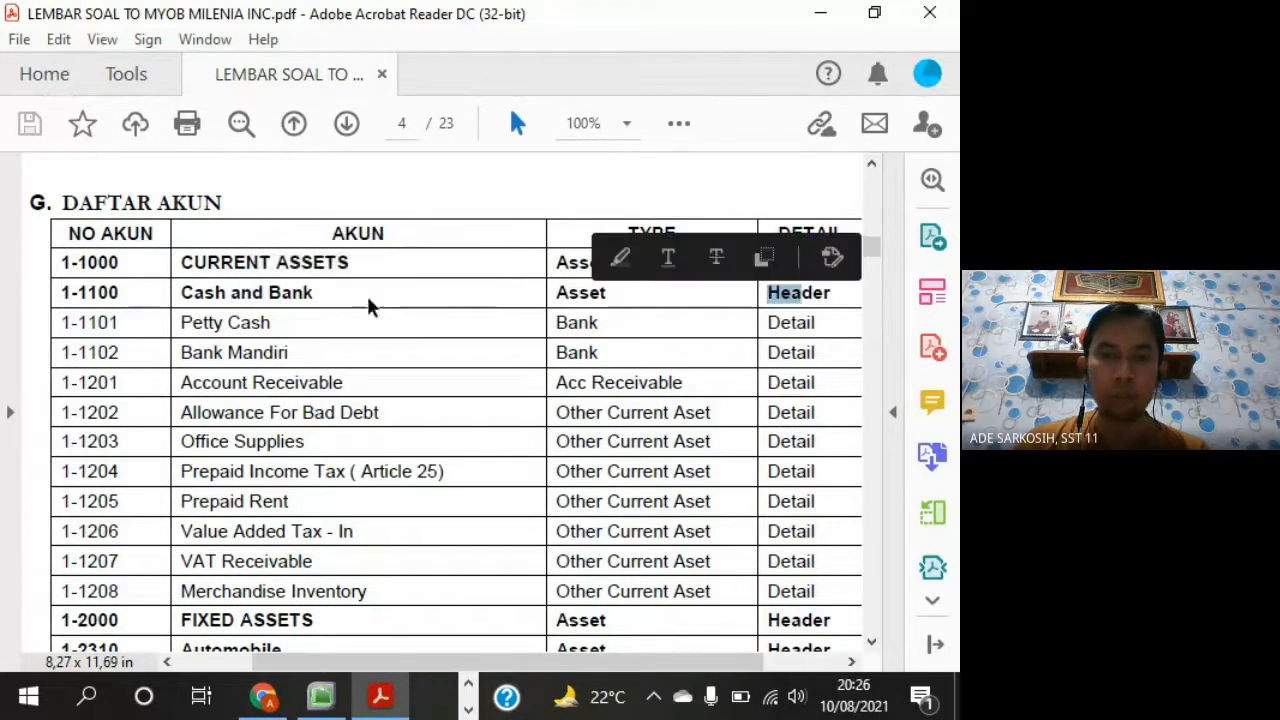
{"action": "left_click_drag", "start_coordinate": [289, 355], "coordinate": [309, 437]}
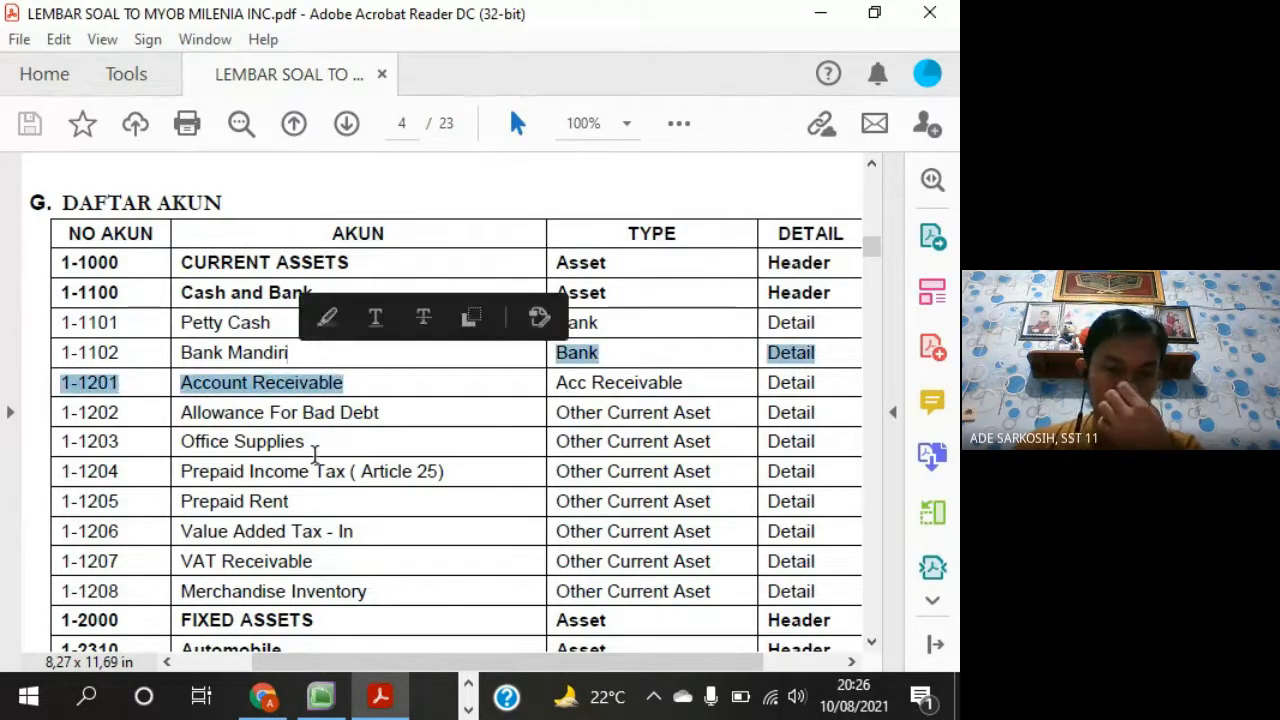
Compare the sheet's Bank-type accounts, Petty Cash and Bank Mandiri, with the asset accounts in MYOB Accounting, and return to the sheet
{"action": "key", "text": "alt+Tab"}
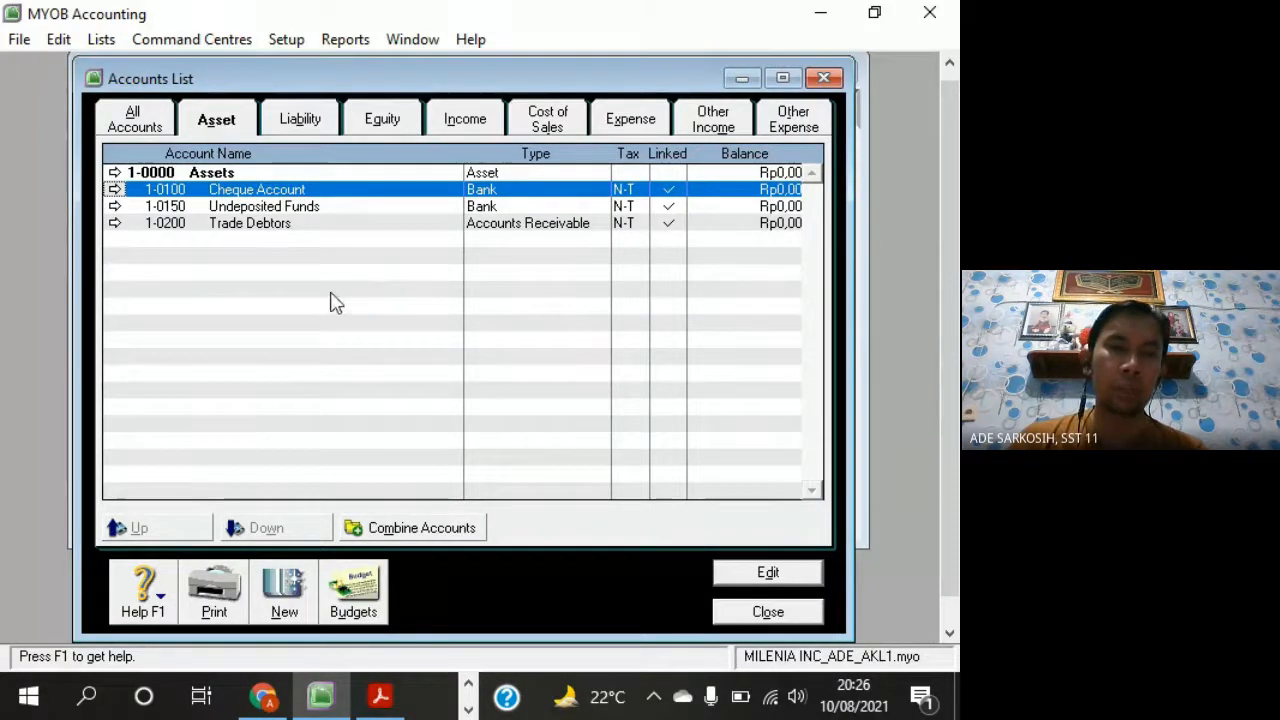
{"action": "key", "text": "alt+Tab"}
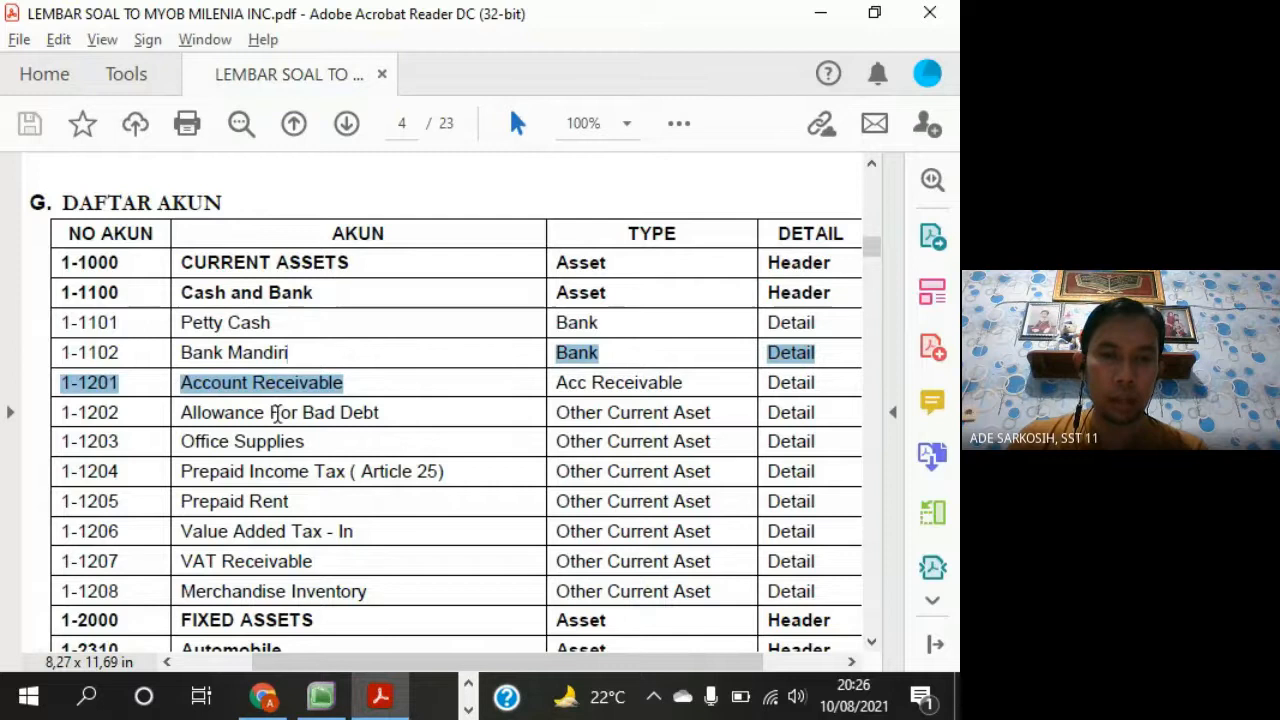
{"action": "left_click", "coordinate": [337, 358]}
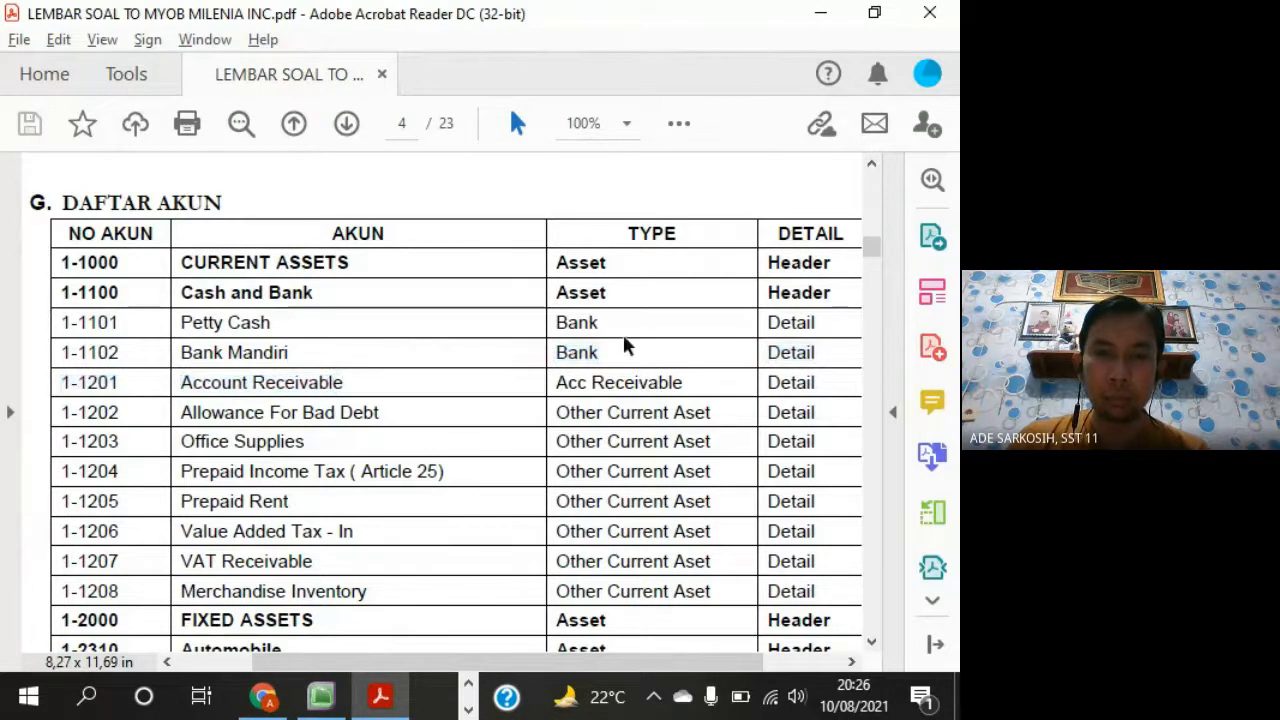
{"action": "left_click_drag", "start_coordinate": [601, 324], "coordinate": [601, 352]}
{"action": "left_click", "coordinate": [378, 329]}
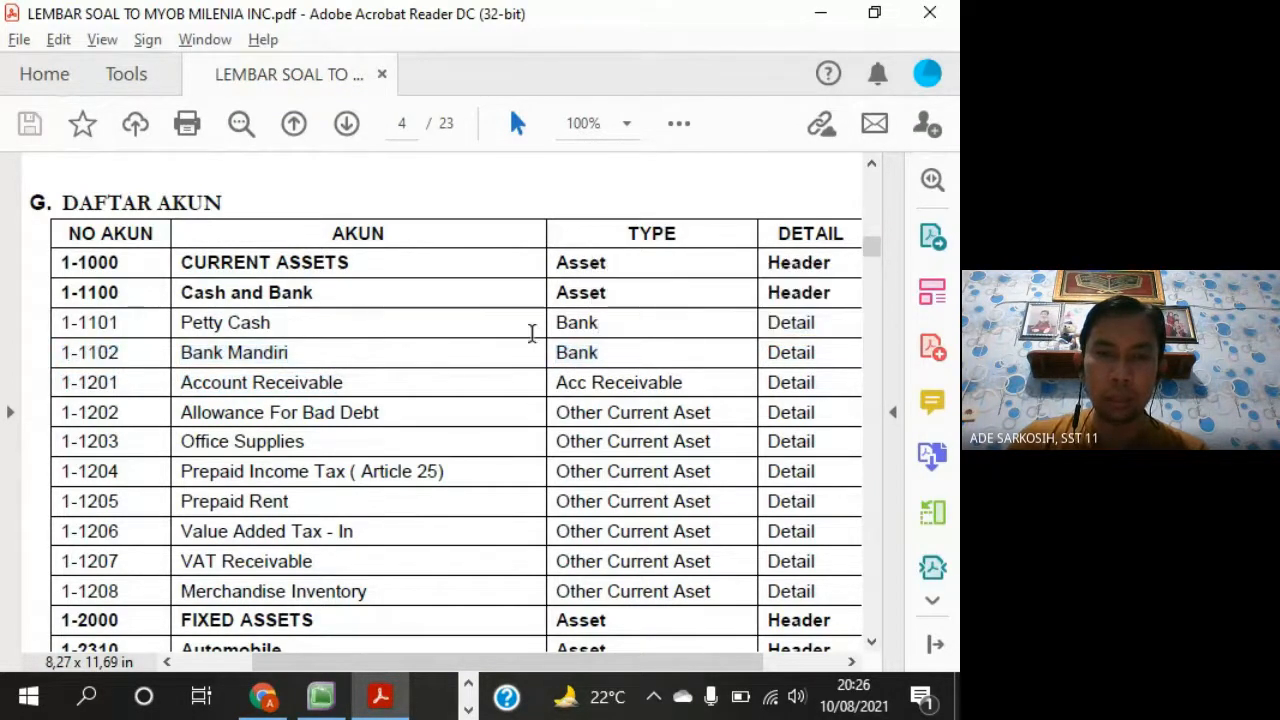
{"action": "left_click_drag", "start_coordinate": [545, 322], "coordinate": [600, 354]}
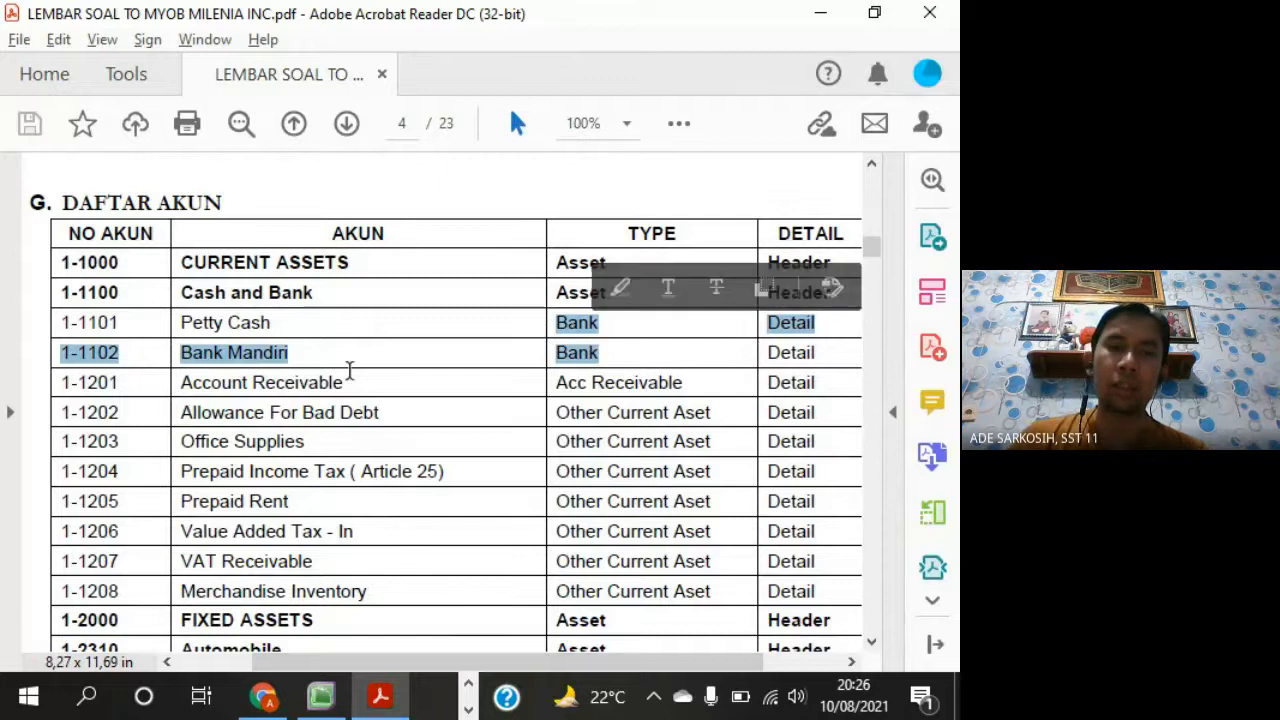
{"action": "key", "text": "alt+Tab"}
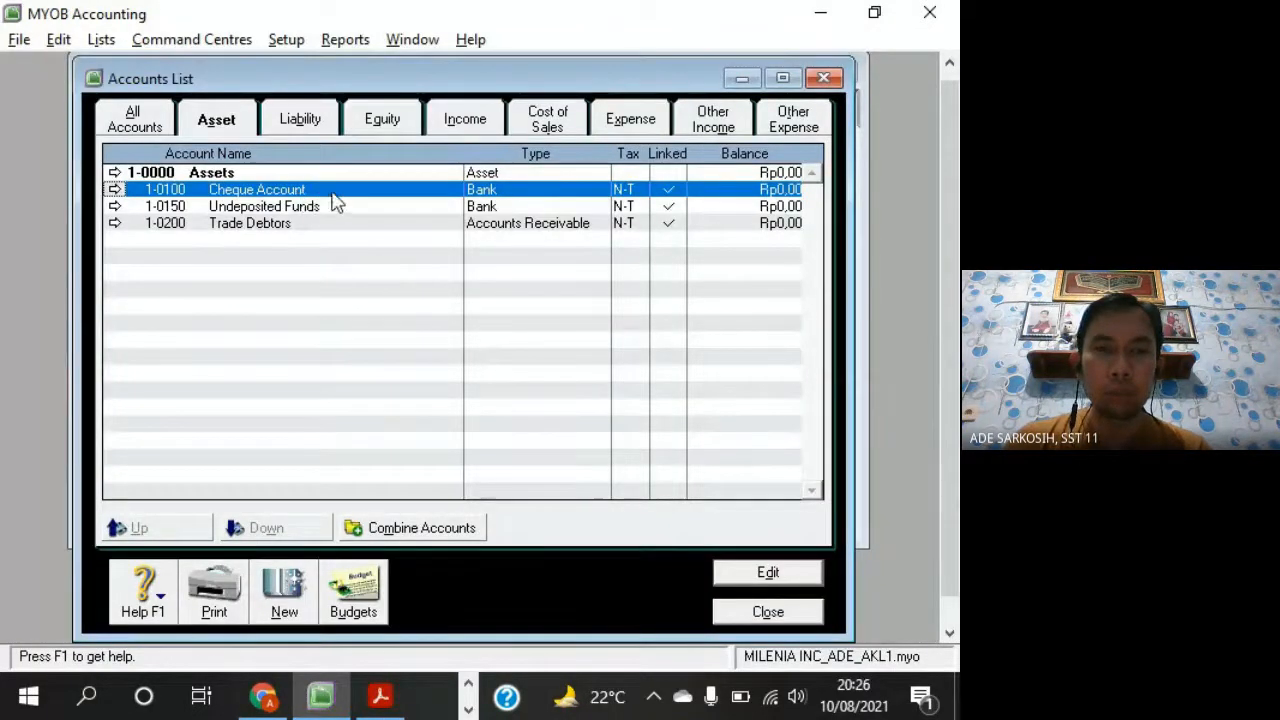
{"action": "key", "text": "alt+Tab"}
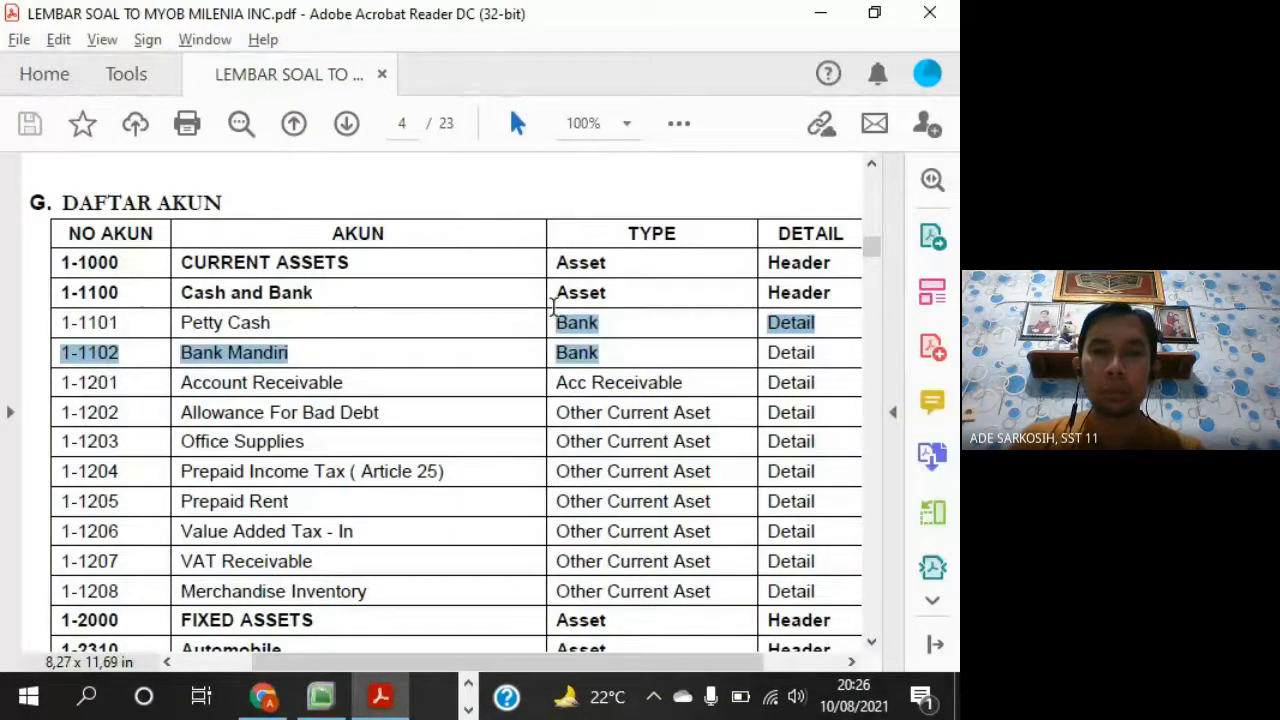
Compare the question sheet's Petty Cash and Bank Mandiri accounts with the existing asset accounts in MYOB Accounting
{"action": "left_click_drag", "start_coordinate": [340, 323], "coordinate": [180, 323]}
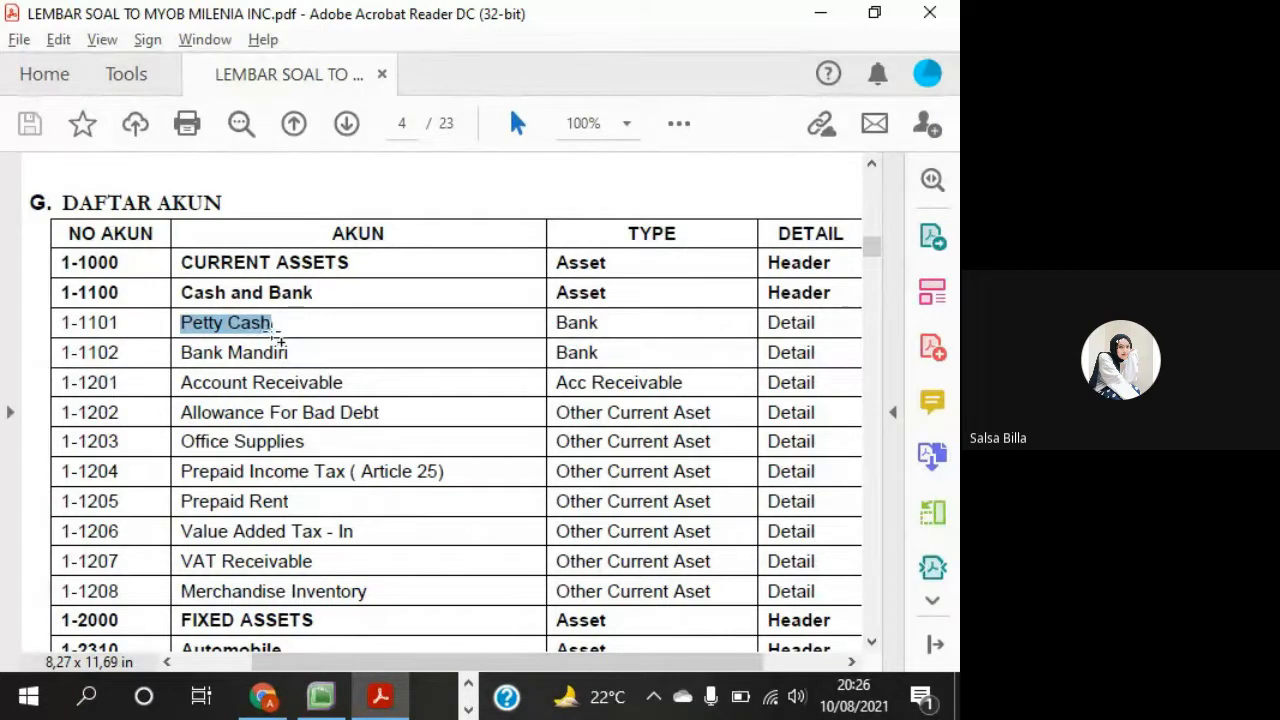
{"action": "key", "text": "alt+Tab"}
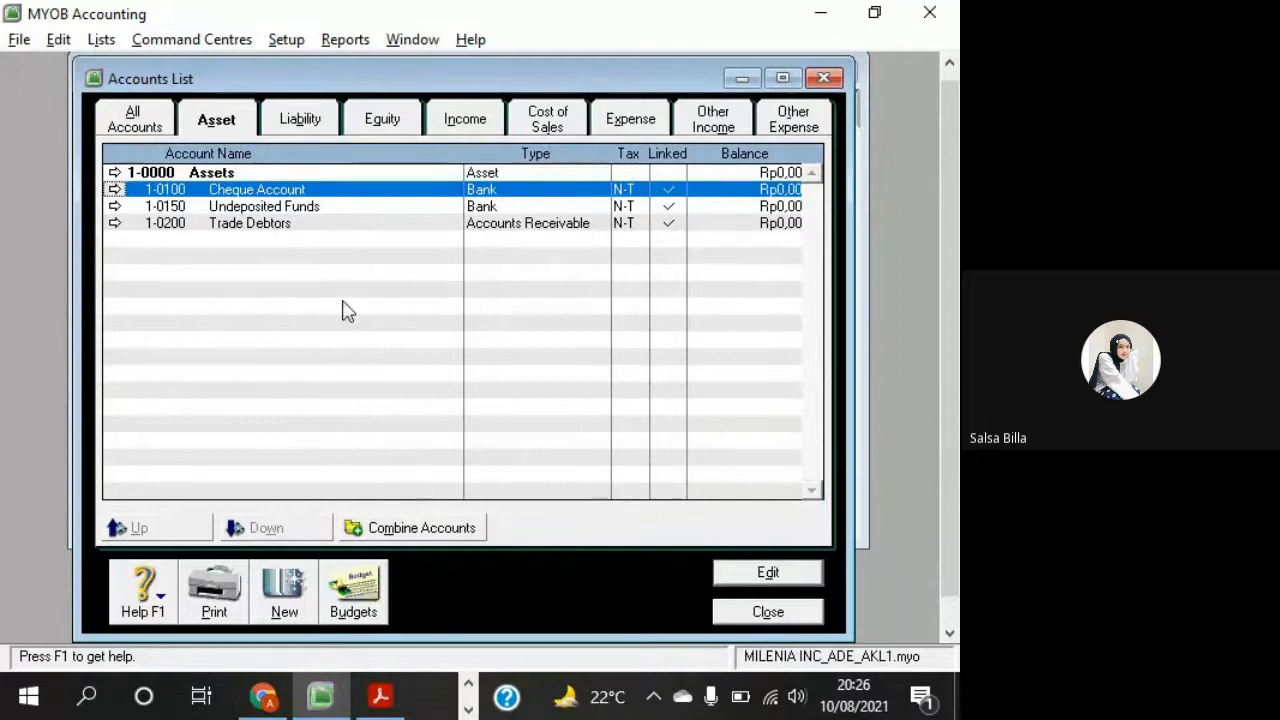
{"action": "key", "text": "alt+Tab"}
{"action": "left_click_drag", "start_coordinate": [293, 352], "coordinate": [182, 352]}
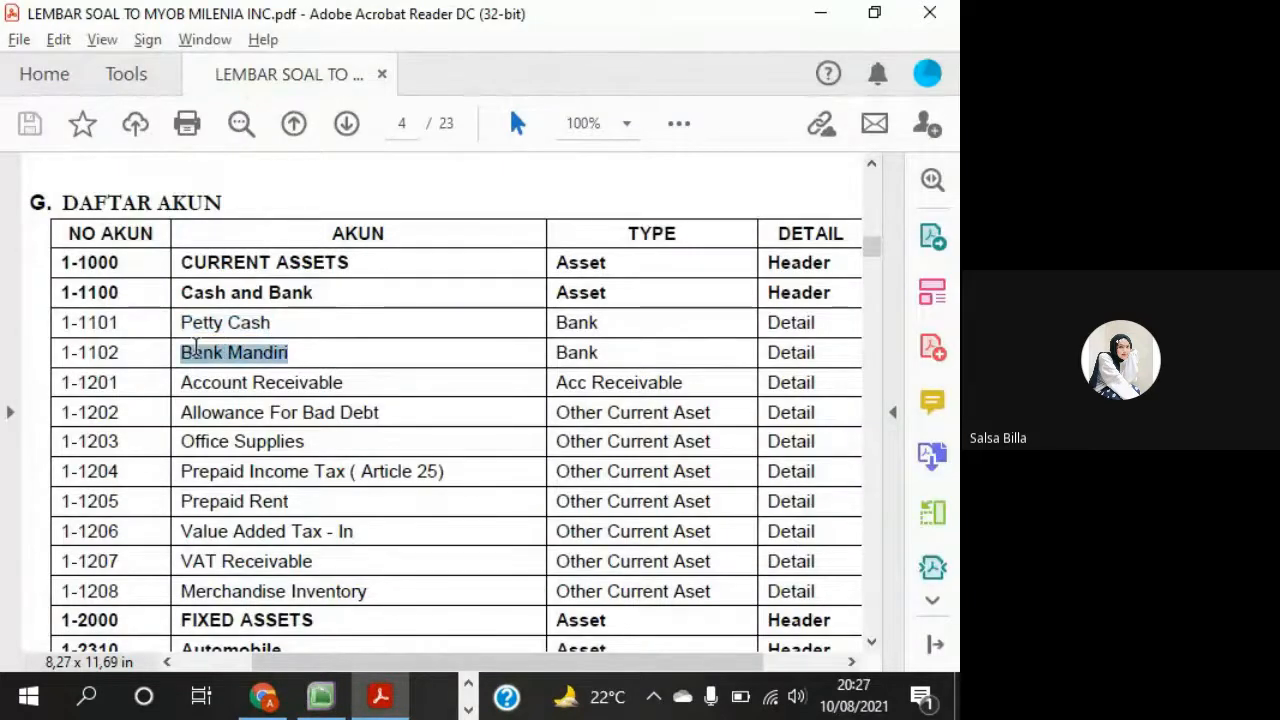
{"action": "key", "text": "alt+Tab"}
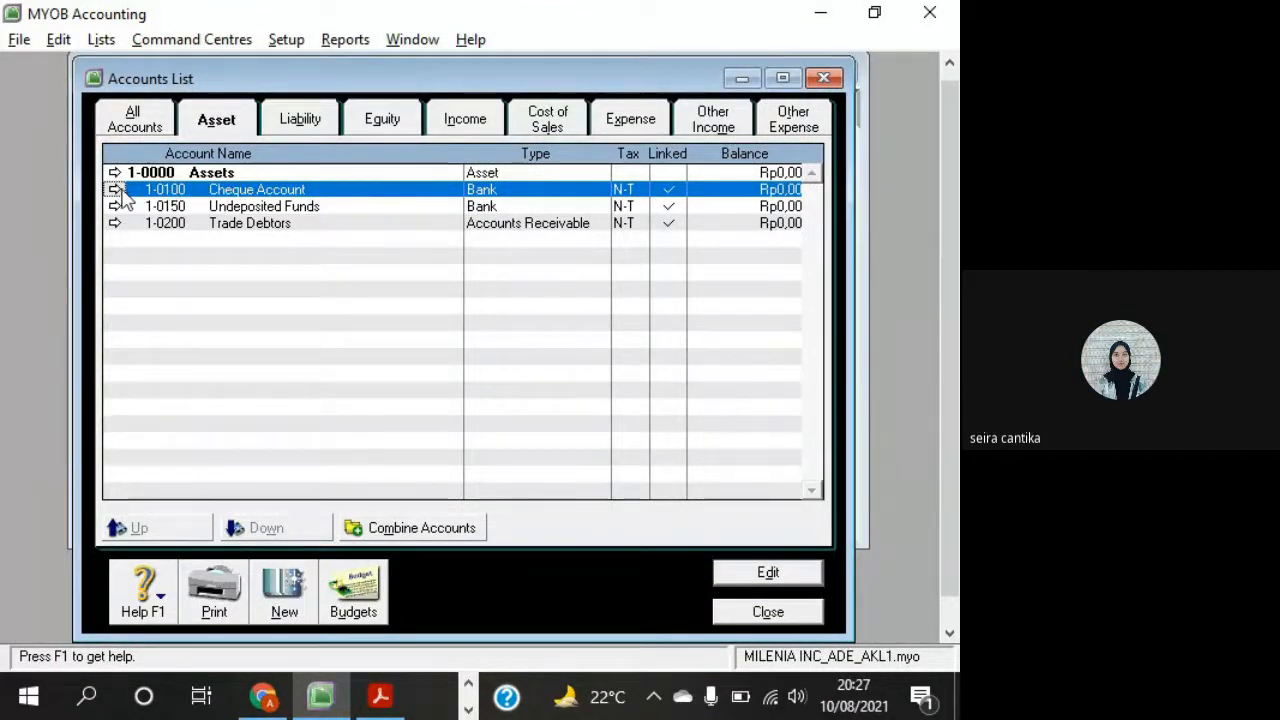
Change Cheque Account's number to 1-1102 and its name to Bank Mandiri, following the question sheet, and save the account
{"action": "double_click", "coordinate": [318, 193]}
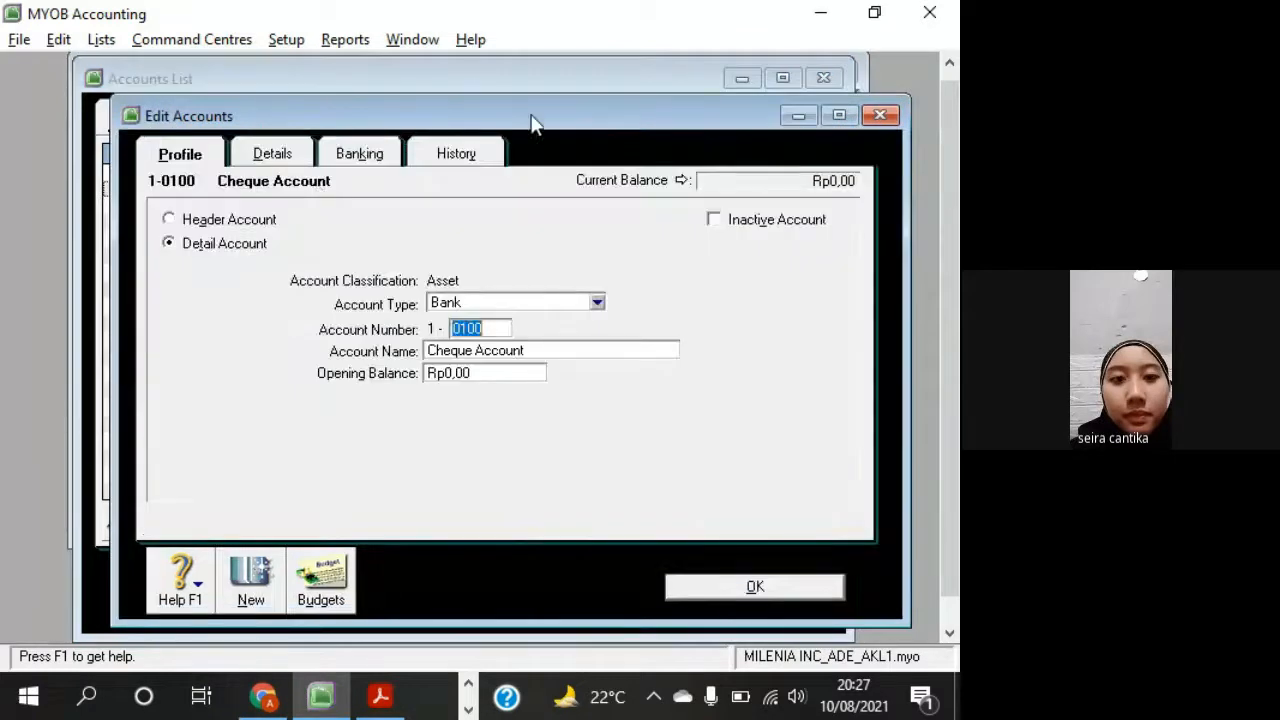
{"action": "left_click_drag", "start_coordinate": [531, 123], "coordinate": [485, 78]}
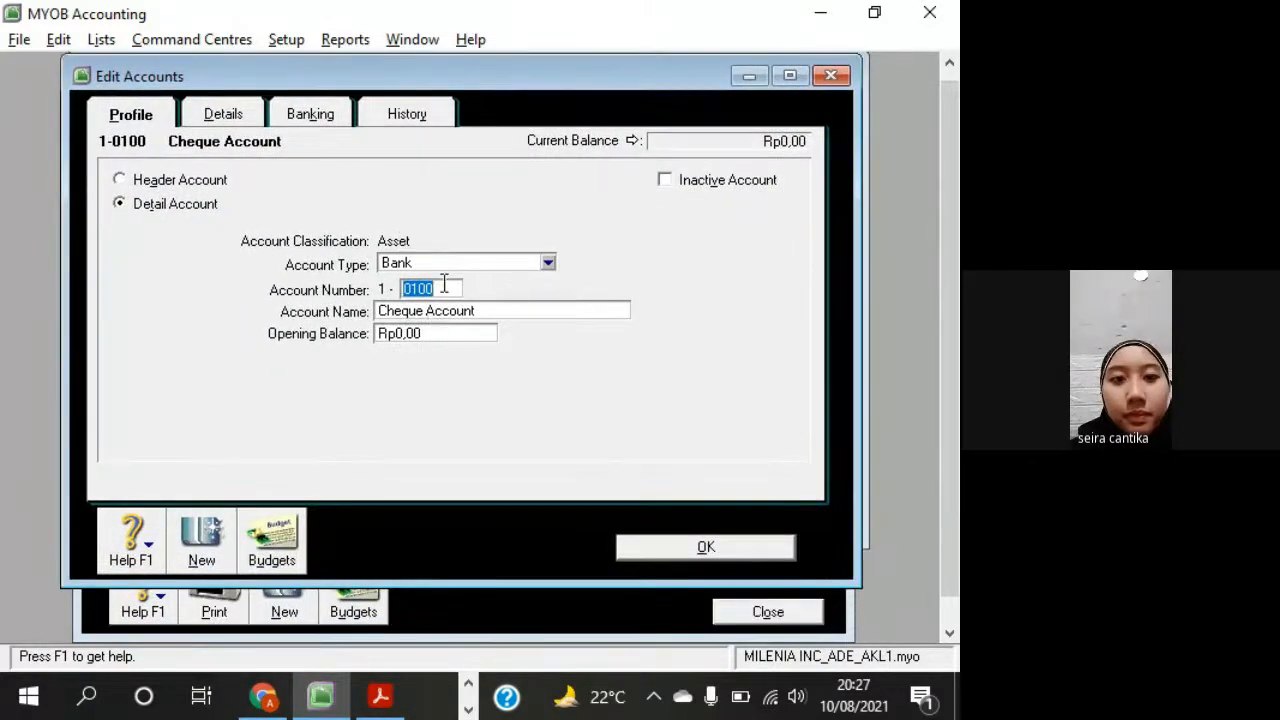
{"action": "key", "text": "alt+Tab"}
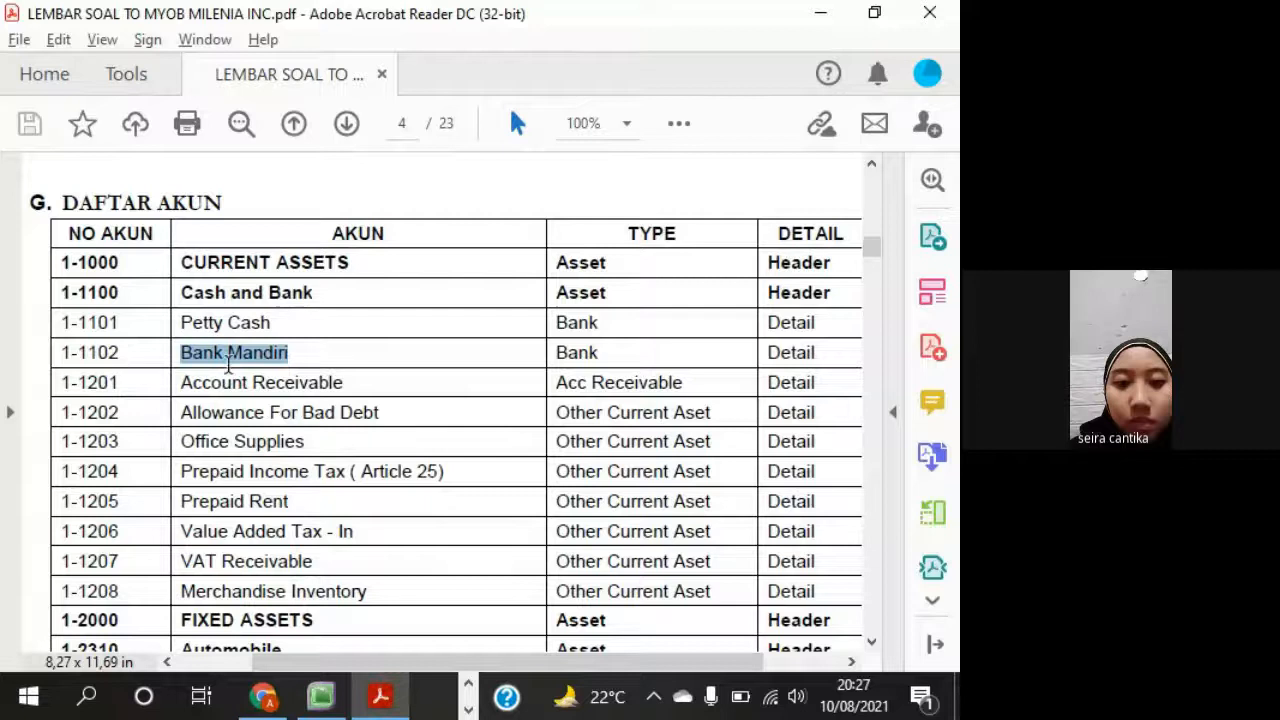
{"action": "key", "text": "alt+Tab"}
{"action": "type", "text": "1102"}
{"action": "key", "text": "Tab"}
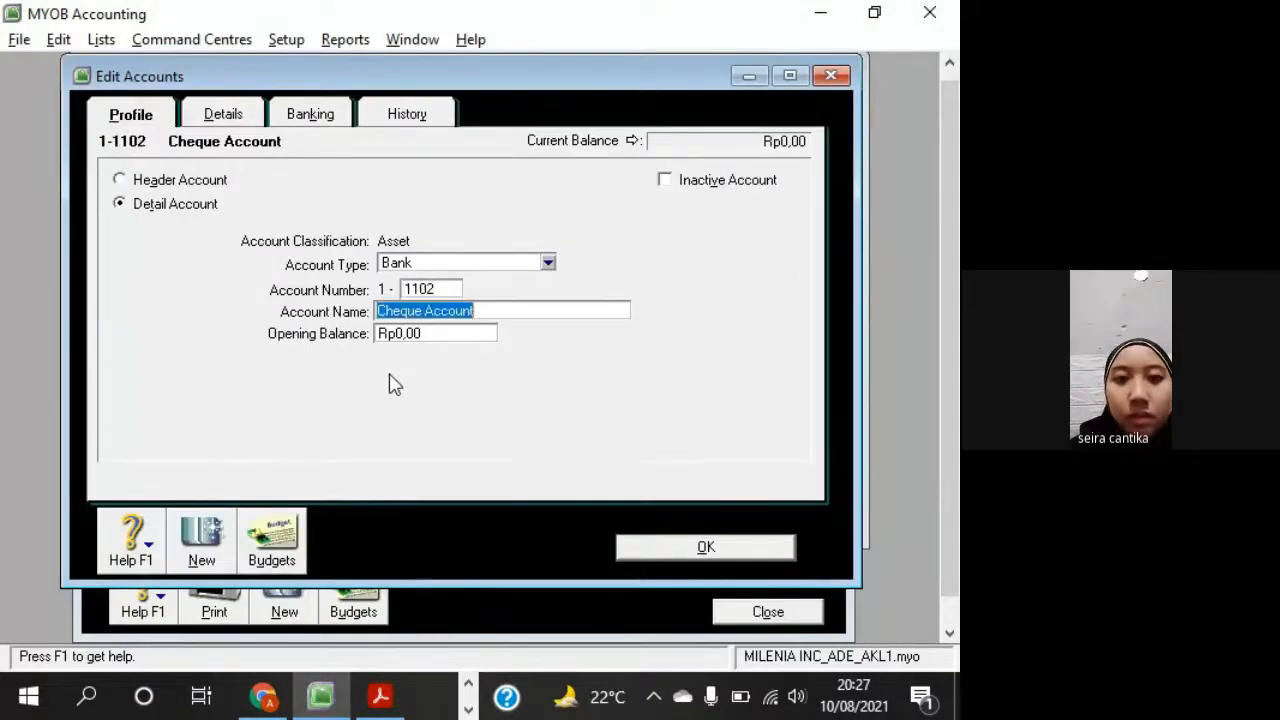
{"action": "type", "text": "Bank Mandiri"}
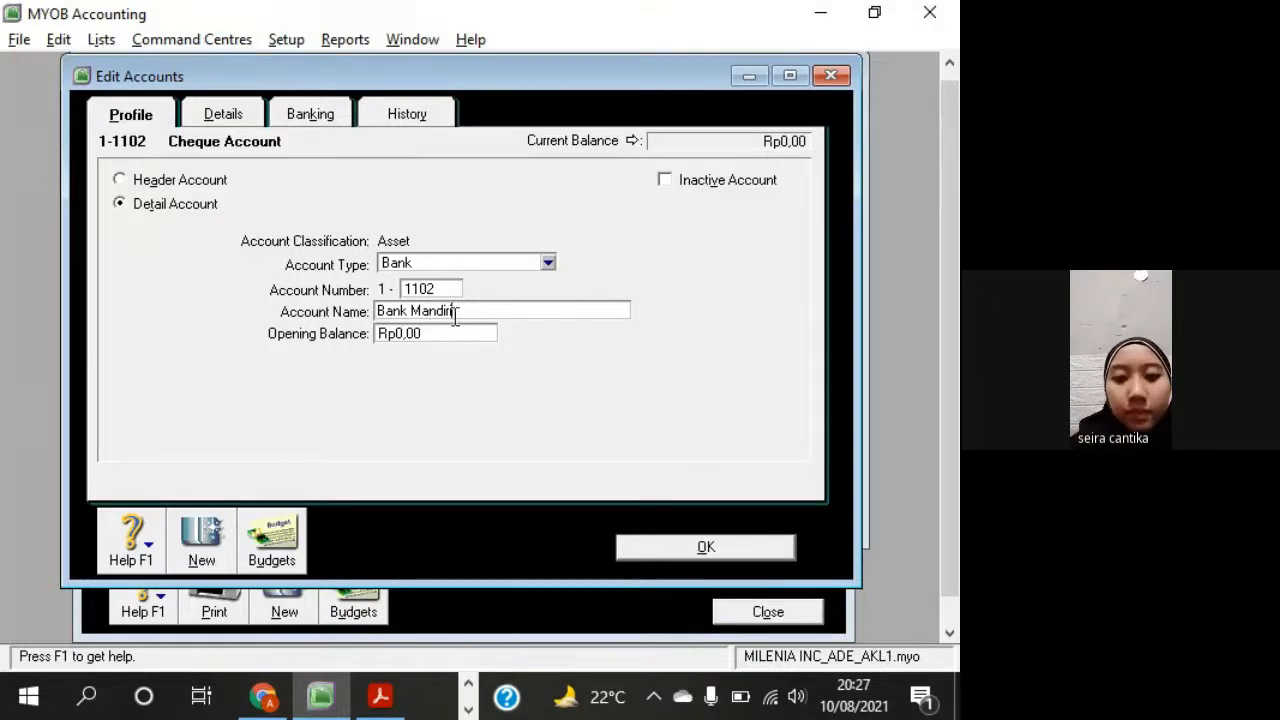
{"action": "left_click", "coordinate": [705, 546]}
Recheck Bank Mandiri in the question sheet and review the linked marks of Undeposited Funds, Trade Debtors and Bank Mandiri in MYOB Accounting
{"action": "key", "text": "alt+Tab"}
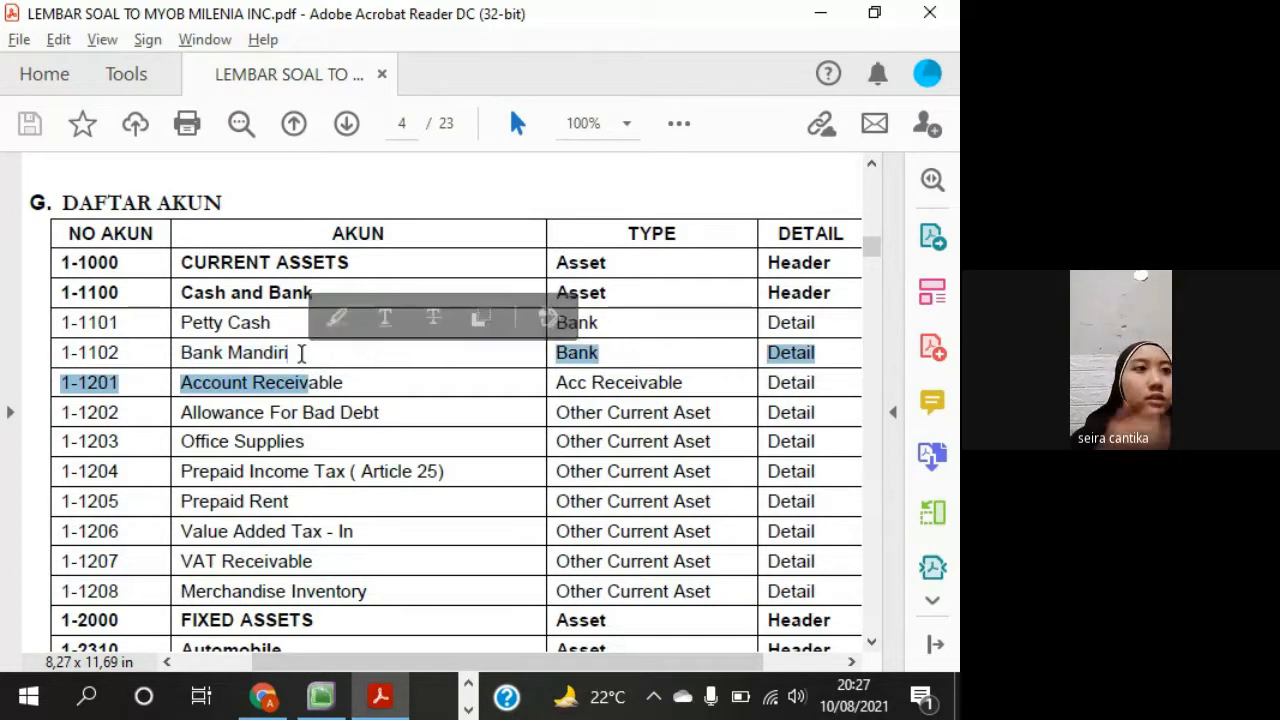
{"action": "left_click", "coordinate": [300, 354]}
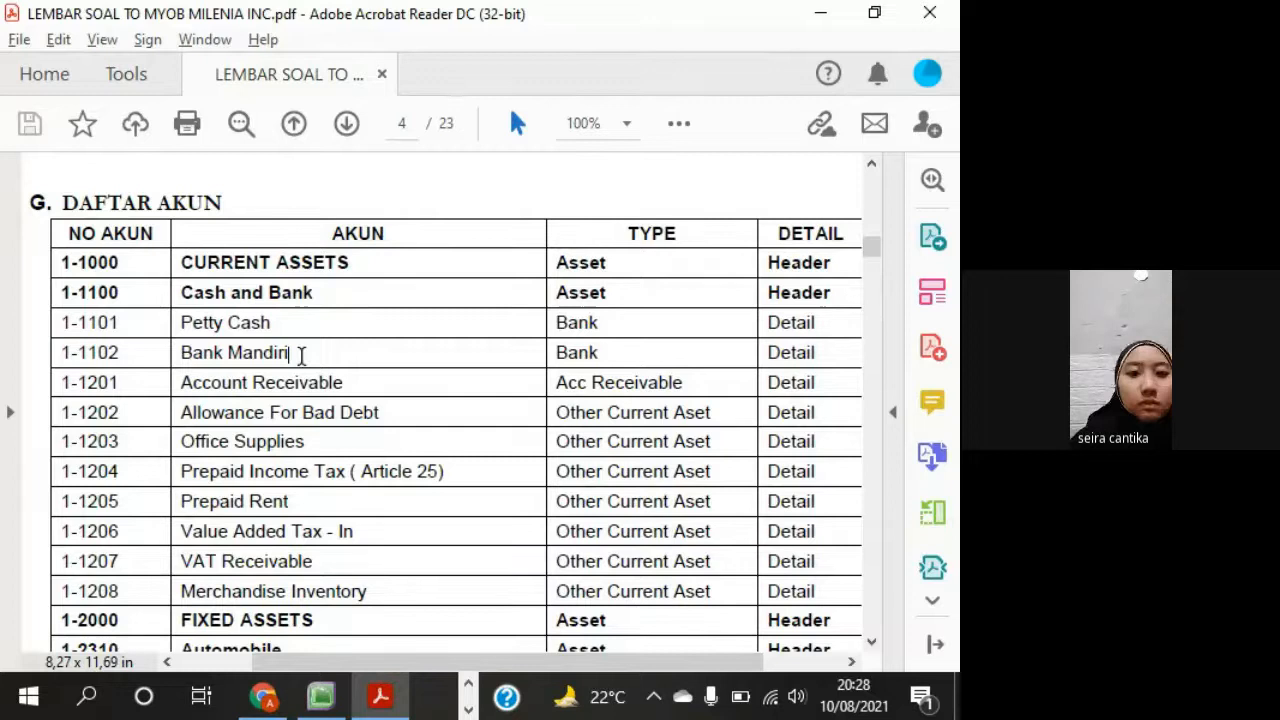
{"action": "key", "text": "alt+Tab"}
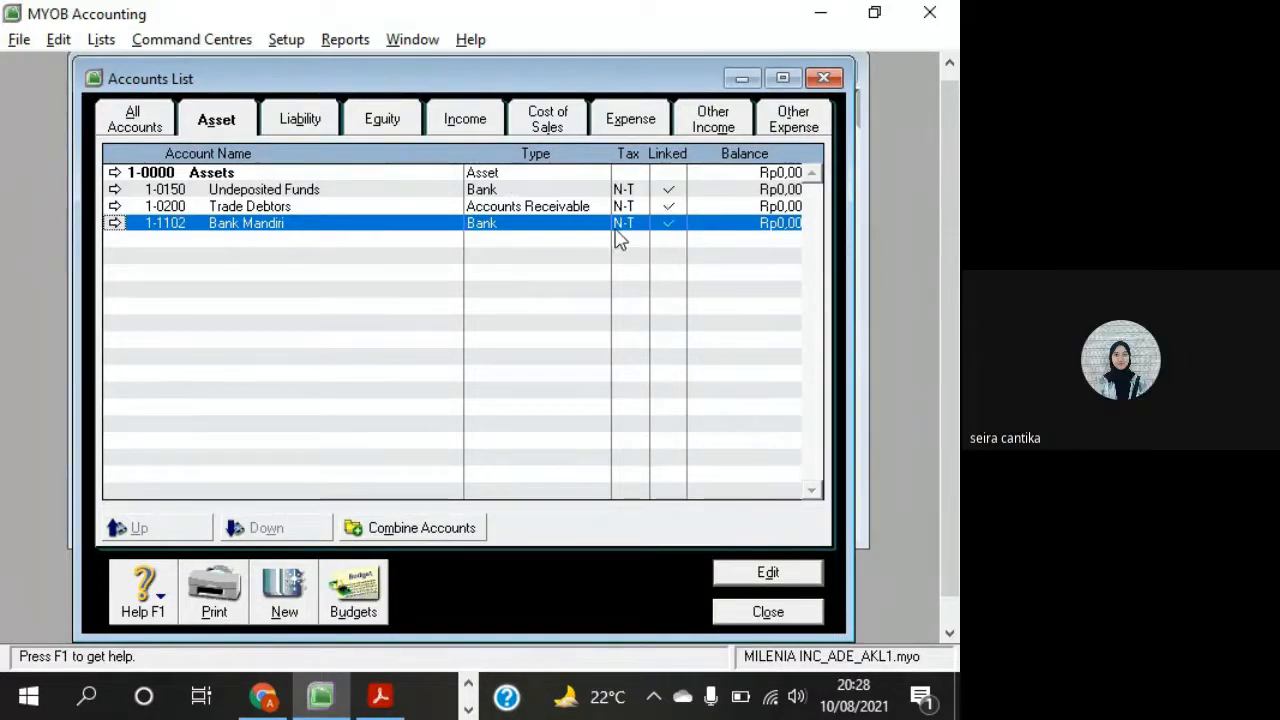
{"action": "left_click", "coordinate": [669, 208]}
{"action": "left_click", "coordinate": [671, 188]}
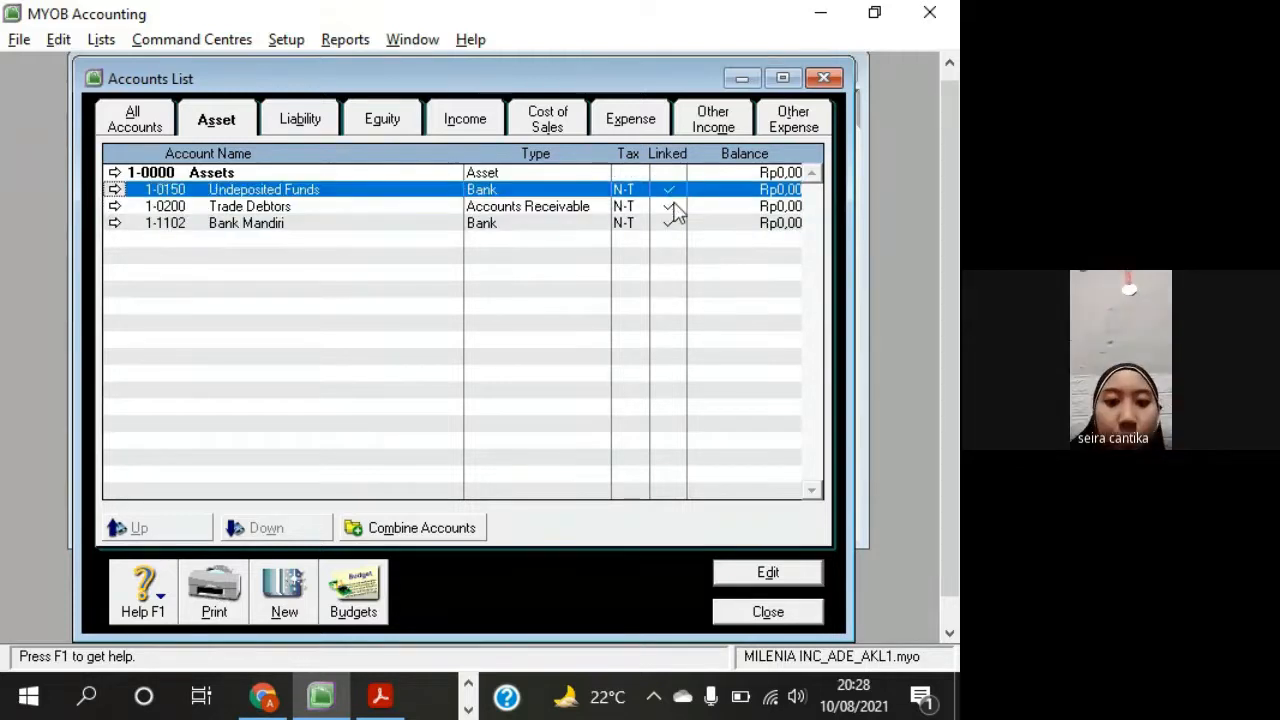
{"action": "left_click", "coordinate": [668, 207]}
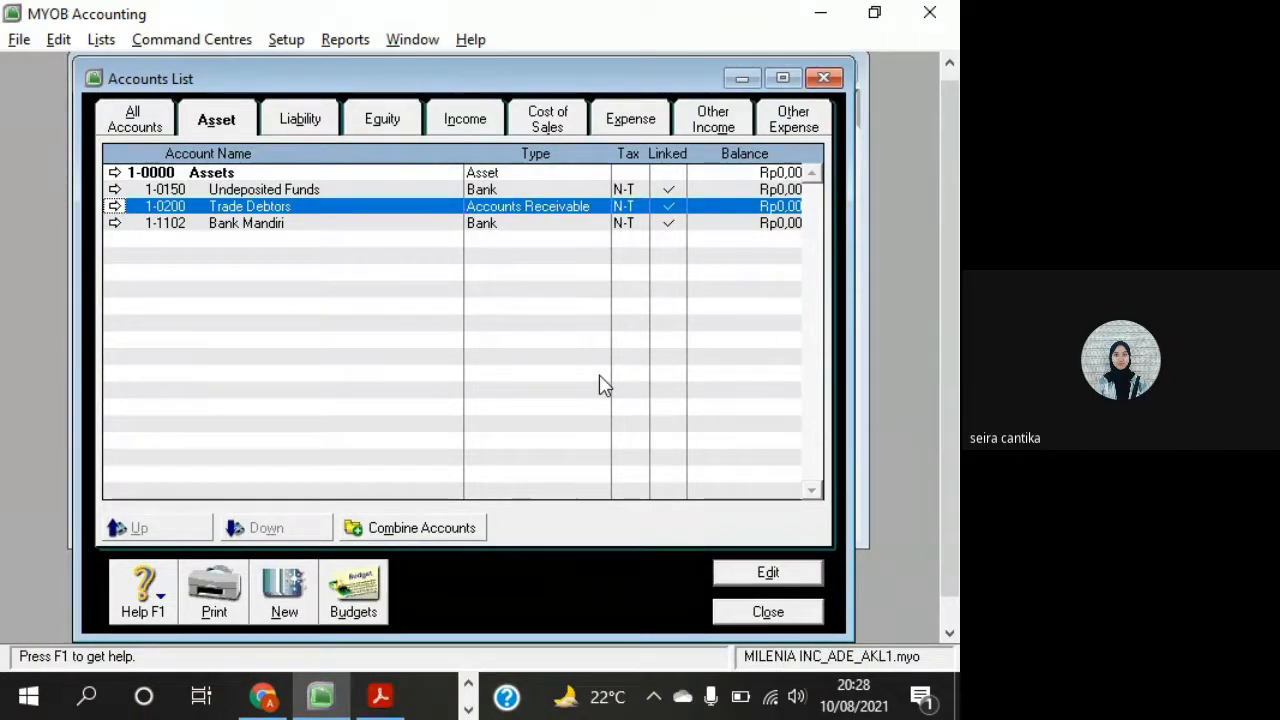
{"action": "left_click", "coordinate": [548, 228]}
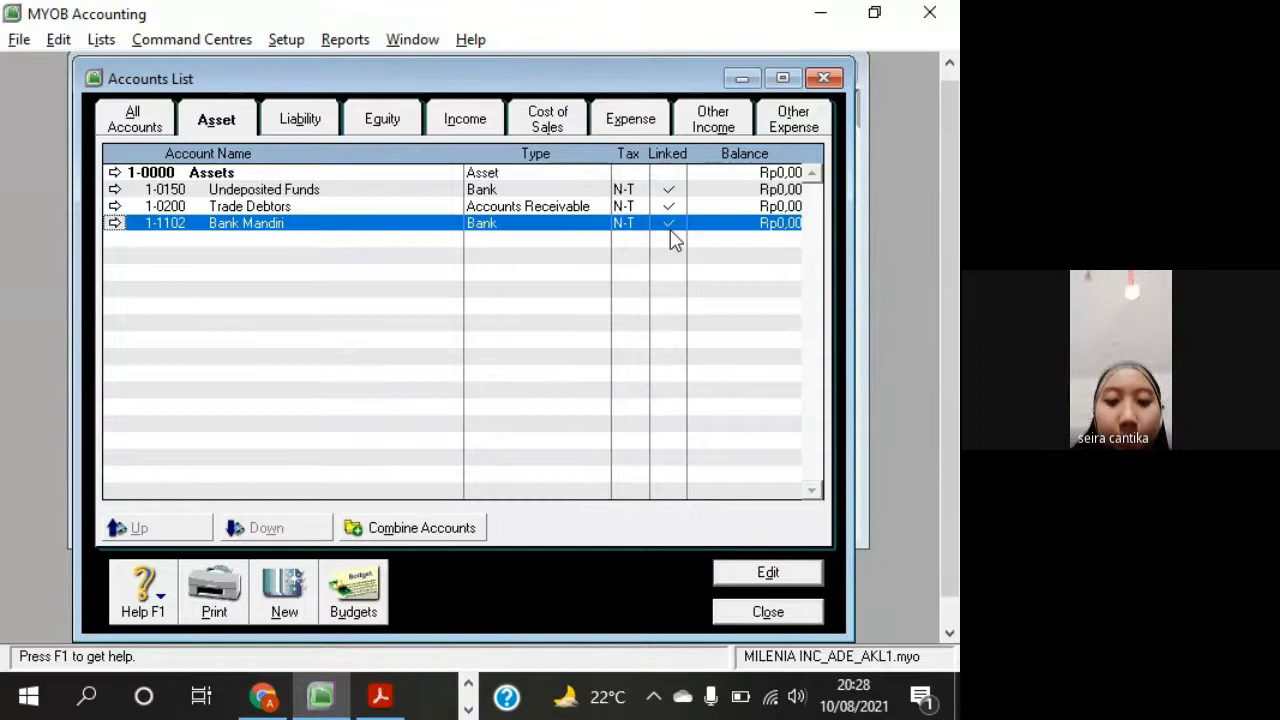
{"action": "left_click", "coordinate": [409, 195]}
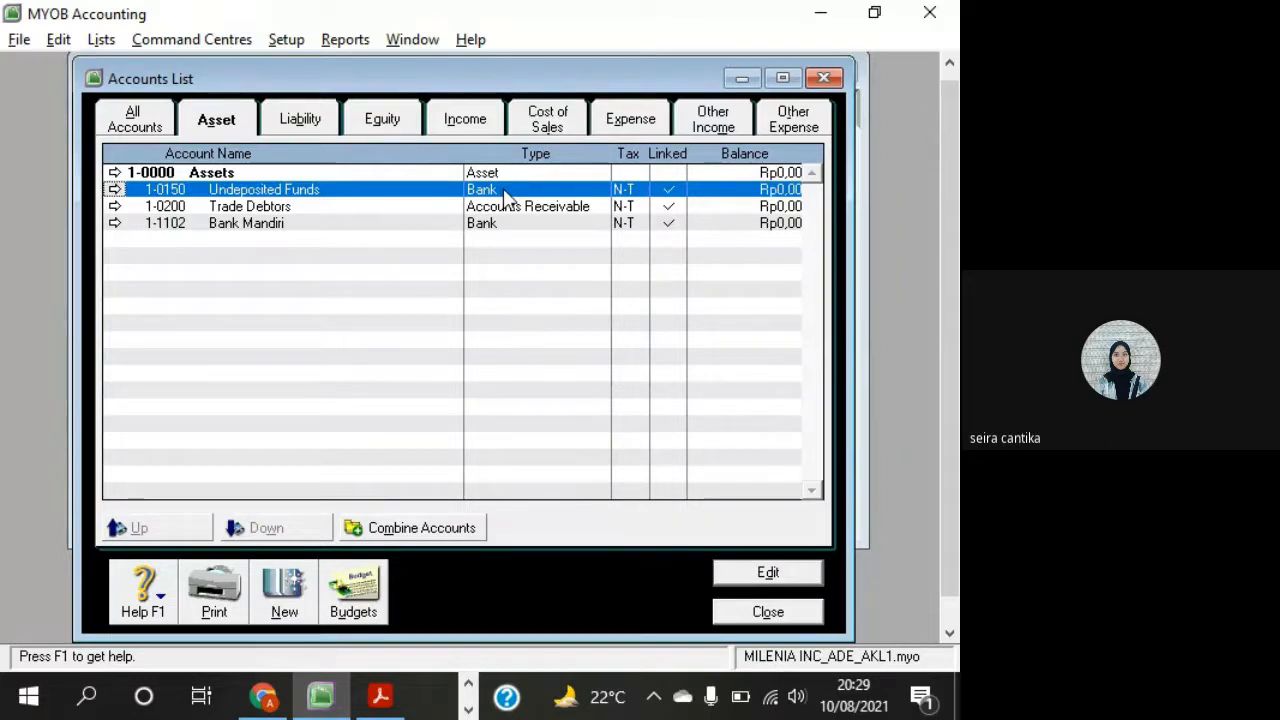
{"action": "left_click", "coordinate": [245, 210]}
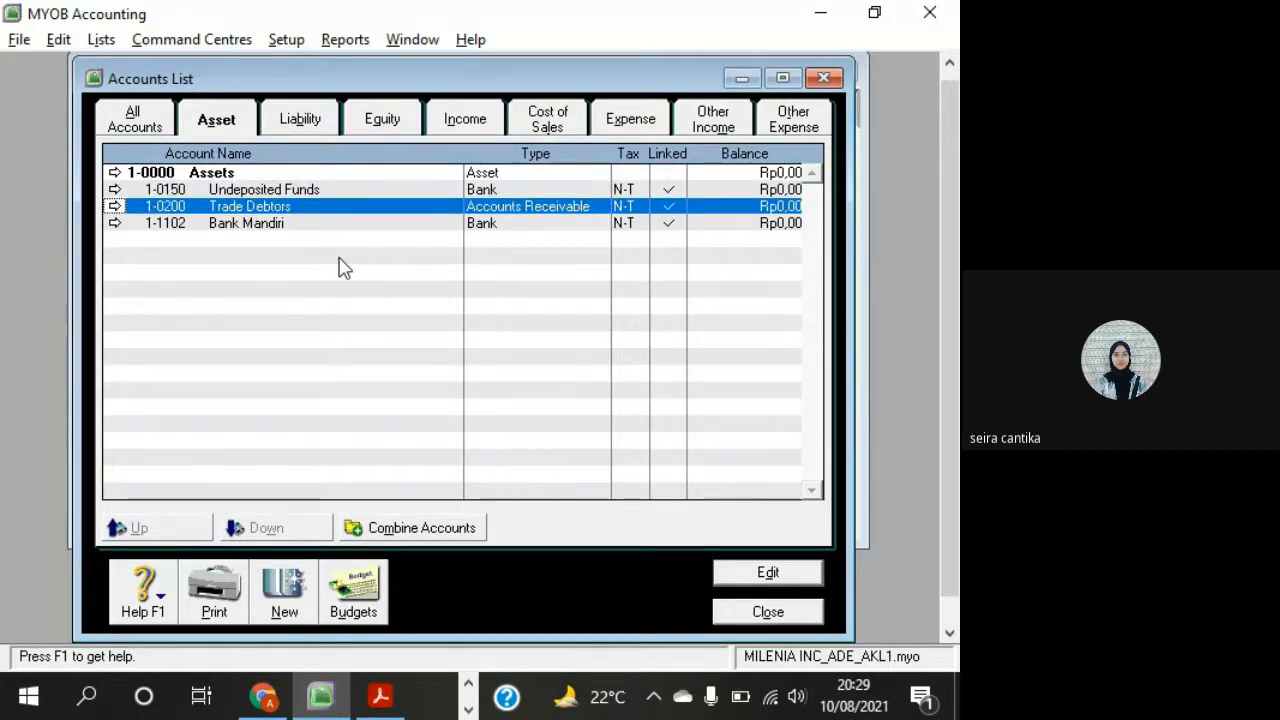
{"action": "left_click", "coordinate": [311, 190]}
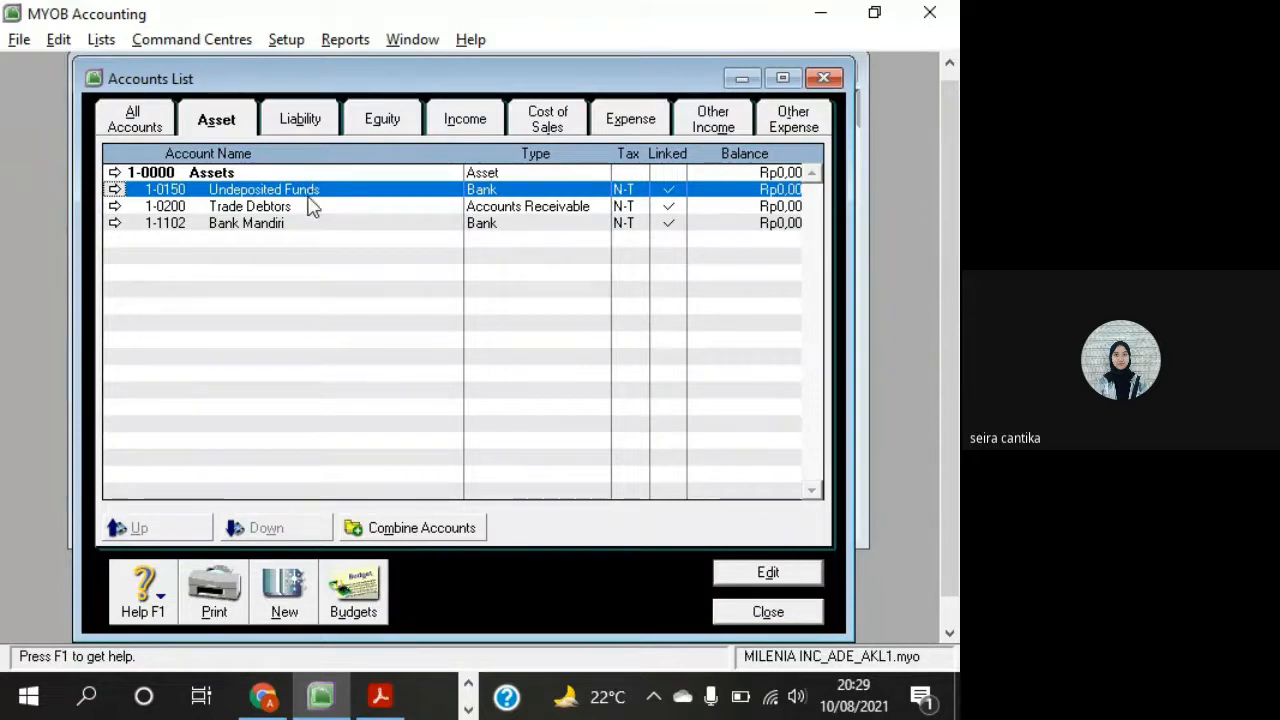
{"action": "left_click", "coordinate": [258, 226]}
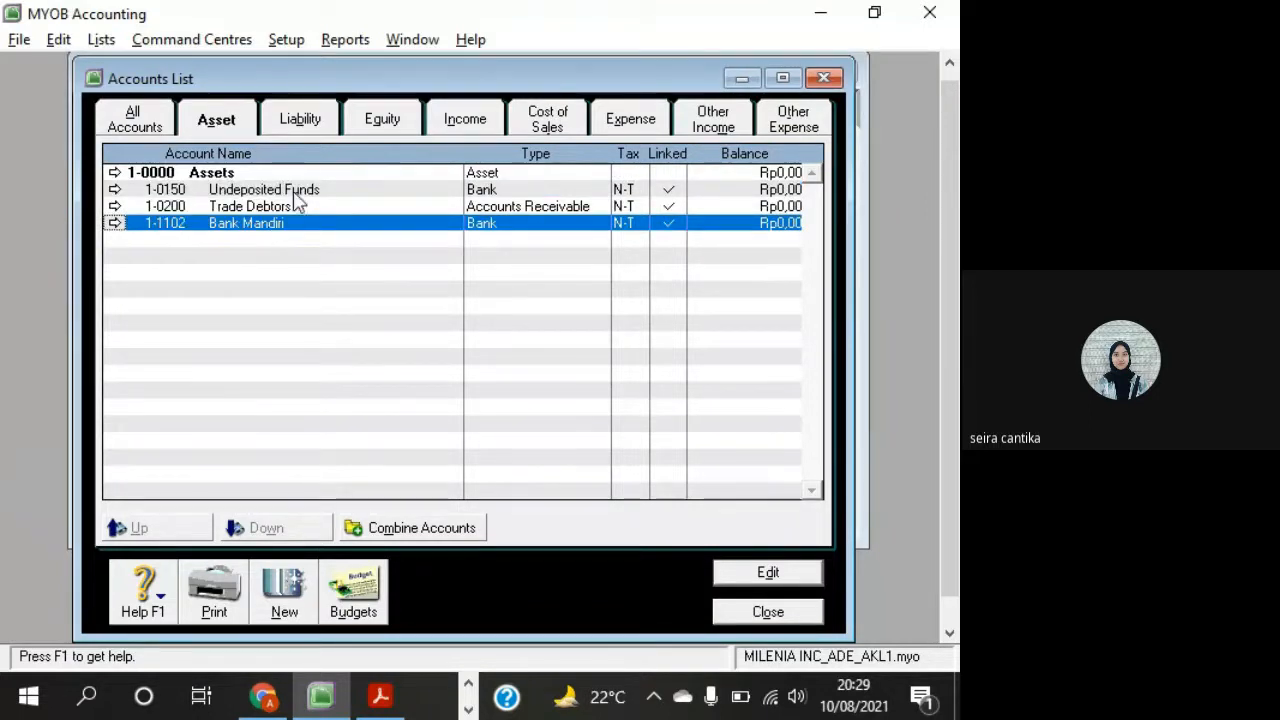
{"action": "left_click", "coordinate": [292, 190]}
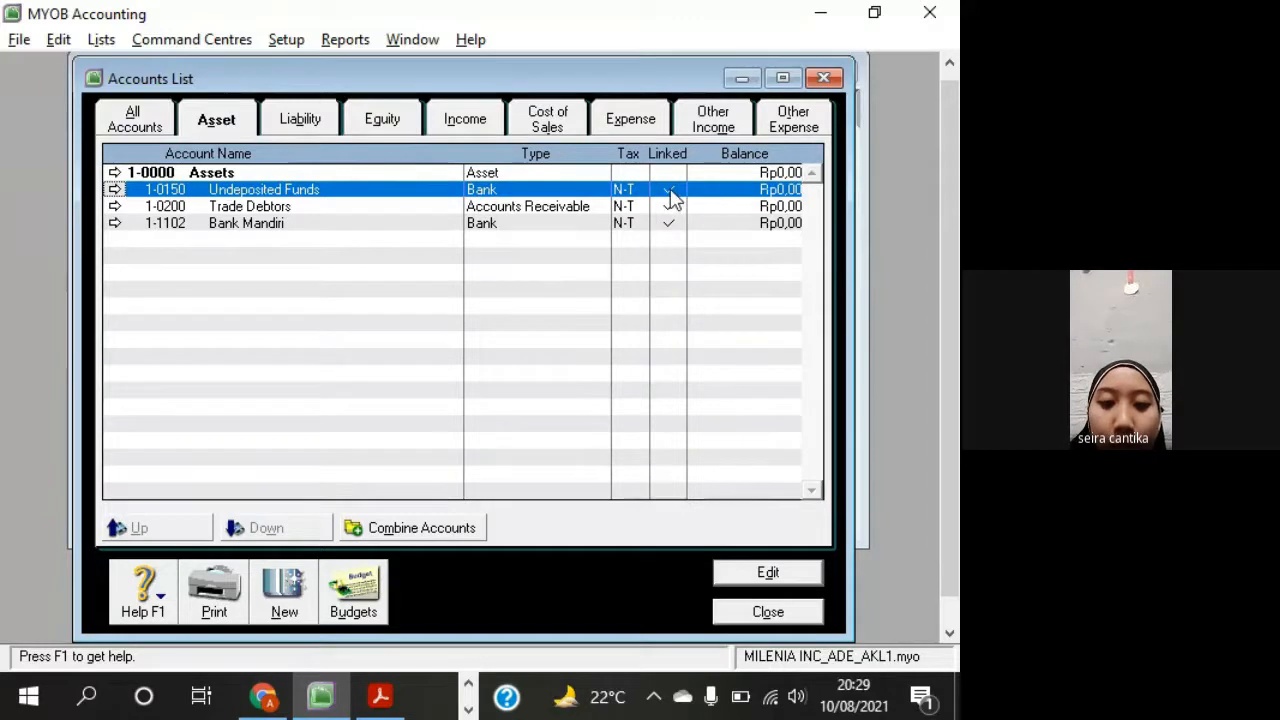
{"action": "left_click", "coordinate": [667, 226]}
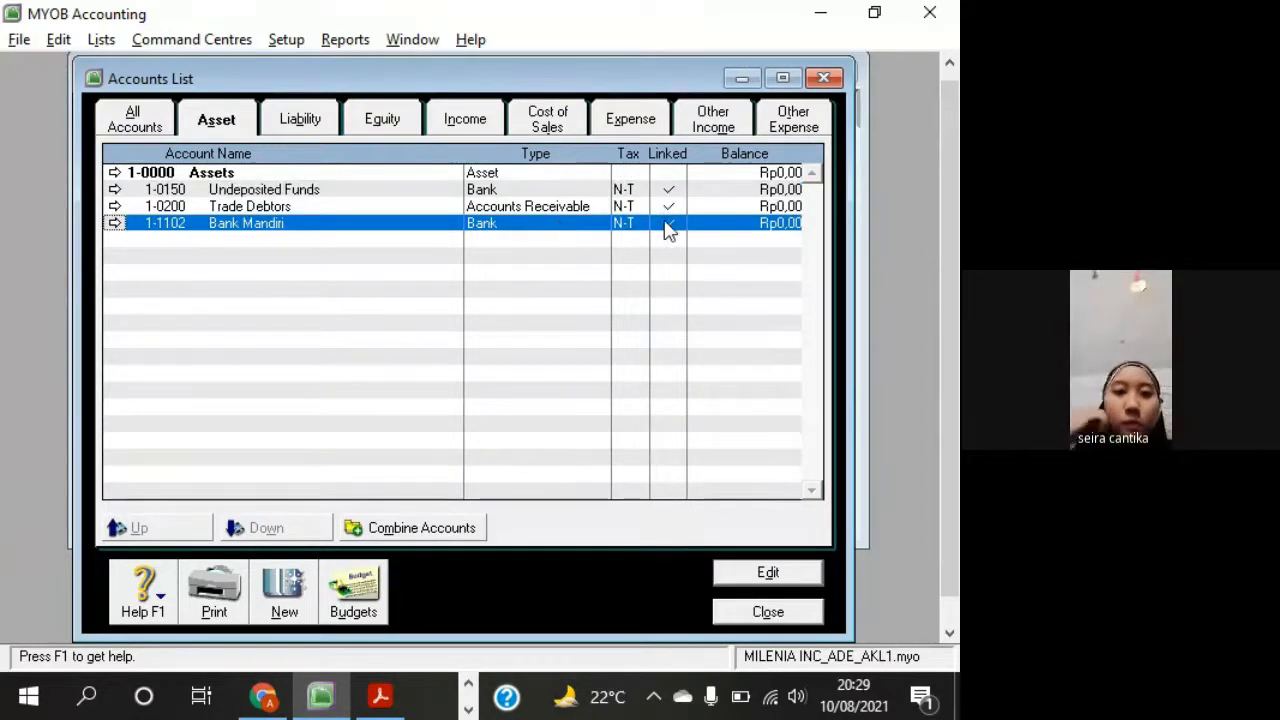
From the Undeposited Funds account's details, change the linked Bank Account for Undeposited Funds to 1-1102 Bank Mandiri and accept the change
{"action": "left_click", "coordinate": [297, 189]}
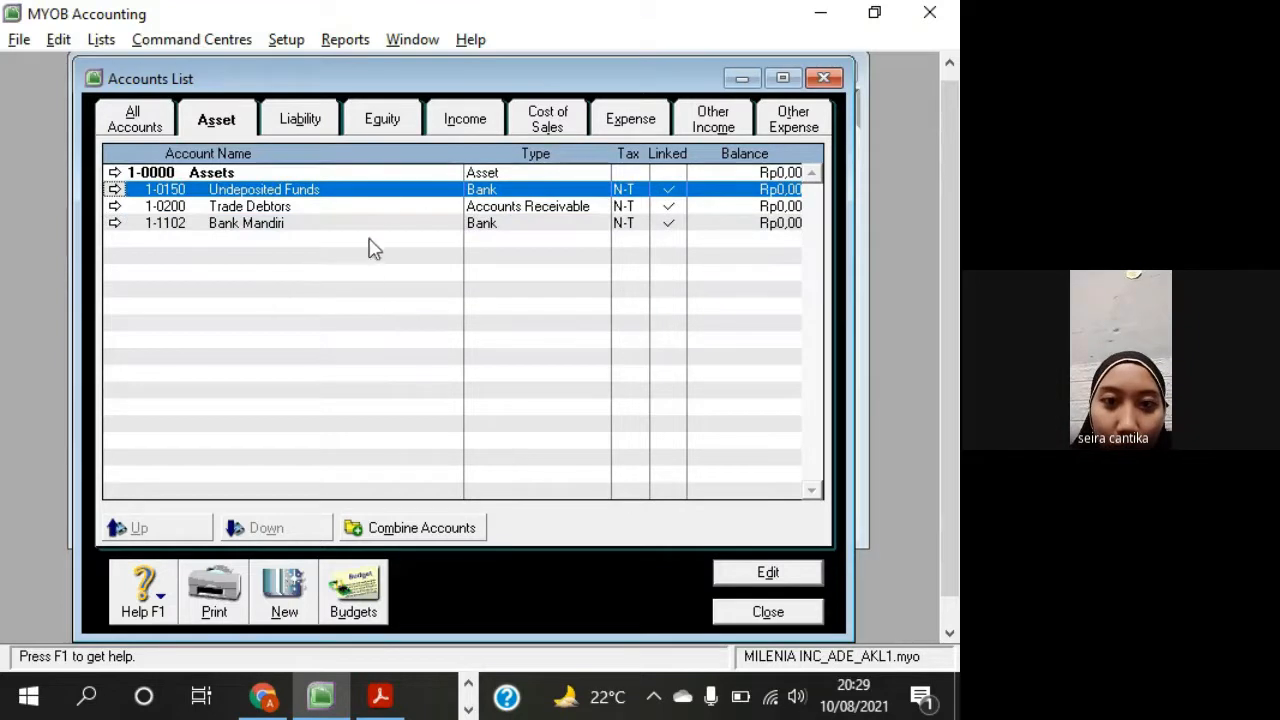
{"action": "left_click", "coordinate": [115, 189]}
{"action": "left_click_drag", "start_coordinate": [478, 104], "coordinate": [440, 72]}
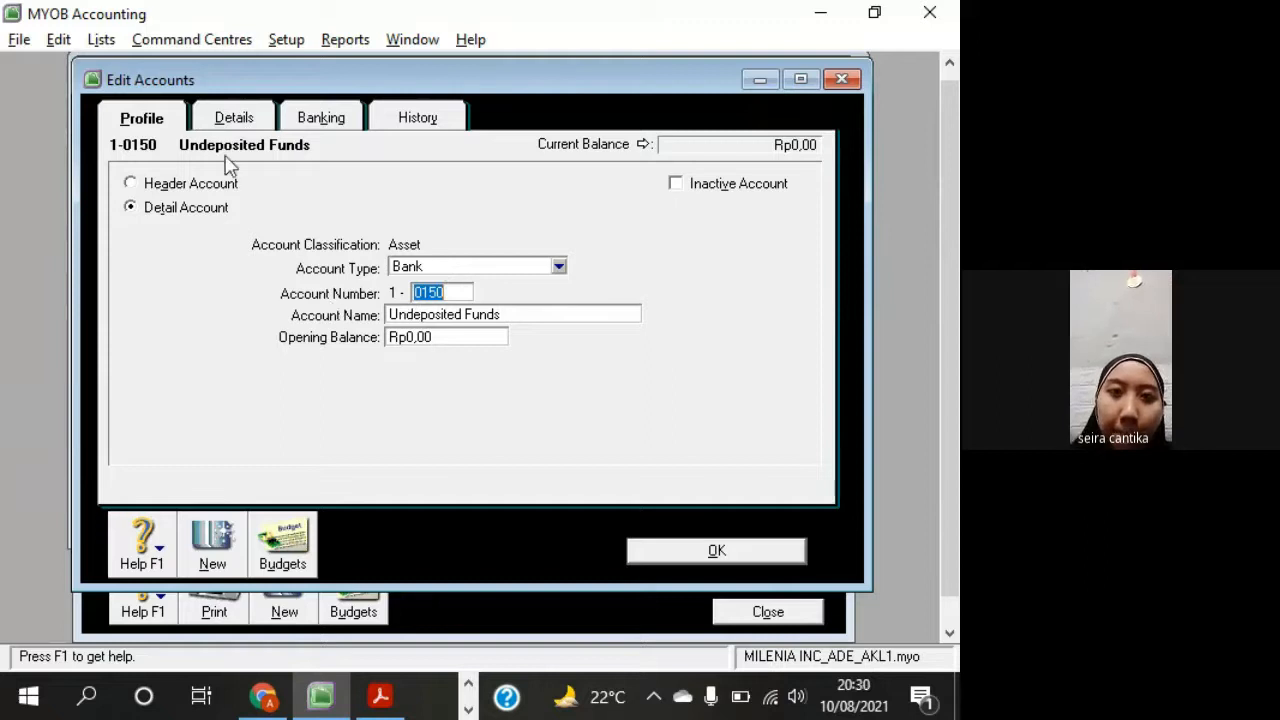
{"action": "left_click", "coordinate": [165, 124]}
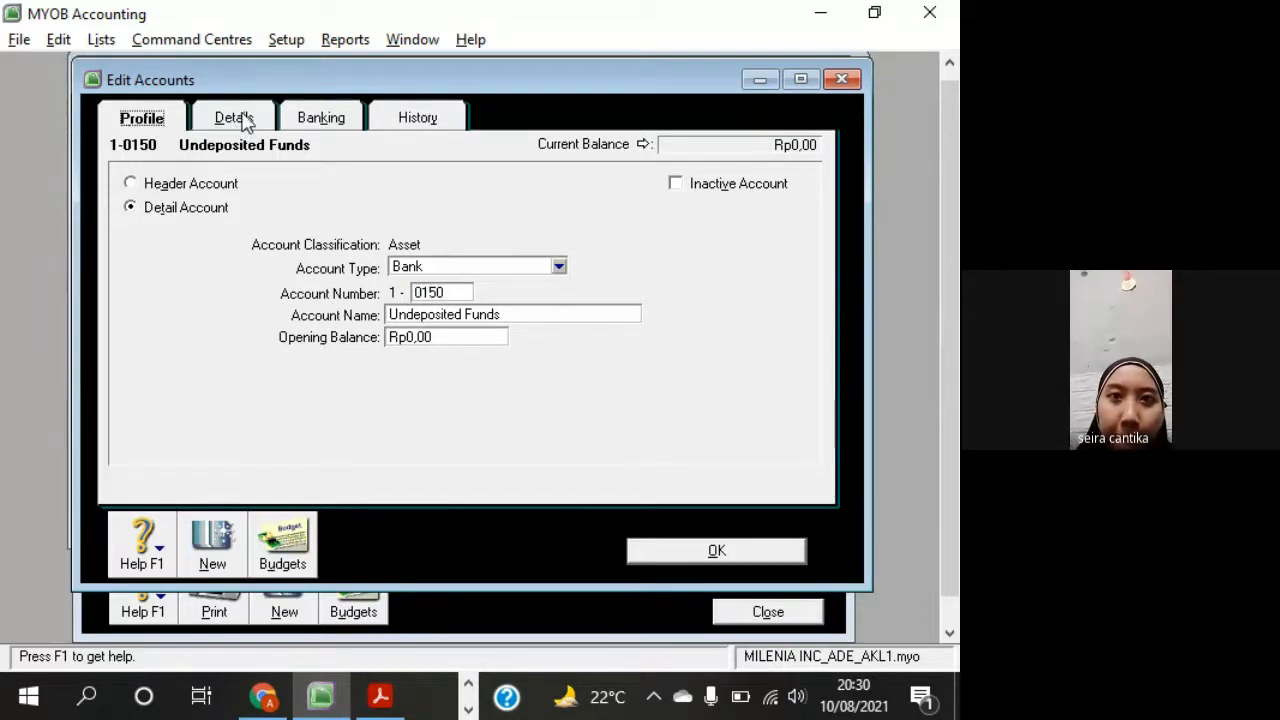
{"action": "left_click", "coordinate": [244, 120]}
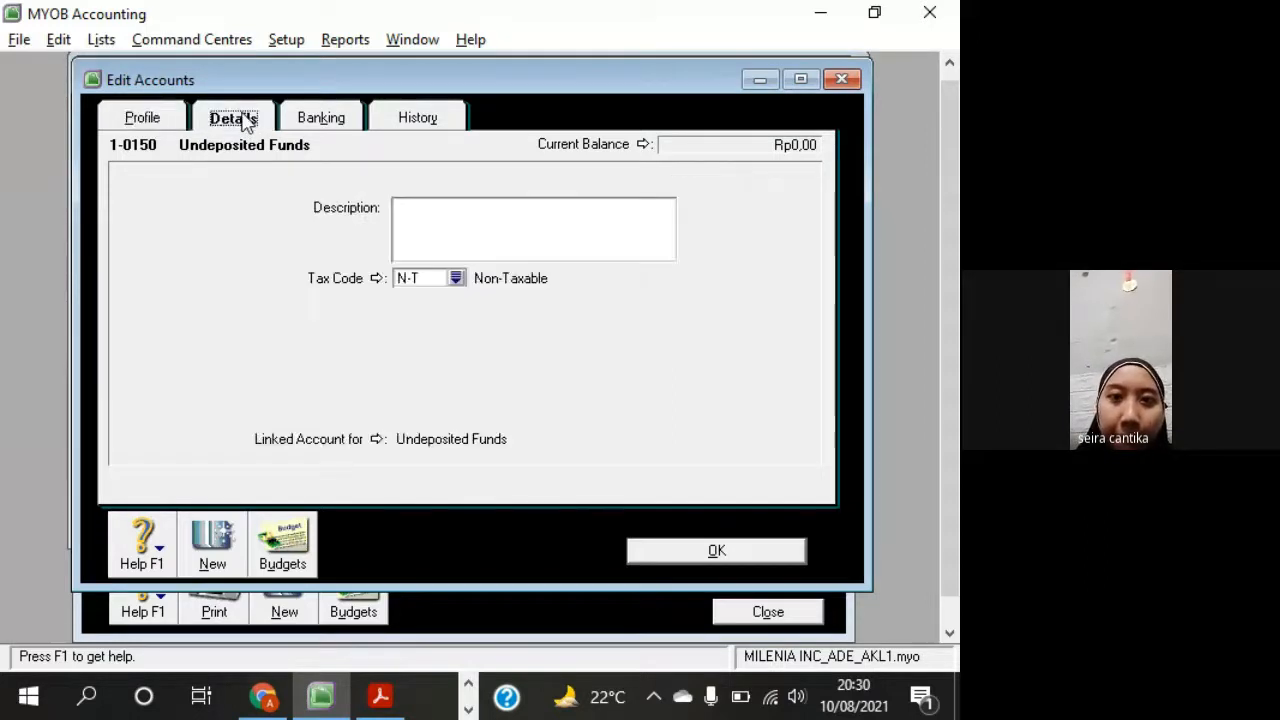
{"action": "left_click", "coordinate": [376, 440]}
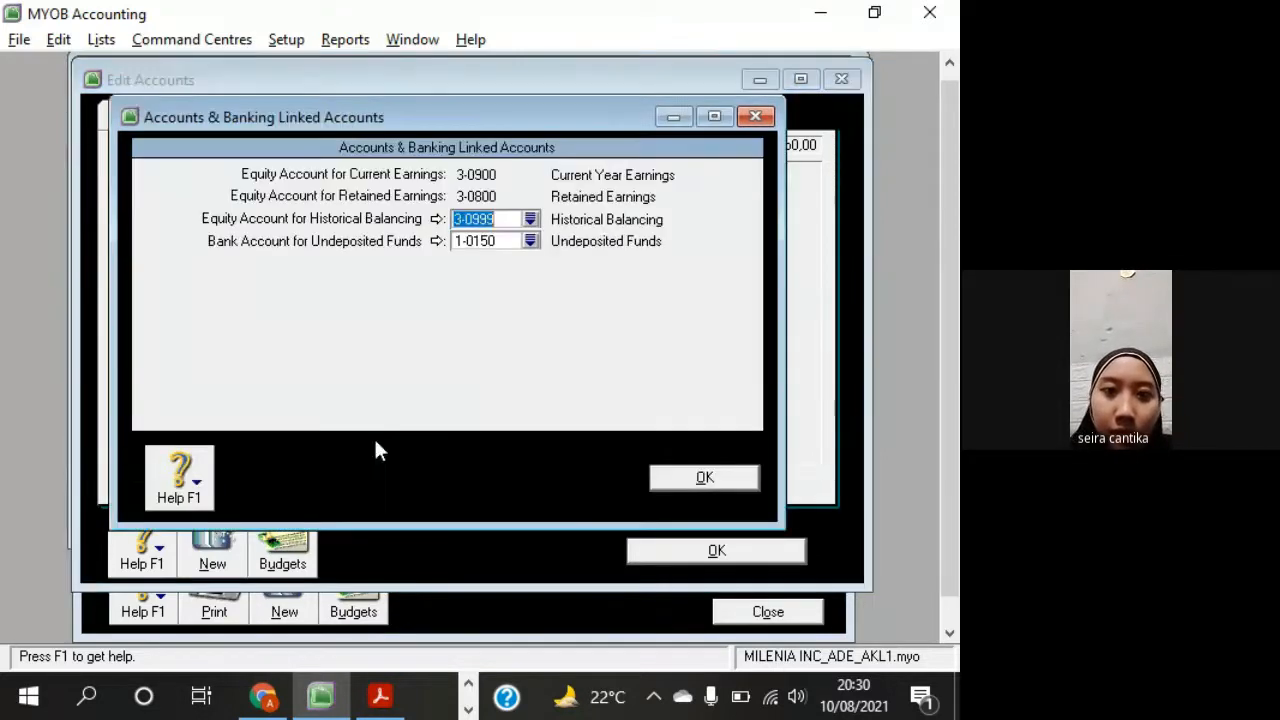
{"action": "left_click", "coordinate": [509, 243]}
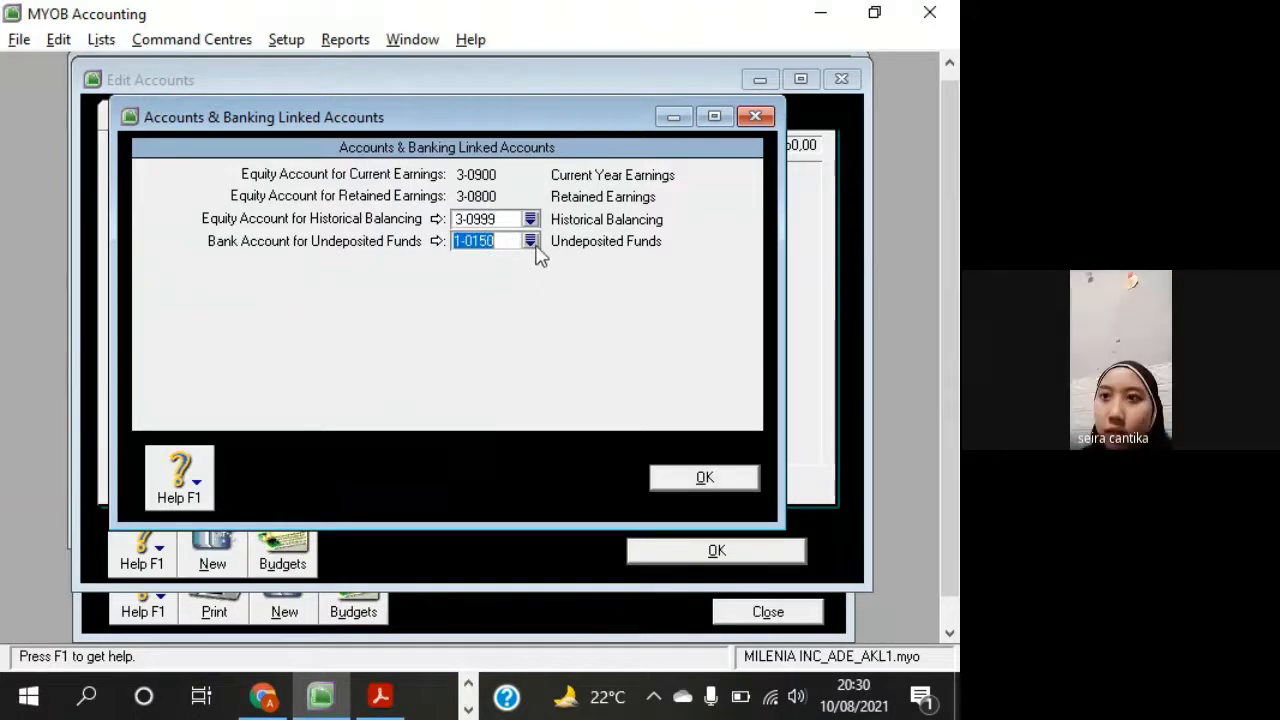
{"action": "left_click", "coordinate": [530, 242]}
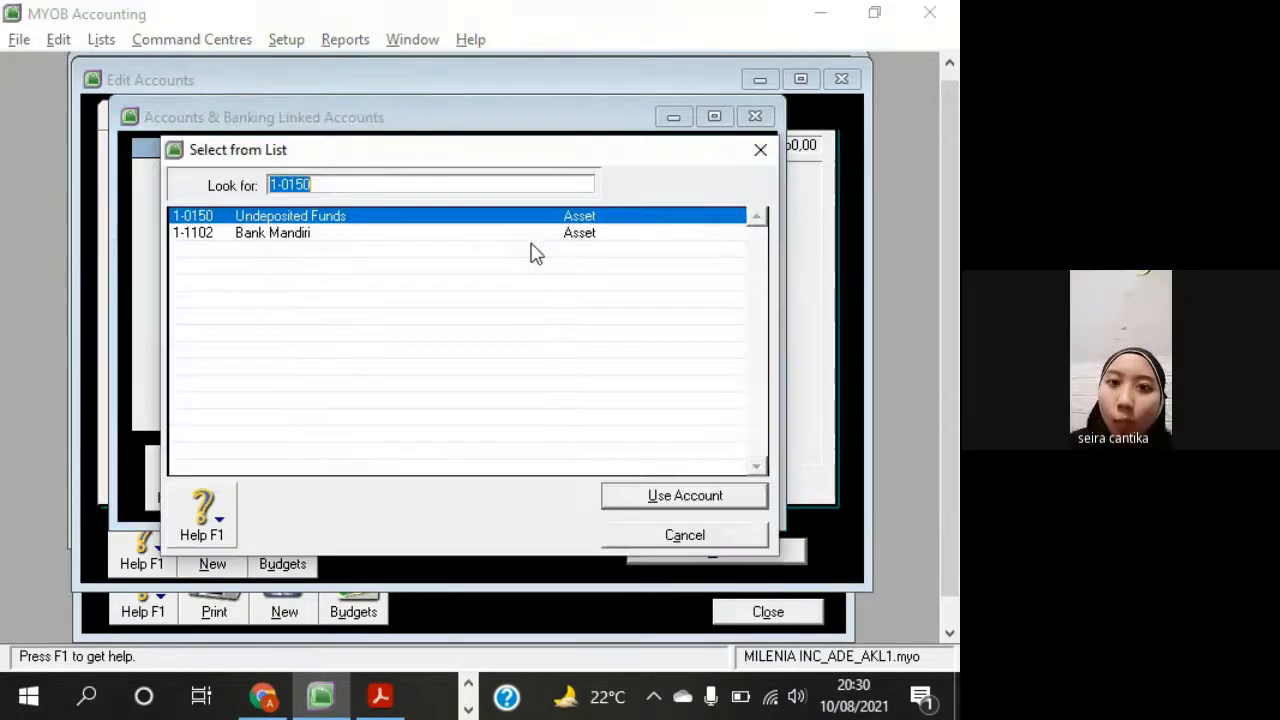
{"action": "left_click", "coordinate": [343, 234]}
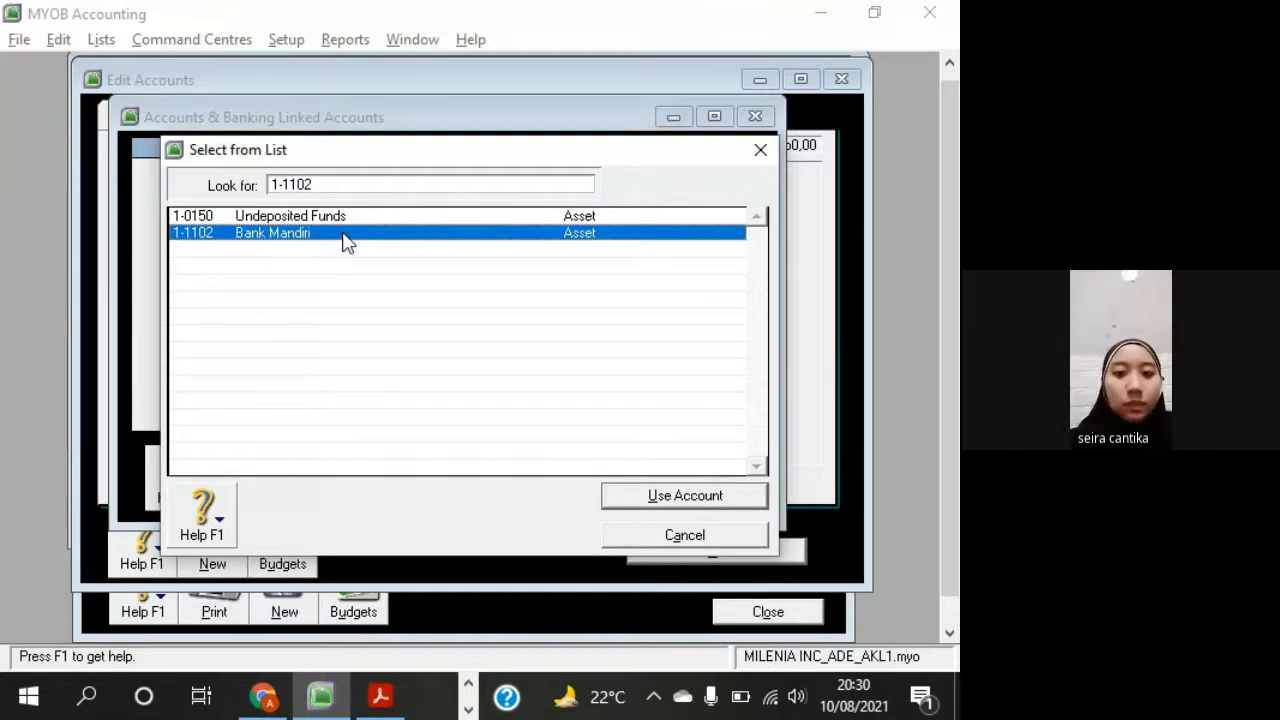
{"action": "left_click", "coordinate": [681, 500]}
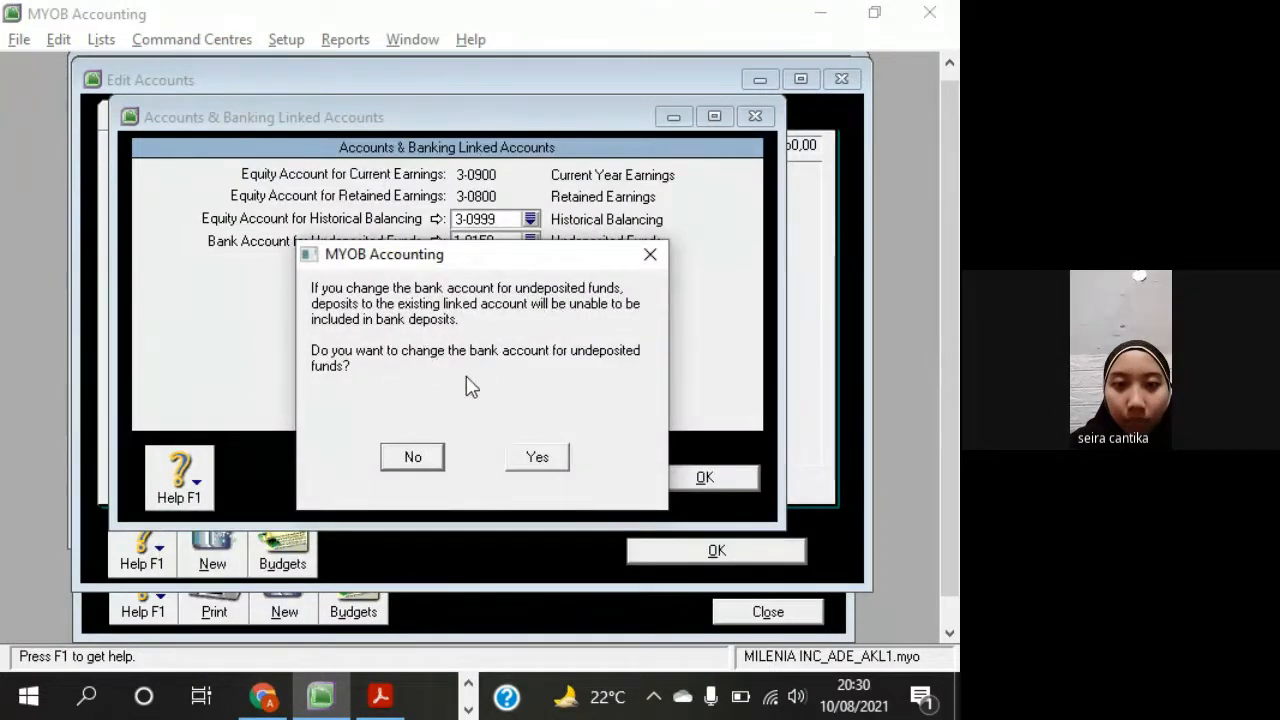
{"action": "left_click", "coordinate": [540, 460]}
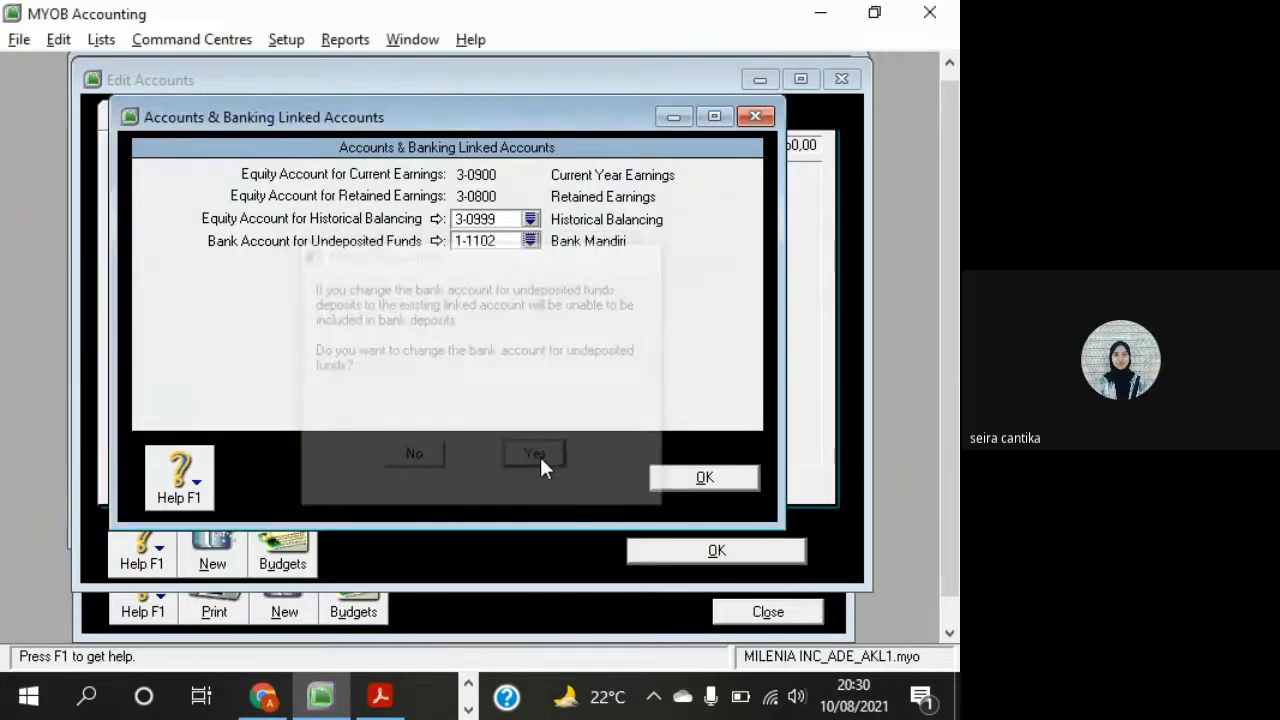
{"action": "left_click", "coordinate": [705, 478]}
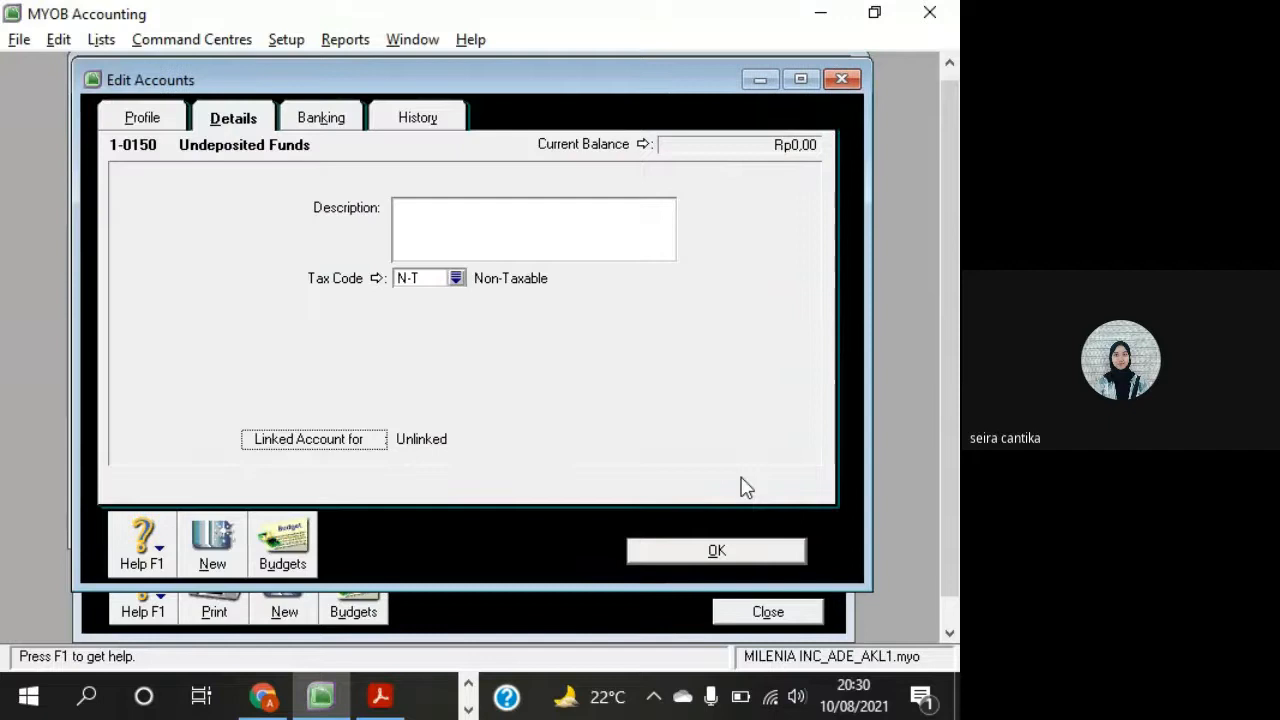
Move the Undeposited Funds editing window to check that account's linked mark in the accounts list, and bring the window back up
{"action": "left_click_drag", "start_coordinate": [390, 88], "coordinate": [408, 292]}
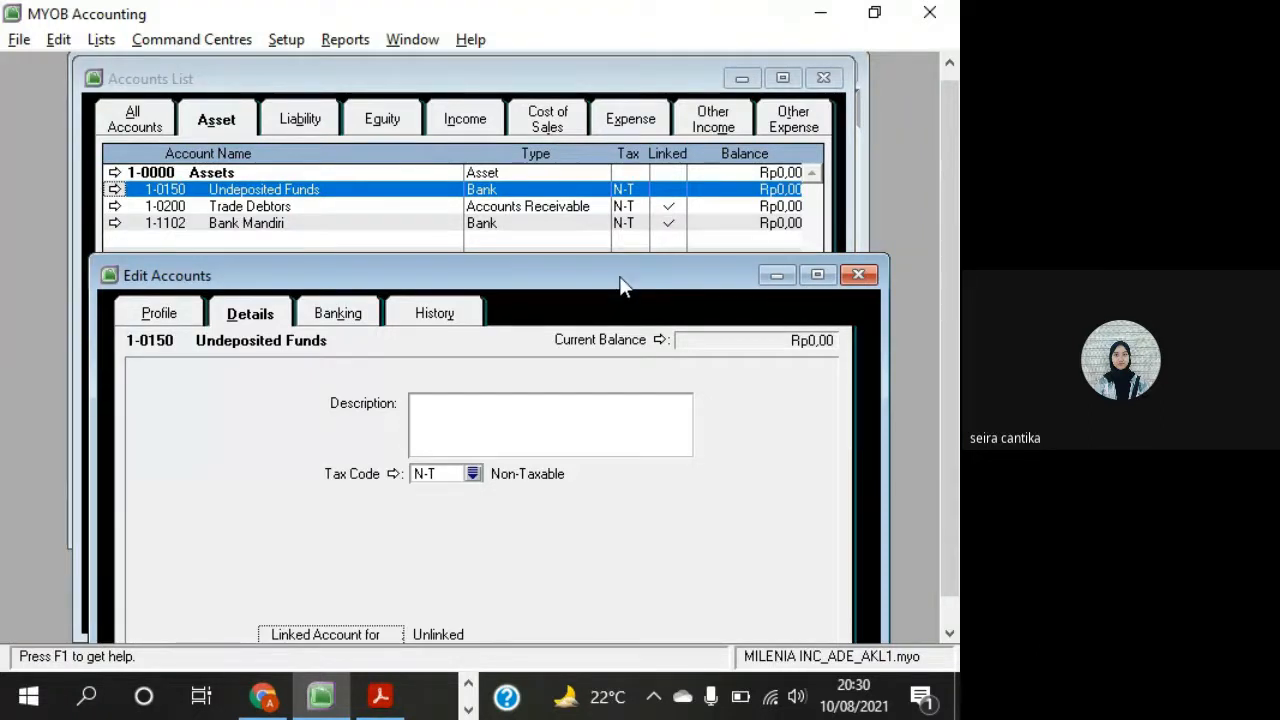
{"action": "left_click_drag", "start_coordinate": [620, 283], "coordinate": [640, 241]}
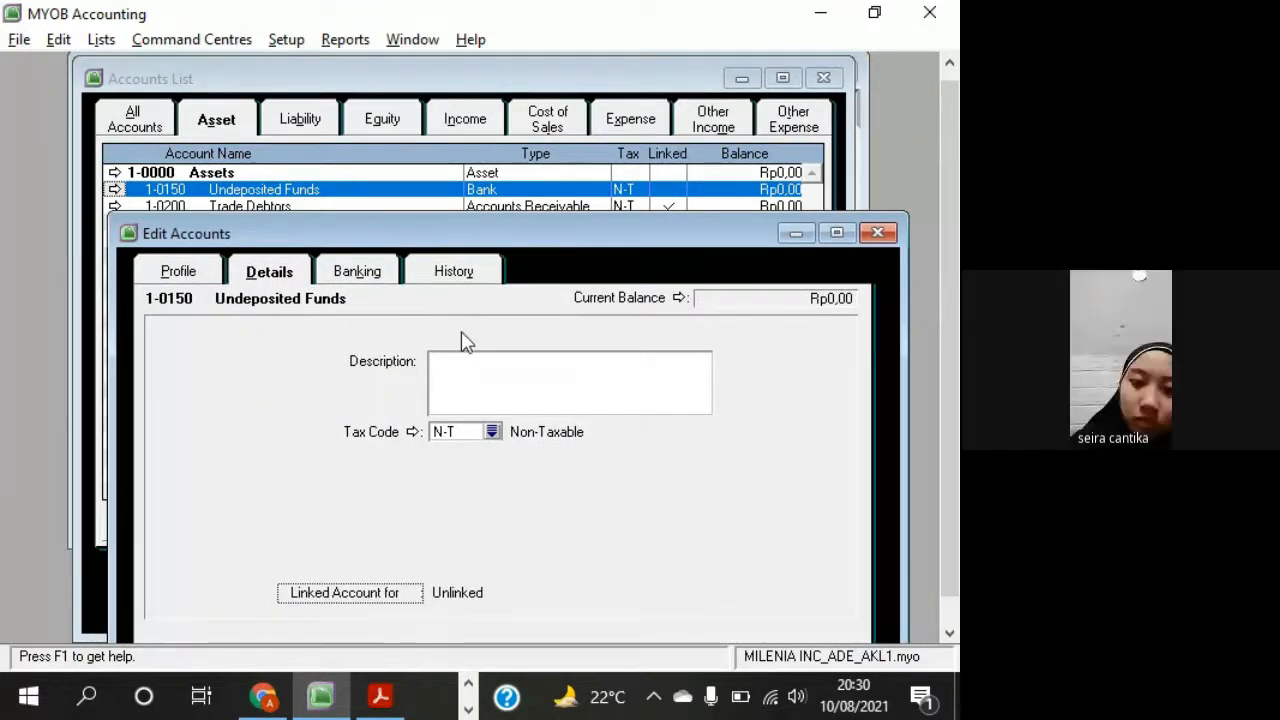
{"action": "left_click_drag", "start_coordinate": [443, 240], "coordinate": [414, 149]}
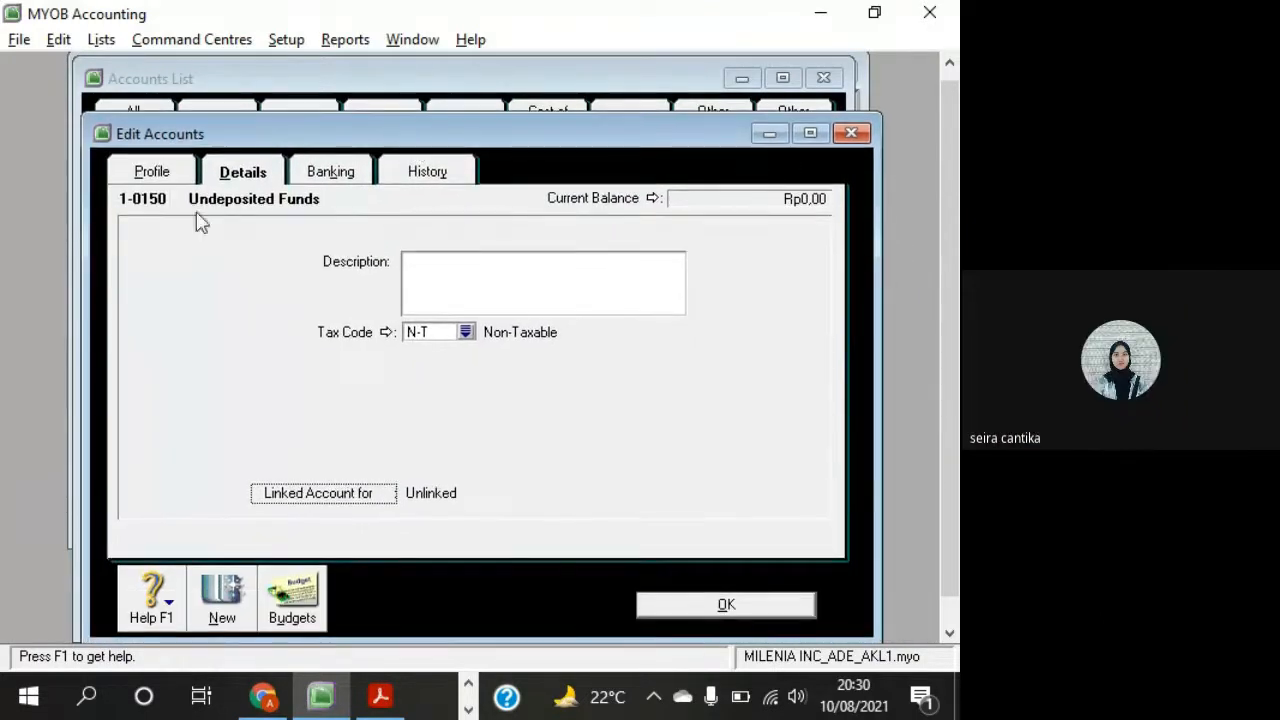
Delete the unlinked Undeposited Funds account from the accounts list
{"action": "right_click", "coordinate": [224, 282]}
{"action": "right_click", "coordinate": [173, 367]}
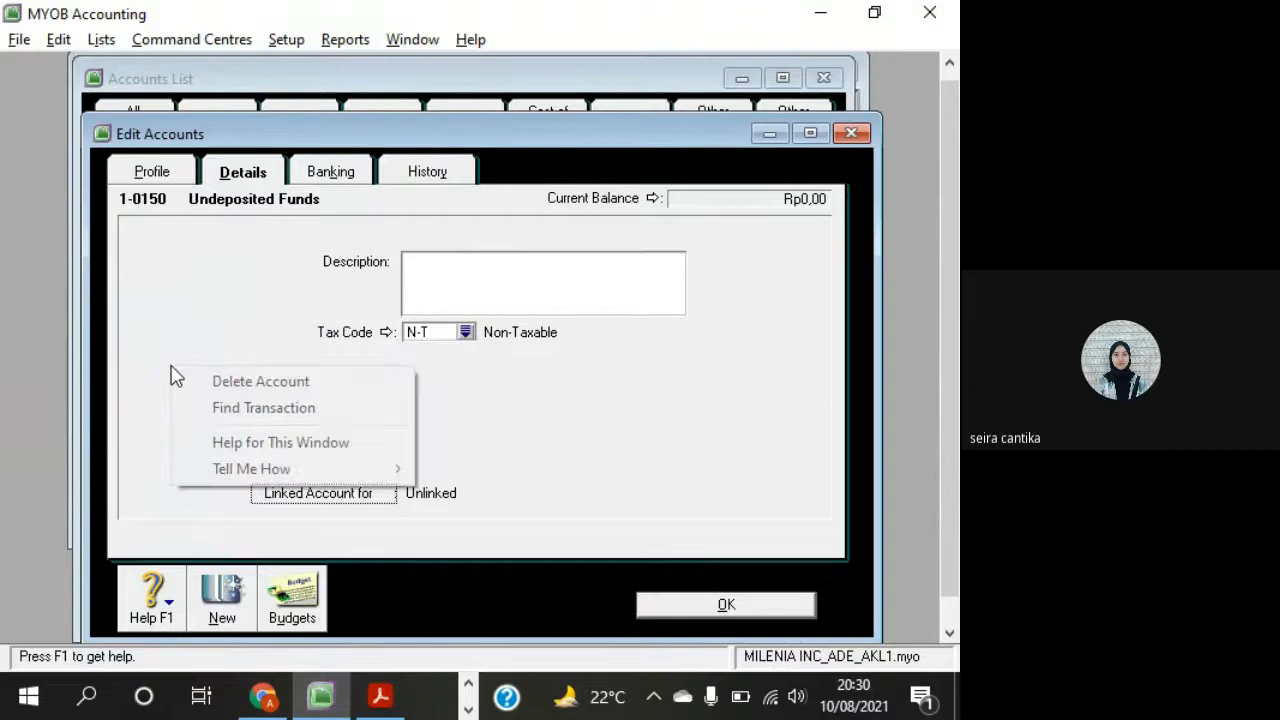
{"action": "right_click", "coordinate": [640, 426]}
{"action": "left_click", "coordinate": [412, 362]}
{"action": "right_click", "coordinate": [412, 362]}
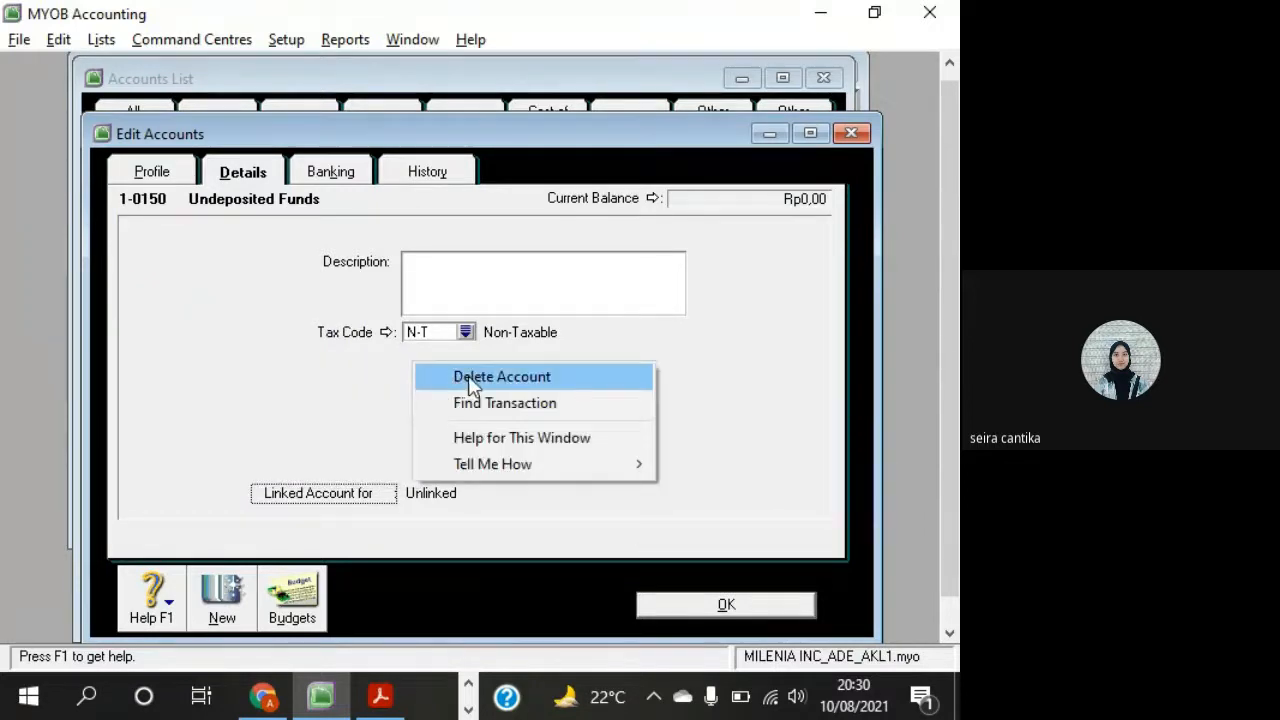
{"action": "right_click", "coordinate": [355, 355]}
{"action": "right_click", "coordinate": [247, 281]}
{"action": "left_click", "coordinate": [333, 250]}
{"action": "right_click", "coordinate": [429, 216]}
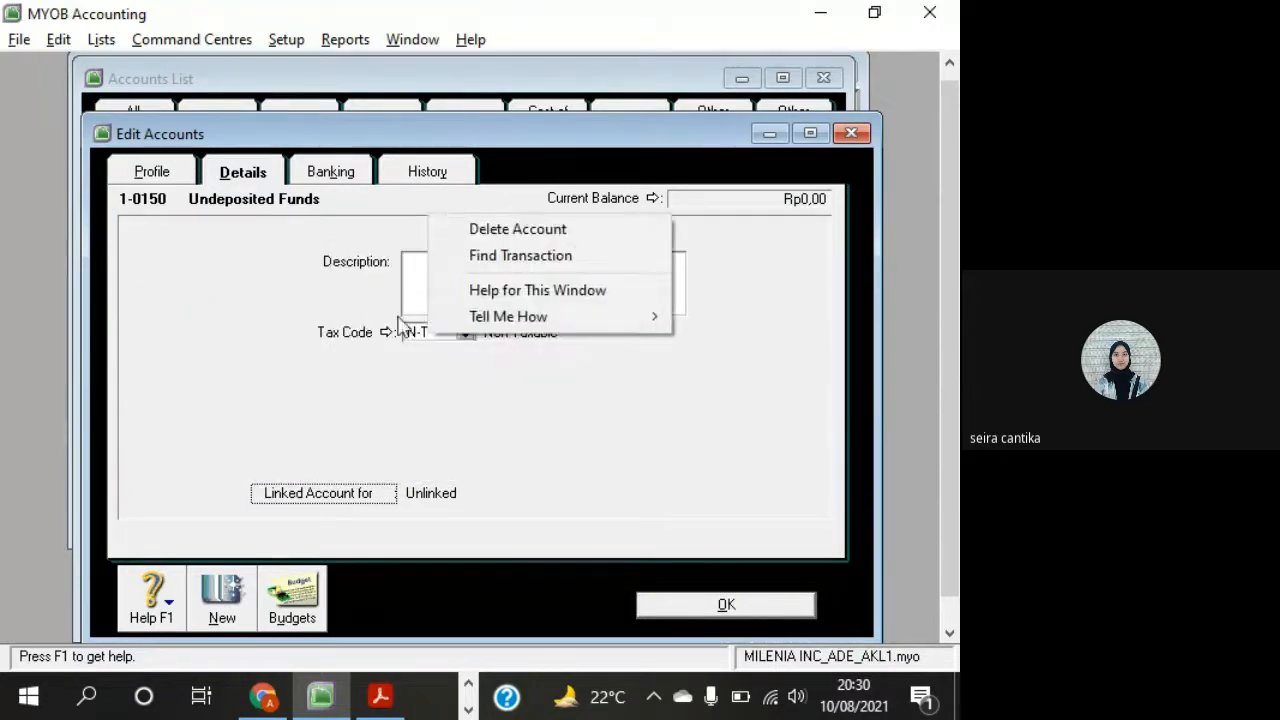
{"action": "right_click", "coordinate": [371, 337]}
{"action": "left_click", "coordinate": [345, 303]}
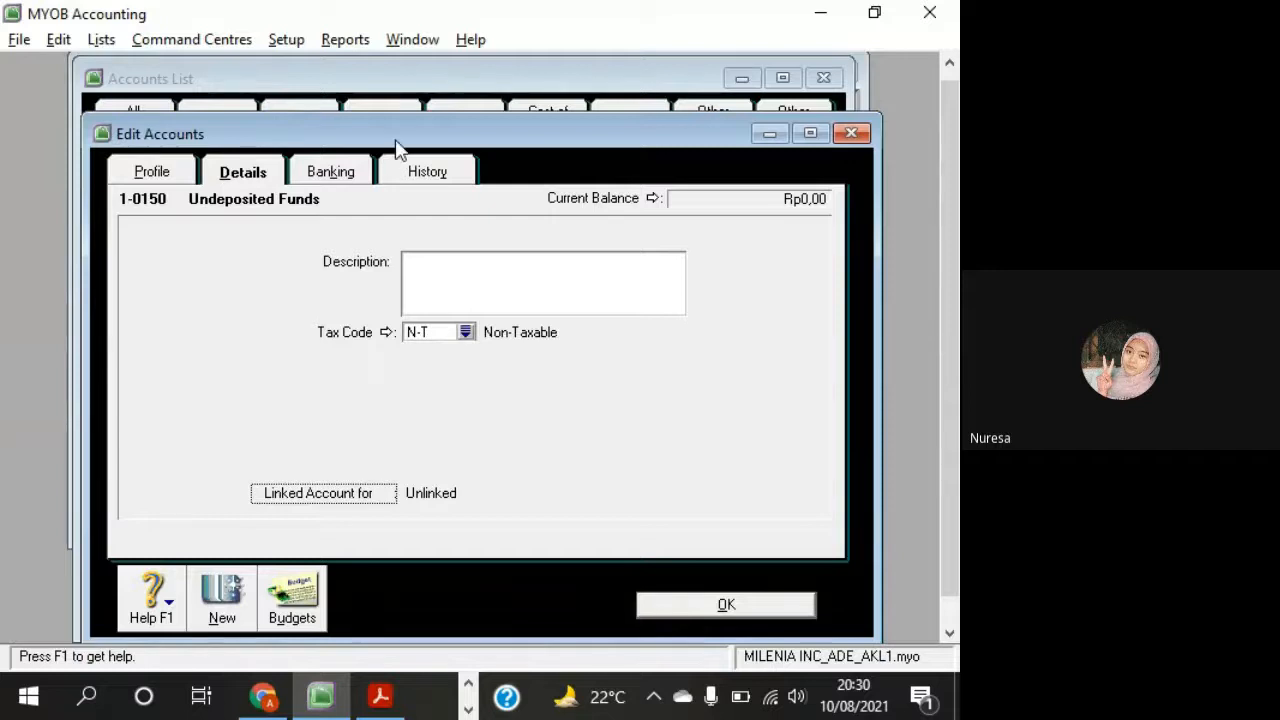
{"action": "left_click_drag", "start_coordinate": [394, 140], "coordinate": [426, 158]}
{"action": "left_click", "coordinate": [57, 39]}
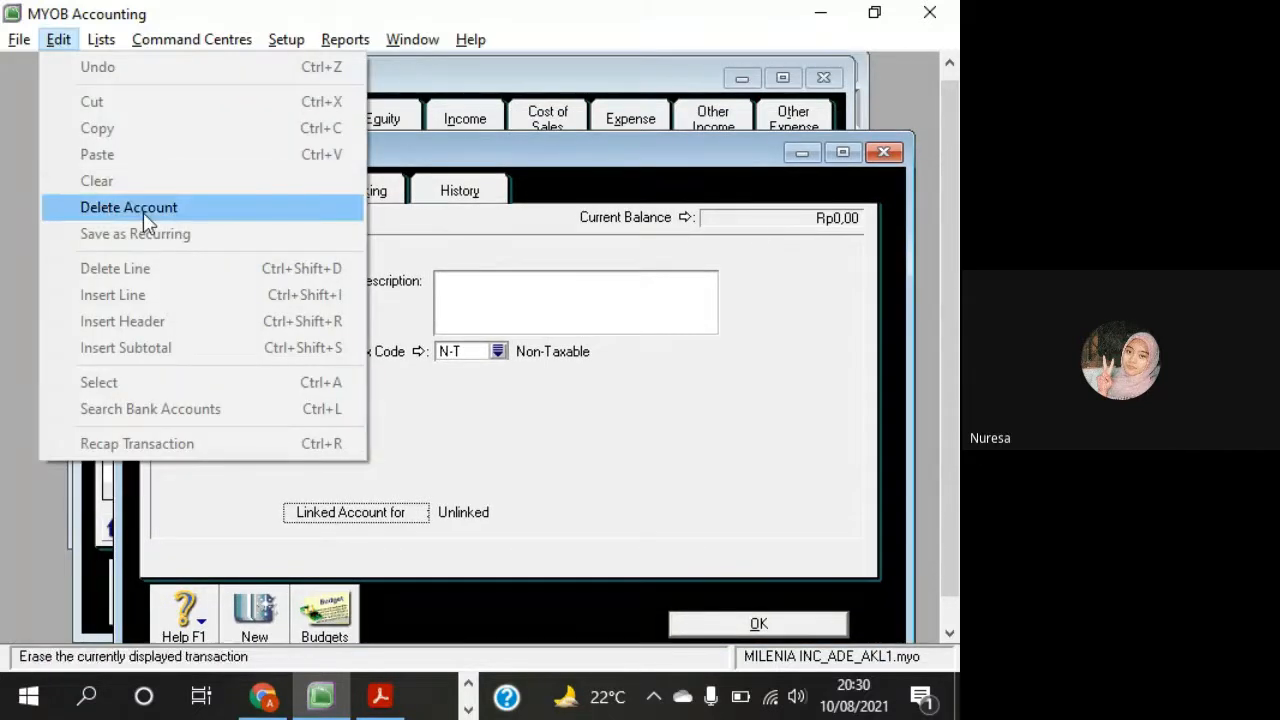
{"action": "right_click", "coordinate": [427, 236]}
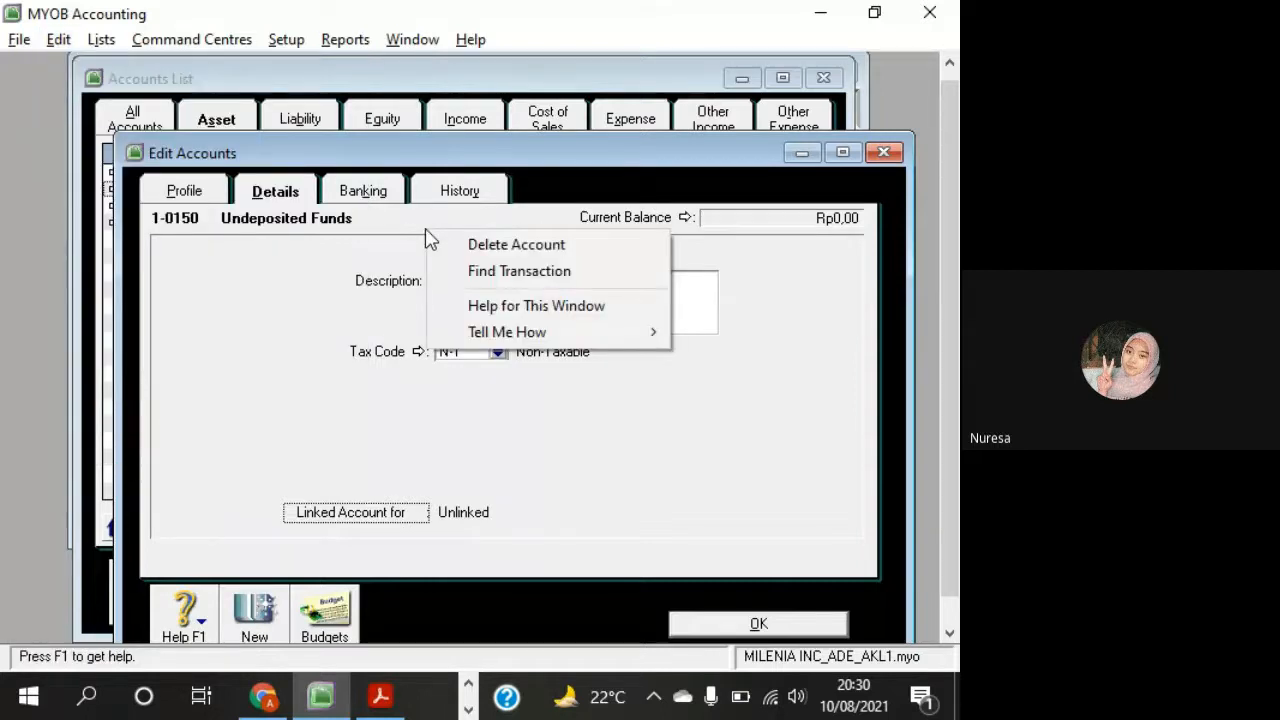
{"action": "left_click", "coordinate": [503, 247]}
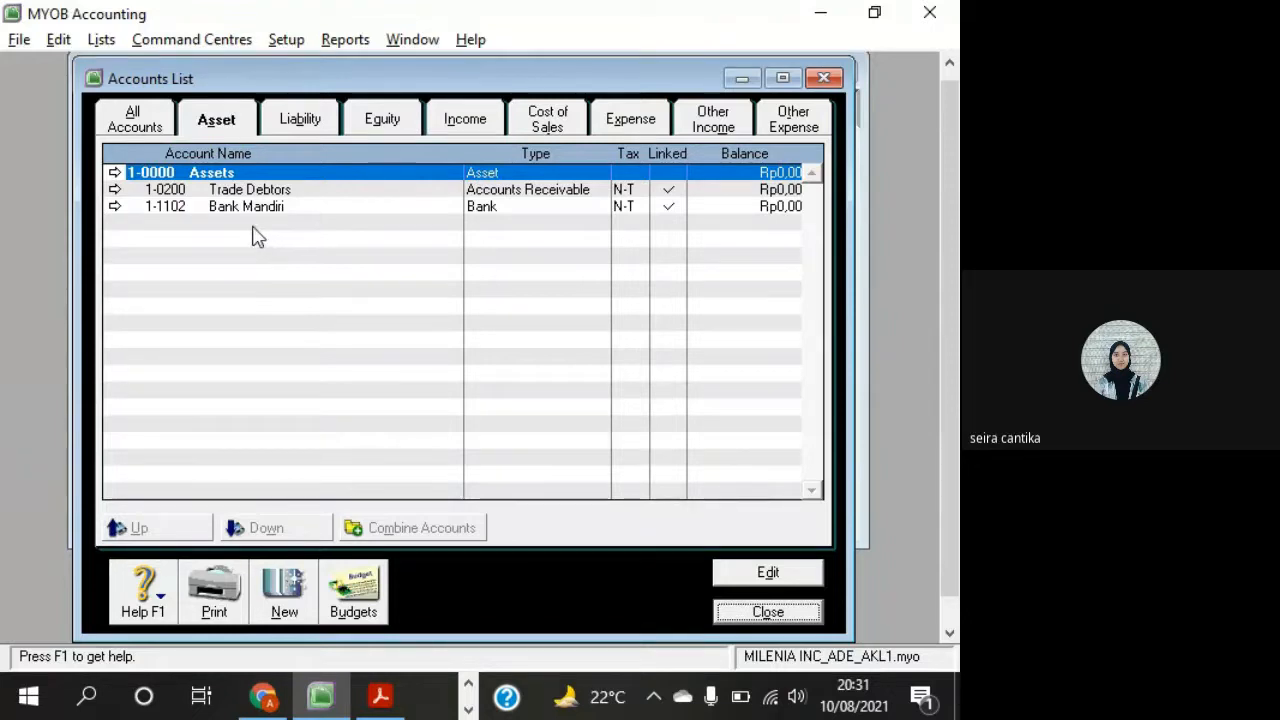
Change Trade Debtors' number to 1-1201 and its name to Accounts Receivable, following the question sheet, and save the account
{"action": "left_click", "coordinate": [326, 190]}
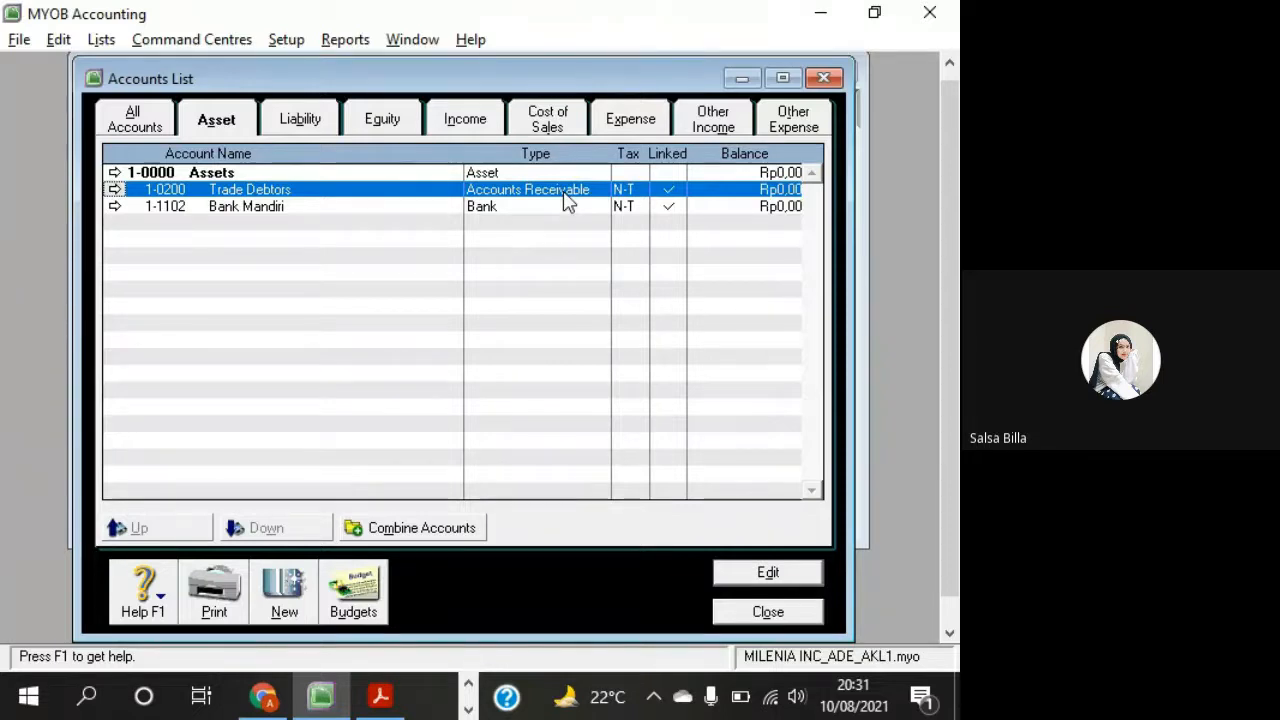
{"action": "key", "text": "alt+Tab"}
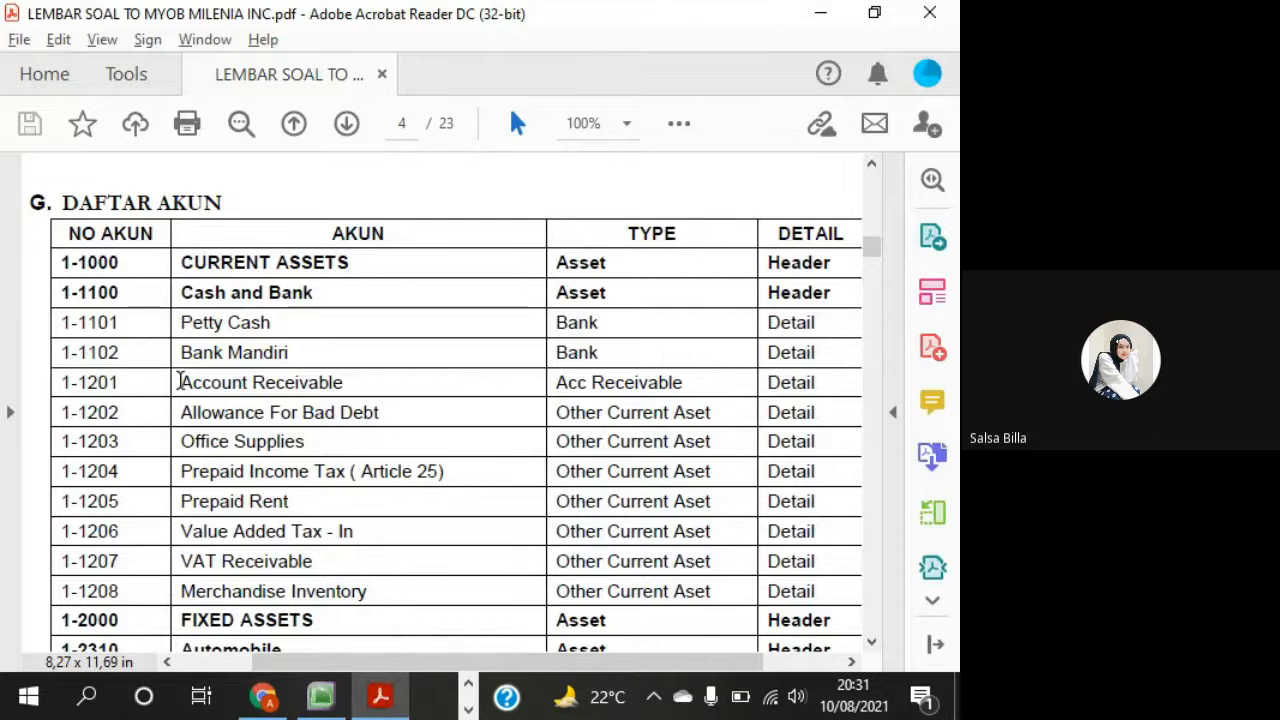
{"action": "left_click_drag", "start_coordinate": [178, 380], "coordinate": [350, 375]}
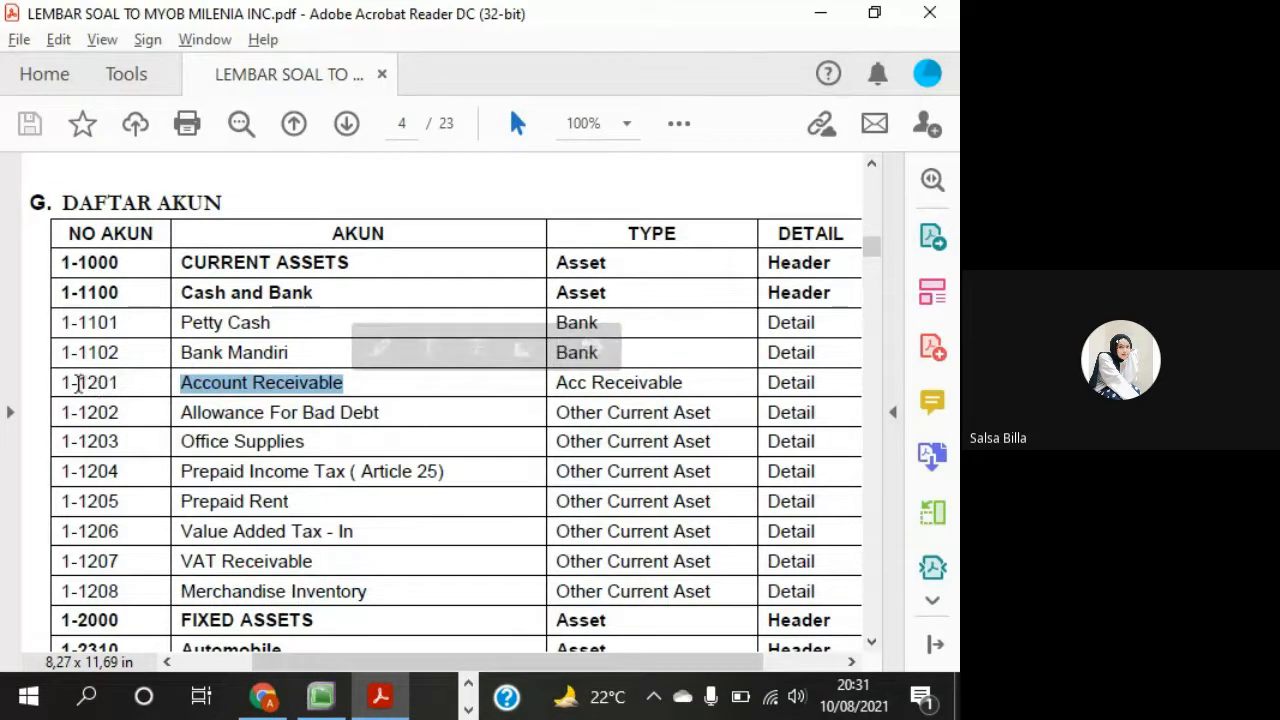
{"action": "left_click_drag", "start_coordinate": [78, 383], "coordinate": [220, 393]}
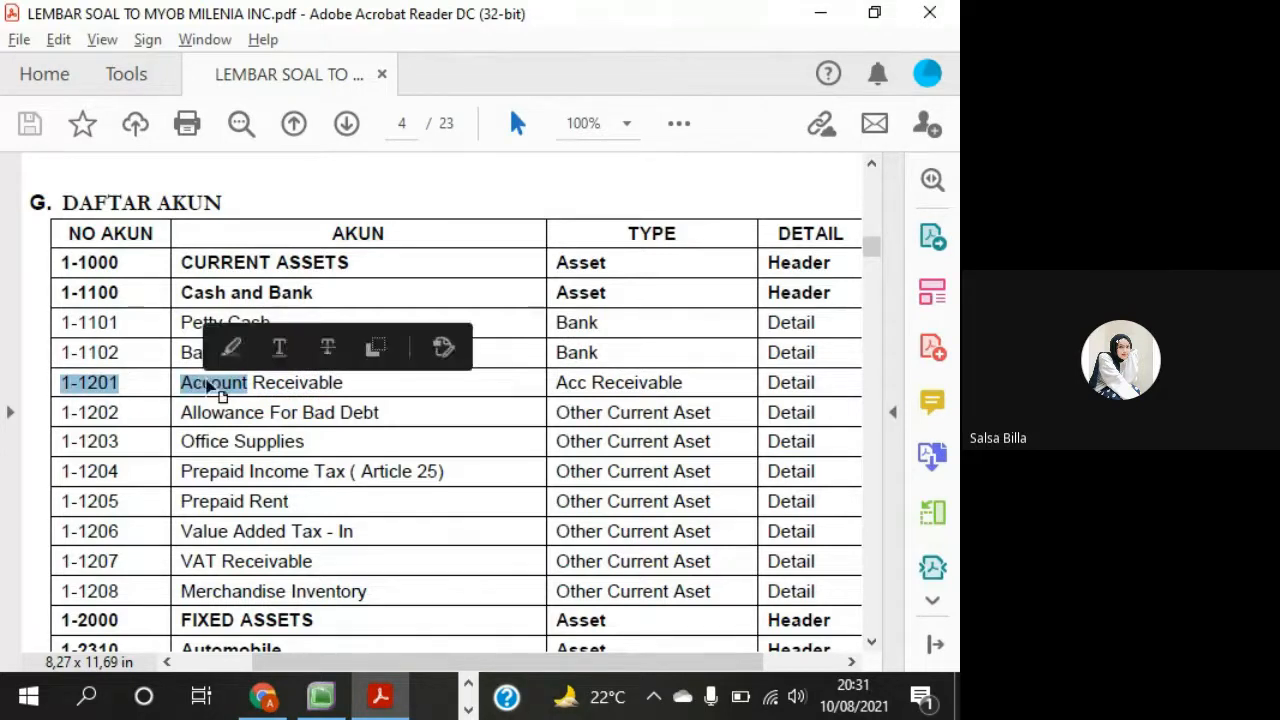
{"action": "key", "text": "alt+Tab"}
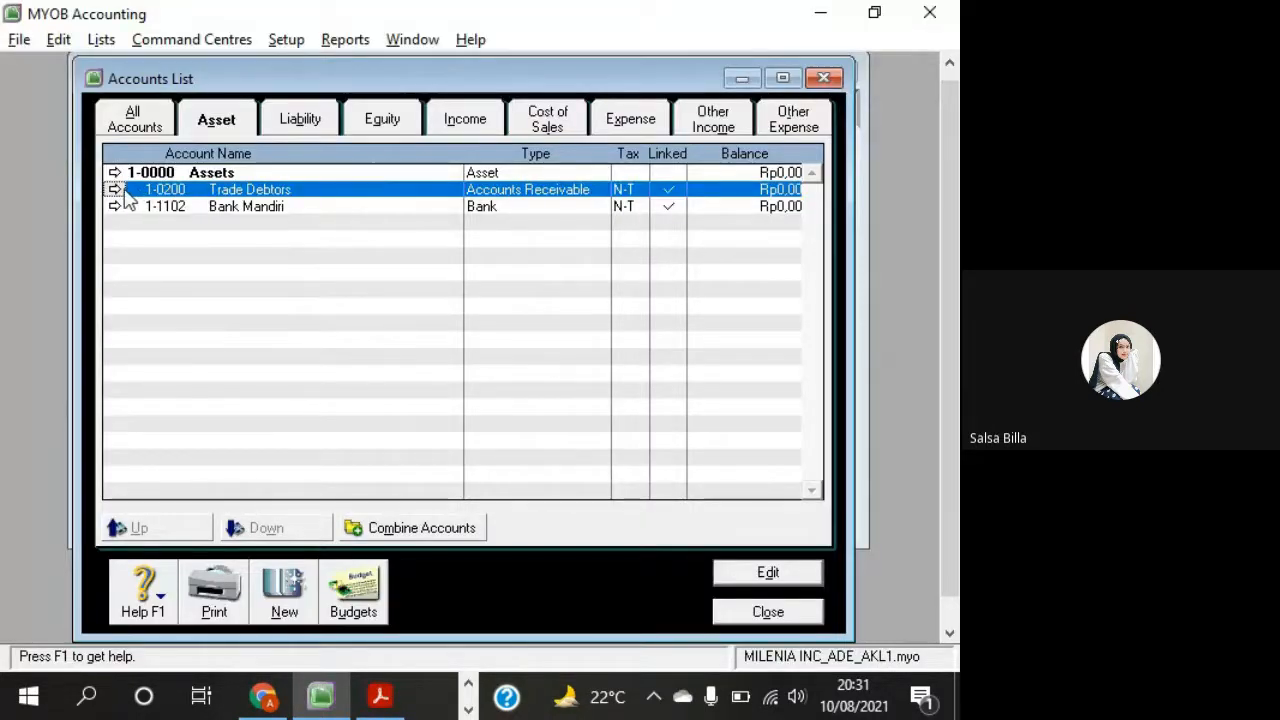
{"action": "left_click", "coordinate": [115, 190]}
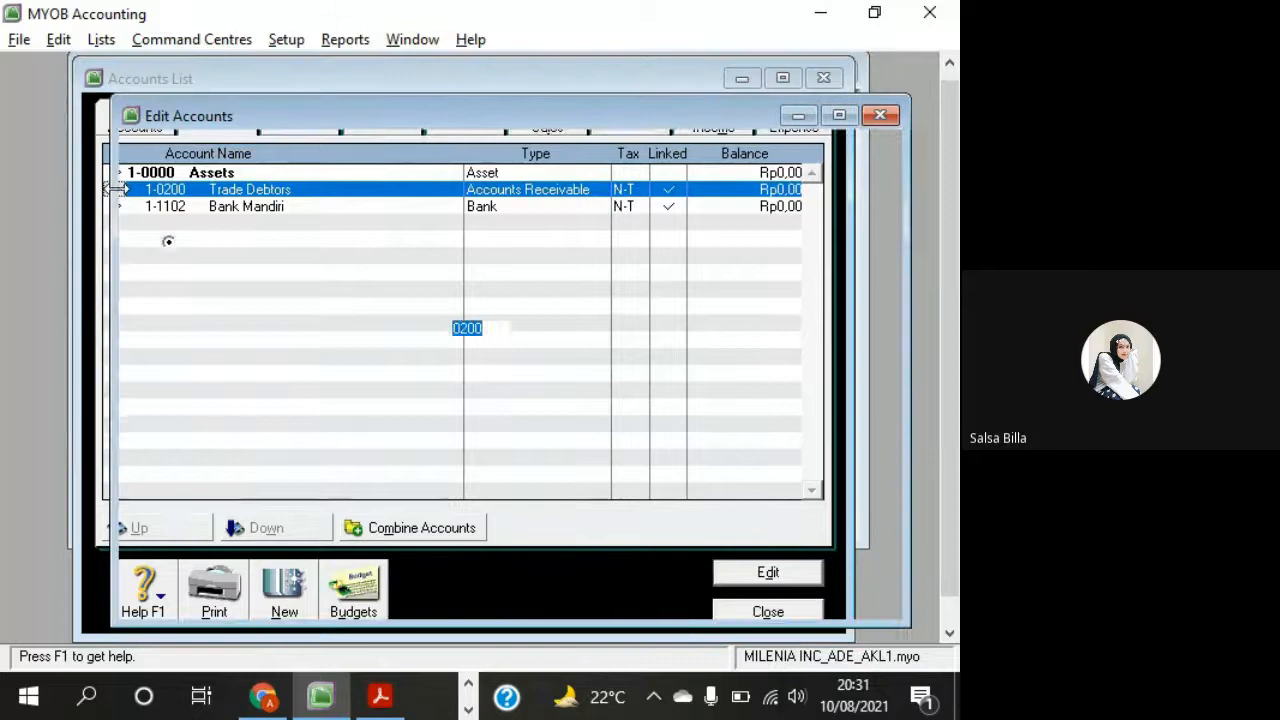
{"action": "key", "text": "alt+Tab"}
{"action": "key", "text": "alt+Tab"}
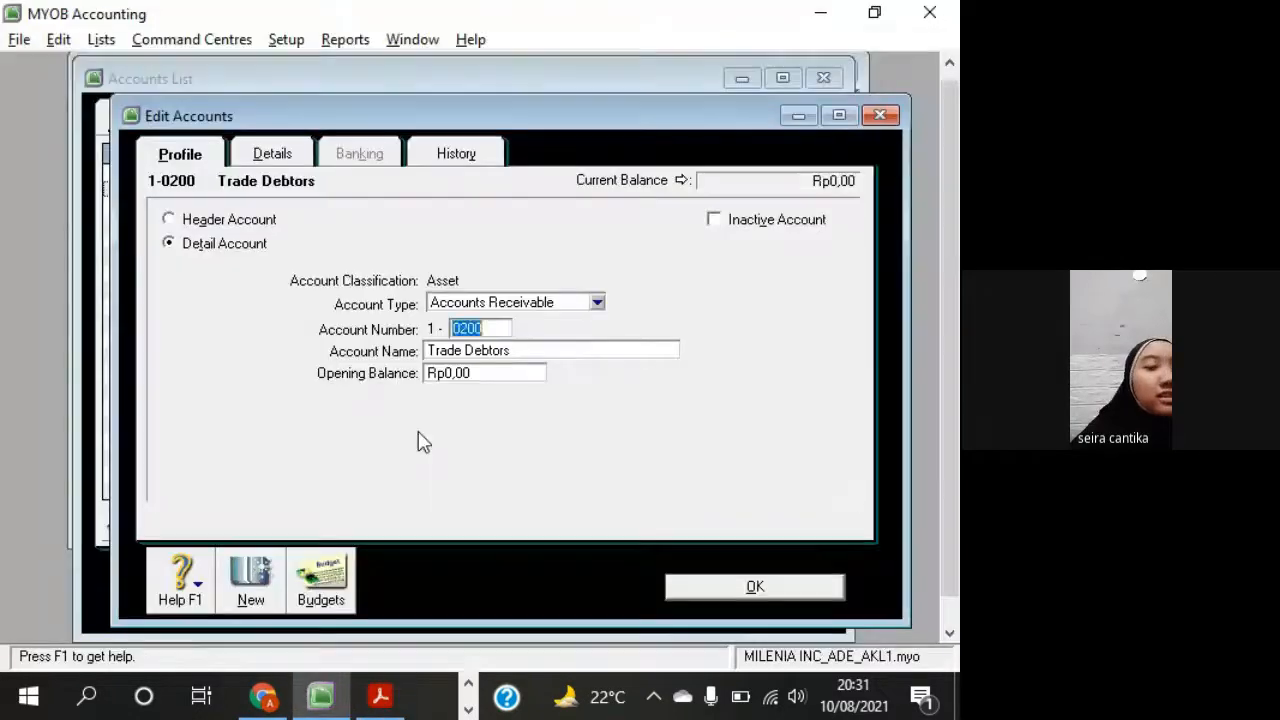
{"action": "type", "text": "1201"}
{"action": "key", "text": "Tab"}
{"action": "key", "text": "BackSpace"}
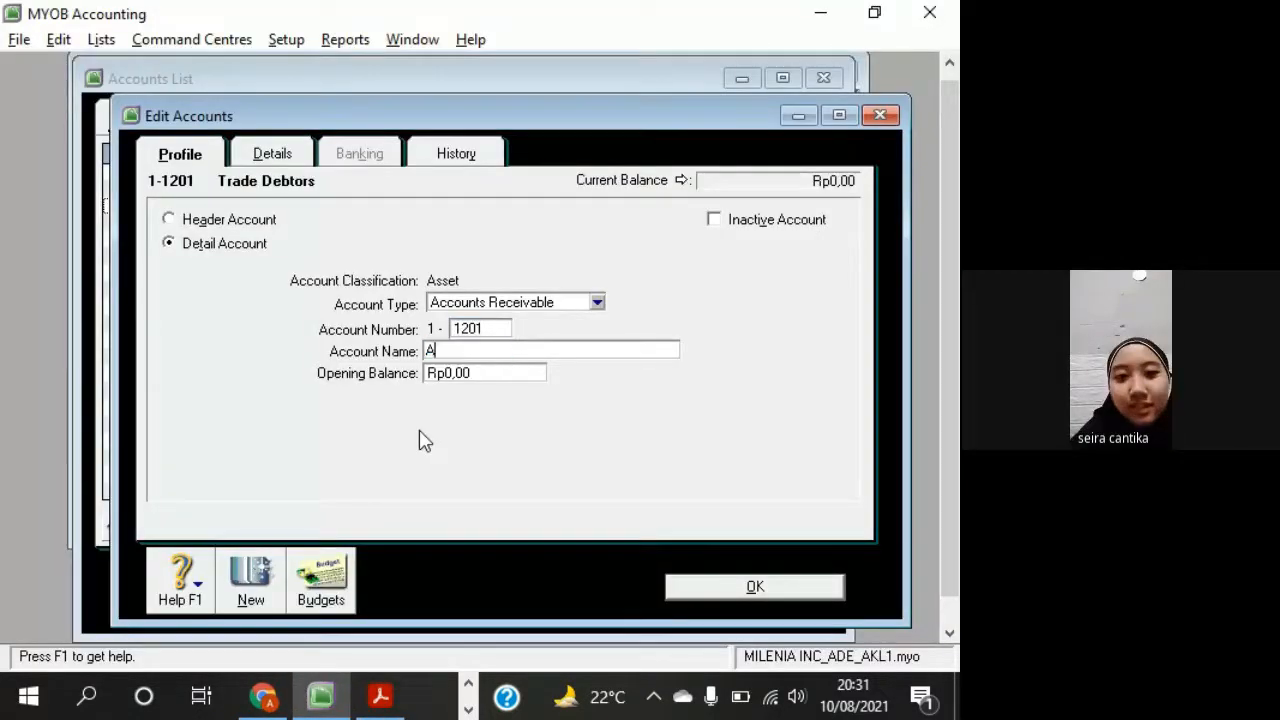
{"action": "type", "text": "Accounts Receivable"}
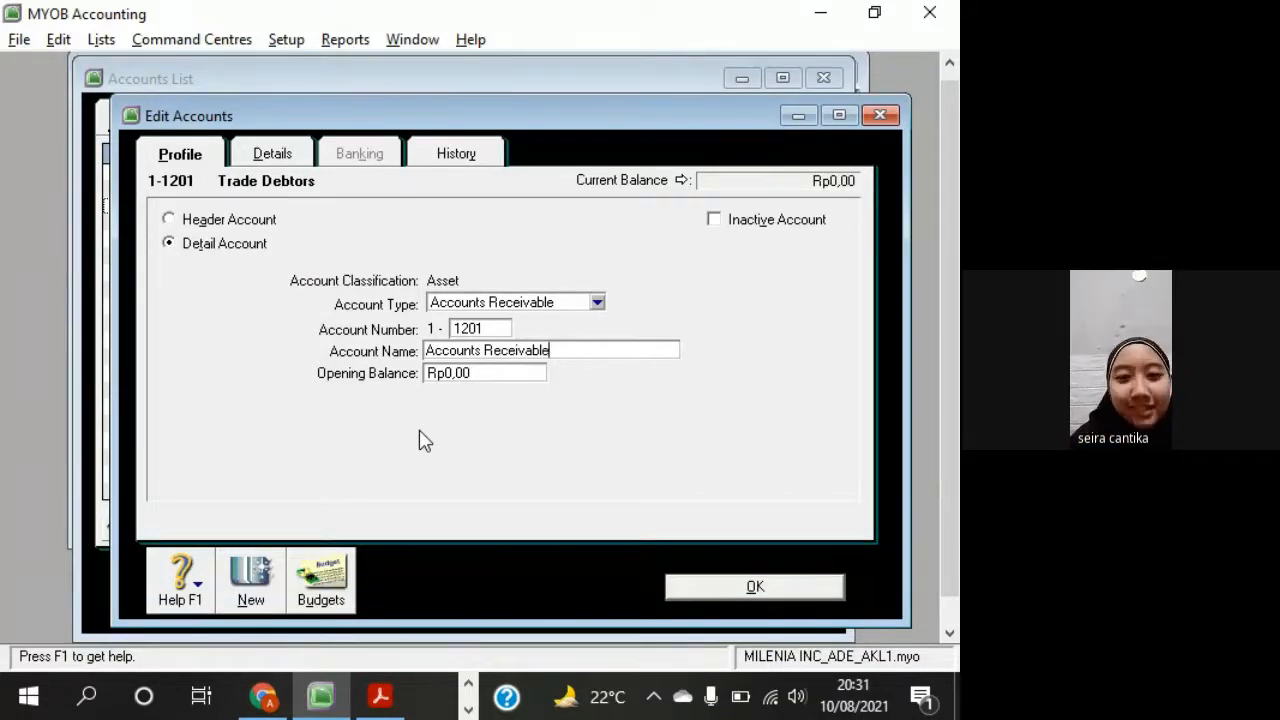
{"action": "left_click", "coordinate": [840, 589]}
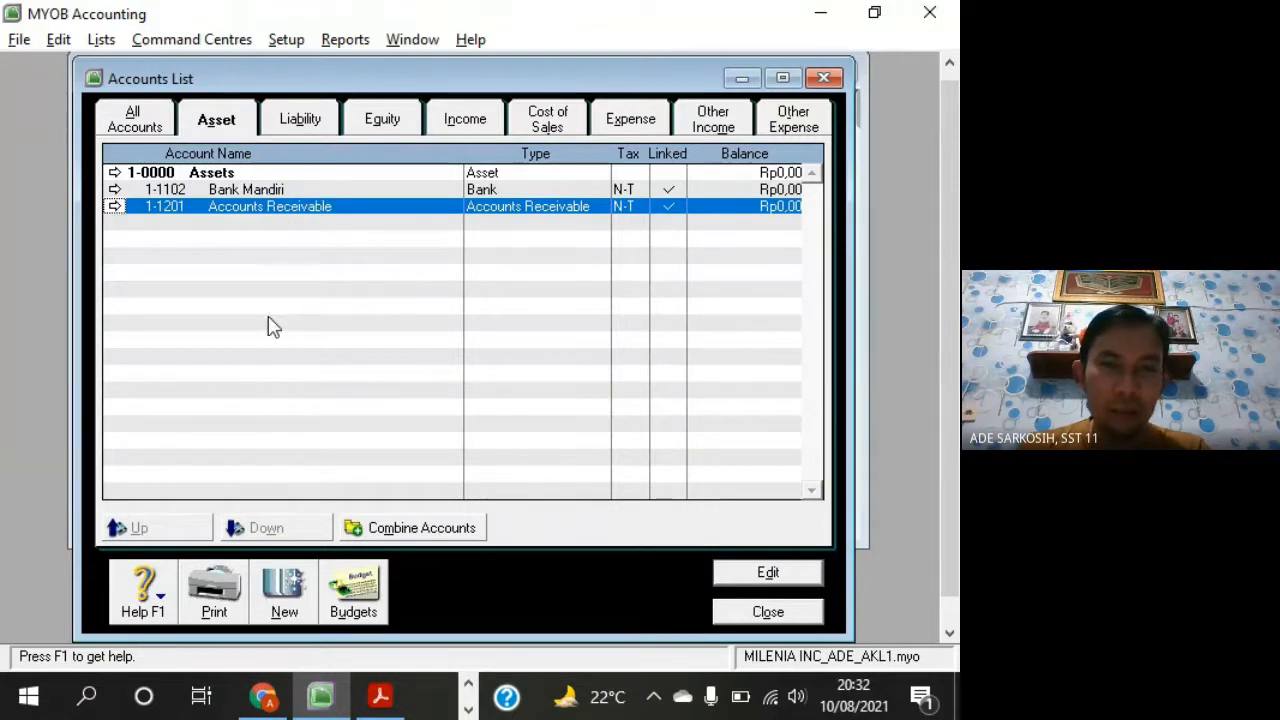
Rename the 1-1201 Accounts Receivable account to Trade Debtor, set its number back to 1-0200 and save it
{"action": "left_click", "coordinate": [115, 208]}
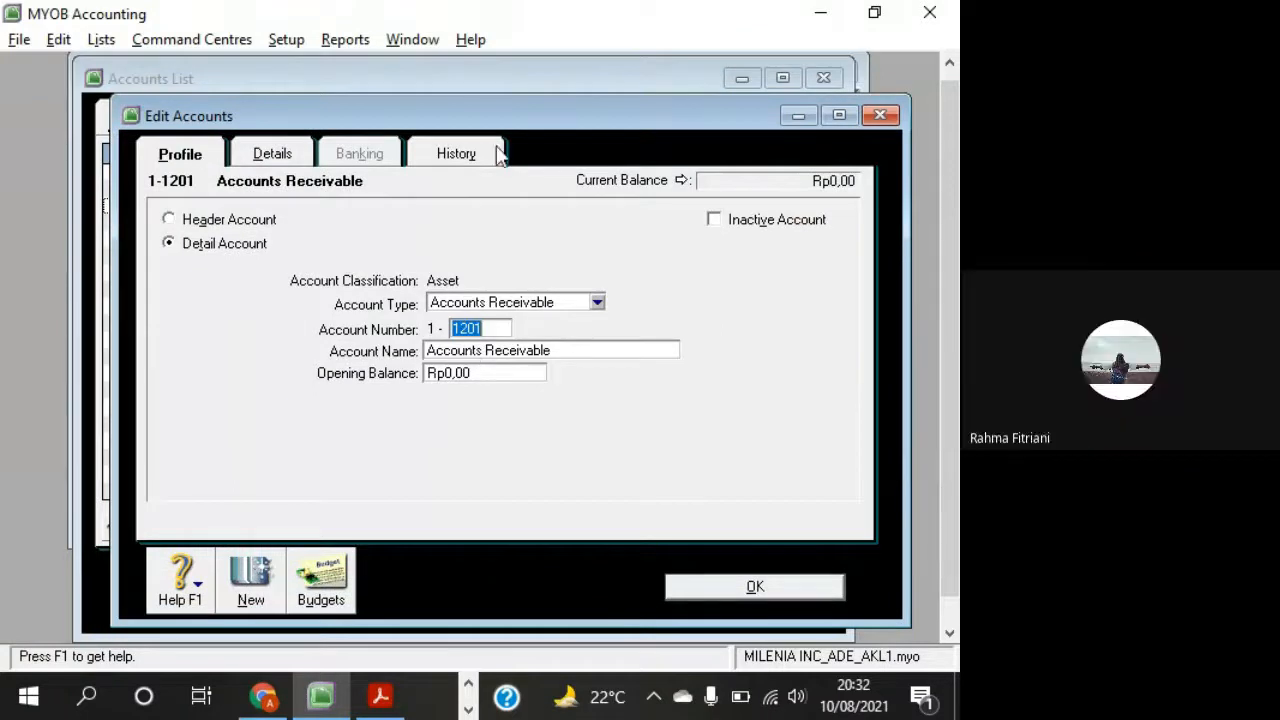
{"action": "left_click_drag", "start_coordinate": [503, 121], "coordinate": [447, 87]}
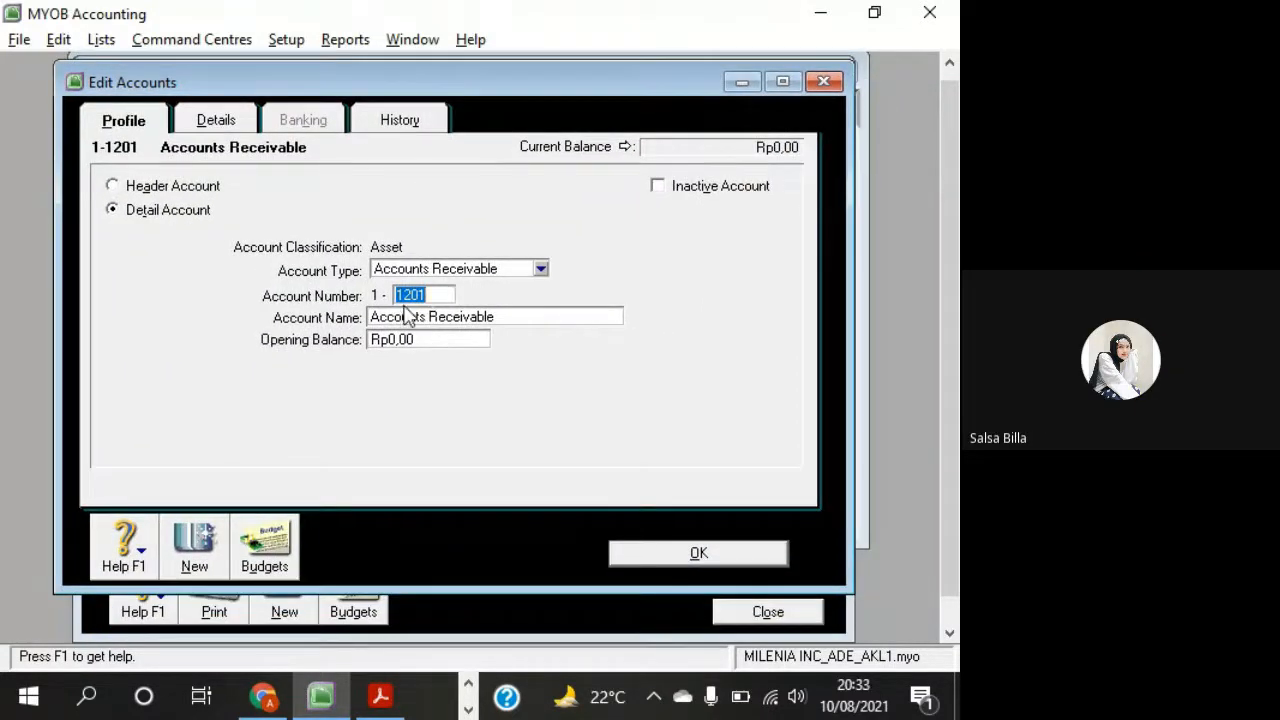
{"action": "left_click", "coordinate": [447, 316]}
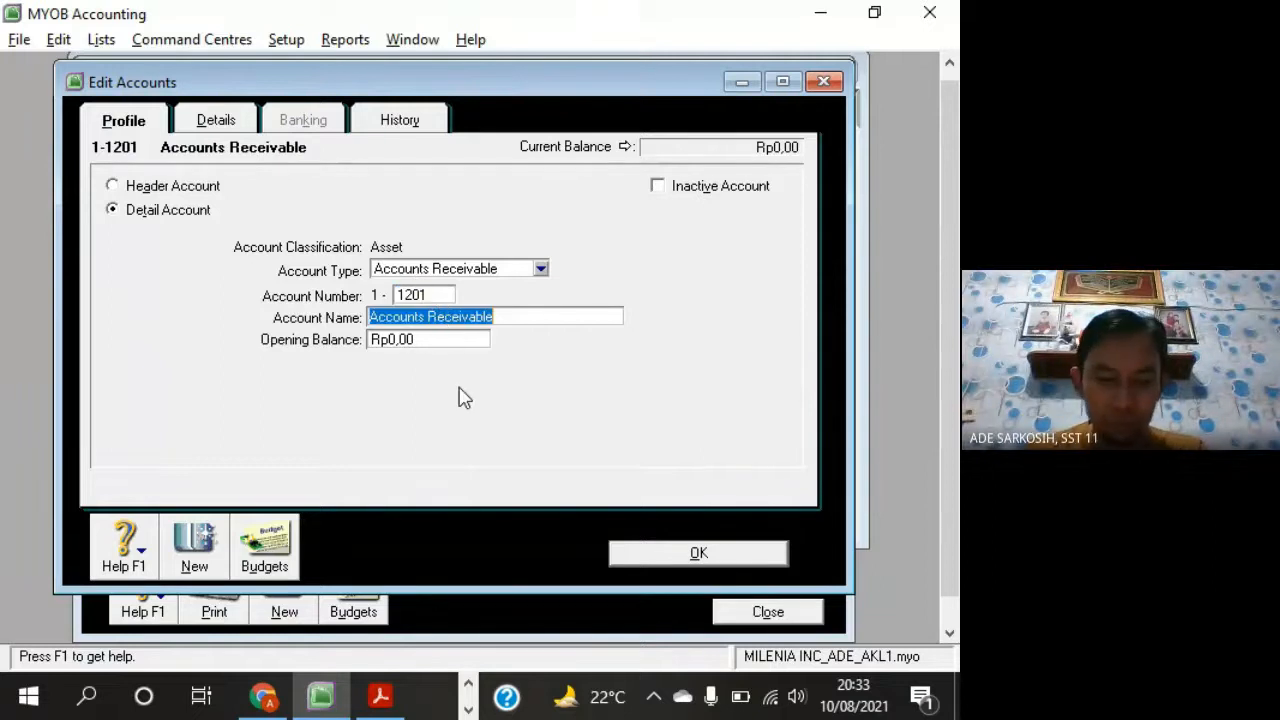
{"action": "type", "text": "Trade Debtor"}
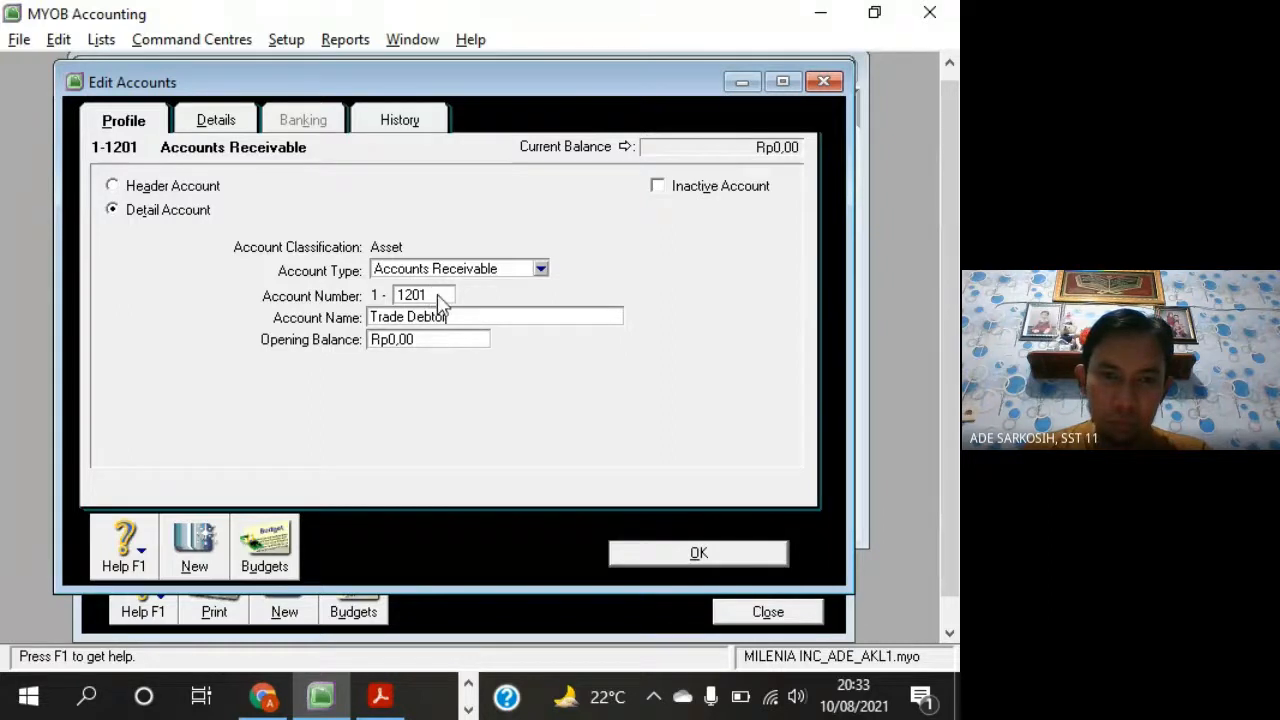
{"action": "left_click", "coordinate": [438, 296]}
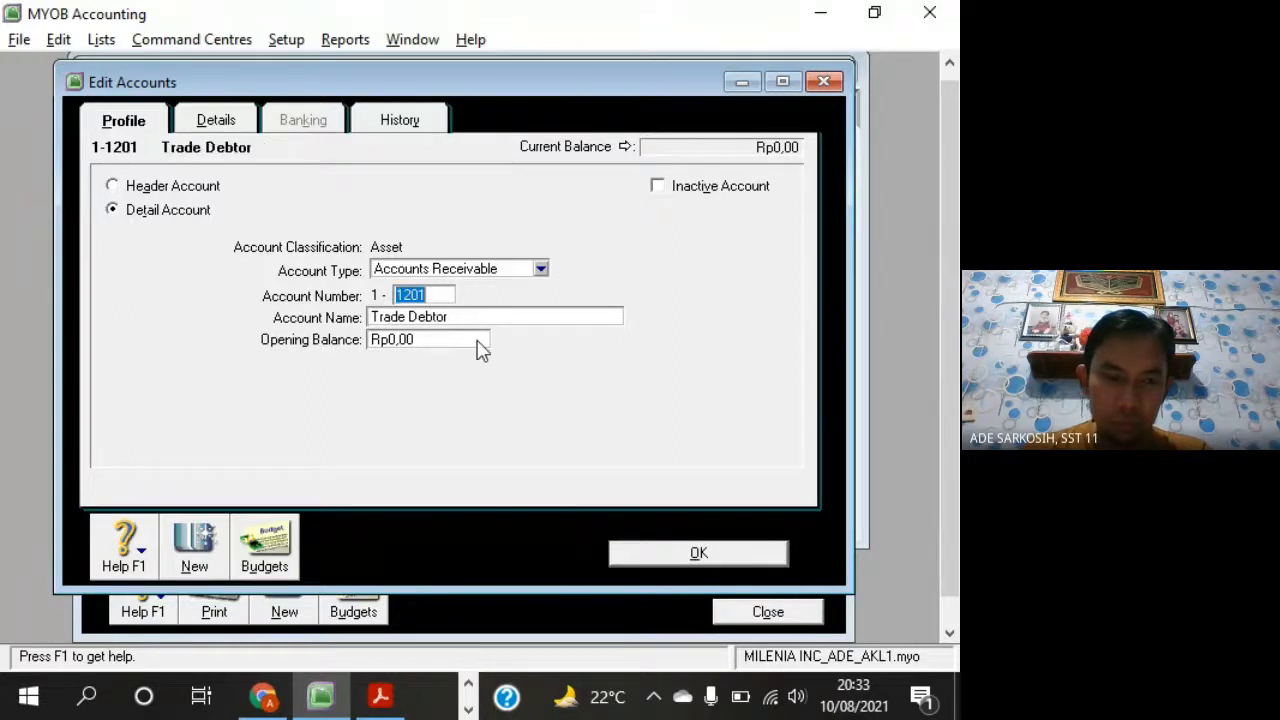
{"action": "type", "text": "0200"}
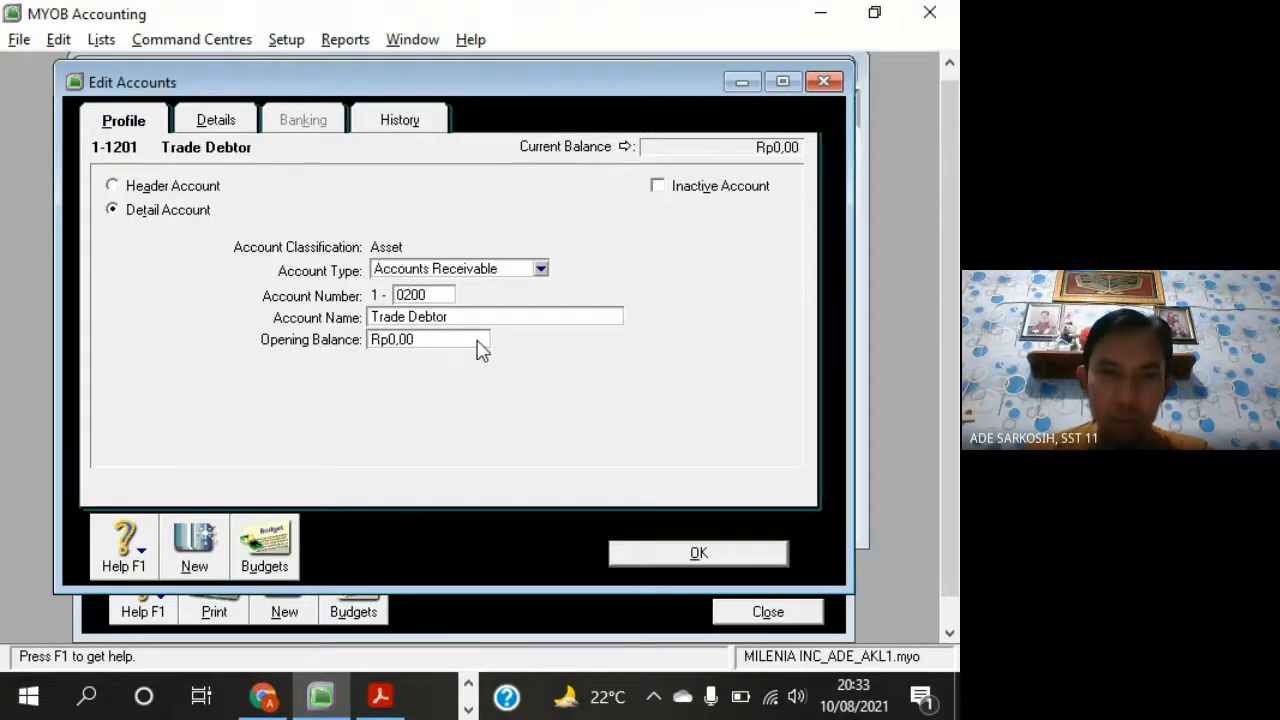
{"action": "left_click_drag", "start_coordinate": [475, 88], "coordinate": [508, 104]}
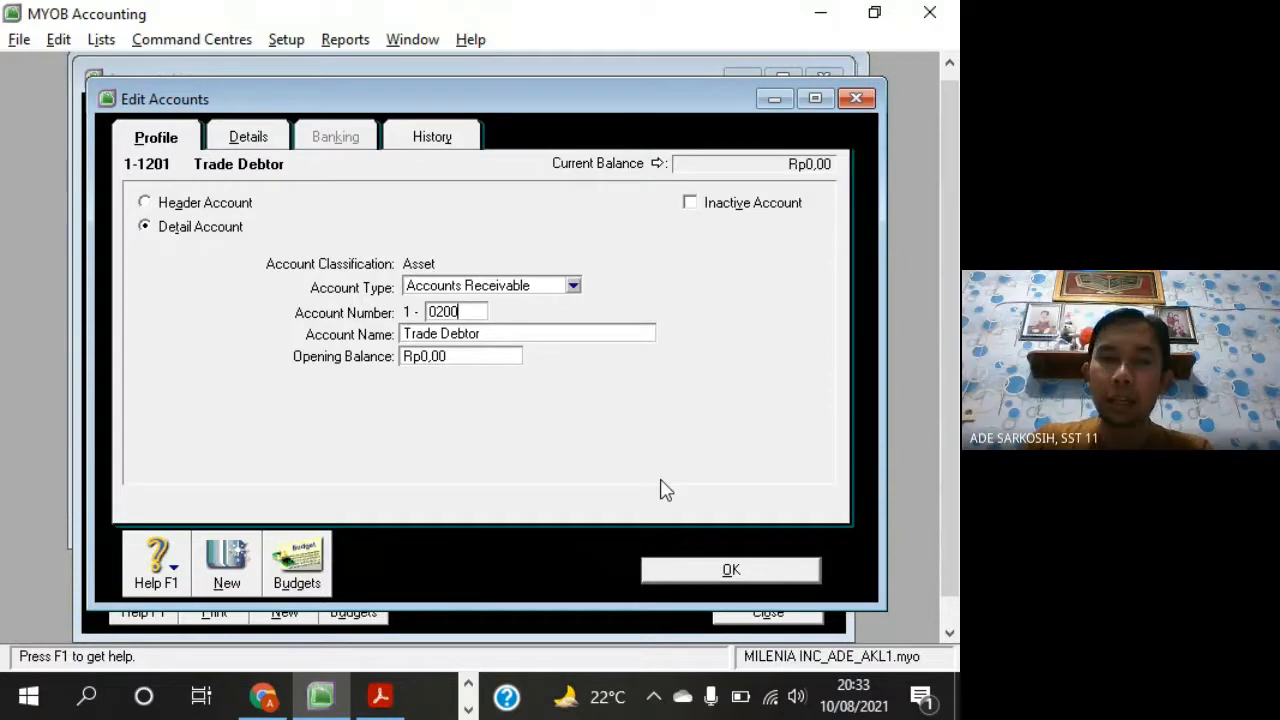
{"action": "left_click", "coordinate": [678, 571]}
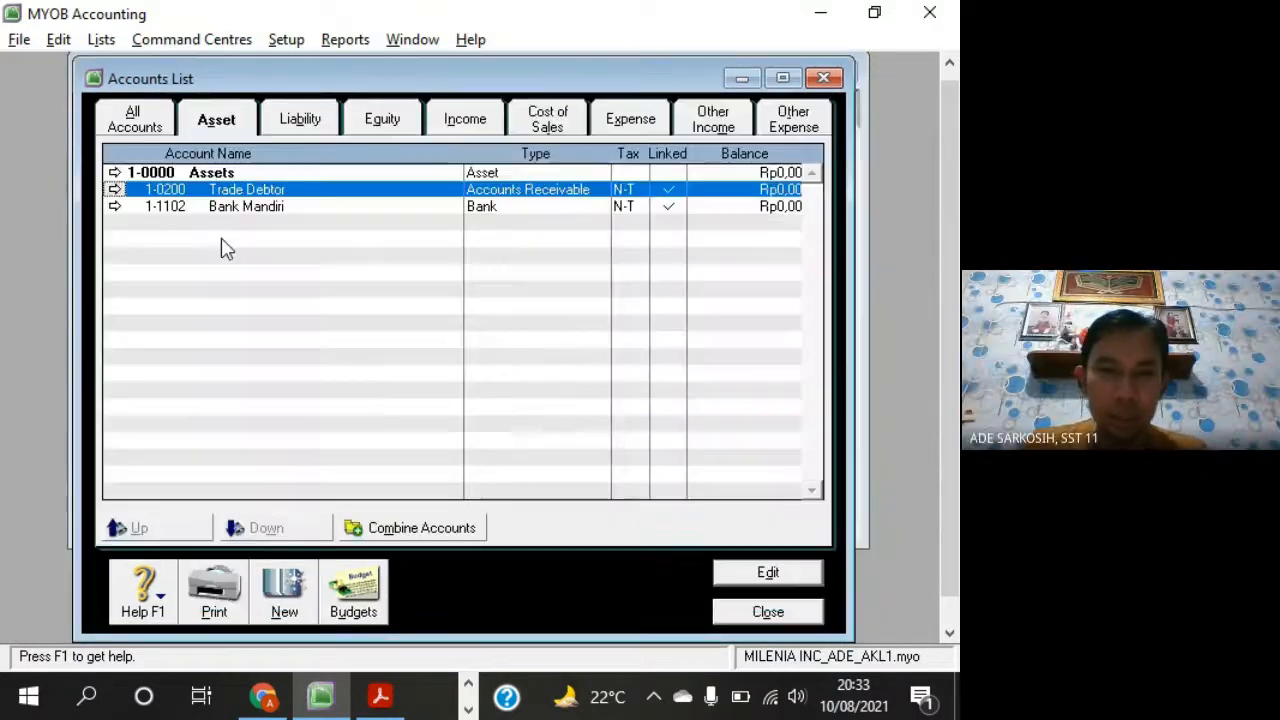
Rename the Bank Mandiri account to Cheque Account, set its number back to 1-0100 and save it
{"action": "double_click", "coordinate": [257, 210]}
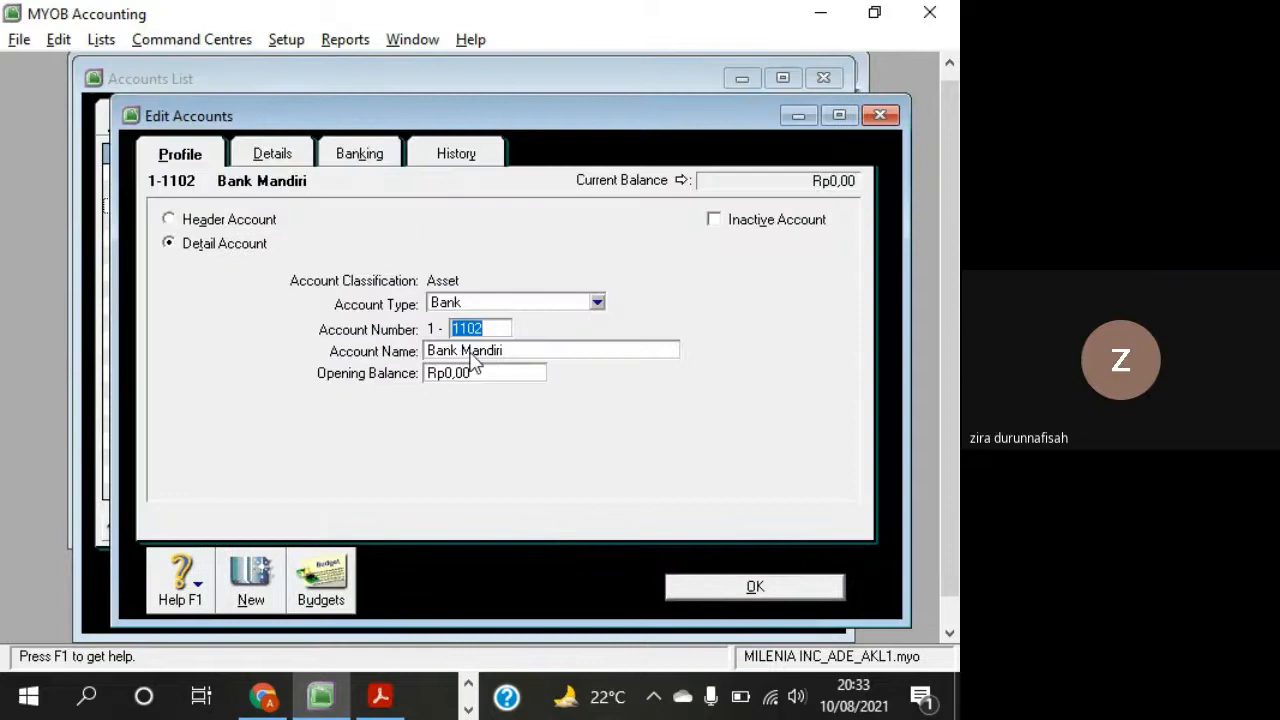
{"action": "key", "text": "Tab"}
{"action": "type", "text": "C"}
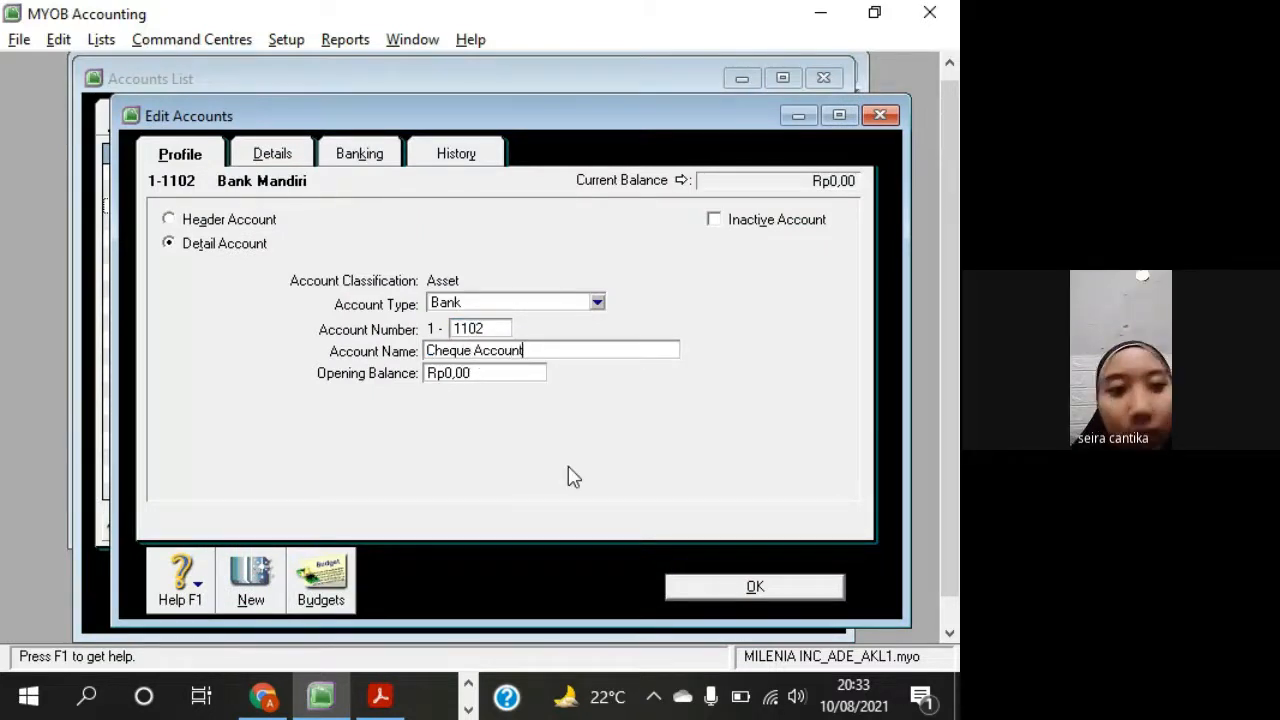
{"action": "key", "text": "shift+Tab"}
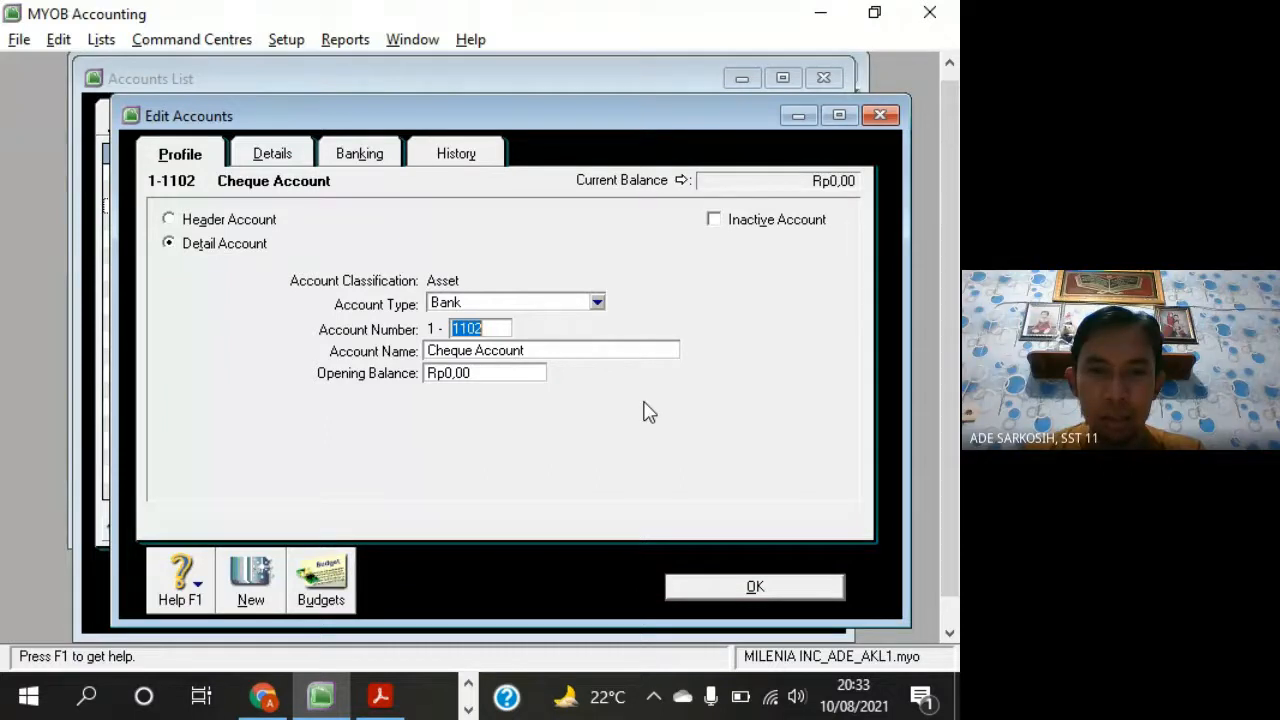
{"action": "key", "text": "alt+Tab"}
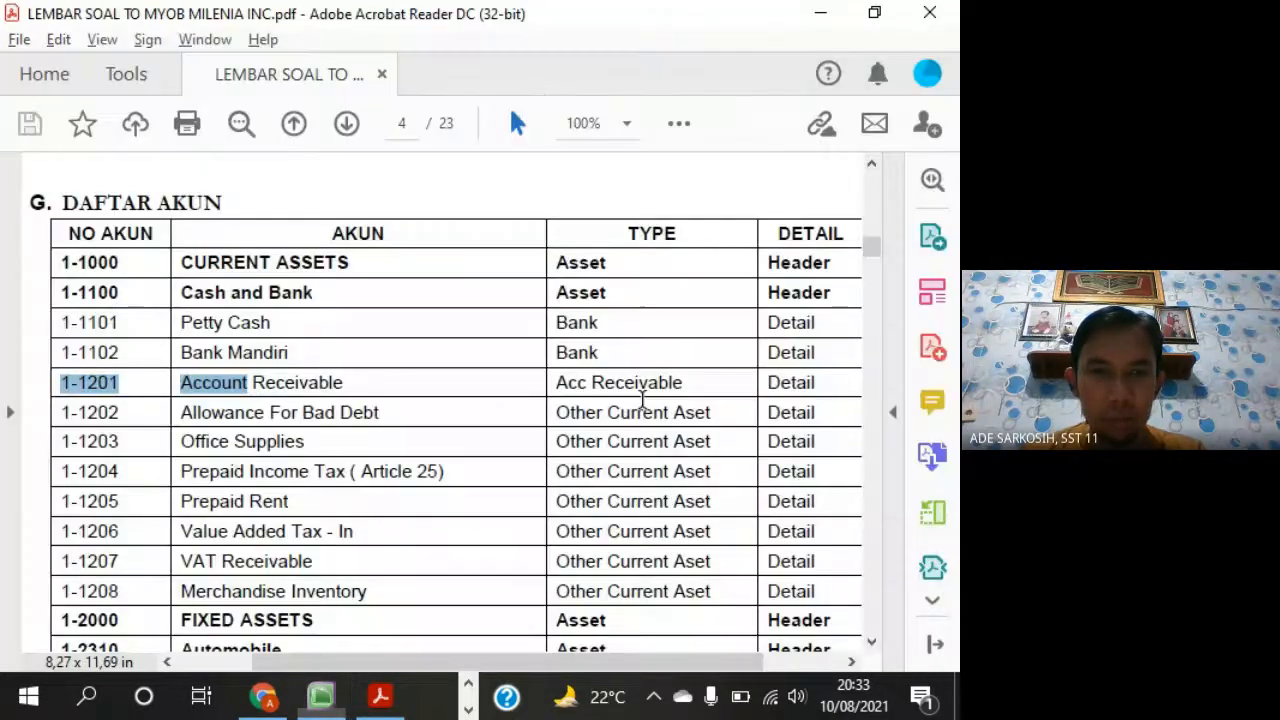
{"action": "key", "text": "alt+Tab"}
{"action": "key", "text": "alt+Tab"}
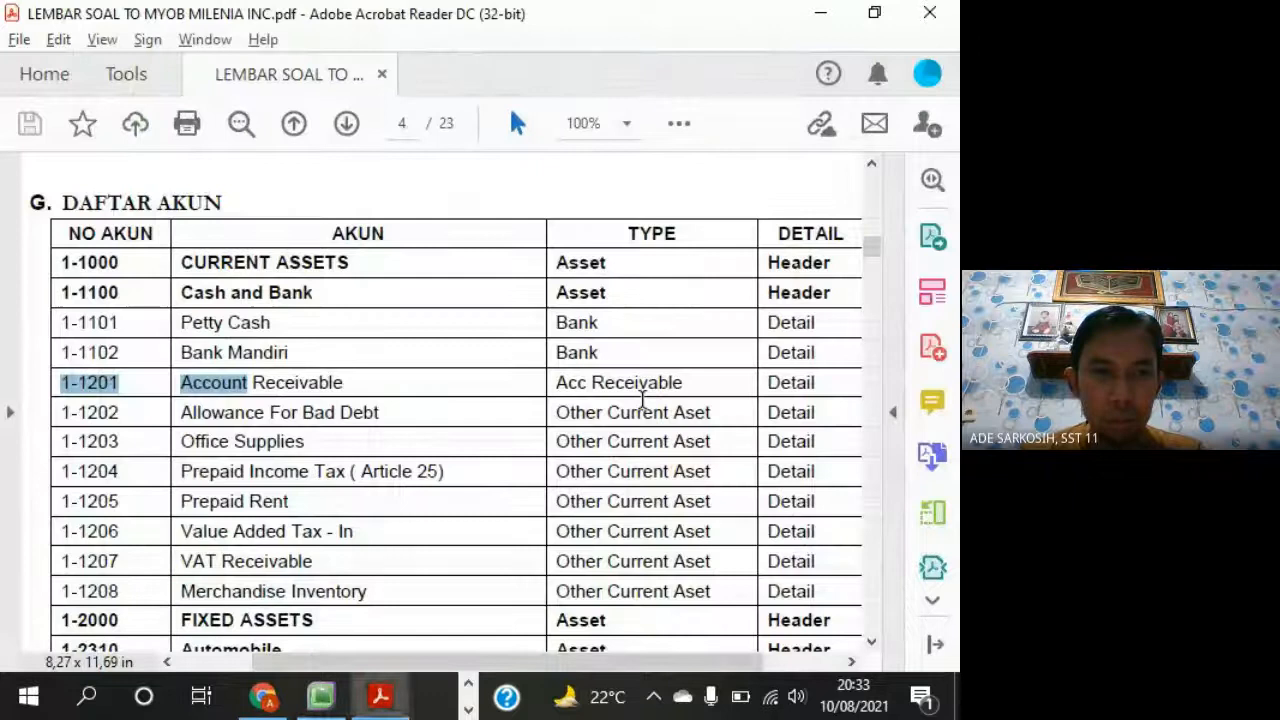
{"action": "key", "text": "alt+Tab"}
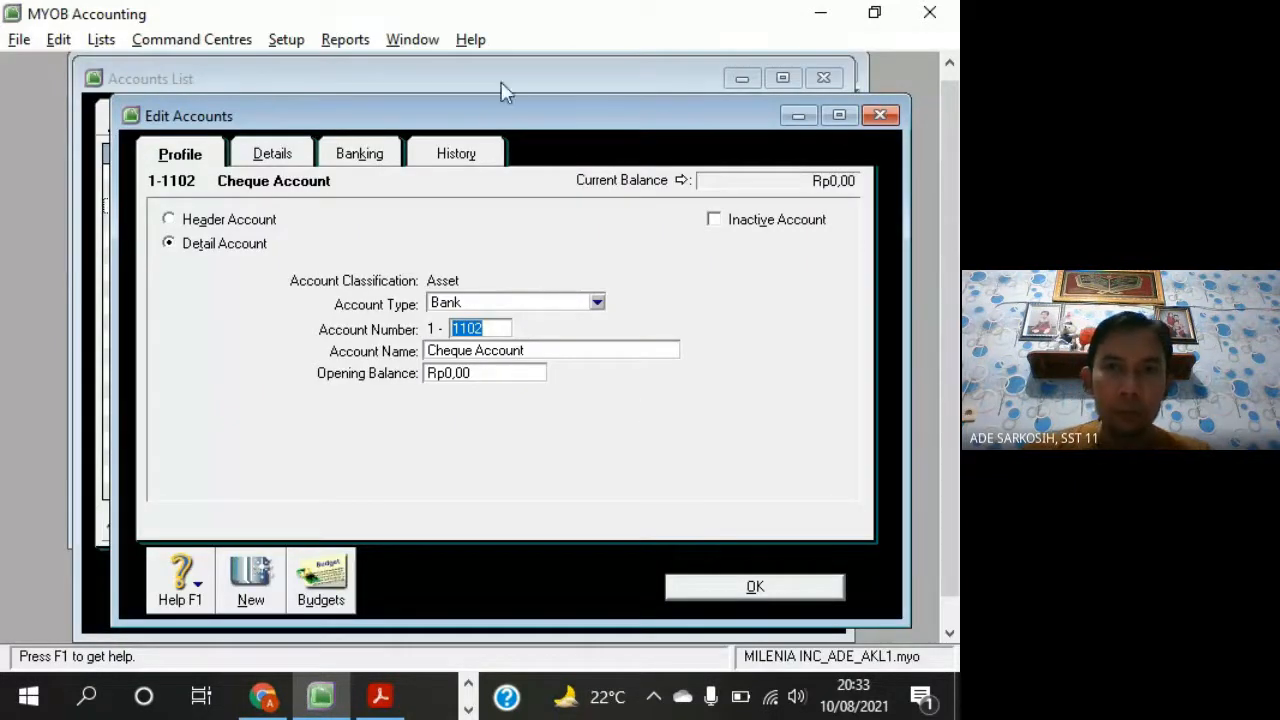
{"action": "left_click_drag", "start_coordinate": [515, 119], "coordinate": [491, 93]}
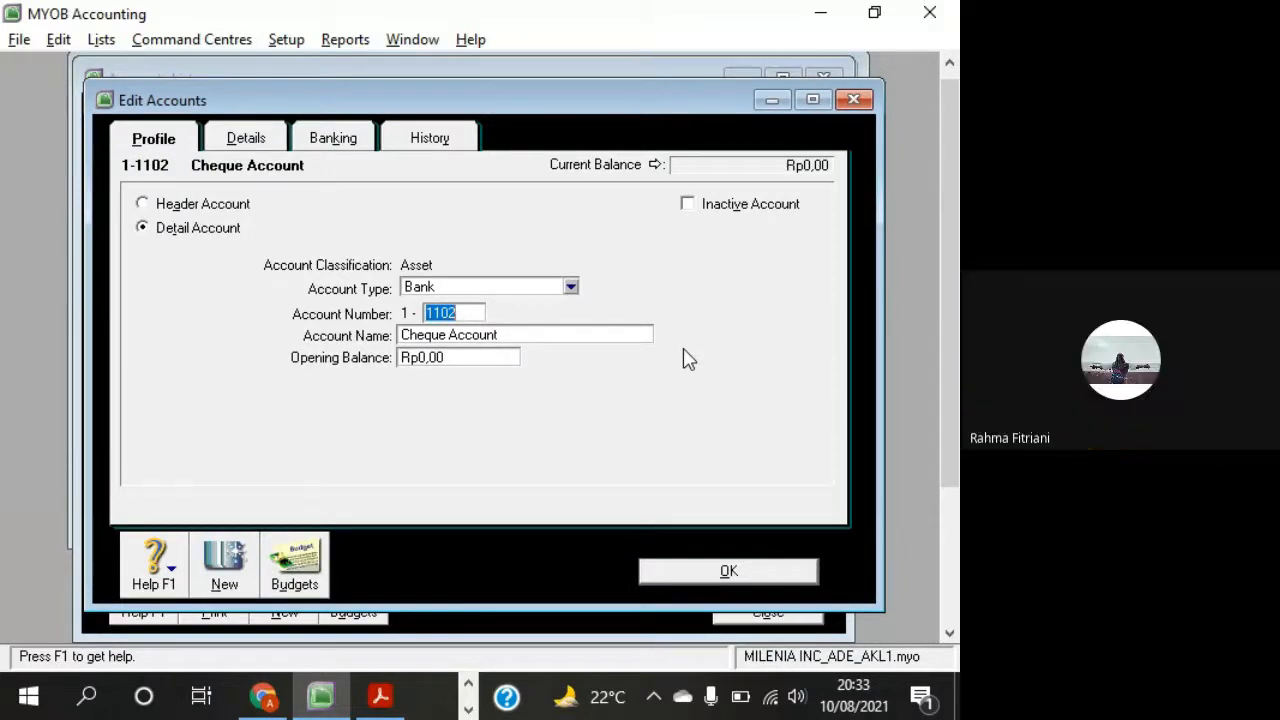
{"action": "type", "text": "0100"}
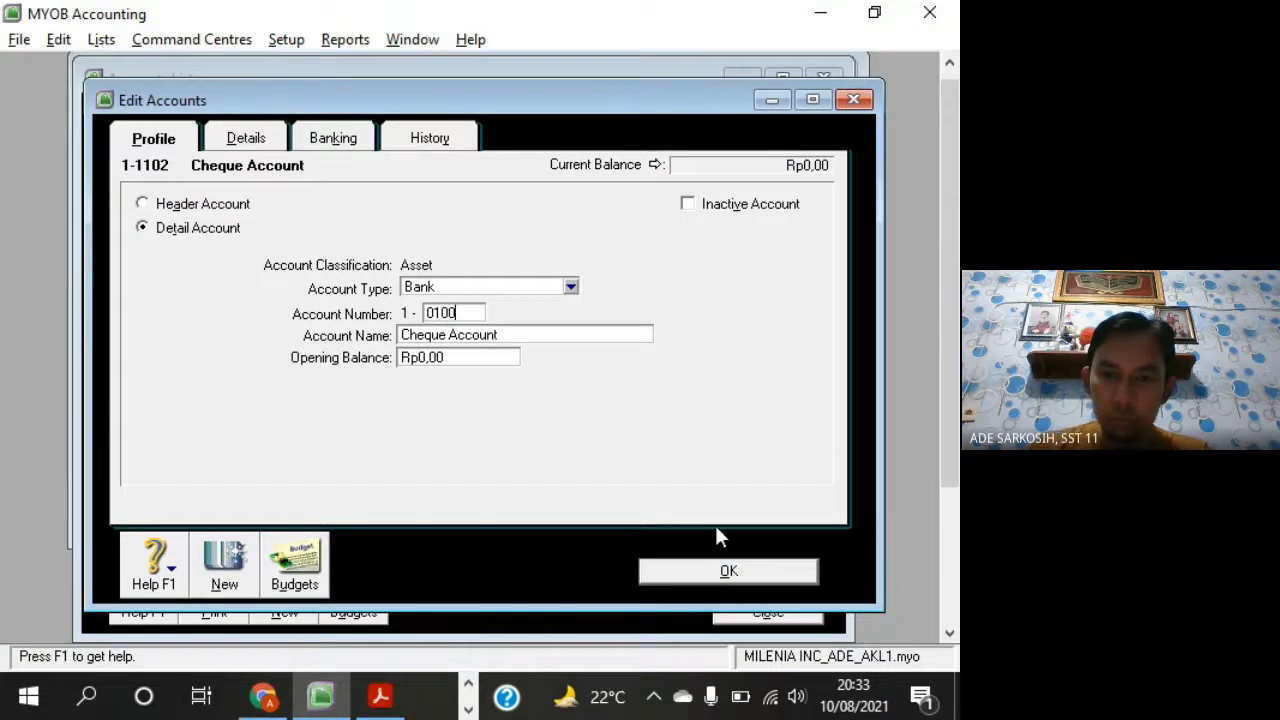
{"action": "left_click", "coordinate": [755, 578]}
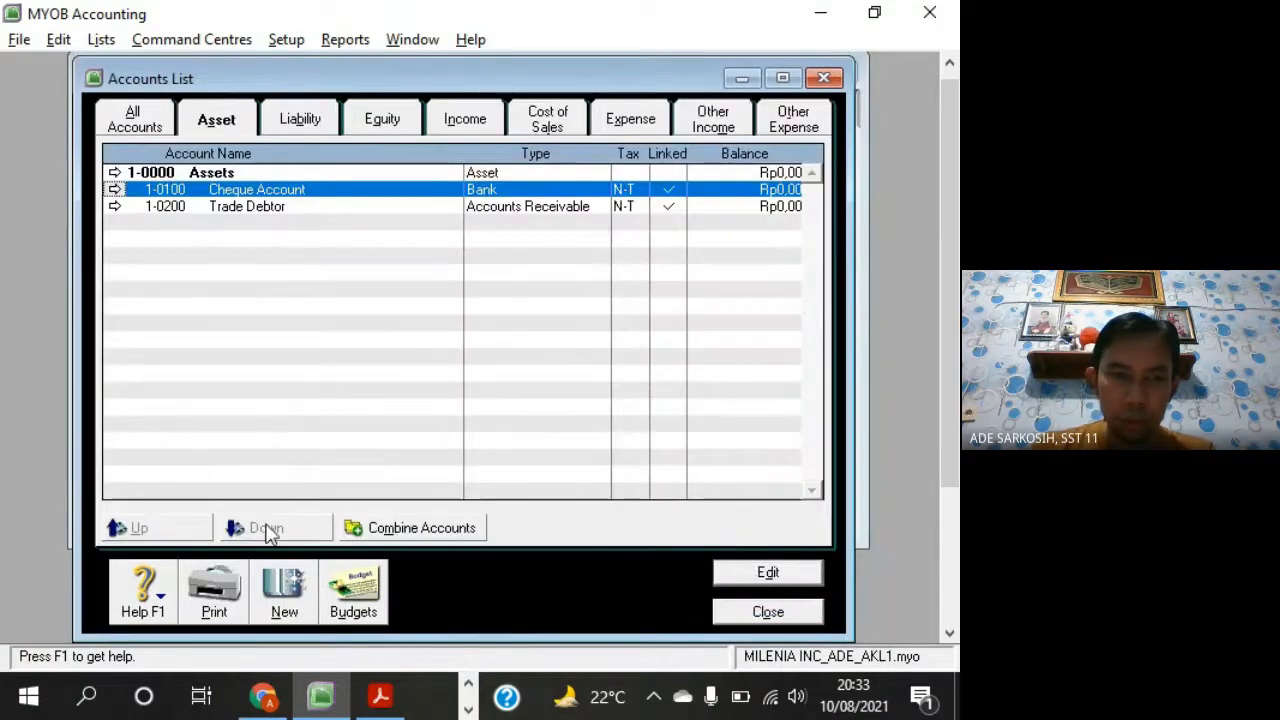
Create a detail account of type Bank with number 1-0150 and name Undeposited Funds, and save it
{"action": "left_click", "coordinate": [280, 595]}
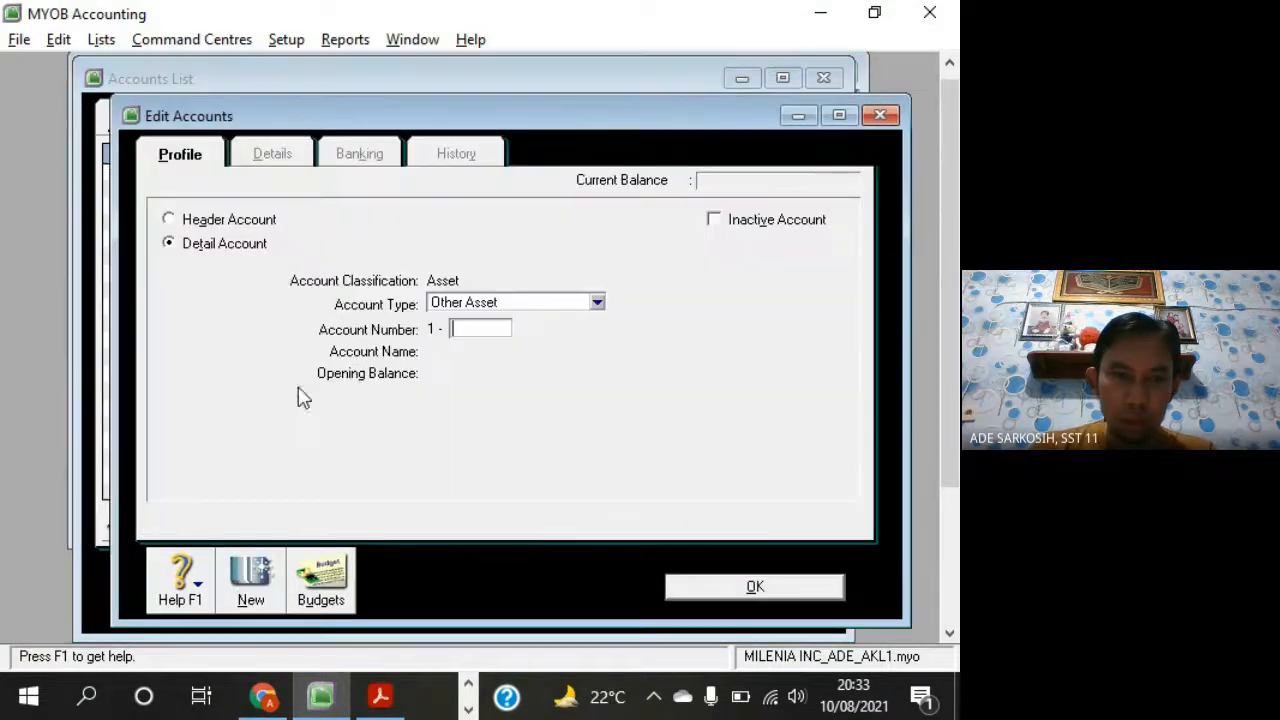
{"action": "left_click", "coordinate": [493, 310]}
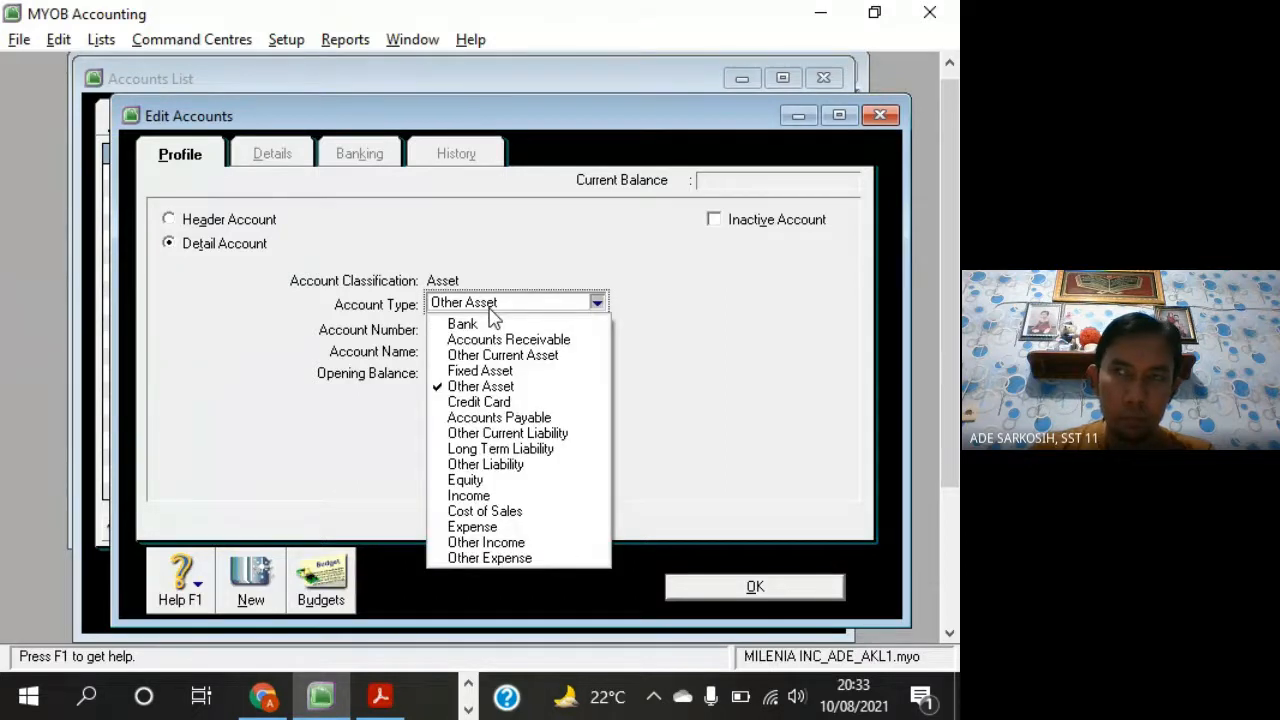
{"action": "left_click", "coordinate": [475, 324]}
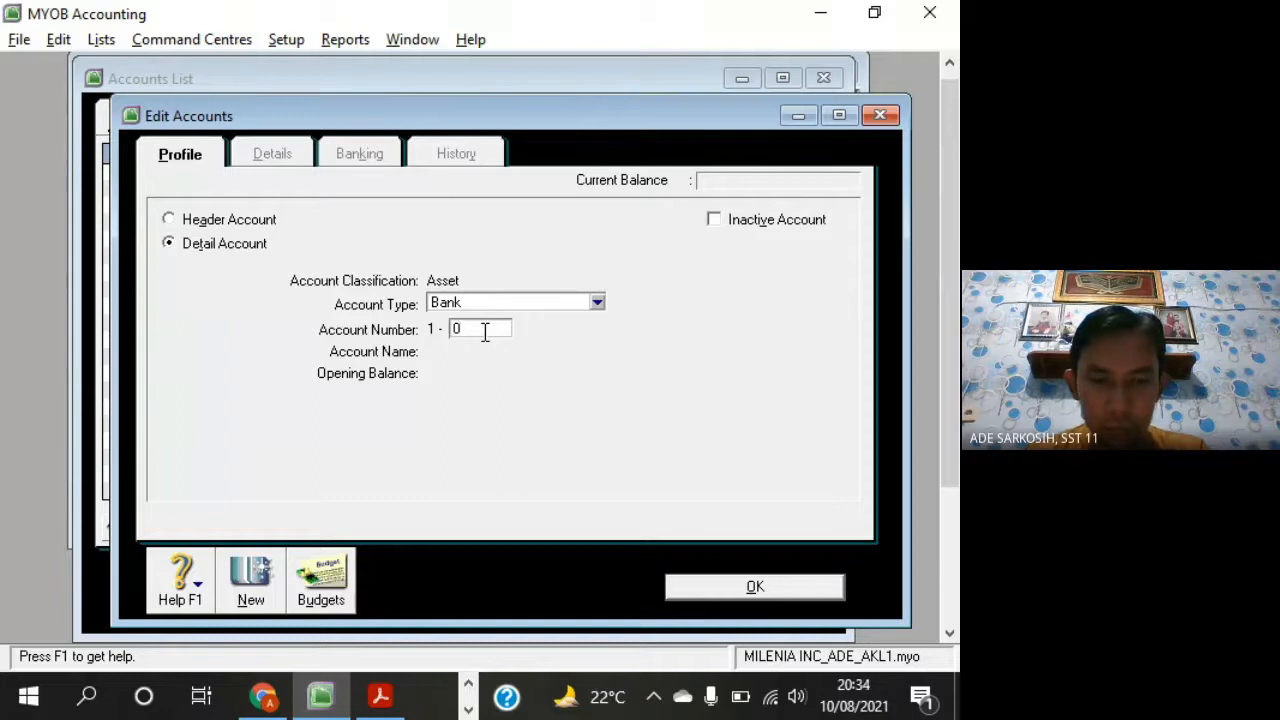
{"action": "type", "text": "0300"}
{"action": "key", "text": "Tab"}
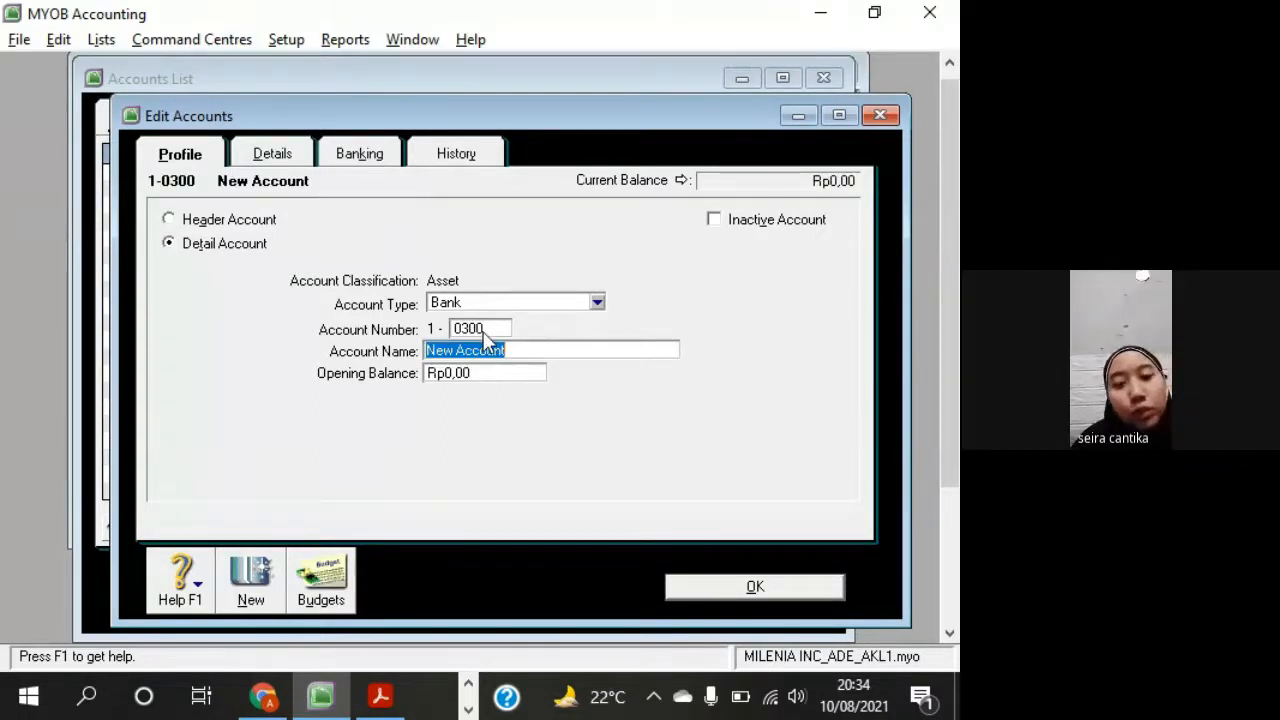
{"action": "left_click", "coordinate": [484, 331]}
{"action": "type", "text": "0"}
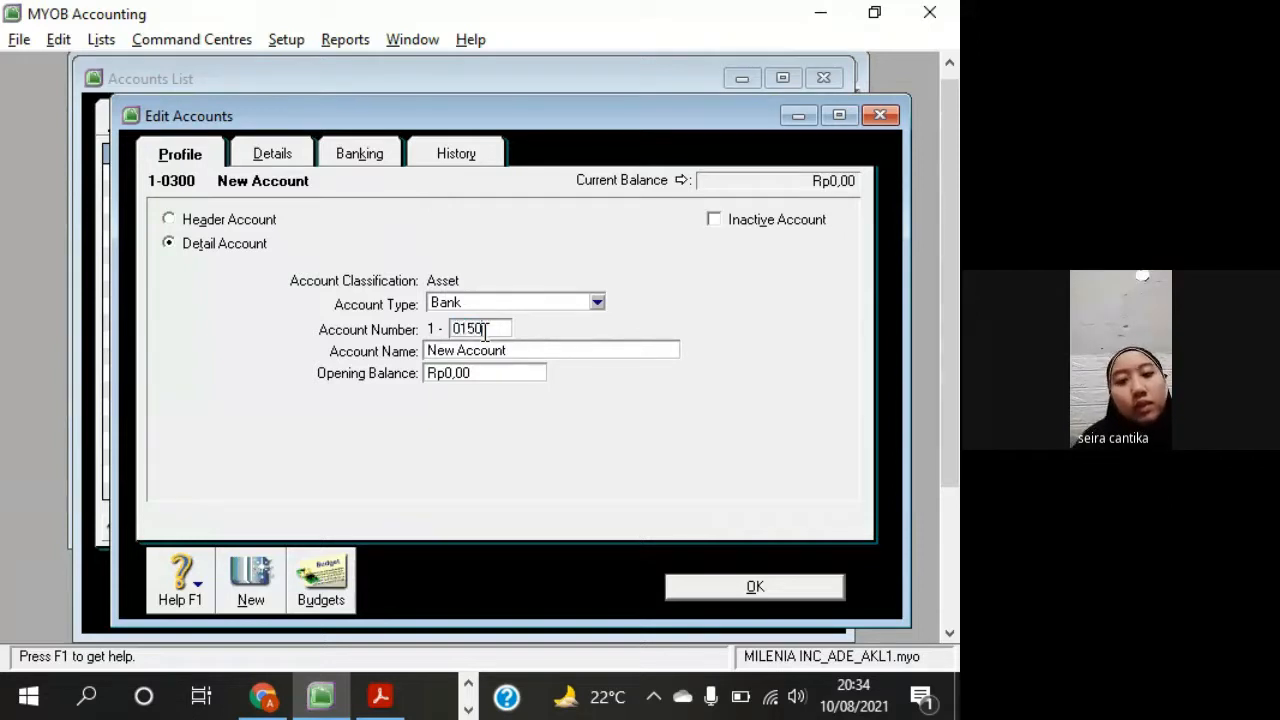
{"action": "type", "text": "150"}
{"action": "key", "text": "Tab"}
{"action": "type", "text": "Un"}
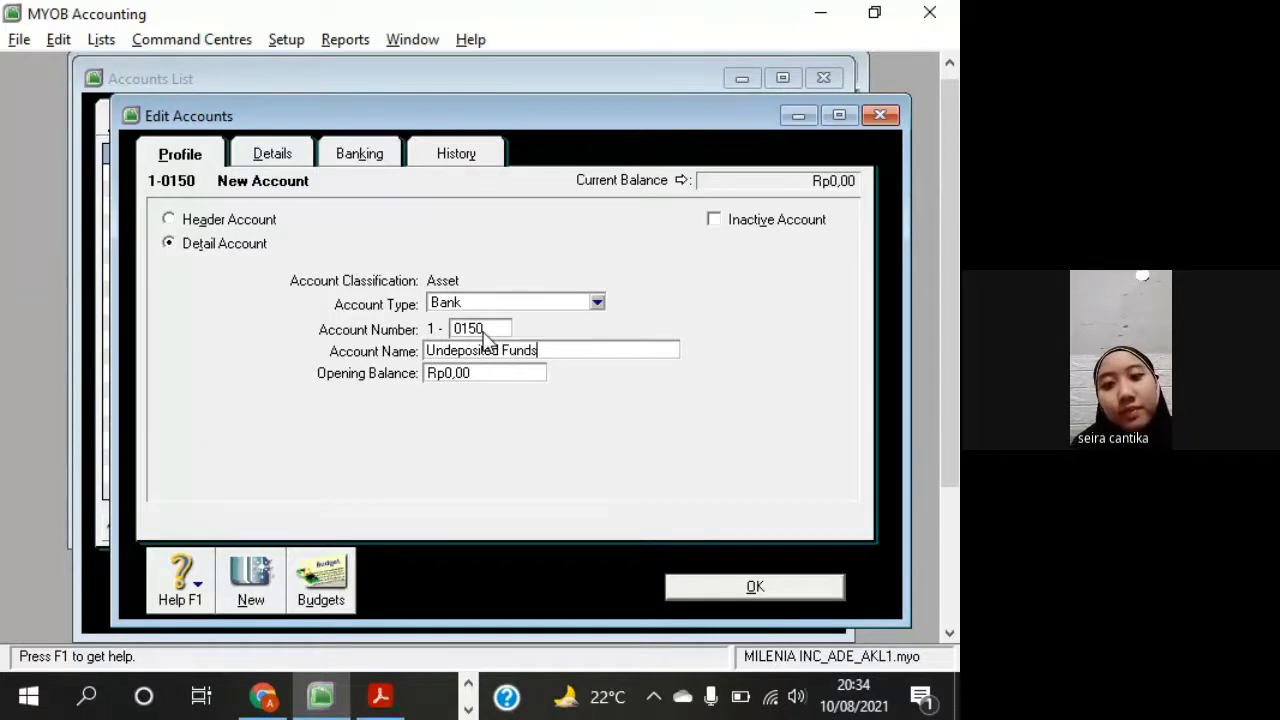
{"action": "left_click", "coordinate": [714, 595]}
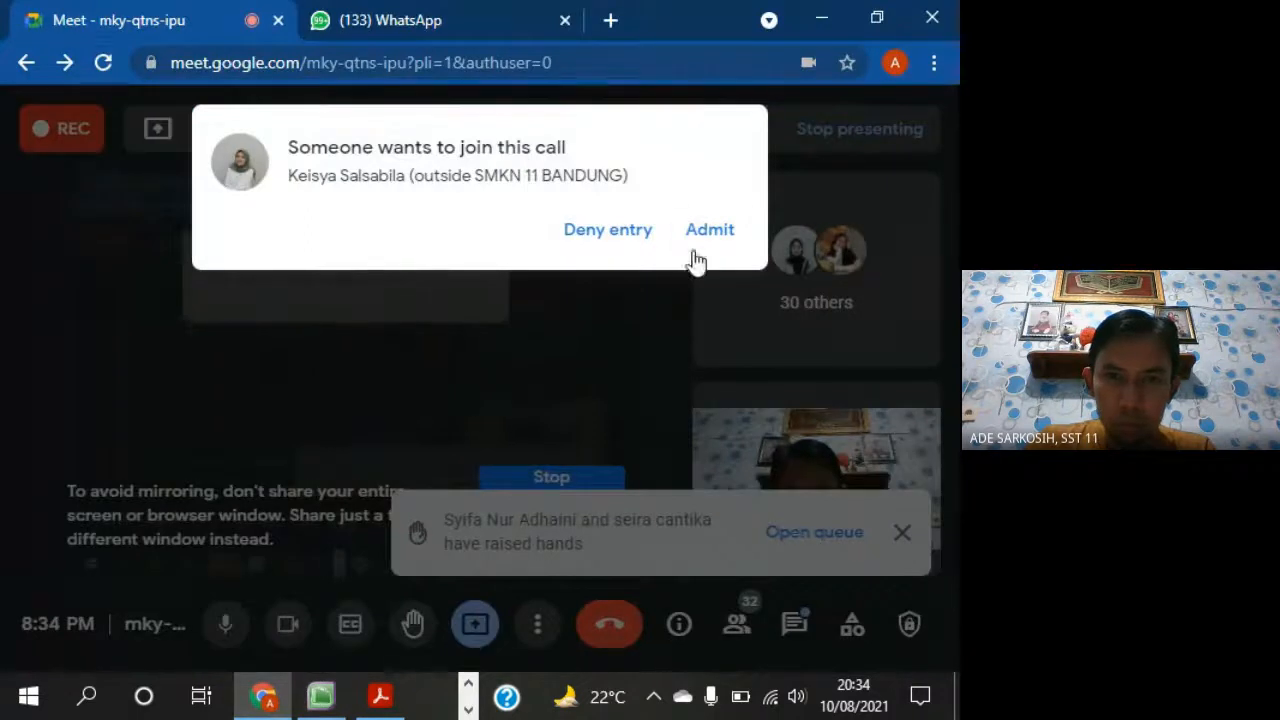
Admit the waiting participant in the Google Meet call, dismiss the raised-hands notification and return to MYOB Accounting
{"action": "left_click", "coordinate": [707, 238]}
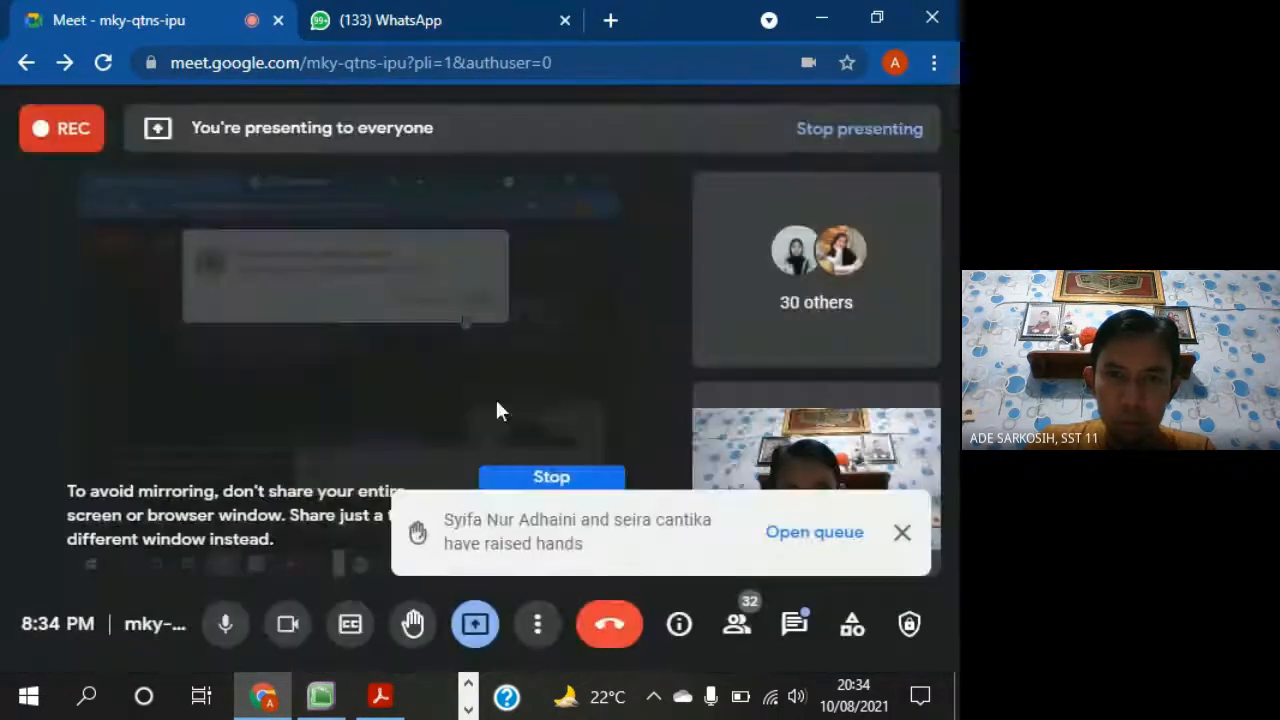
{"action": "left_click", "coordinate": [822, 18]}
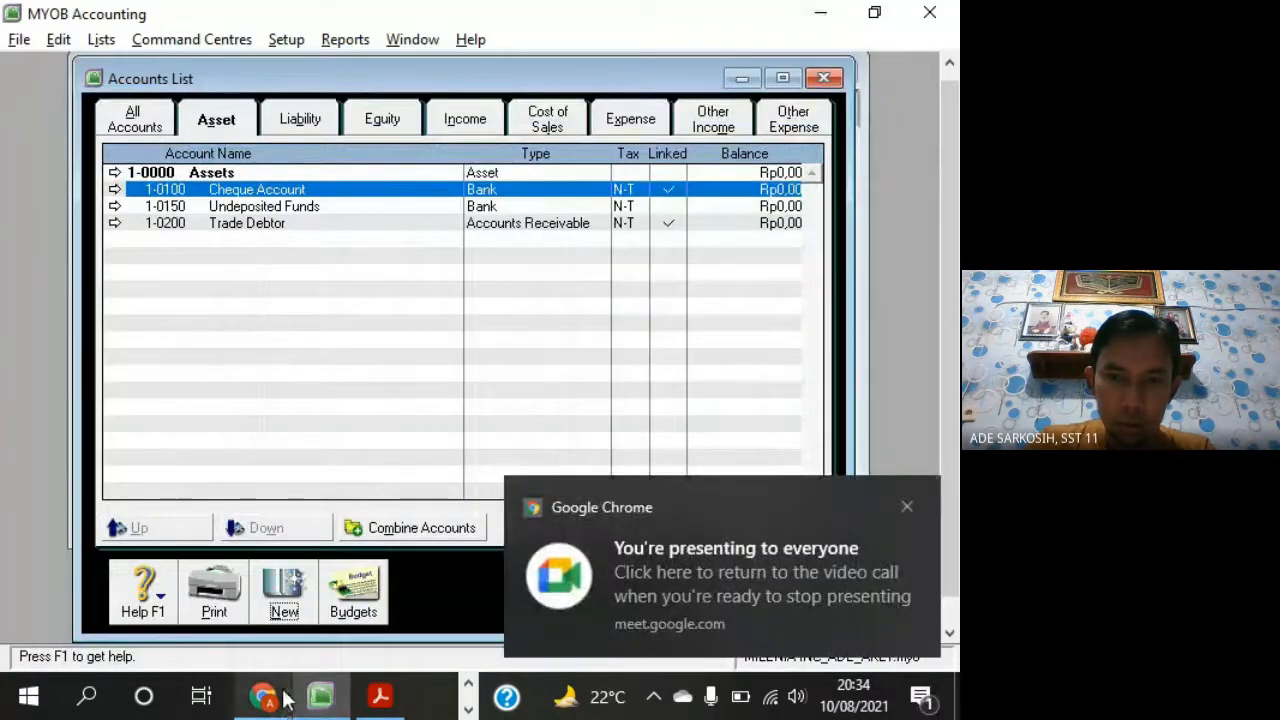
{"action": "left_click", "coordinate": [906, 510]}
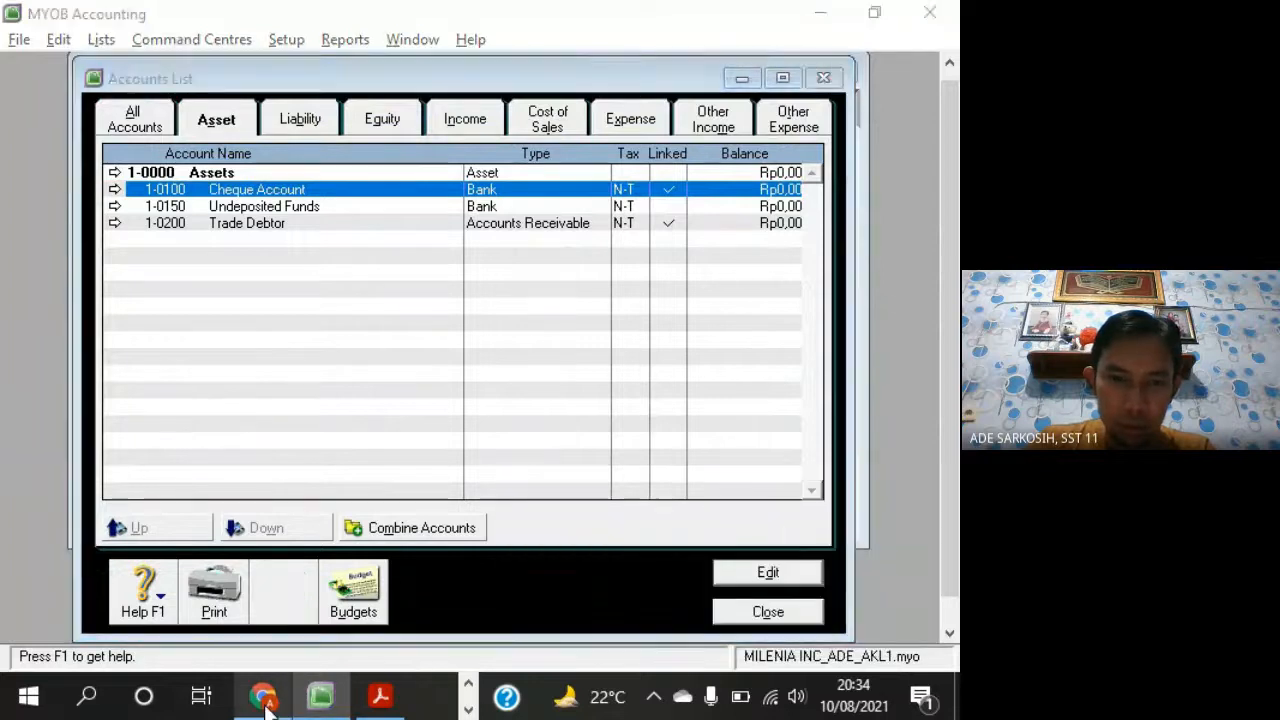
{"action": "left_click", "coordinate": [263, 696]}
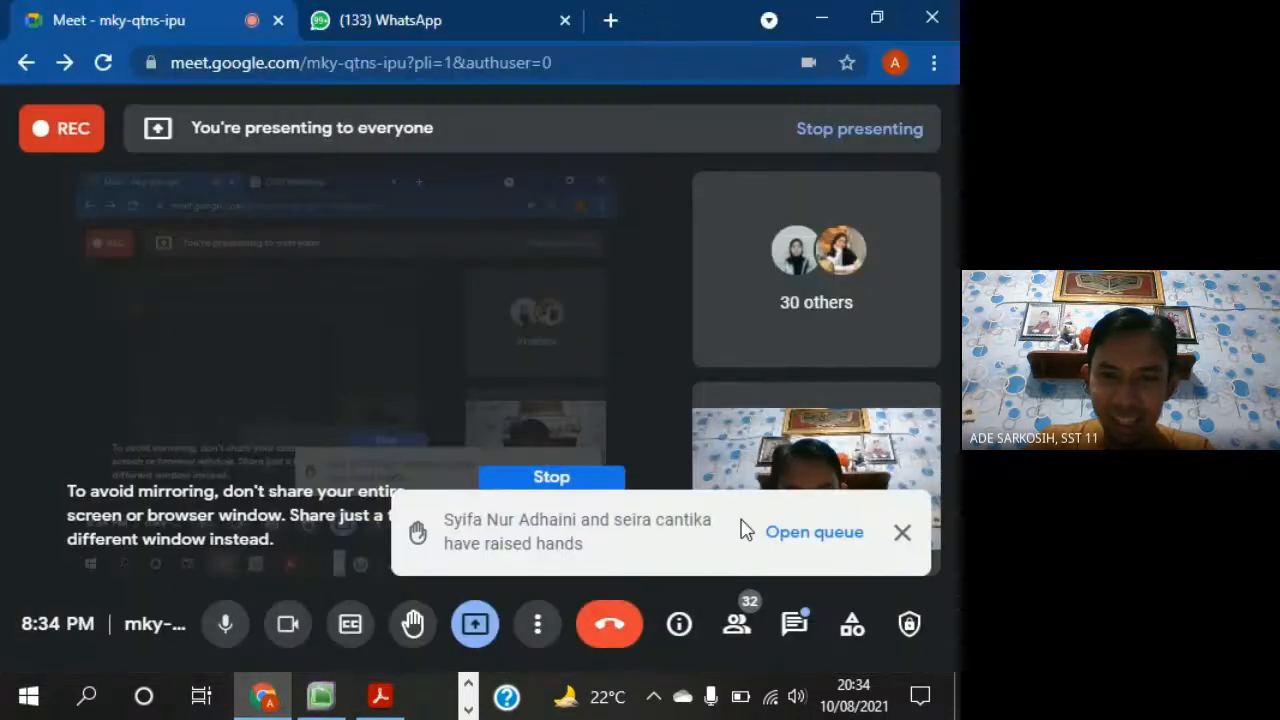
{"action": "left_click", "coordinate": [902, 532]}
{"action": "key", "text": "alt+Tab"}
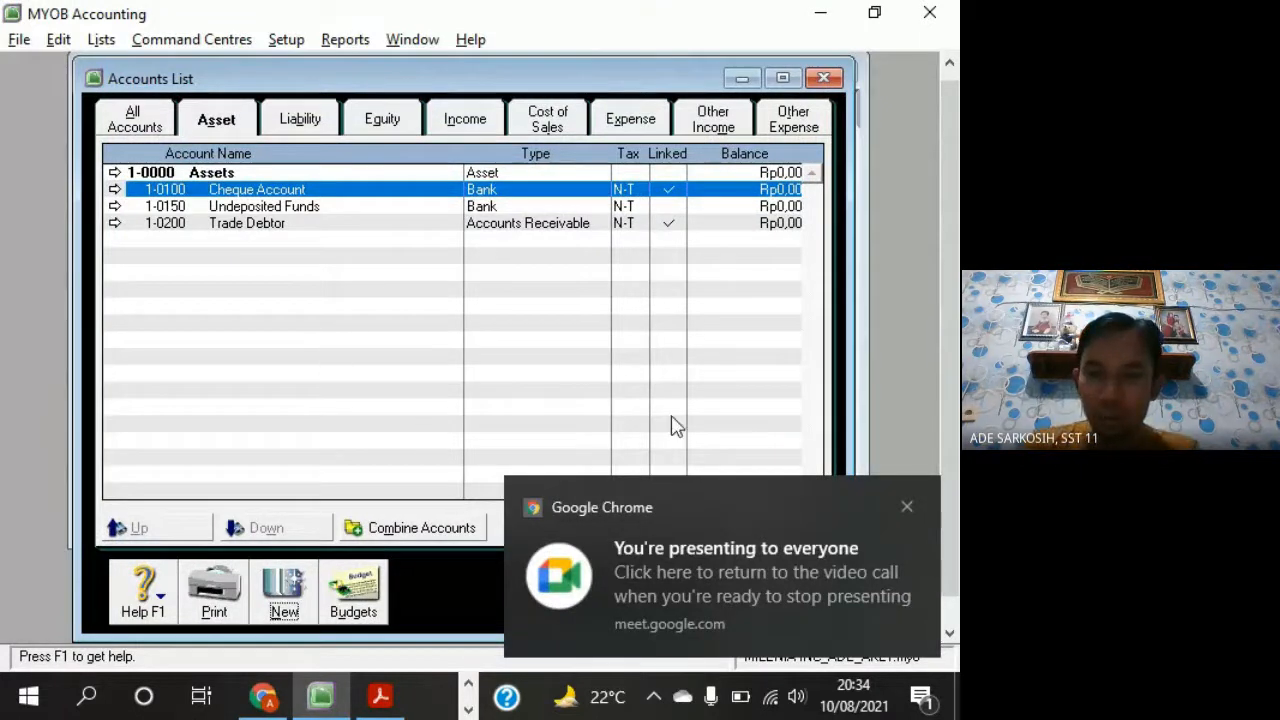
{"action": "left_click", "coordinate": [907, 507]}
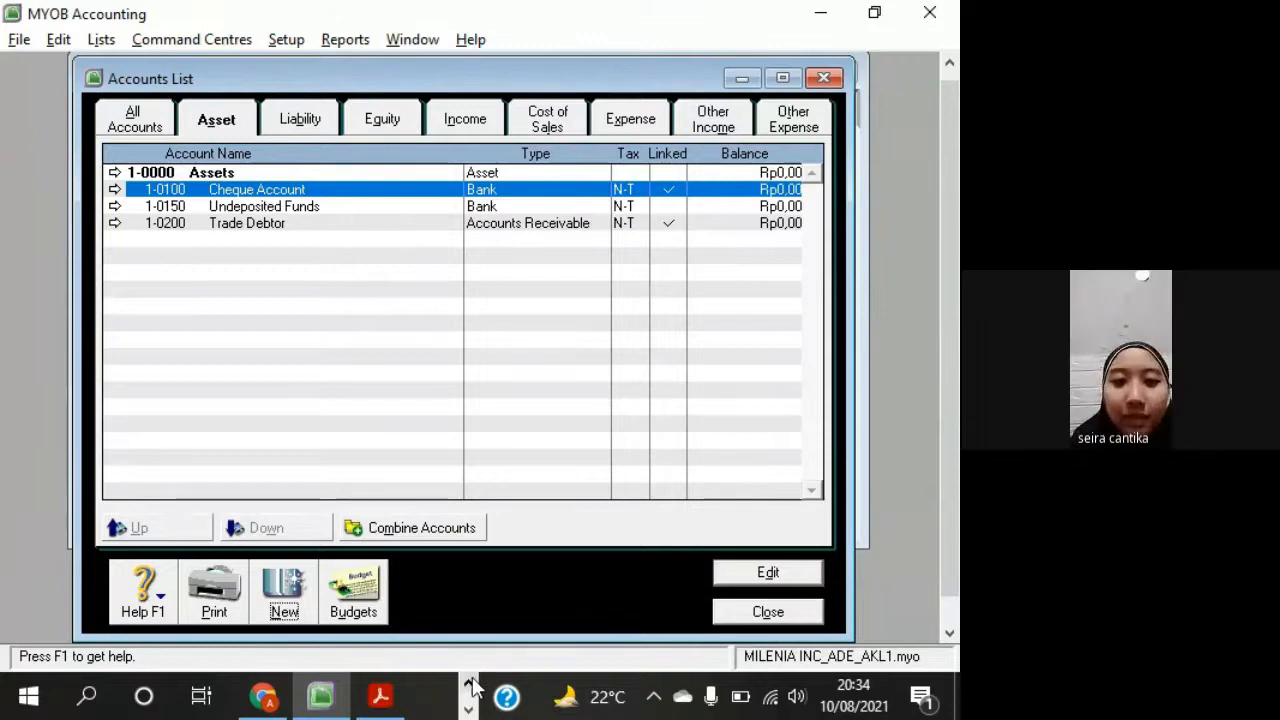
{"action": "double_click", "coordinate": [298, 190]}
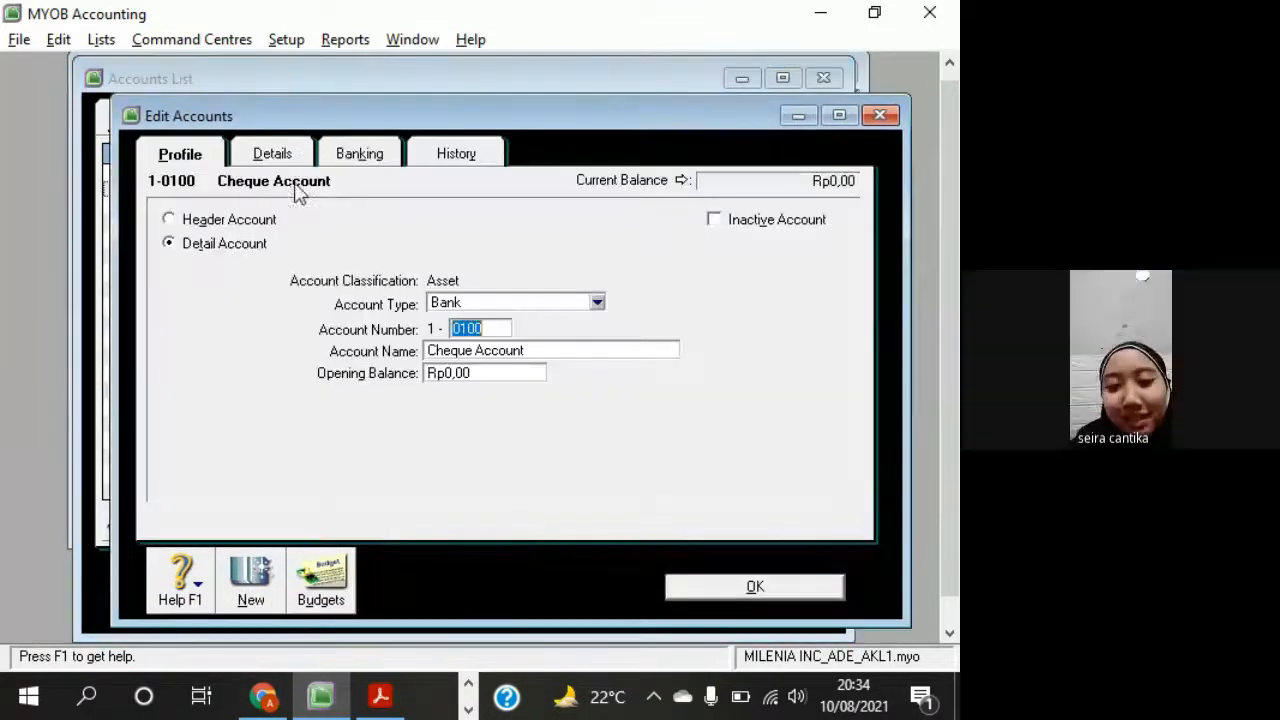
{"action": "left_click", "coordinate": [883, 116]}
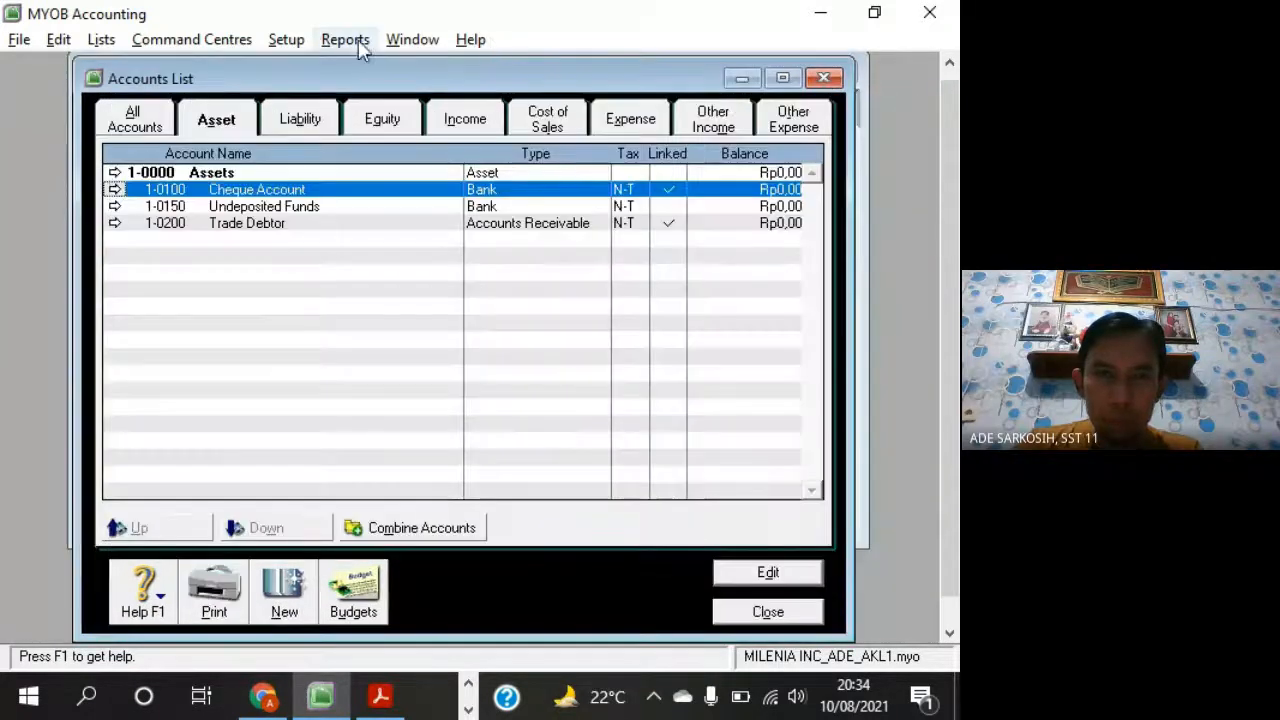
{"action": "left_click", "coordinate": [286, 39]}
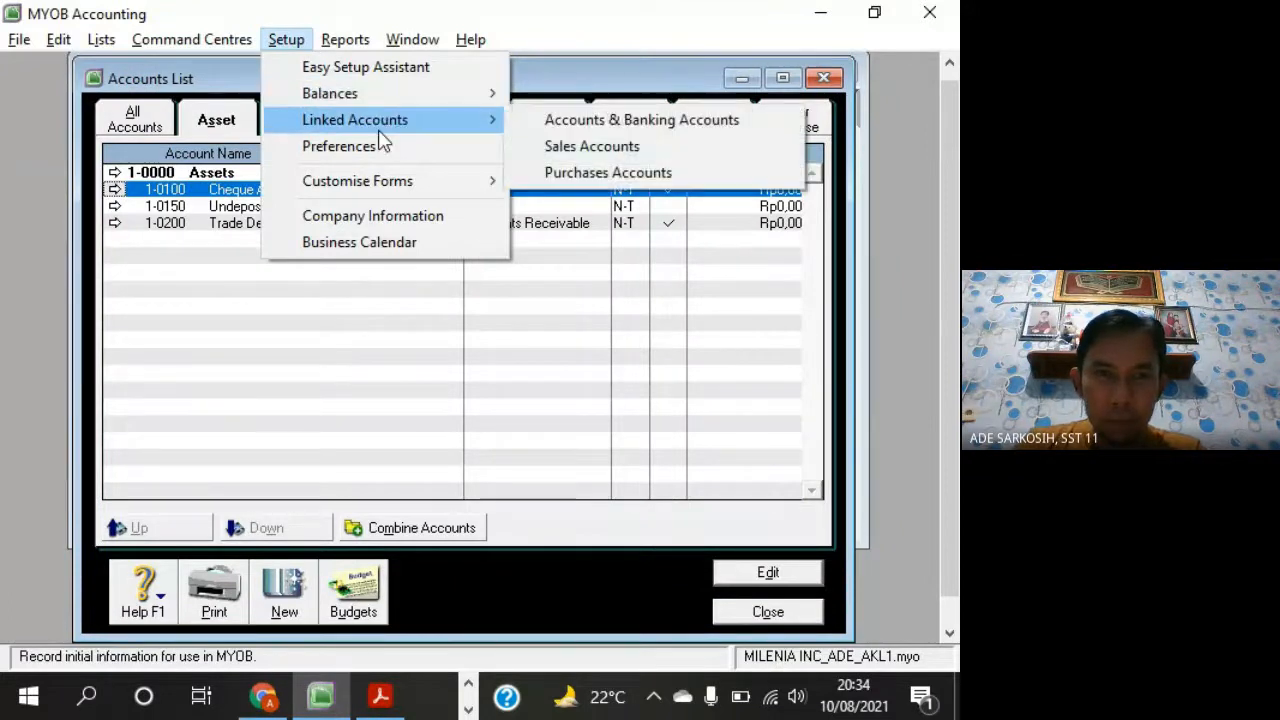
{"action": "mouse_move", "coordinate": [426, 98]}
{"action": "left_click", "coordinate": [583, 97]}
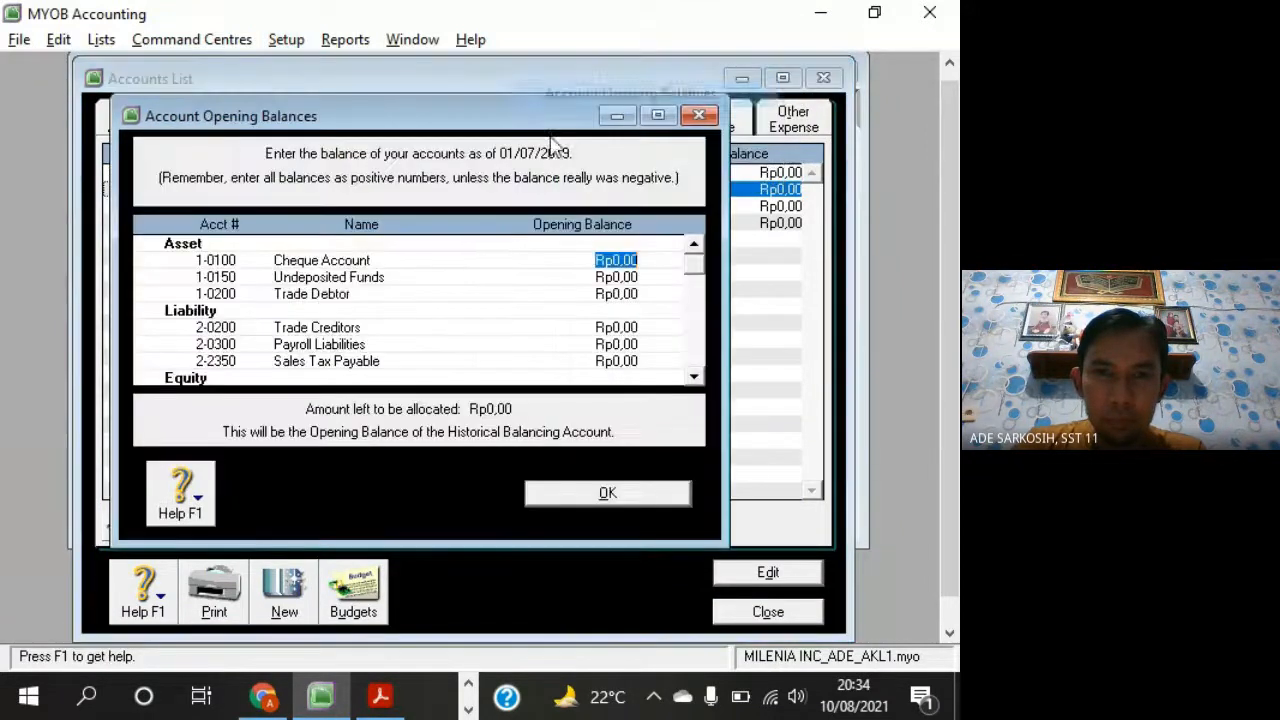
{"action": "left_click", "coordinate": [712, 114]}
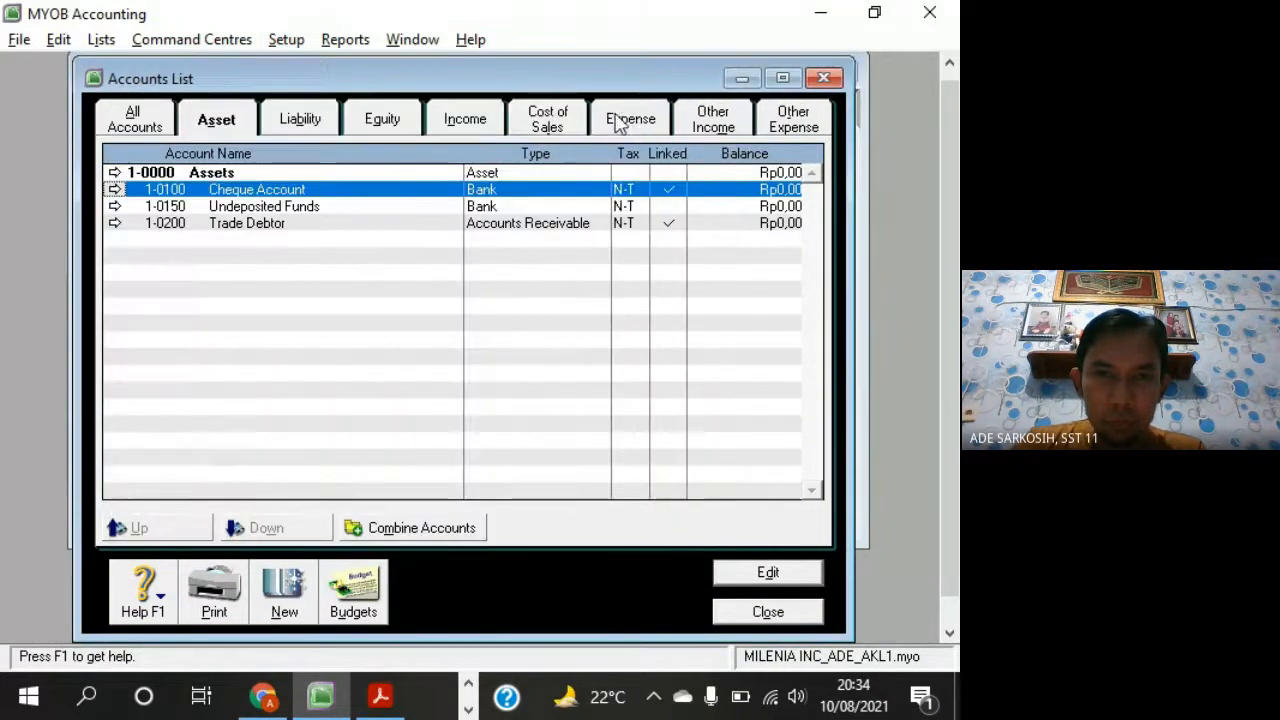
Set the linked bank account for undeposited funds to 1-0150 Undeposited Funds in the Accounts & Banking linked accounts and save
{"action": "left_click", "coordinate": [304, 42]}
{"action": "mouse_move", "coordinate": [362, 93]}
{"action": "mouse_move", "coordinate": [378, 121]}
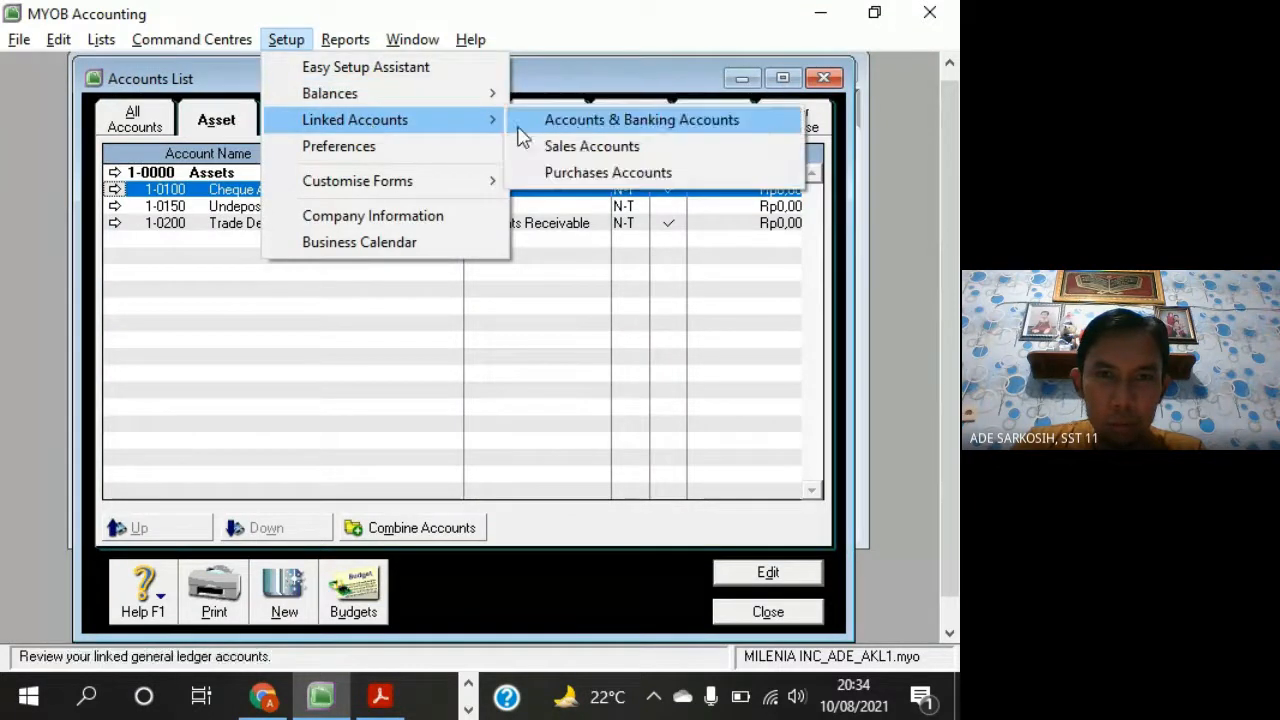
{"action": "left_click", "coordinate": [584, 129]}
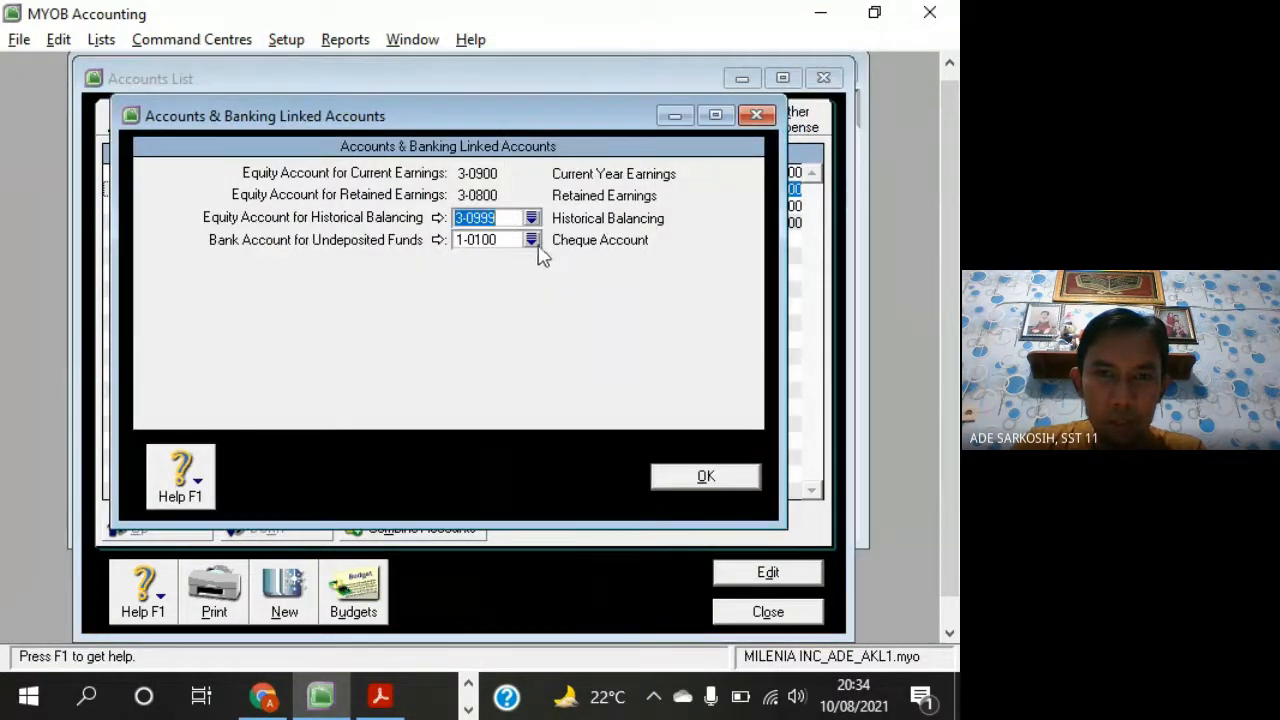
{"action": "left_click", "coordinate": [532, 242]}
{"action": "left_click", "coordinate": [336, 233]}
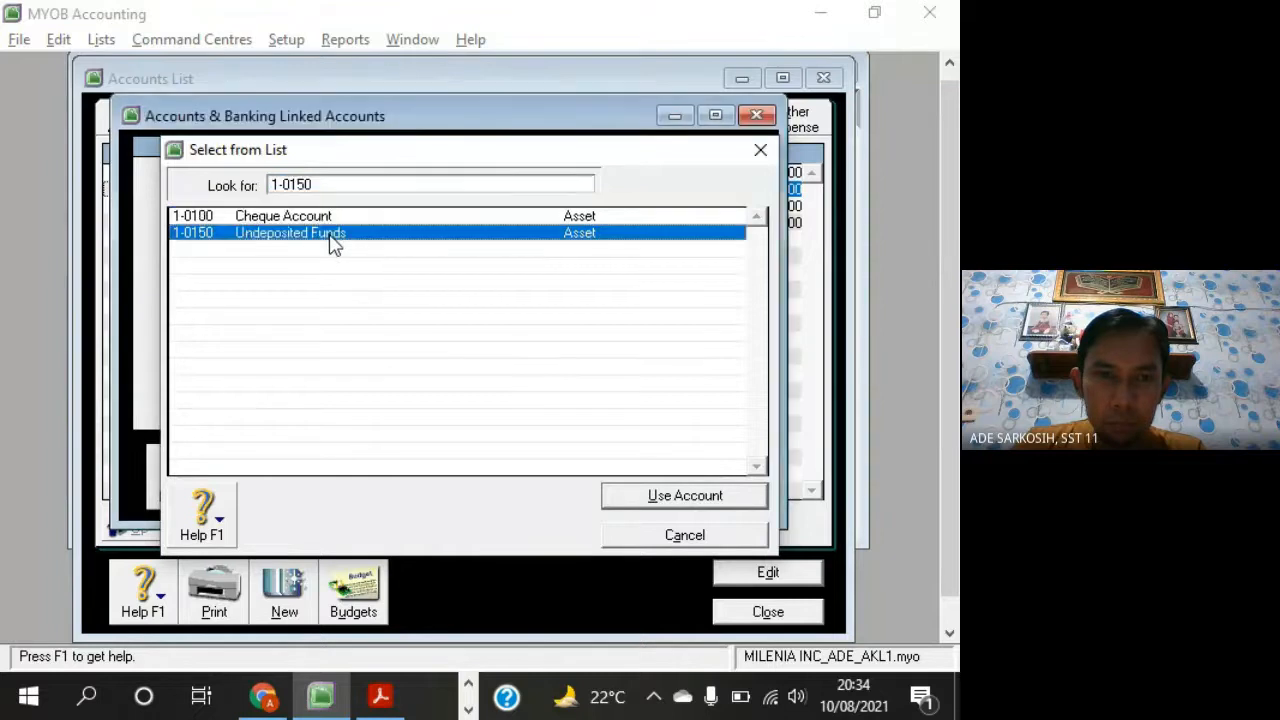
{"action": "left_click", "coordinate": [666, 493]}
{"action": "left_click", "coordinate": [530, 458]}
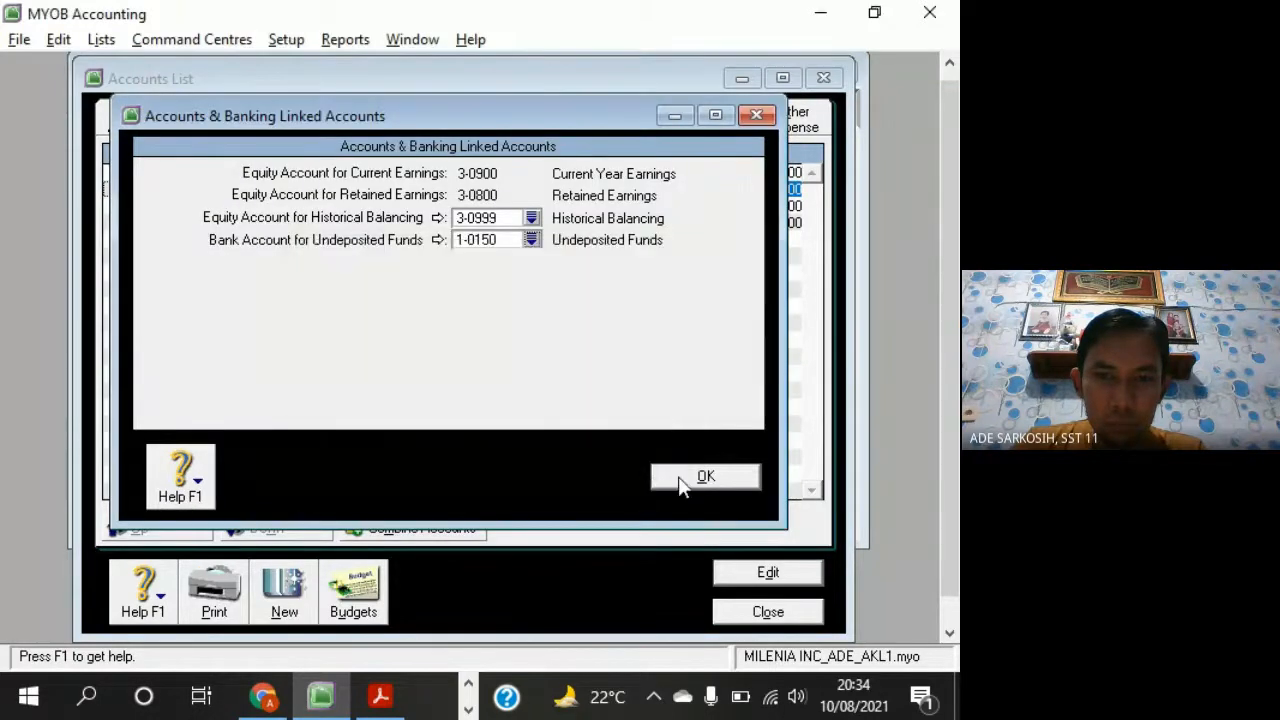
{"action": "left_click", "coordinate": [682, 478]}
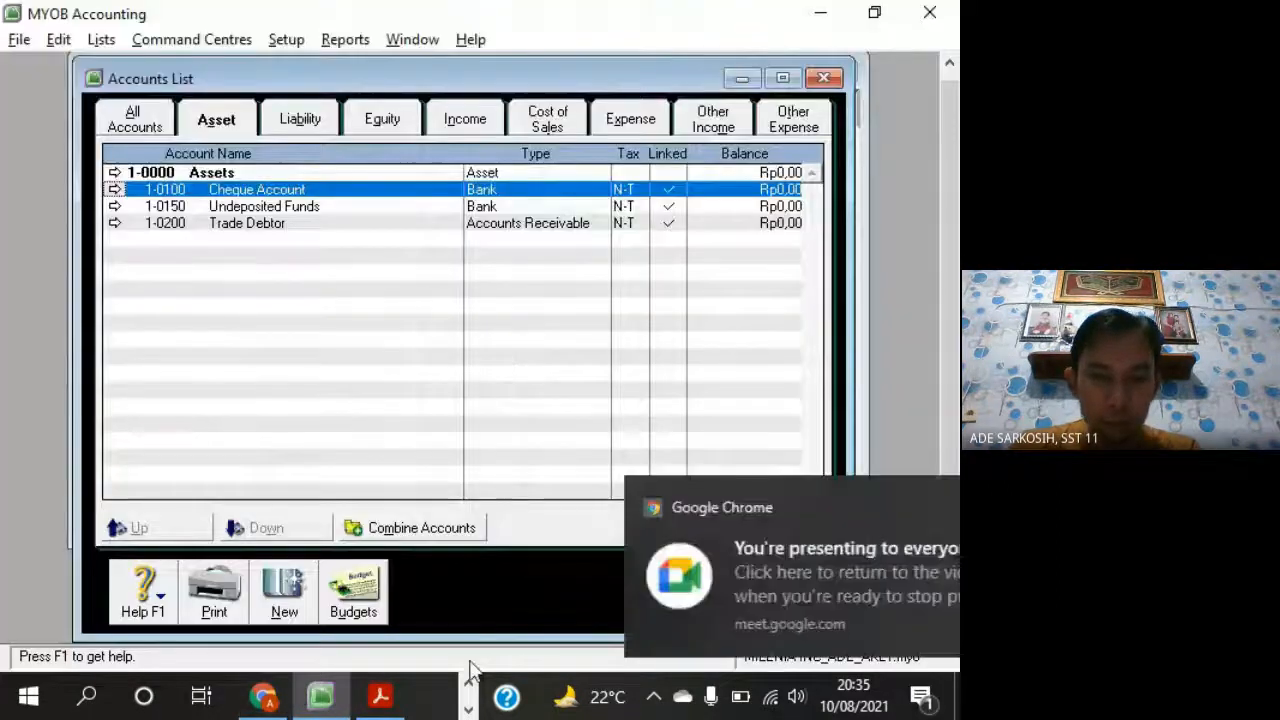
Examine the Bank Mandiri row of the DAFTAR AKUN table in the Adobe Acrobat question sheet against the Cheque Account in MYOB Accounting
{"action": "left_click", "coordinate": [380, 697]}
{"action": "left_click", "coordinate": [905, 508]}
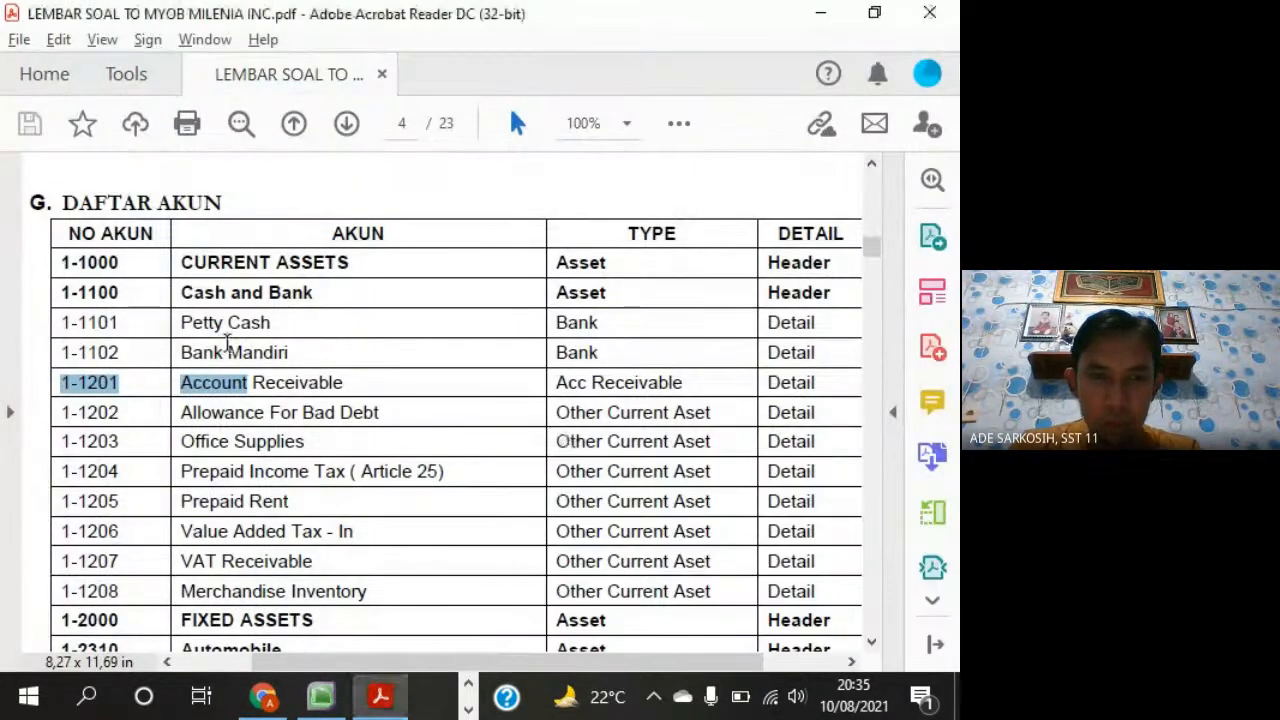
{"action": "left_click", "coordinate": [318, 352]}
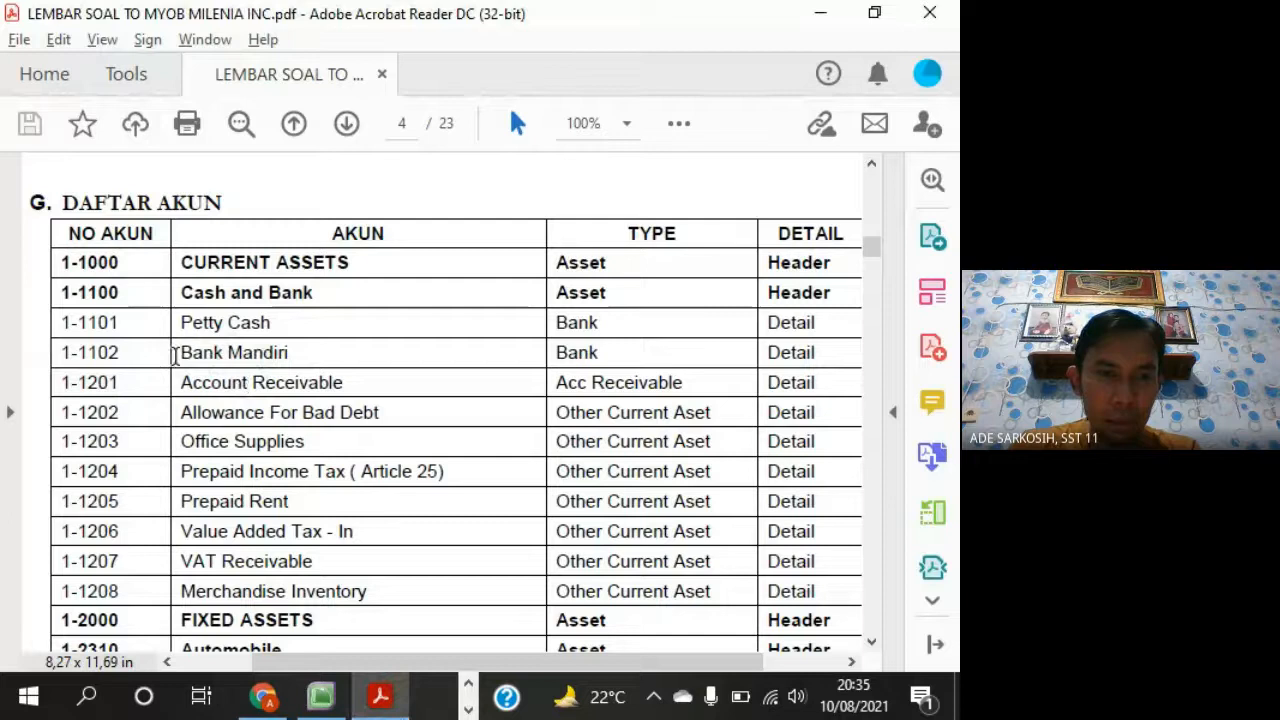
{"action": "left_click_drag", "start_coordinate": [180, 355], "coordinate": [292, 352]}
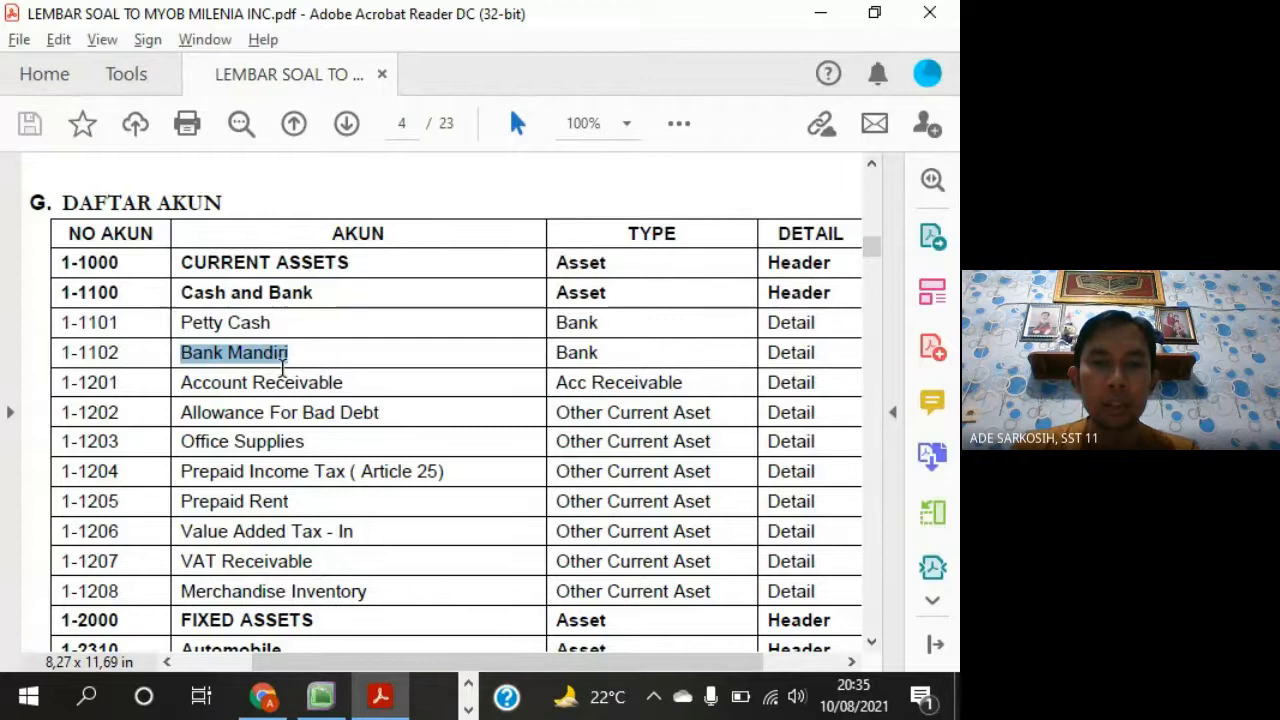
{"action": "key", "text": "alt+Tab"}
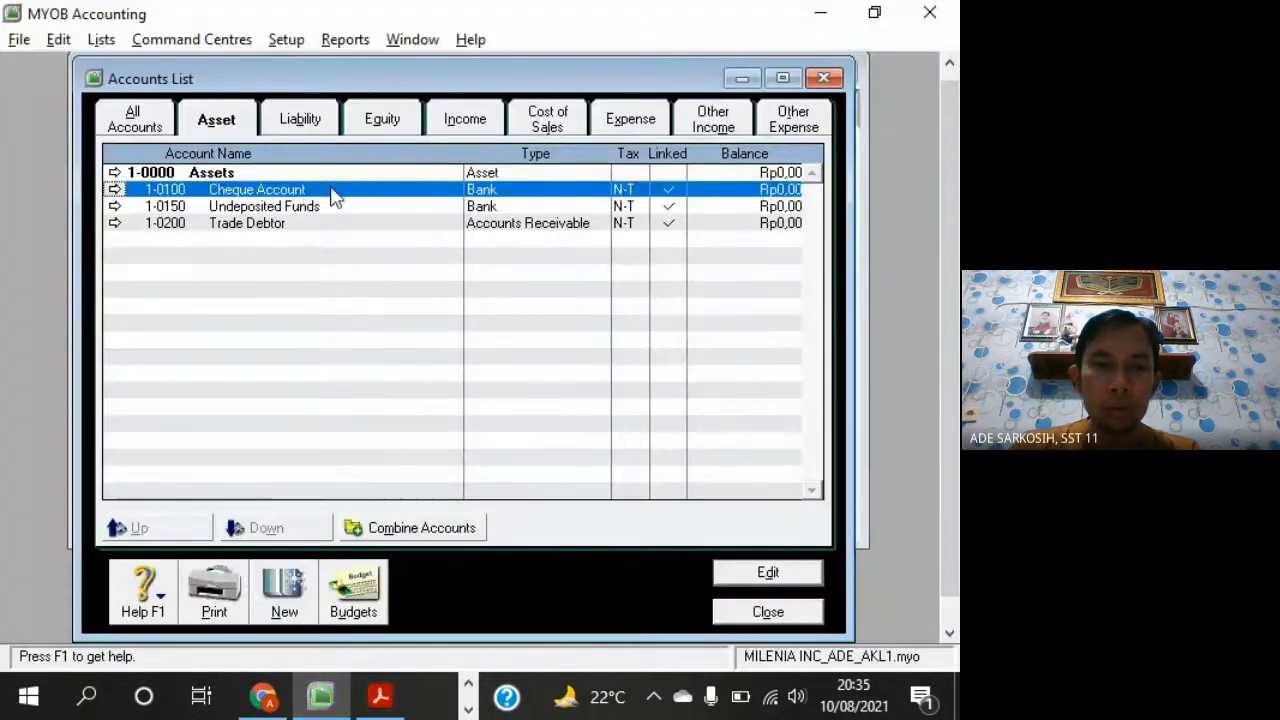
{"action": "key", "text": "alt+Tab"}
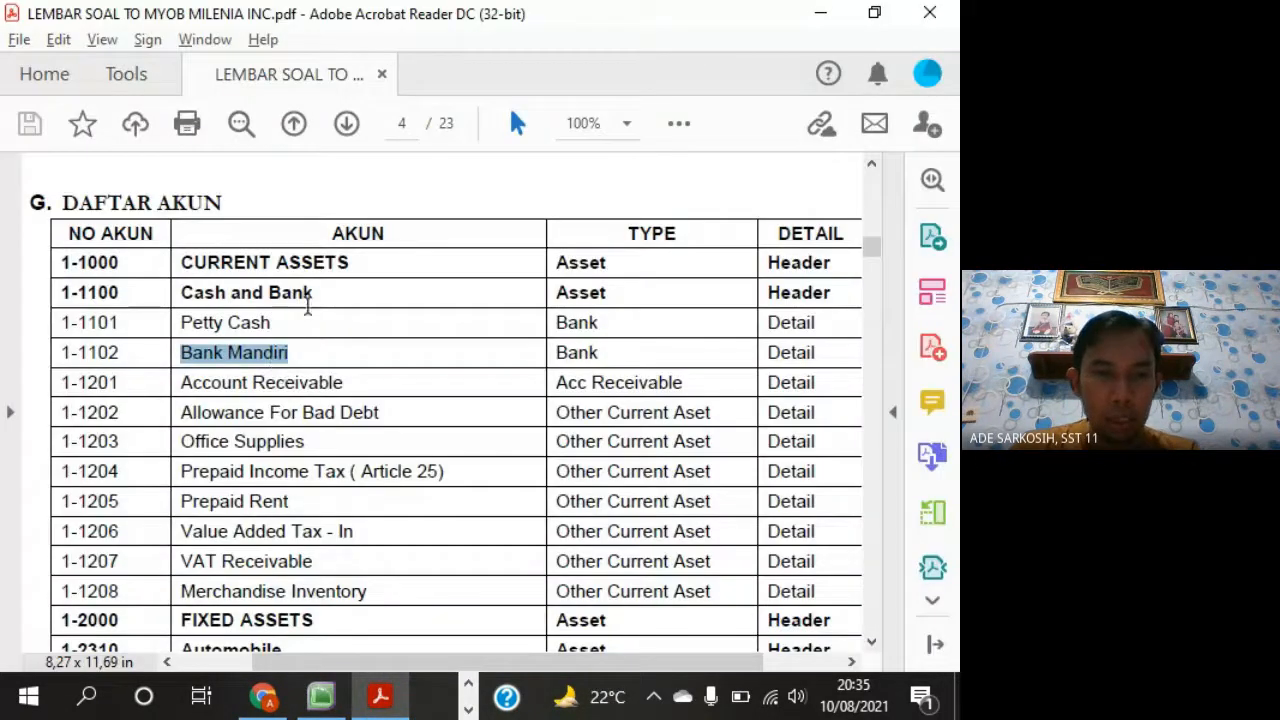
{"action": "left_click", "coordinate": [292, 352]}
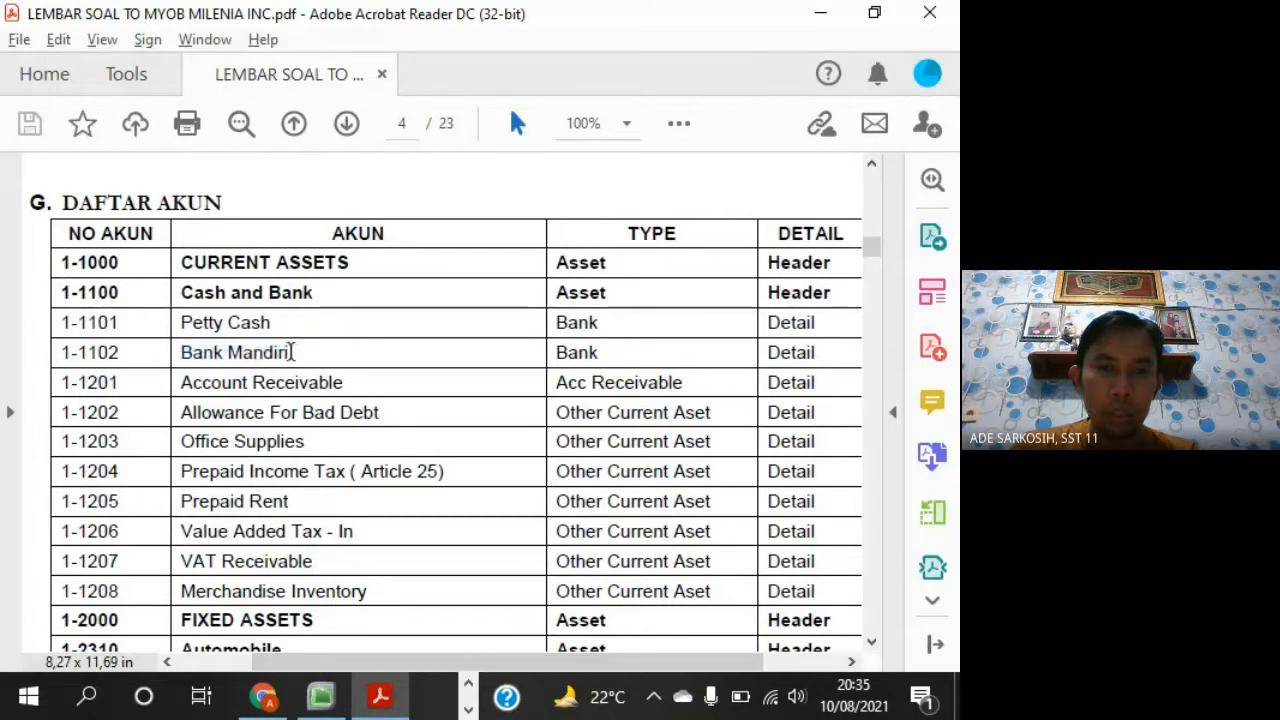
{"action": "left_click_drag", "start_coordinate": [292, 352], "coordinate": [182, 352]}
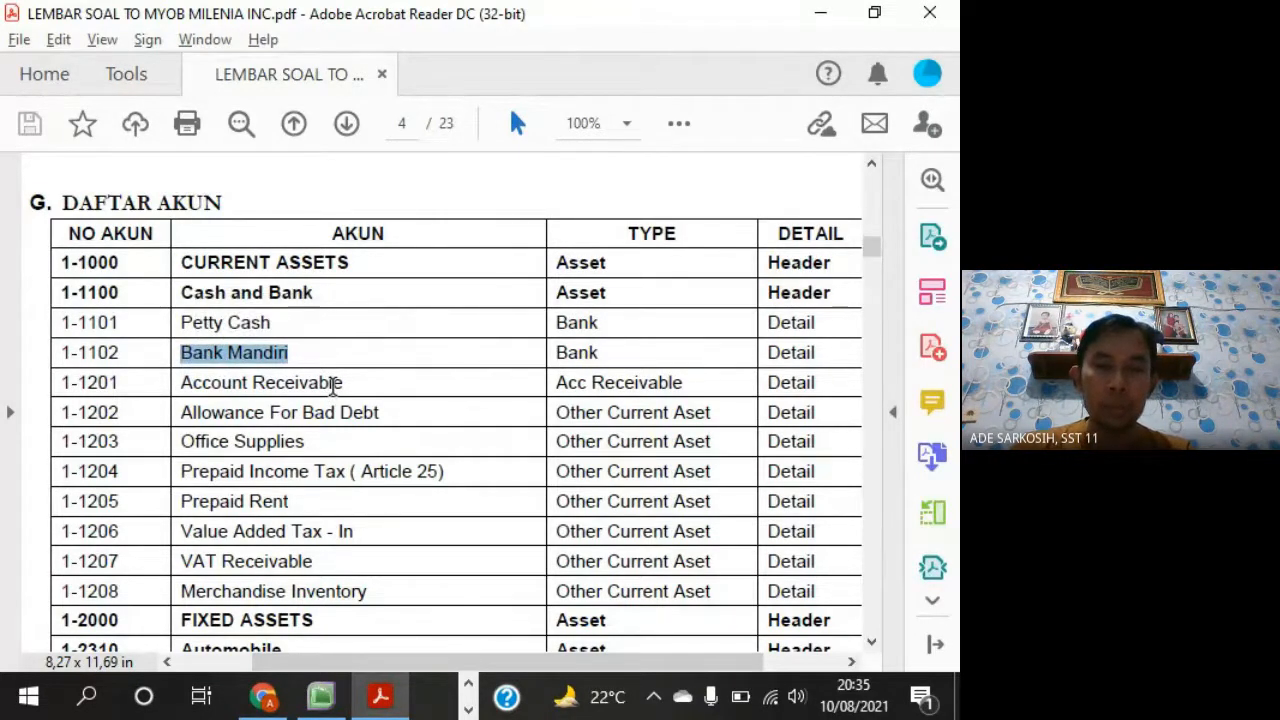
{"action": "key", "text": "alt+Tab"}
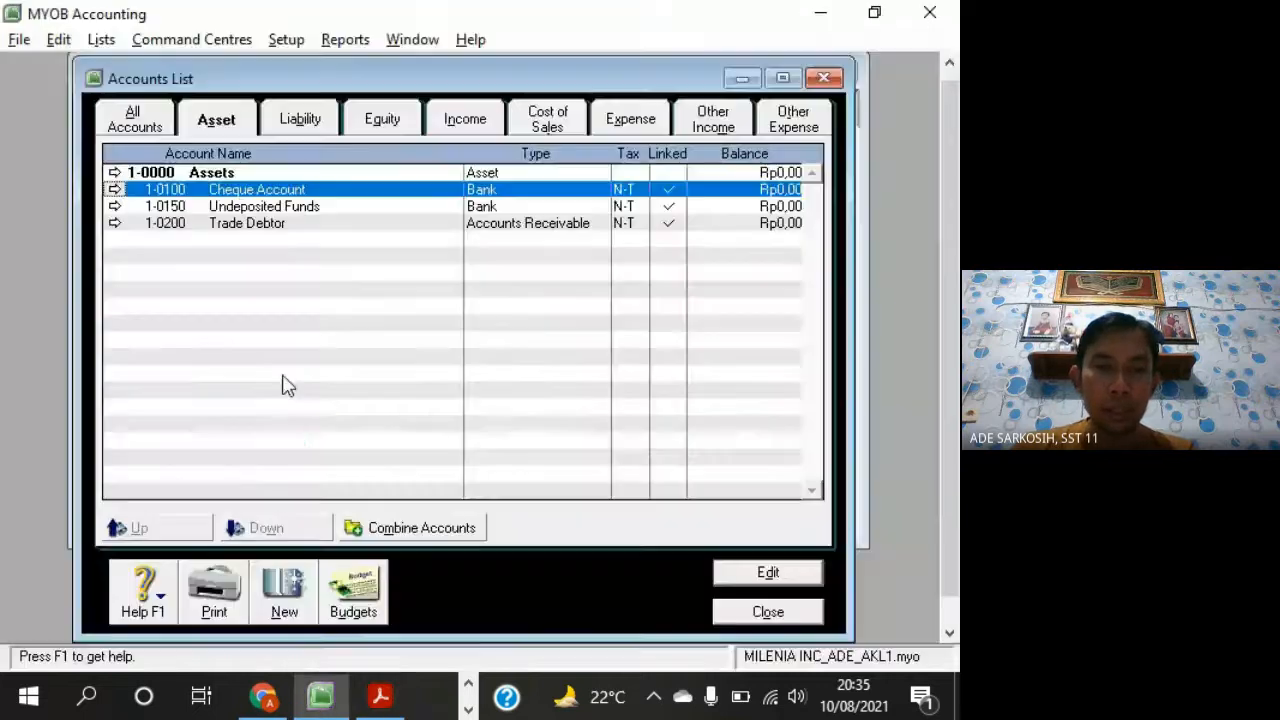
Change the Cheque Account's number to 1-1102 and its name to Bank Mandiri per the question sheet, and save it
{"action": "double_click", "coordinate": [362, 191]}
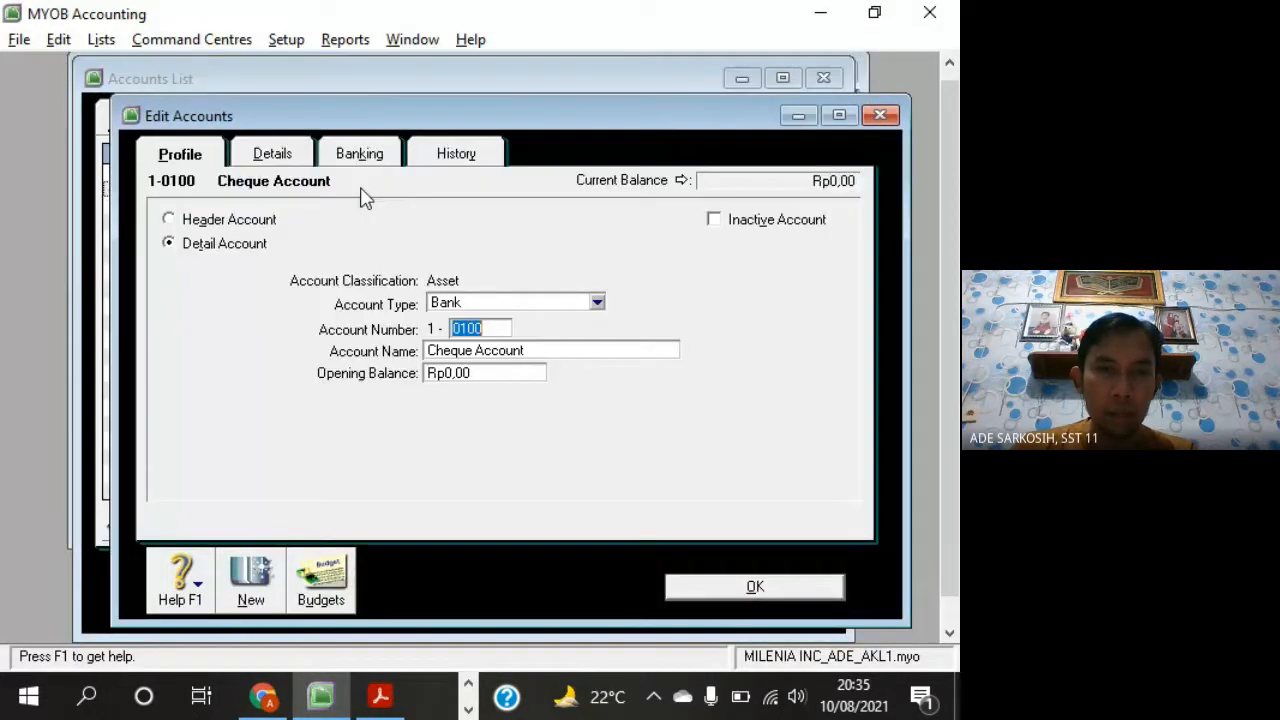
{"action": "left_click", "coordinate": [878, 116]}
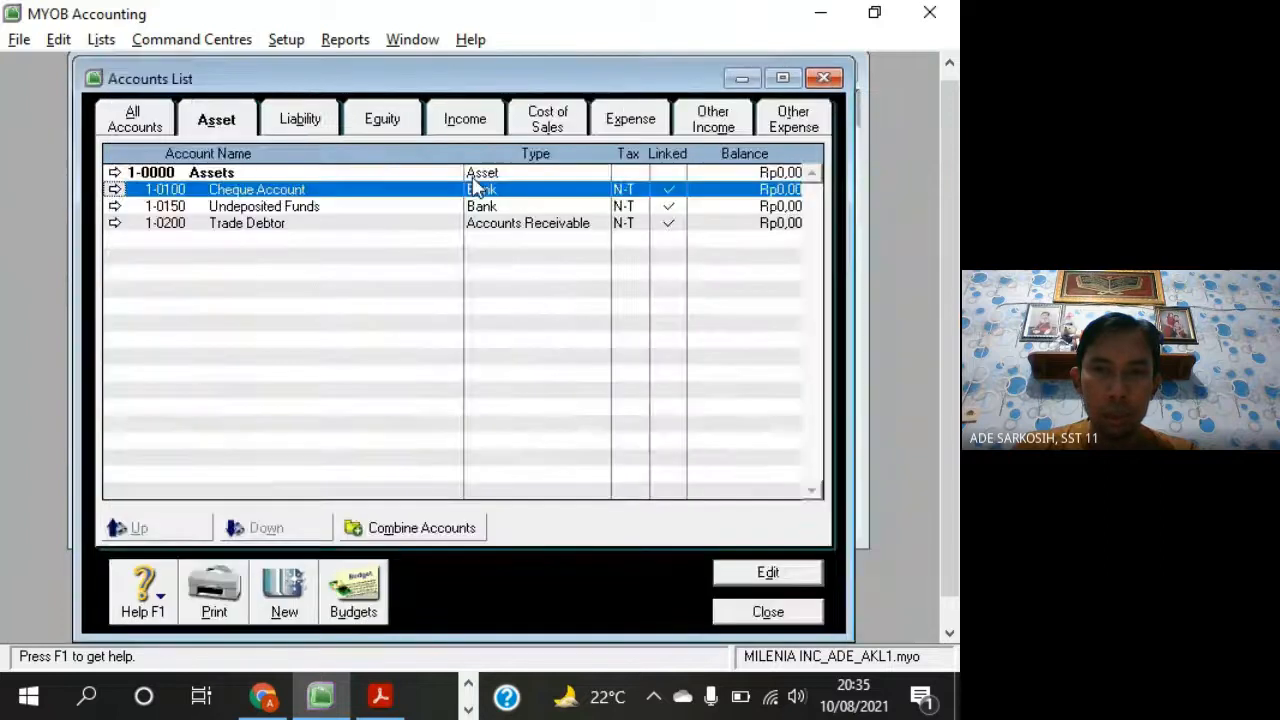
{"action": "left_click", "coordinate": [115, 190]}
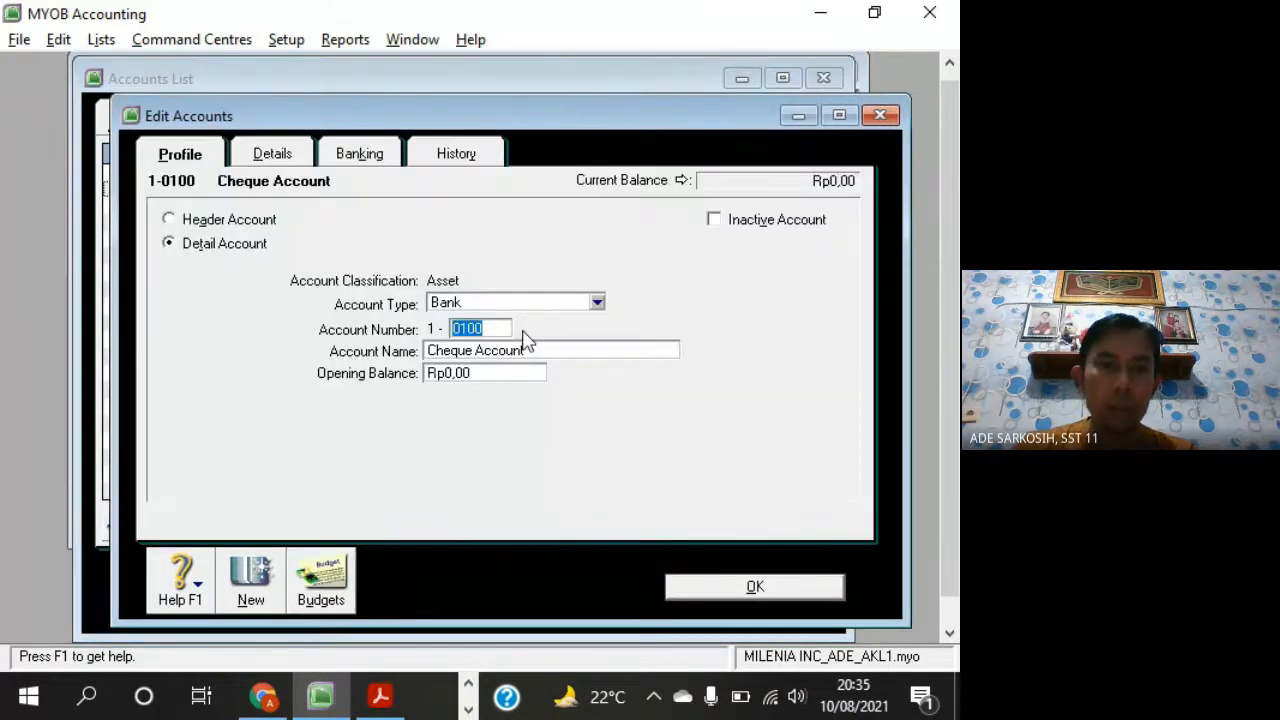
{"action": "key", "text": "alt+Tab"}
{"action": "key", "text": "alt+Tab"}
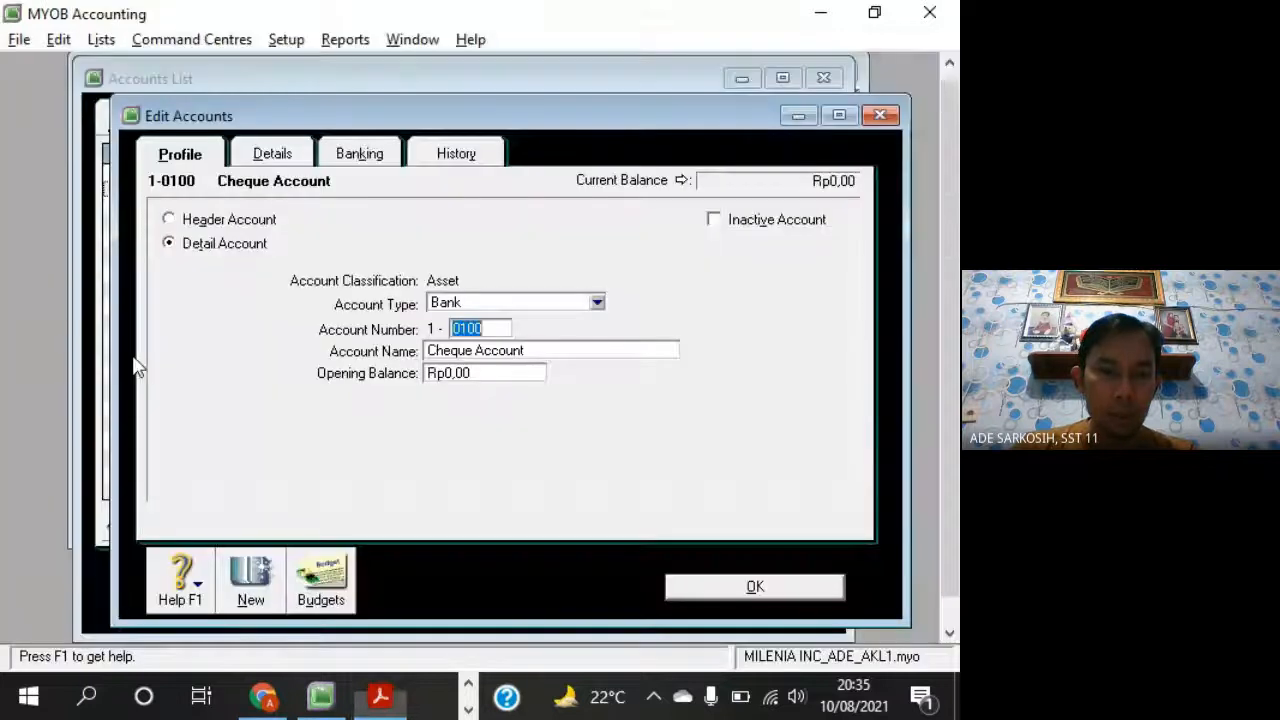
{"action": "type", "text": "1102"}
{"action": "key", "text": "Tab"}
{"action": "key", "text": "alt+Tab"}
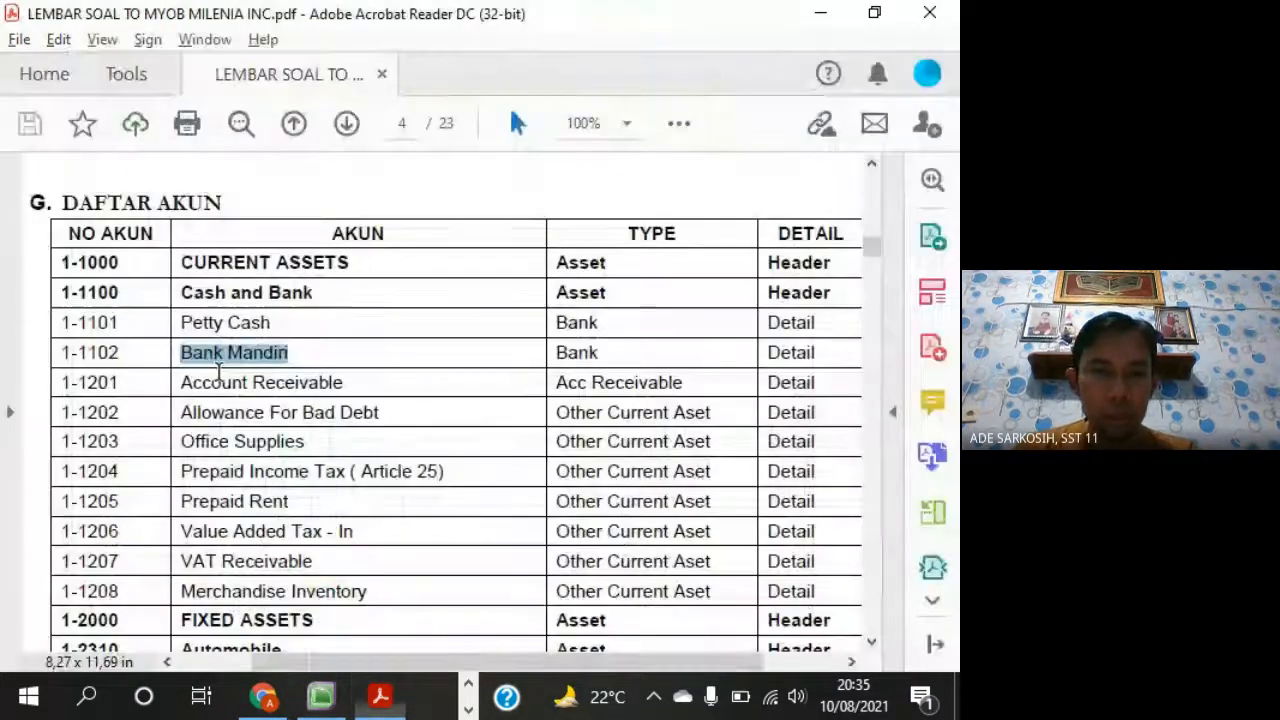
{"action": "key", "text": "alt+Tab"}
{"action": "type", "text": "B"}
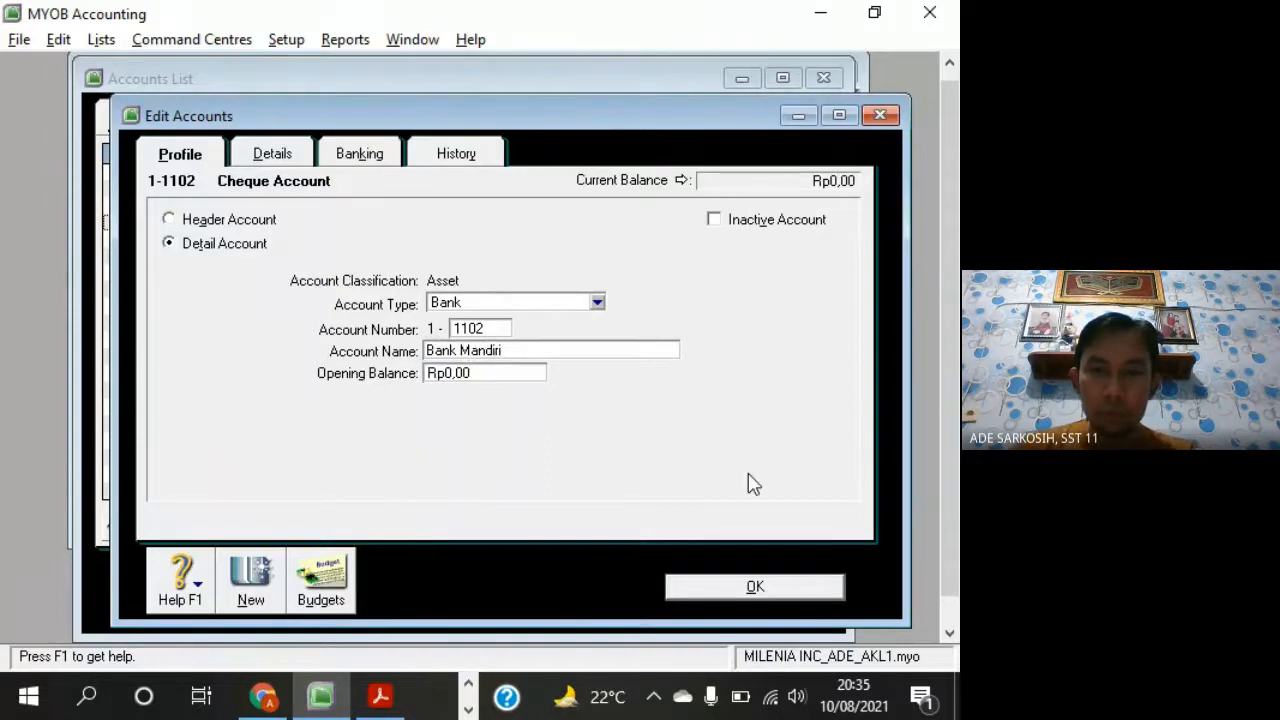
{"action": "left_click", "coordinate": [797, 588]}
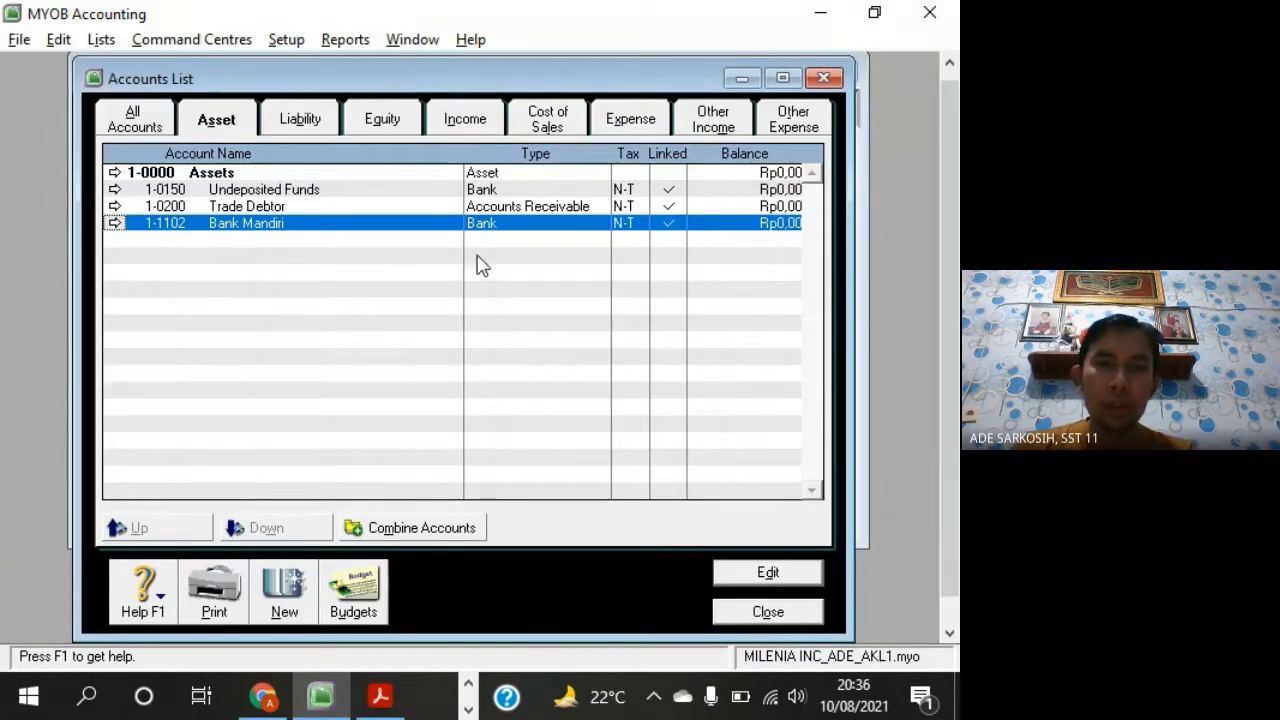
{"action": "left_click", "coordinate": [345, 193]}
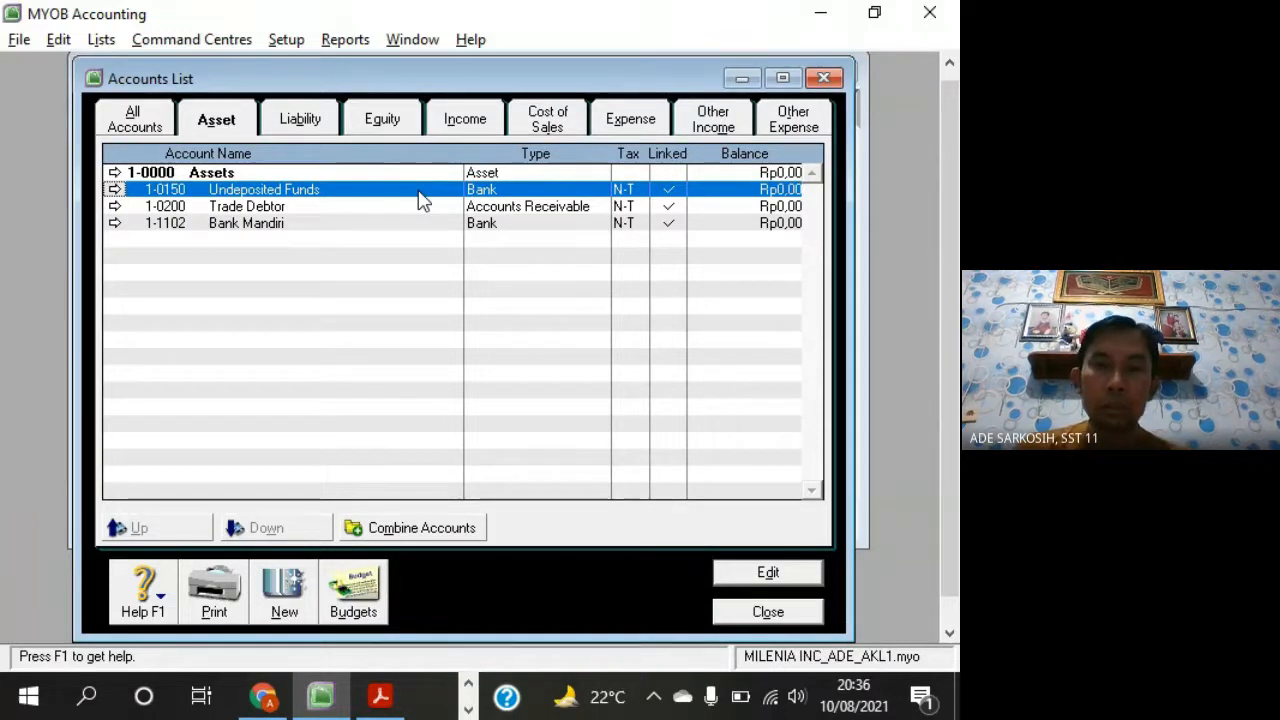
{"action": "left_click", "coordinate": [314, 226]}
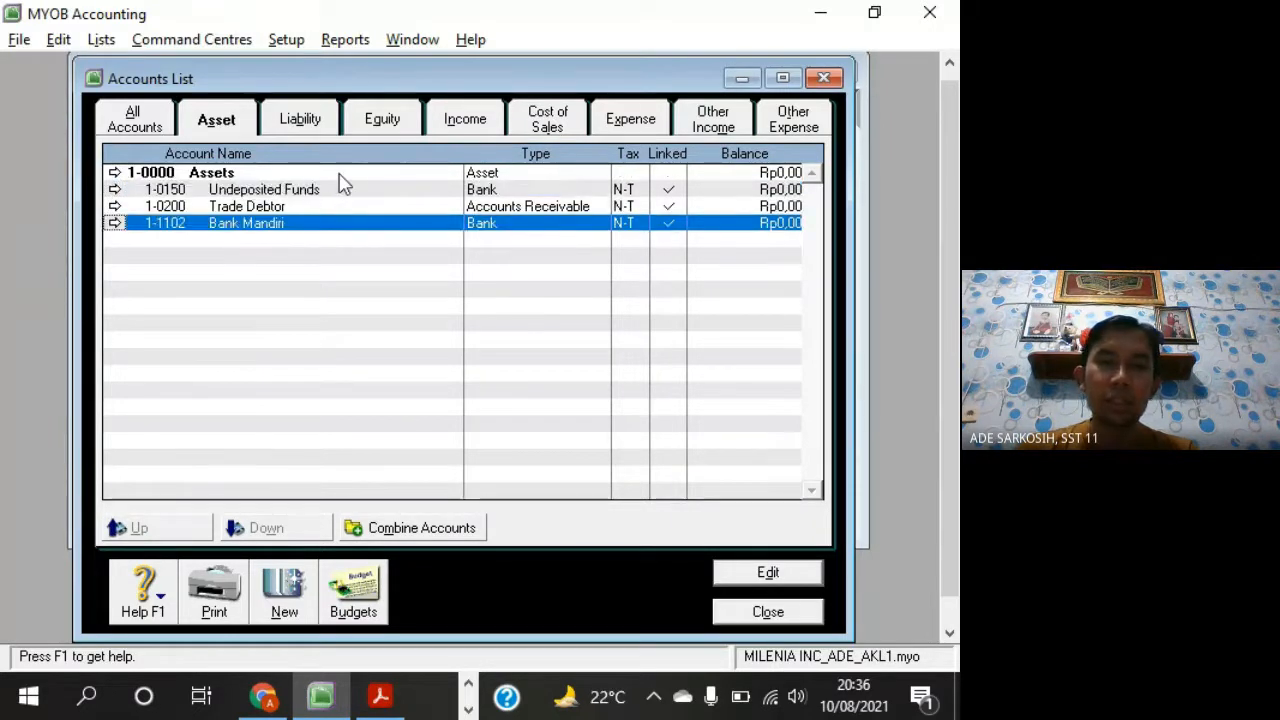
{"action": "left_click", "coordinate": [352, 192]}
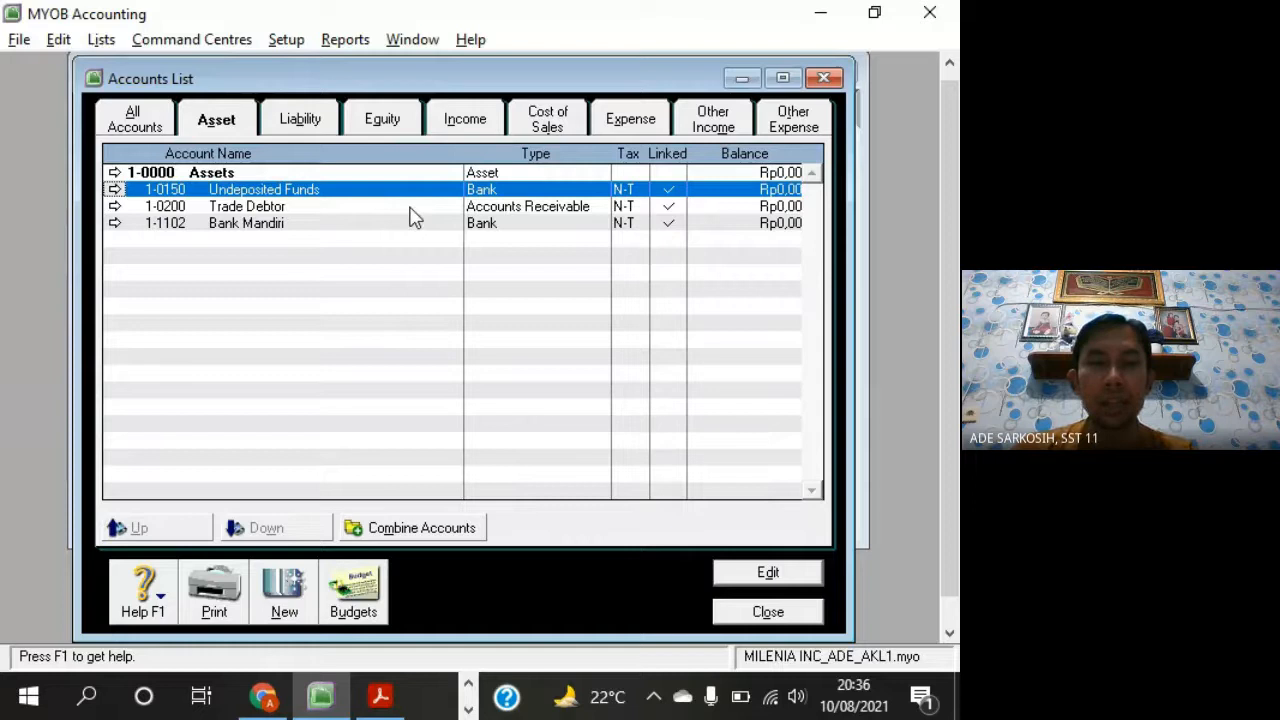
{"action": "left_click", "coordinate": [672, 224]}
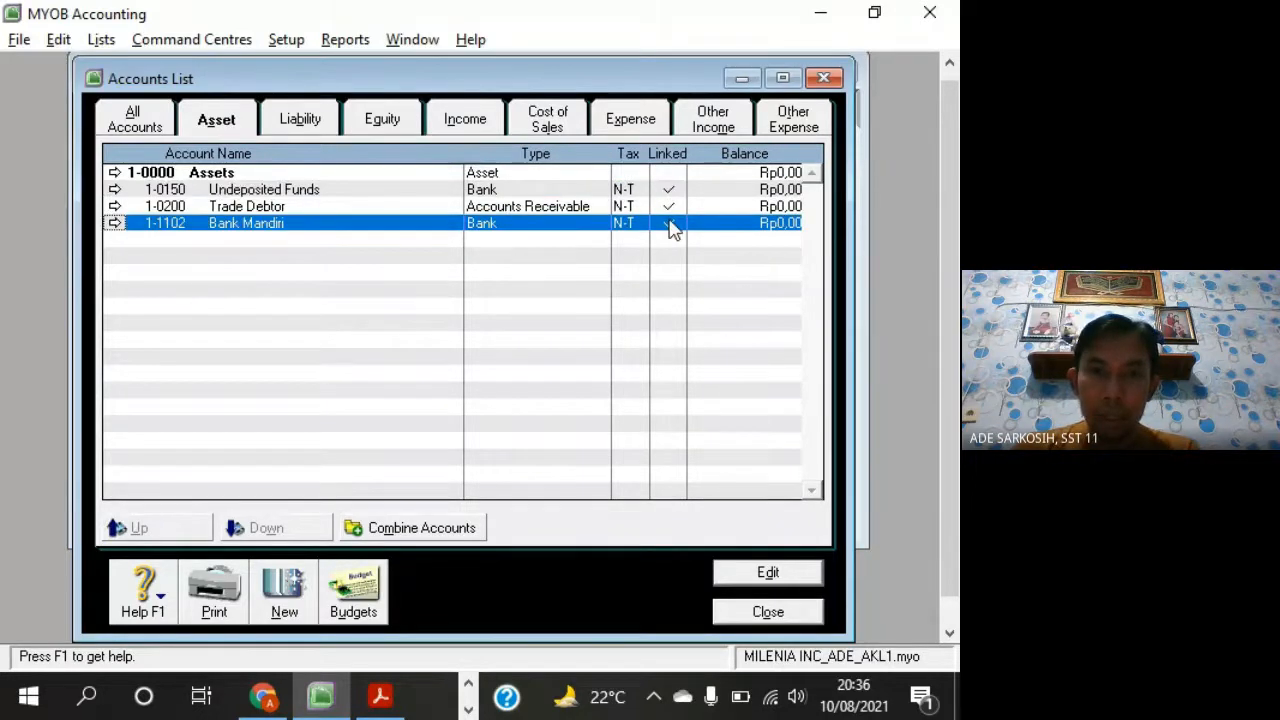
From the Undeposited Funds account's details, change the linked bank account for undeposited funds to 1-1102 Bank Mandiri and save
{"action": "left_click", "coordinate": [338, 192]}
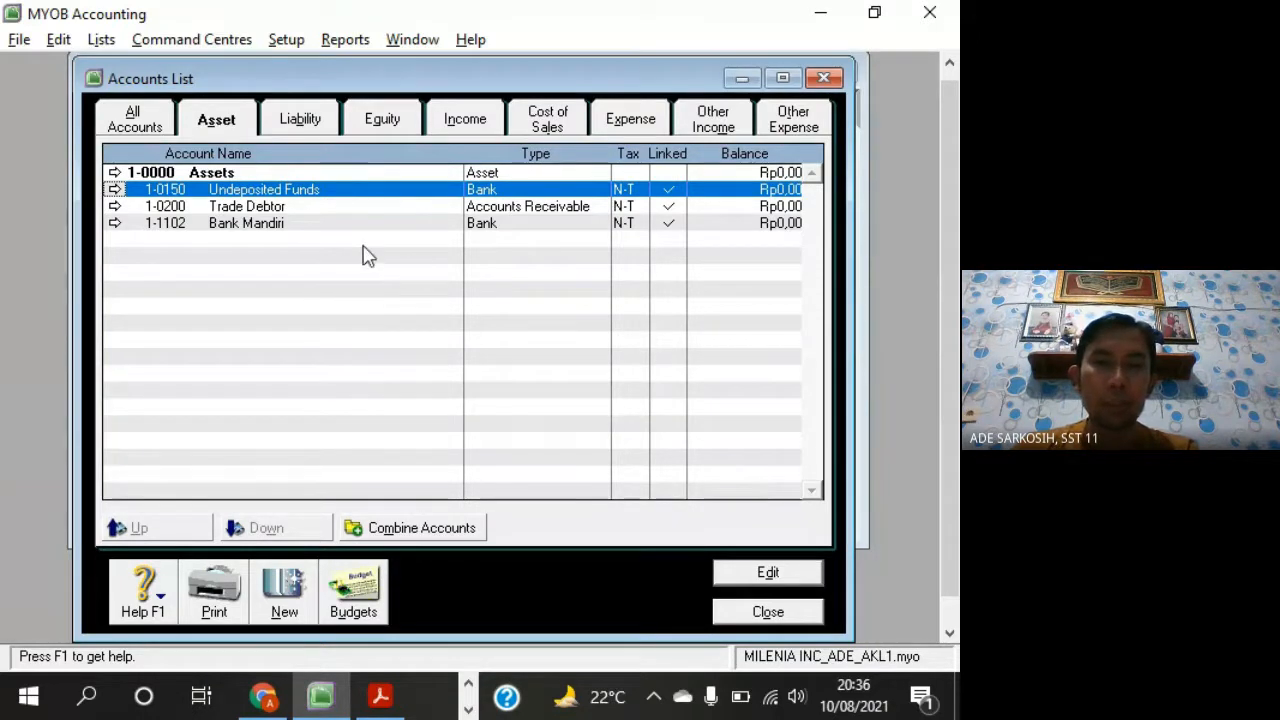
{"action": "left_click", "coordinate": [115, 190]}
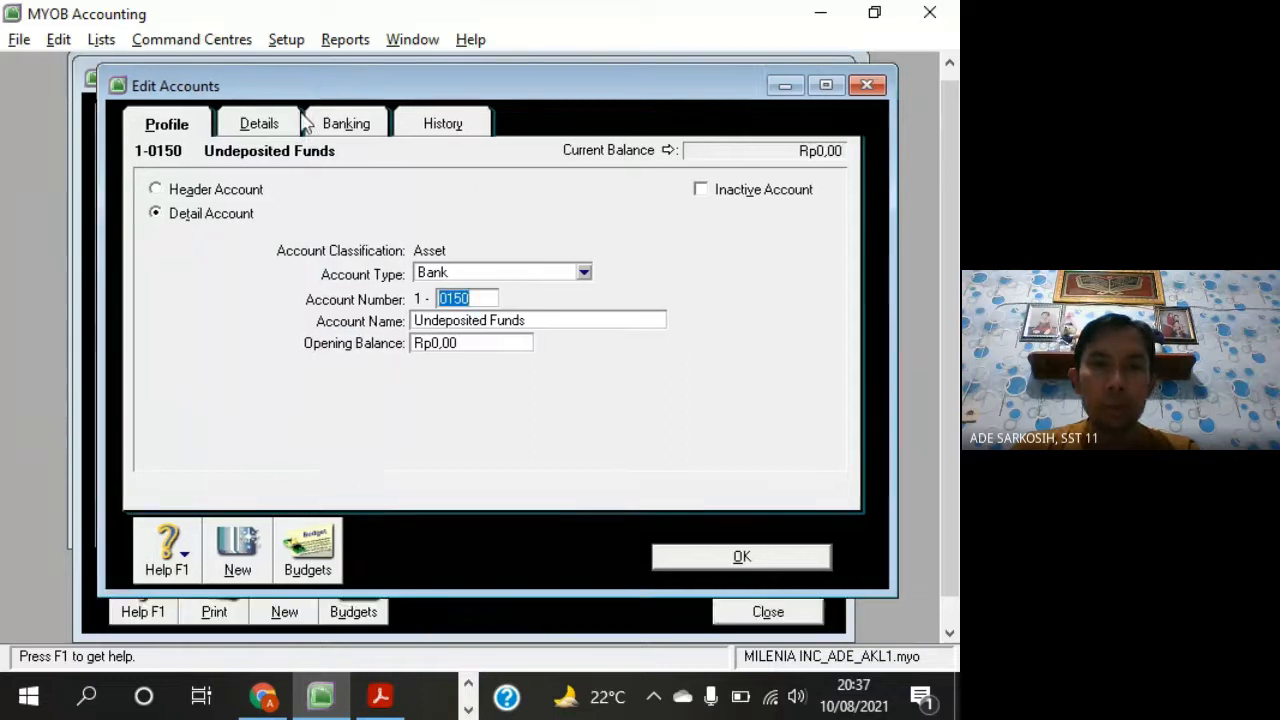
{"action": "left_click", "coordinate": [260, 130]}
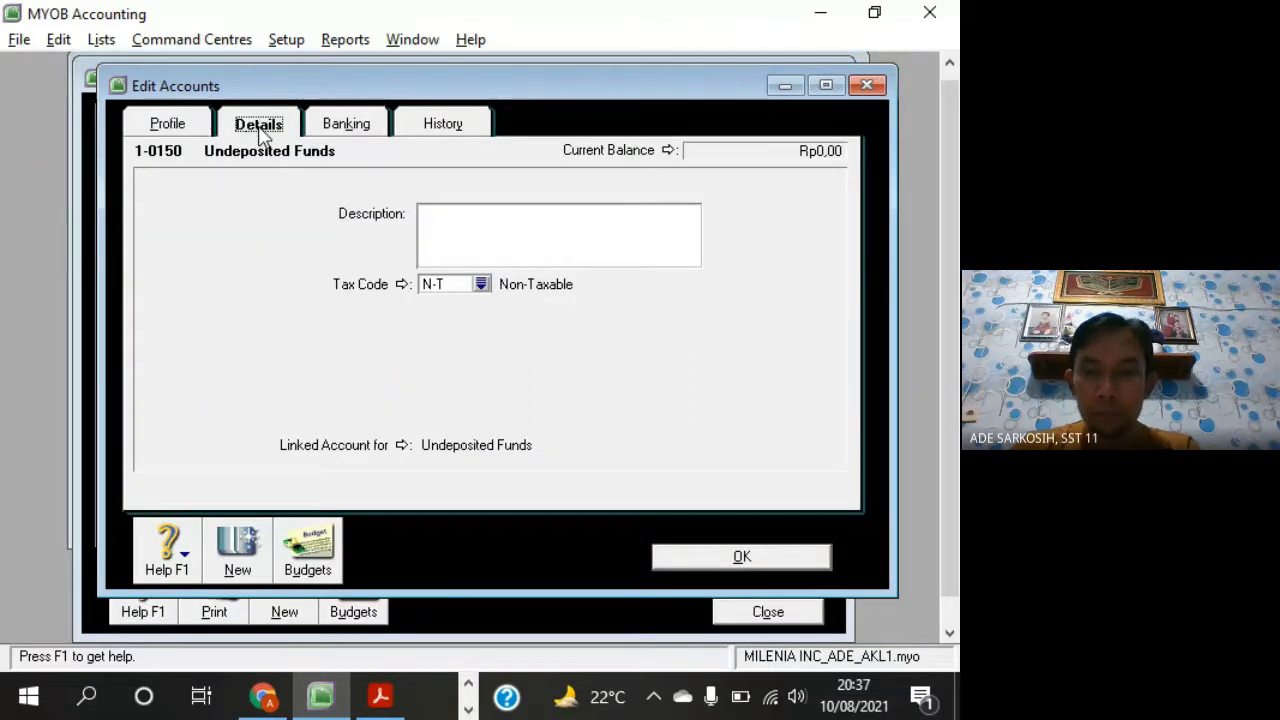
{"action": "left_click", "coordinate": [404, 446]}
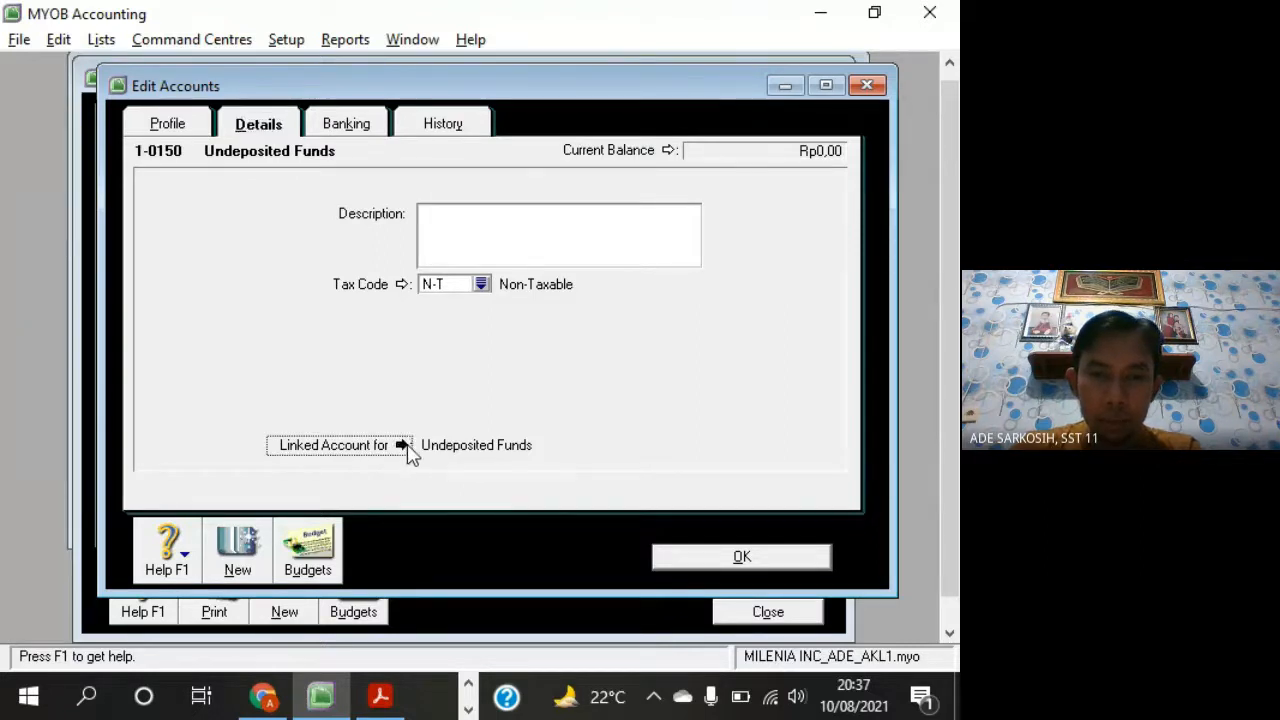
{"action": "left_click", "coordinate": [530, 247]}
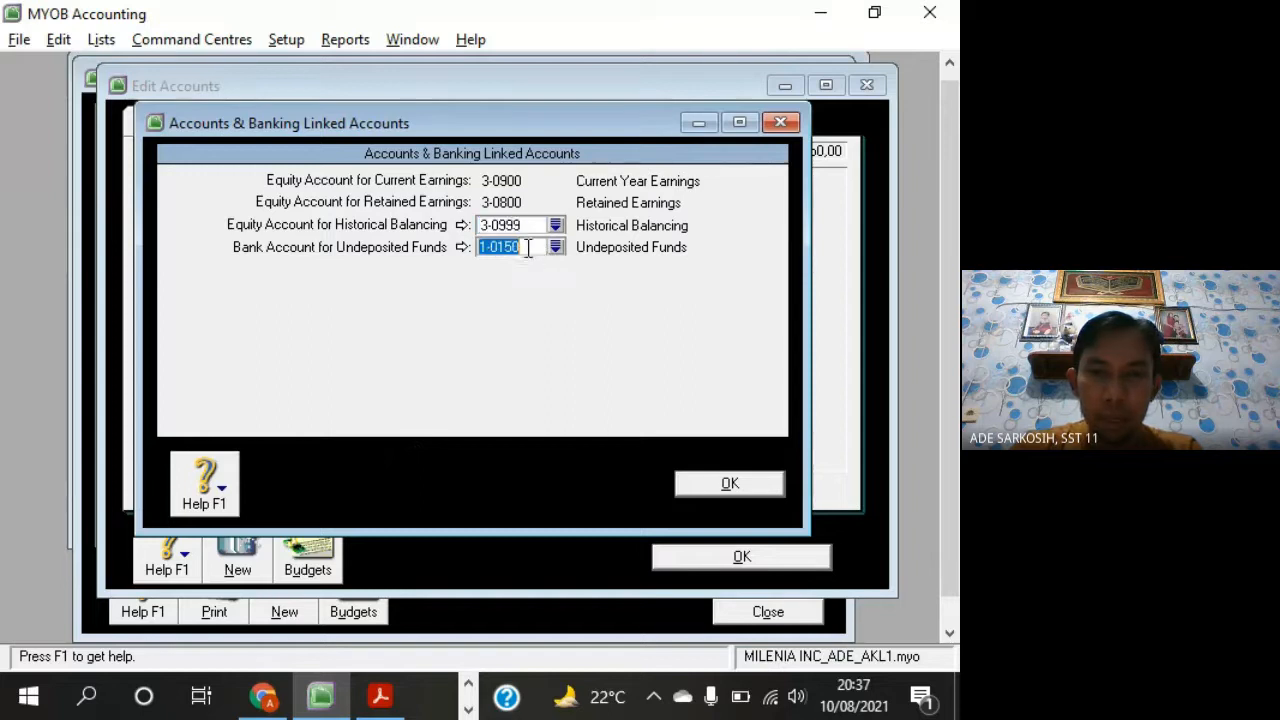
{"action": "left_click", "coordinate": [533, 227]}
{"action": "left_click", "coordinate": [534, 247]}
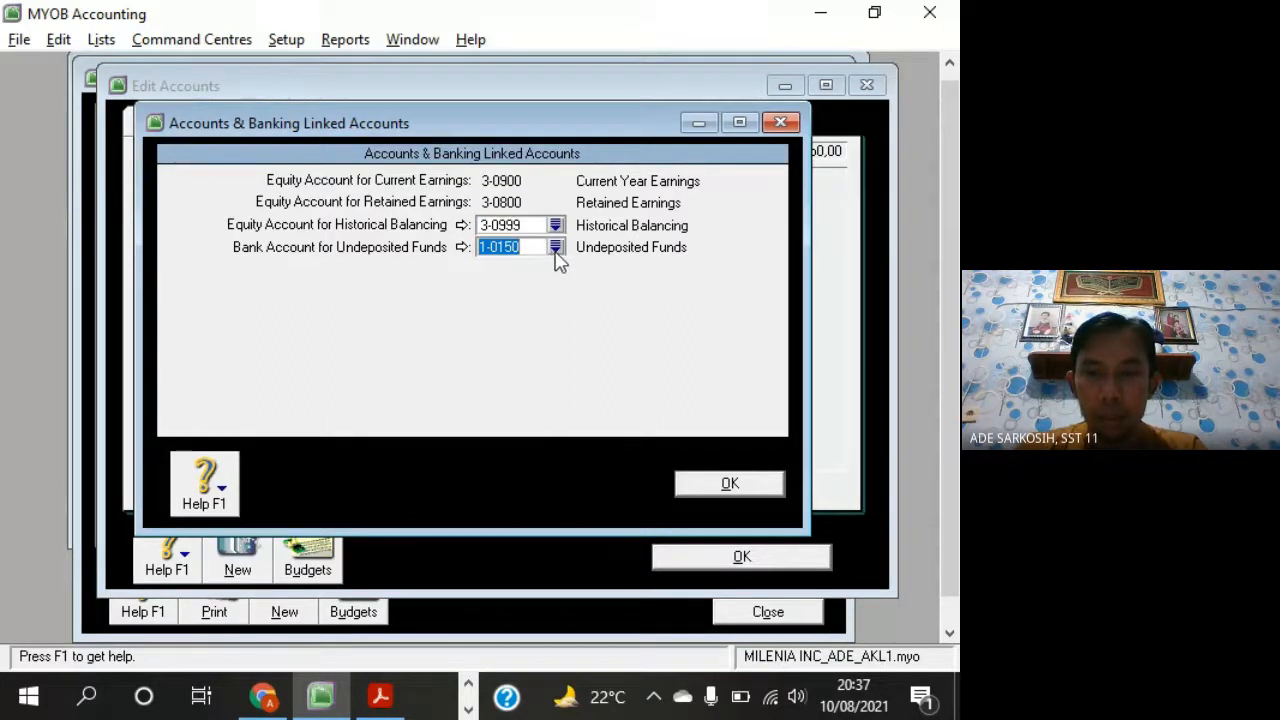
{"action": "left_click", "coordinate": [555, 248]}
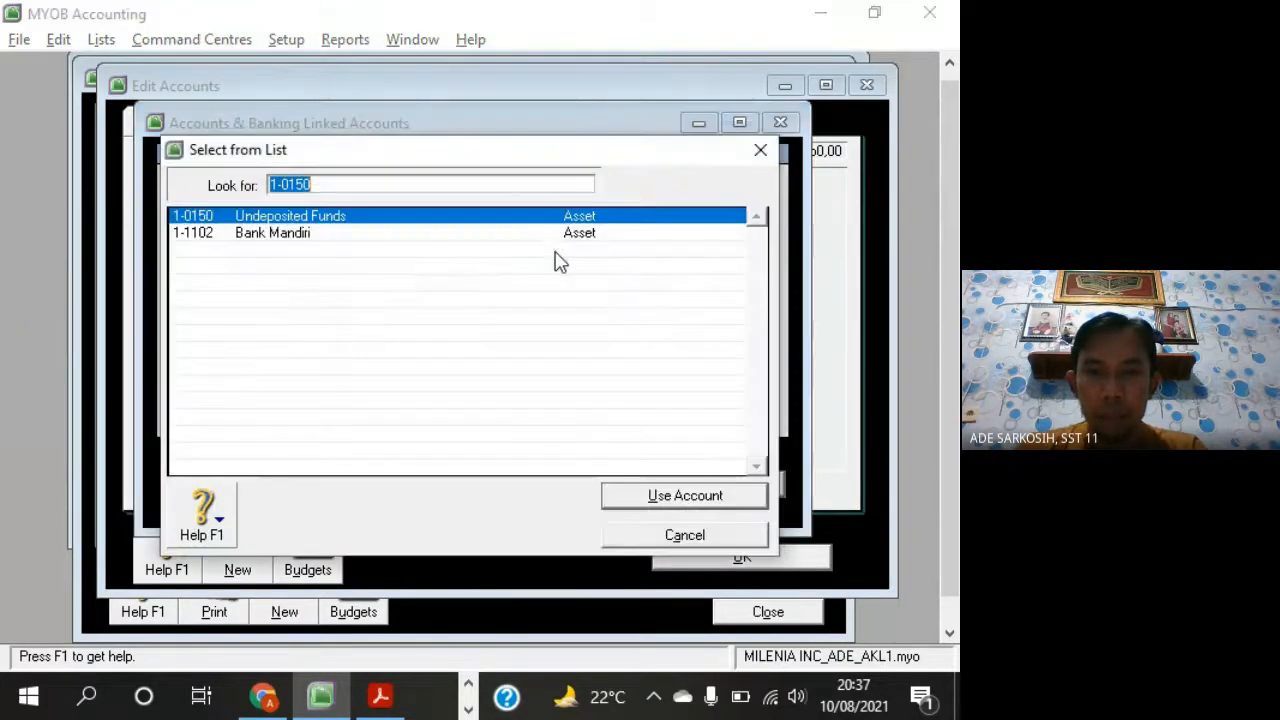
{"action": "left_click", "coordinate": [290, 233]}
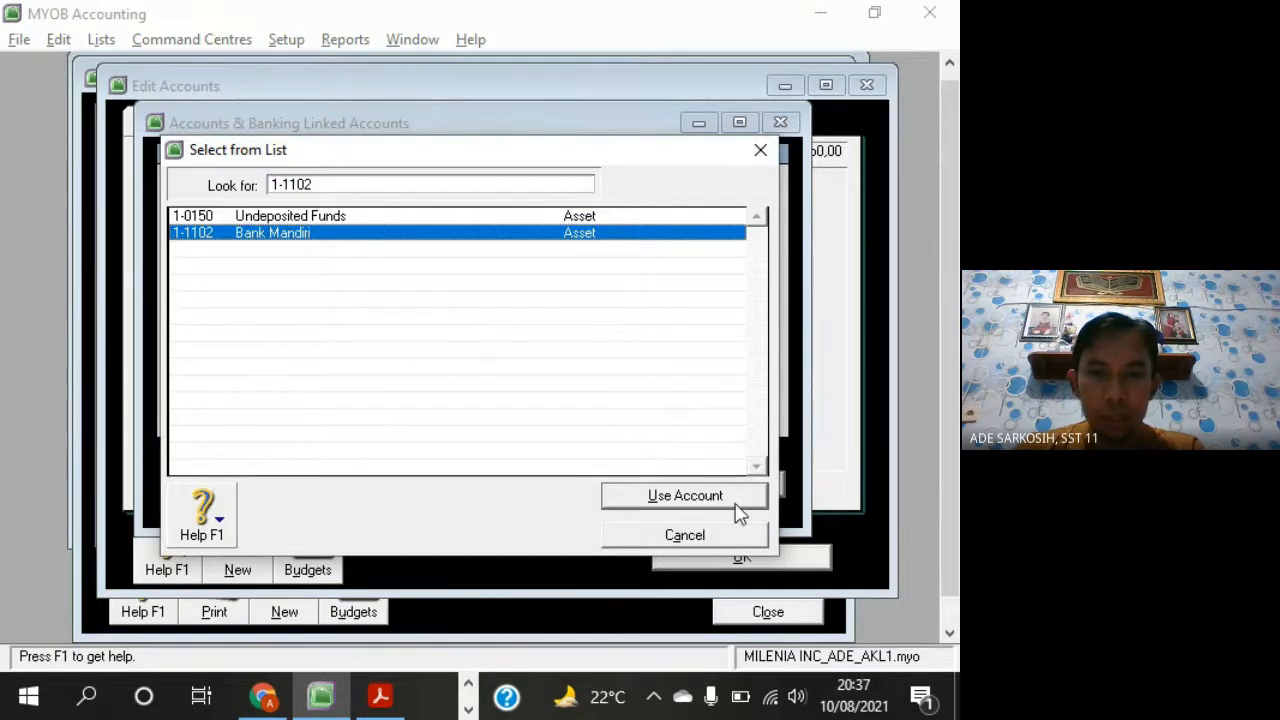
{"action": "left_click", "coordinate": [684, 496]}
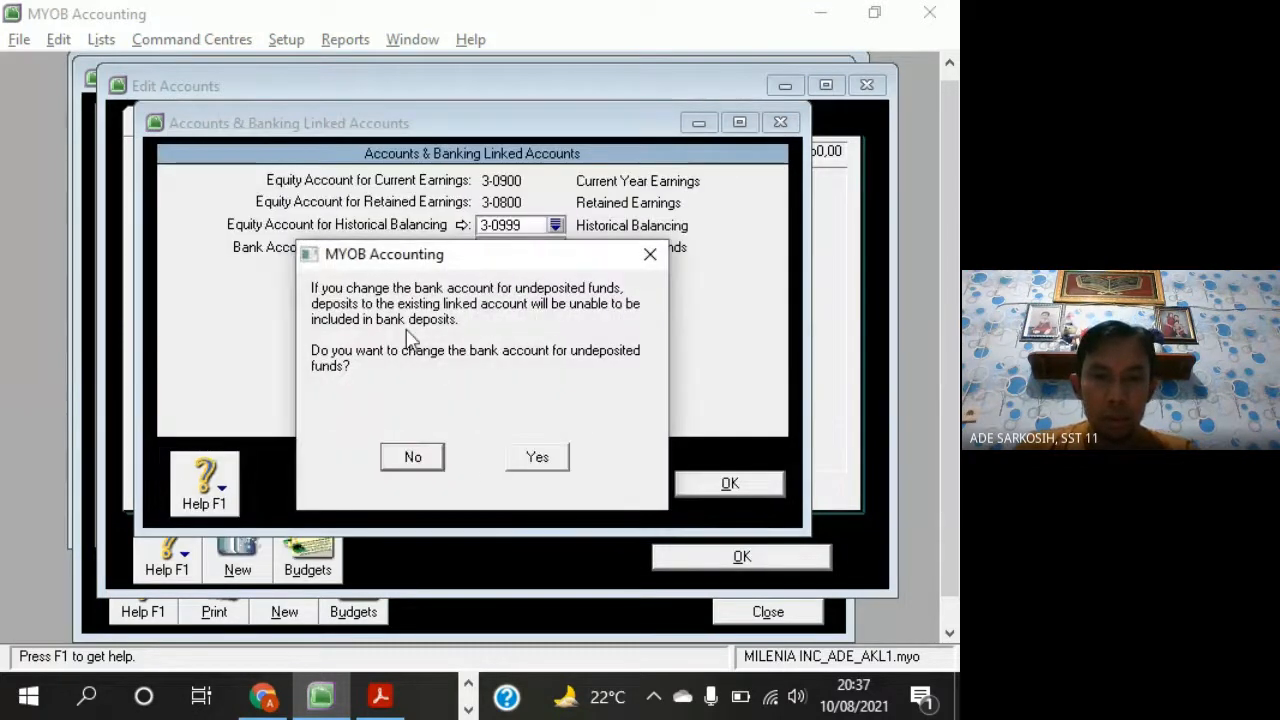
{"action": "left_click", "coordinate": [537, 457]}
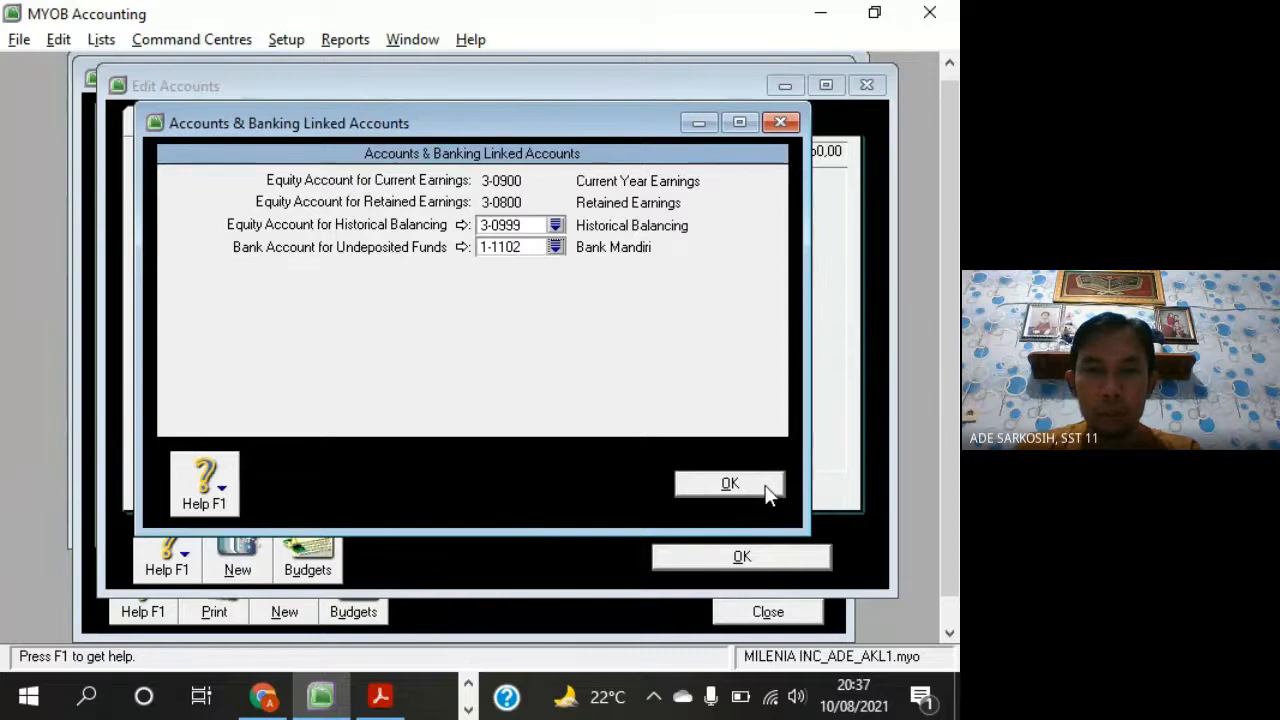
{"action": "left_click", "coordinate": [729, 484]}
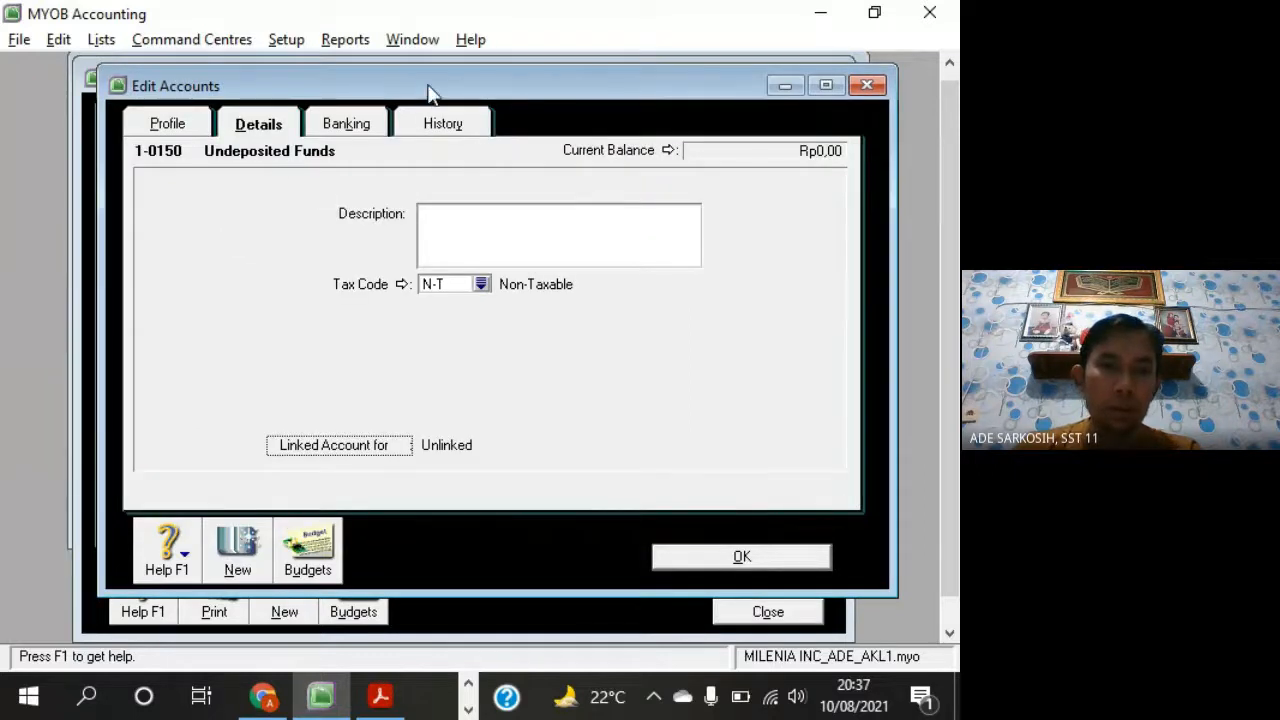
Delete the unlinked account 1-0150 Undeposited Funds
{"action": "left_click_drag", "start_coordinate": [405, 100], "coordinate": [376, 283]}
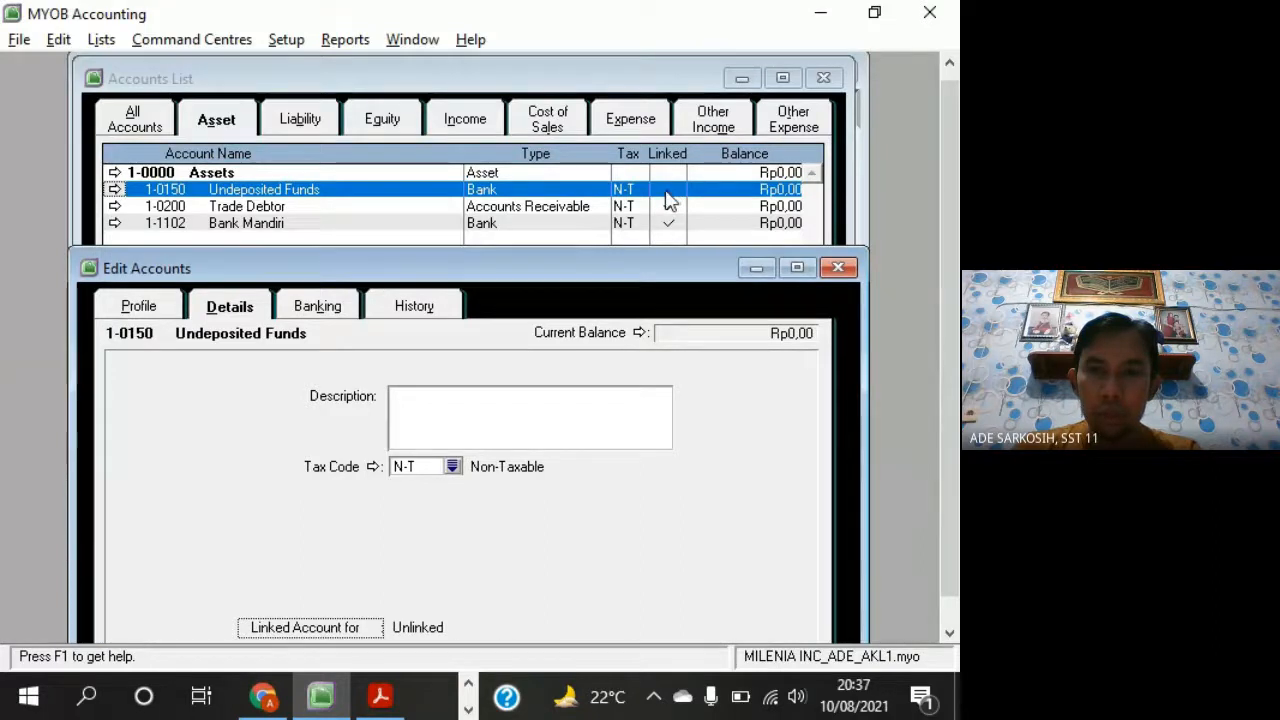
{"action": "left_click_drag", "start_coordinate": [594, 266], "coordinate": [630, 171]}
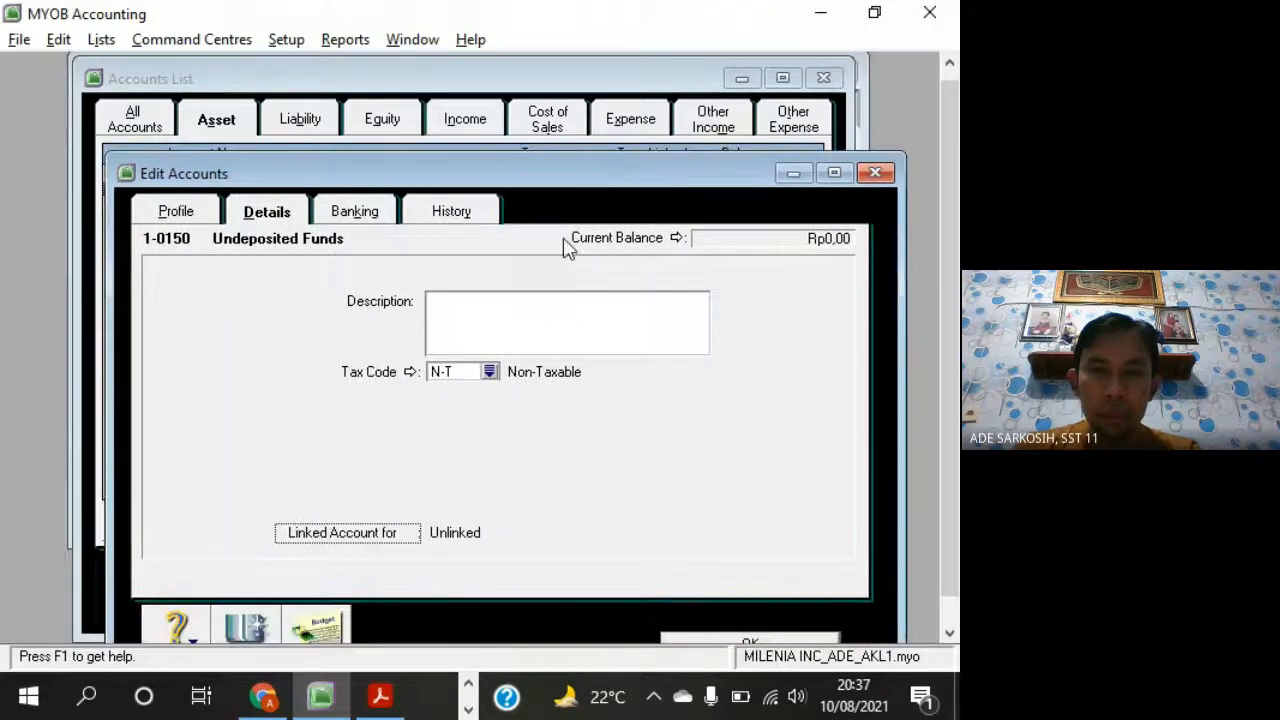
{"action": "right_click", "coordinate": [503, 253]}
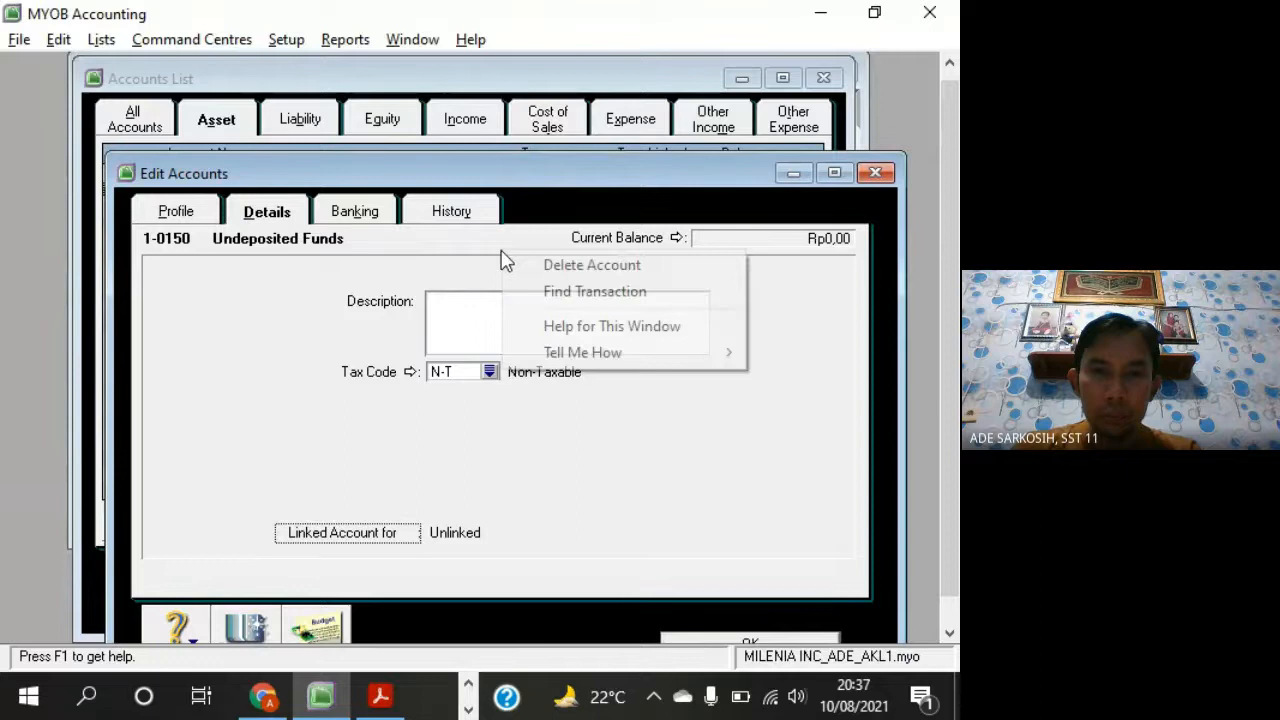
{"action": "right_click", "coordinate": [358, 330]}
{"action": "right_click", "coordinate": [266, 341]}
{"action": "right_click", "coordinate": [232, 406]}
{"action": "right_click", "coordinate": [592, 416]}
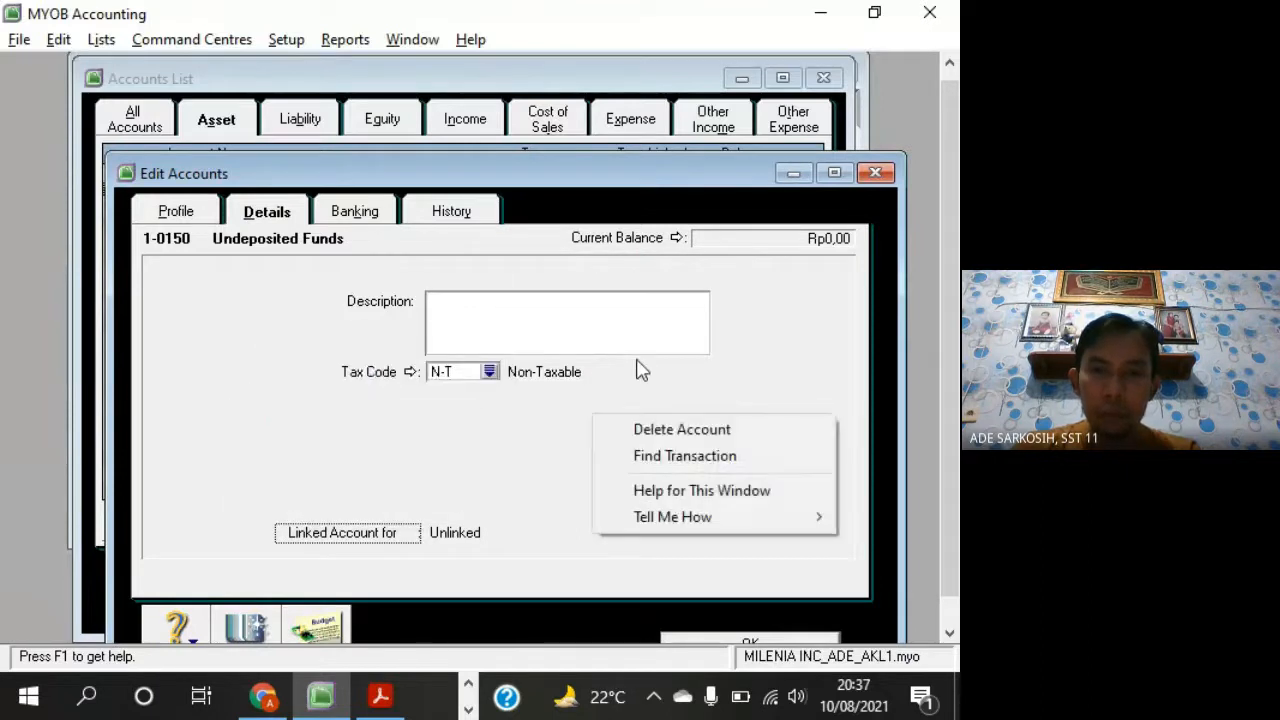
{"action": "right_click", "coordinate": [636, 360]}
{"action": "left_click", "coordinate": [805, 375]}
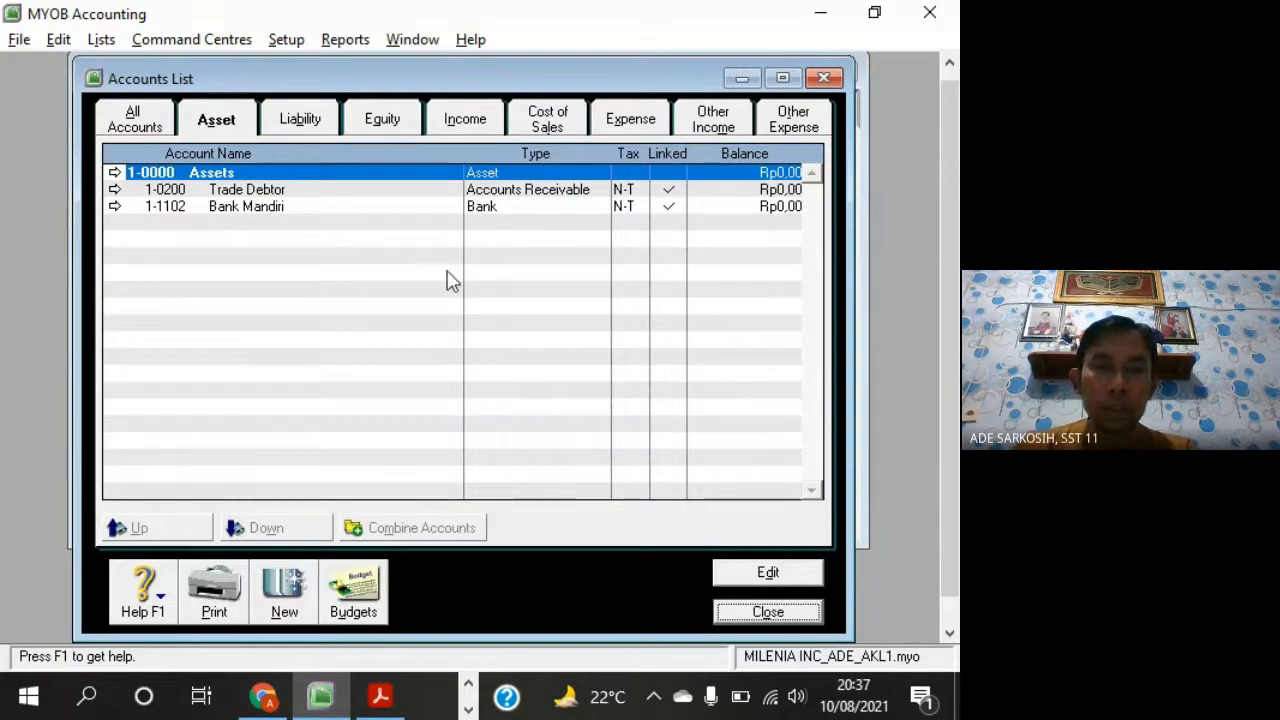
Change the Trade Debtor account's number to 1-1201 and its name to Accounts Receivable, based on the question sheet in Adobe Acrobat, and save it
{"action": "left_click", "coordinate": [308, 194]}
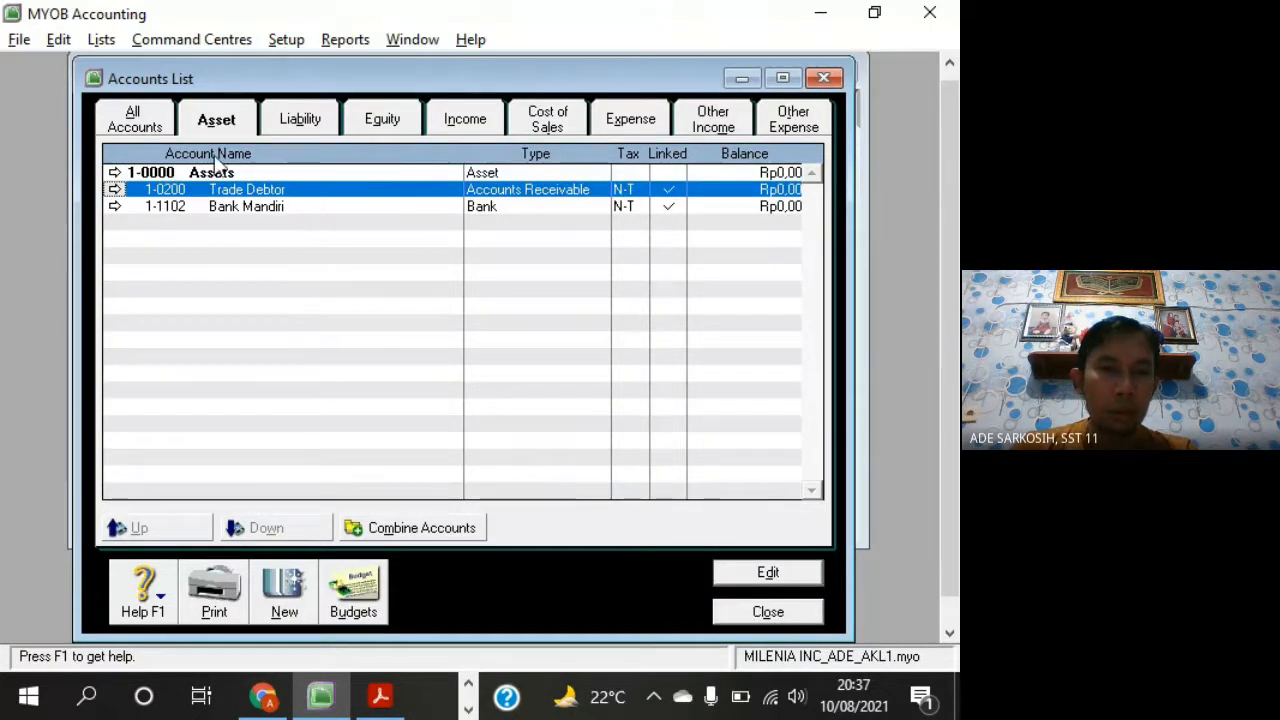
{"action": "left_click_drag", "start_coordinate": [323, 87], "coordinate": [322, 100]}
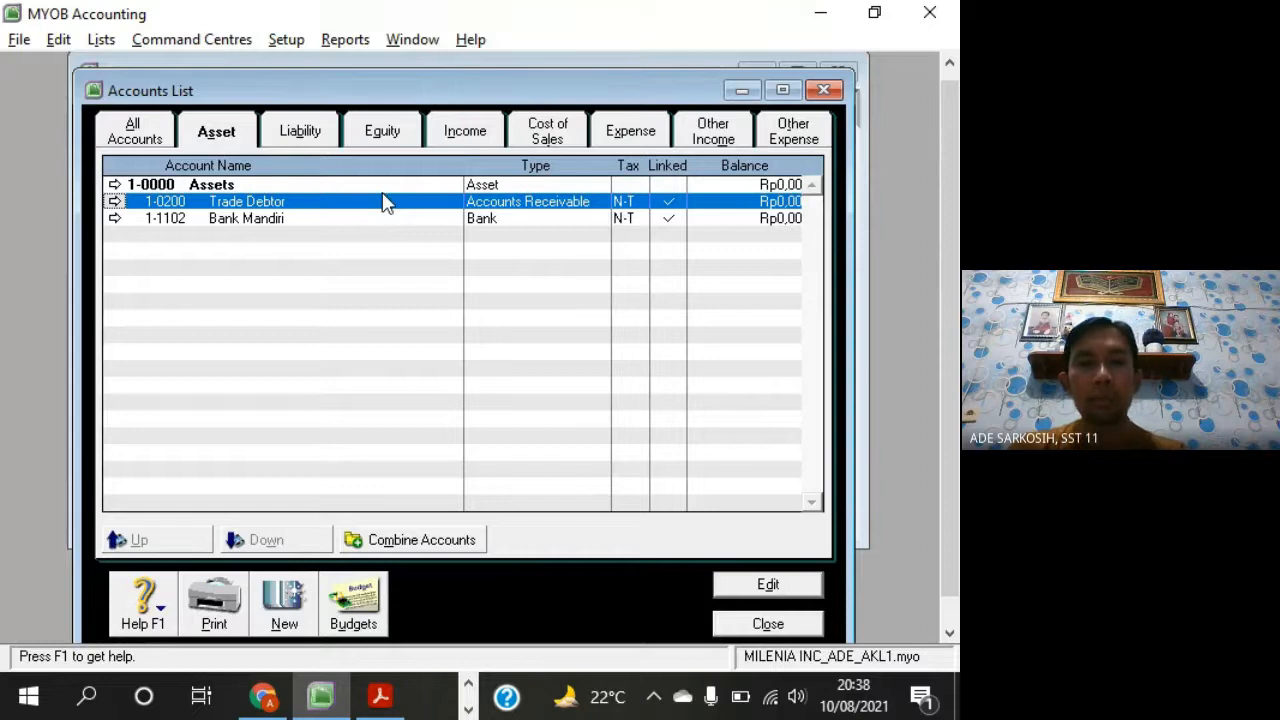
{"action": "key", "text": "alt+Tab"}
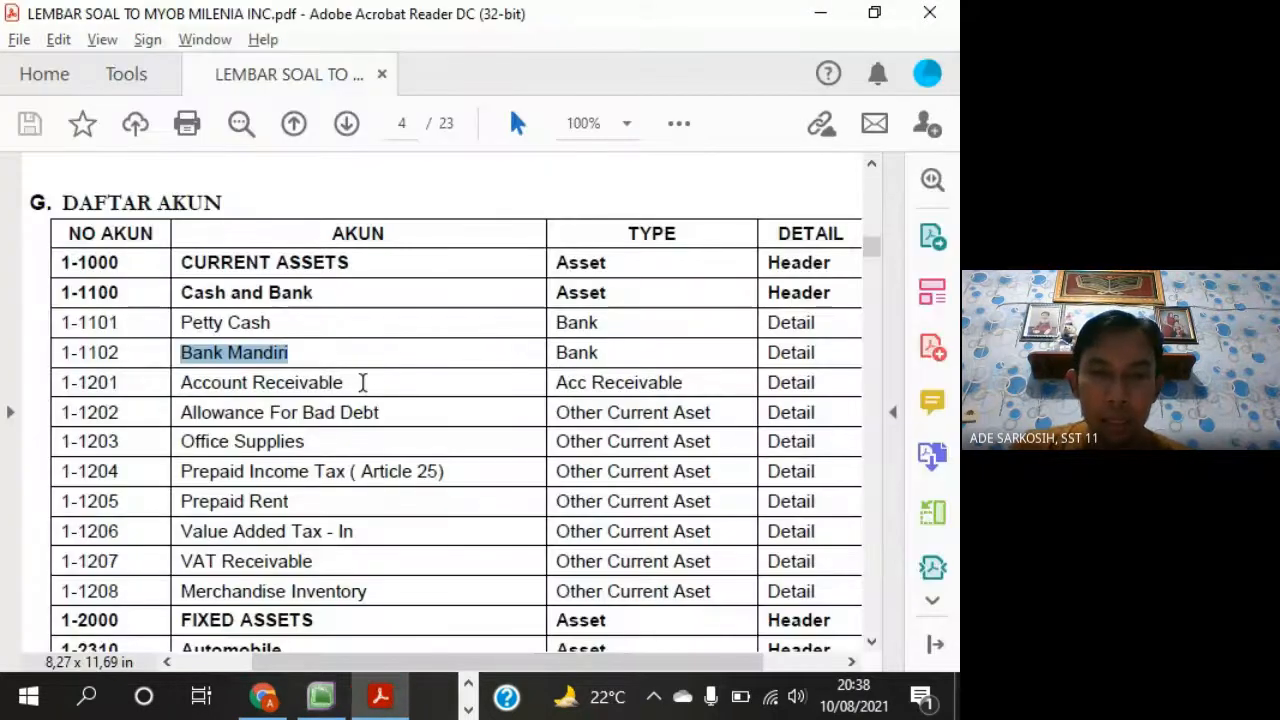
{"action": "left_click_drag", "start_coordinate": [183, 380], "coordinate": [355, 386]}
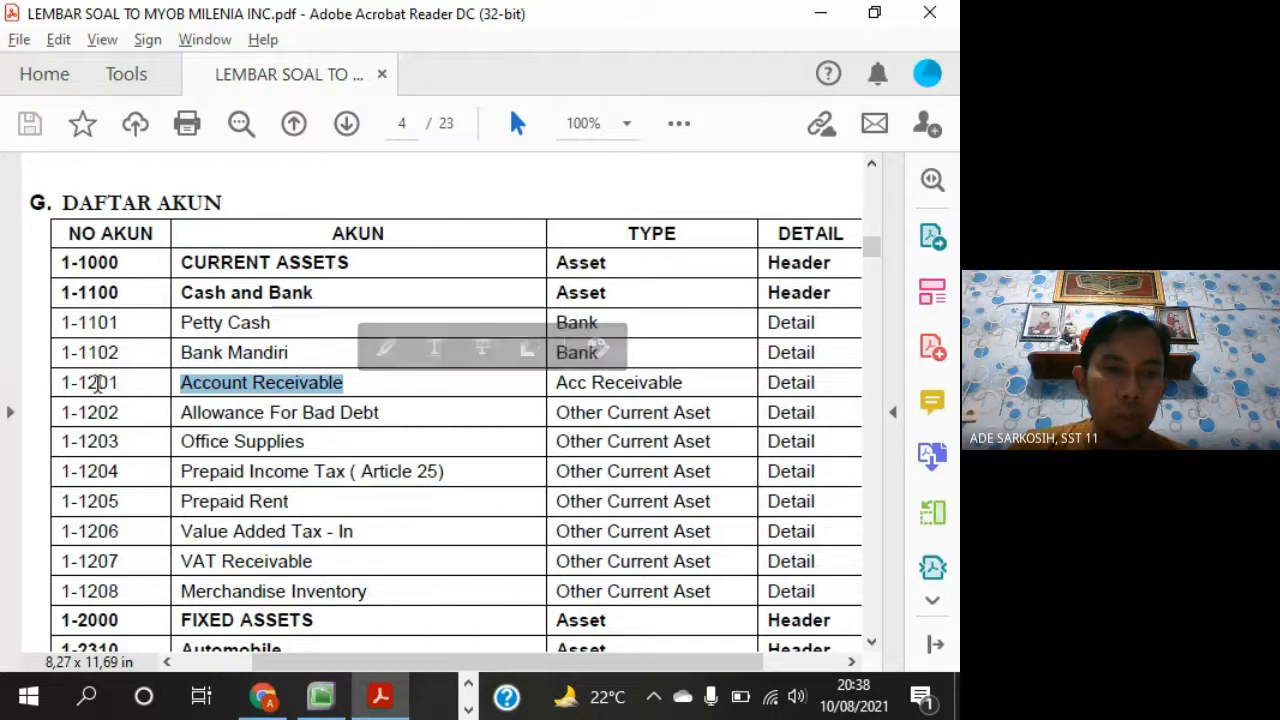
{"action": "key", "text": "alt+Tab"}
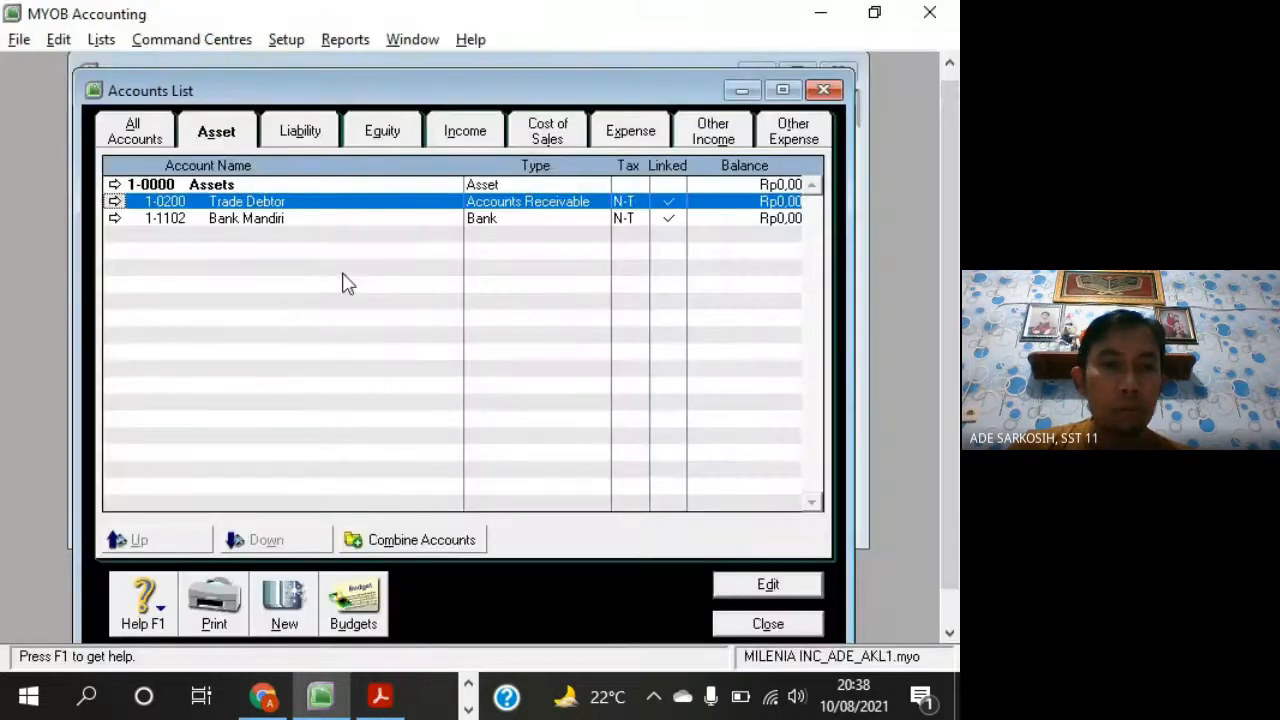
{"action": "double_click", "coordinate": [310, 206]}
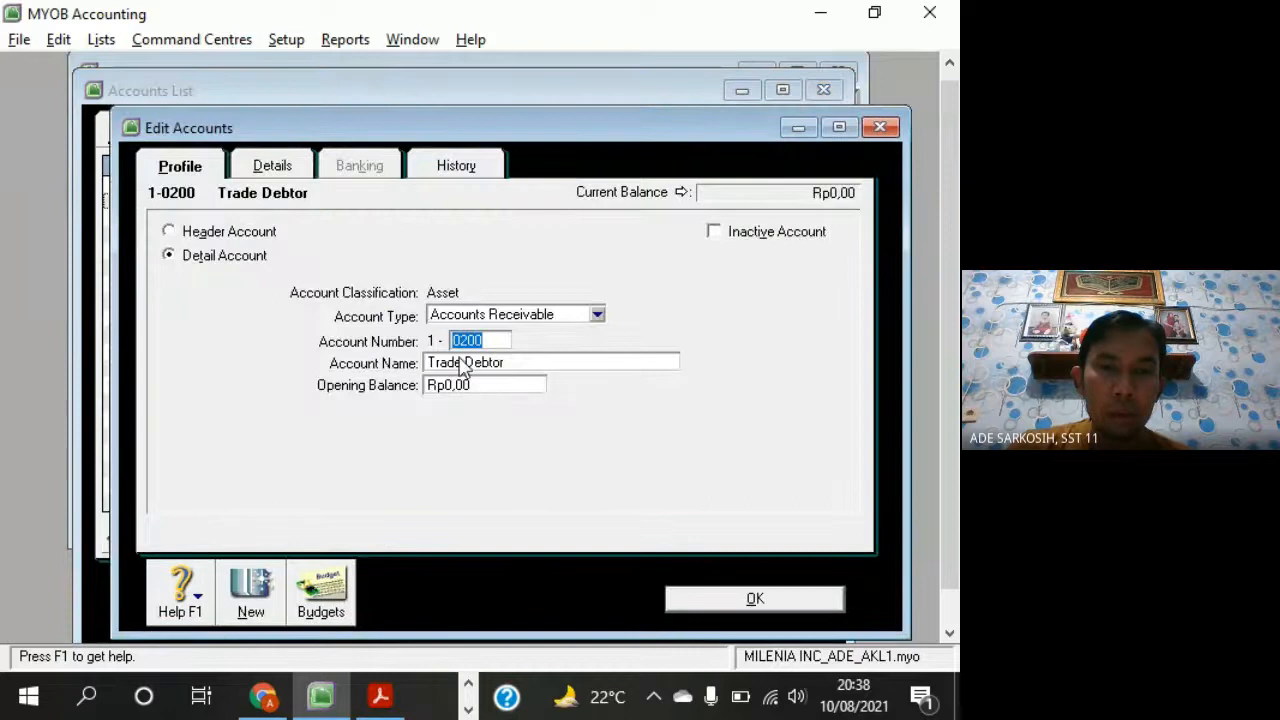
{"action": "type", "text": "1201"}
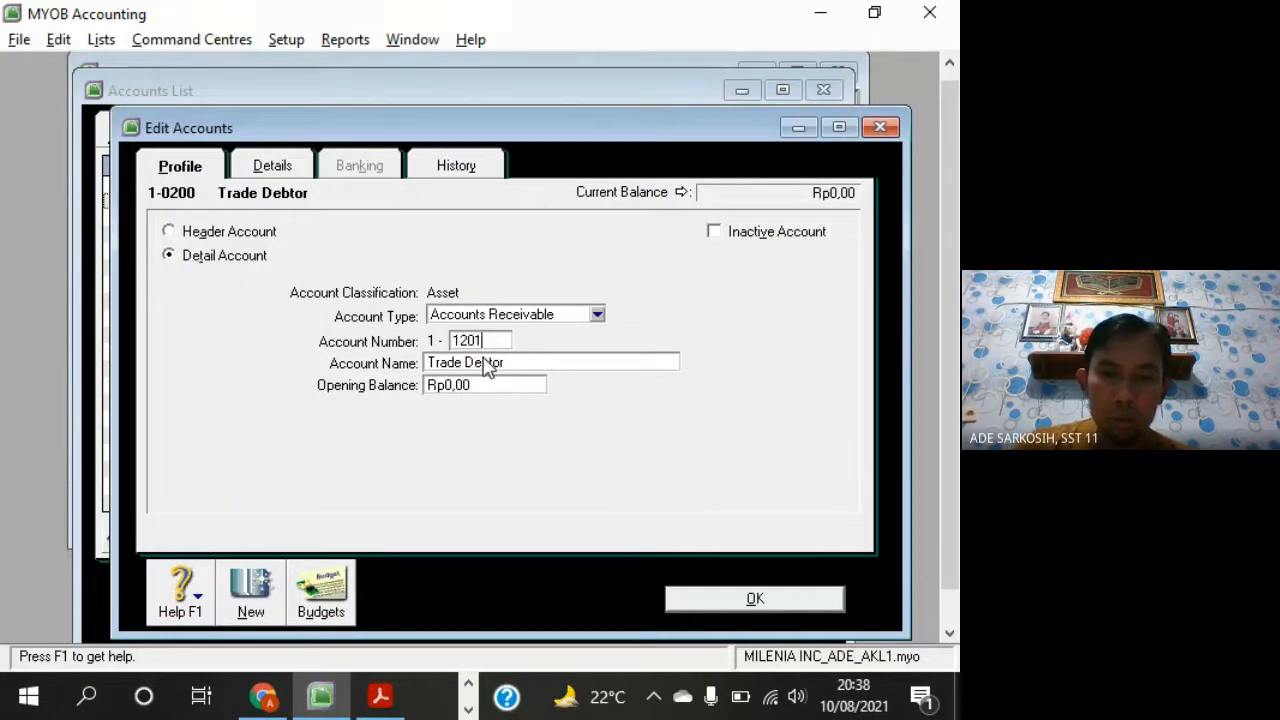
{"action": "key", "text": "Tab"}
{"action": "key", "text": "alt+Tab"}
{"action": "key", "text": "alt+Tab"}
{"action": "type", "text": "A"}
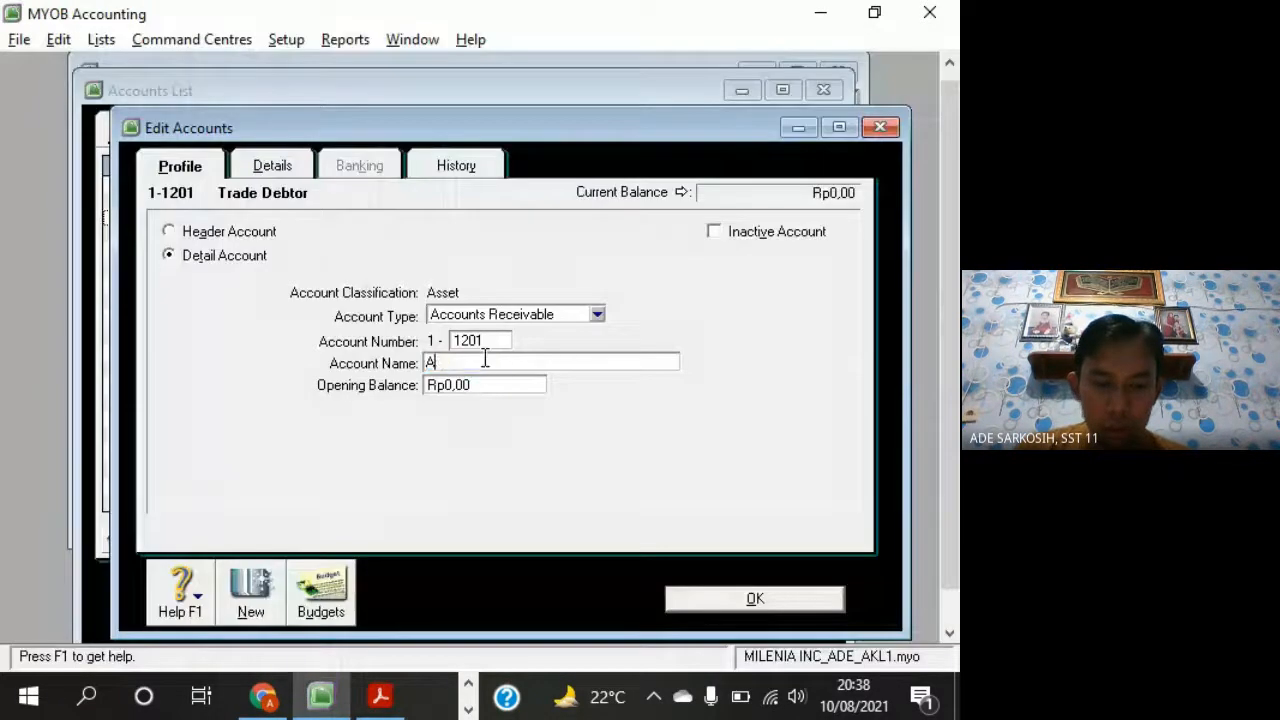
{"action": "type", "text": "ccou"}
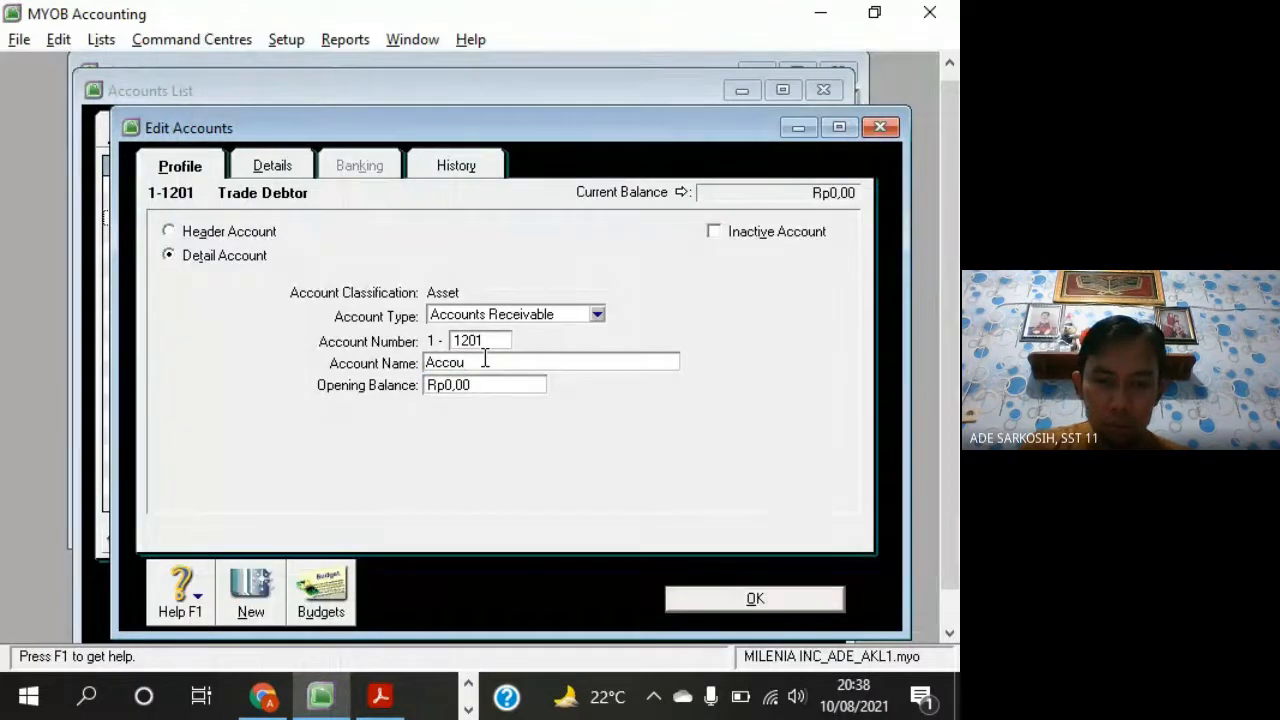
{"action": "type", "text": "nts Re"}
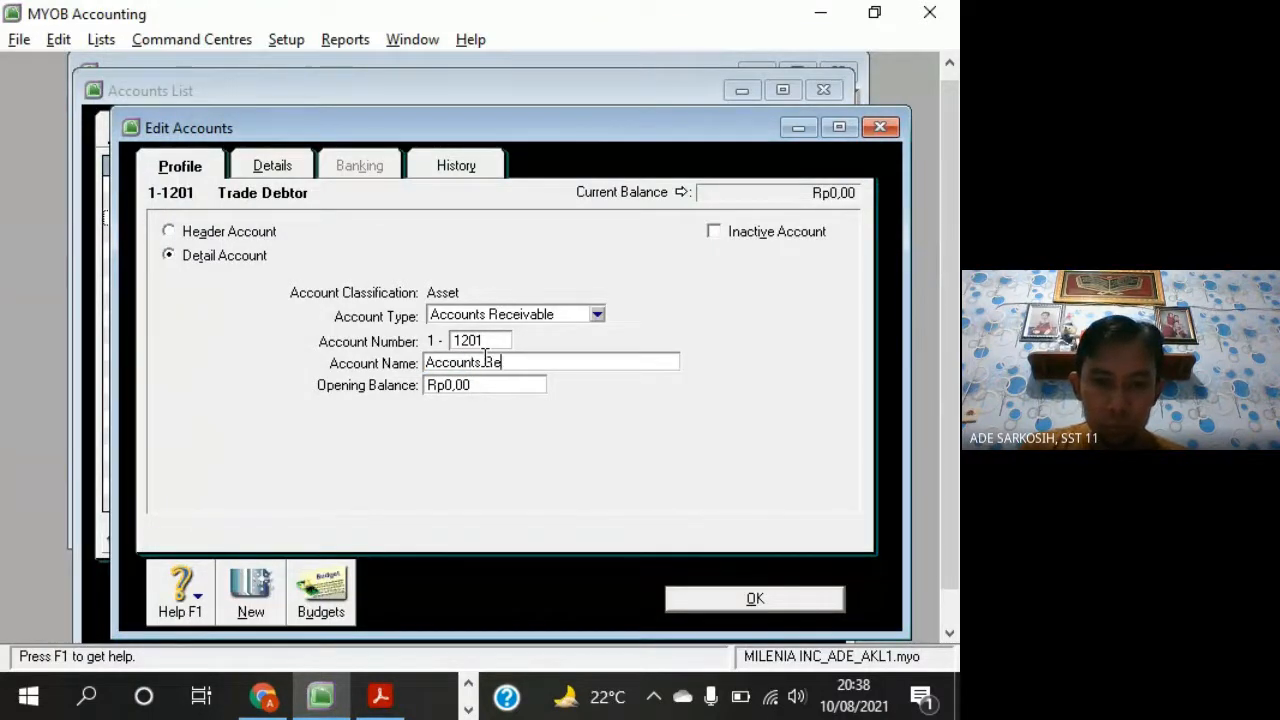
{"action": "type", "text": "ceivable"}
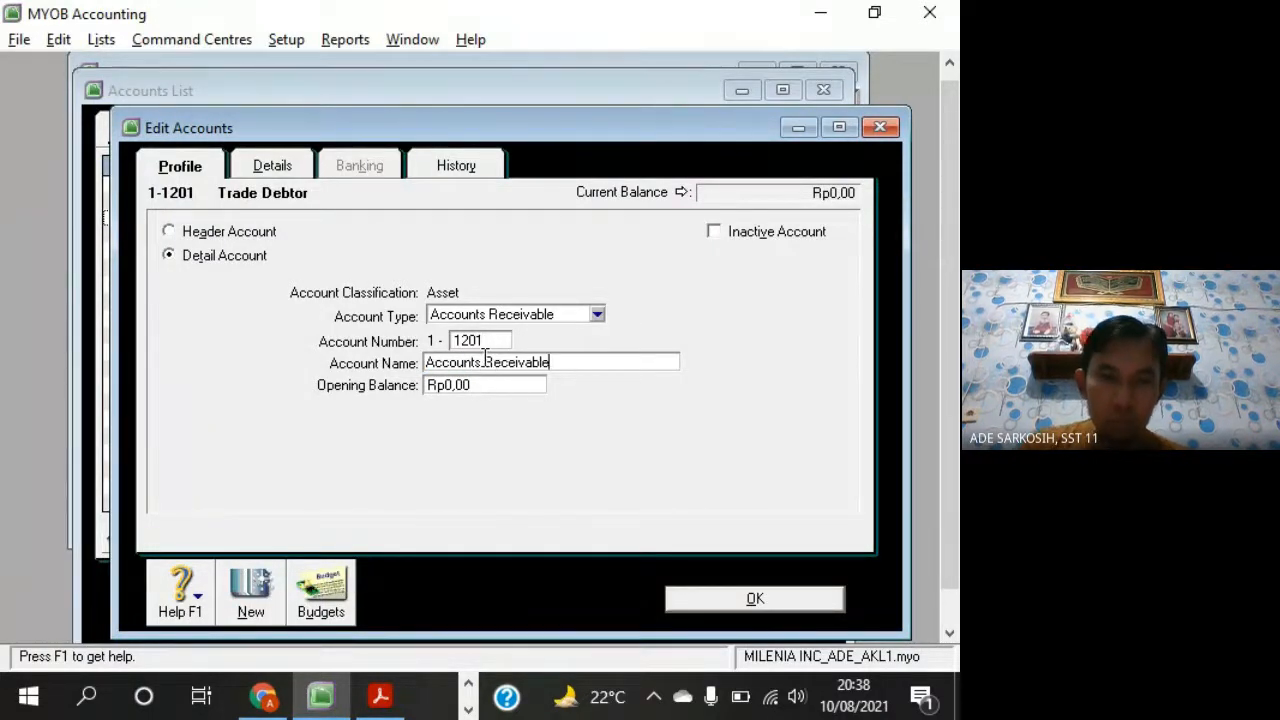
{"action": "left_click", "coordinate": [793, 605]}
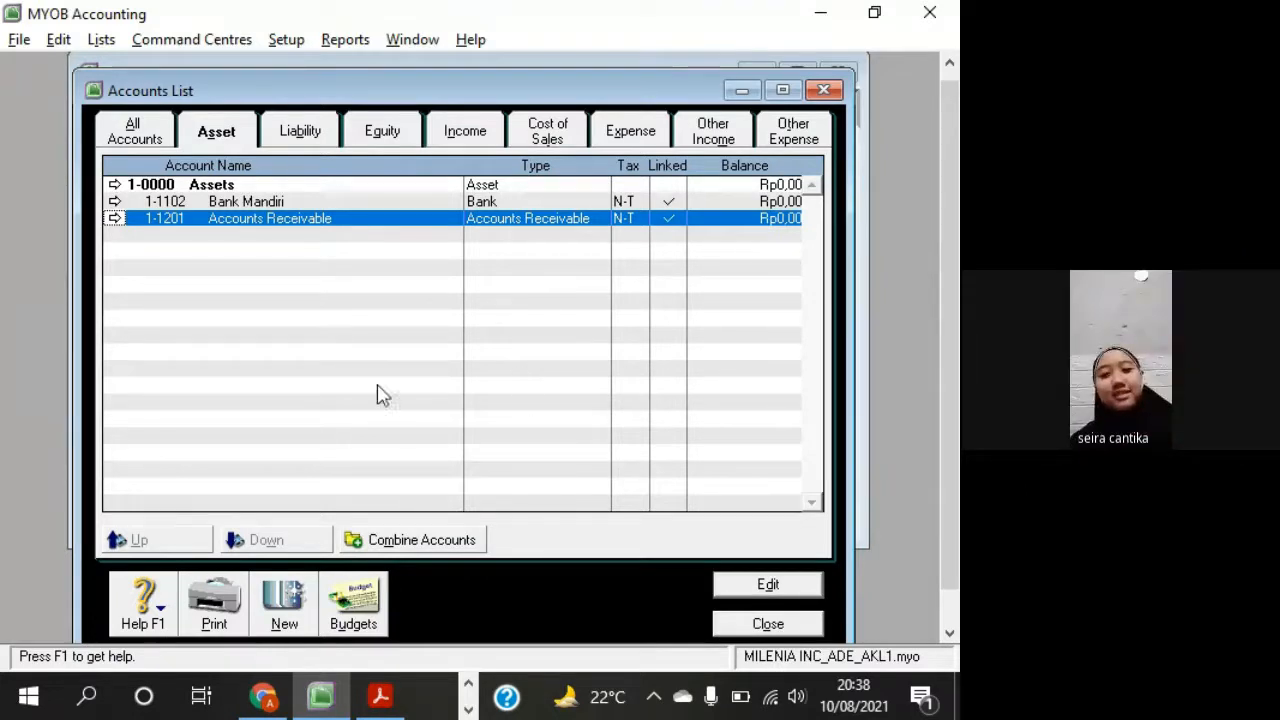
Check the Bank Mandiri and Accounts Receivable entries in the Asset list against the DAFTAR AKUN table in Adobe Acrobat
{"action": "left_click", "coordinate": [250, 203]}
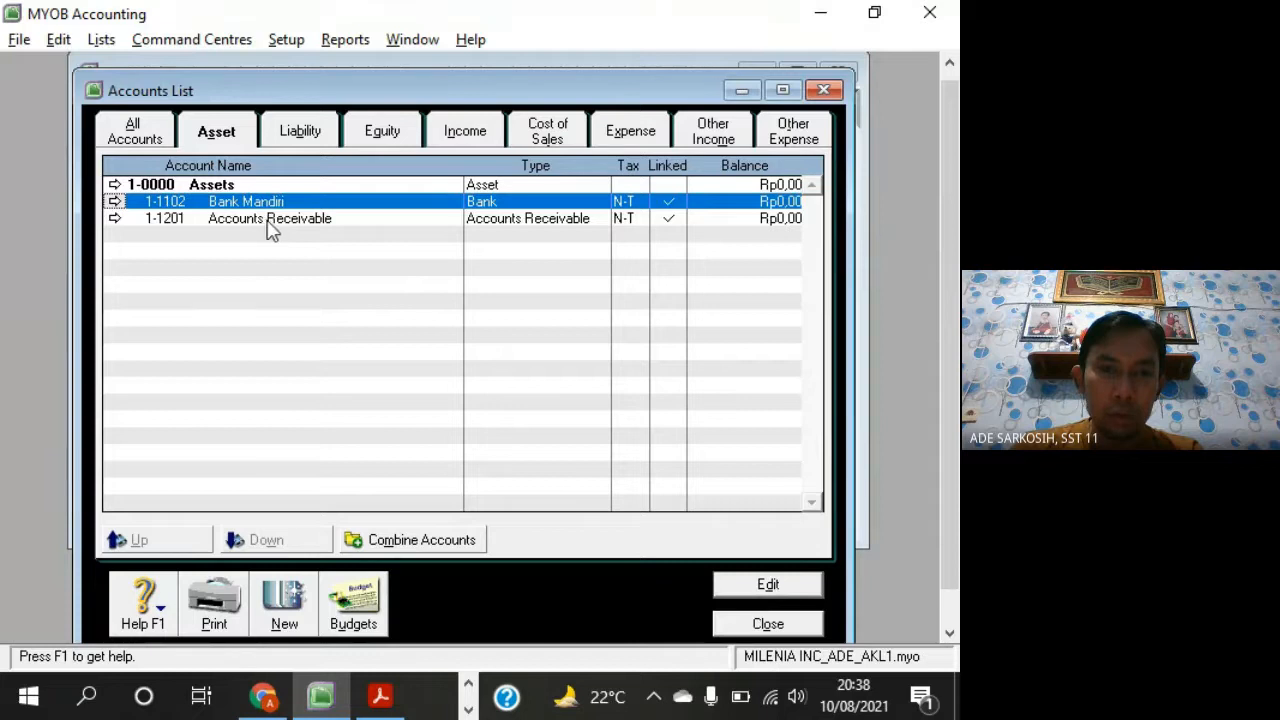
{"action": "left_click", "coordinate": [367, 219]}
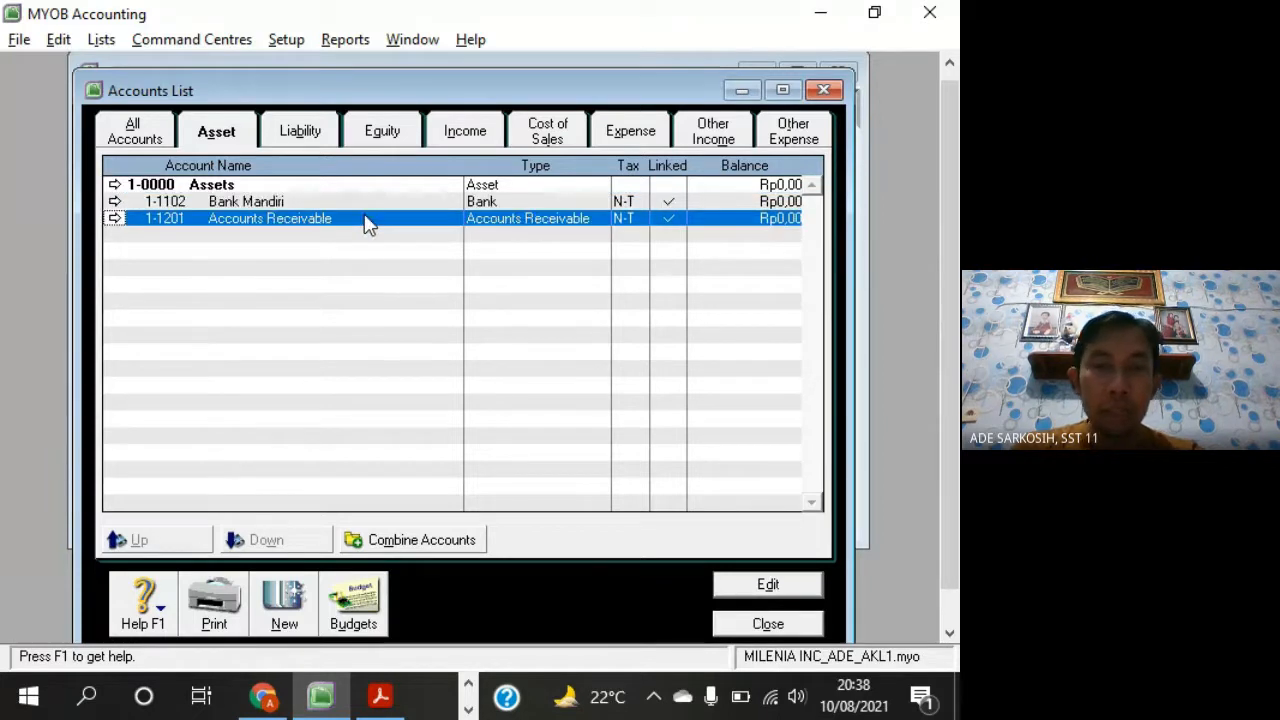
{"action": "key", "text": "alt+Tab"}
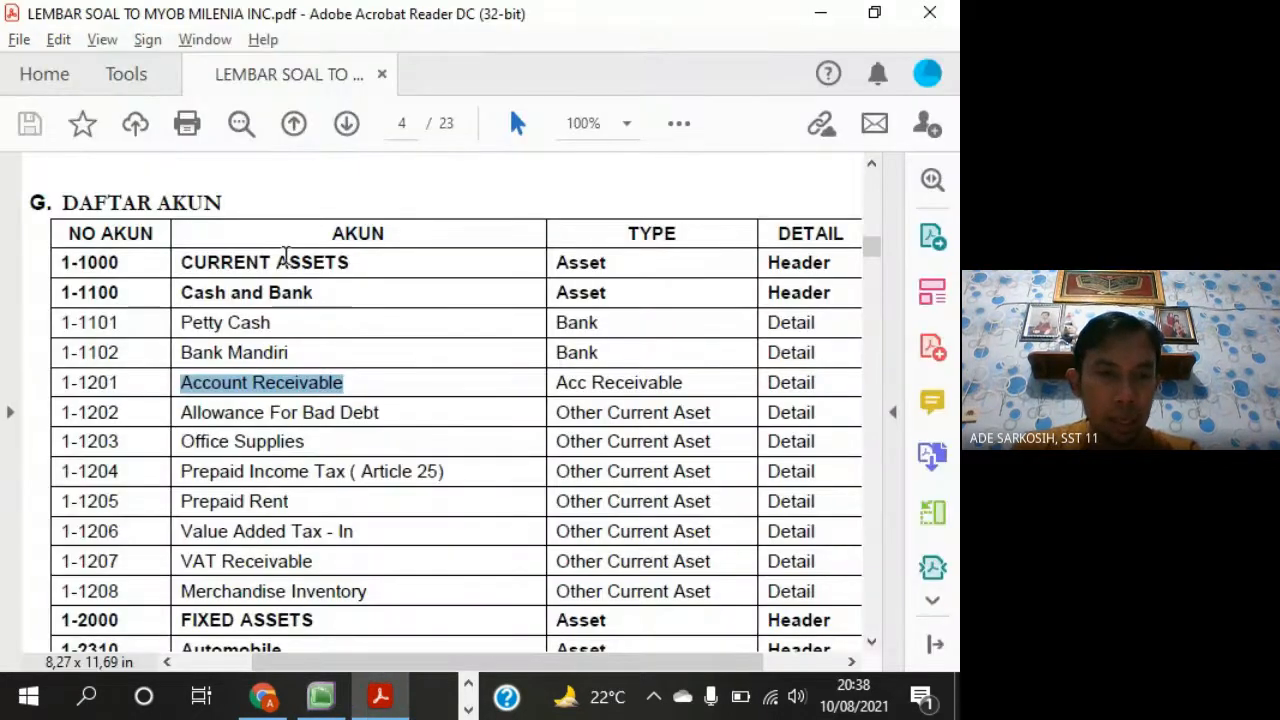
Switch to Google Meet in Chrome to admit the waiting participant, return to the question sheet in Adobe Acrobat, and dismiss the presenting notification
{"action": "left_click", "coordinate": [263, 695]}
{"action": "left_click", "coordinate": [708, 231]}
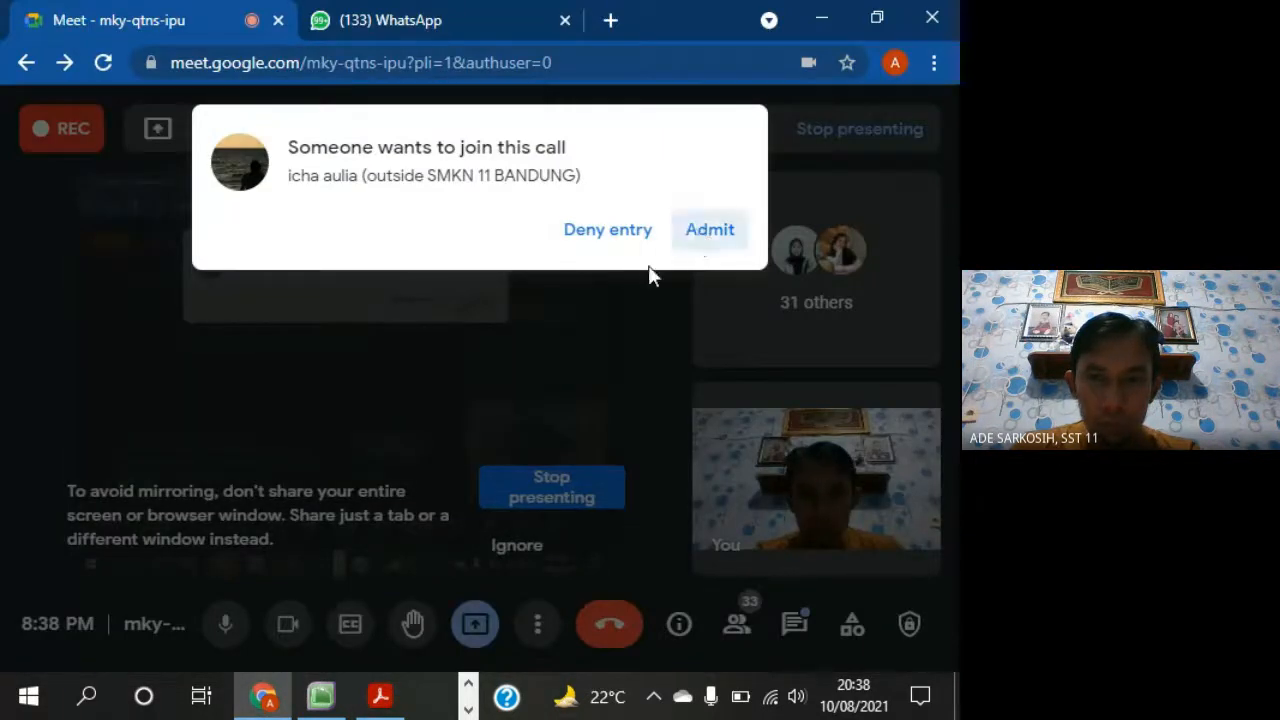
{"action": "left_click", "coordinate": [250, 700]}
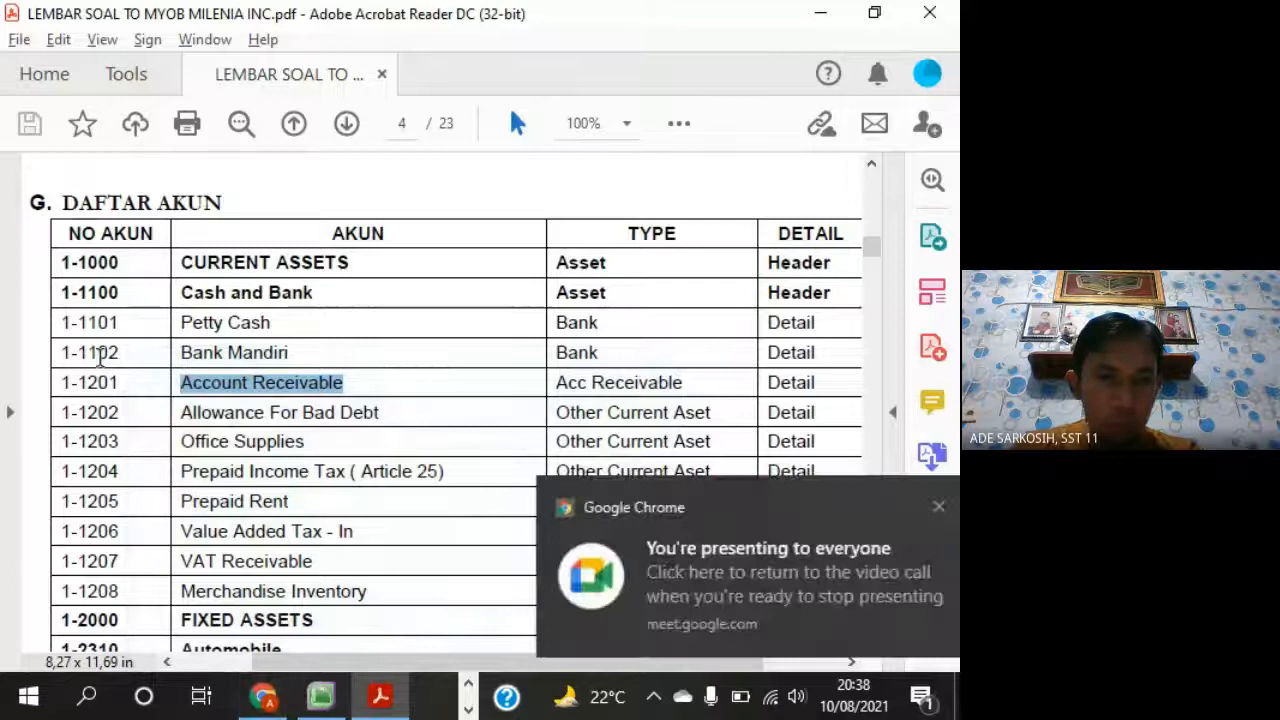
{"action": "left_click", "coordinate": [142, 255]}
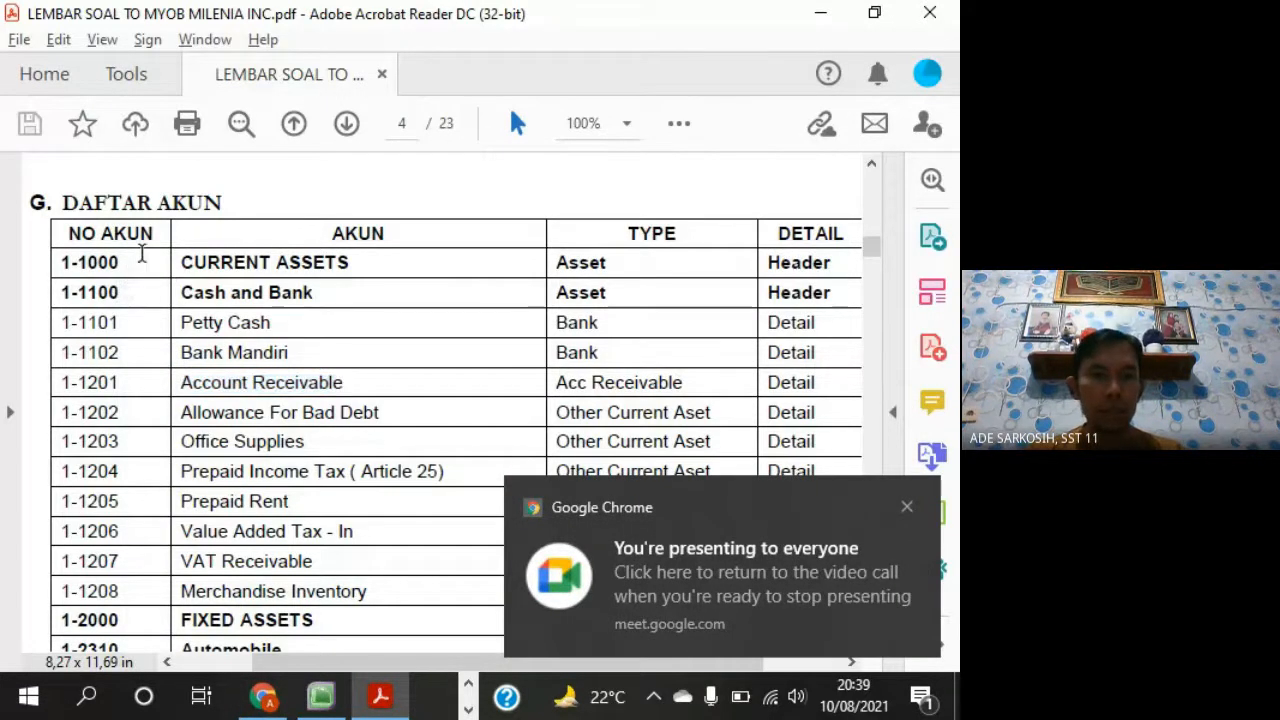
{"action": "left_click", "coordinate": [906, 507]}
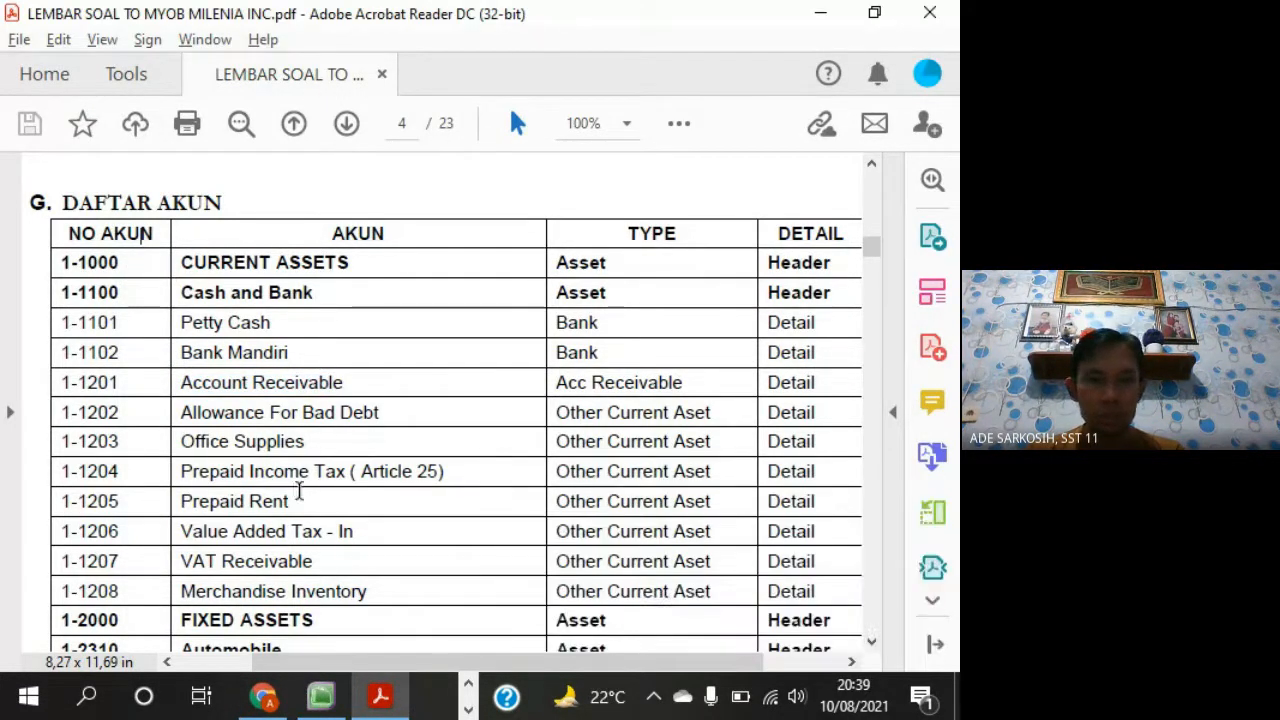
Examine the asset accounts in the DAFTAR AKUN table, from 1-1000 Current Assets to 1-2322 Acc. Depreciation - Office Equipment
{"action": "scroll", "coordinate": [170, 594], "scroll_direction": "down", "scroll_amount": 2}
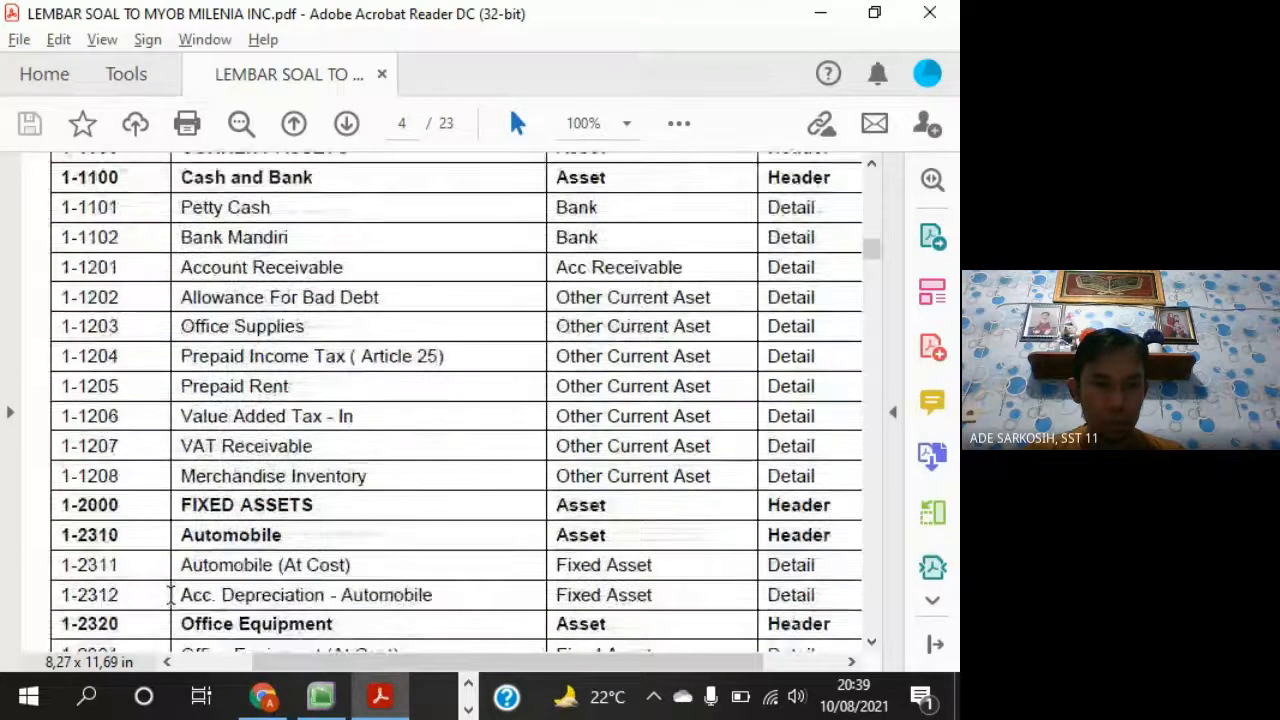
{"action": "scroll", "coordinate": [168, 600], "scroll_direction": "down", "scroll_amount": 1}
{"action": "scroll", "coordinate": [72, 638], "scroll_direction": "down", "scroll_amount": 1}
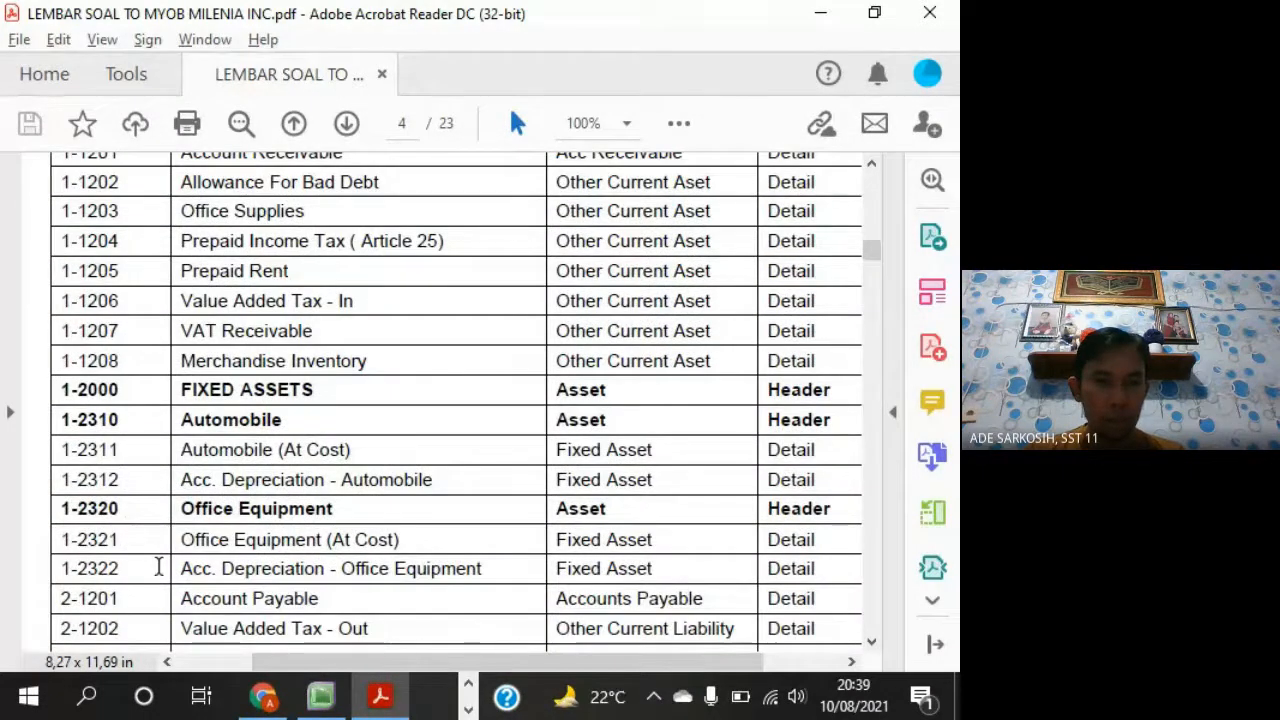
{"action": "left_click_drag", "start_coordinate": [180, 568], "coordinate": [283, 566]}
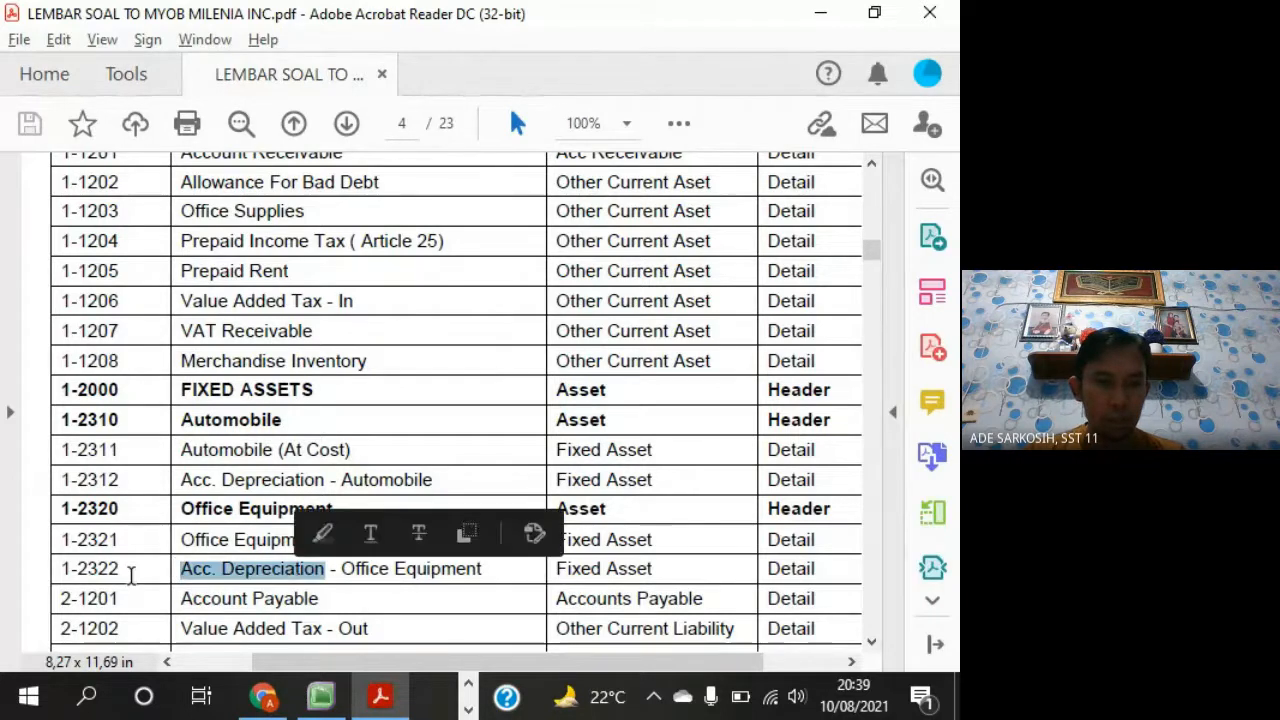
{"action": "scroll", "coordinate": [470, 346], "scroll_direction": "up", "scroll_amount": 1}
{"action": "scroll", "coordinate": [473, 358], "scroll_direction": "up", "scroll_amount": 3}
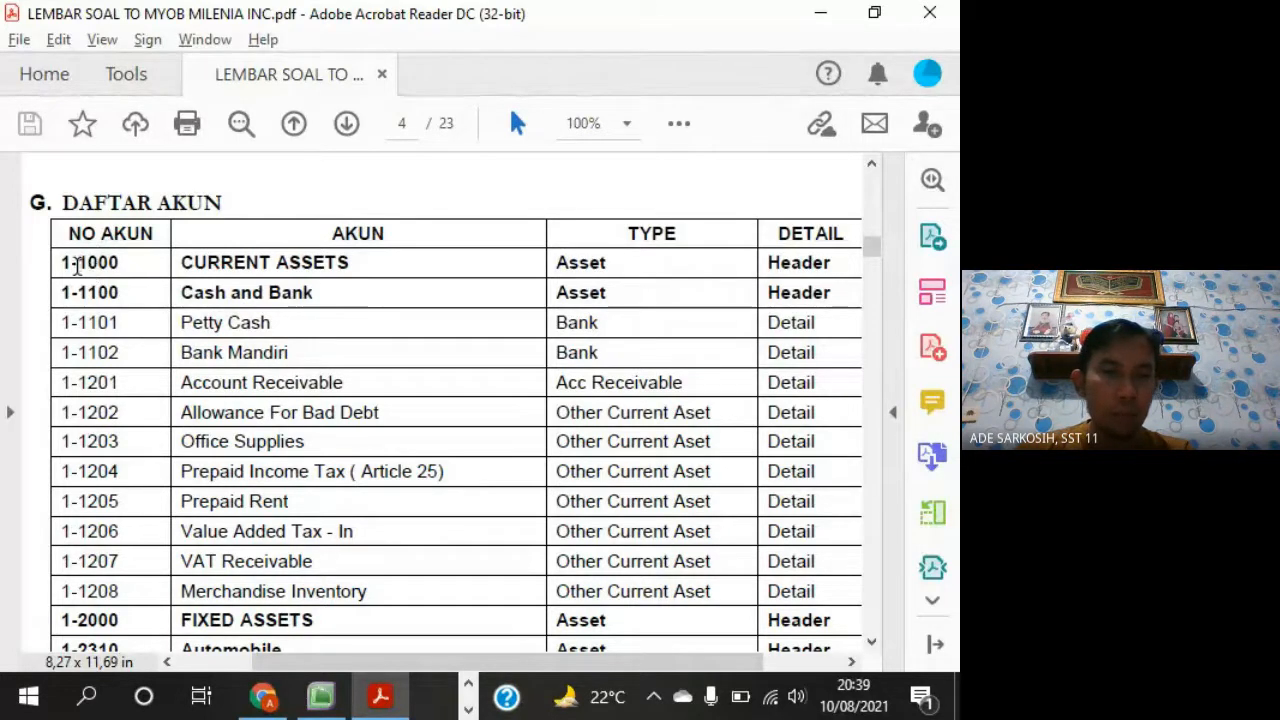
{"action": "left_click_drag", "start_coordinate": [78, 262], "coordinate": [118, 264]}
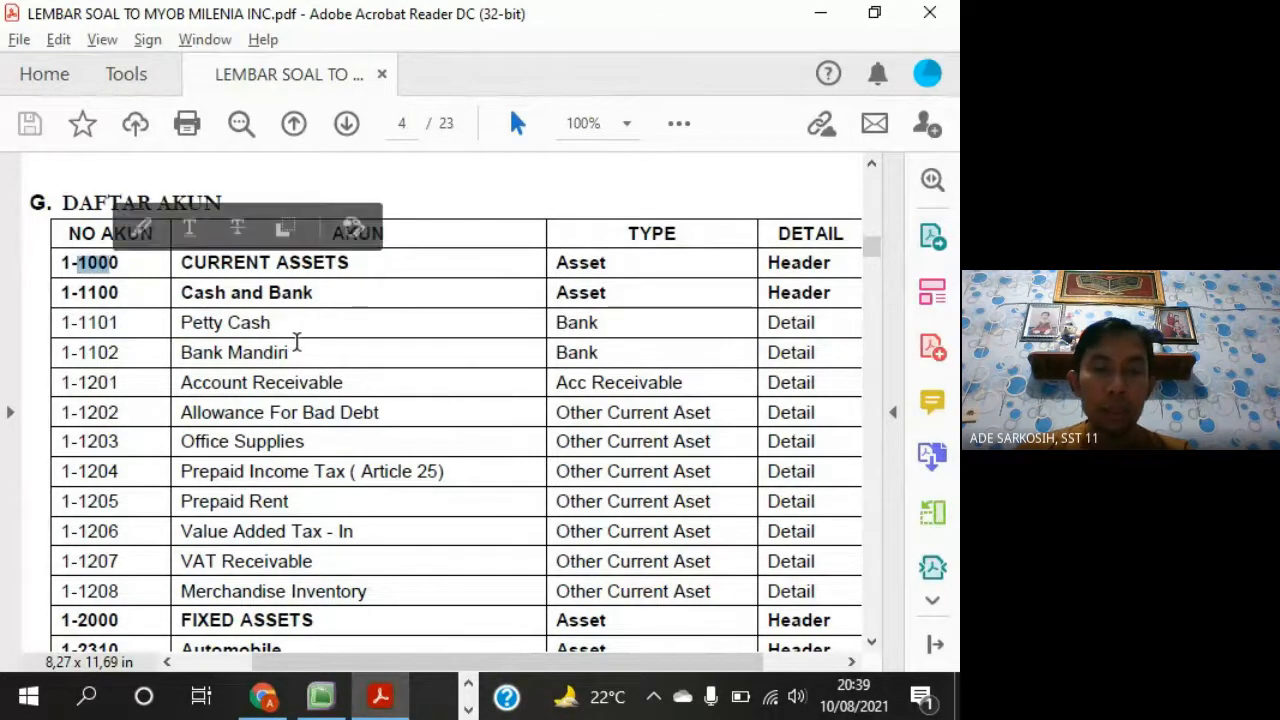
Examine the rest of the DAFTAR AKUN table, including the 8-0000 Other Income and 9-0000 Other Expense headers, and compare with header 1-1000
{"action": "scroll", "coordinate": [381, 424], "scroll_direction": "down", "scroll_amount": 5}
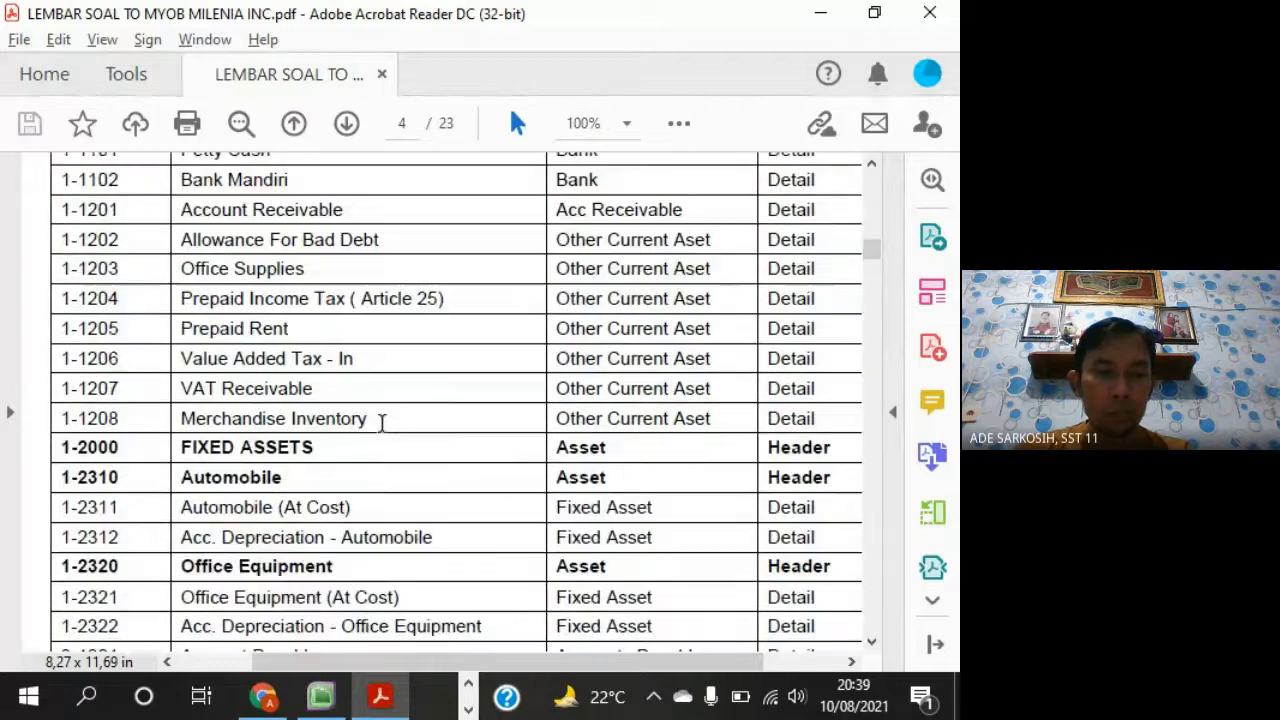
{"action": "scroll", "coordinate": [381, 424], "scroll_direction": "down", "scroll_amount": 4}
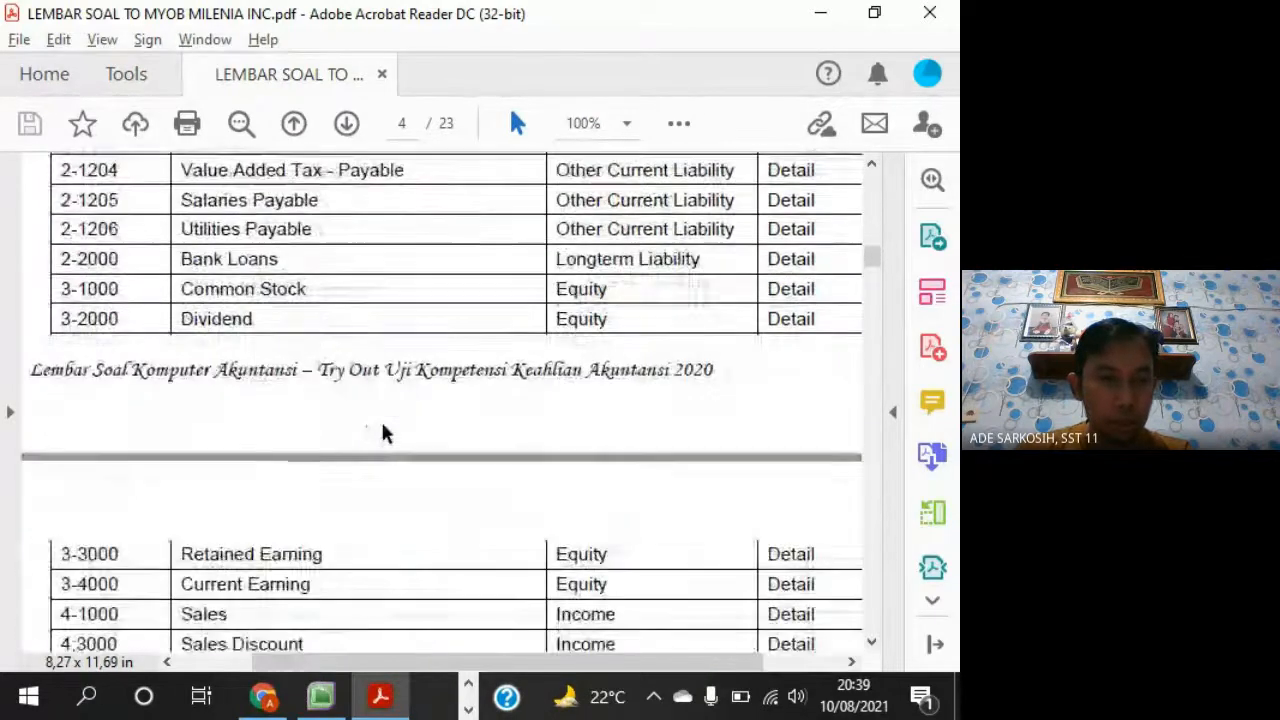
{"action": "scroll", "coordinate": [381, 421], "scroll_direction": "down", "scroll_amount": 3}
{"action": "scroll", "coordinate": [381, 424], "scroll_direction": "down", "scroll_amount": 5}
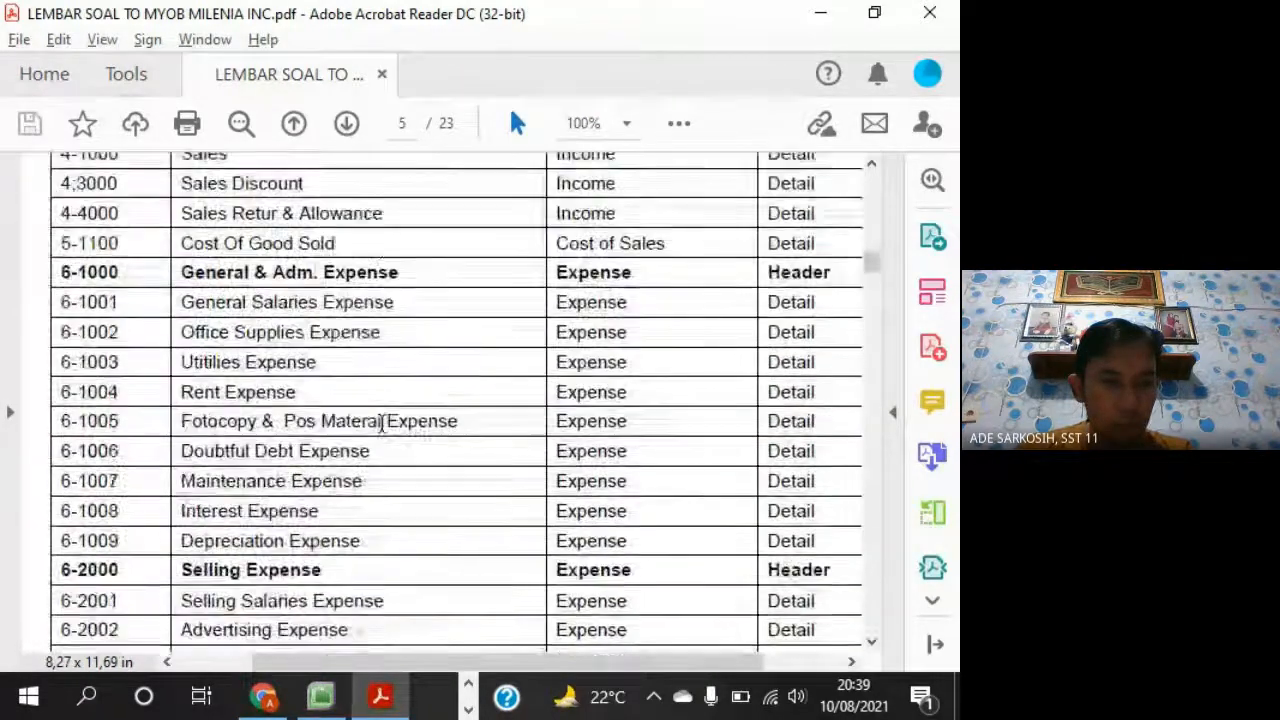
{"action": "scroll", "coordinate": [381, 424], "scroll_direction": "down", "scroll_amount": 1}
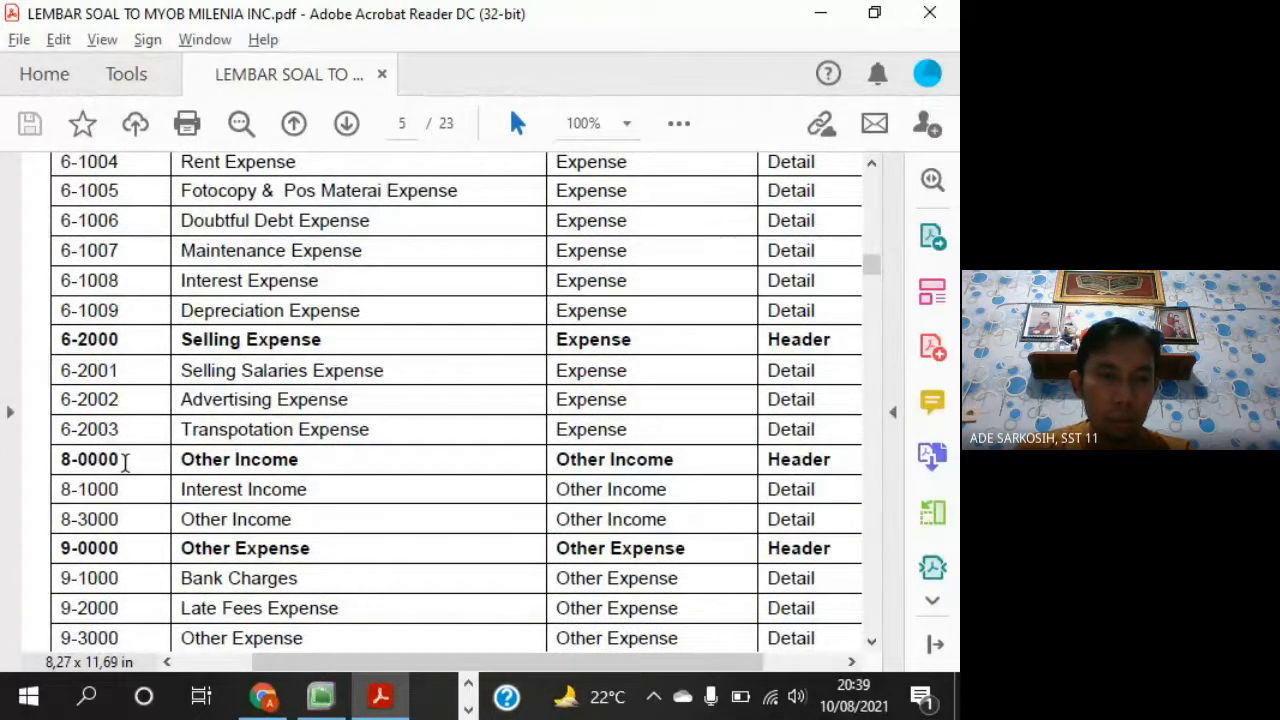
{"action": "double_click", "coordinate": [205, 460]}
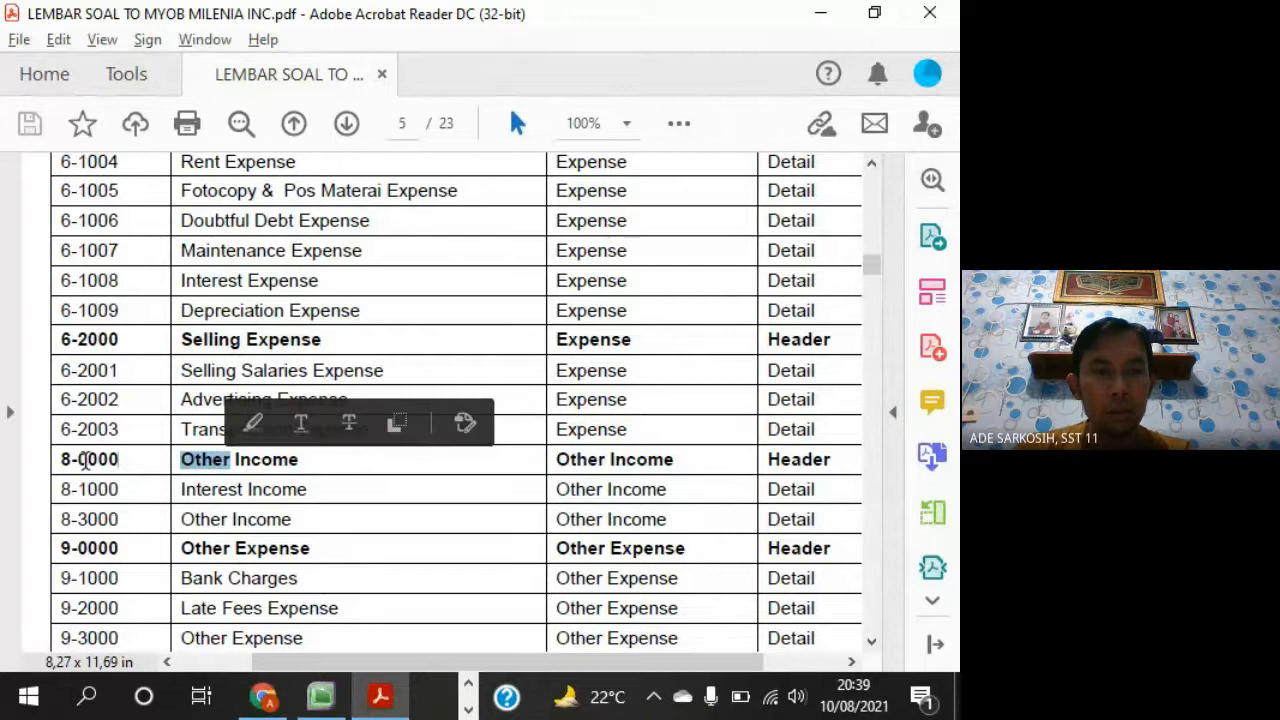
{"action": "left_click_drag", "start_coordinate": [74, 460], "coordinate": [134, 463]}
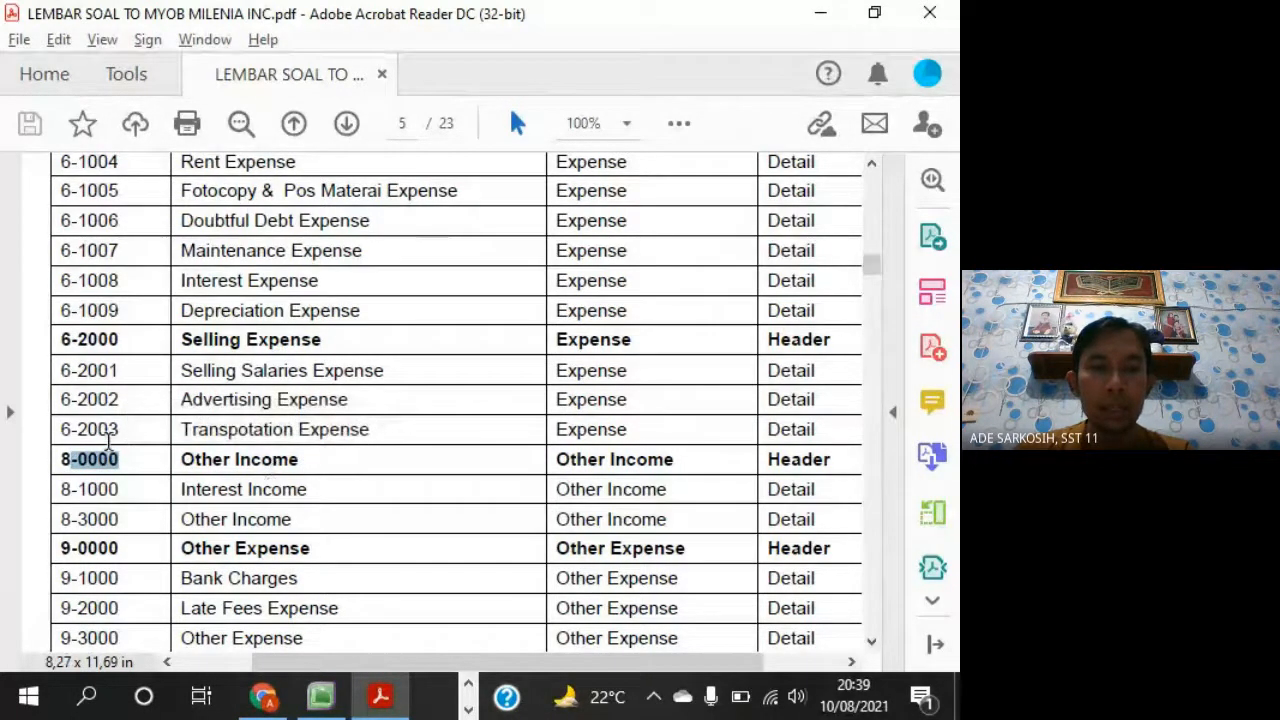
{"action": "left_click_drag", "start_coordinate": [124, 547], "coordinate": [62, 548]}
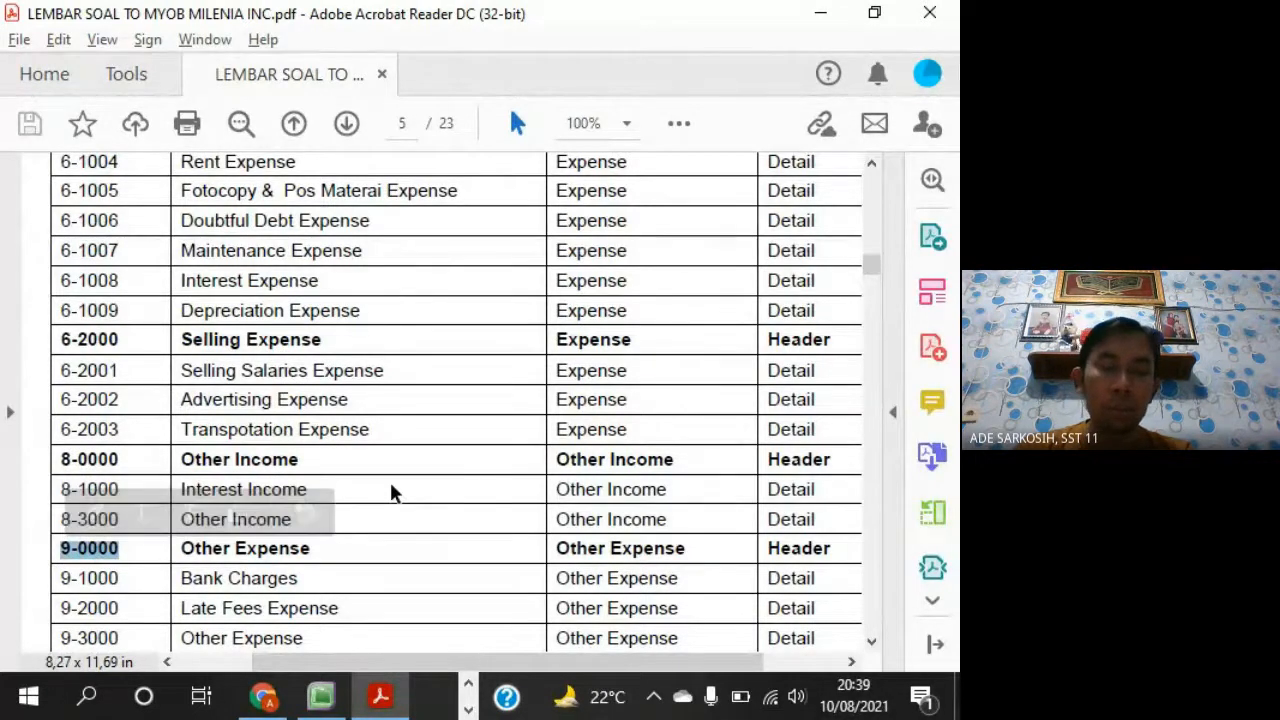
{"action": "scroll", "coordinate": [408, 460], "scroll_direction": "down", "scroll_amount": 3}
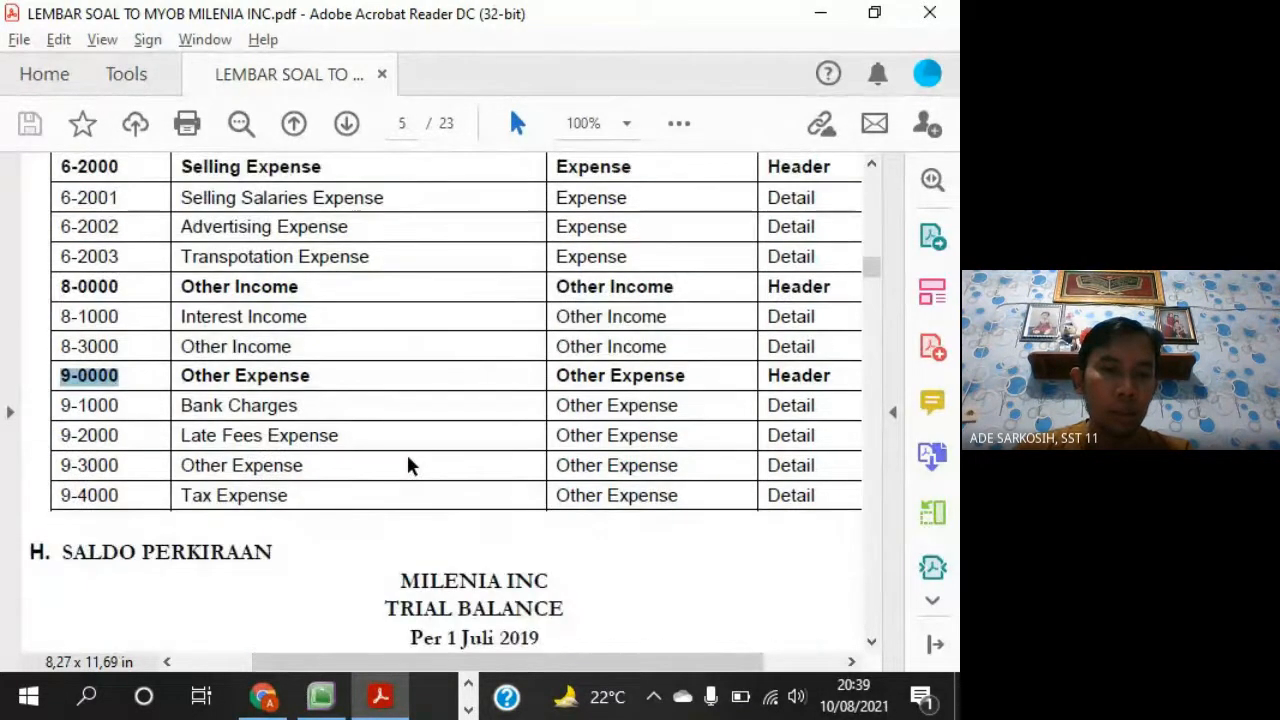
{"action": "scroll", "coordinate": [408, 460], "scroll_direction": "up", "scroll_amount": 6}
{"action": "scroll", "coordinate": [408, 463], "scroll_direction": "up", "scroll_amount": 15}
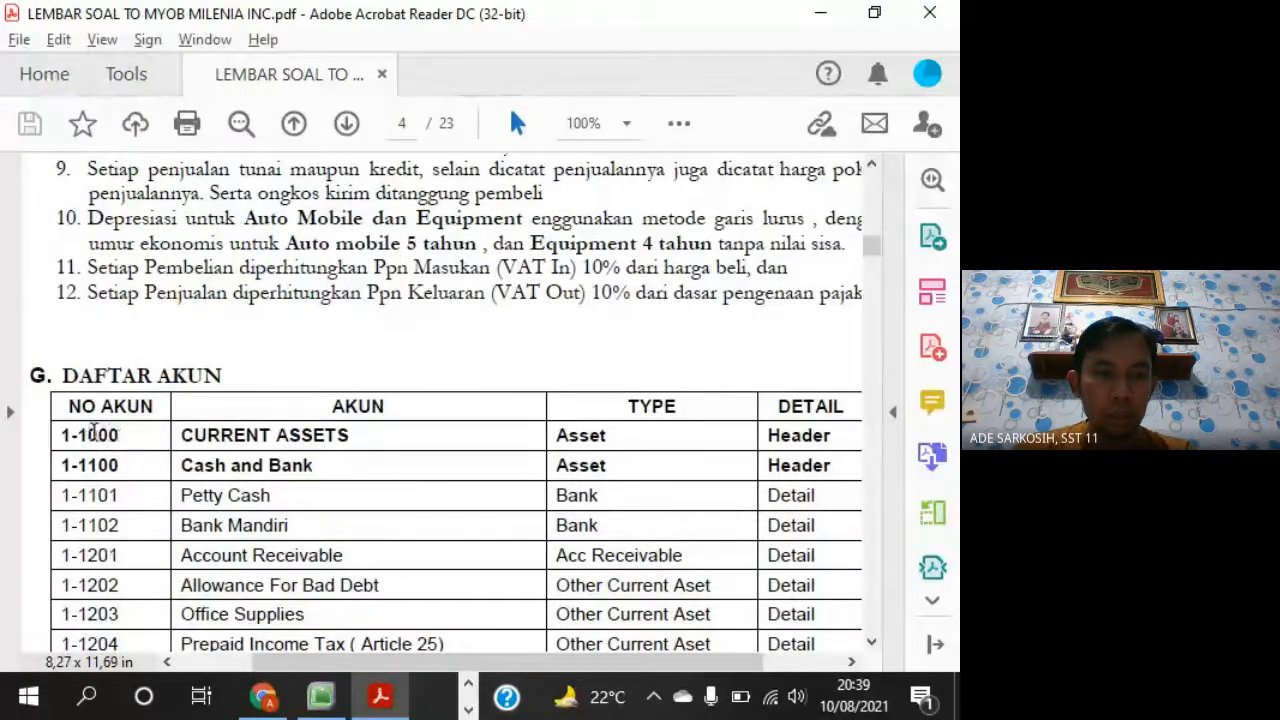
{"action": "left_click_drag", "start_coordinate": [84, 435], "coordinate": [171, 435]}
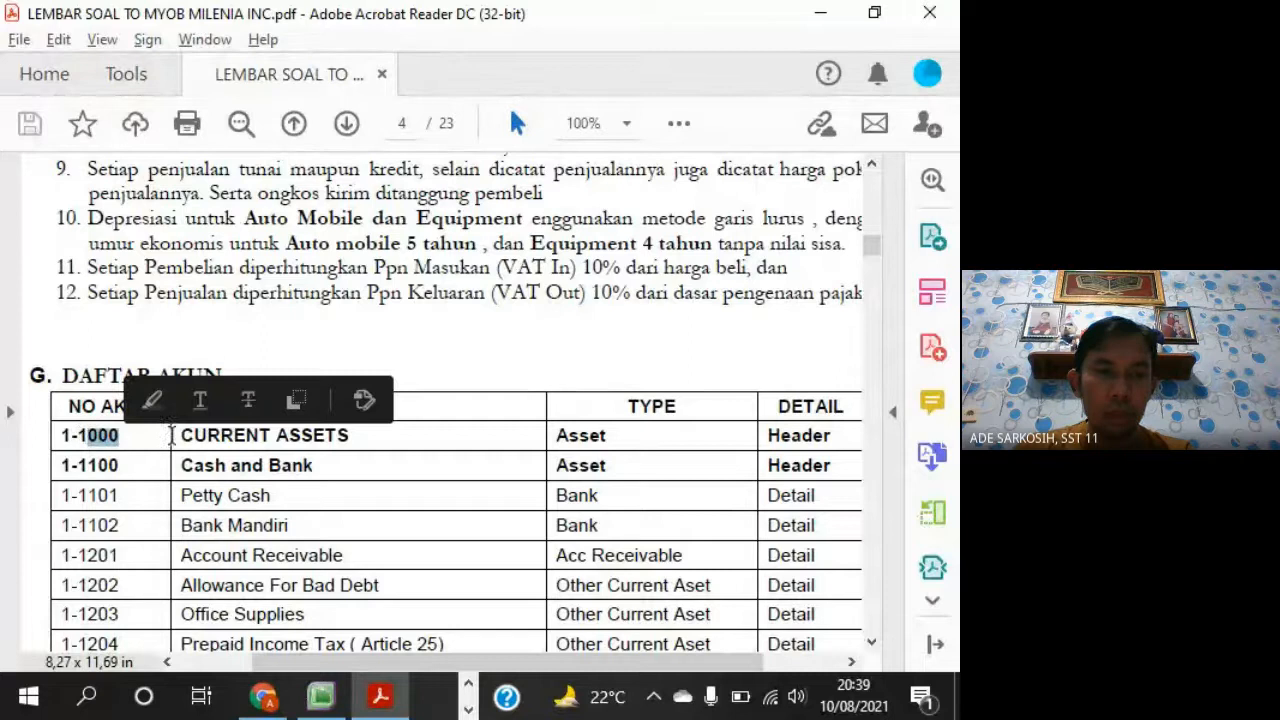
{"action": "scroll", "coordinate": [358, 492], "scroll_direction": "down", "scroll_amount": 3}
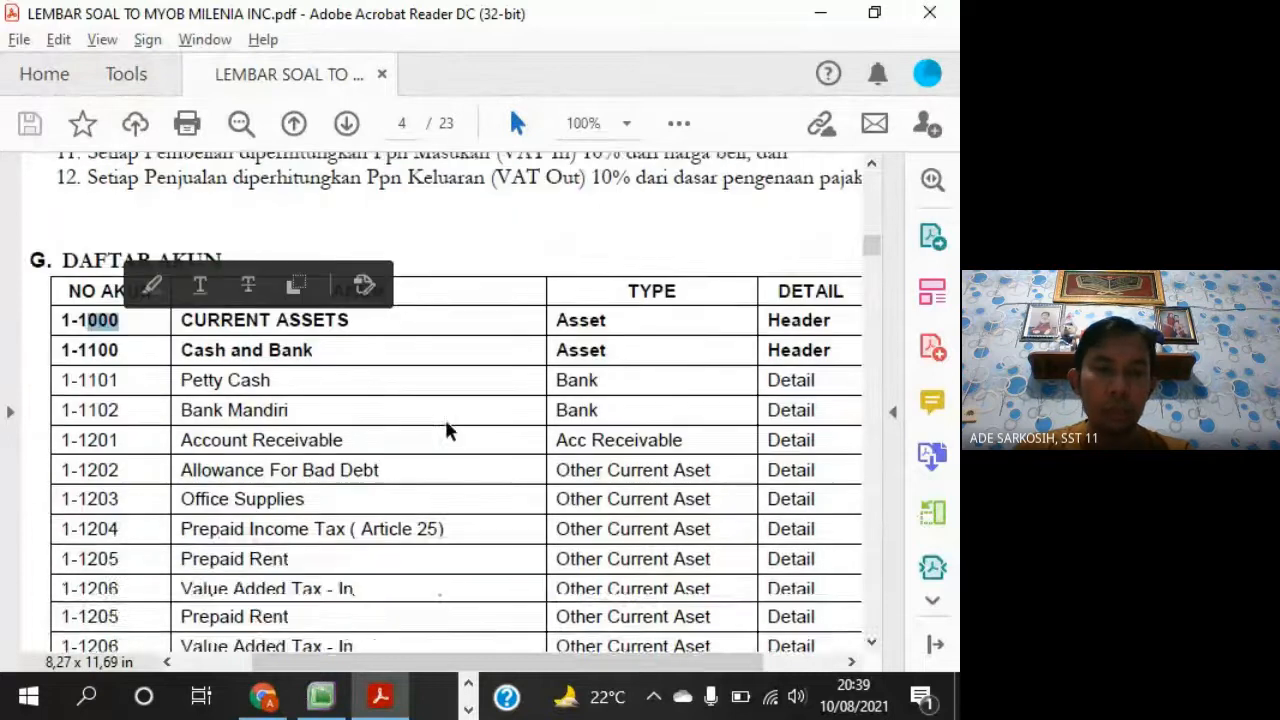
Review the first header rows of the DAFTAR AKUN table, switch to MYOB Accounting, and dismiss the presenting notification
{"action": "left_click", "coordinate": [352, 322]}
{"action": "scroll", "coordinate": [228, 340], "scroll_direction": "down", "scroll_amount": 2}
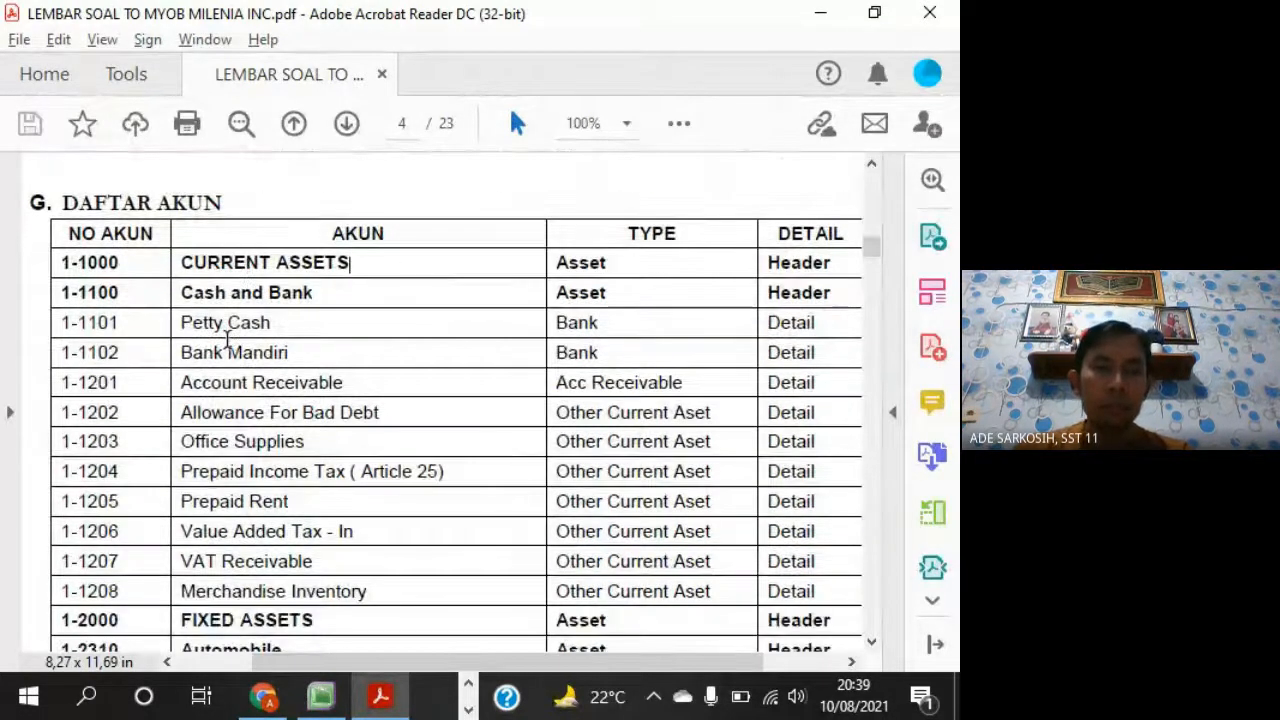
{"action": "key", "text": "alt+Tab"}
{"action": "key", "text": "alt+Tab"}
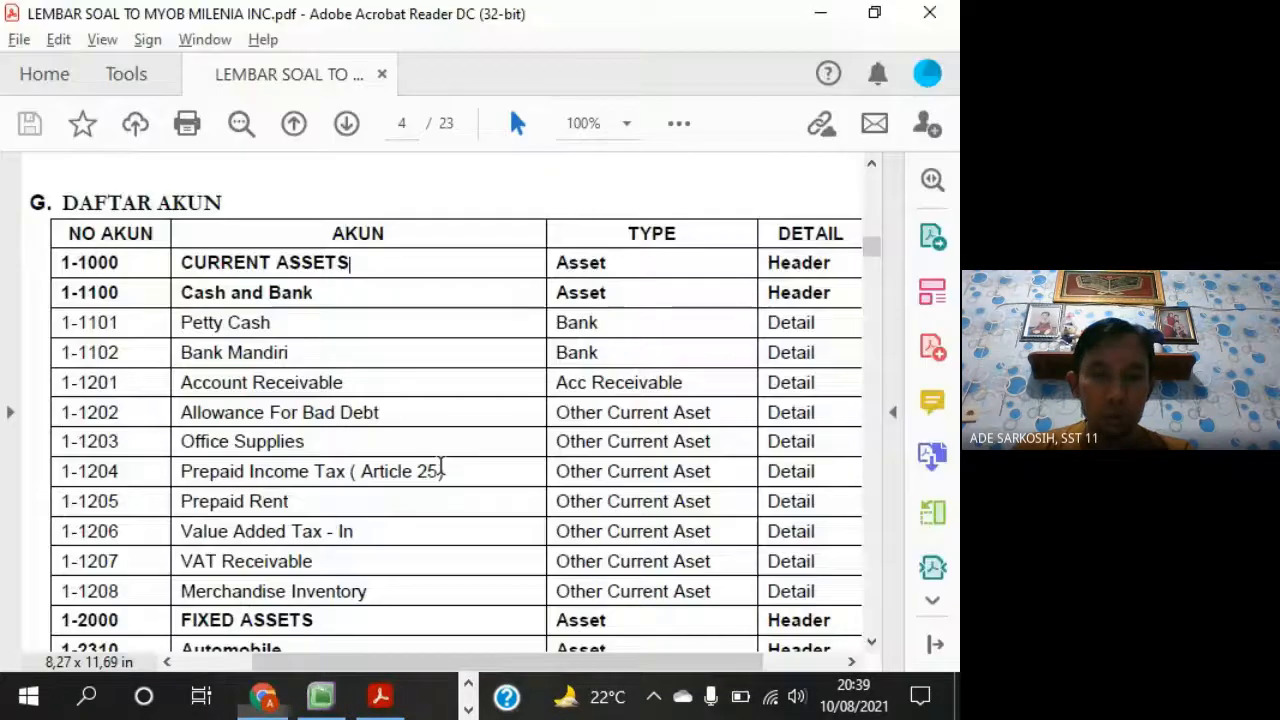
{"action": "key", "text": "alt+Tab"}
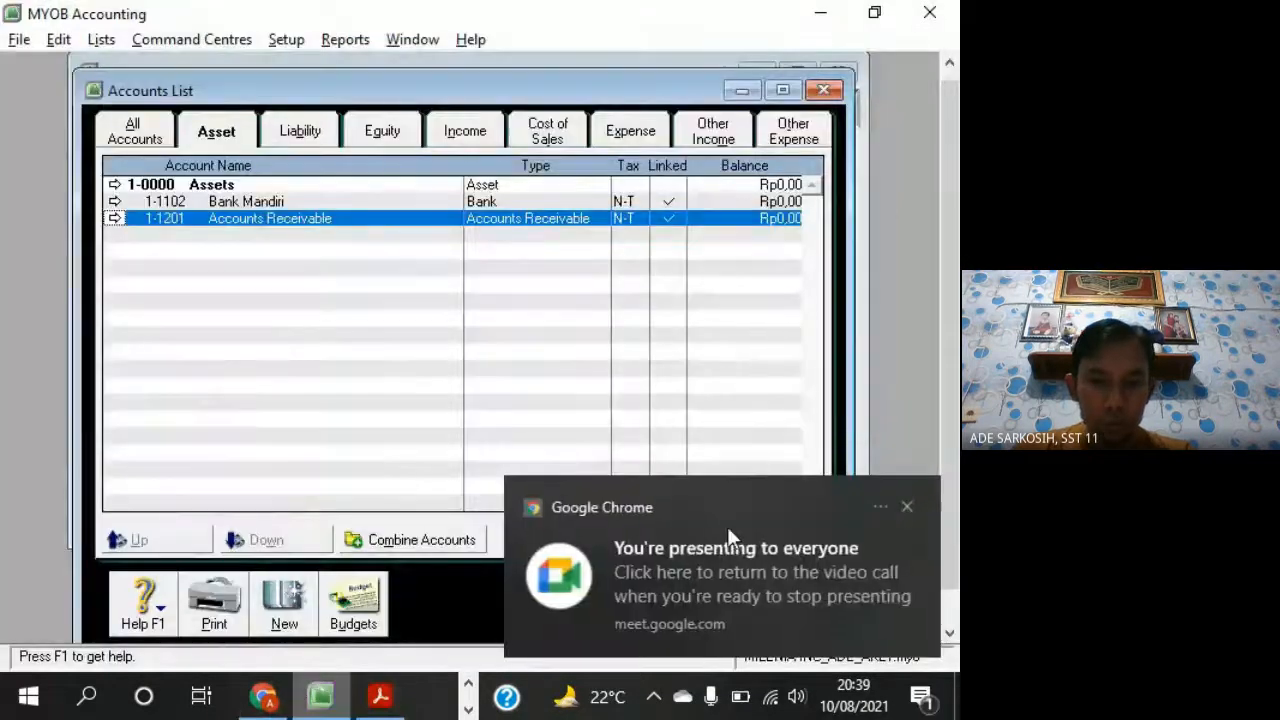
{"action": "left_click", "coordinate": [907, 507]}
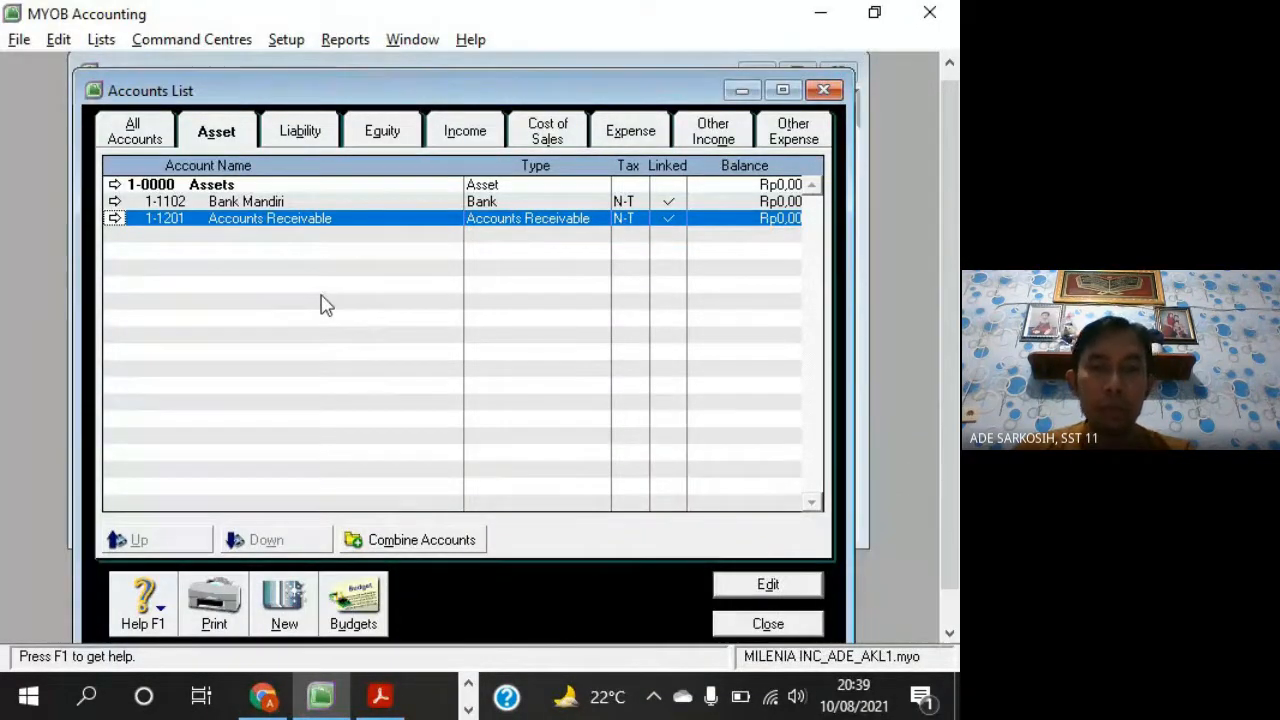
Start a new account in the Asset list and make it a Header Account, checking the DETAIL column of the question sheet
{"action": "left_click", "coordinate": [293, 617]}
{"action": "left_click_drag", "start_coordinate": [534, 129], "coordinate": [529, 249]}
{"action": "key", "text": "alt+Tab"}
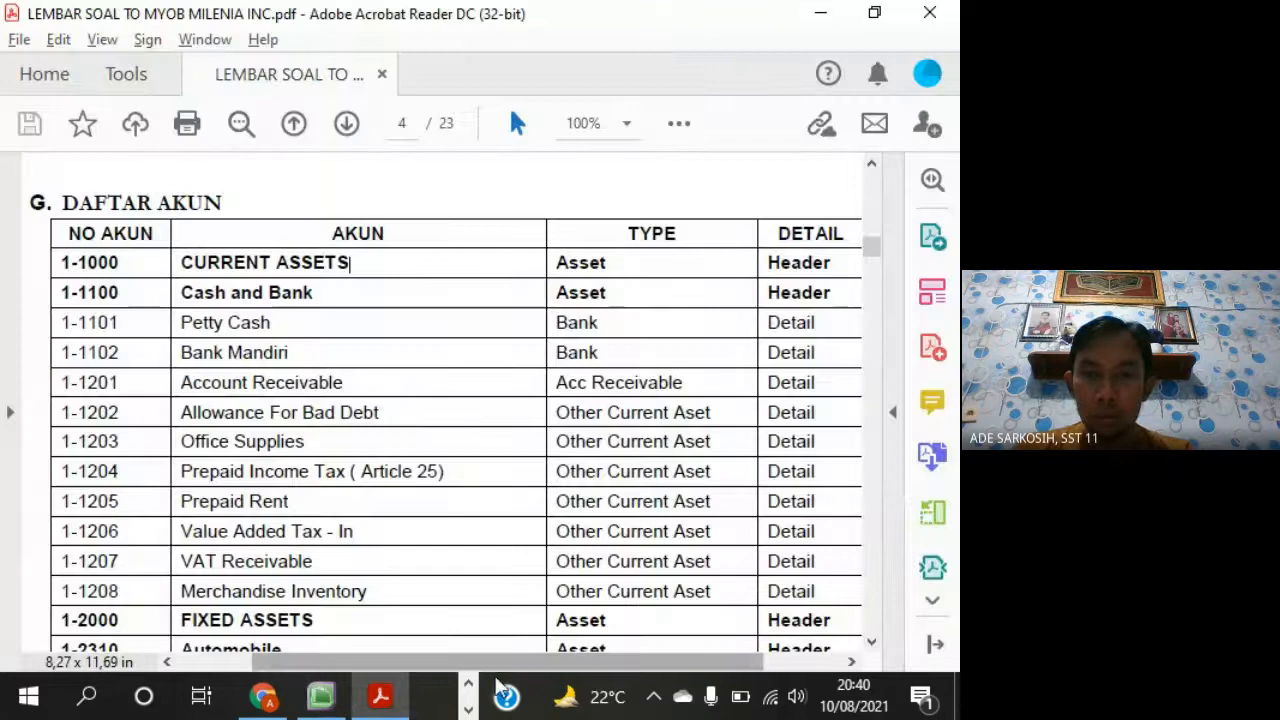
{"action": "left_click_drag", "start_coordinate": [490, 667], "coordinate": [525, 667]}
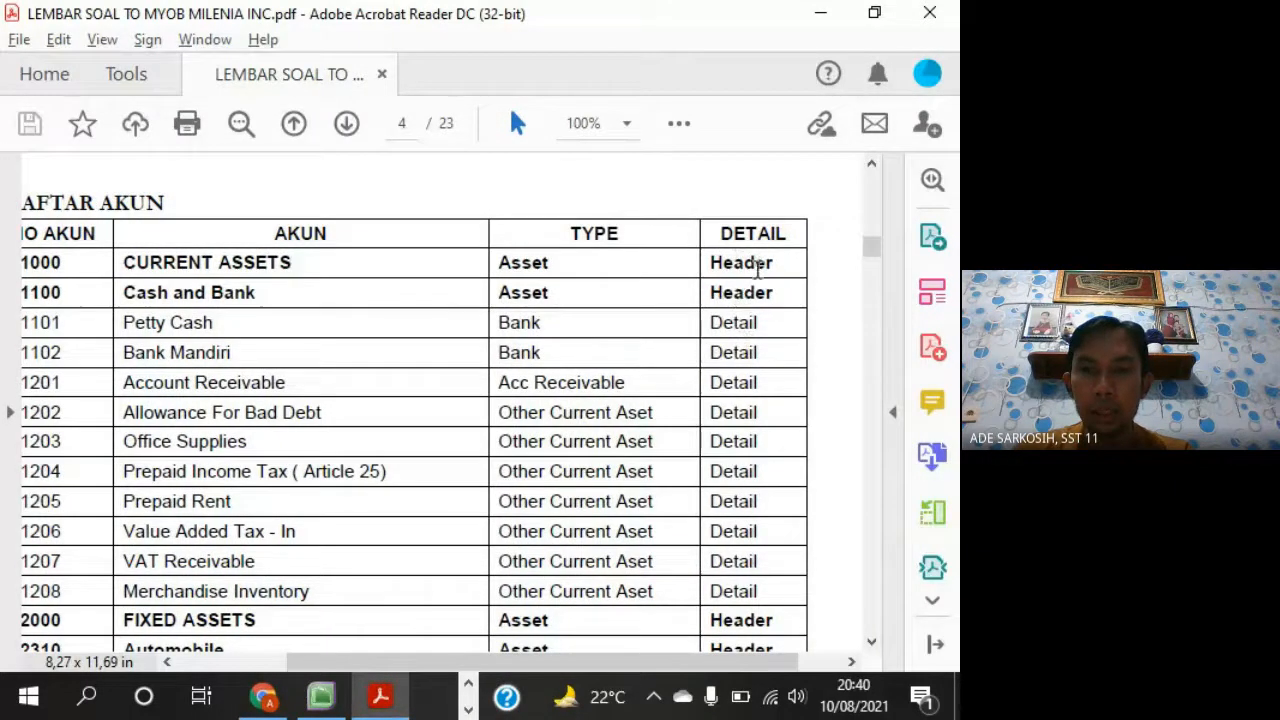
{"action": "key", "text": "alt+Tab"}
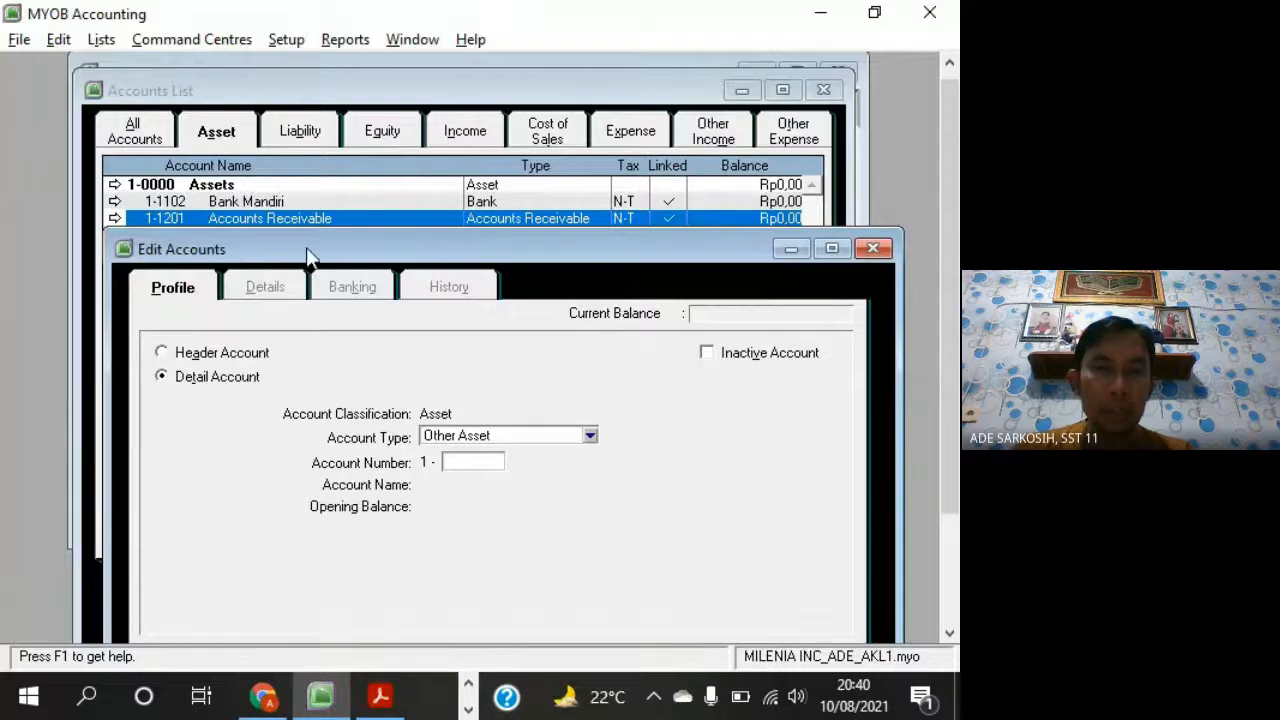
{"action": "left_click_drag", "start_coordinate": [319, 250], "coordinate": [540, 71]}
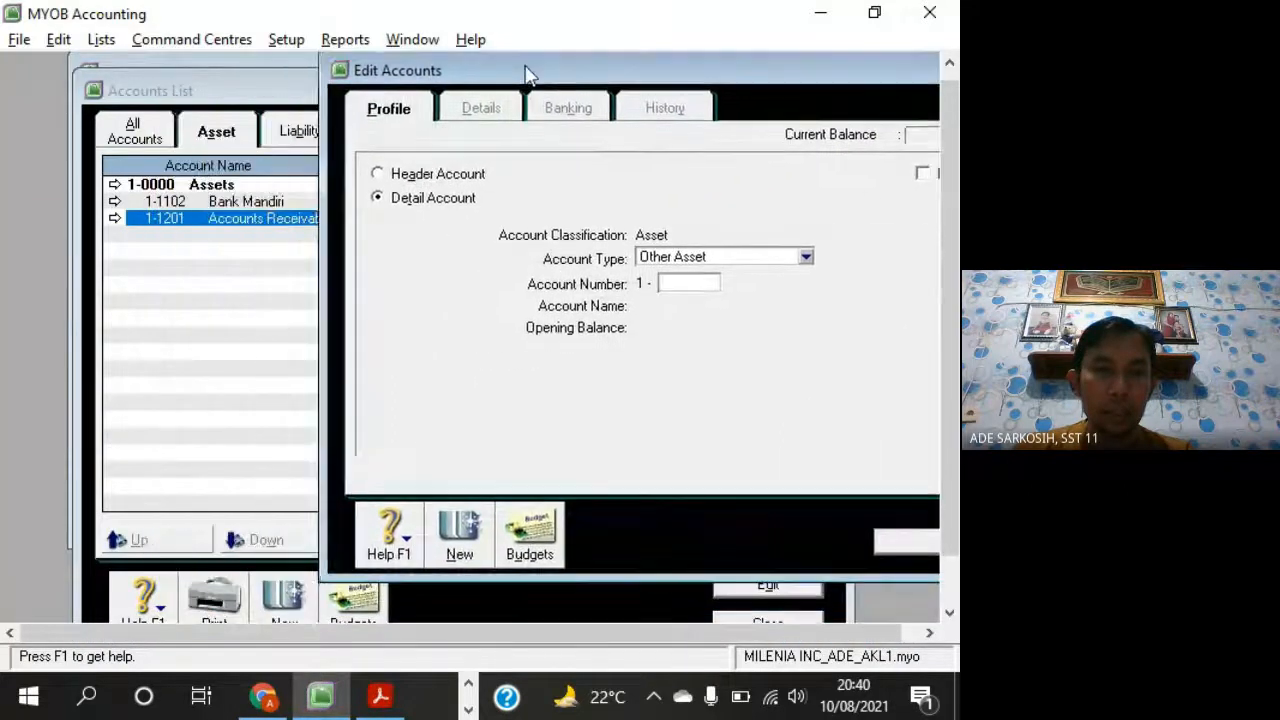
{"action": "left_click", "coordinate": [383, 177]}
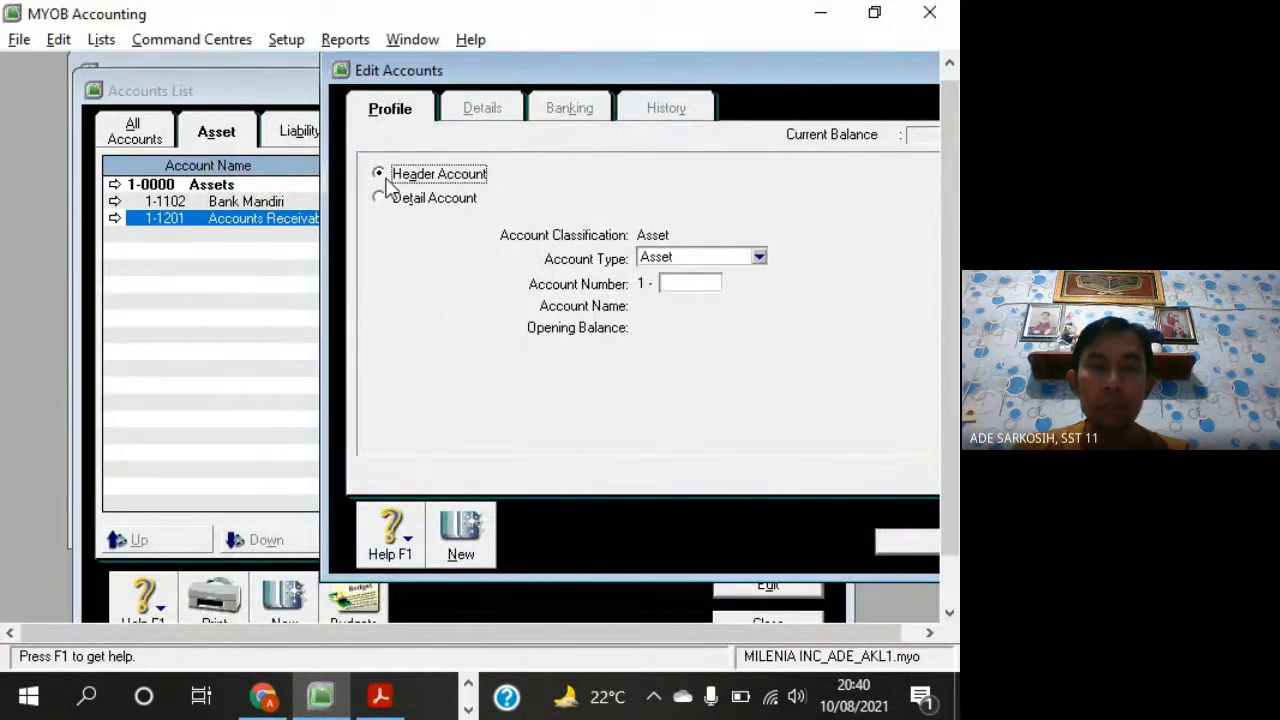
Look up the CURRENT ASSETS row in the DAFTAR AKUN table and set the new header's account number to 1-1000
{"action": "key", "text": "alt+Tab"}
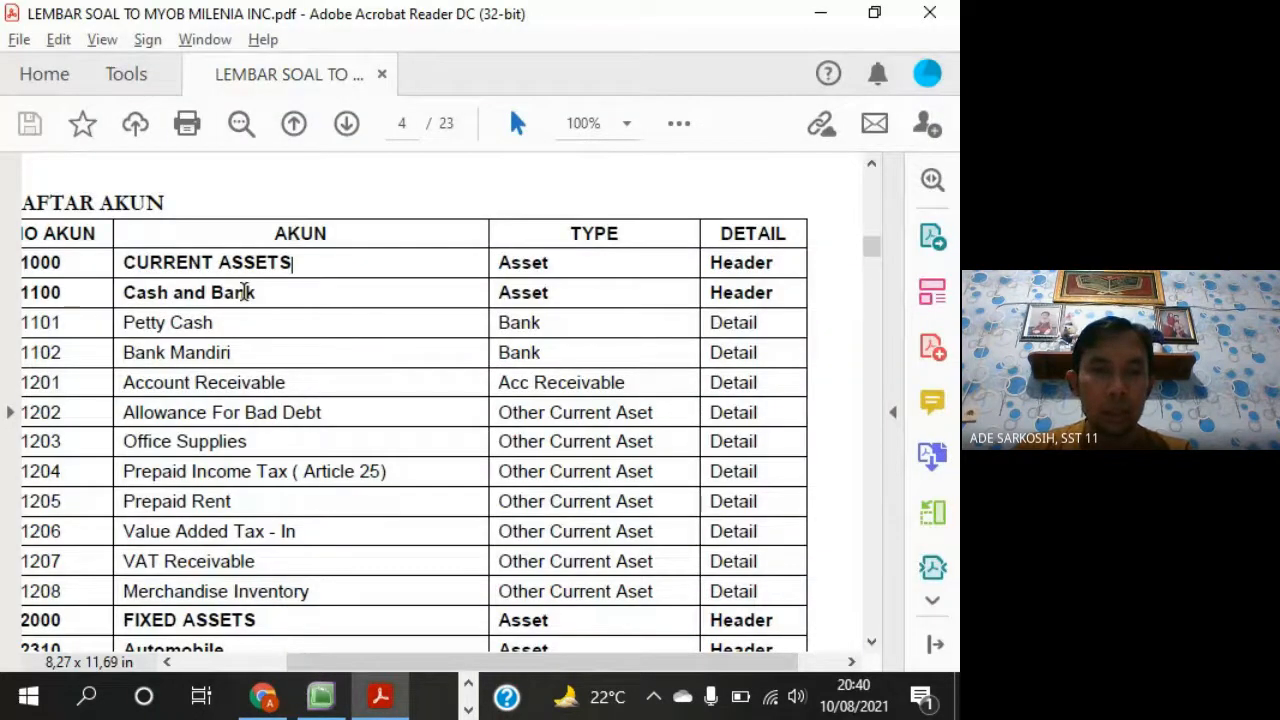
{"action": "key", "text": "alt+Tab"}
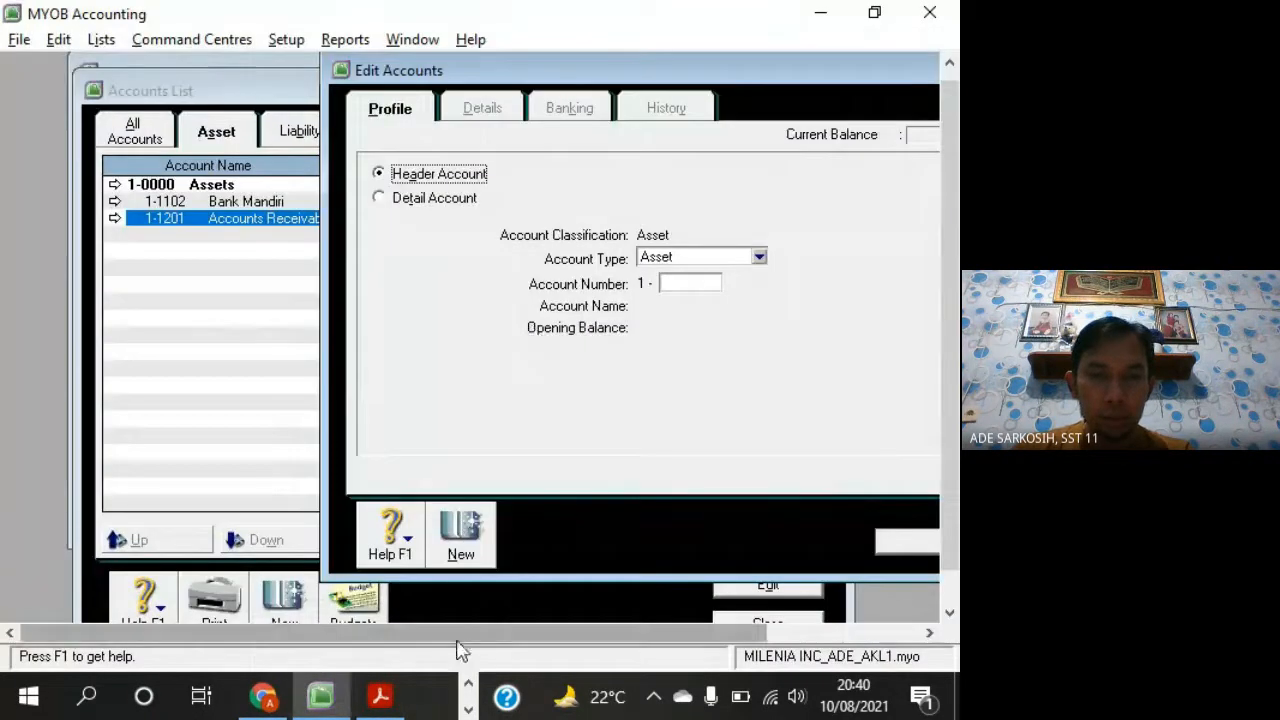
{"action": "key", "text": "alt+Tab"}
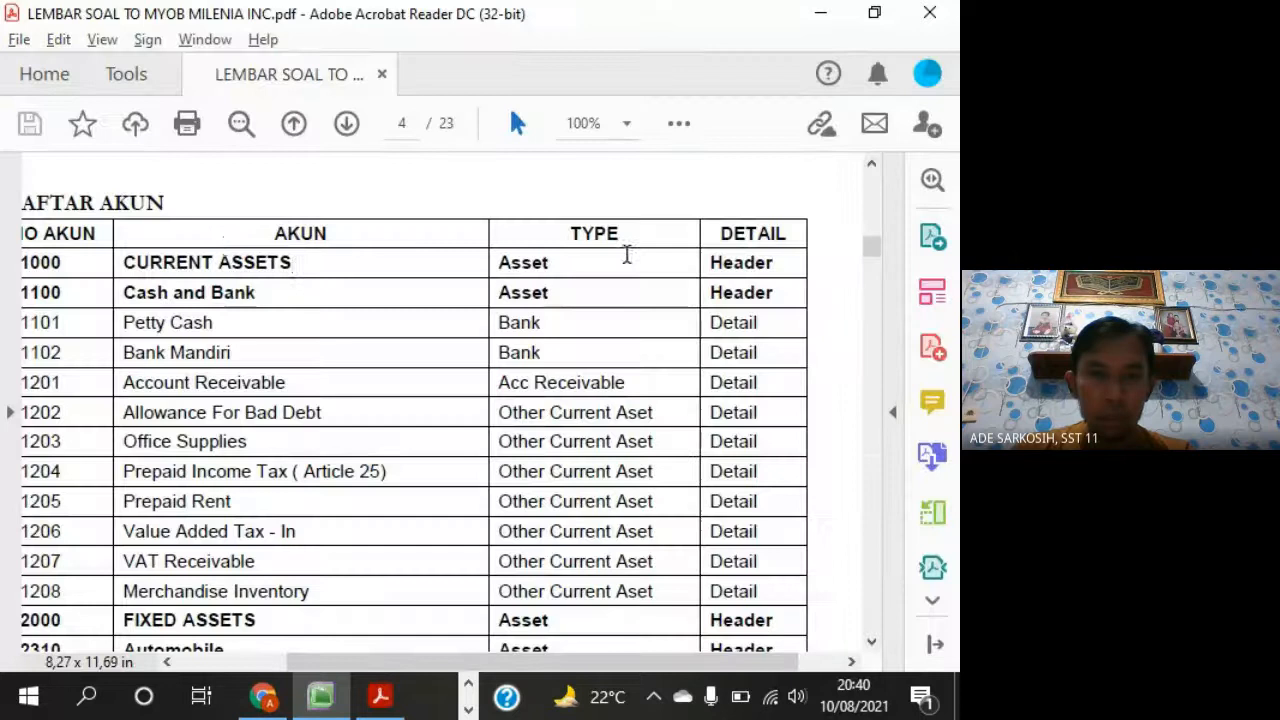
{"action": "left_click_drag", "start_coordinate": [405, 661], "coordinate": [355, 661]}
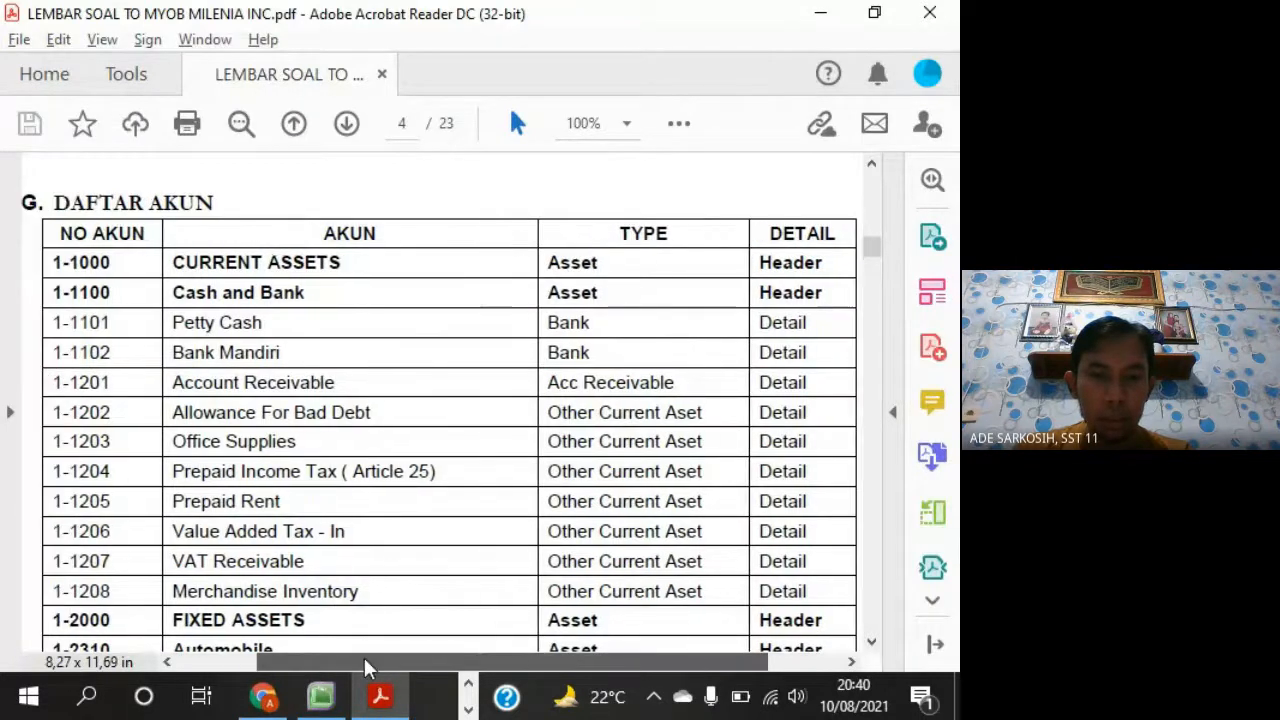
{"action": "key", "text": "alt+Tab"}
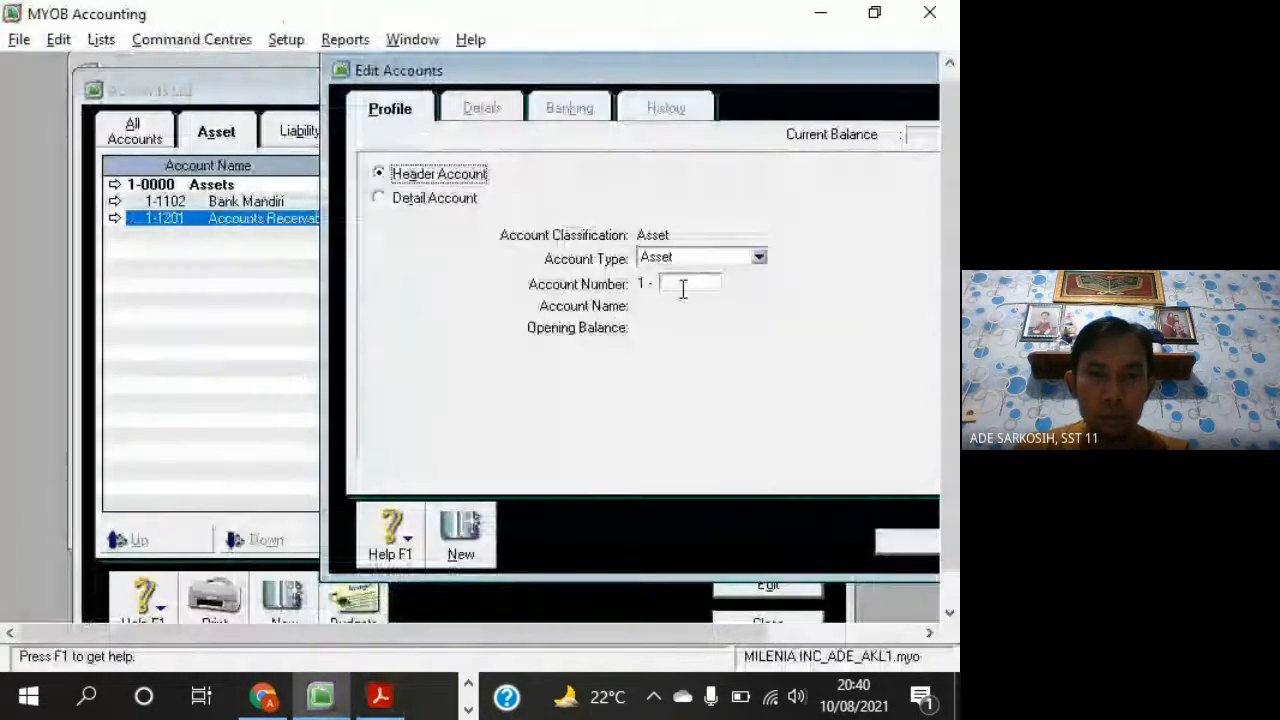
{"action": "key", "text": "alt+Tab"}
{"action": "key", "text": "alt+Tab"}
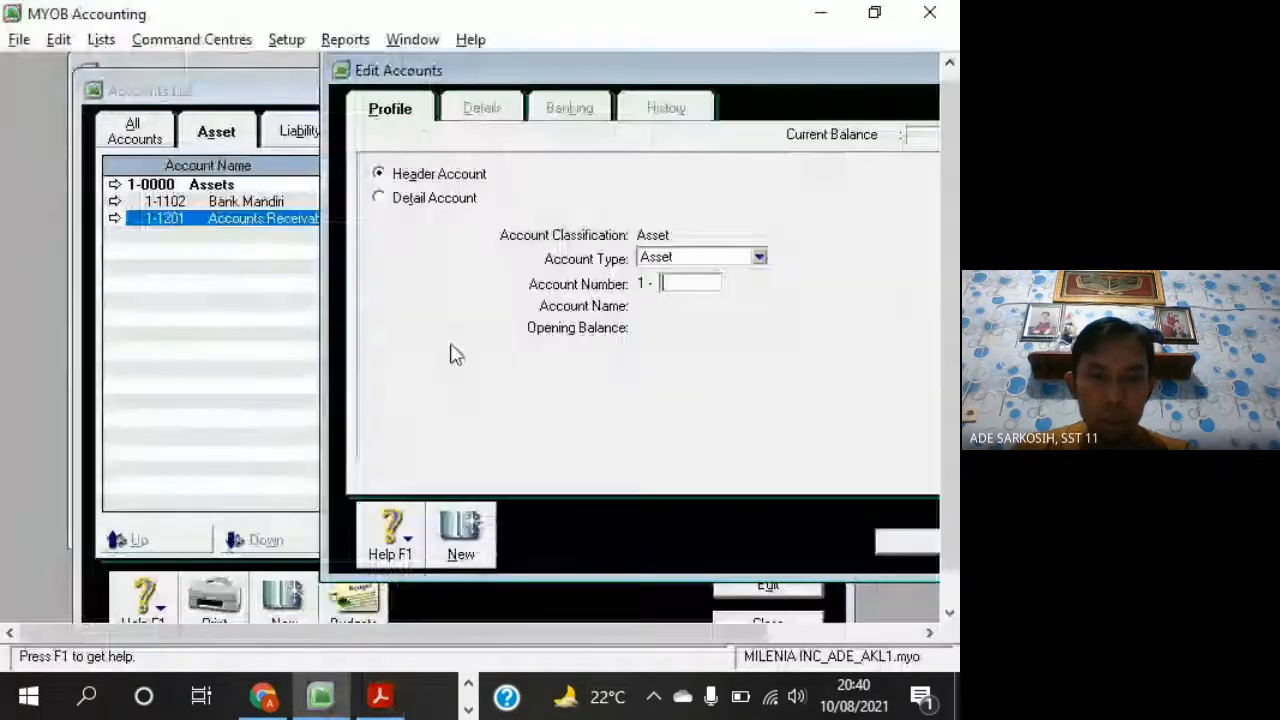
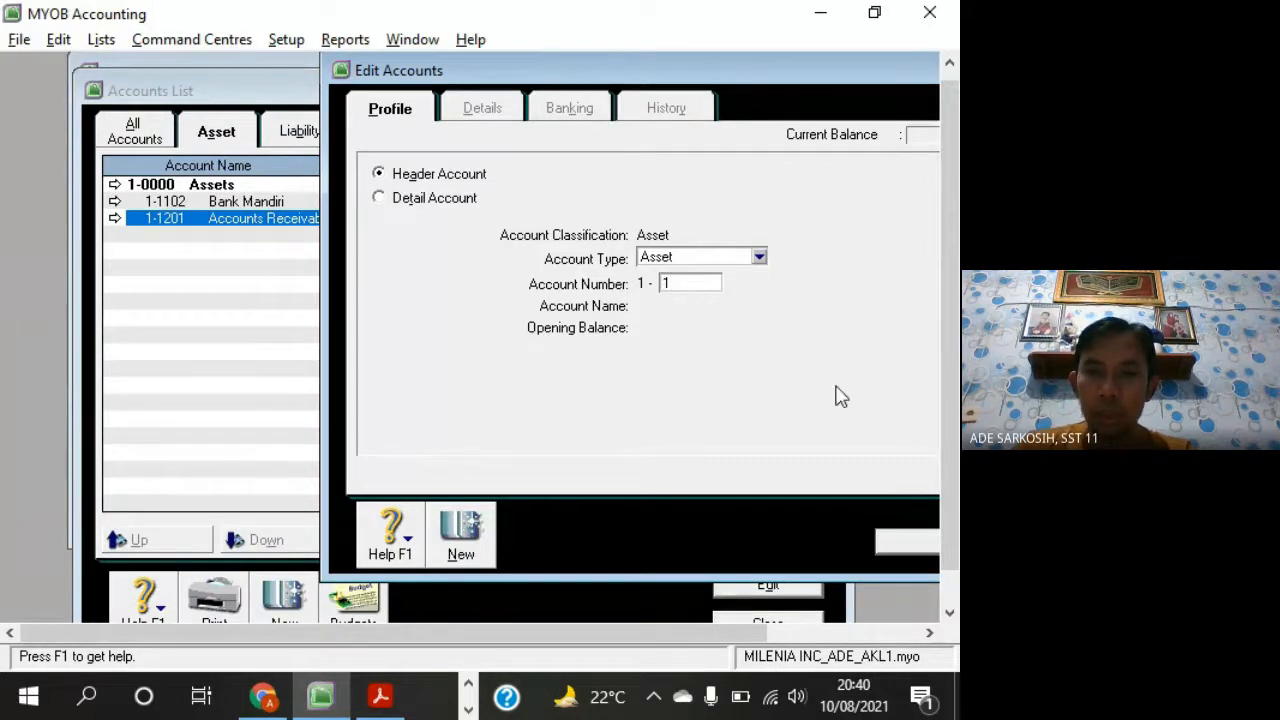
{"action": "type", "text": "000"}
{"action": "key", "text": "Tab"}
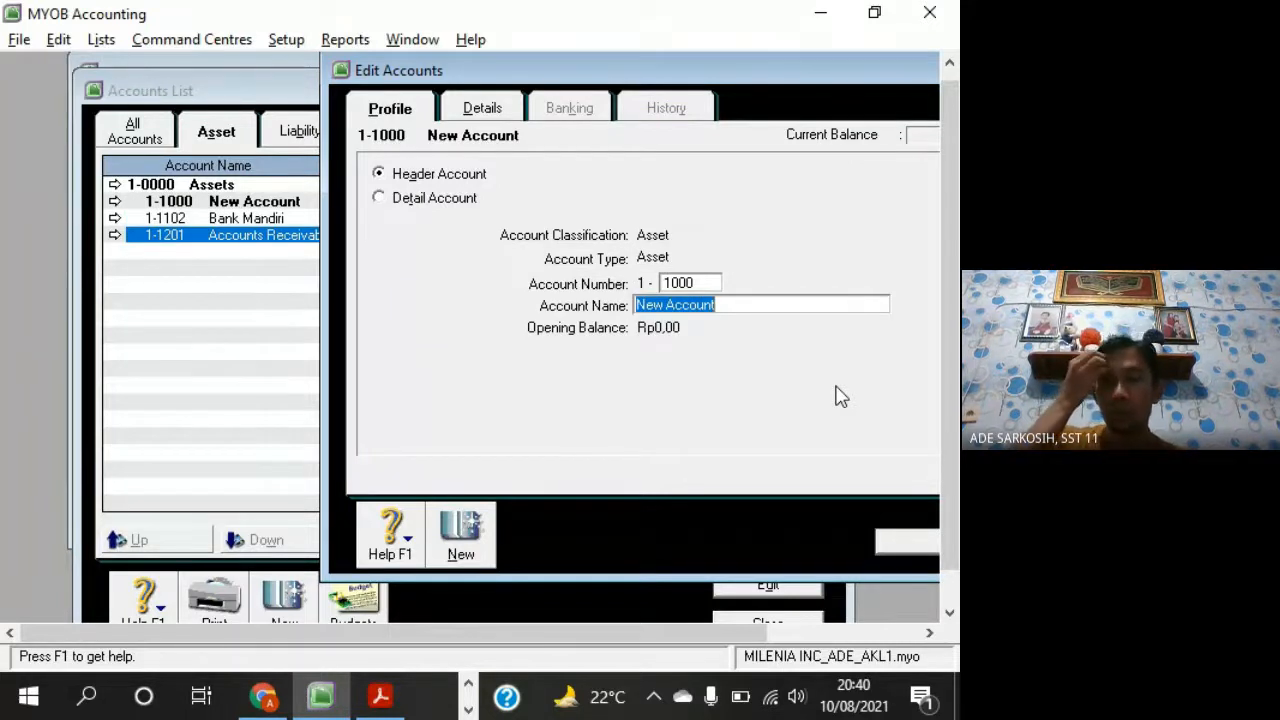
Name header account 1-1000 CURRENT ASSETS, following the spelling in the DAFTAR AKUN table
{"action": "key", "text": "alt+Tab"}
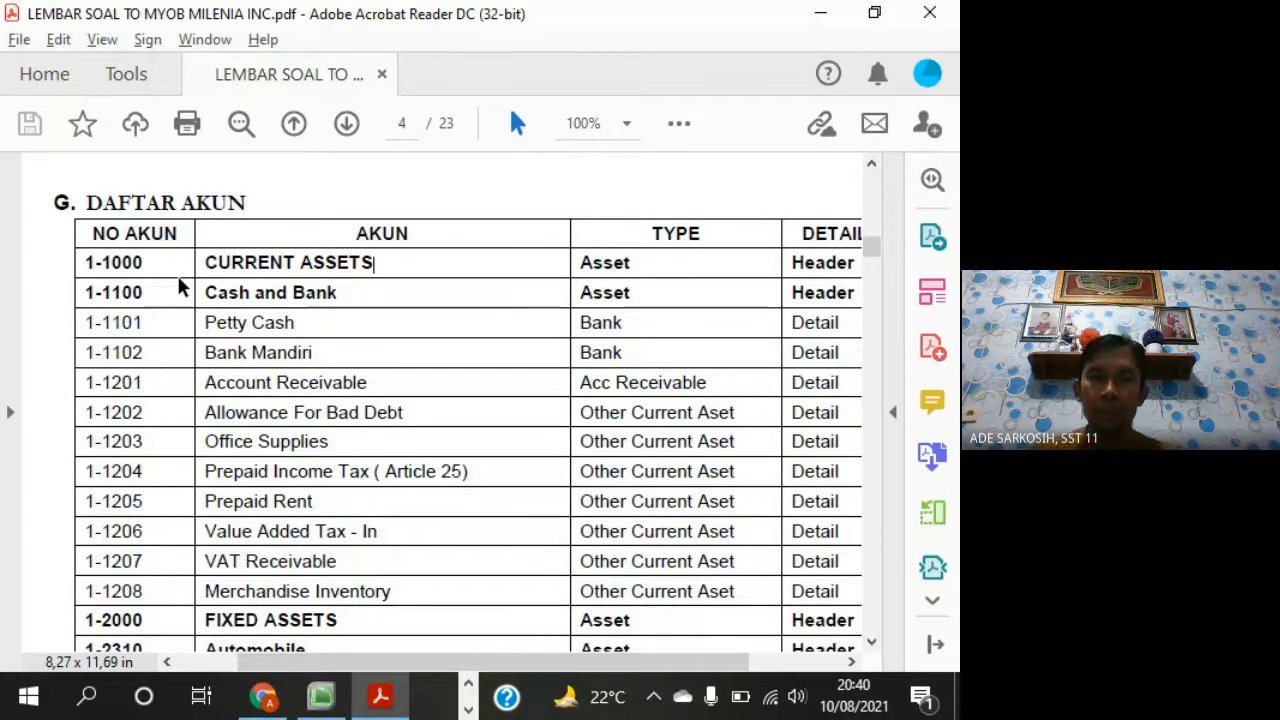
{"action": "key", "text": "alt+Tab"}
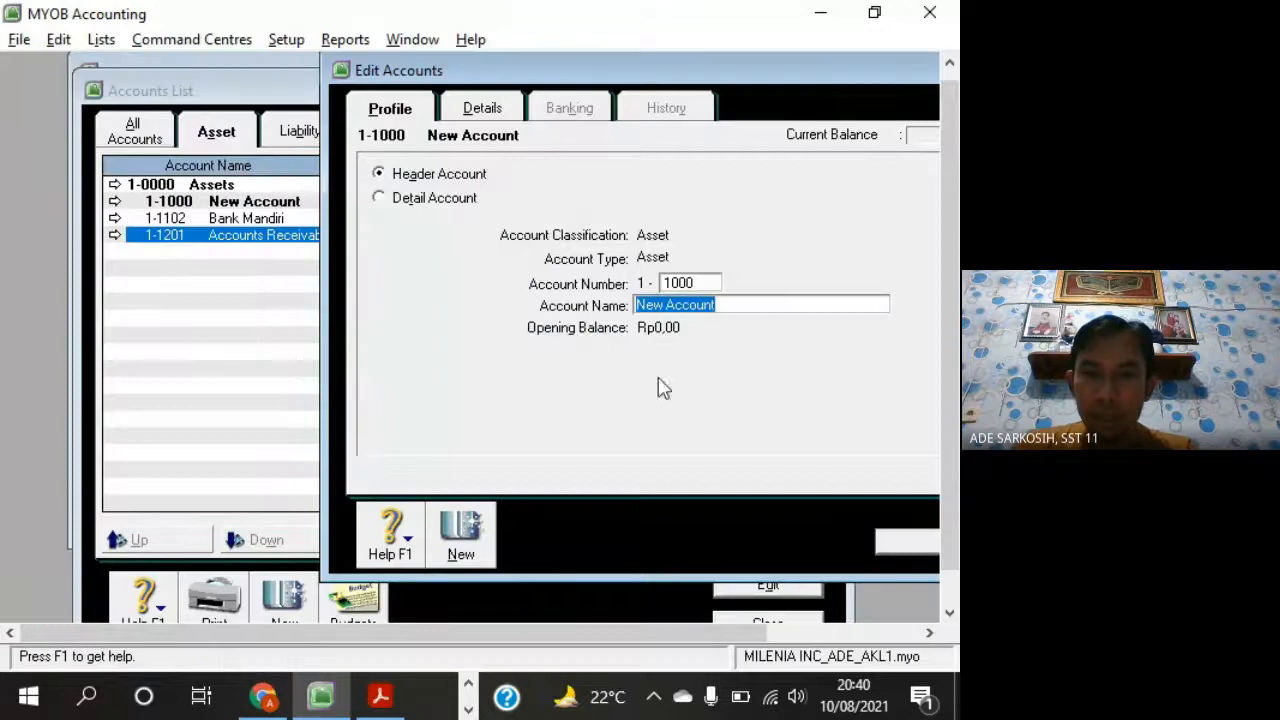
{"action": "key", "text": "alt+Tab"}
{"action": "key", "text": "alt+Tab"}
{"action": "type", "text": "C"}
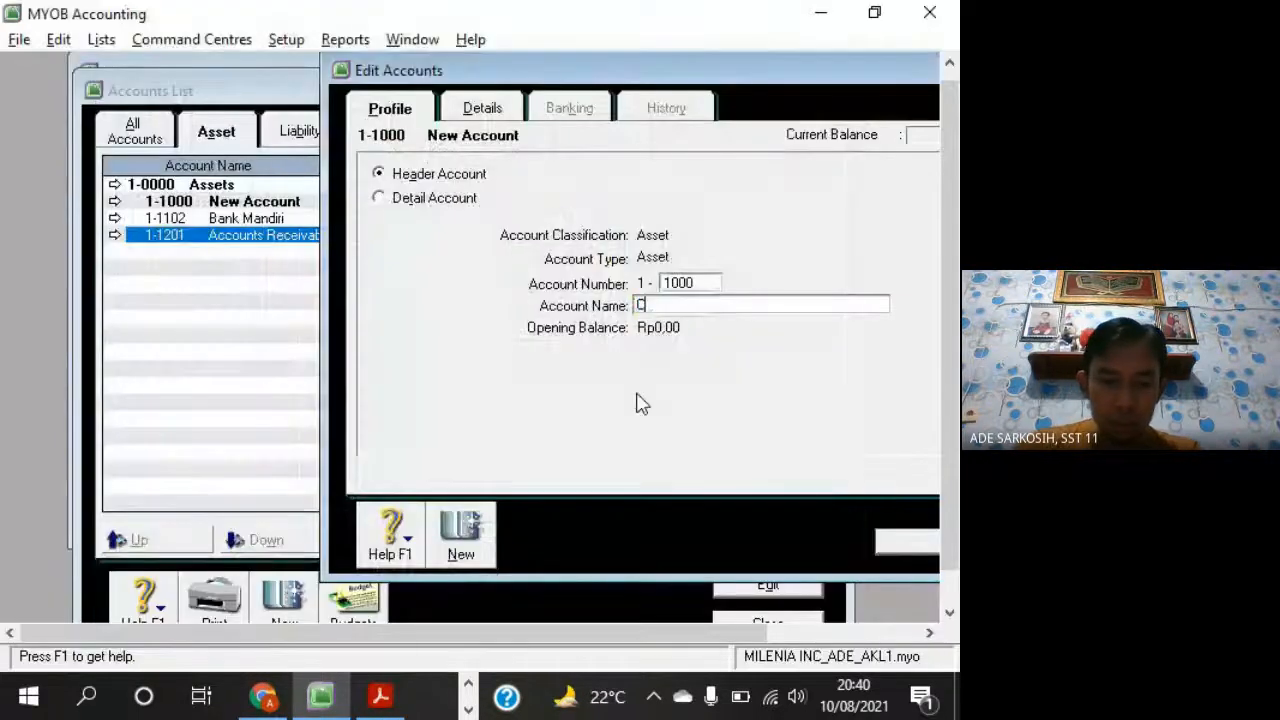
{"action": "type", "text": "URRE"}
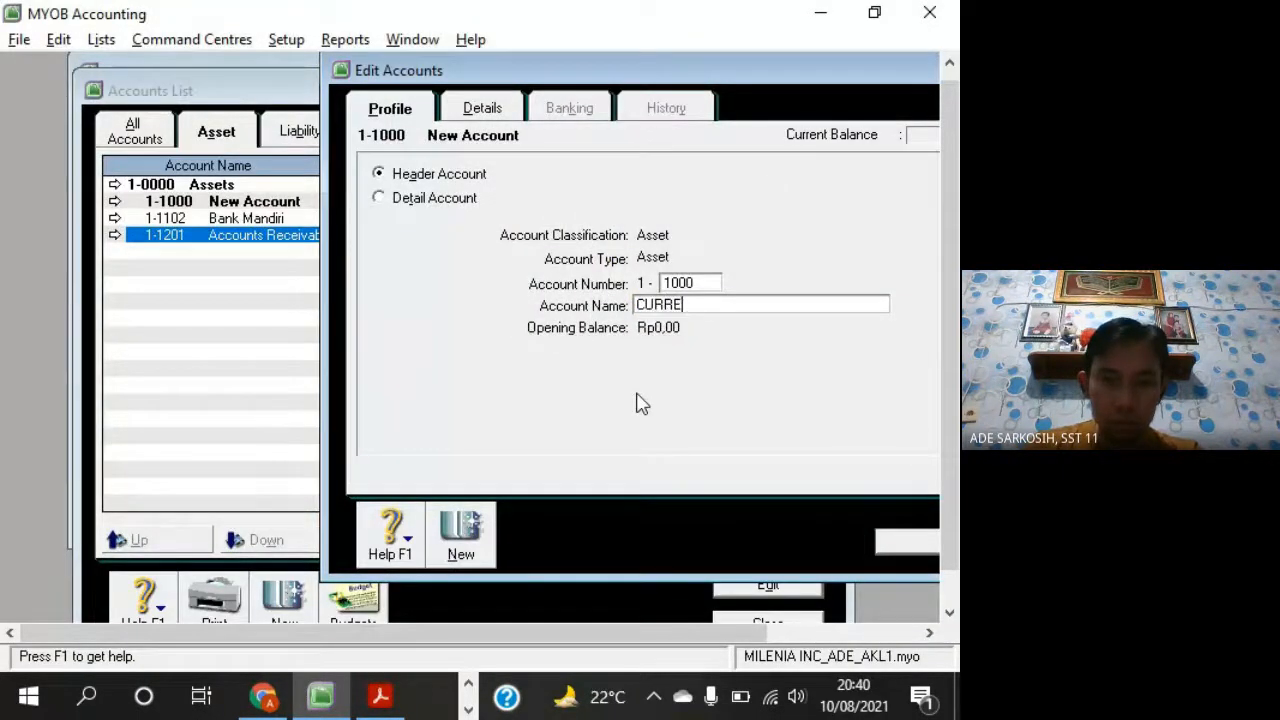
{"action": "type", "text": "NT"}
{"action": "key", "text": "alt+Tab"}
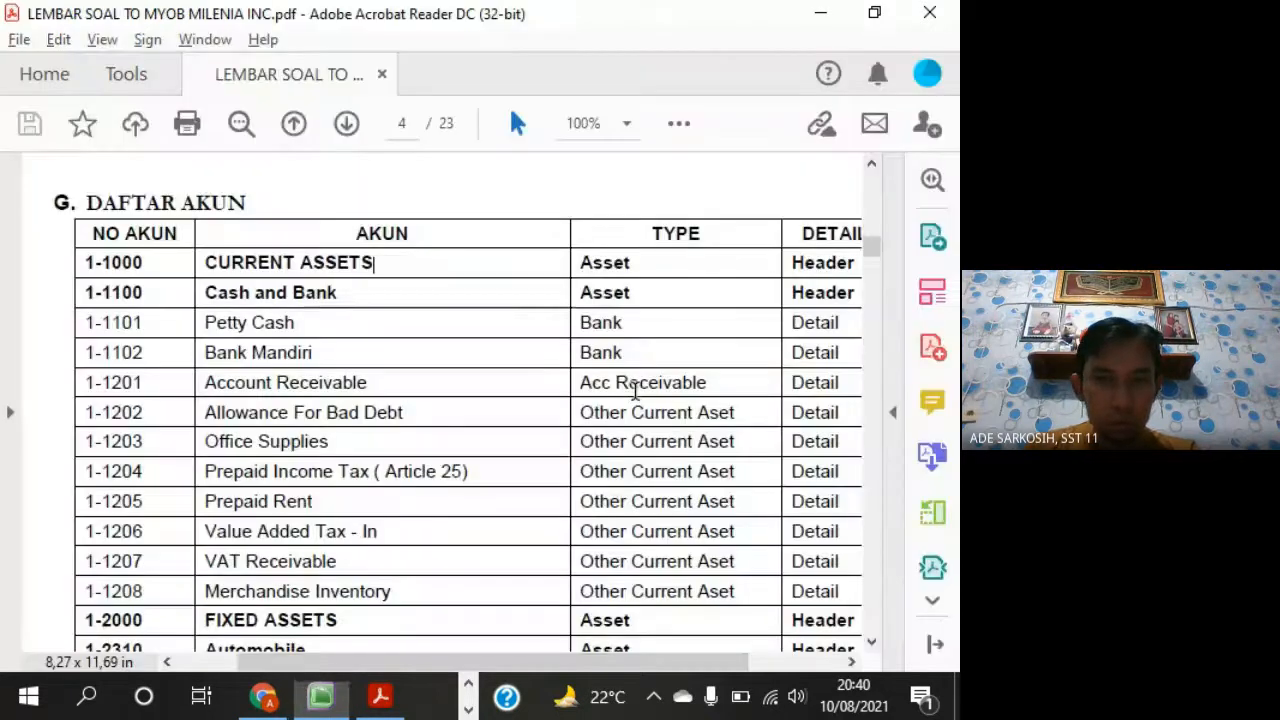
{"action": "key", "text": "alt+Tab"}
{"action": "type", "text": "A"}
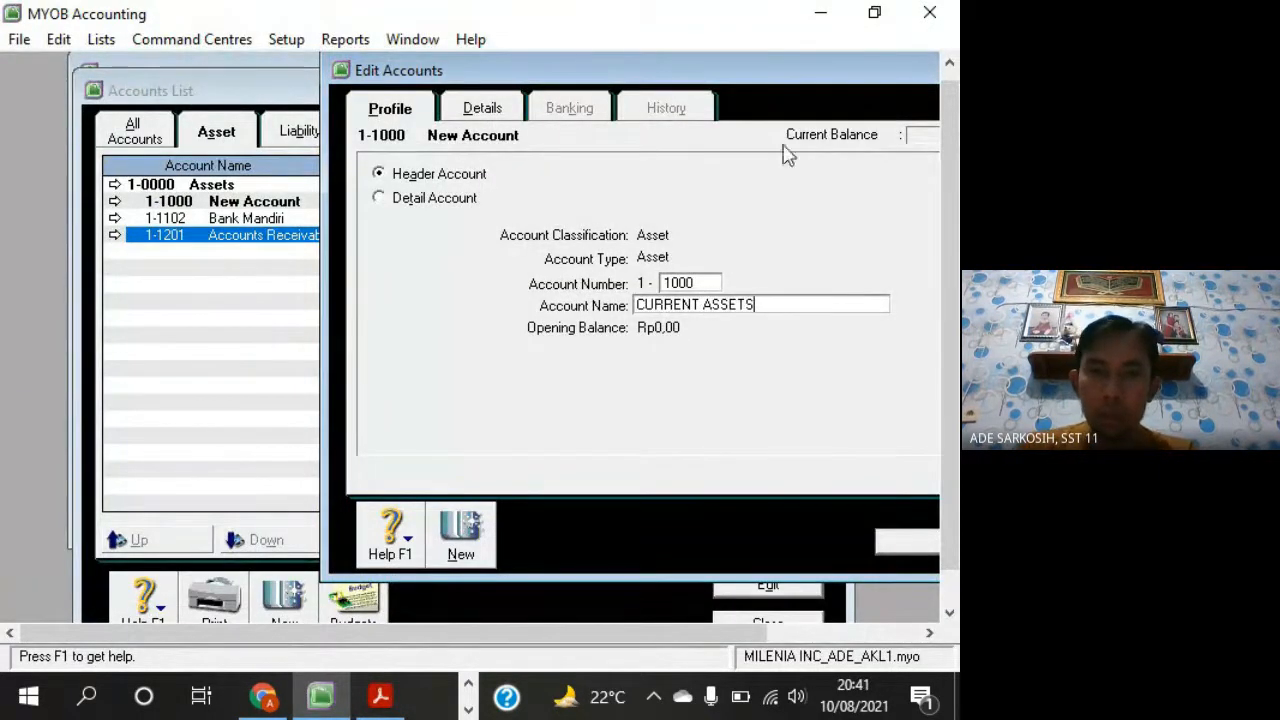
Check the Cash and Bank row in the question sheet, and start another new asset account as a Header Account
{"action": "left_click_drag", "start_coordinate": [730, 75], "coordinate": [784, 72]}
{"action": "key", "text": "alt+Tab"}
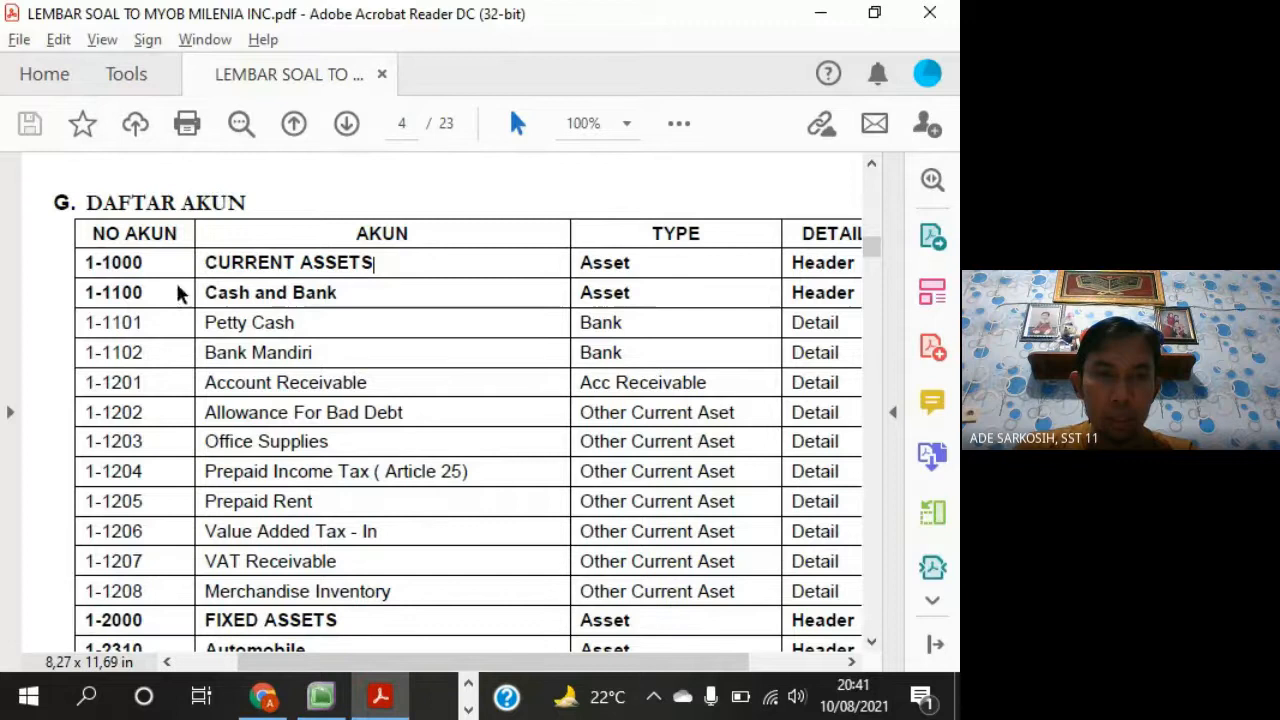
{"action": "left_click_drag", "start_coordinate": [206, 293], "coordinate": [340, 295]}
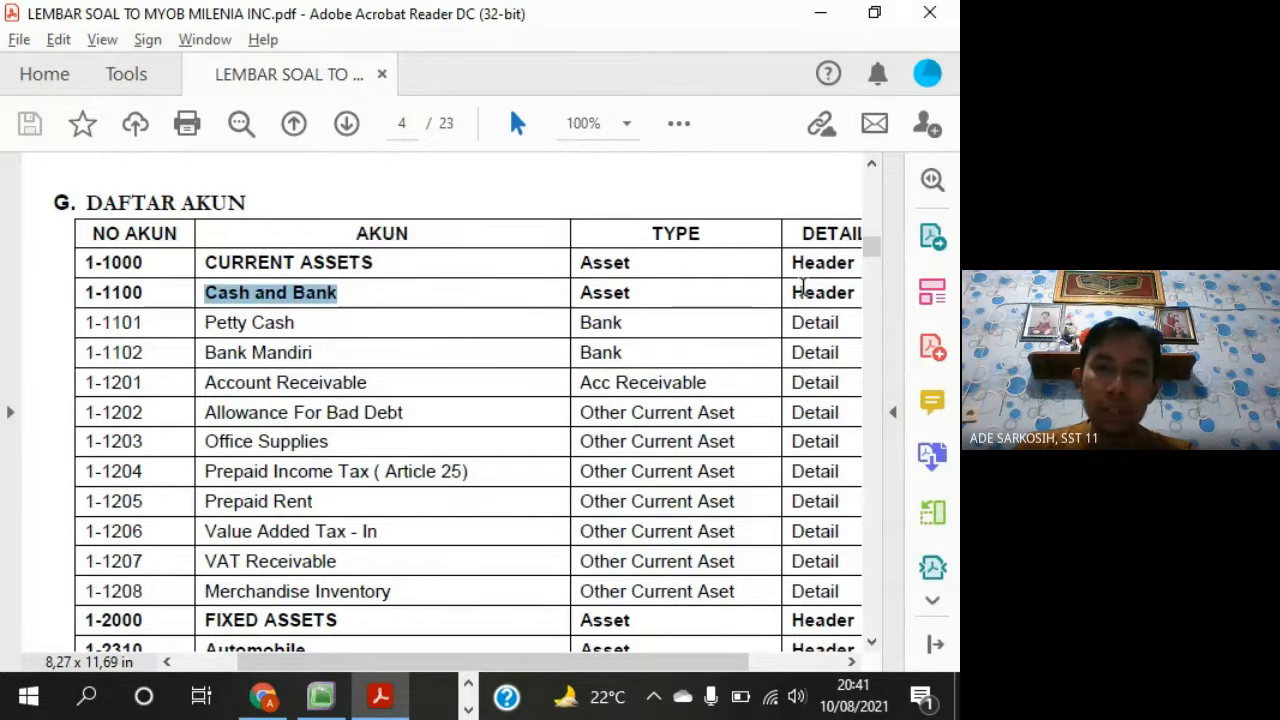
{"action": "key", "text": "alt+Tab"}
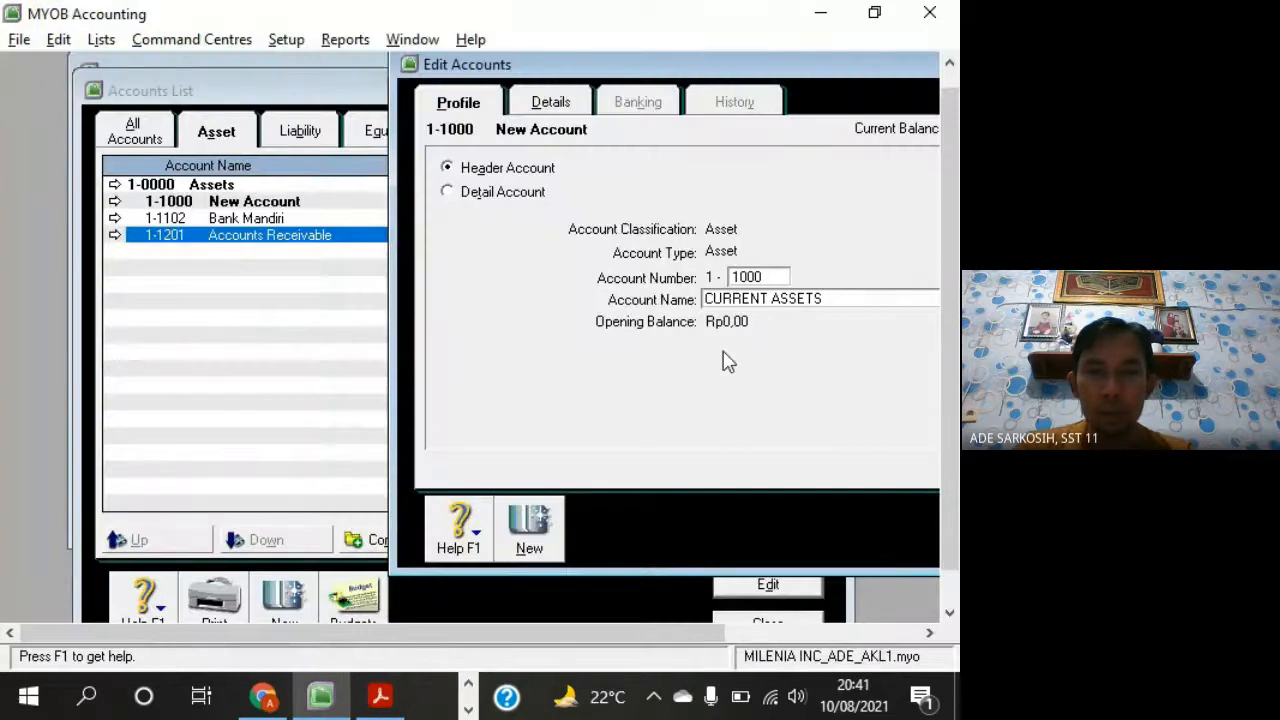
{"action": "left_click_drag", "start_coordinate": [796, 65], "coordinate": [876, 84]}
{"action": "left_click", "coordinate": [605, 535]}
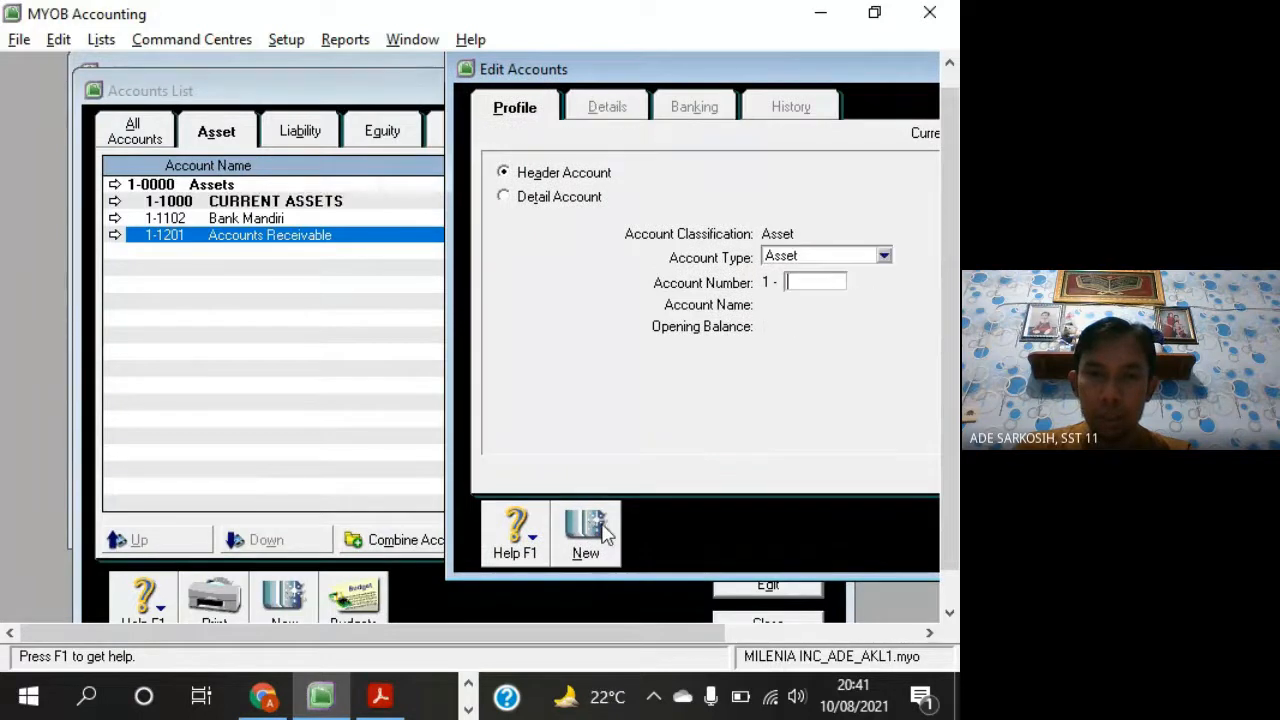
{"action": "left_click", "coordinate": [550, 173]}
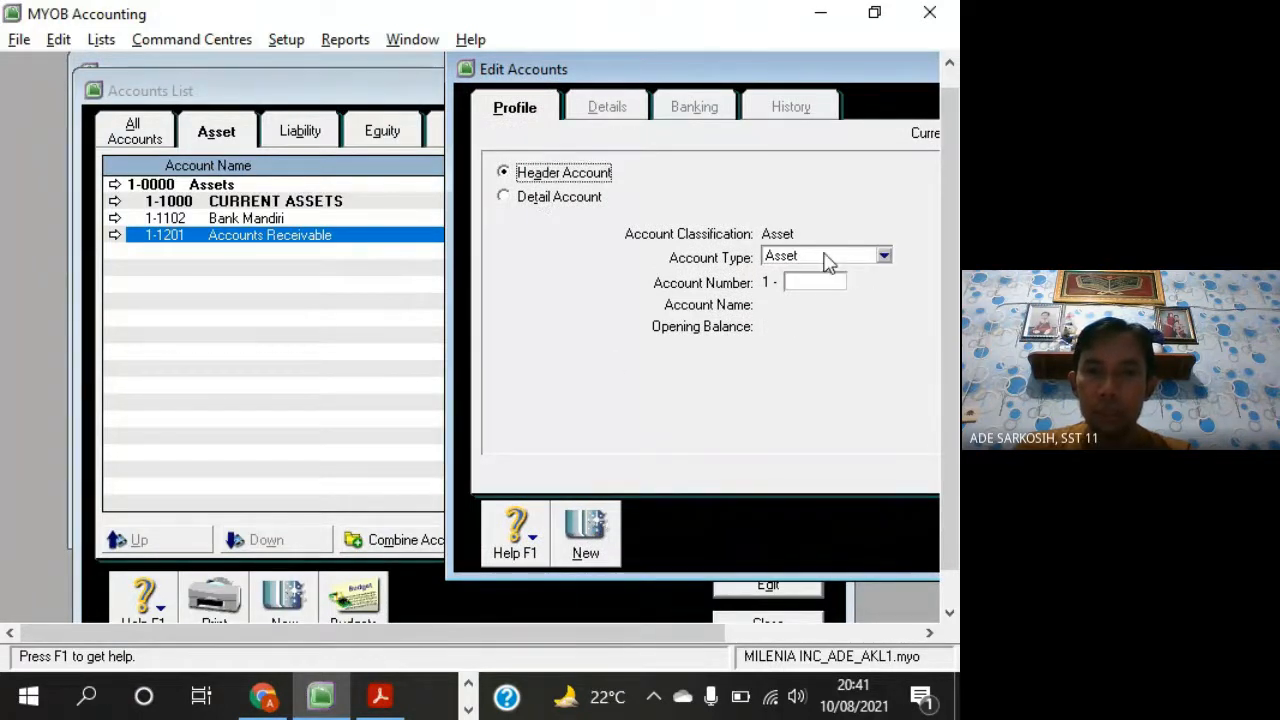
Set the new header's account number to 1-1100, matching the Cash and Bank row in the DAFTAR AKUN table
{"action": "left_click", "coordinate": [818, 282]}
{"action": "key", "text": "alt+Tab"}
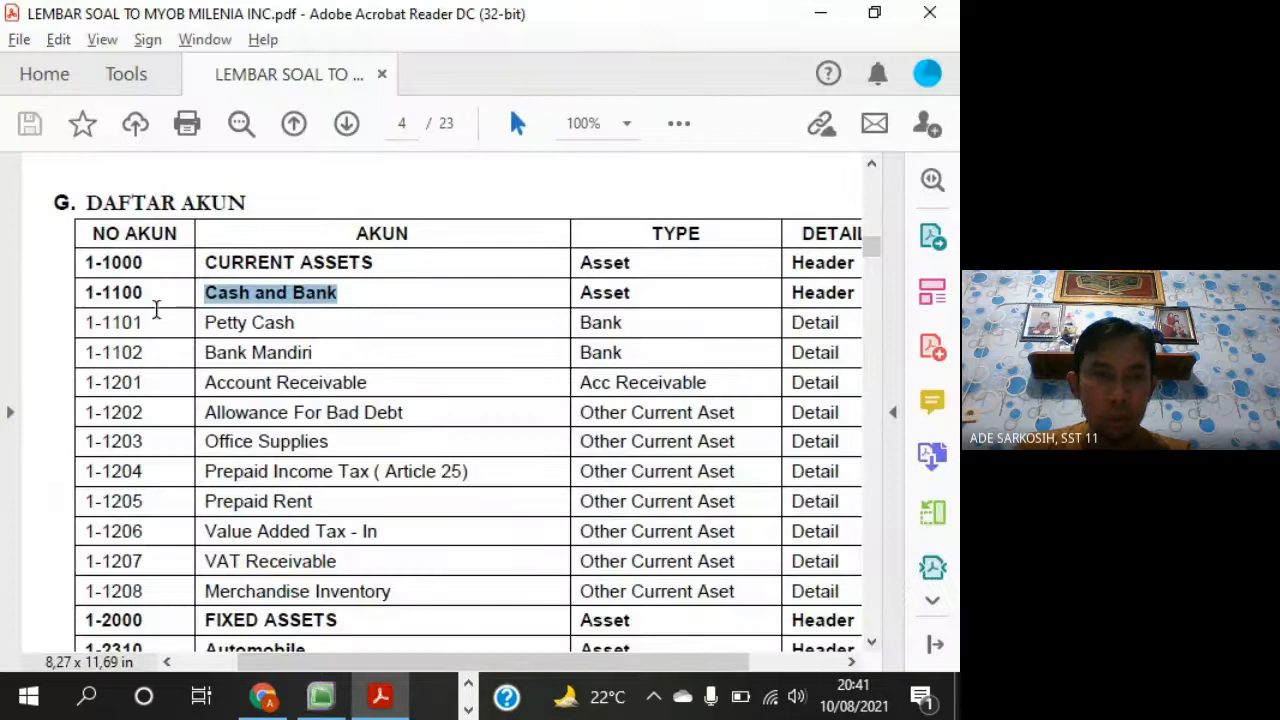
{"action": "key", "text": "alt+Tab"}
{"action": "type", "text": "11"}
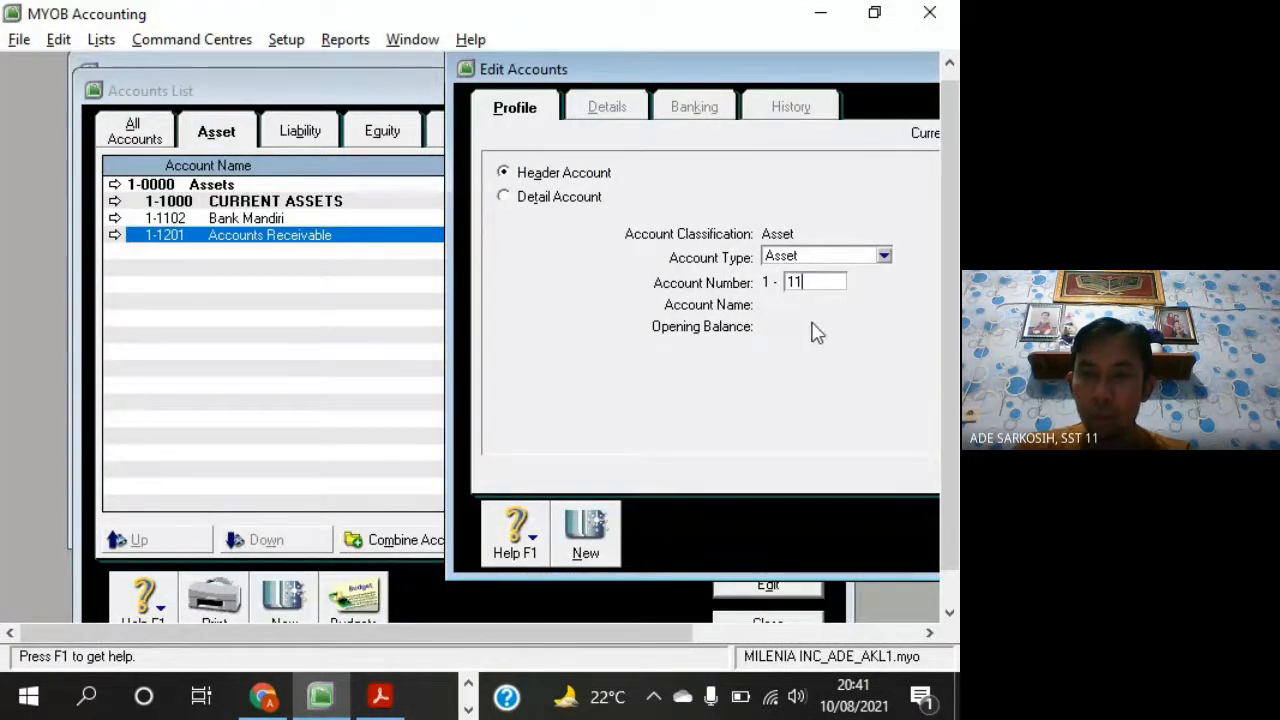
{"action": "type", "text": "00"}
{"action": "key", "text": "Tab"}
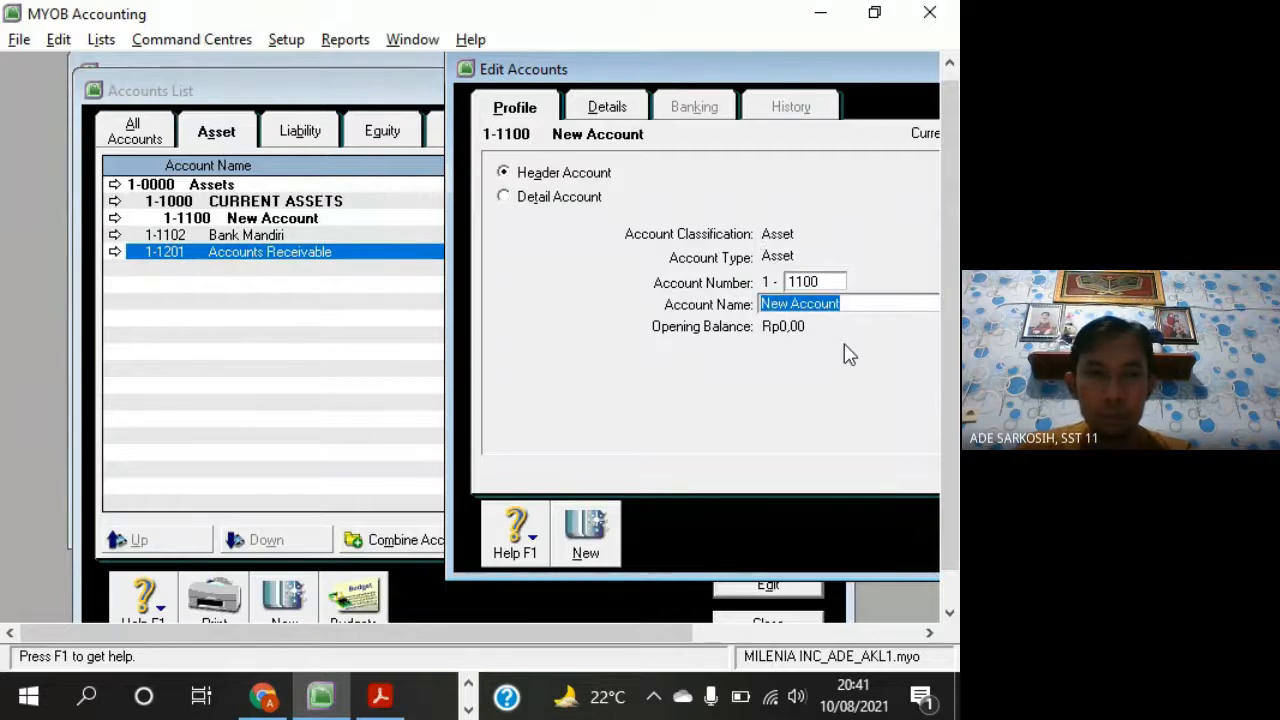
Name header account 1-1100 Cash and Bank and save it to the Asset list
{"action": "key", "text": "alt+Tab"}
{"action": "key", "text": "alt+Tab"}
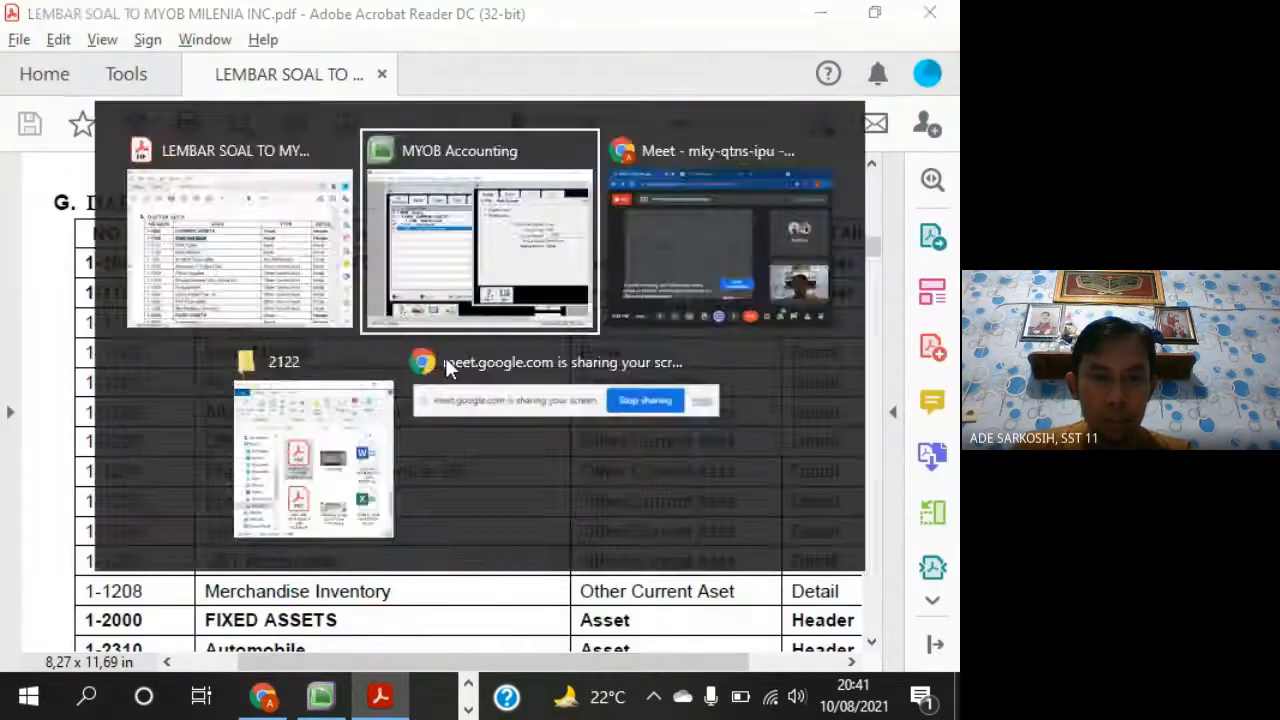
{"action": "type", "text": "Cash and Bank"}
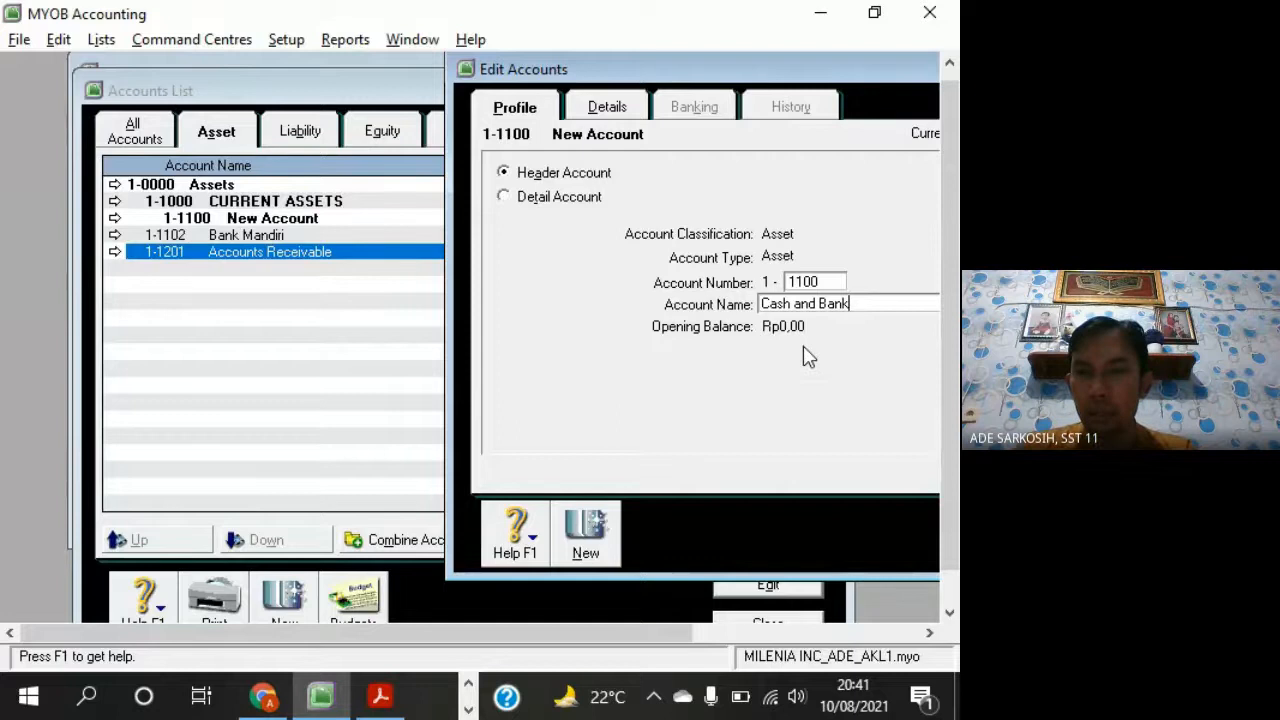
{"action": "left_click_drag", "start_coordinate": [794, 76], "coordinate": [615, 61]}
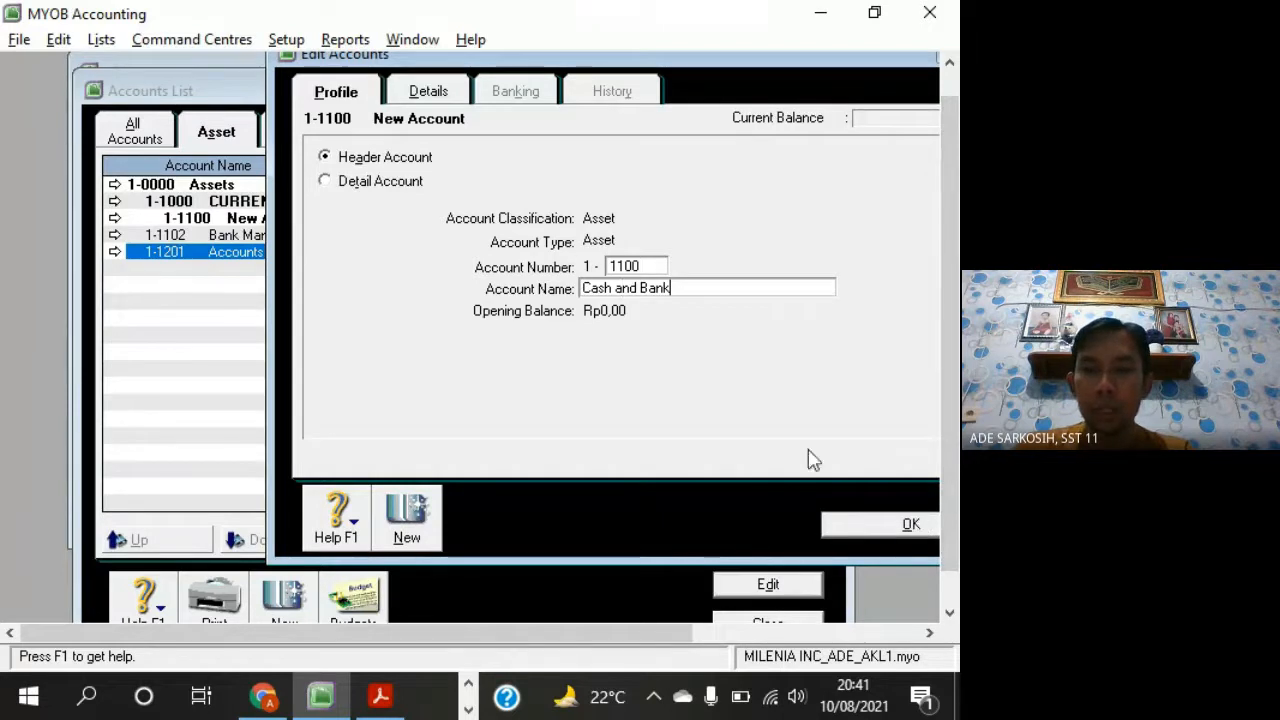
{"action": "left_click", "coordinate": [889, 535]}
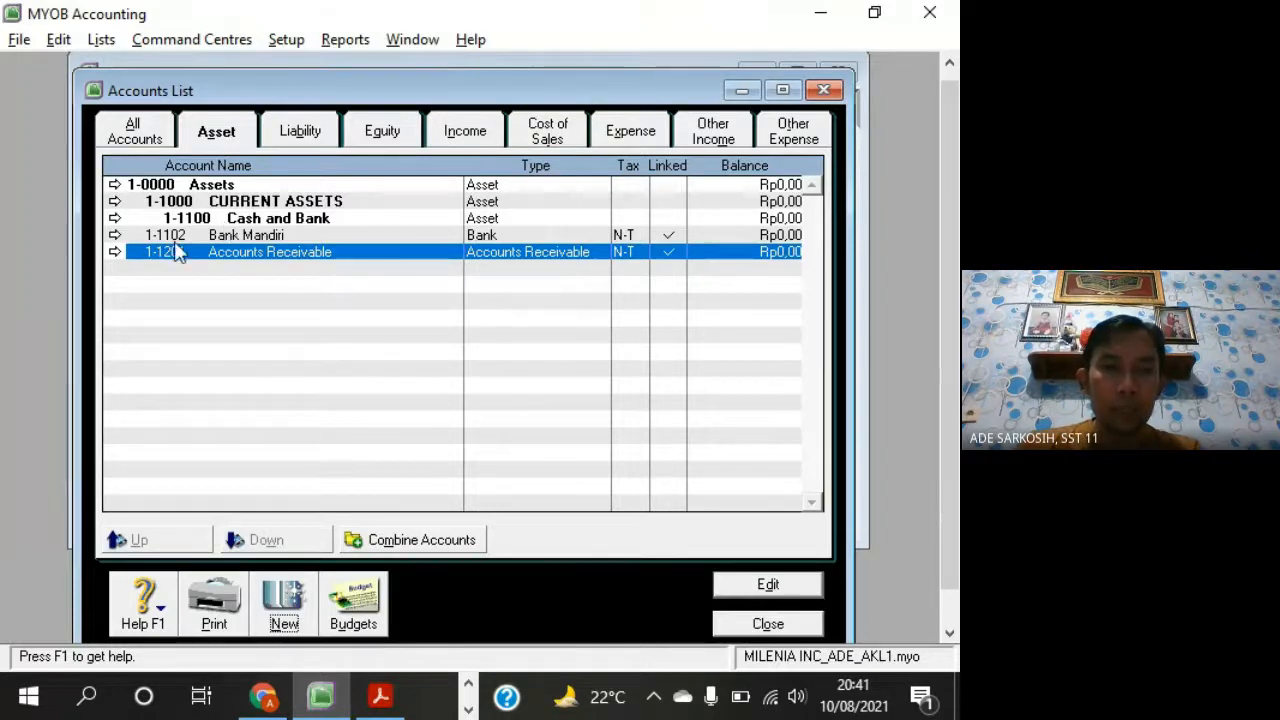
Check the Petty Cash row in the question sheet and review how the headers and detail accounts are nested in the Asset list
{"action": "key", "text": "alt+Tab"}
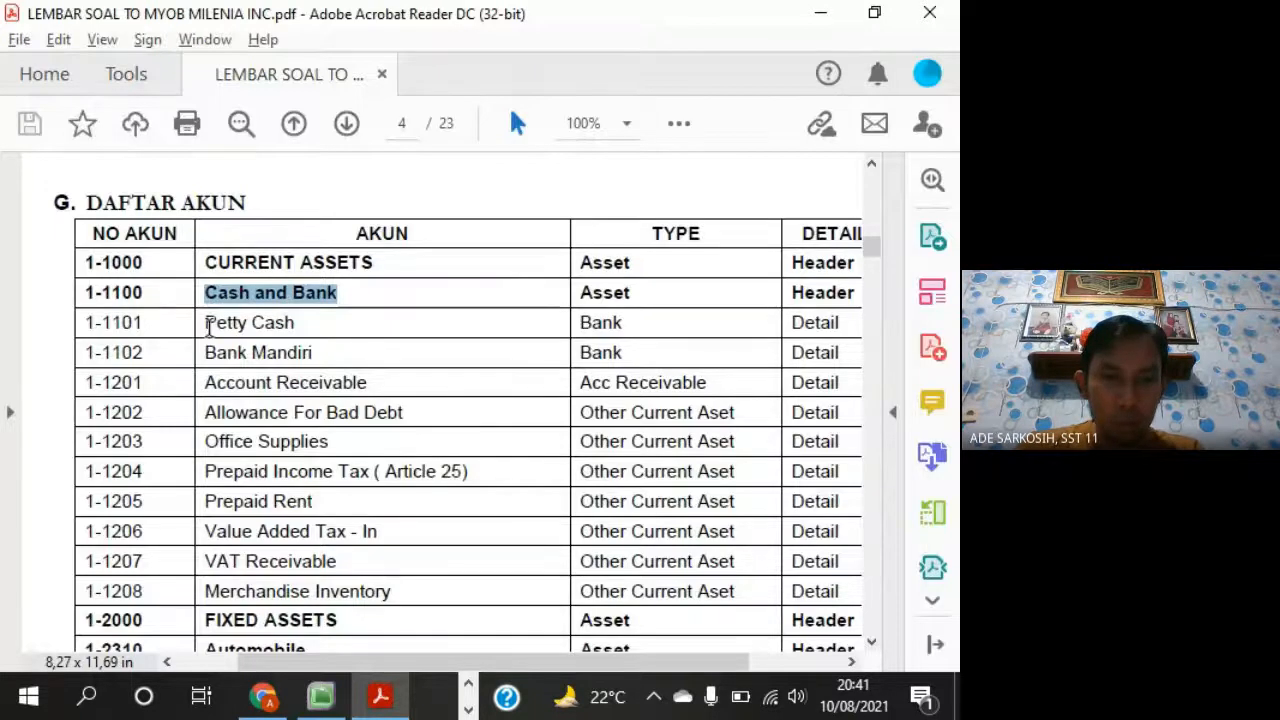
{"action": "left_click_drag", "start_coordinate": [206, 323], "coordinate": [290, 418]}
{"action": "key", "text": "alt+Tab"}
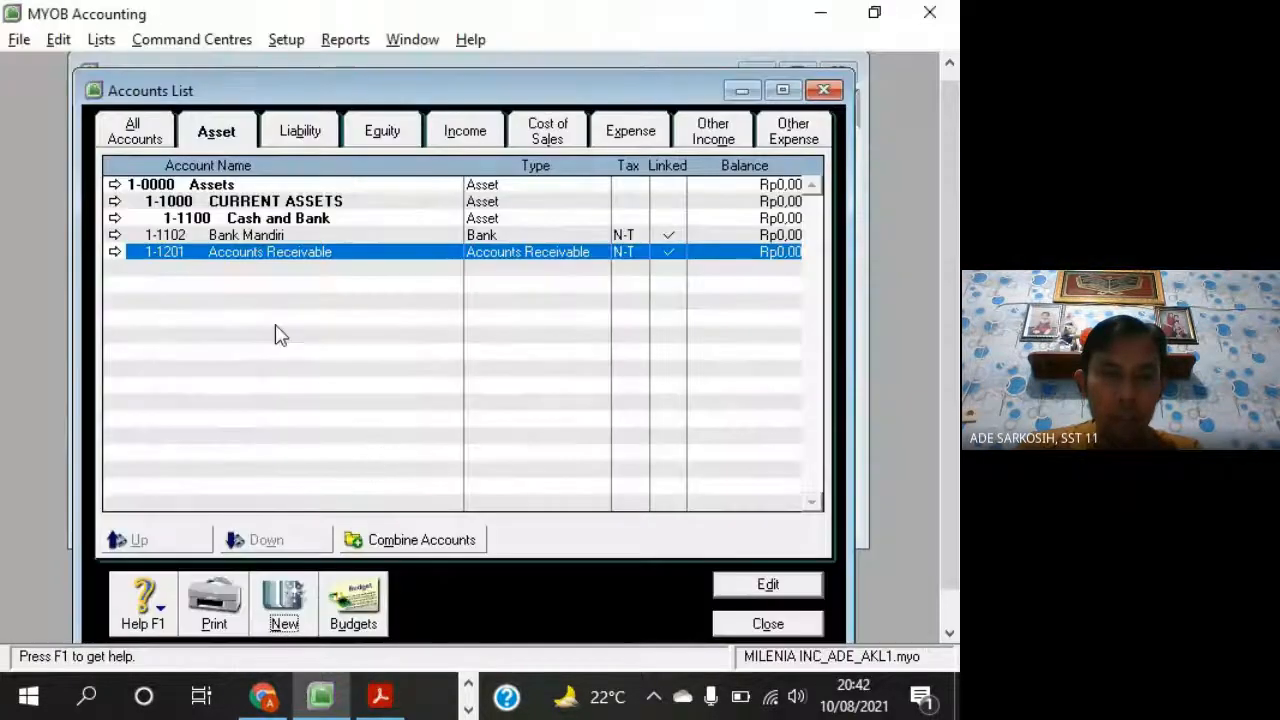
{"action": "left_click", "coordinate": [240, 220]}
{"action": "left_click", "coordinate": [235, 206]}
{"action": "left_click", "coordinate": [144, 184]}
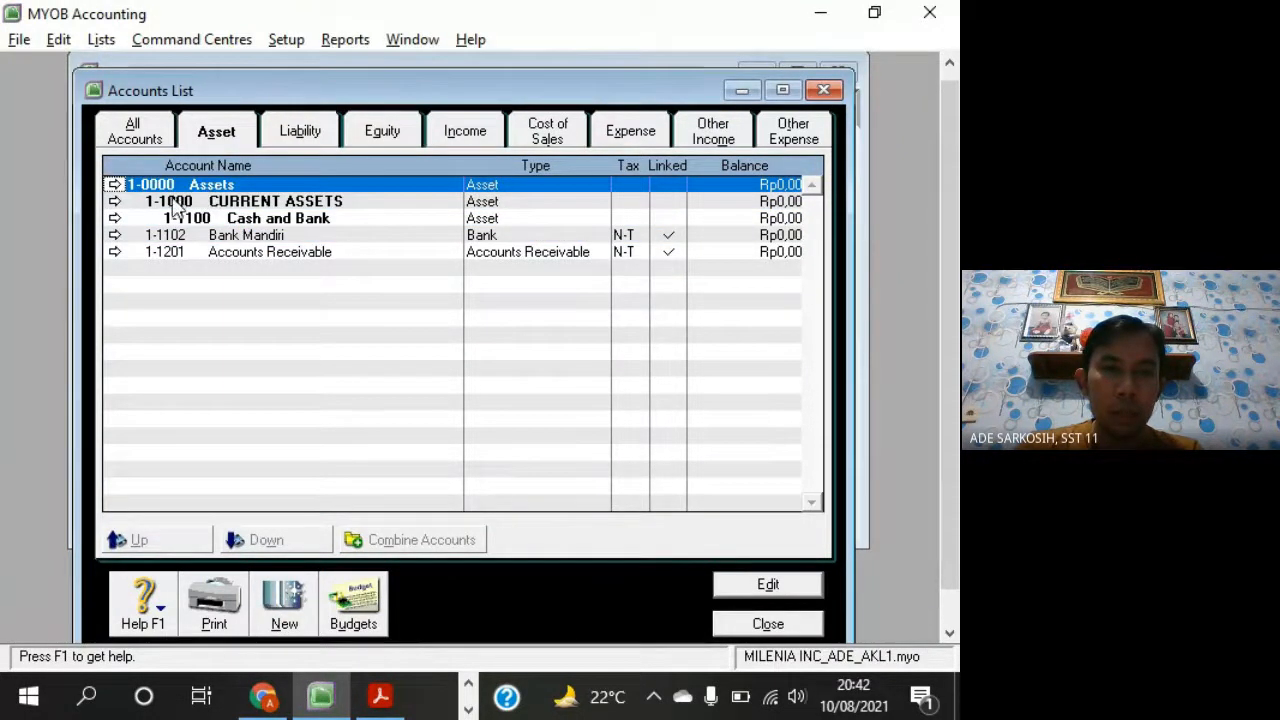
{"action": "left_click", "coordinate": [173, 202]}
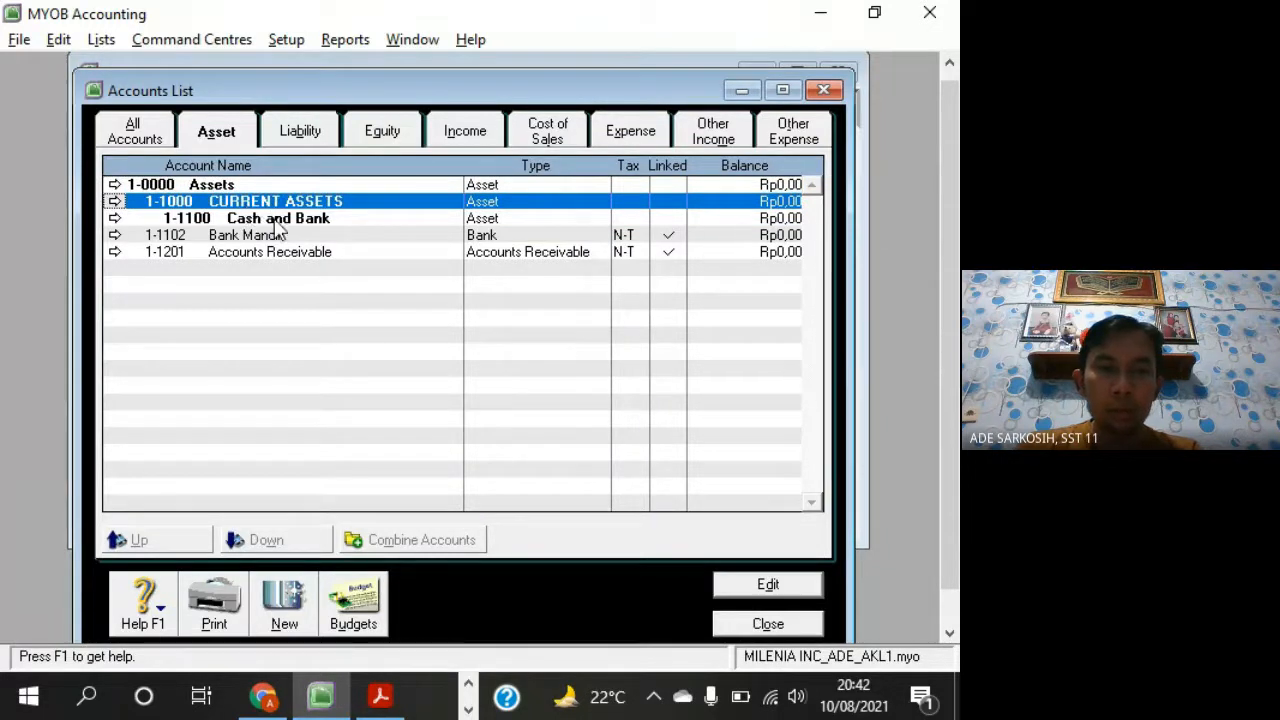
{"action": "left_click", "coordinate": [280, 220]}
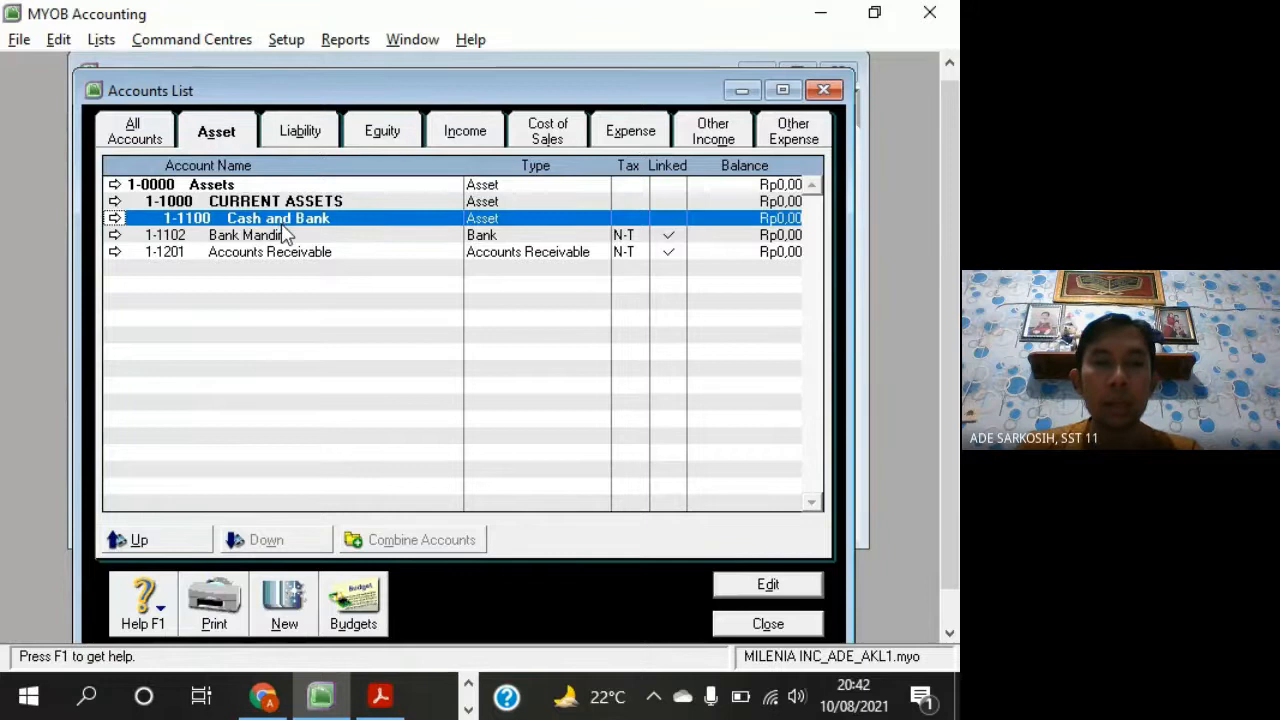
{"action": "key", "text": "Down"}
{"action": "key", "text": "Down"}
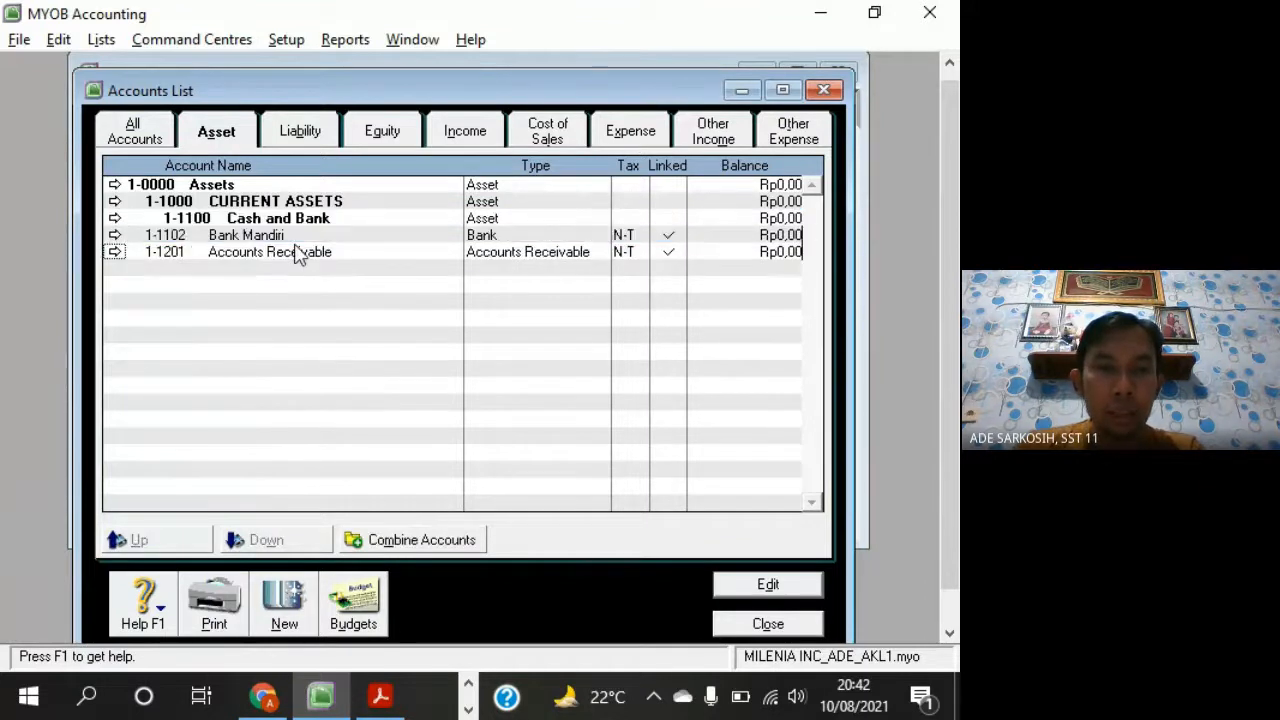
{"action": "left_click", "coordinate": [293, 234]}
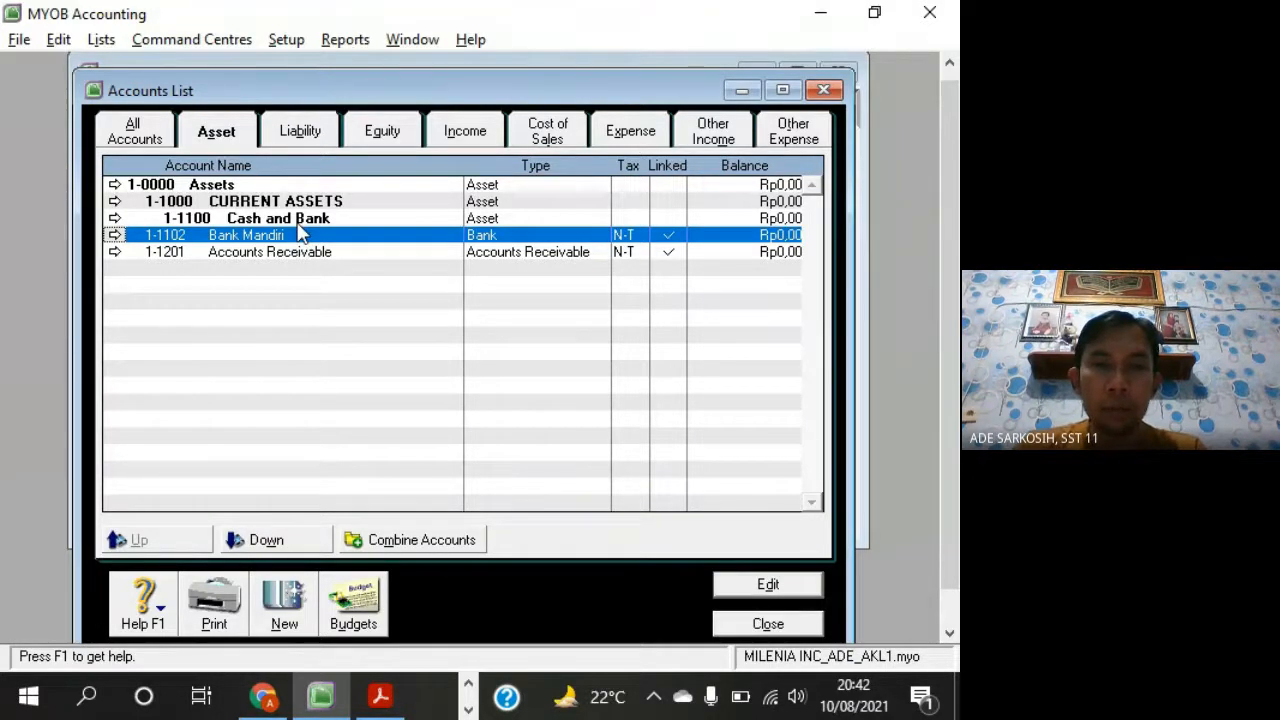
{"action": "left_click", "coordinate": [303, 221]}
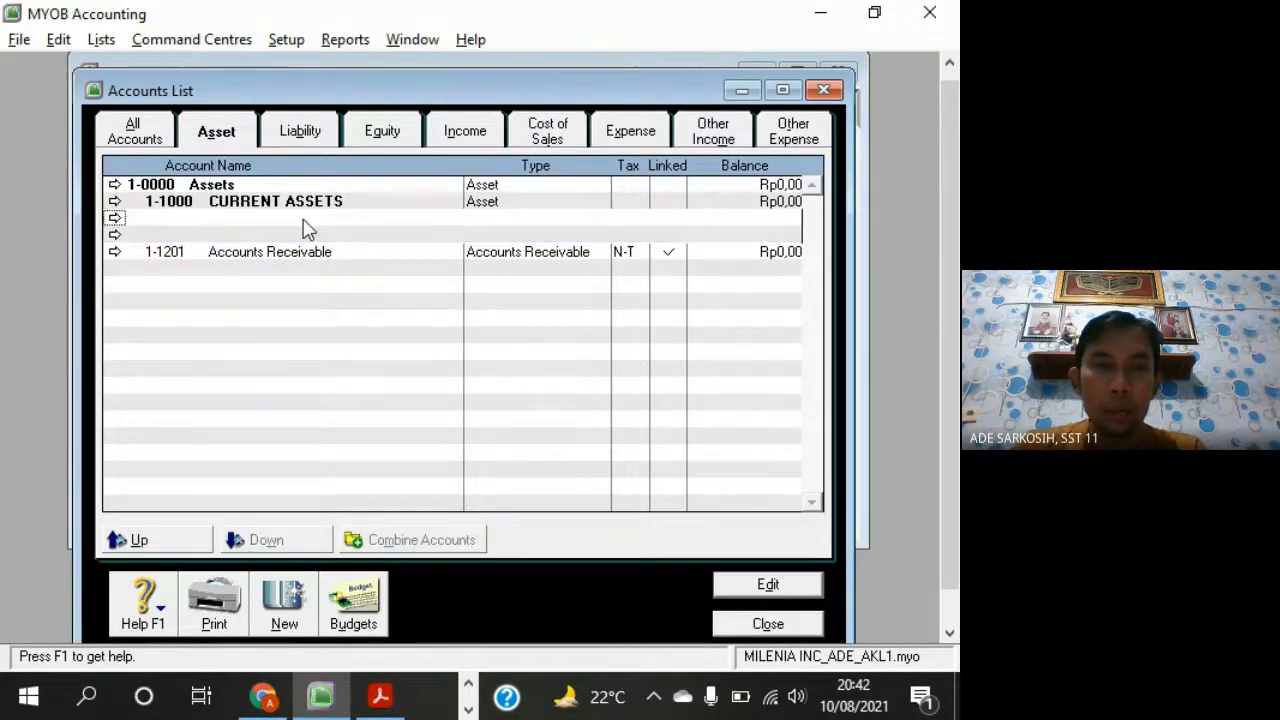
Indent account 1-1102 Bank Mandiri by two levels so it sits beneath the Cash and Bank header
{"action": "left_click", "coordinate": [263, 240]}
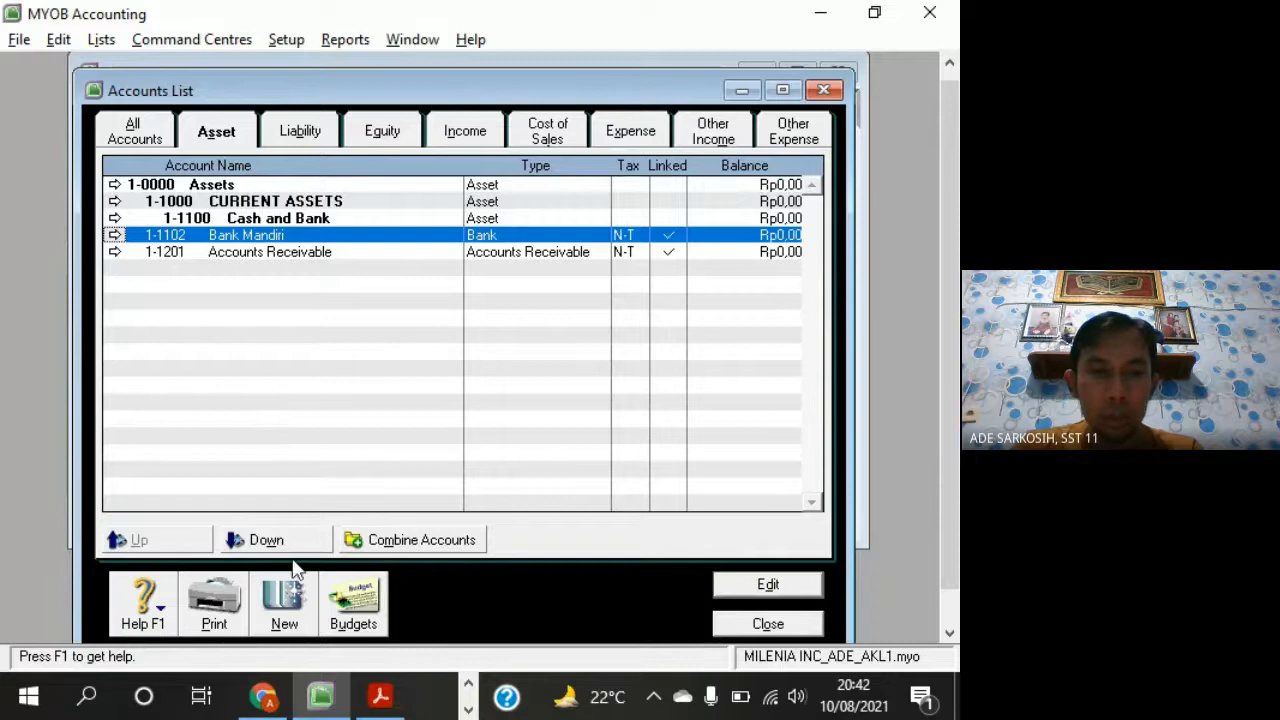
{"action": "left_click", "coordinate": [268, 541]}
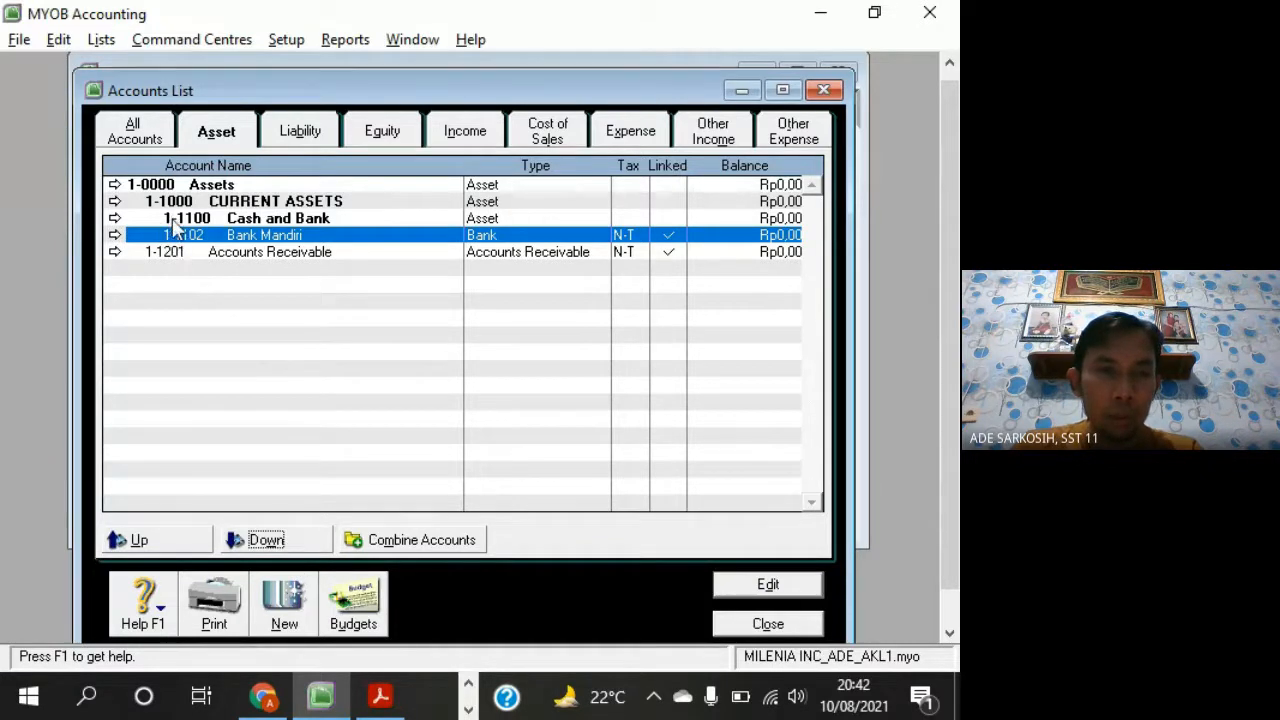
{"action": "left_click", "coordinate": [283, 541]}
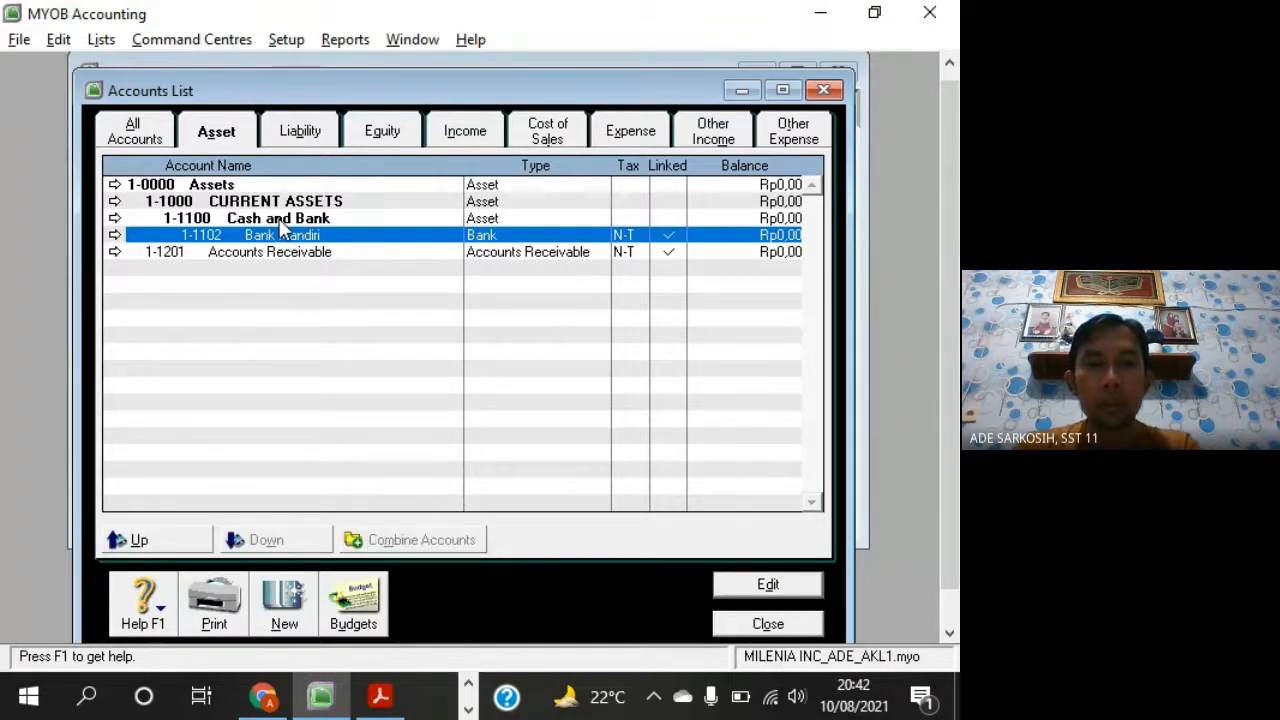
Indent account 1-1201 Accounts Receivable by one level so it sits directly beneath CURRENT ASSETS, alongside the Cash and Bank header
{"action": "left_click", "coordinate": [281, 222]}
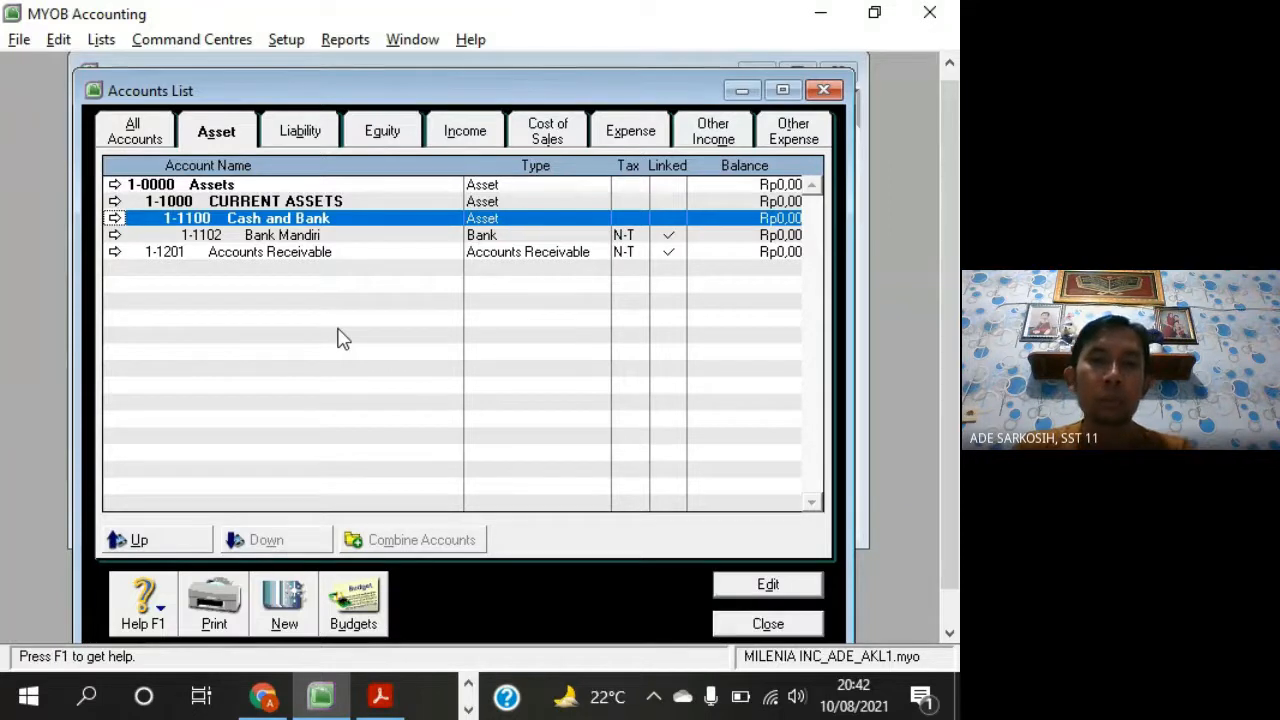
{"action": "left_click", "coordinate": [322, 260]}
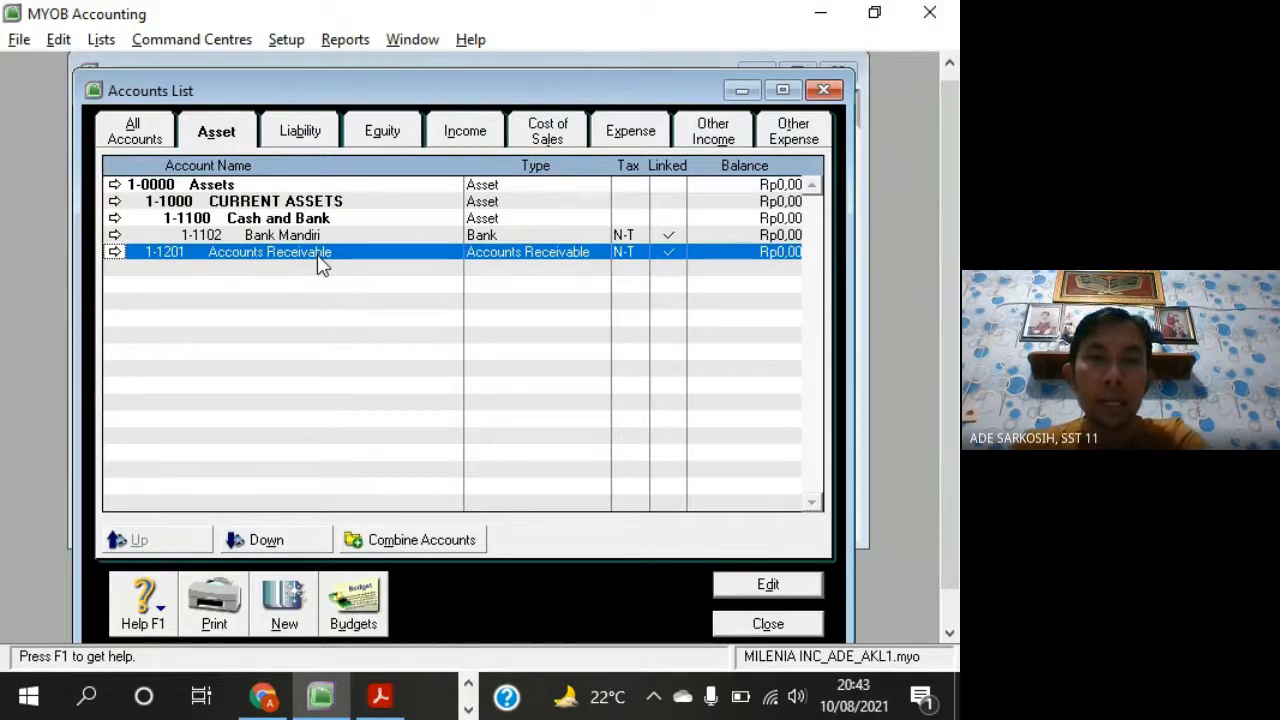
{"action": "left_click", "coordinate": [337, 204]}
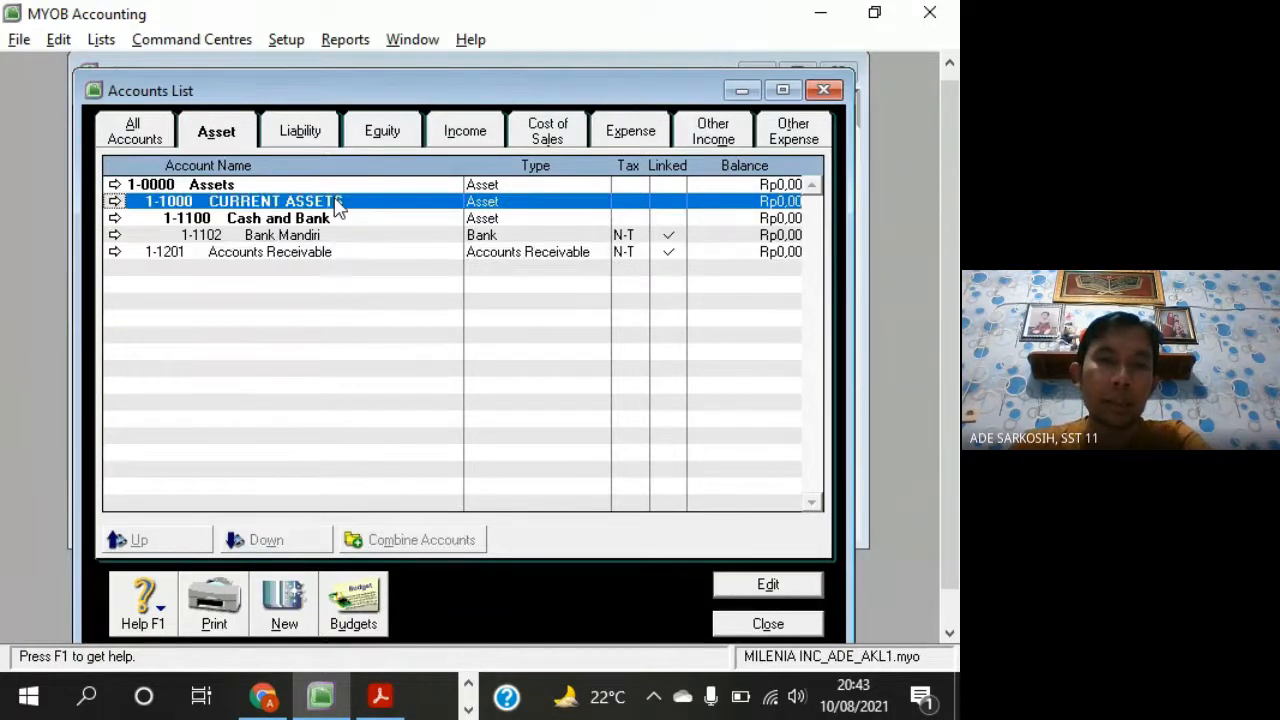
{"action": "left_click", "coordinate": [342, 224]}
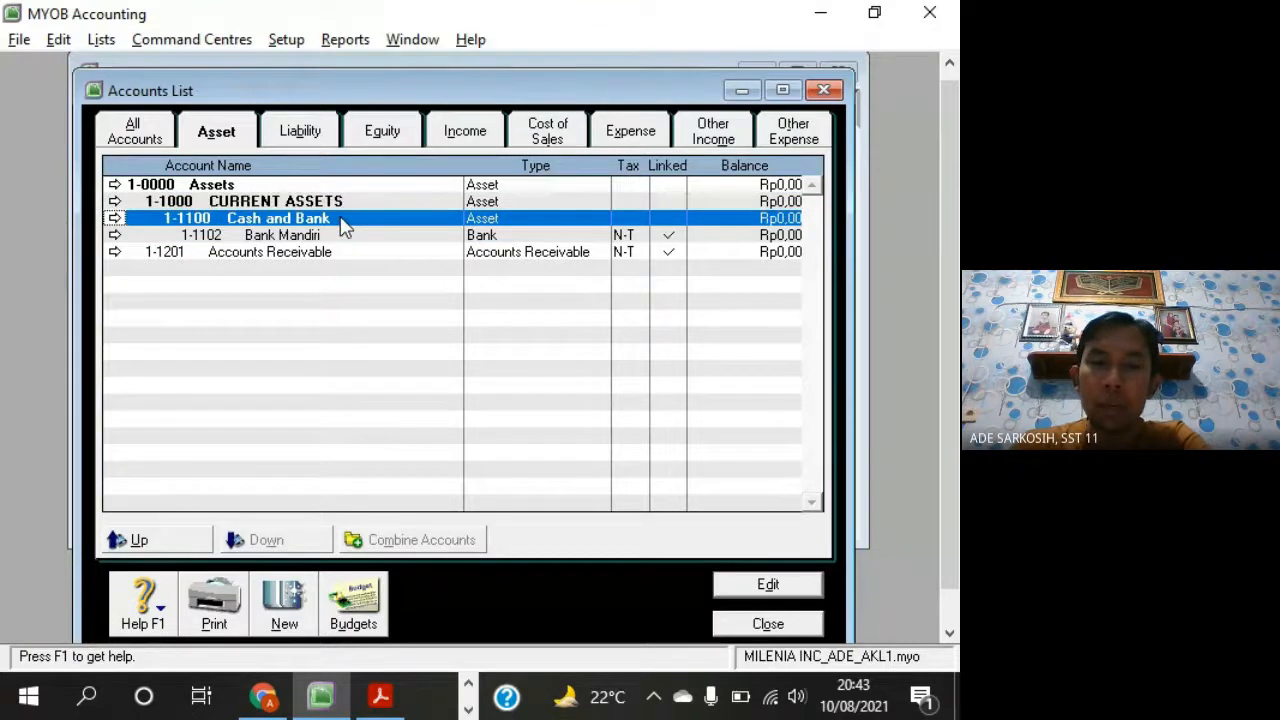
{"action": "left_click", "coordinate": [240, 262]}
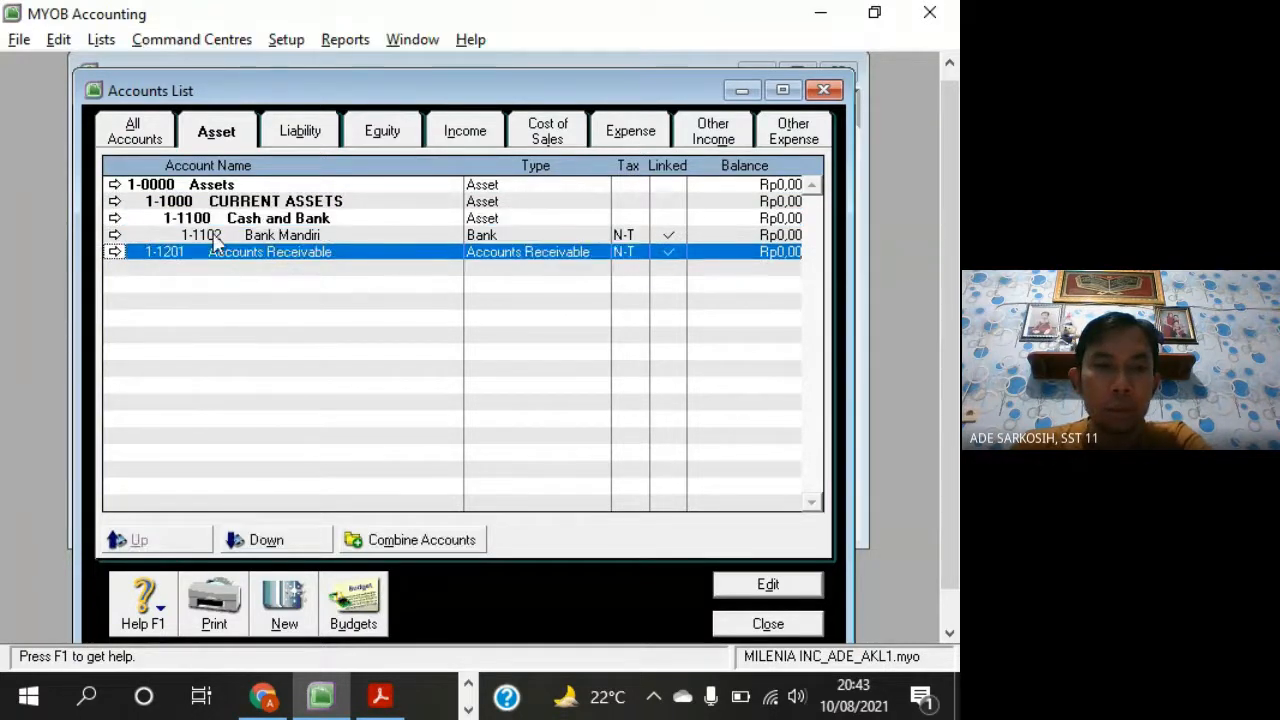
{"action": "left_click", "coordinate": [245, 200]}
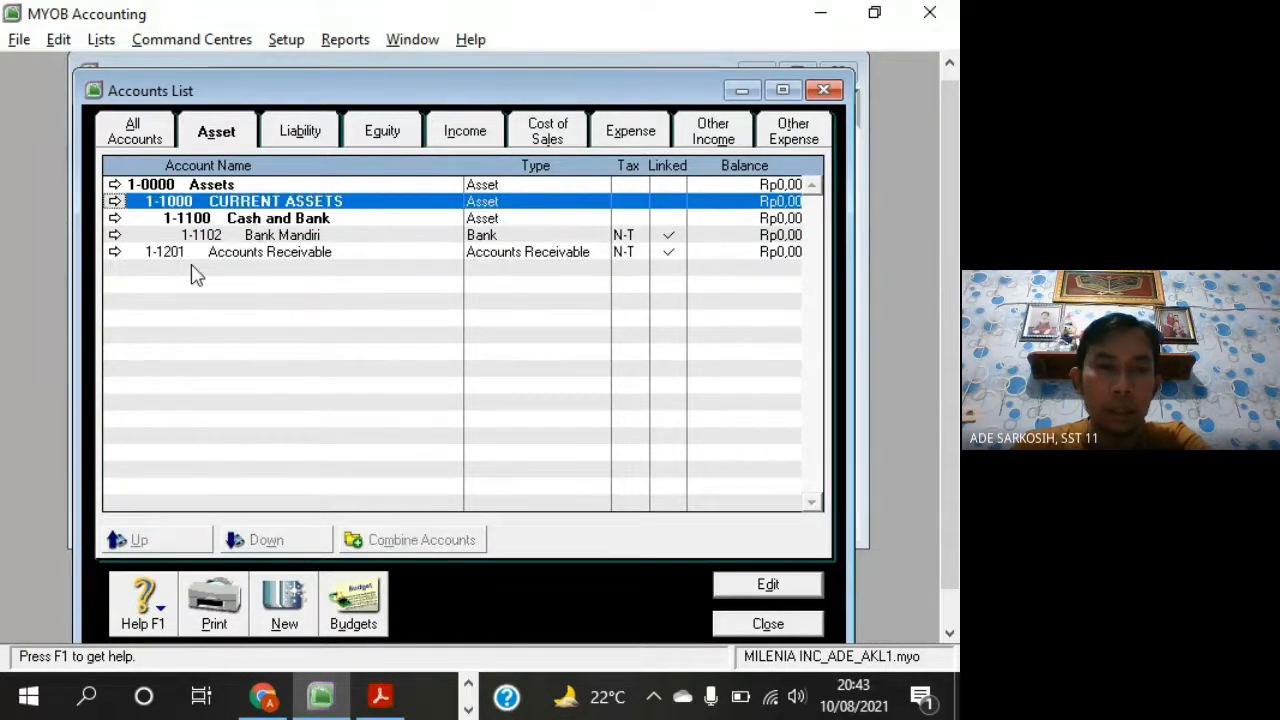
{"action": "left_click", "coordinate": [160, 258]}
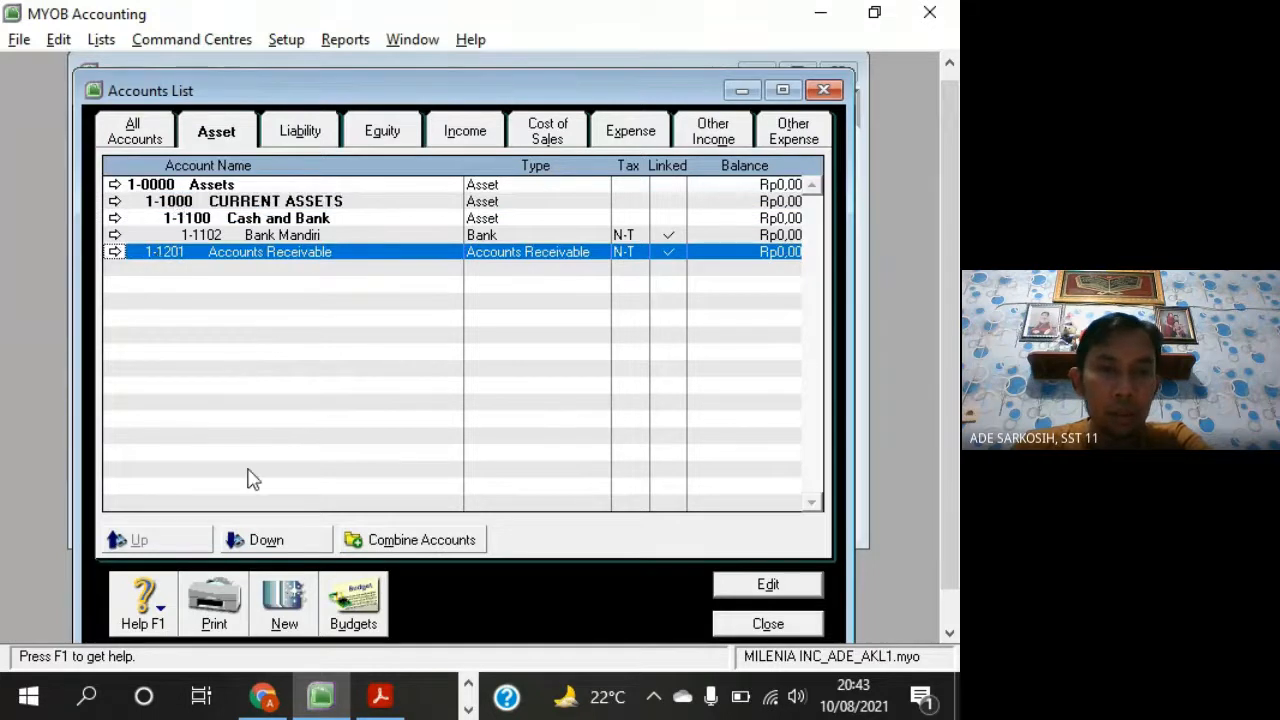
{"action": "left_click", "coordinate": [284, 543]}
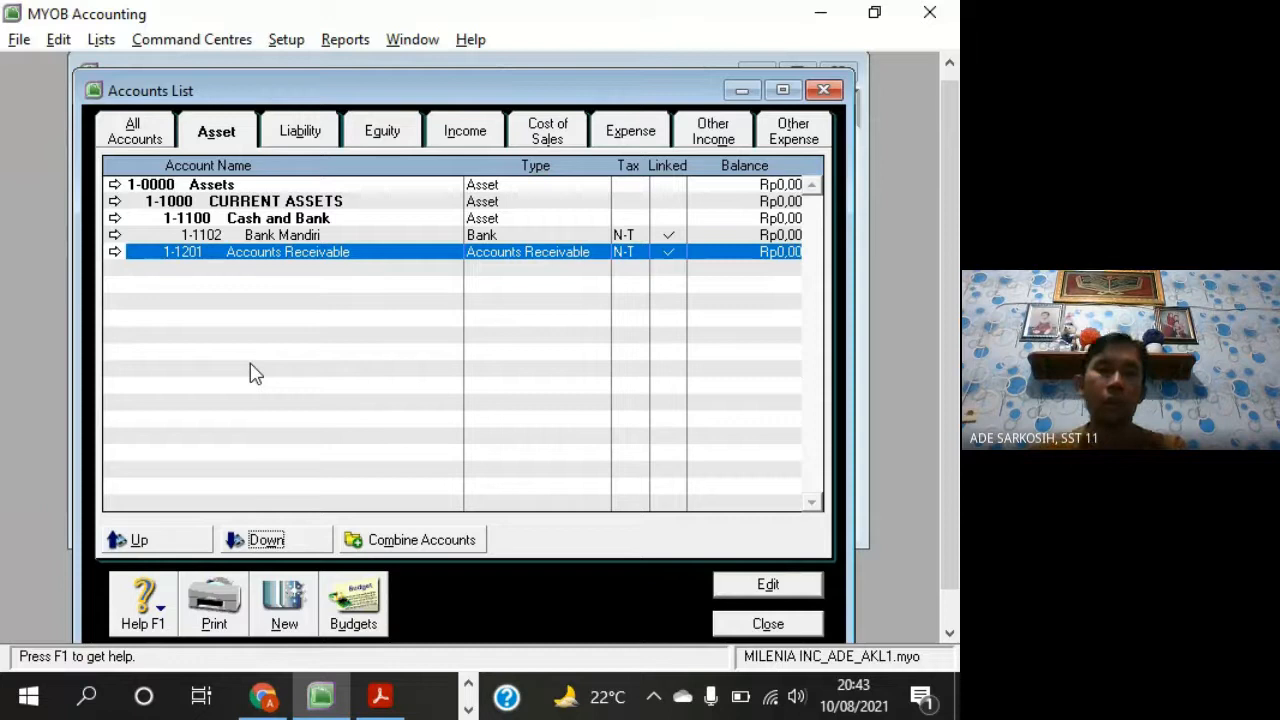
Review the nesting of the Asset list from the Assets header through CURRENT ASSETS, Cash and Bank, Bank Mandiri and Accounts Receivable
{"action": "left_click", "coordinate": [203, 186]}
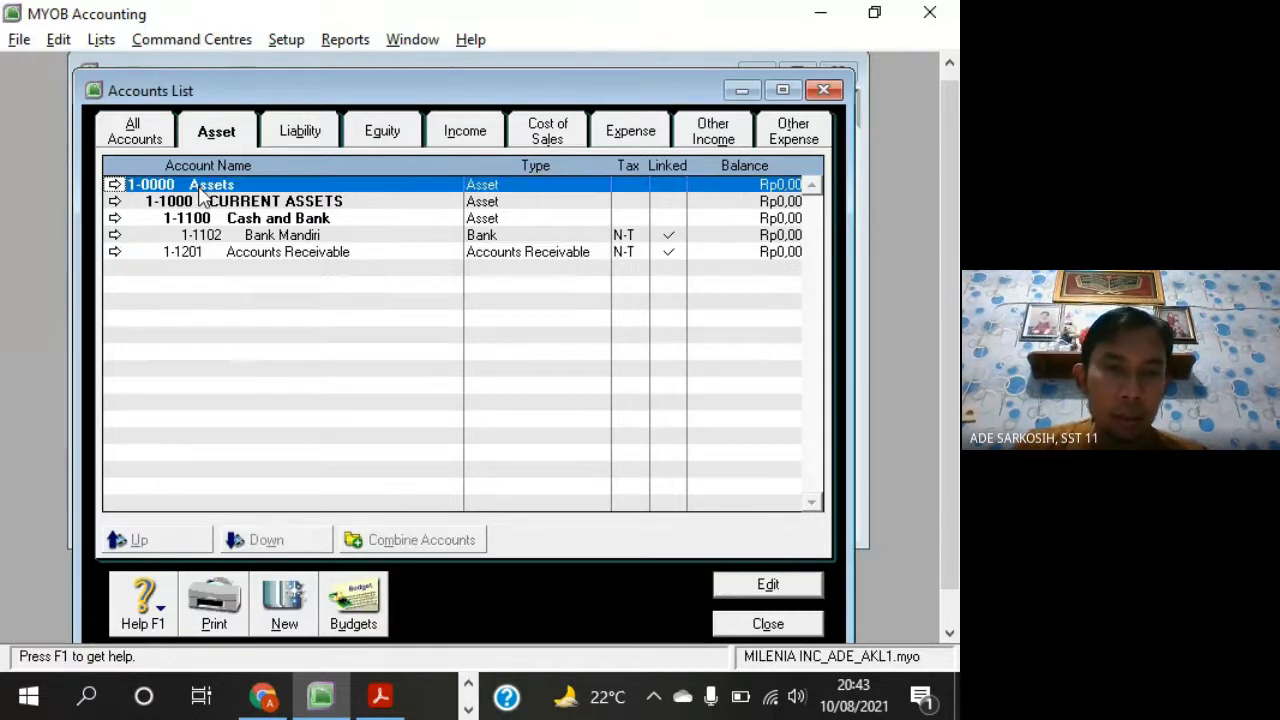
{"action": "left_click", "coordinate": [252, 204]}
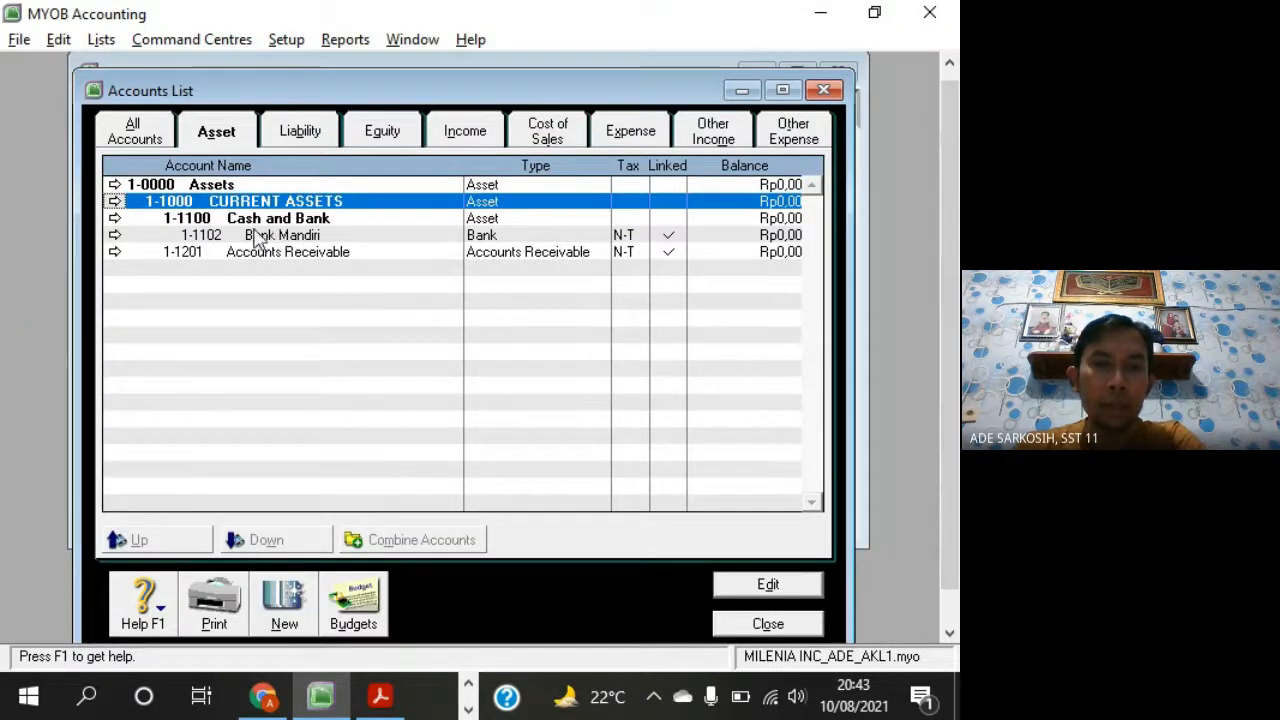
{"action": "left_click", "coordinate": [258, 220]}
{"action": "left_click", "coordinate": [290, 253]}
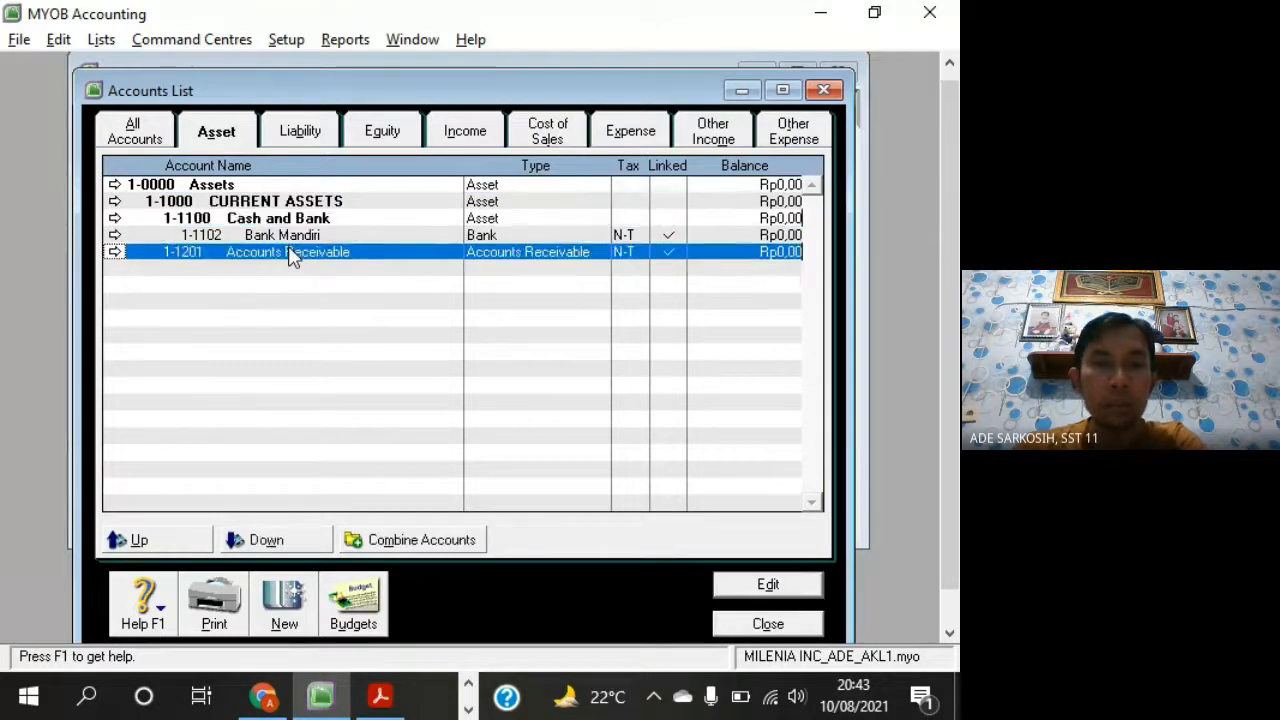
{"action": "left_click", "coordinate": [286, 222]}
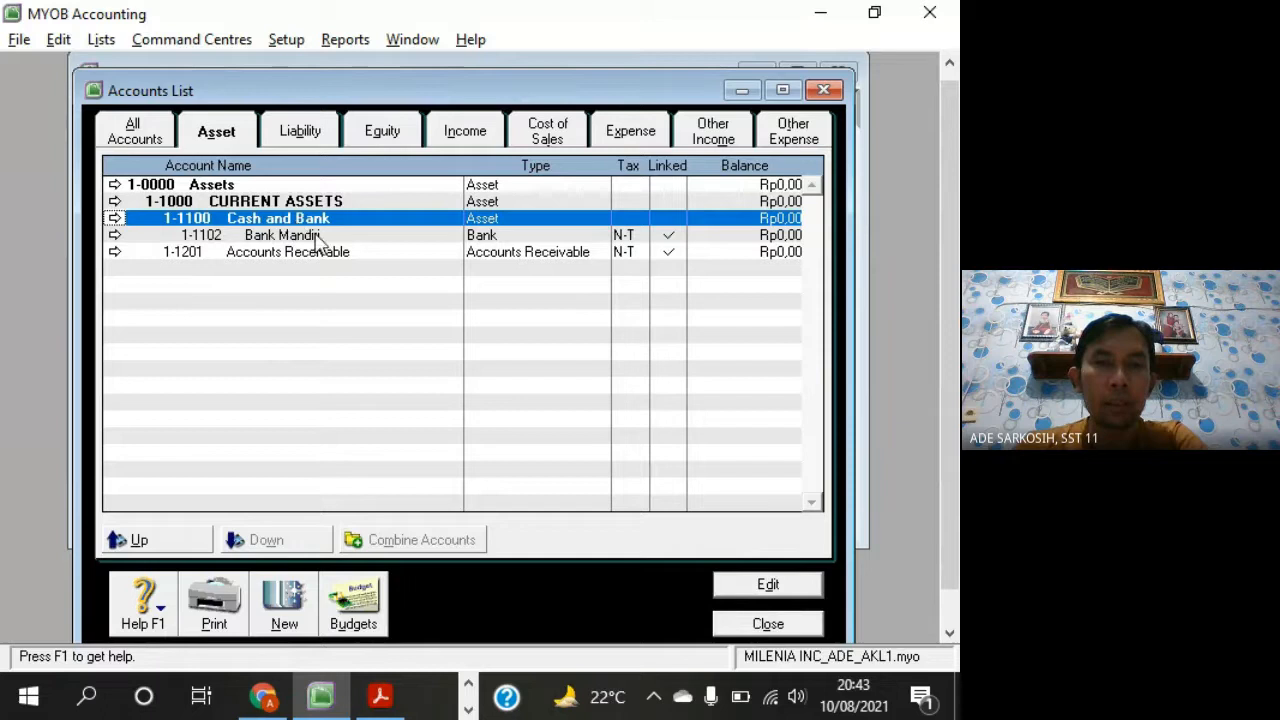
{"action": "left_click", "coordinate": [318, 238]}
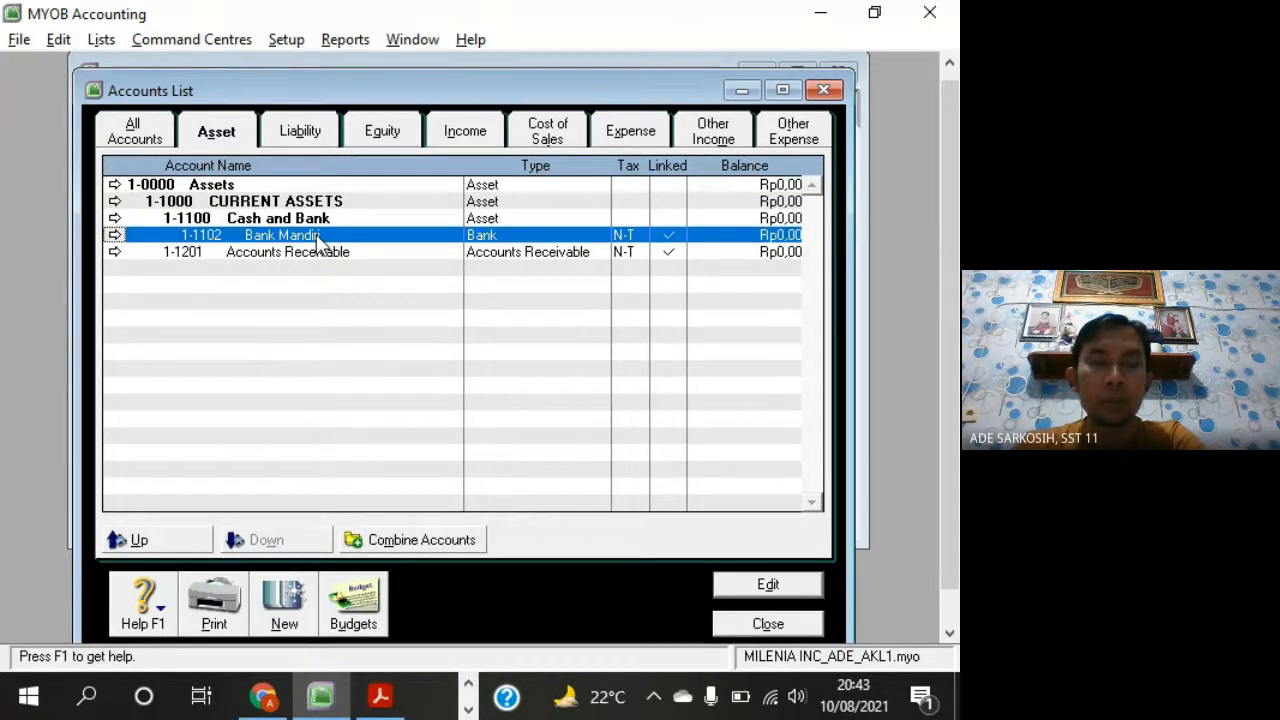
{"action": "left_click", "coordinate": [246, 202]}
{"action": "left_click", "coordinate": [256, 220]}
{"action": "left_click", "coordinate": [266, 254]}
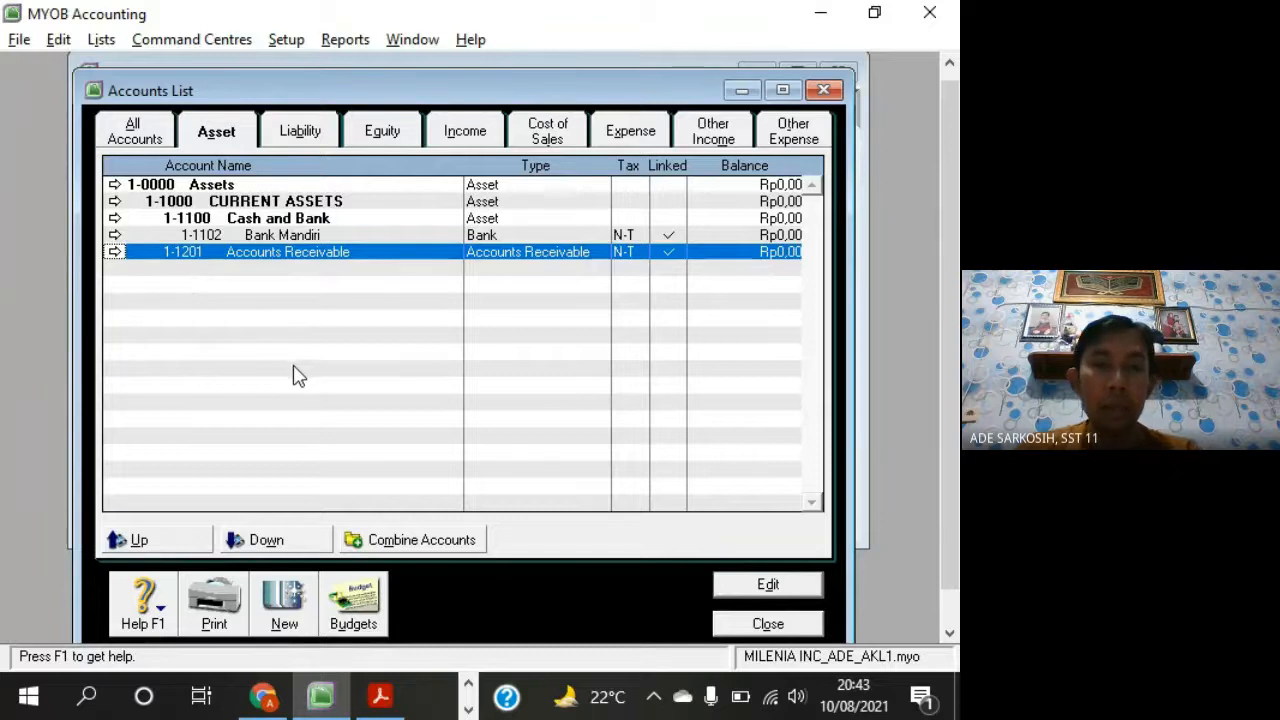
Look up the account number and type of Petty Cash in the DAFTAR AKUN table and compare its place with the Asset list
{"action": "key", "text": "alt+Tab"}
{"action": "left_click_drag", "start_coordinate": [296, 323], "coordinate": [205, 323]}
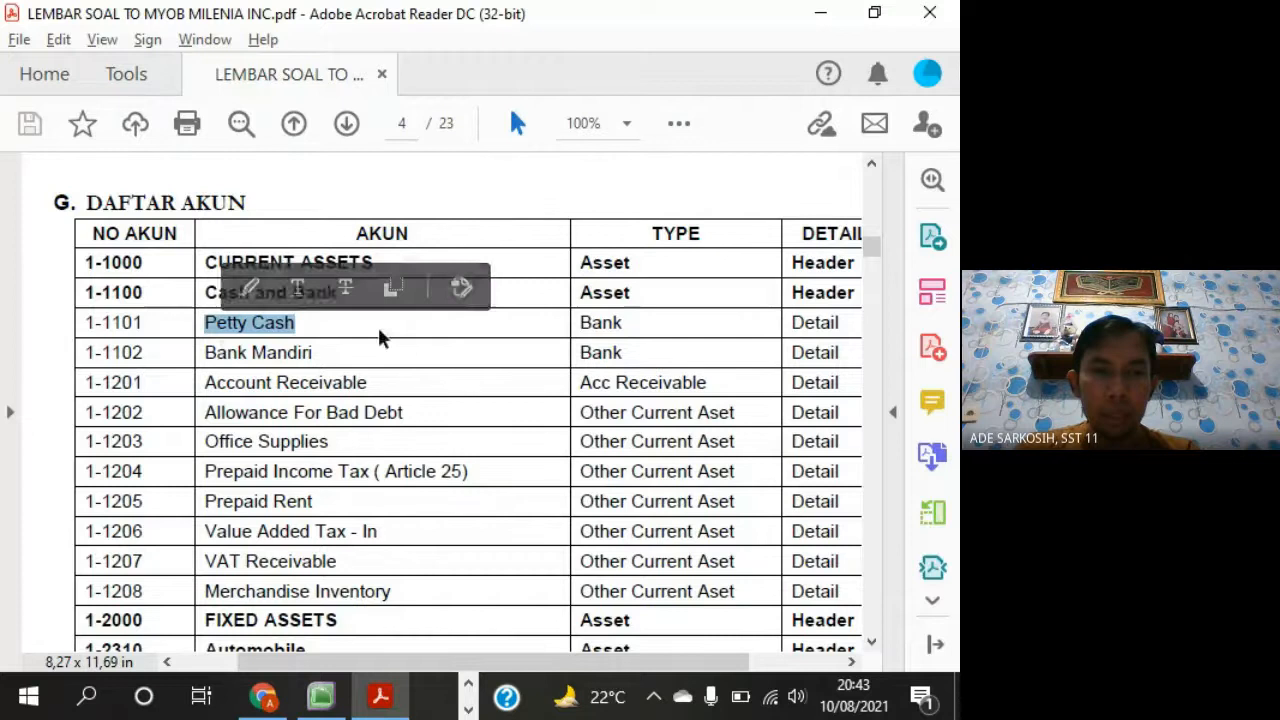
{"action": "left_click", "coordinate": [330, 294]}
{"action": "key", "text": "alt+Tab"}
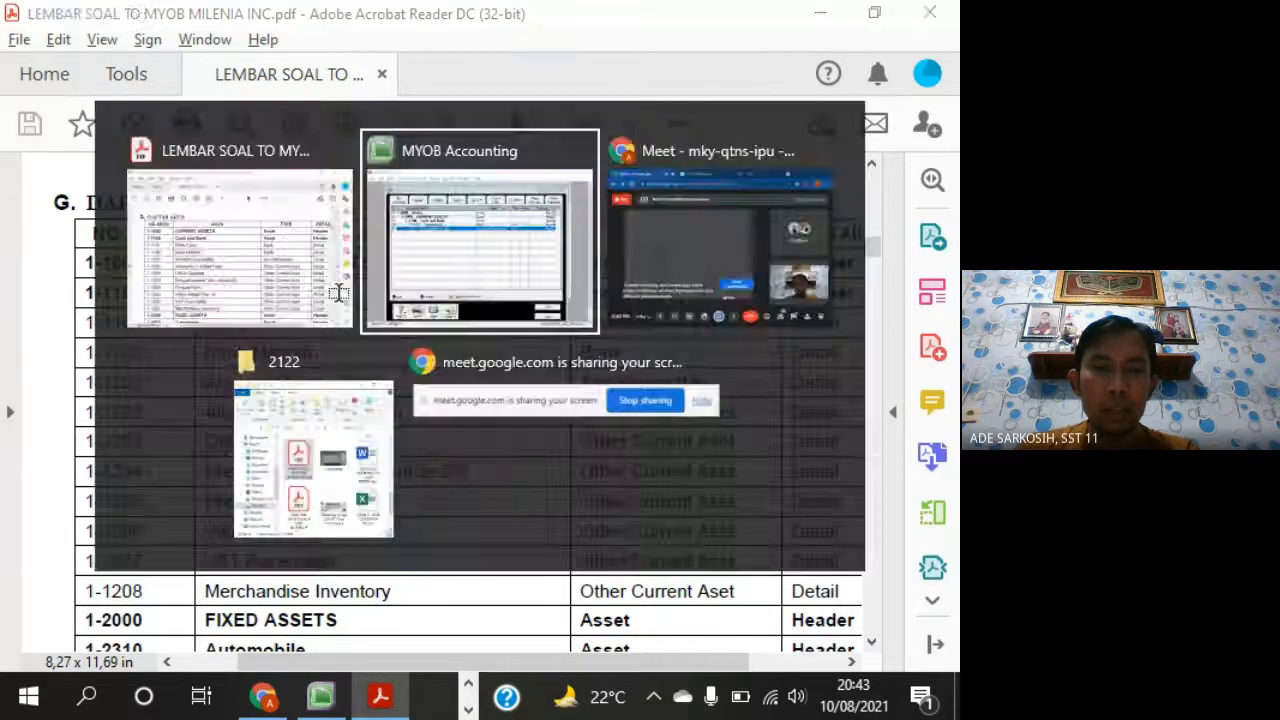
{"action": "left_click", "coordinate": [209, 235]}
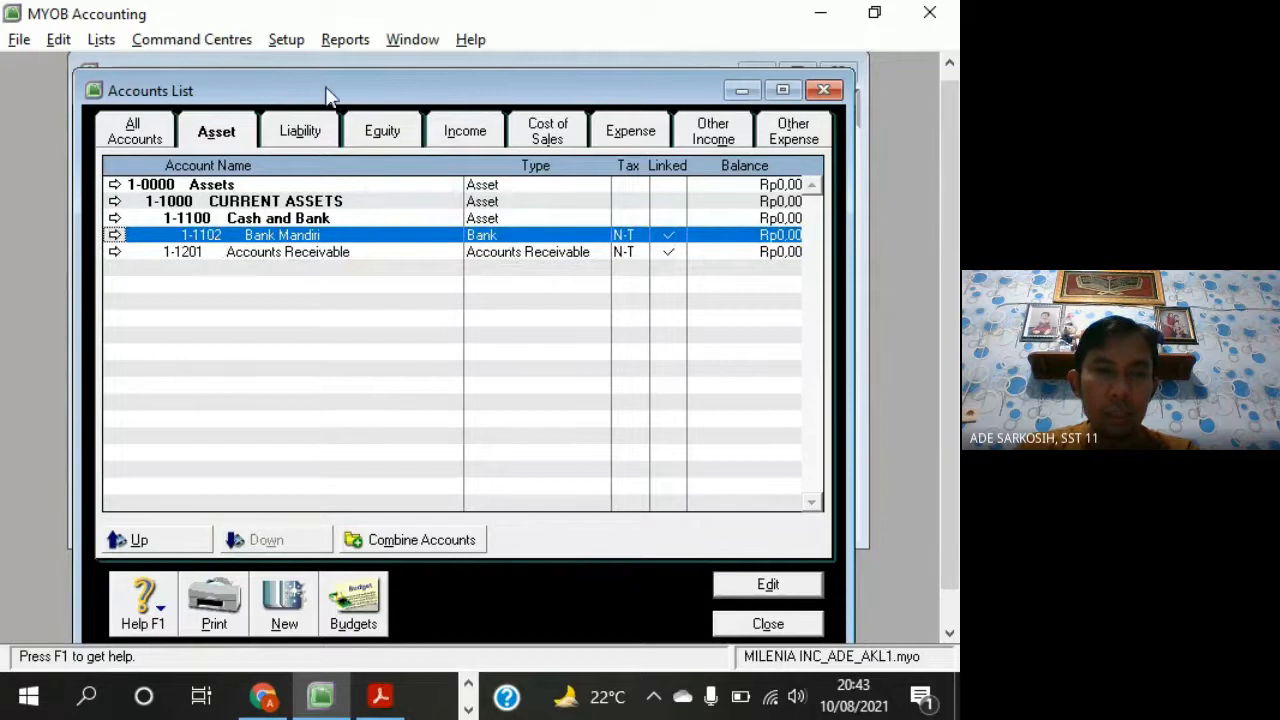
{"action": "left_click_drag", "start_coordinate": [325, 90], "coordinate": [300, 80]}
{"action": "key", "text": "alt+Tab"}
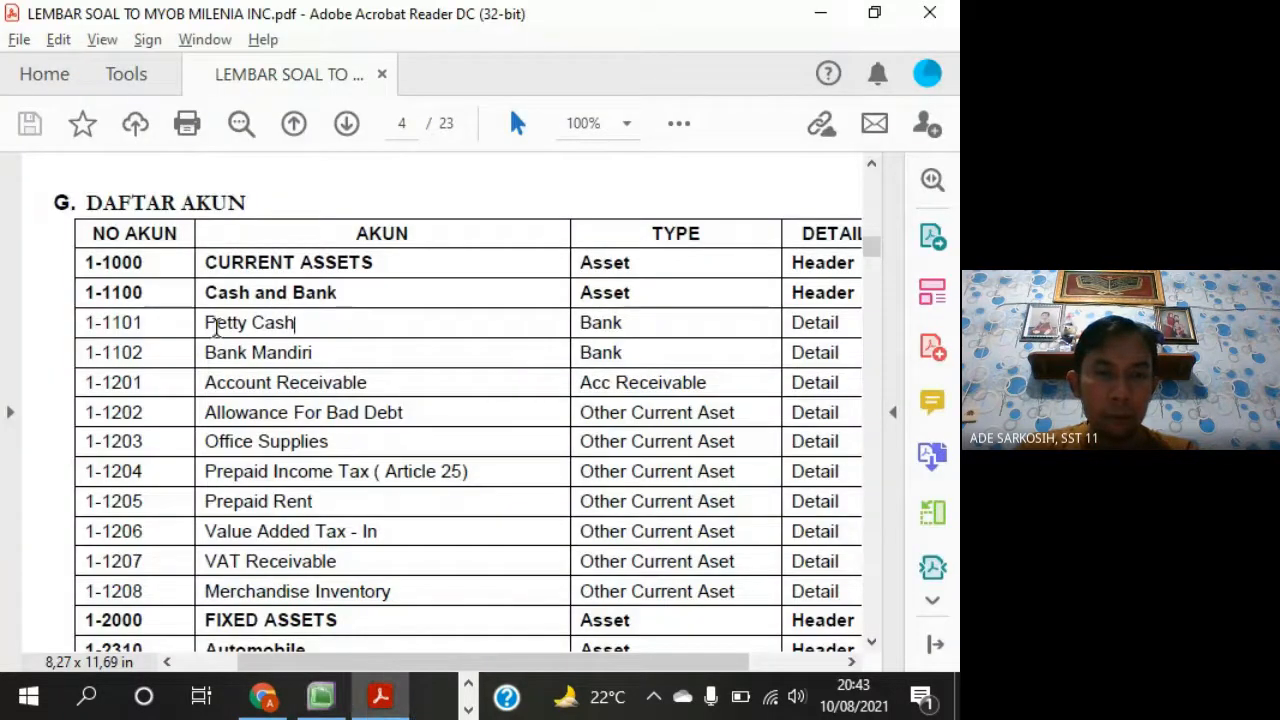
{"action": "key", "text": "alt+Tab"}
{"action": "key", "text": "alt+Tab"}
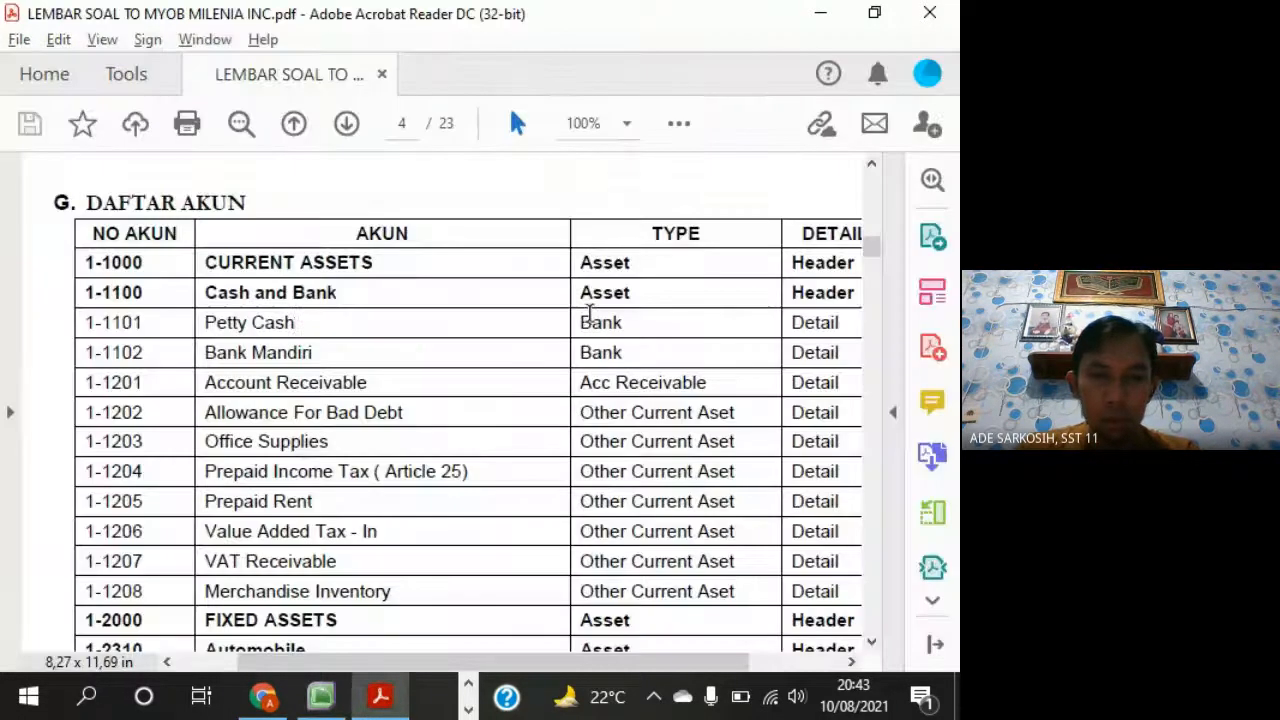
{"action": "key", "text": "alt+Tab"}
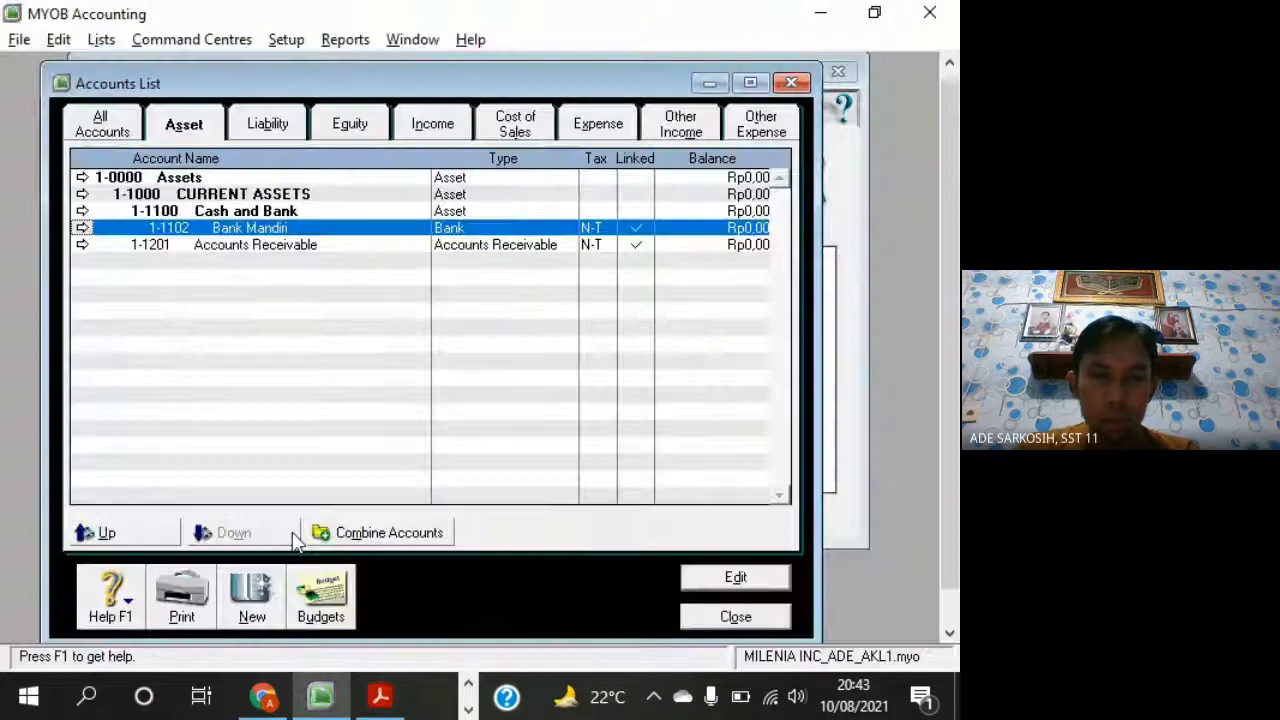
Start a new detail asset account with type Bank and account number 1-1101, matching the Petty Cash row in the question sheet
{"action": "left_click", "coordinate": [252, 590]}
{"action": "left_click_drag", "start_coordinate": [362, 128], "coordinate": [644, 62]}
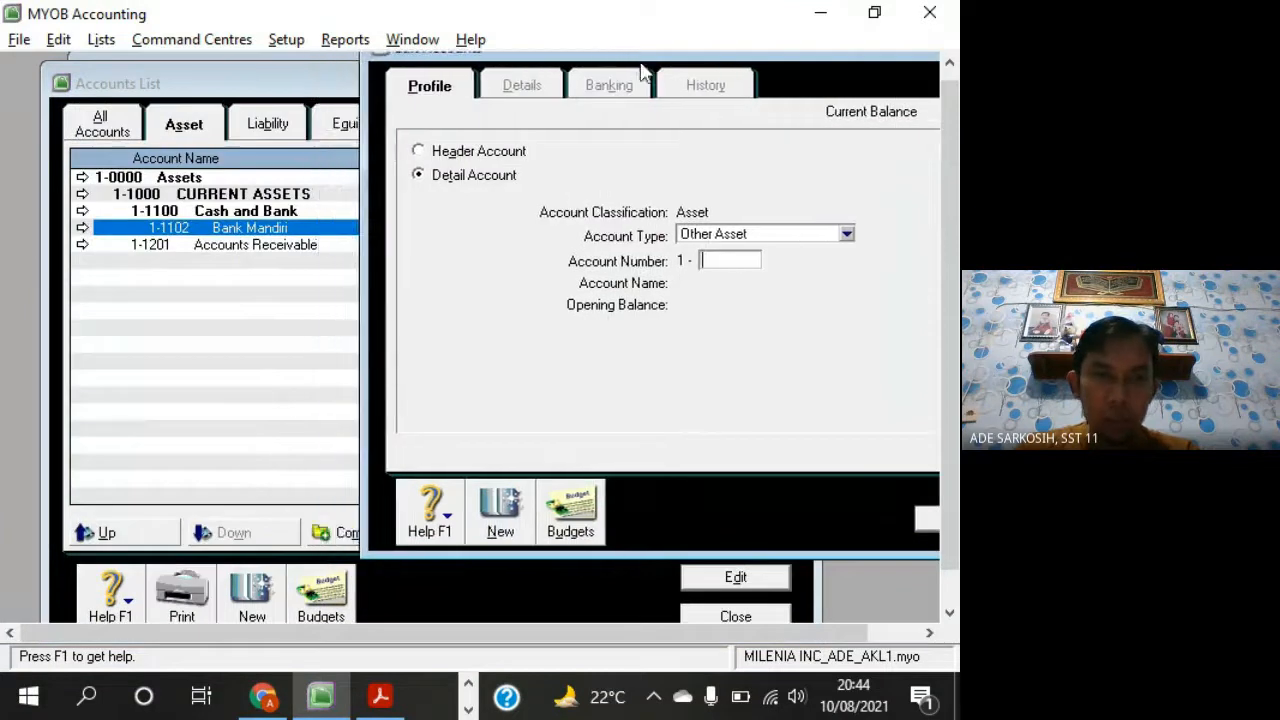
{"action": "left_click", "coordinate": [735, 235]}
{"action": "left_click", "coordinate": [741, 256]}
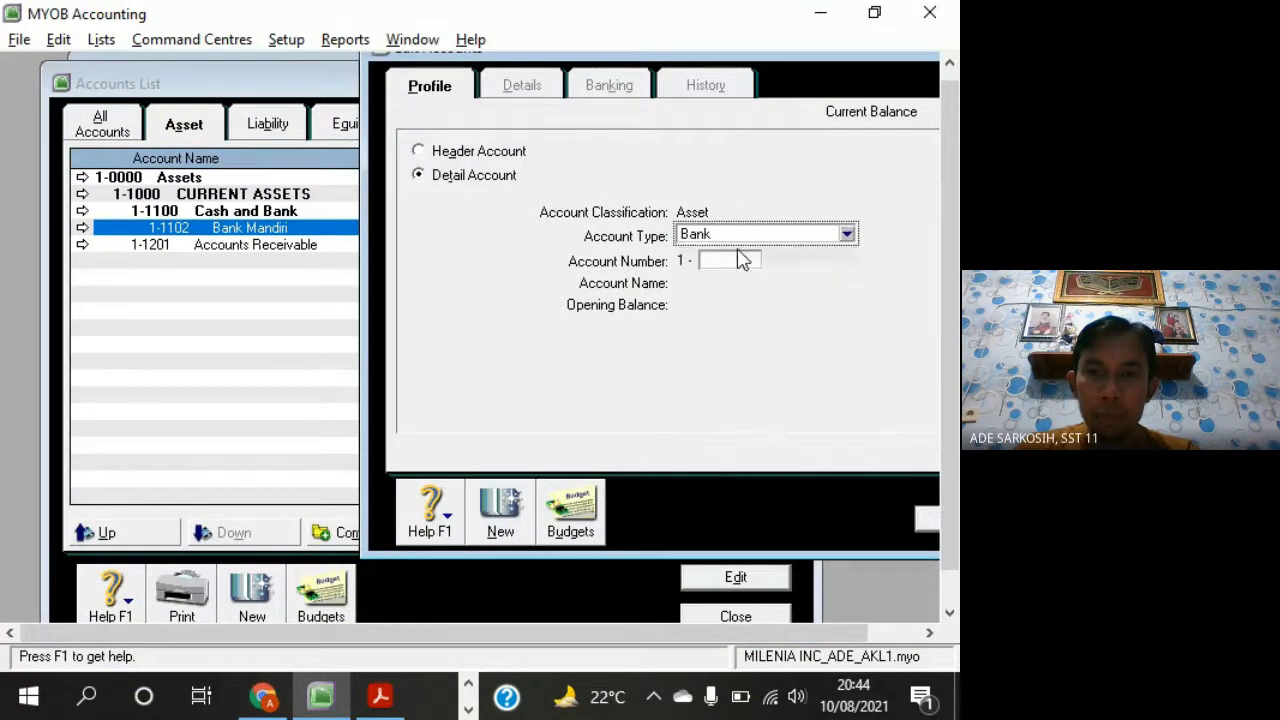
{"action": "left_click", "coordinate": [740, 259]}
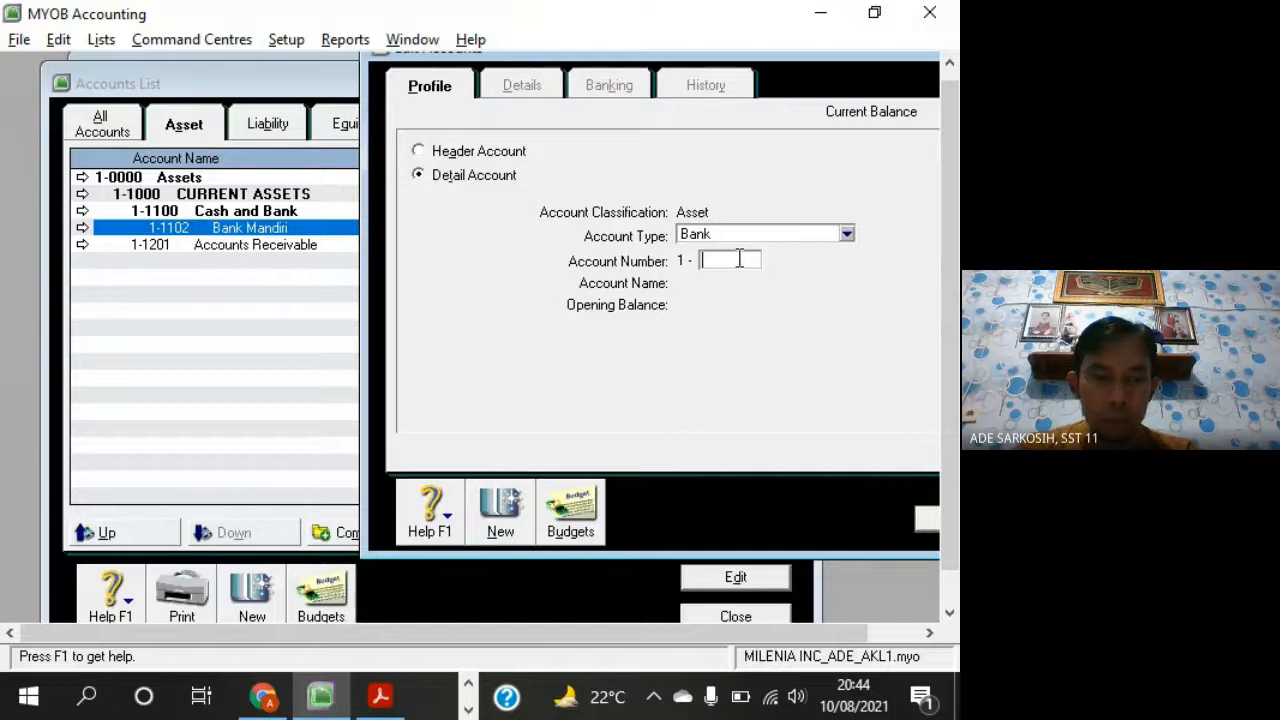
{"action": "type", "text": "1101"}
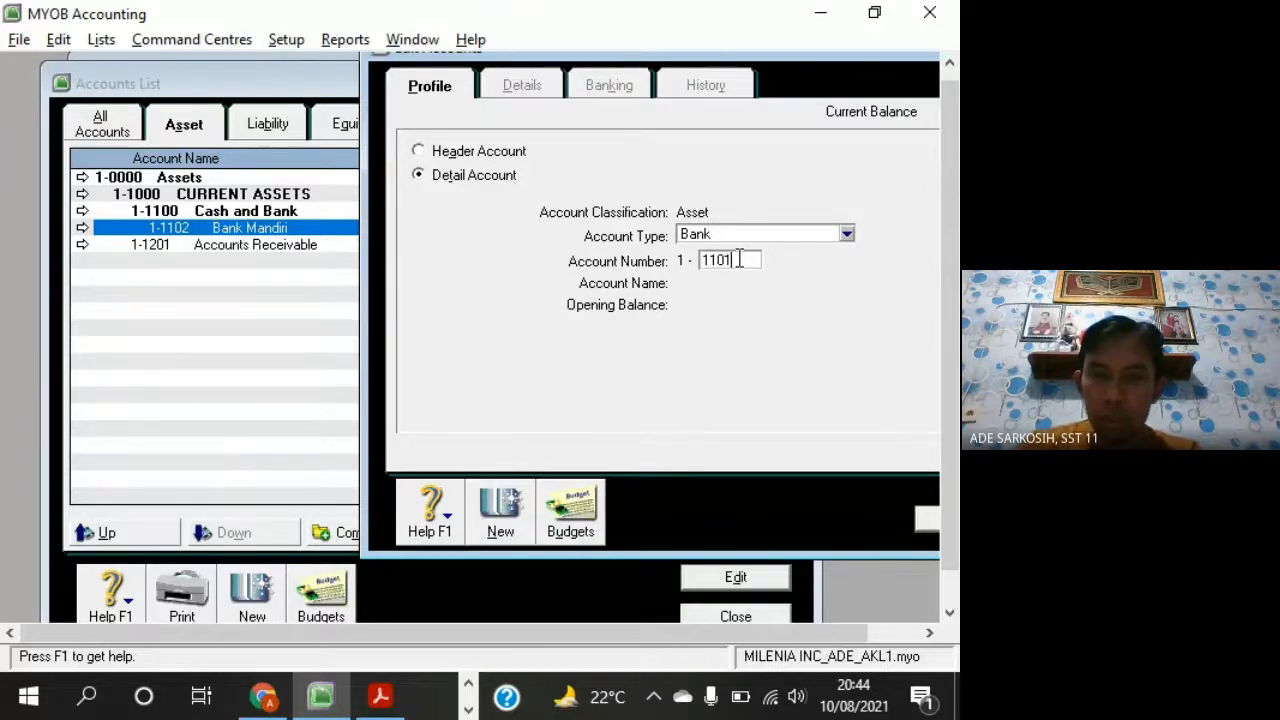
Name the new bank account 1-1101 Petty Cash and check the entry against the question sheet's DAFTAR AKUN table
{"action": "key", "text": "Tab"}
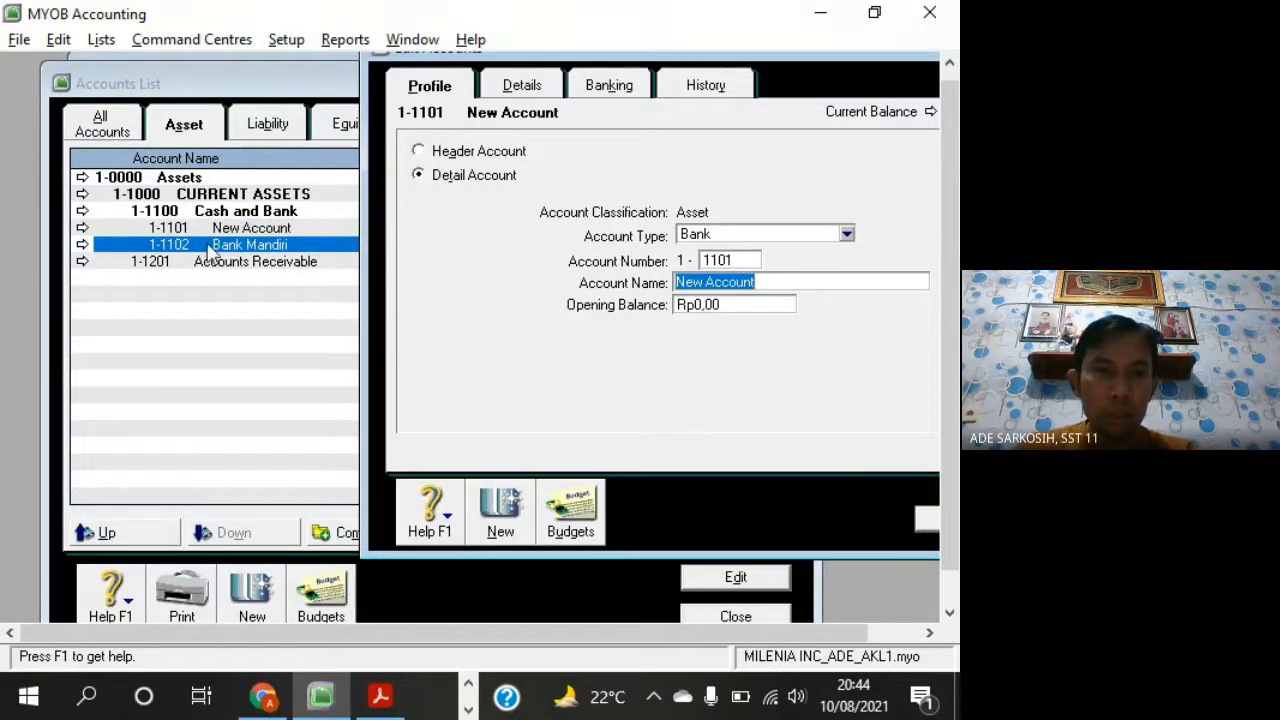
{"action": "type", "text": "Pe"}
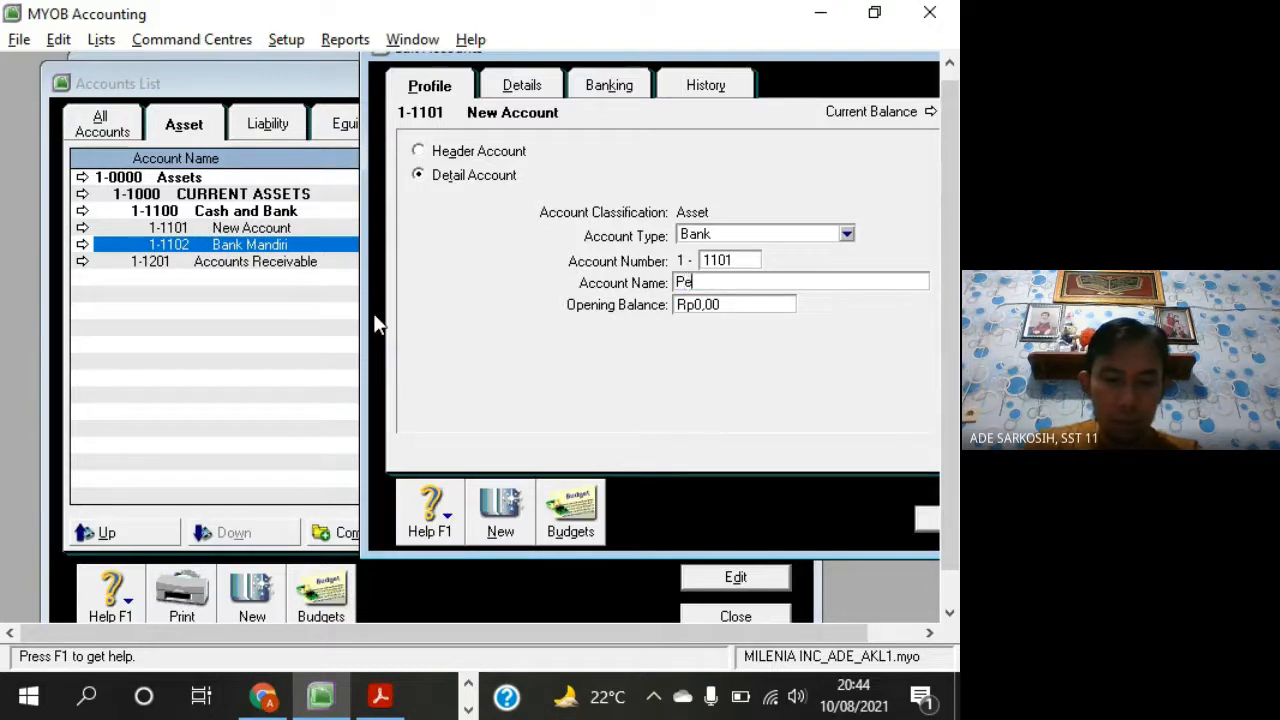
{"action": "type", "text": "tty Cah"}
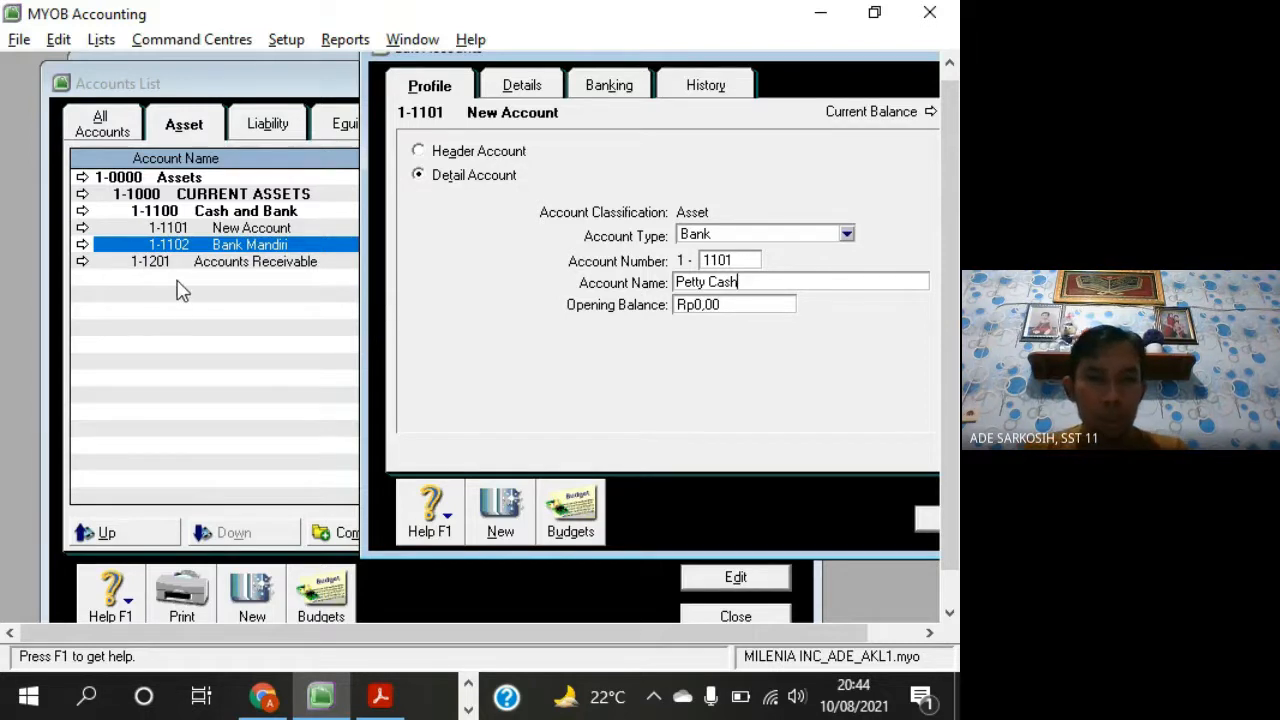
{"action": "key", "text": "alt+Tab"}
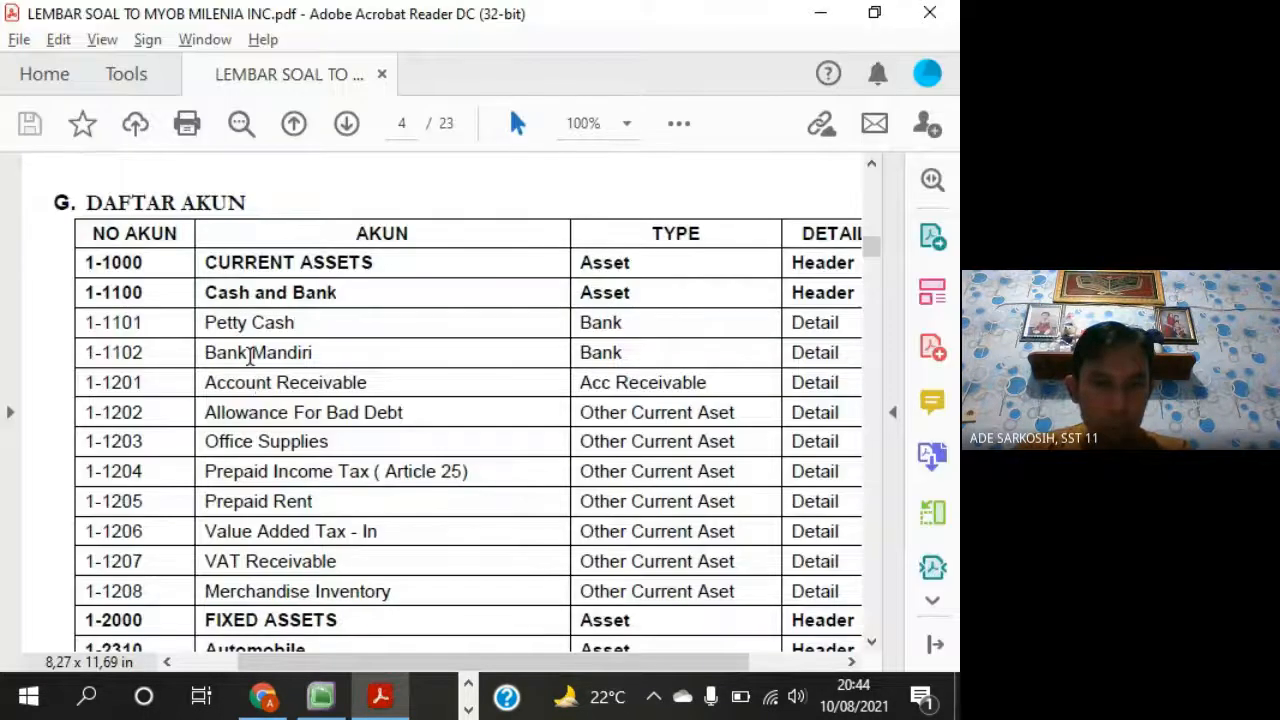
{"action": "key", "text": "alt+Tab"}
{"action": "key", "text": "alt+Tab"}
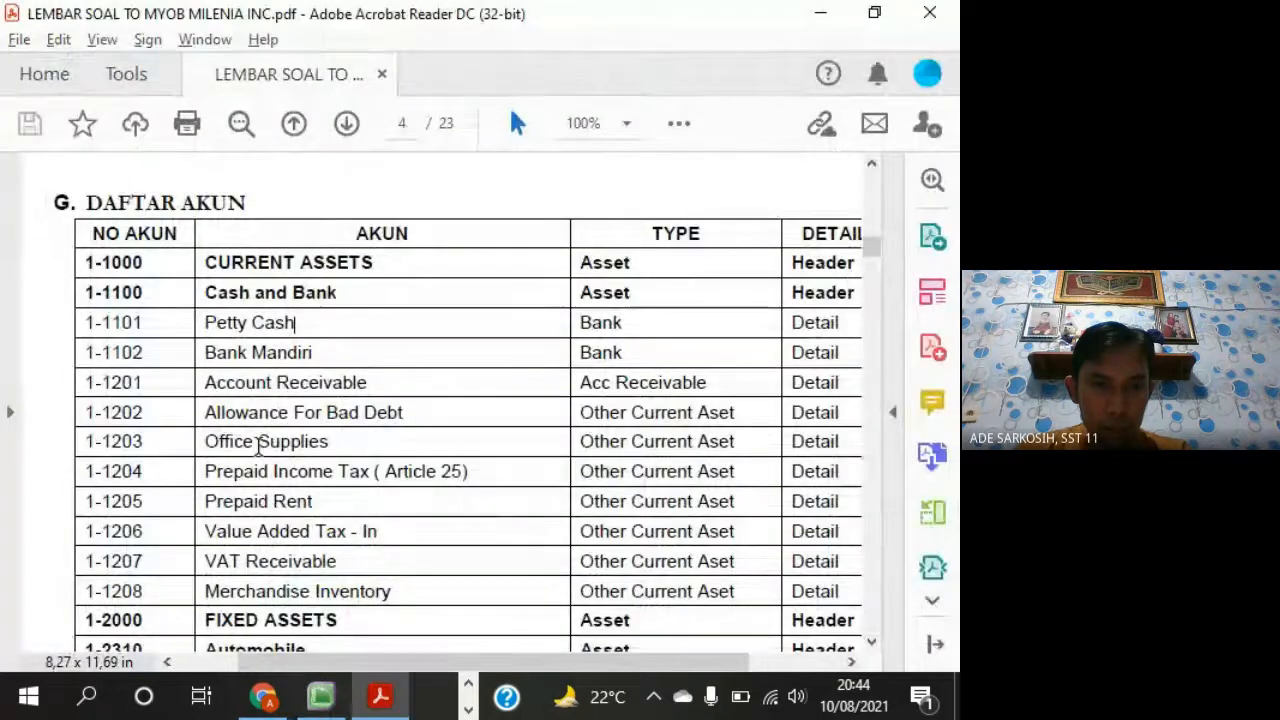
{"action": "key", "text": "alt+Tab"}
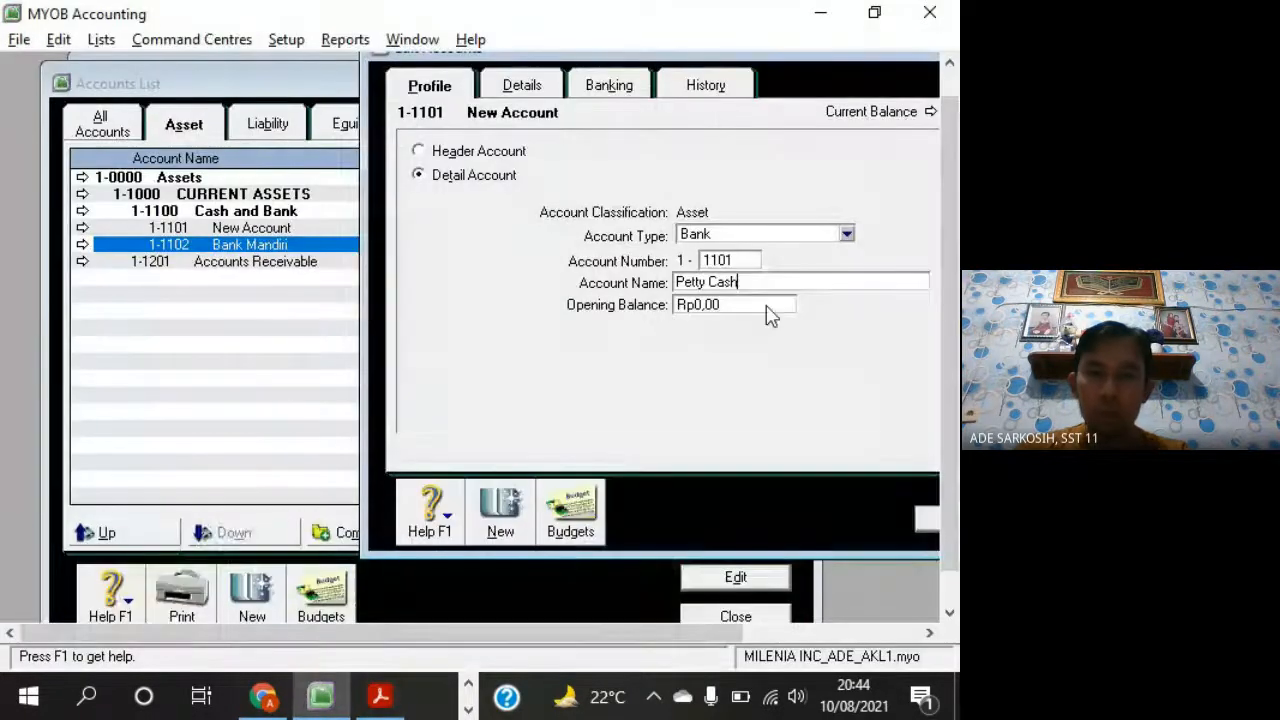
Start another detail asset account with type Other Current Asset and number 1-1202, following the DAFTAR AKUN table
{"action": "left_click", "coordinate": [500, 515]}
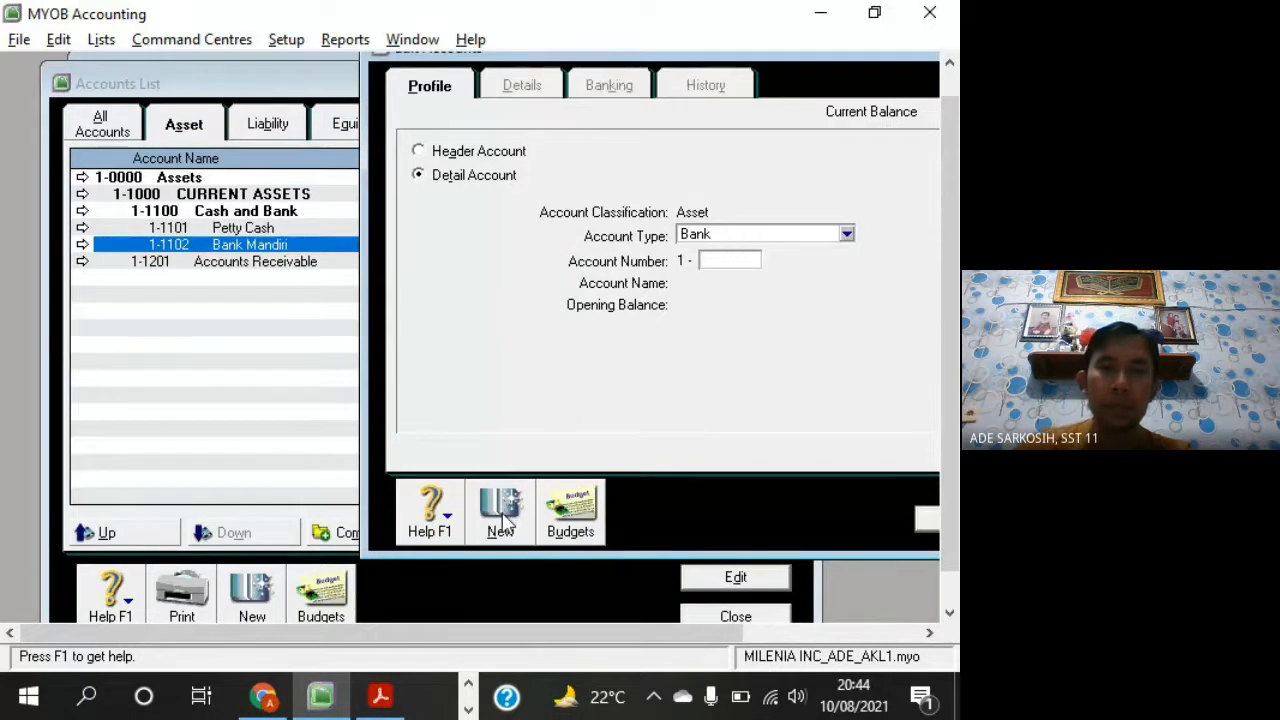
{"action": "key", "text": "alt+Tab"}
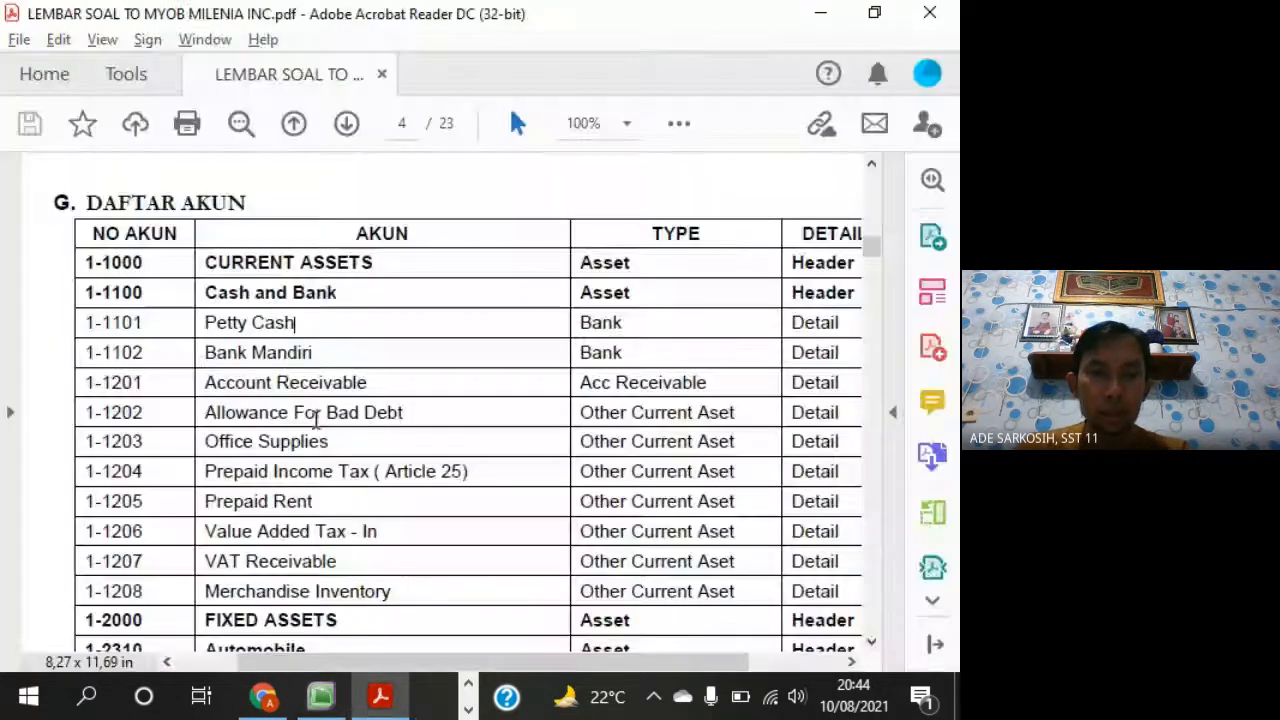
{"action": "left_click_drag", "start_coordinate": [298, 414], "coordinate": [404, 414]}
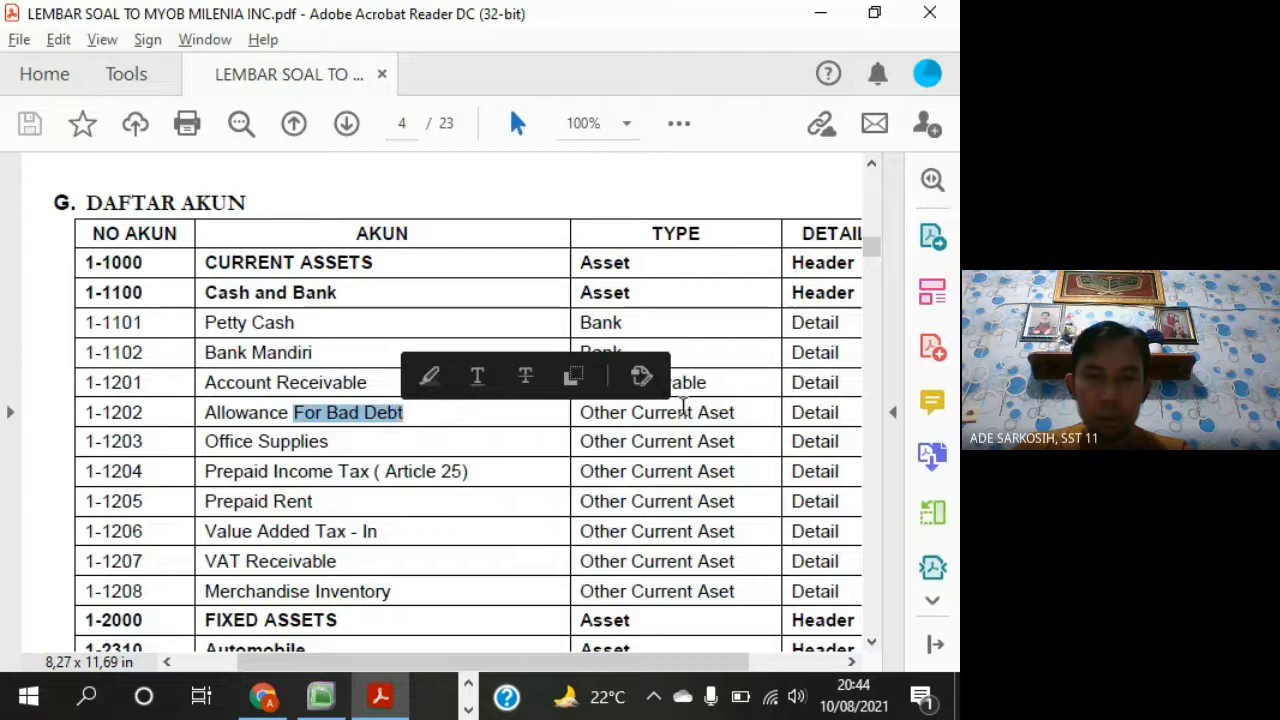
{"action": "key", "text": "alt+Tab"}
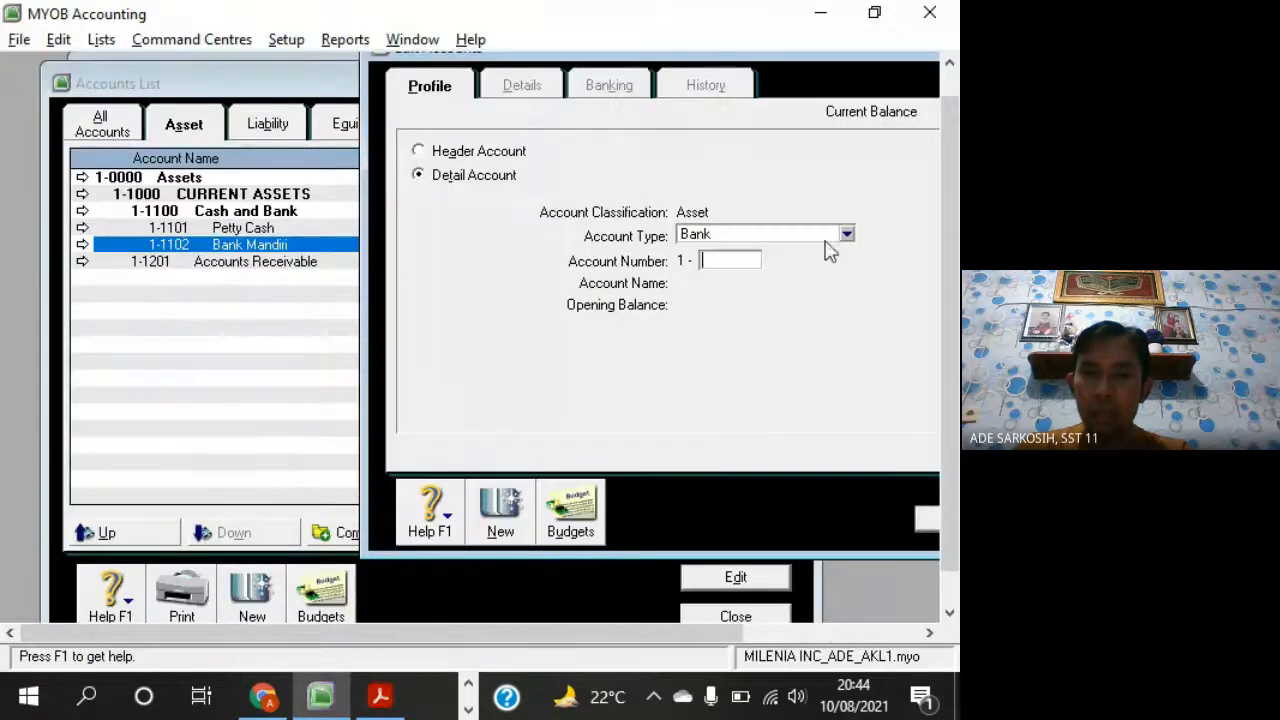
{"action": "left_click", "coordinate": [847, 234]}
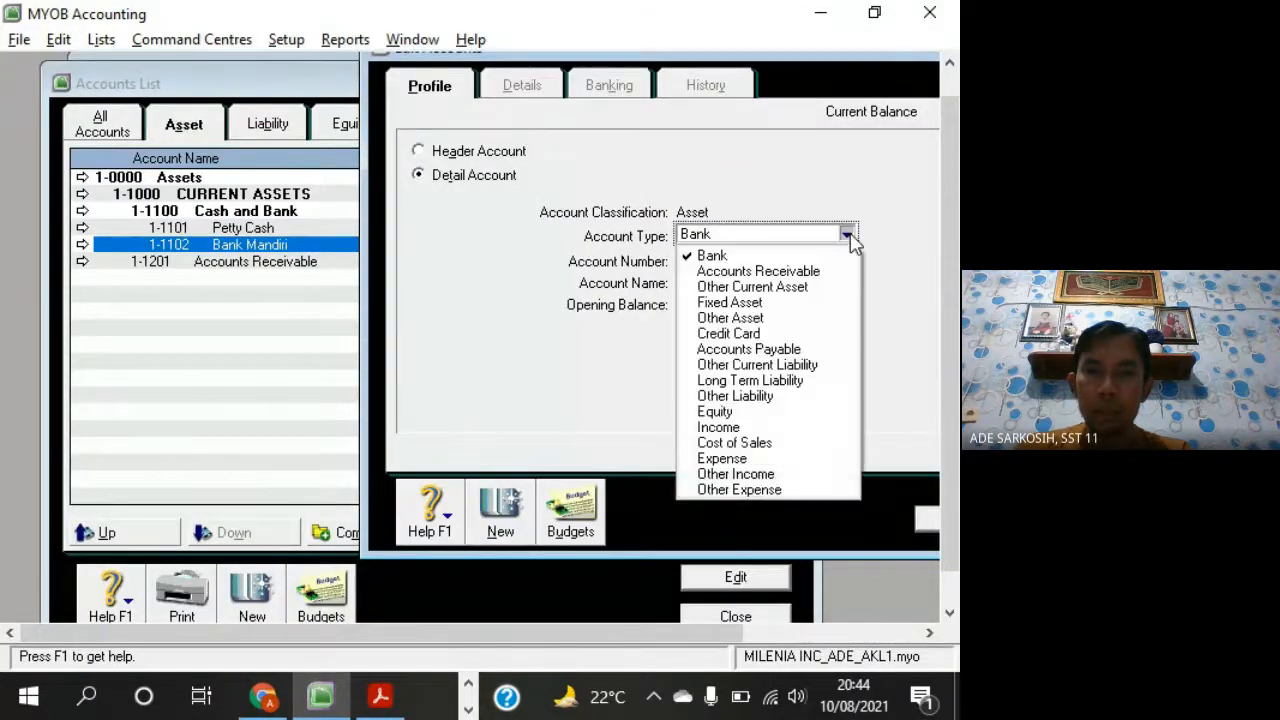
{"action": "left_click", "coordinate": [791, 289]}
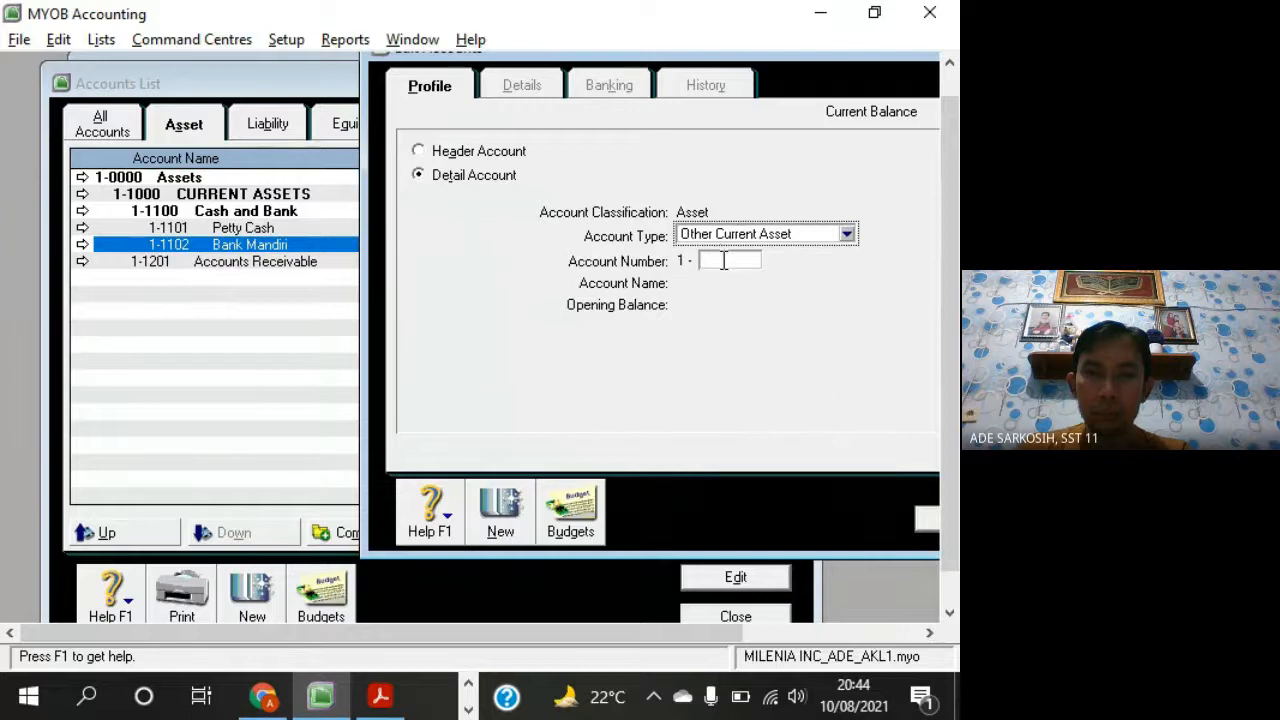
{"action": "key", "text": "alt+Tab"}
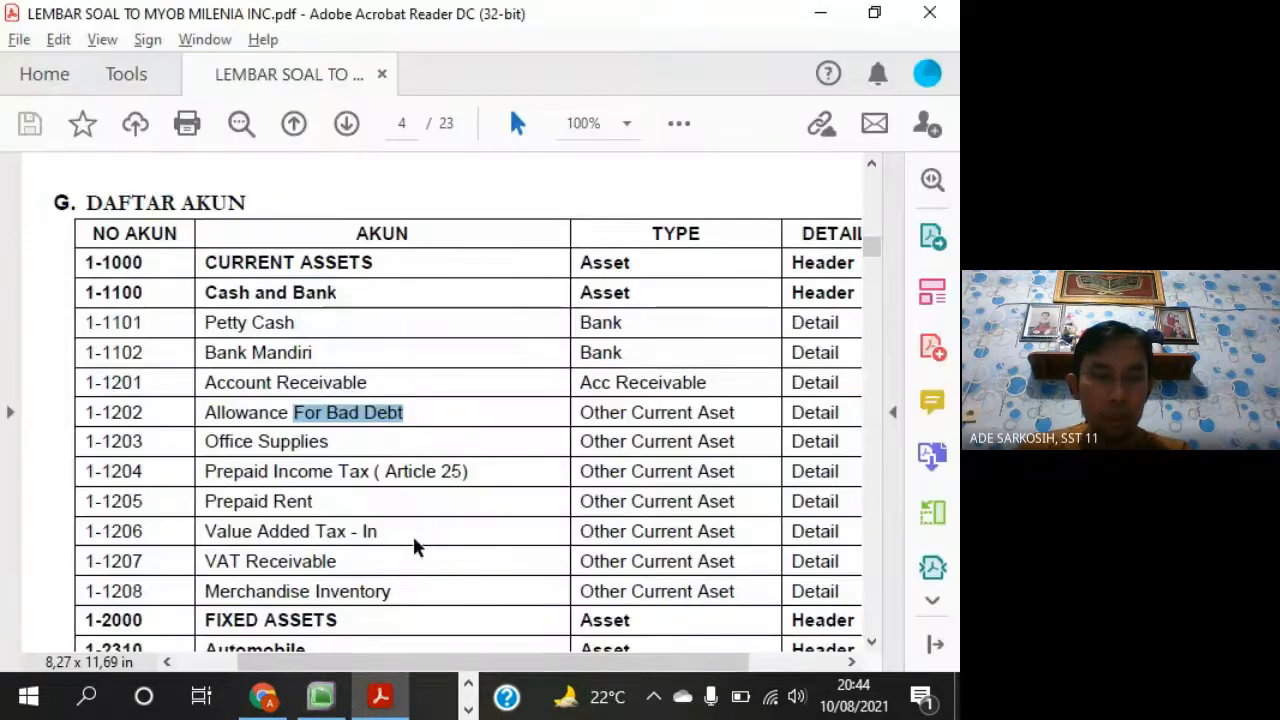
{"action": "key", "text": "alt+Tab"}
{"action": "key", "text": "Tab"}
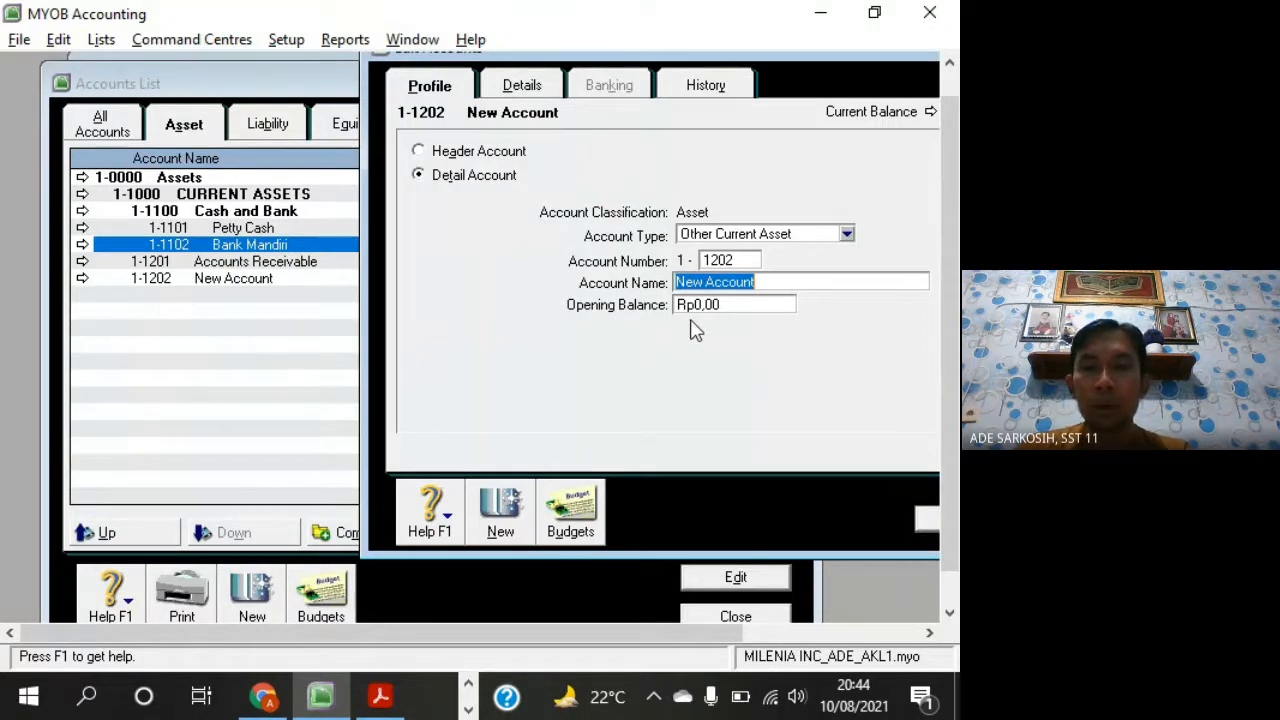
Name account 1-1202 Allowance For Bad Debt, as worded in the question sheet
{"action": "key", "text": "alt+Tab"}
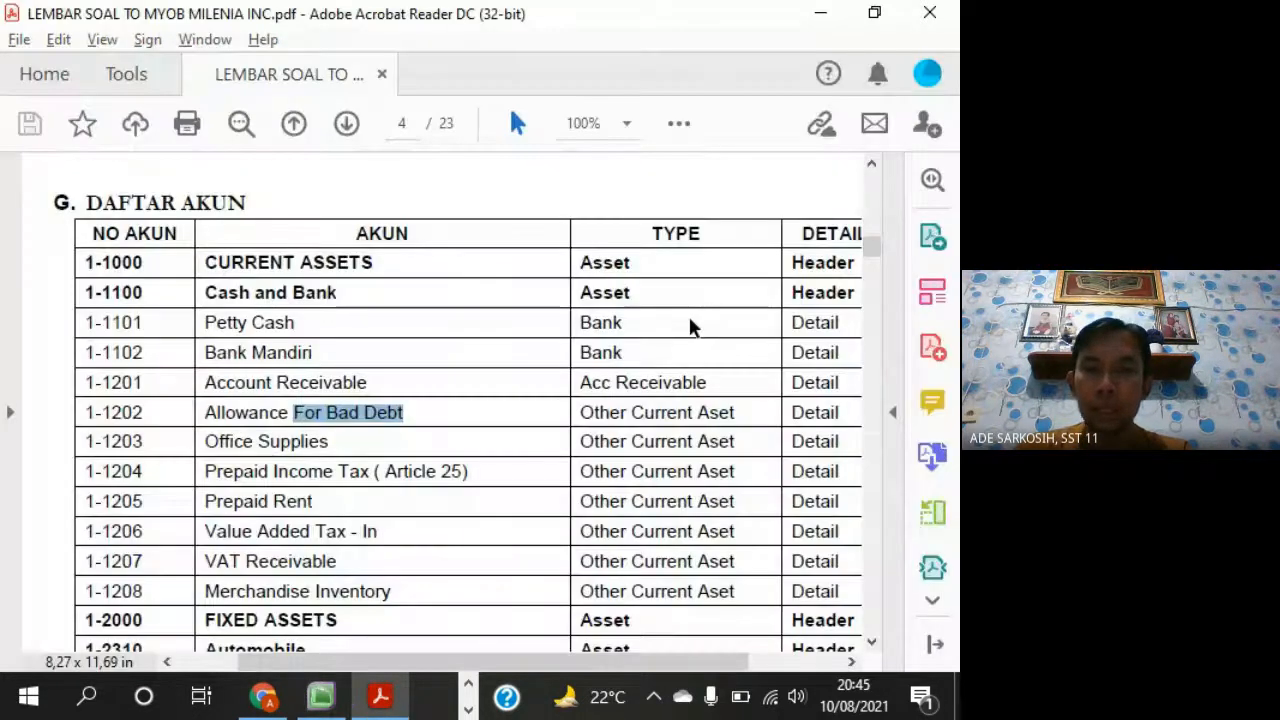
{"action": "key", "text": "alt+Tab"}
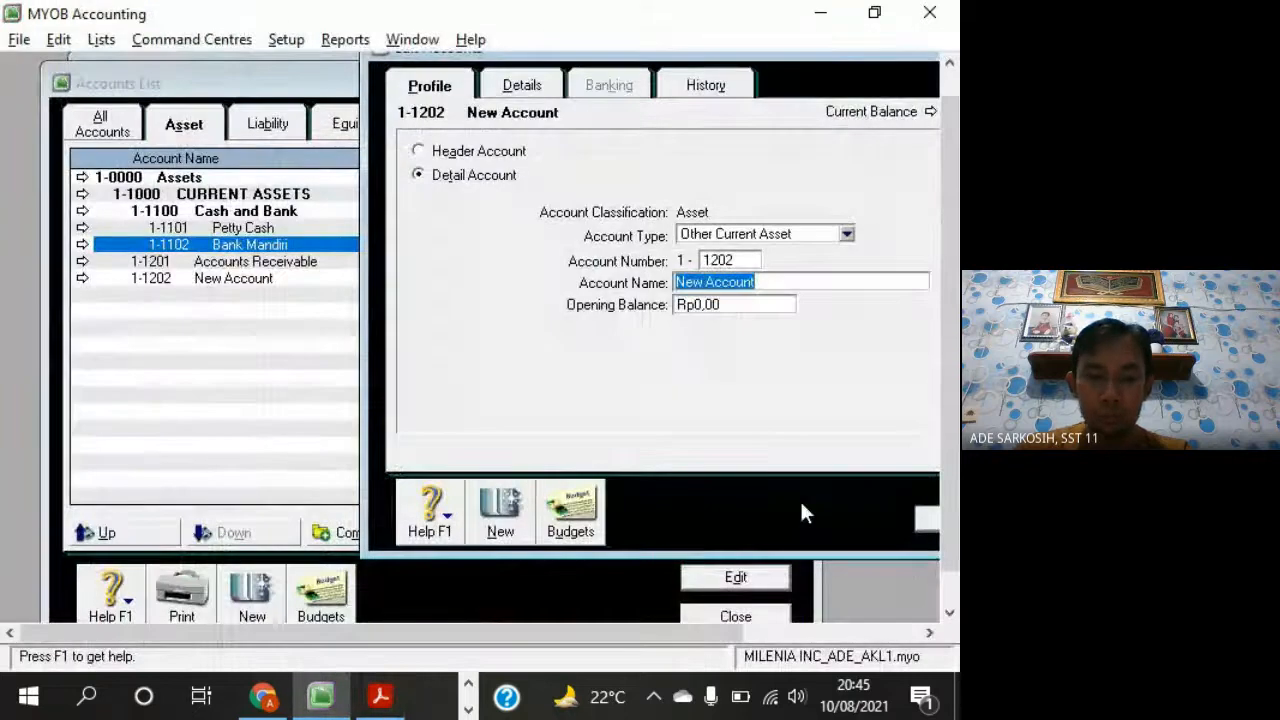
{"action": "type", "text": "Allowance"}
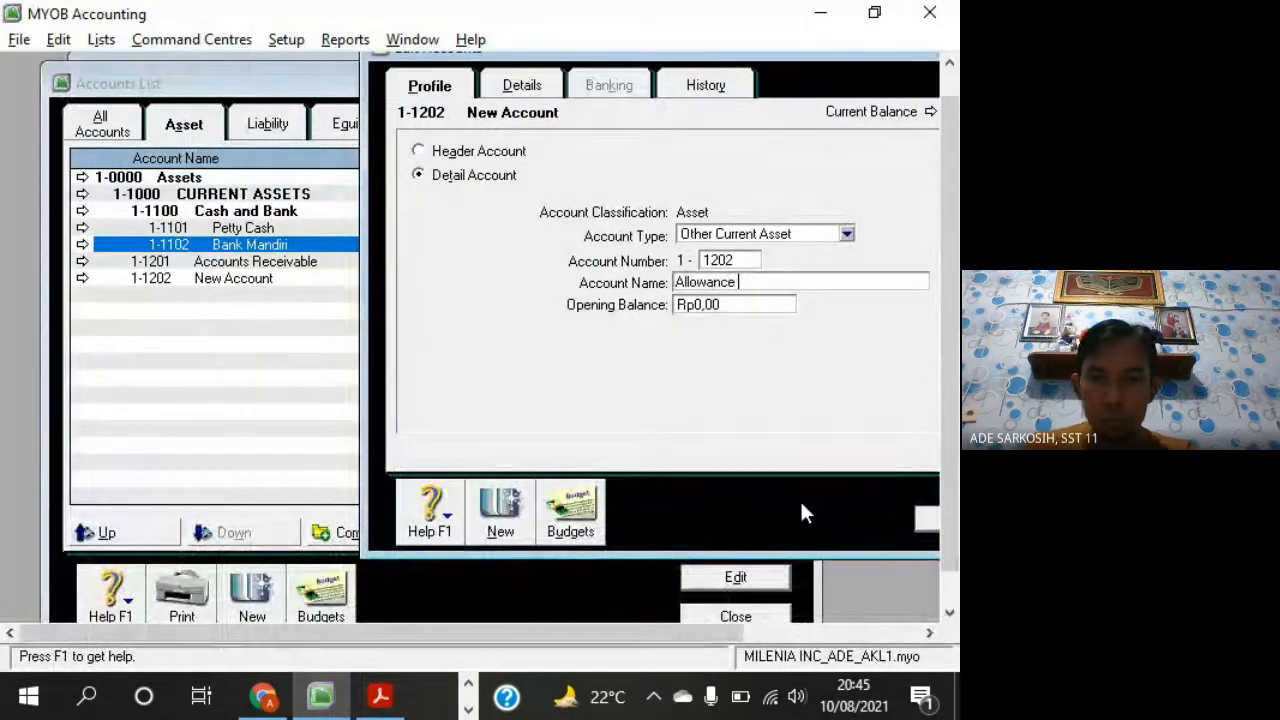
{"action": "key", "text": "alt+Tab"}
{"action": "key", "text": "alt+Tab"}
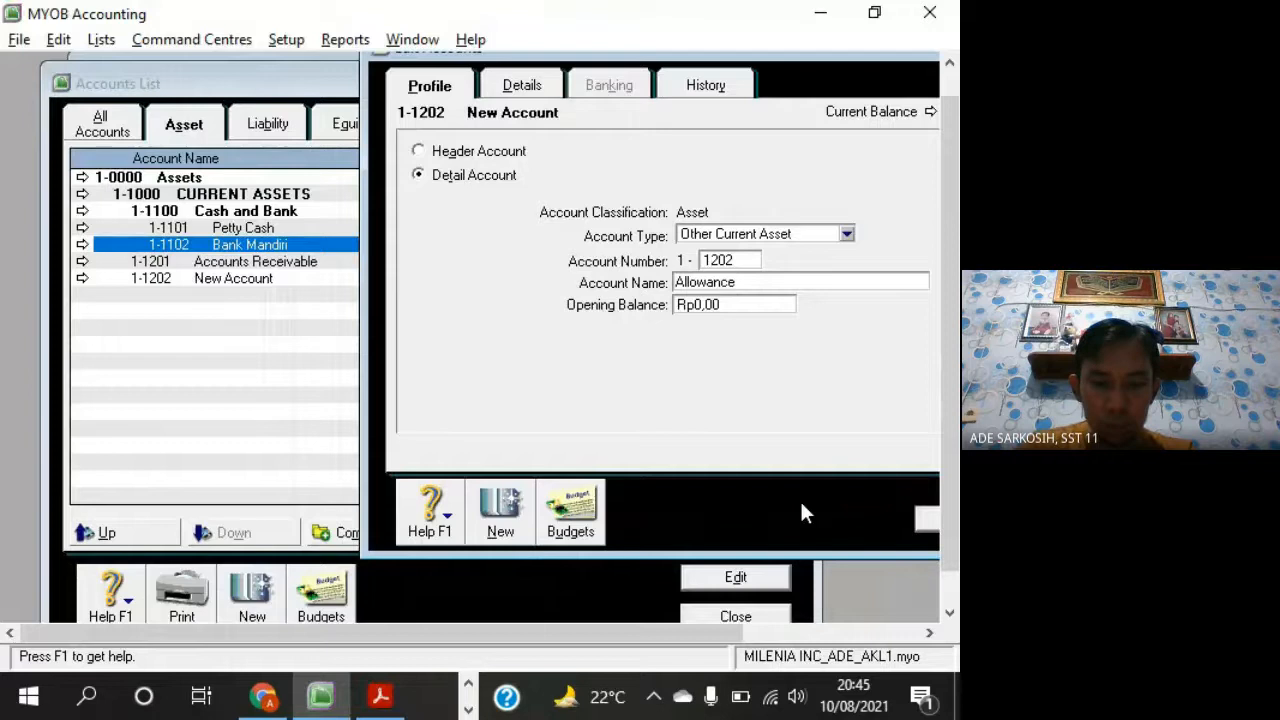
{"action": "type", "text": "For Bad Debt"}
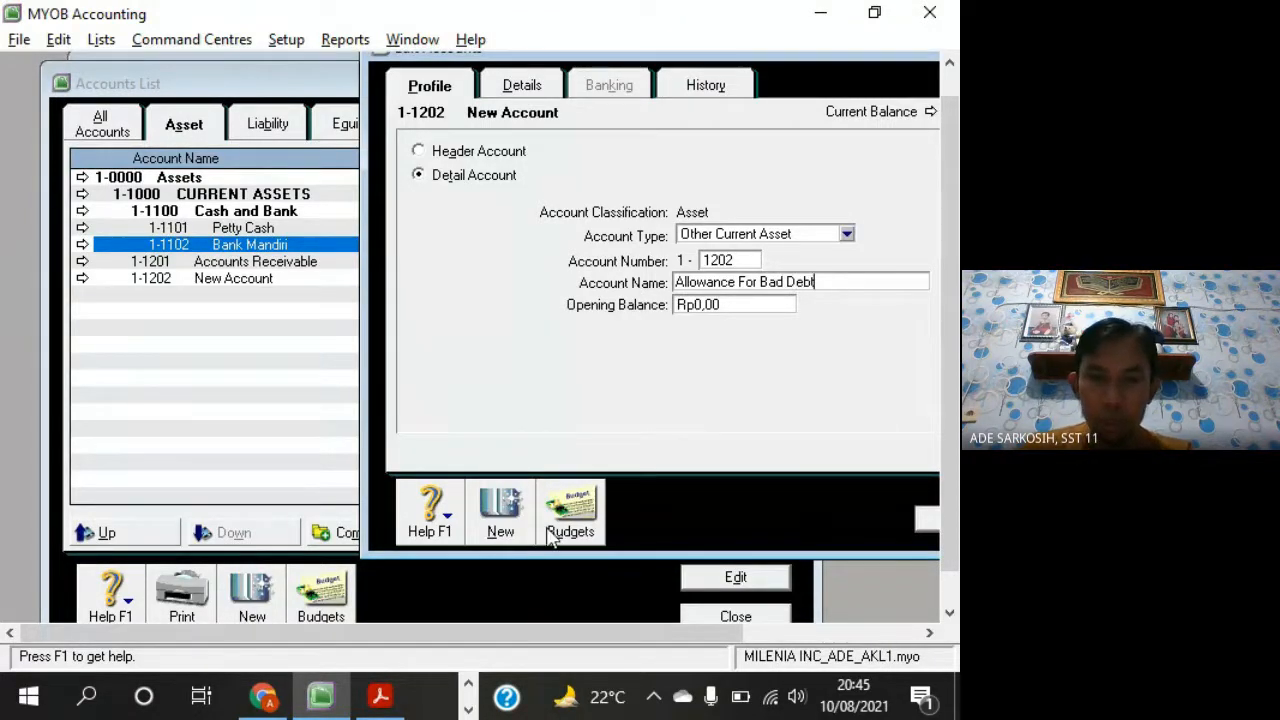
Start a new Other Current Asset detail account numbered 1-1203, the number following Allowance For Bad Debt in the question sheet
{"action": "left_click", "coordinate": [508, 520]}
{"action": "key", "text": "alt+Tab"}
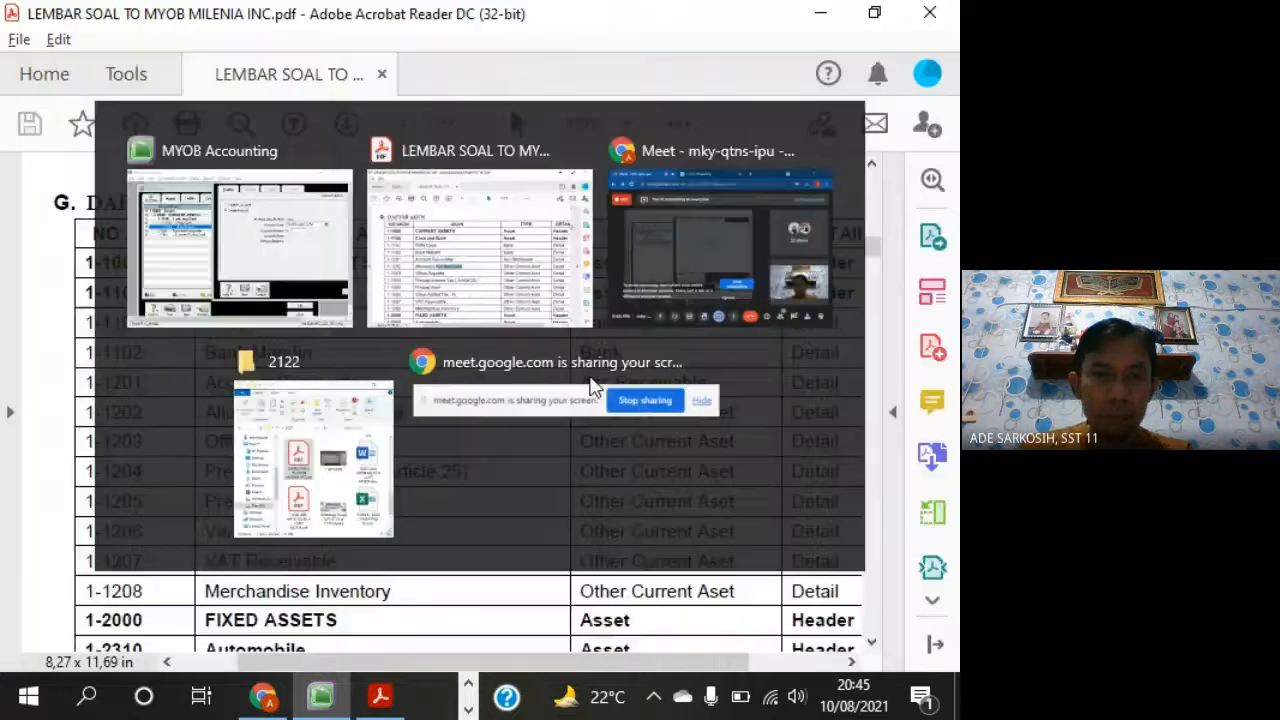
{"action": "key", "text": "alt+Tab"}
{"action": "type", "text": "120"}
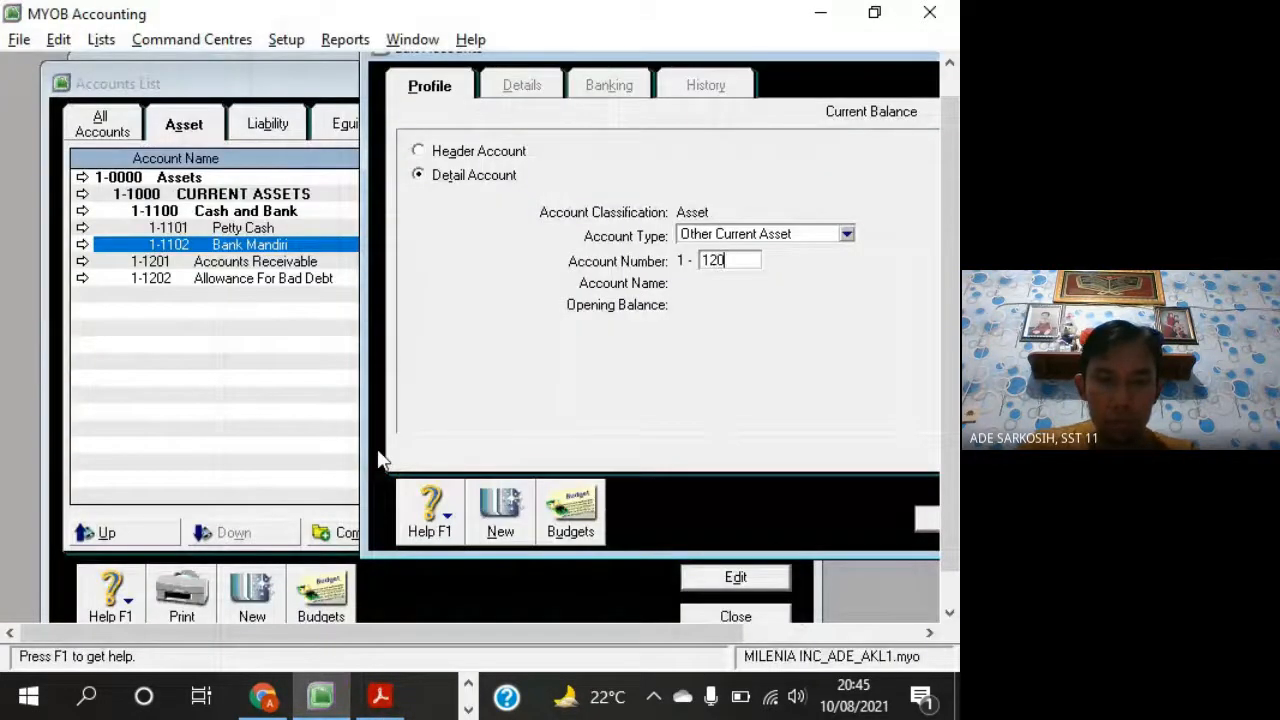
{"action": "type", "text": "3"}
{"action": "key", "text": "Tab"}
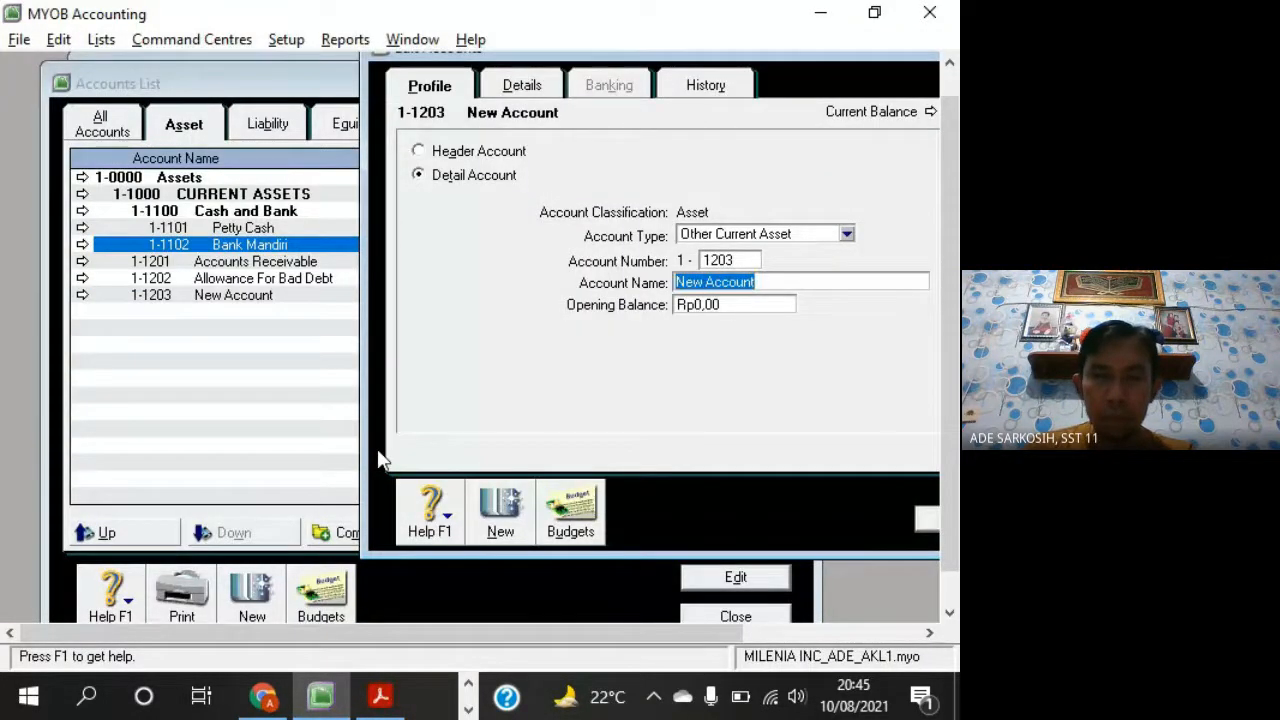
Name account 1-1203 Office Supplies, matching its row in the DAFTAR AKUN table
{"action": "key", "text": "alt+Tab"}
{"action": "key", "text": "alt+Tab"}
{"action": "type", "text": "O"}
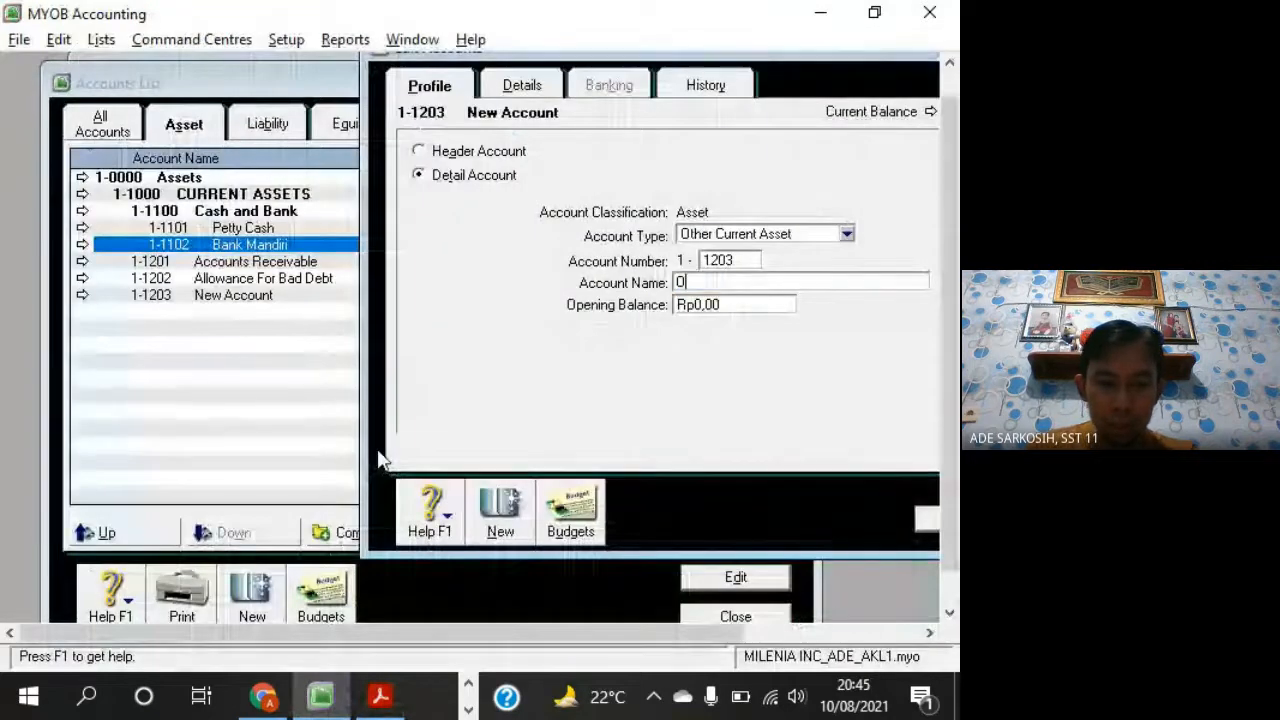
{"action": "type", "text": "ffice Sup"}
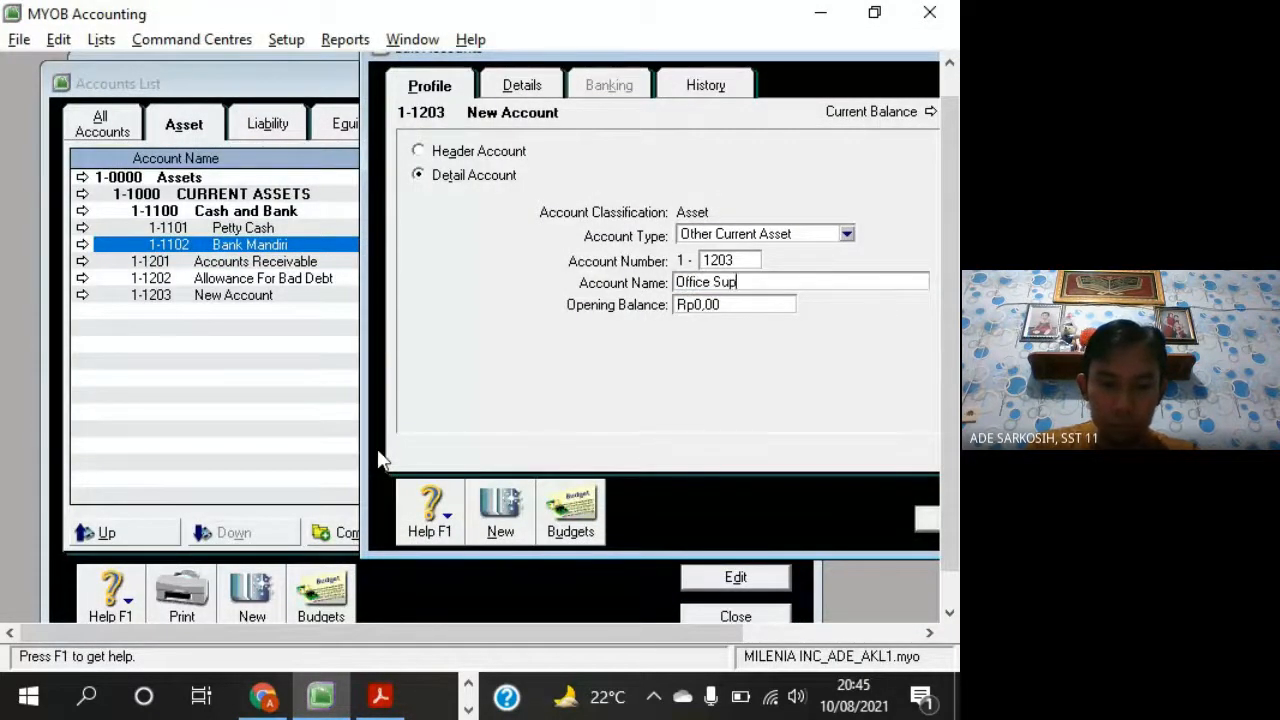
{"action": "type", "text": "plies"}
Start a new Other Current Asset detail account and give it the number 1-1204
{"action": "left_click", "coordinate": [503, 520]}
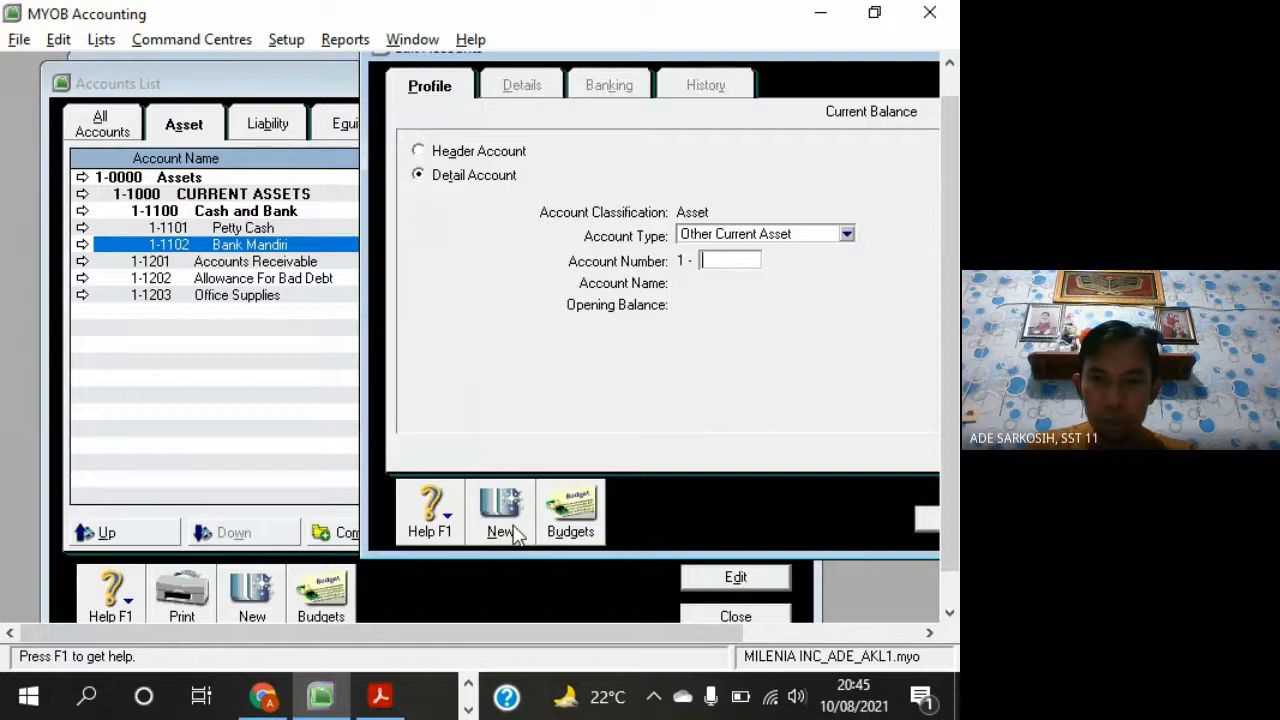
{"action": "key", "text": "alt+Tab"}
{"action": "key", "text": "alt+Tab"}
{"action": "type", "text": "1204"}
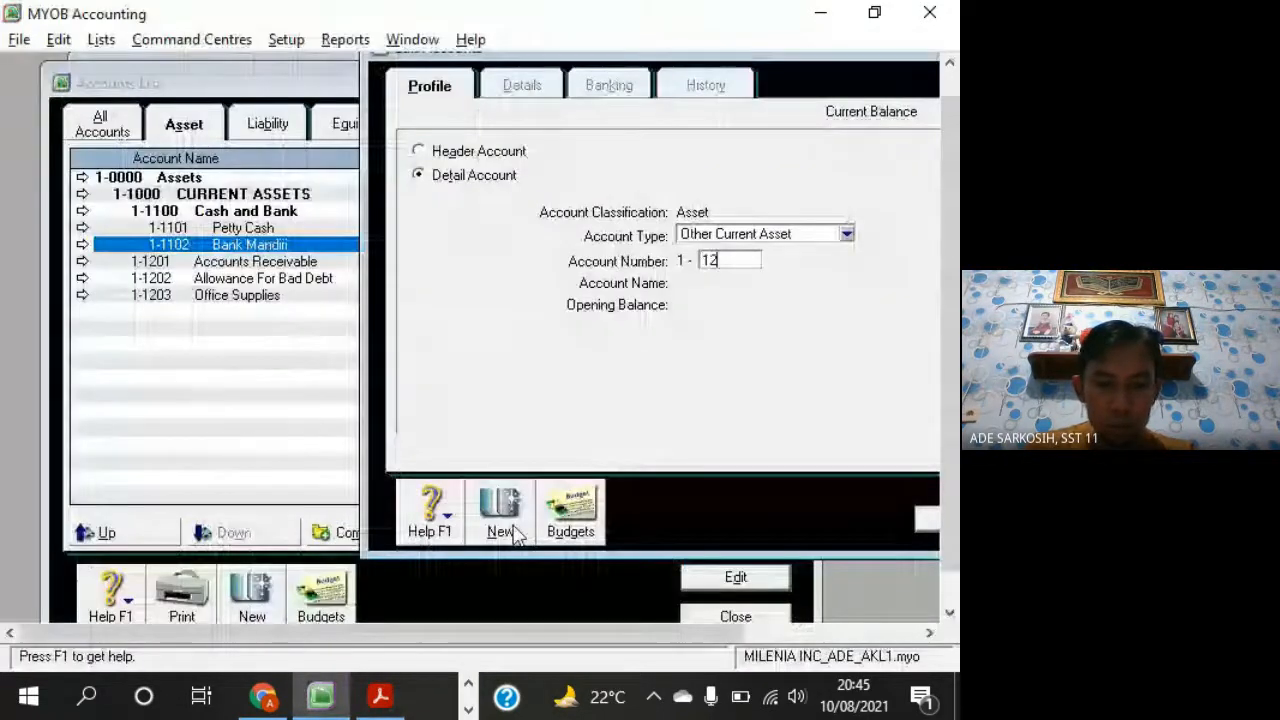
{"action": "key", "text": "Tab"}
Name account 1-1204 Prepaid Income Tax (Art 25), shortening the wording of its row in the question sheet
{"action": "key", "text": "alt+Tab"}
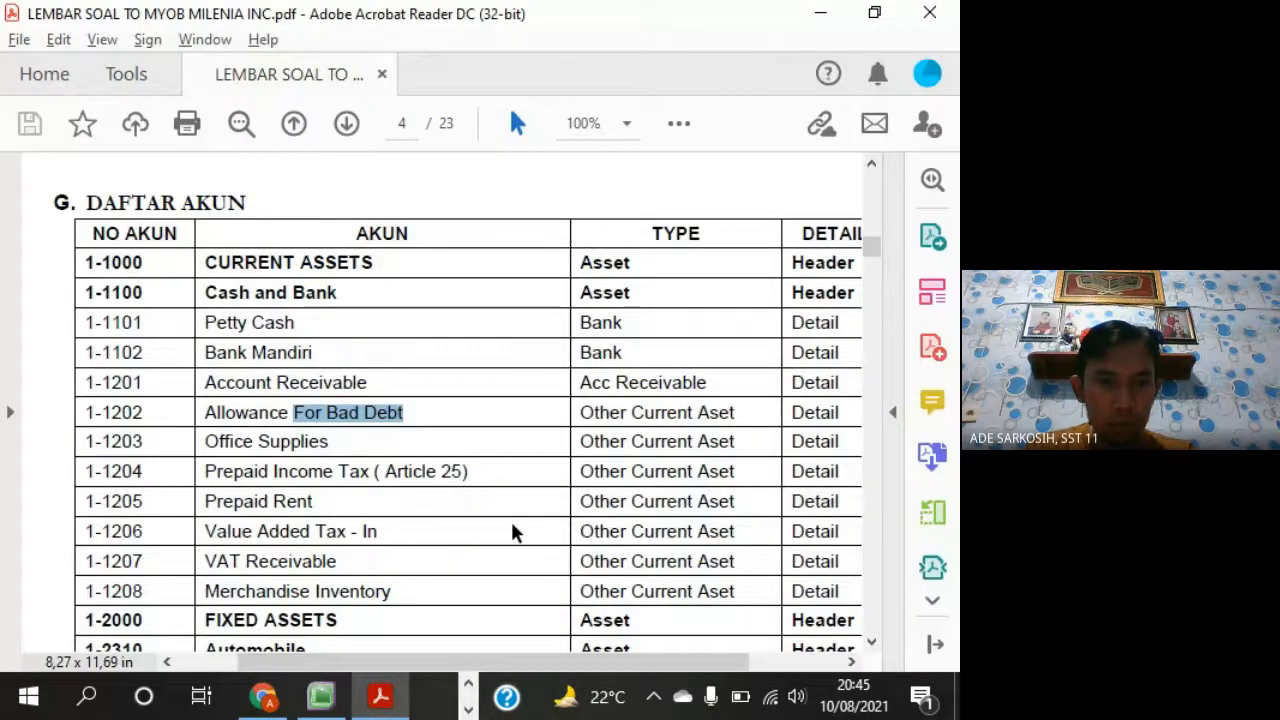
{"action": "key", "text": "alt+Tab"}
{"action": "type", "text": "Pr"}
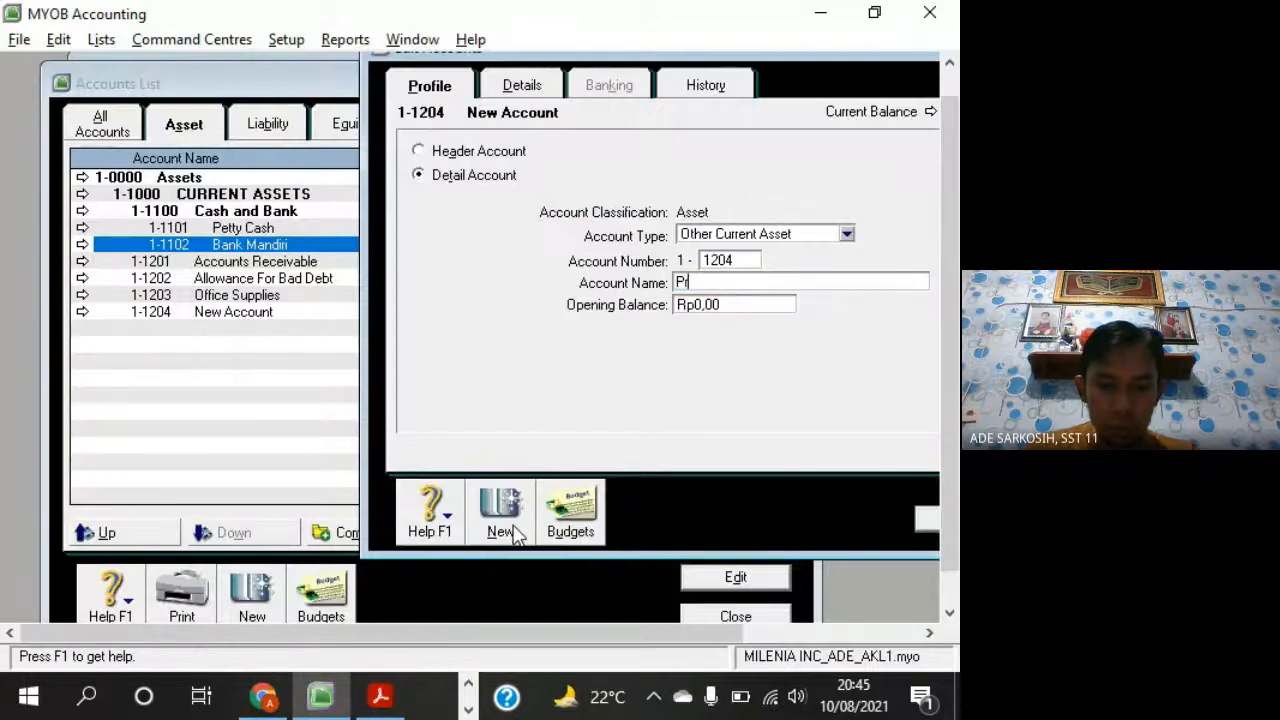
{"action": "type", "text": "epaid Income Tax"}
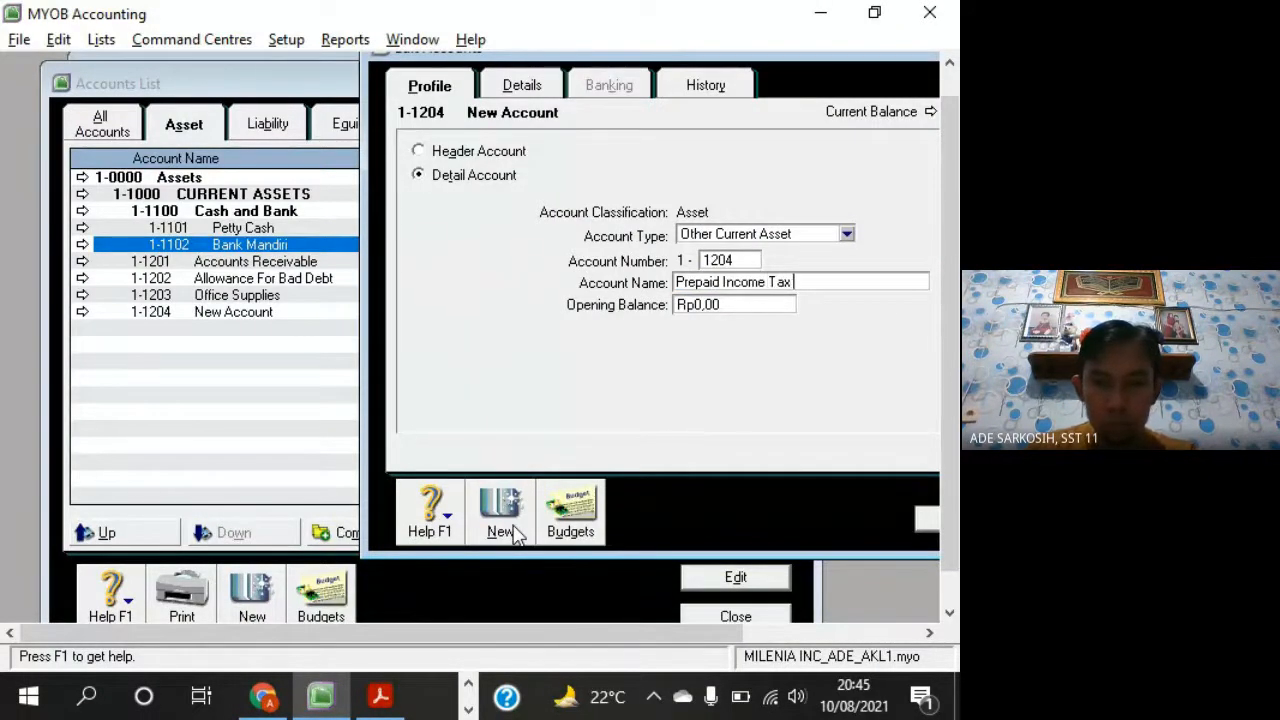
{"action": "type", "text": " ("}
{"action": "key", "text": "alt+Tab"}
{"action": "key", "text": "alt+Tab"}
{"action": "type", "text": "Art"}
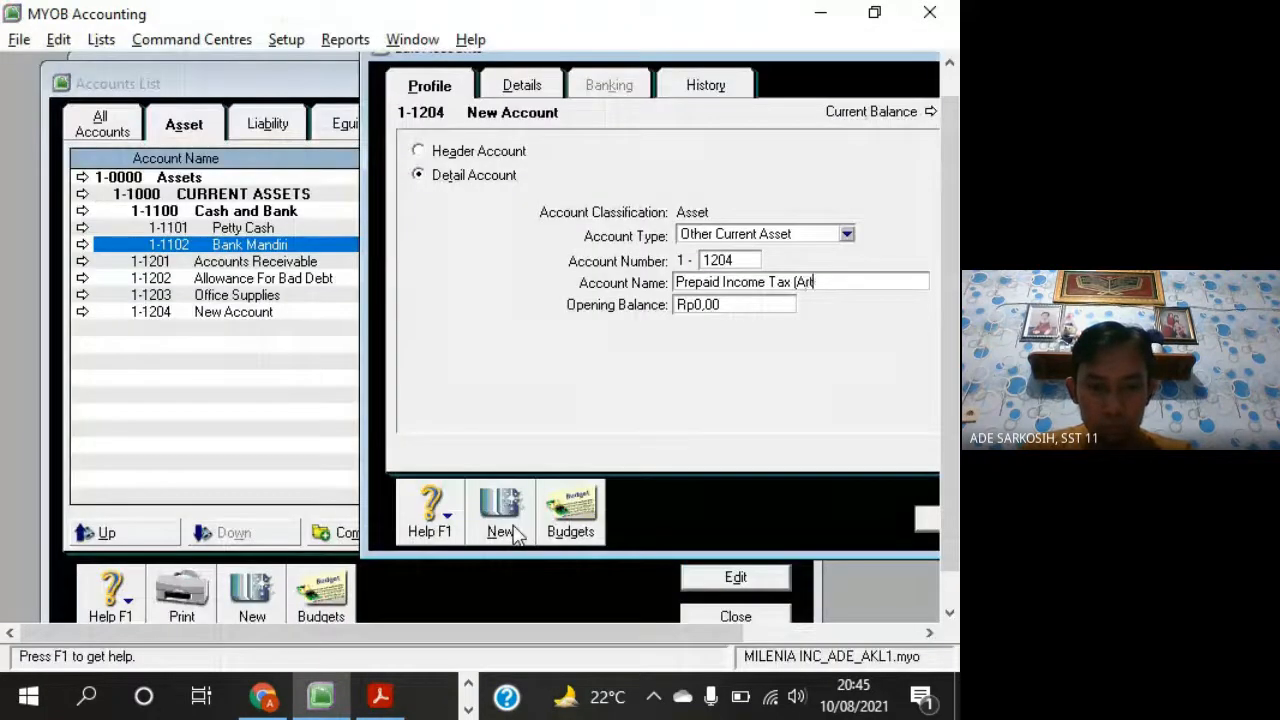
{"action": "type", "text": " 25)"}
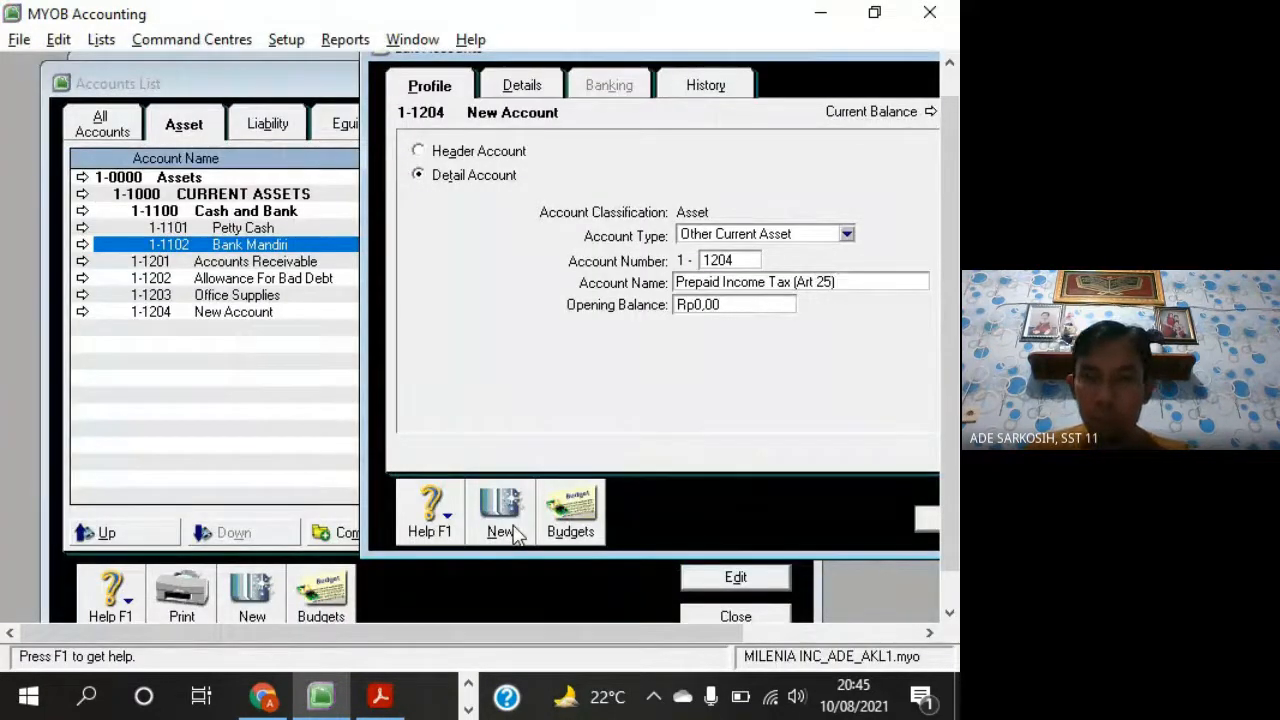
Start a new Other Current Asset detail account numbered 1-1205 and look up its name in the DAFTAR AKUN table
{"action": "left_click", "coordinate": [502, 518]}
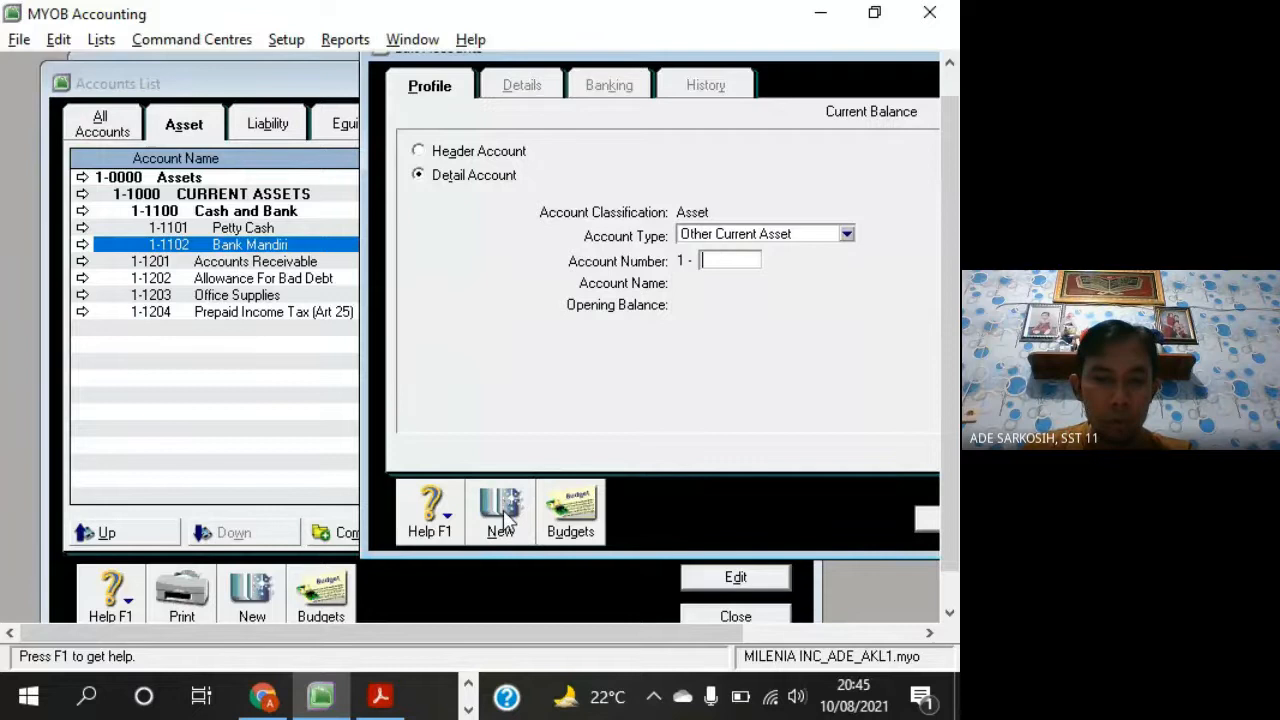
{"action": "key", "text": "Tab"}
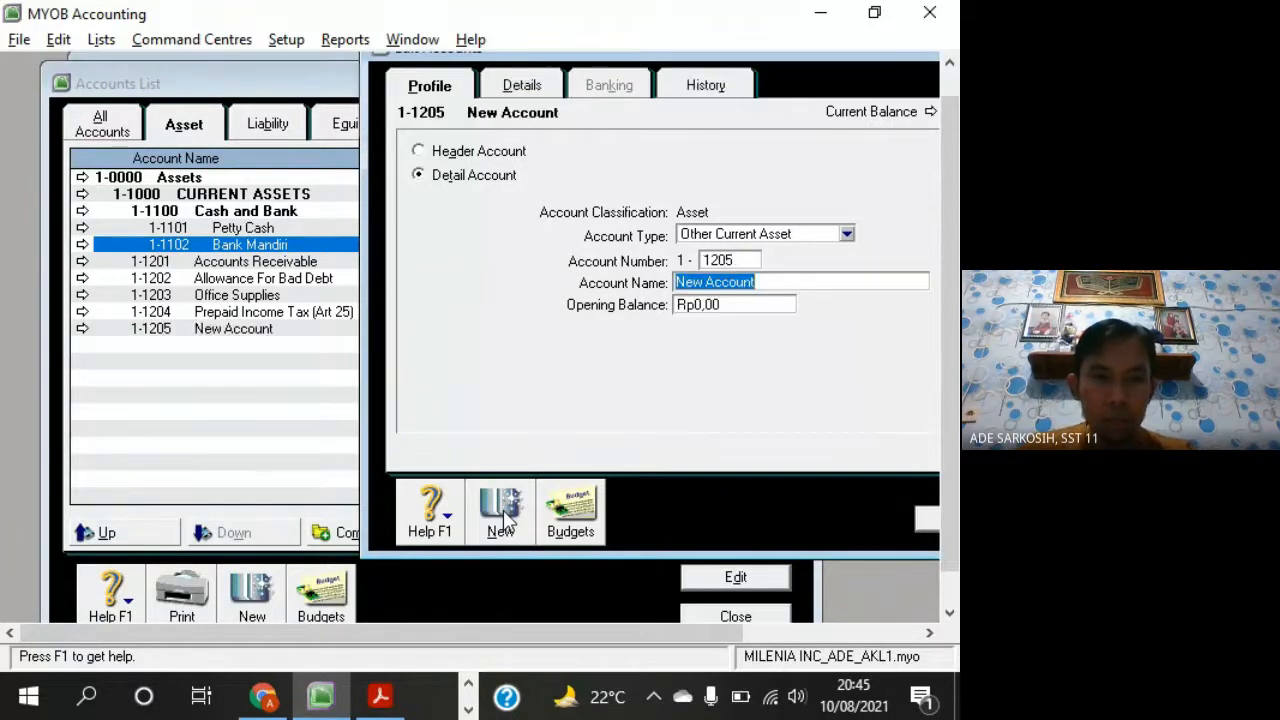
{"action": "key", "text": "alt+Tab"}
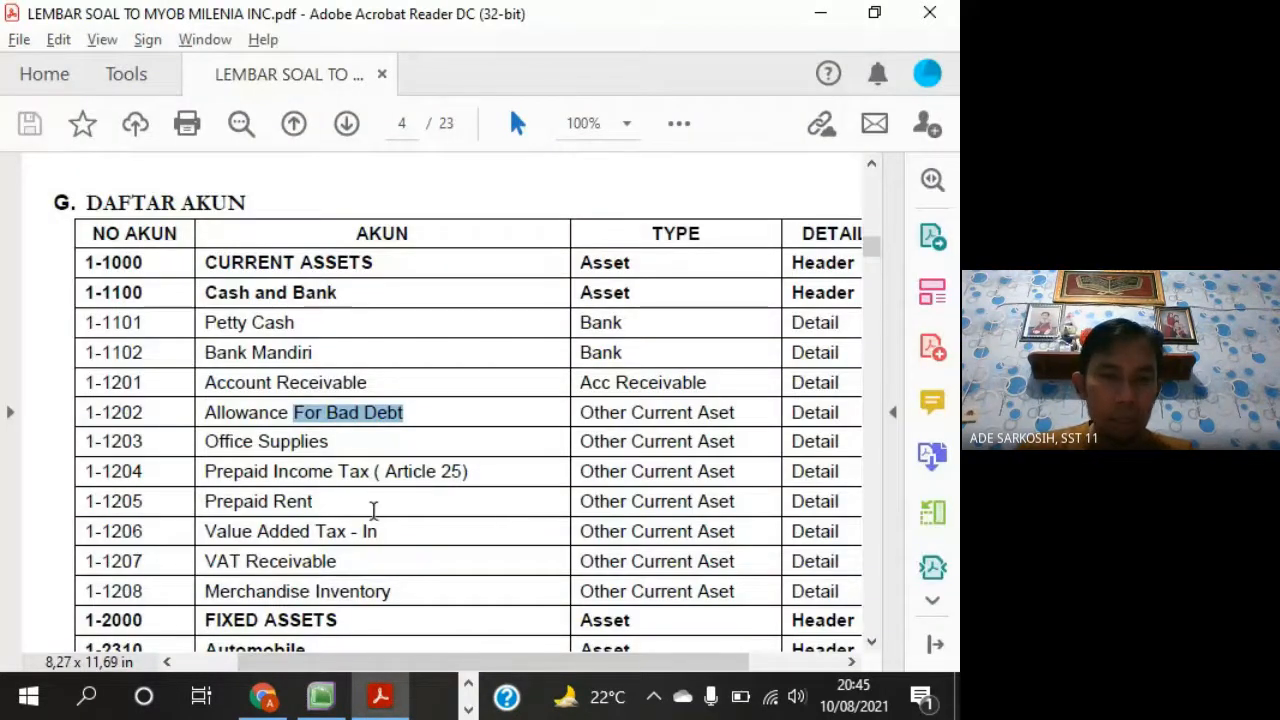
{"action": "left_click_drag", "start_coordinate": [318, 505], "coordinate": [273, 505]}
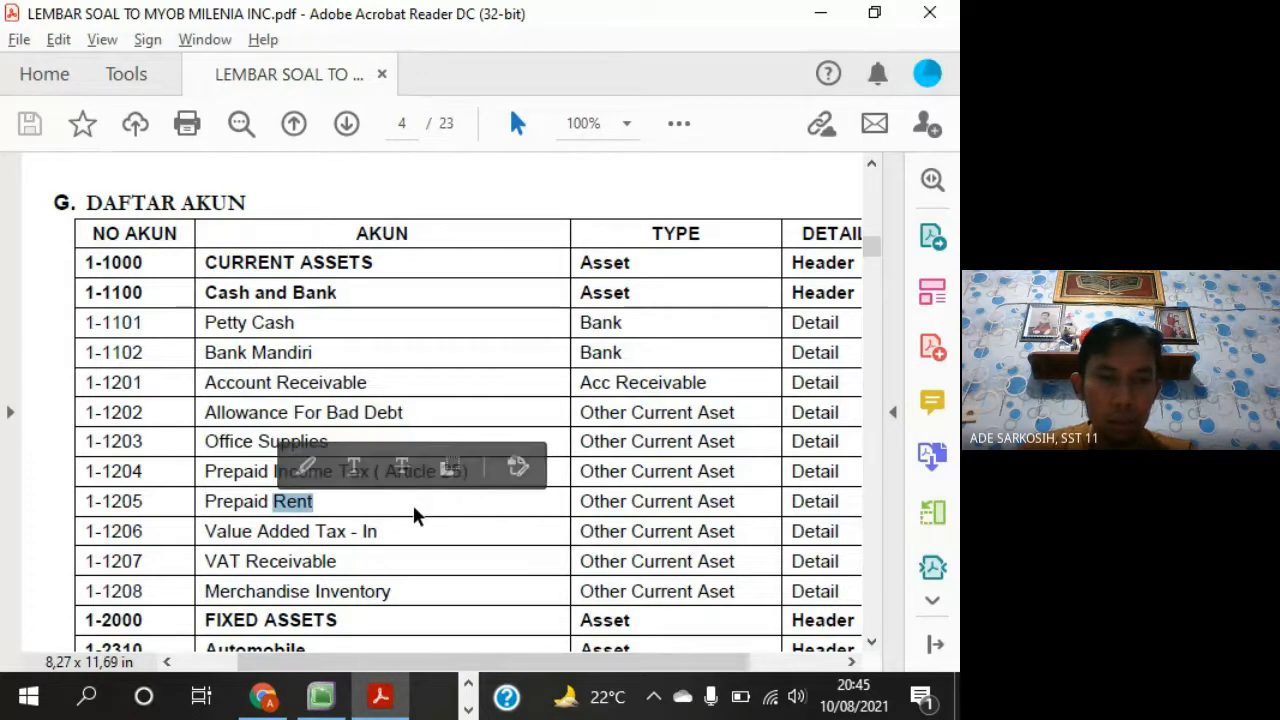
{"action": "key", "text": "alt+Tab"}
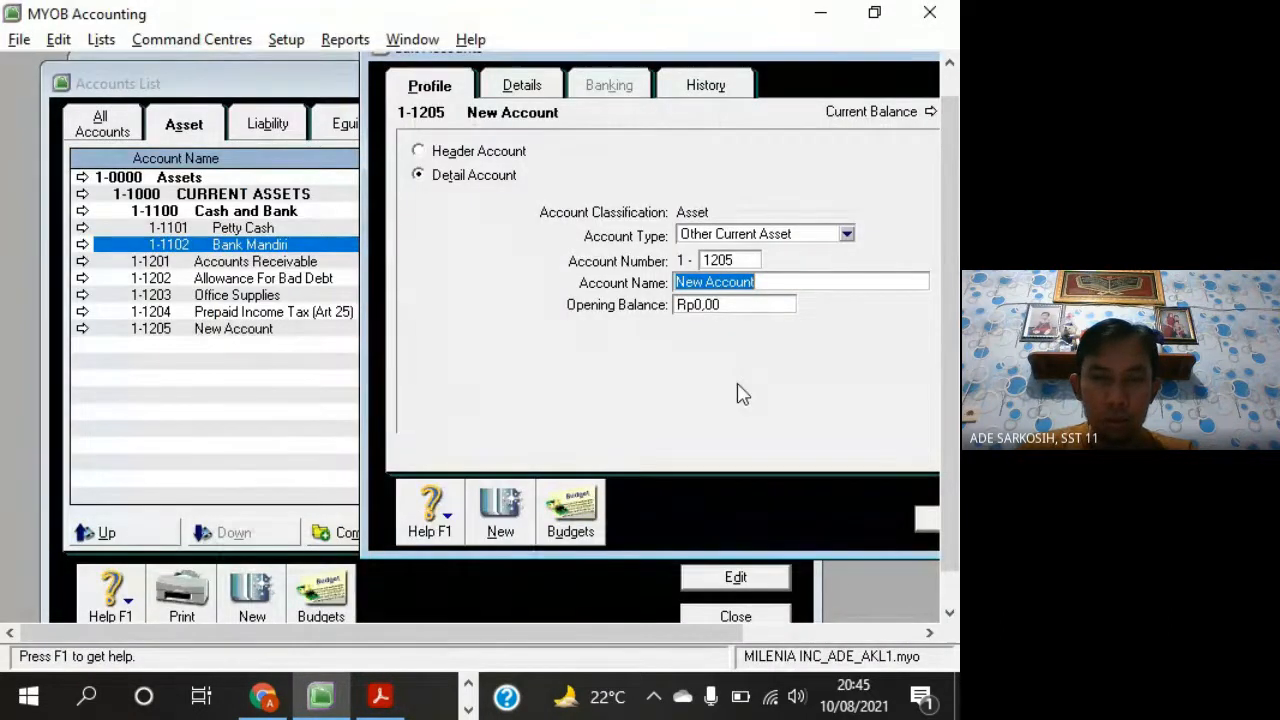
{"action": "key", "text": "alt+Tab"}
{"action": "key", "text": "alt+Tab"}
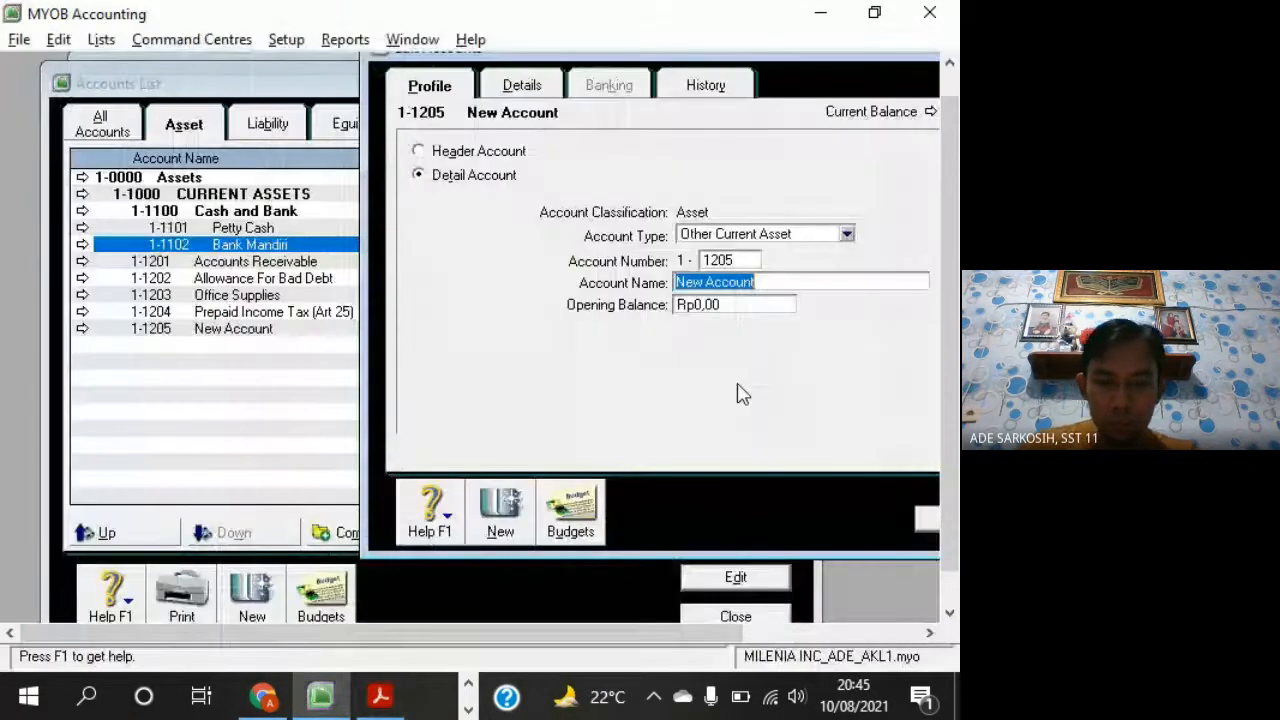
Name account 1-1205 Prepaid Rent and record it
{"action": "type", "text": "Prepaid R"}
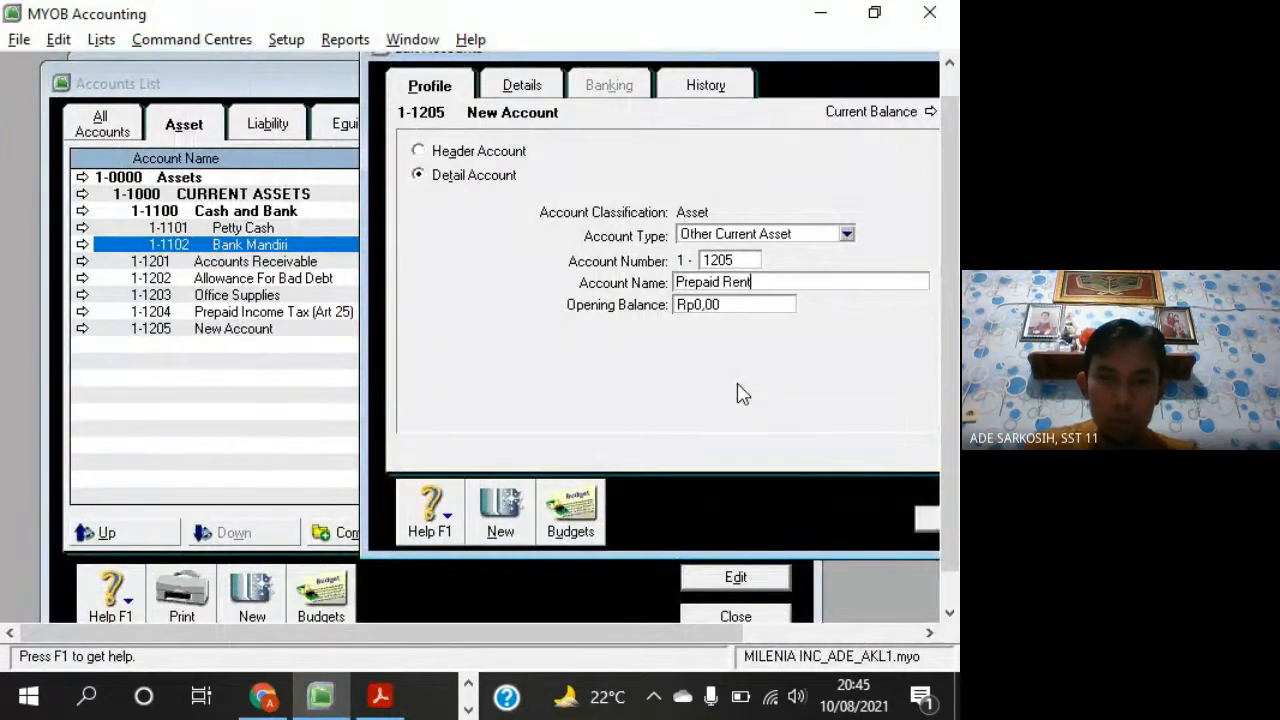
{"action": "type", "text": "ent"}
{"action": "key", "text": "Return"}
Add detail account 1-1206 of type Other Current Asset, named Value Added Tax In, following the PDF account list
{"action": "key", "text": "alt+Tab"}
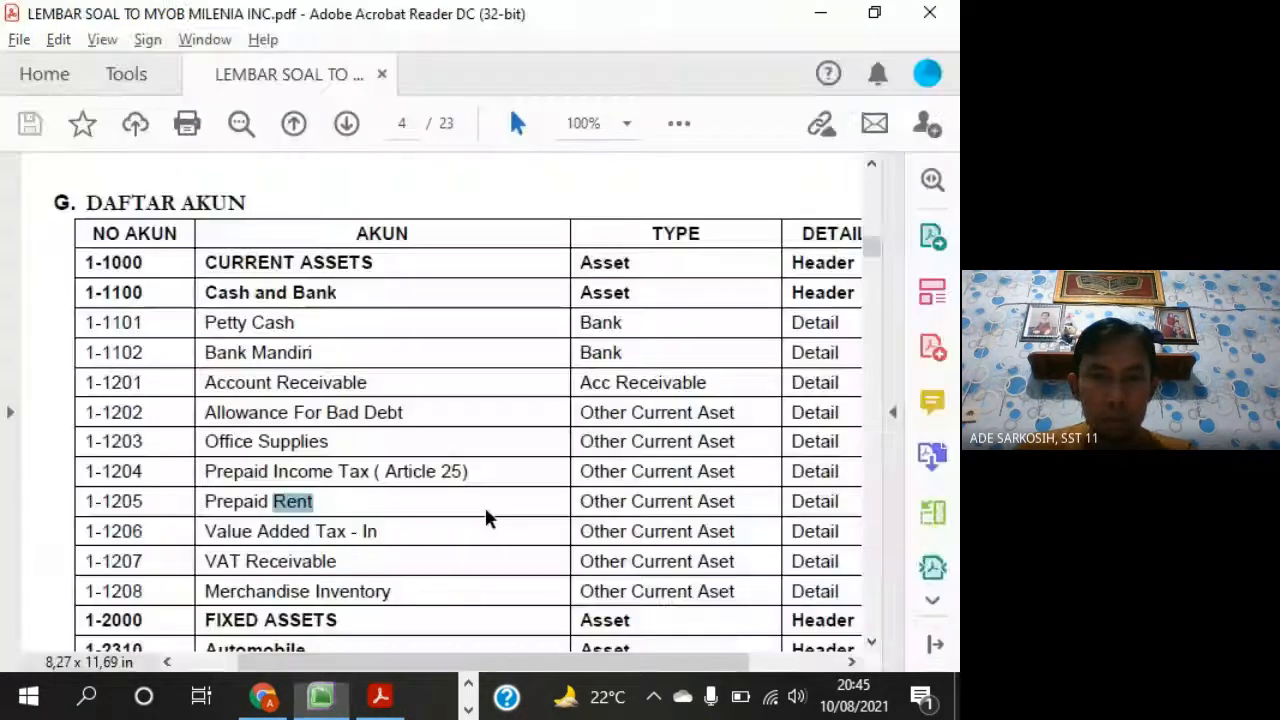
{"action": "key", "text": "alt+Tab"}
{"action": "type", "text": "120"}
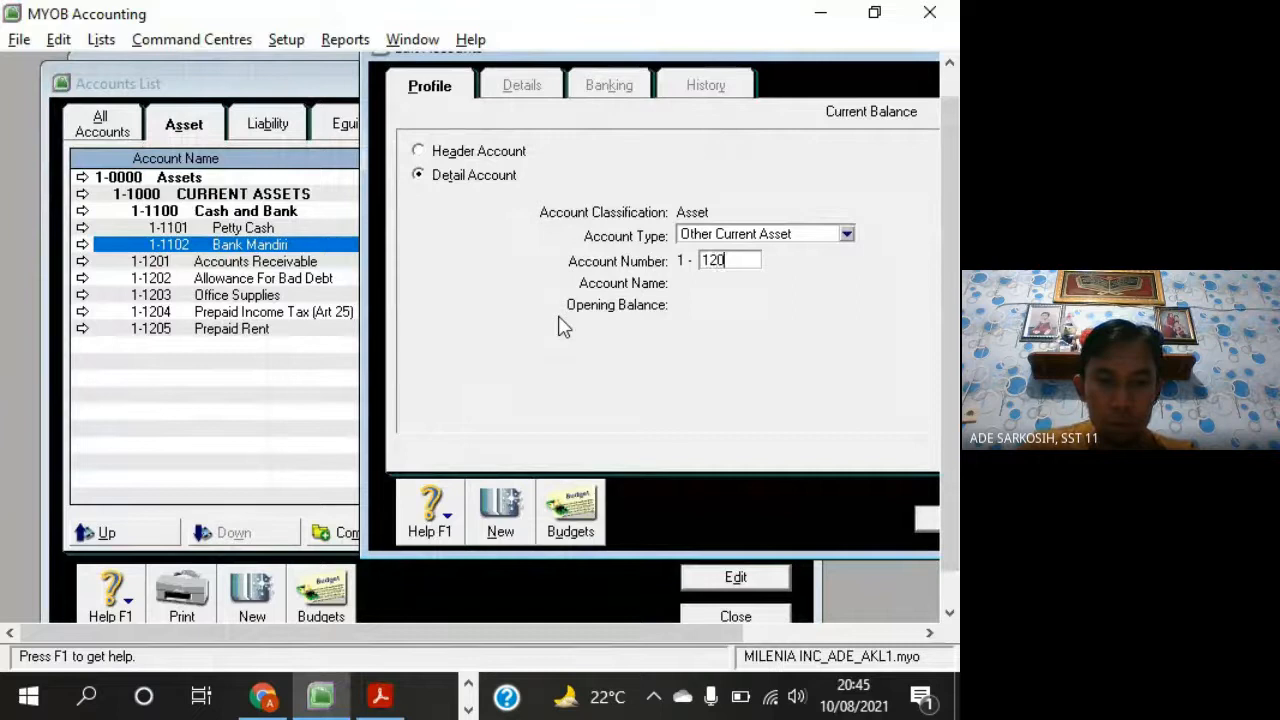
{"action": "type", "text": "6"}
{"action": "key", "text": "Tab"}
{"action": "key", "text": "Tab"}
{"action": "key", "text": "alt+Tab"}
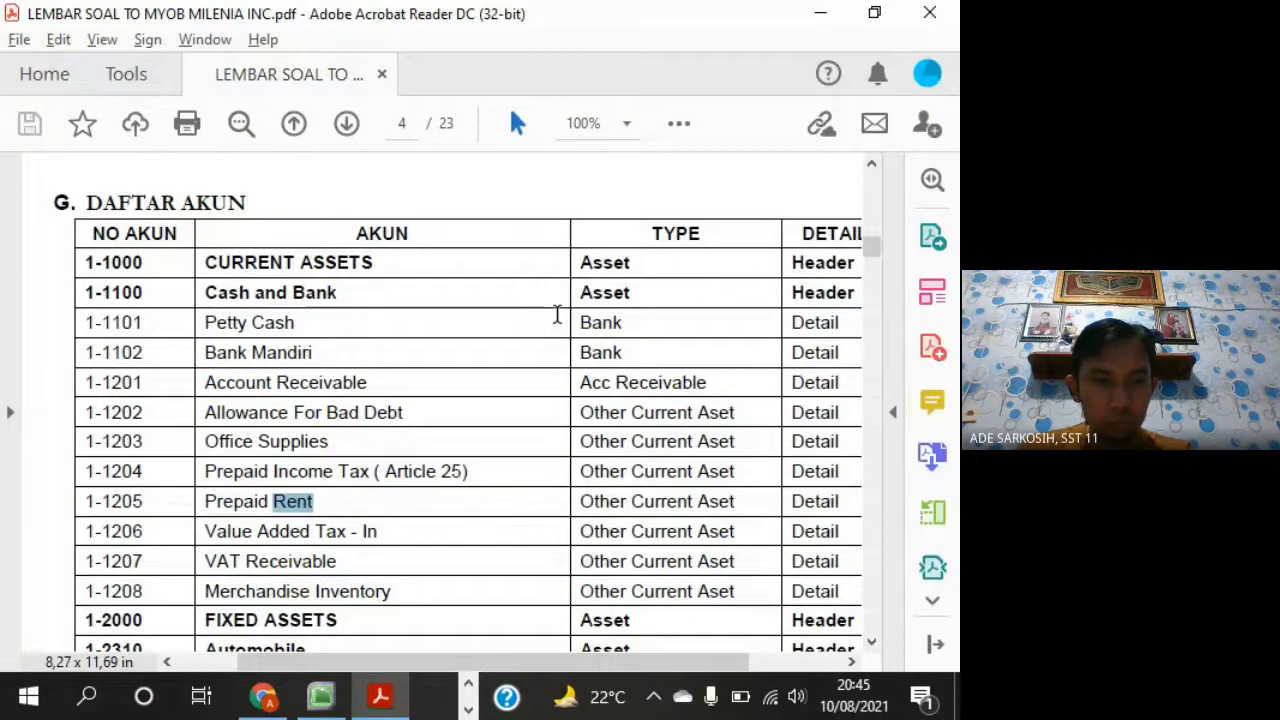
{"action": "key", "text": "alt+Tab"}
{"action": "type", "text": "Val"}
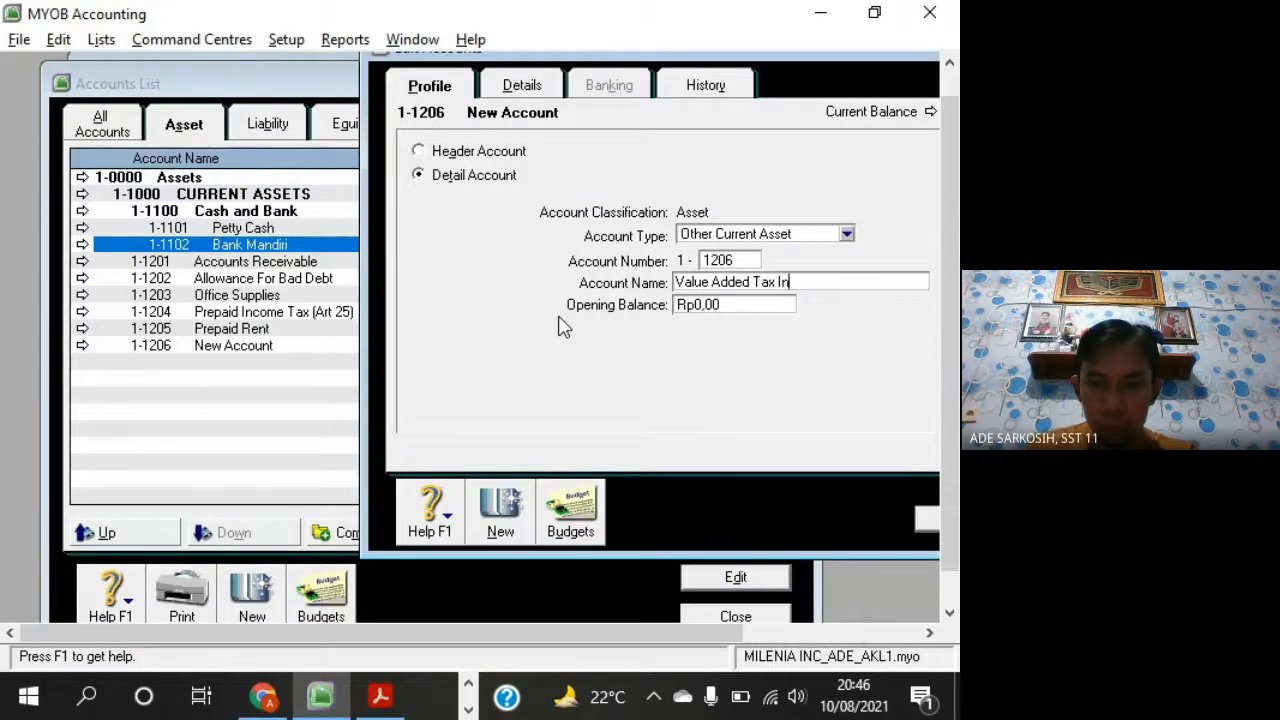
Add detail account 1-1207 of type Other Current Asset, named VAT Receivable, following the PDF account list
{"action": "key", "text": "alt+Tab"}
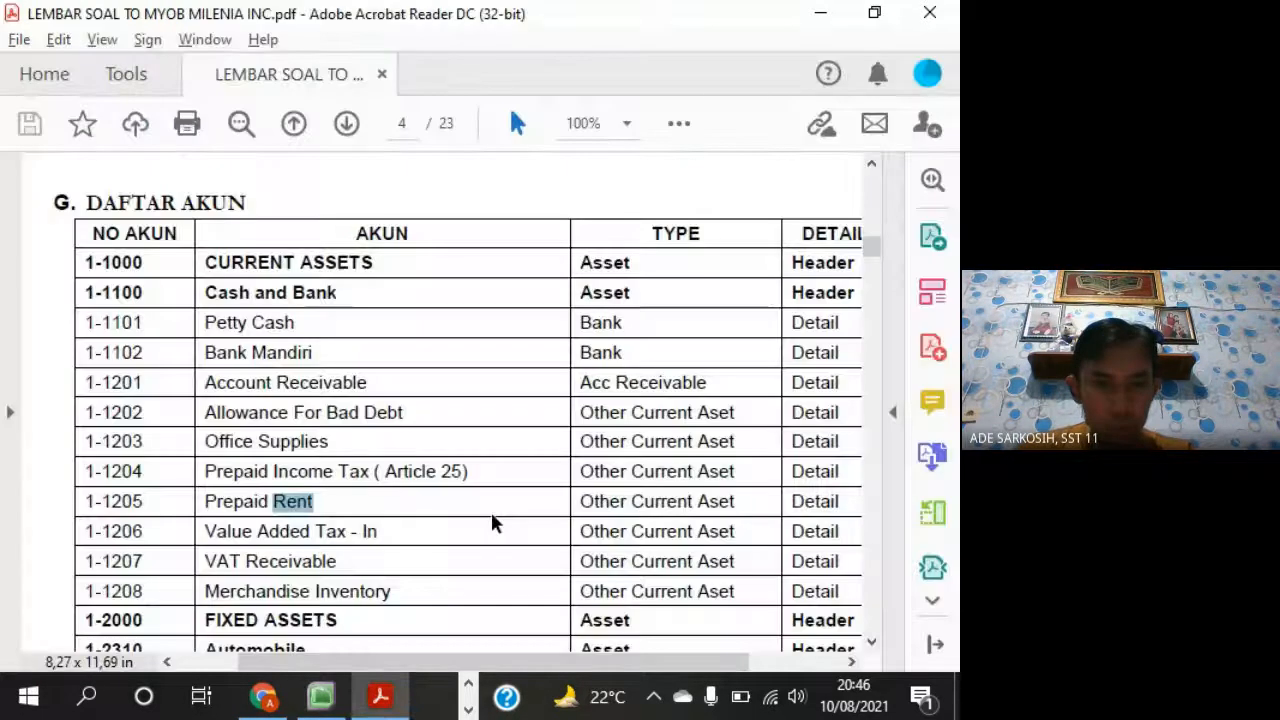
{"action": "key", "text": "alt+Tab"}
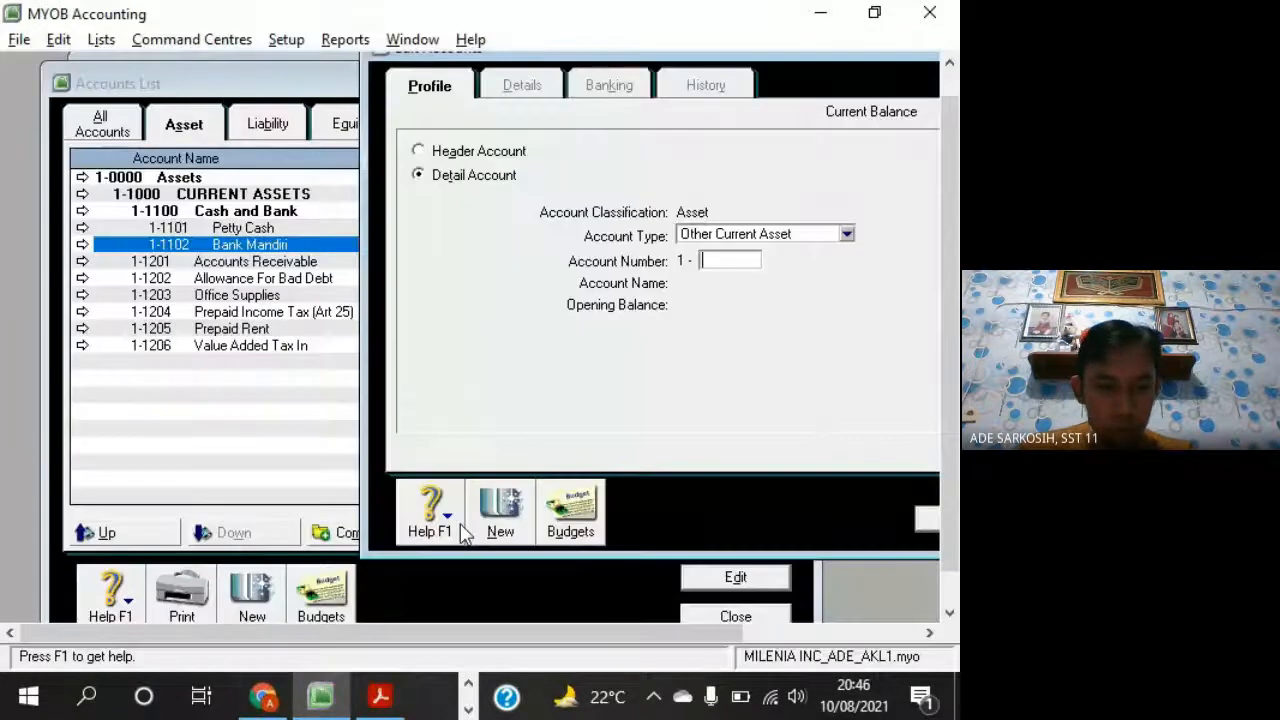
{"action": "type", "text": "1207"}
{"action": "key", "text": "Tab"}
{"action": "type", "text": "VA"}
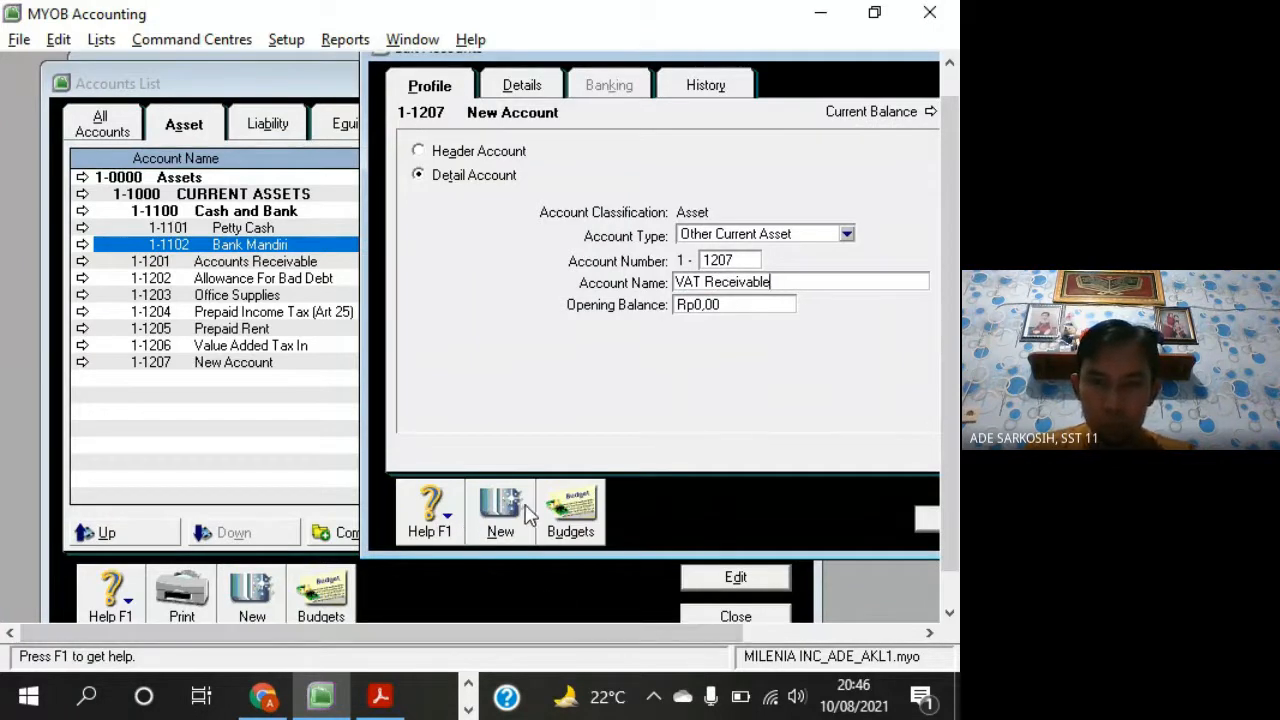
Add detail account 1-1208 of type Other Current Asset, named Merchandise Inventory, following the PDF account list
{"action": "key", "text": "alt+Tab"}
{"action": "key", "text": "alt+Tab"}
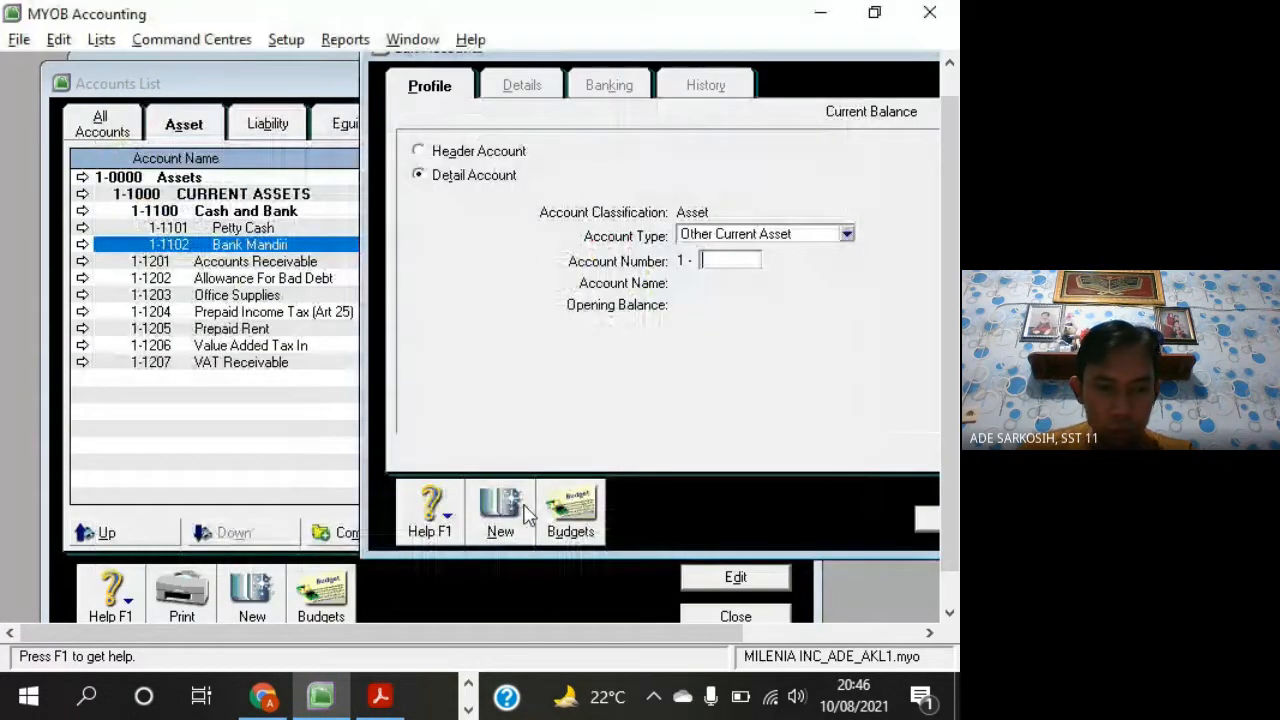
{"action": "type", "text": "1208"}
{"action": "key", "text": "Tab"}
{"action": "key", "text": "alt+Tab"}
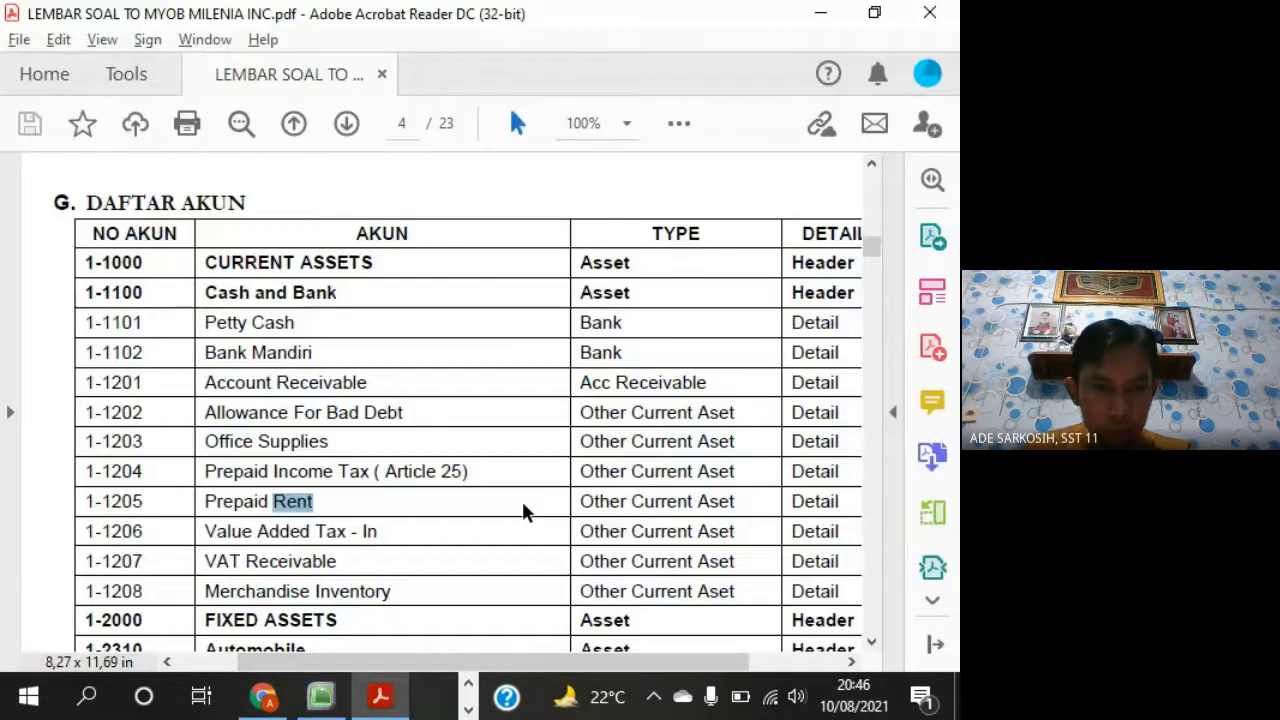
{"action": "key", "text": "alt+Tab"}
{"action": "type", "text": "Mer"}
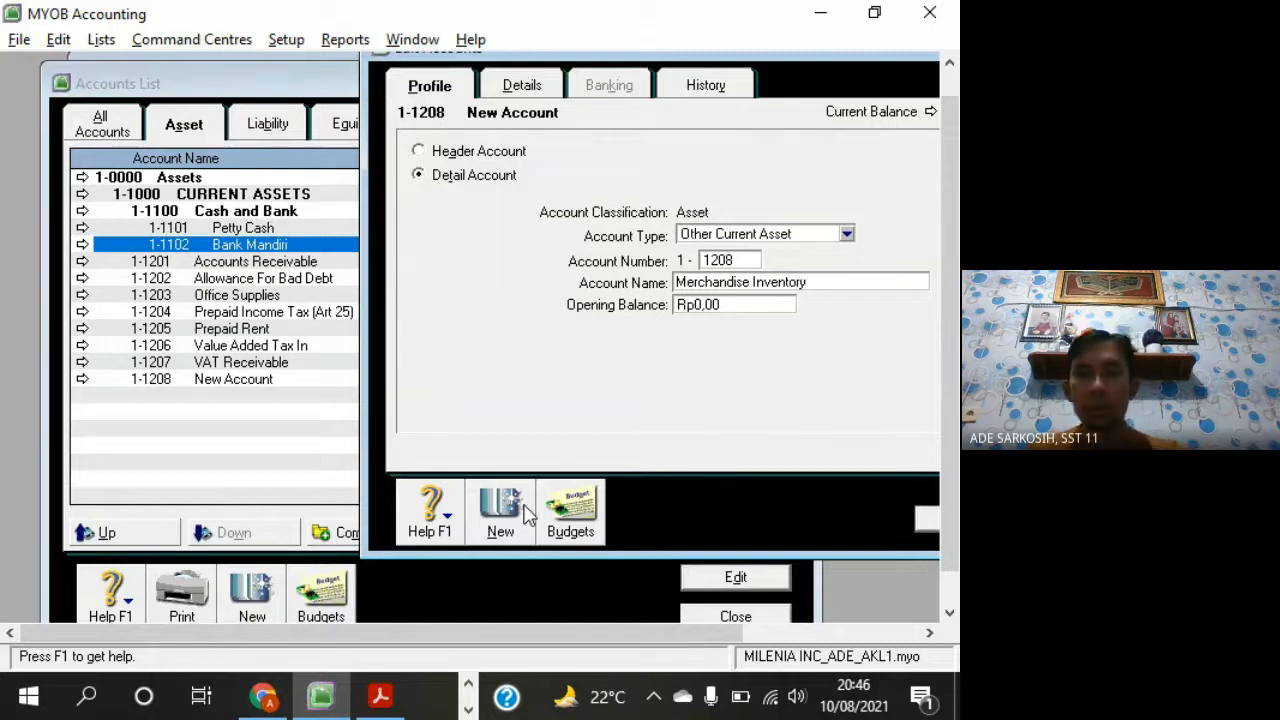
Check the FIXED ASSETS and Automobile rows in the PDF account list and start a new Header Account of type Asset
{"action": "key", "text": "alt+Tab"}
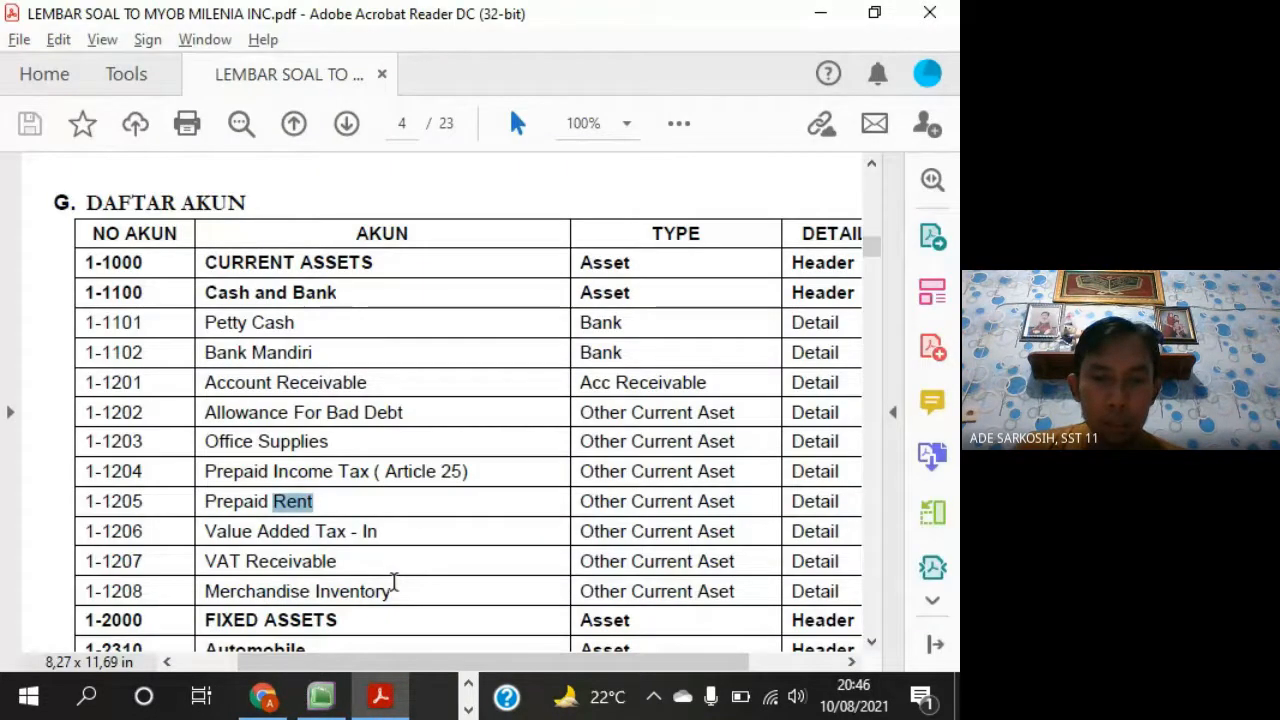
{"action": "scroll", "coordinate": [393, 585], "scroll_direction": "down", "scroll_amount": 5}
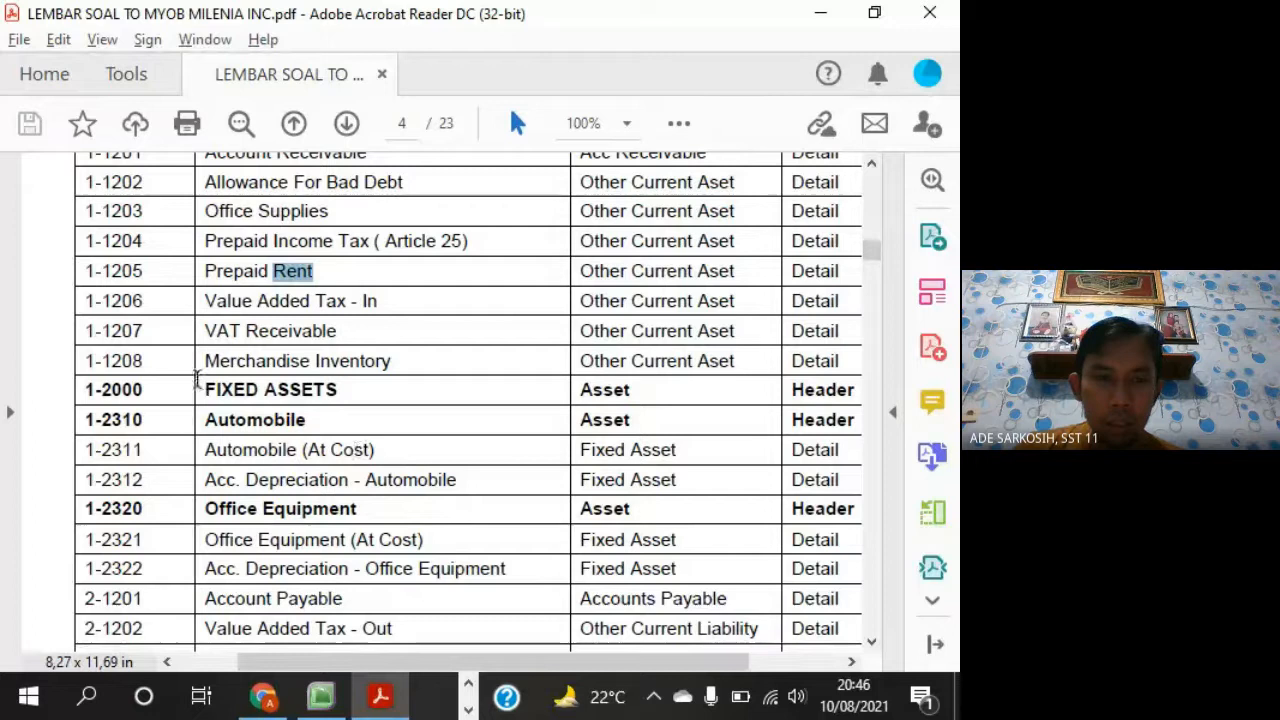
{"action": "left_click_drag", "start_coordinate": [203, 389], "coordinate": [331, 422]}
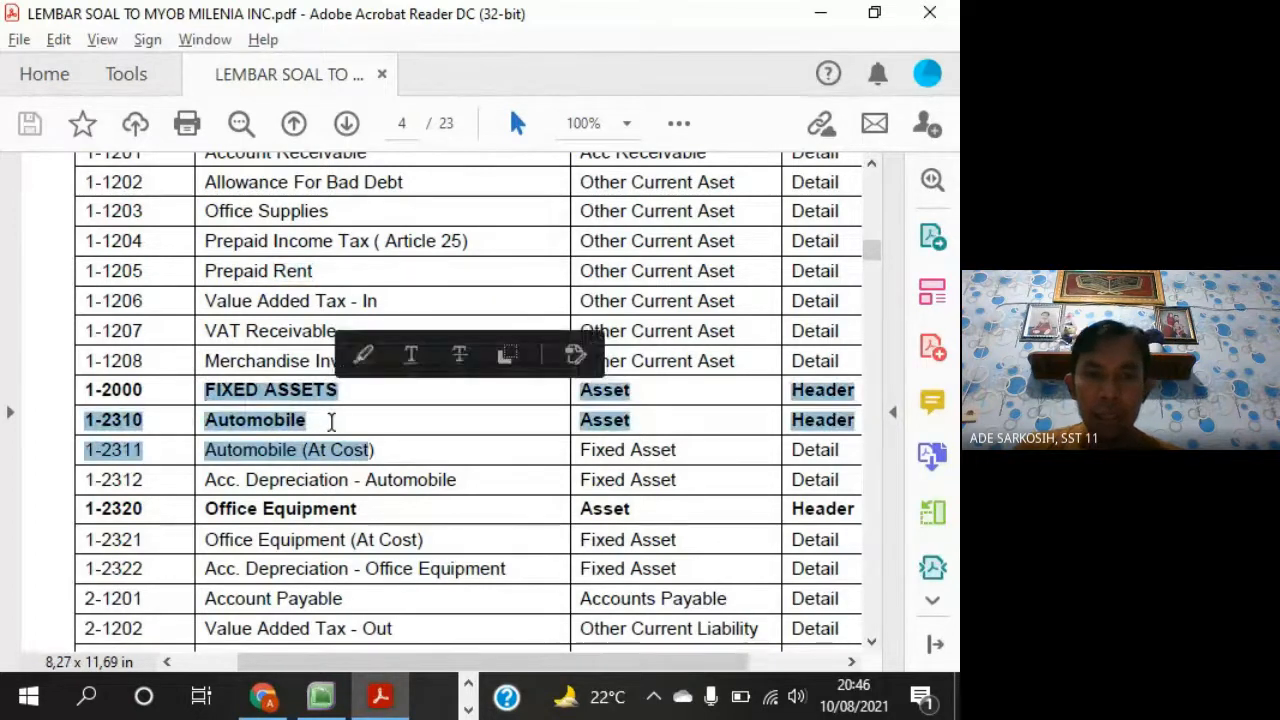
{"action": "left_click", "coordinate": [331, 422]}
{"action": "left_click_drag", "start_coordinate": [206, 390], "coordinate": [369, 435]}
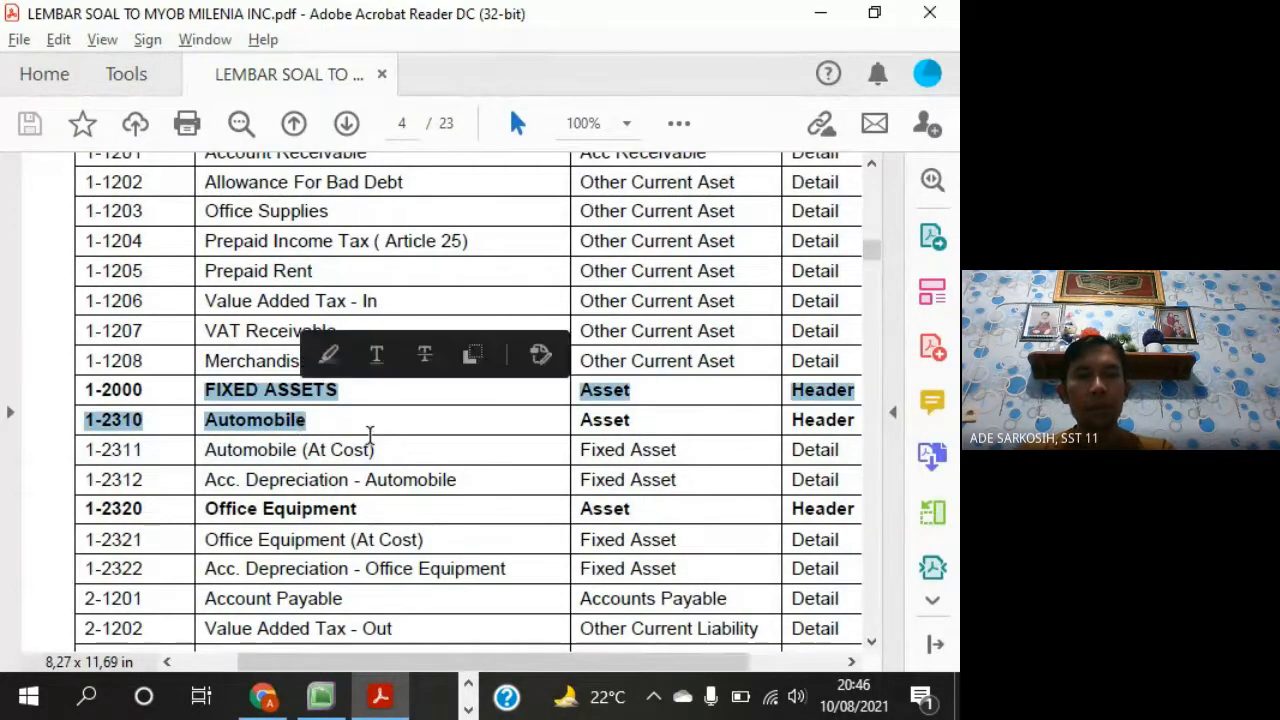
{"action": "key", "text": "alt+Tab"}
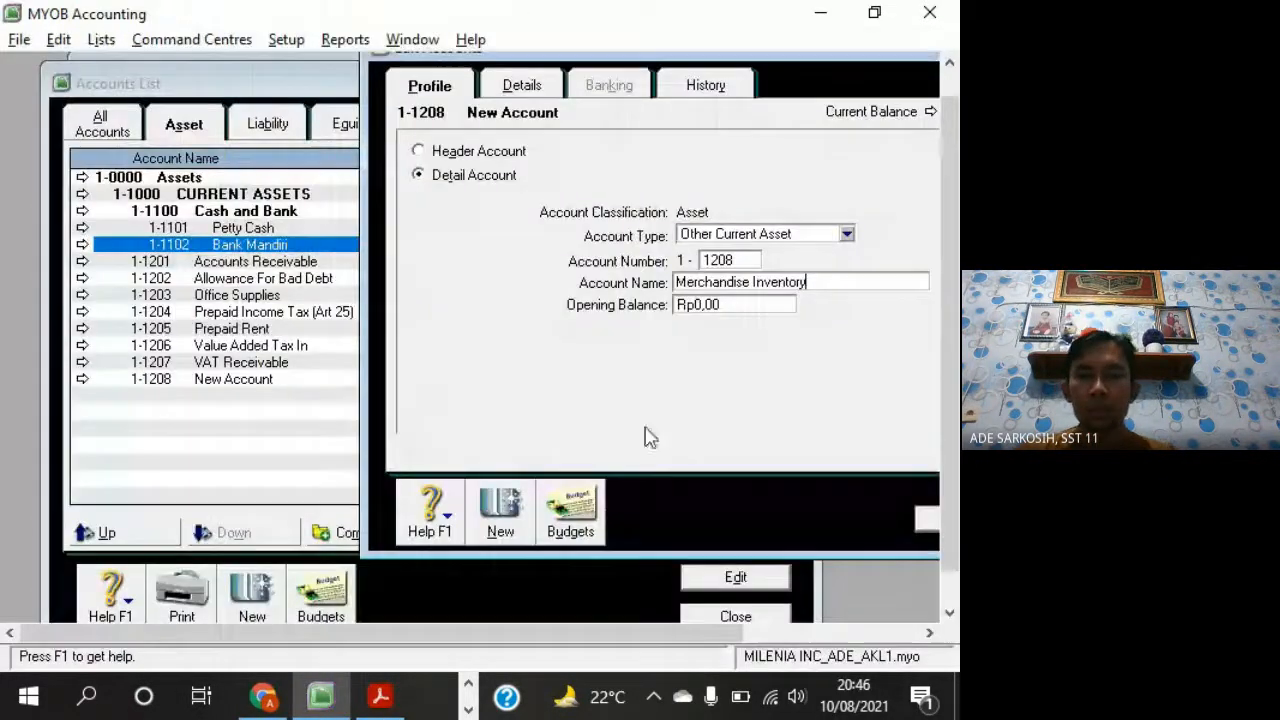
{"action": "left_click", "coordinate": [501, 508]}
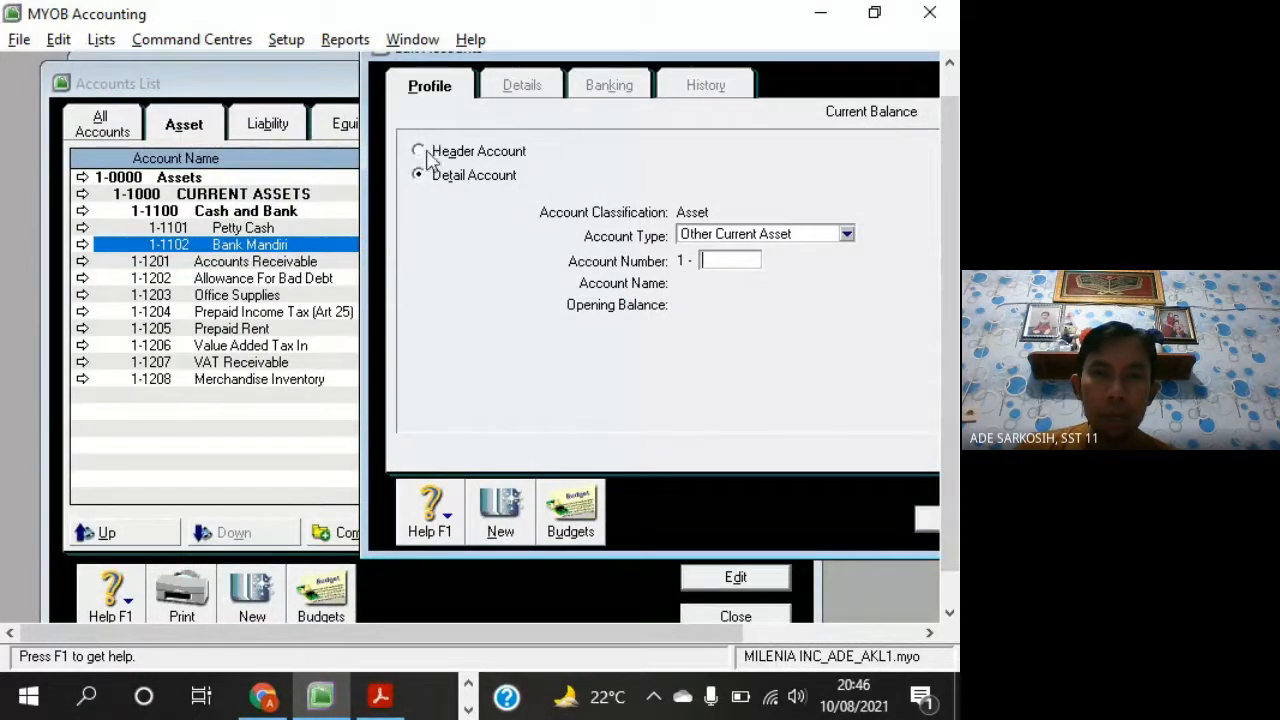
{"action": "left_click", "coordinate": [418, 151]}
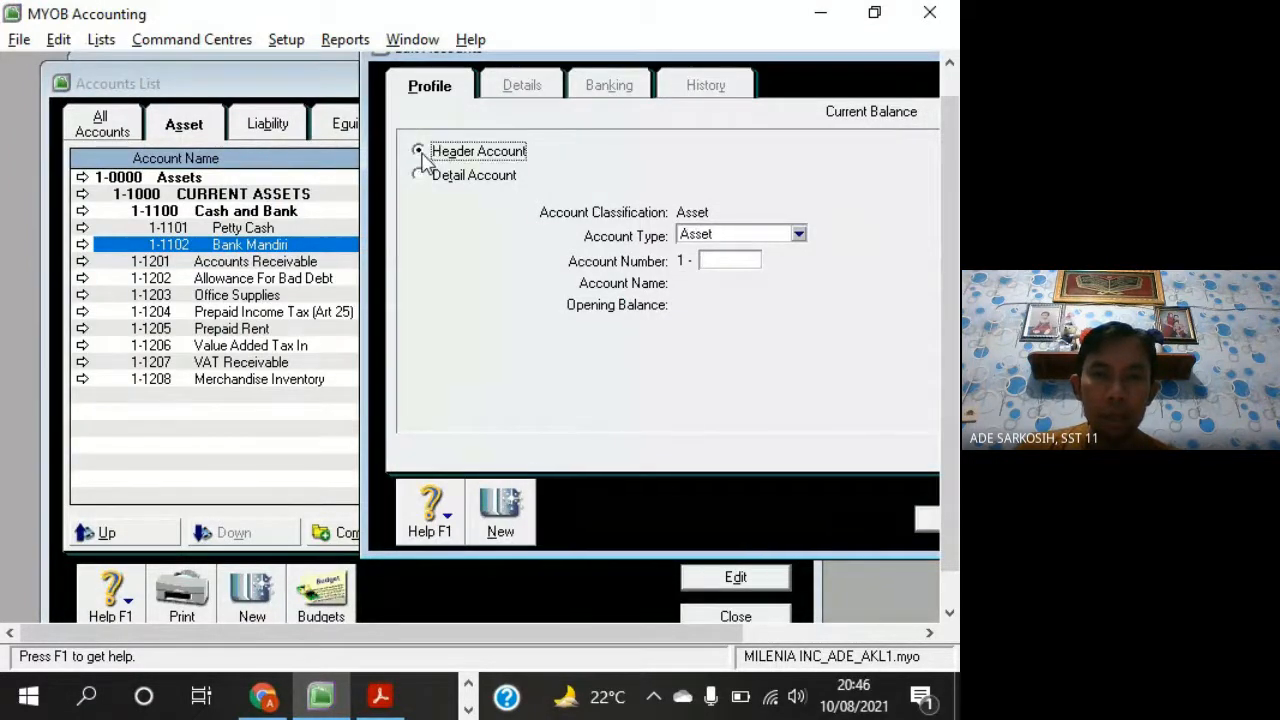
{"action": "left_click", "coordinate": [729, 261]}
Number the new header account 1-2000 and name it FIXED ASSETS, as in the PDF account list
{"action": "key", "text": "alt+Tab"}
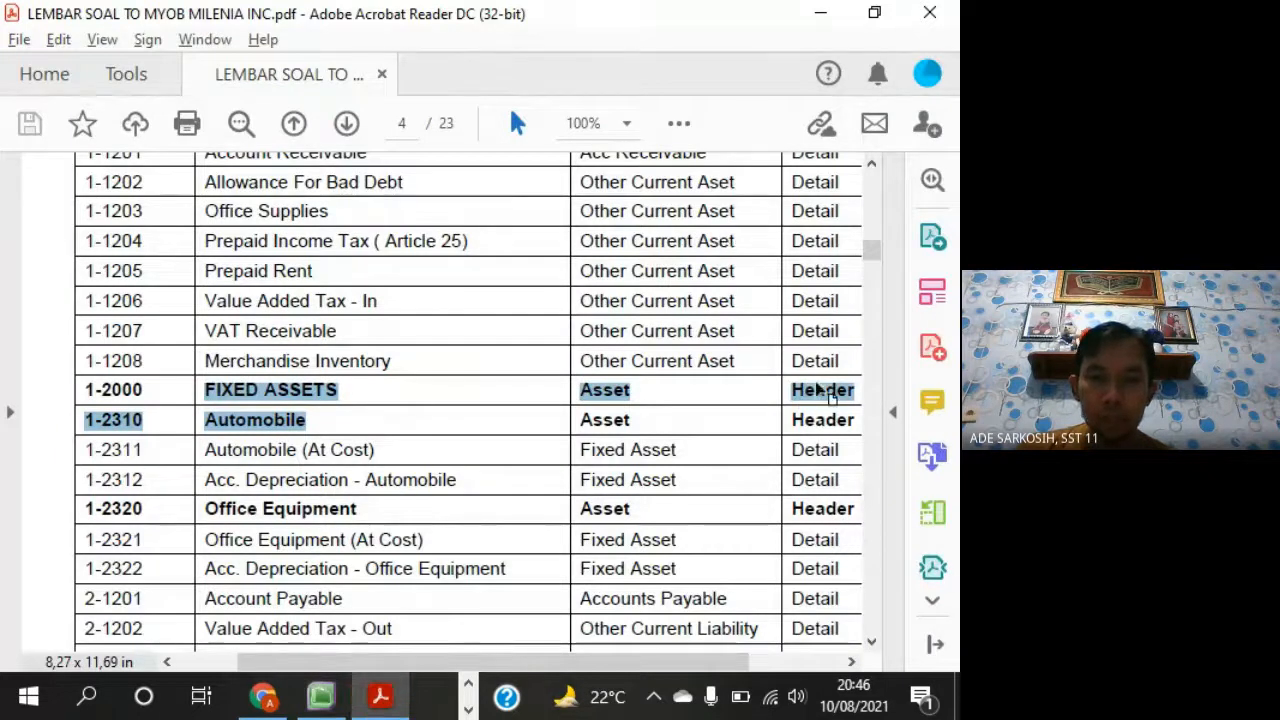
{"action": "key", "text": "alt+Tab"}
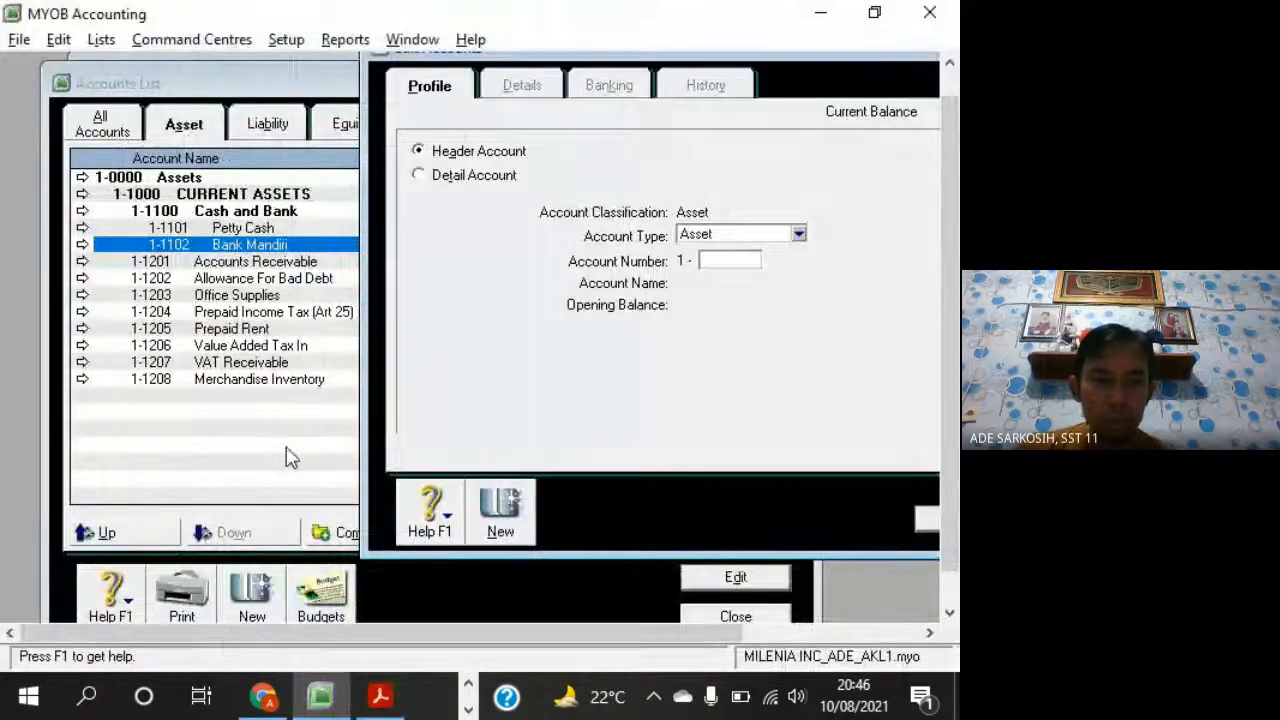
{"action": "type", "text": "2000"}
{"action": "key", "text": "Tab"}
{"action": "key", "text": "alt+Tab"}
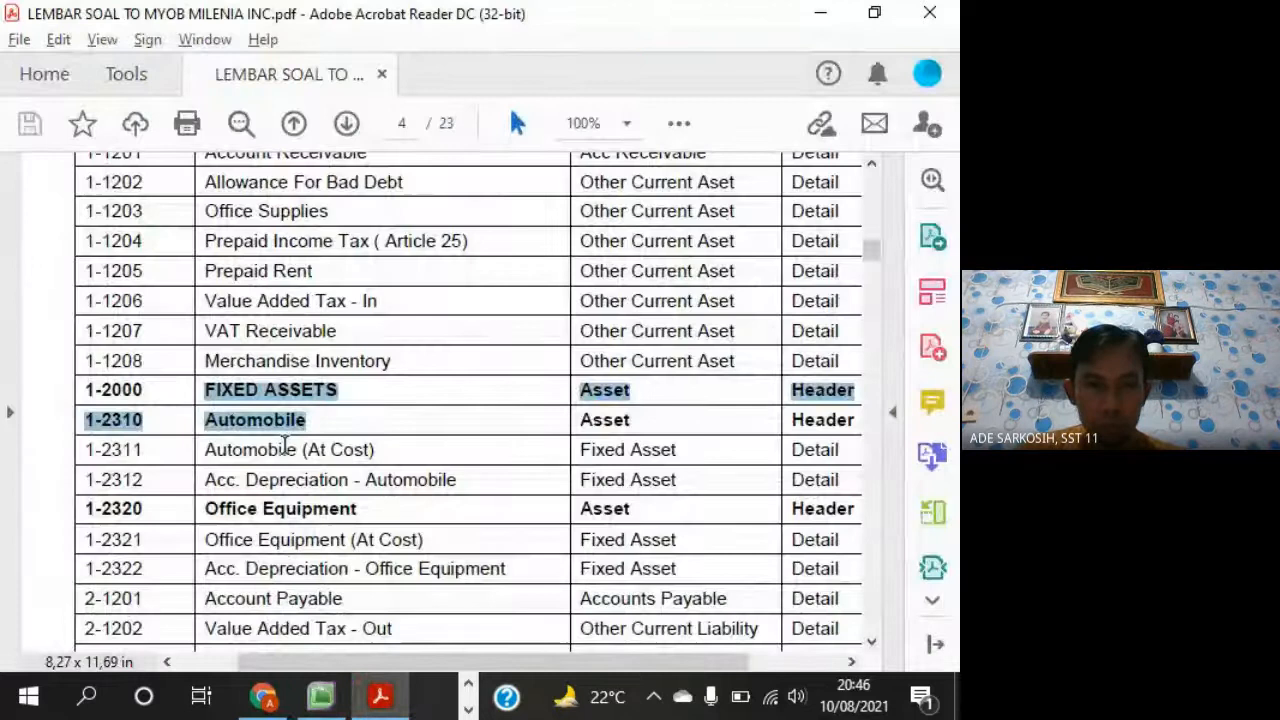
{"action": "key", "text": "alt+Tab"}
{"action": "type", "text": "F"}
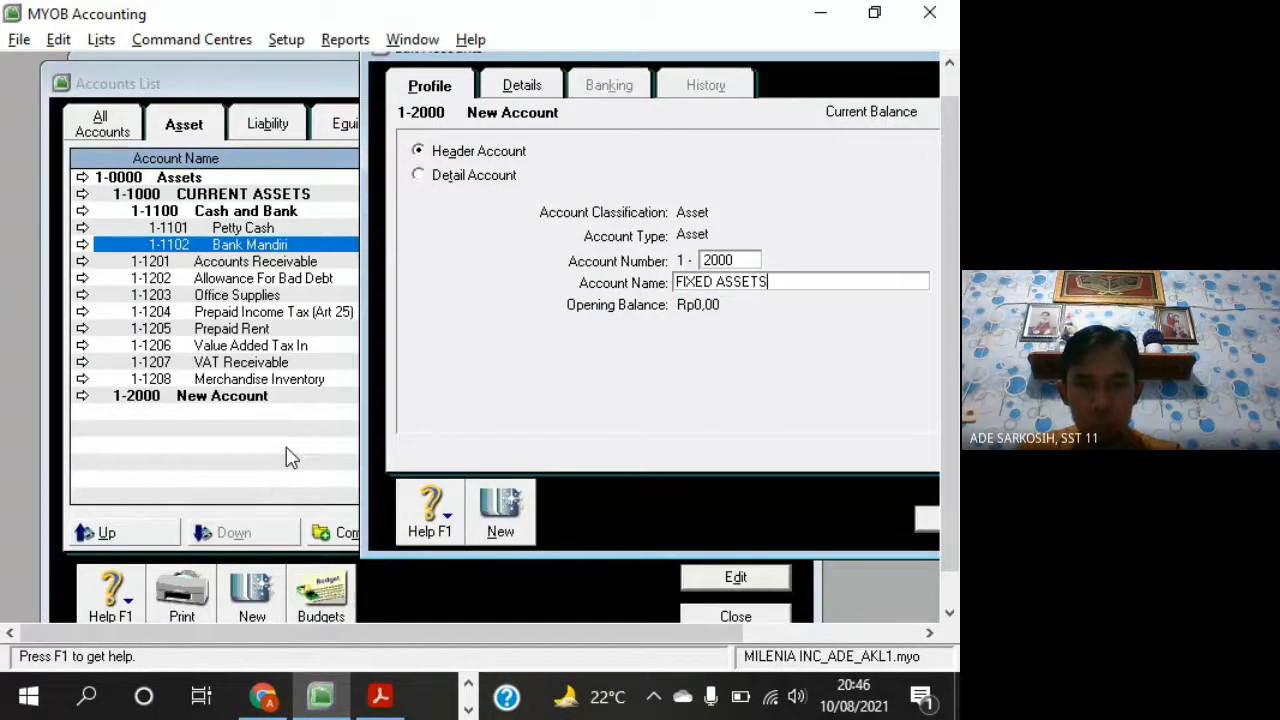
Add another asset header account numbered 1-2310 and named Automobile, following the PDF account list
{"action": "left_click", "coordinate": [508, 505]}
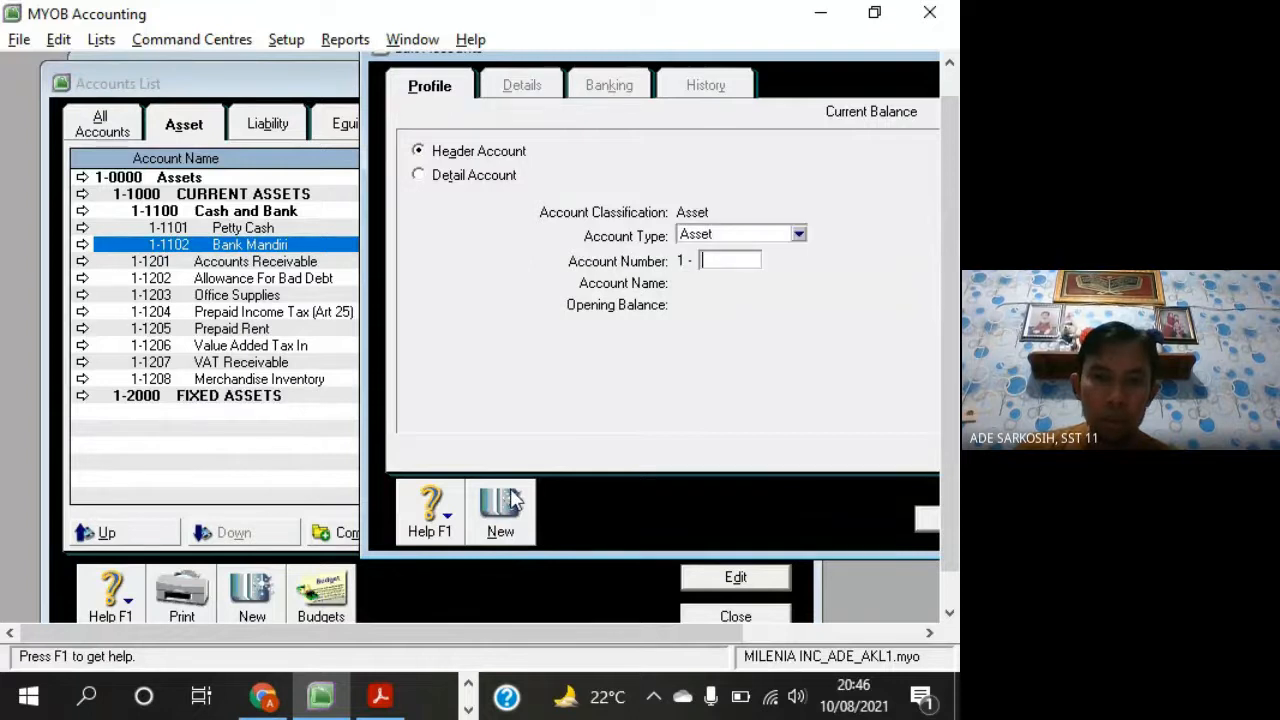
{"action": "key", "text": "alt+Tab"}
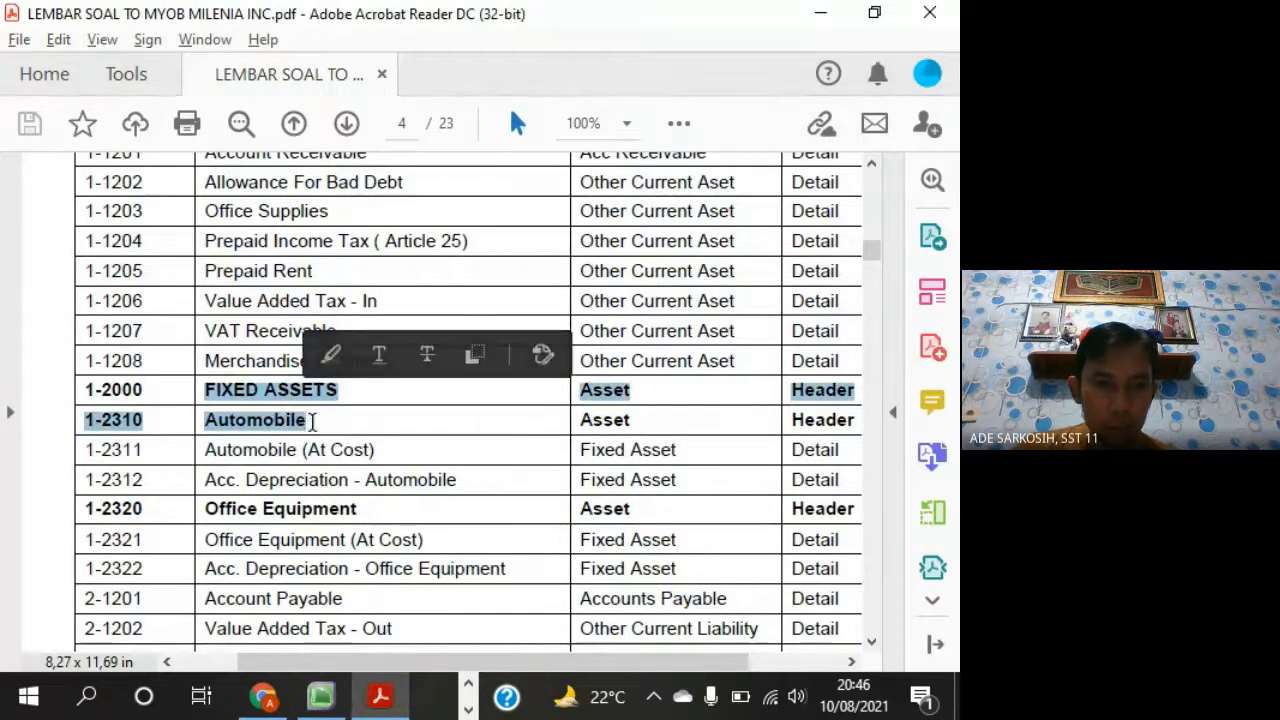
{"action": "left_click_drag", "start_coordinate": [307, 421], "coordinate": [205, 421]}
{"action": "key", "text": "alt+Tab"}
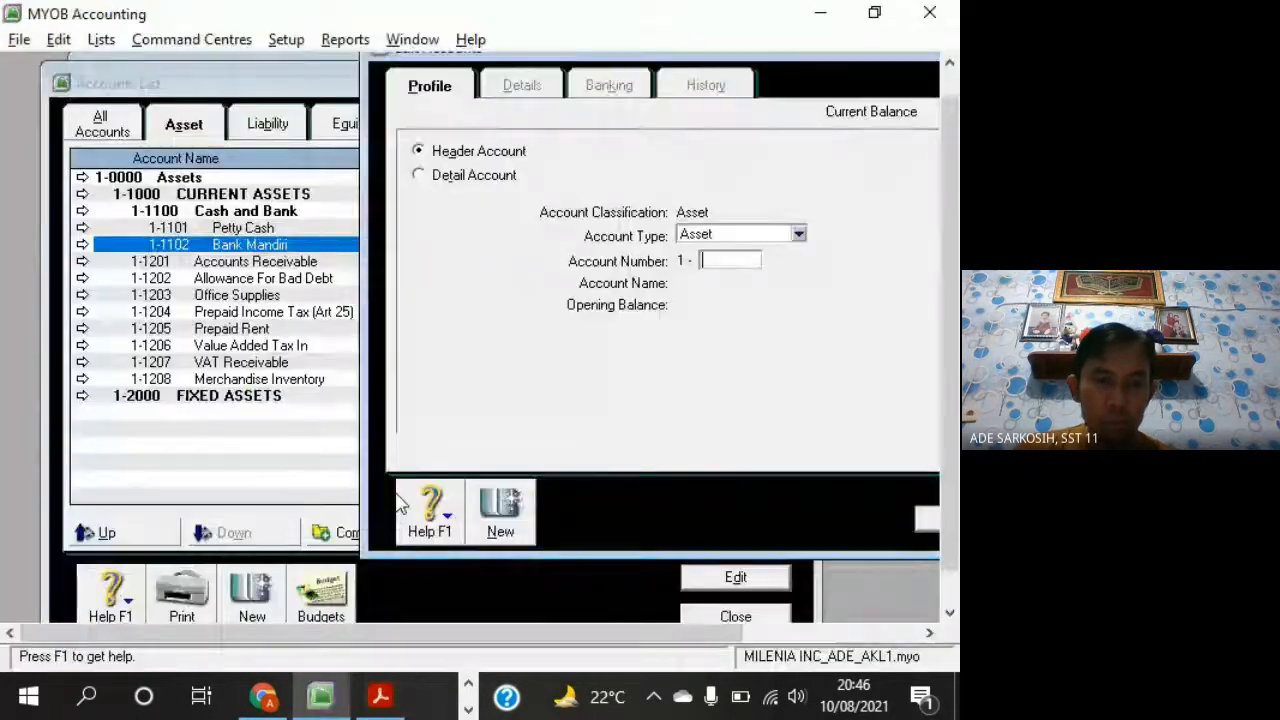
{"action": "type", "text": "2310"}
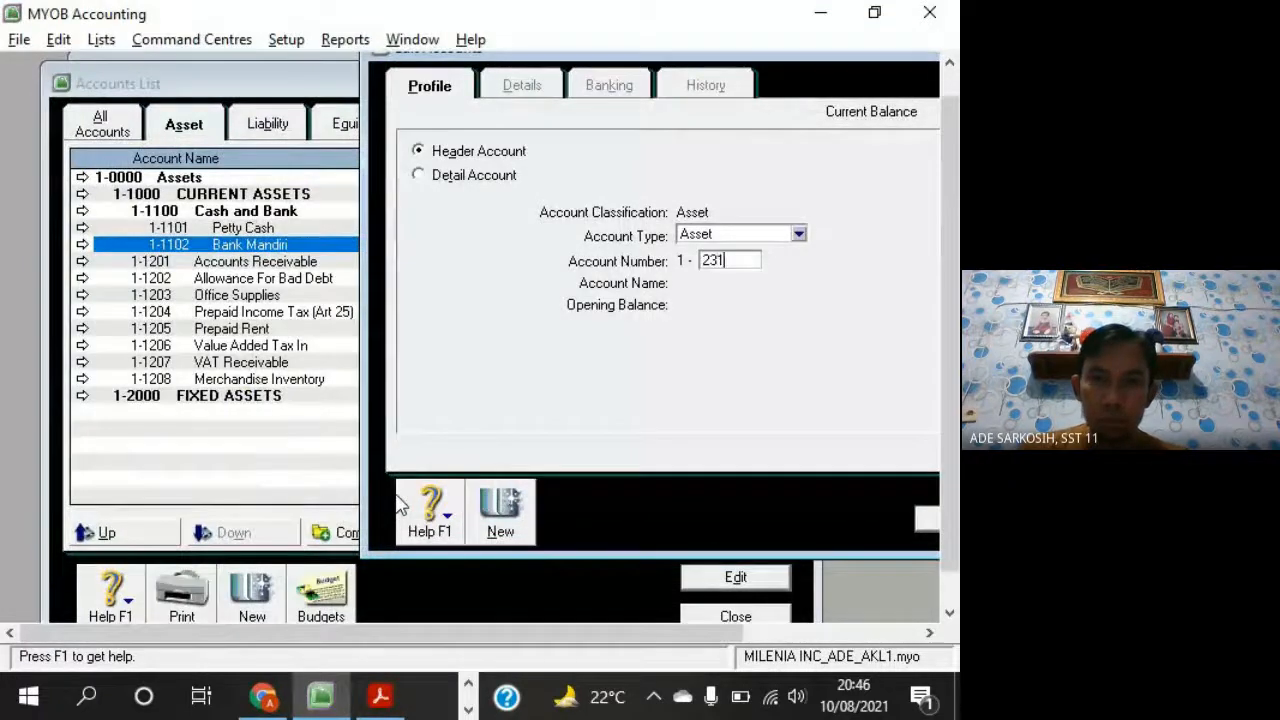
{"action": "key", "text": "Tab"}
{"action": "type", "text": "Au"}
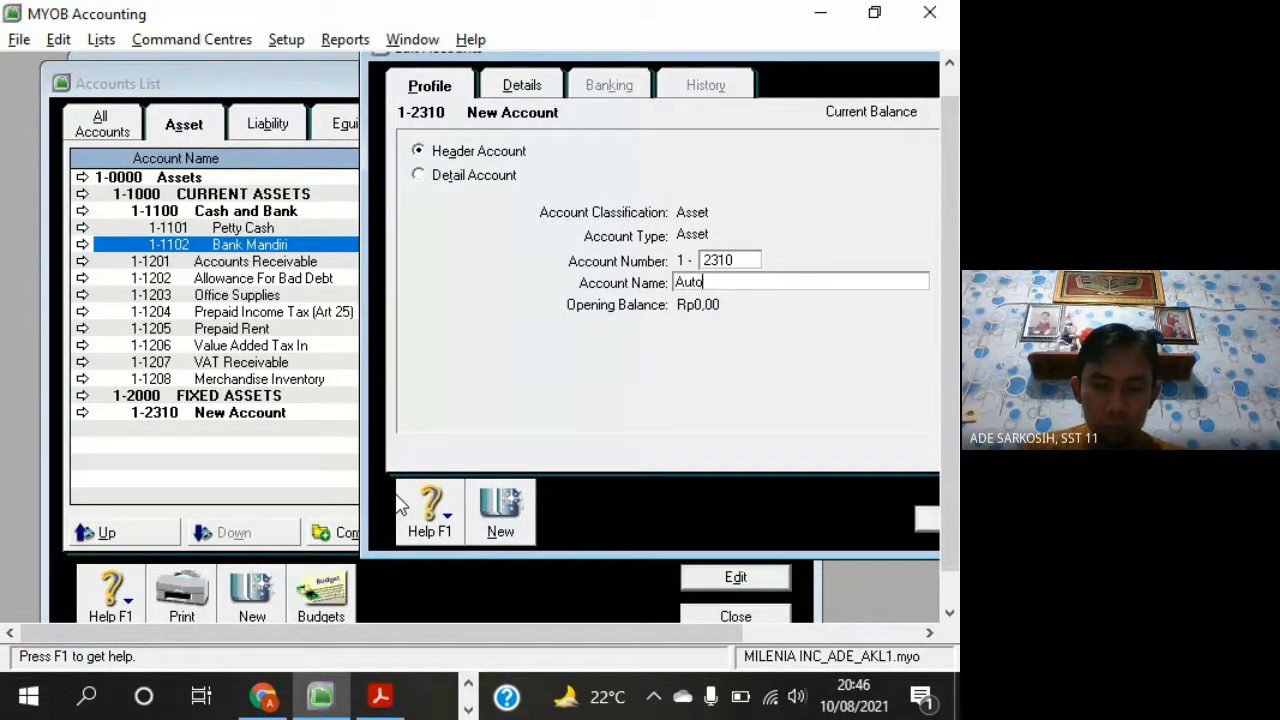
Start a new Detail Account with the account type Fixed Asset, matching the Automobile (At Cost) row in the PDF list
{"action": "left_click", "coordinate": [500, 512]}
{"action": "key", "text": "alt+Tab"}
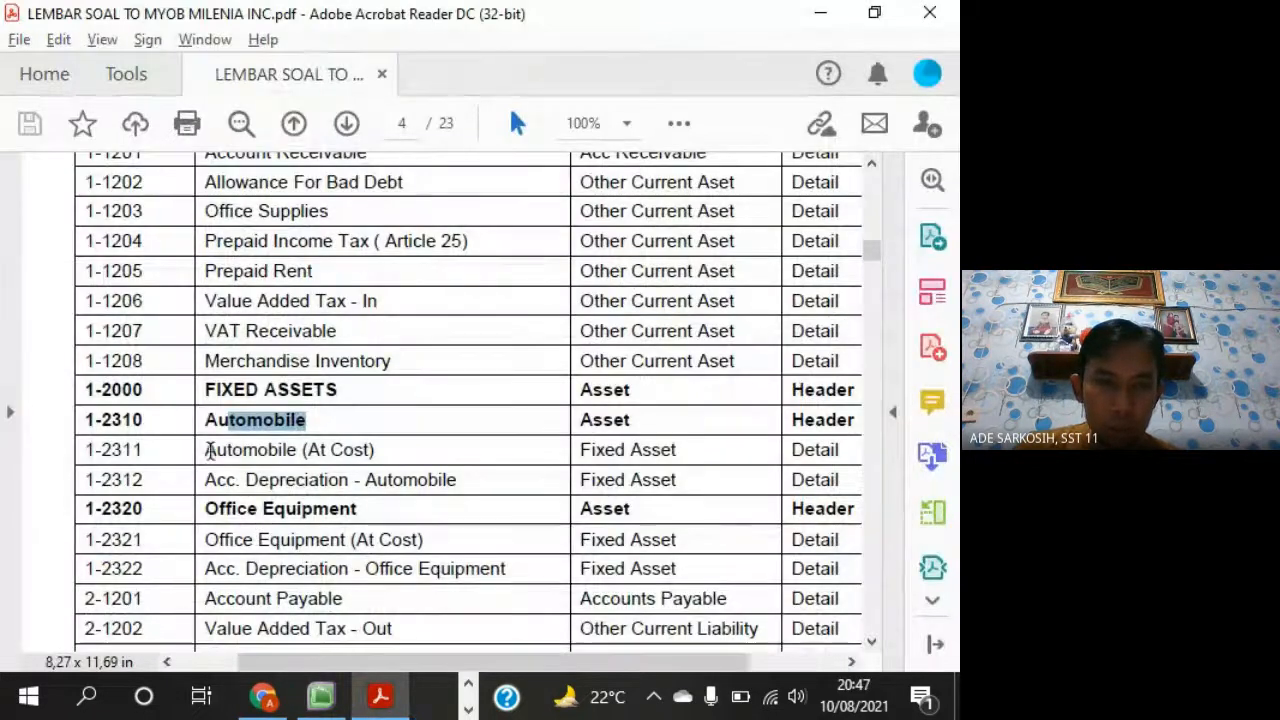
{"action": "left_click_drag", "start_coordinate": [207, 450], "coordinate": [251, 470]}
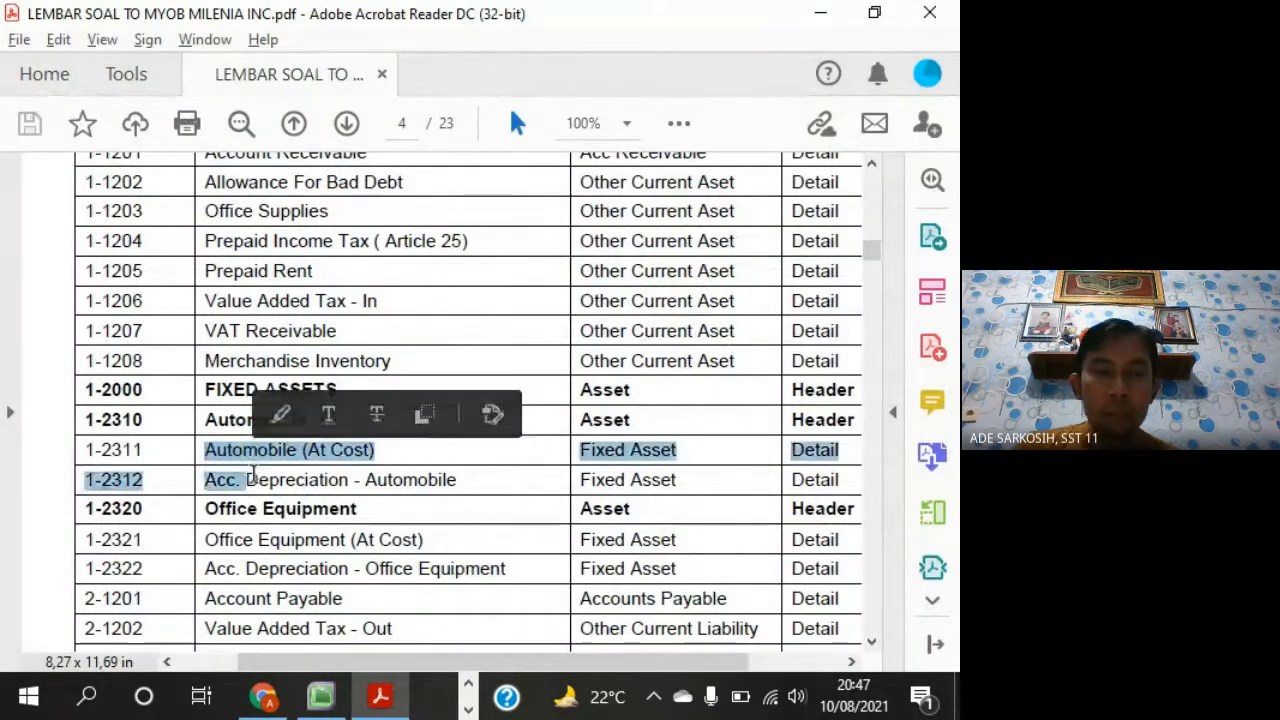
{"action": "key", "text": "alt+Tab"}
{"action": "left_click", "coordinate": [418, 175]}
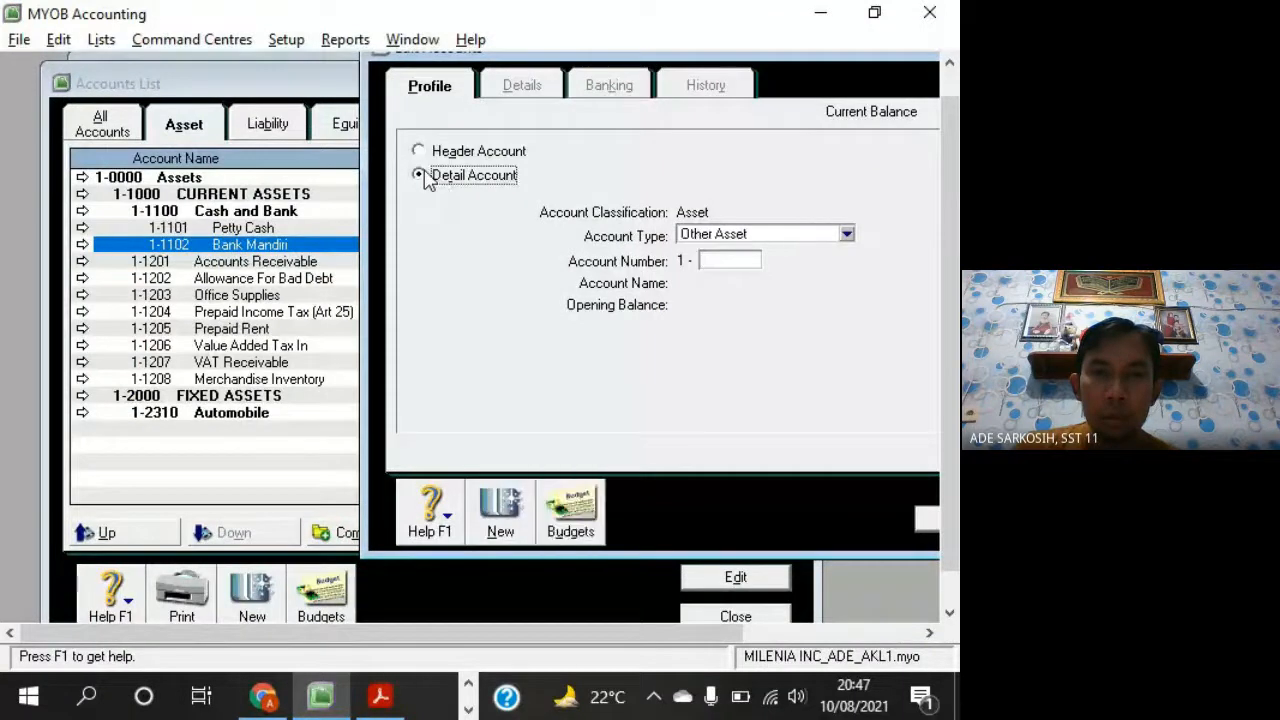
{"action": "key", "text": "alt+Tab"}
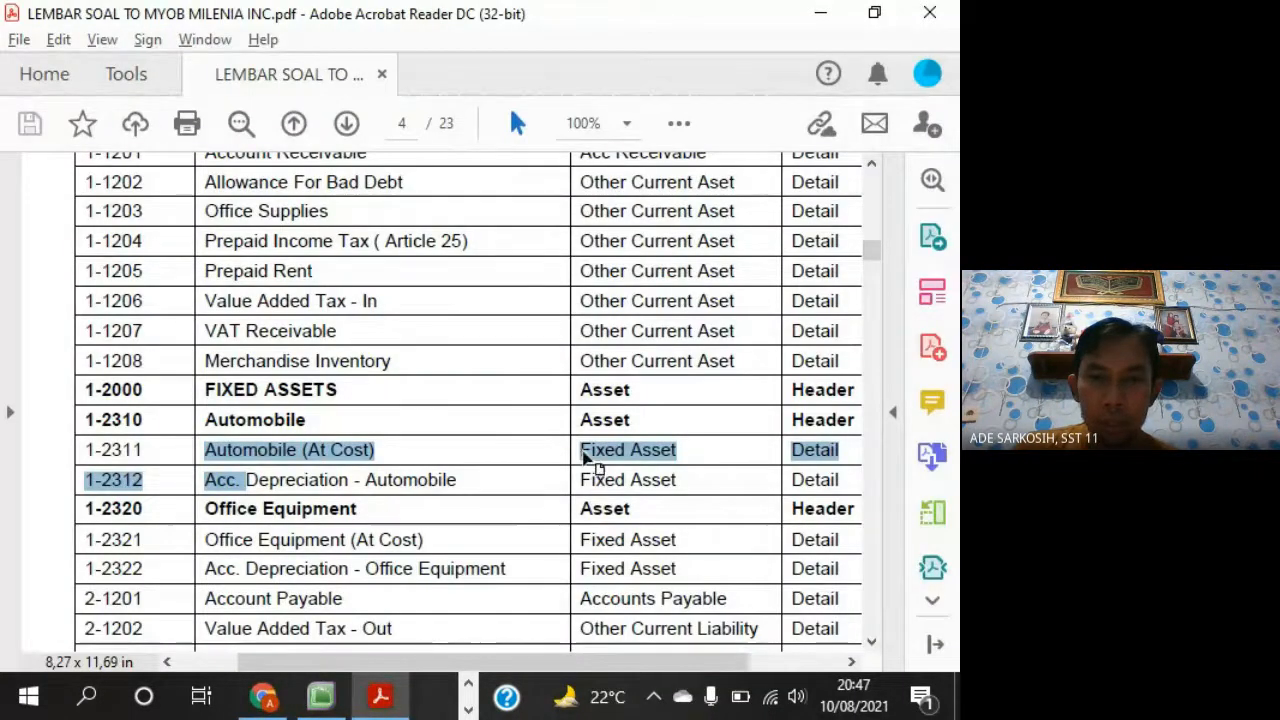
{"action": "left_click", "coordinate": [586, 451]}
{"action": "key", "text": "alt+Tab"}
{"action": "left_click", "coordinate": [846, 234]}
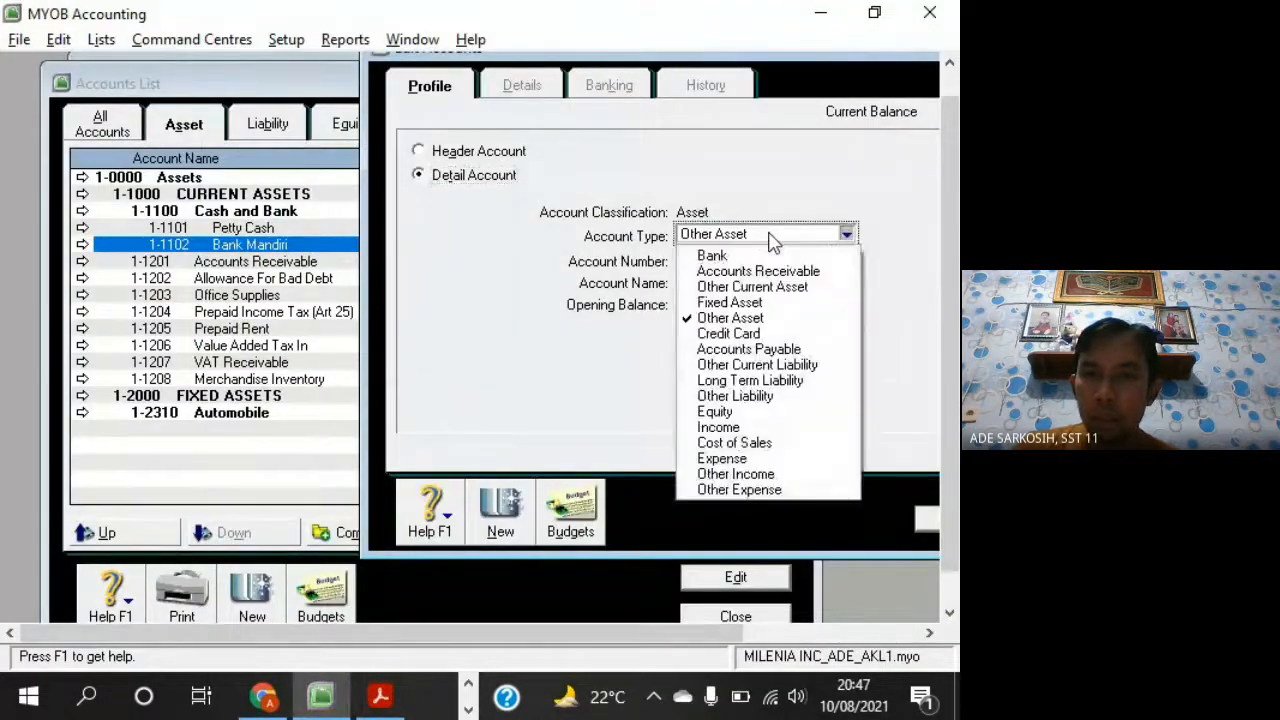
{"action": "left_click", "coordinate": [772, 306]}
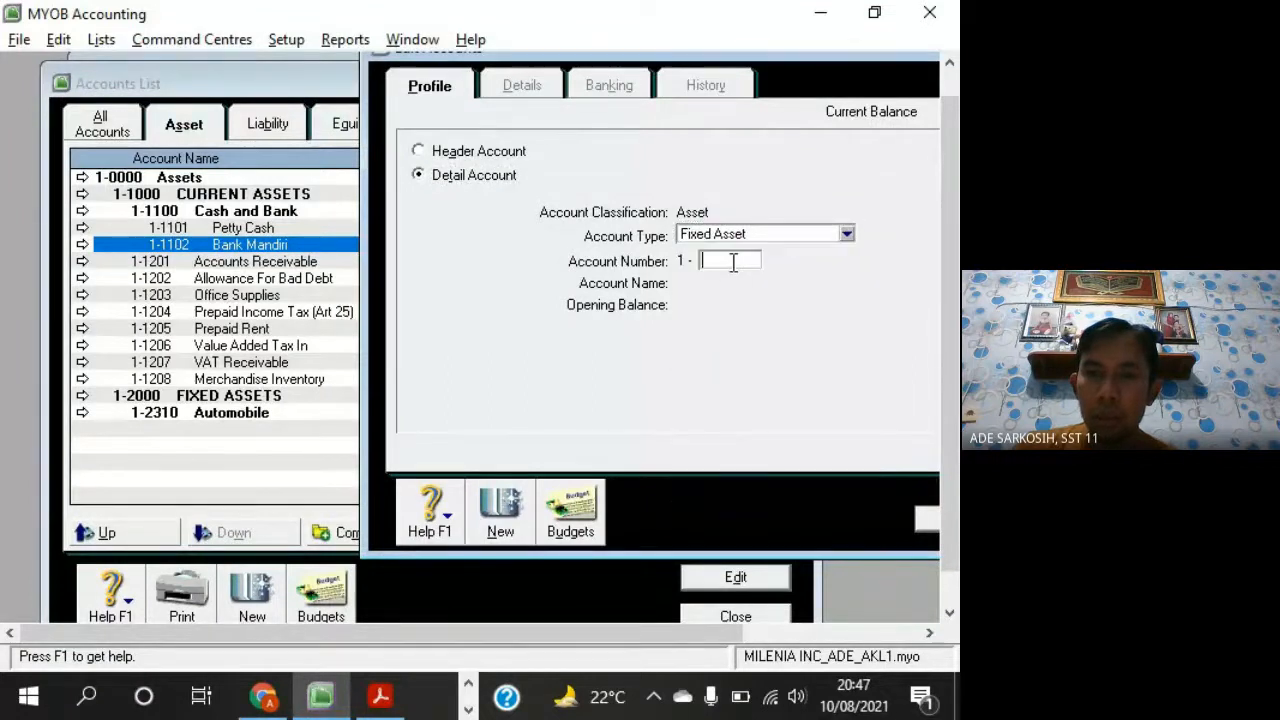
Number the new fixed asset detail account 1-2311 and name it Automobile At Cost, following the PDF account list
{"action": "key", "text": "alt+Tab"}
{"action": "key", "text": "alt+Tab"}
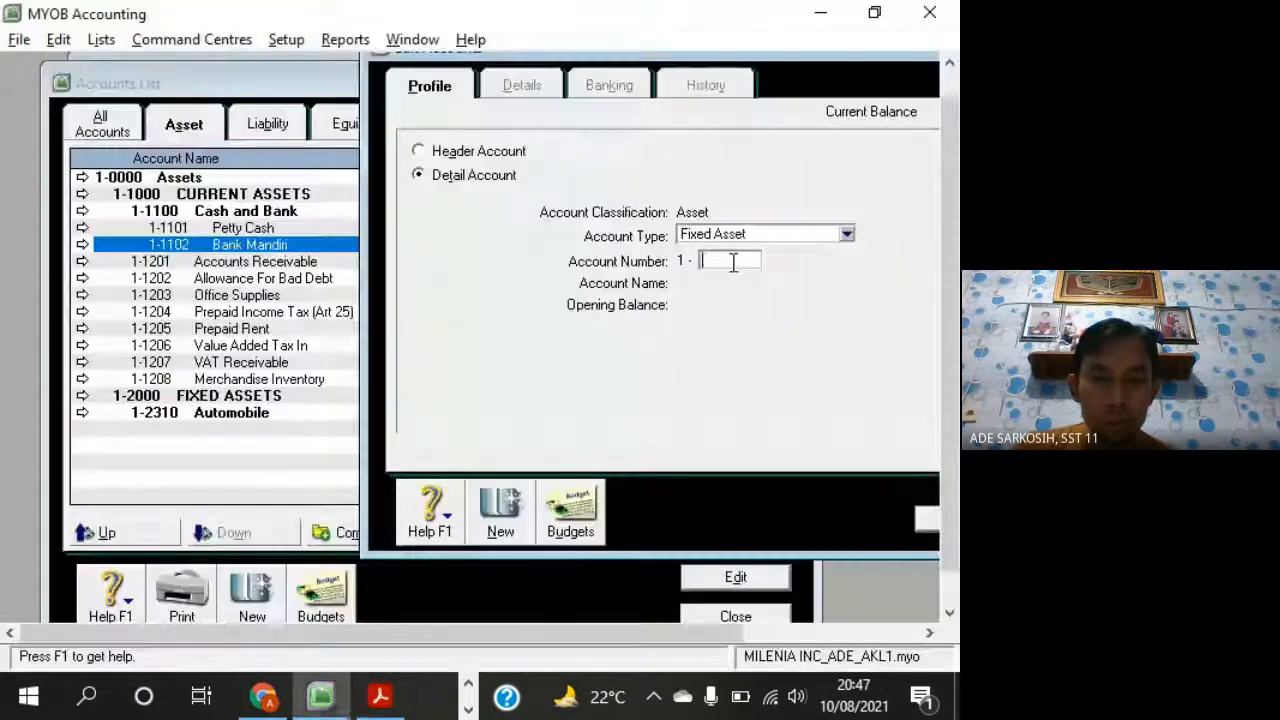
{"action": "left_click", "coordinate": [731, 261]}
{"action": "type", "text": "2311"}
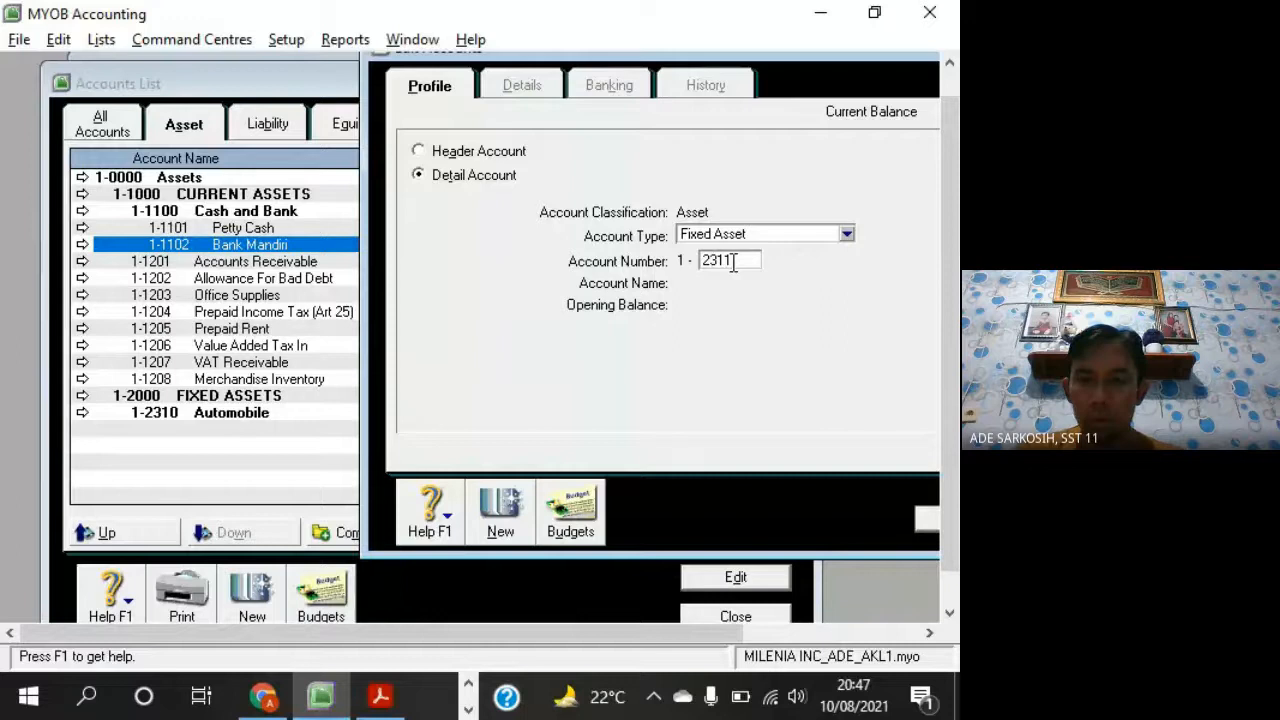
{"action": "key", "text": "Tab"}
{"action": "key", "text": "alt+Tab"}
{"action": "key", "text": "alt+Tab"}
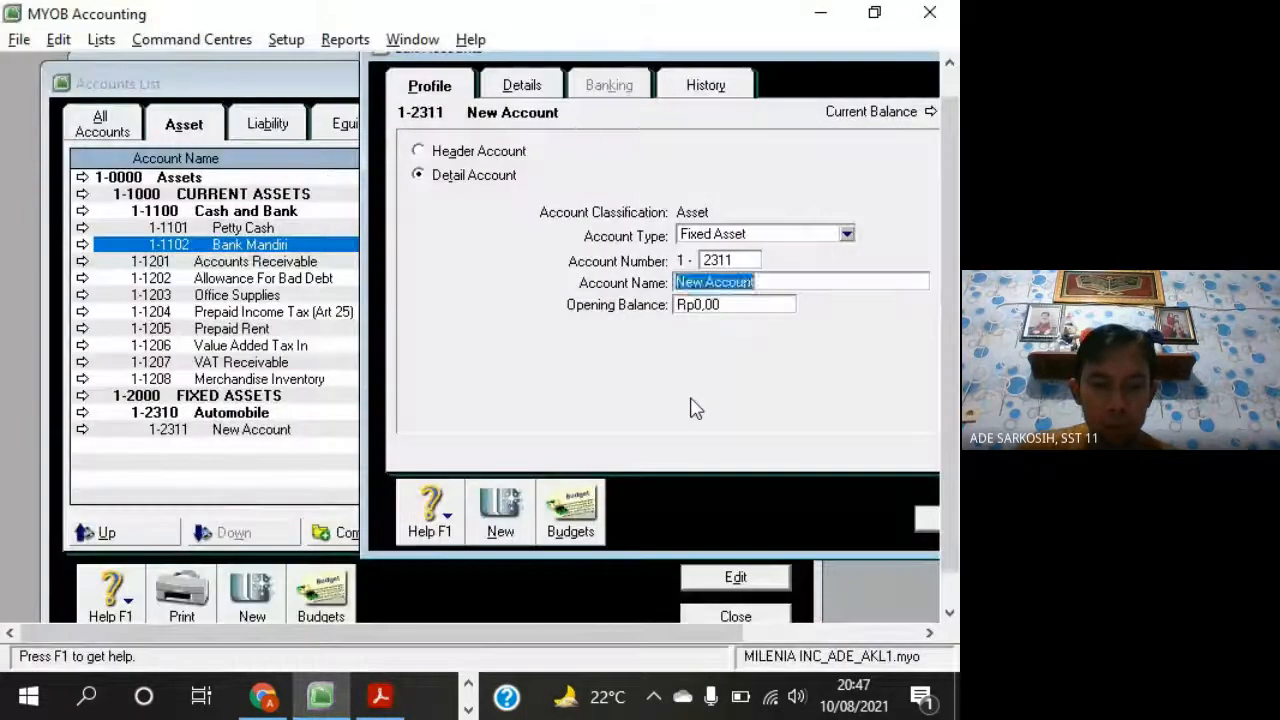
{"action": "type", "text": "Auto"}
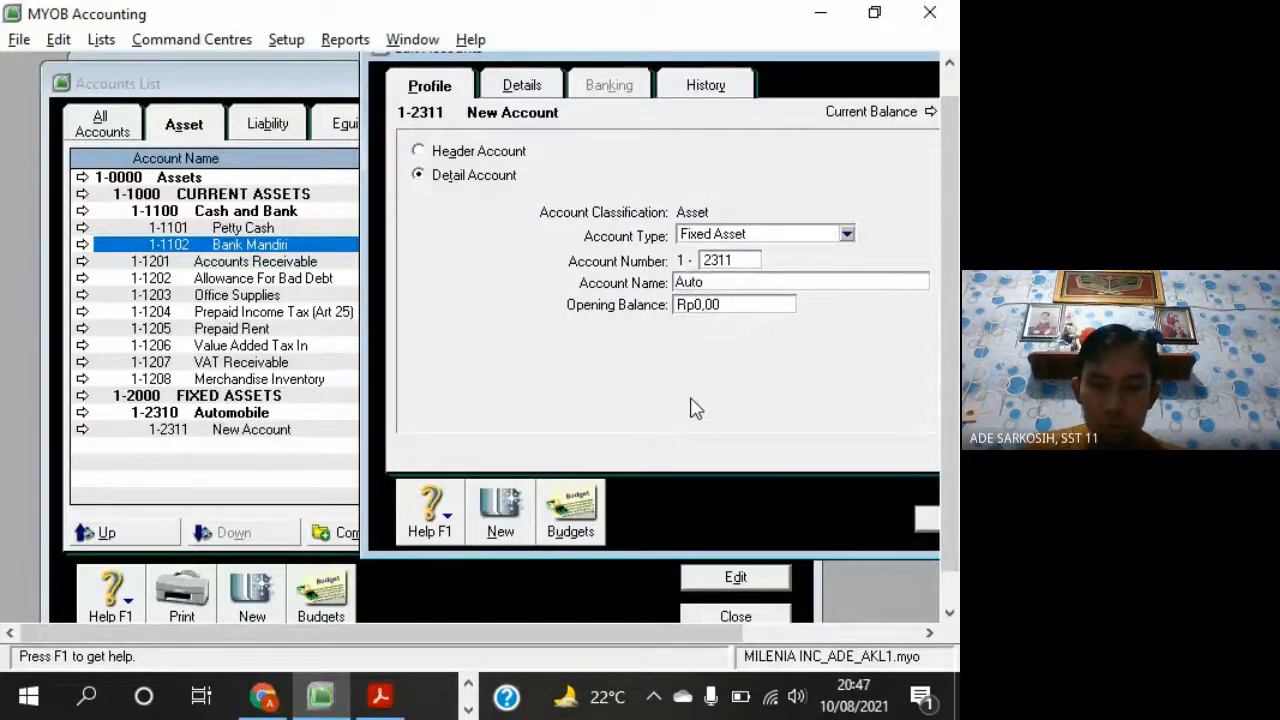
{"action": "type", "text": "mobile At Cost"}
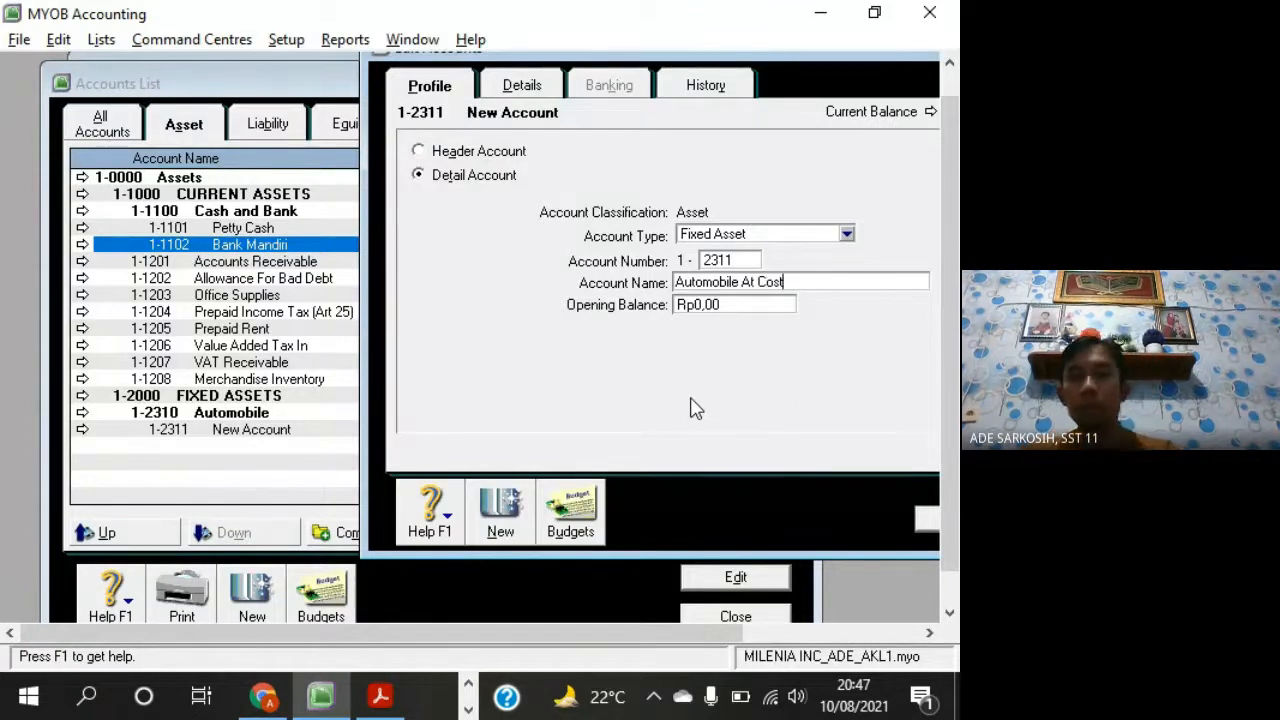
Add another Fixed Asset detail account numbered 1-2312 and named Acc. Depreciation - Mobile
{"action": "left_click", "coordinate": [499, 515]}
{"action": "key", "text": "alt+Tab"}
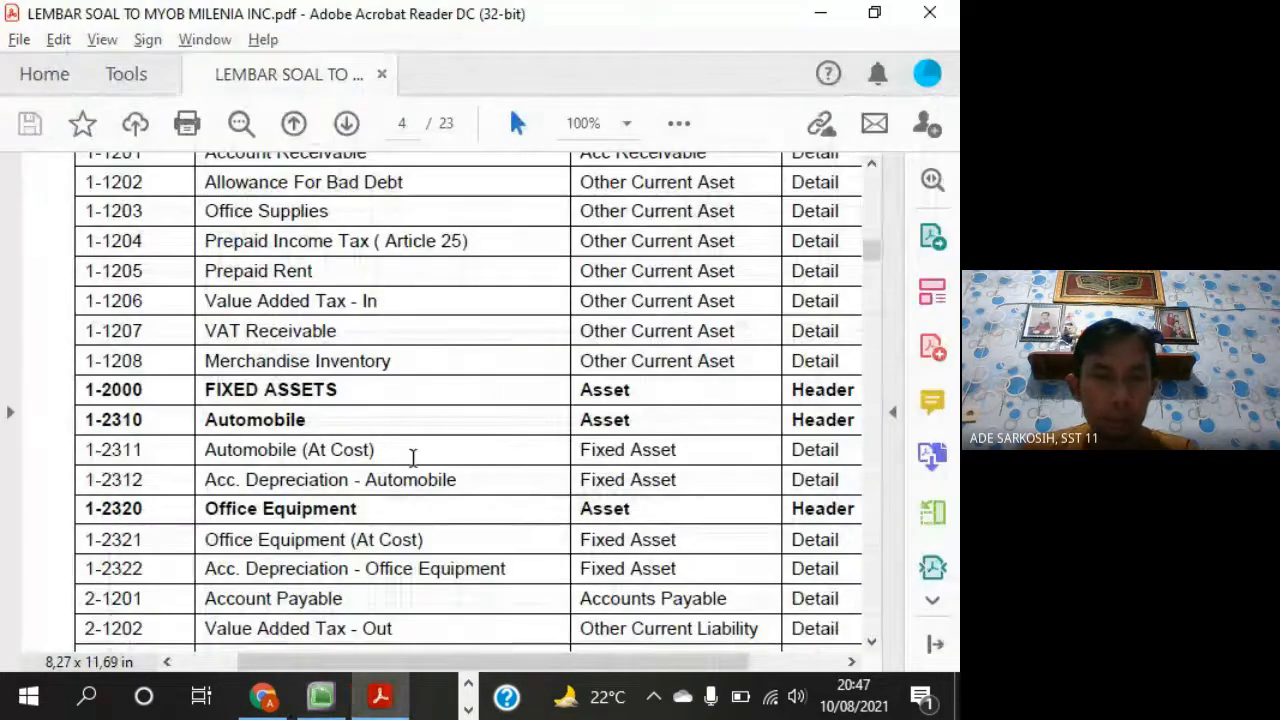
{"action": "key", "text": "alt+Tab"}
{"action": "type", "text": "2312"}
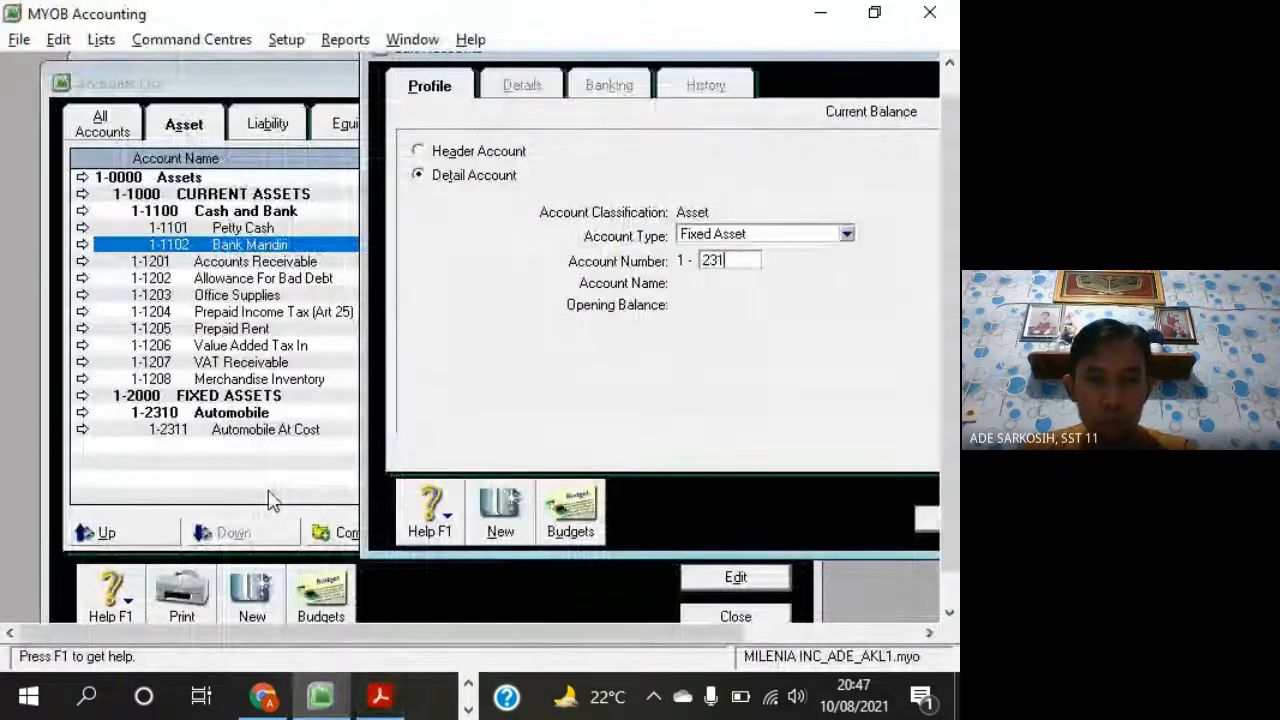
{"action": "key", "text": "Tab"}
{"action": "key", "text": "alt+Tab"}
{"action": "key", "text": "alt+Tab"}
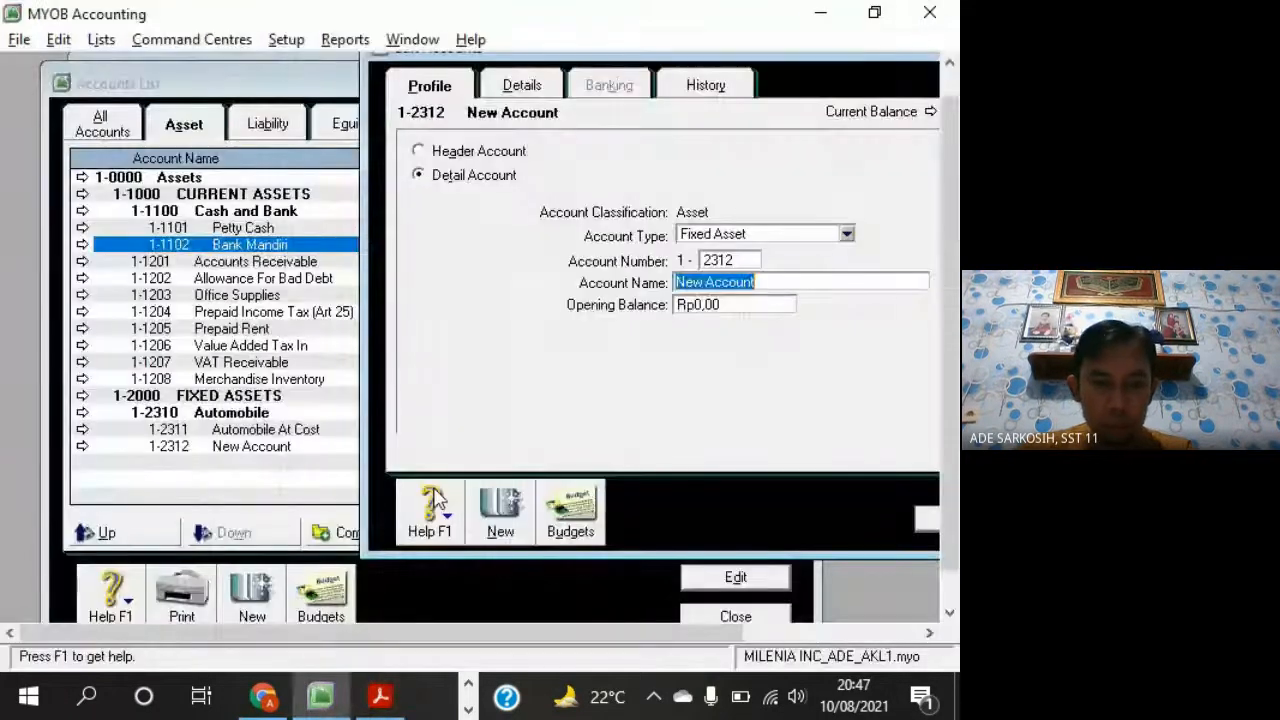
{"action": "type", "text": "Acc. Depre"}
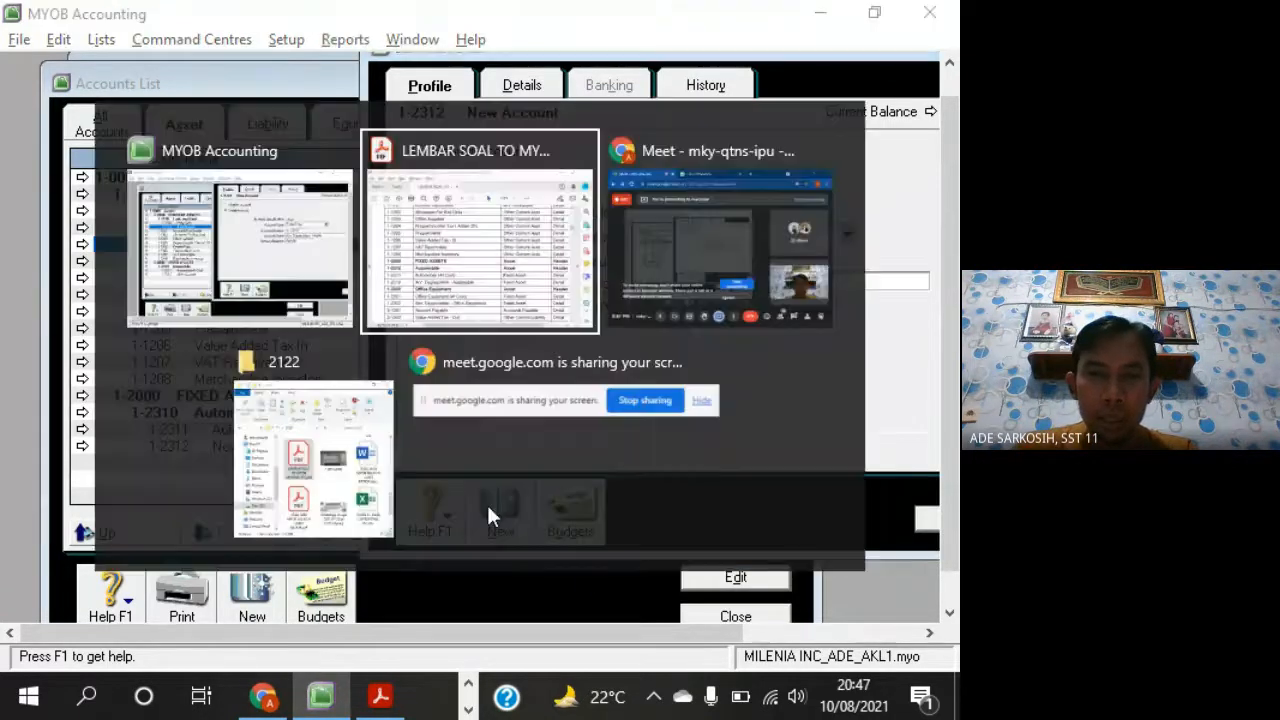
Check the Office Equipment row in the PDF account list and start a new Header Account of type Asset
{"action": "key", "text": "alt+Tab"}
{"action": "left_click_drag", "start_coordinate": [205, 509], "coordinate": [357, 510]}
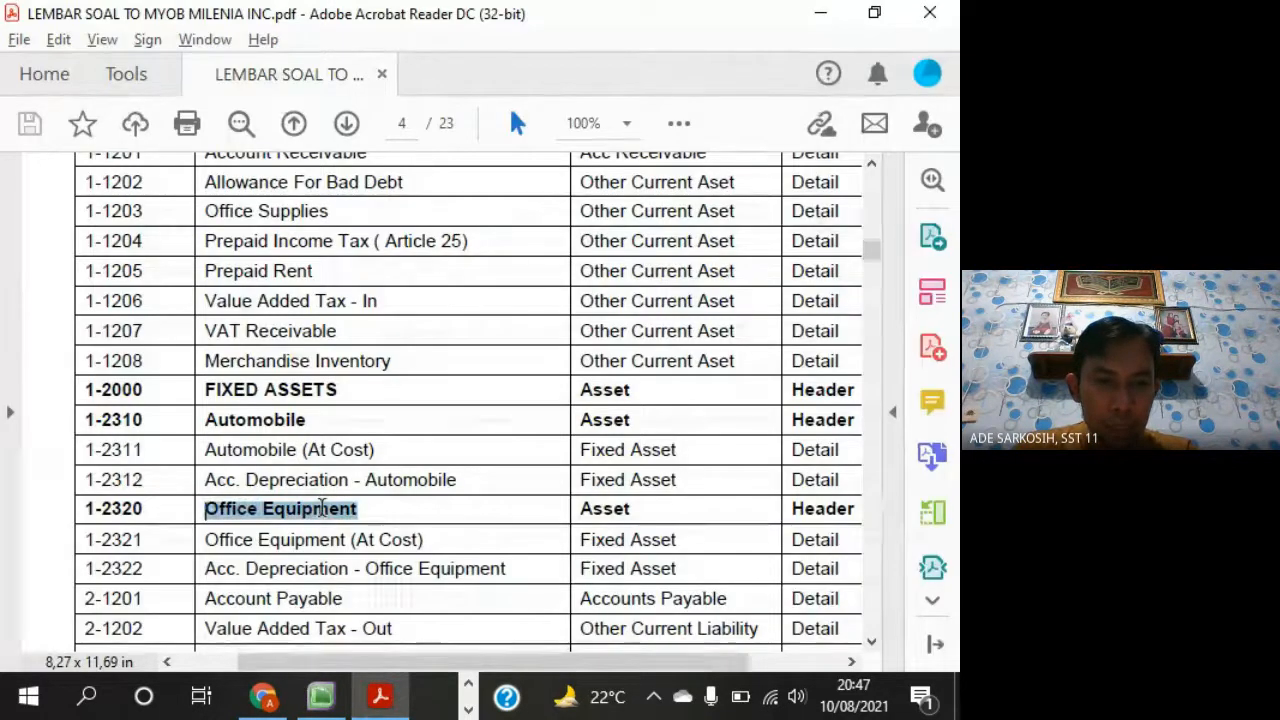
{"action": "key", "text": "alt+Tab"}
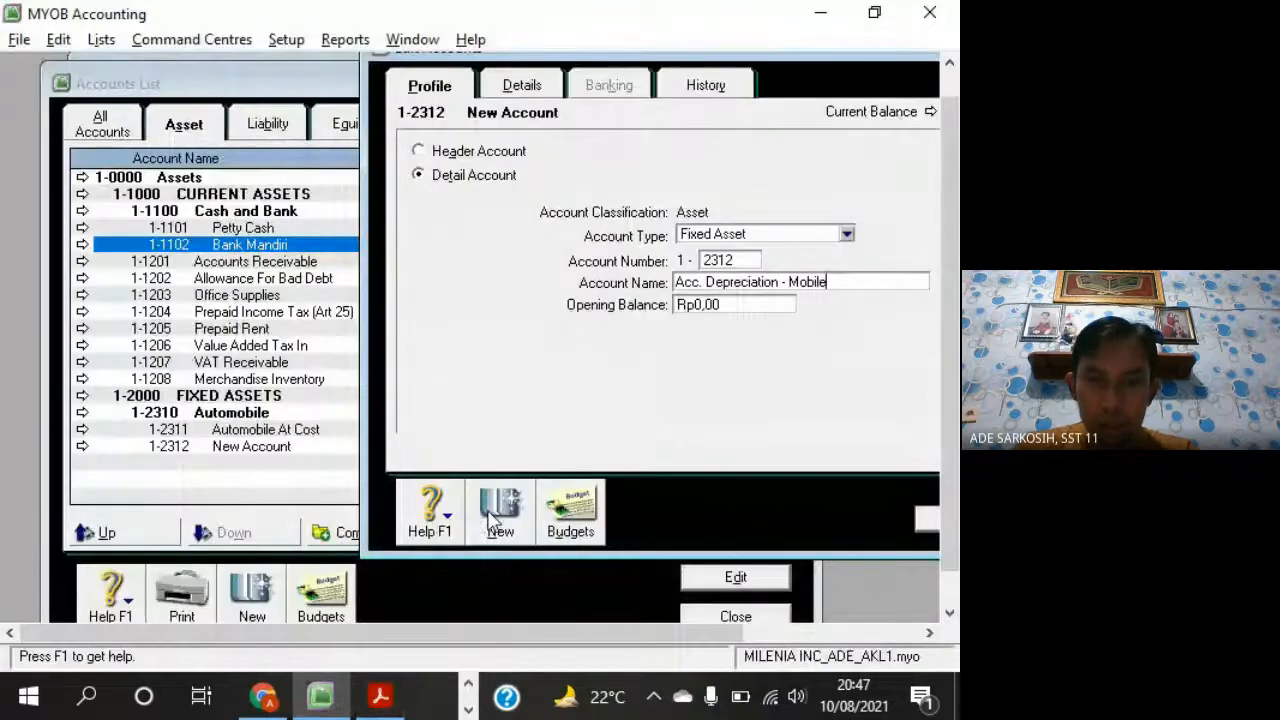
{"action": "left_click", "coordinate": [492, 518]}
{"action": "left_click", "coordinate": [505, 151]}
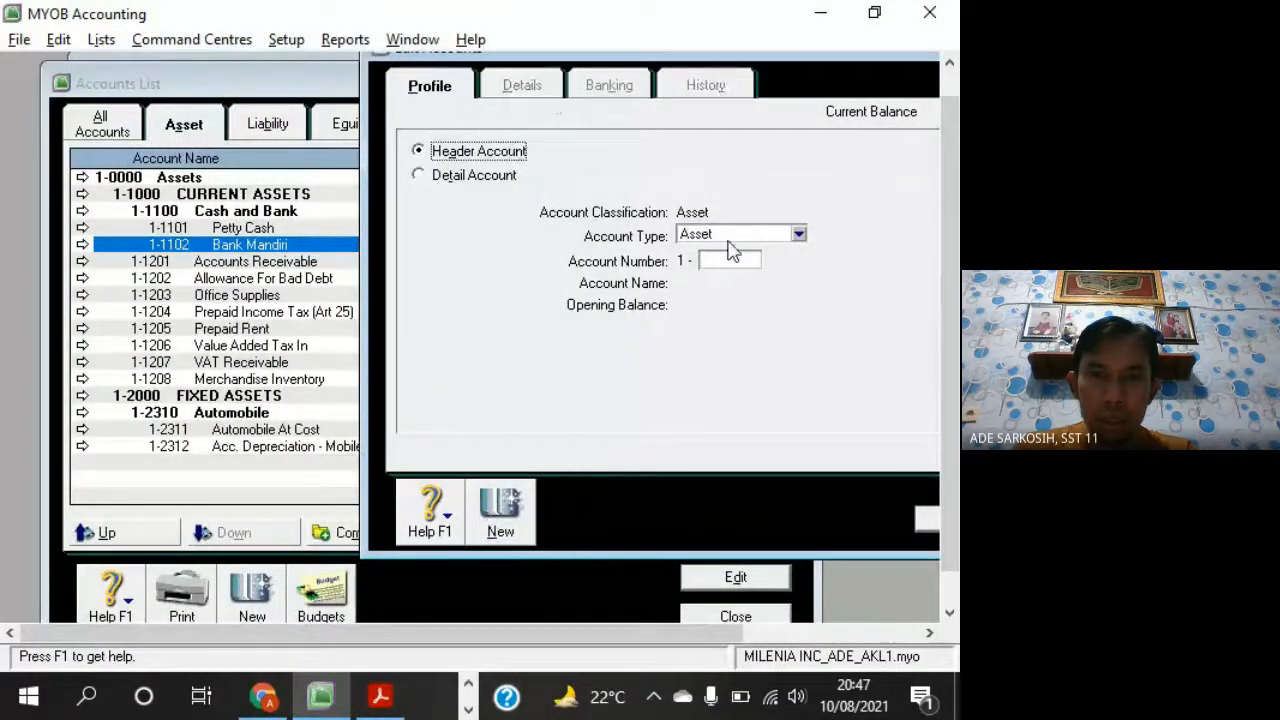
{"action": "left_click", "coordinate": [730, 260]}
Number the new header account 1-2320 and name it Office Equipment, as in the PDF account list
{"action": "key", "text": "alt+Tab"}
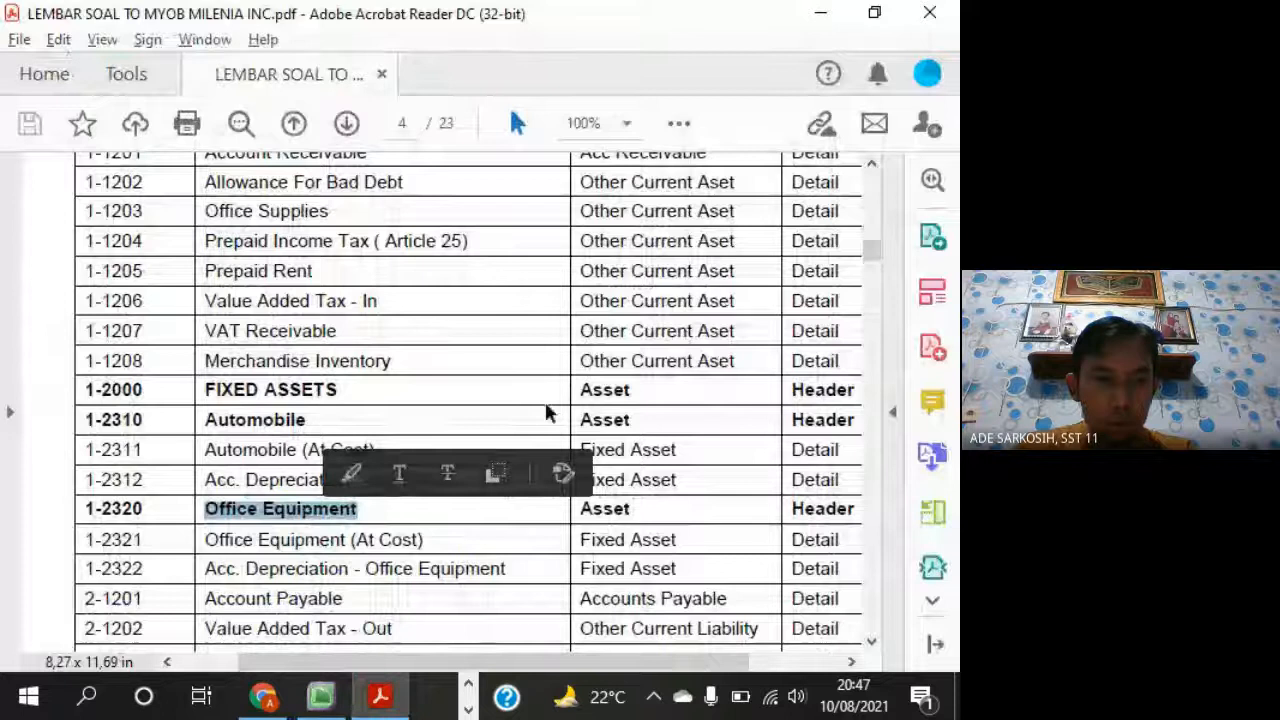
{"action": "key", "text": "alt+Tab"}
{"action": "type", "text": "2320"}
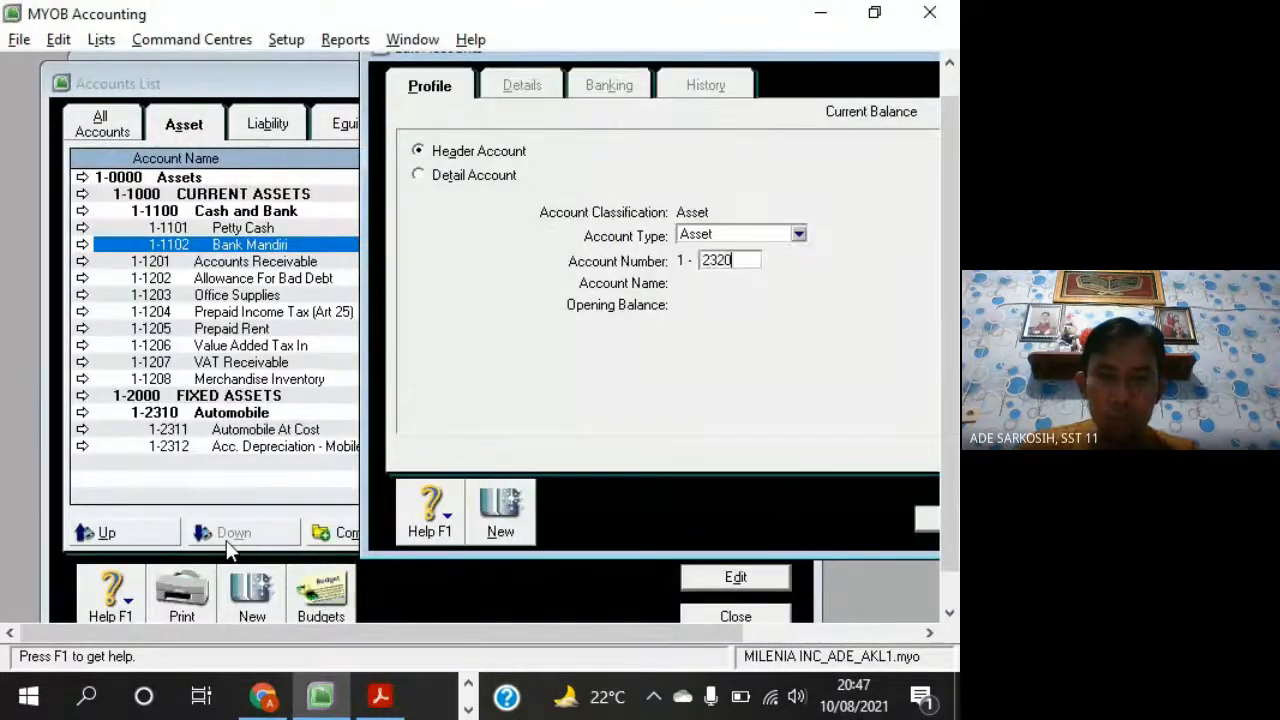
{"action": "key", "text": "Tab"}
{"action": "key", "text": "alt+Tab"}
{"action": "key", "text": "alt+Tab"}
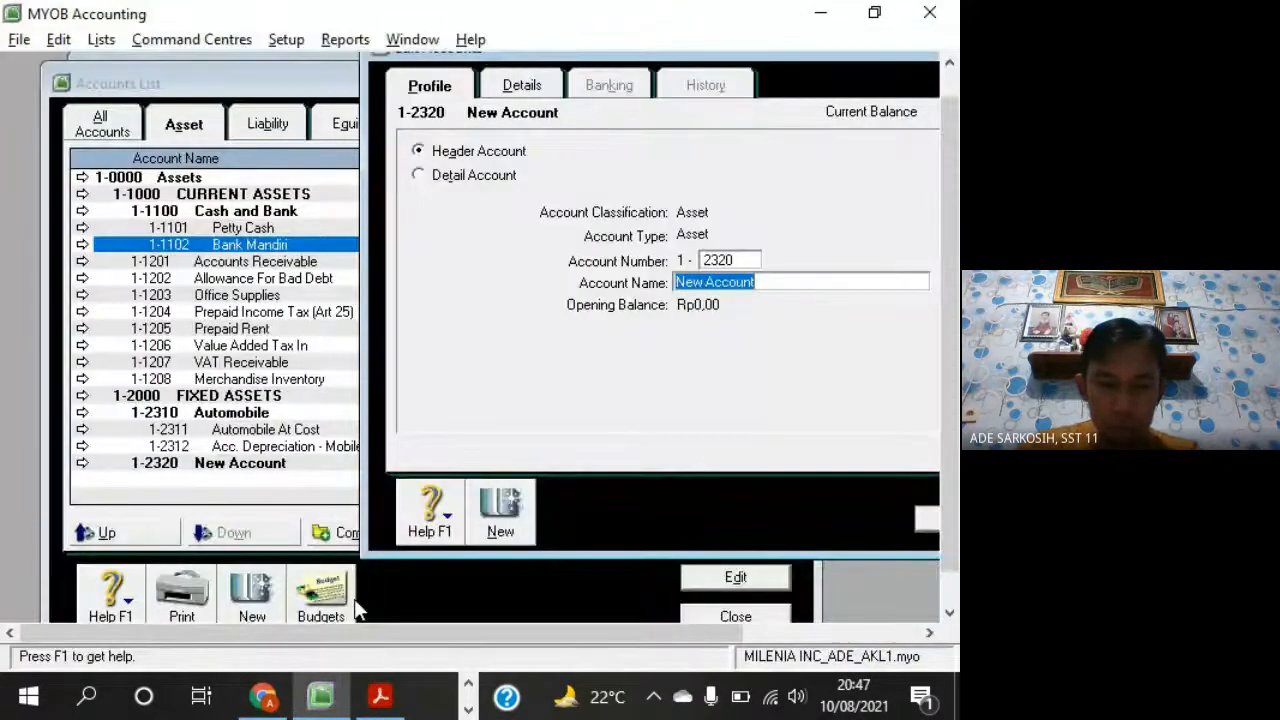
{"action": "type", "text": "Office Equipment"}
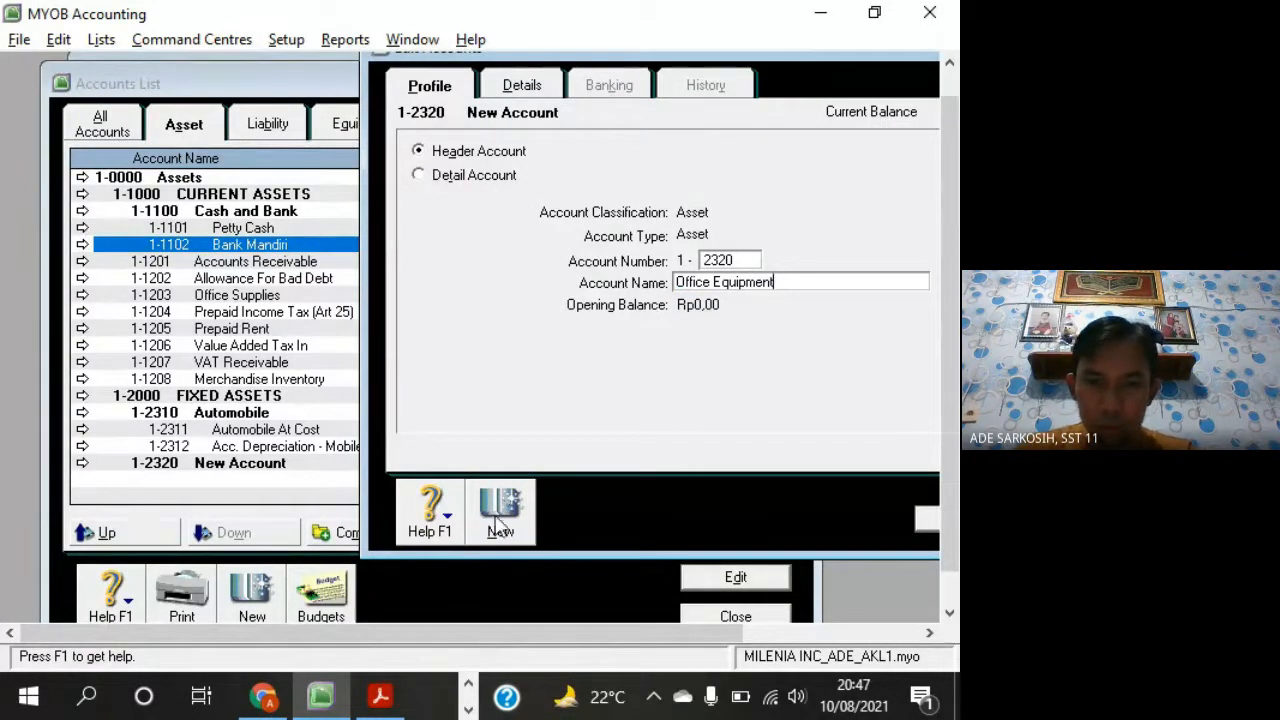
Start a new Detail Account with the account type Fixed Asset, matching the Office Equipment (At Cost) row in the PDF list
{"action": "left_click", "coordinate": [500, 520]}
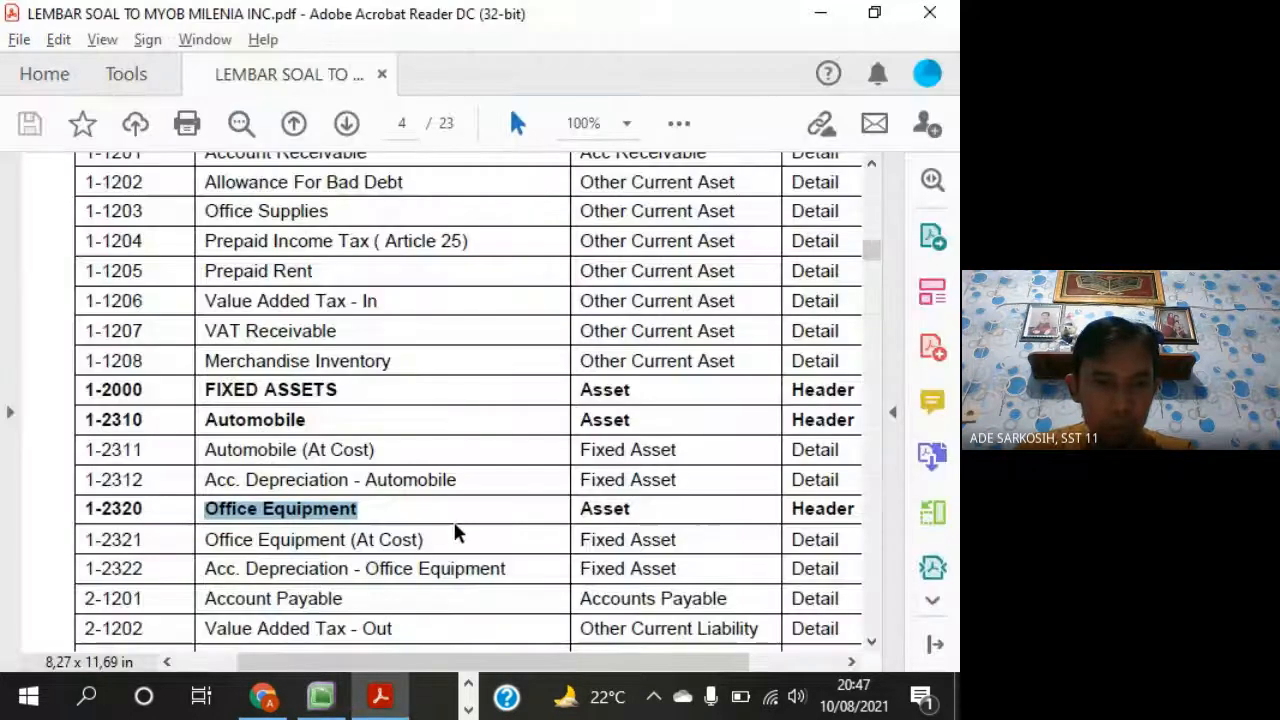
{"action": "key", "text": "alt+Tab"}
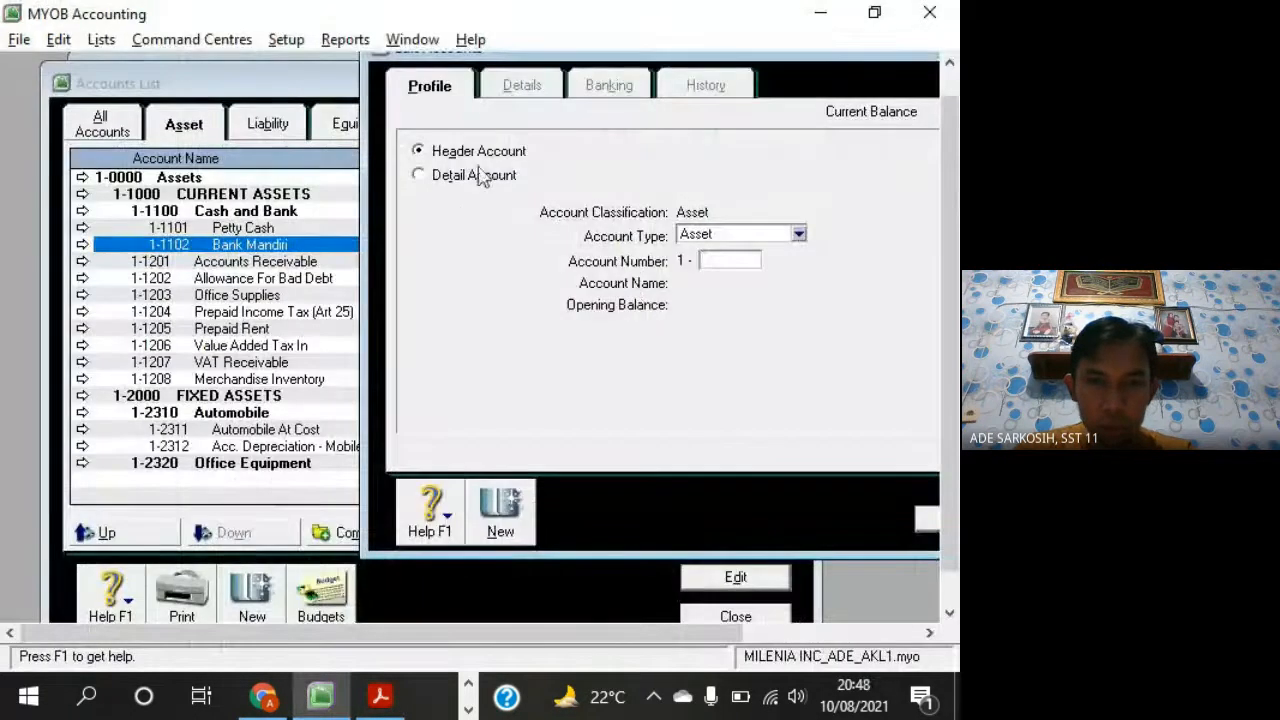
{"action": "left_click", "coordinate": [476, 176]}
{"action": "left_click", "coordinate": [756, 238]}
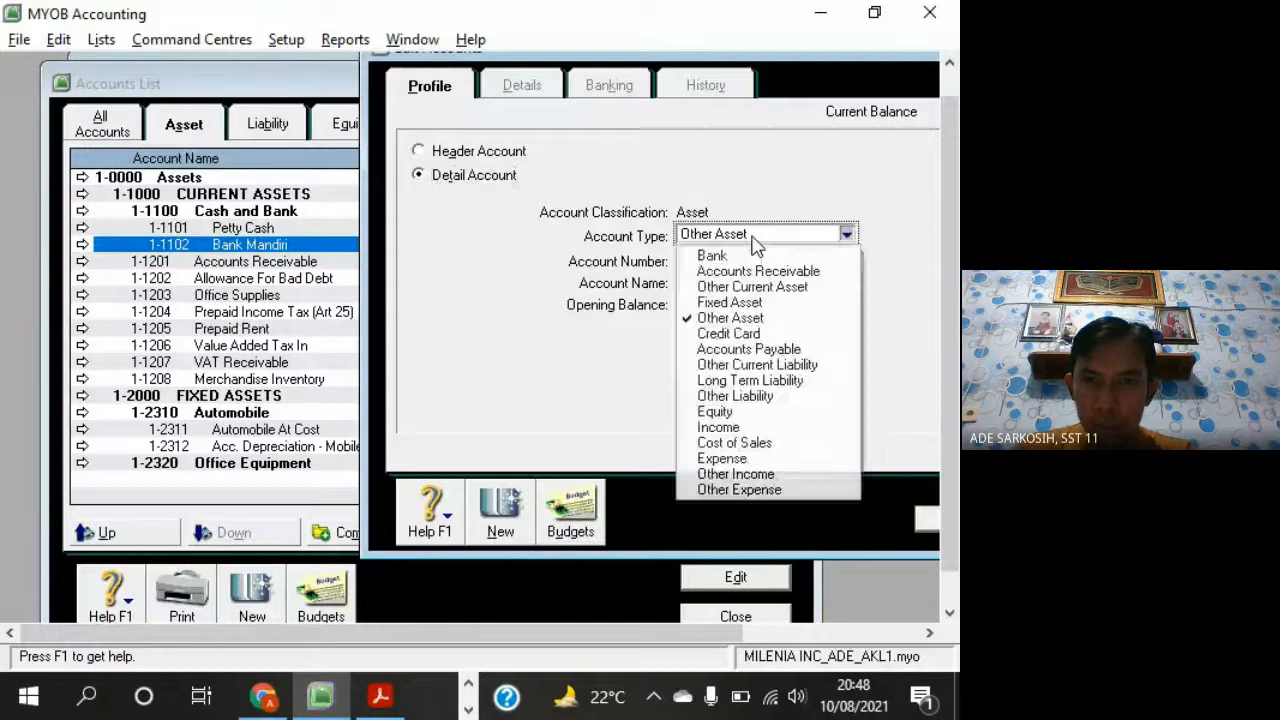
{"action": "left_click", "coordinate": [755, 296]}
{"action": "key", "text": "alt+Tab"}
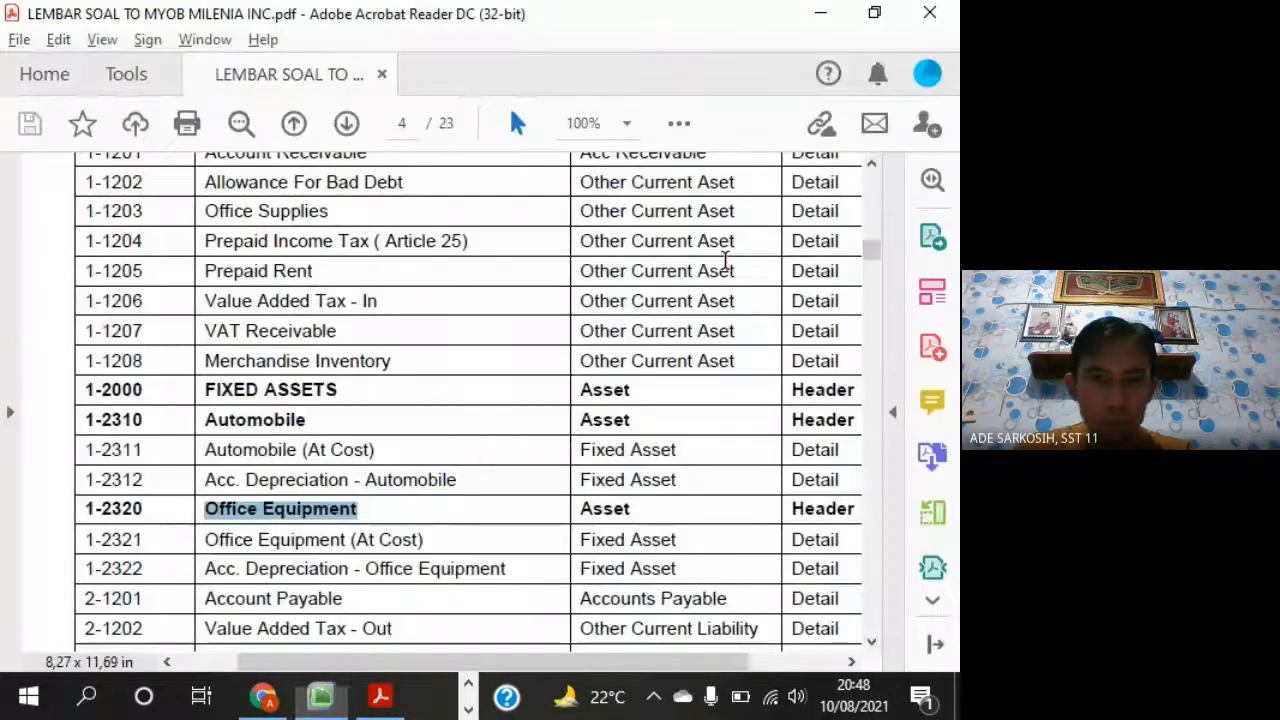
{"action": "key", "text": "alt+Tab"}
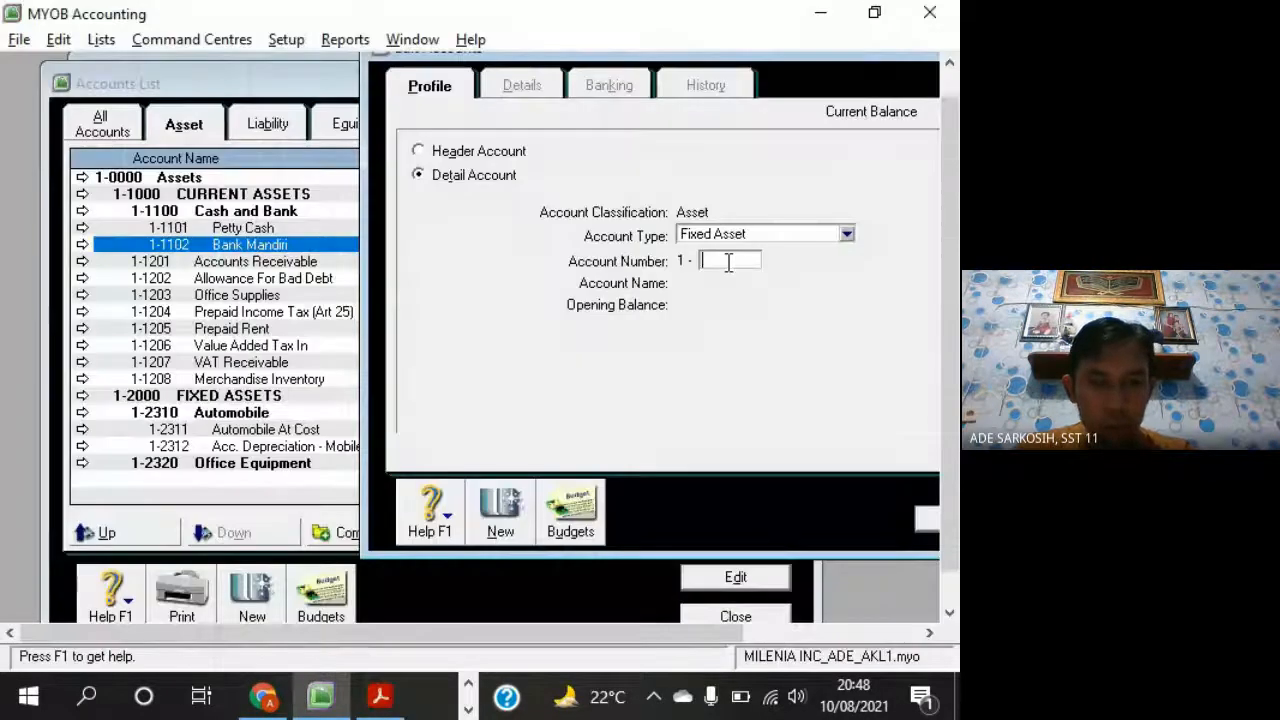
Number the new detail account 1-2321 and name it Office Equipment at Cost
{"action": "type", "text": "2321"}
{"action": "key", "text": "Tab"}
{"action": "key", "text": "alt+Tab"}
{"action": "key", "text": "alt+Tab"}
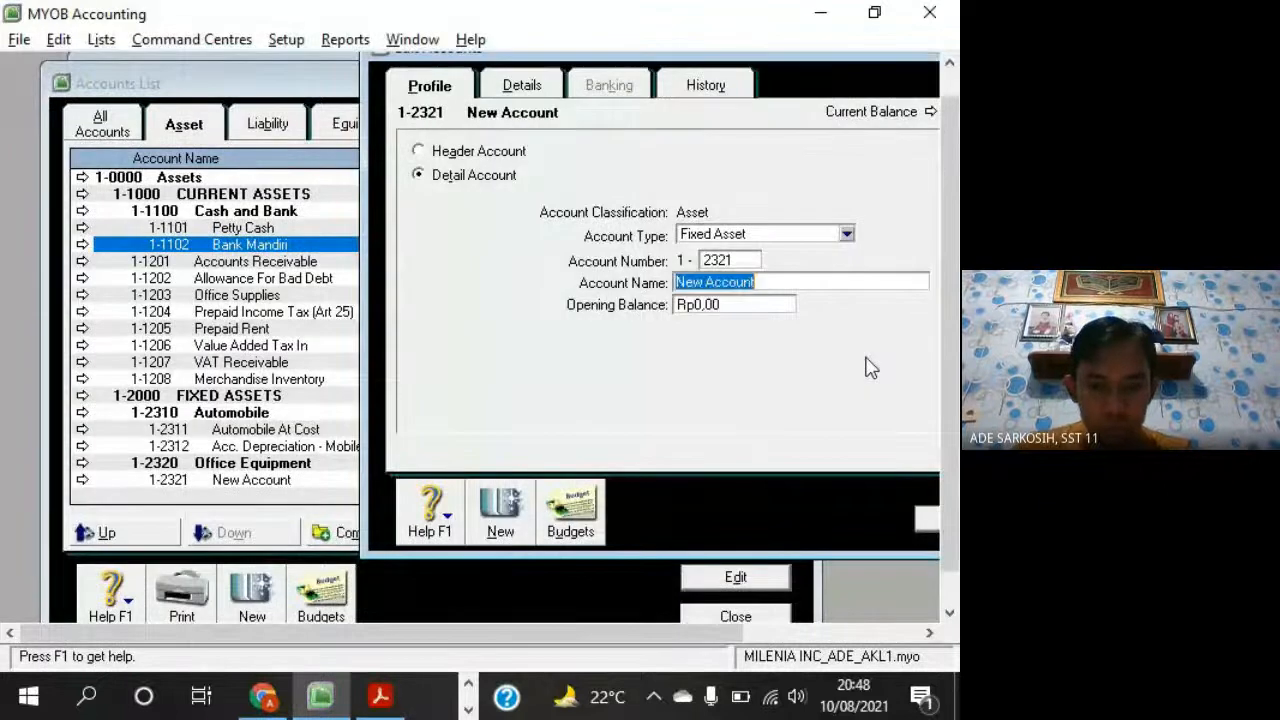
{"action": "type", "text": "Office Equipment at Cost"}
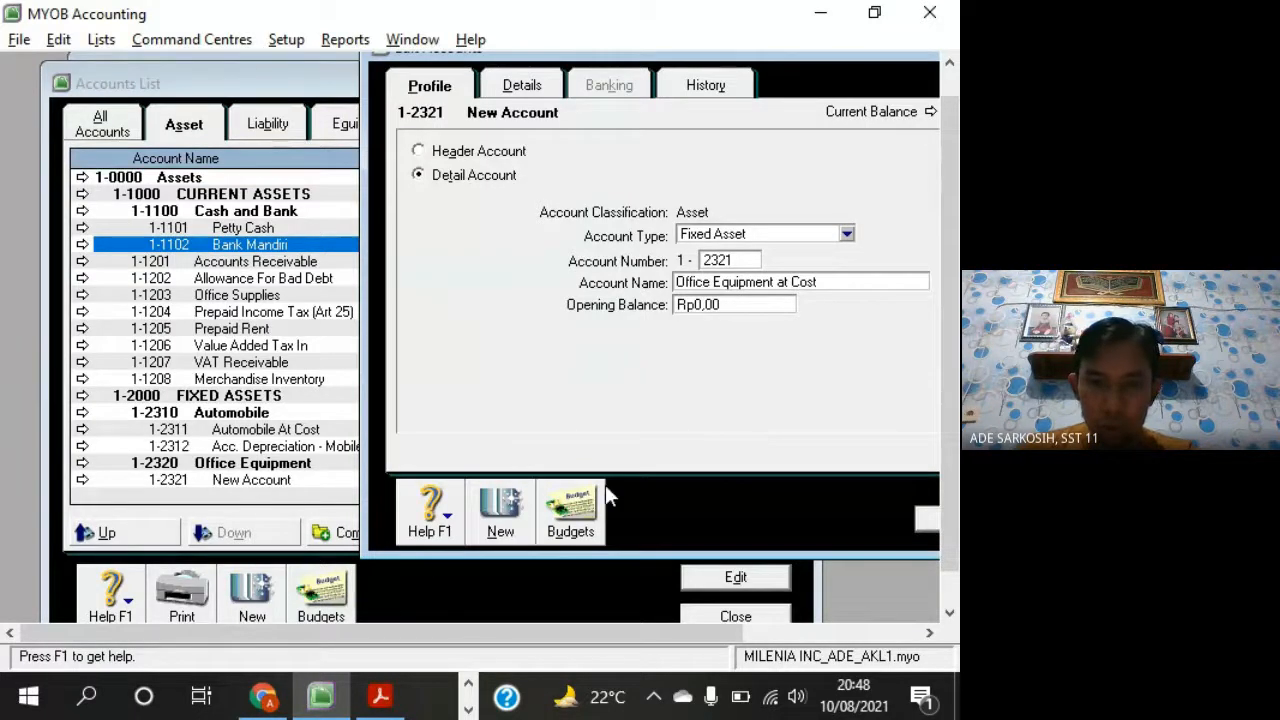
Add another Fixed Asset detail account numbered 1-2322 and named Acc Depreciation Office Equipm, following the PDF account list
{"action": "left_click", "coordinate": [516, 526]}
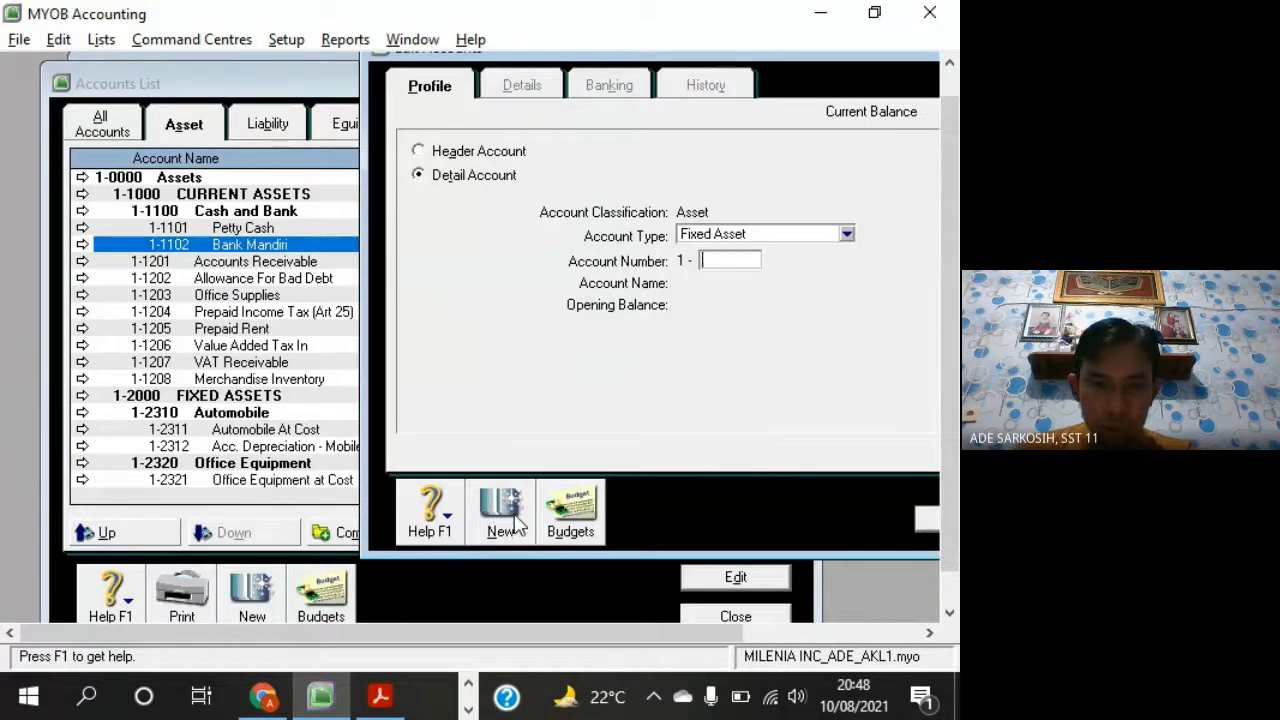
{"action": "type", "text": "2322"}
{"action": "key", "text": "Tab"}
{"action": "key", "text": "alt+Tab"}
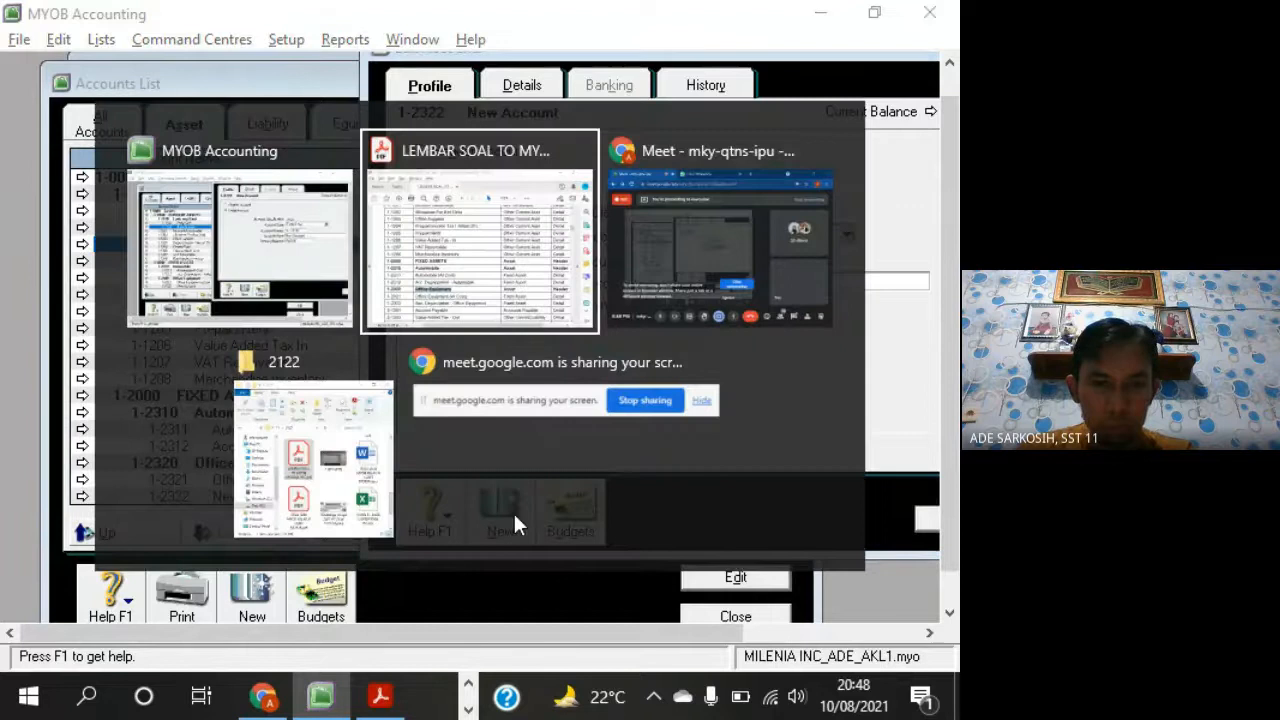
{"action": "left_click_drag", "start_coordinate": [205, 568], "coordinate": [349, 570]}
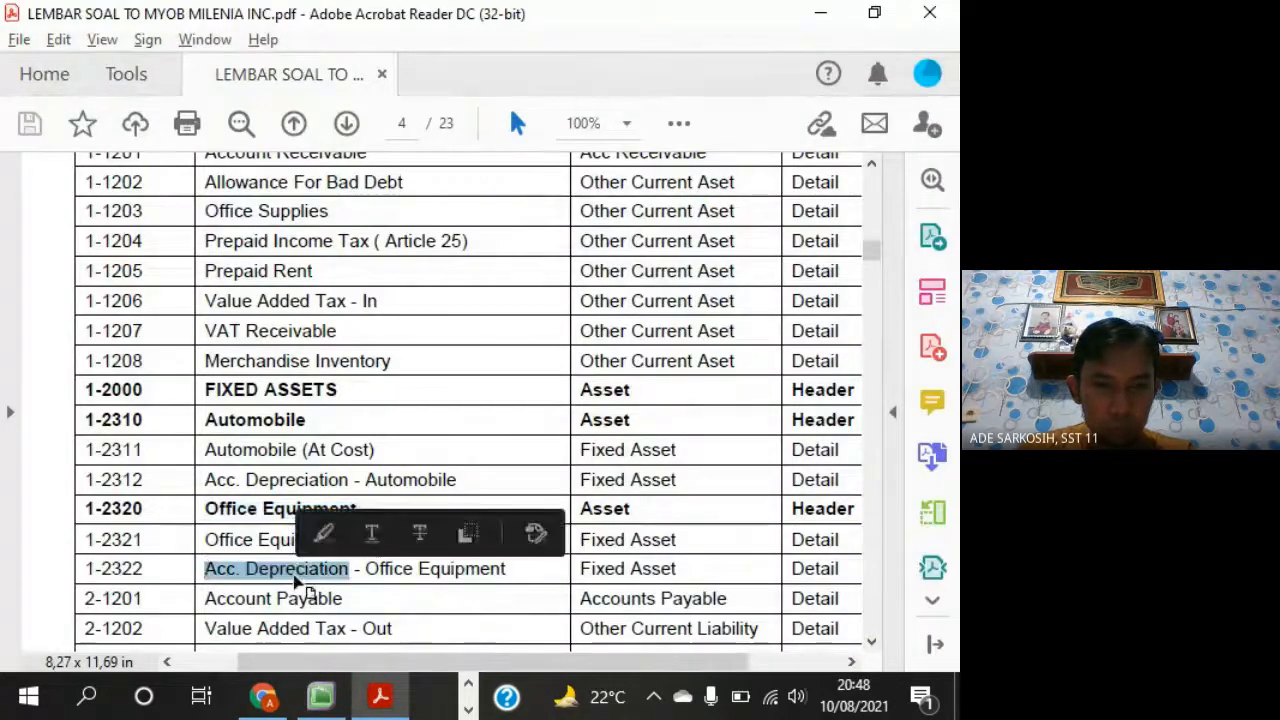
{"action": "key", "text": "alt+Tab"}
{"action": "type", "text": "Acc Depre"}
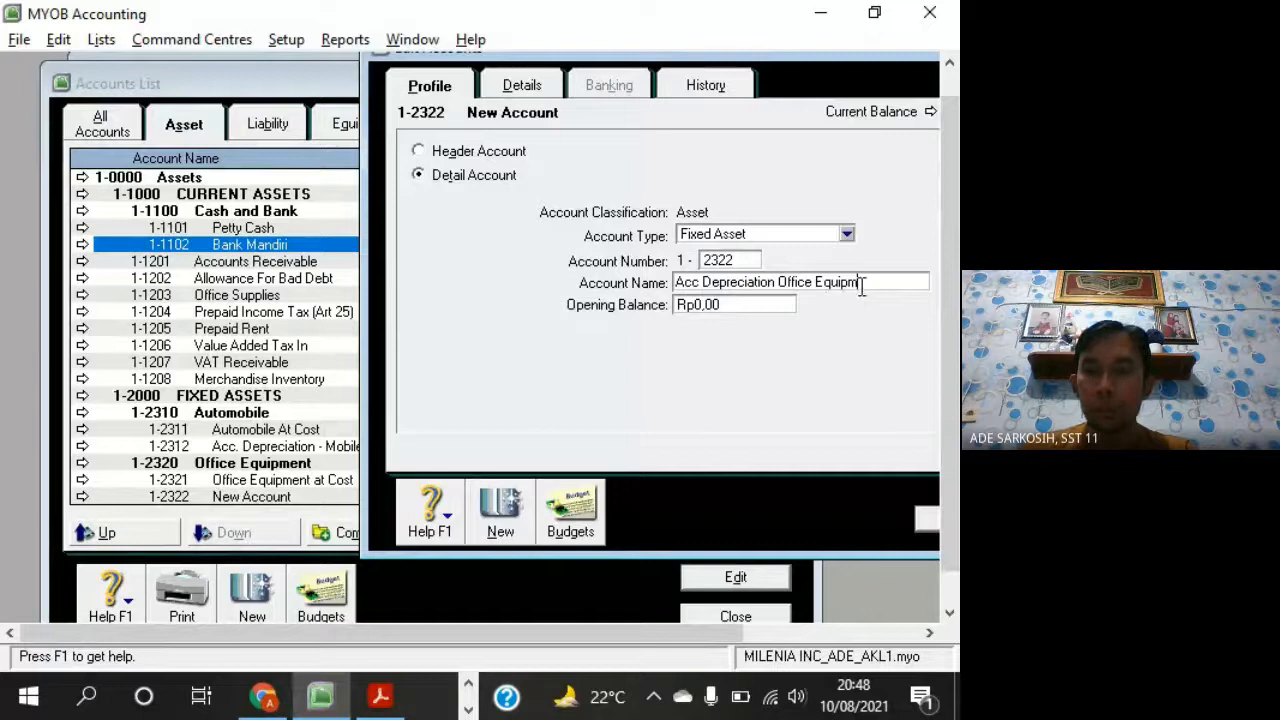
Recheck the PDF account list, then save account 1-2322 and return to the accounts list
{"action": "key", "text": "alt+Tab"}
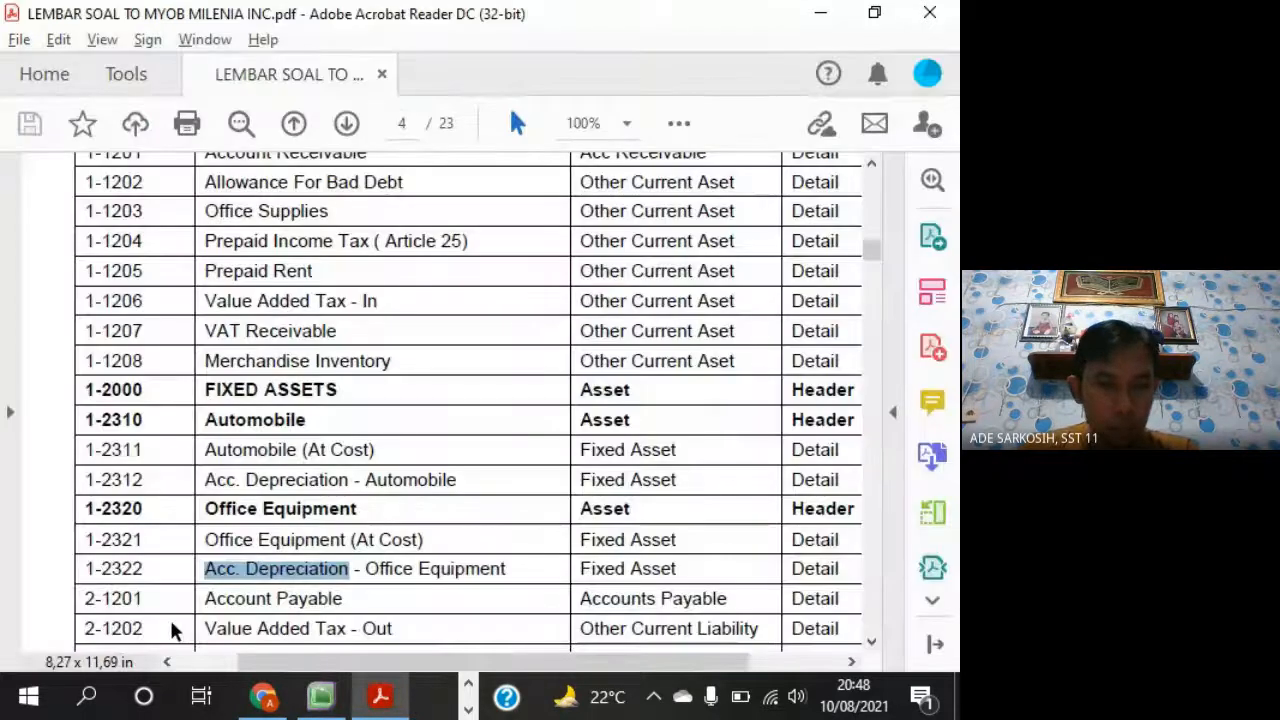
{"action": "key", "text": "alt+Tab"}
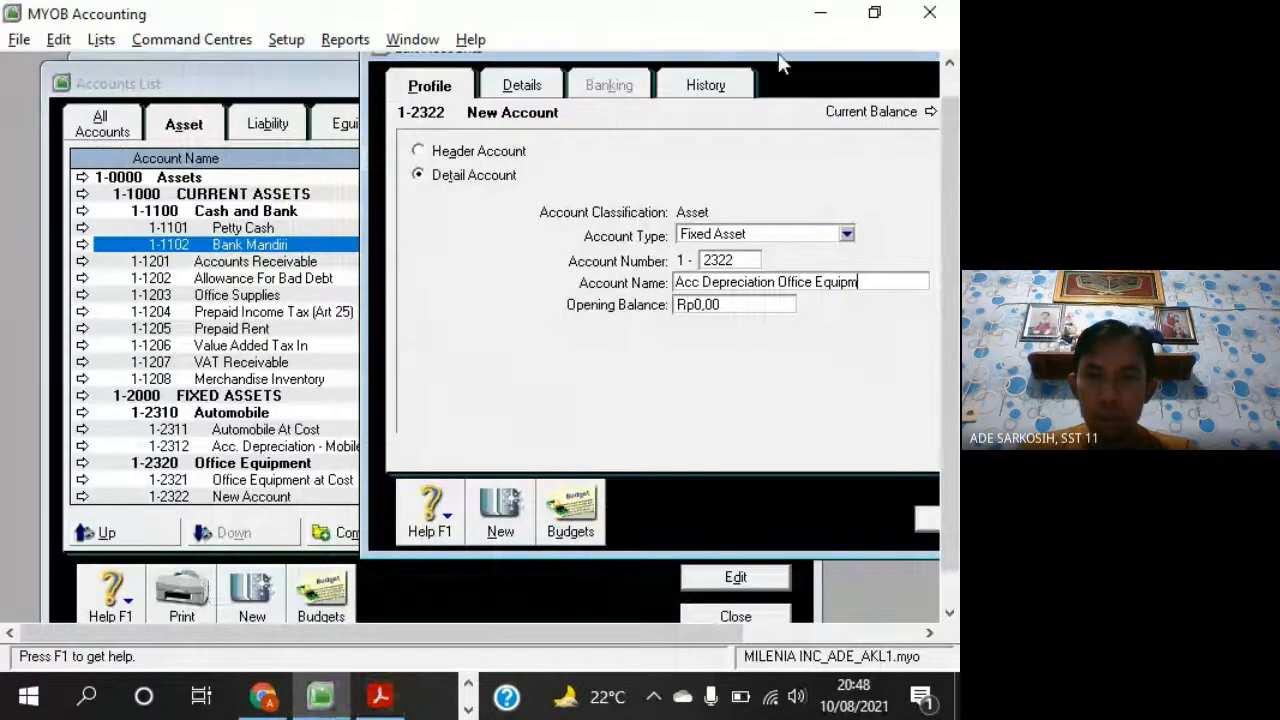
{"action": "left_click_drag", "start_coordinate": [775, 53], "coordinate": [548, 55]}
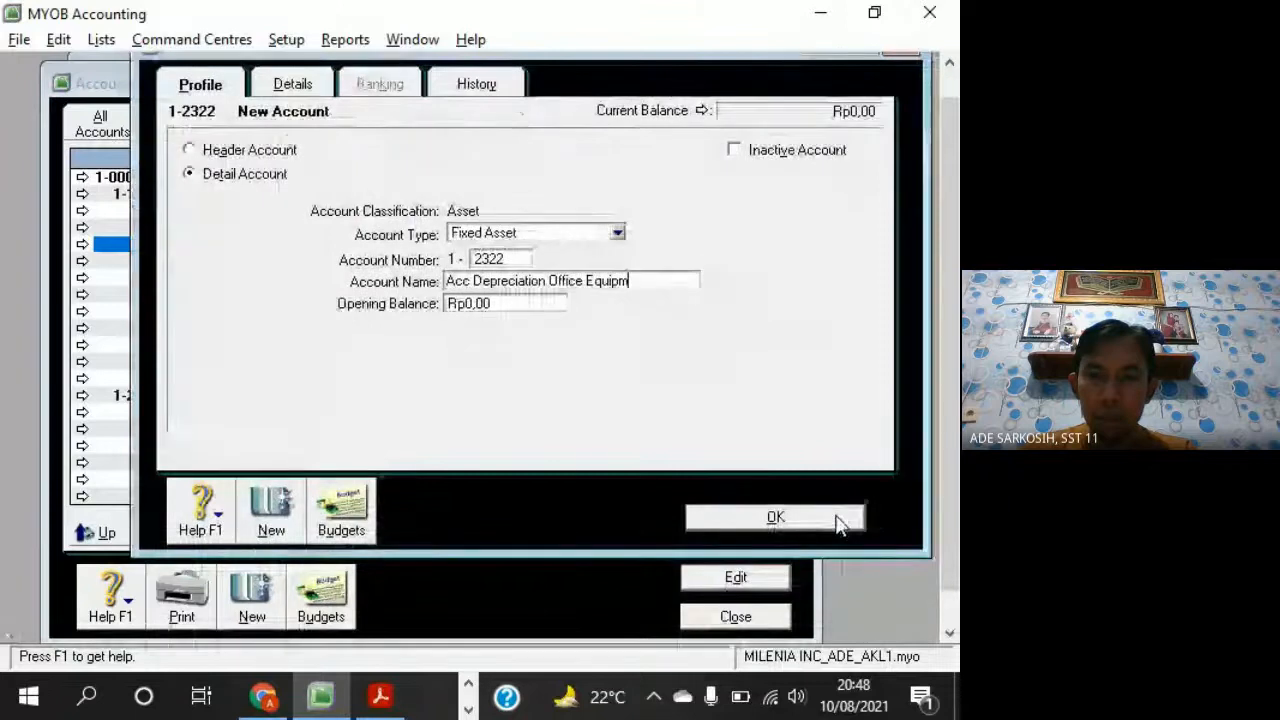
{"action": "left_click", "coordinate": [838, 525]}
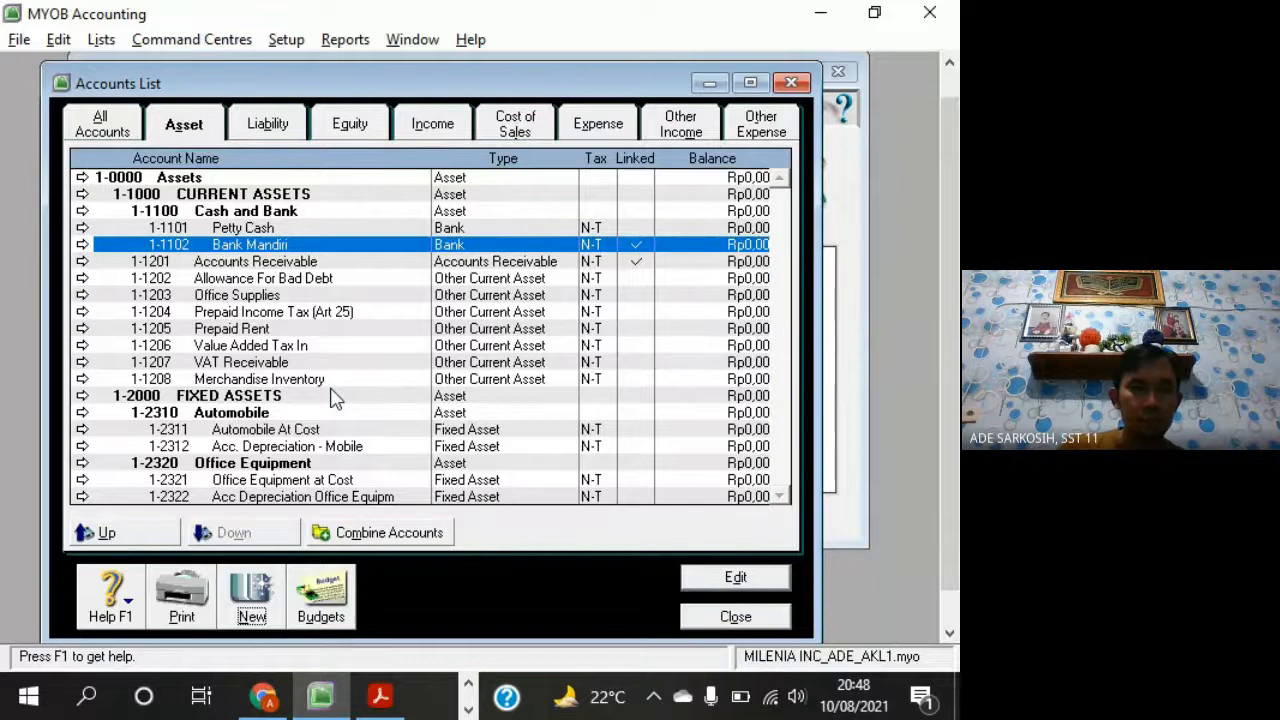
Review the CURRENT ASSETS, FIXED ASSETS, Automobile and Office Equipment header accounts in the asset accounts list
{"action": "left_click", "coordinate": [150, 196]}
{"action": "left_click", "coordinate": [147, 400]}
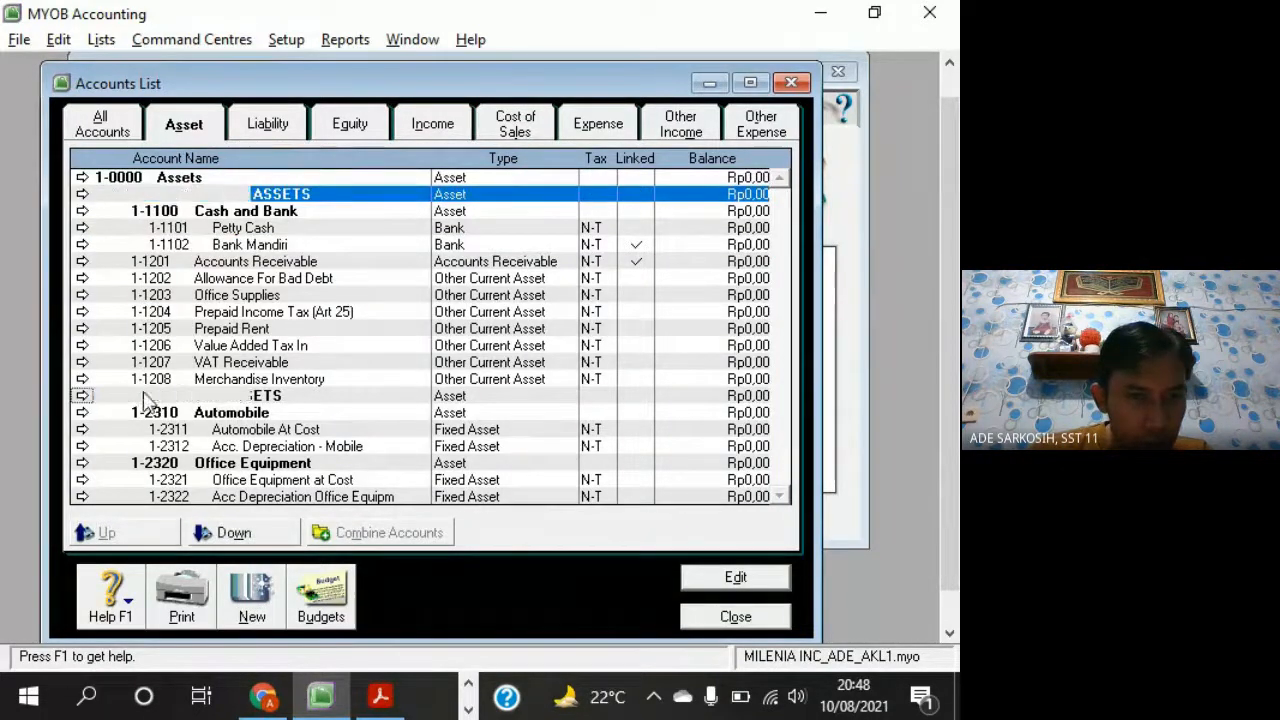
{"action": "left_click", "coordinate": [280, 197]}
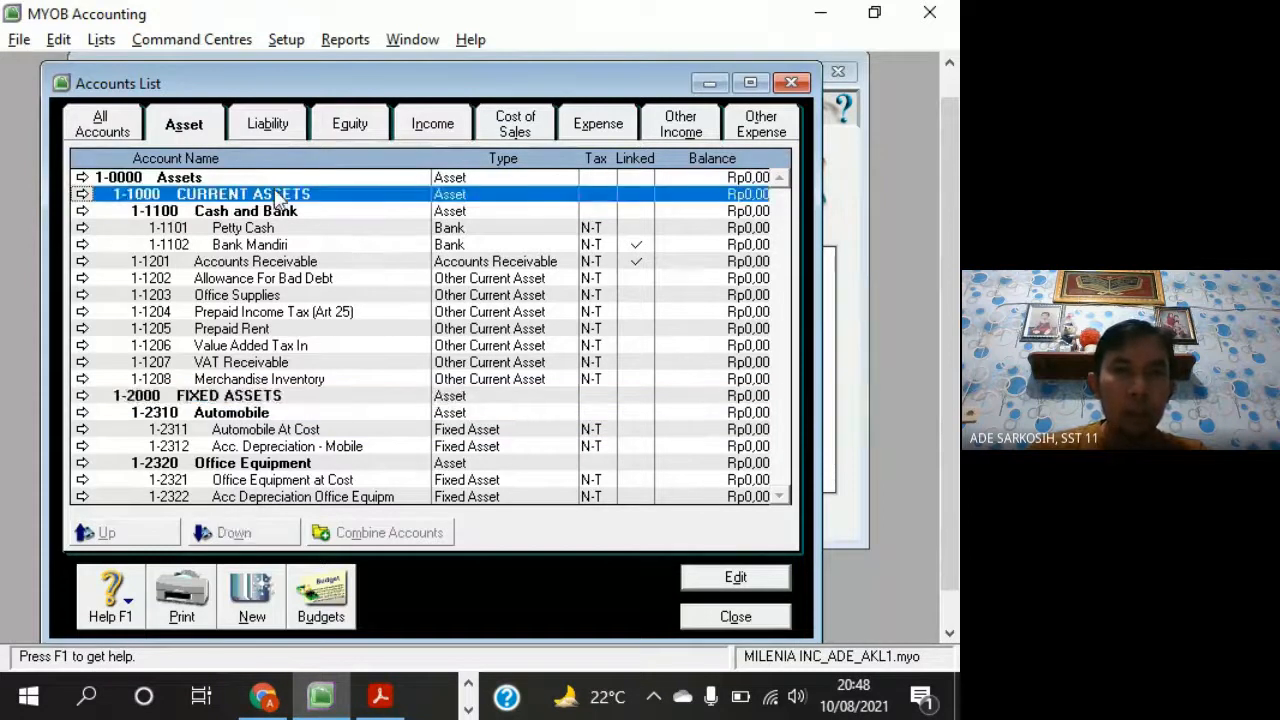
{"action": "left_click", "coordinate": [255, 398]}
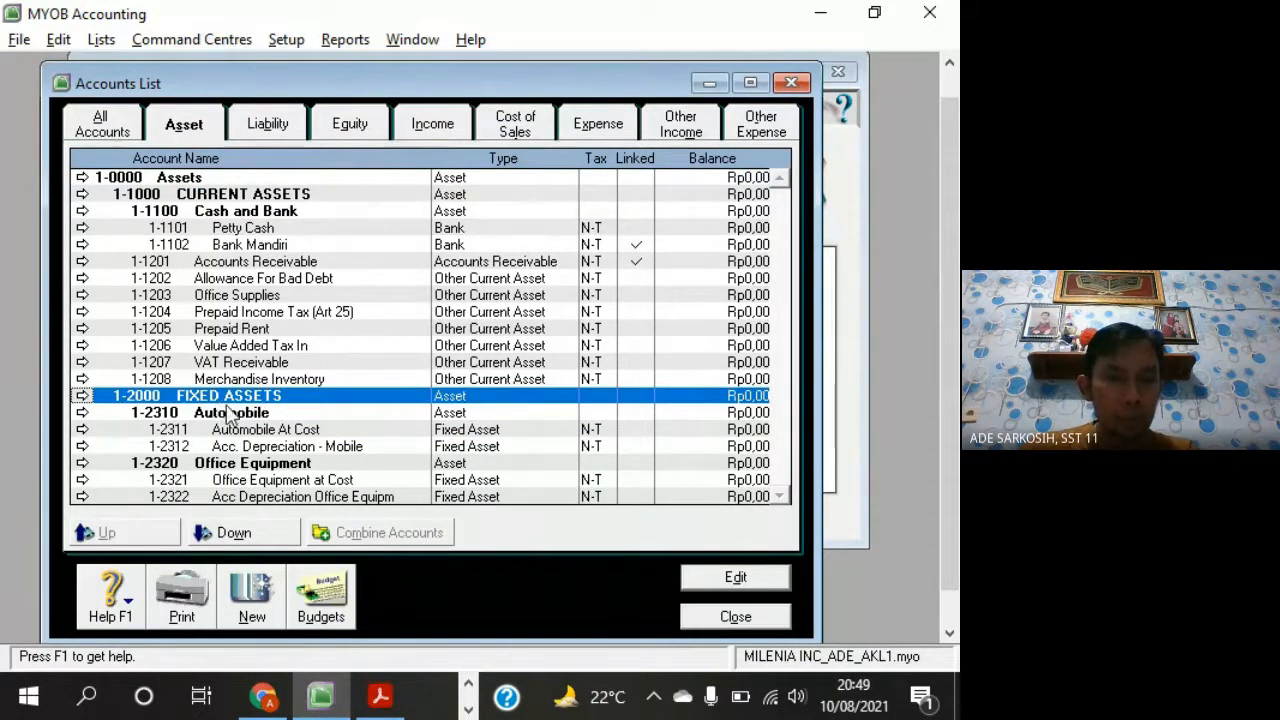
{"action": "left_click", "coordinate": [231, 413]}
{"action": "left_click", "coordinate": [232, 464]}
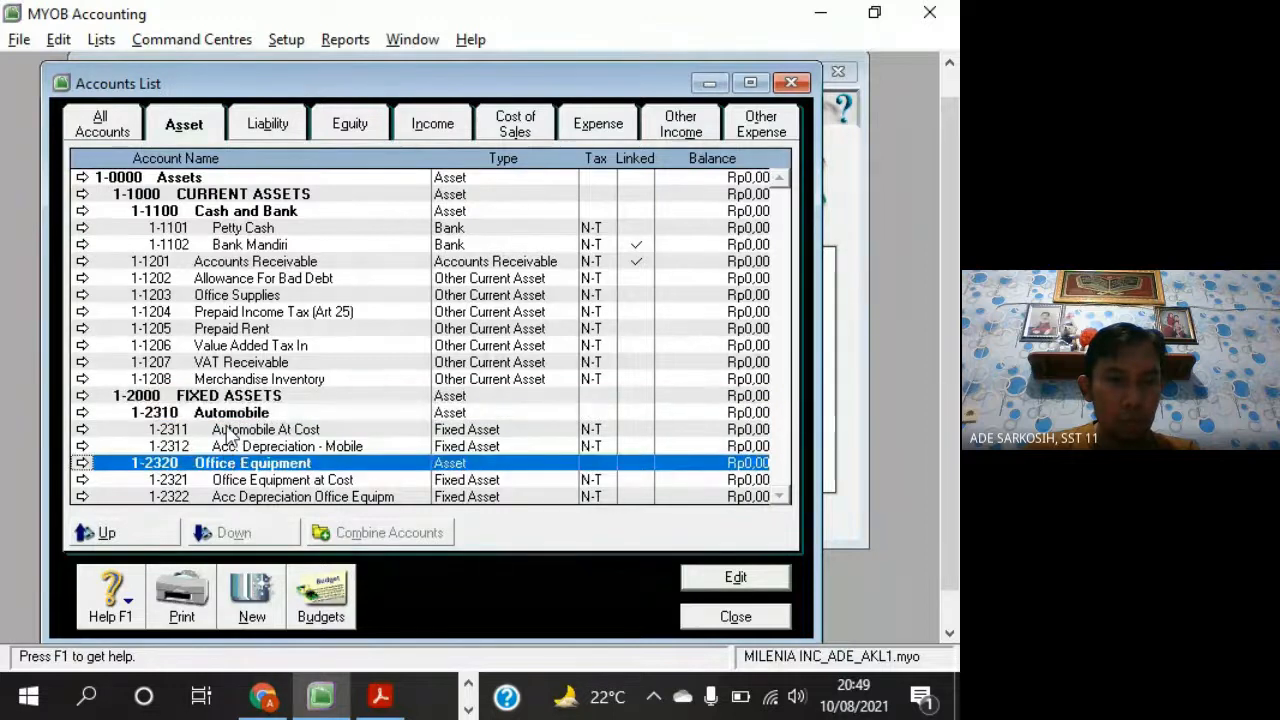
Check the detail accounts grouped under the Automobile and Office Equipment headers in the asset accounts list
{"action": "left_click", "coordinate": [229, 414]}
{"action": "left_click", "coordinate": [228, 465]}
{"action": "left_click", "coordinate": [247, 431]}
{"action": "left_click", "coordinate": [247, 446]}
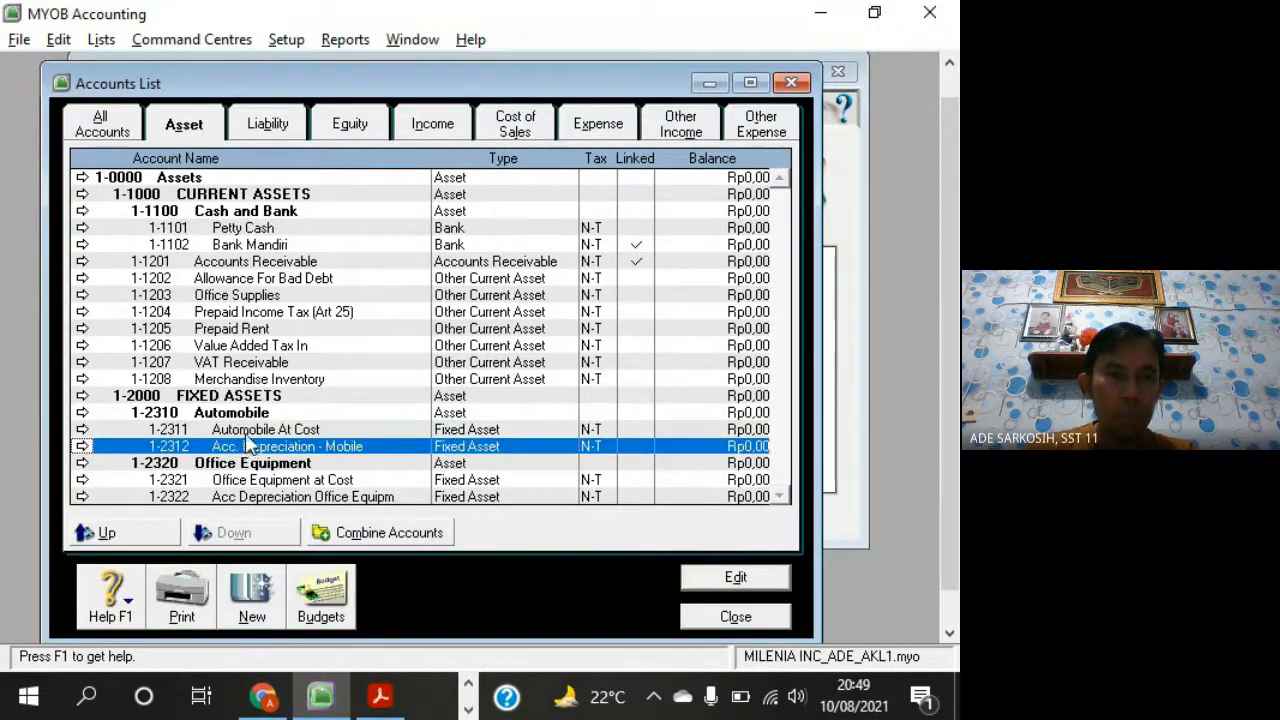
{"action": "left_click", "coordinate": [246, 434]}
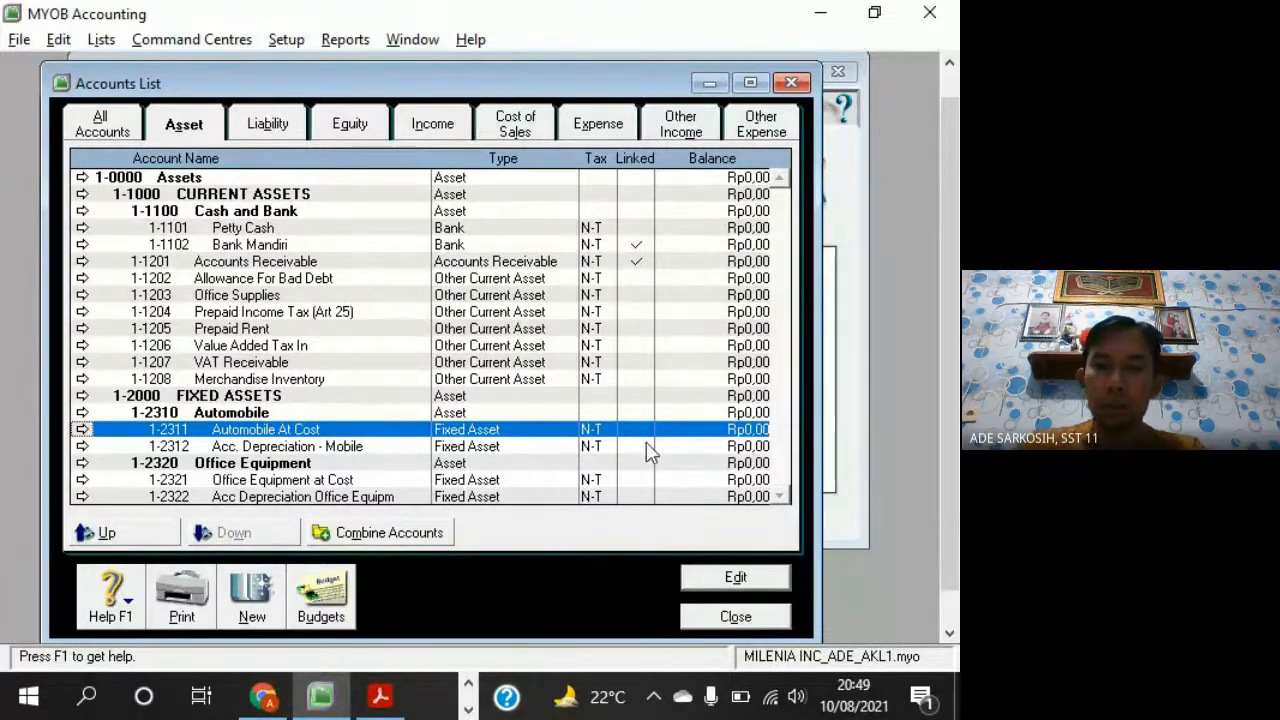
{"action": "left_click_drag", "start_coordinate": [588, 88], "coordinate": [606, 87]}
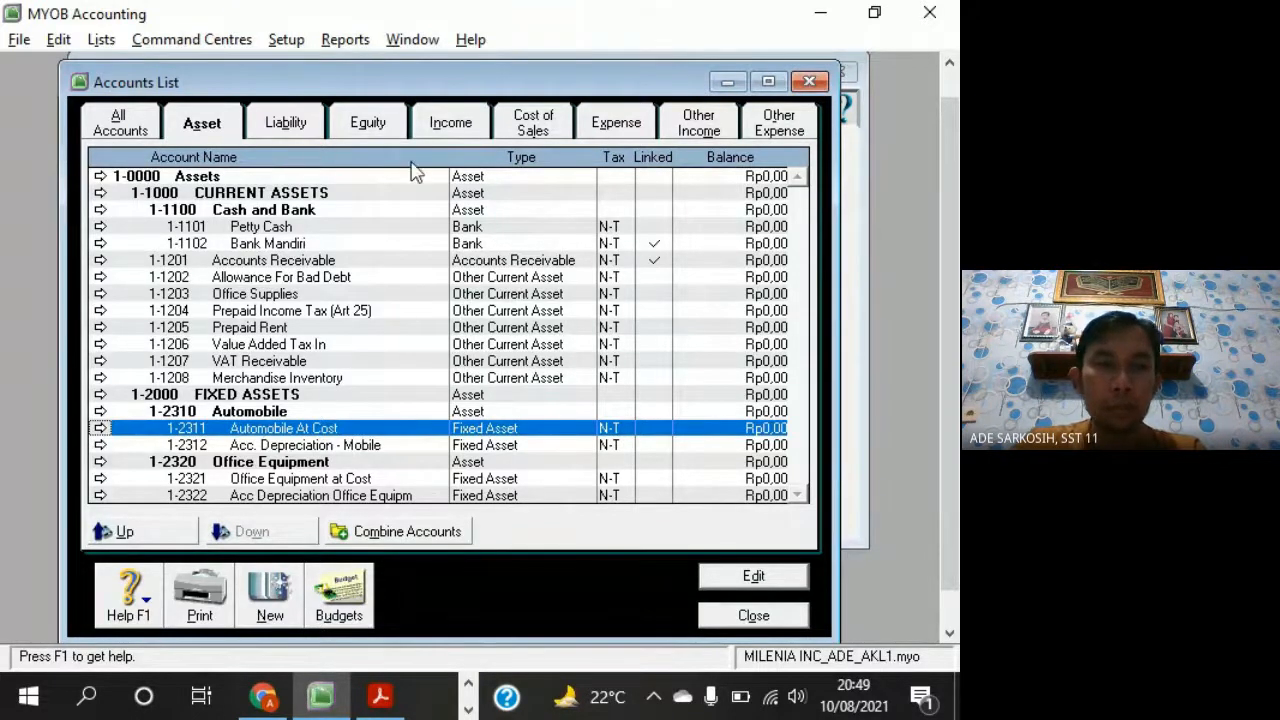
Show the liability accounts and go through the existing Trade Creditors, Payroll Liabilities and Sales Tax Payable entries
{"action": "left_click", "coordinate": [290, 124]}
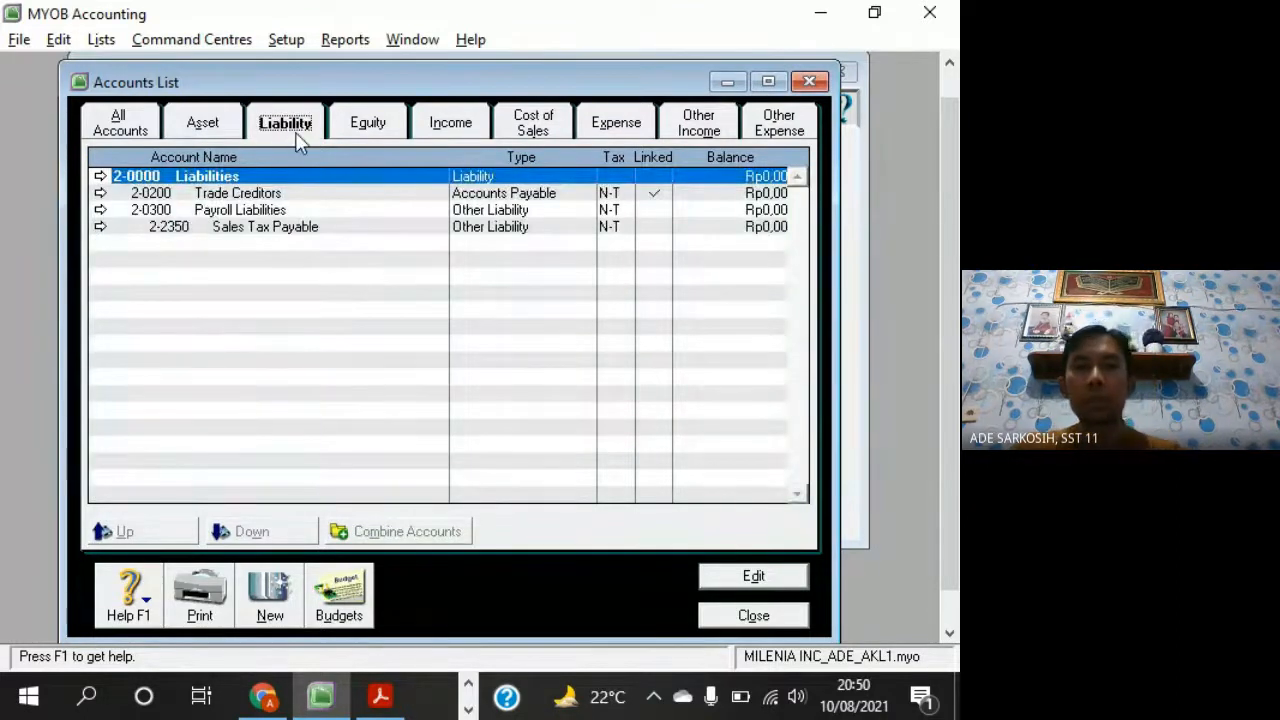
{"action": "left_click", "coordinate": [336, 196]}
{"action": "left_click", "coordinate": [343, 212]}
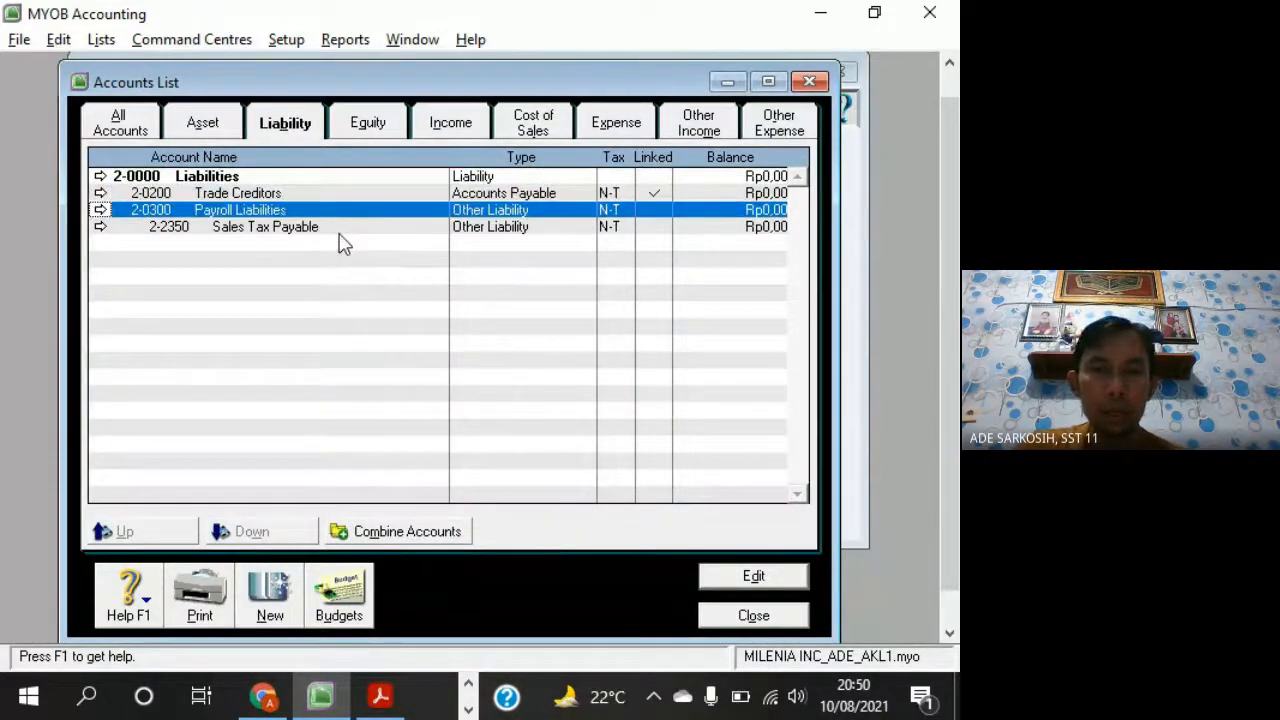
{"action": "left_click", "coordinate": [345, 228]}
{"action": "left_click", "coordinate": [346, 203]}
{"action": "left_click", "coordinate": [346, 195]}
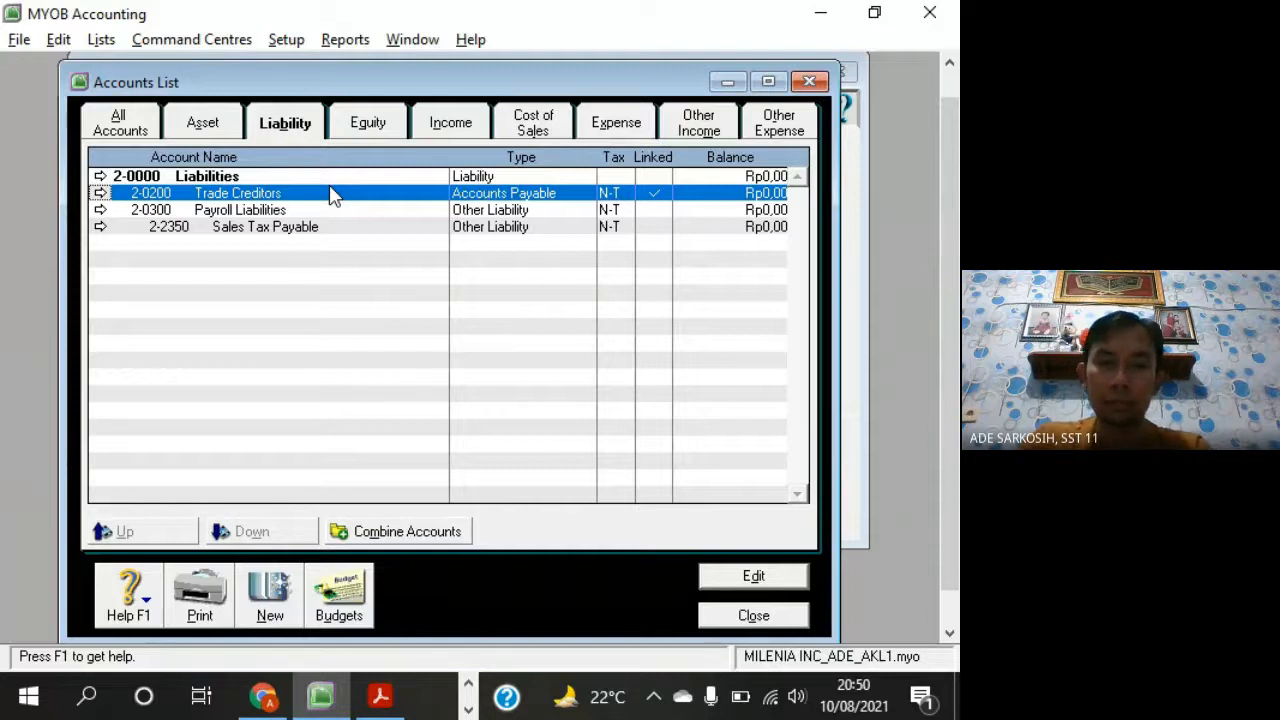
Compare the liability accounts in the PDF account list, starting at 2-1201 Account Payable, with the liability accounts in MYOB
{"action": "key", "text": "alt+Tab"}
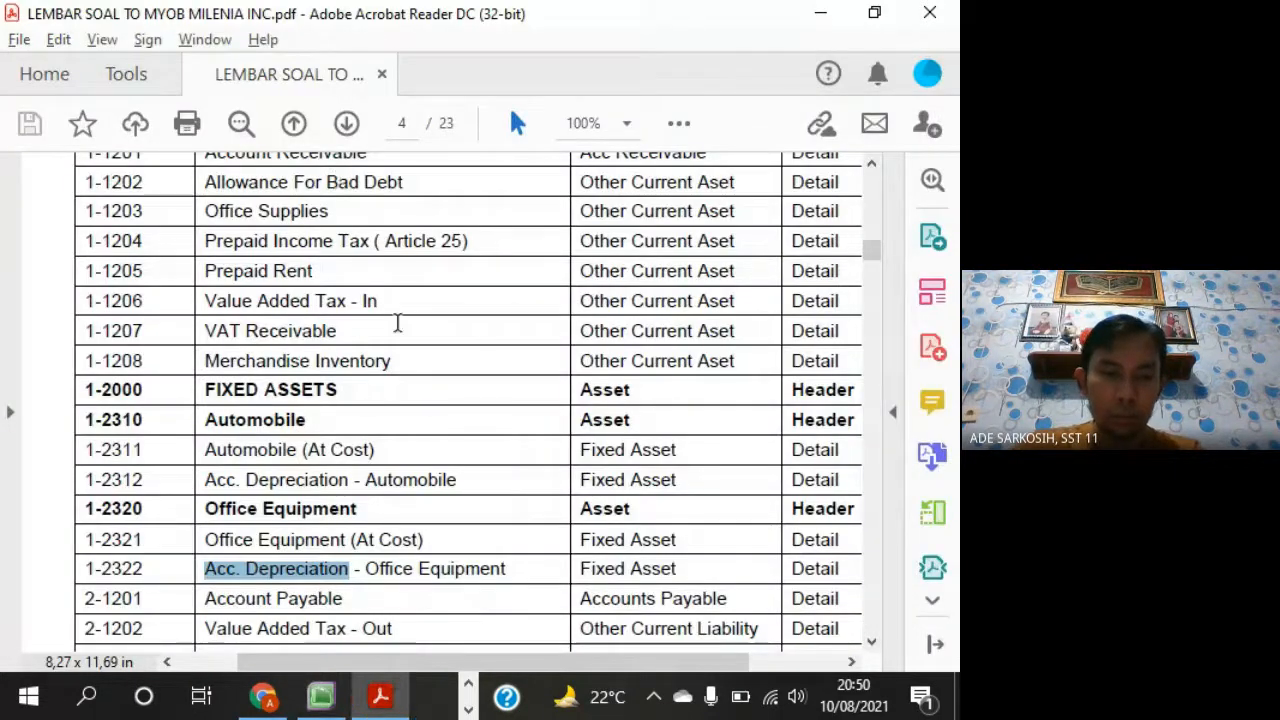
{"action": "scroll", "coordinate": [397, 322], "scroll_direction": "down", "scroll_amount": 5}
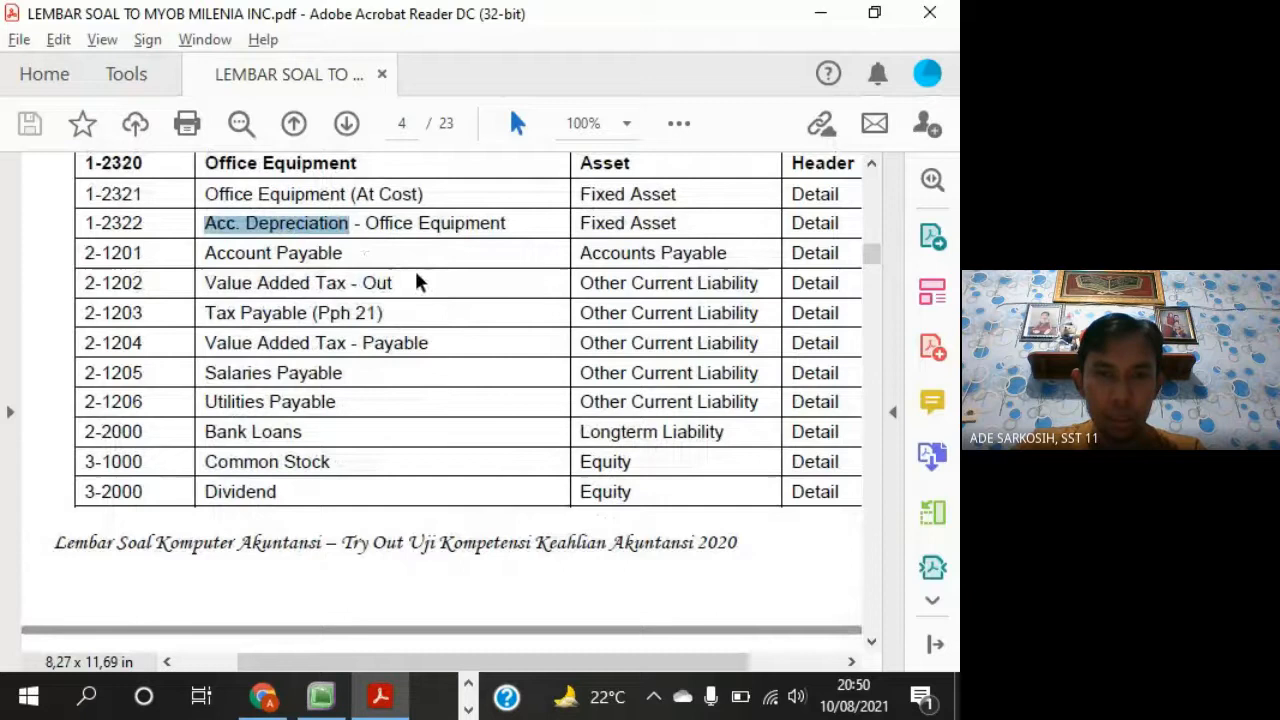
{"action": "left_click_drag", "start_coordinate": [350, 254], "coordinate": [222, 262]}
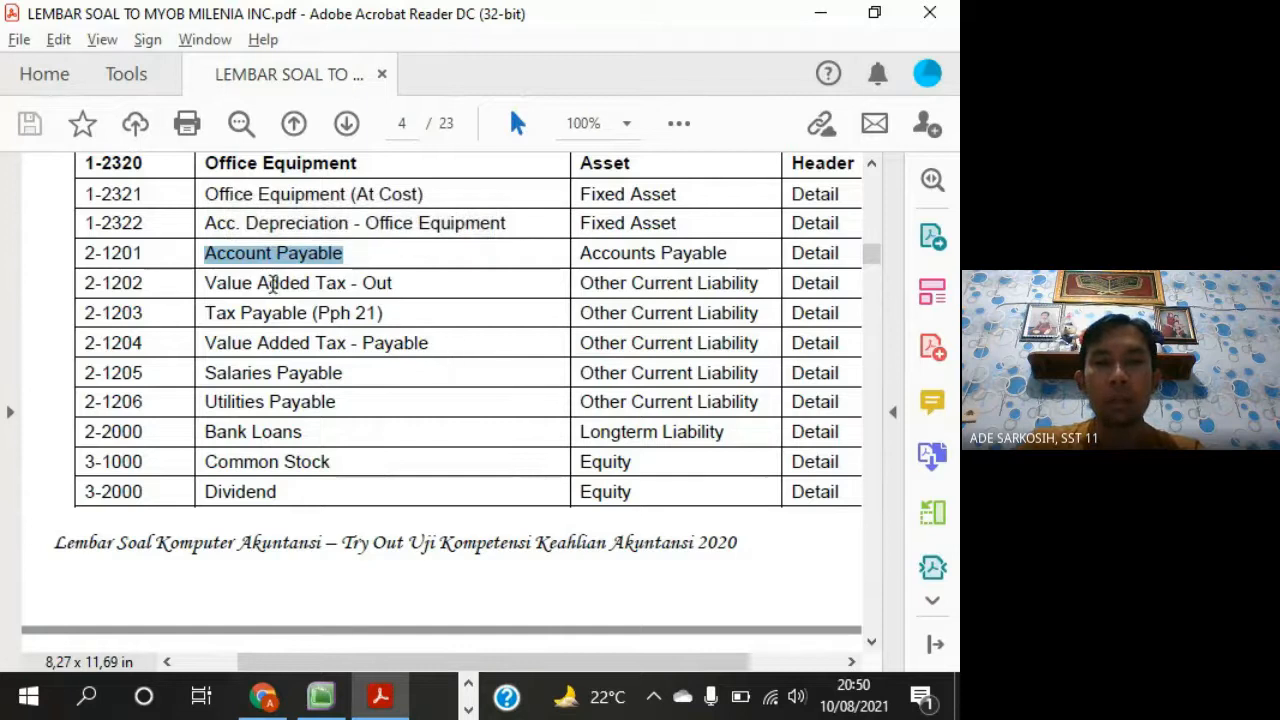
{"action": "key", "text": "alt+Tab"}
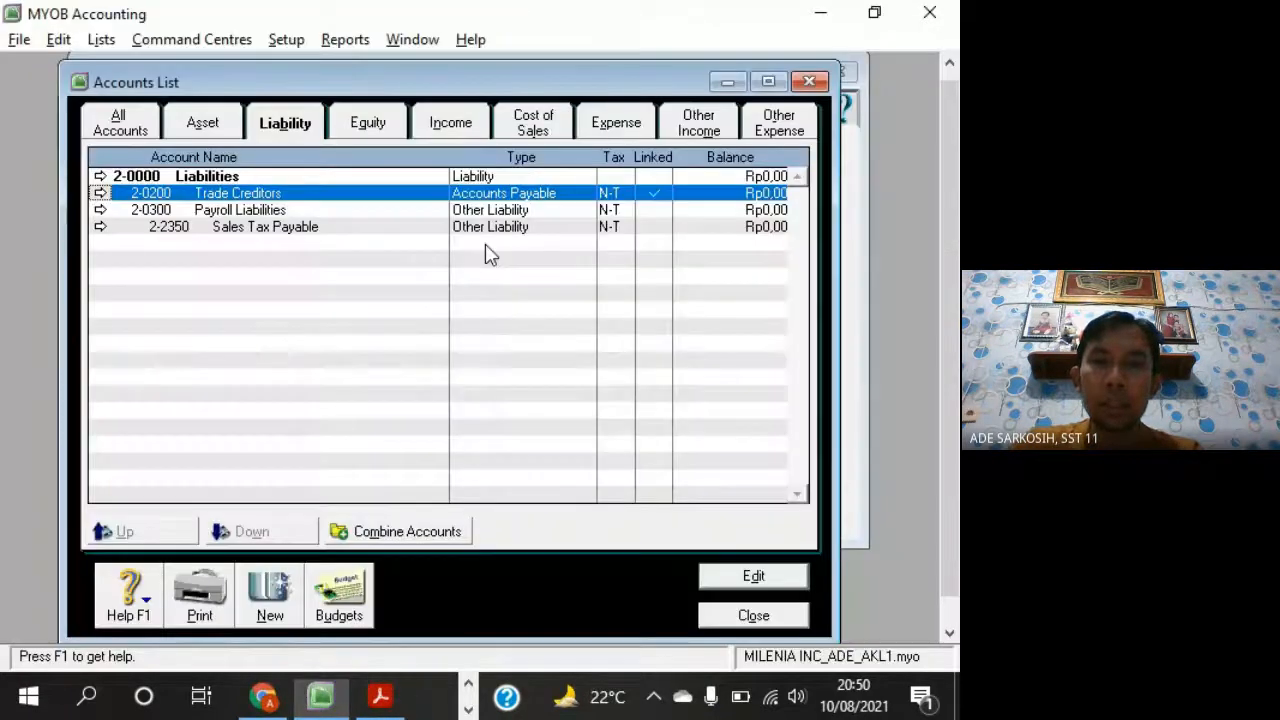
{"action": "key", "text": "alt+Tab"}
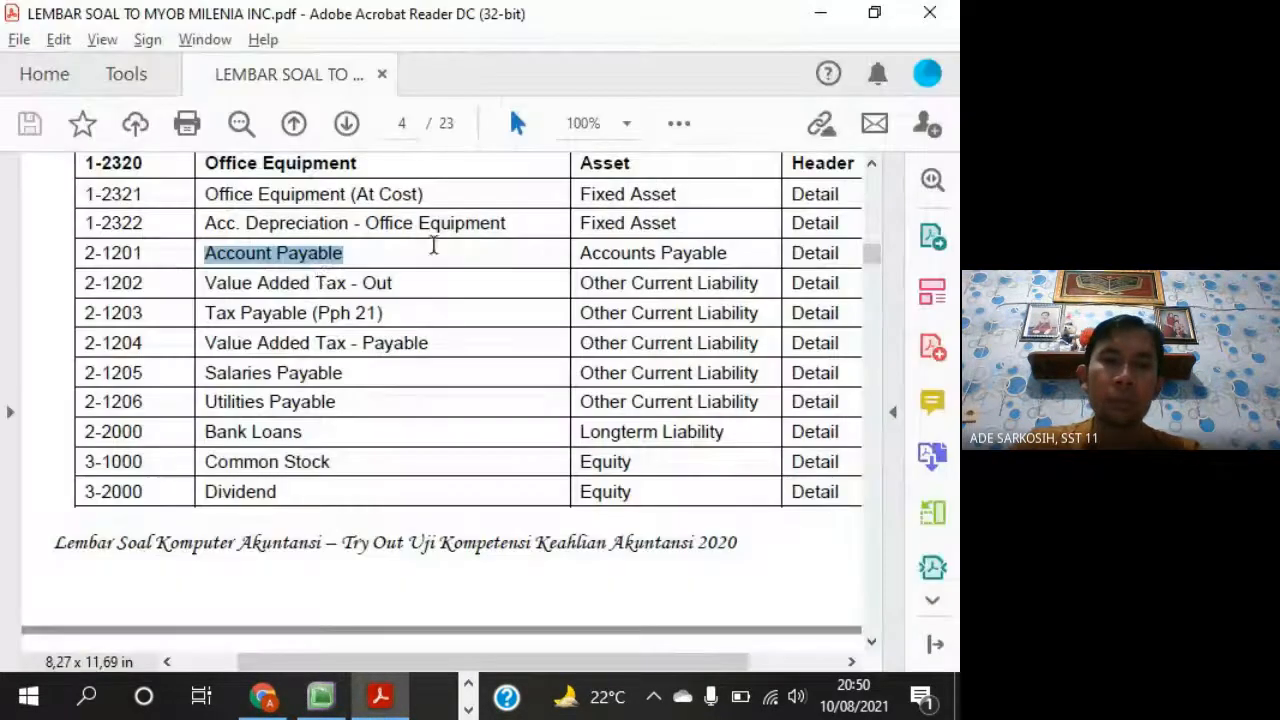
{"action": "key", "text": "alt+Tab"}
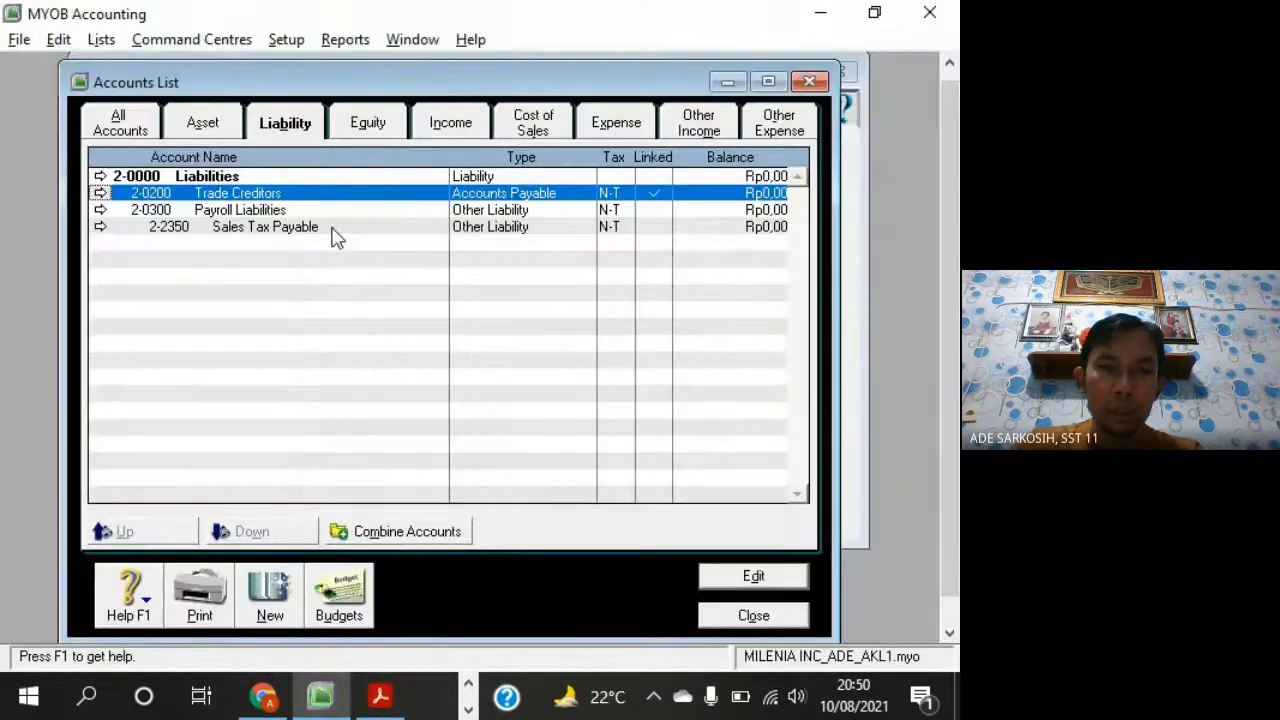
{"action": "left_click", "coordinate": [628, 213]}
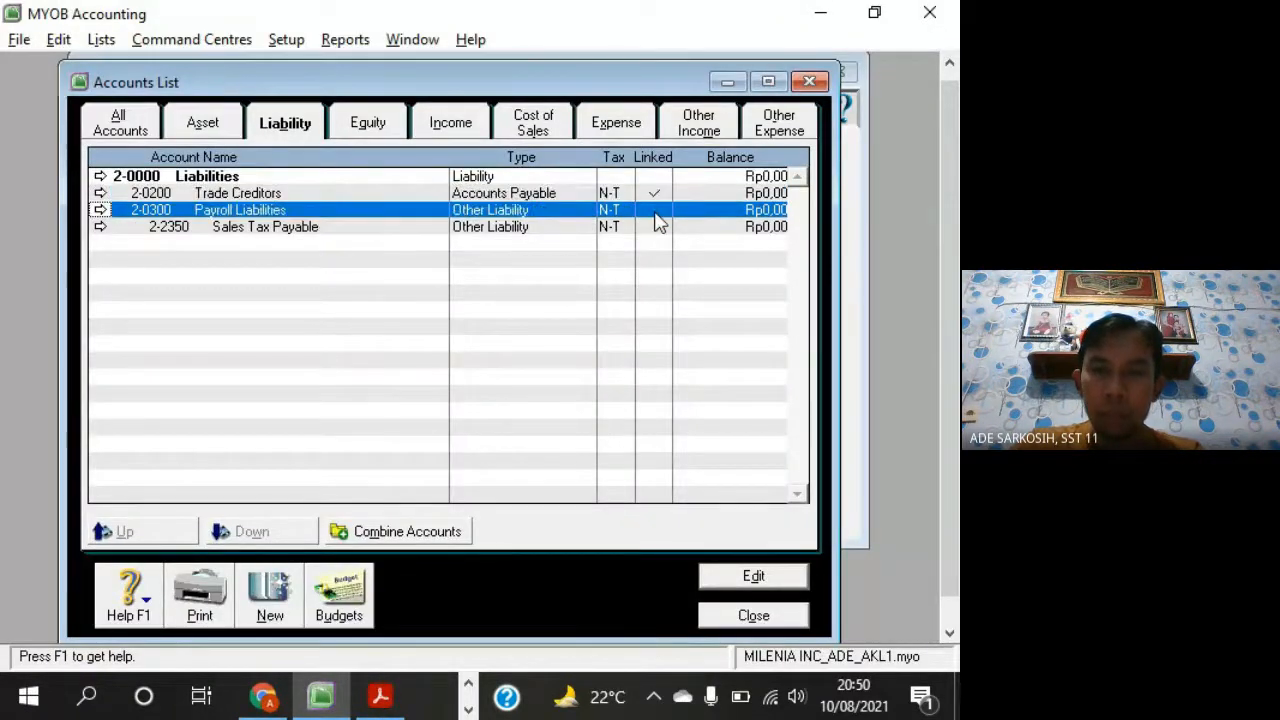
{"action": "key", "text": "alt+Tab"}
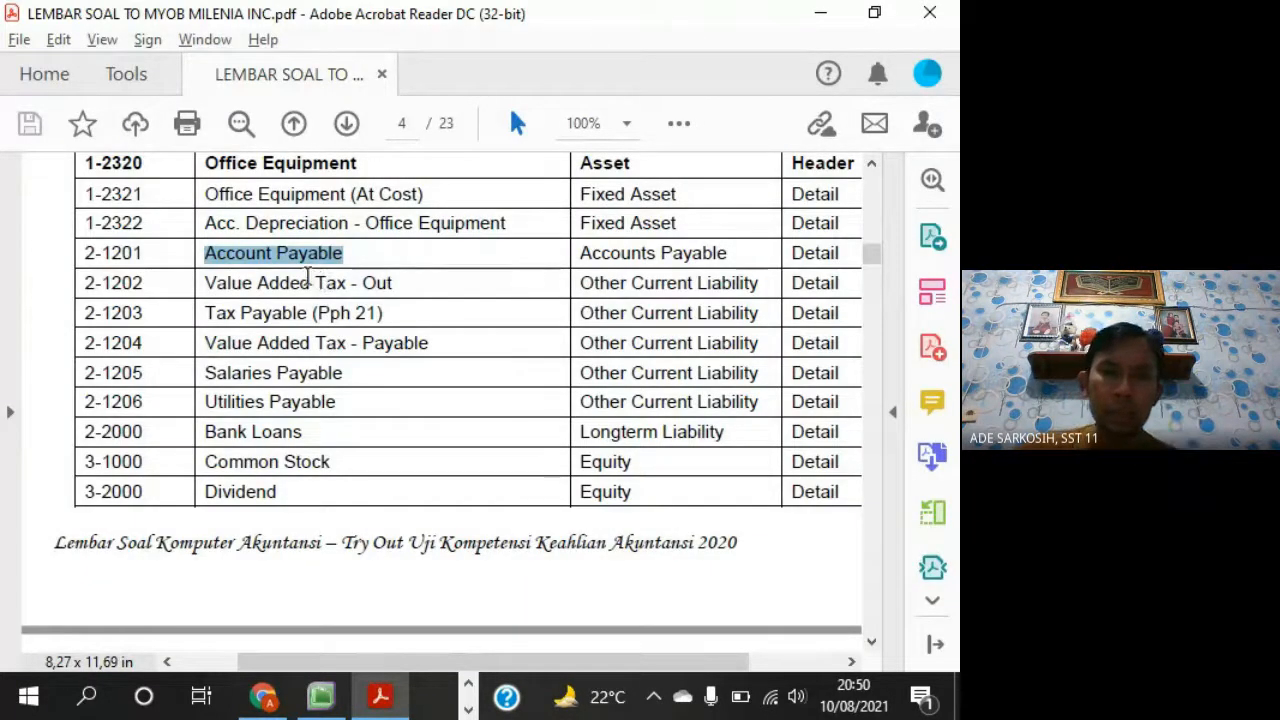
{"action": "left_click", "coordinate": [310, 283]}
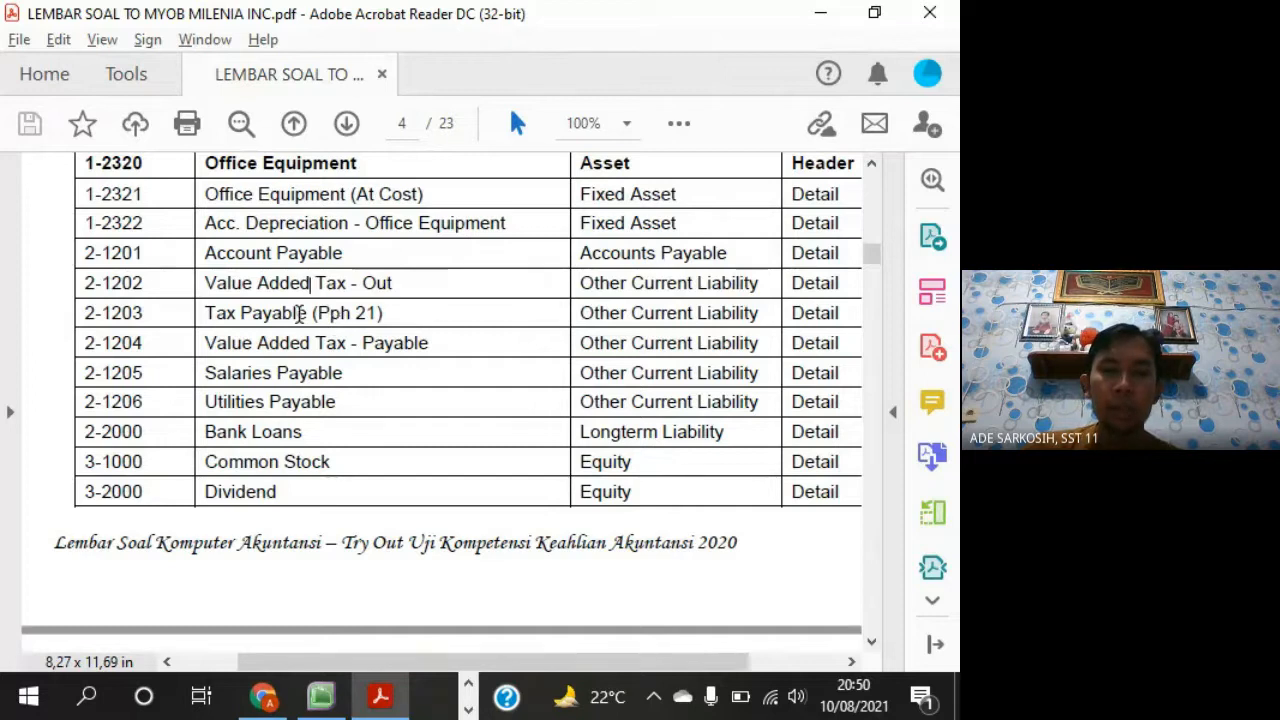
{"action": "key", "text": "alt+Tab"}
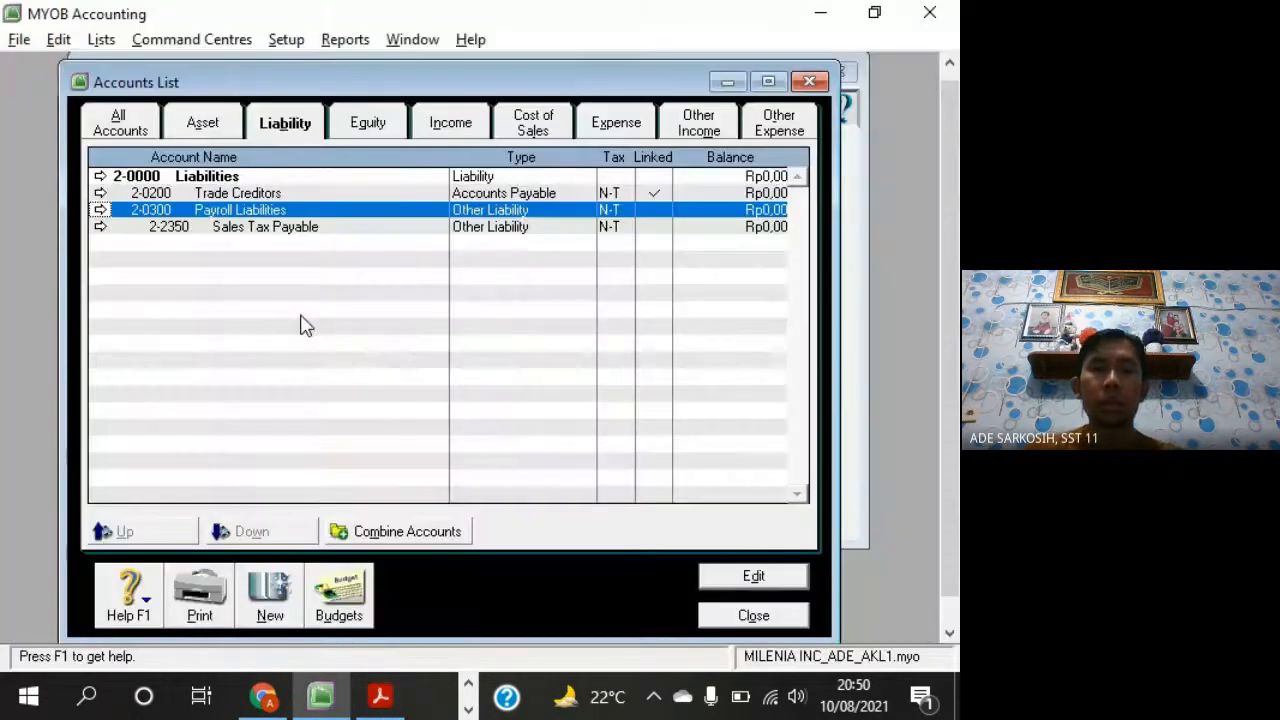
Change the Trade Creditors account to number 2-1201 with the name Accounts Payable, following the PDF account list, and save it
{"action": "left_click", "coordinate": [280, 194]}
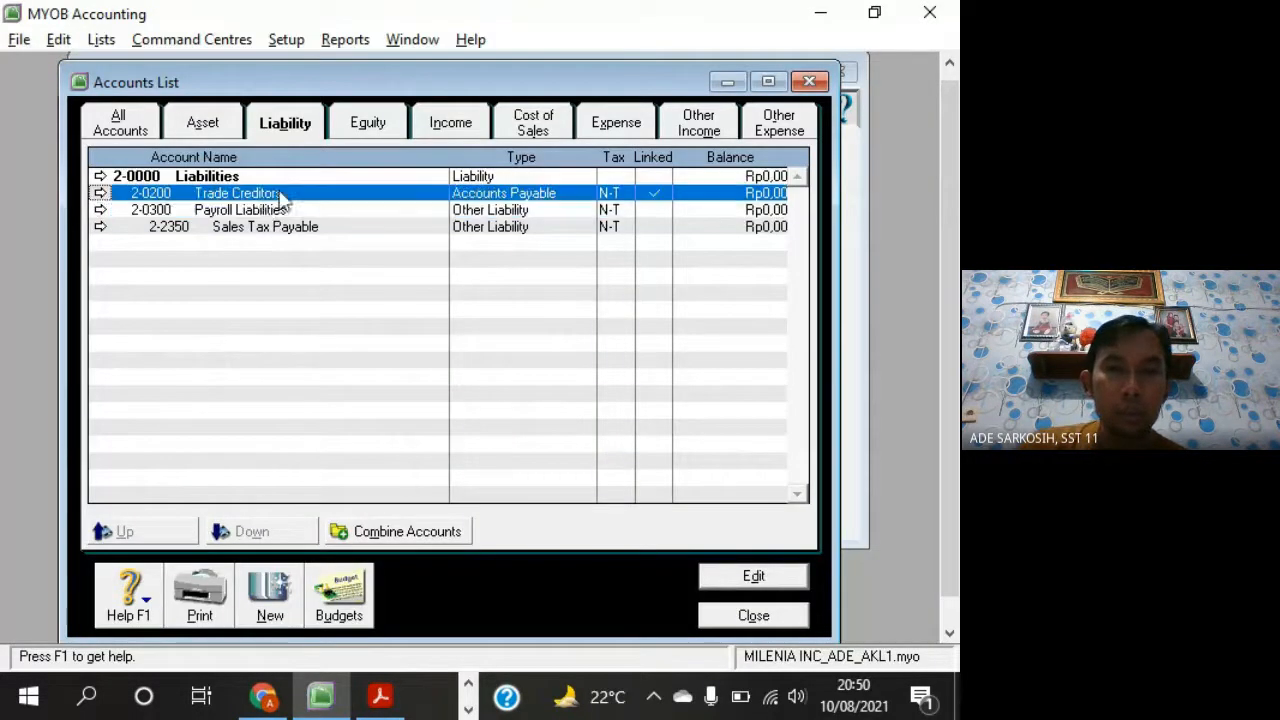
{"action": "double_click", "coordinate": [140, 200]}
{"action": "key", "text": "alt+Tab"}
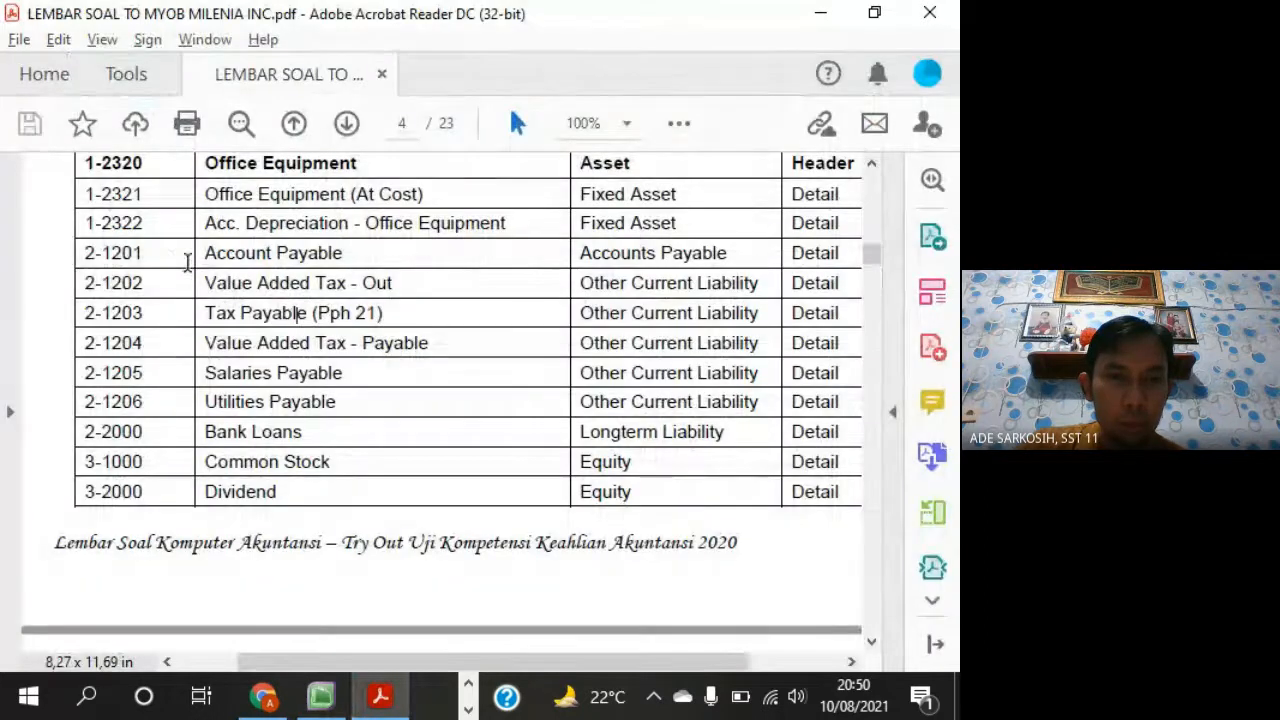
{"action": "key", "text": "alt+Tab"}
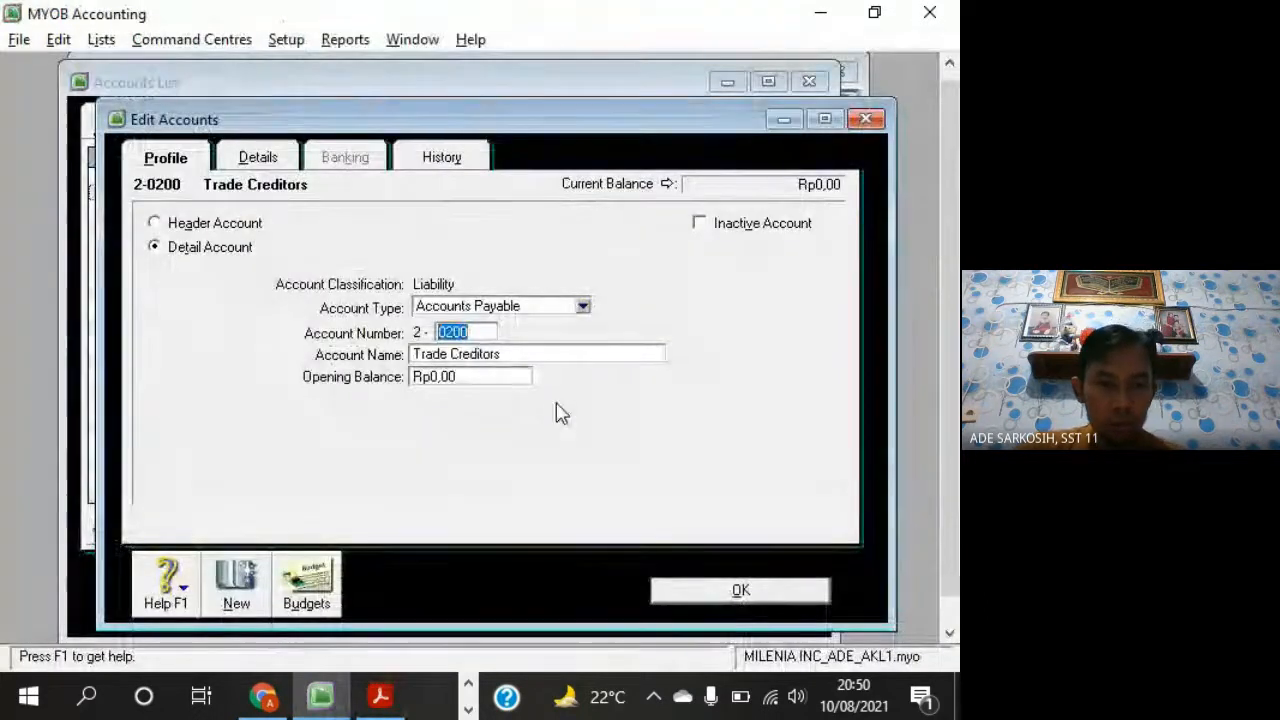
{"action": "type", "text": "1201"}
{"action": "key", "text": "Tab"}
{"action": "key", "text": "alt+Tab"}
{"action": "key", "text": "alt+Tab"}
{"action": "type", "text": "A"}
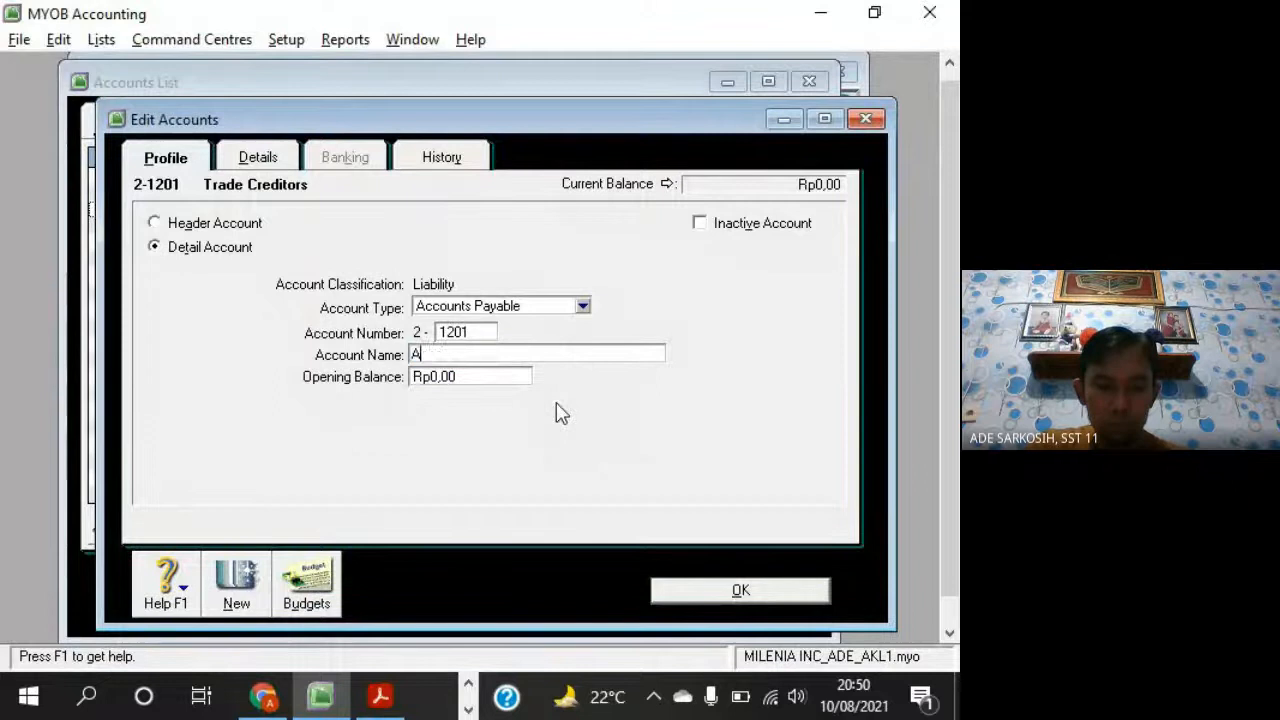
{"action": "type", "text": "ccounts Payable"}
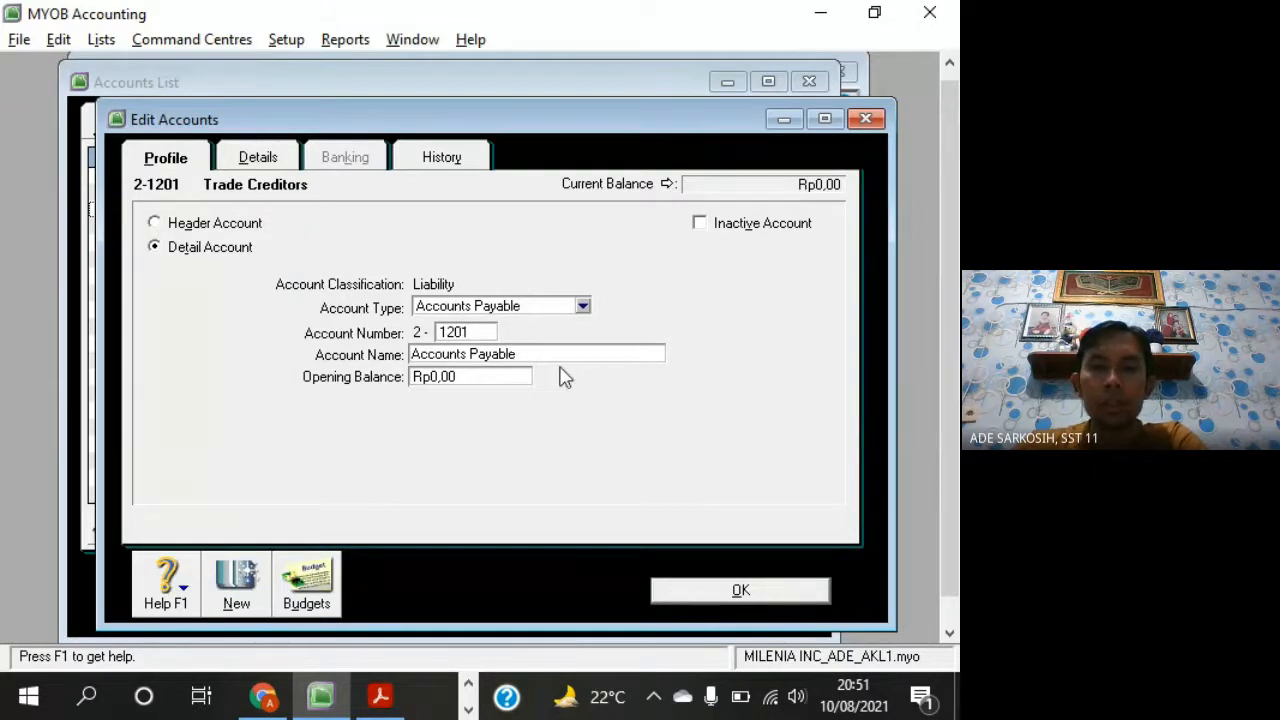
{"action": "left_click", "coordinate": [726, 597]}
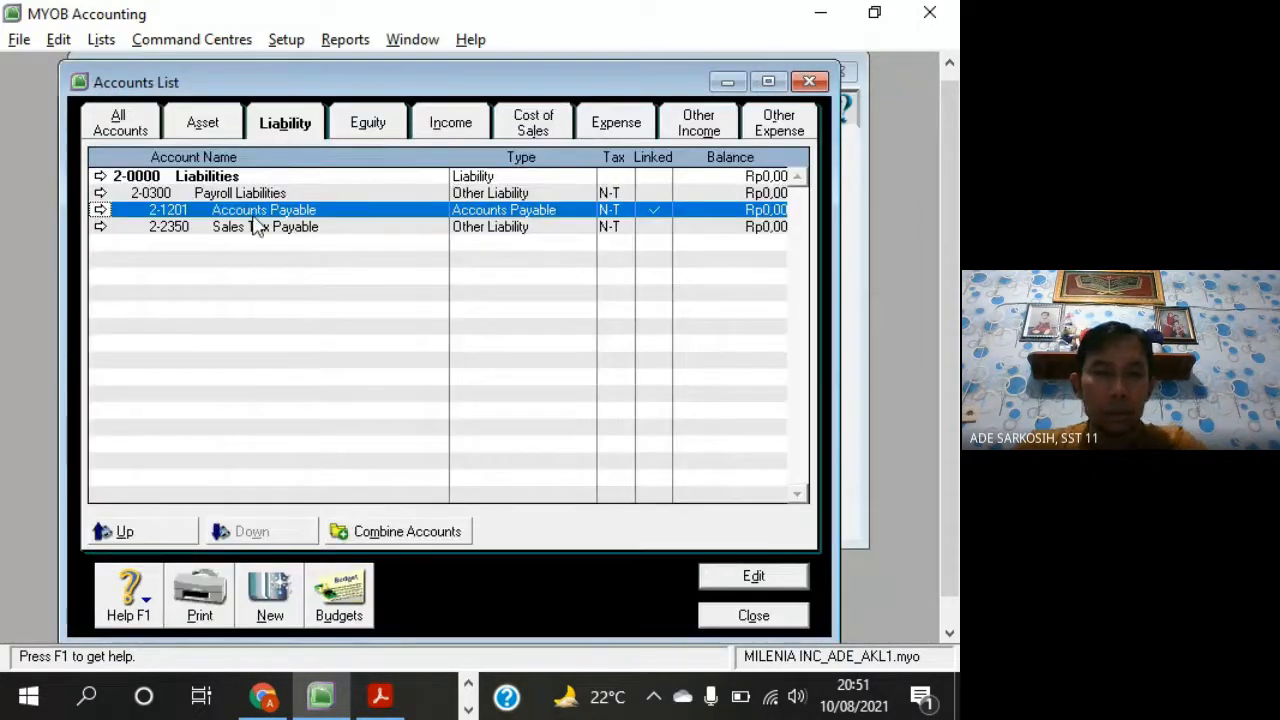
Look up the Value Added Tax - Out entry in the PDF, and set the Payroll Liabilities account's type to Other Current Liability
{"action": "key", "text": "alt+Tab"}
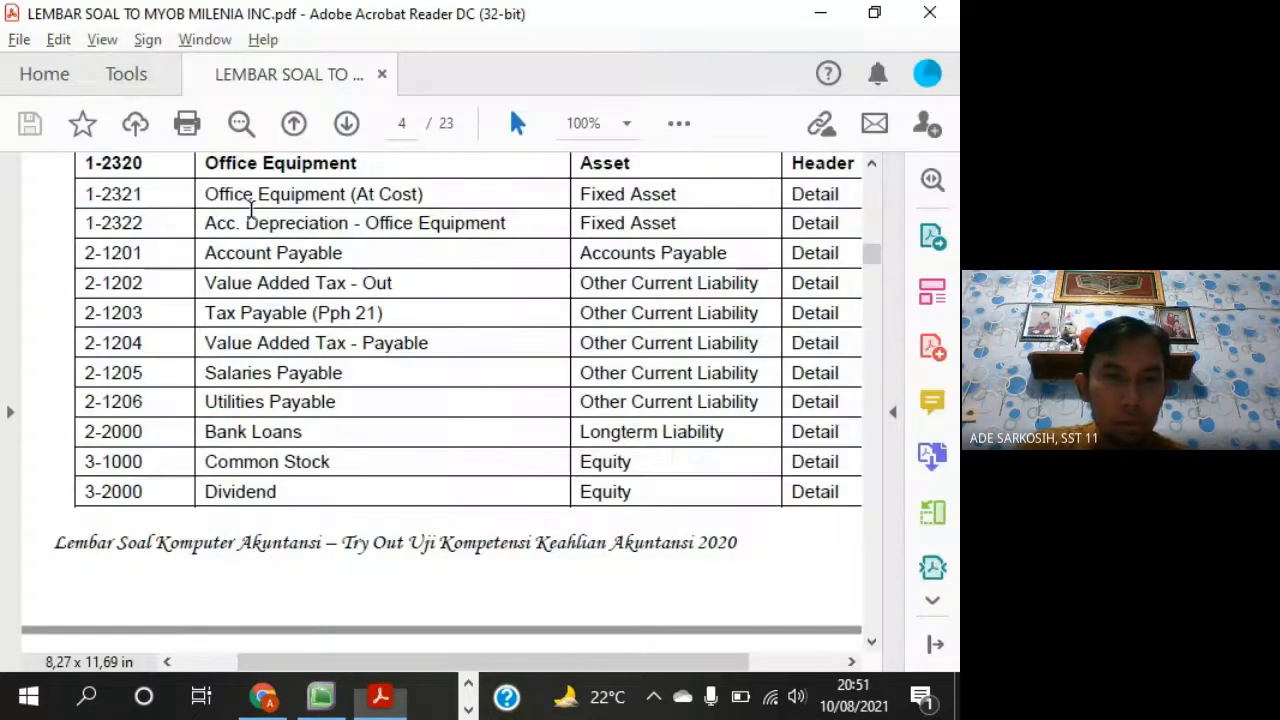
{"action": "key", "text": "alt+Tab"}
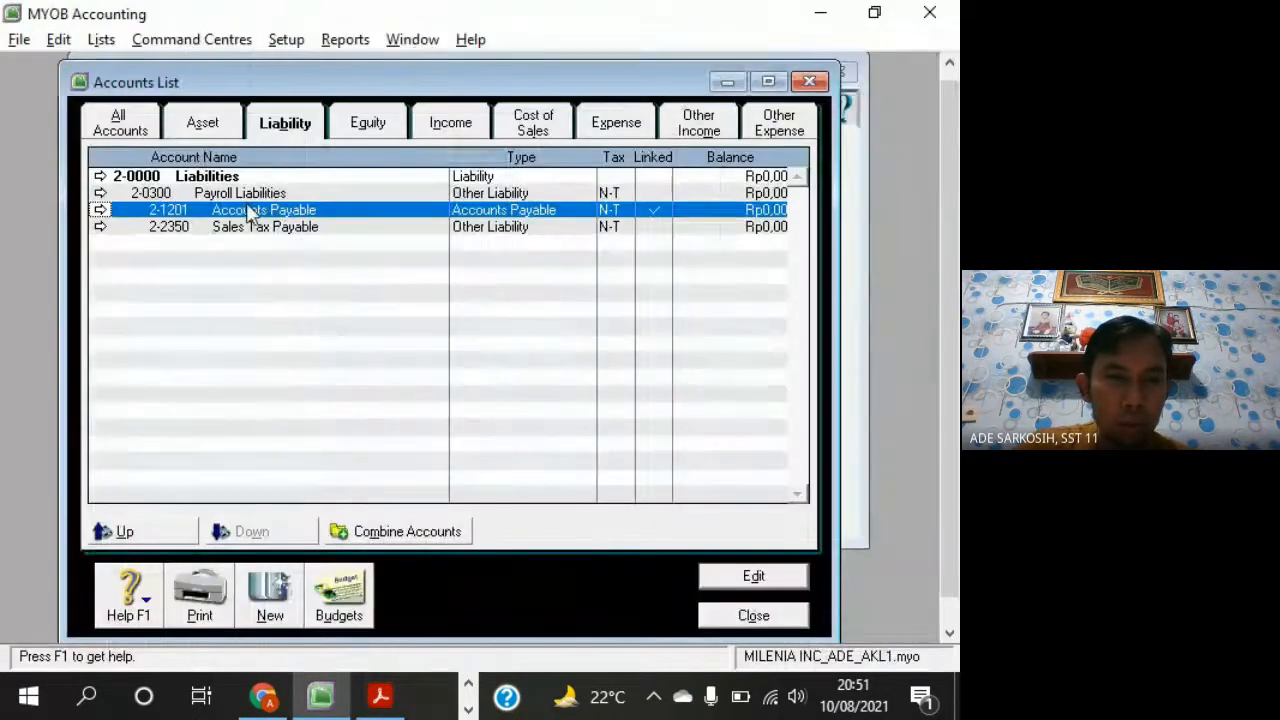
{"action": "left_click", "coordinate": [250, 194]}
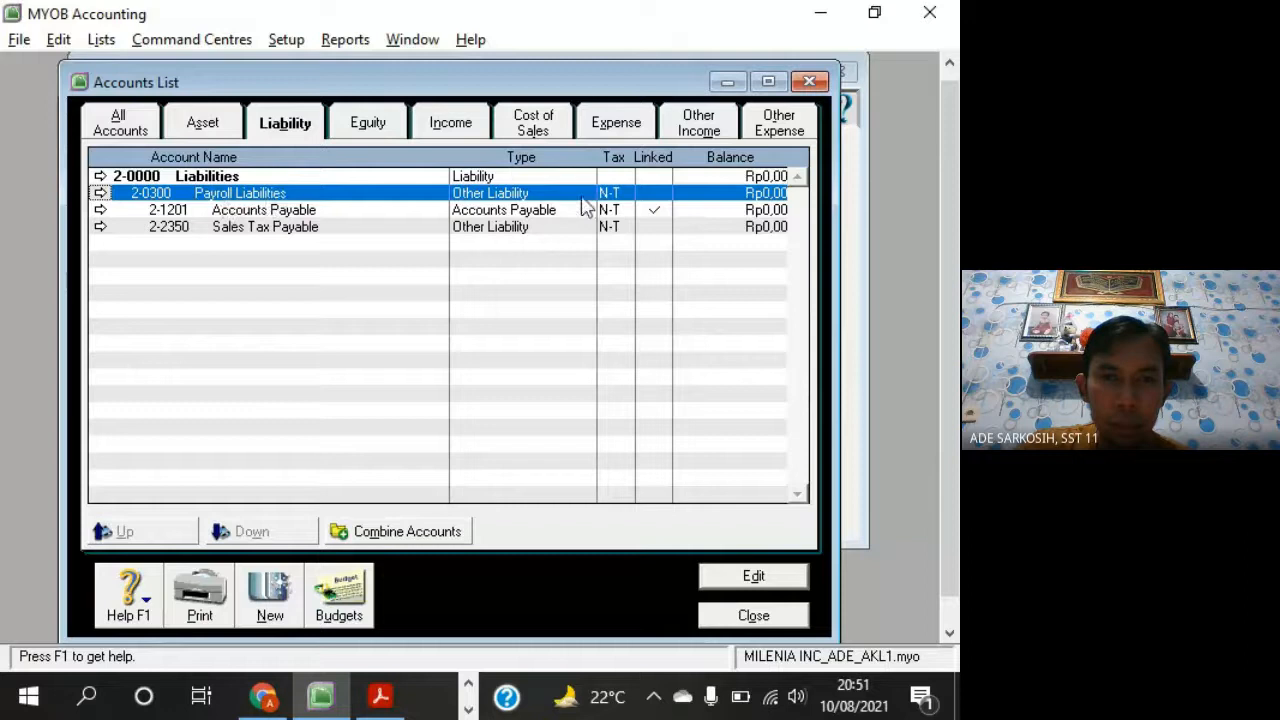
{"action": "key", "text": "alt+Tab"}
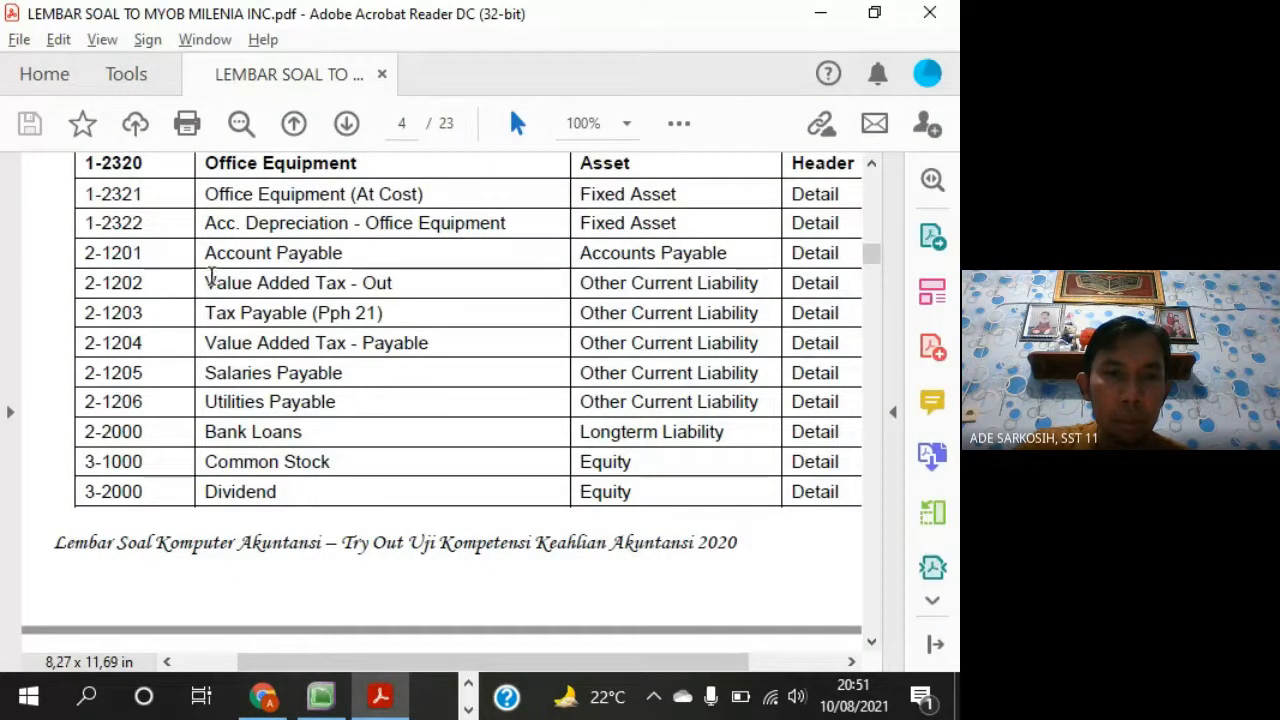
{"action": "left_click_drag", "start_coordinate": [207, 282], "coordinate": [393, 283]}
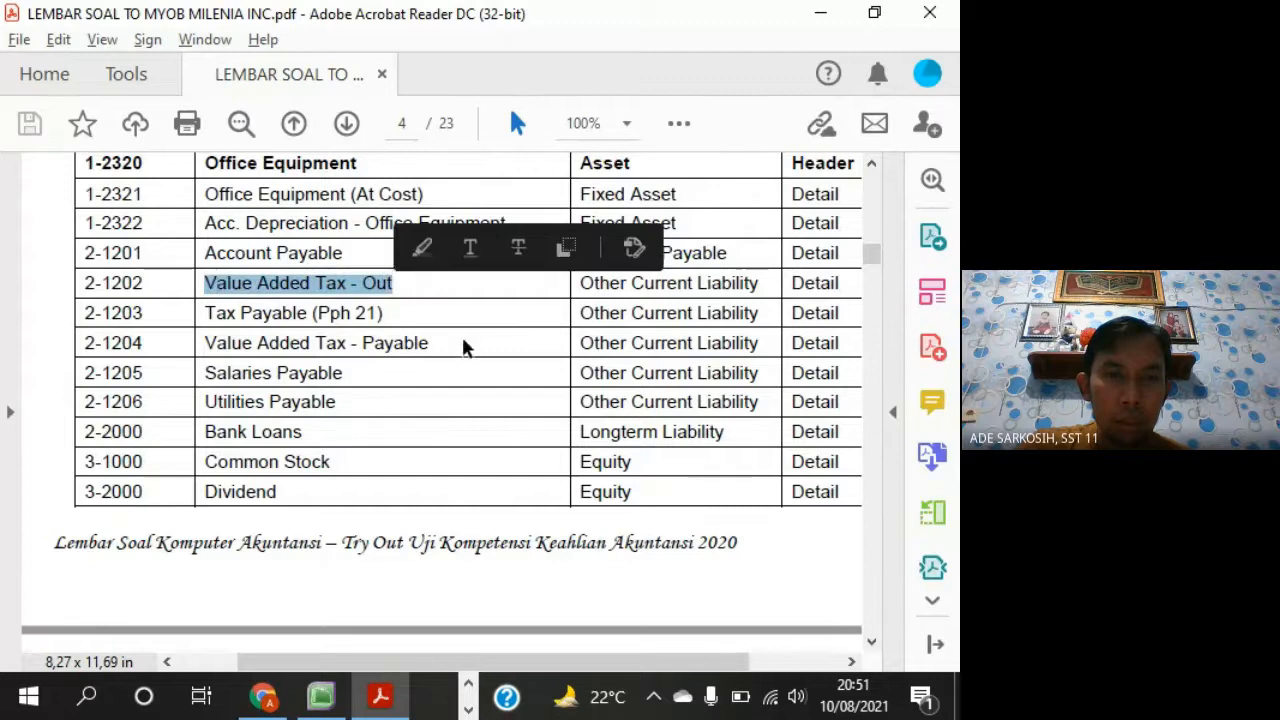
{"action": "key", "text": "alt+Tab"}
{"action": "double_click", "coordinate": [217, 194]}
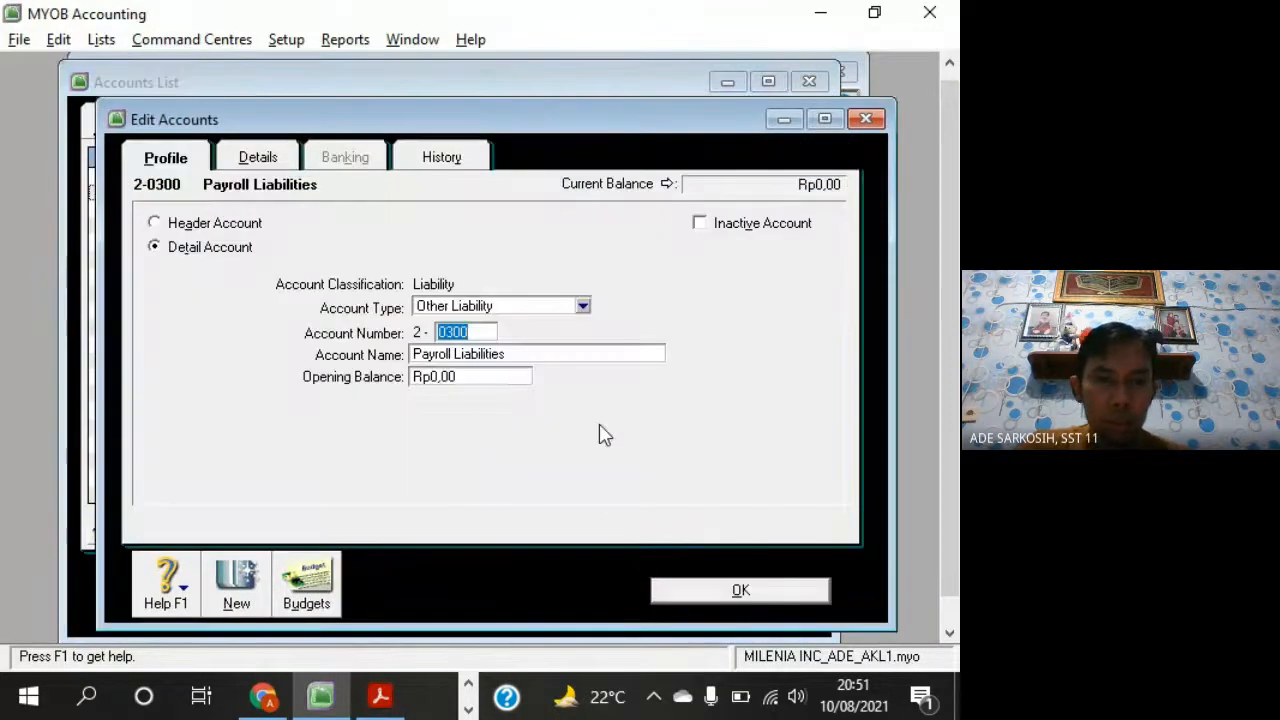
{"action": "key", "text": "alt+Tab"}
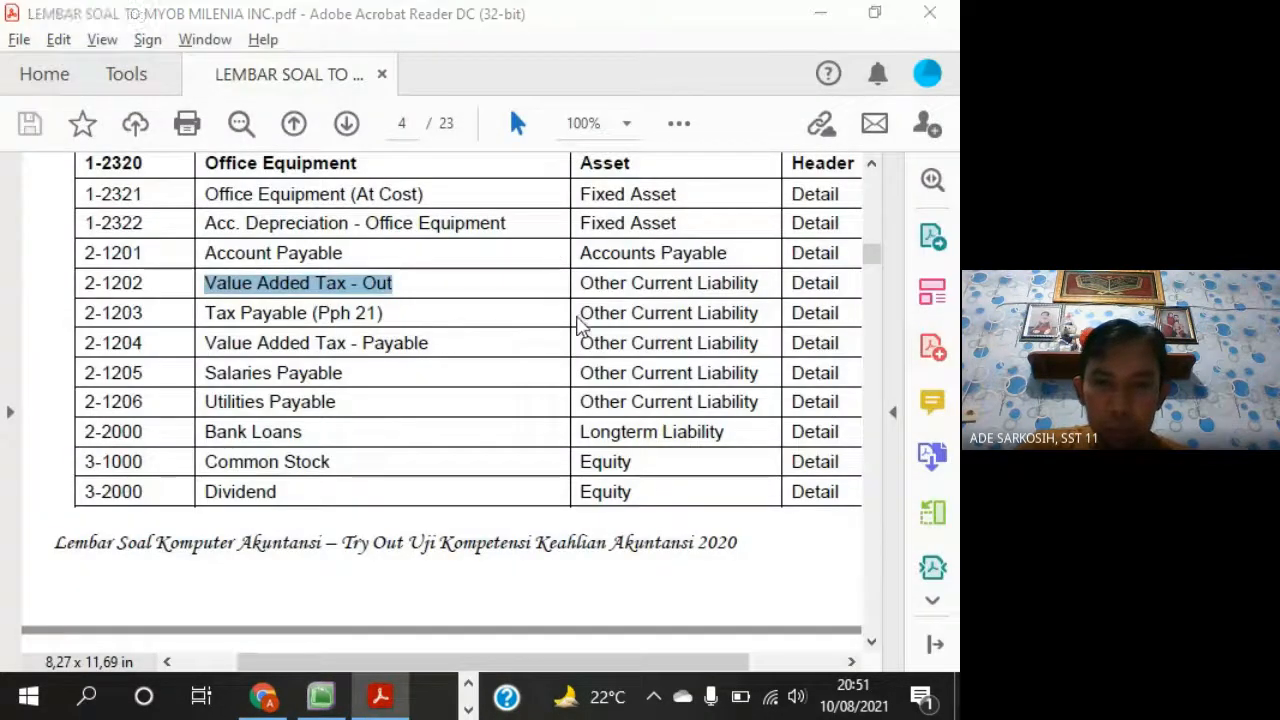
{"action": "key", "text": "alt+Tab"}
{"action": "key", "text": "alt+Tab"}
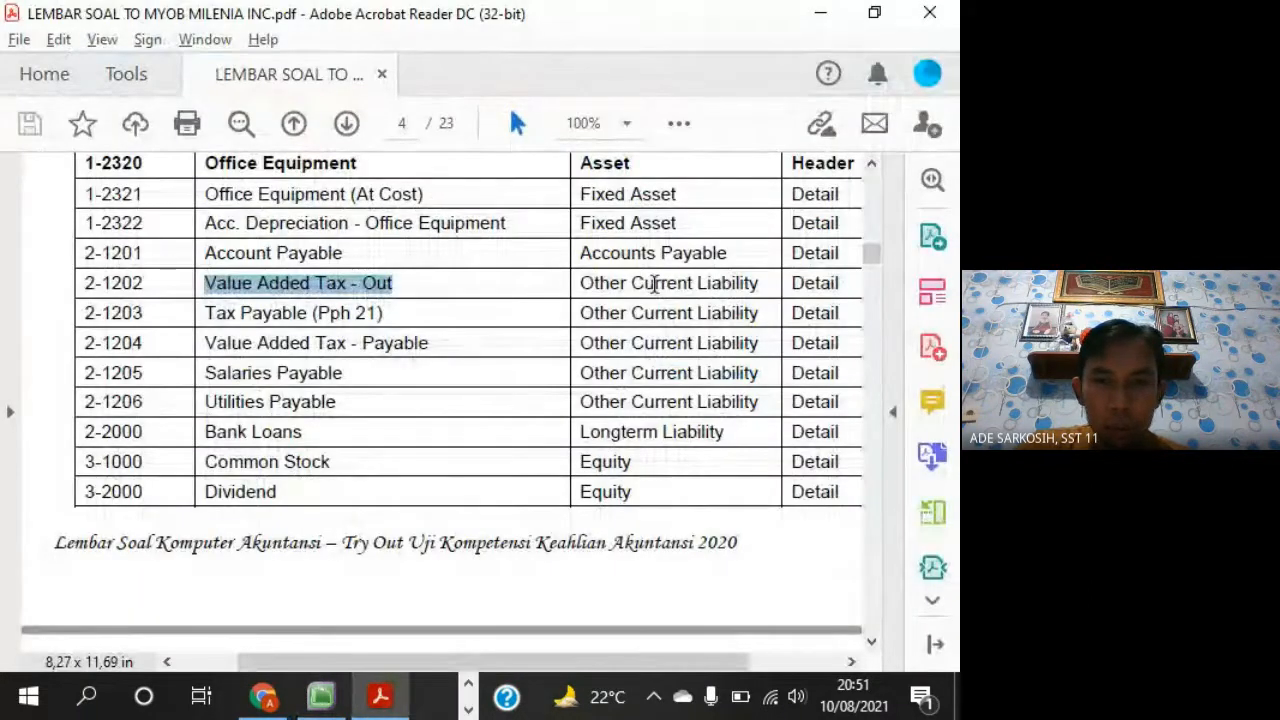
{"action": "key", "text": "alt+Tab"}
{"action": "left_click", "coordinate": [530, 306]}
{"action": "left_click", "coordinate": [493, 358]}
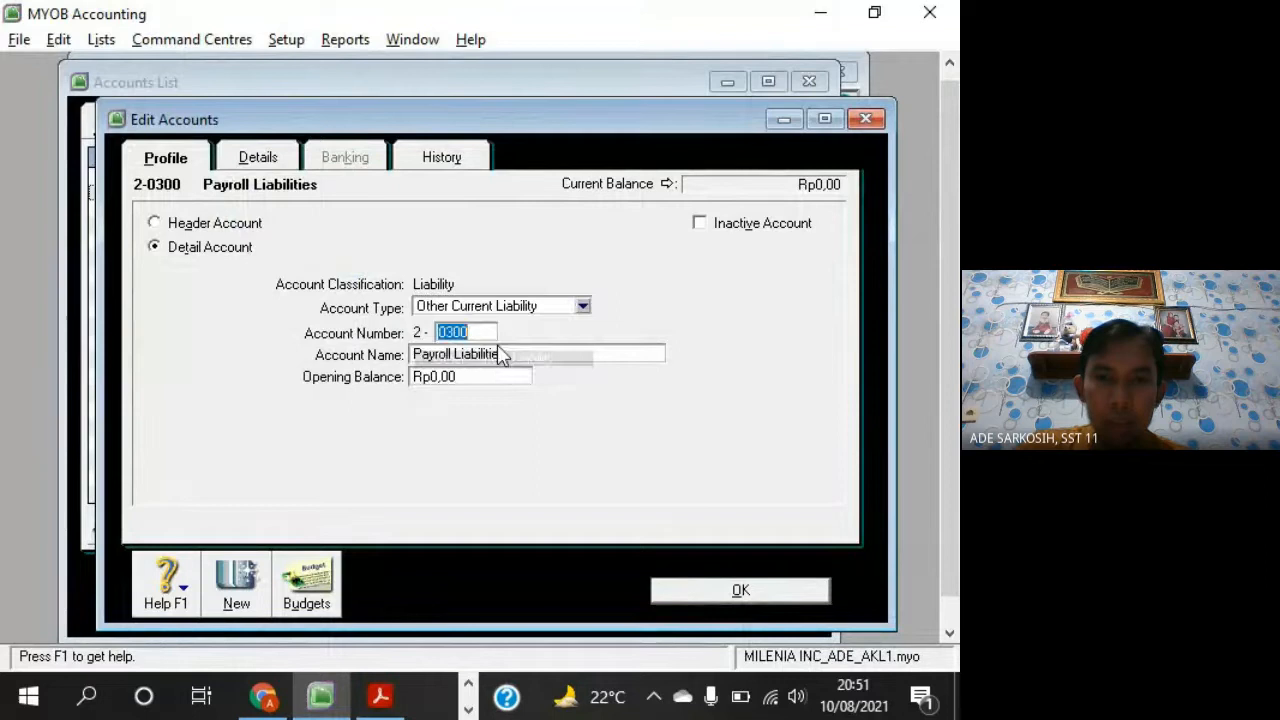
Change the Payroll Liabilities account to number 2-1202 with the name Value Added Tax Out, following the PDF, and save it
{"action": "type", "text": "1202"}
{"action": "key", "text": "Tab"}
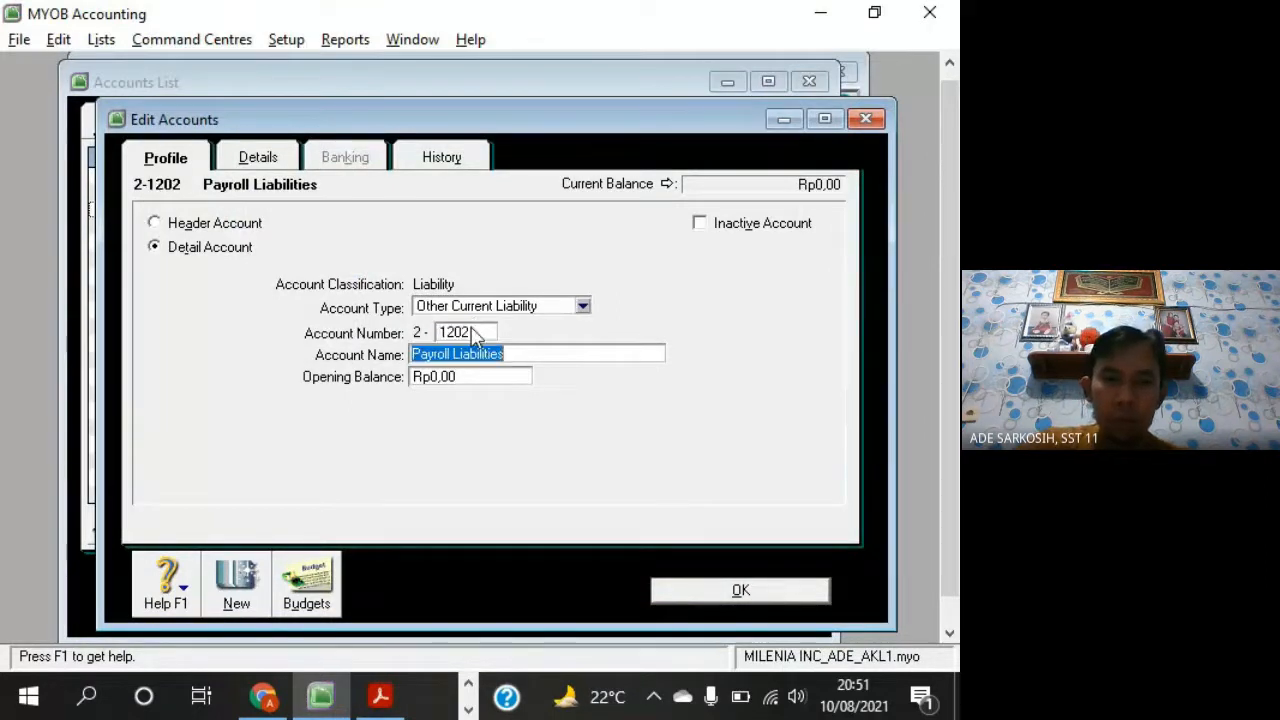
{"action": "key", "text": "alt+Tab"}
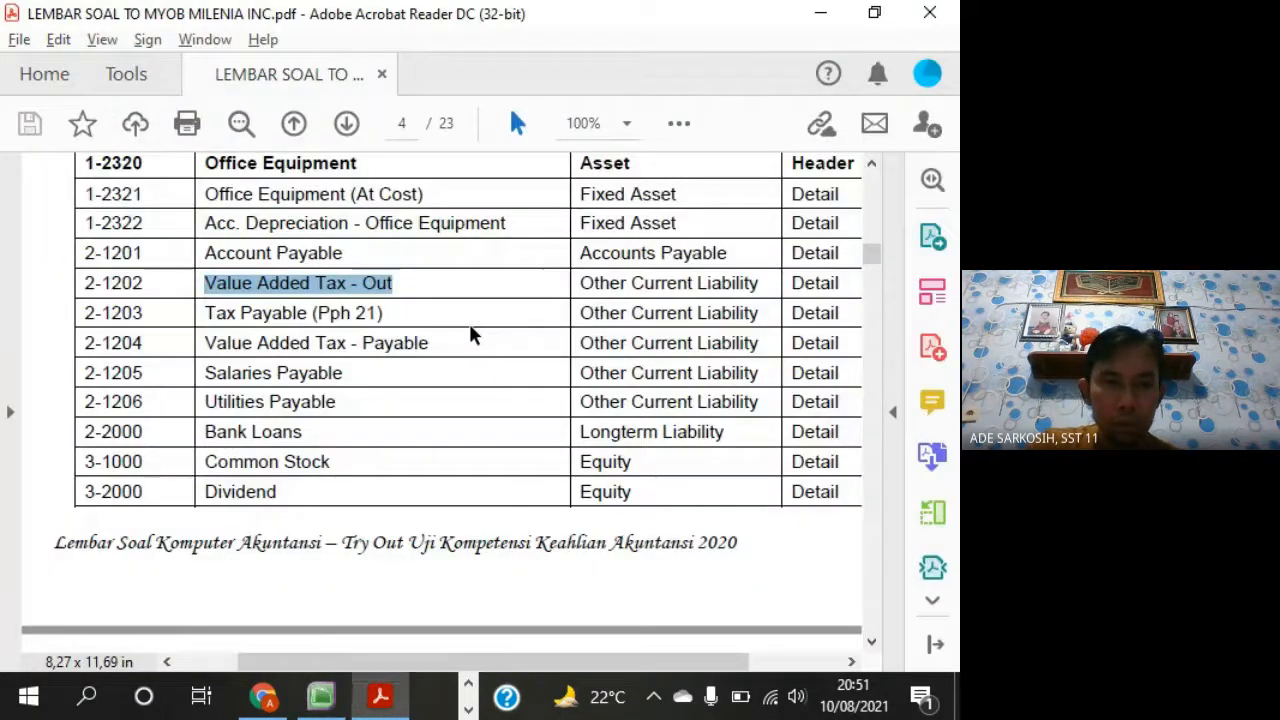
{"action": "key", "text": "alt+Tab"}
{"action": "type", "text": "Value "}
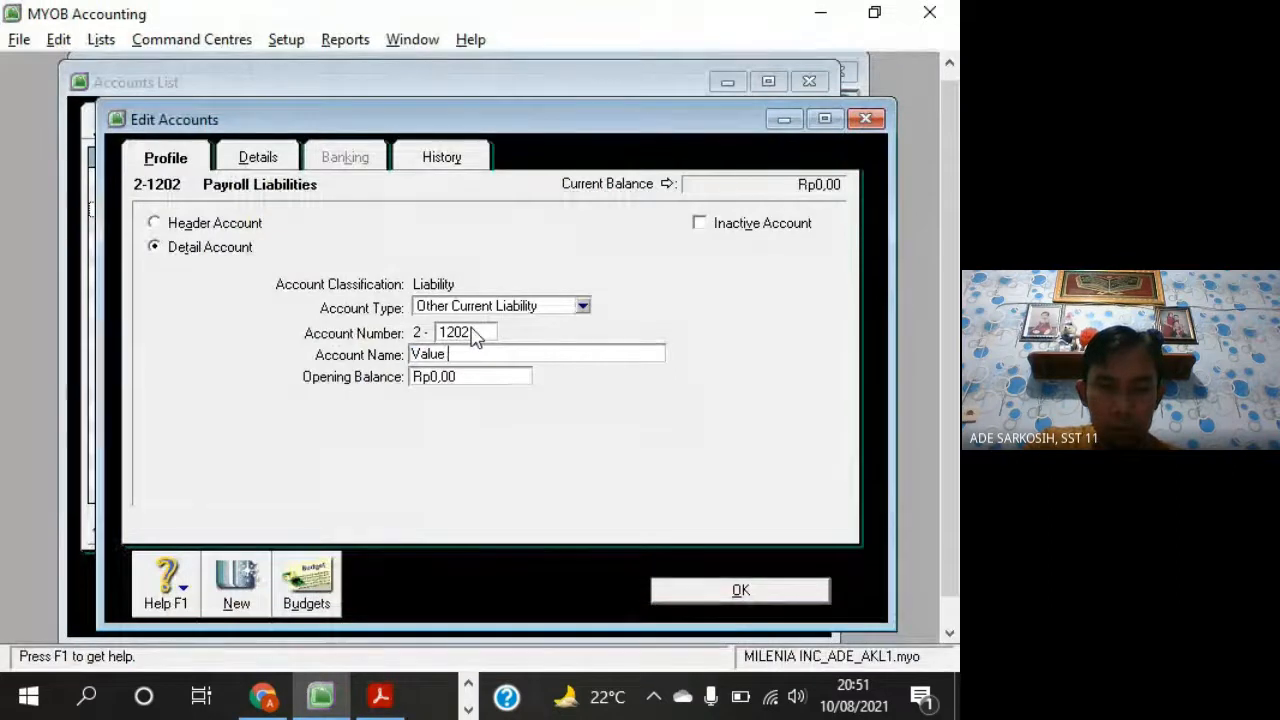
{"action": "type", "text": "Added Tax"}
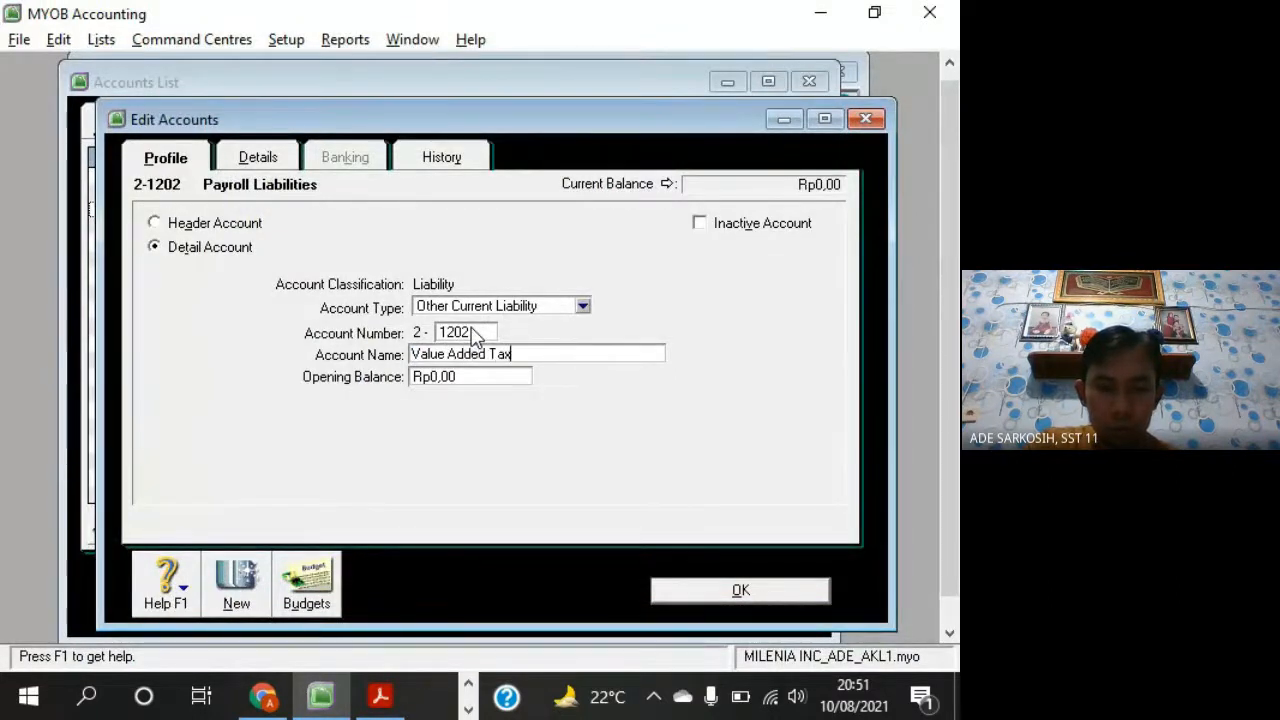
{"action": "type", "text": " Out"}
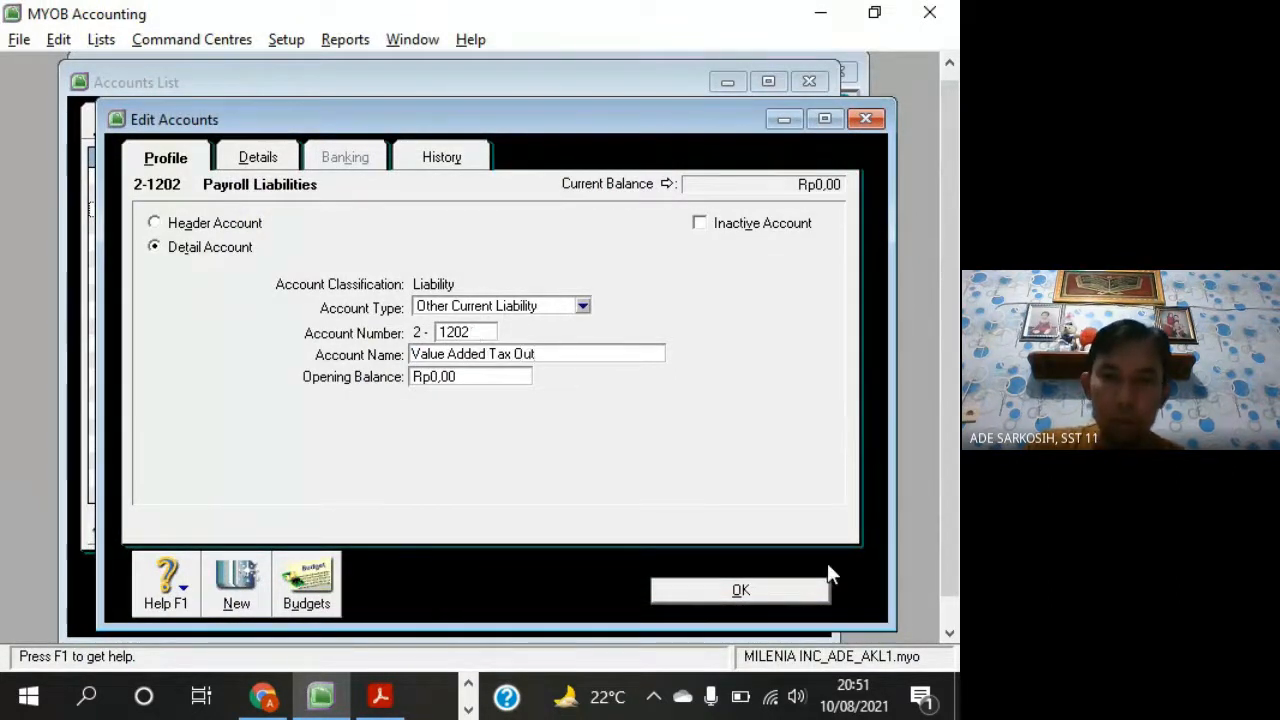
{"action": "left_click", "coordinate": [814, 592]}
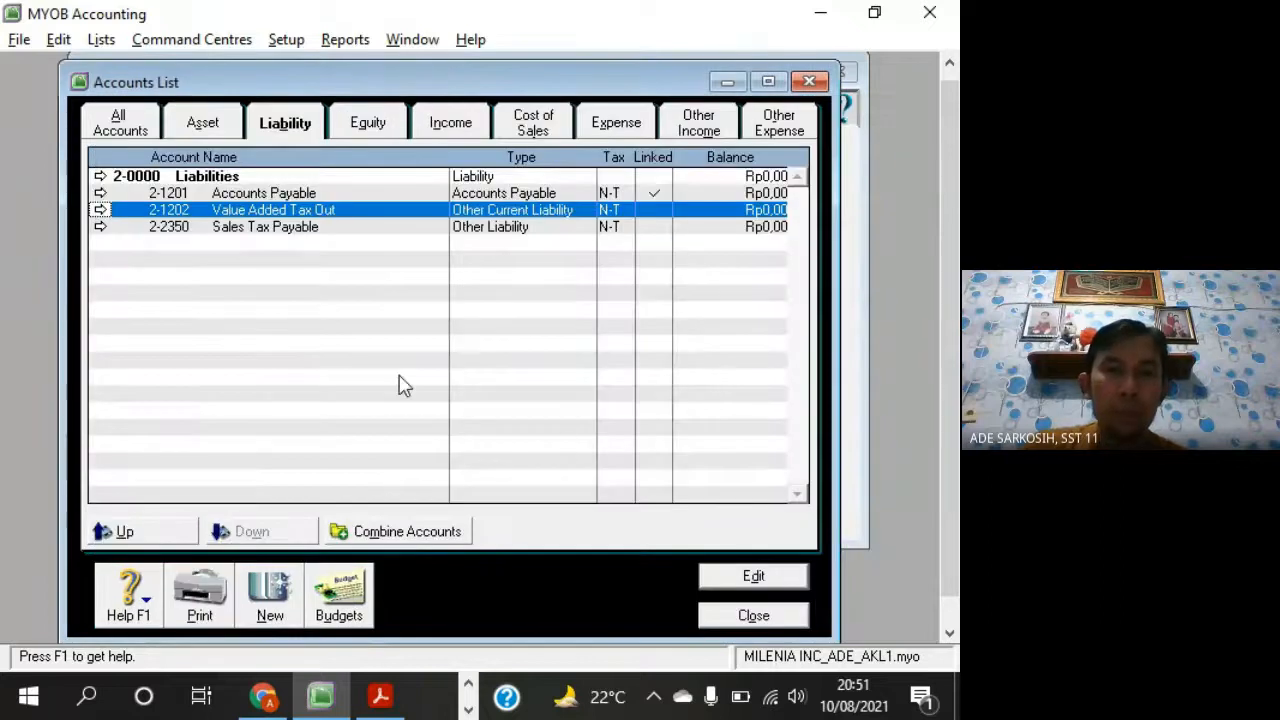
Look up the Tax Payable (Pph 21) entry in the PDF, and set the Sales Tax Payable account to number 2-1203 and type Other Current Liability
{"action": "left_click", "coordinate": [331, 228]}
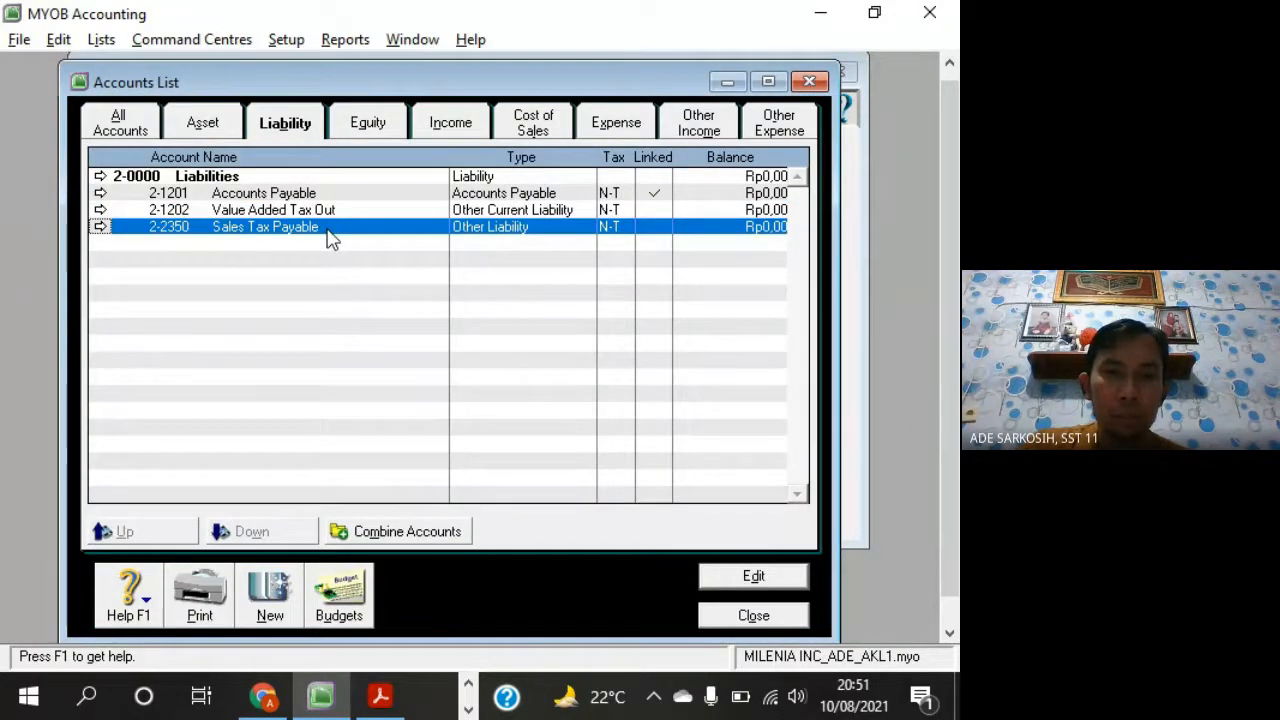
{"action": "key", "text": "alt+Tab"}
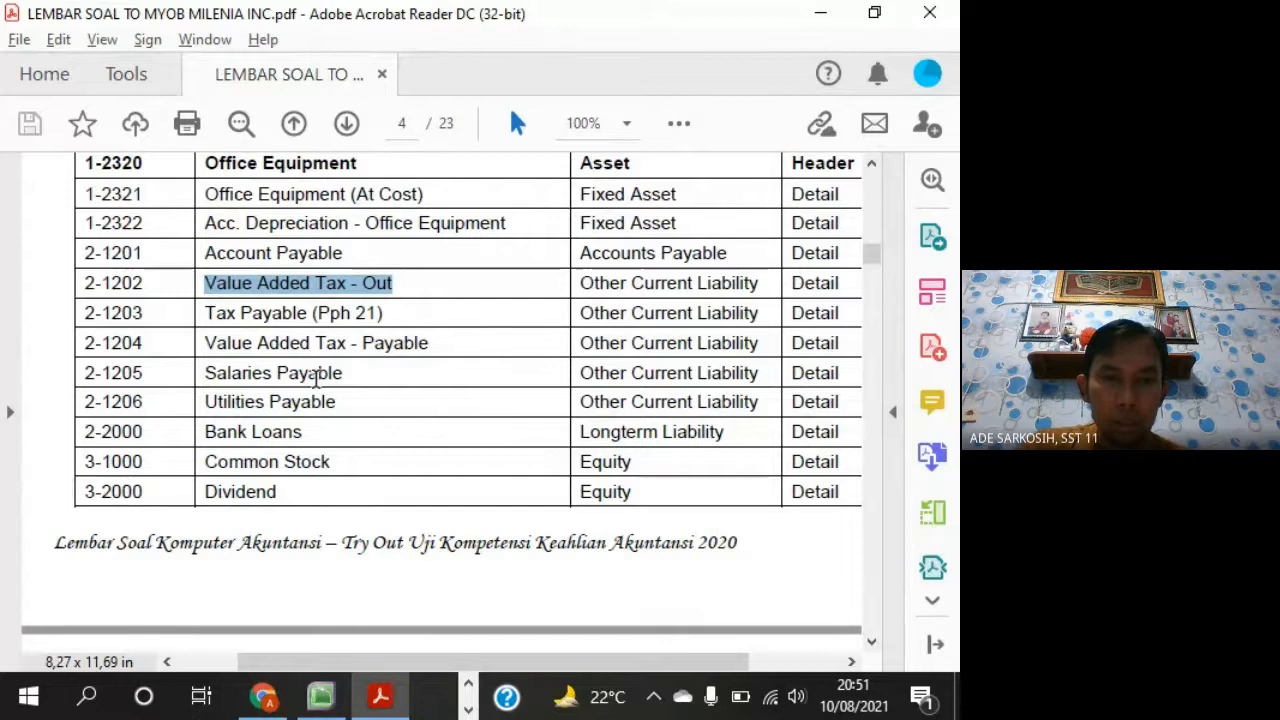
{"action": "left_click_drag", "start_coordinate": [205, 313], "coordinate": [383, 313]}
{"action": "key", "text": "alt+Tab"}
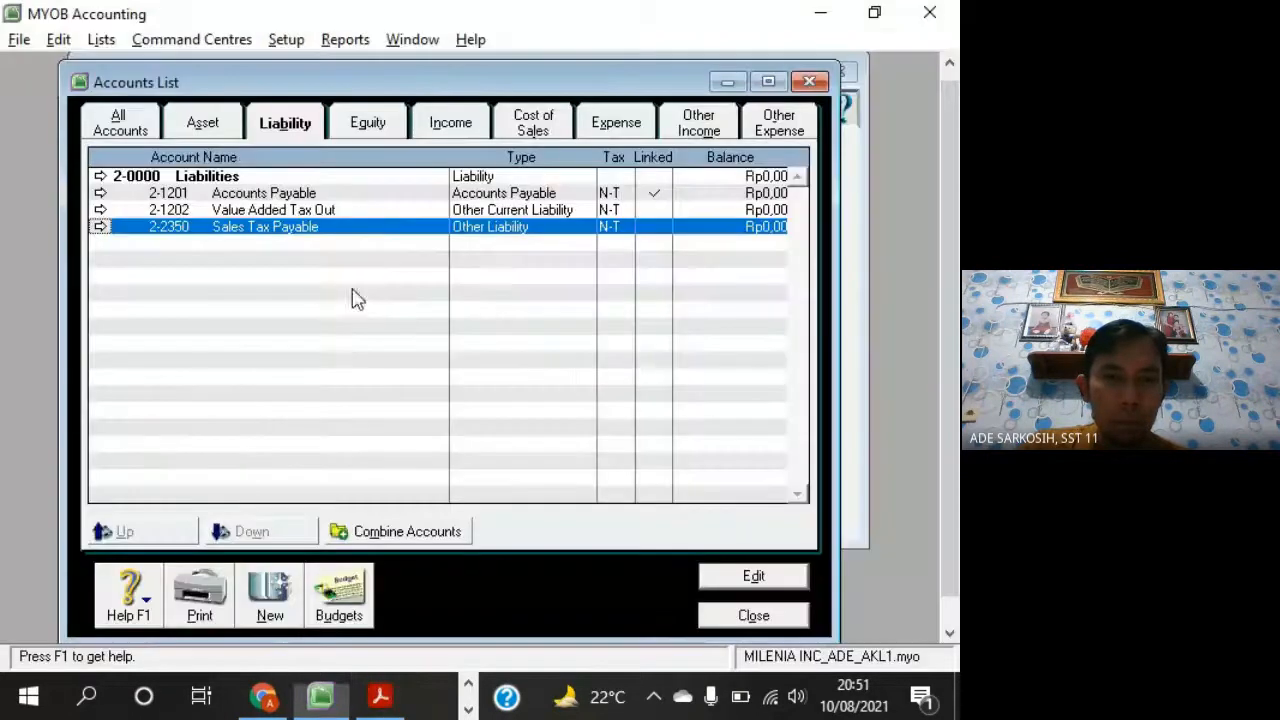
{"action": "double_click", "coordinate": [382, 226]}
{"action": "type", "text": "1203"}
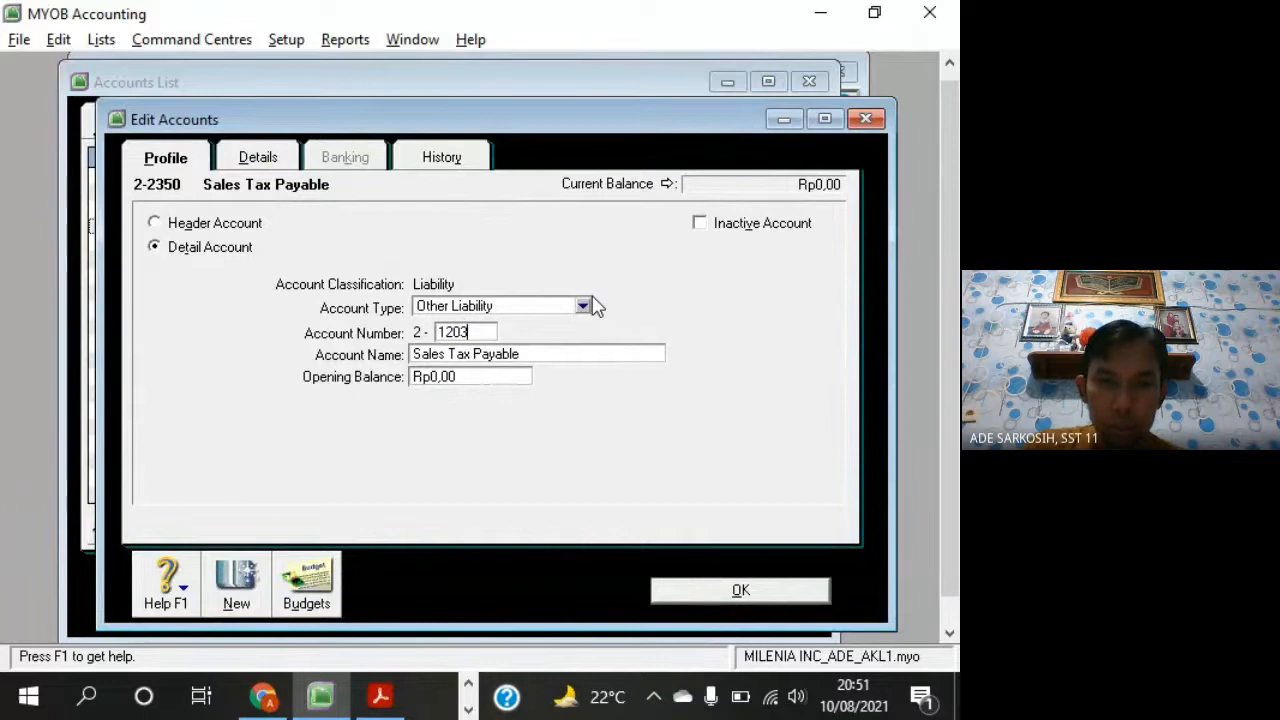
{"action": "left_click", "coordinate": [585, 306]}
{"action": "left_click", "coordinate": [495, 358]}
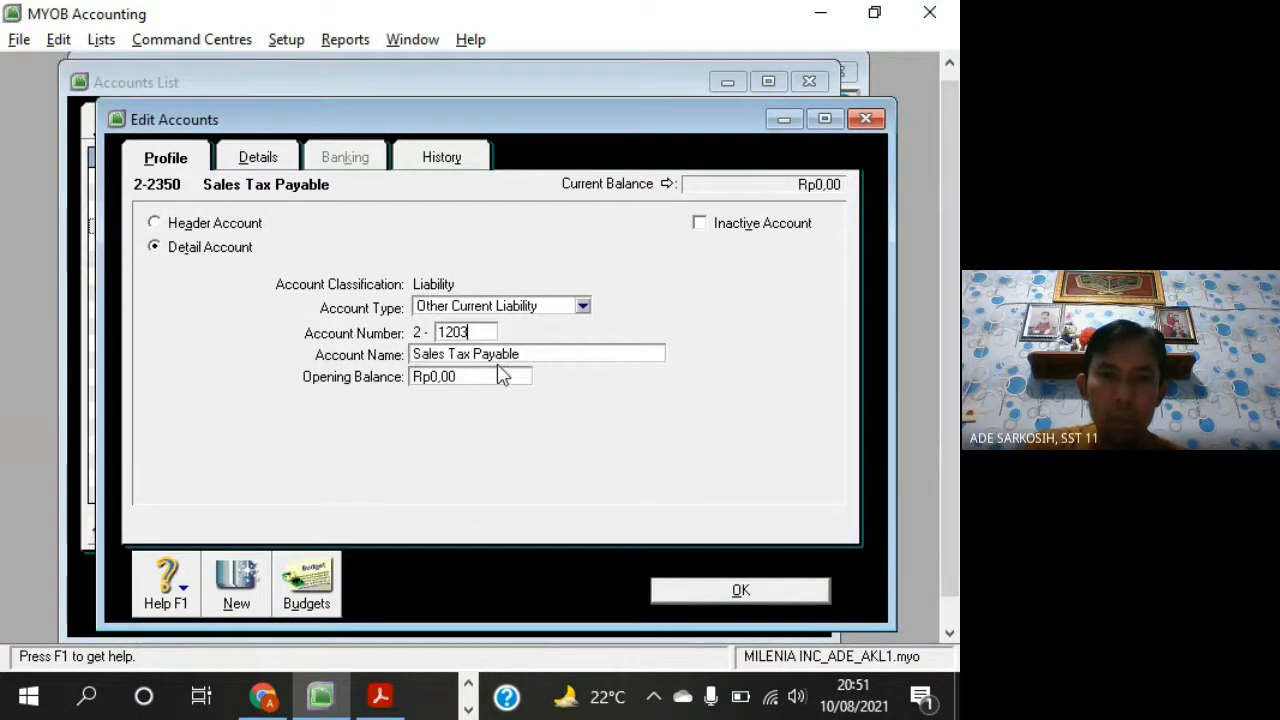
Rename the Sales Tax Payable account as Tax Payable (PPh 21), checking the name against the PDF
{"action": "key", "text": "Tab"}
{"action": "key", "text": "alt+Tab"}
{"action": "key", "text": "alt+Tab"}
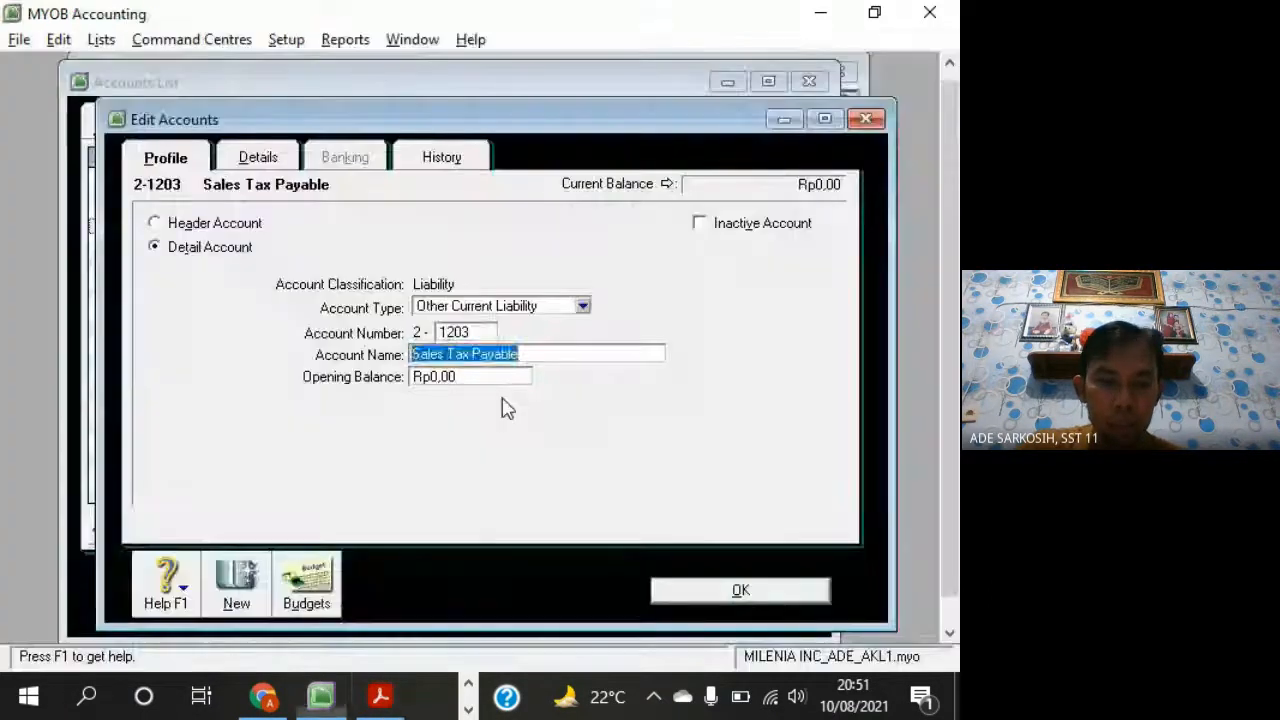
{"action": "type", "text": "Tax Payab"}
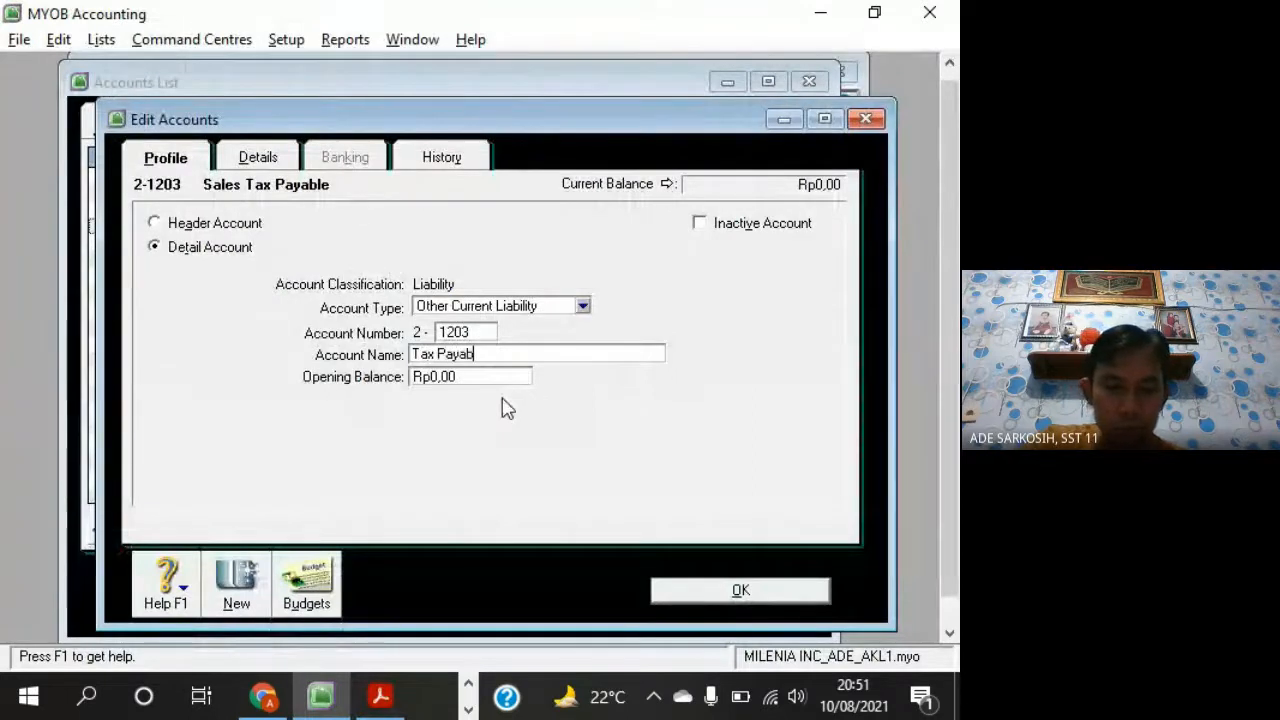
{"action": "type", "text": "le (P"}
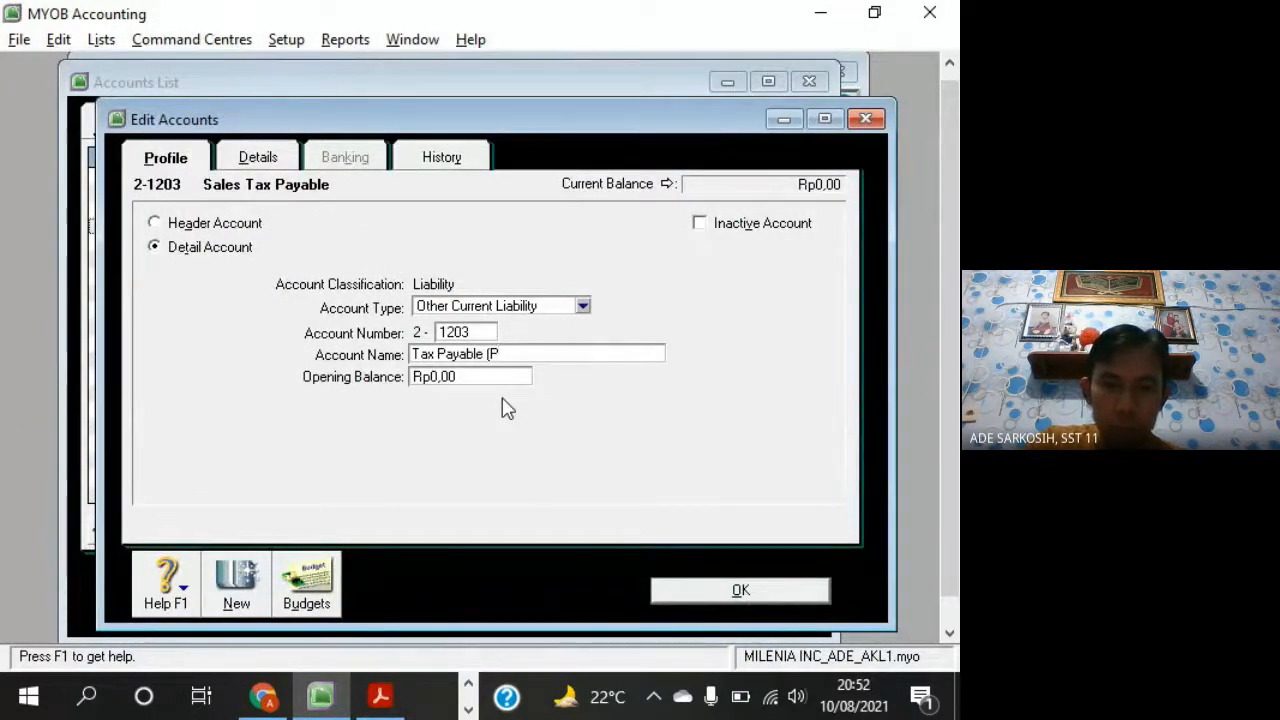
{"action": "type", "text": "Ph 21"}
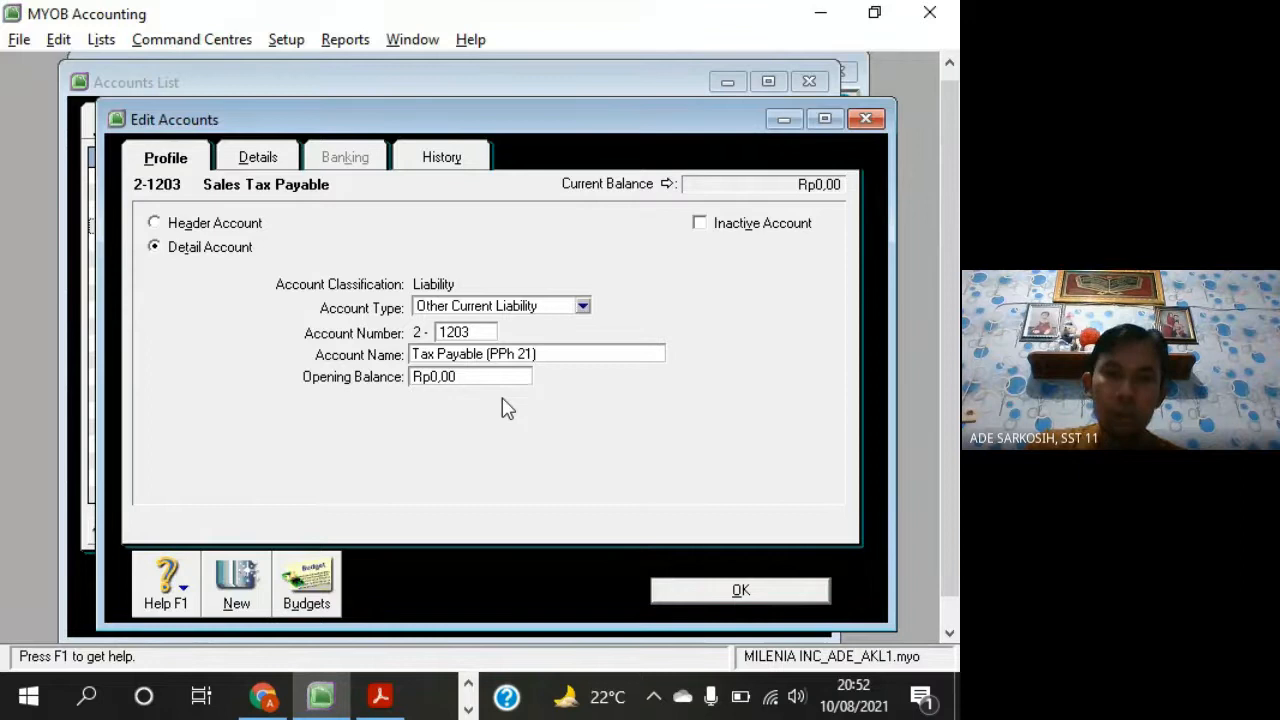
Move the account editing window aside to uncover the accounts list, and review the PDF liabilities from Value Added Tax - Payable to Bank Loans
{"action": "left_click_drag", "start_coordinate": [437, 128], "coordinate": [723, 80]}
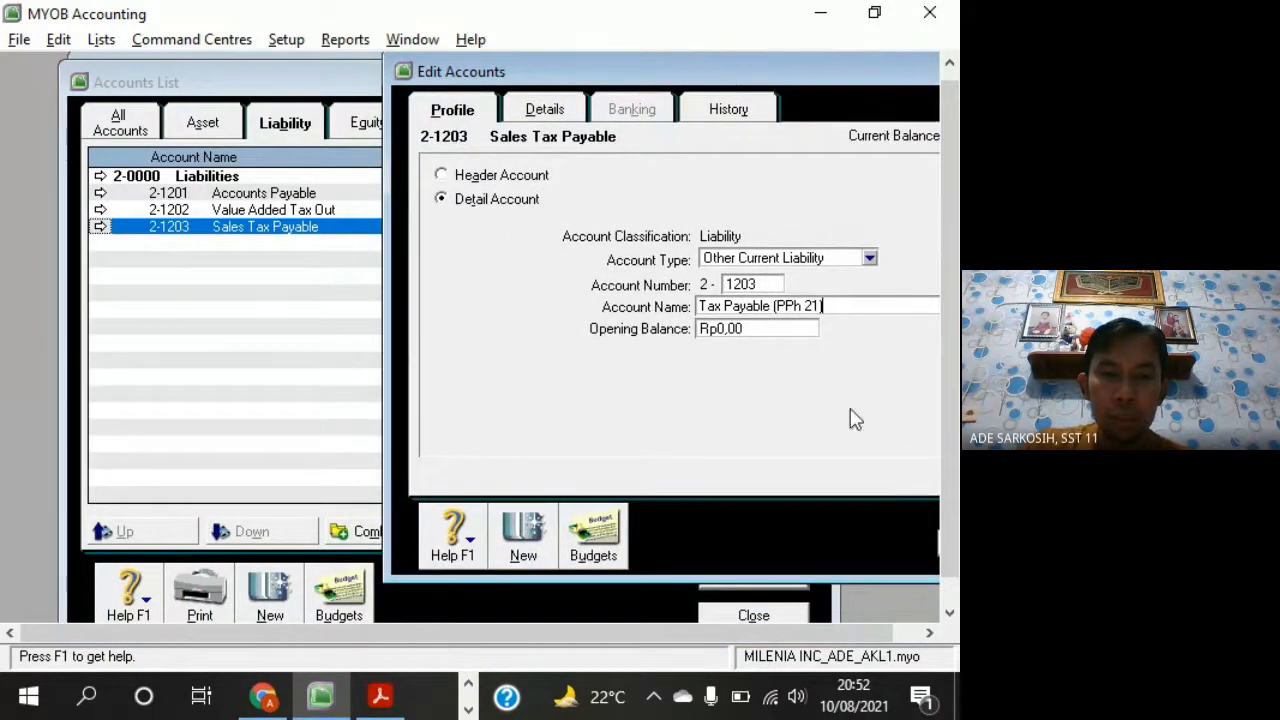
{"action": "left_click_drag", "start_coordinate": [522, 76], "coordinate": [580, 73]}
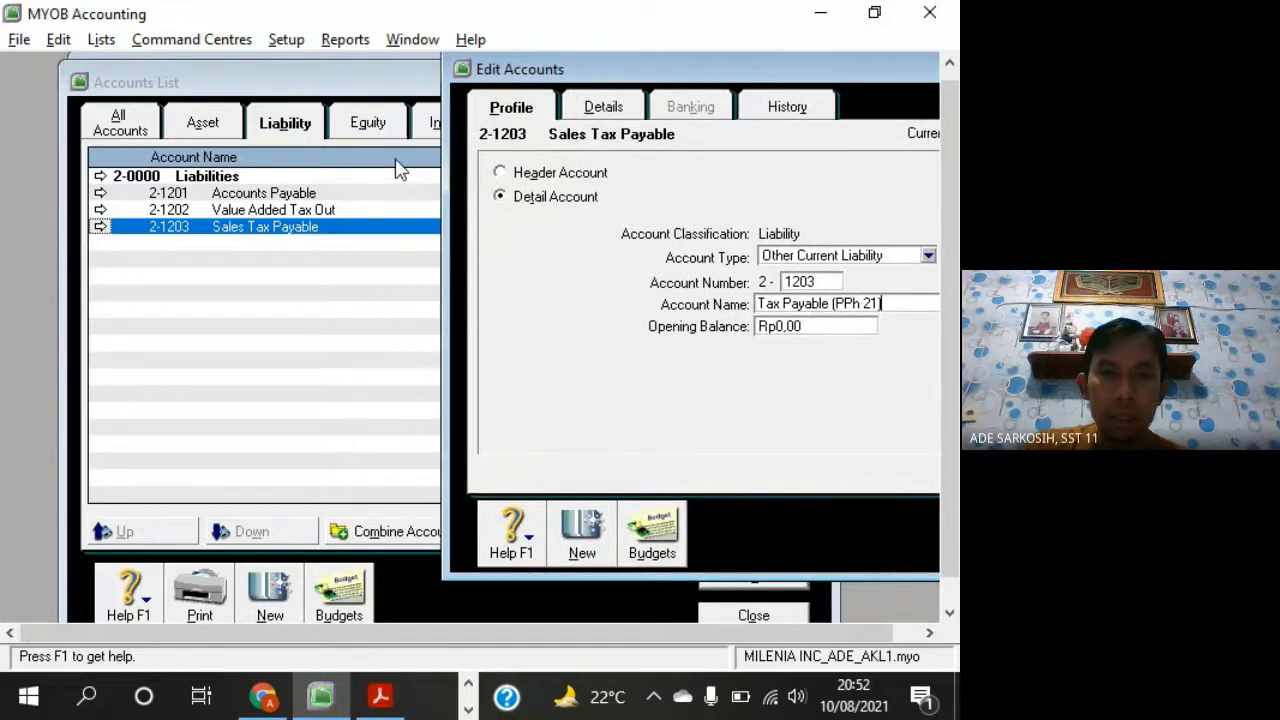
{"action": "key", "text": "alt+Tab"}
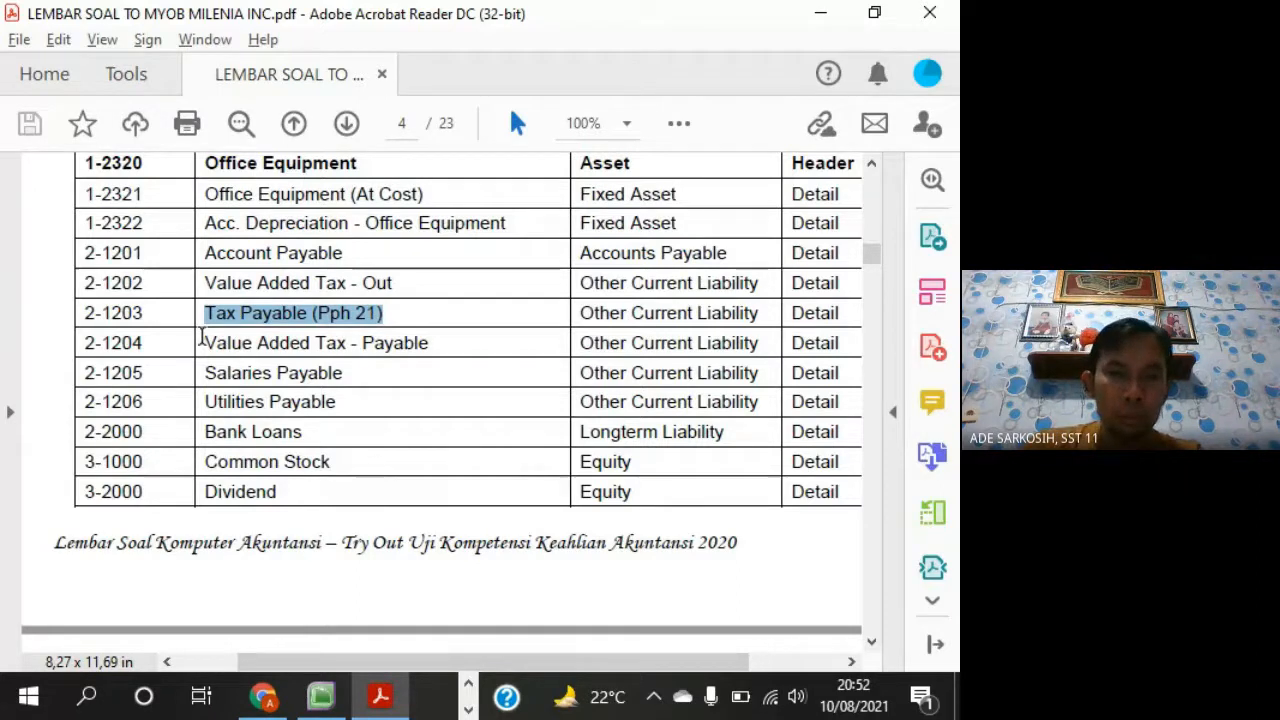
{"action": "left_click_drag", "start_coordinate": [205, 342], "coordinate": [308, 432]}
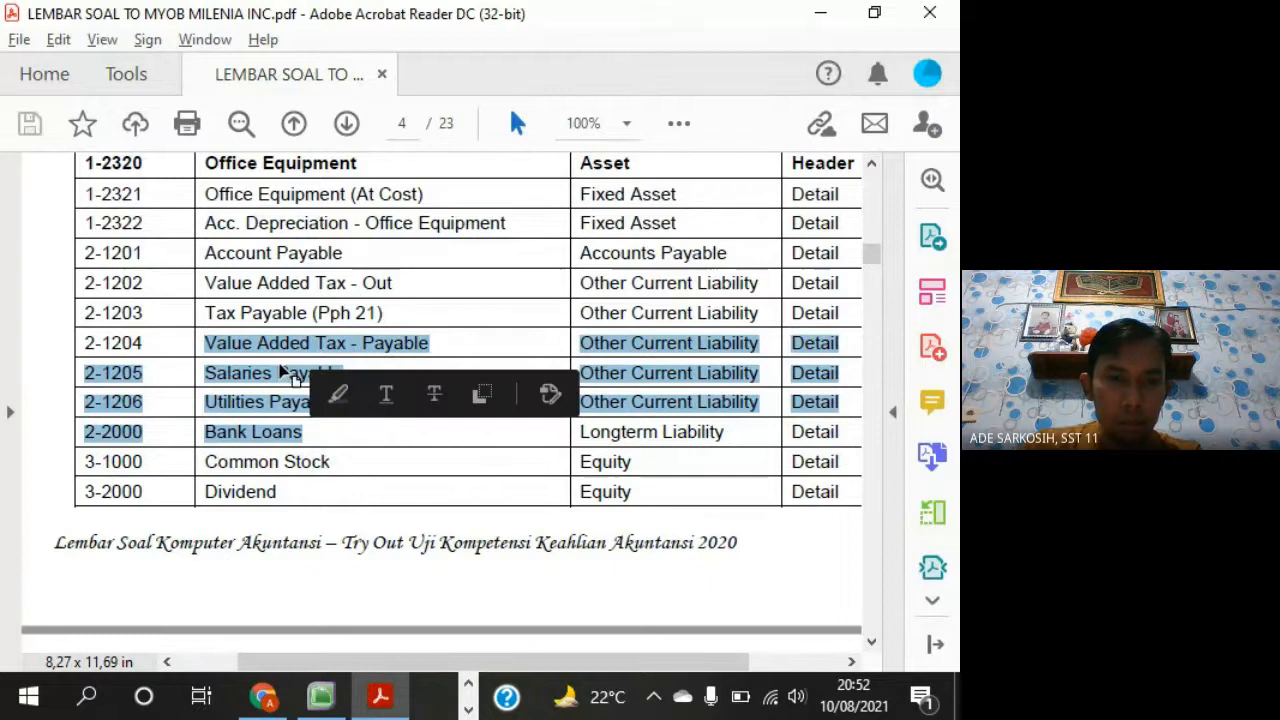
{"action": "key", "text": "alt+Tab"}
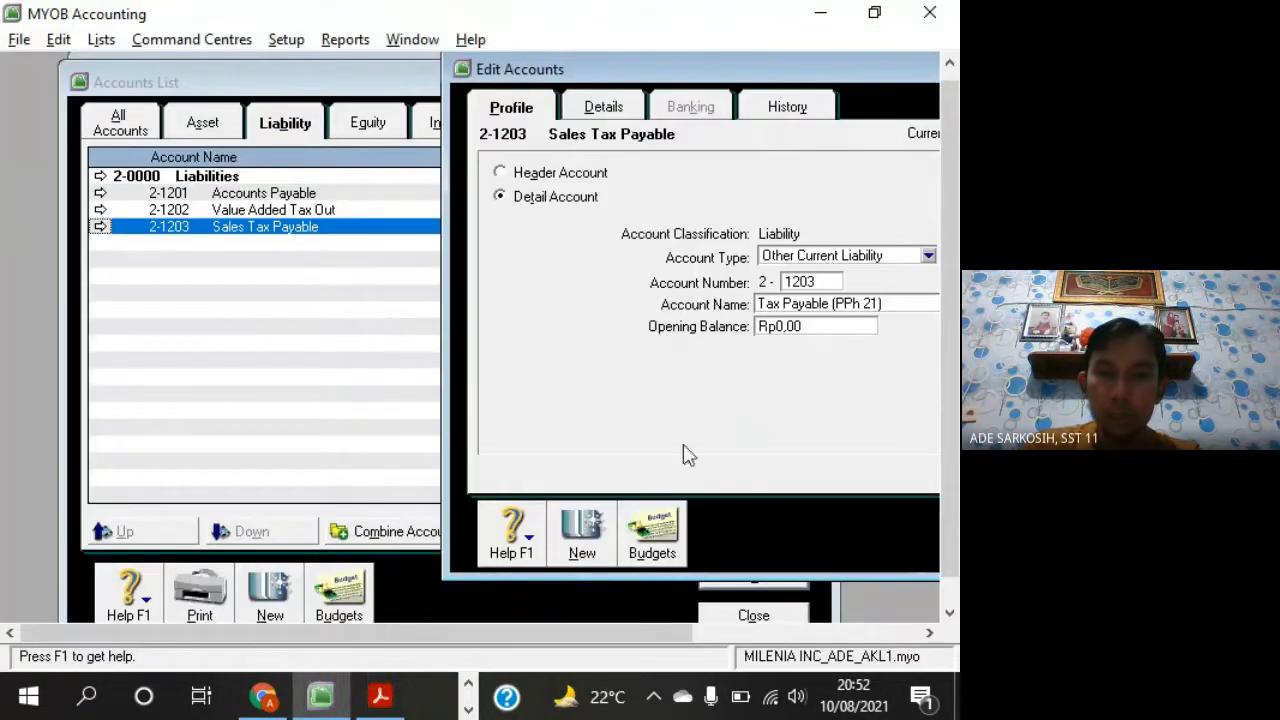
Create a new Other Current Liability account numbered 2-1204 with the name Value Added Tax - Payable, following the PDF
{"action": "left_click", "coordinate": [582, 528]}
{"action": "key", "text": "alt+Tab"}
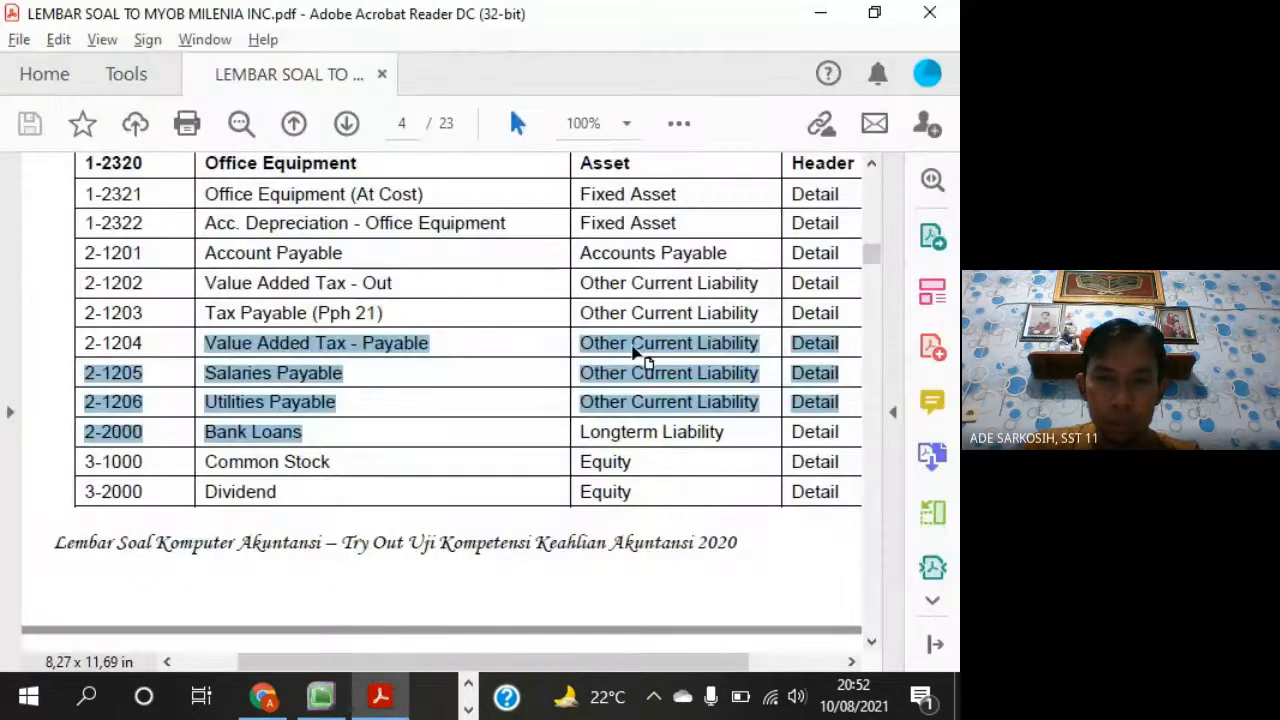
{"action": "key", "text": "alt+Tab"}
{"action": "type", "text": "1204"}
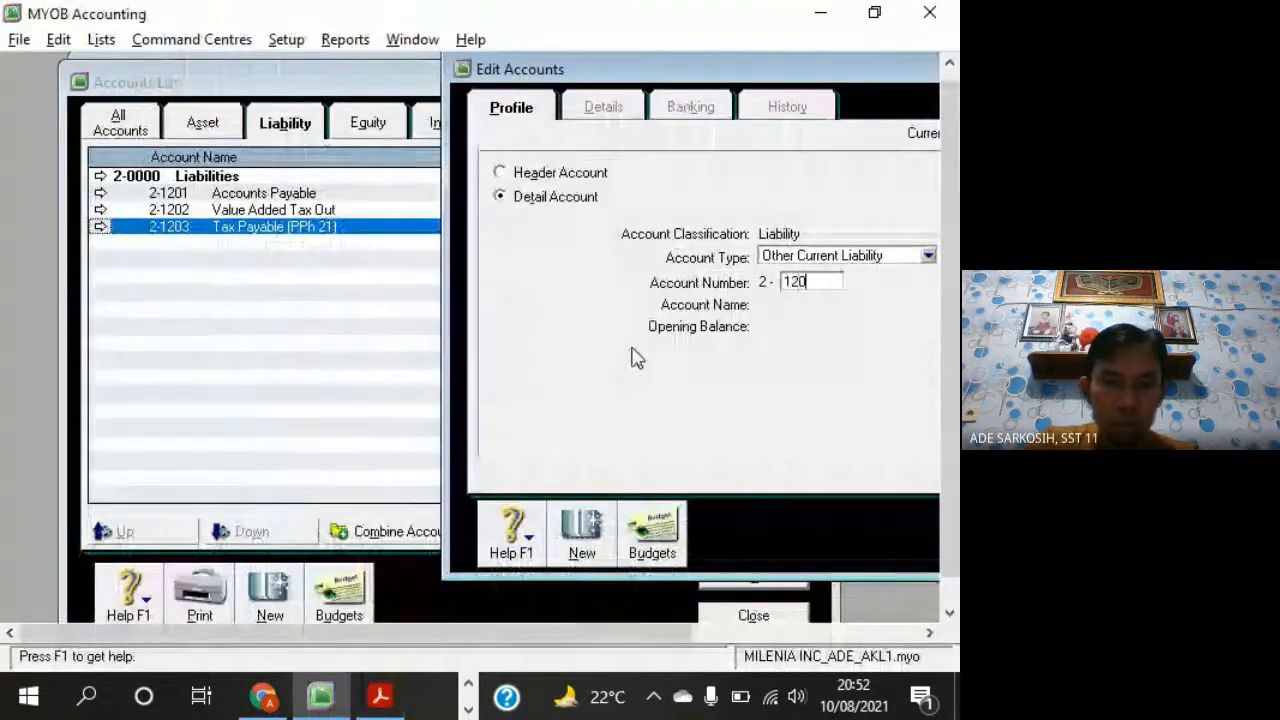
{"action": "key", "text": "Tab"}
{"action": "key", "text": "alt+Tab"}
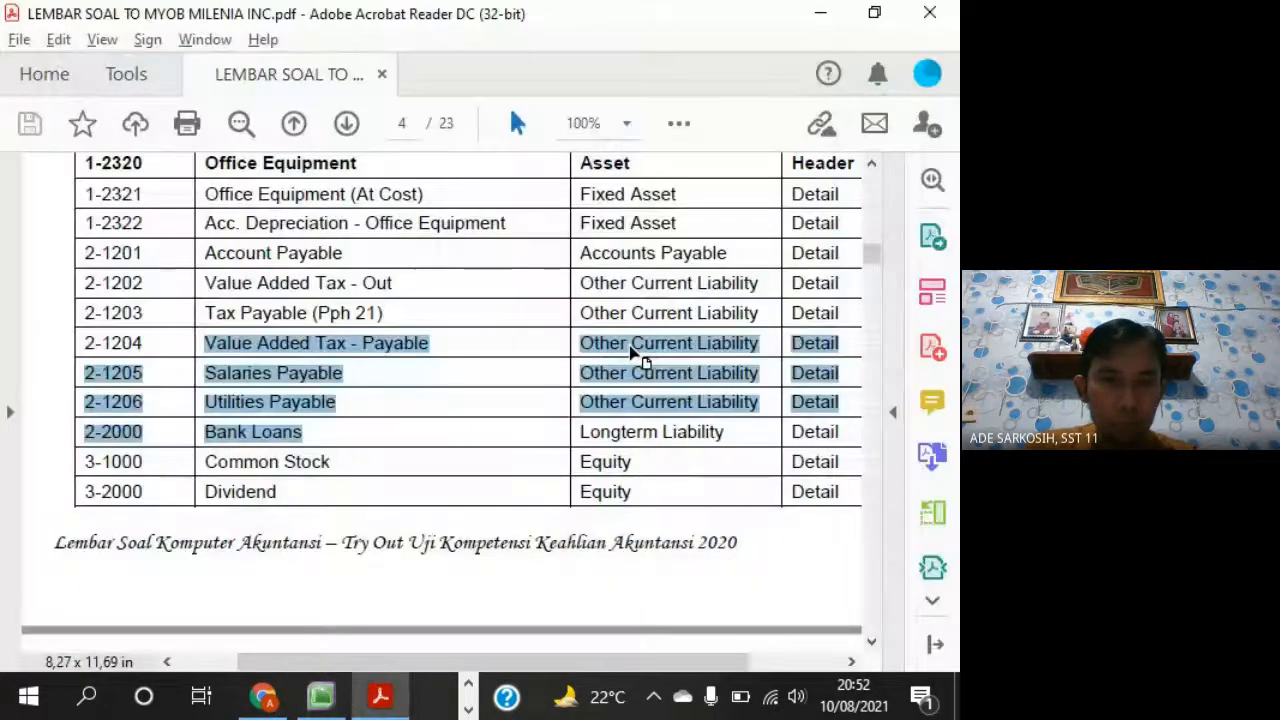
{"action": "key", "text": "alt+Tab"}
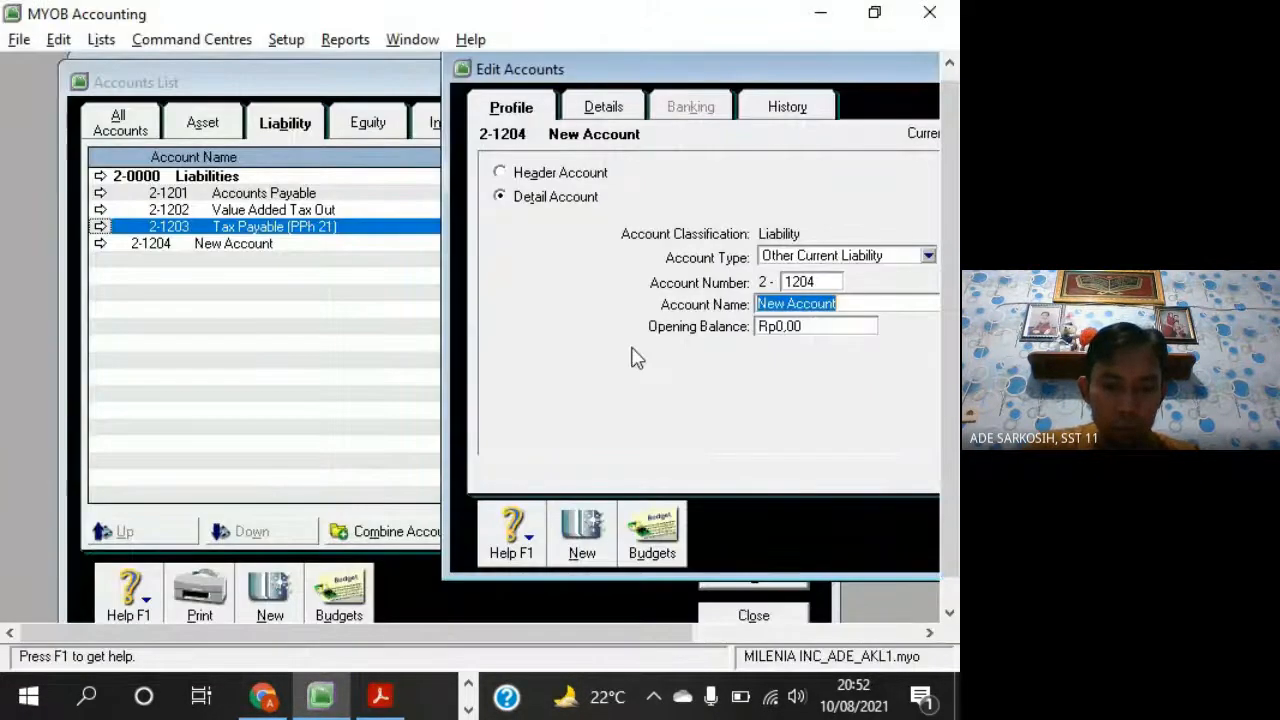
{"action": "type", "text": "Value Added Tax - Payable"}
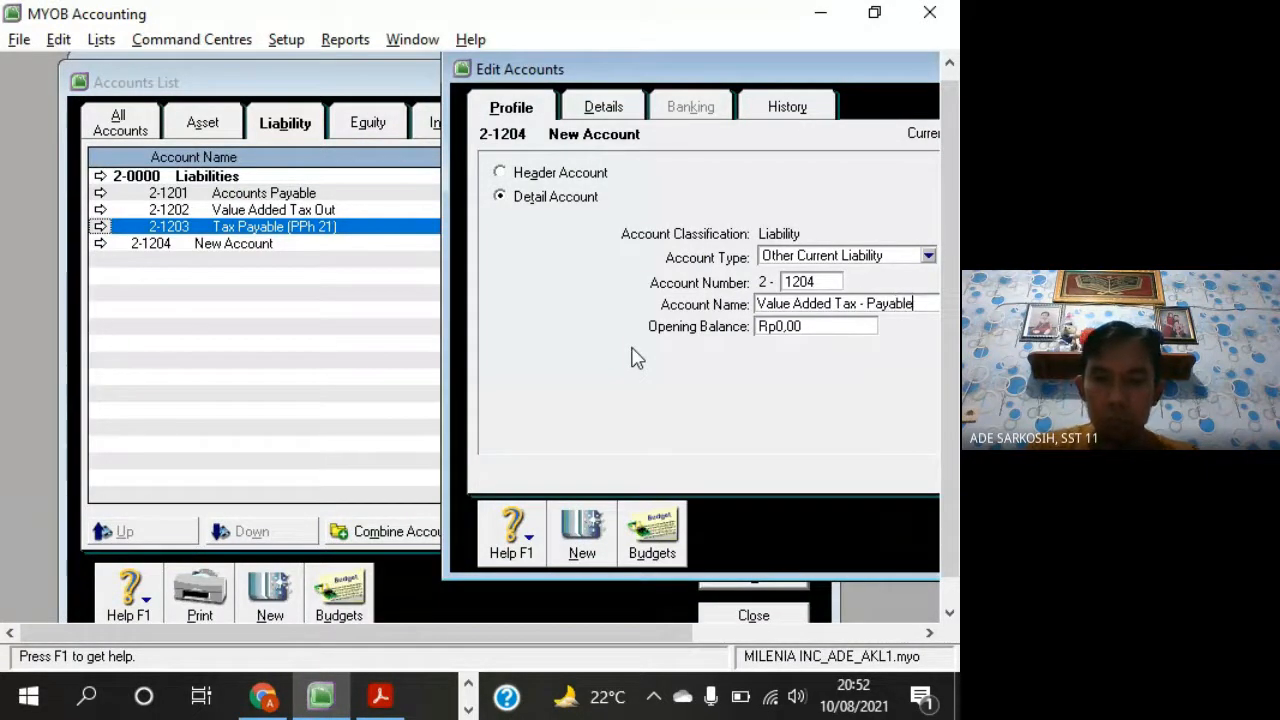
Create a new Other Current Liability account numbered 2-1205 with the name Slaries Payable, checking the PDF account list
{"action": "left_click", "coordinate": [607, 540]}
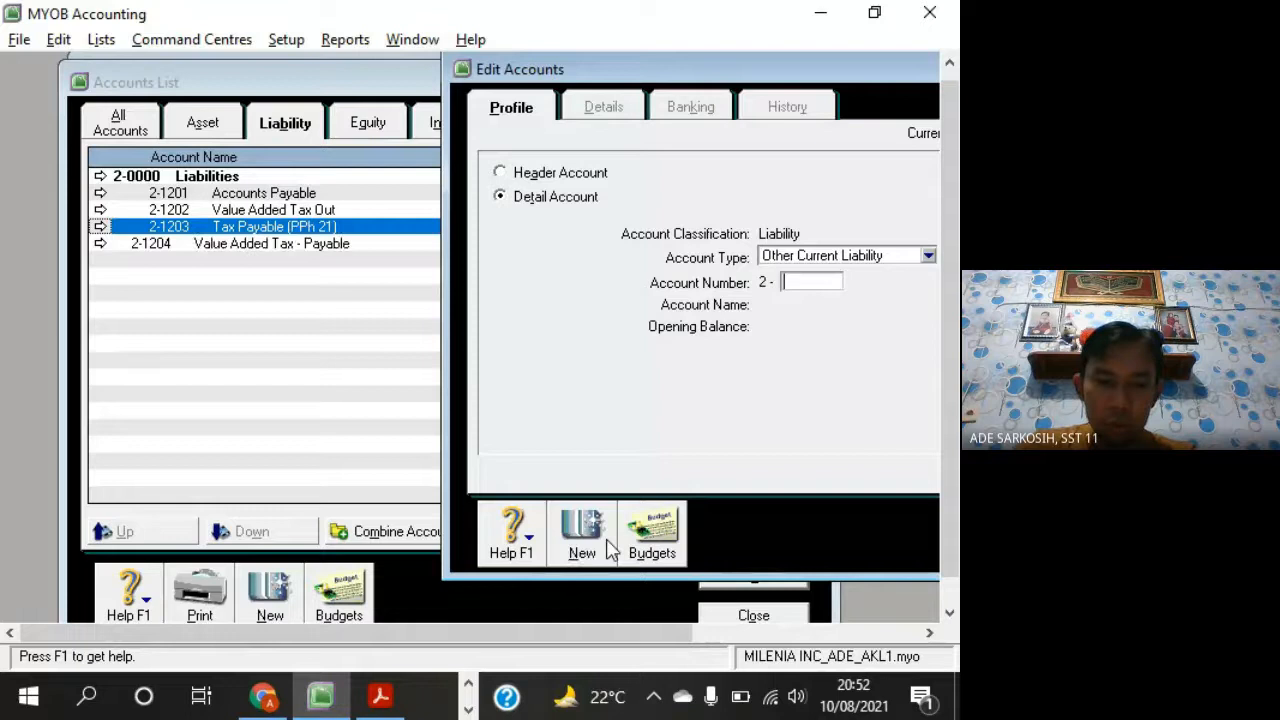
{"action": "key", "text": "alt+Tab"}
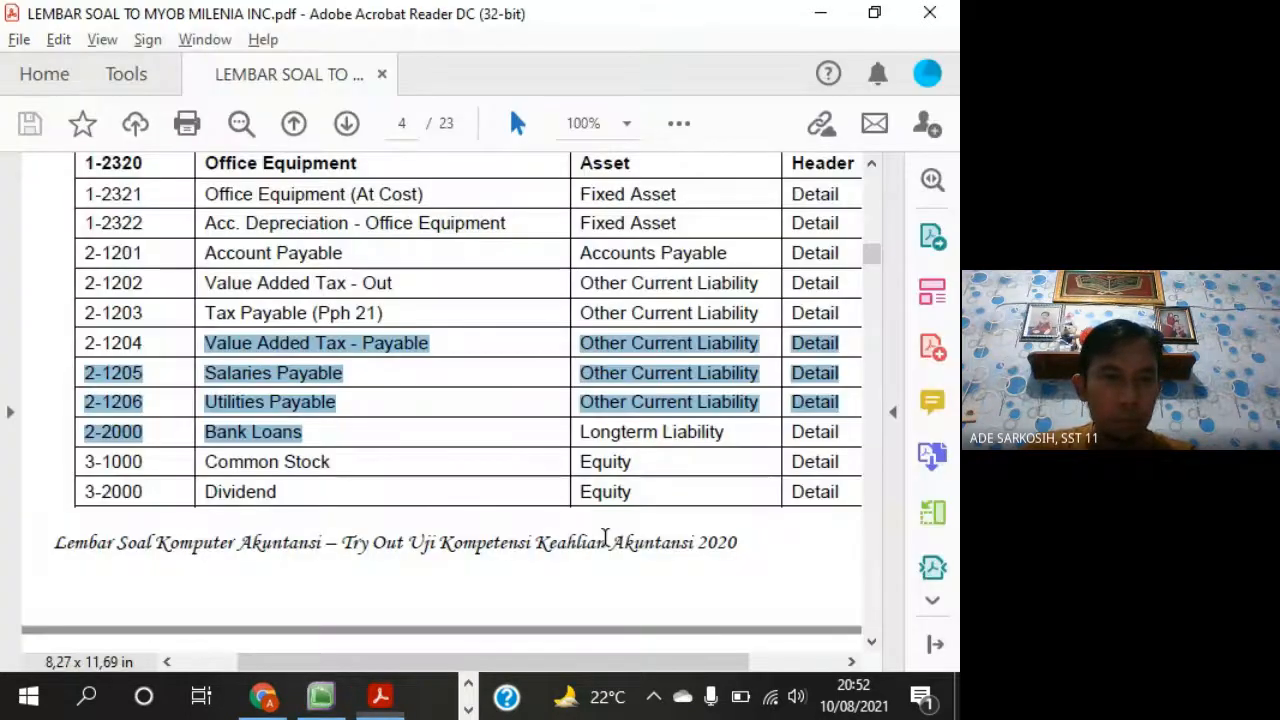
{"action": "key", "text": "alt+Tab"}
{"action": "type", "text": "S"}
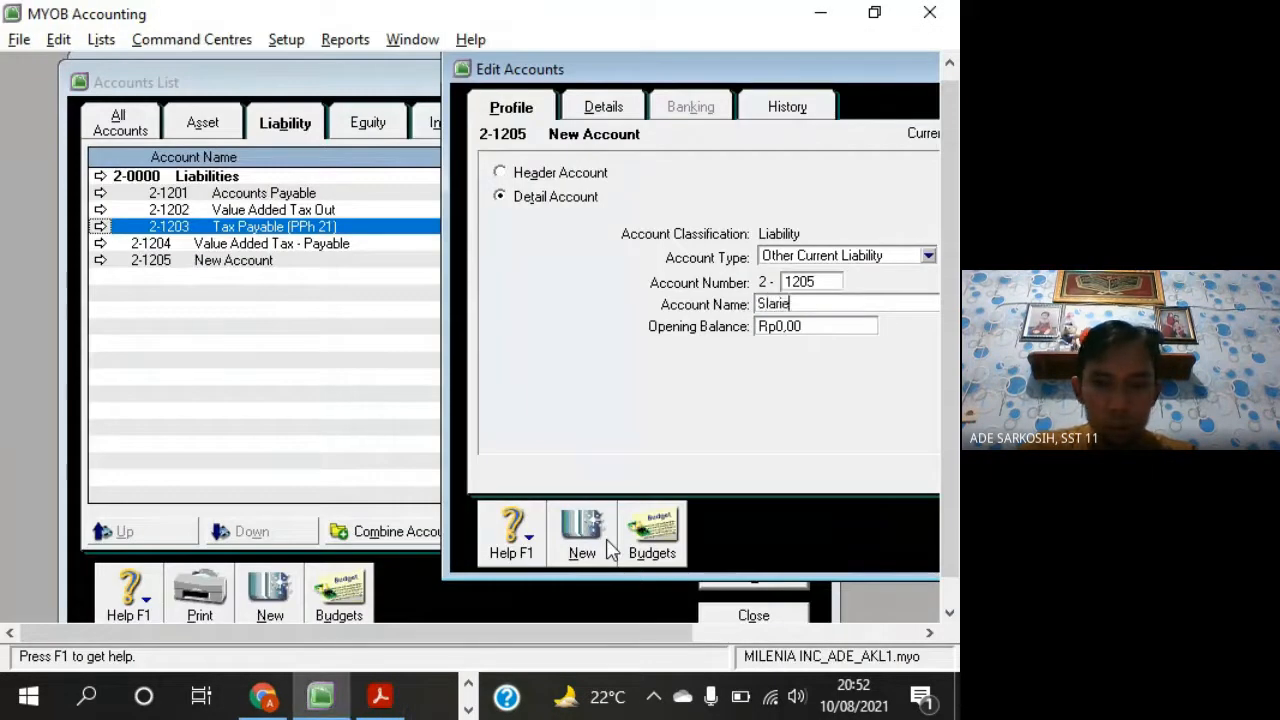
{"action": "type", "text": "laries Payable"}
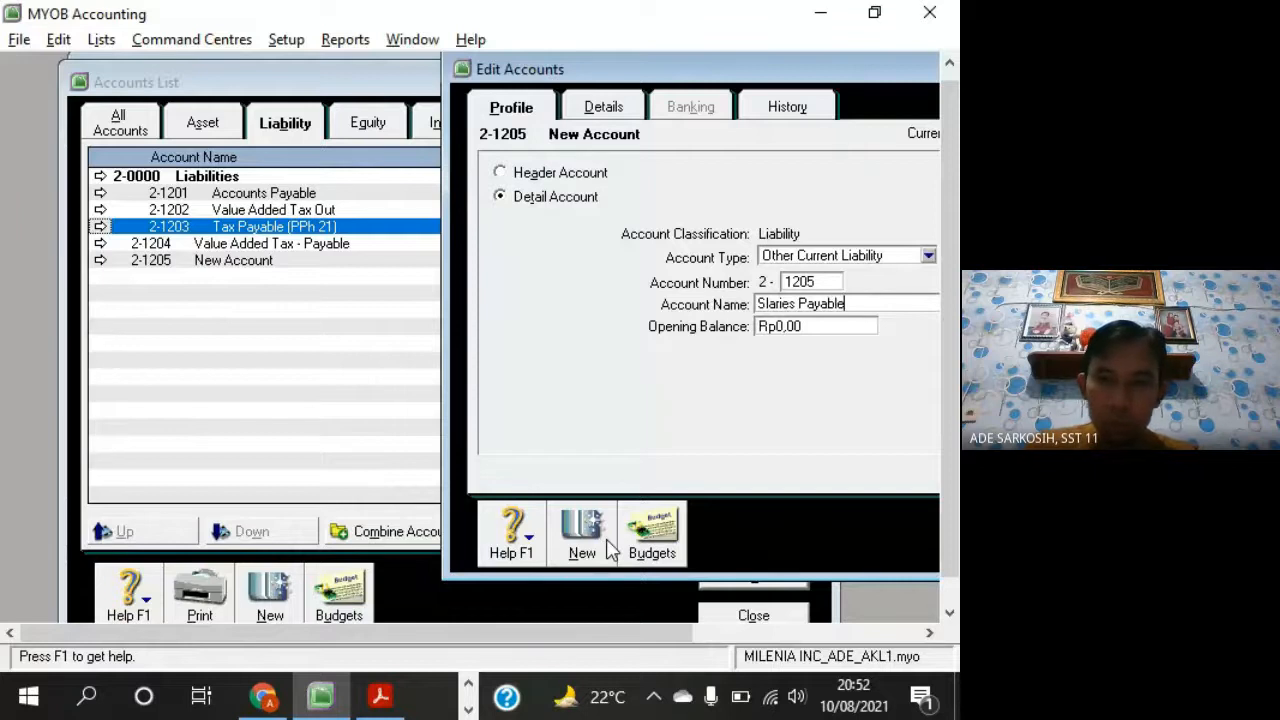
Create a new Other Current Liability account numbered 2-1206 with the name Utilities Payable, following the PDF
{"action": "left_click", "coordinate": [600, 563]}
{"action": "type", "text": "12"}
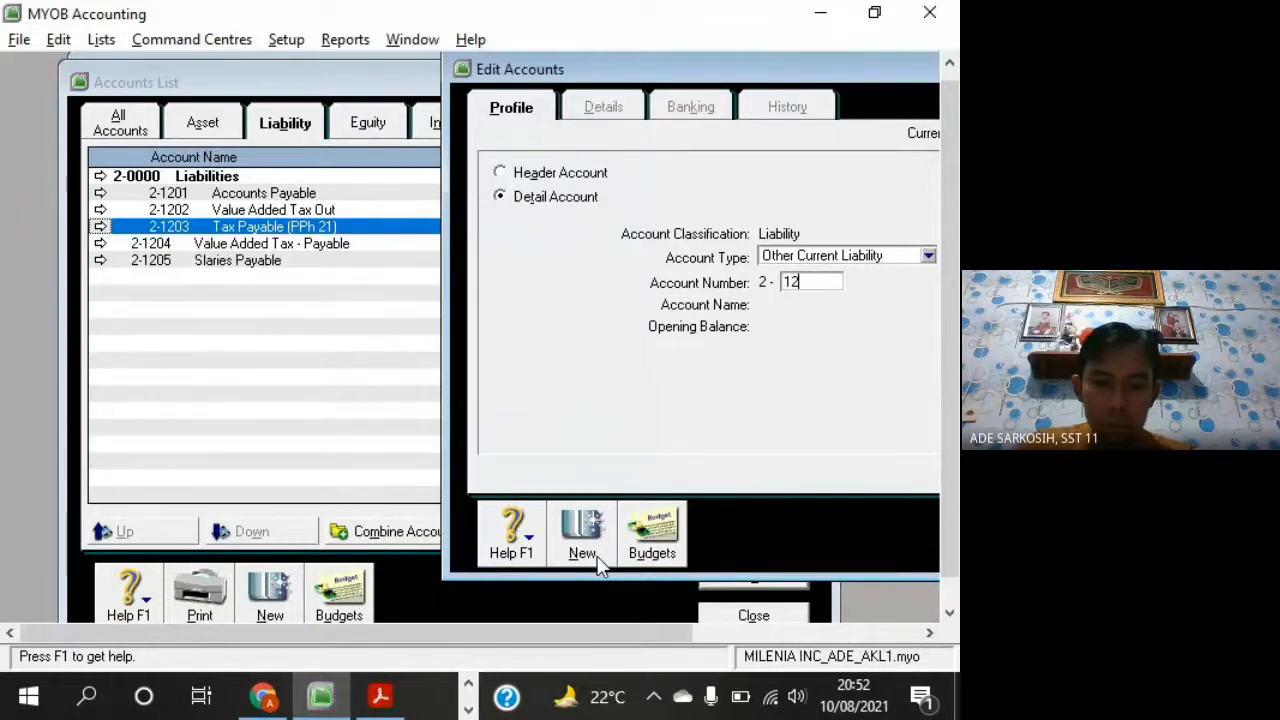
{"action": "type", "text": "06"}
{"action": "key", "text": "Tab"}
{"action": "key", "text": "alt+Tab"}
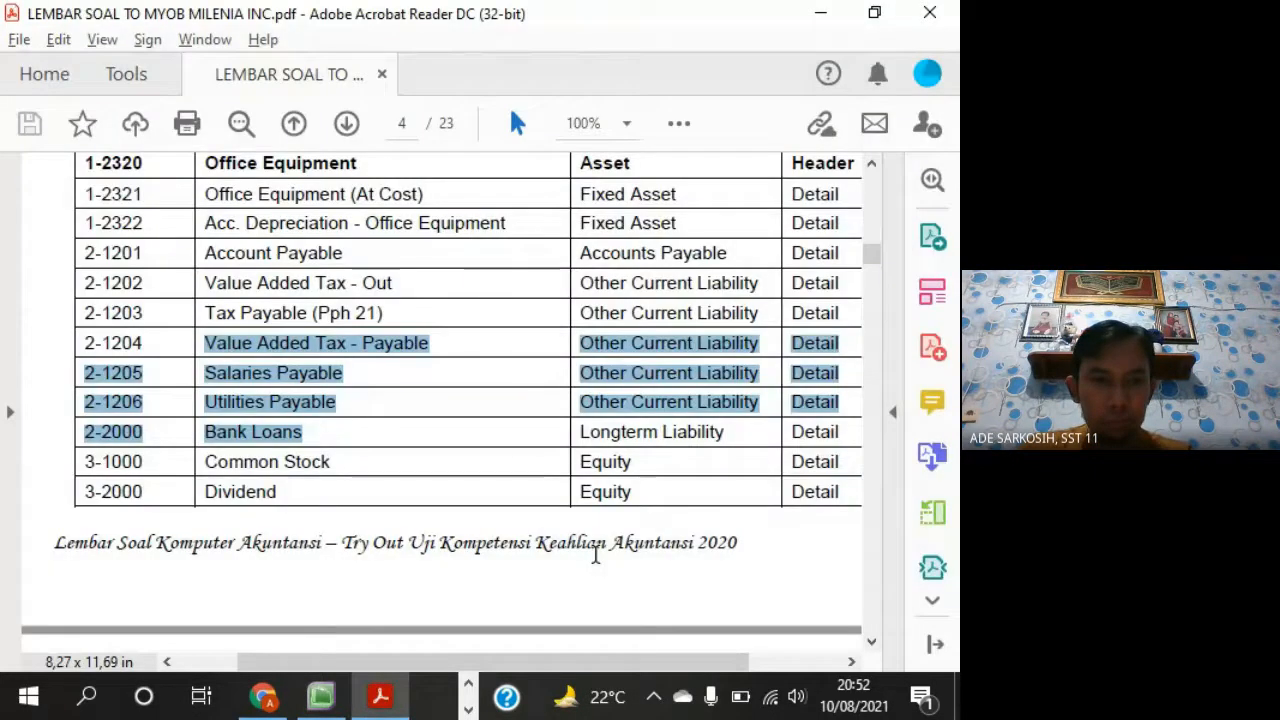
{"action": "key", "text": "alt+Tab"}
{"action": "type", "text": "Utilities Pay"}
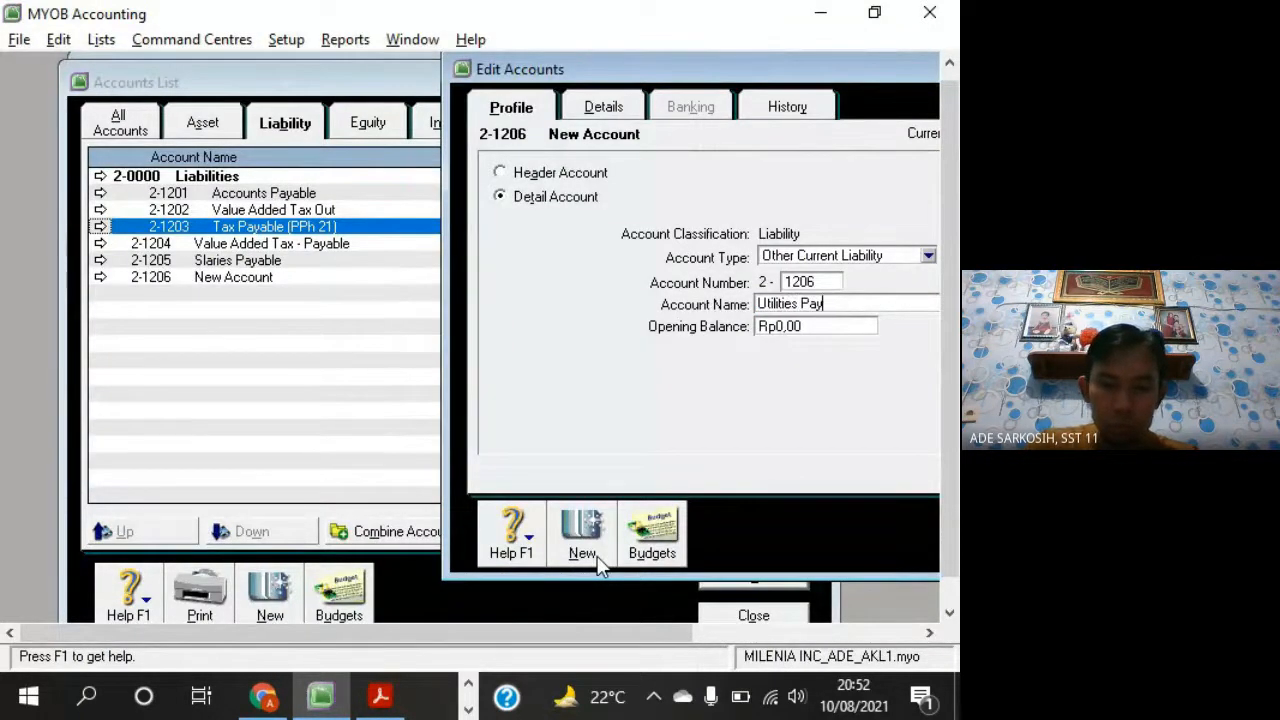
{"action": "type", "text": "able"}
Create a new Long Term Liability account numbered 2-2000 with the name Bank Loan, following the PDF, and close the account editing window
{"action": "left_click", "coordinate": [599, 562]}
{"action": "key", "text": "alt+Tab"}
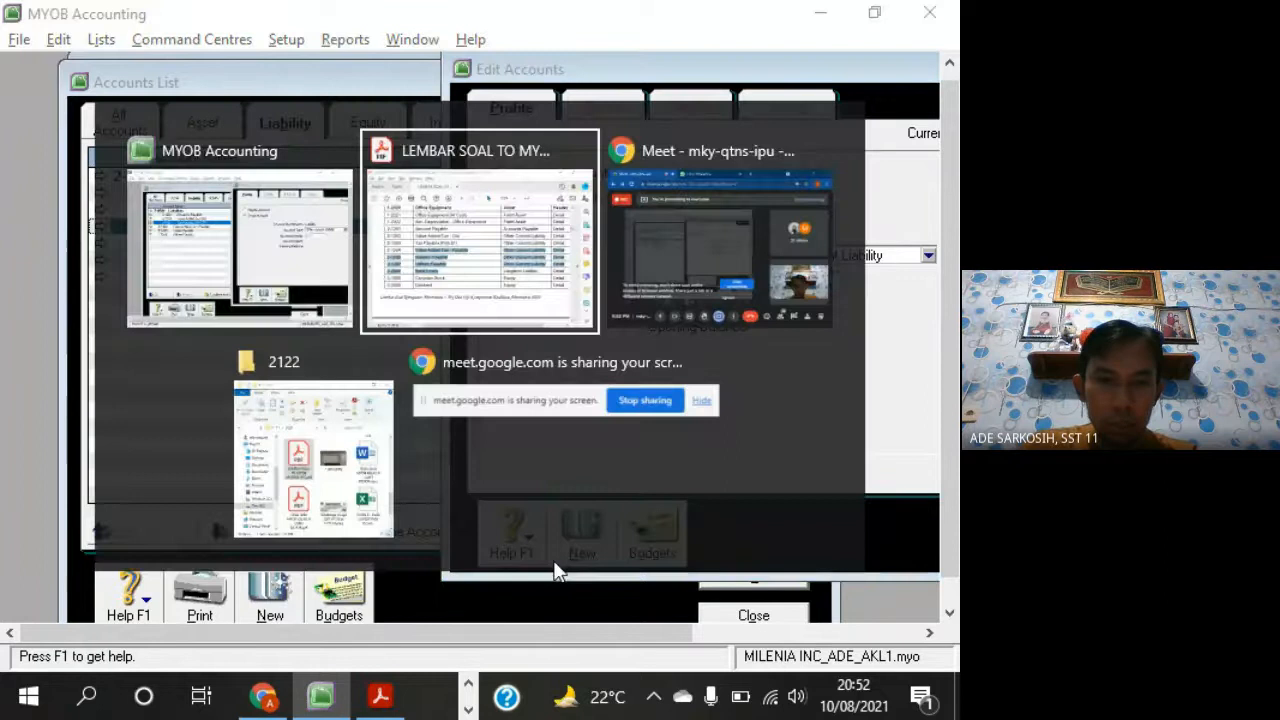
{"action": "key", "text": "alt+Tab"}
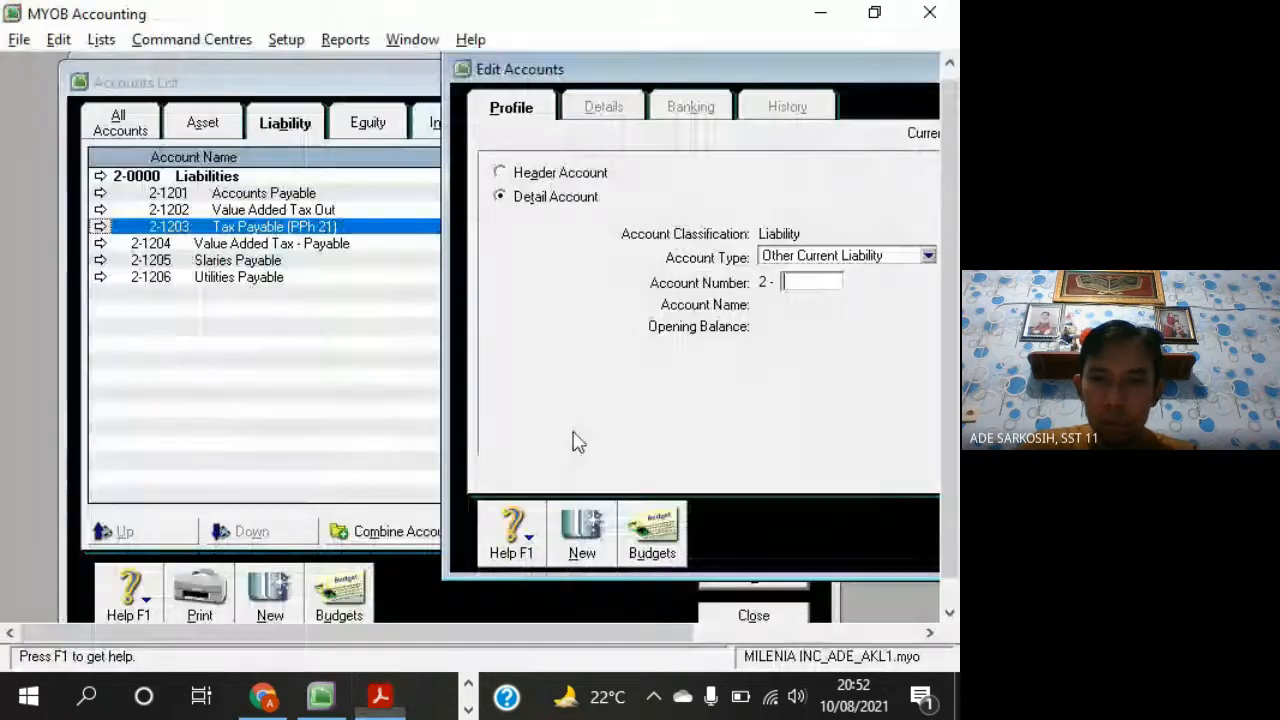
{"action": "left_click", "coordinate": [855, 258]}
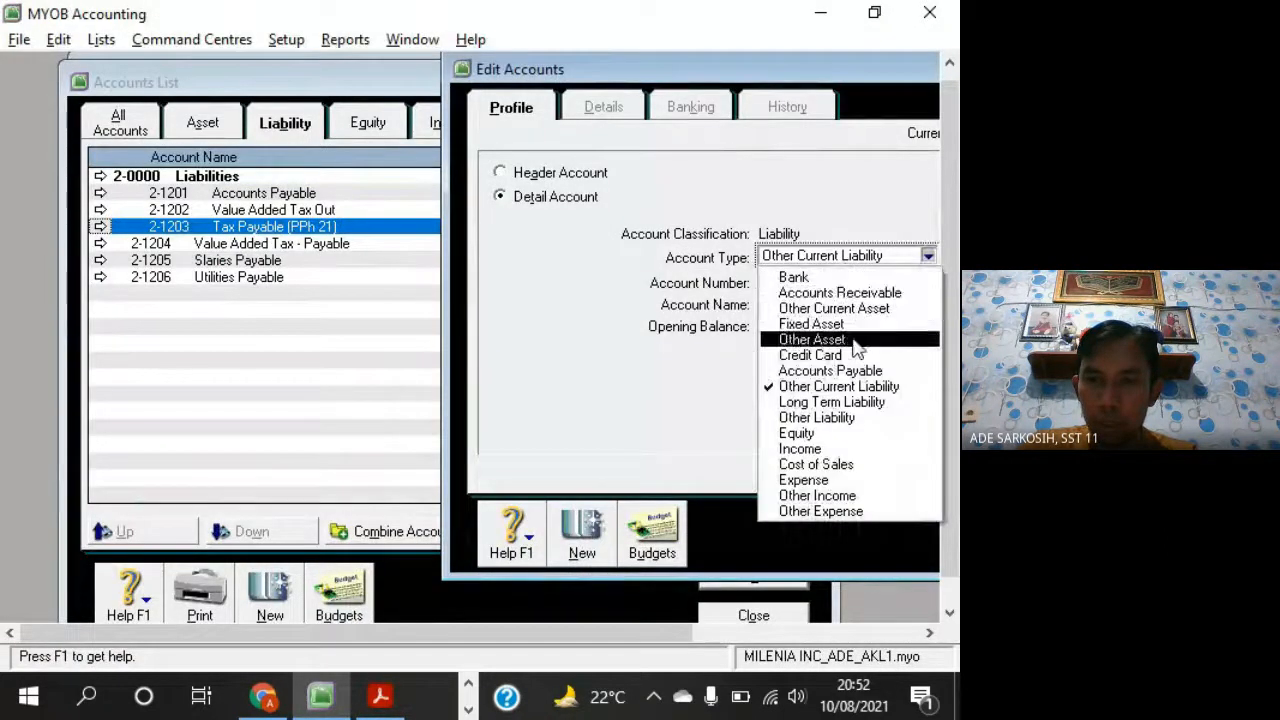
{"action": "left_click", "coordinate": [852, 402]}
{"action": "key", "text": "alt+Tab"}
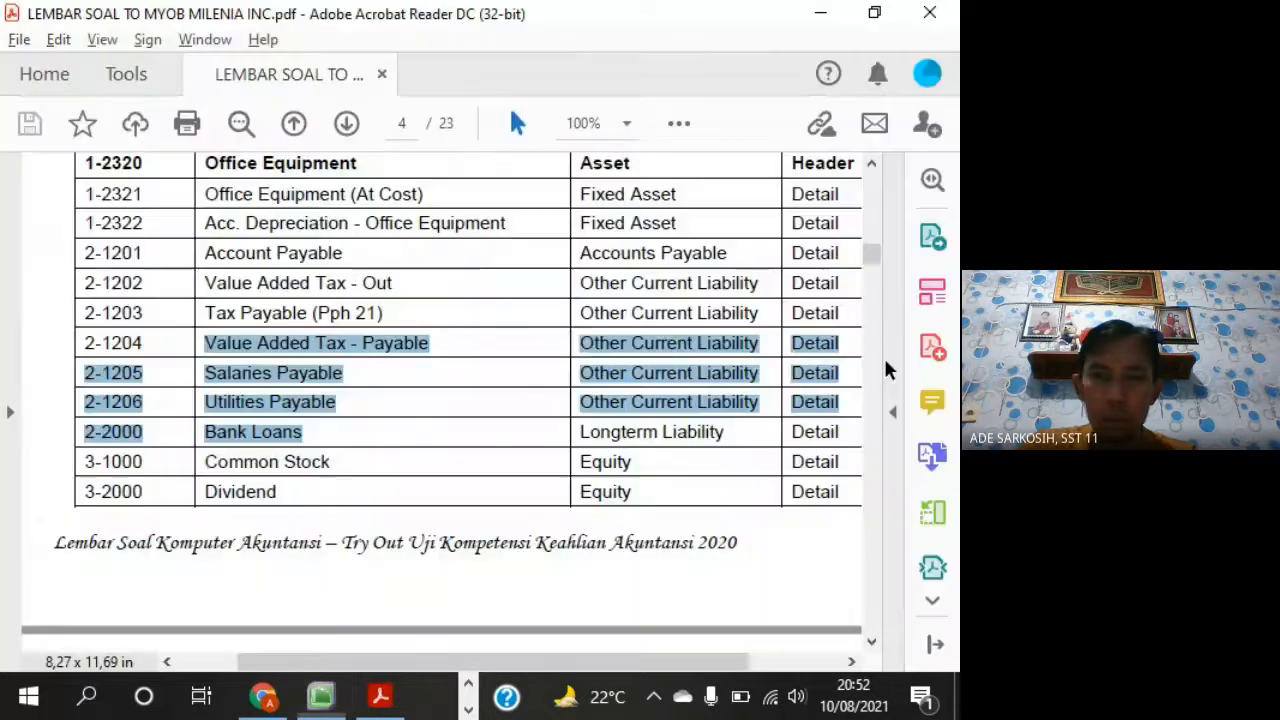
{"action": "key", "text": "alt+Tab"}
{"action": "type", "text": "2000"}
{"action": "key", "text": "Tab"}
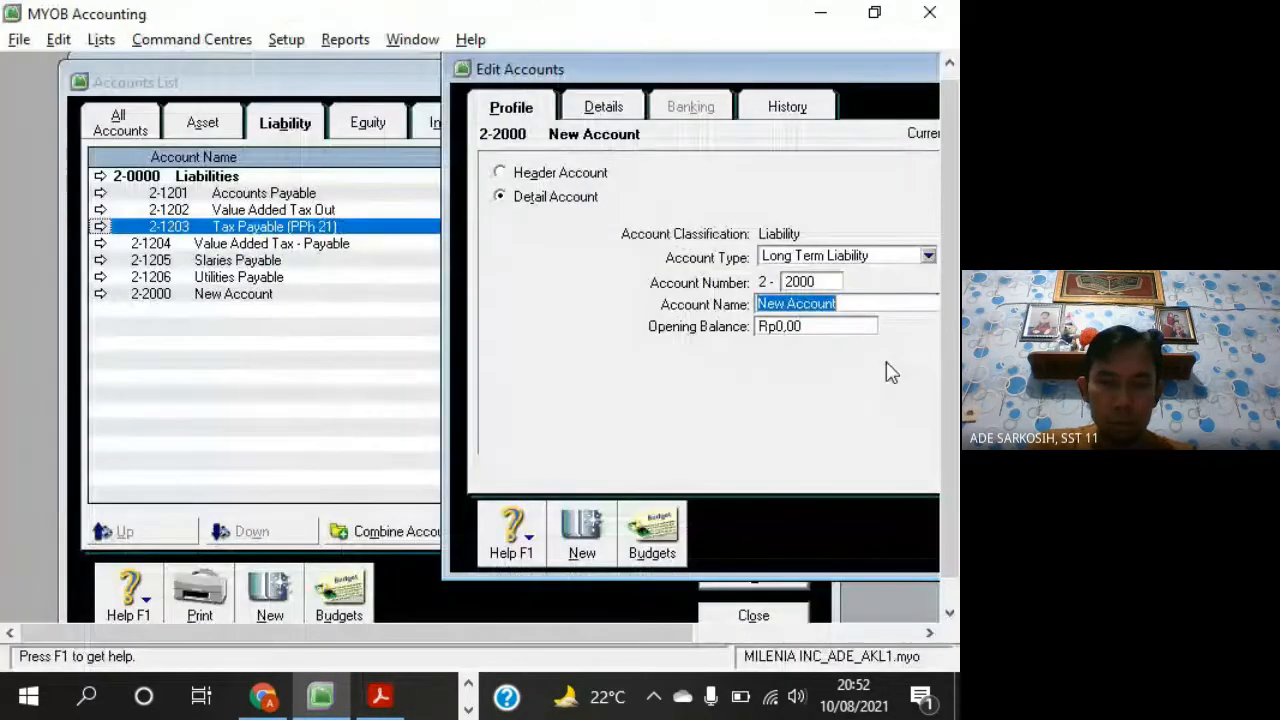
{"action": "type", "text": "Bank"}
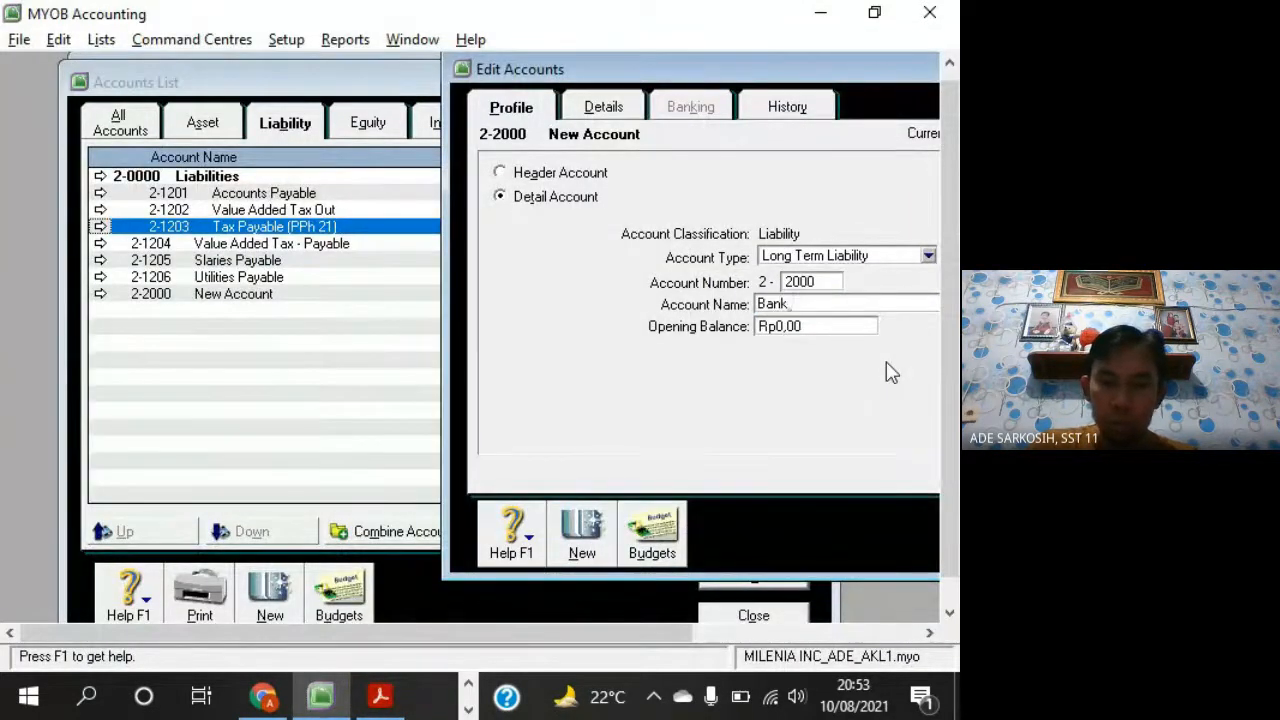
{"action": "type", "text": " Loan"}
{"action": "left_click_drag", "start_coordinate": [837, 71], "coordinate": [542, 64]}
{"action": "left_click", "coordinate": [829, 531]}
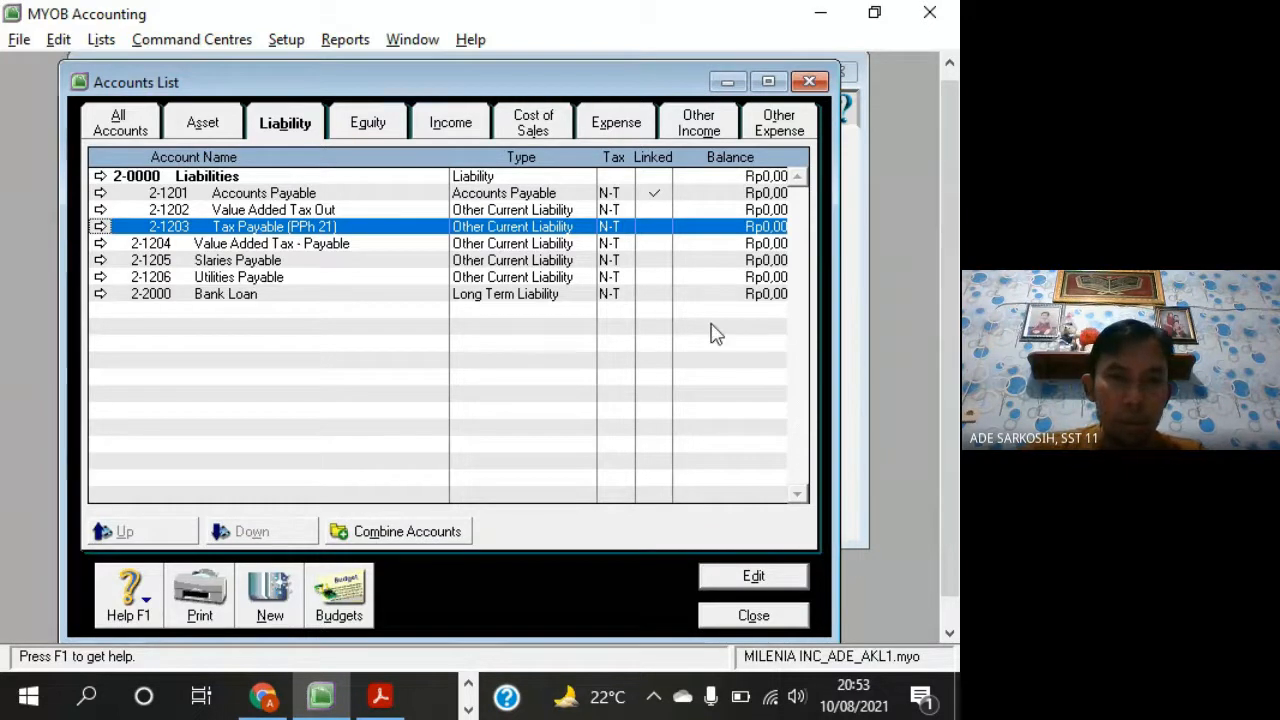
Move the Accounts Payable account up one level in the liability accounts list
{"action": "left_click", "coordinate": [265, 193]}
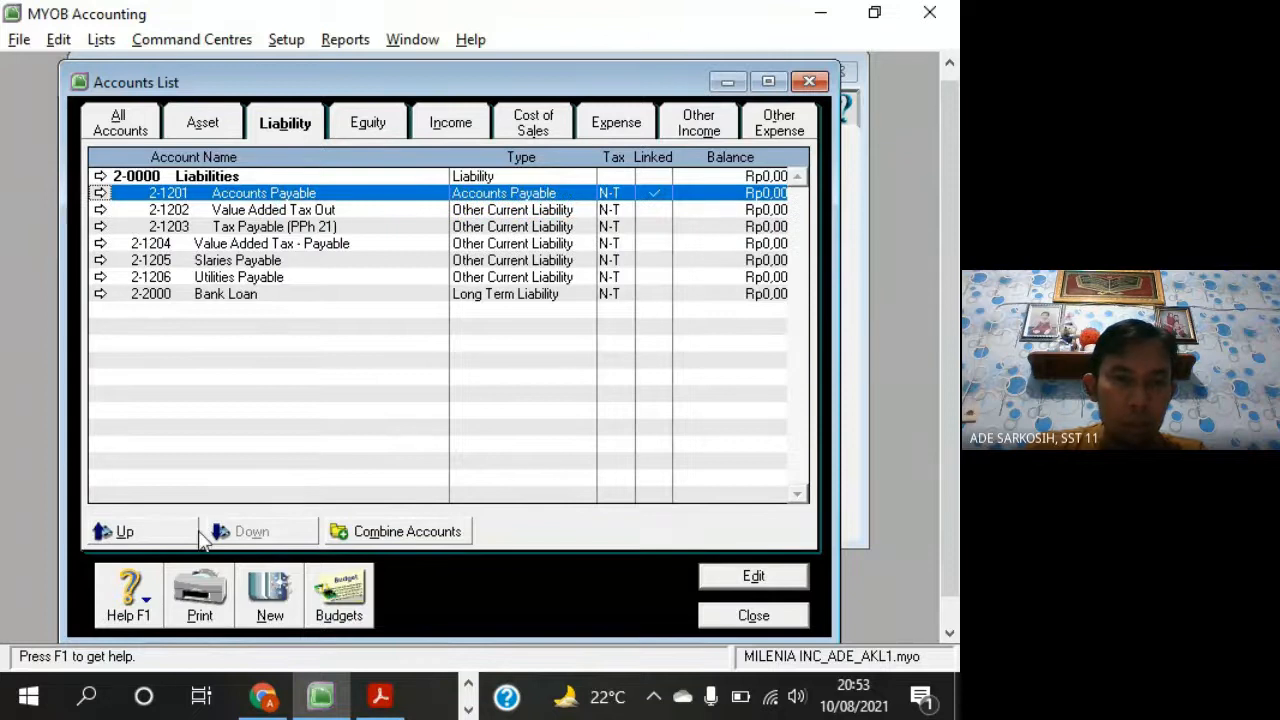
{"action": "left_click", "coordinate": [168, 533]}
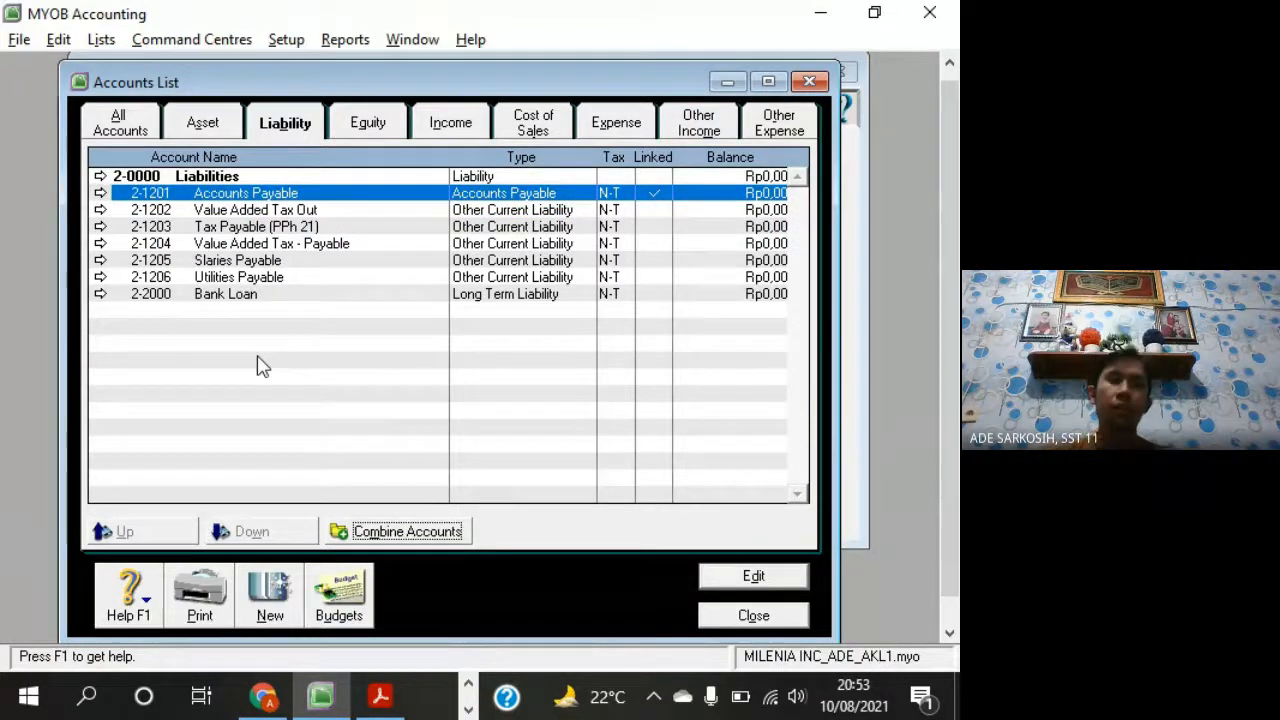
Review the asset and liability accounts against the PDF chart, and look at the Allowance For Bad Debt account's profile
{"action": "left_click", "coordinate": [200, 125]}
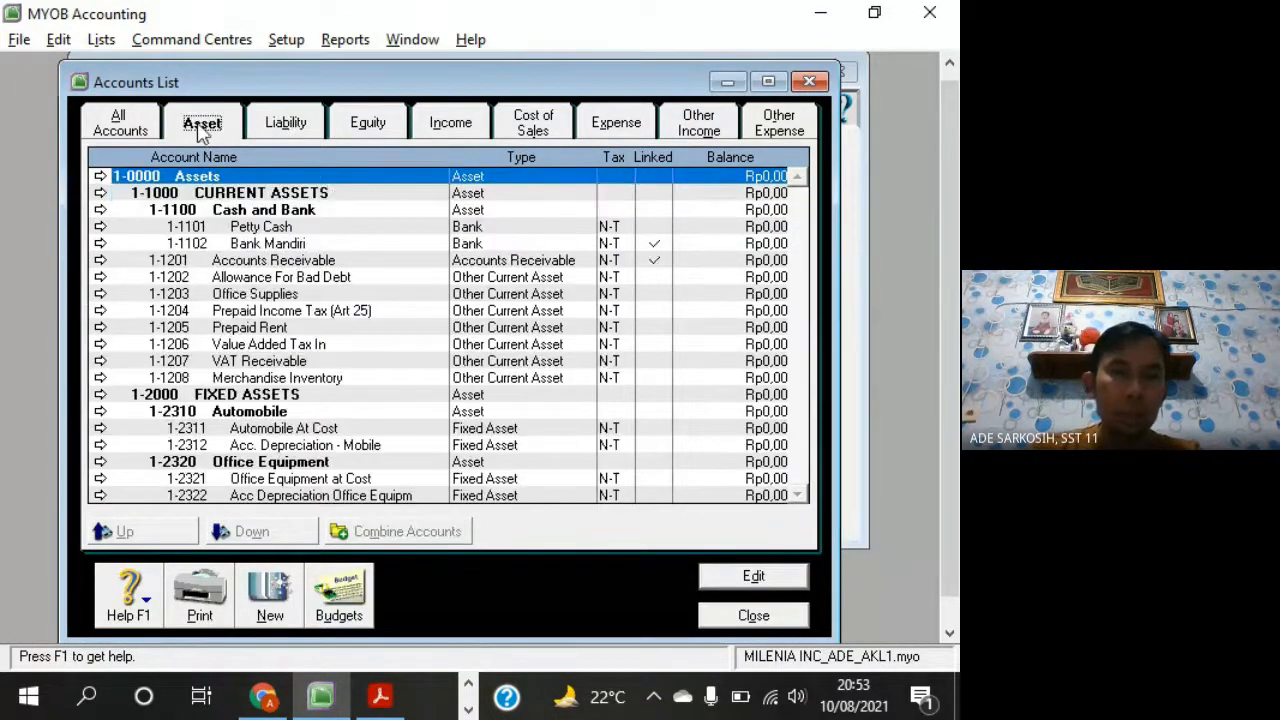
{"action": "left_click", "coordinate": [290, 130]}
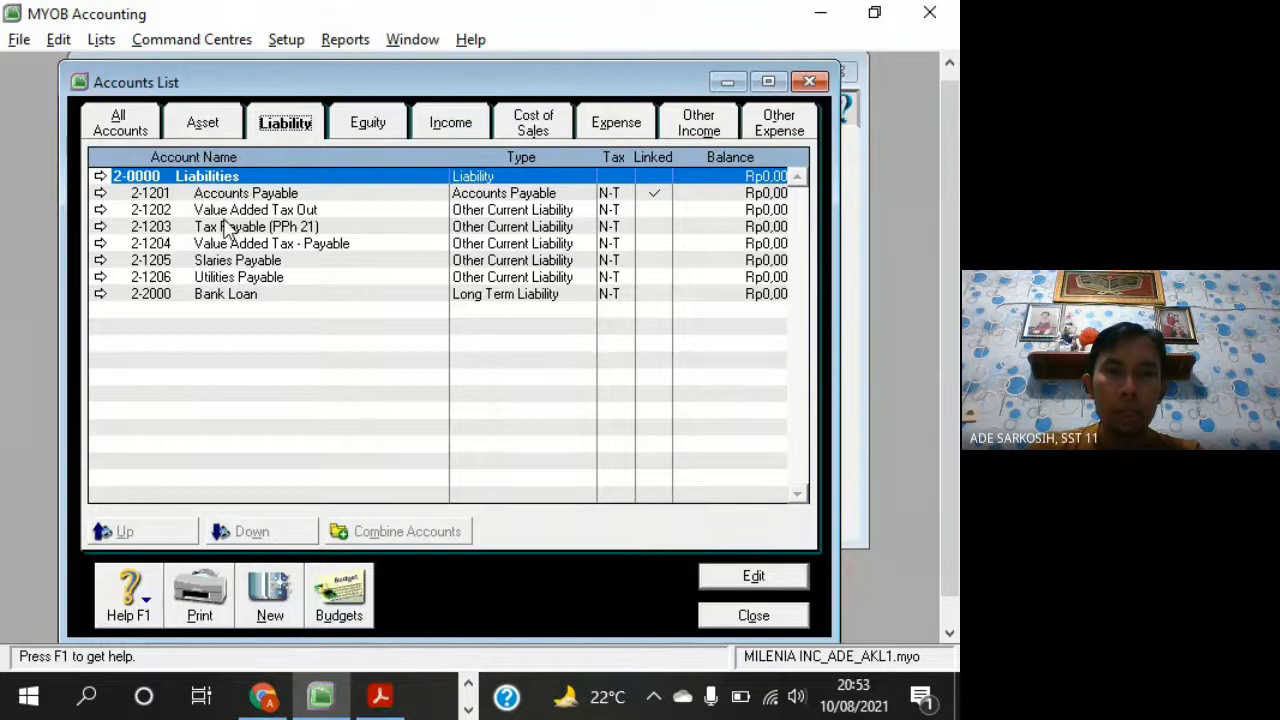
{"action": "key", "text": "alt+Tab"}
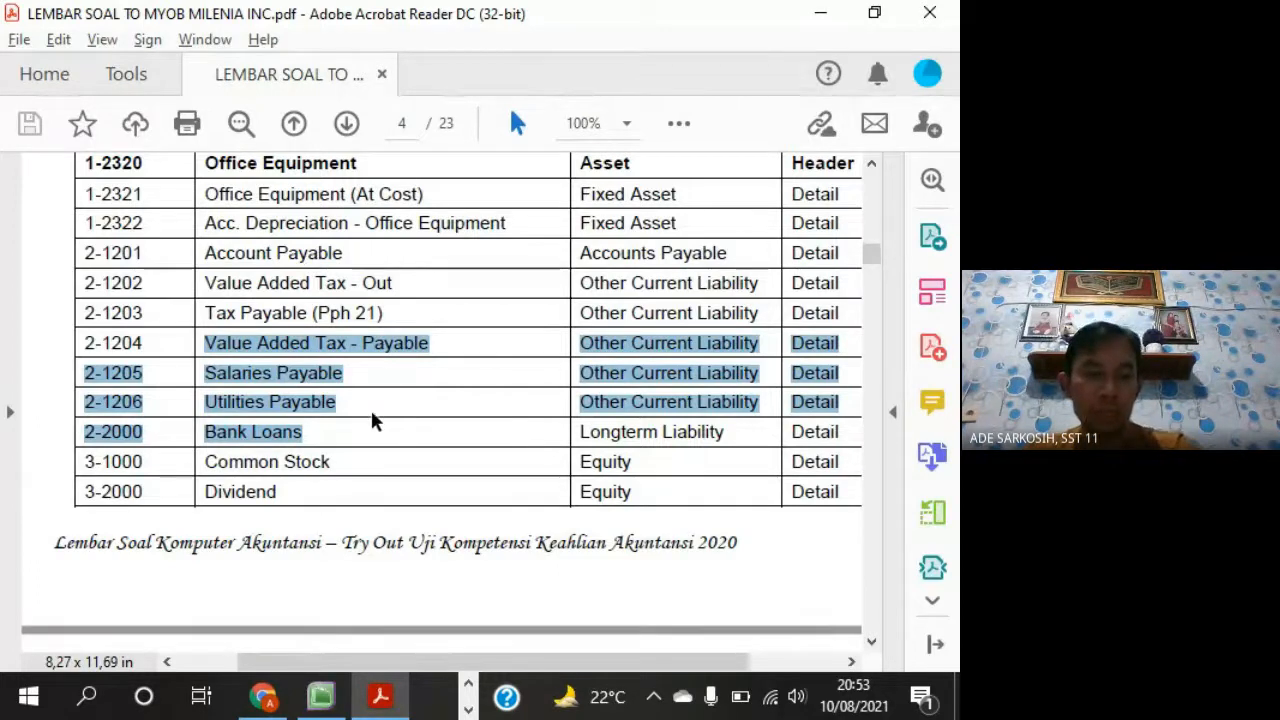
{"action": "key", "text": "alt+Tab"}
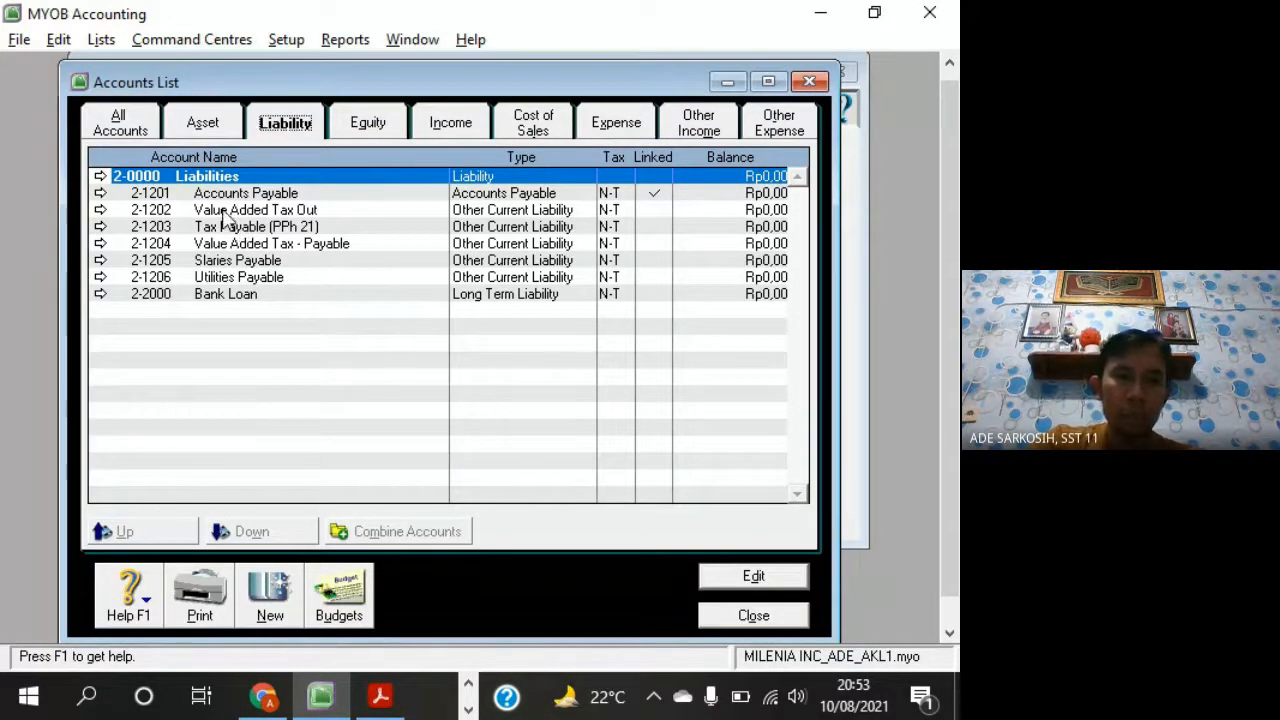
{"action": "left_click", "coordinate": [222, 128]}
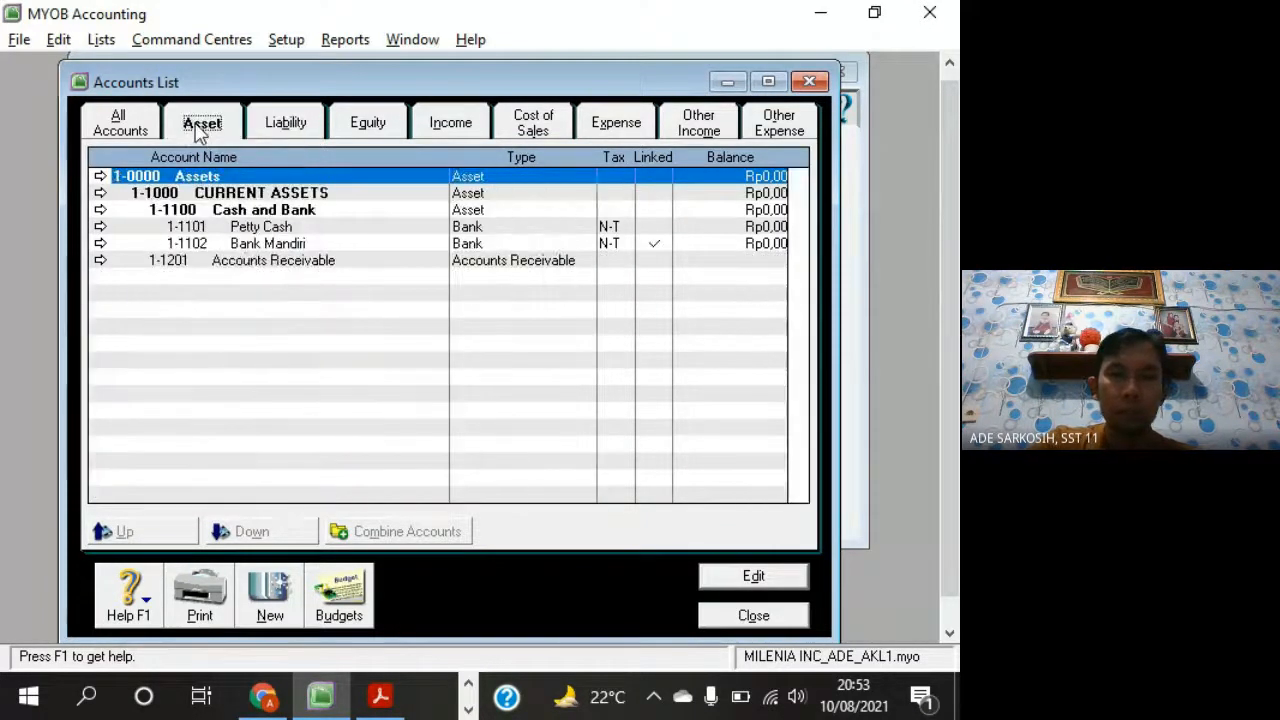
{"action": "double_click", "coordinate": [258, 277]}
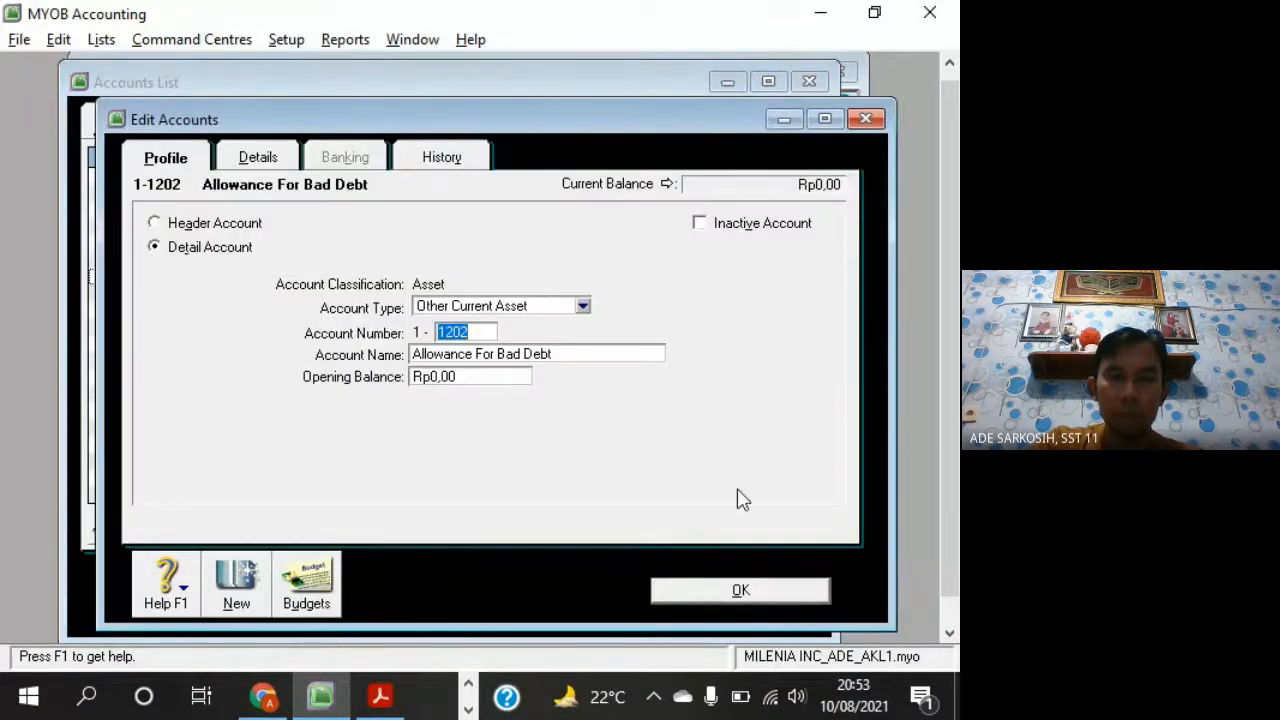
{"action": "left_click", "coordinate": [745, 590]}
{"action": "left_click", "coordinate": [286, 124]}
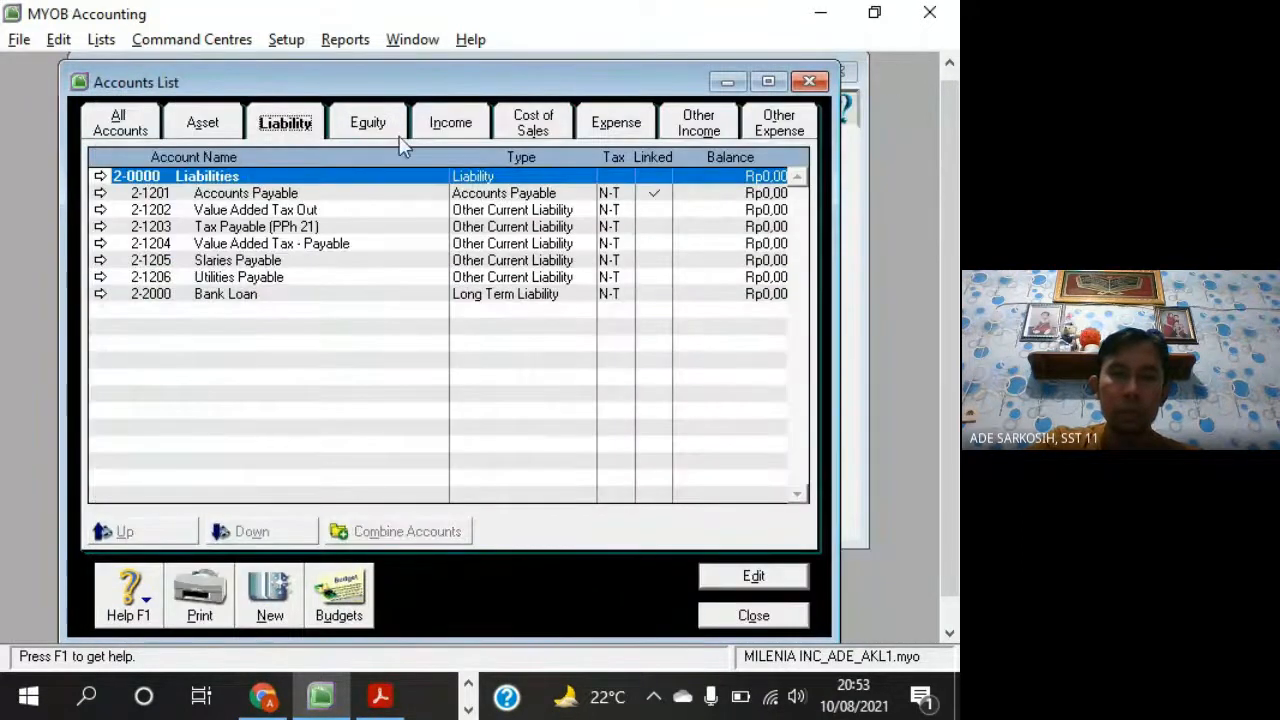
Compare the equity accounts list with the PDF, and look at the Current Year Earnings account's profile
{"action": "left_click", "coordinate": [372, 124]}
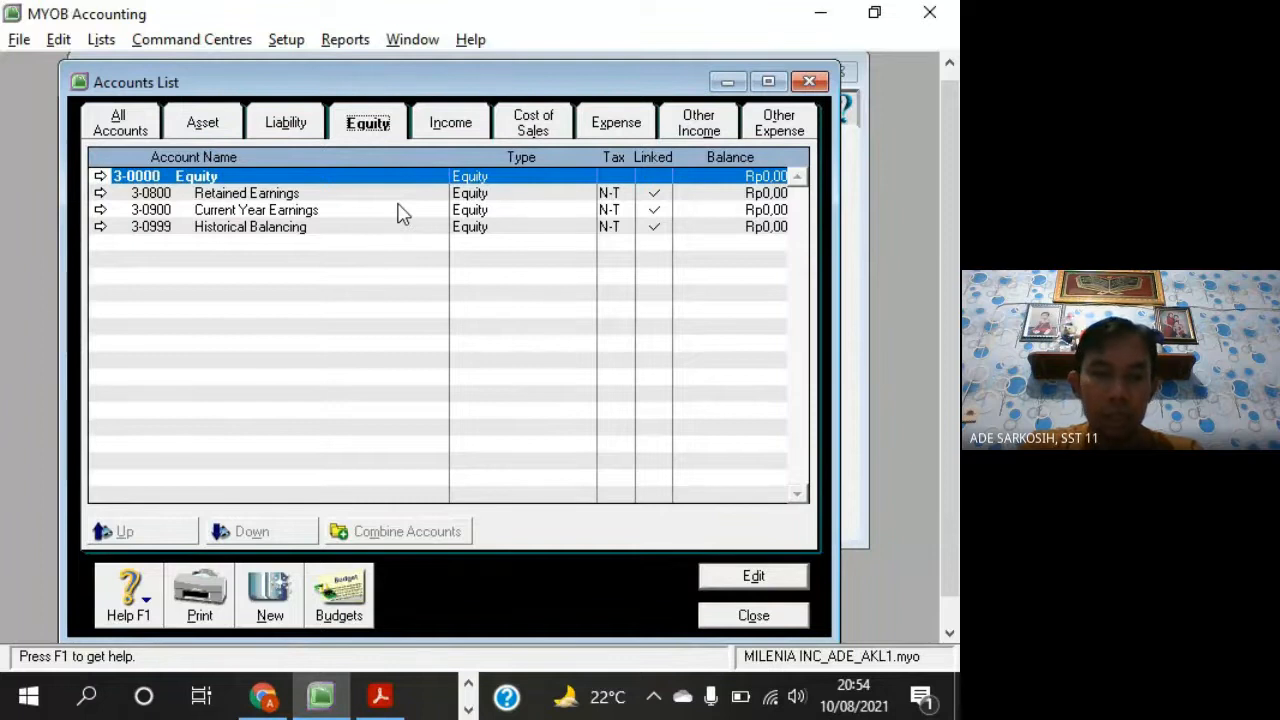
{"action": "left_click", "coordinate": [379, 696]}
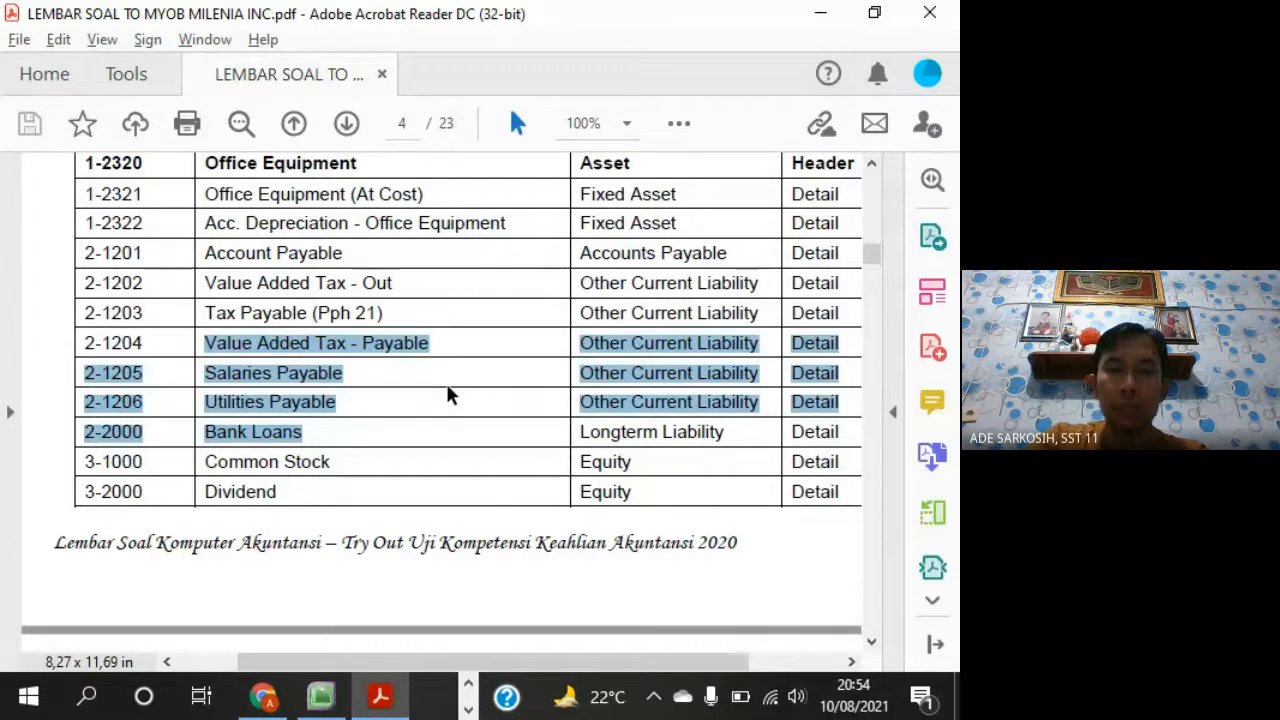
{"action": "scroll", "coordinate": [447, 388], "scroll_direction": "down", "scroll_amount": 3}
{"action": "key", "text": "alt+Tab"}
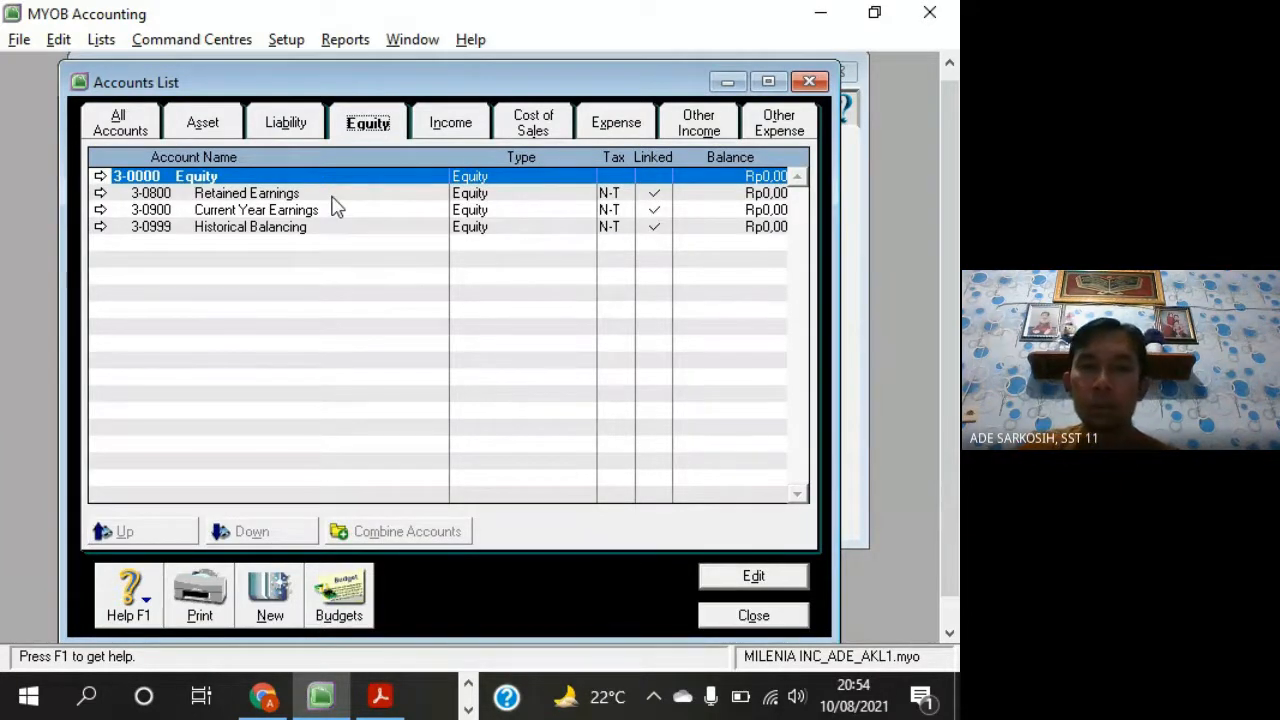
{"action": "key", "text": "Down"}
{"action": "key", "text": "Down"}
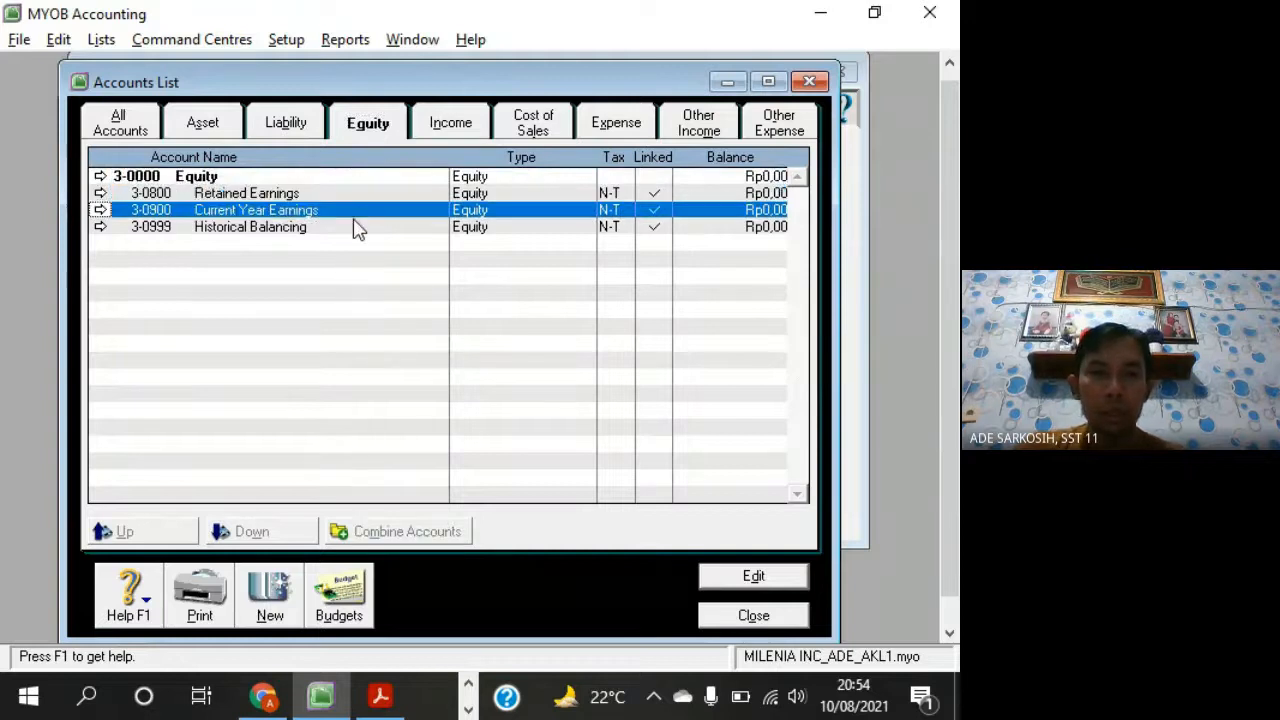
{"action": "double_click", "coordinate": [362, 214]}
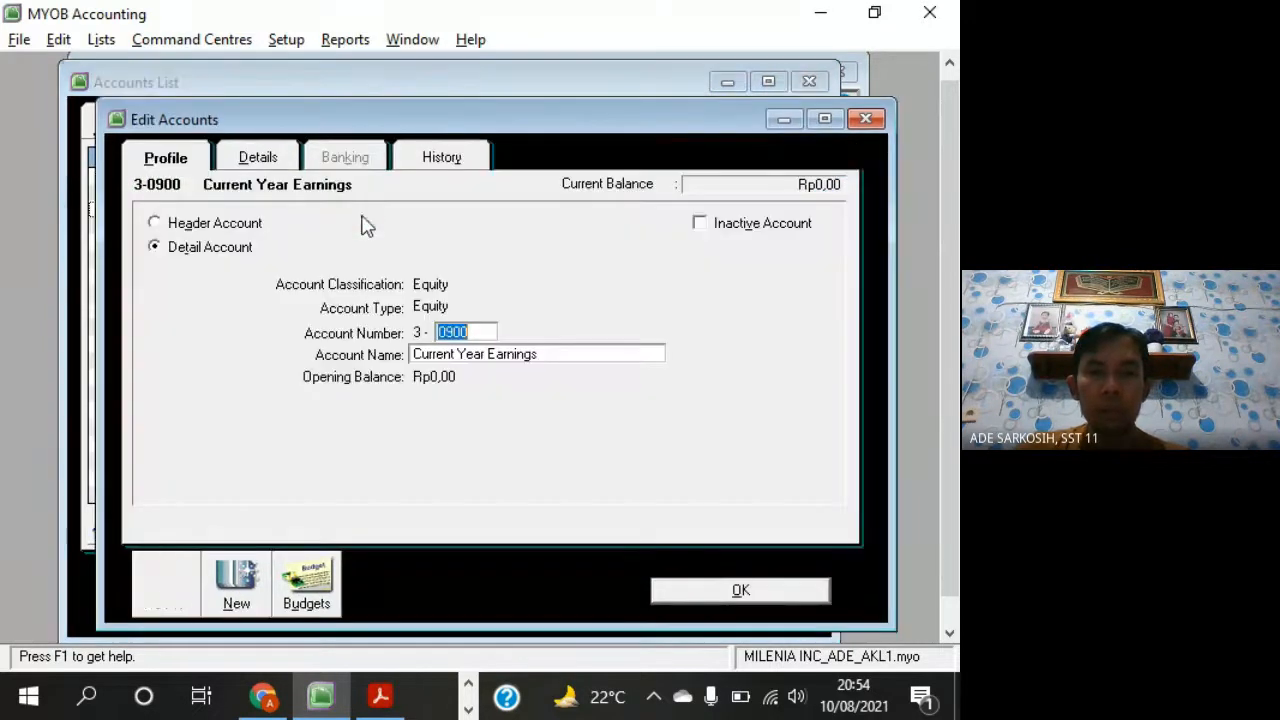
{"action": "left_click", "coordinate": [866, 119]}
Examine the PDF's equity accounts from Common Stock to Current Earning, focusing on the Retained Earning and Current Earning rows
{"action": "key", "text": "alt+Tab"}
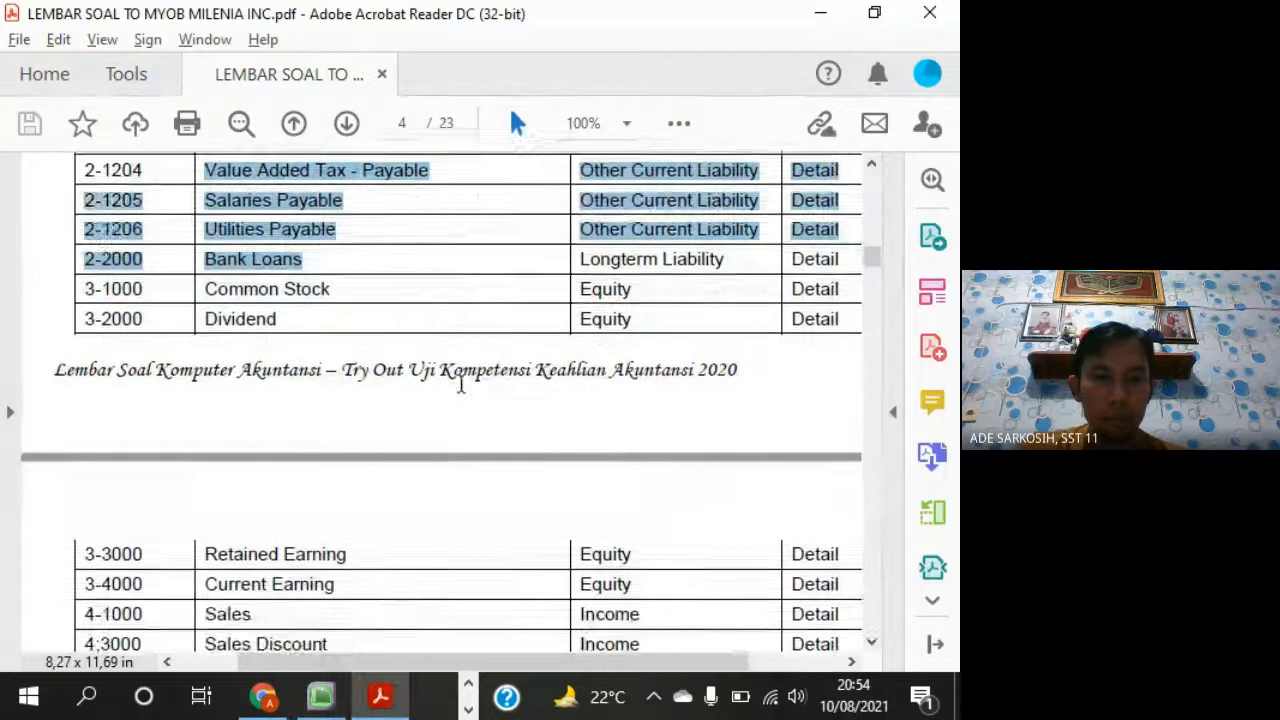
{"action": "scroll", "coordinate": [460, 382], "scroll_direction": "down", "scroll_amount": 3}
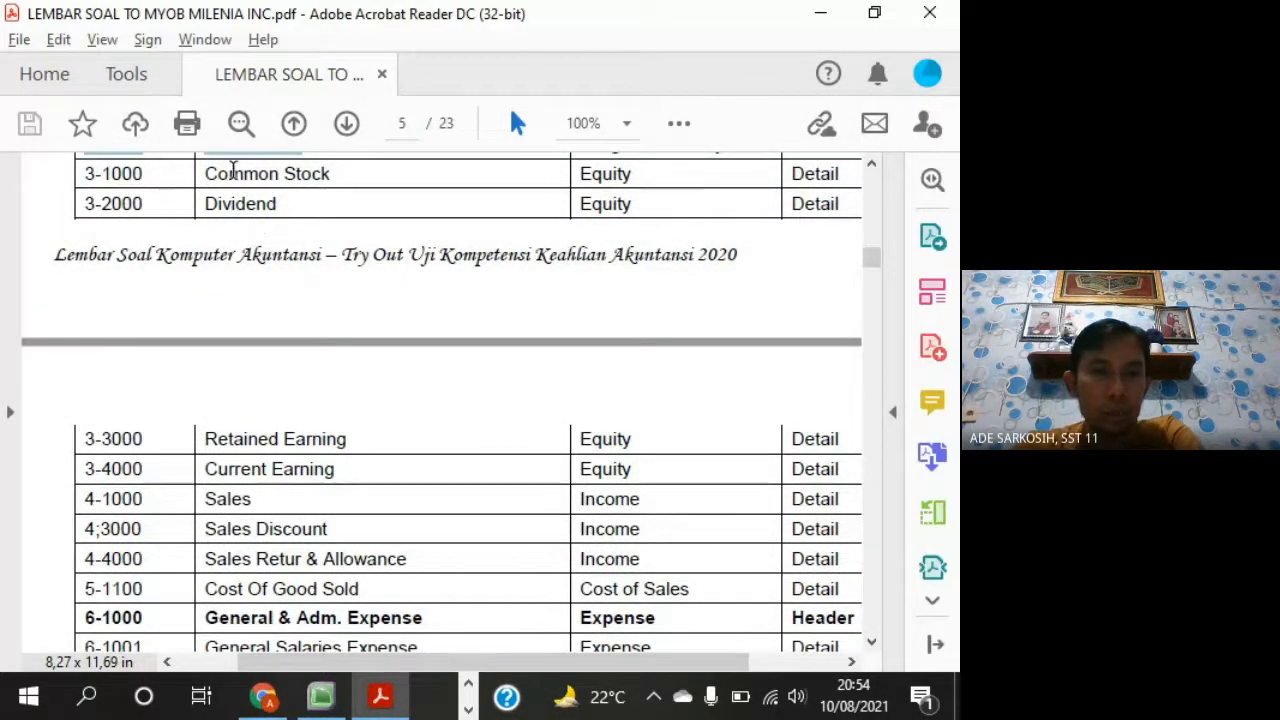
{"action": "left_click", "coordinate": [212, 203]}
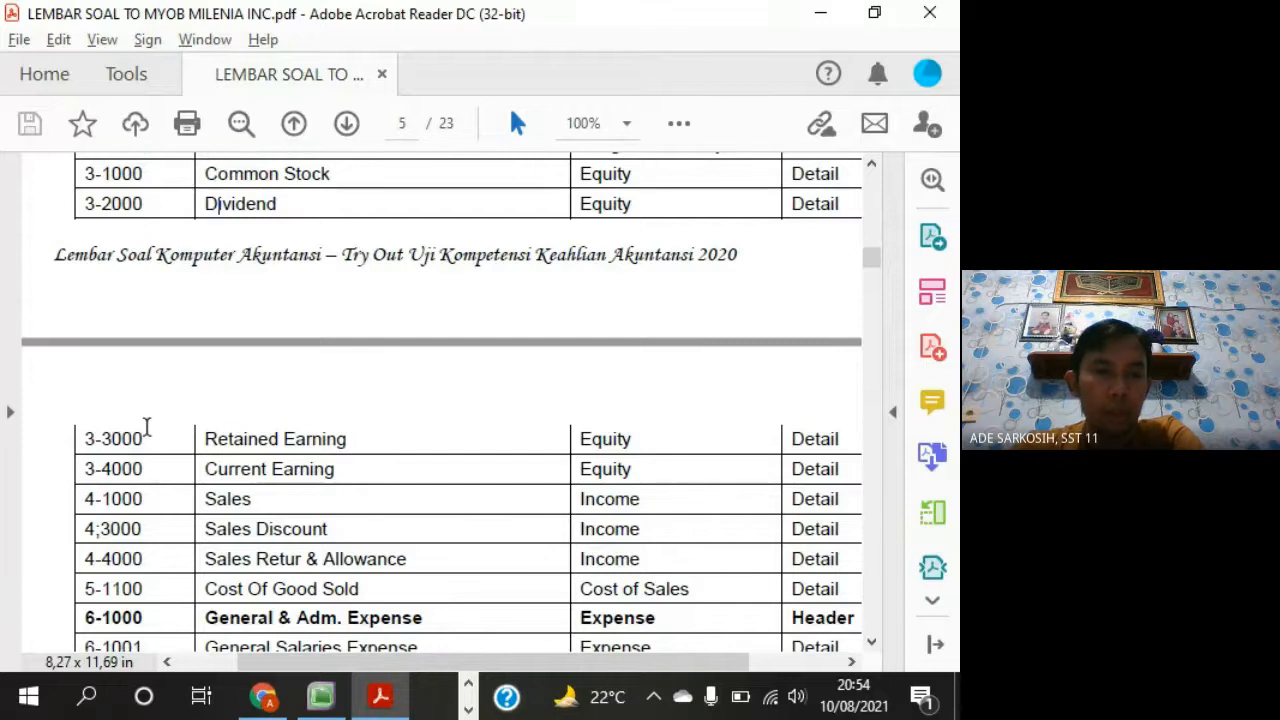
{"action": "left_click_drag", "start_coordinate": [206, 440], "coordinate": [336, 470]}
{"action": "left_click", "coordinate": [217, 468]}
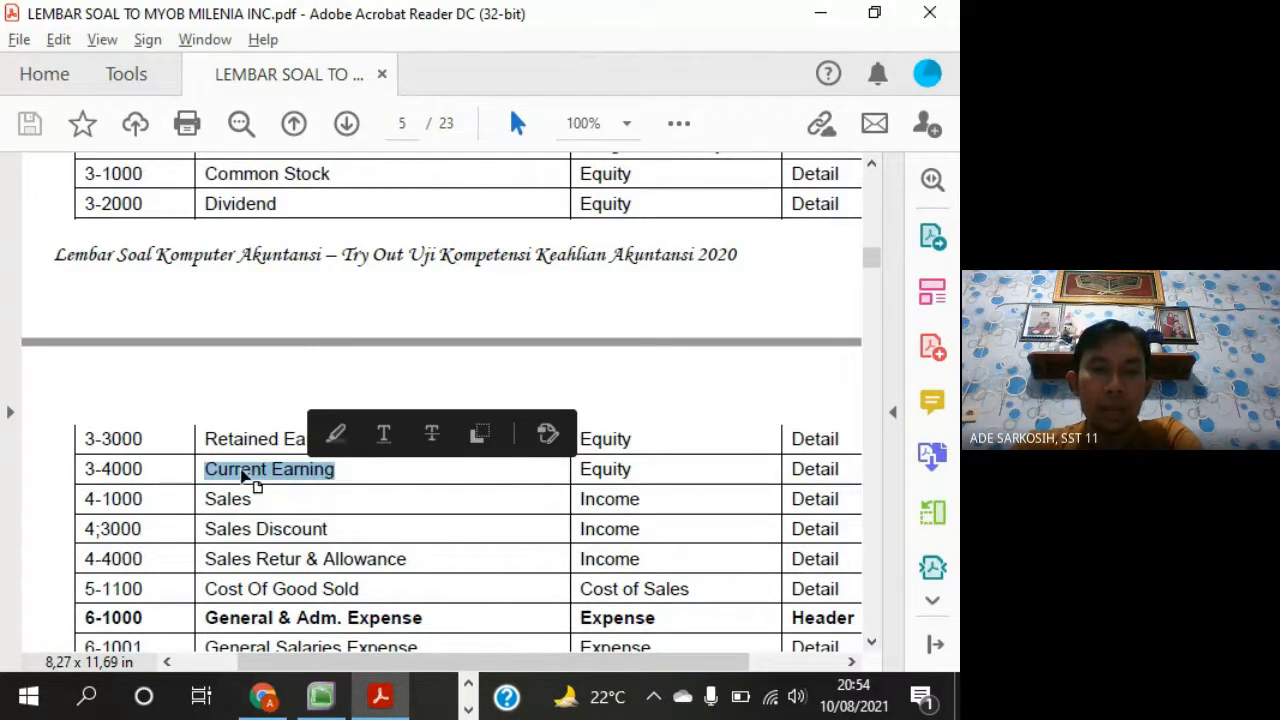
{"action": "left_click", "coordinate": [220, 440]}
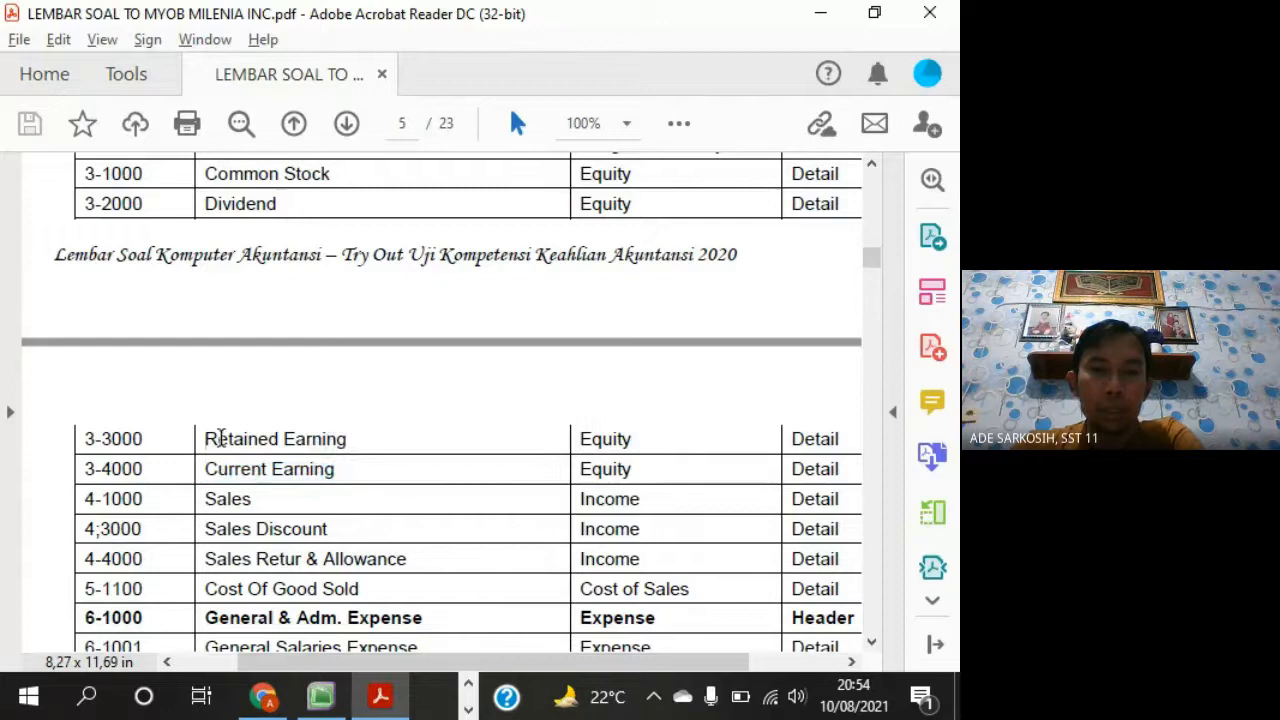
{"action": "left_click_drag", "start_coordinate": [220, 440], "coordinate": [347, 442]}
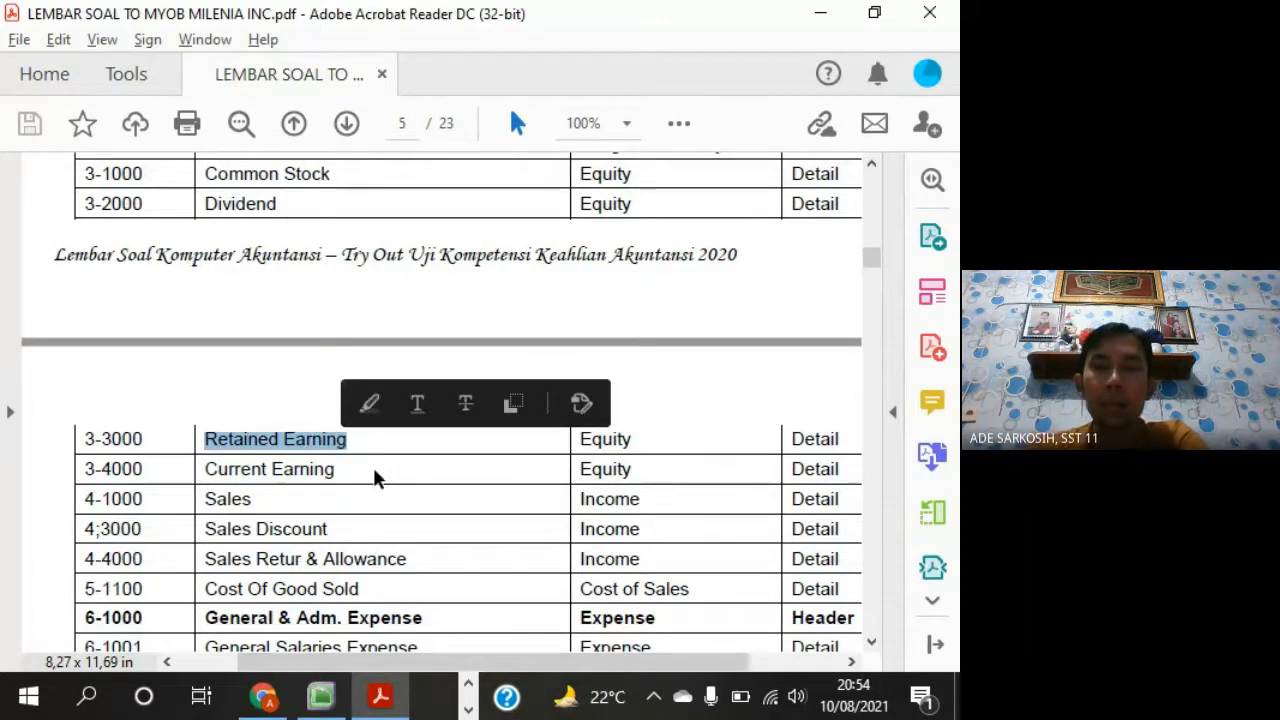
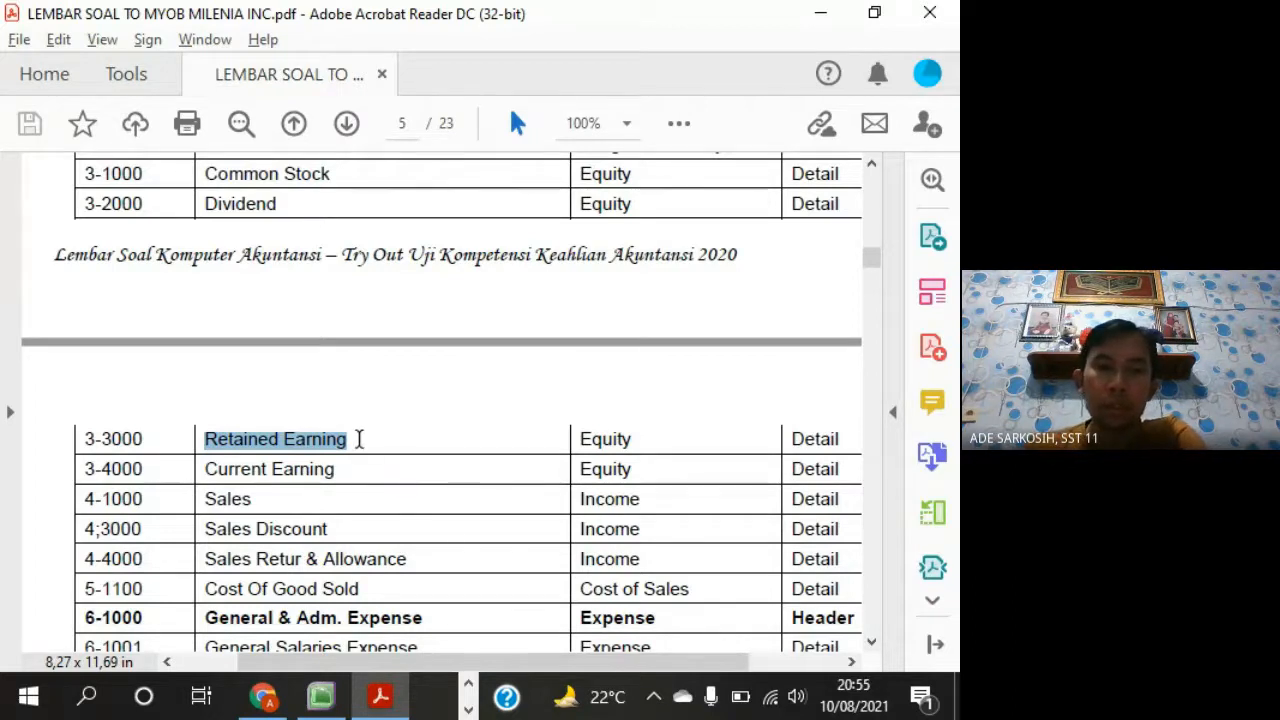
{"action": "left_click_drag", "start_coordinate": [357, 438], "coordinate": [226, 429]}
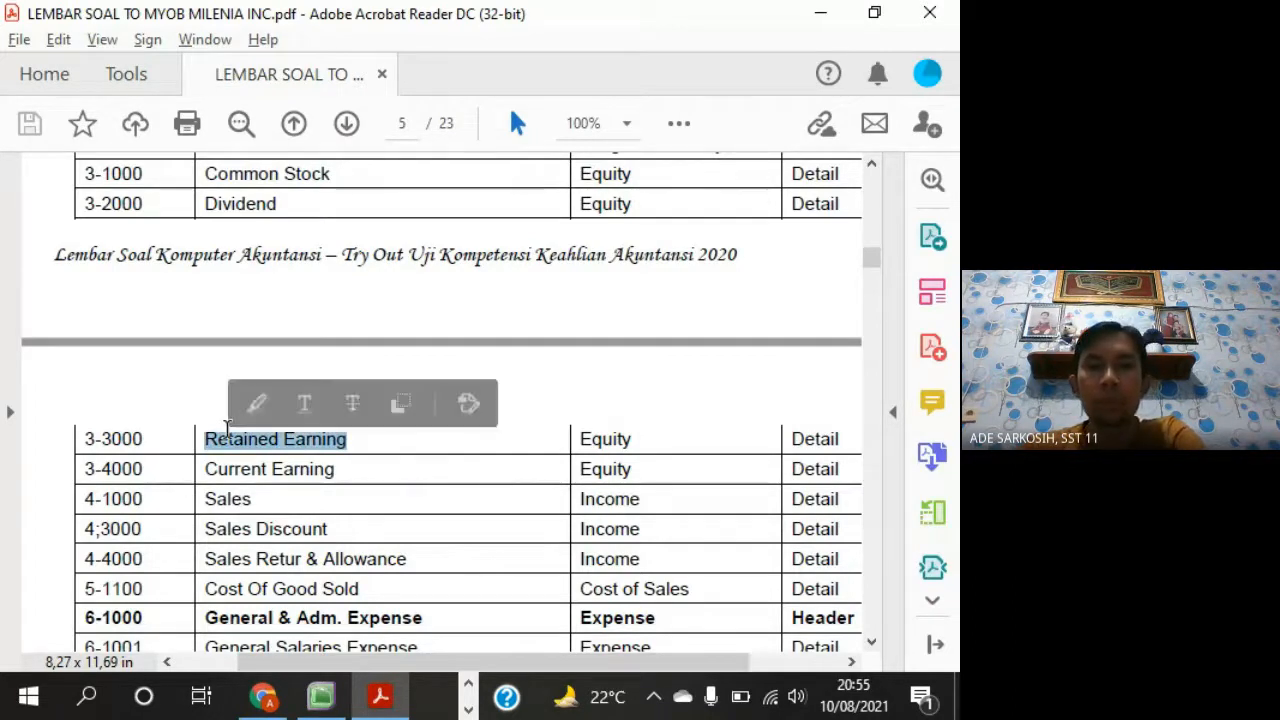
{"action": "left_click", "coordinate": [344, 470]}
{"action": "left_click_drag", "start_coordinate": [344, 470], "coordinate": [223, 460]}
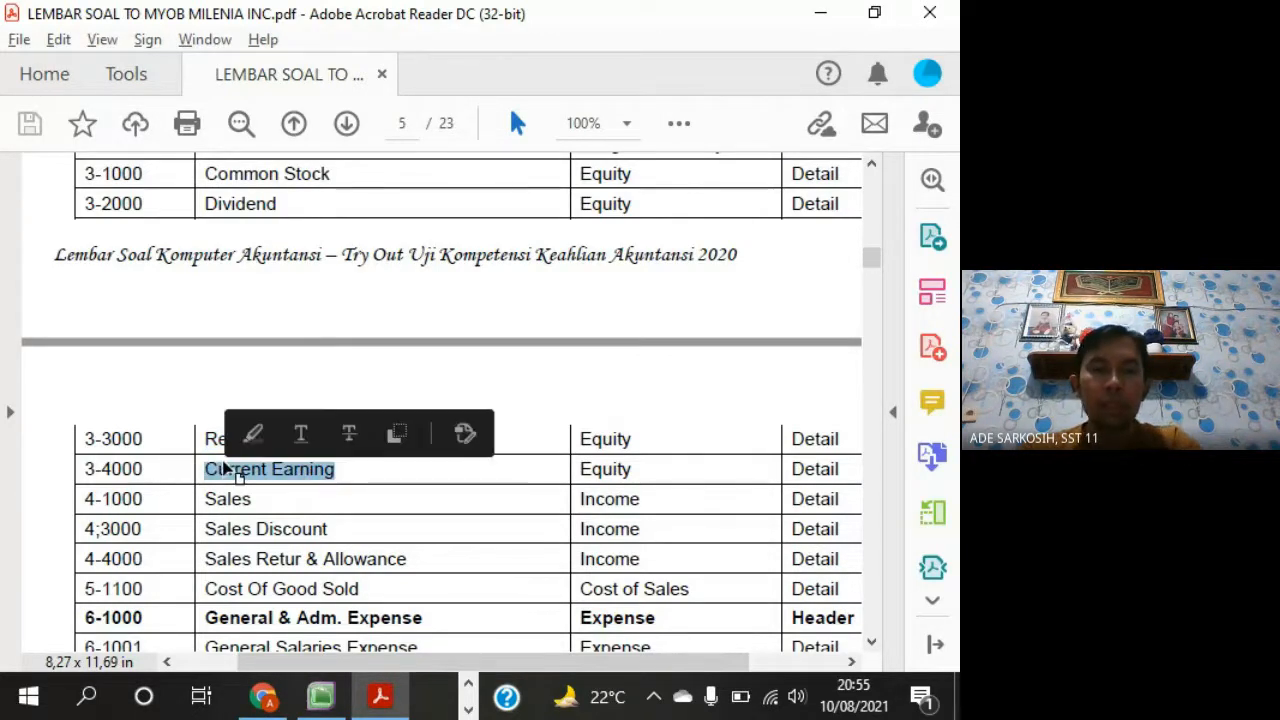
{"action": "left_click", "coordinate": [347, 470]}
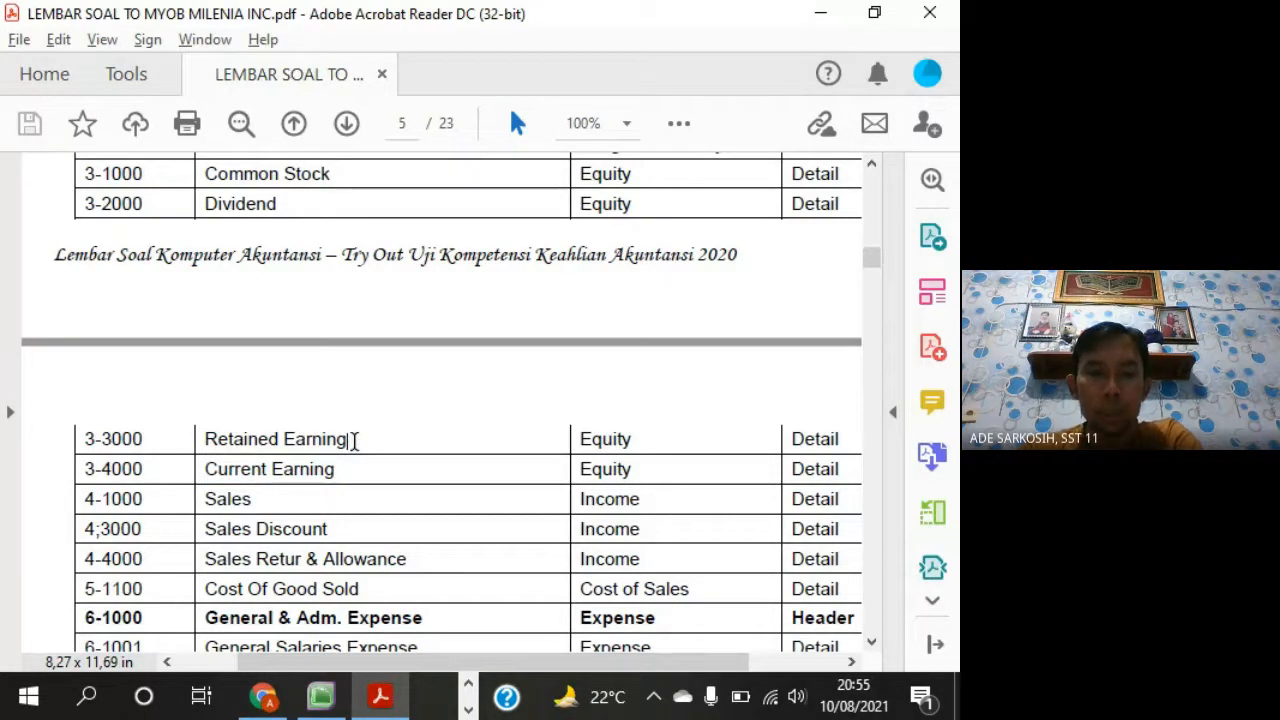
{"action": "left_click_drag", "start_coordinate": [352, 440], "coordinate": [229, 440]}
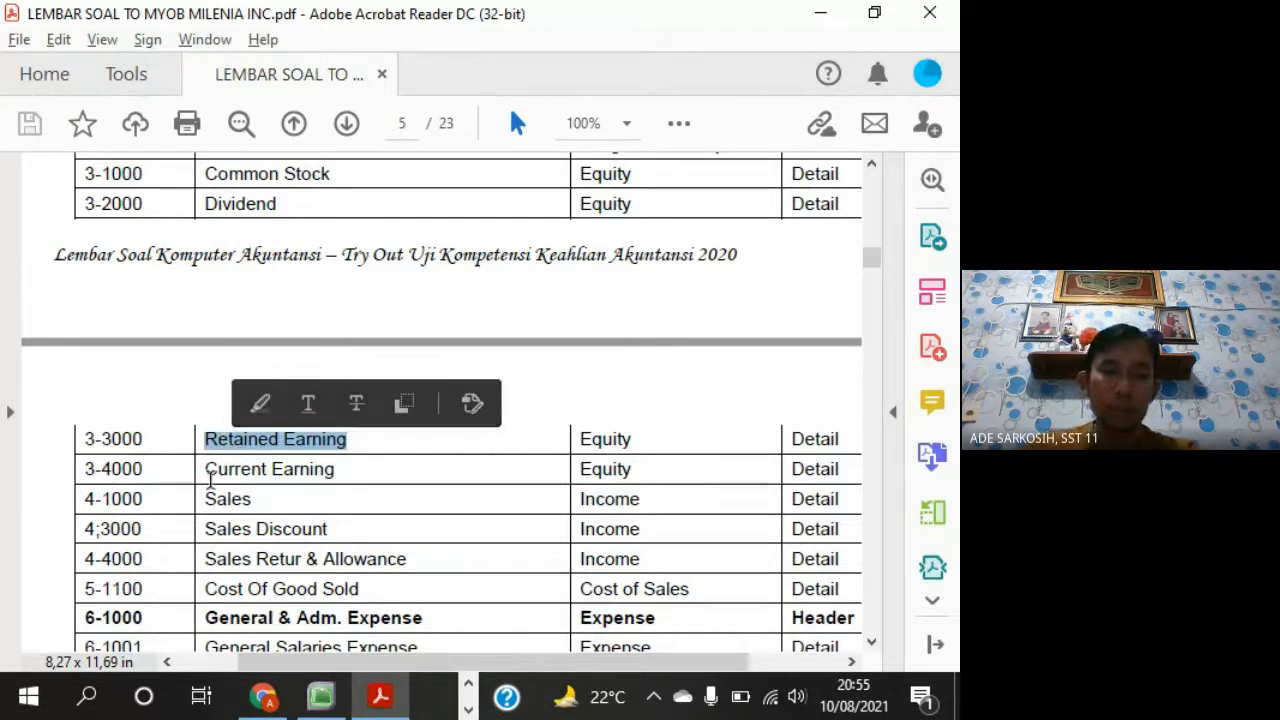
{"action": "left_click", "coordinate": [143, 438]}
{"action": "left_click_drag", "start_coordinate": [213, 448], "coordinate": [249, 477]}
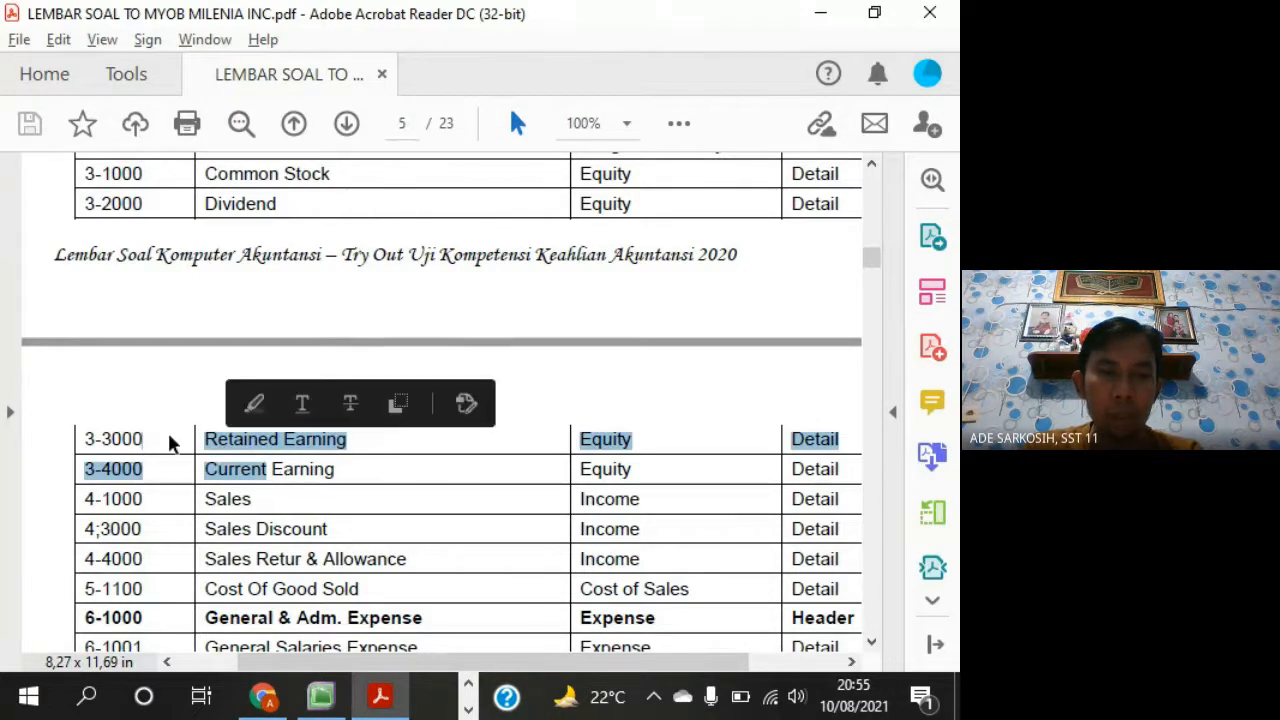
Set the Retained Earnings account number to 3-3000, following the PDF chart of accounts
{"action": "key", "text": "alt+Tab"}
{"action": "left_click", "coordinate": [256, 194]}
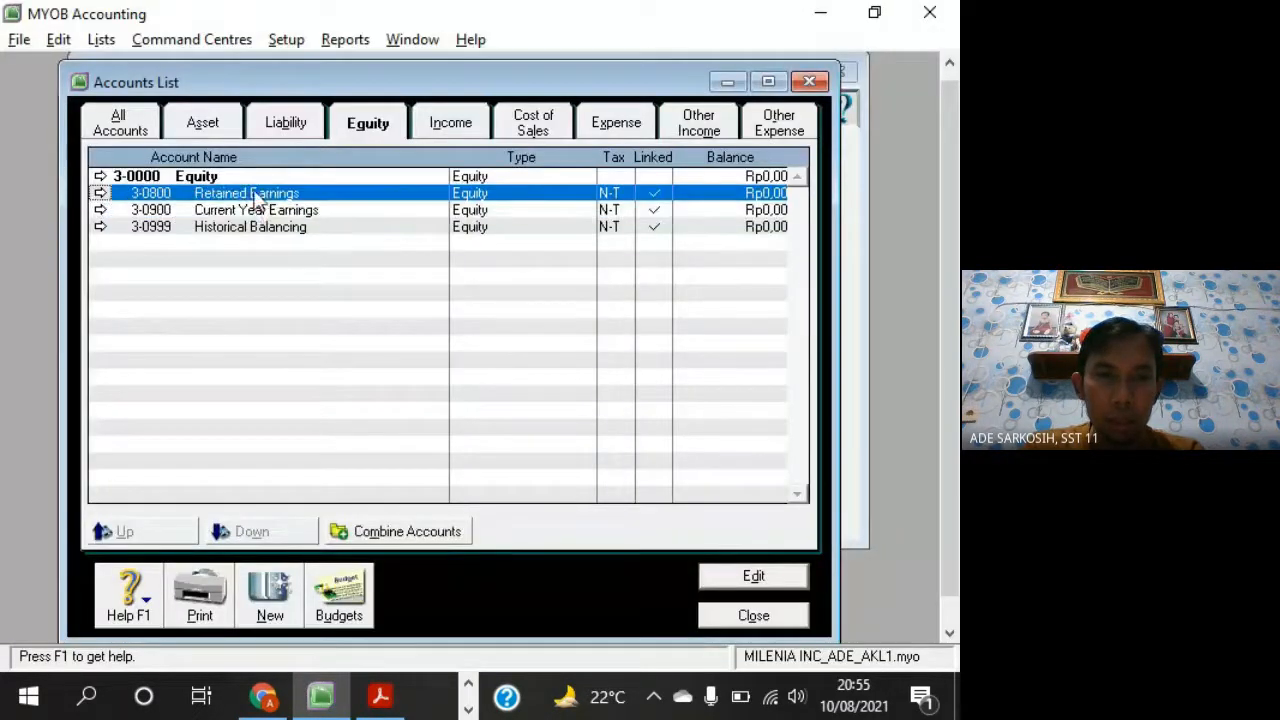
{"action": "key", "text": "alt+Tab"}
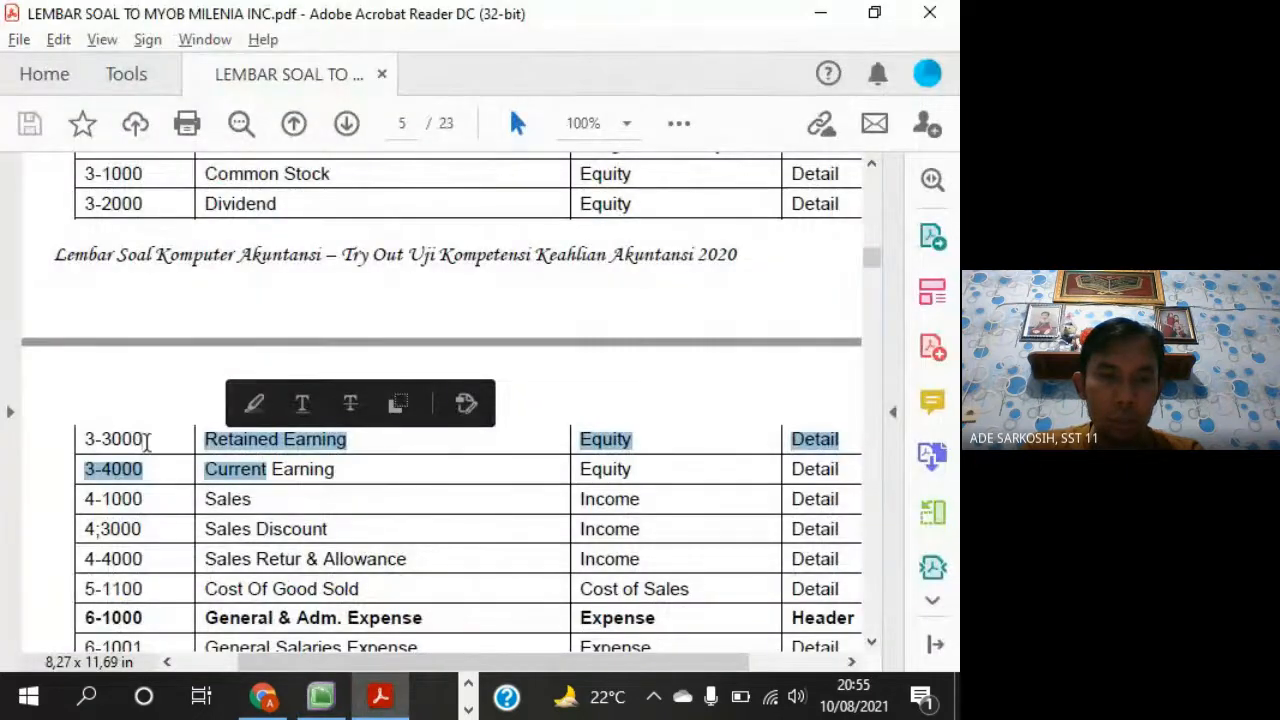
{"action": "key", "text": "alt+Tab"}
{"action": "double_click", "coordinate": [216, 194]}
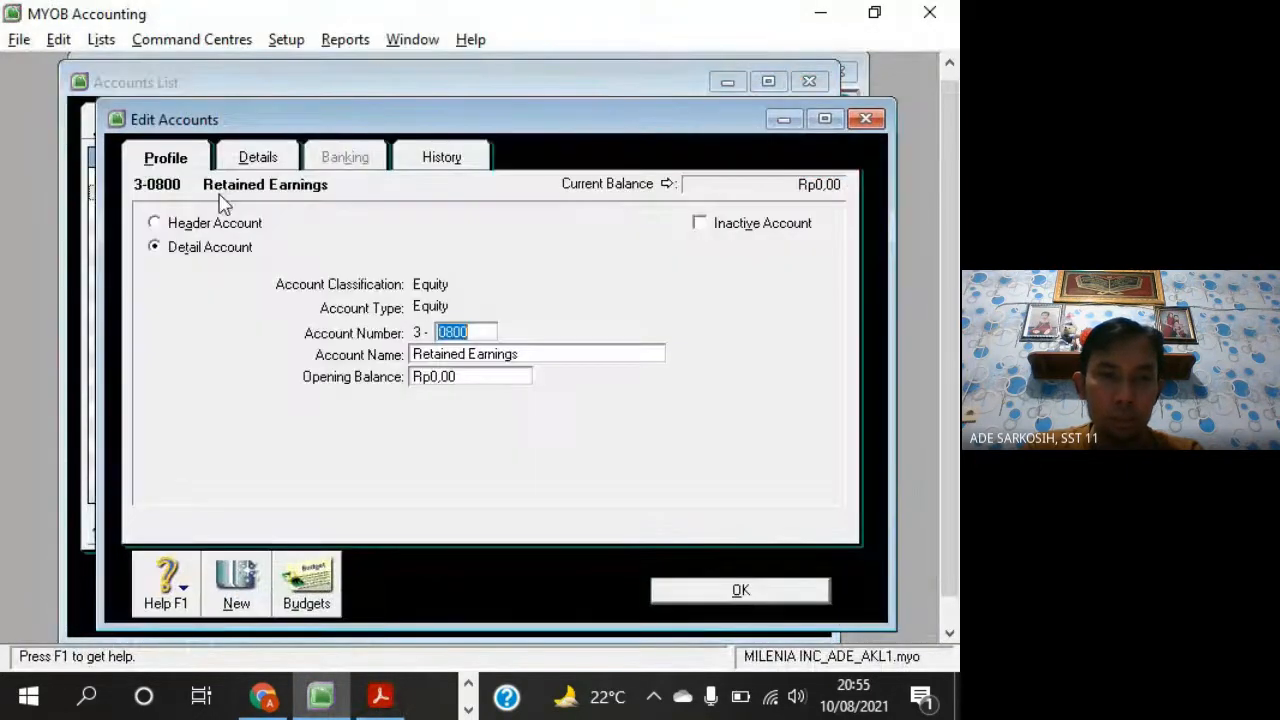
{"action": "type", "text": "3000"}
{"action": "key", "text": "Tab"}
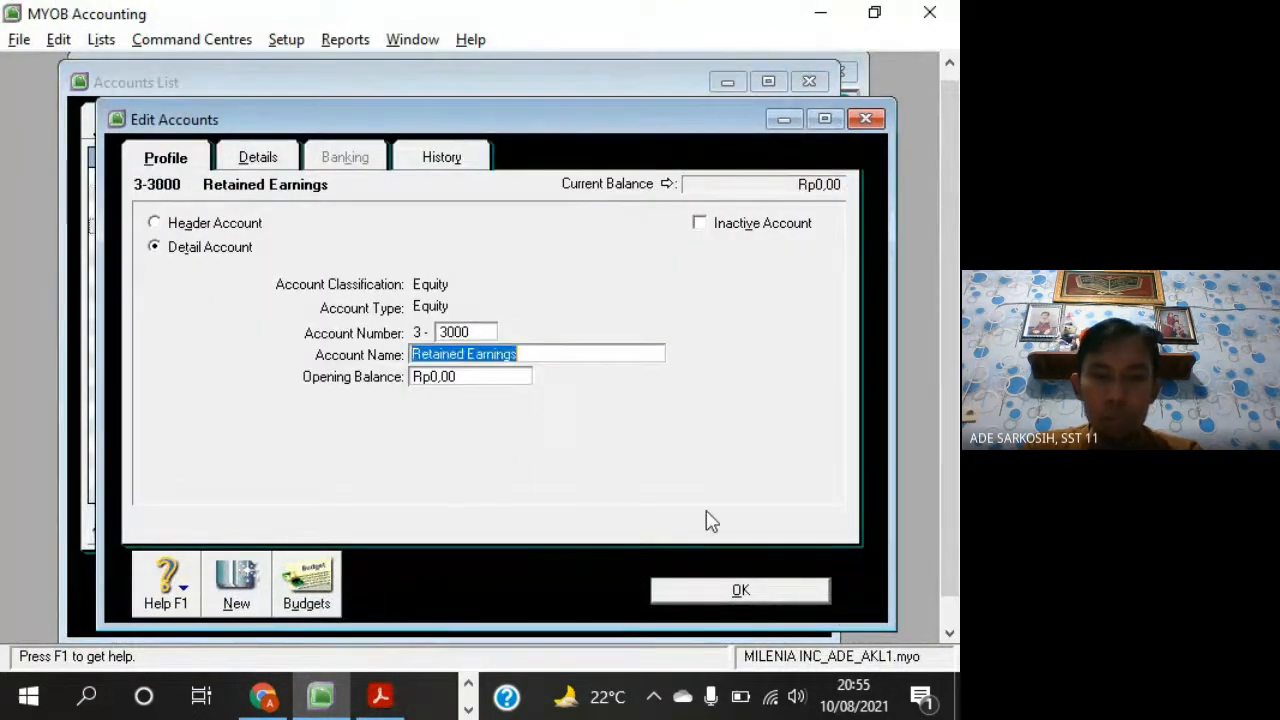
{"action": "left_click", "coordinate": [797, 598]}
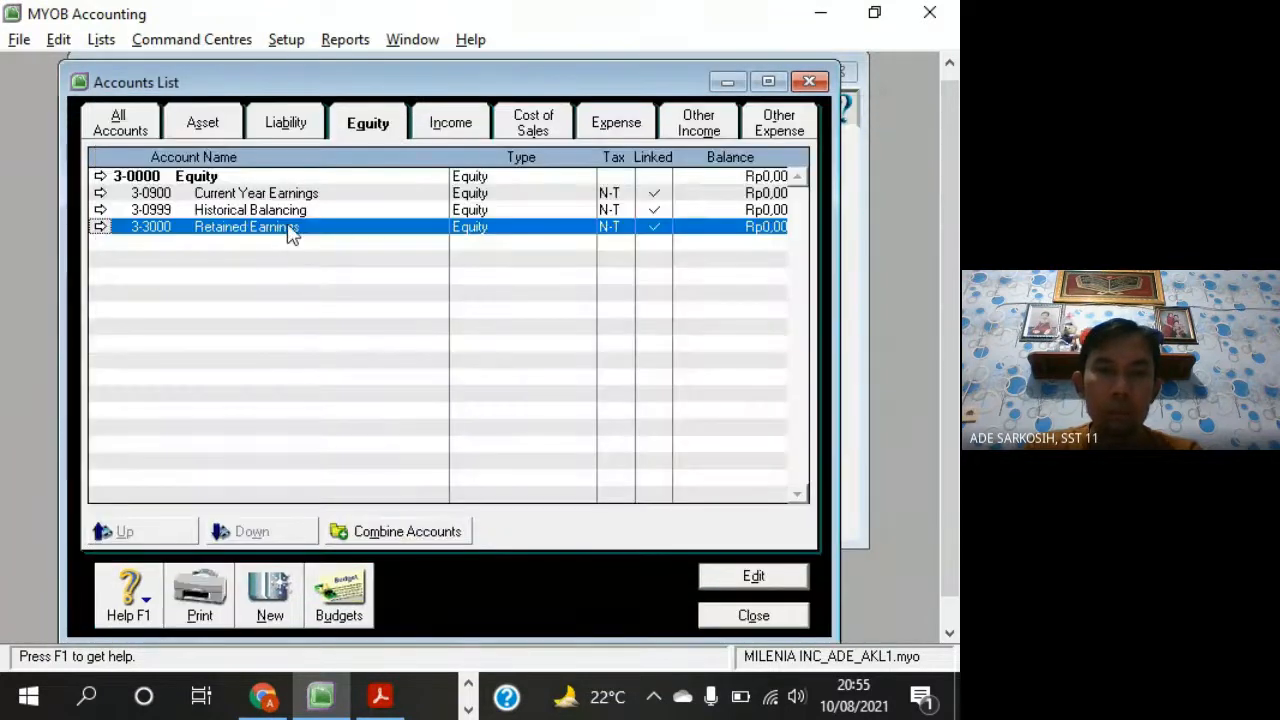
Renumber the Current Year Earnings account as 3-4000 and rename it Current Earnings
{"action": "left_click", "coordinate": [284, 194]}
{"action": "key", "text": "alt+Tab"}
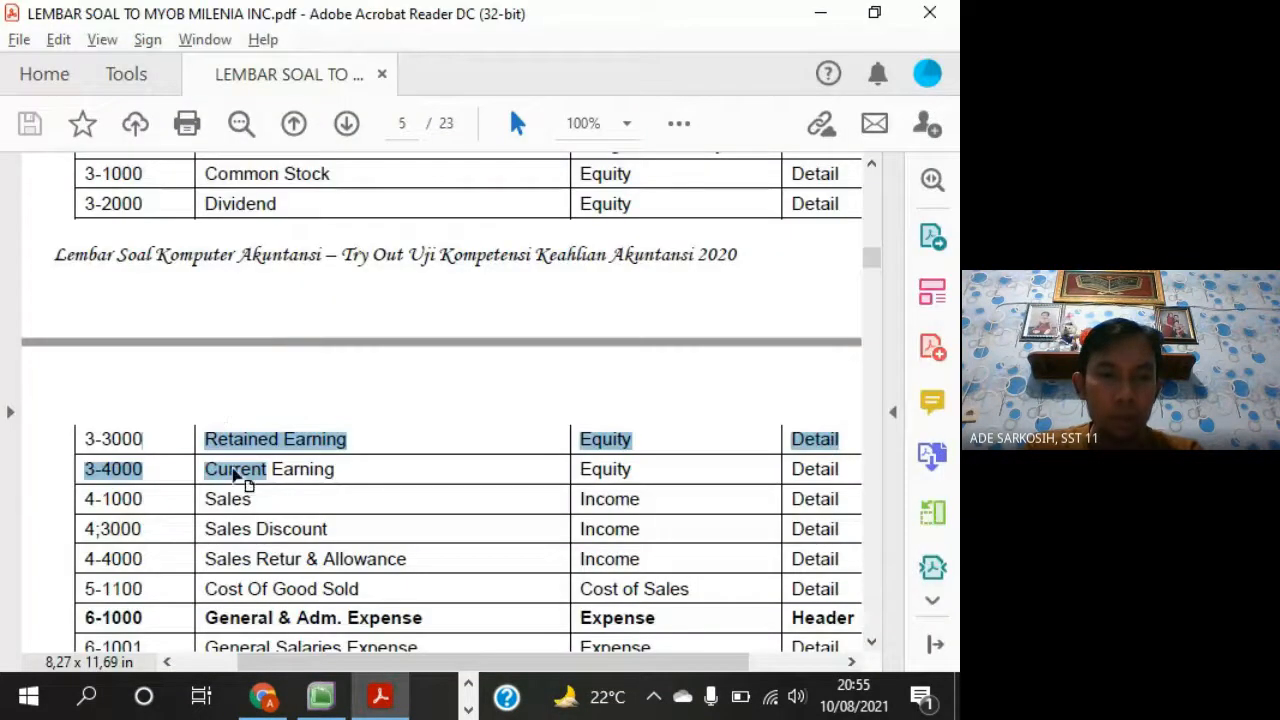
{"action": "key", "text": "alt+Tab"}
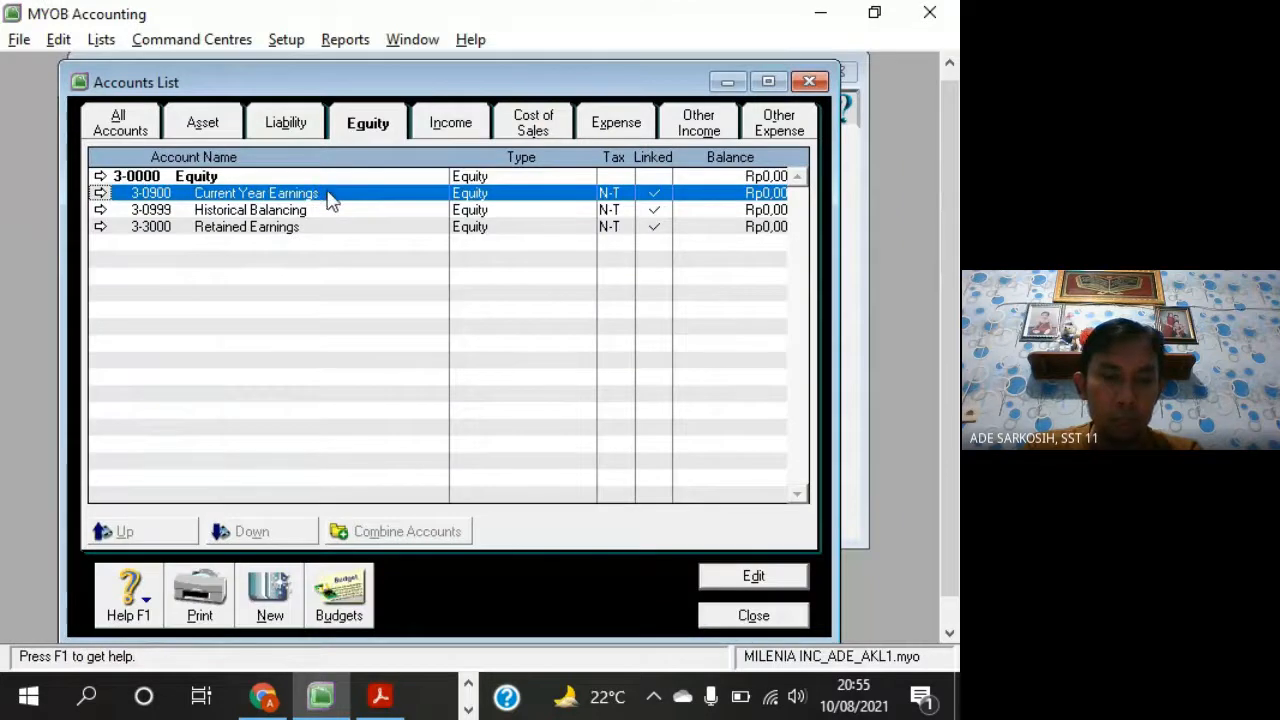
{"action": "double_click", "coordinate": [331, 199]}
{"action": "type", "text": "4000"}
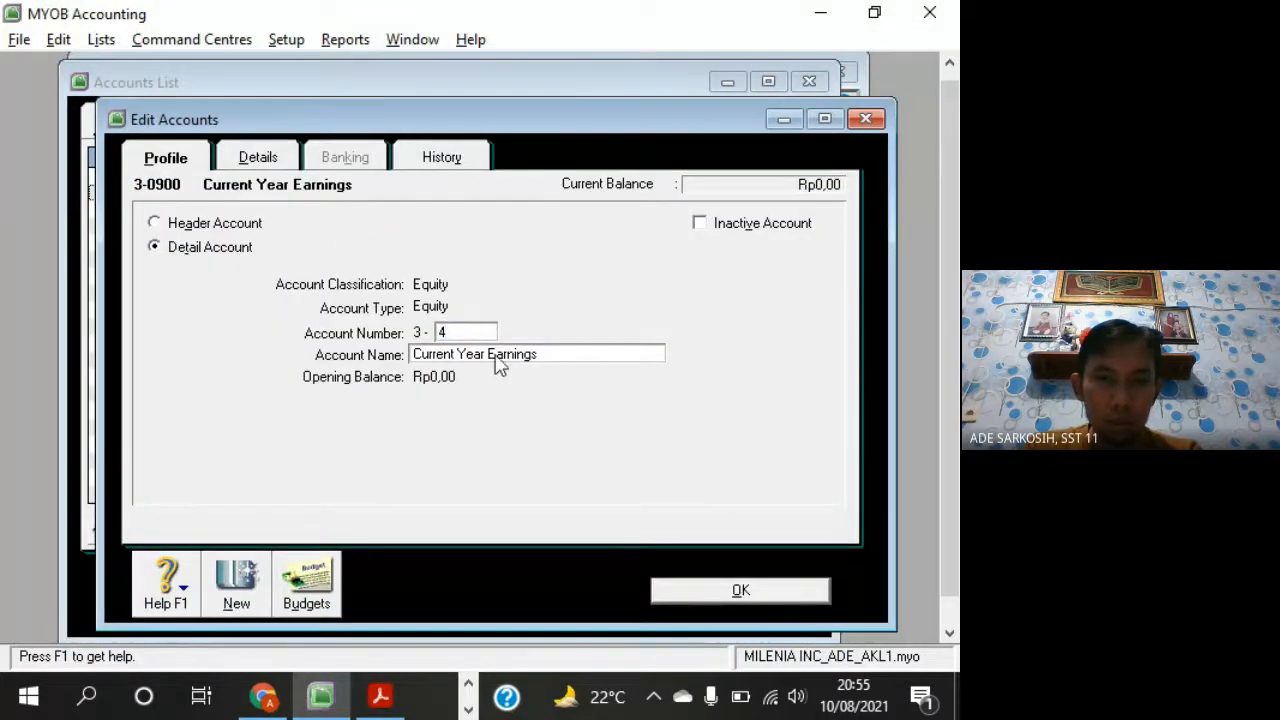
{"action": "left_click", "coordinate": [482, 355]}
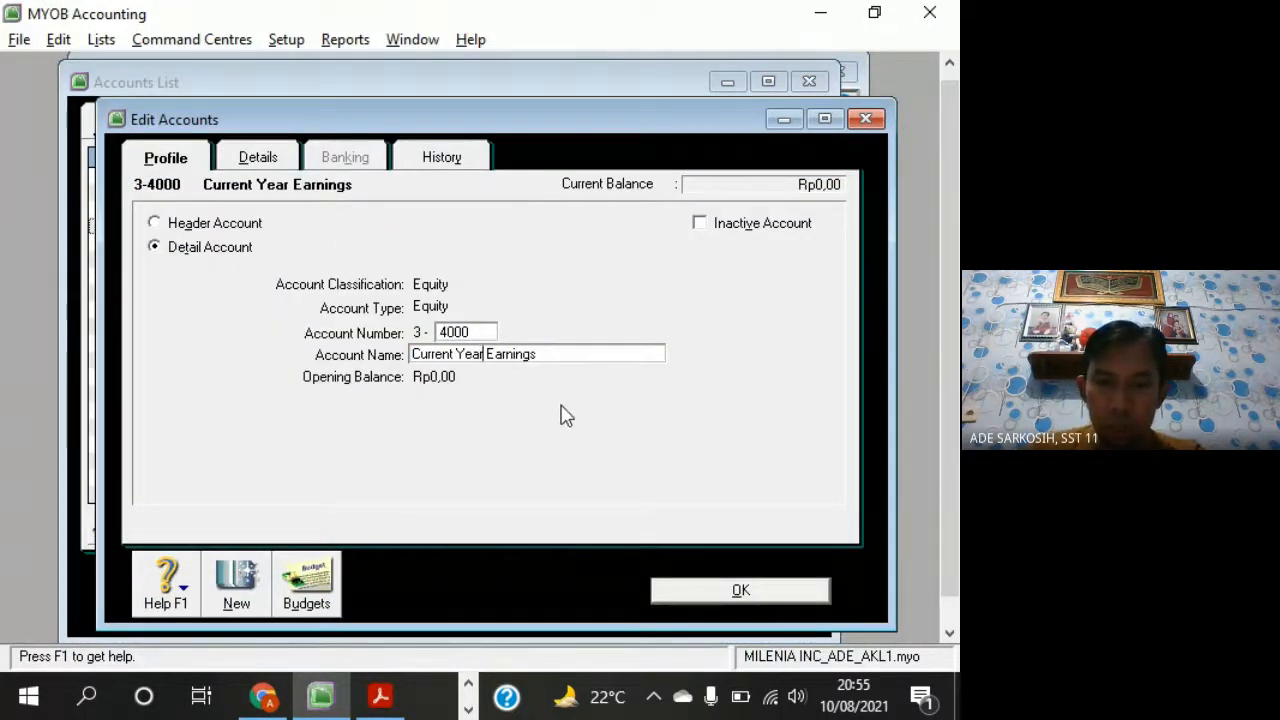
{"action": "key", "text": "BackSpace"}
{"action": "key", "text": "BackSpace"}
{"action": "key", "text": "BackSpace"}
{"action": "key", "text": "BackSpace"}
{"action": "key", "text": "BackSpace"}
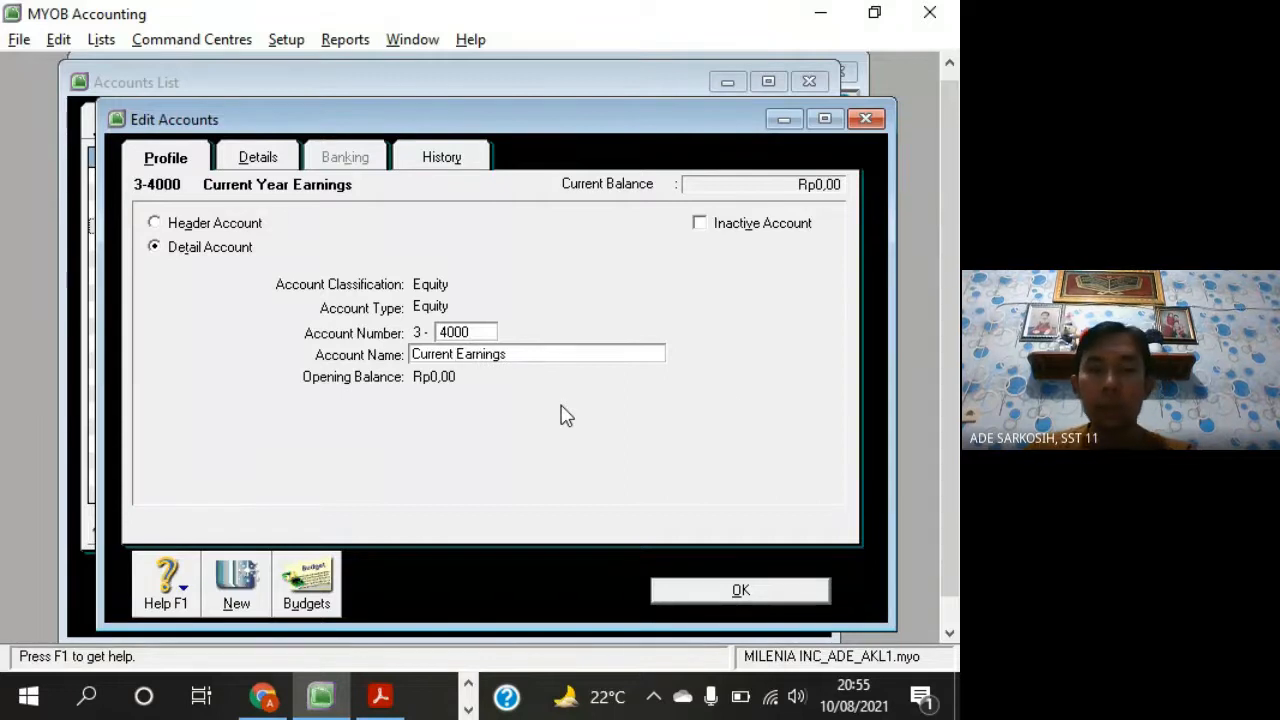
{"action": "left_click", "coordinate": [826, 589]}
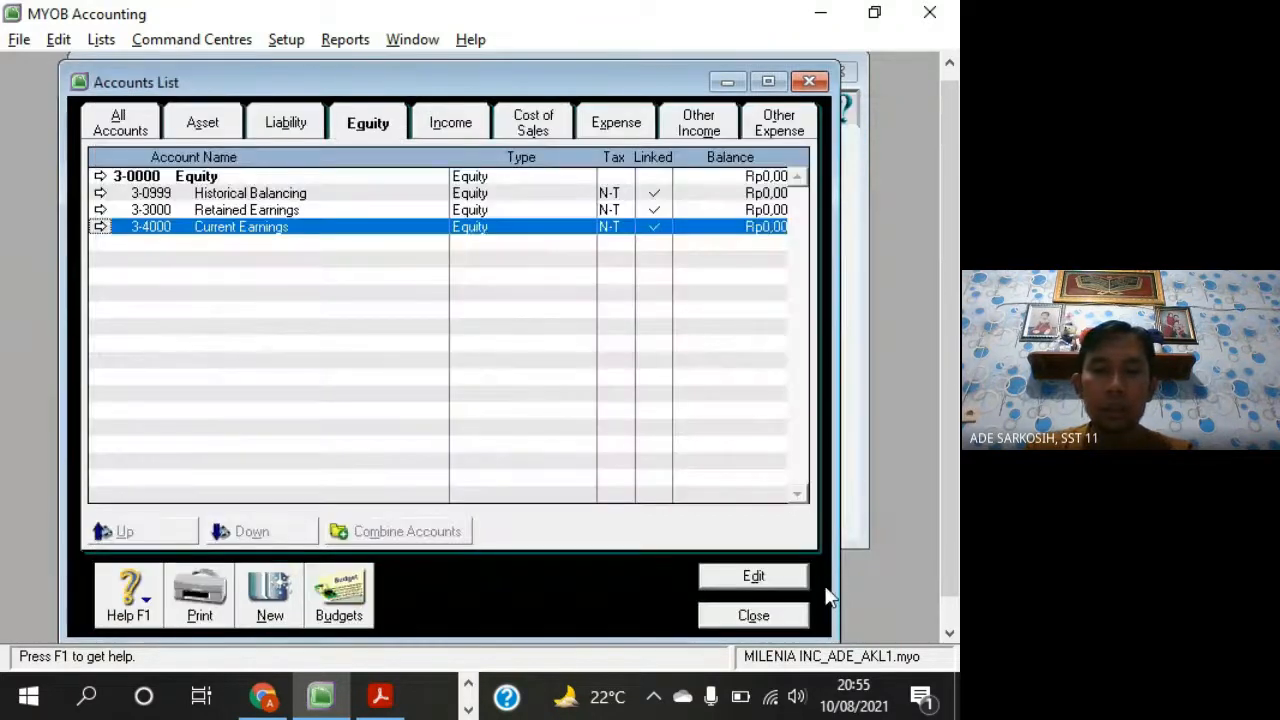
Create a detail equity account numbered 3-1000 and named Common Stock
{"action": "left_click", "coordinate": [300, 194]}
{"action": "key", "text": "alt+Tab"}
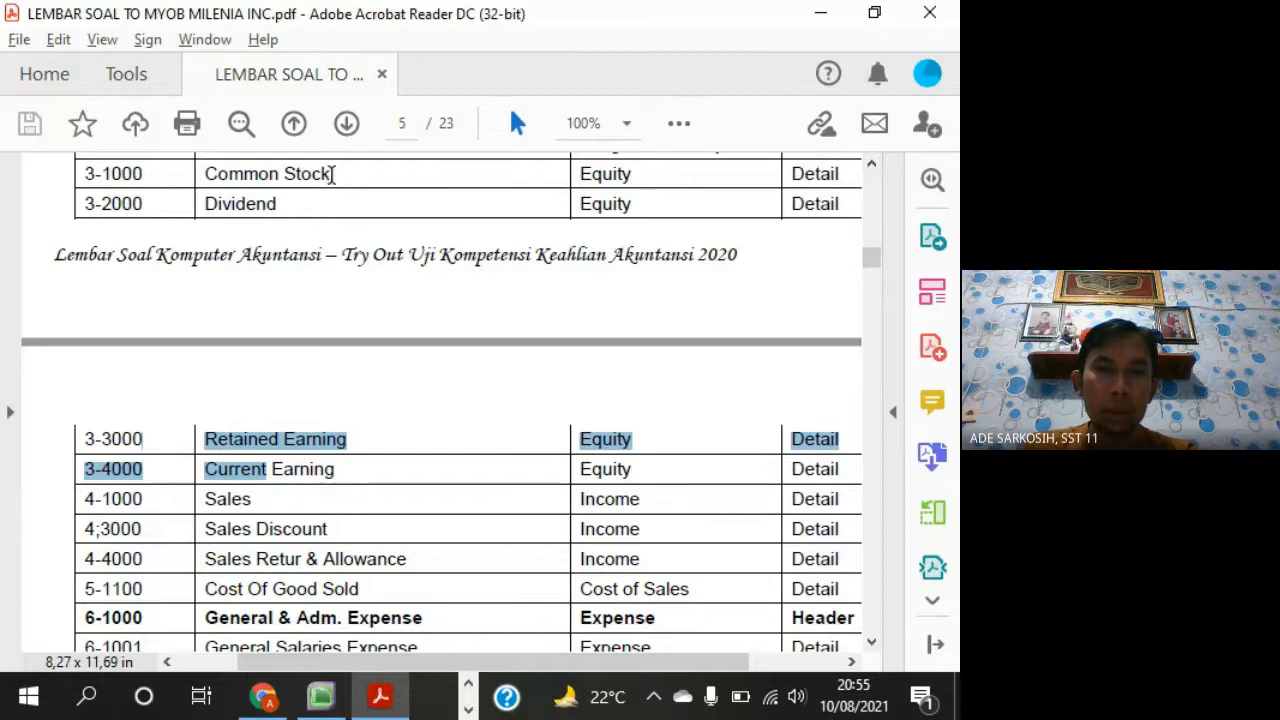
{"action": "key", "text": "alt+Tab"}
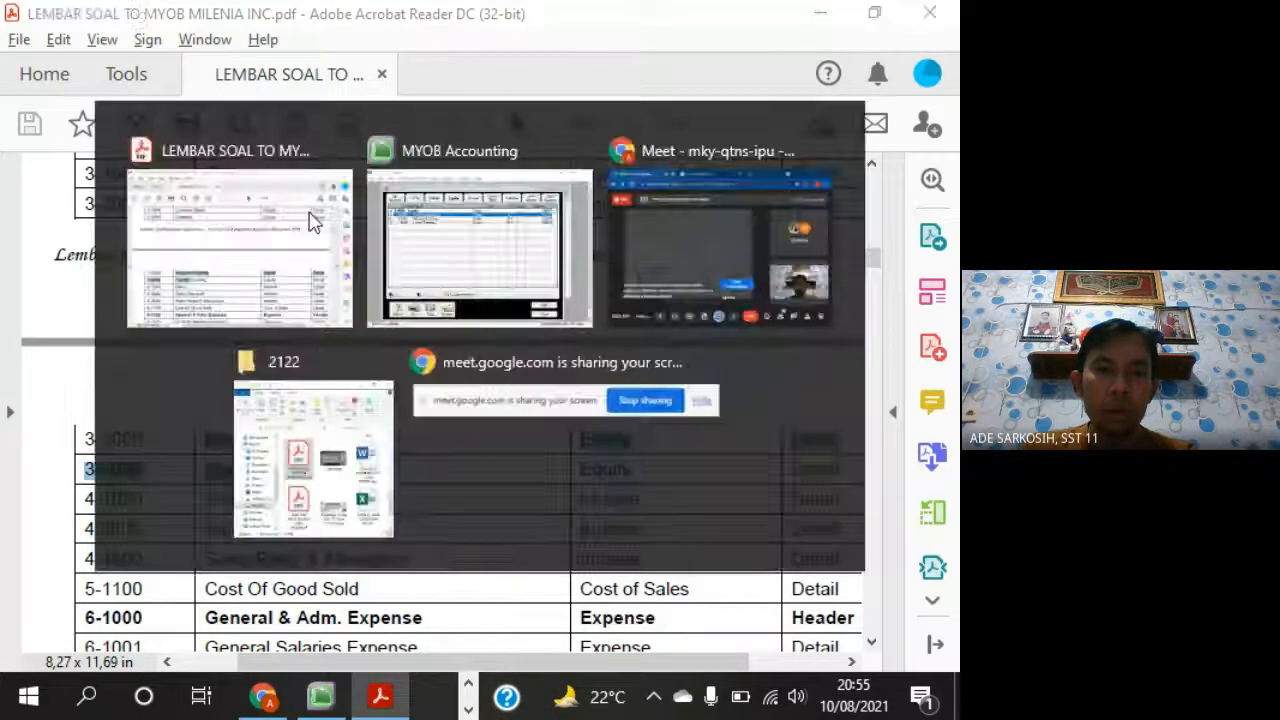
{"action": "left_click", "coordinate": [266, 600]}
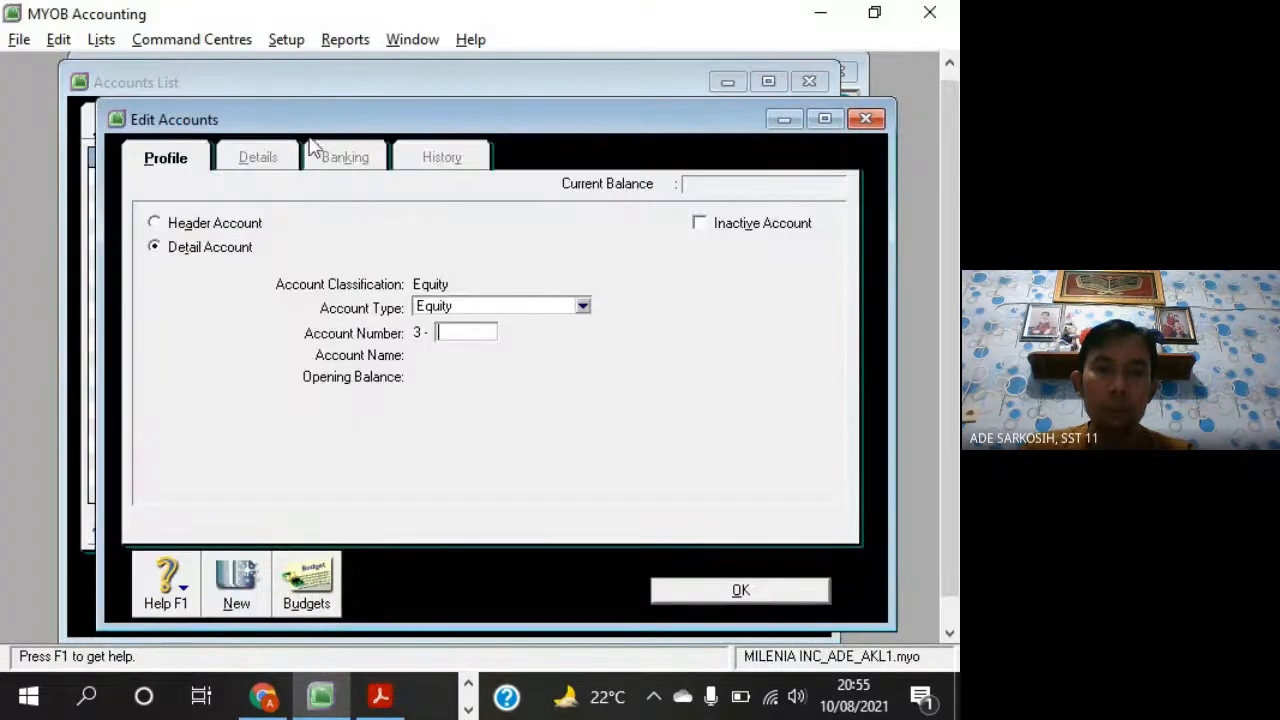
{"action": "left_click_drag", "start_coordinate": [318, 122], "coordinate": [653, 59]}
{"action": "left_click", "coordinate": [797, 267]}
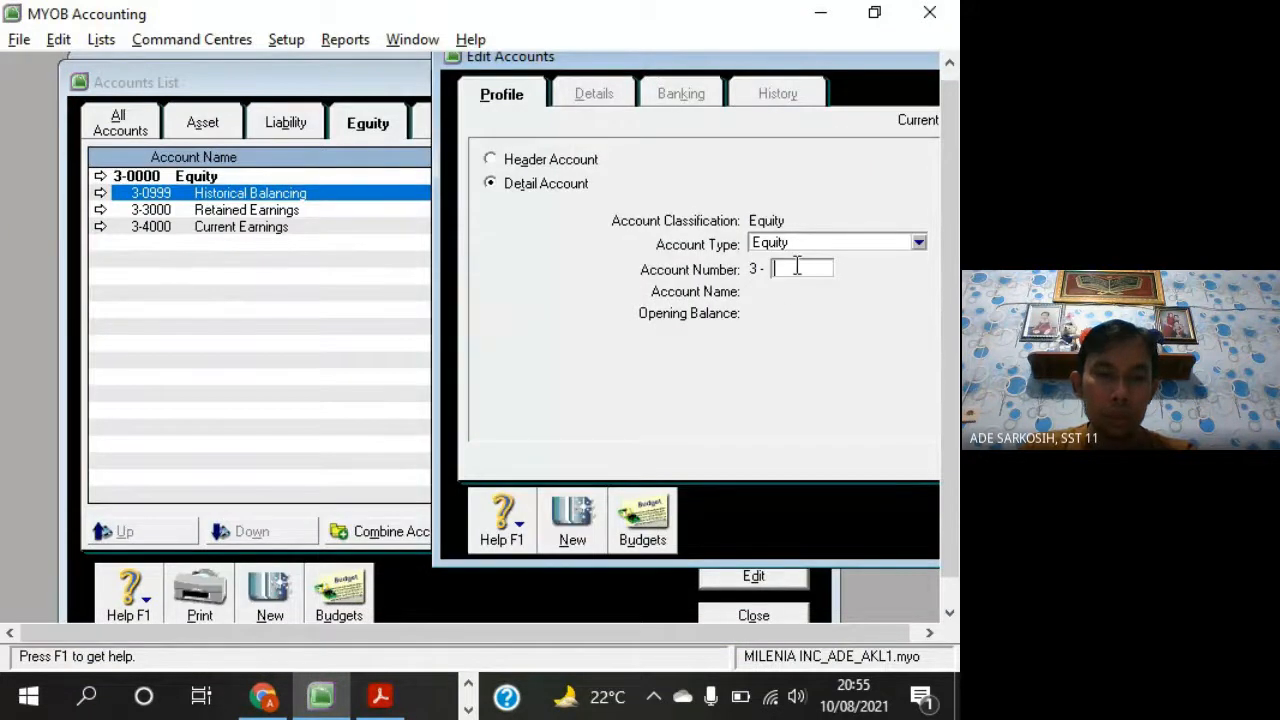
{"action": "type", "text": "1000"}
{"action": "key", "text": "Tab"}
{"action": "key", "text": "alt+Tab"}
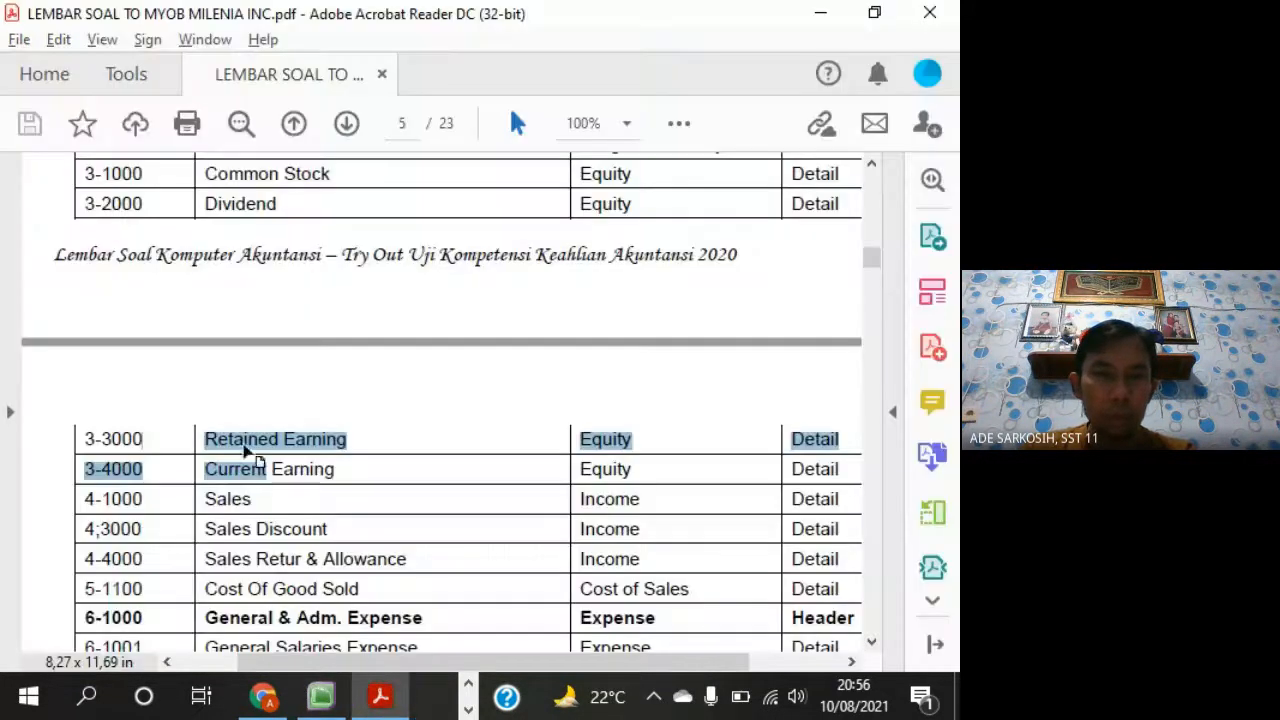
{"action": "key", "text": "alt+Tab"}
{"action": "type", "text": "Co"}
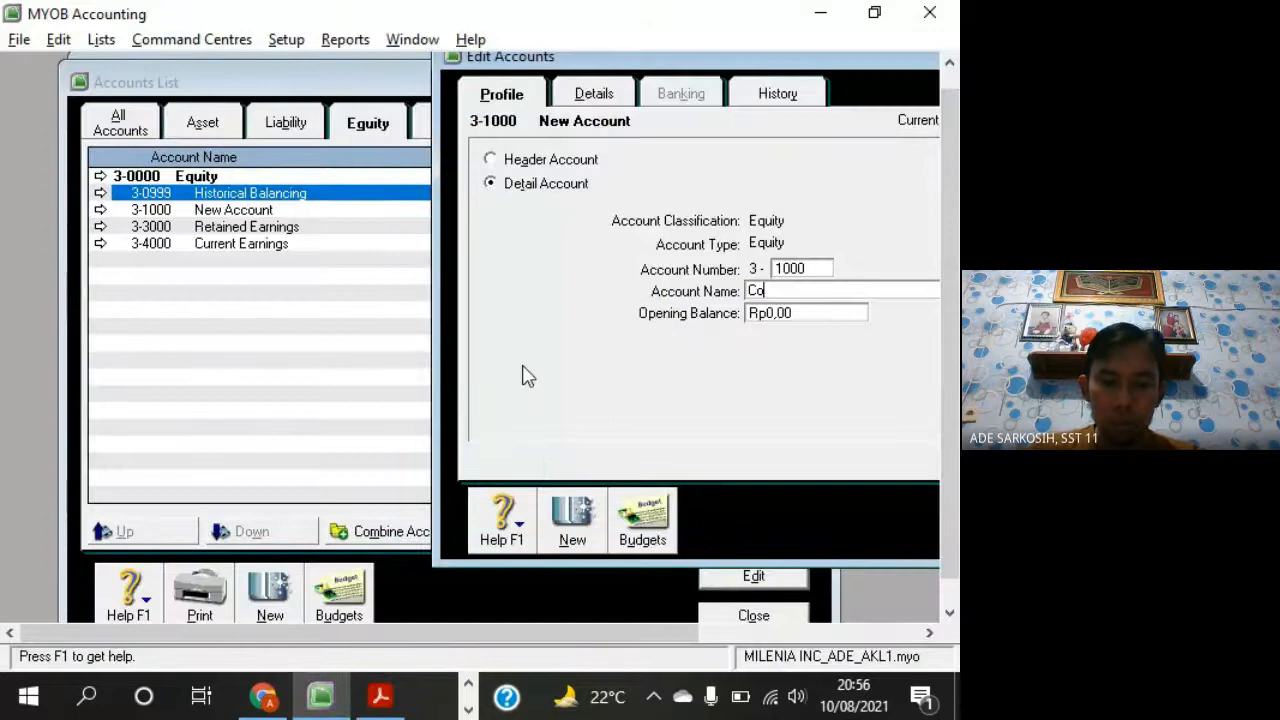
{"action": "type", "text": "mmon Stock"}
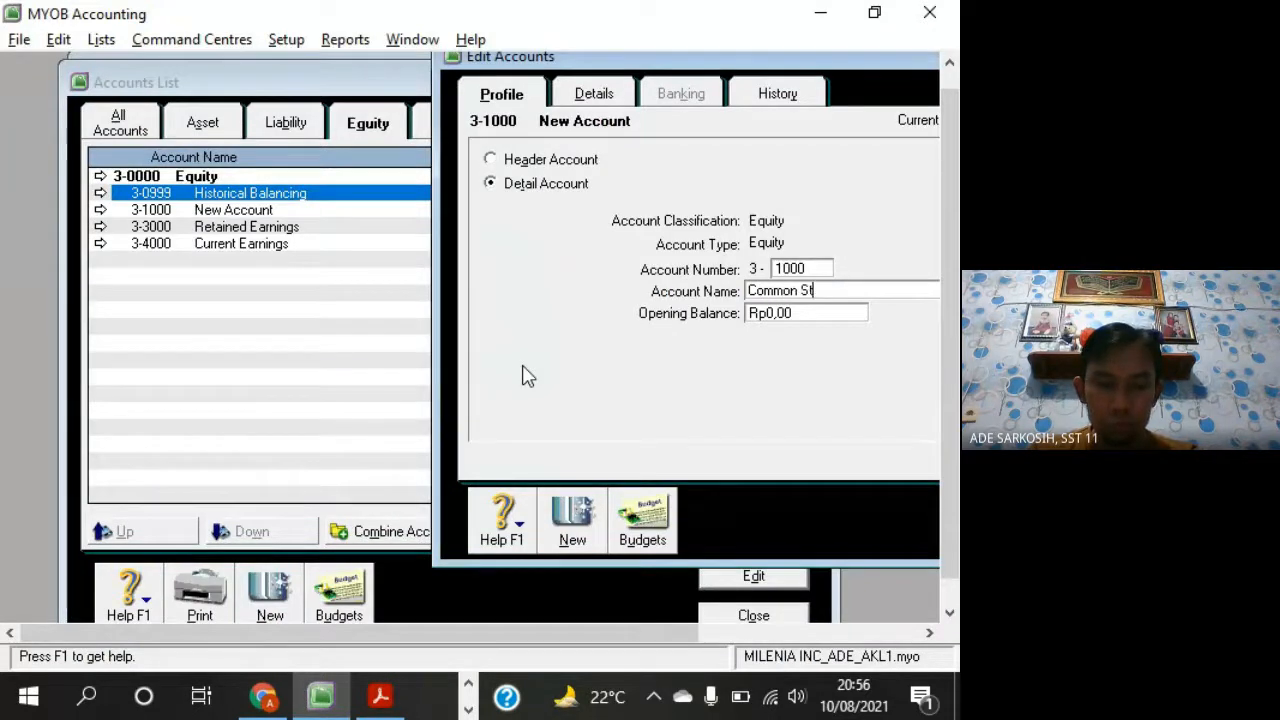
Add a detail equity account numbered 3-2000 and named Dividend, and return to the accounts list
{"action": "left_click", "coordinate": [572, 520]}
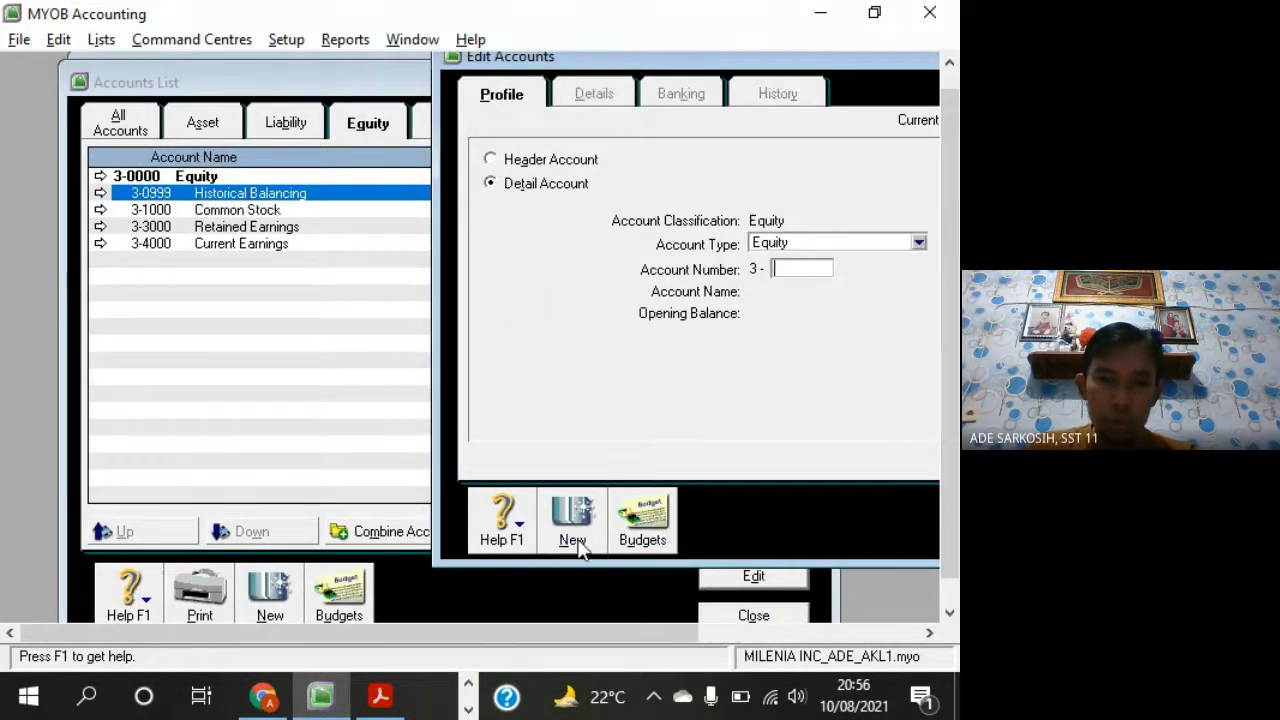
{"action": "type", "text": "2000"}
{"action": "key", "text": "Tab"}
{"action": "key", "text": "alt+Tab"}
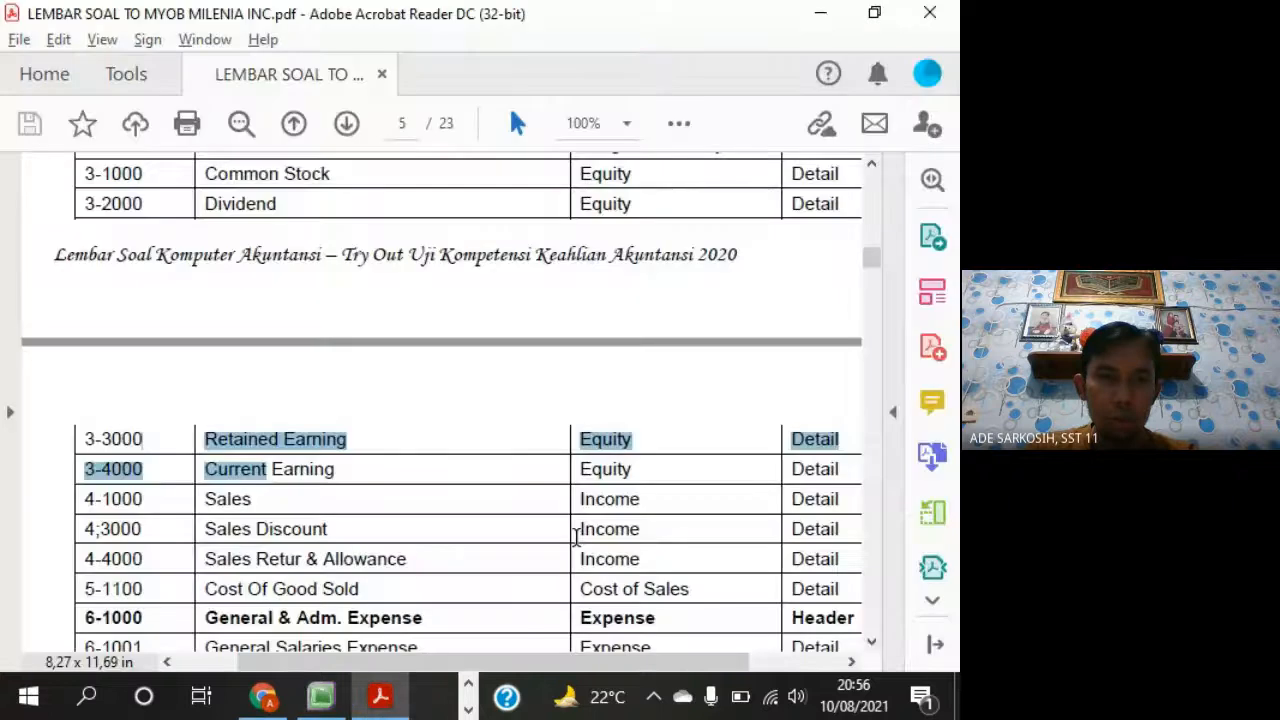
{"action": "key", "text": "alt+Tab"}
{"action": "type", "text": "D"}
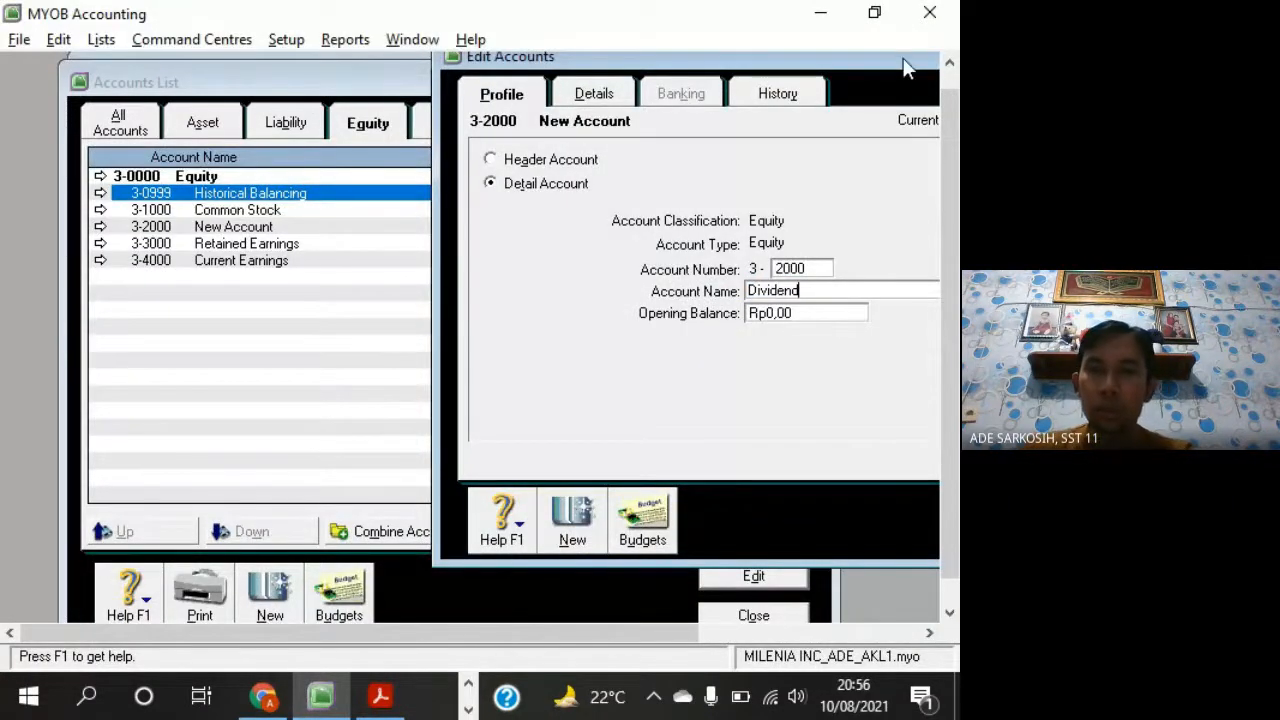
{"action": "left_click_drag", "start_coordinate": [905, 60], "coordinate": [769, 57]}
{"action": "left_click", "coordinate": [898, 524]}
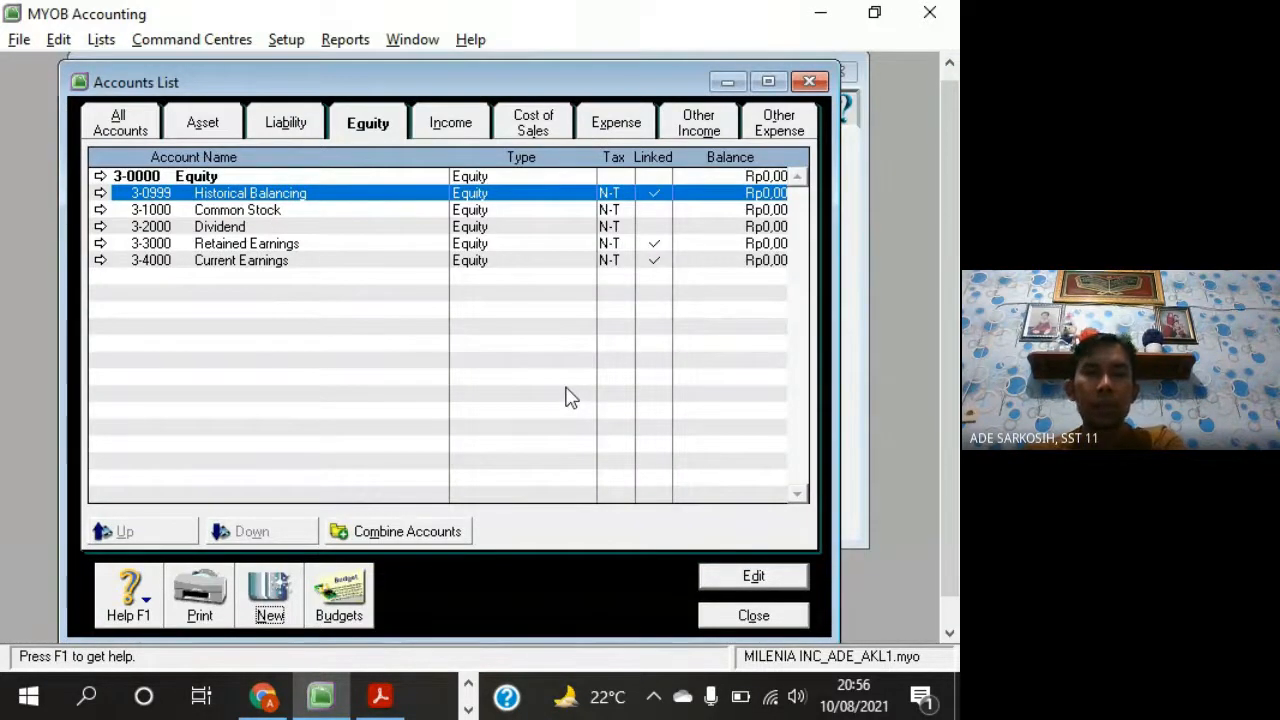
Review the Historical Balancing, Common Stock and Dividend entries in the equity accounts list
{"action": "left_click", "coordinate": [314, 211]}
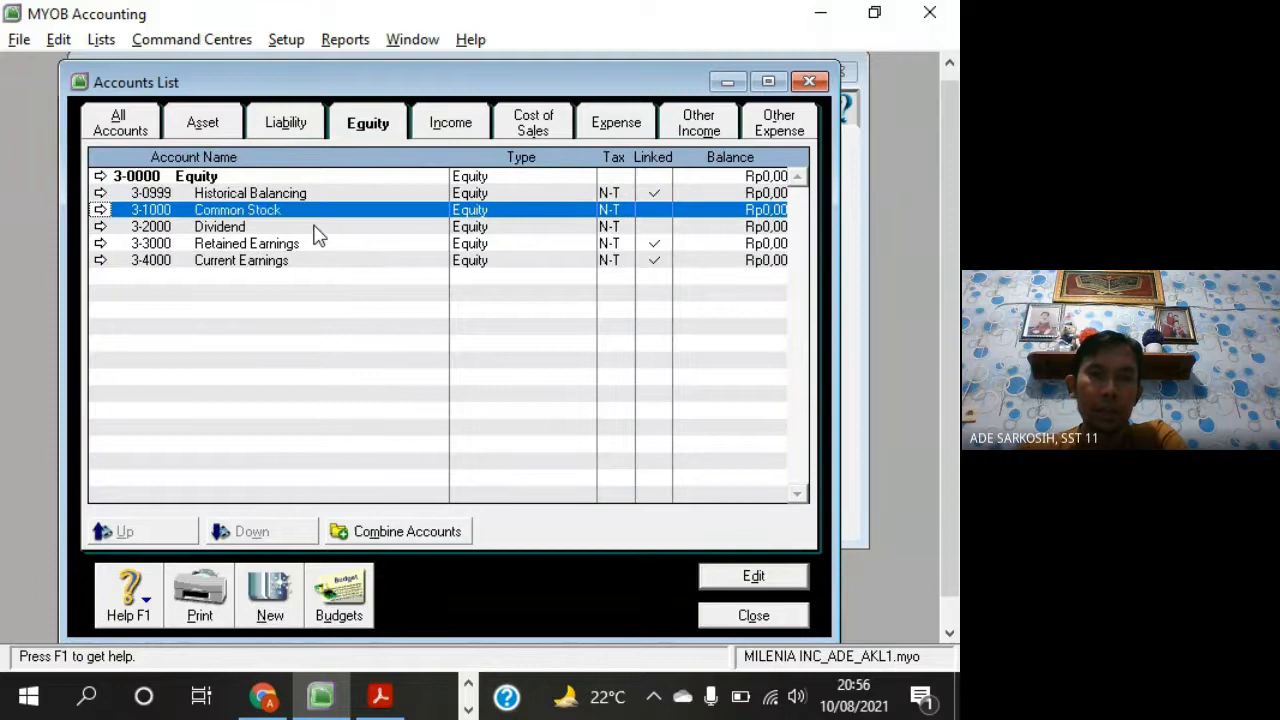
{"action": "left_click", "coordinate": [315, 228]}
{"action": "left_click", "coordinate": [320, 215]}
{"action": "left_click", "coordinate": [319, 226]}
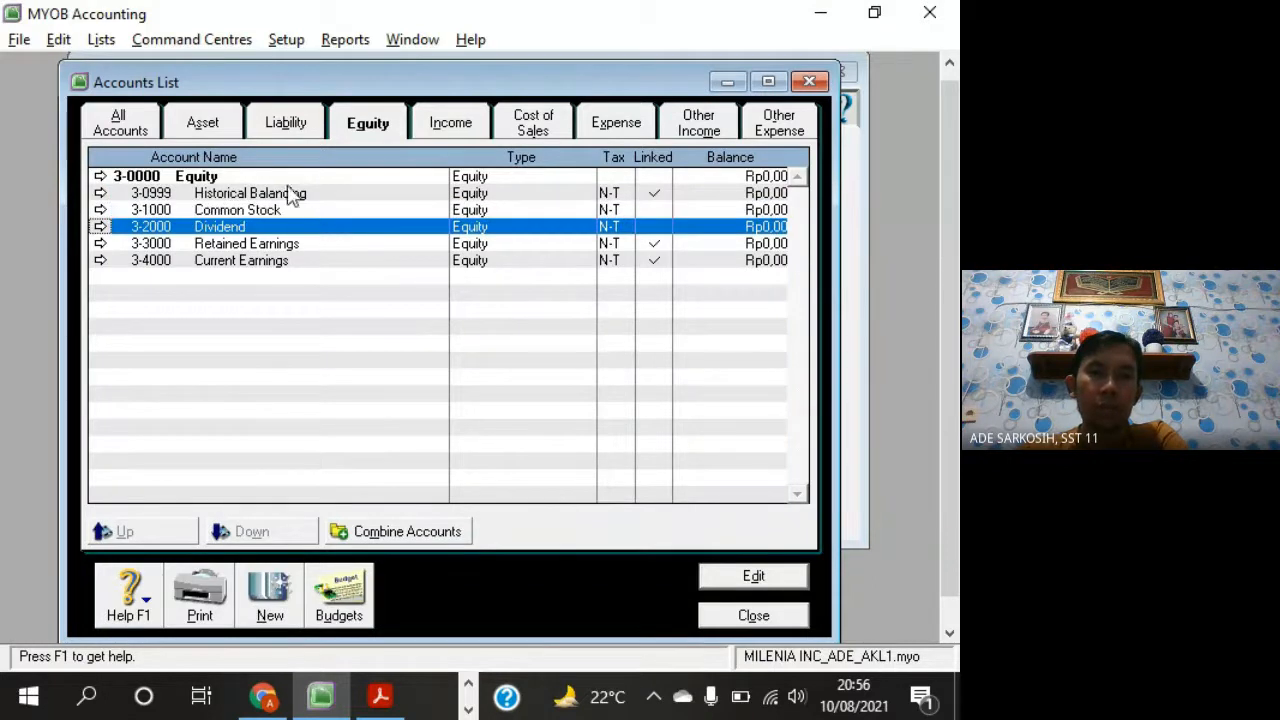
{"action": "left_click", "coordinate": [289, 197]}
{"action": "left_click", "coordinate": [294, 212]}
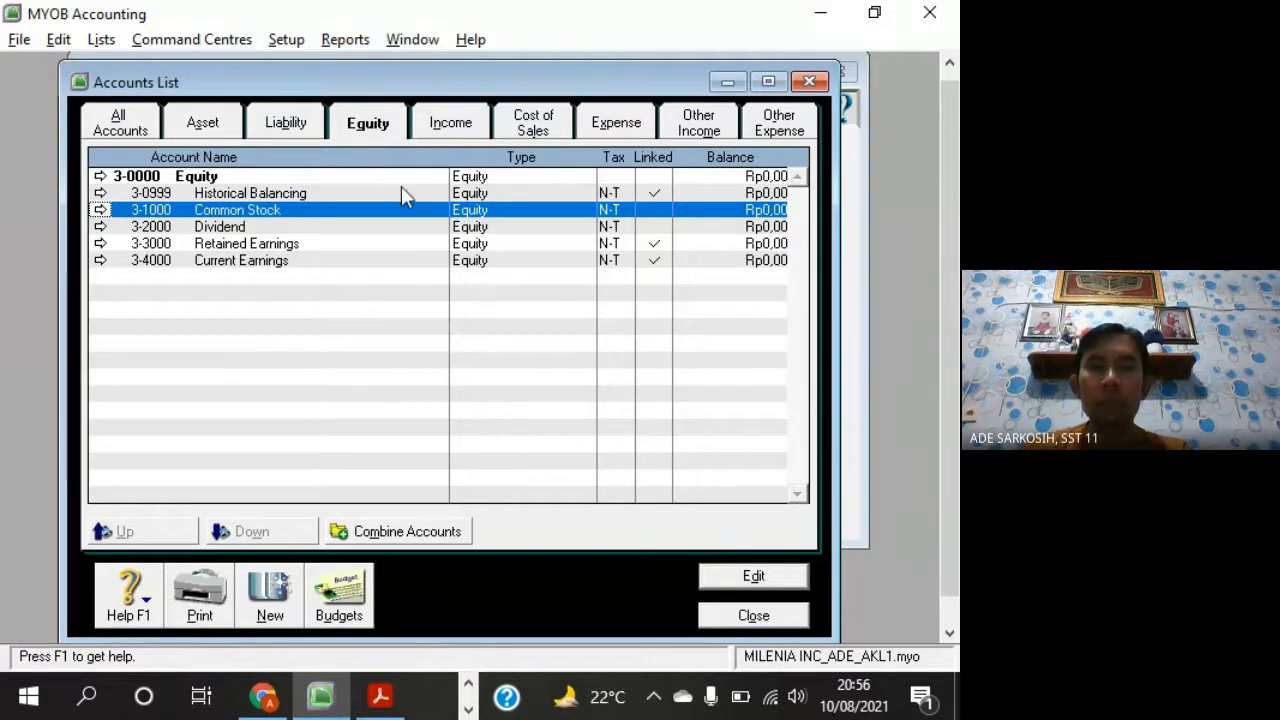
Look up the income accounts on the PDF exercise sheet and create a detail income account numbered 4-1000 and named Sales
{"action": "left_click", "coordinate": [450, 123]}
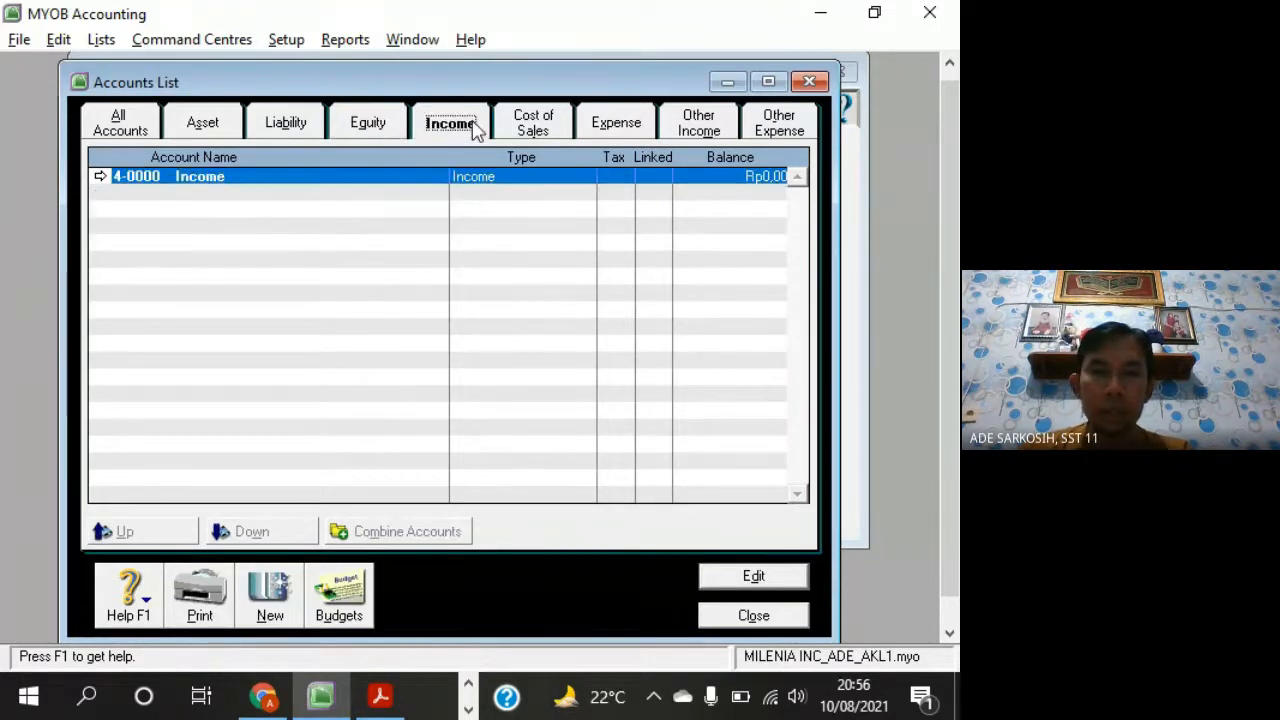
{"action": "key", "text": "alt+Tab"}
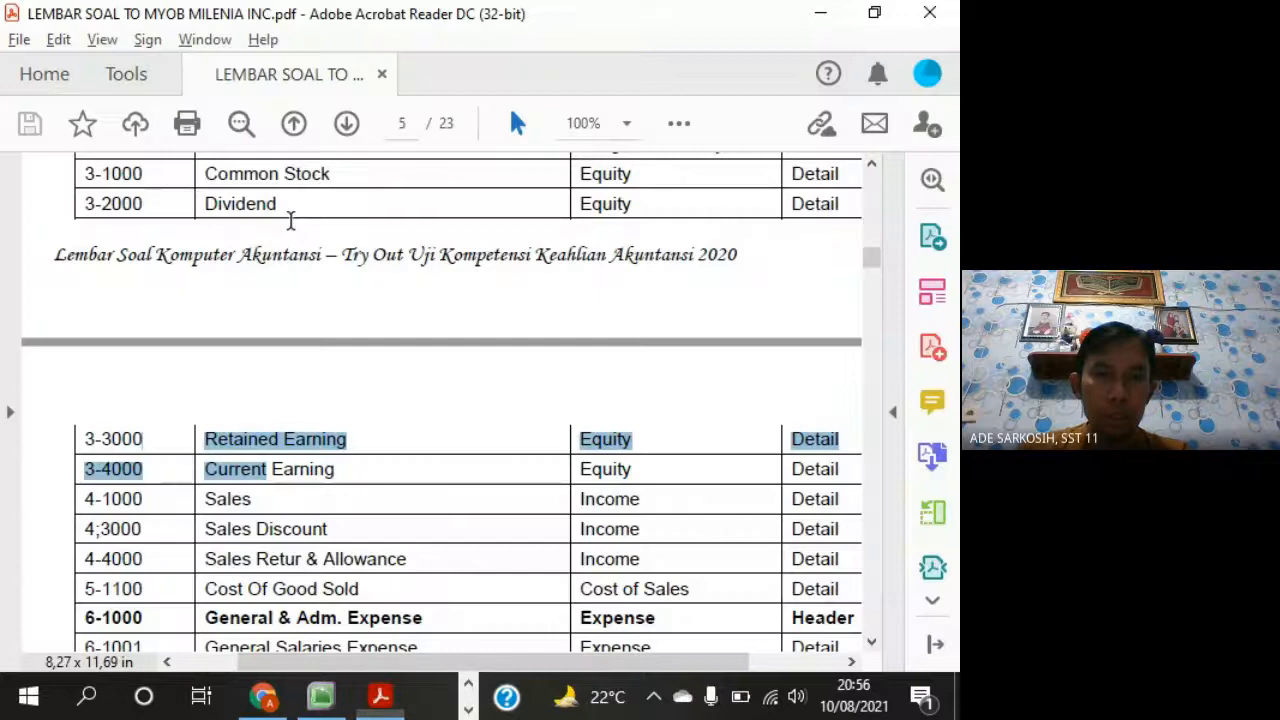
{"action": "scroll", "coordinate": [390, 478], "scroll_direction": "down", "scroll_amount": 4}
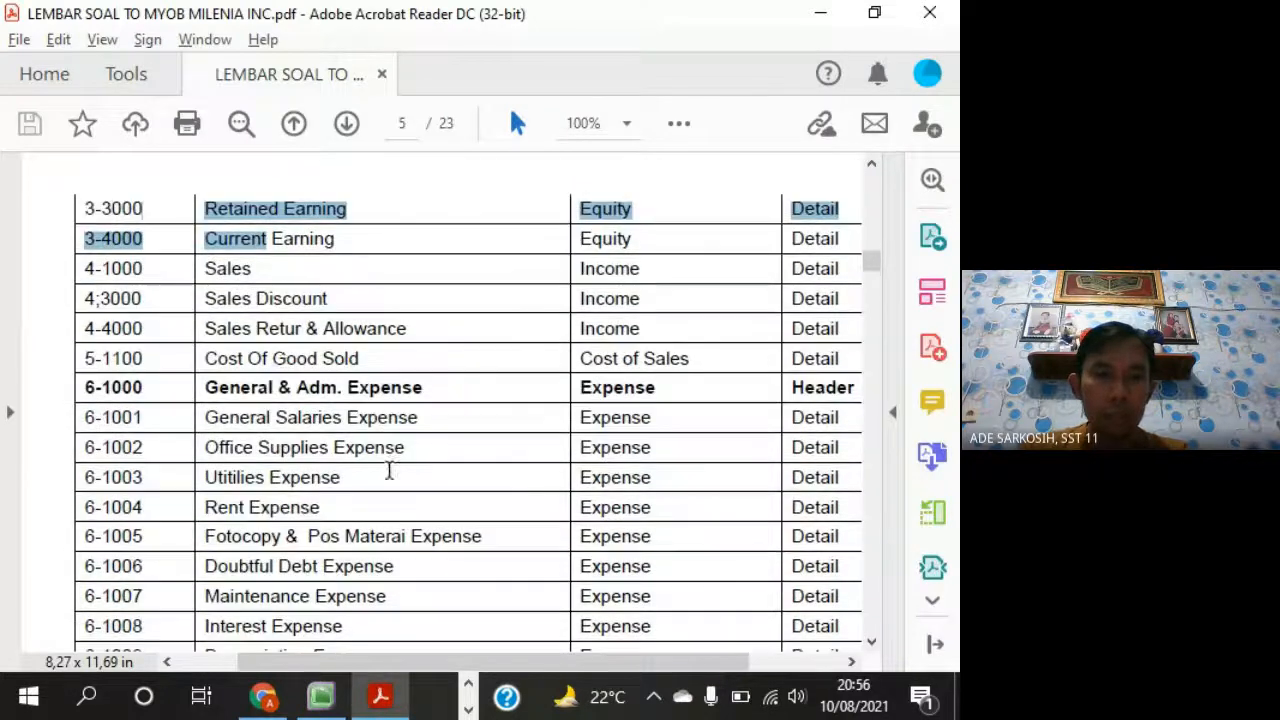
{"action": "left_click", "coordinate": [205, 266]}
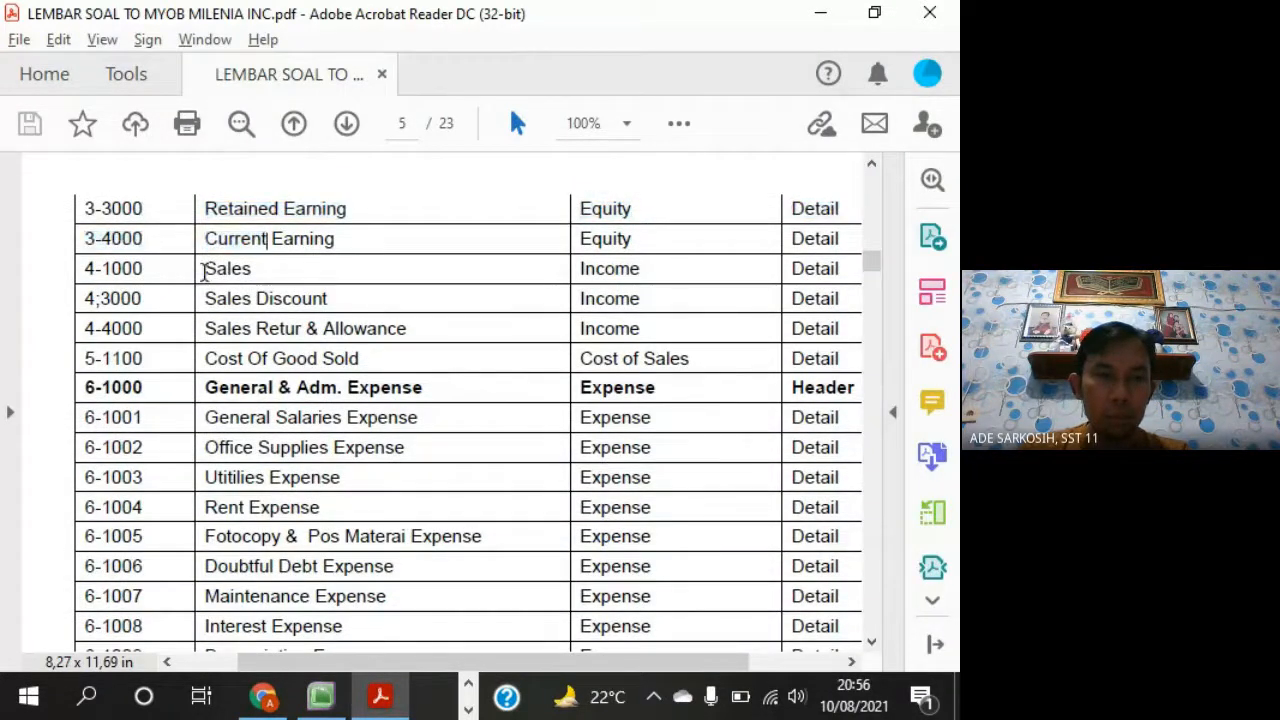
{"action": "left_click_drag", "start_coordinate": [205, 266], "coordinate": [398, 345]}
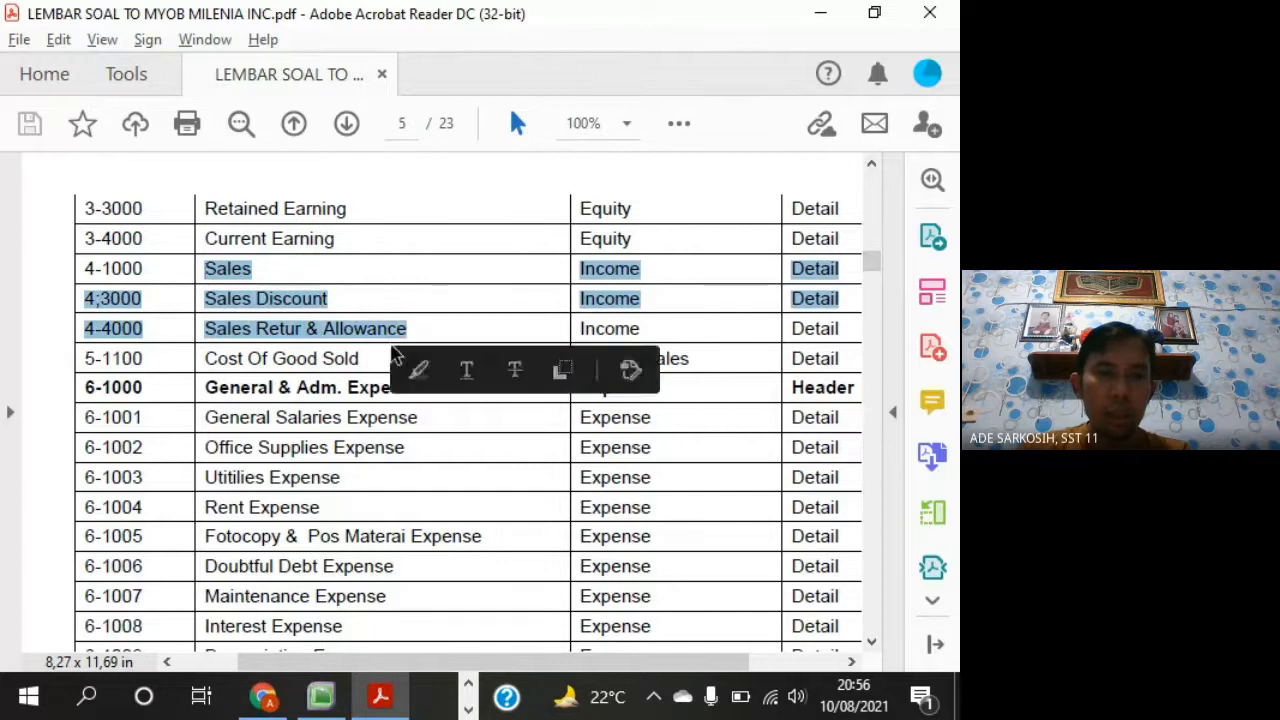
{"action": "key", "text": "alt+Tab"}
{"action": "left_click", "coordinate": [270, 600]}
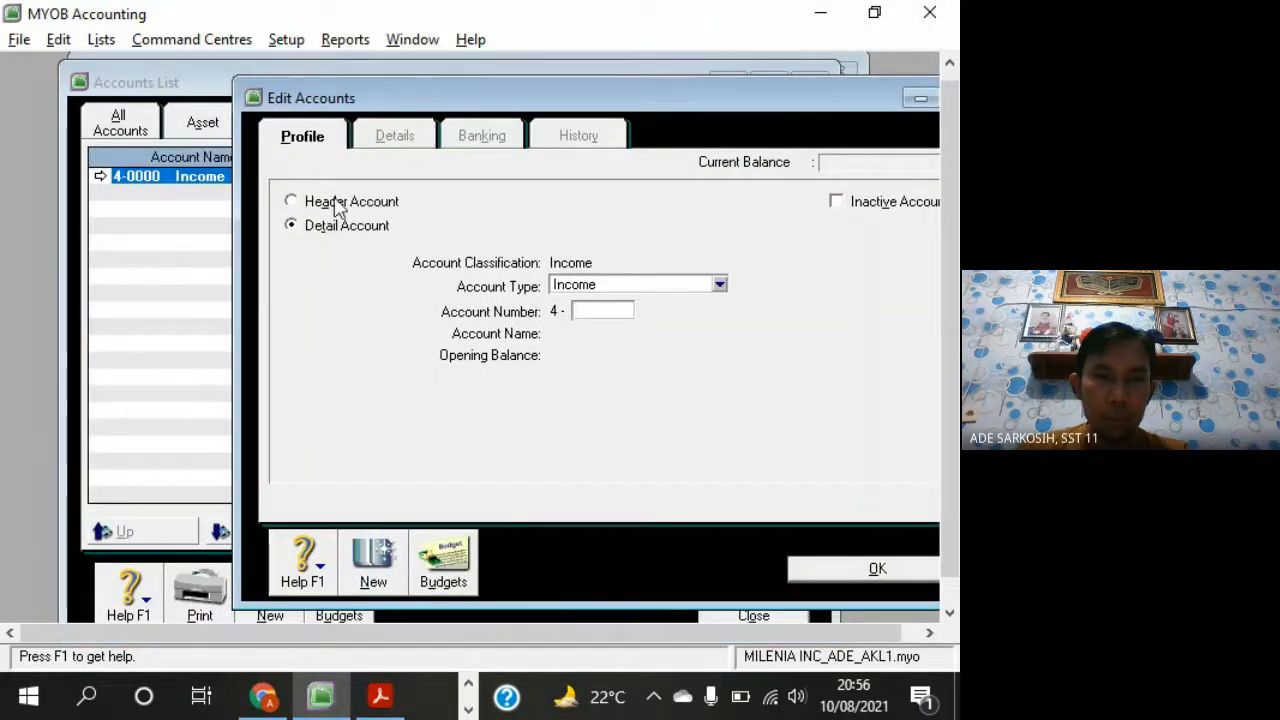
{"action": "left_click", "coordinate": [610, 290]}
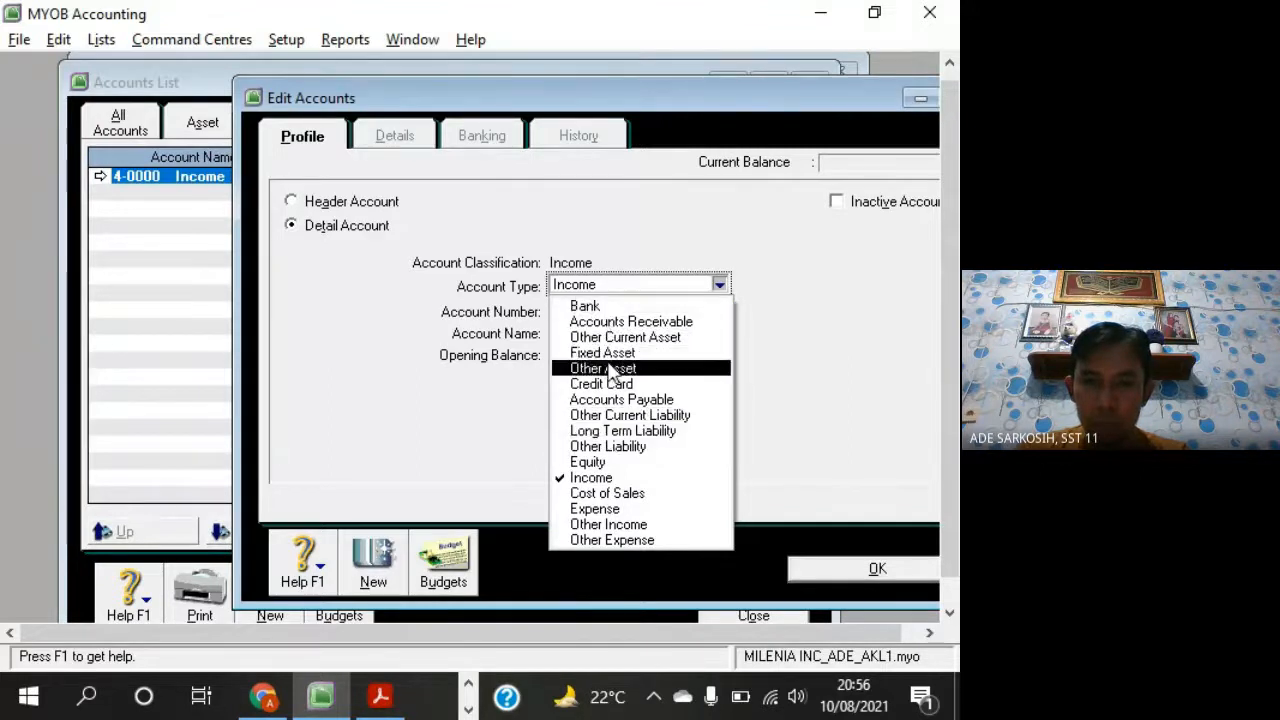
{"action": "left_click", "coordinate": [610, 478]}
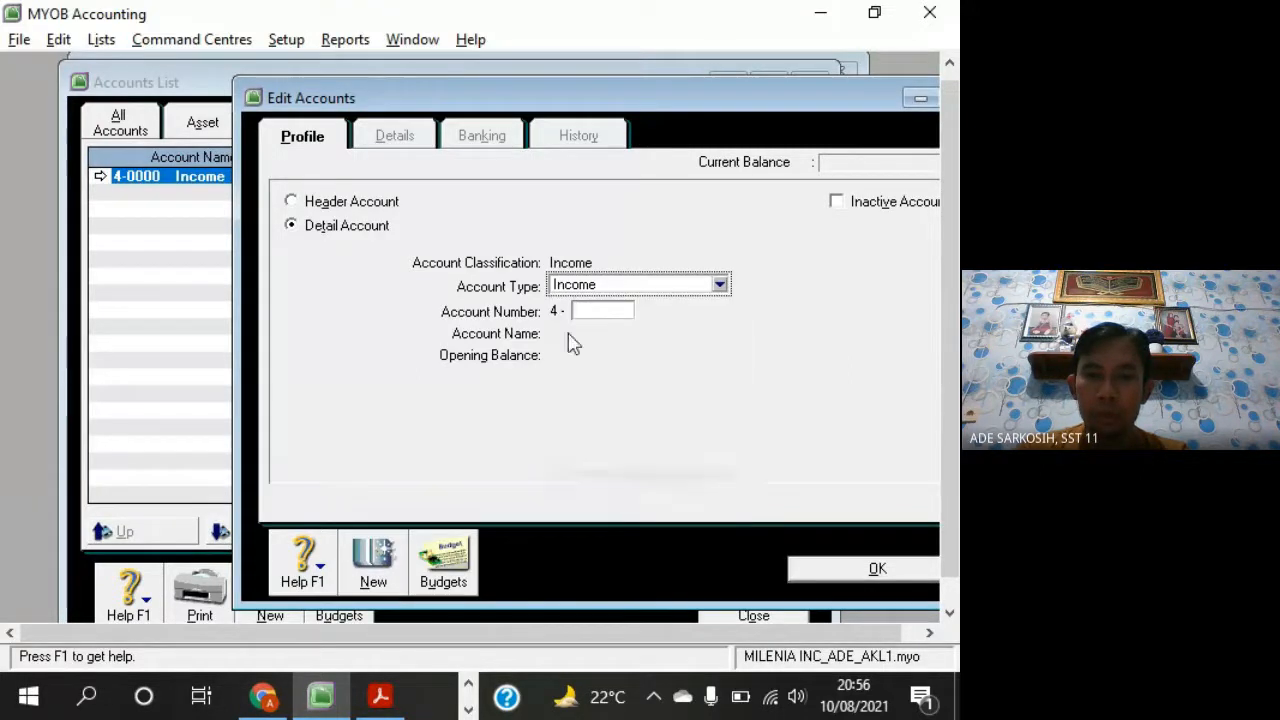
{"action": "key", "text": "alt+Tab"}
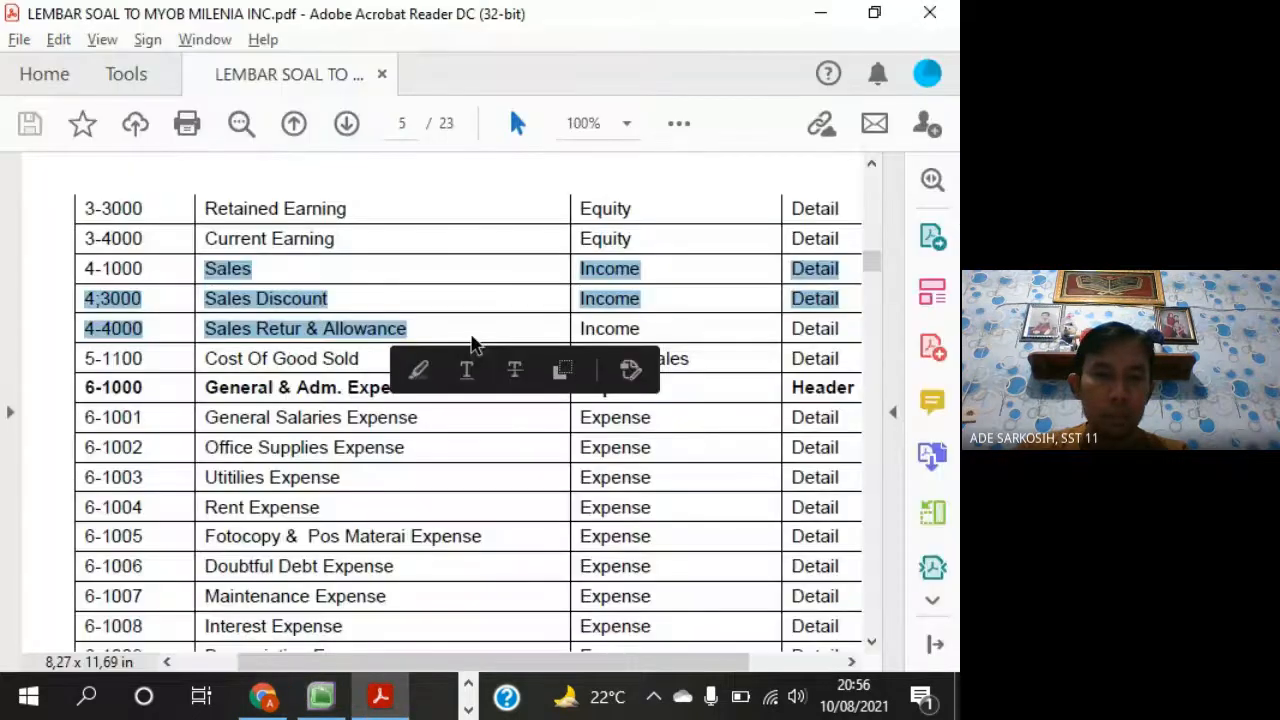
{"action": "key", "text": "alt+Tab"}
{"action": "type", "text": "1000"}
{"action": "key", "text": "Tab"}
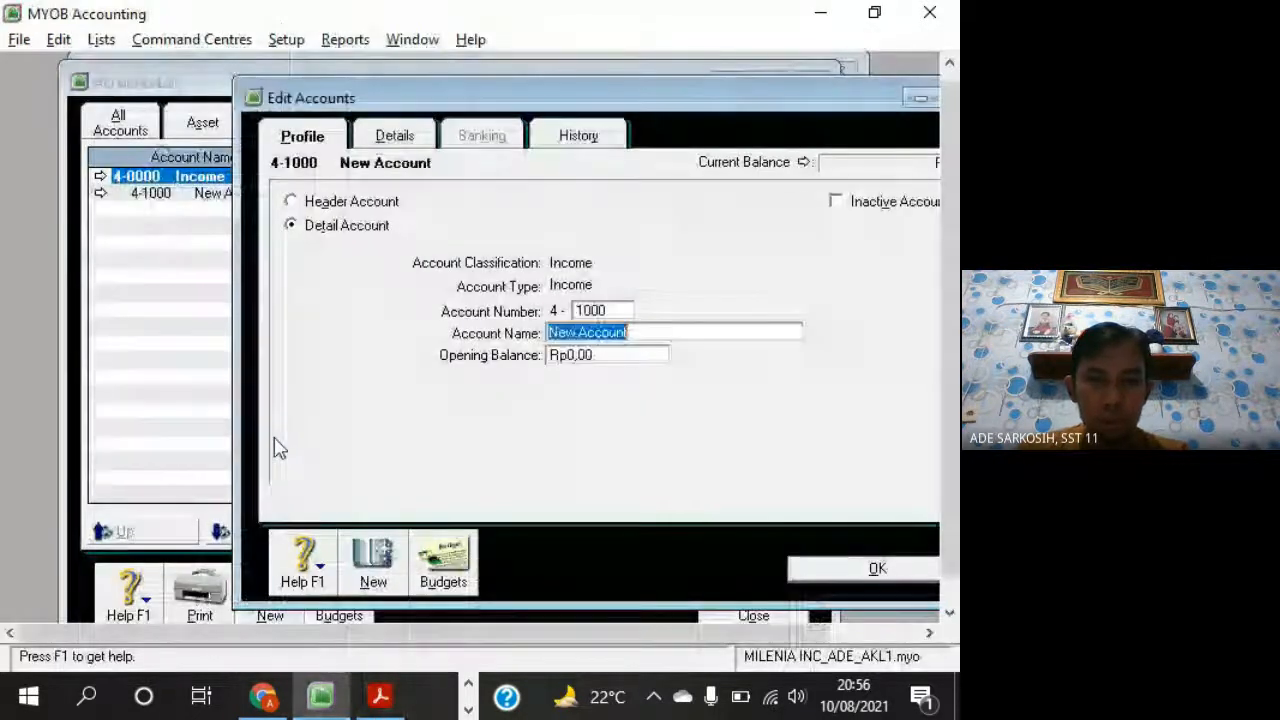
{"action": "type", "text": "Sales"}
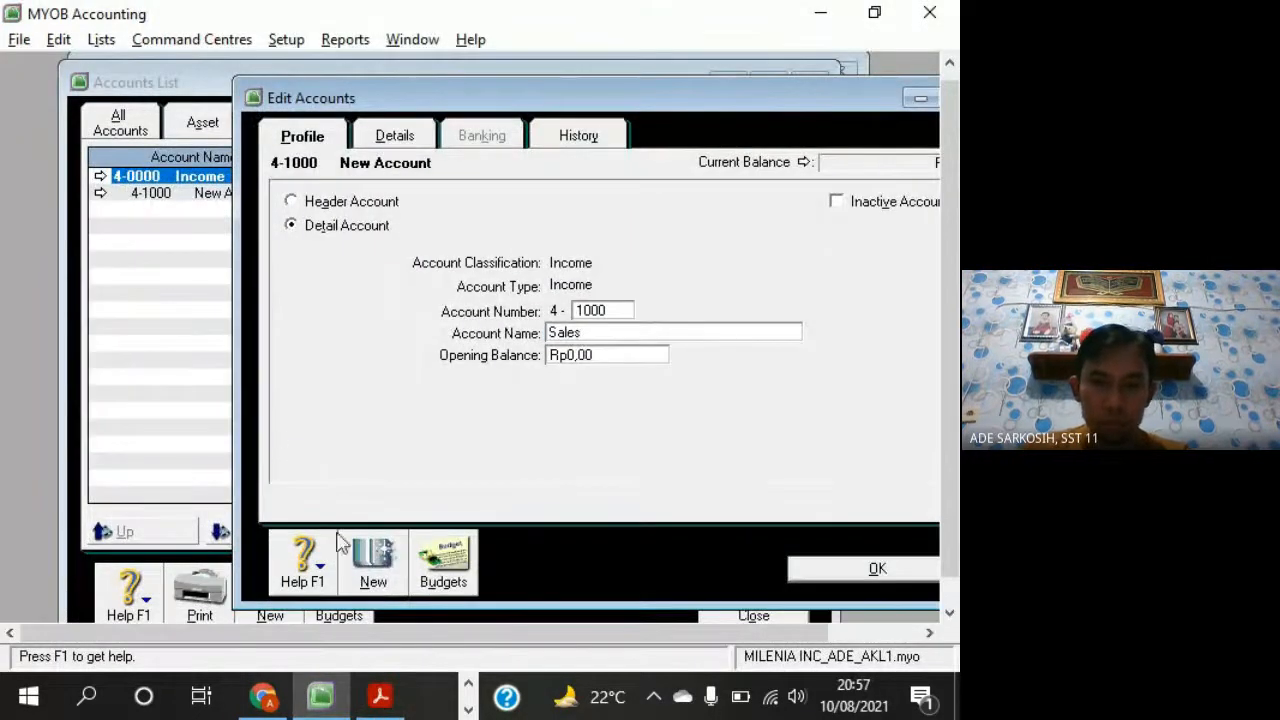
Add a detail income account numbered 4-3000 and named Sales Discount
{"action": "left_click", "coordinate": [372, 576]}
{"action": "key", "text": "alt+Tab"}
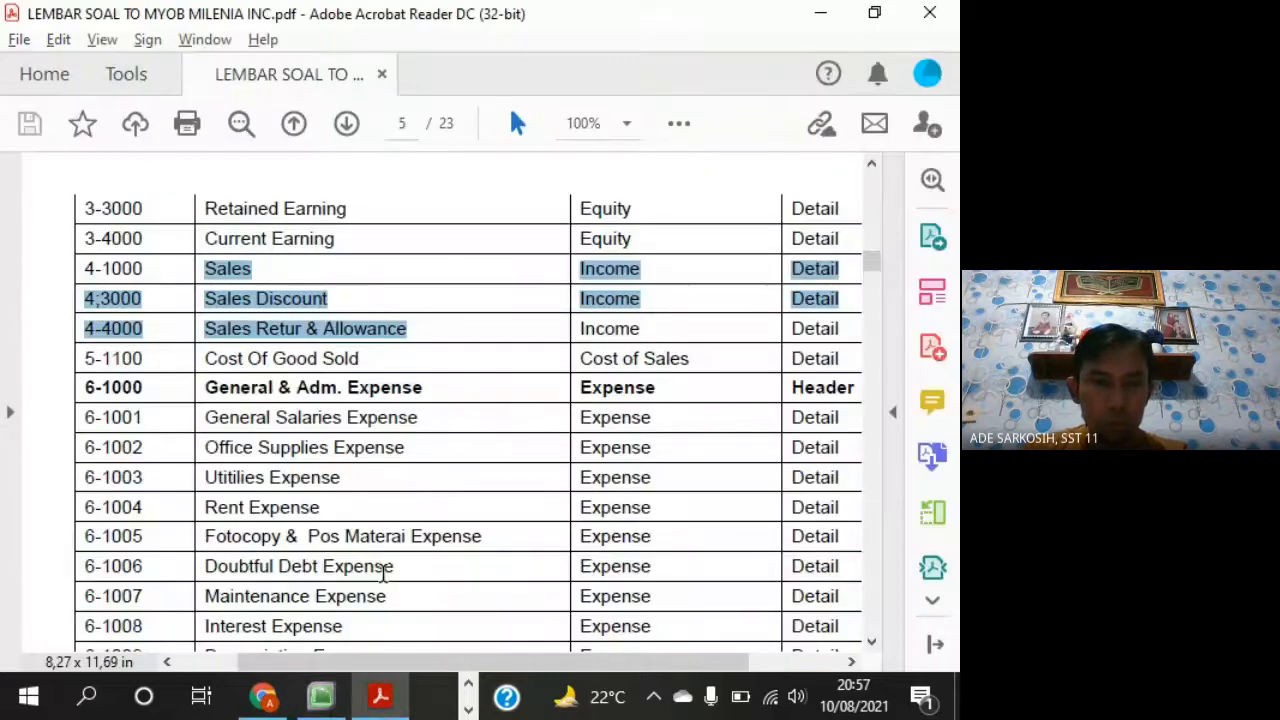
{"action": "key", "text": "alt+Tab"}
{"action": "type", "text": "3000"}
{"action": "key", "text": "Tab"}
{"action": "key", "text": "alt+Tab"}
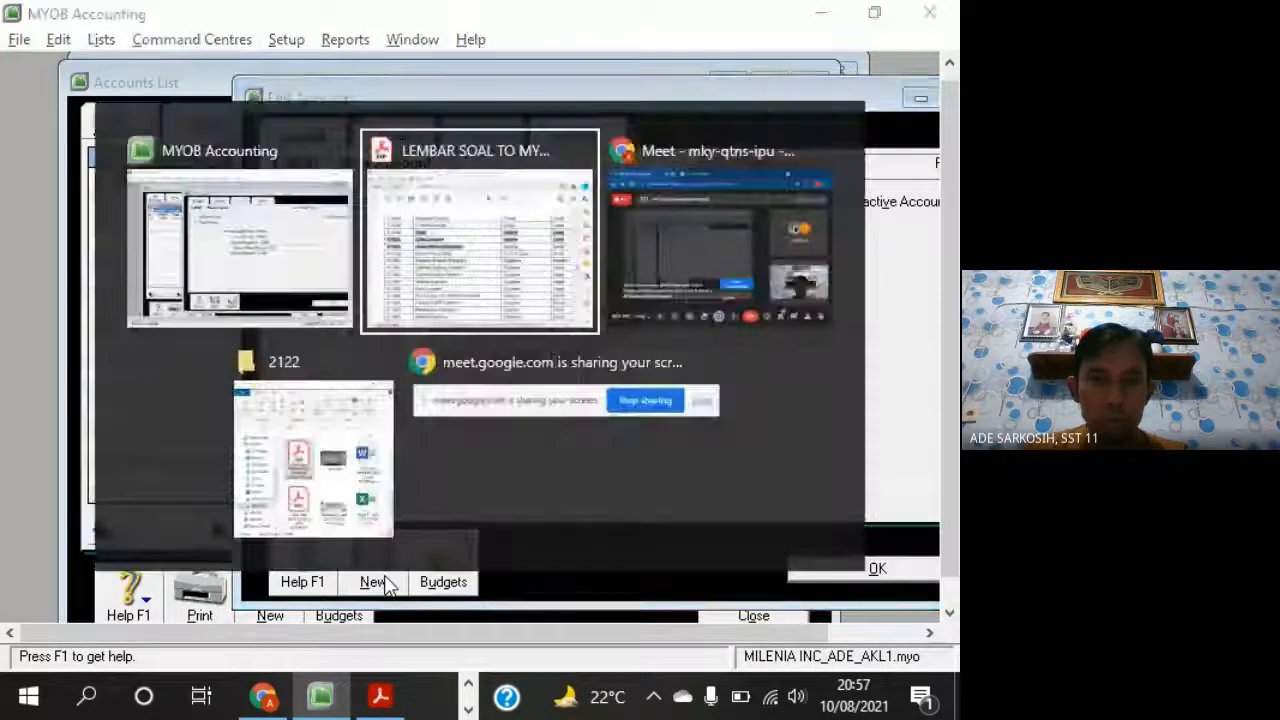
{"action": "key", "text": "alt+Tab"}
{"action": "type", "text": "Sales "}
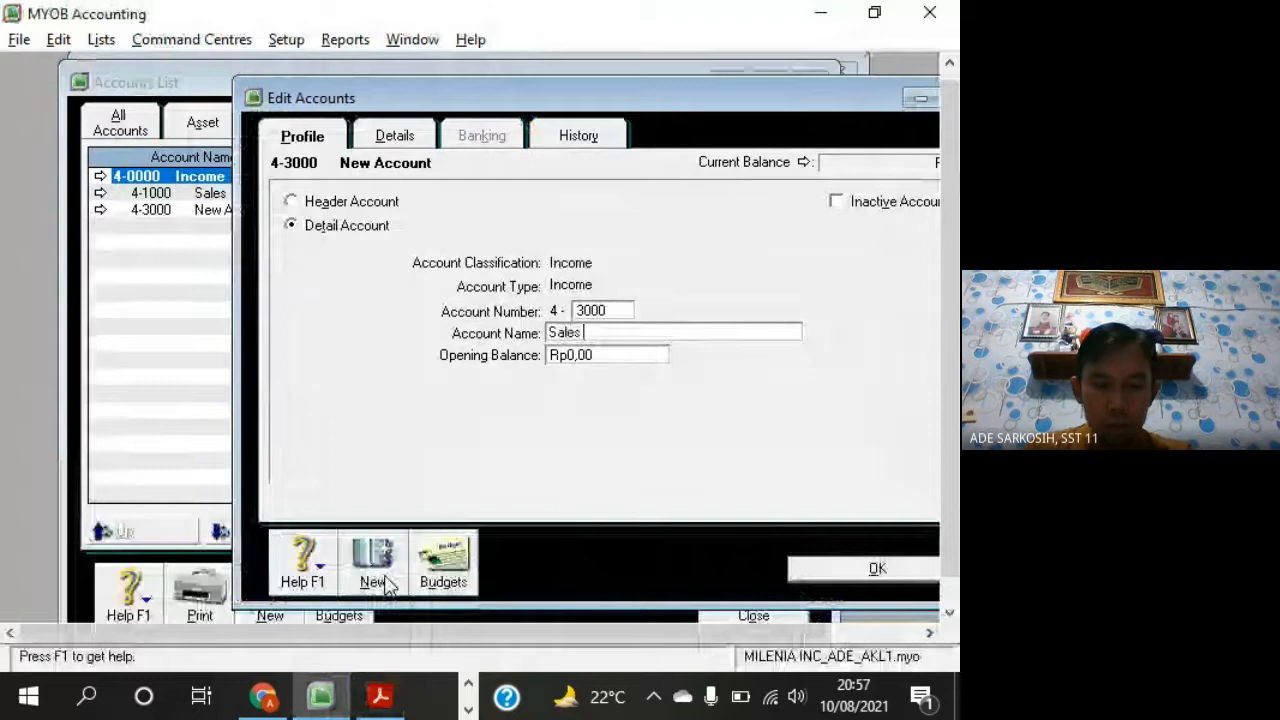
{"action": "type", "text": "Discount"}
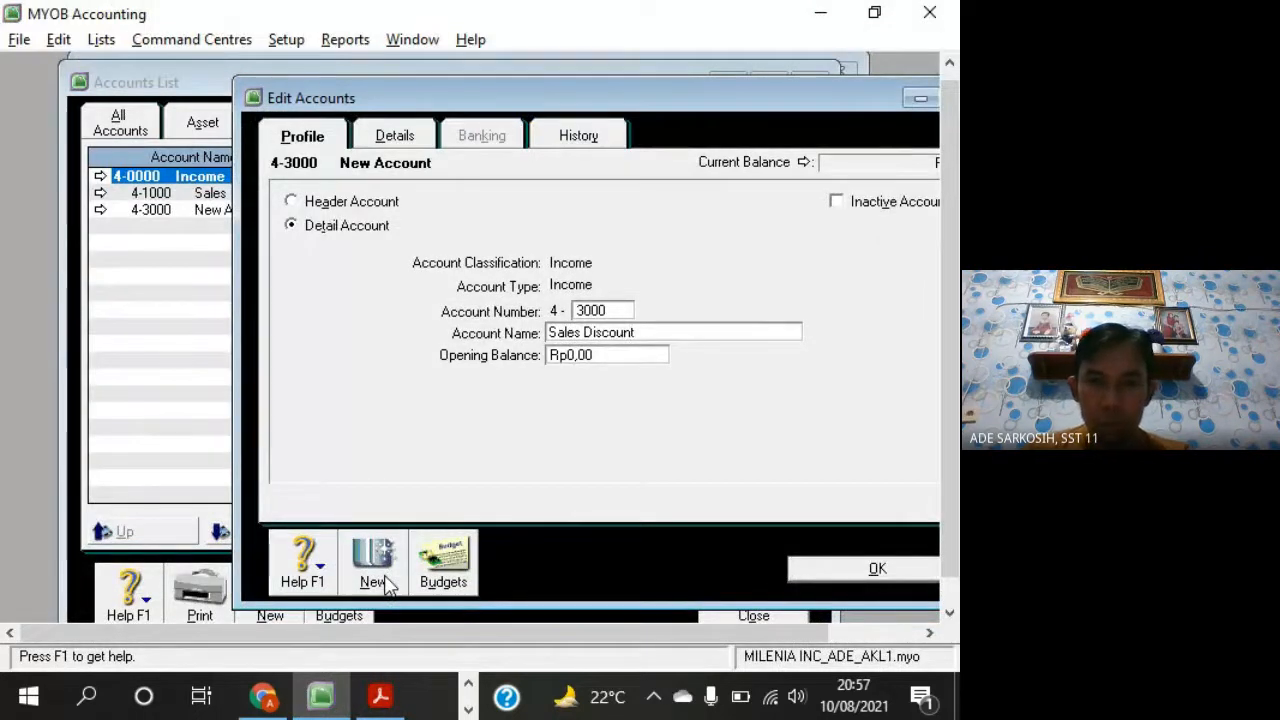
Add a detail income account numbered 4-4000 and named Sales Return & Allowance, and return to the accounts list
{"action": "key", "text": "alt+Tab"}
{"action": "key", "text": "alt+Tab"}
{"action": "left_click", "coordinate": [378, 581]}
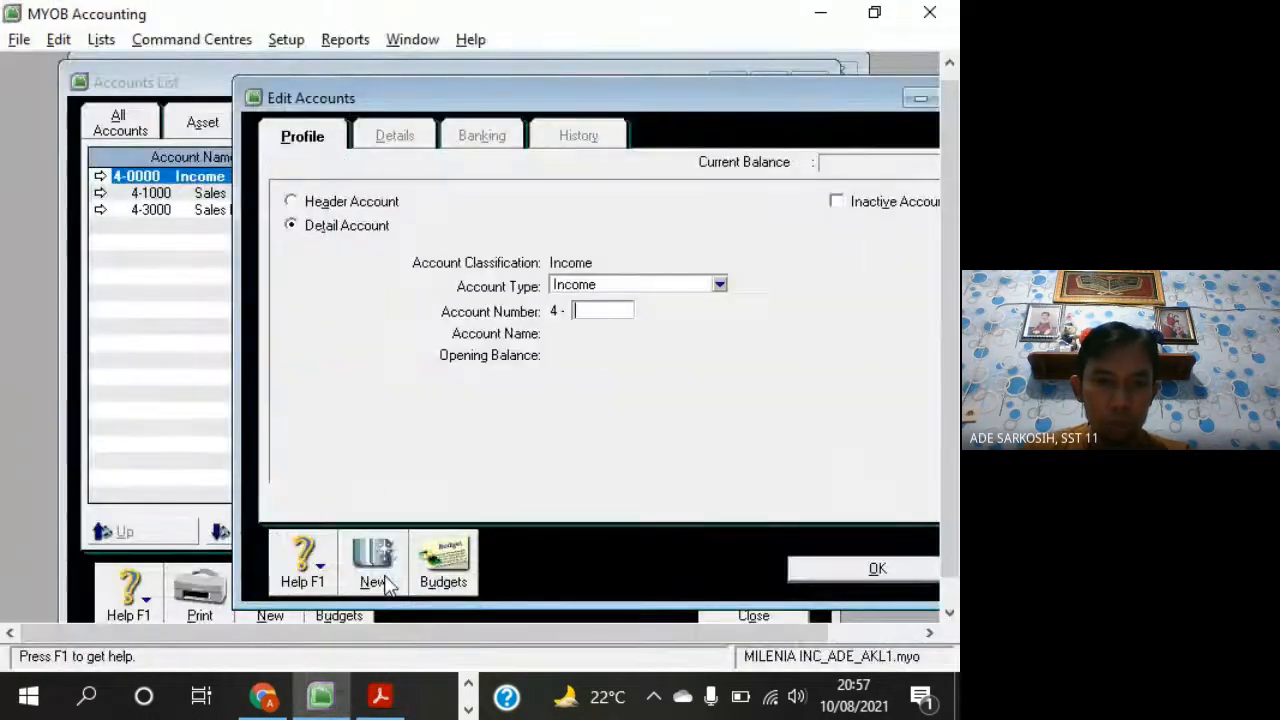
{"action": "type", "text": "4000"}
{"action": "key", "text": "Tab"}
{"action": "type", "text": "Sales Re"}
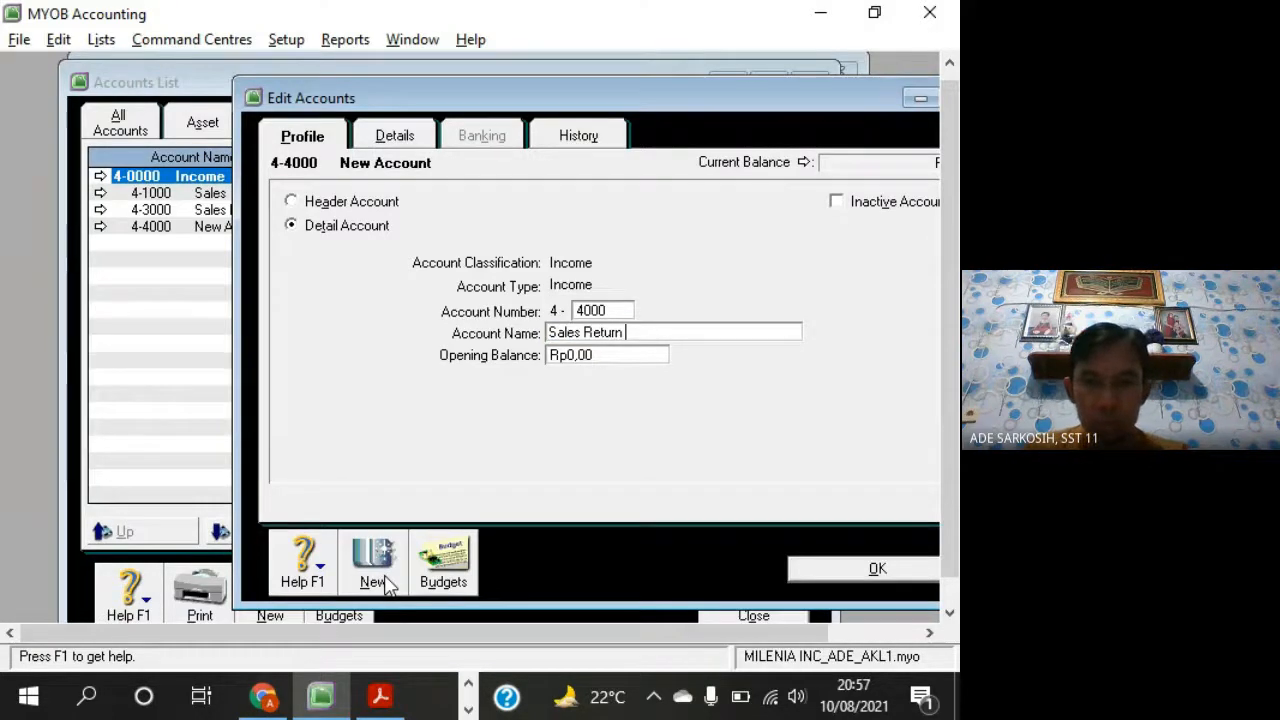
{"action": "key", "text": "alt+Tab"}
{"action": "key", "text": "alt+Tab"}
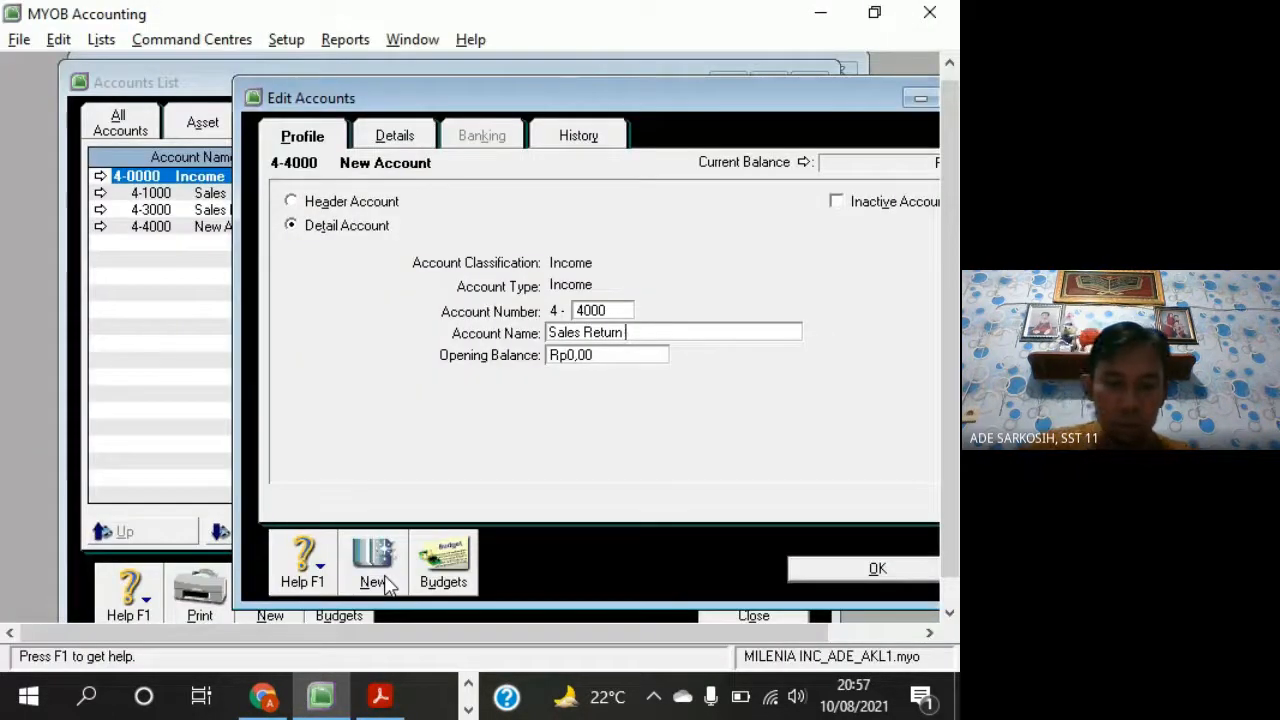
{"action": "type", "text": "turn & Allowance"}
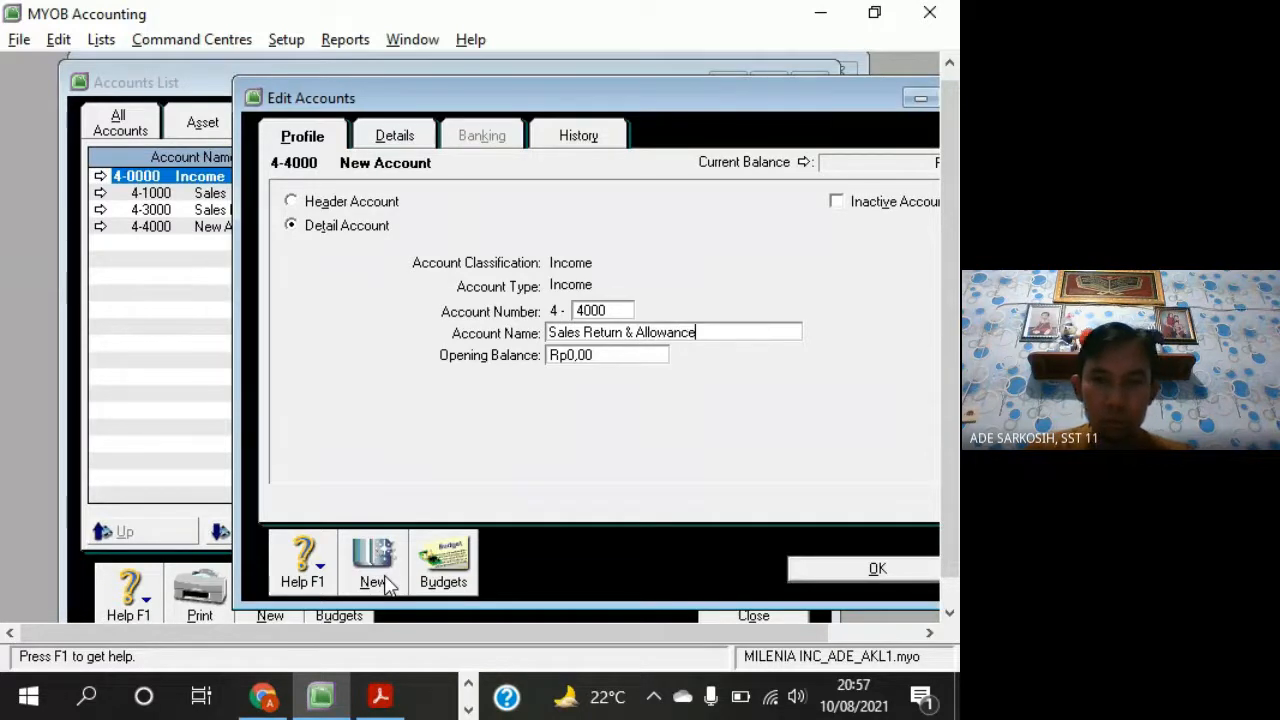
{"action": "key", "text": "alt+Tab"}
{"action": "key", "text": "alt+Tab"}
{"action": "left_click", "coordinate": [836, 574]}
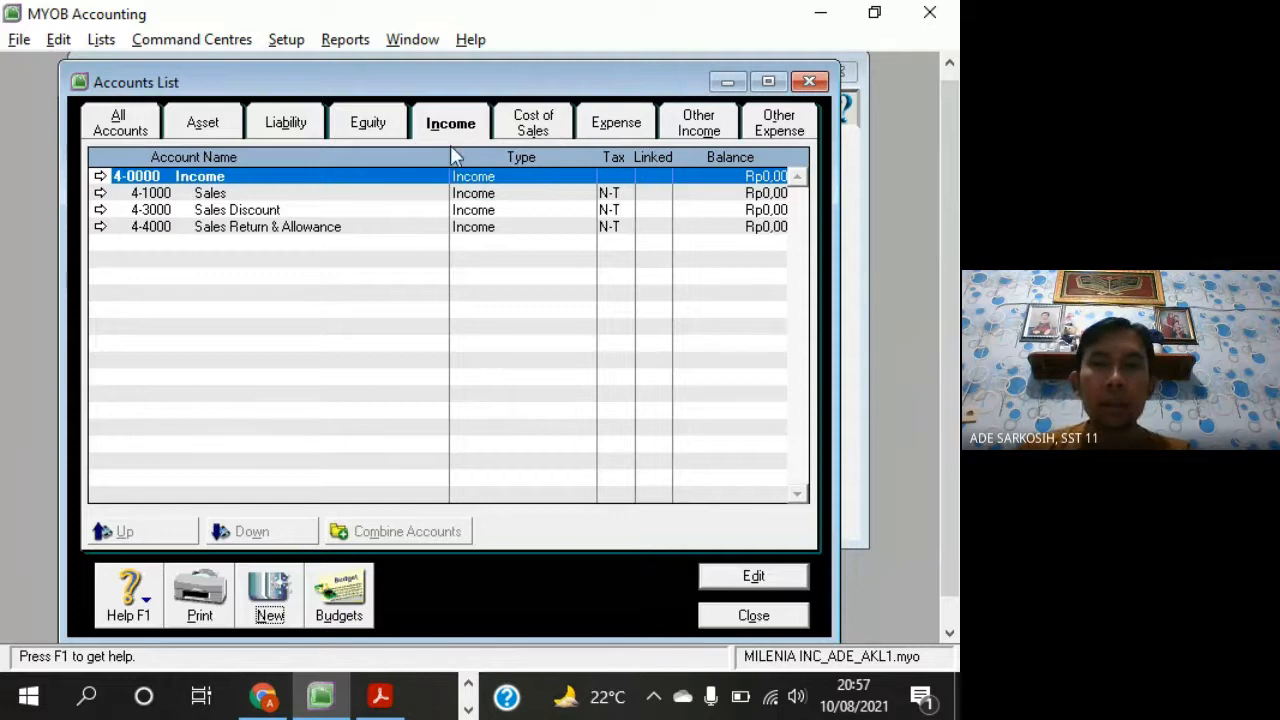
Create a detail cost of sales account numbered 5-1100 and named Cost of Goods Sold, checking its entry on the exercise sheet
{"action": "left_click", "coordinate": [538, 128]}
{"action": "key", "text": "alt+Tab"}
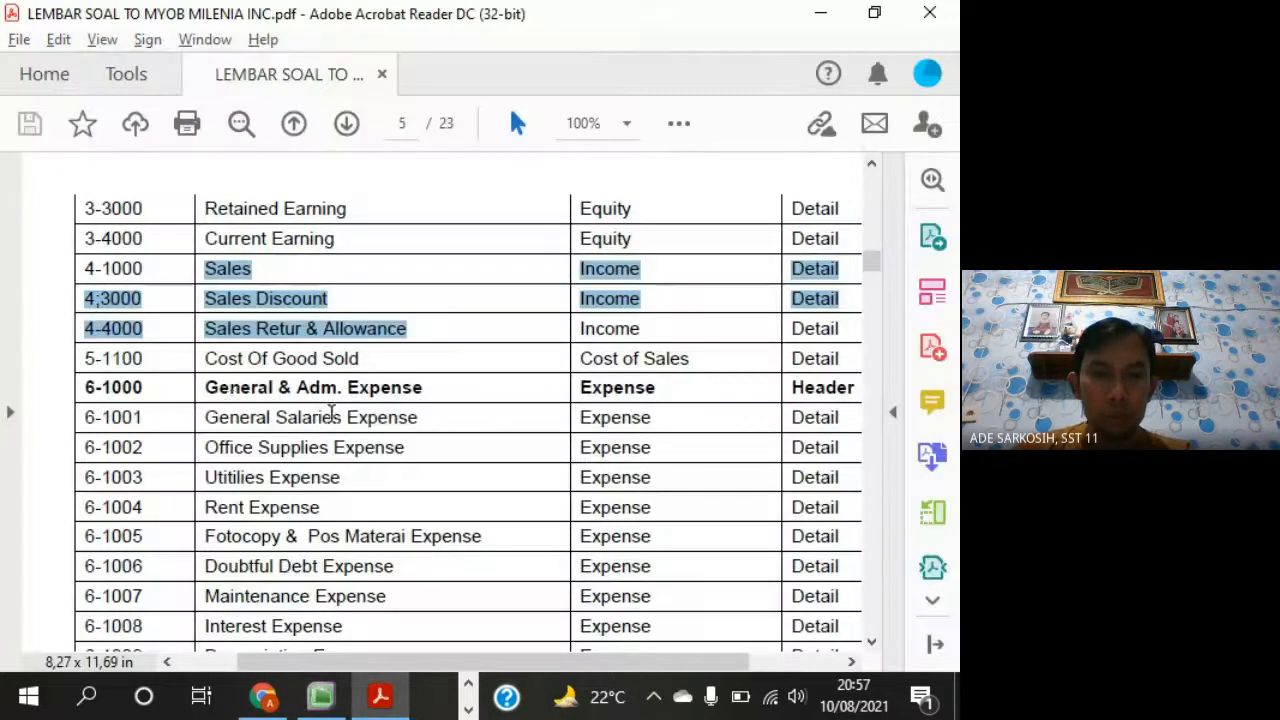
{"action": "left_click_drag", "start_coordinate": [203, 358], "coordinate": [360, 360]}
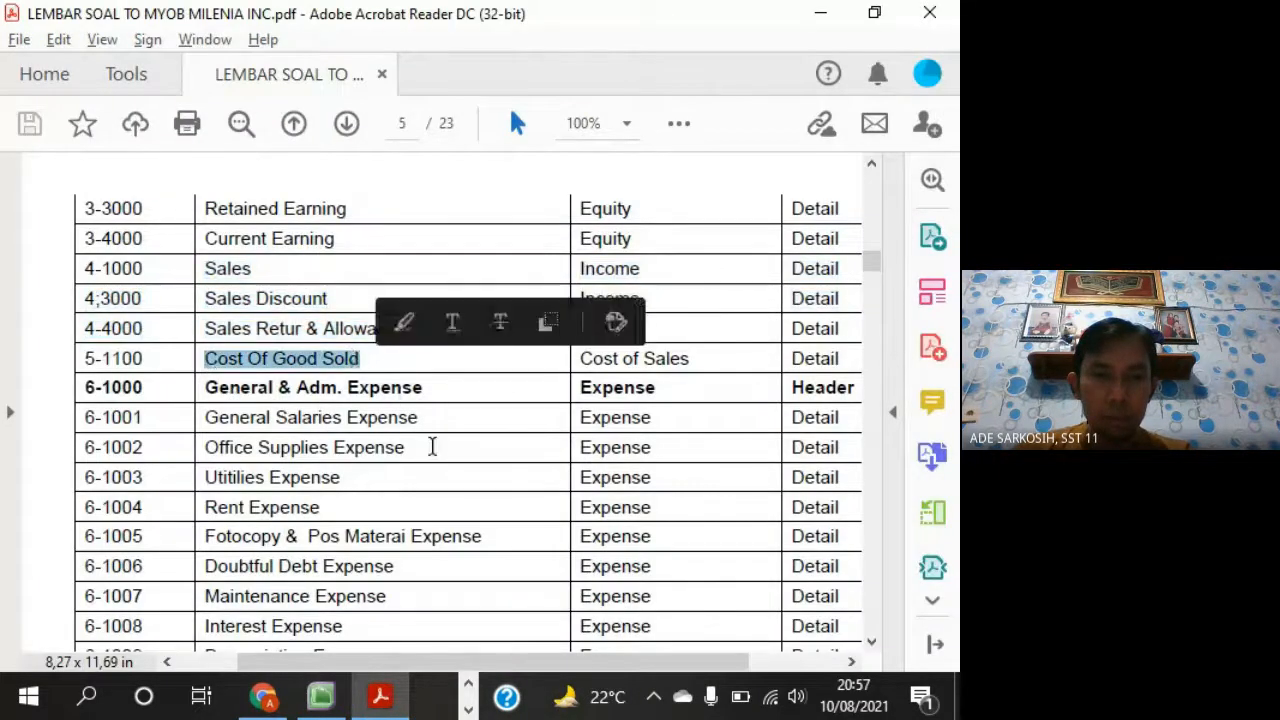
{"action": "key", "text": "alt+Tab"}
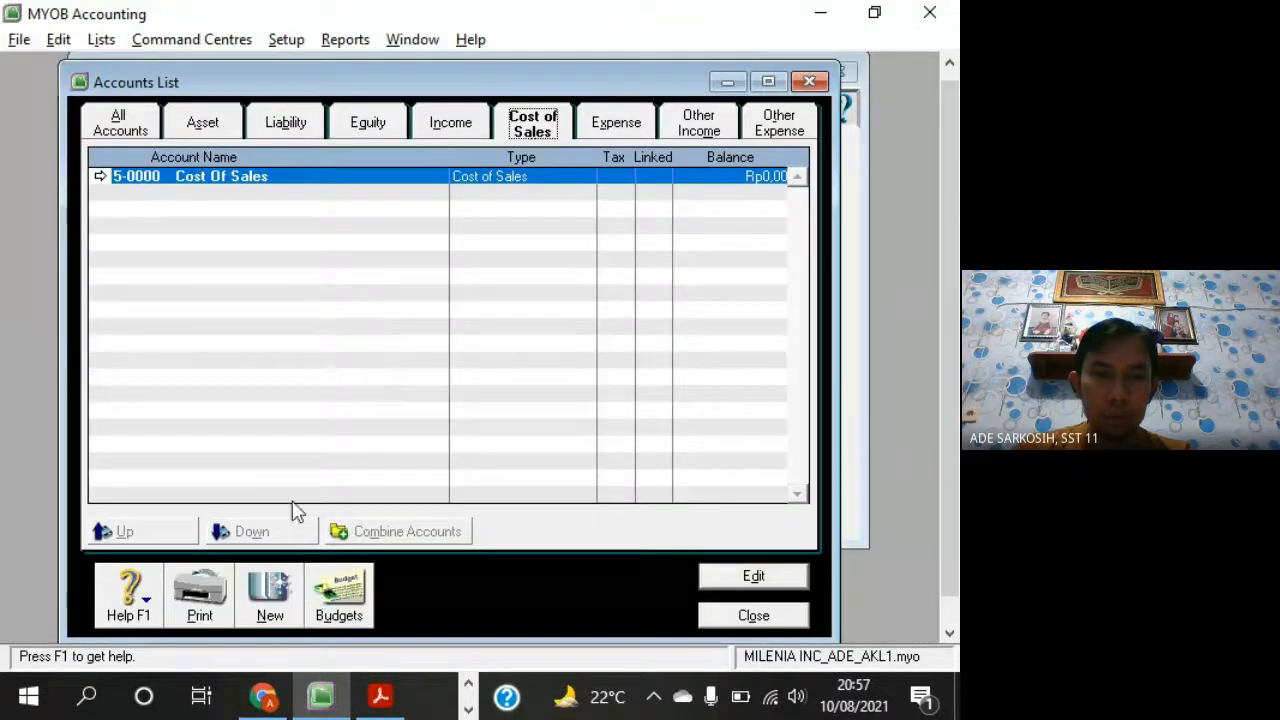
{"action": "left_click", "coordinate": [280, 585]}
{"action": "type", "text": "1100"}
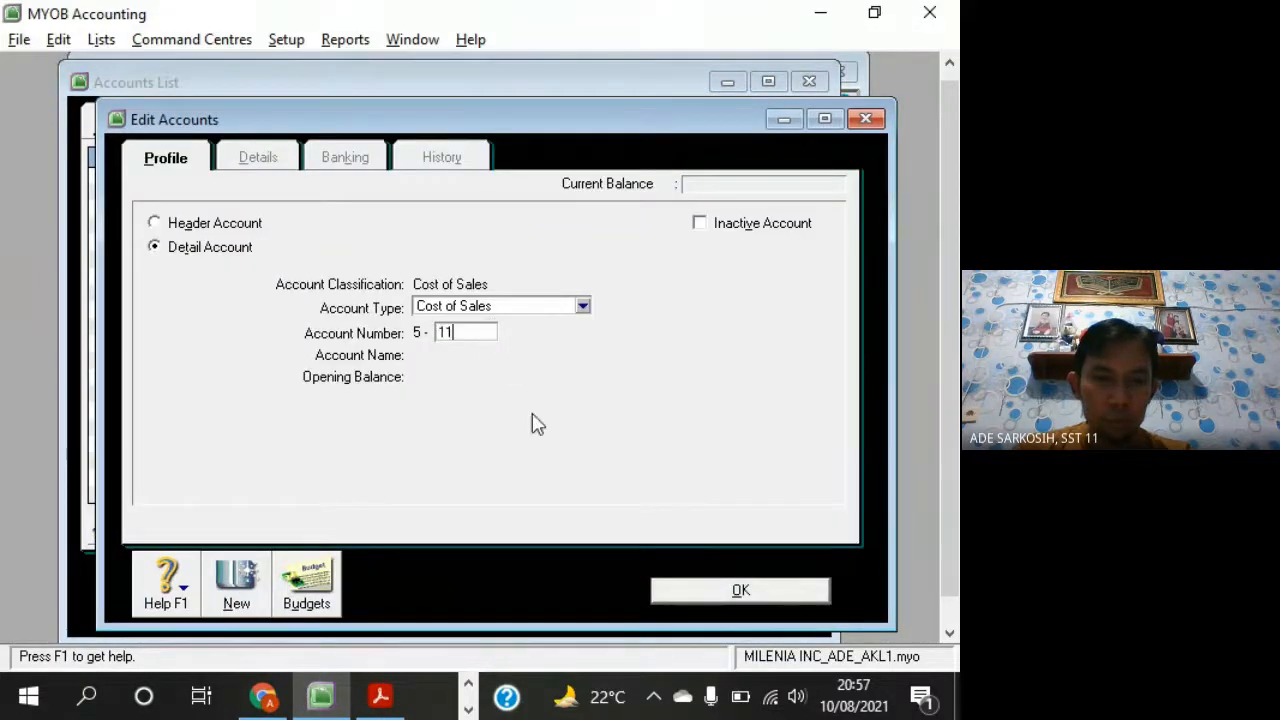
{"action": "key", "text": "Tab"}
{"action": "type", "text": "C"}
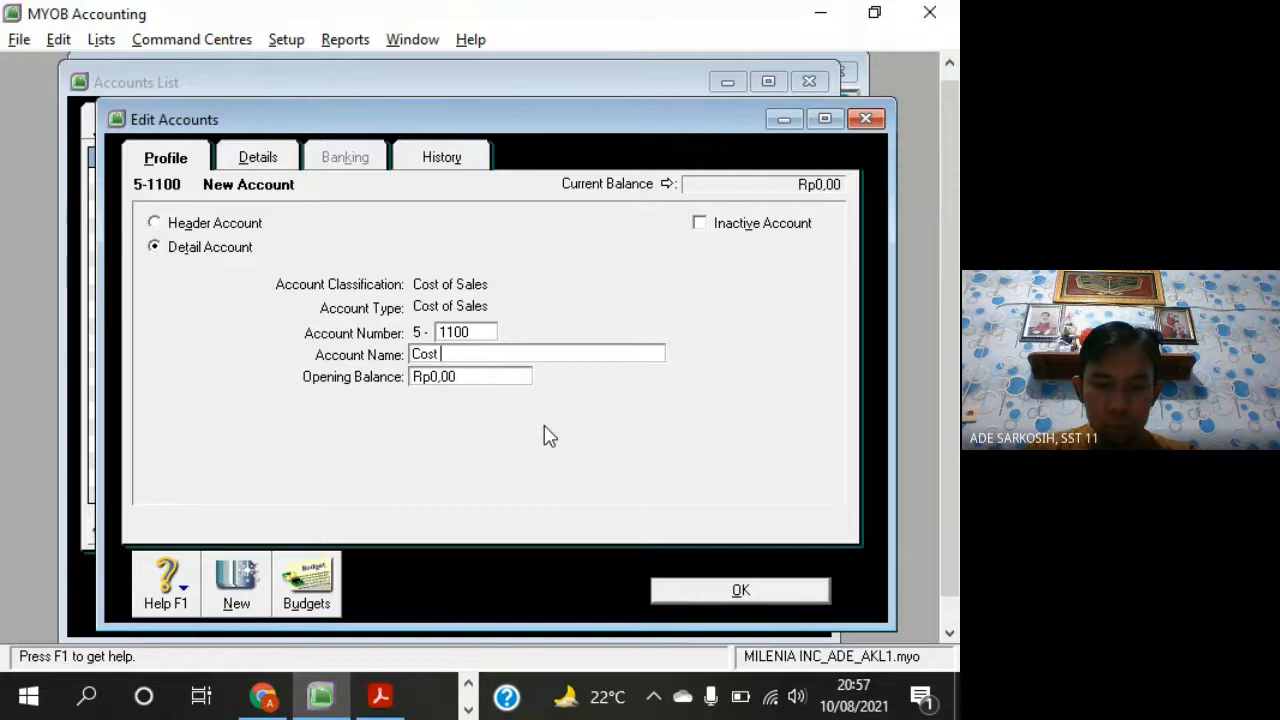
{"action": "type", "text": "ost of Goods Sold"}
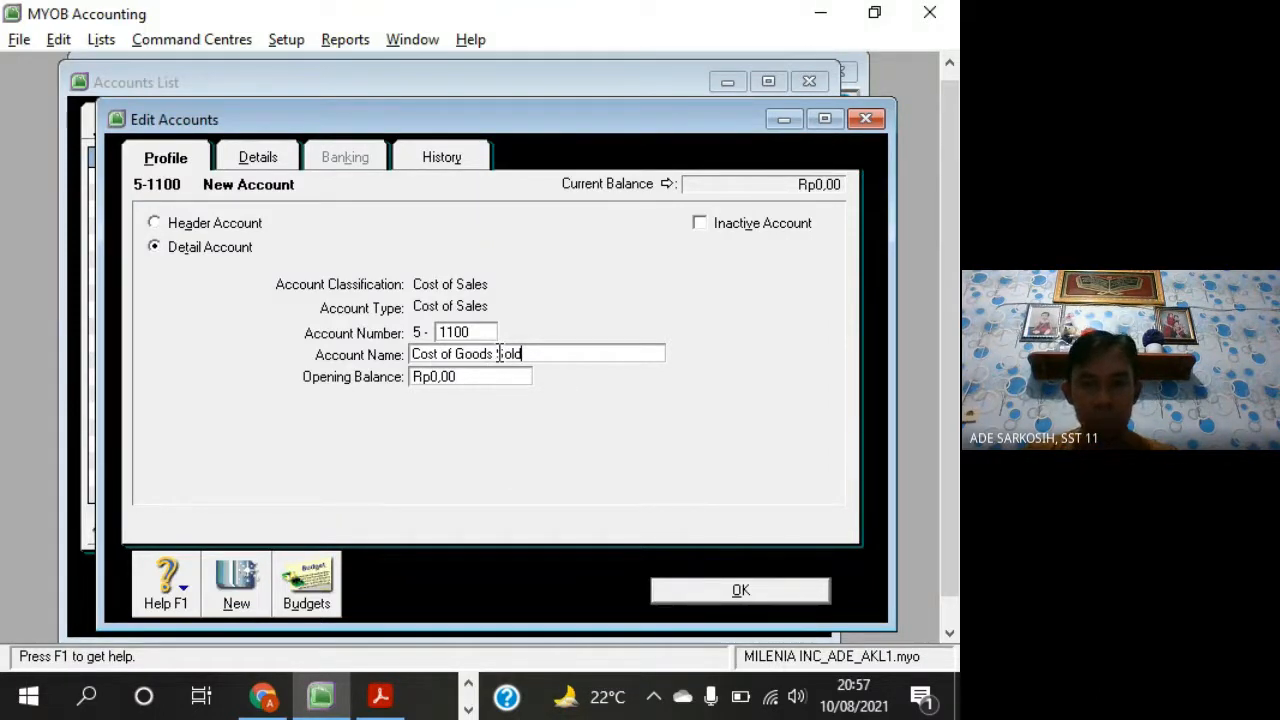
{"action": "key", "text": "alt+Tab"}
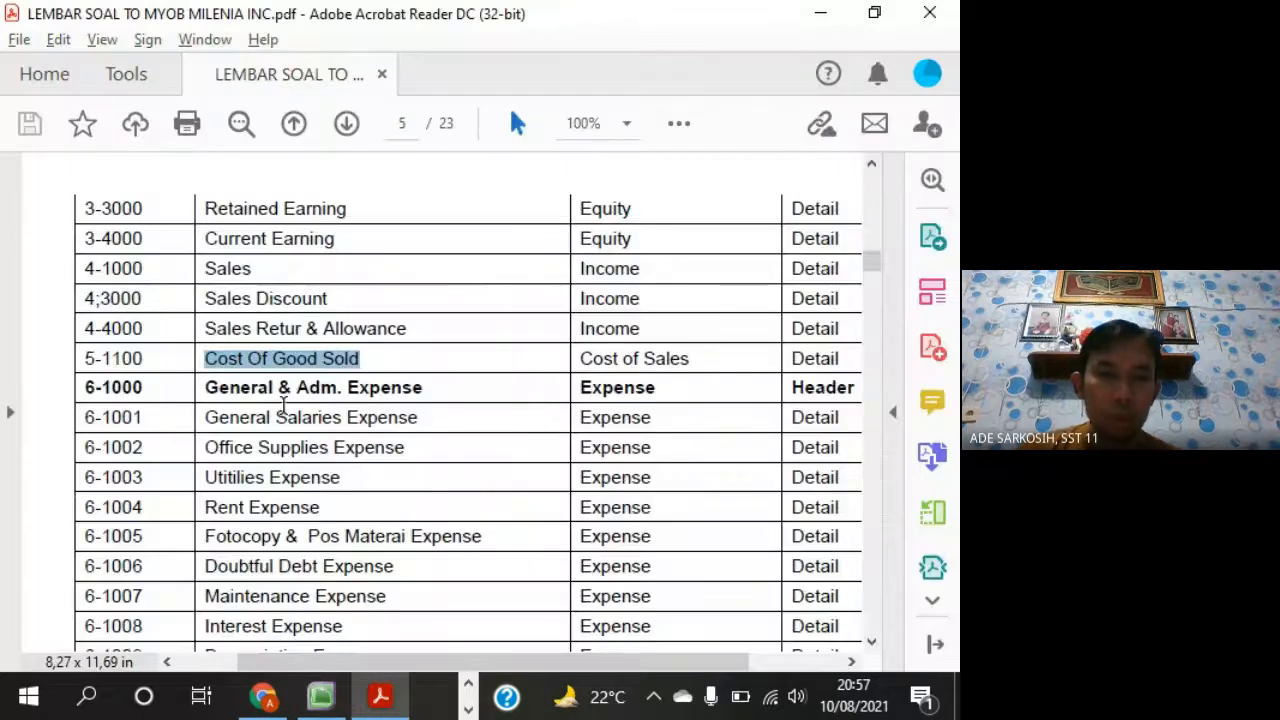
{"action": "left_click", "coordinate": [320, 366]}
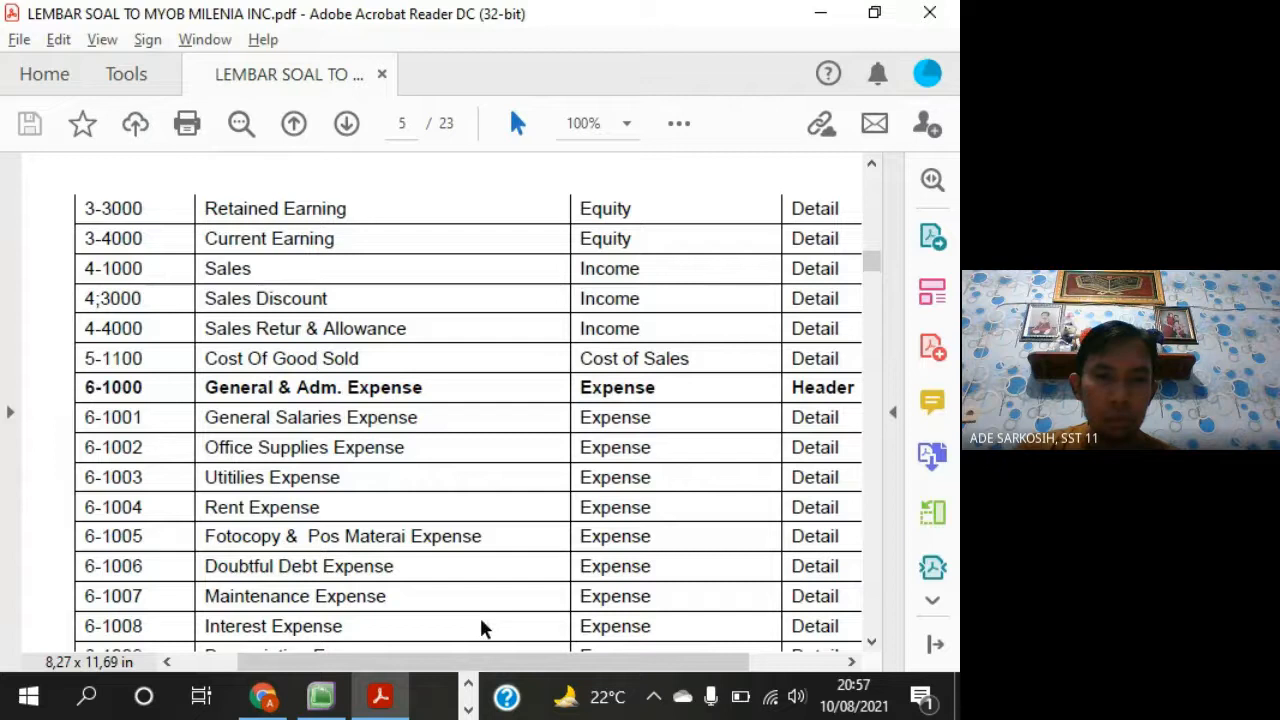
{"action": "key", "text": "alt+Tab"}
{"action": "left_click", "coordinate": [722, 603]}
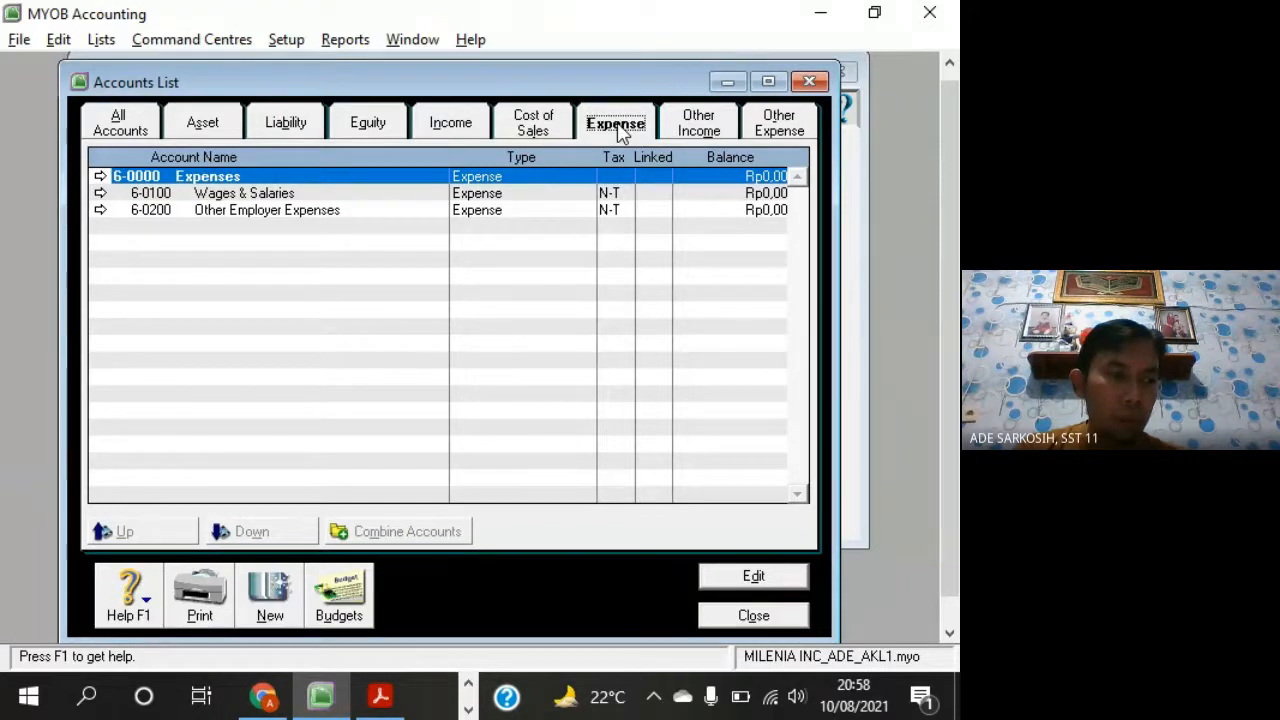
Examine the expense accounts on the PDF exercise sheet, especially the General & Adm. Expense and Selling Expense header rows
{"action": "left_click", "coordinate": [380, 698]}
{"action": "scroll", "coordinate": [422, 452], "scroll_direction": "down", "scroll_amount": 3}
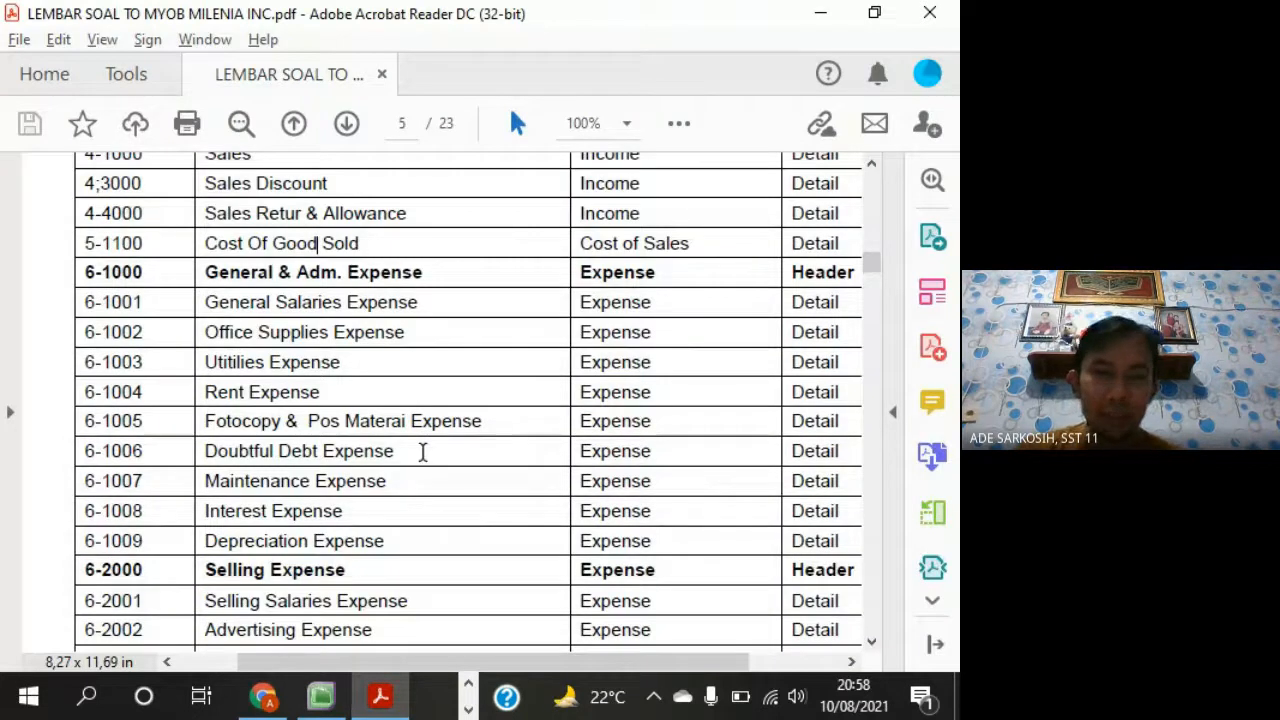
{"action": "left_click", "coordinate": [871, 641]}
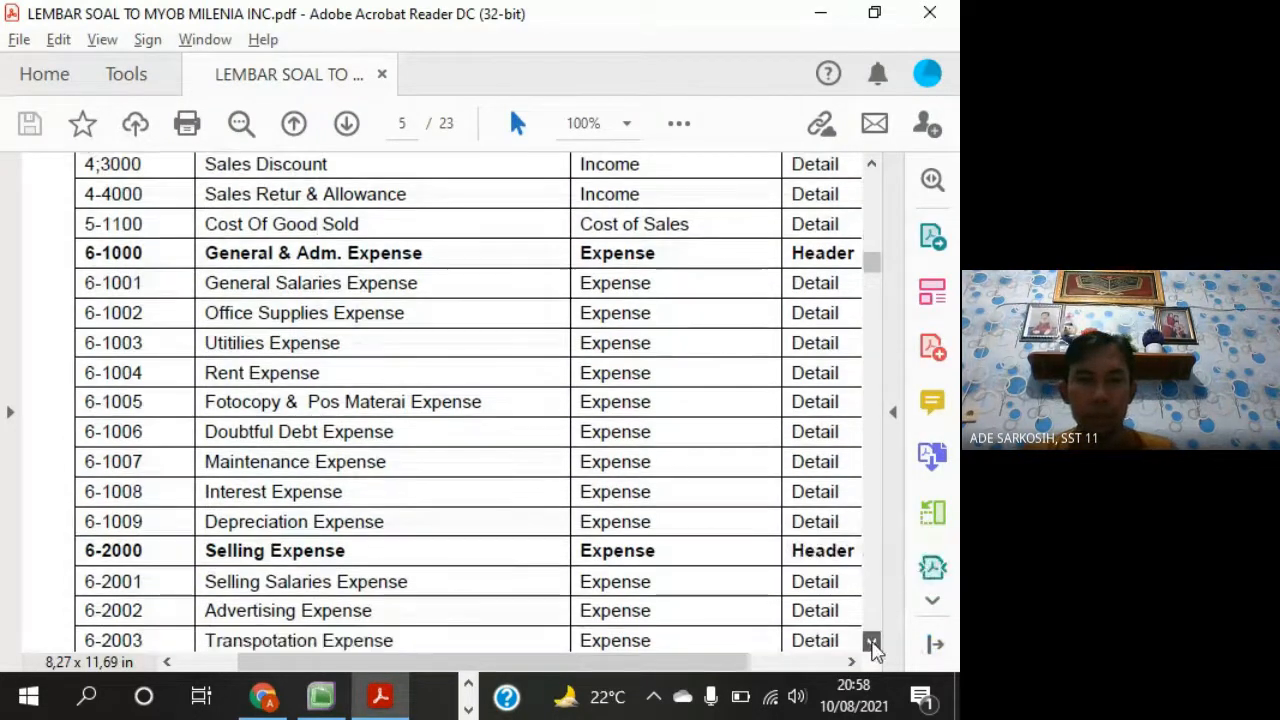
{"action": "left_click", "coordinate": [871, 641]}
{"action": "left_click", "coordinate": [871, 641]}
{"action": "left_click", "coordinate": [871, 641]}
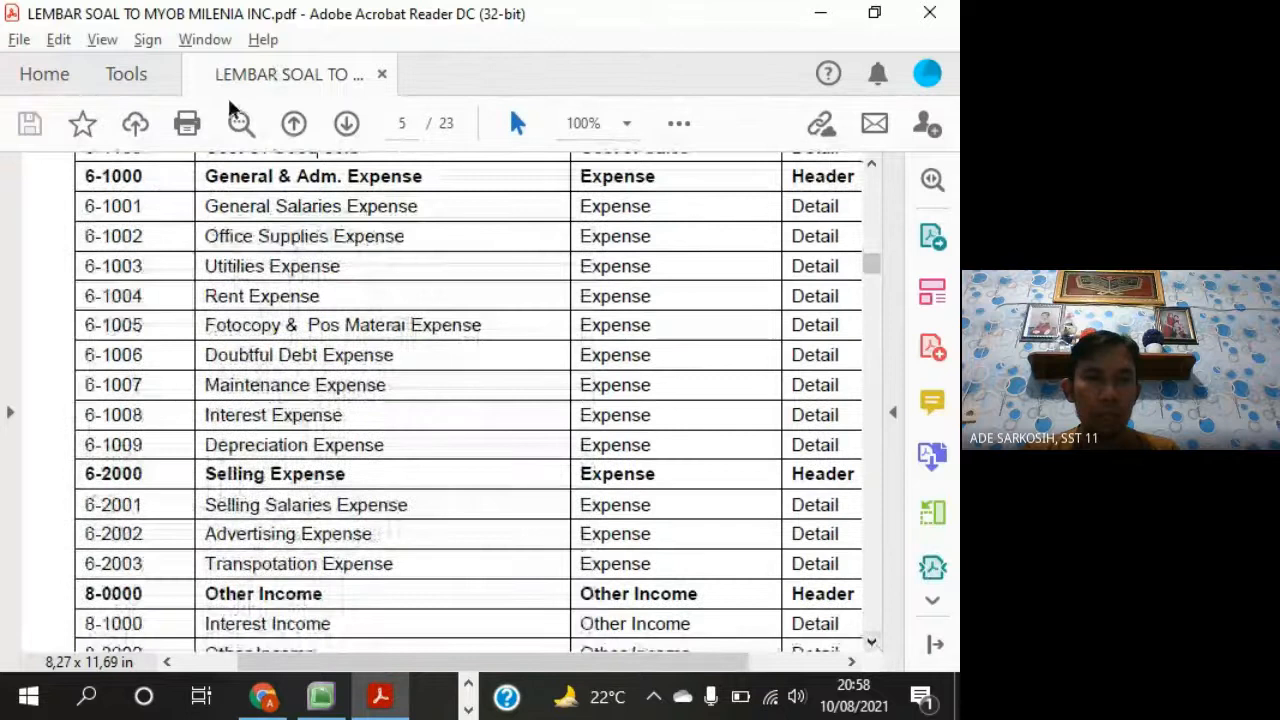
{"action": "left_click_drag", "start_coordinate": [209, 177], "coordinate": [449, 177]}
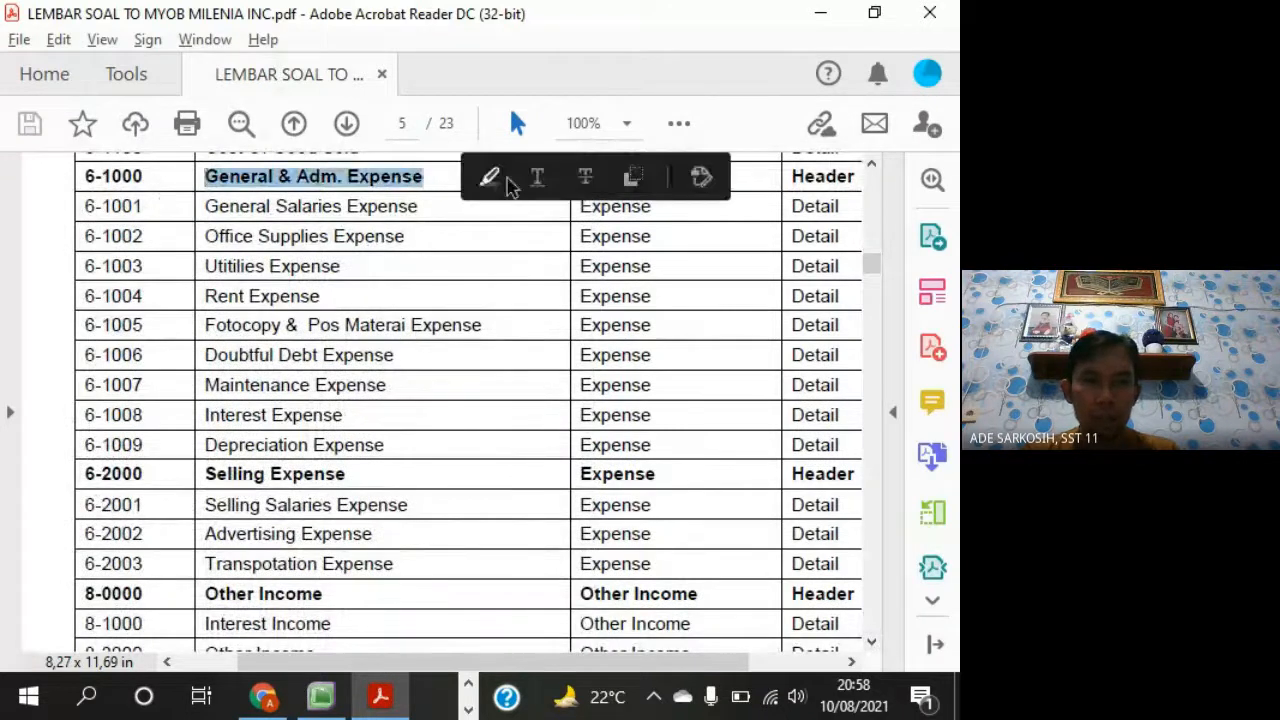
{"action": "left_click_drag", "start_coordinate": [362, 478], "coordinate": [120, 488]}
{"action": "left_click", "coordinate": [160, 474]}
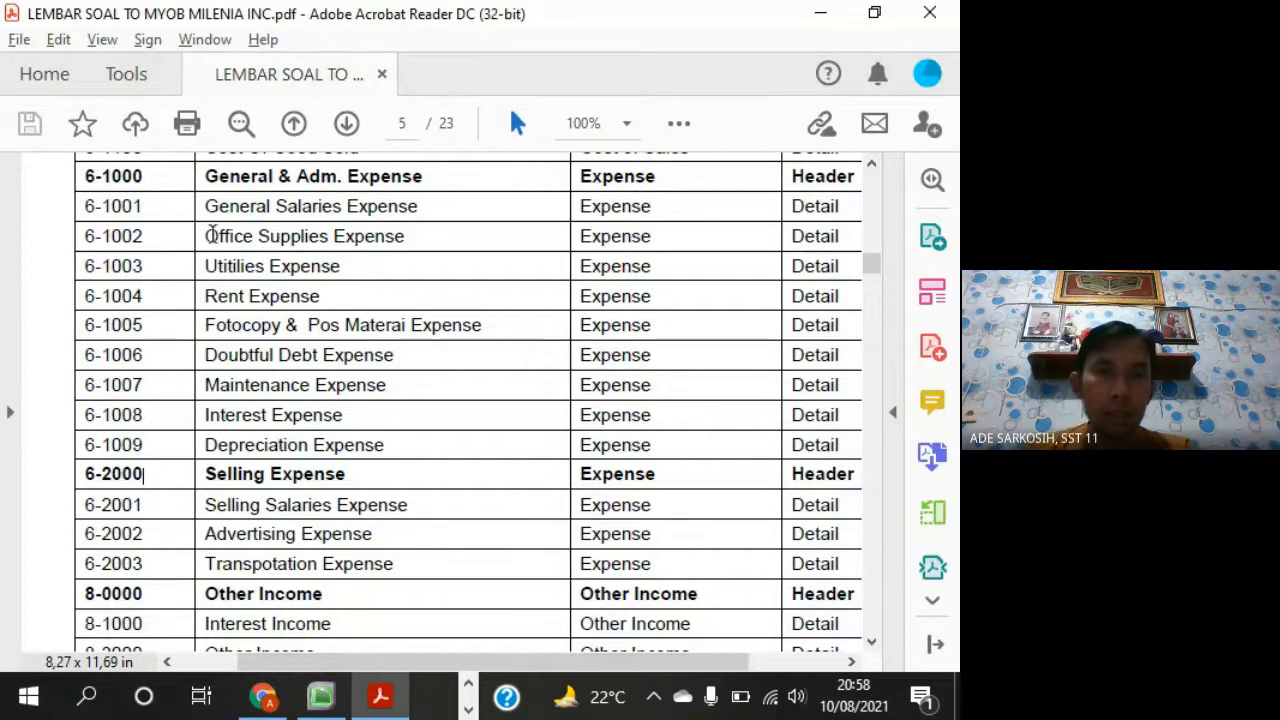
{"action": "double_click", "coordinate": [254, 177]}
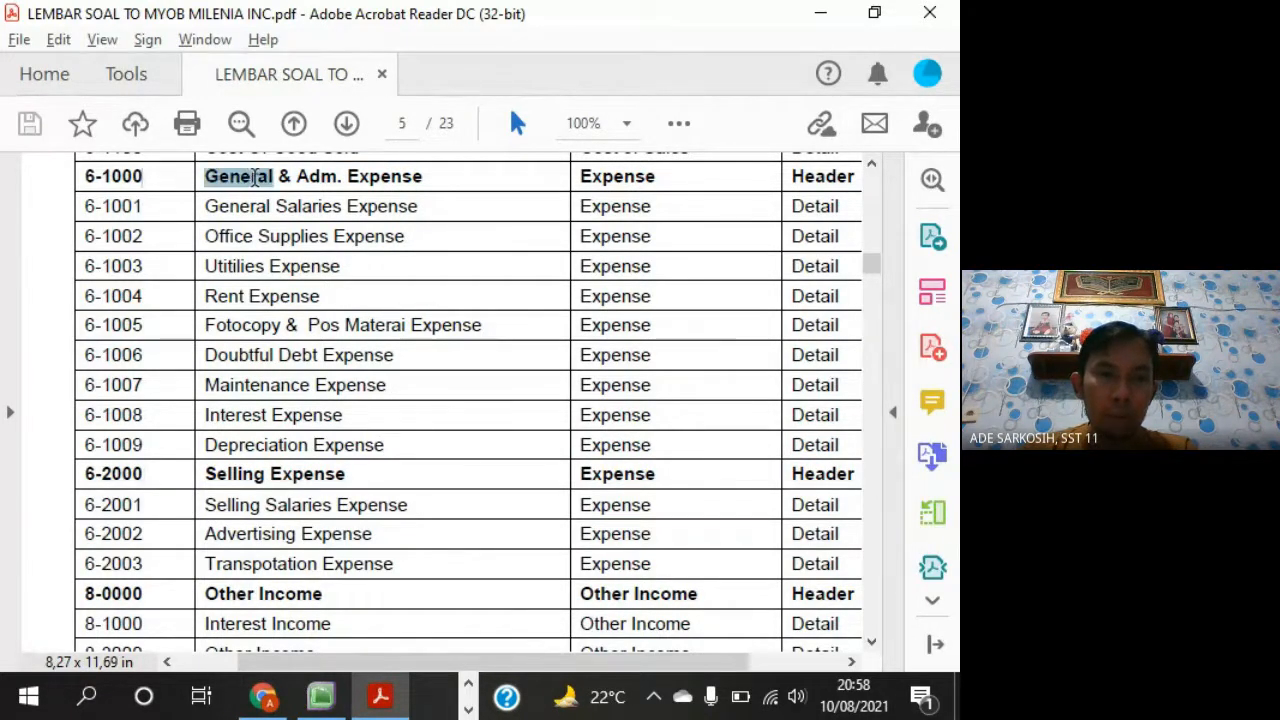
Compare the existing Wages & Salaries and Other Employer Expenses accounts in MYOB with the expense rows on the PDF exercise sheet
{"action": "key", "text": "alt+Tab"}
{"action": "left_click", "coordinate": [643, 195]}
{"action": "left_click", "coordinate": [646, 210]}
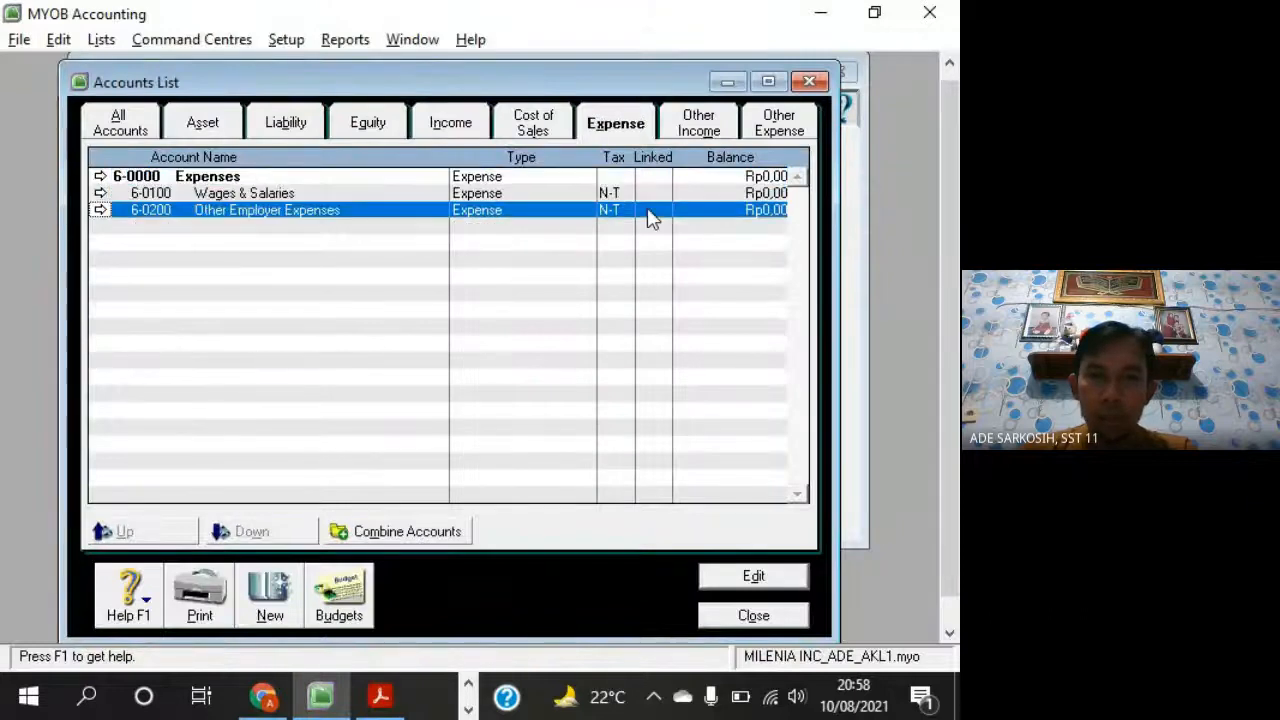
{"action": "left_click", "coordinate": [656, 195]}
{"action": "left_click", "coordinate": [660, 212]}
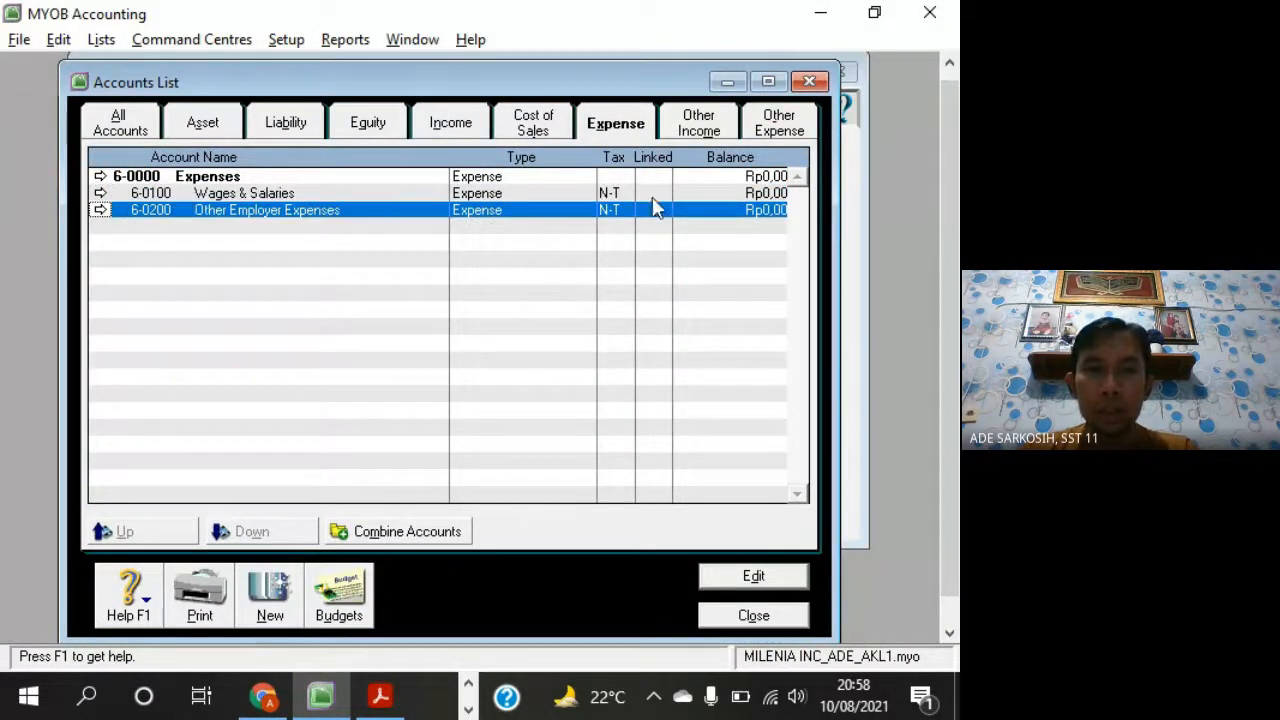
{"action": "key", "text": "alt+Tab"}
{"action": "key", "text": "alt+Tab"}
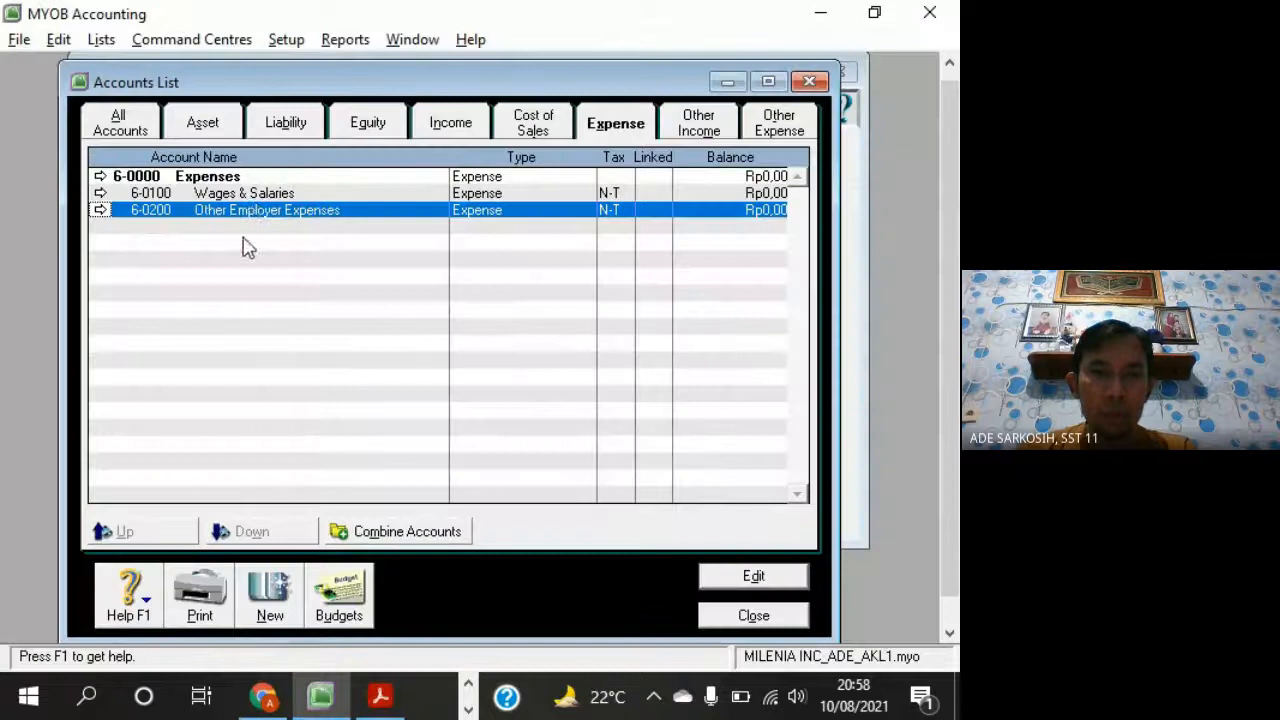
{"action": "key", "text": "alt+Tab"}
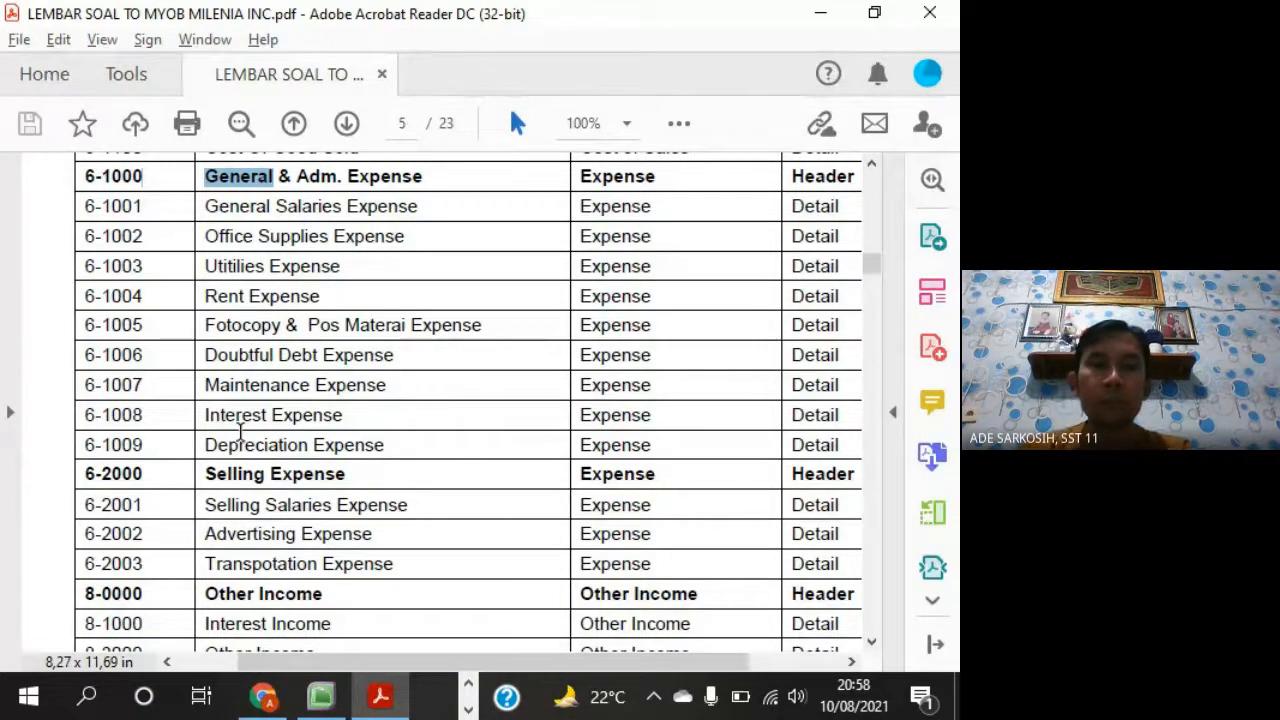
{"action": "key", "text": "alt+Tab"}
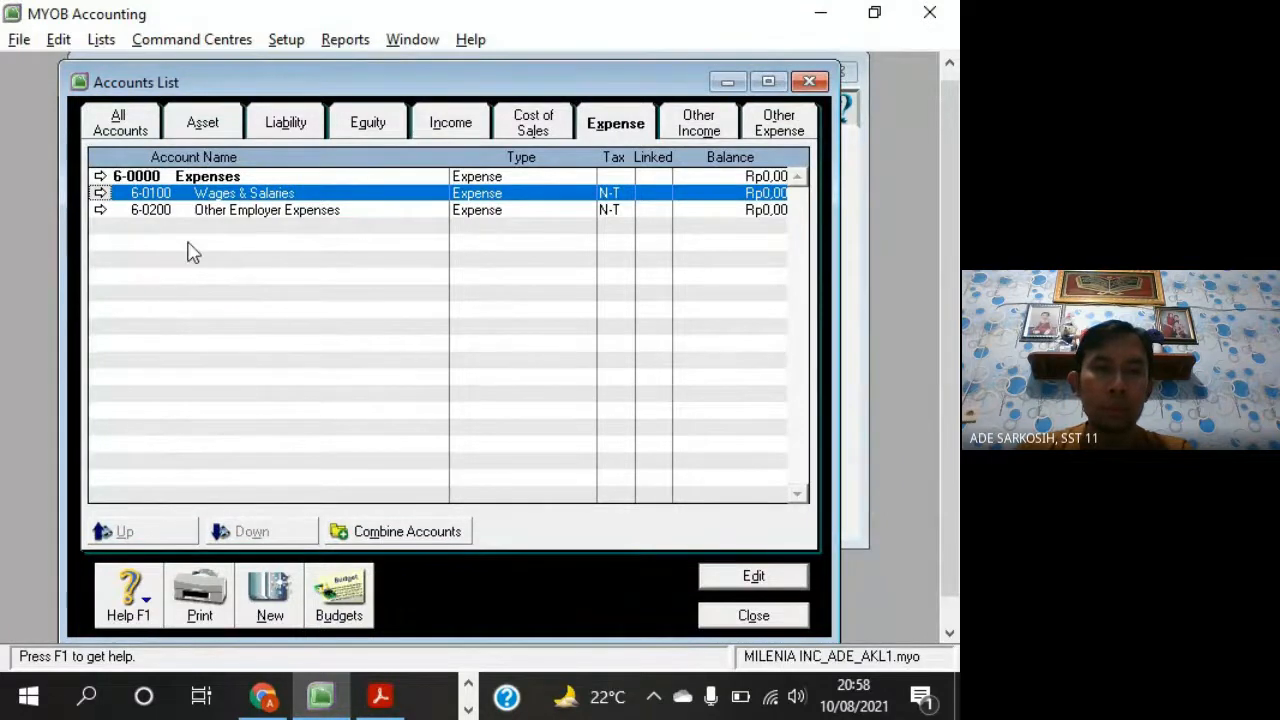
{"action": "key", "text": "alt+Tab"}
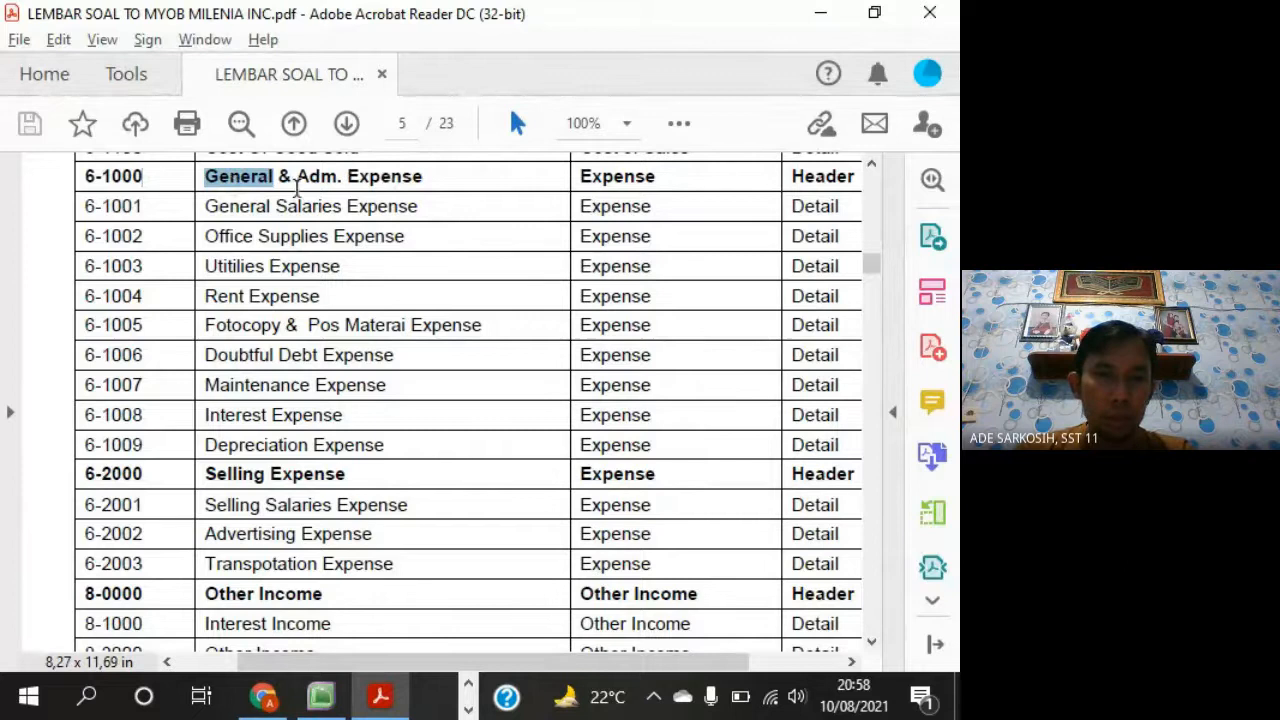
{"action": "key", "text": "alt+Tab"}
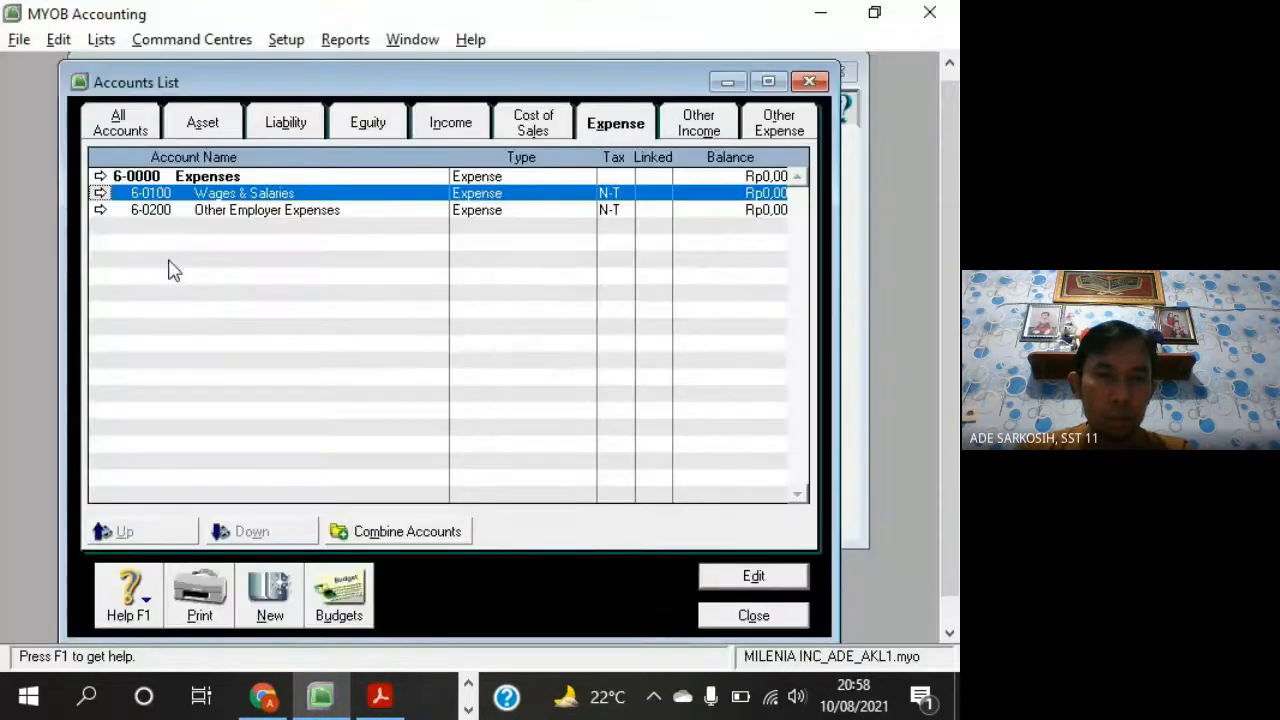
Turn the Wages & Salaries expense account into a header account and set its number to 6-1000, as on the exercise sheet
{"action": "double_click", "coordinate": [105, 192]}
{"action": "key", "text": "alt+Tab"}
{"action": "key", "text": "alt+Tab"}
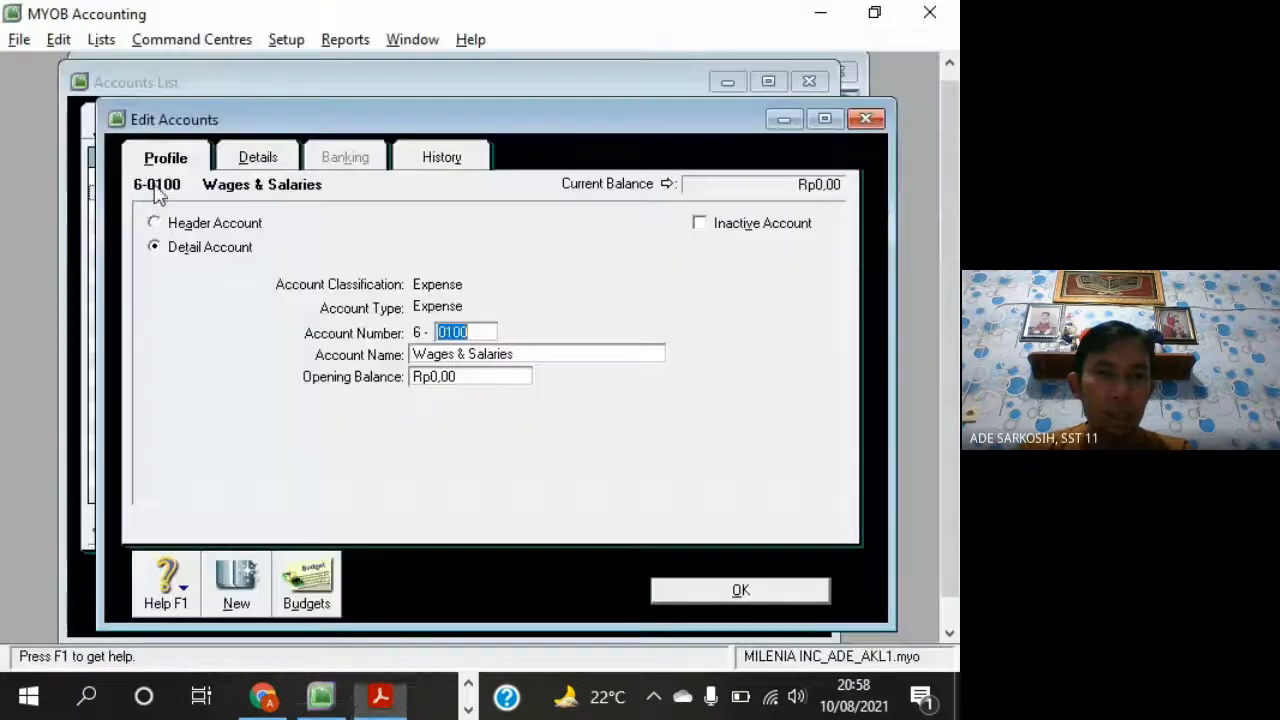
{"action": "left_click", "coordinate": [155, 223]}
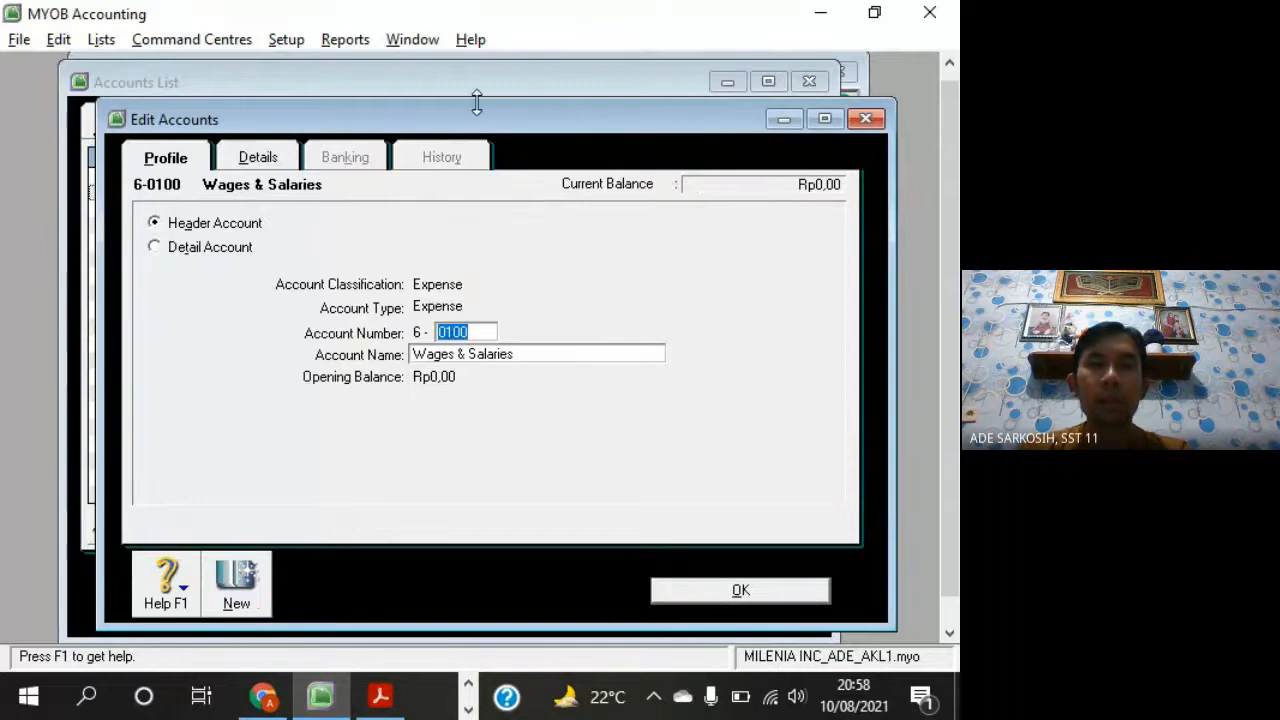
{"action": "left_click_drag", "start_coordinate": [480, 124], "coordinate": [745, 82]}
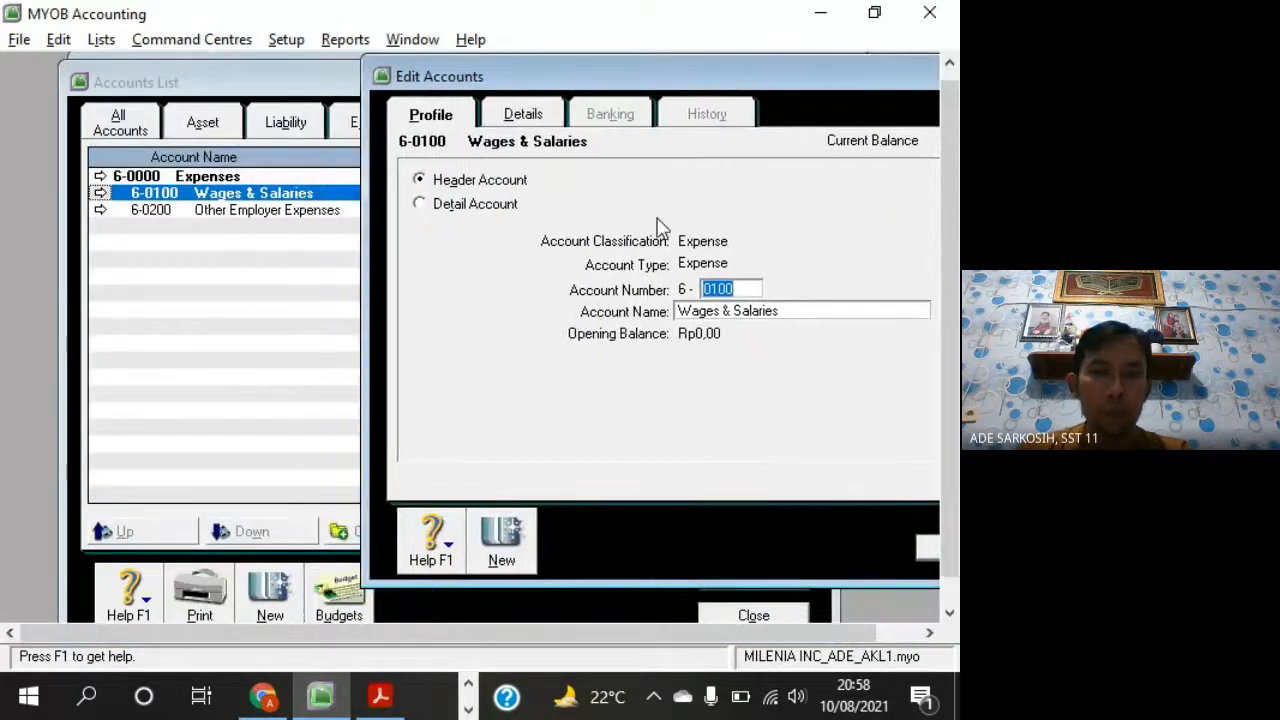
{"action": "key", "text": "alt+Tab"}
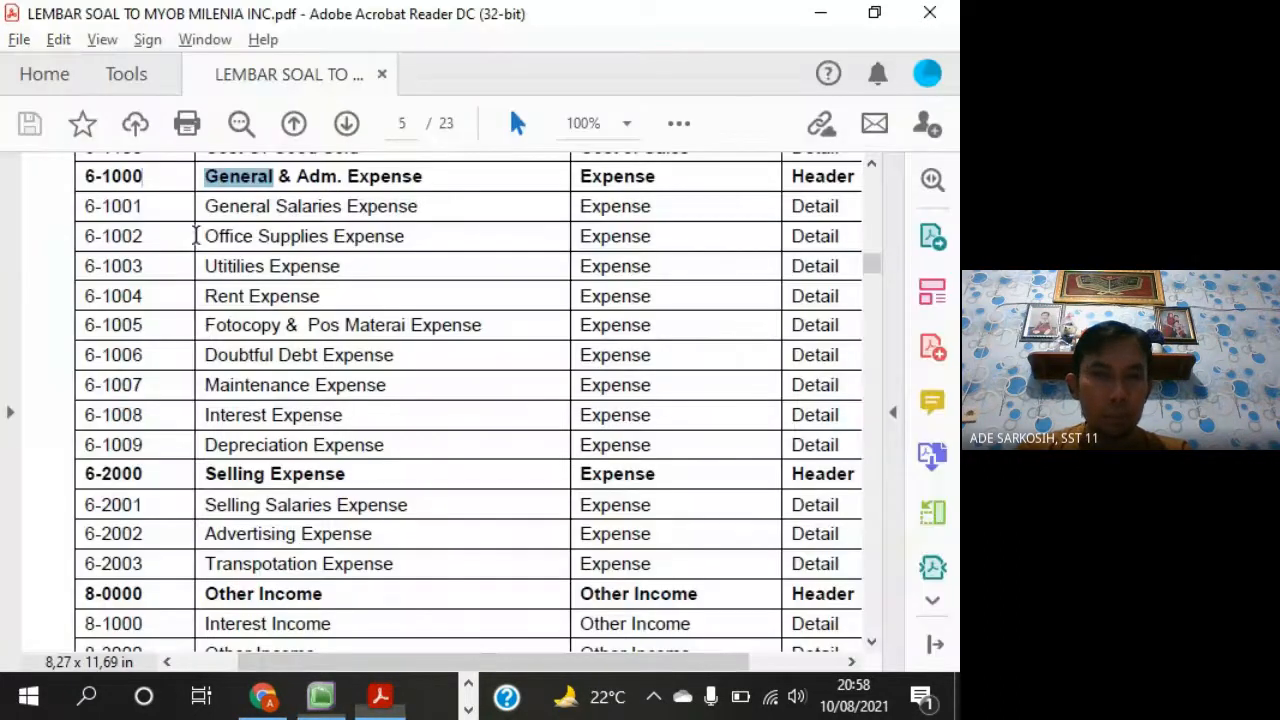
{"action": "key", "text": "alt+Tab"}
{"action": "type", "text": "1"}
{"action": "key", "text": "Tab"}
Rename the 6-1000 header account to General & Adm. Expense using the name copied from the exercise sheet, and save it
{"action": "key", "text": "alt+Tab"}
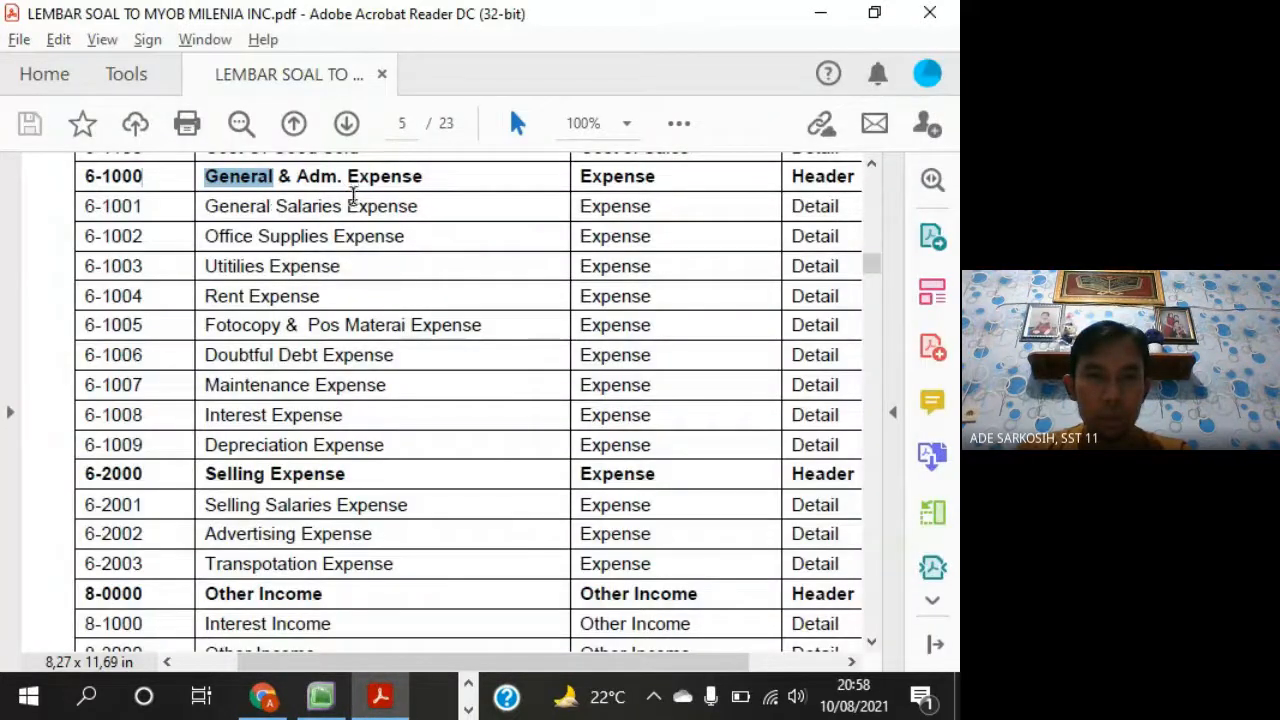
{"action": "mouse_move", "coordinate": [424, 176]}
{"action": "left_mouse_down"}
{"action": "mouse_move", "coordinate": [221, 196]}
{"action": "mouse_move", "coordinate": [424, 180]}
{"action": "left_mouse_up"}
{"action": "key", "text": "ctrl+c"}
{"action": "left_click", "coordinate": [221, 195]}
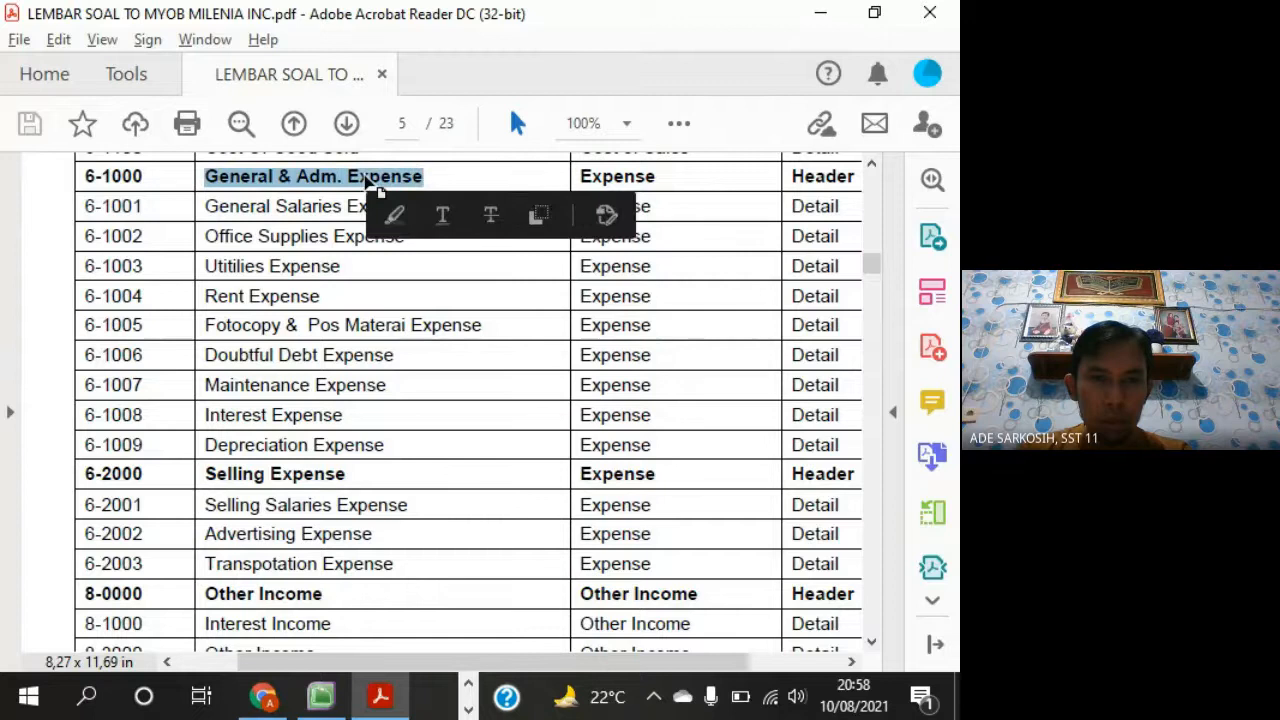
{"action": "key", "text": "alt+Tab"}
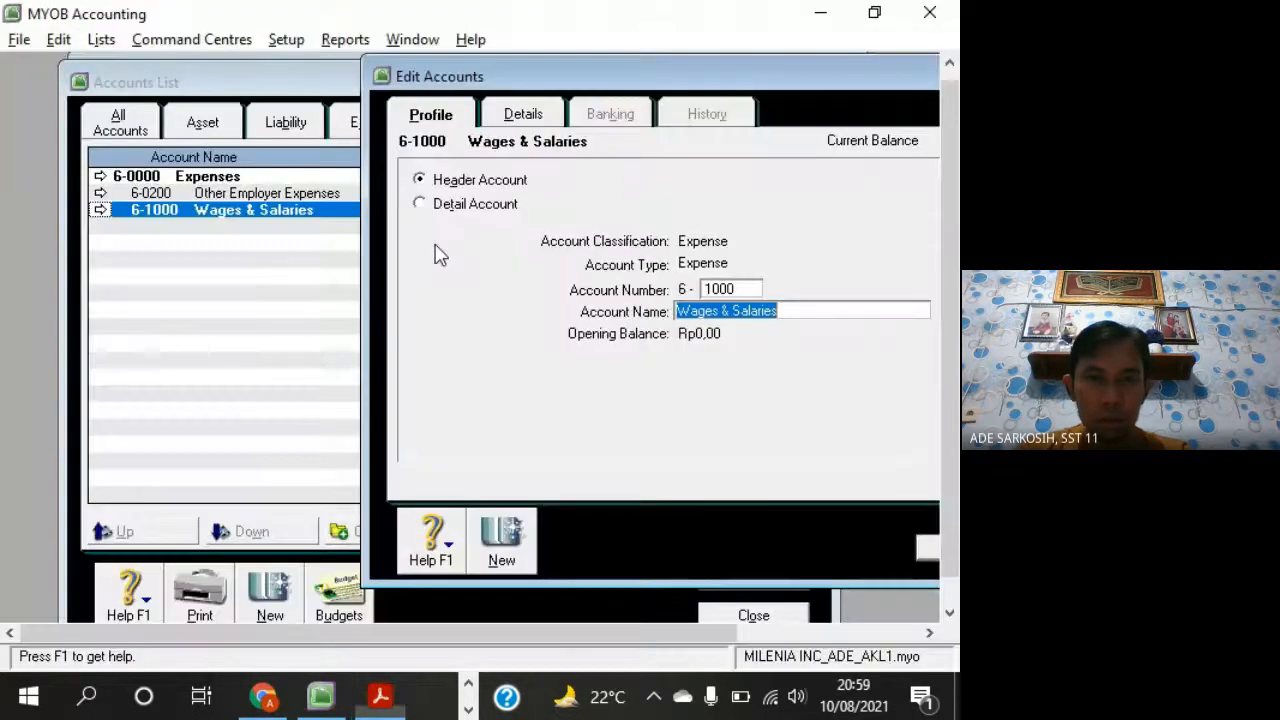
{"action": "right_click", "coordinate": [720, 312]}
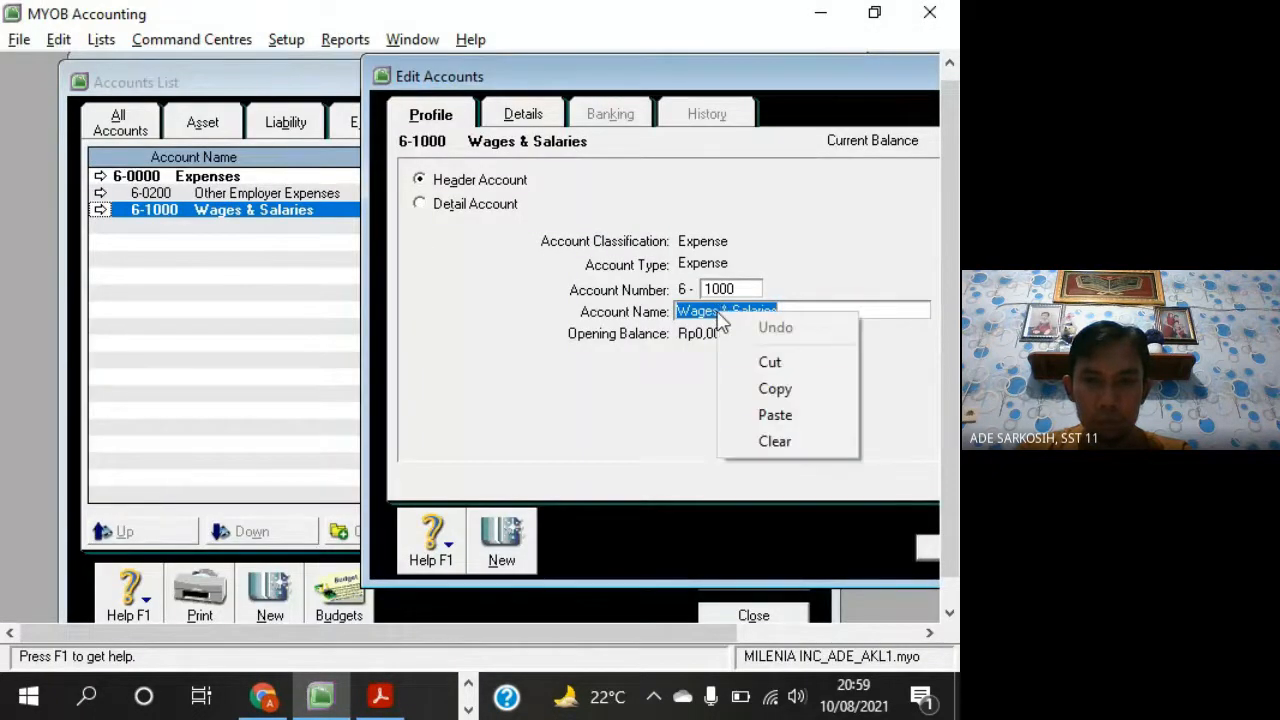
{"action": "left_click", "coordinate": [757, 418]}
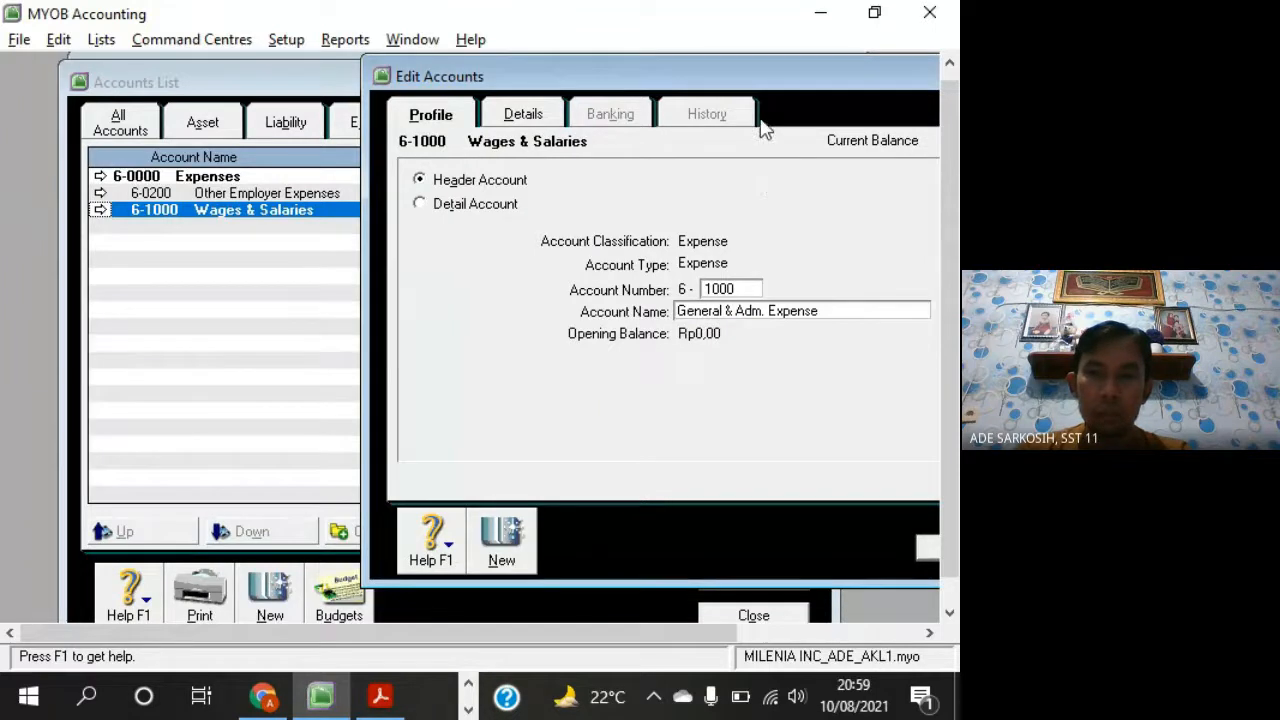
{"action": "left_click_drag", "start_coordinate": [760, 81], "coordinate": [713, 67]}
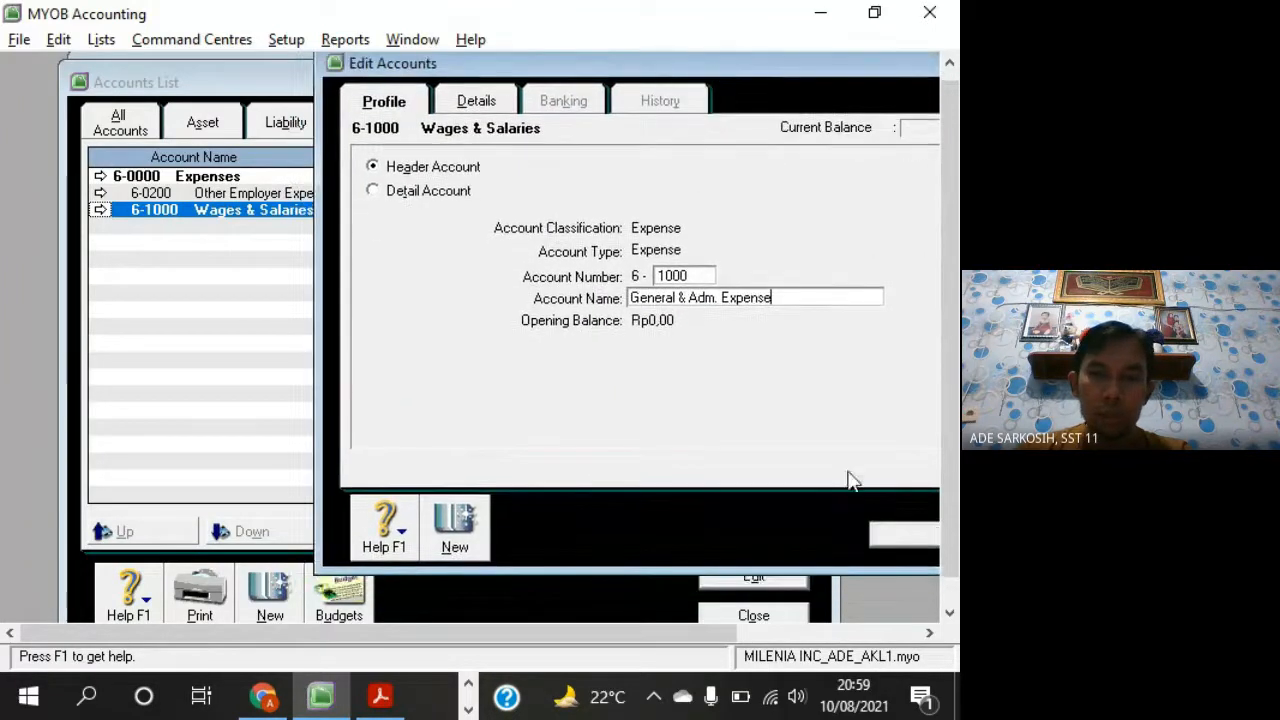
{"action": "left_click", "coordinate": [904, 536]}
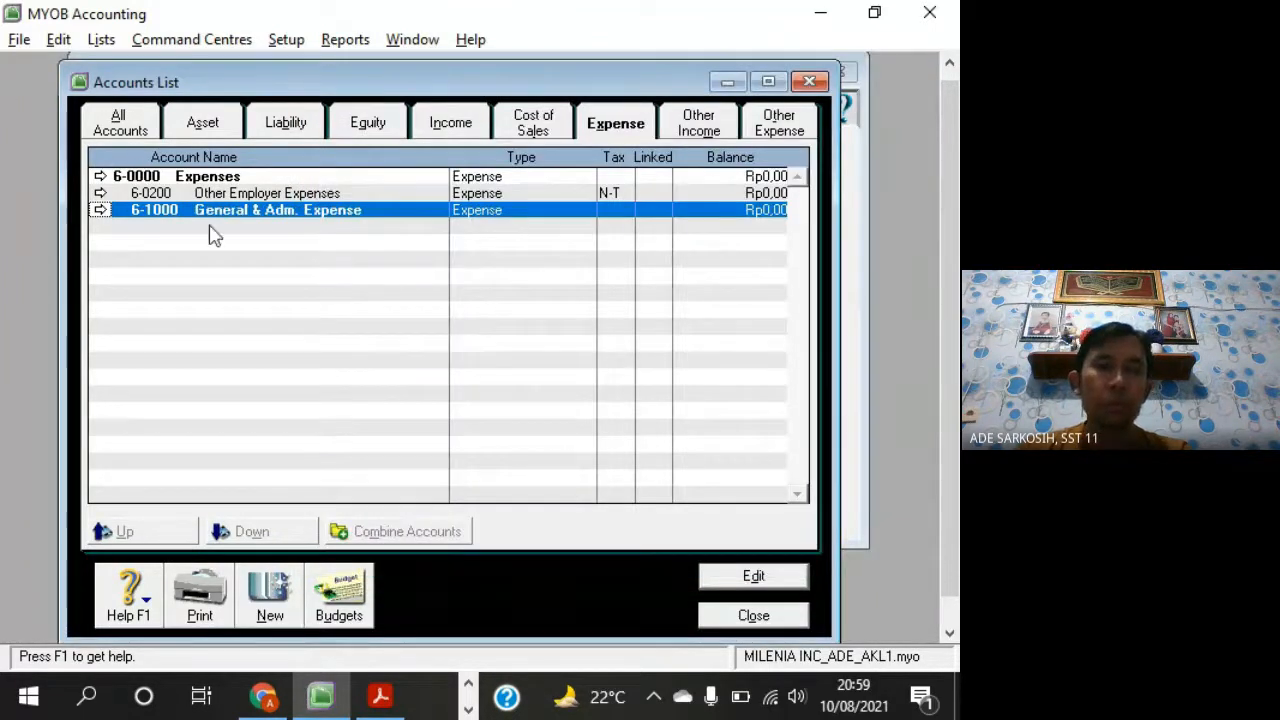
Copy the name General Salaries Expense from the exercise sheet and renumber the Other Employer Expenses account as 6-1001
{"action": "left_click", "coordinate": [230, 195]}
{"action": "key", "text": "alt+Tab"}
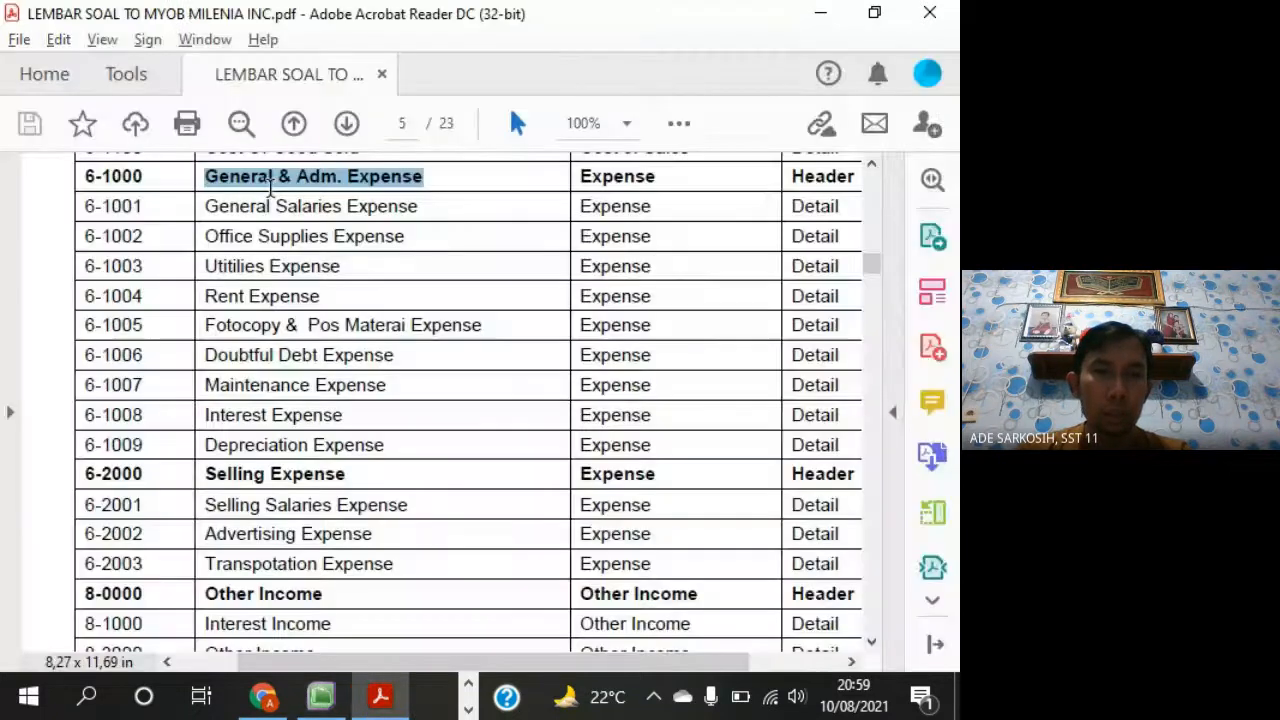
{"action": "left_click_drag", "start_coordinate": [205, 206], "coordinate": [400, 206]}
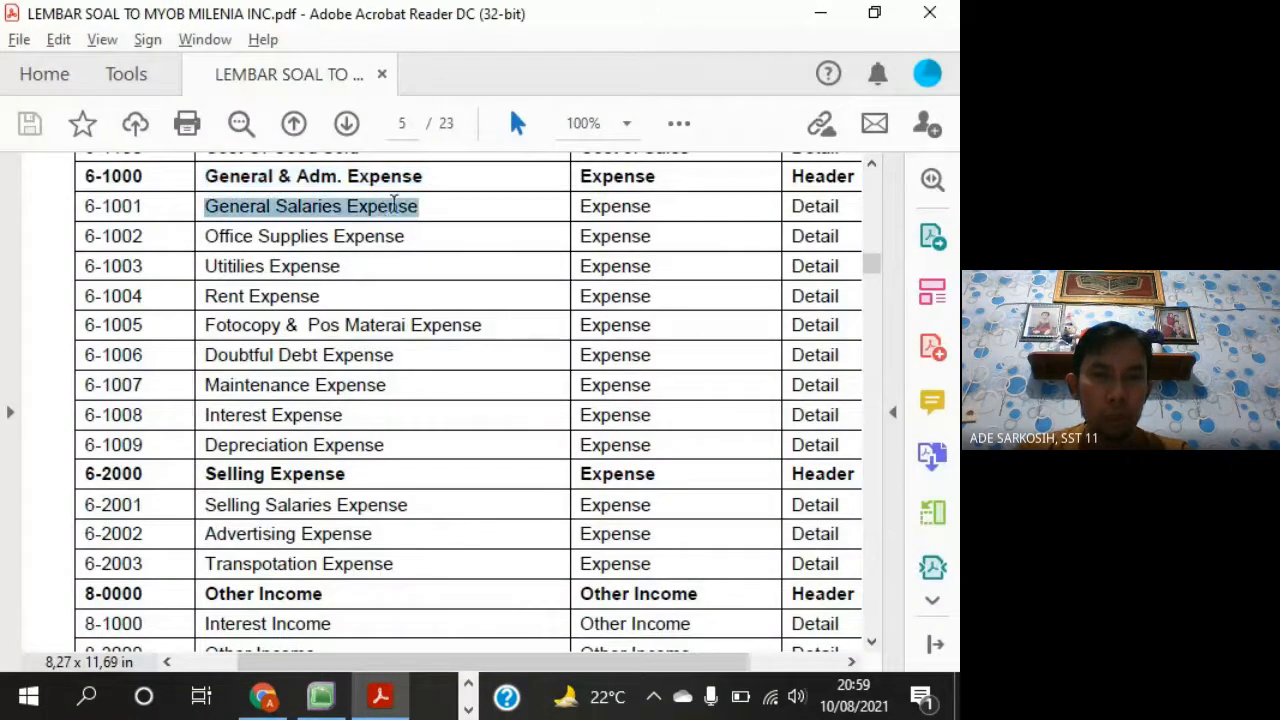
{"action": "key", "text": "ctrl+c"}
{"action": "key", "text": "alt+Tab"}
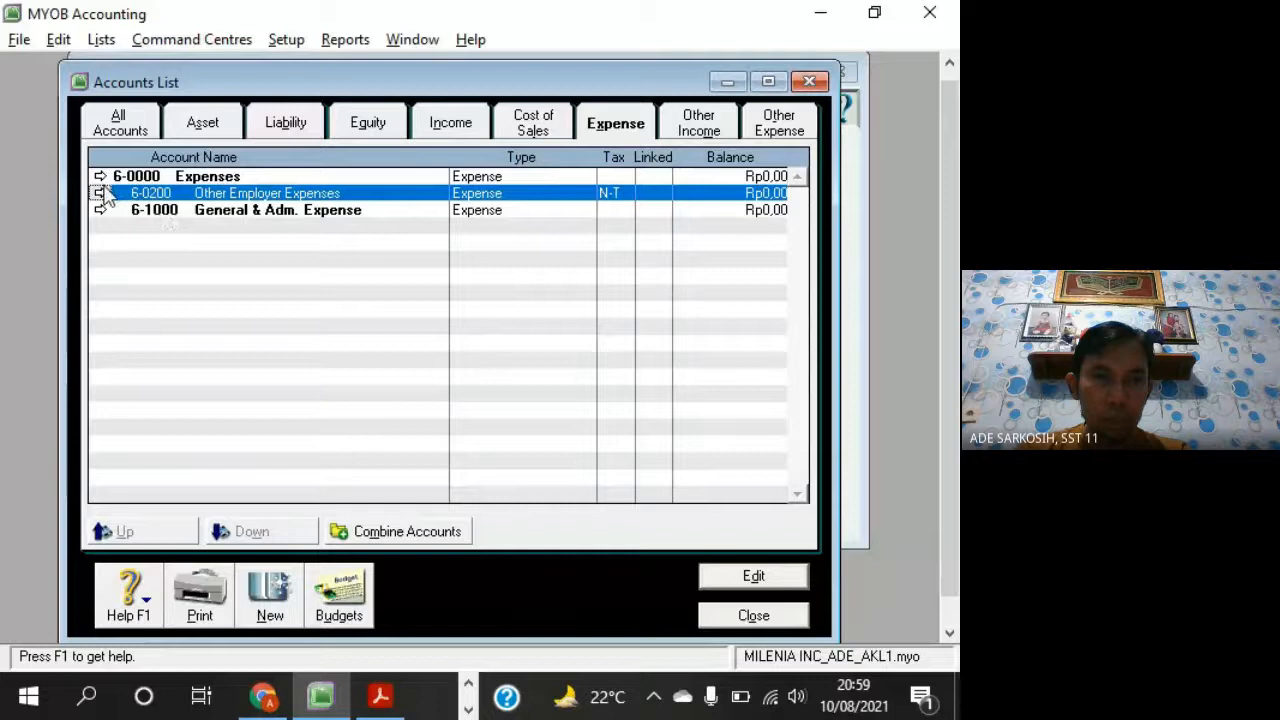
{"action": "left_click", "coordinate": [103, 196]}
{"action": "type", "text": "1001"}
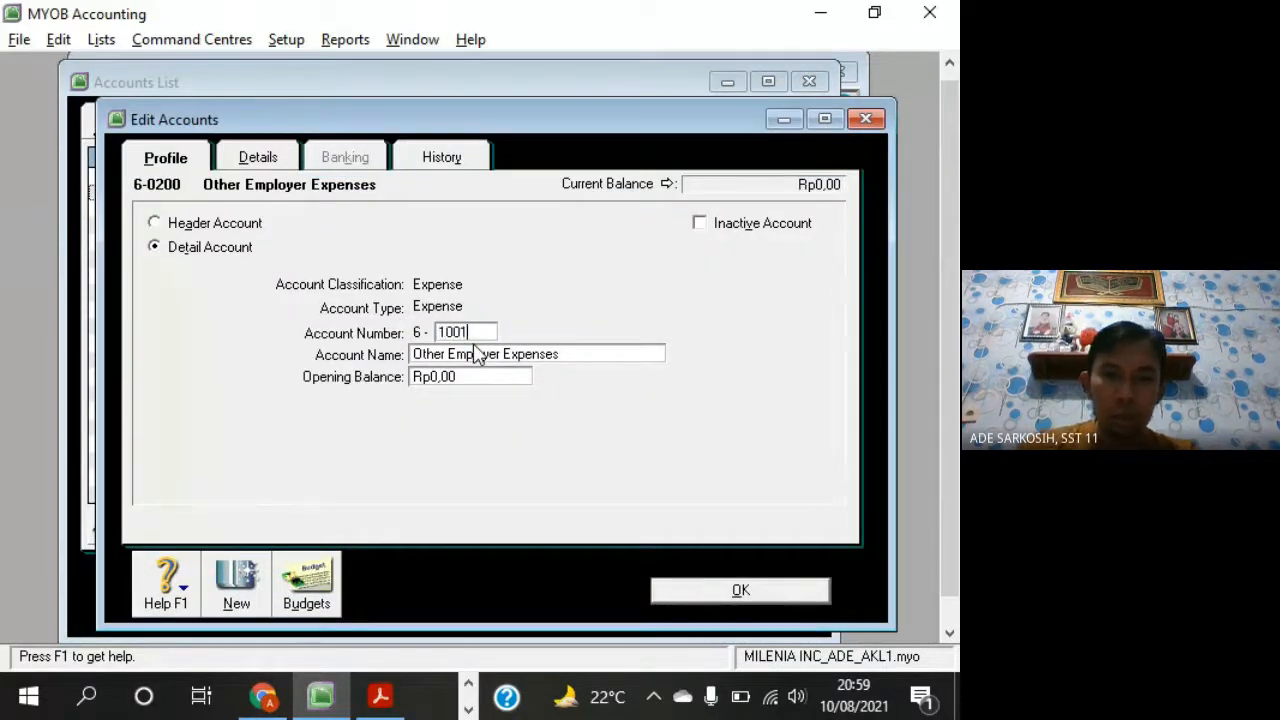
{"action": "key", "text": "Tab"}
Replace the name of account 6-1001 with General Salaries Expense and move the edit window aside to reveal the accounts list
{"action": "key", "text": "alt+Tab"}
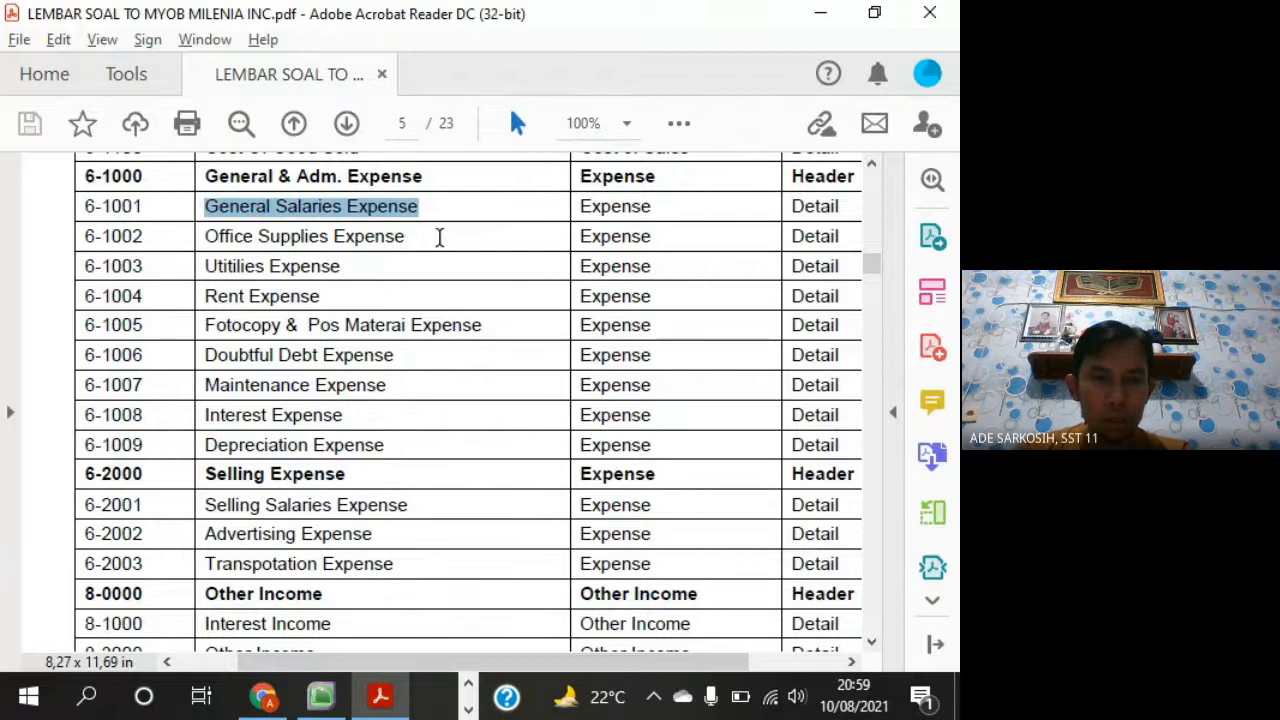
{"action": "key", "text": "alt+Tab"}
{"action": "right_click", "coordinate": [530, 355]}
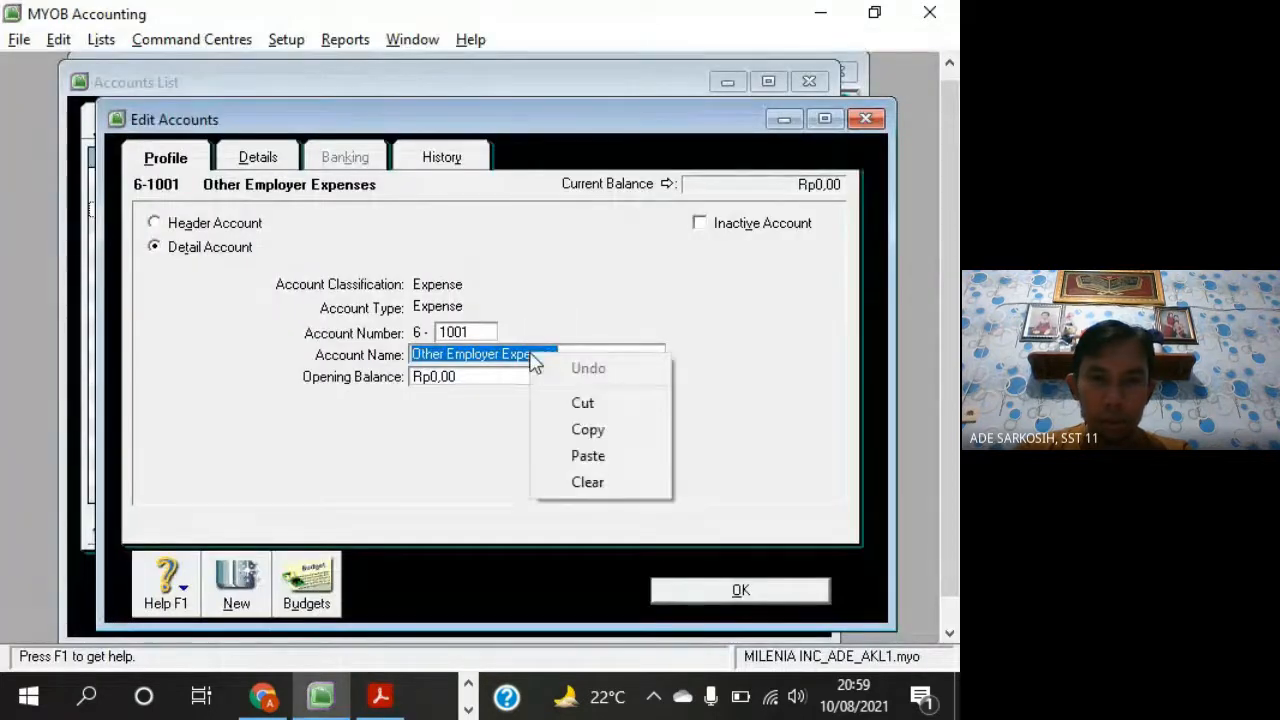
{"action": "left_click", "coordinate": [617, 468]}
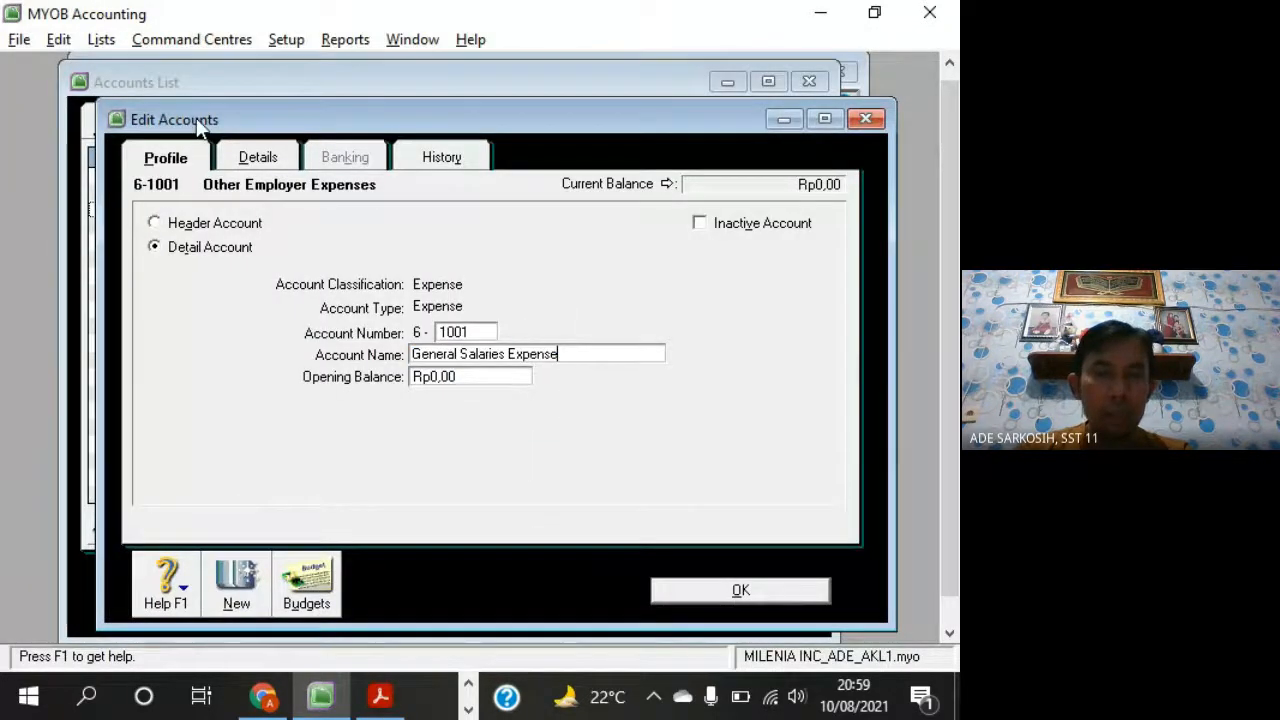
{"action": "left_click_drag", "start_coordinate": [200, 120], "coordinate": [553, 66]}
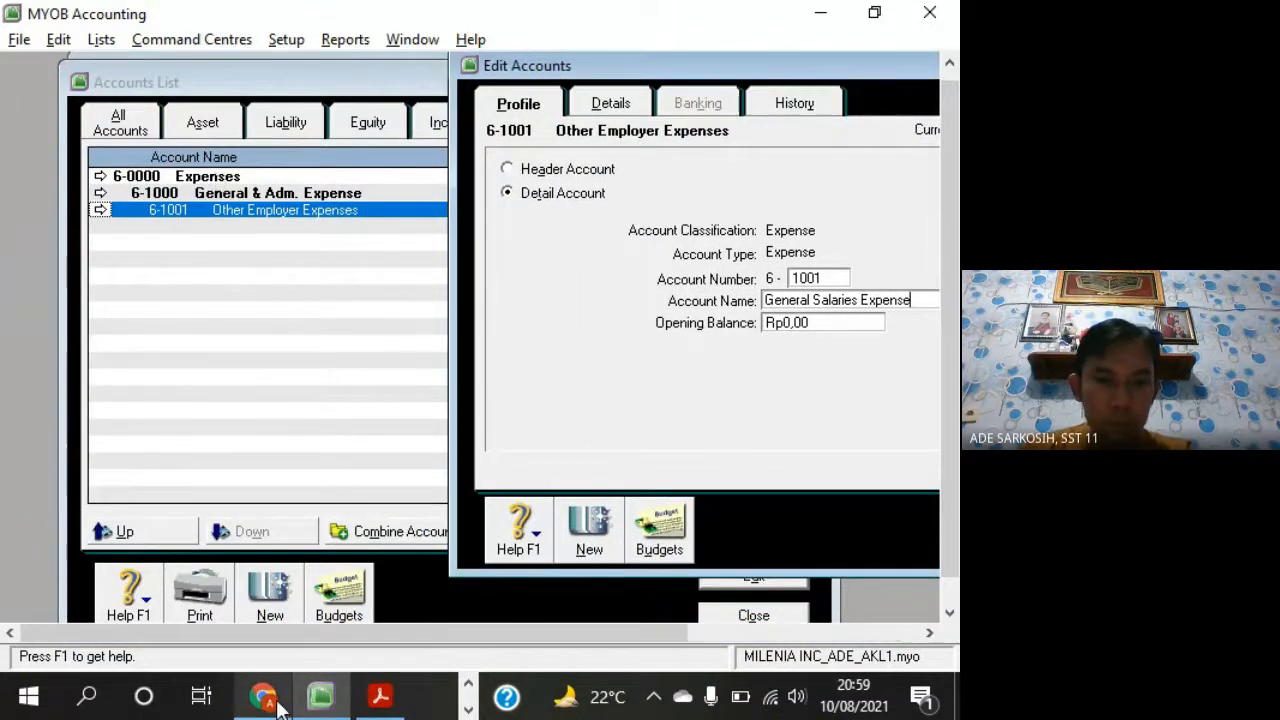
Switch to the Google Meet call in Chrome, admit the waiting participant, and minimize the browser
{"action": "mouse_move", "coordinate": [279, 707]}
{"action": "left_click", "coordinate": [363, 627]}
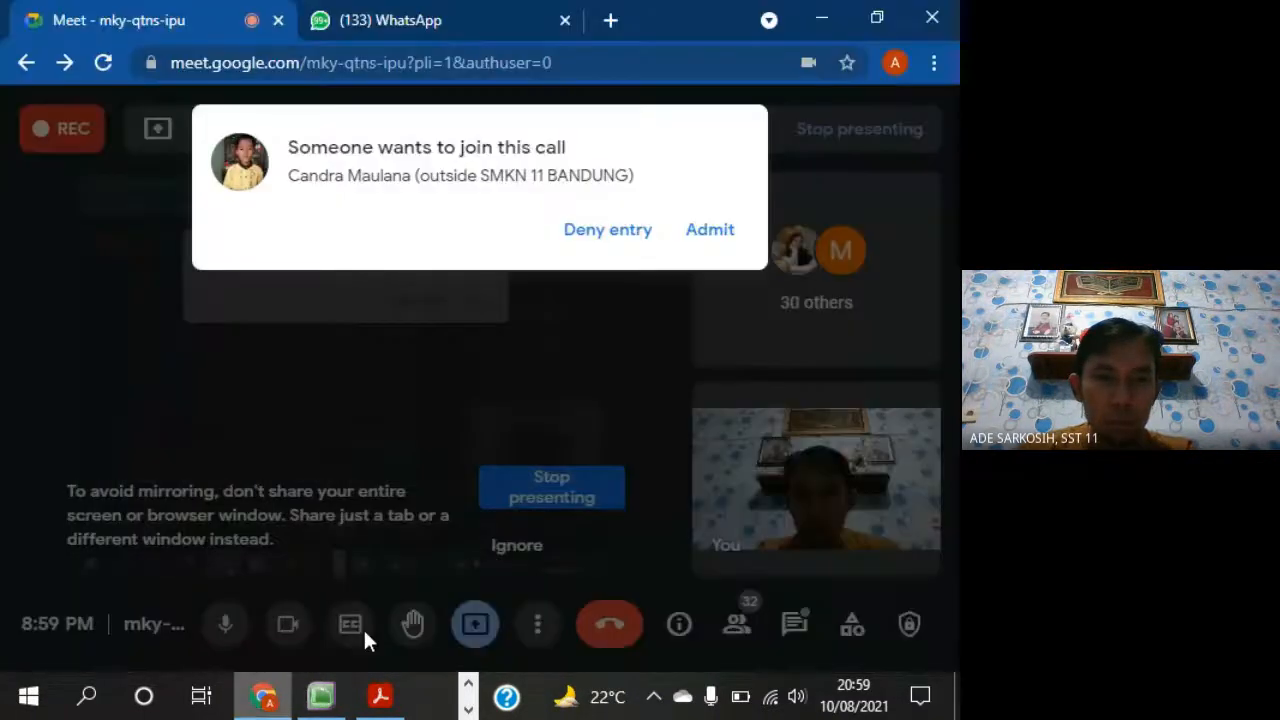
{"action": "left_click", "coordinate": [710, 232]}
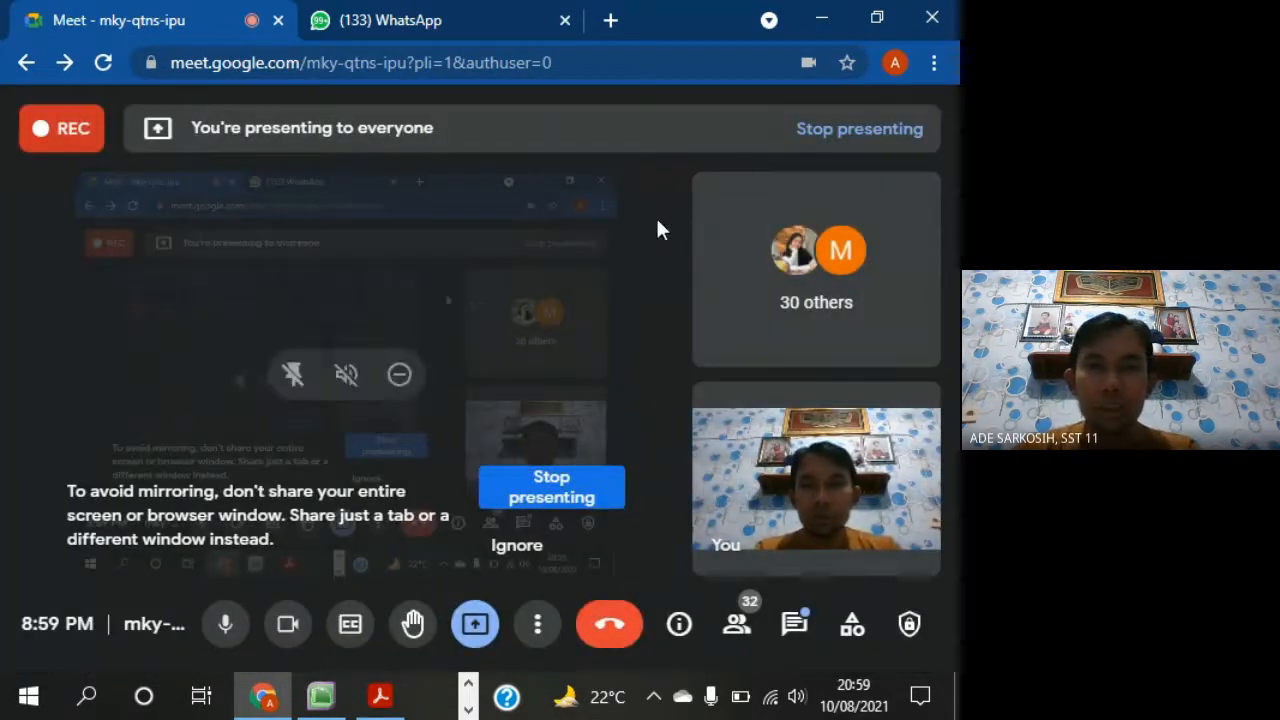
{"action": "left_click", "coordinate": [828, 20]}
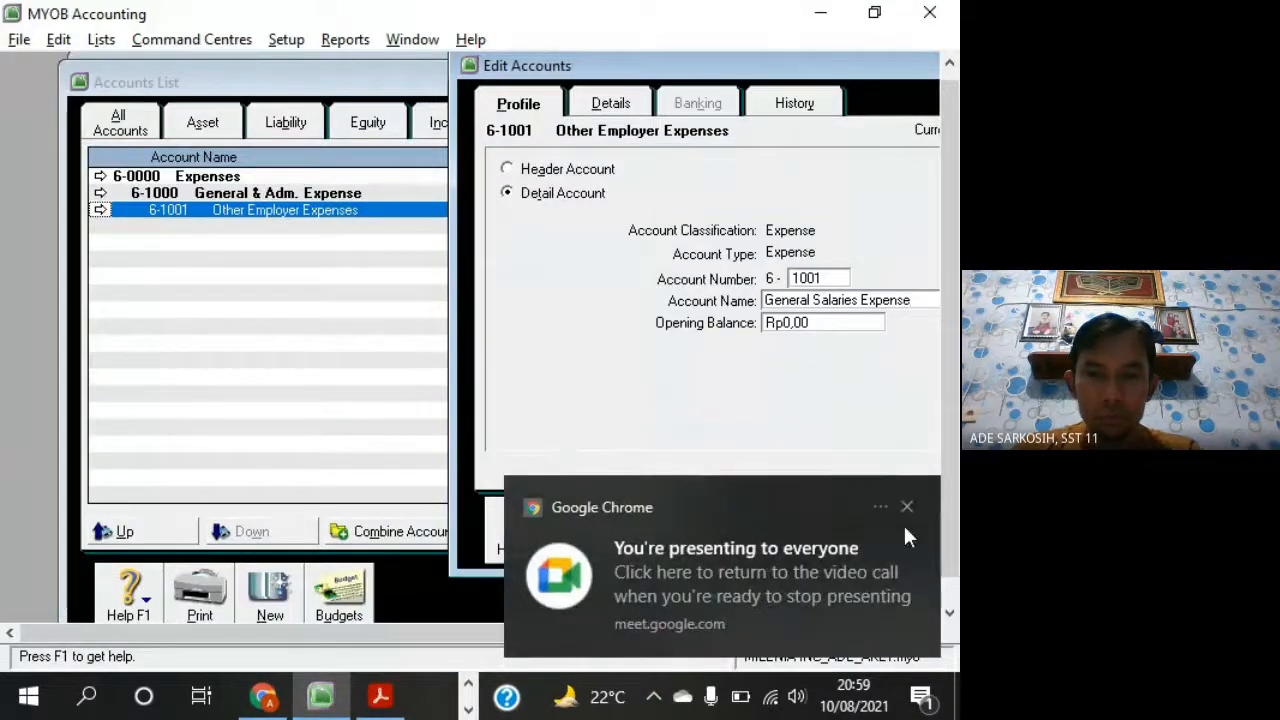
{"action": "left_click", "coordinate": [902, 506]}
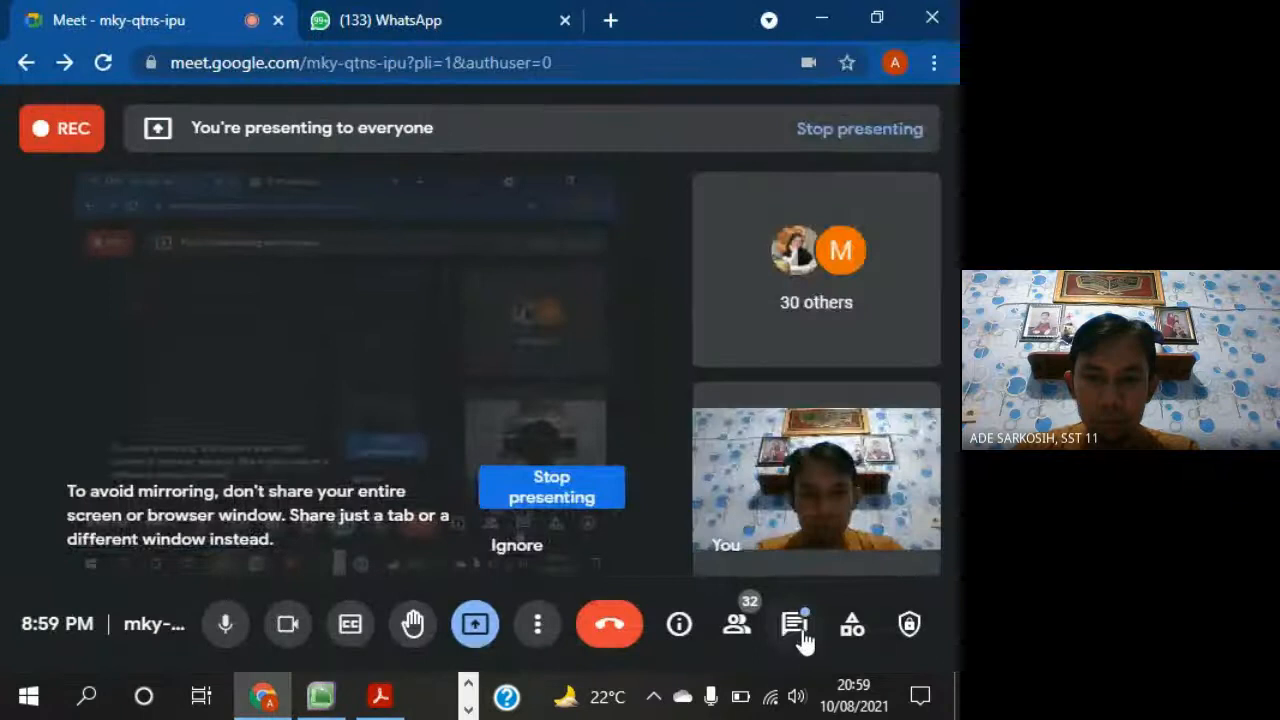
Check the in-call messages in Google Meet, close them, and return to the account being edited in MYOB
{"action": "left_click", "coordinate": [800, 628]}
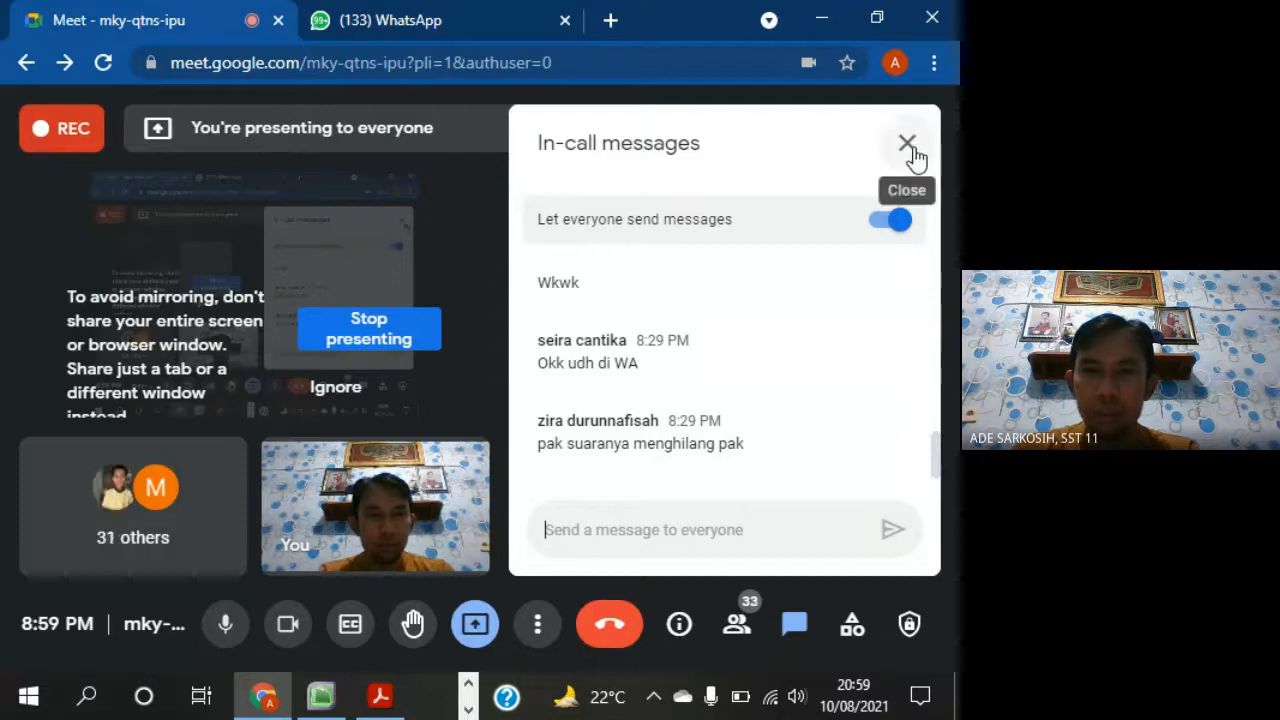
{"action": "left_click", "coordinate": [907, 145]}
{"action": "key", "text": "alt+Tab"}
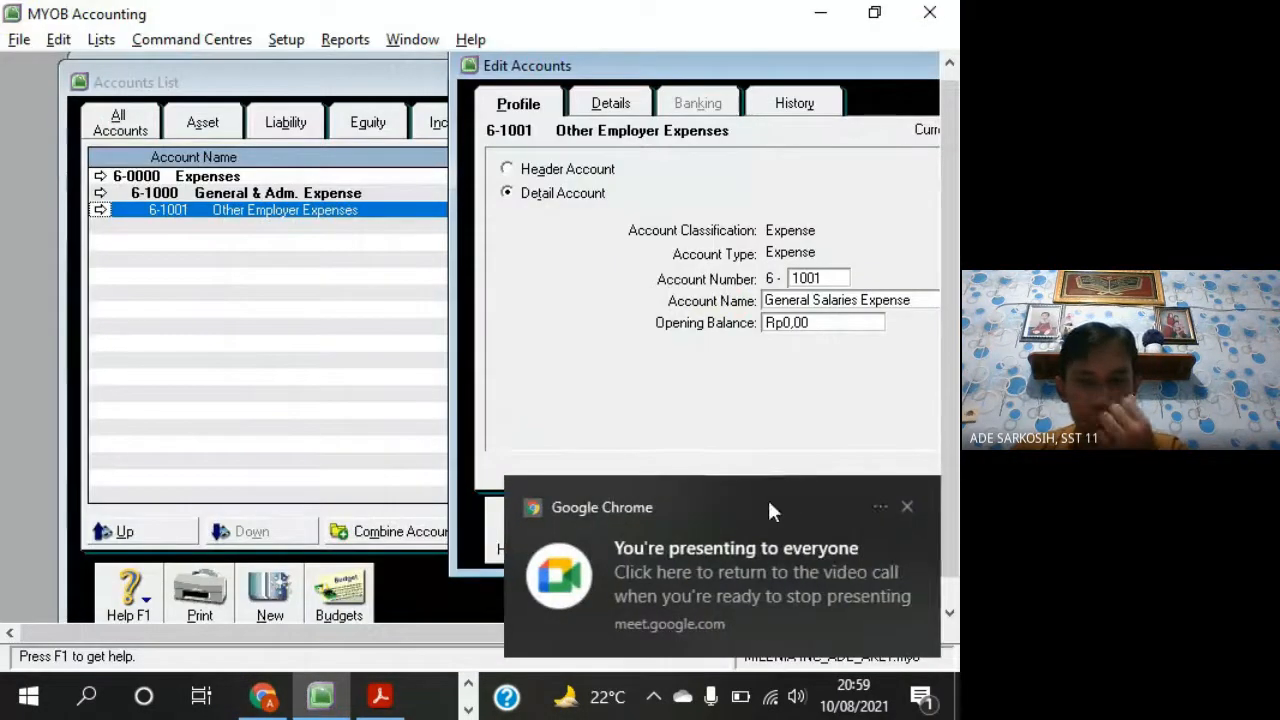
{"action": "left_click", "coordinate": [907, 507]}
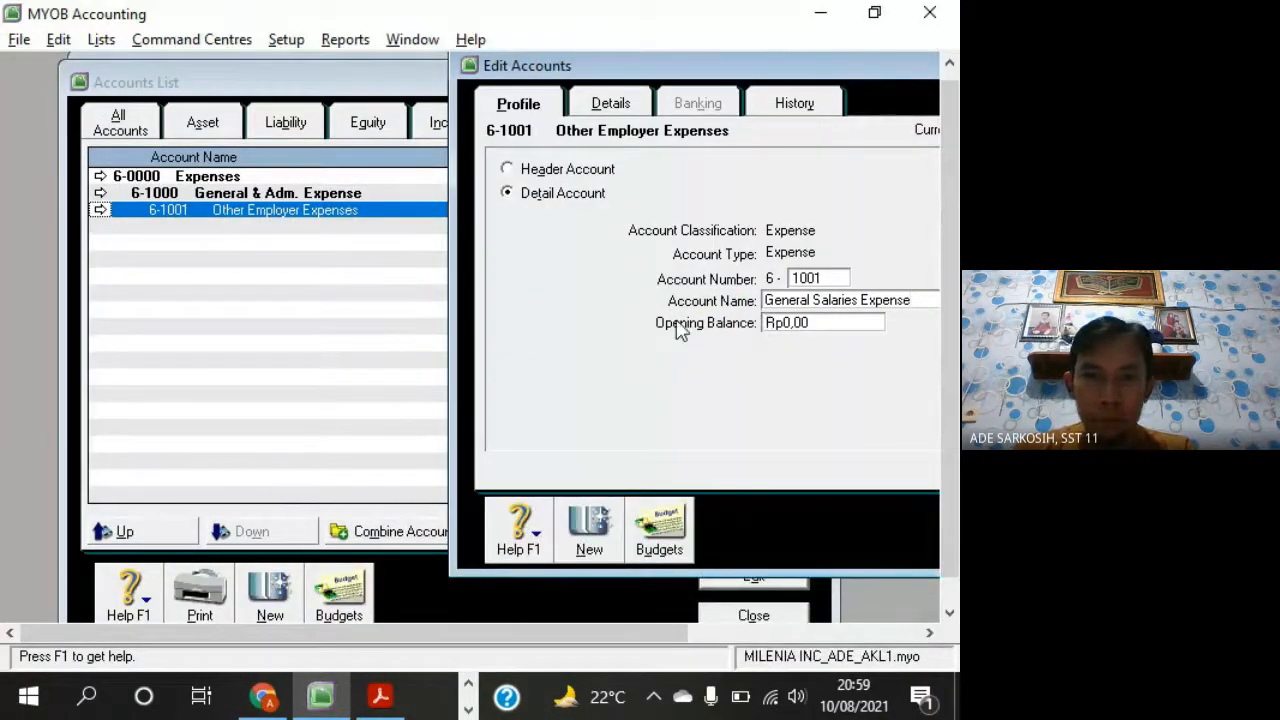
Bring up the expense accounts on the PDF exercise sheet and dismiss the presenting notification
{"action": "key", "text": "alt+Tab"}
{"action": "key", "text": "Tab"}
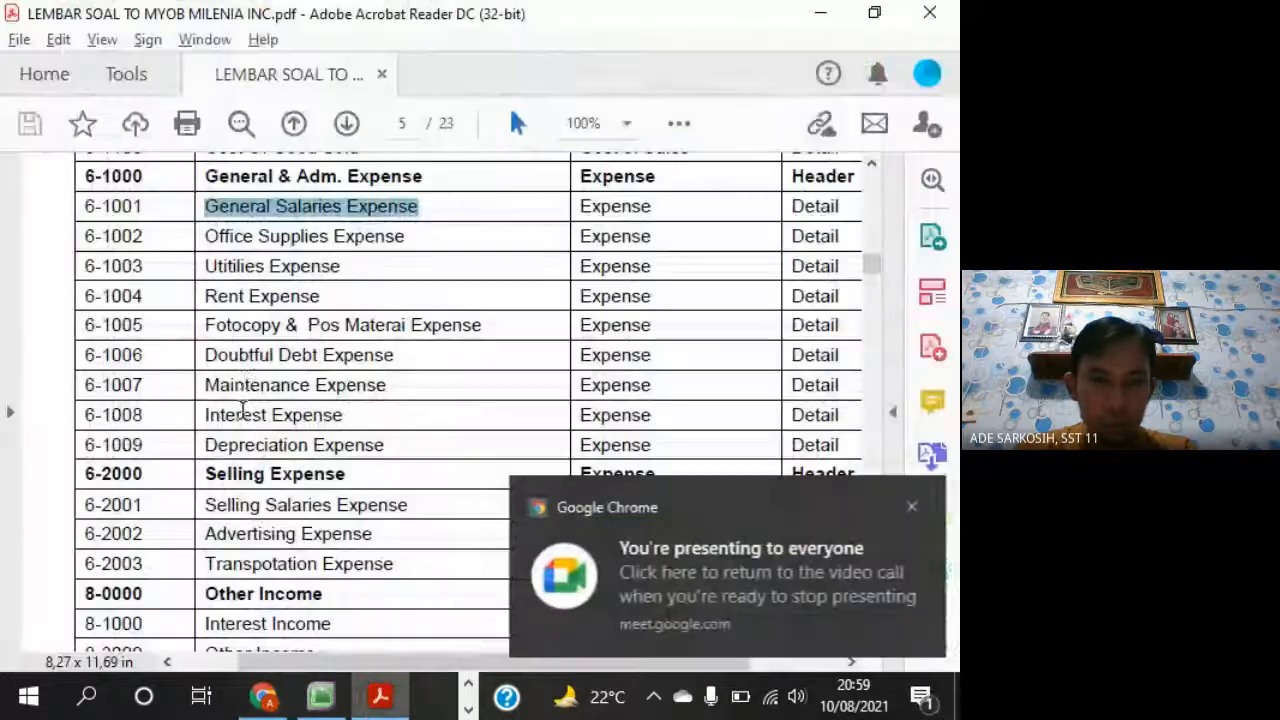
{"action": "left_click", "coordinate": [910, 507]}
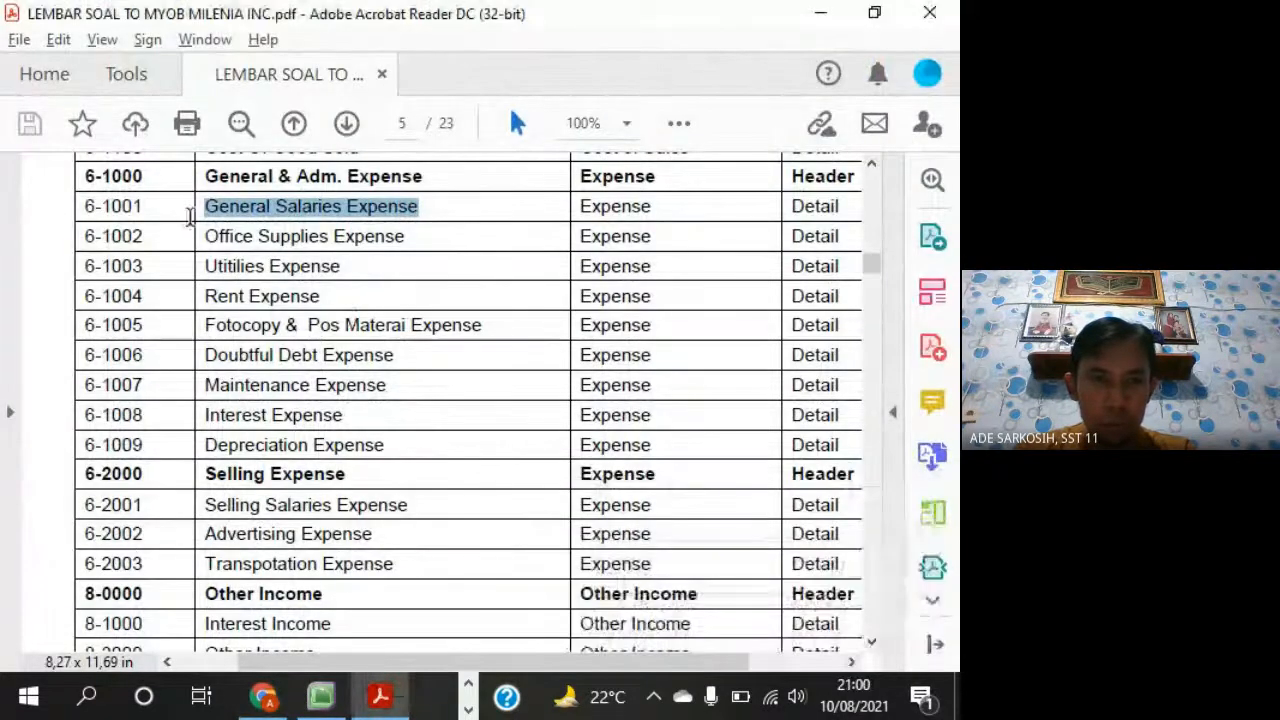
Mark the remaining expense accounts on the exercise sheet, return to MYOB, and apply the General Salaries Expense name to account 6-1001
{"action": "left_click_drag", "start_coordinate": [206, 224], "coordinate": [404, 486]}
{"action": "left_click_drag", "start_coordinate": [418, 532], "coordinate": [421, 555]}
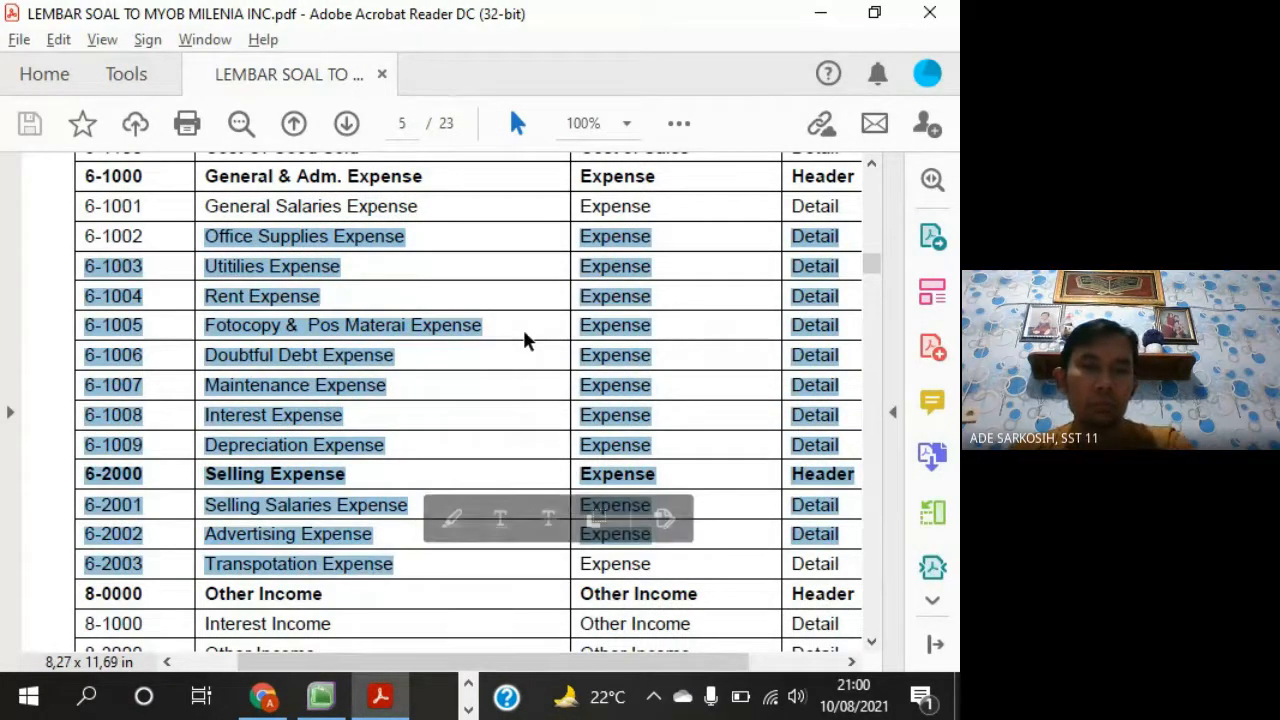
{"action": "key", "text": "alt+Tab"}
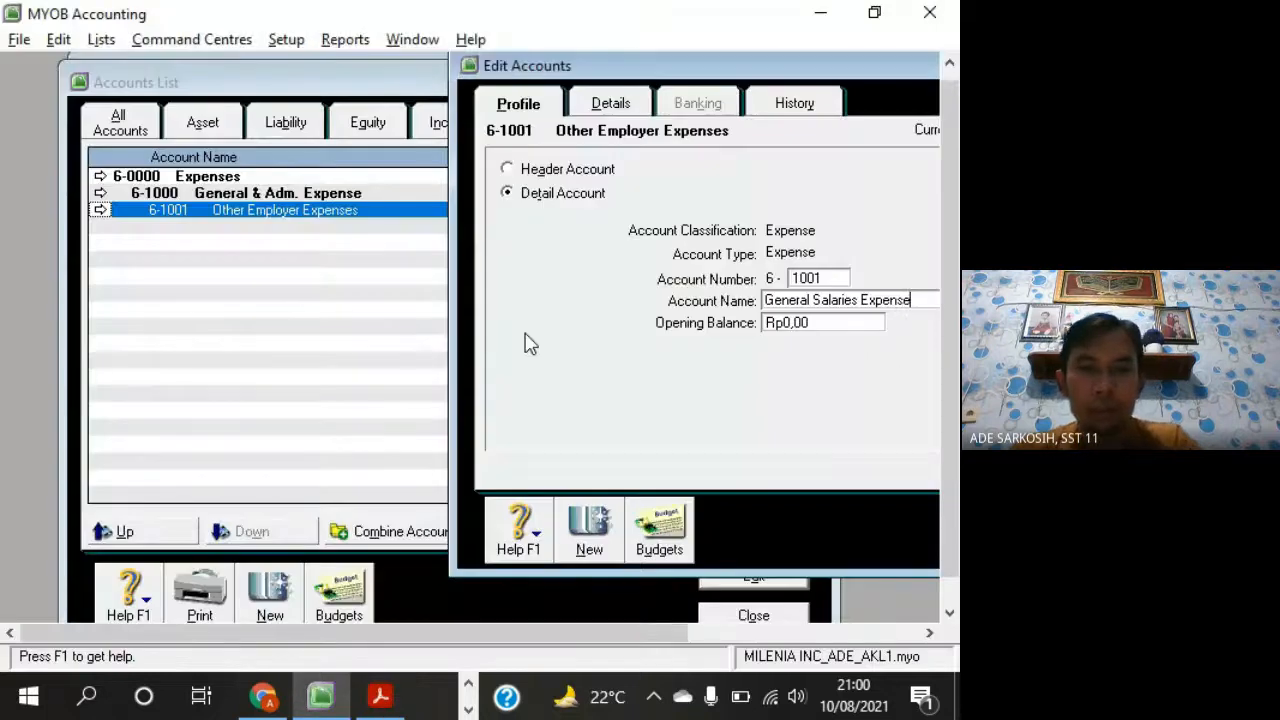
{"action": "mouse_move", "coordinate": [774, 74]}
{"action": "left_mouse_down"}
{"action": "mouse_move", "coordinate": [640, 93]}
{"action": "mouse_move", "coordinate": [768, 59]}
{"action": "left_mouse_up"}
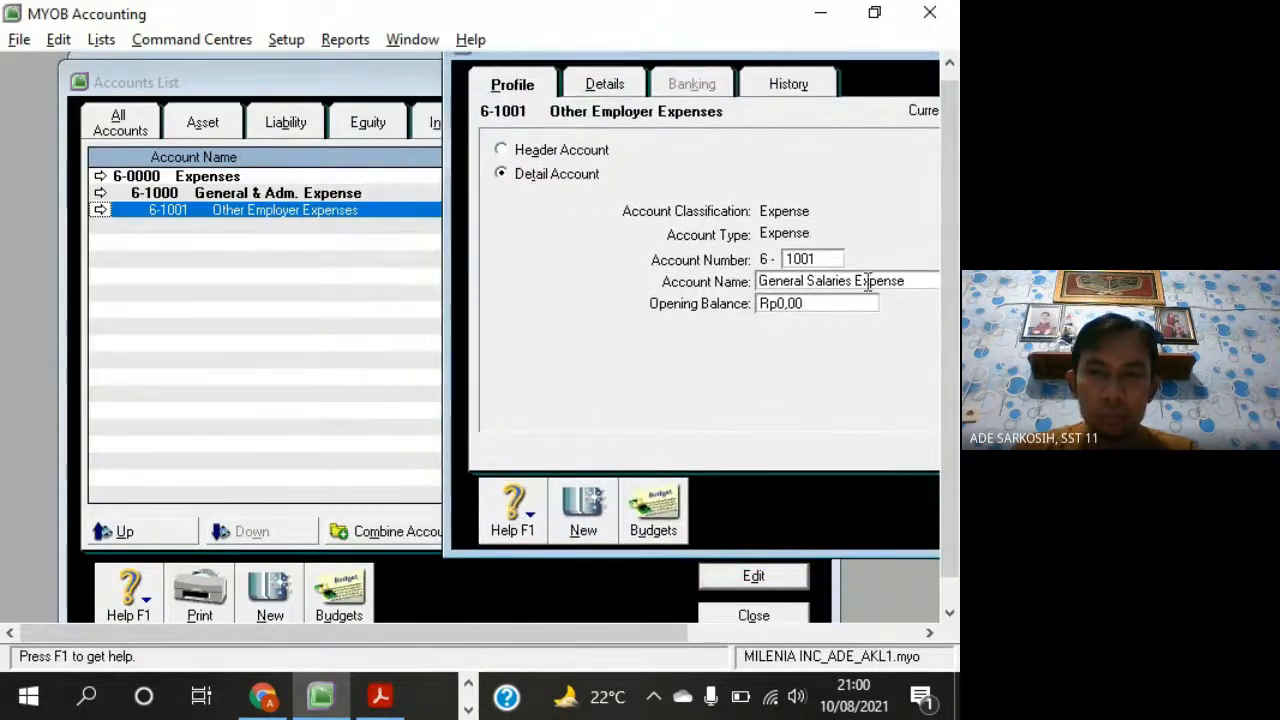
{"action": "left_click", "coordinate": [833, 260]}
{"action": "left_click", "coordinate": [914, 284]}
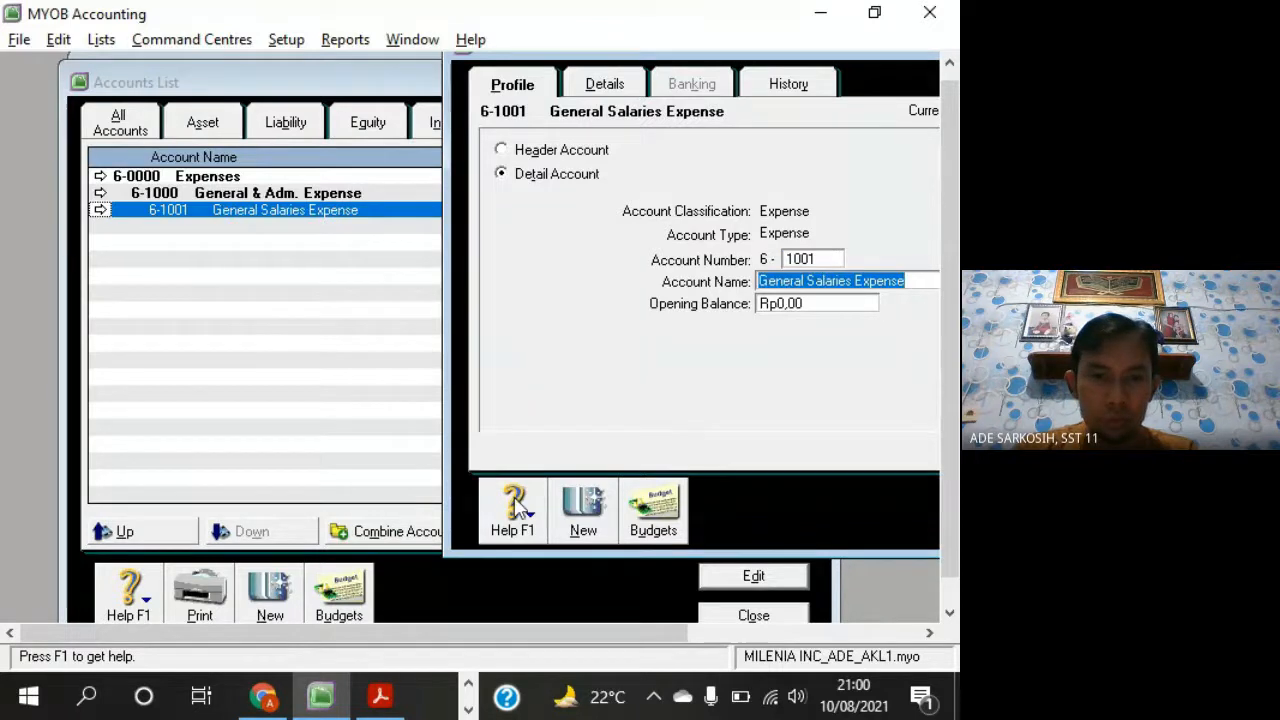
Select the Office Supplies Expense name beside 6-1002 on the PDF exercise sheet and return to MYOB
{"action": "key", "text": "alt+Tab"}
{"action": "left_click", "coordinate": [149, 274]}
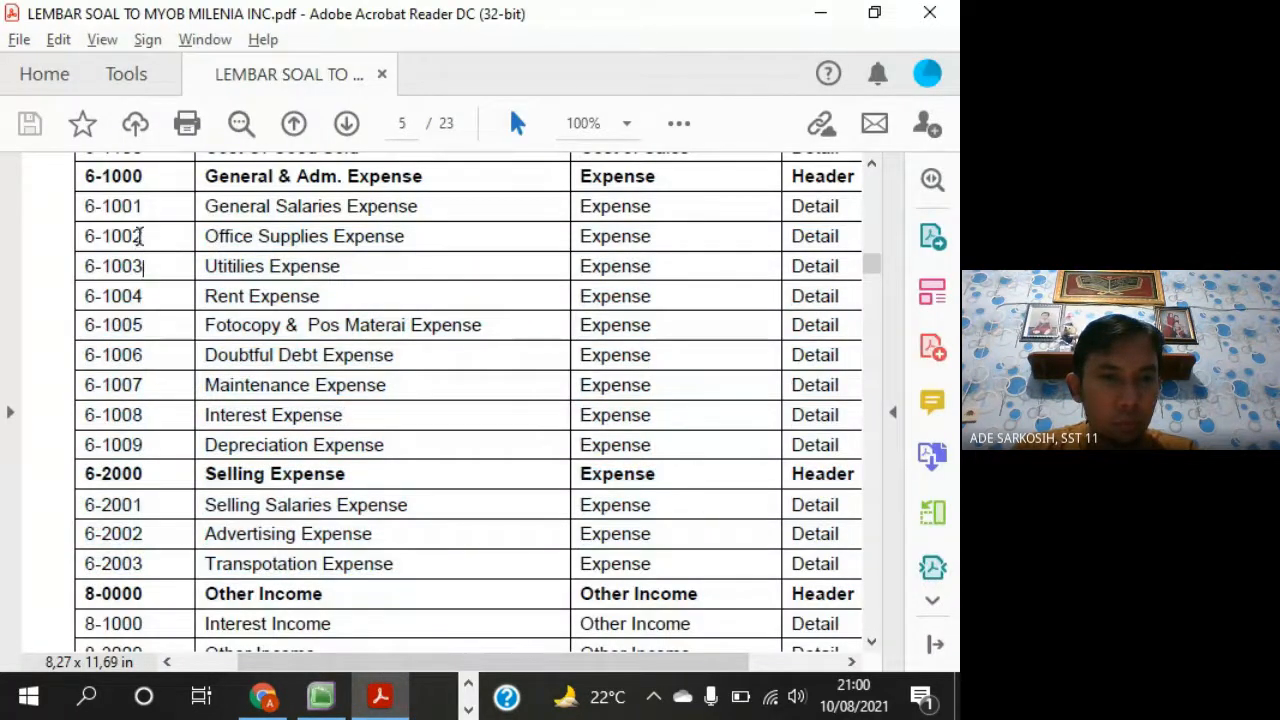
{"action": "left_click_drag", "start_coordinate": [207, 236], "coordinate": [406, 240]}
{"action": "key", "text": "alt+Tab"}
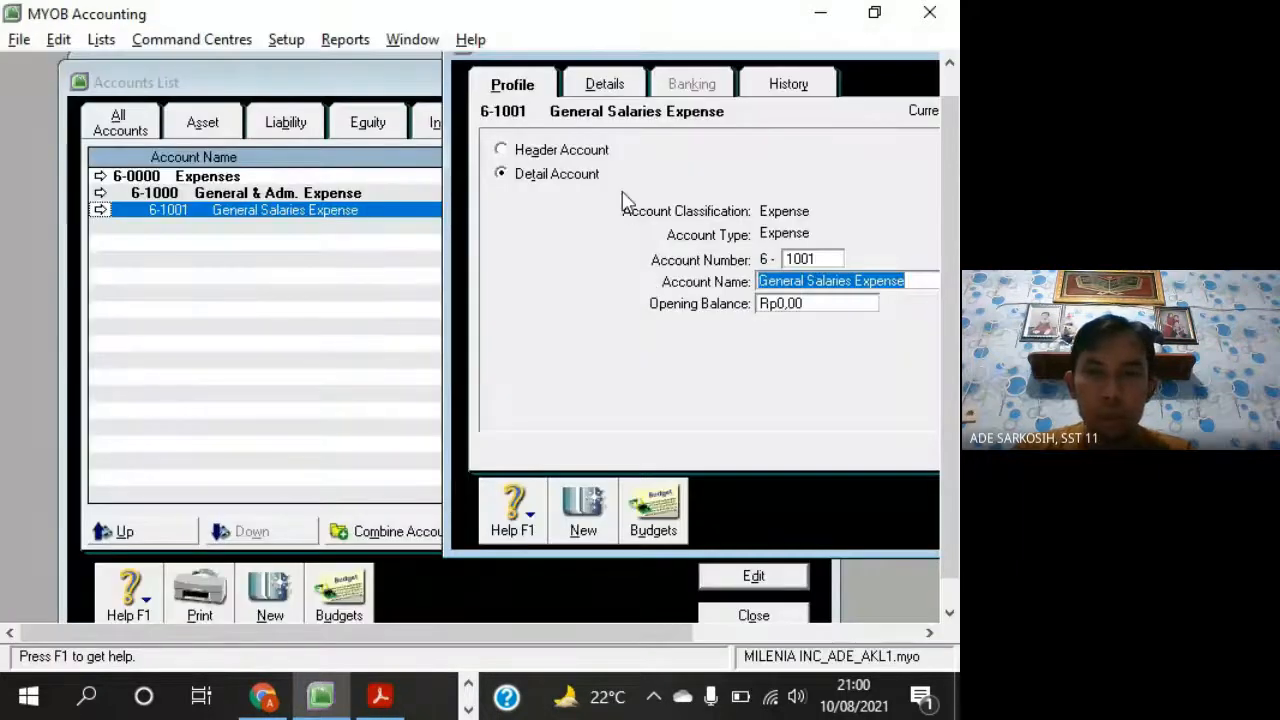
Add a new detail expense account numbered 6-1002 and name it Office Supplies Expense, checking the name against the PDF sheet
{"action": "left_click", "coordinate": [583, 515]}
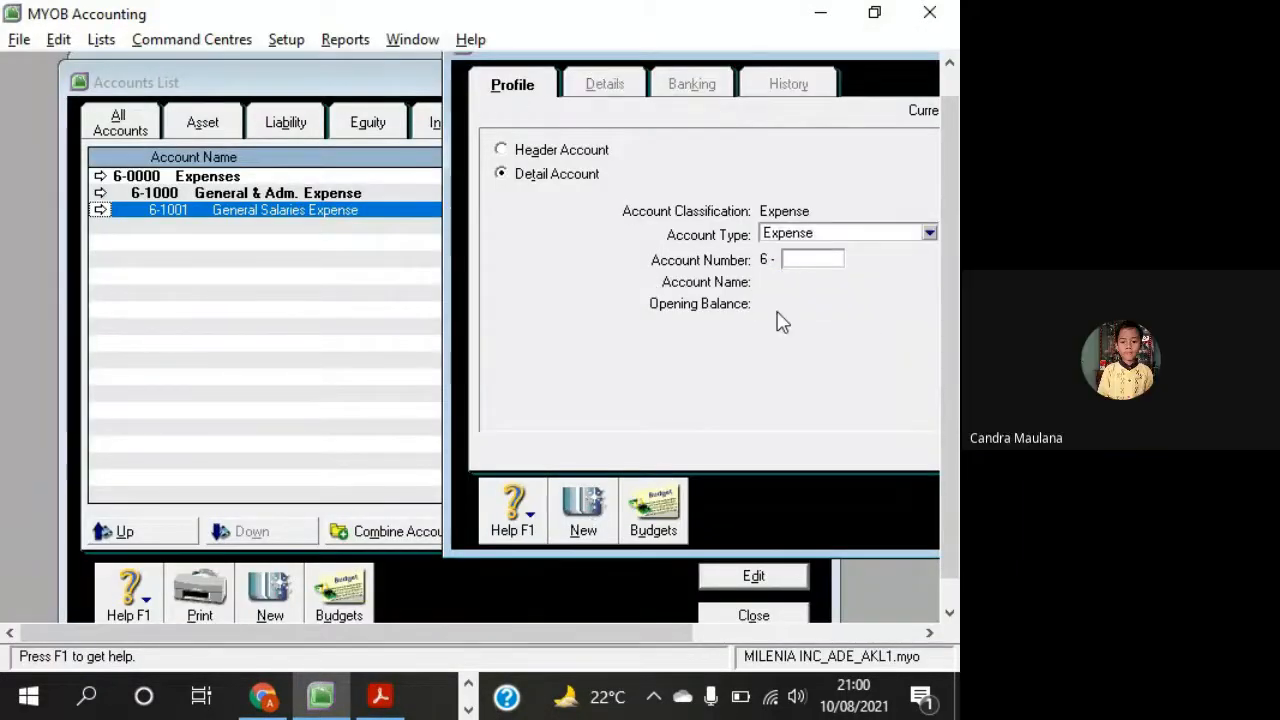
{"action": "type", "text": "100"}
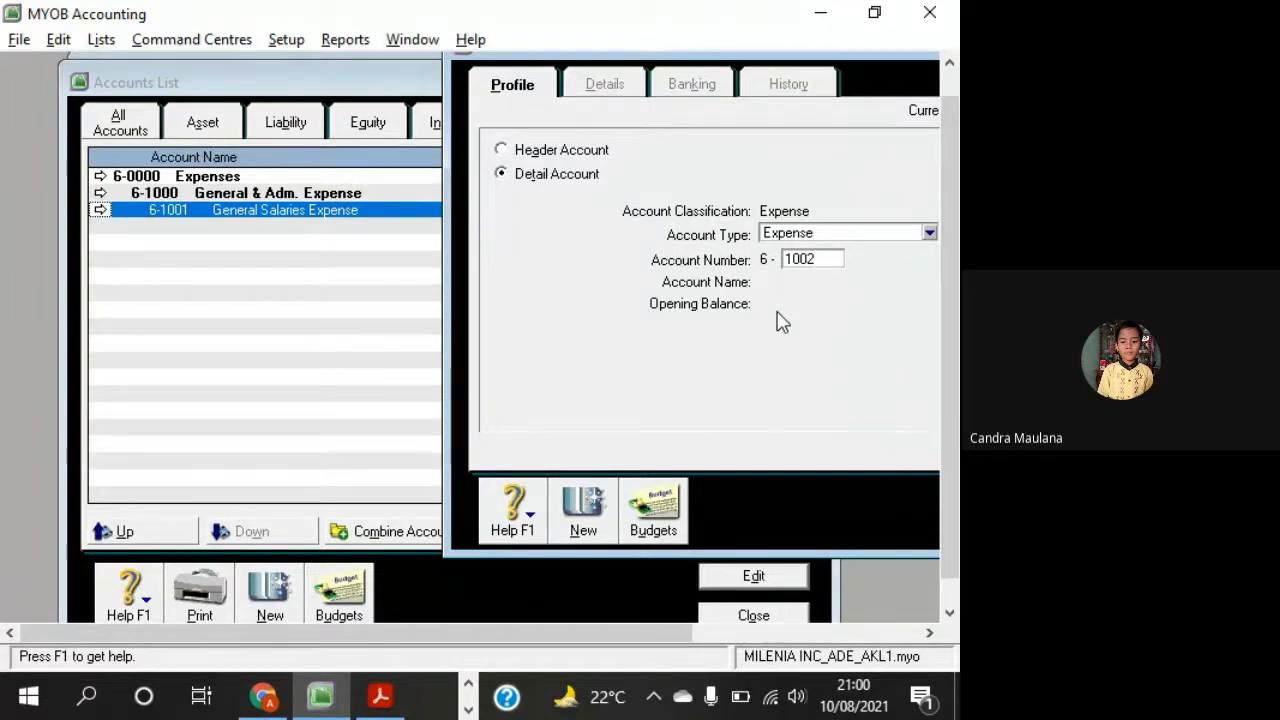
{"action": "type", "text": "2"}
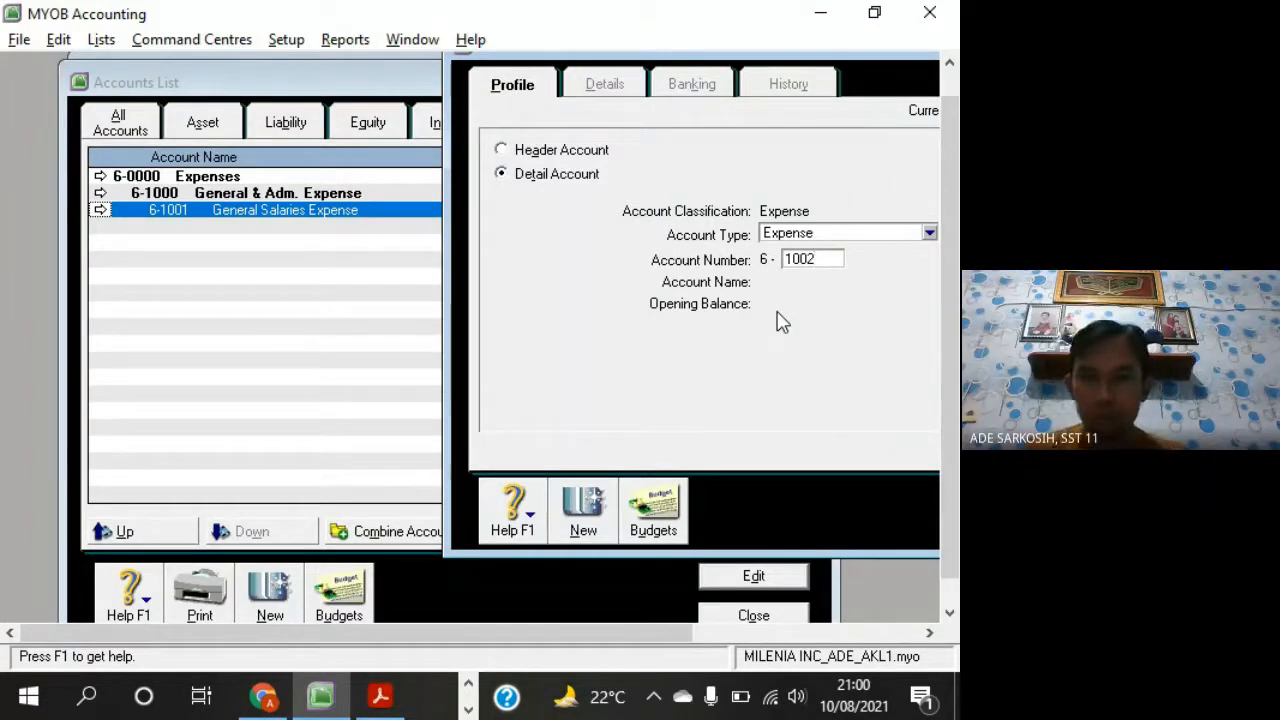
{"action": "key", "text": "Tab"}
{"action": "key", "text": "alt+Tab"}
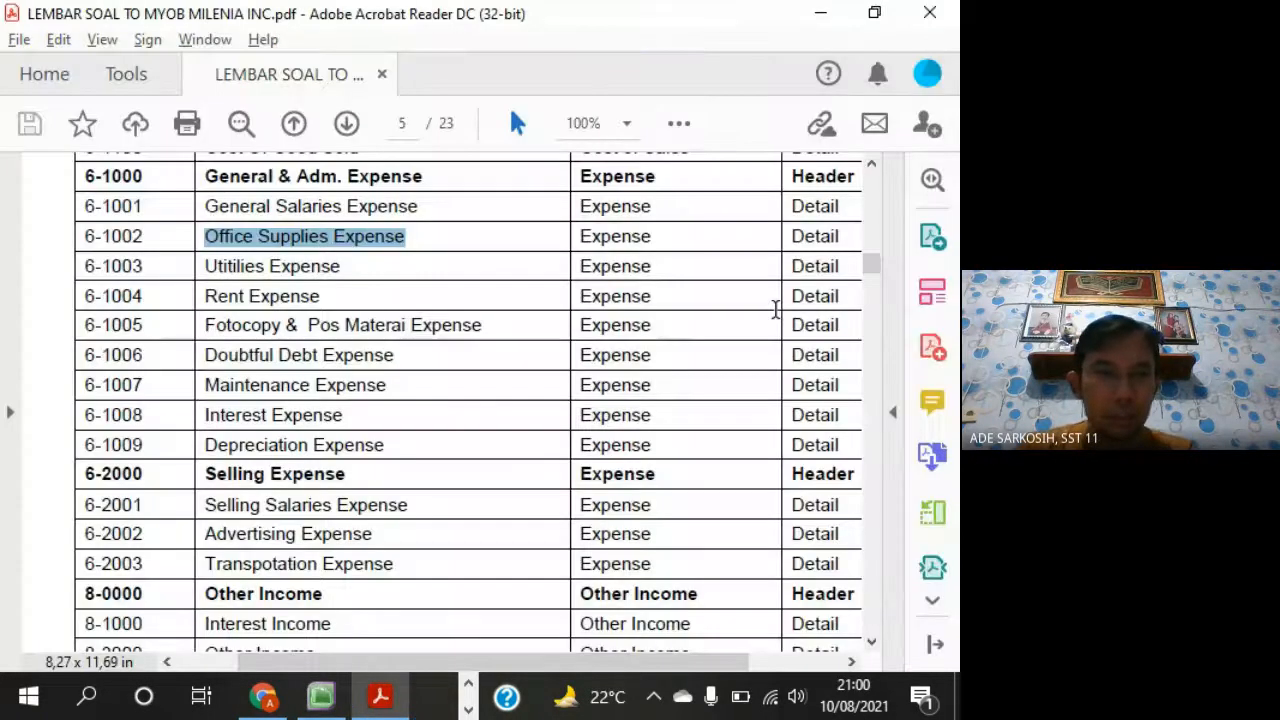
{"action": "key", "text": "alt+Tab"}
{"action": "type", "text": "Office "}
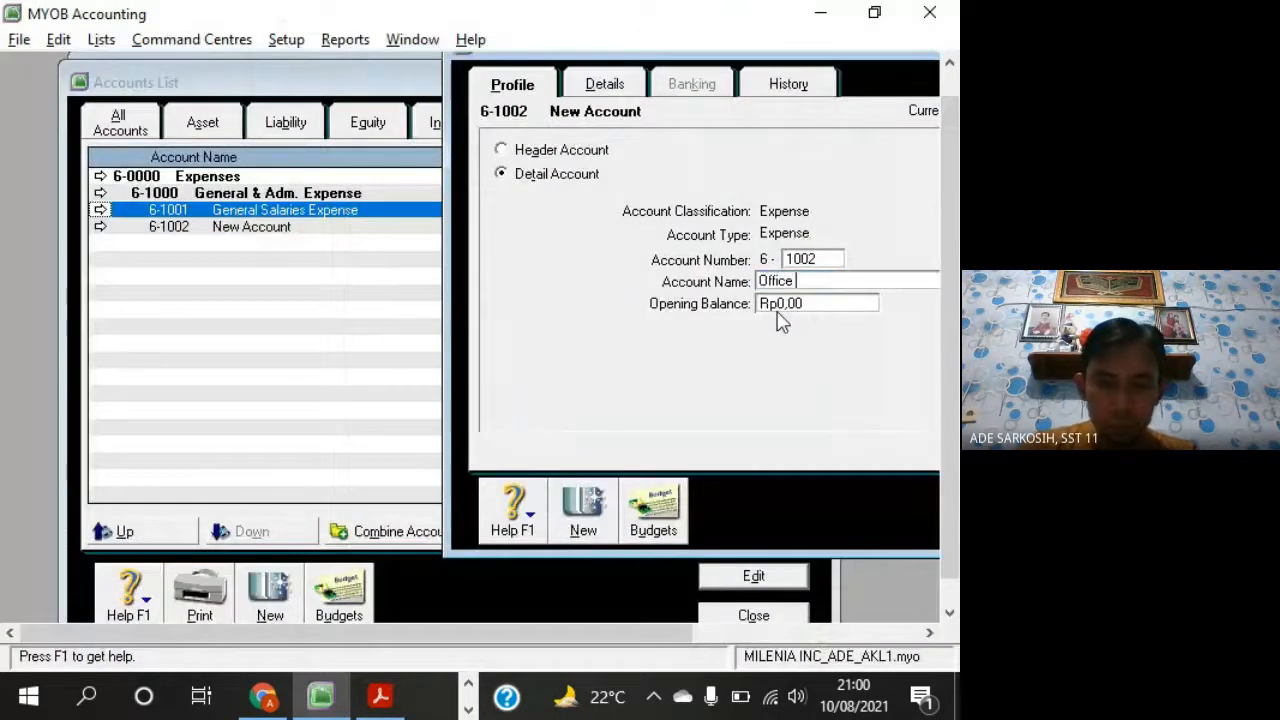
{"action": "type", "text": "C"}
{"action": "key", "text": "BackSpace"}
{"action": "type", "text": "Suppl"}
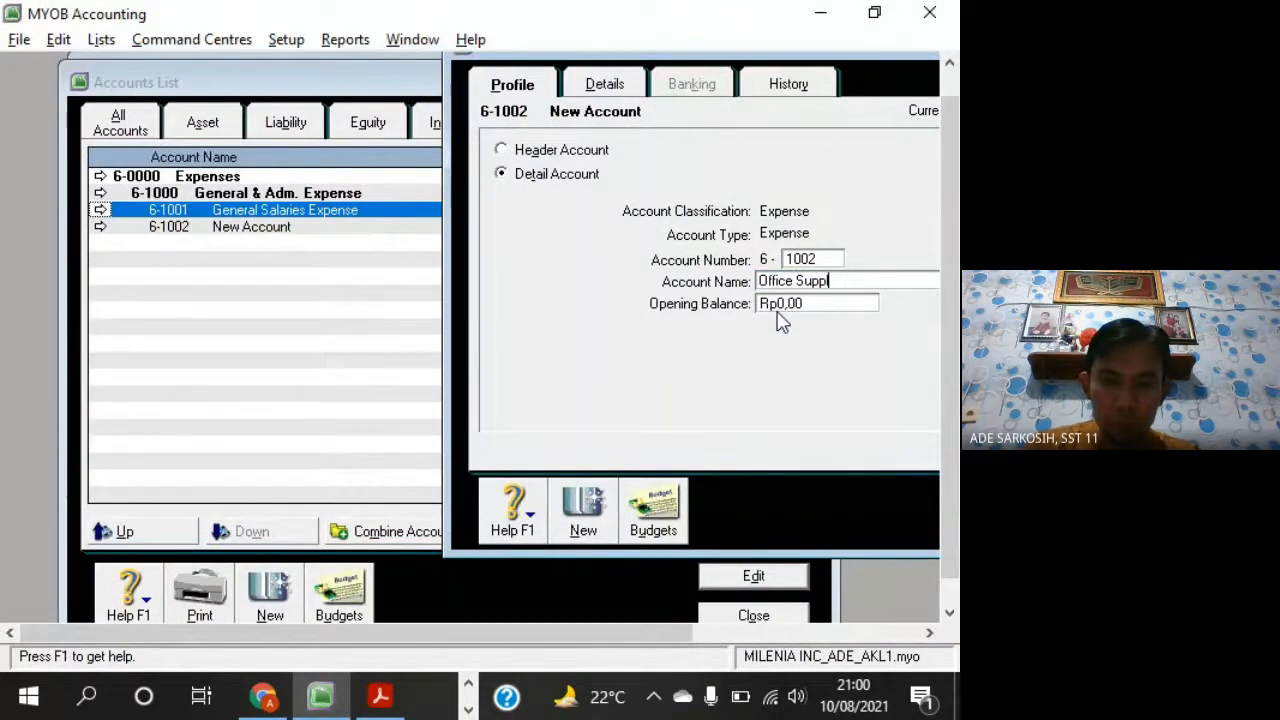
{"action": "type", "text": "ies Ex"}
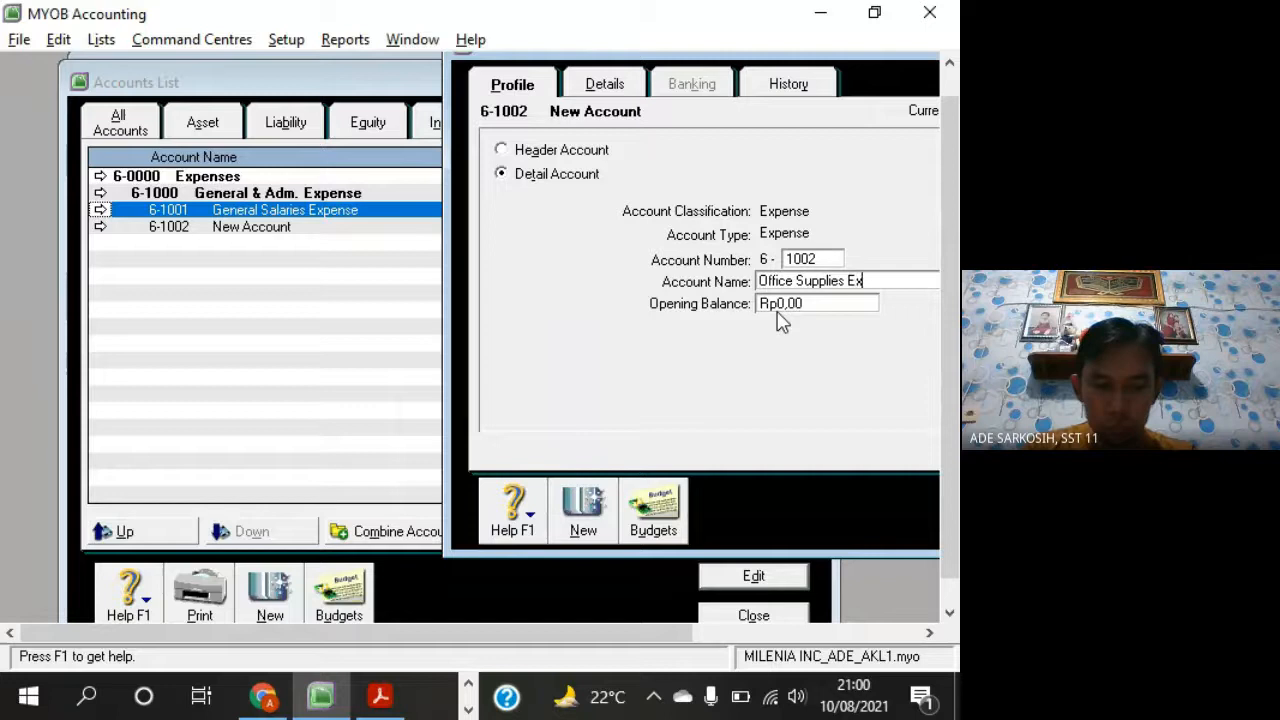
{"action": "type", "text": "pense"}
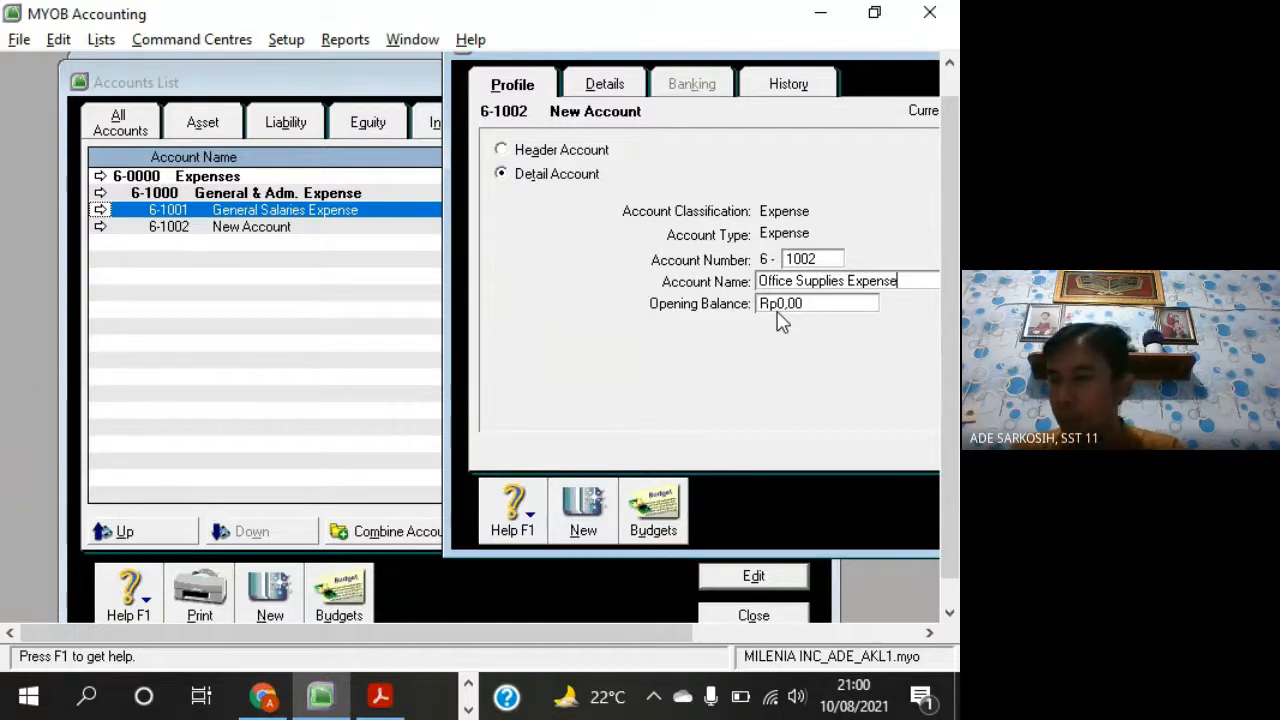
Add detail expense account 6-1003 with the name Utitilies Expense copied from the PDF exercise sheet
{"action": "left_click", "coordinate": [588, 525]}
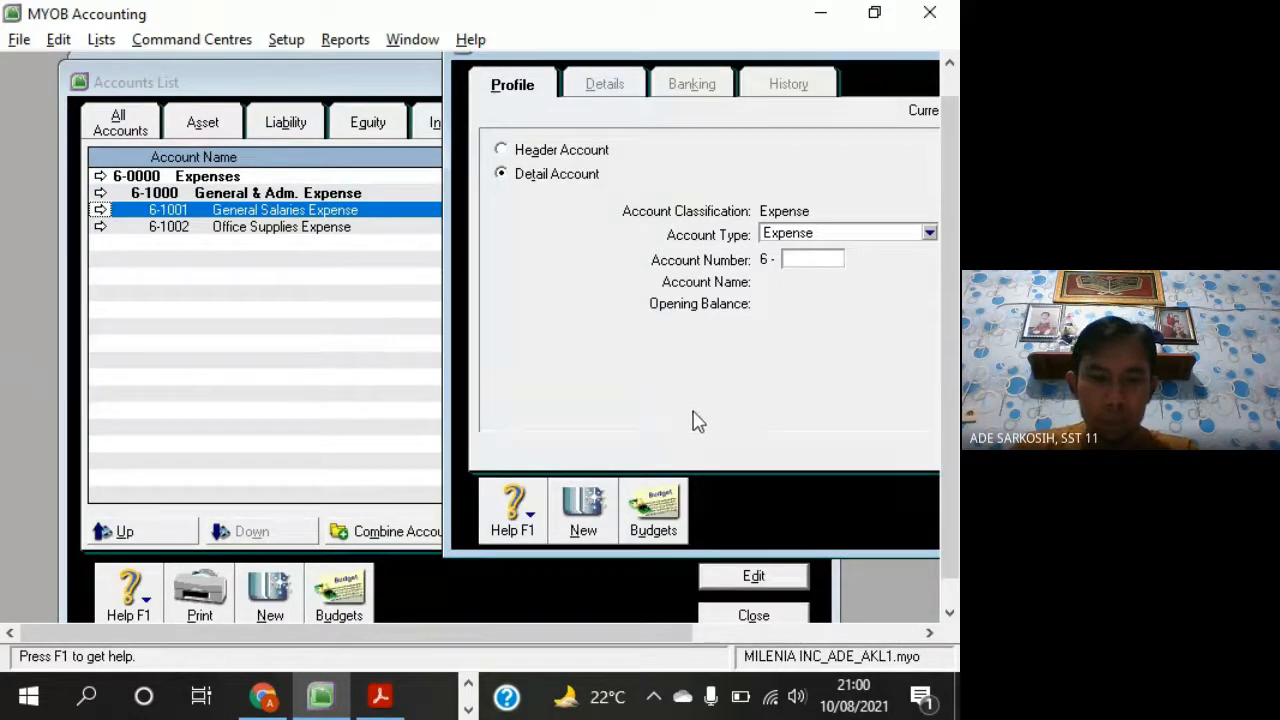
{"action": "type", "text": "1003"}
{"action": "key", "text": "Tab"}
{"action": "key", "text": "alt+Tab"}
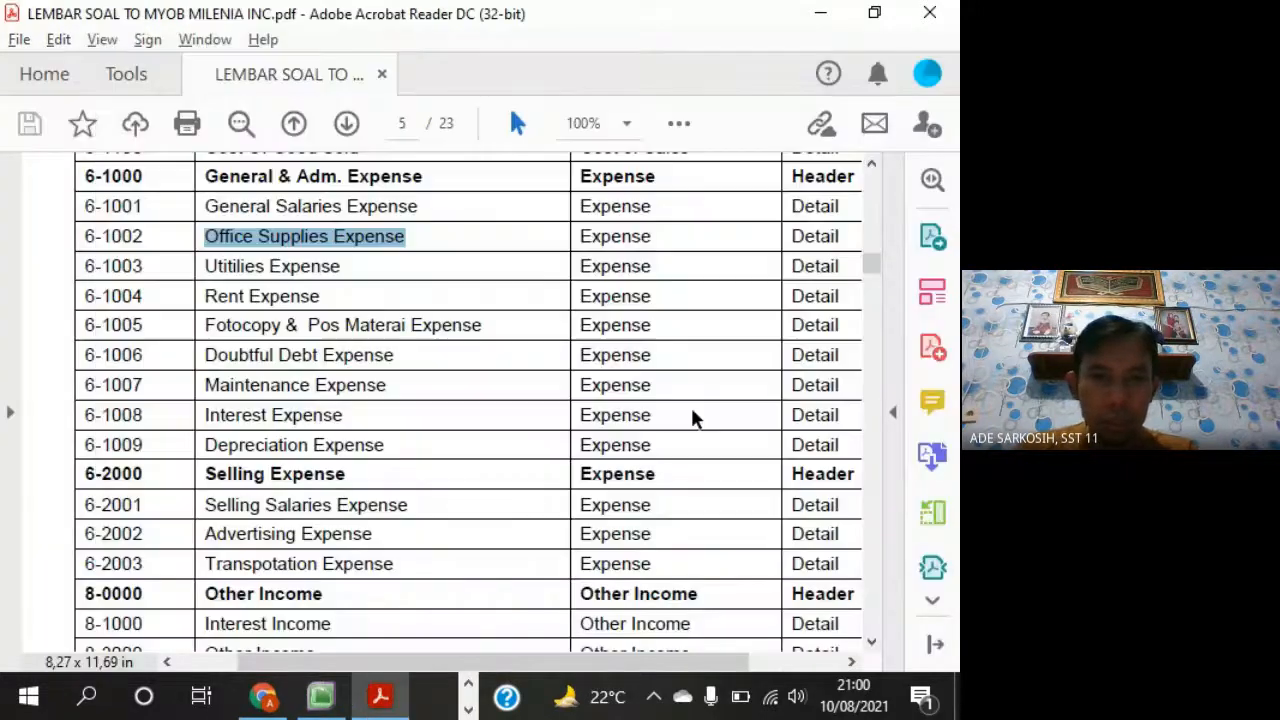
{"action": "left_click_drag", "start_coordinate": [207, 272], "coordinate": [336, 272]}
{"action": "key", "text": "ctrl+c"}
{"action": "key", "text": "alt+Tab"}
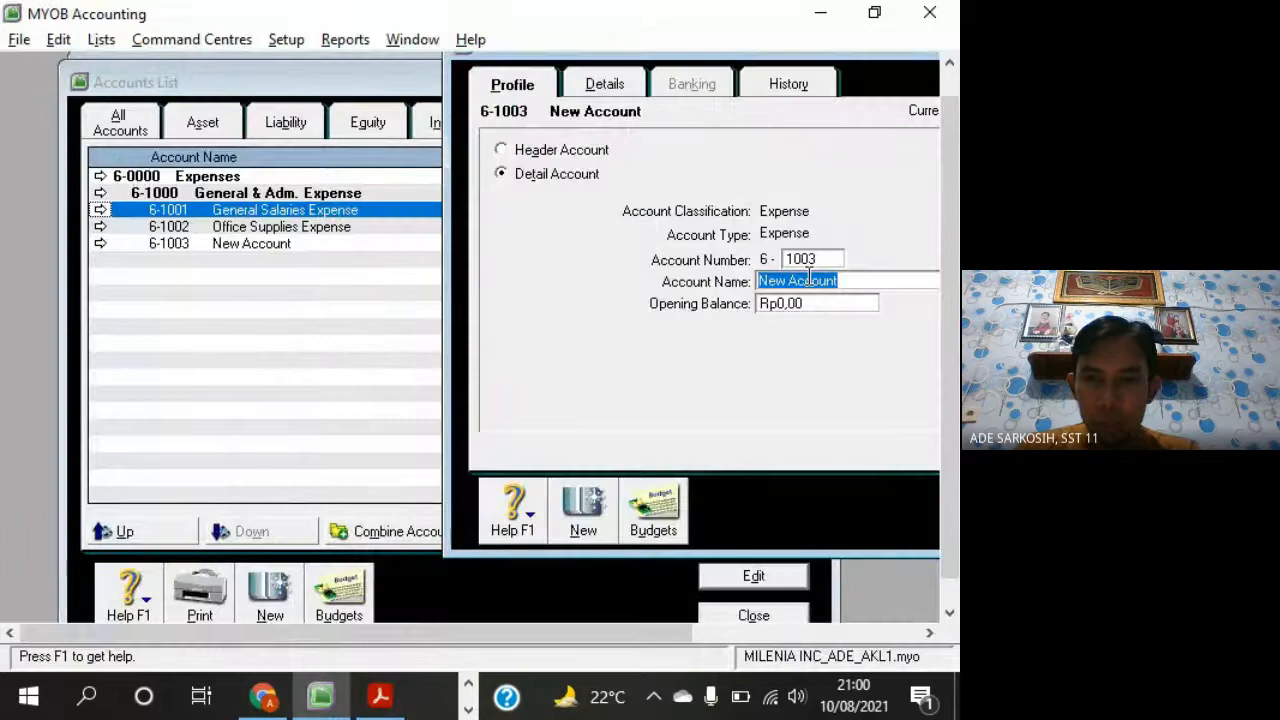
{"action": "right_click", "coordinate": [808, 280]}
{"action": "left_click", "coordinate": [828, 386]}
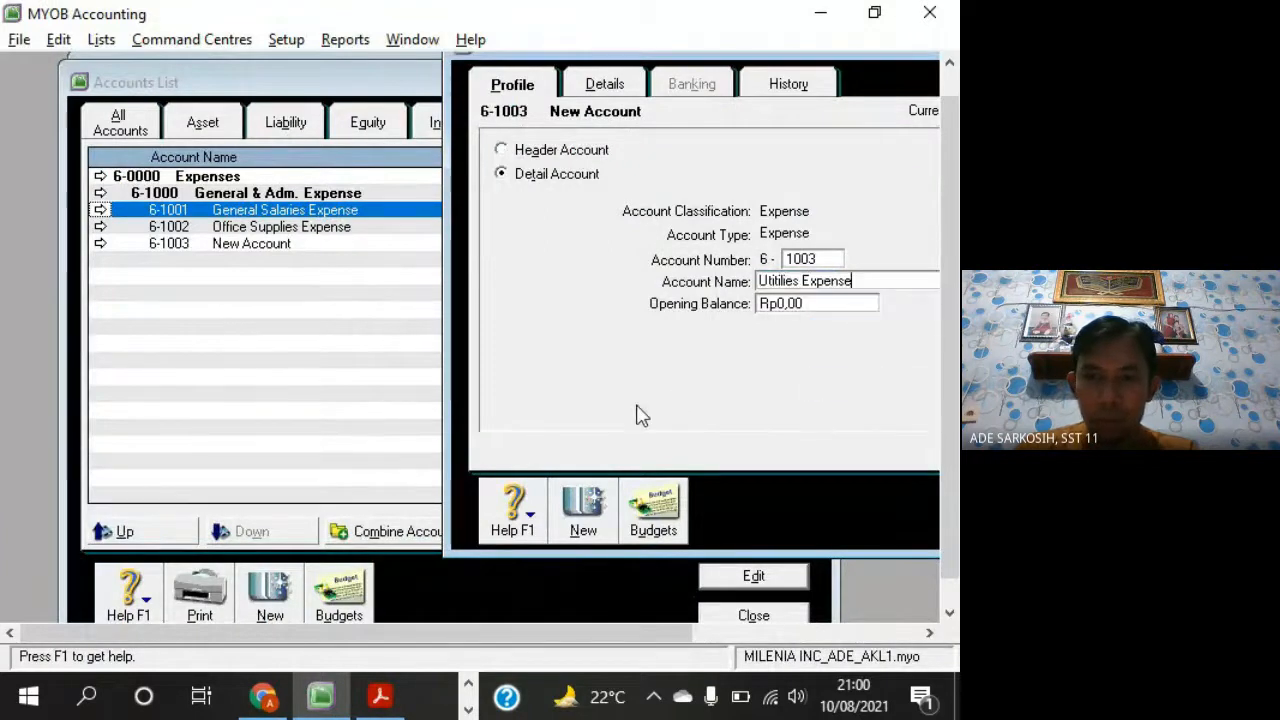
Add detail expense account 6-1004 with the name Rent Expense copied from the PDF exercise sheet
{"action": "left_click", "coordinate": [597, 508]}
{"action": "type", "text": "1"}
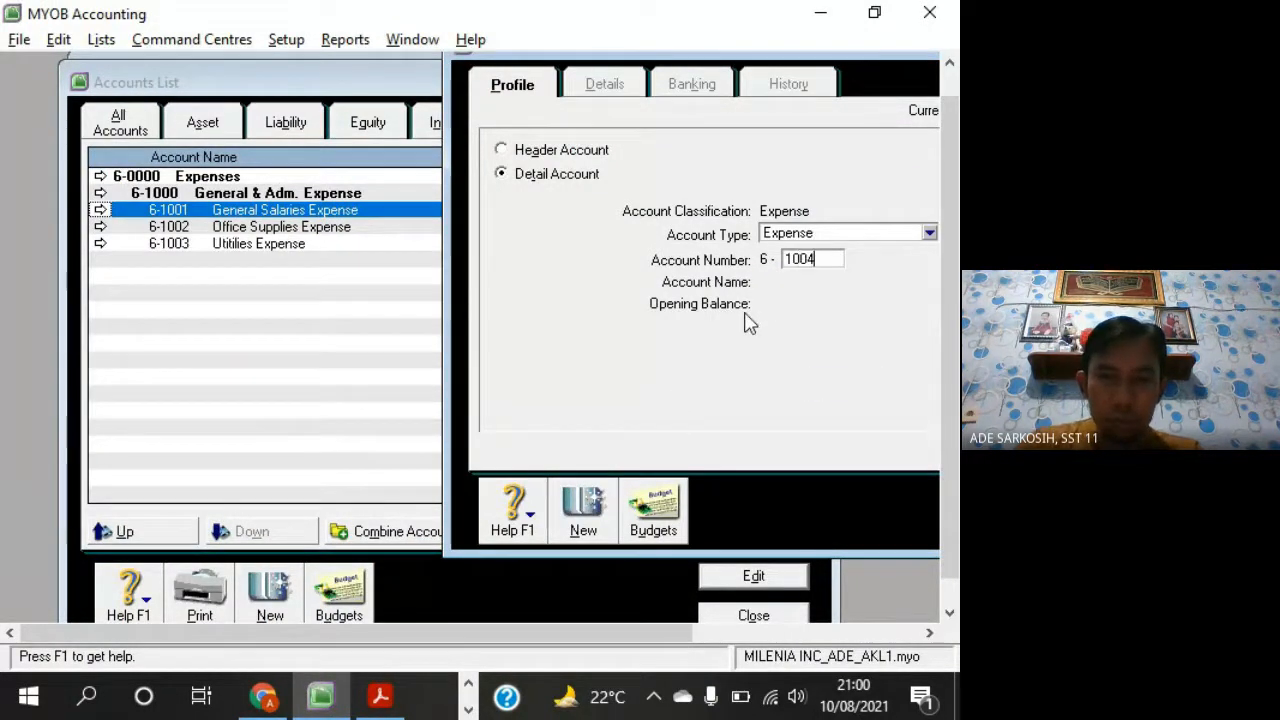
{"action": "key", "text": "alt+Tab"}
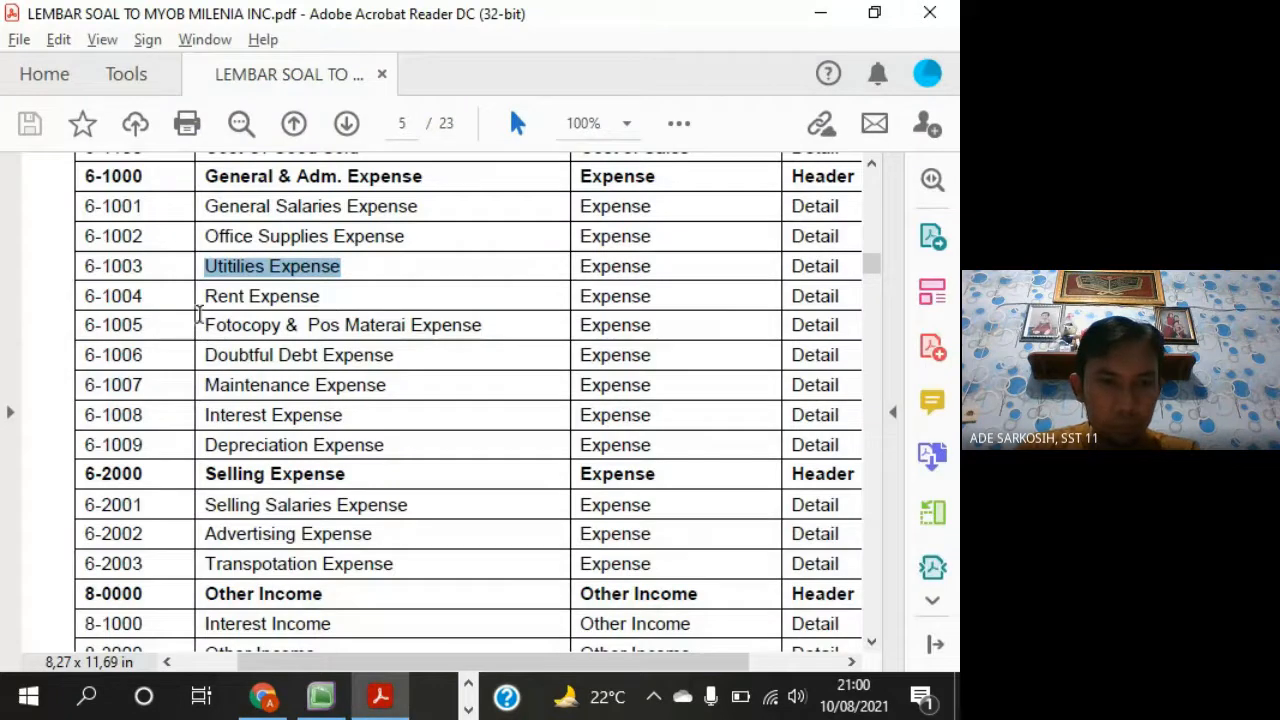
{"action": "left_click_drag", "start_coordinate": [206, 298], "coordinate": [316, 298]}
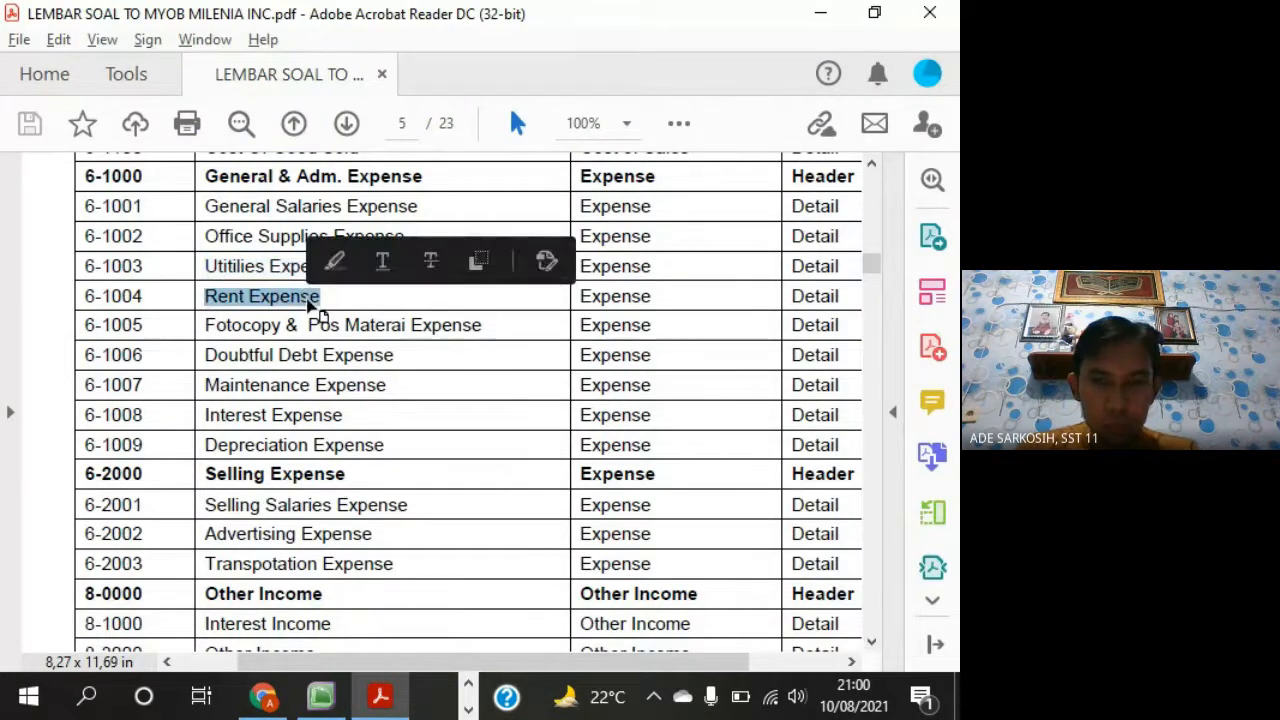
{"action": "key", "text": "alt+Tab"}
{"action": "right_click", "coordinate": [852, 282]}
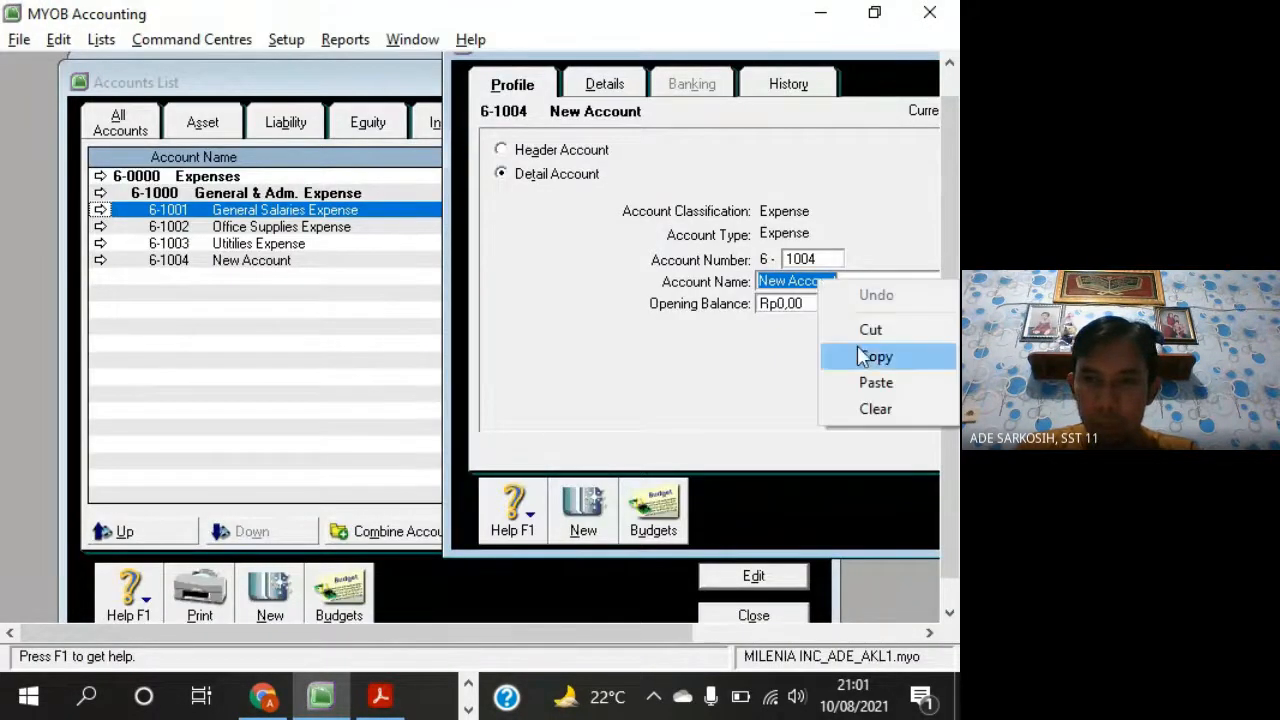
{"action": "left_click", "coordinate": [873, 385]}
Add detail expense account 6-1005 with the copied name Fotocopy & Pos Materai Expense, and reposition the account edit window so its title bar shows
{"action": "left_click", "coordinate": [600, 525]}
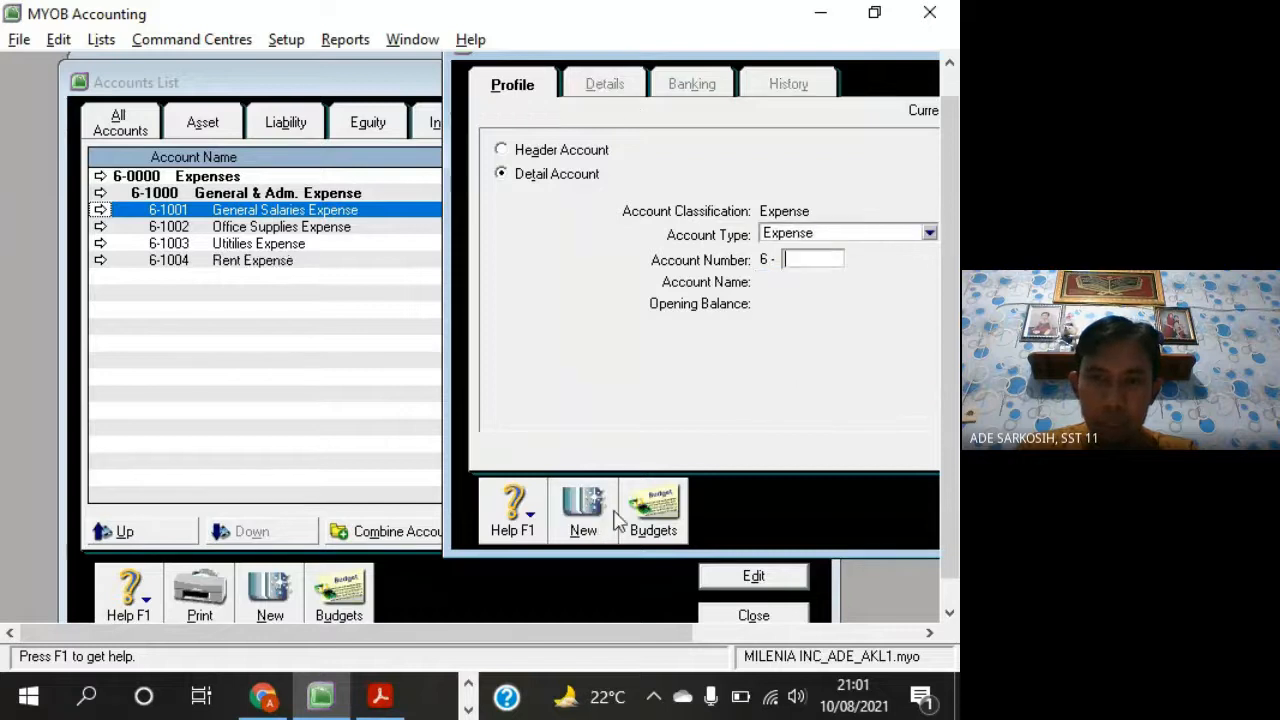
{"action": "type", "text": "1005"}
{"action": "key", "text": "Tab"}
{"action": "key", "text": "alt+Tab"}
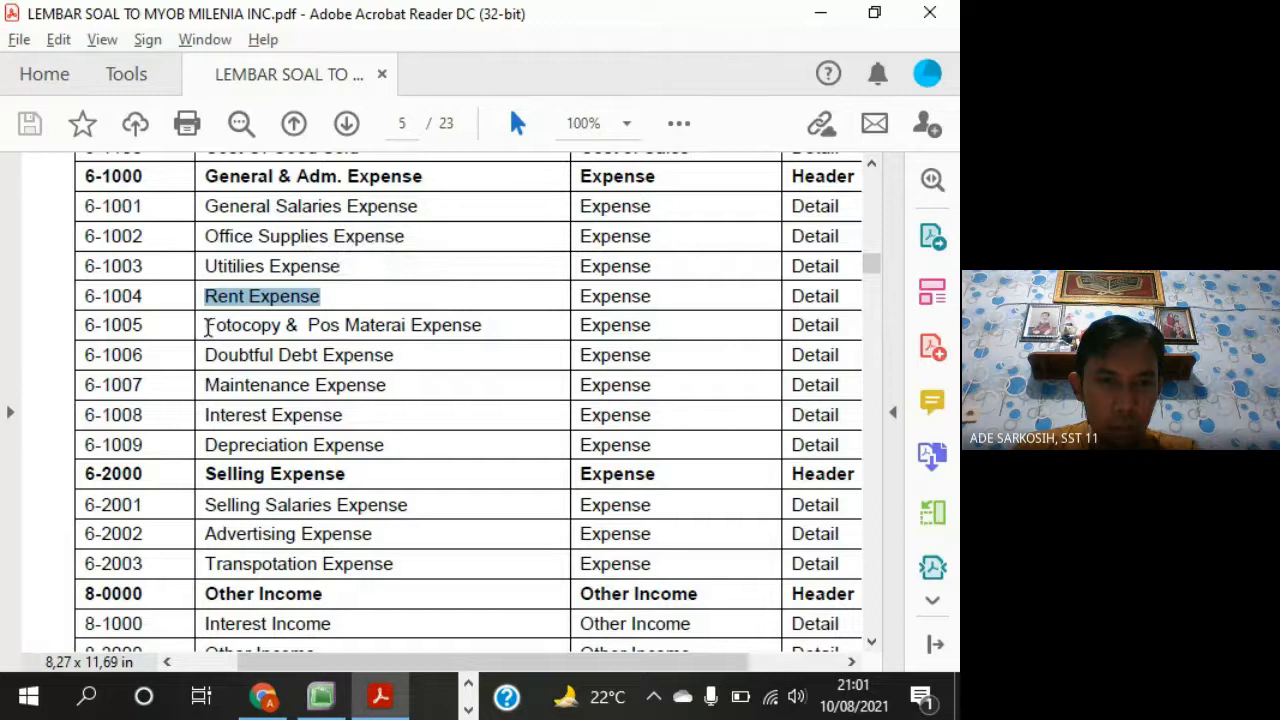
{"action": "mouse_move", "coordinate": [206, 330]}
{"action": "left_mouse_down"}
{"action": "mouse_move", "coordinate": [443, 326]}
{"action": "mouse_move", "coordinate": [455, 342]}
{"action": "left_mouse_up"}
{"action": "key", "text": "ctrl+c"}
{"action": "key", "text": "alt+Tab"}
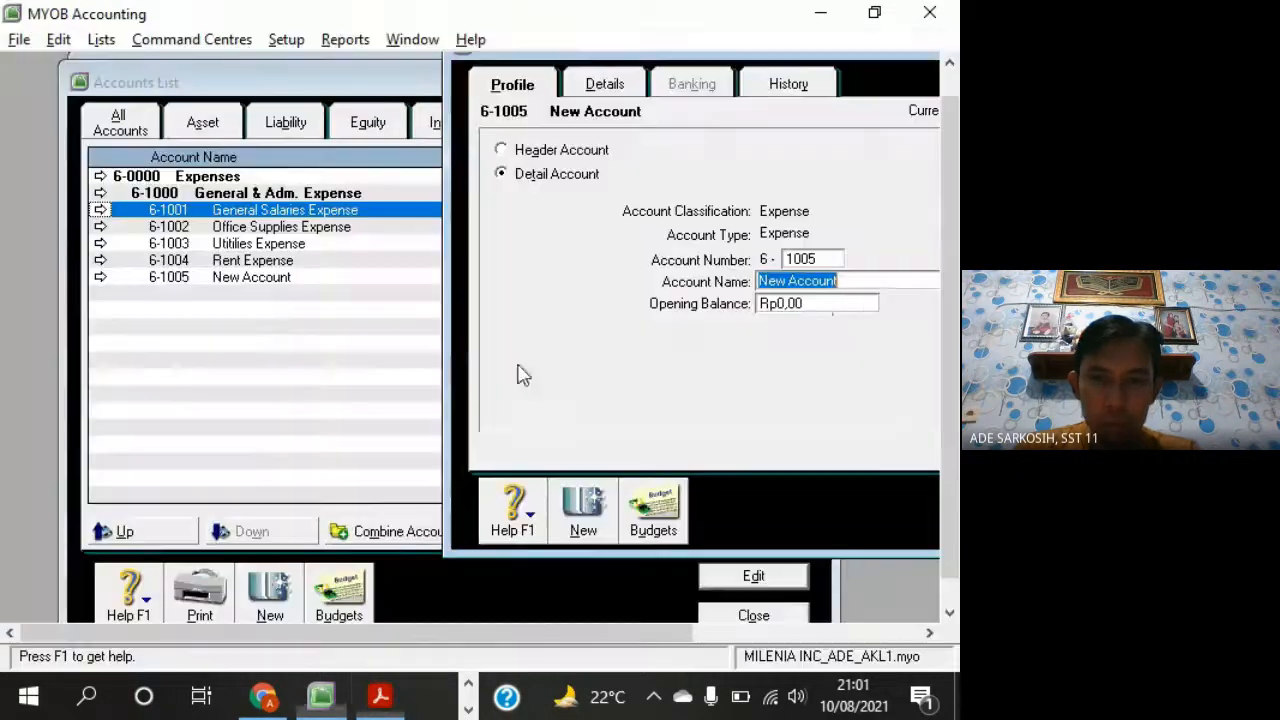
{"action": "right_click", "coordinate": [816, 281]}
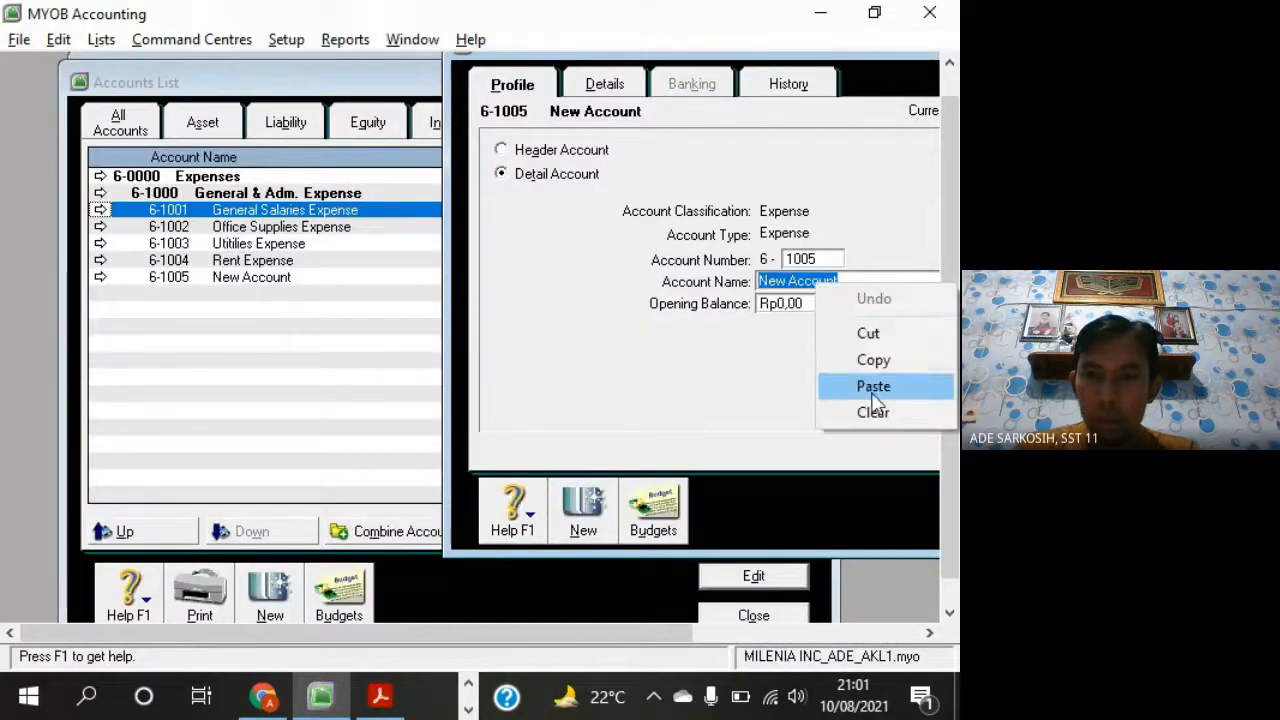
{"action": "left_click", "coordinate": [873, 386]}
{"action": "left_click_drag", "start_coordinate": [806, 62], "coordinate": [752, 103]}
Add detail expense account 6-1006 with the name Doubtful Debt Expense copied from the PDF exercise sheet
{"action": "left_click", "coordinate": [530, 548]}
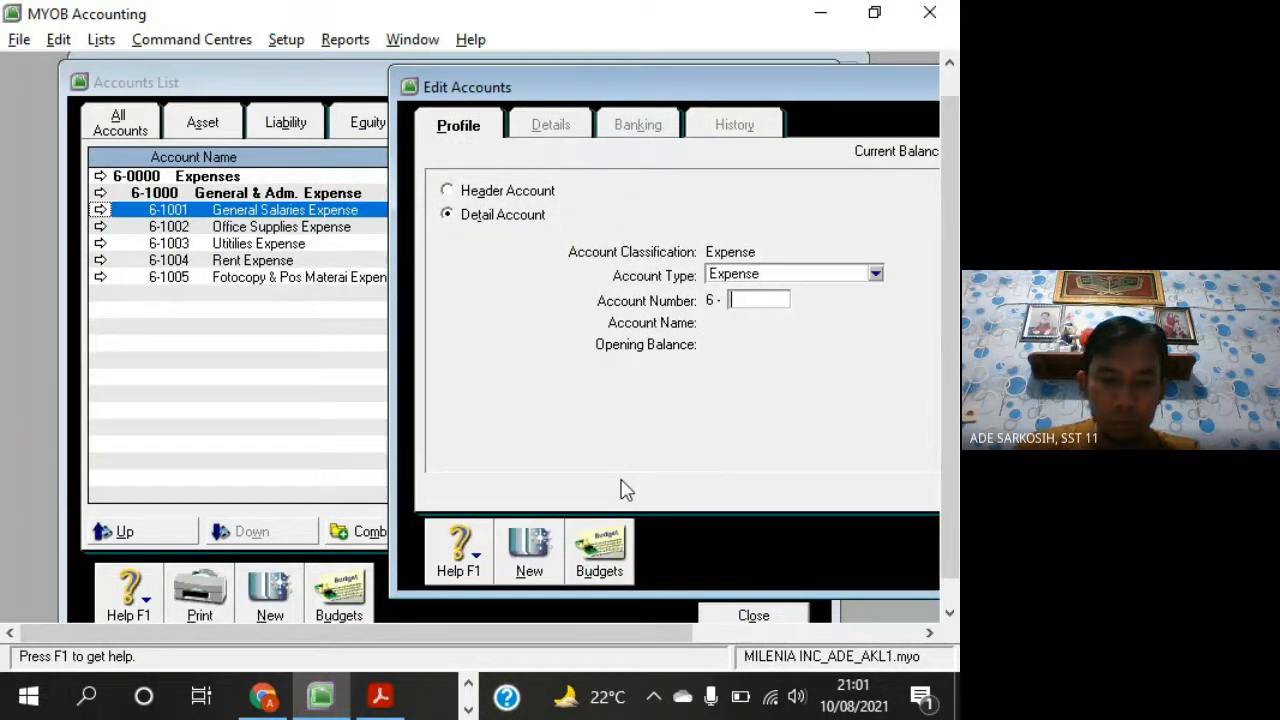
{"action": "type", "text": "1006"}
{"action": "key", "text": "Tab"}
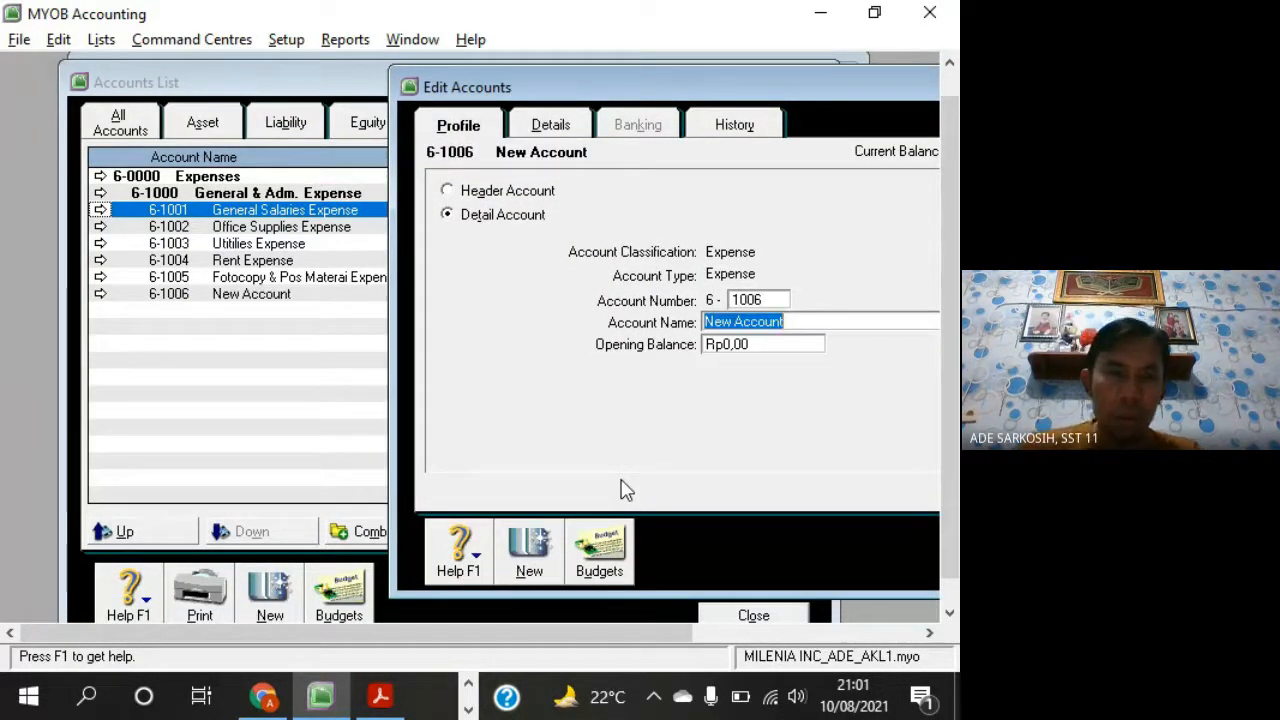
{"action": "key", "text": "alt+Tab"}
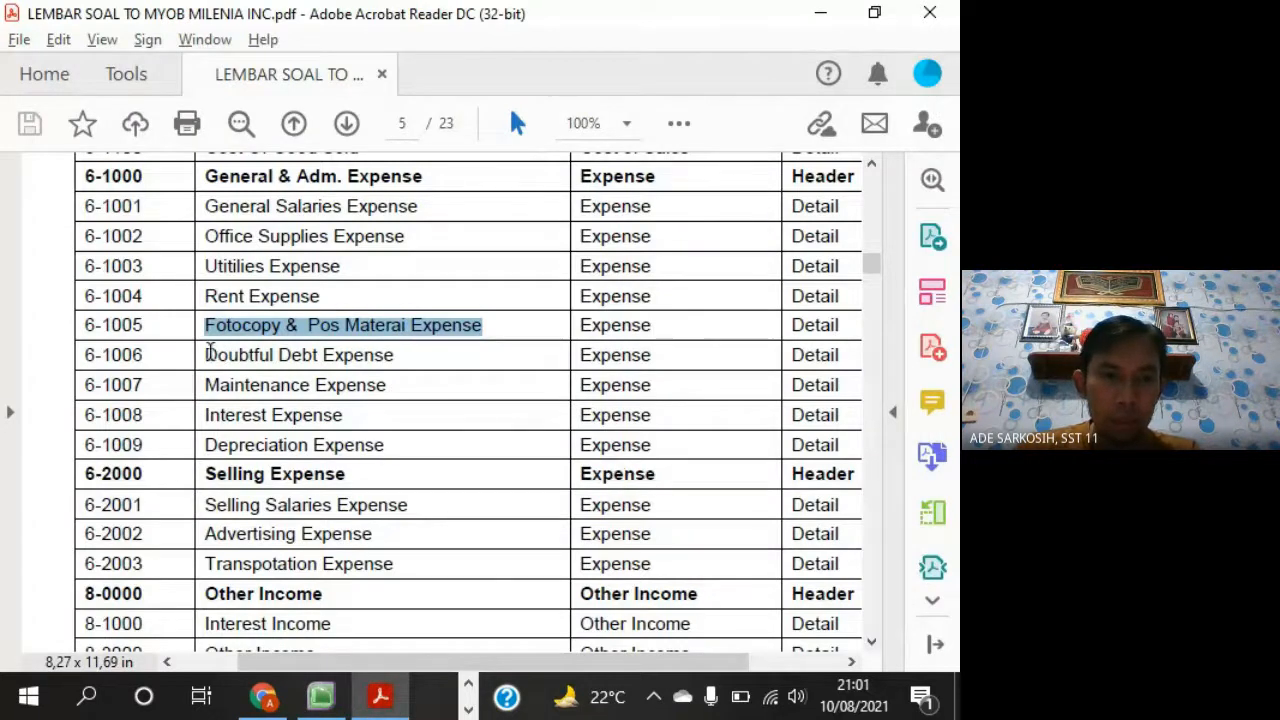
{"action": "left_click_drag", "start_coordinate": [207, 352], "coordinate": [385, 362]}
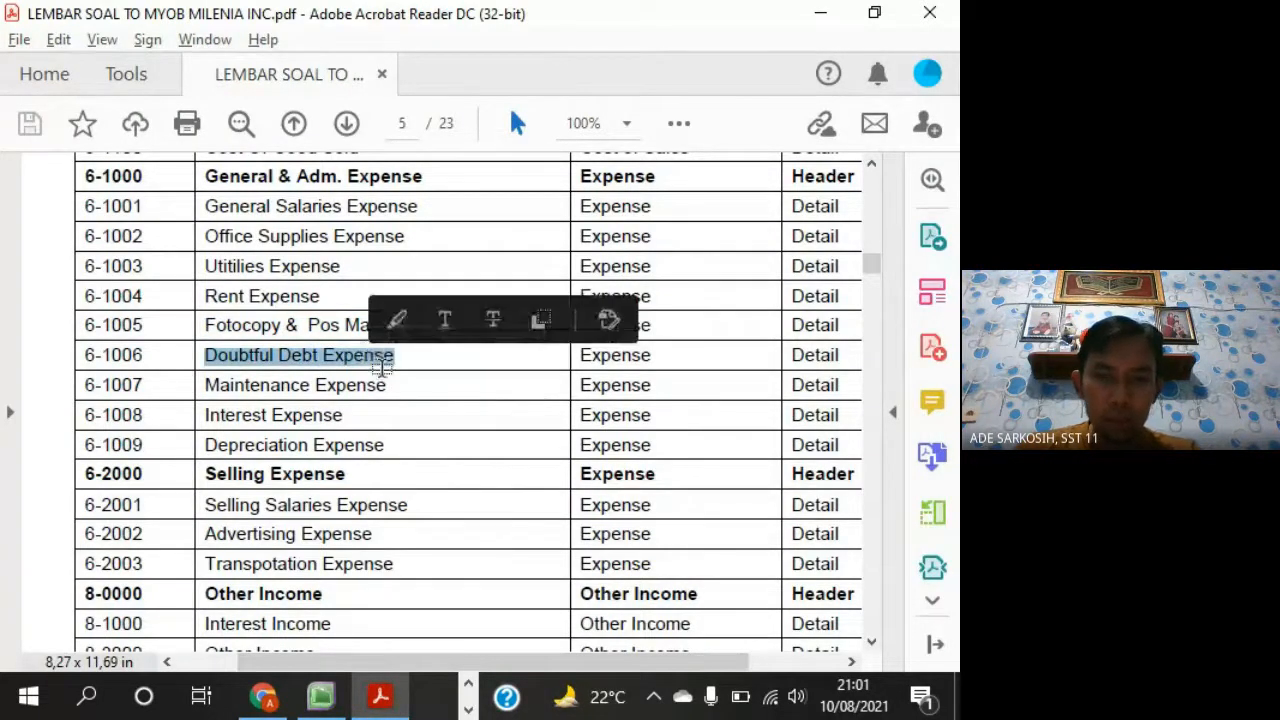
{"action": "key", "text": "ctrl+c"}
{"action": "key", "text": "alt+Tab"}
{"action": "right_click", "coordinate": [745, 322]}
{"action": "left_click", "coordinate": [800, 421]}
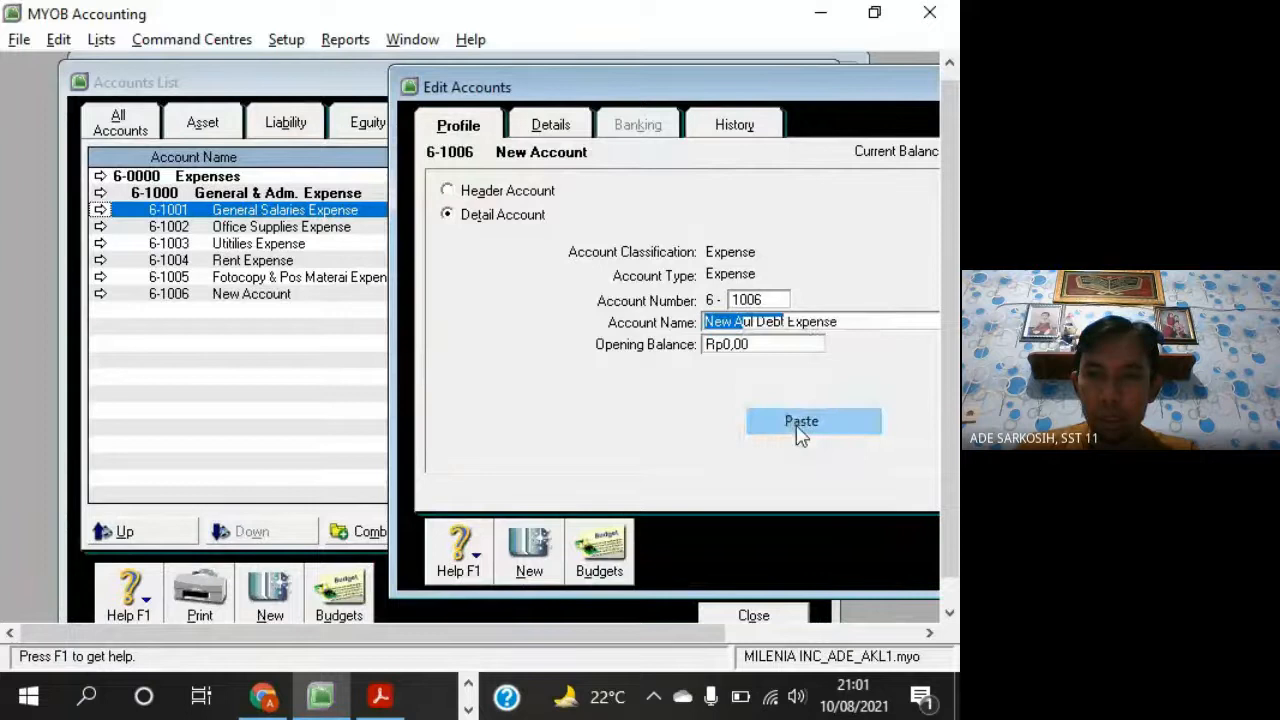
Add detail expense account 6-1007 with the name Maintenance Expense copied from the PDF exercise sheet
{"action": "left_click", "coordinate": [530, 560]}
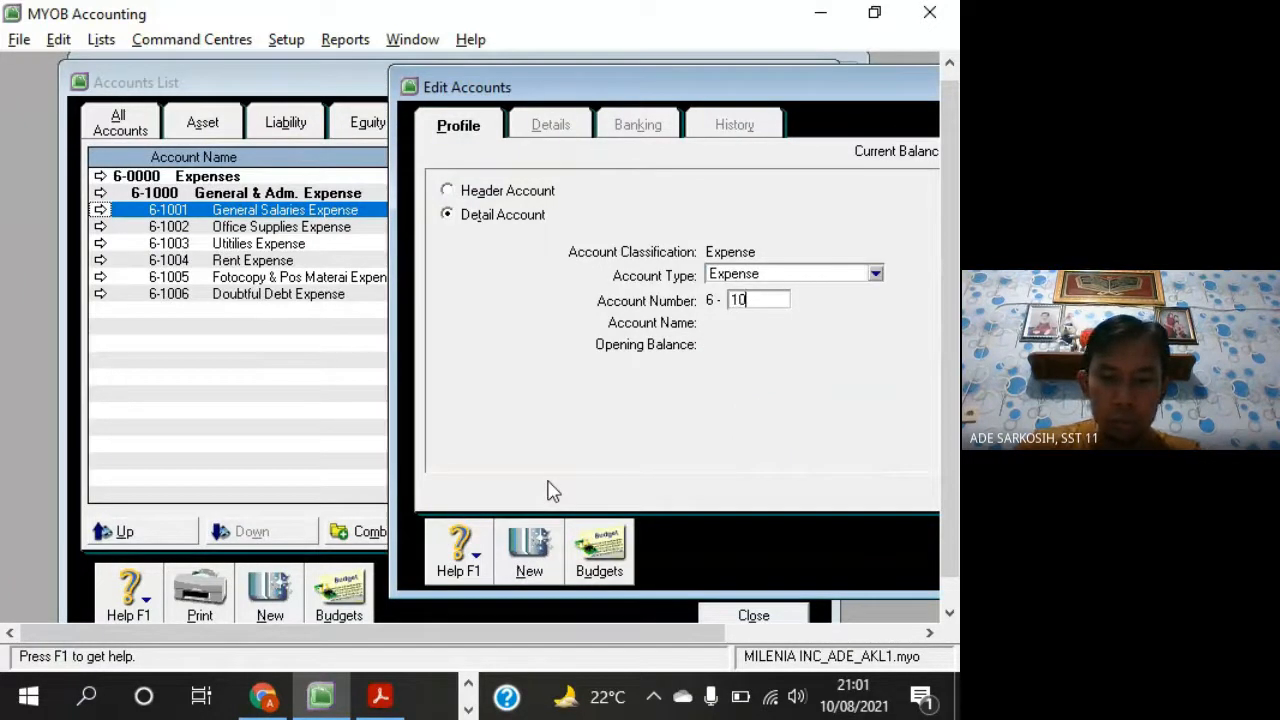
{"action": "key", "text": "alt+Tab"}
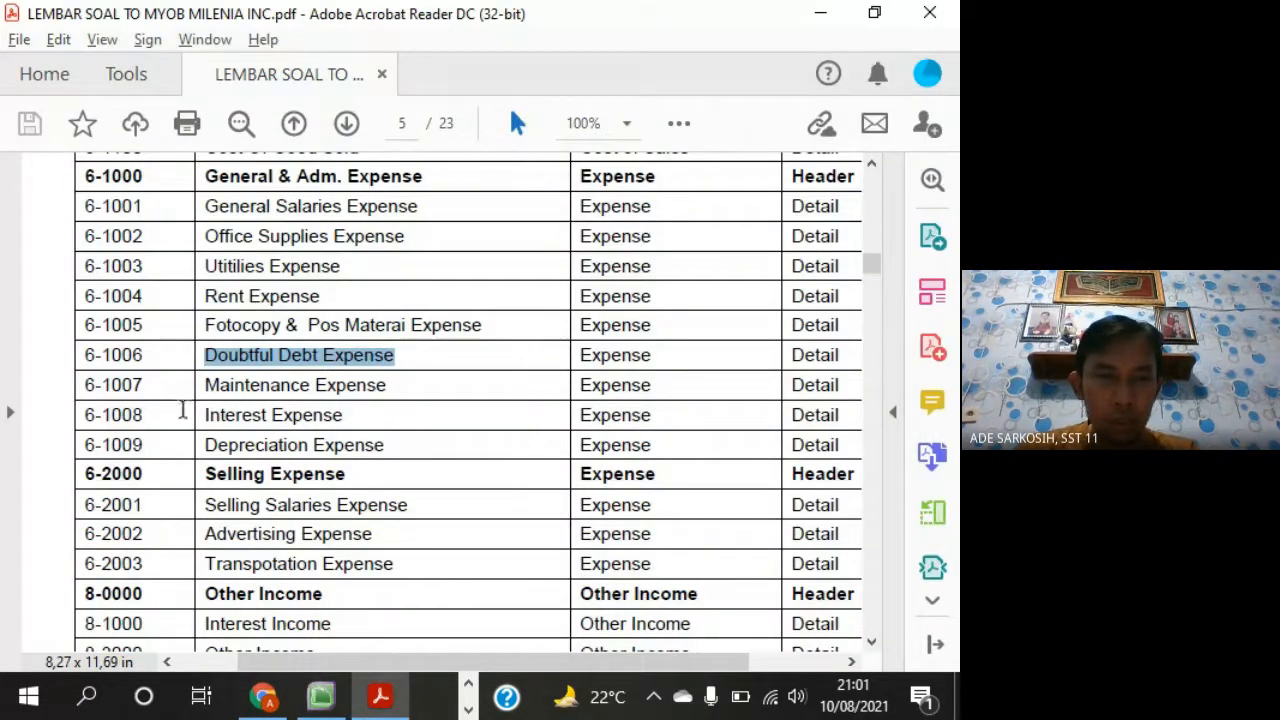
{"action": "left_click_drag", "start_coordinate": [203, 385], "coordinate": [375, 384]}
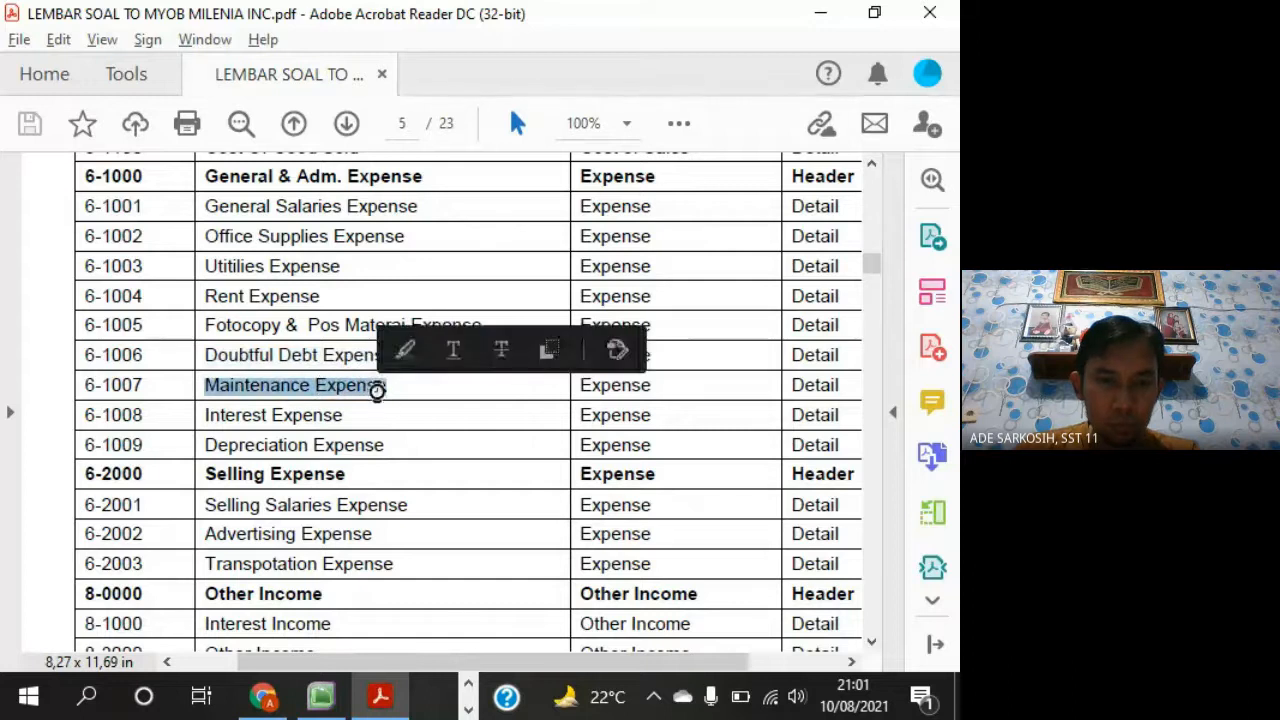
{"action": "key", "text": "ctrl+c"}
{"action": "key", "text": "alt+Tab"}
{"action": "right_click", "coordinate": [778, 322]}
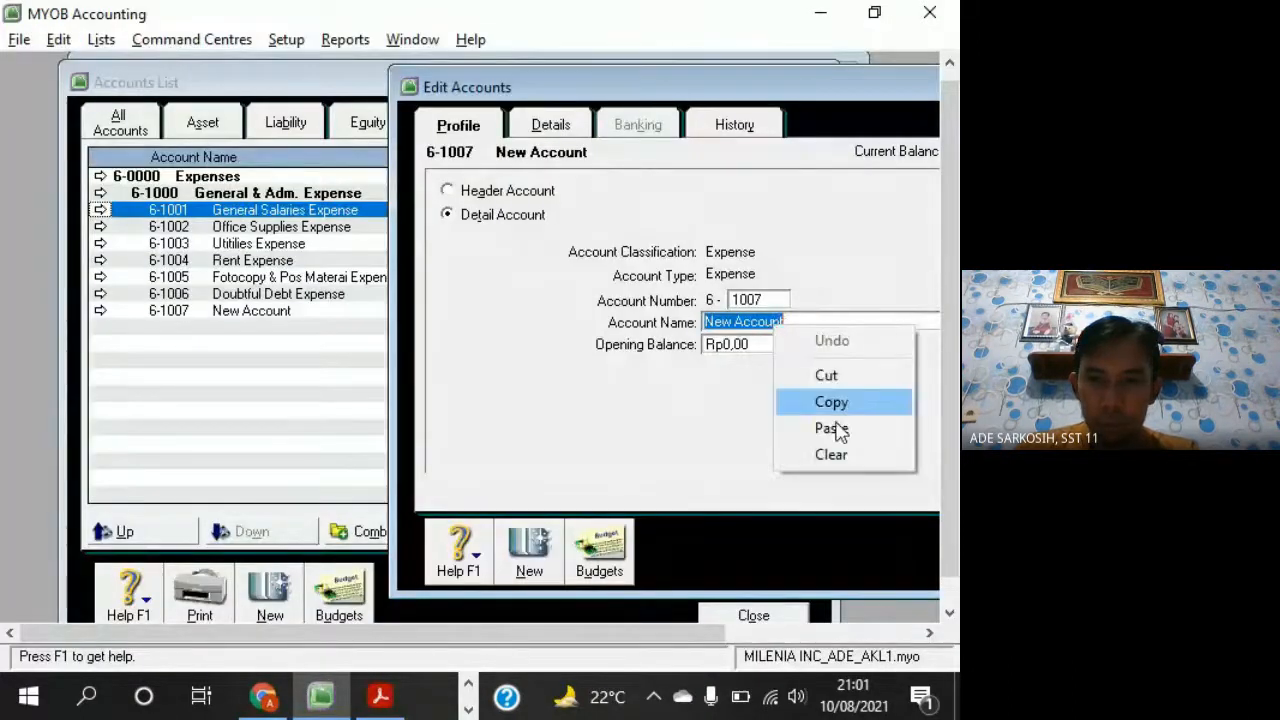
{"action": "left_click", "coordinate": [829, 426]}
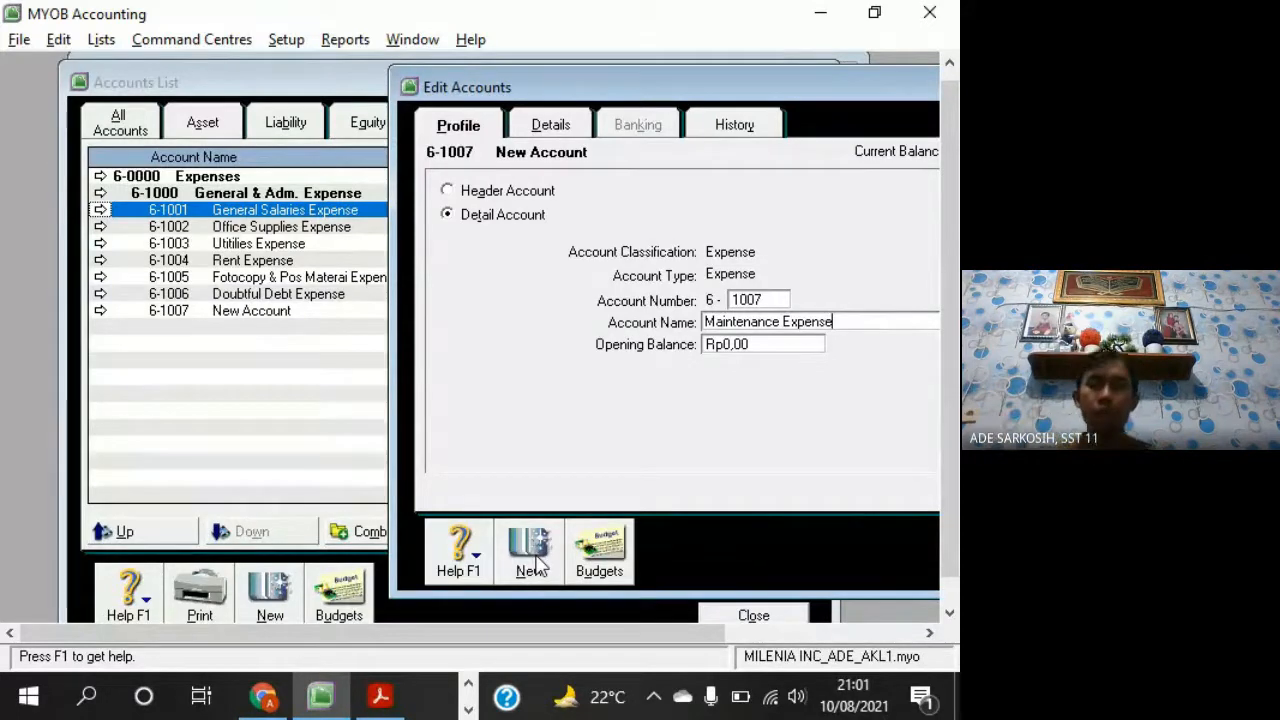
Add detail expense account 6-1008 with the name Interest Expense copied from the PDF exercise sheet
{"action": "left_click", "coordinate": [537, 565]}
{"action": "type", "text": "1008"}
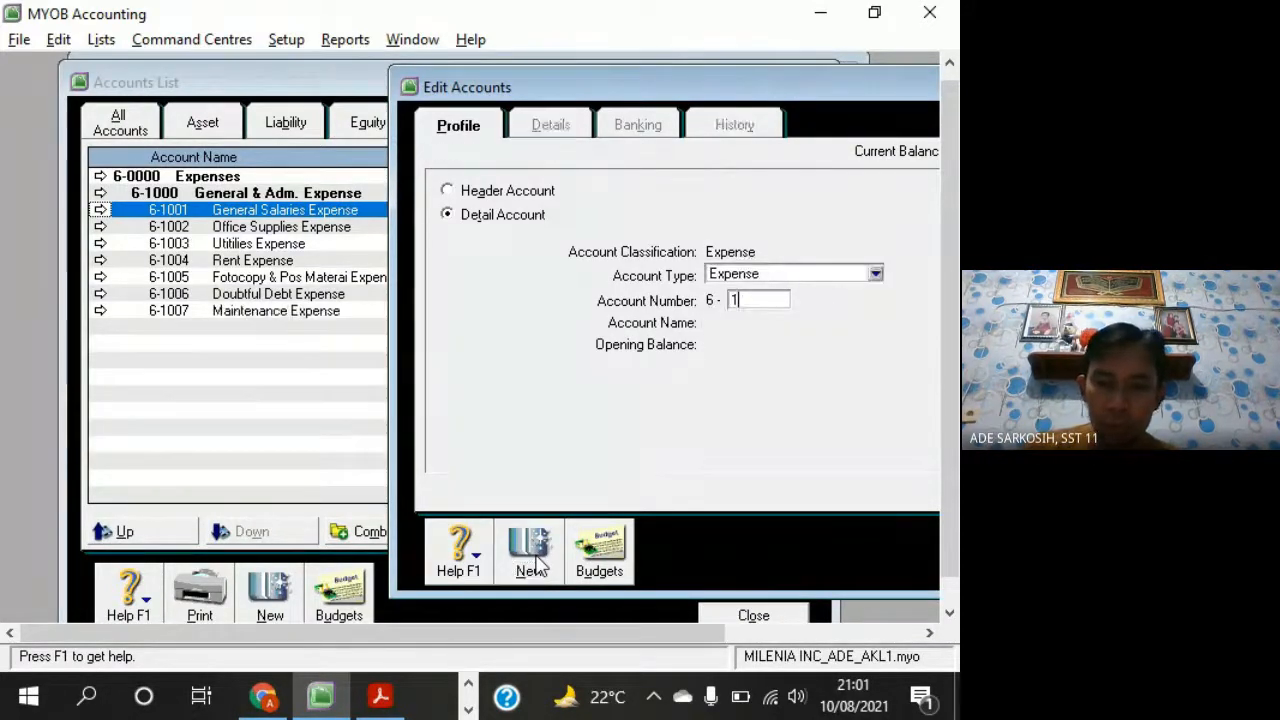
{"action": "key", "text": "Tab"}
{"action": "key", "text": "alt+Tab"}
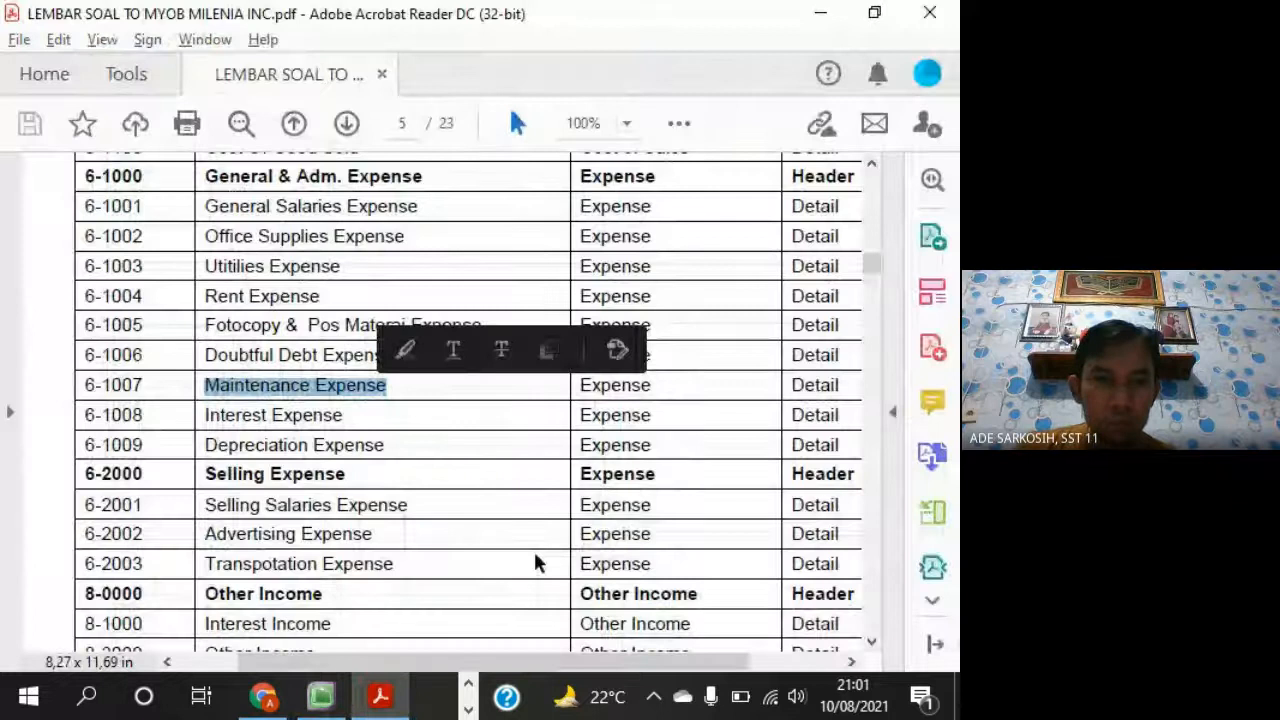
{"action": "left_click_drag", "start_coordinate": [205, 415], "coordinate": [342, 417]}
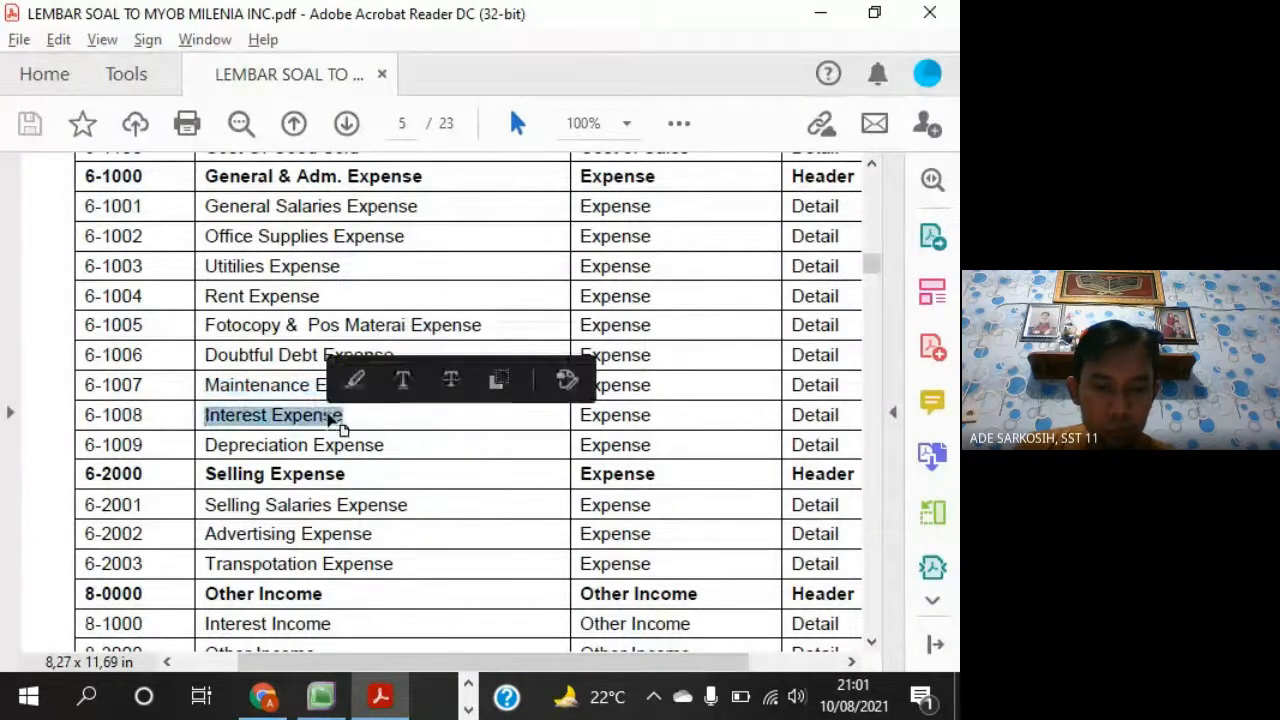
{"action": "key", "text": "alt+Tab"}
{"action": "right_click", "coordinate": [745, 330]}
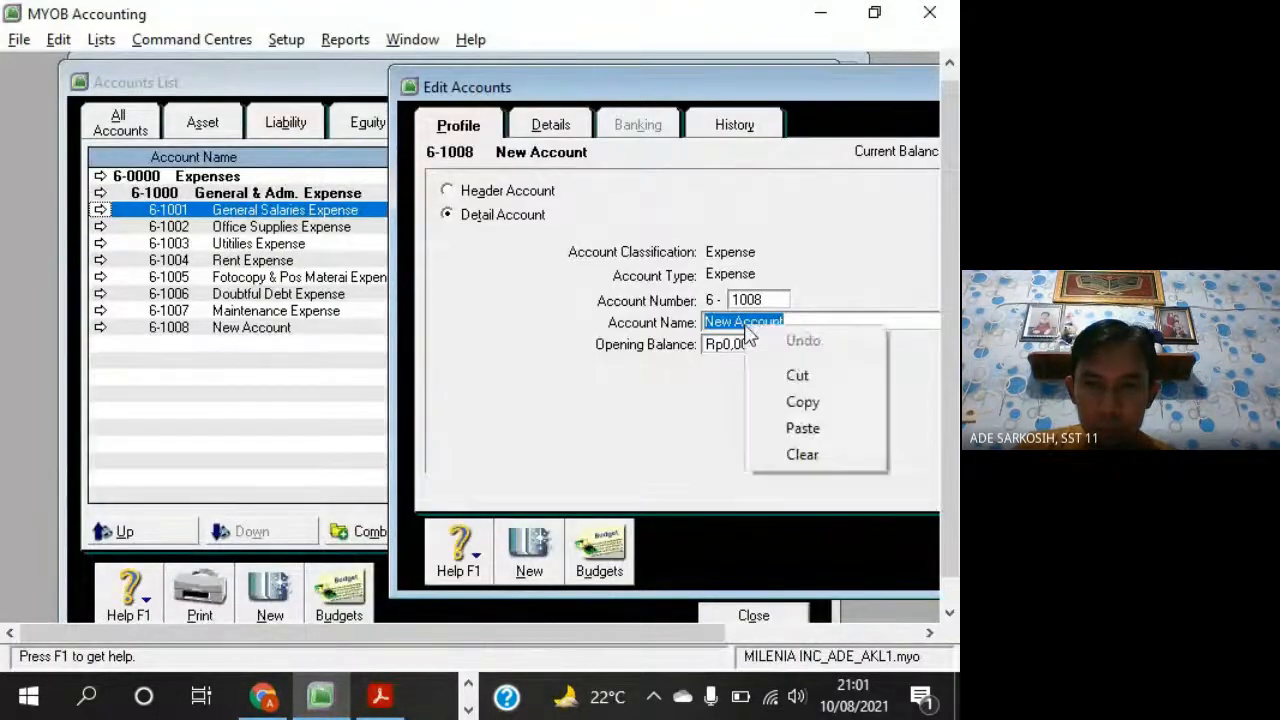
{"action": "left_click", "coordinate": [803, 428]}
Add detail expense account 6-1009 with the copied name Depreciation Expense, and move the account edit window aside to uncover the accounts list
{"action": "left_click", "coordinate": [530, 550]}
{"action": "type", "text": "1"}
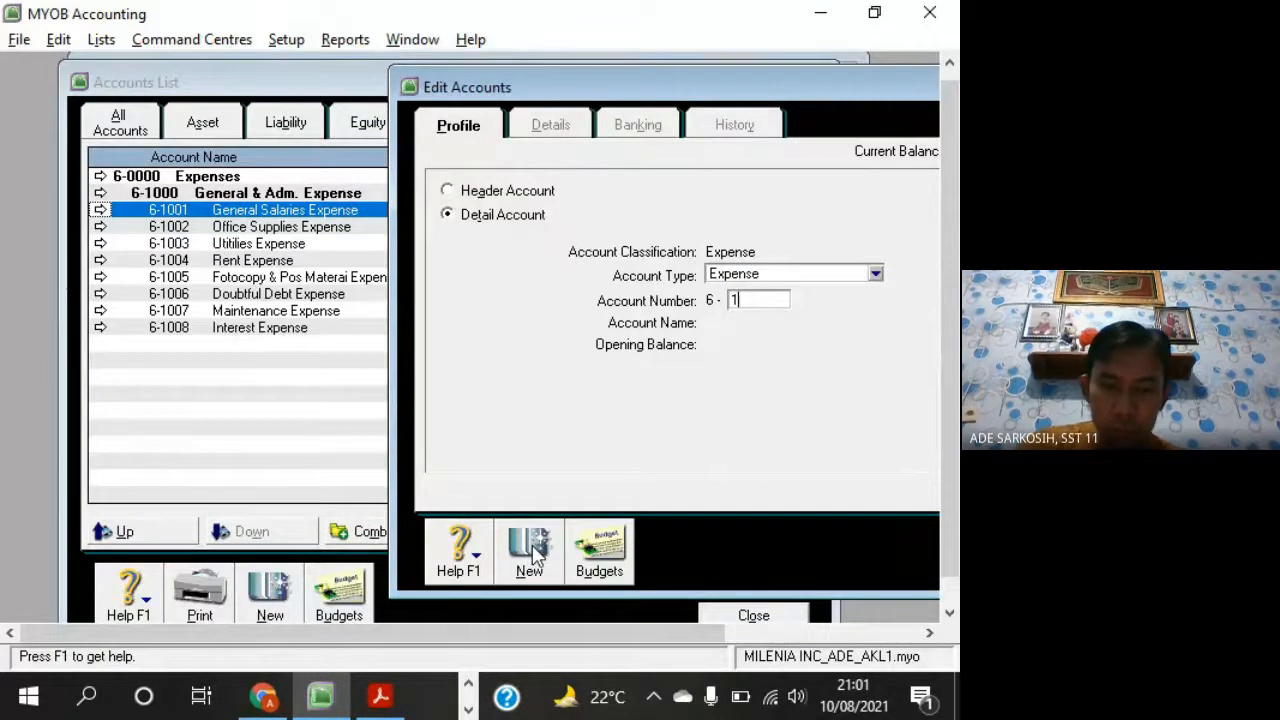
{"action": "type", "text": "009"}
{"action": "key", "text": "alt+Tab"}
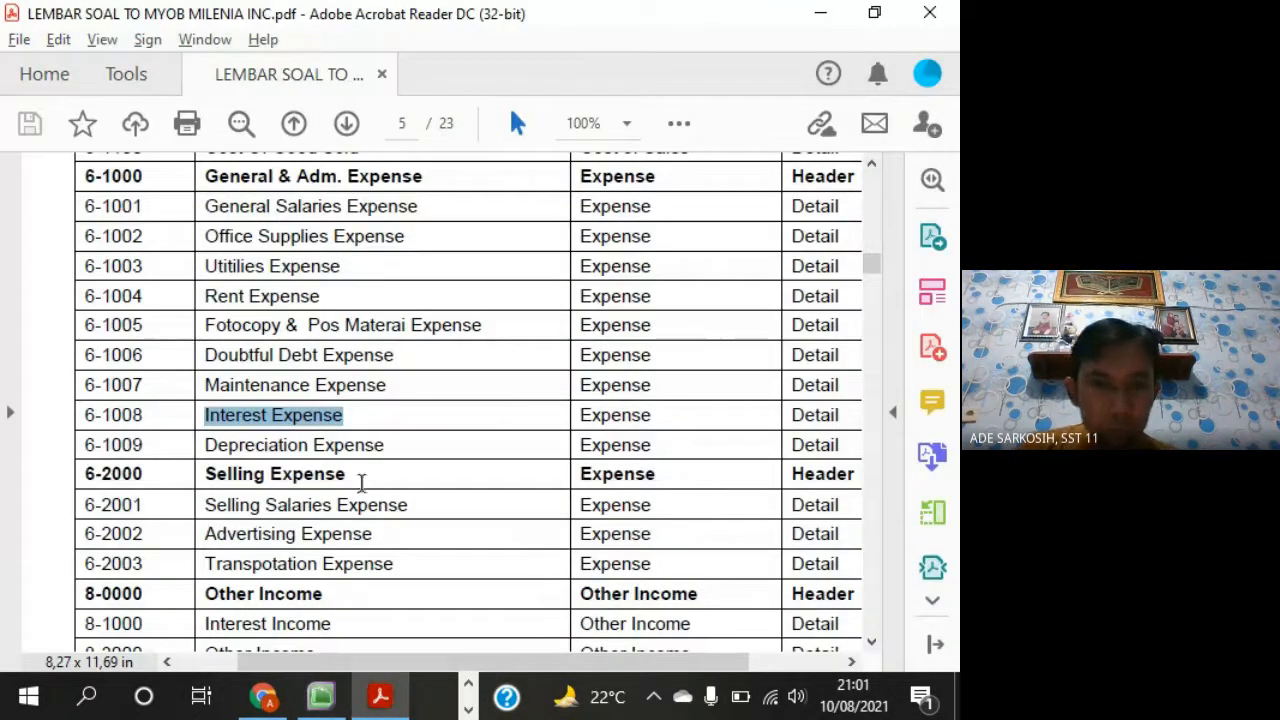
{"action": "left_click_drag", "start_coordinate": [203, 451], "coordinate": [382, 451]}
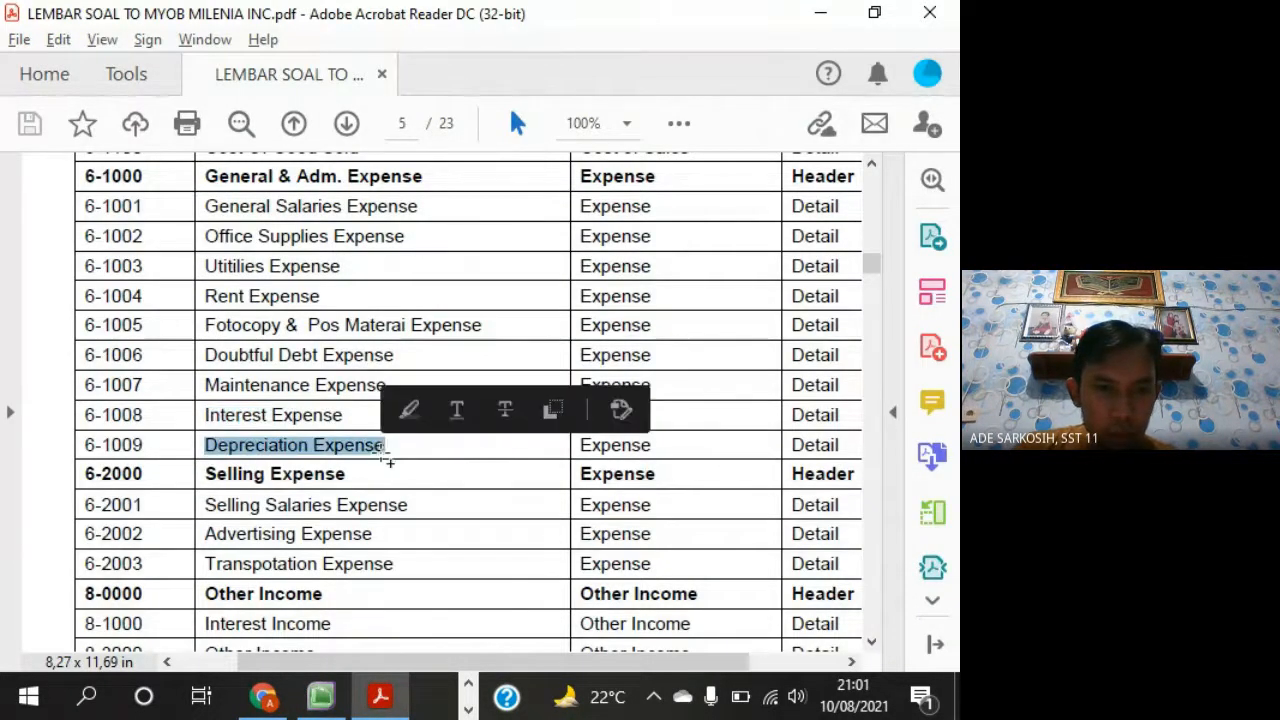
{"action": "key", "text": "alt+Tab"}
{"action": "right_click", "coordinate": [745, 327]}
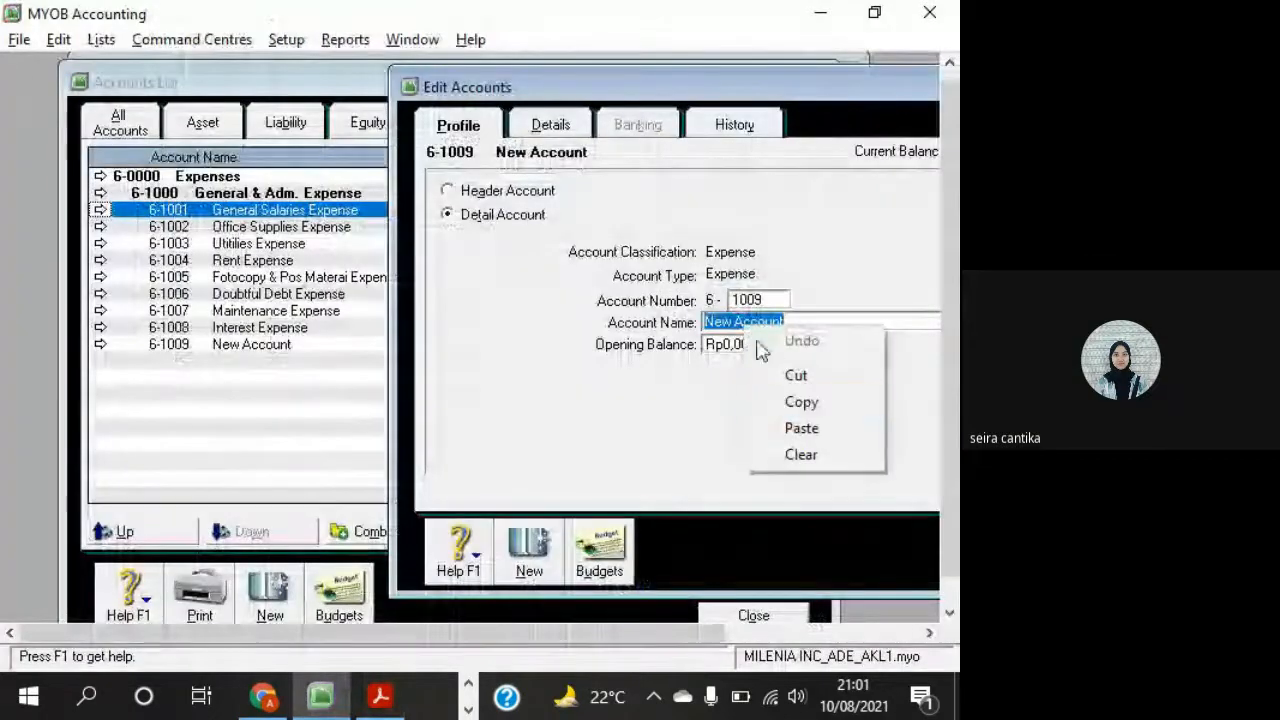
{"action": "left_click", "coordinate": [801, 428]}
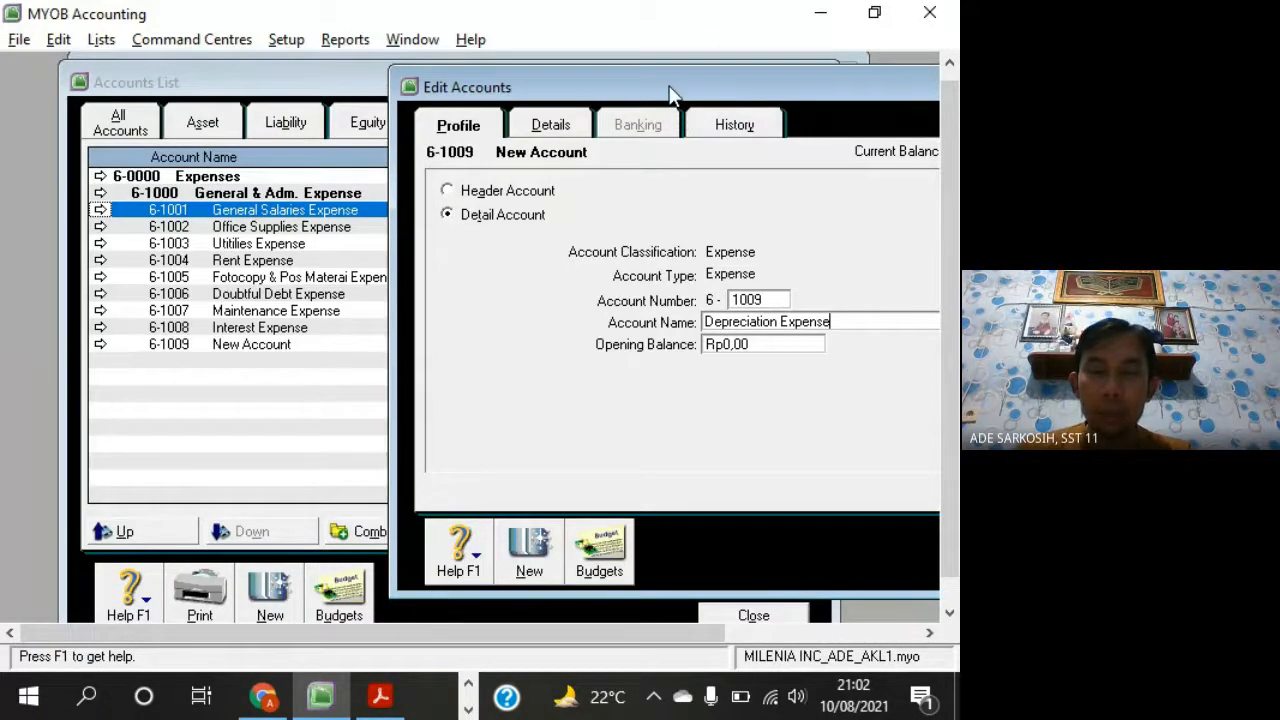
{"action": "left_click_drag", "start_coordinate": [672, 93], "coordinate": [767, 103]}
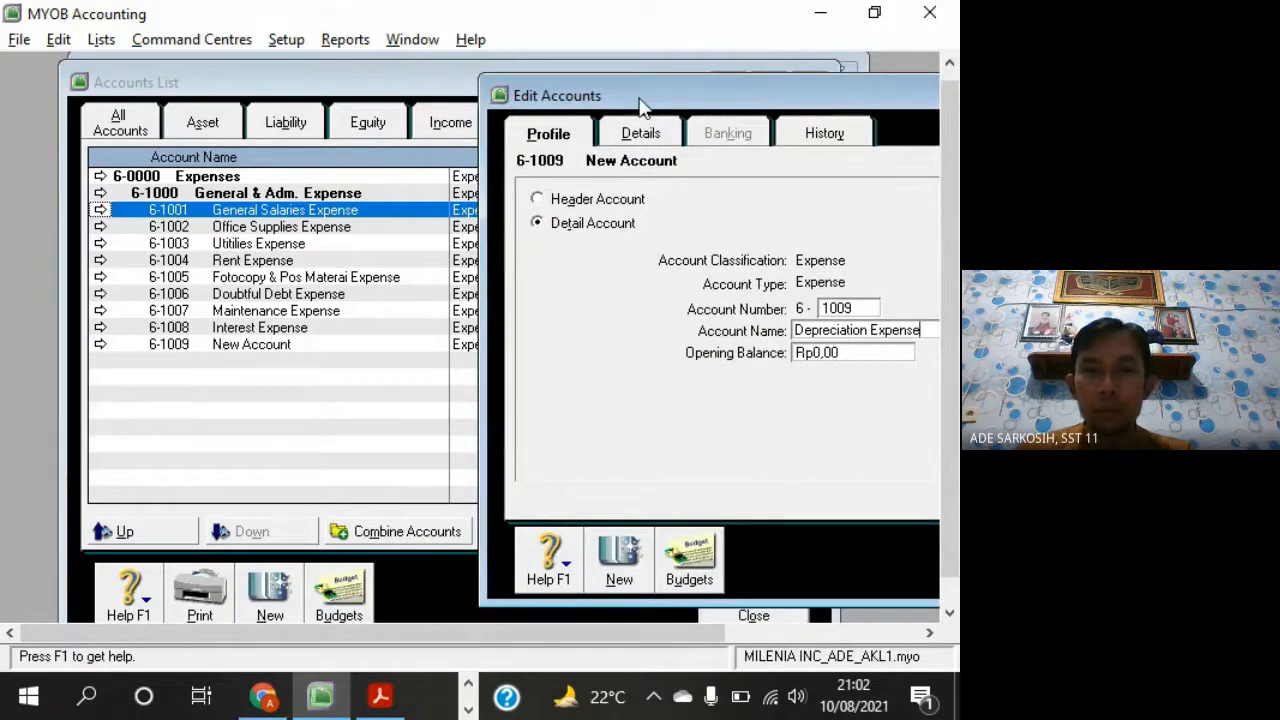
Start another new account and look up the number and name of the Selling Expense header in the PDF exercise sheet
{"action": "left_click", "coordinate": [617, 562]}
{"action": "left_click_drag", "start_coordinate": [723, 104], "coordinate": [718, 92]}
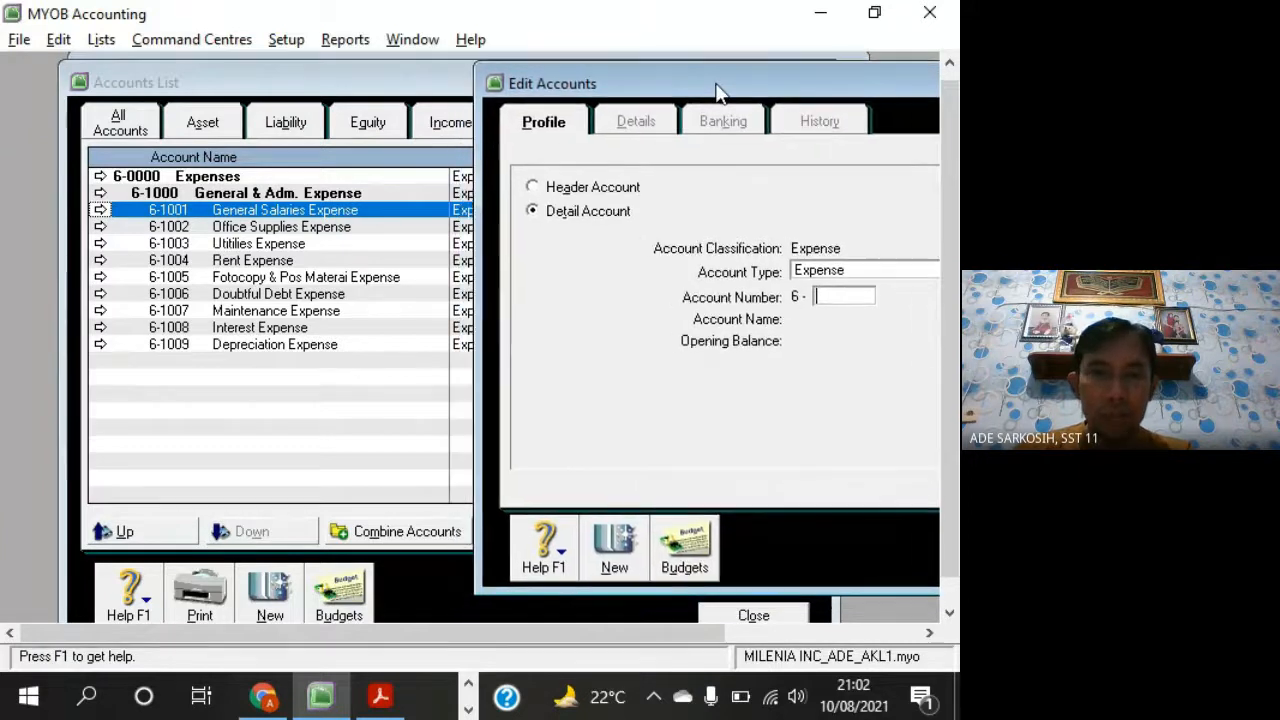
{"action": "key", "text": "alt+Tab"}
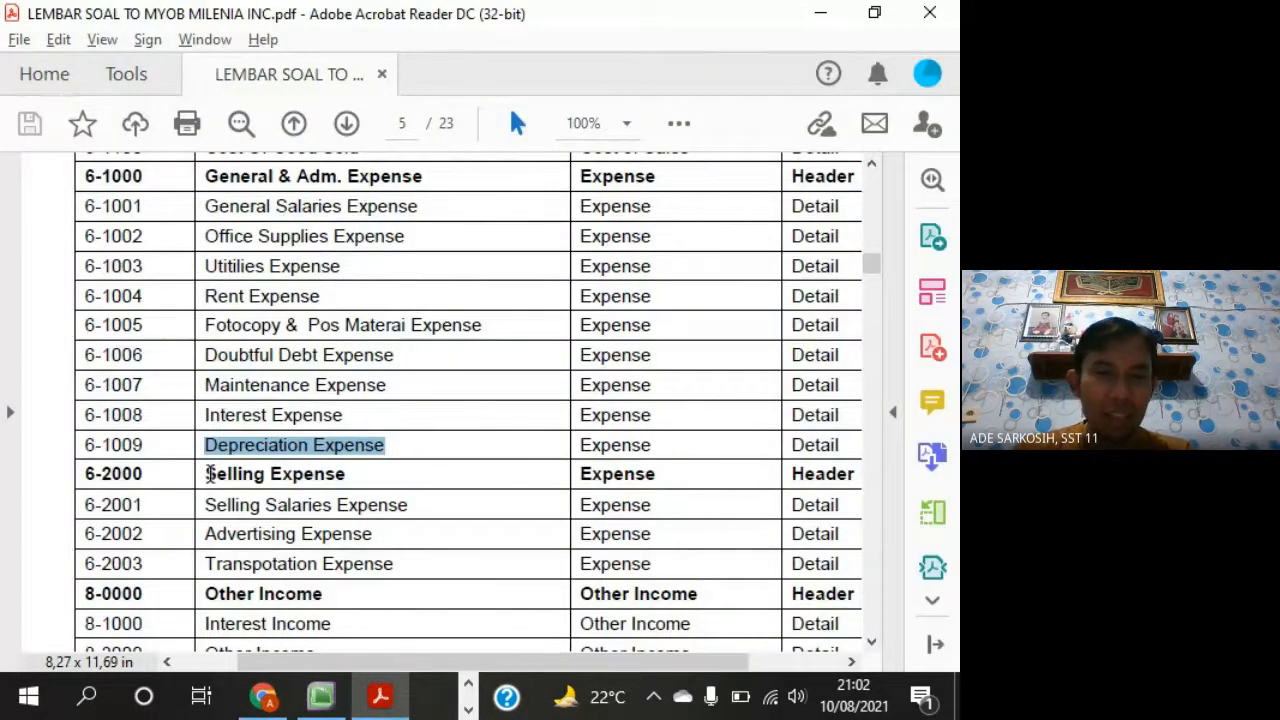
{"action": "left_click_drag", "start_coordinate": [209, 474], "coordinate": [345, 474]}
{"action": "key", "text": "alt+Tab"}
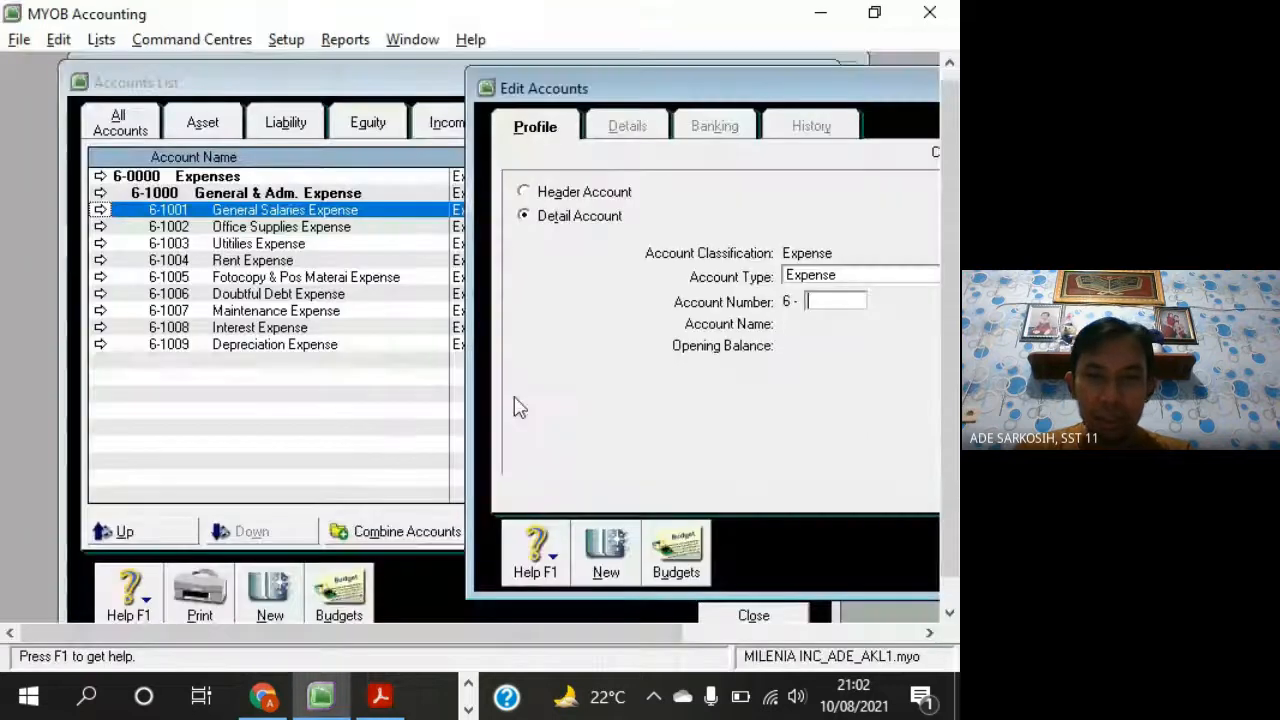
{"action": "left_click_drag", "start_coordinate": [671, 100], "coordinate": [672, 143]}
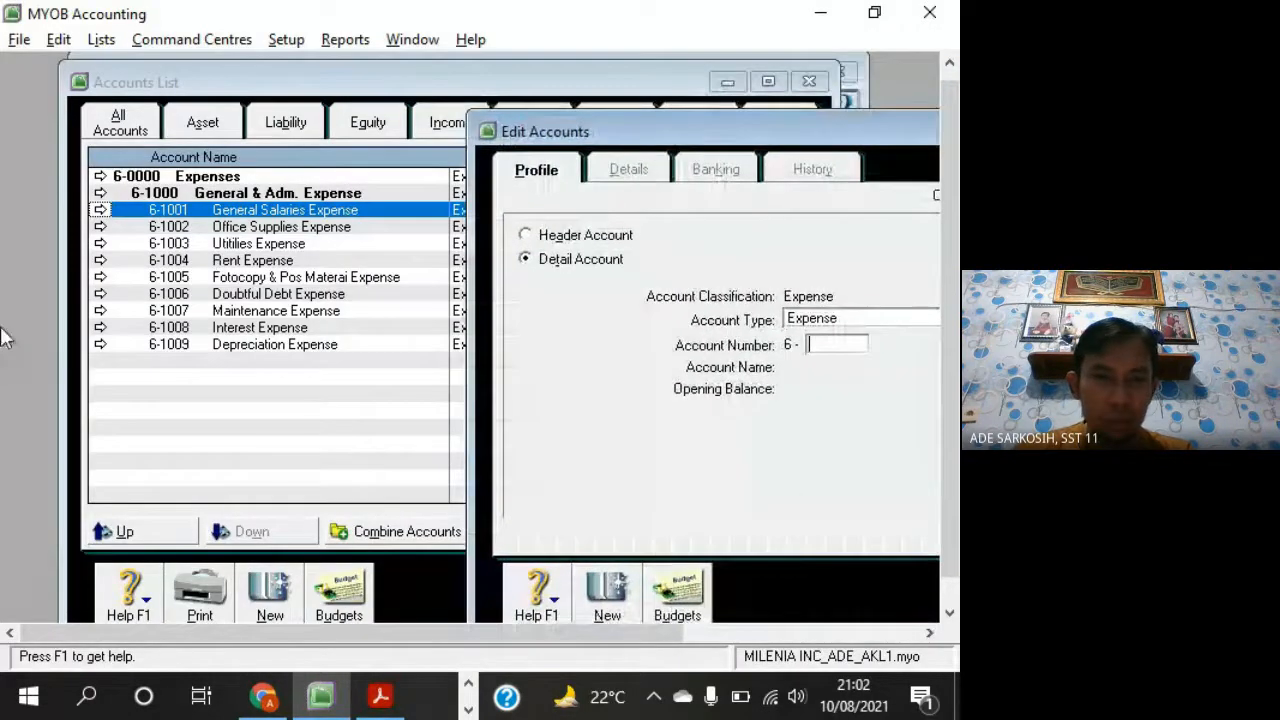
{"action": "key", "text": "alt+Tab"}
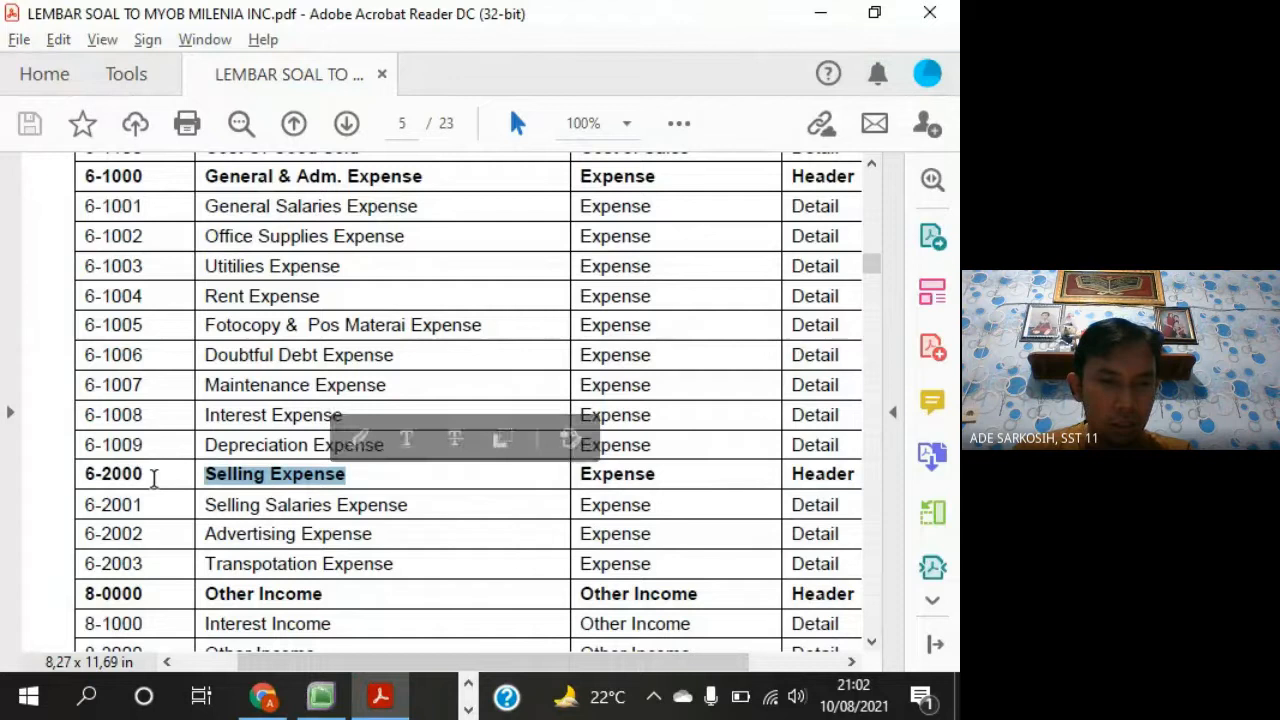
{"action": "left_click", "coordinate": [145, 480]}
{"action": "key", "text": "alt+Tab"}
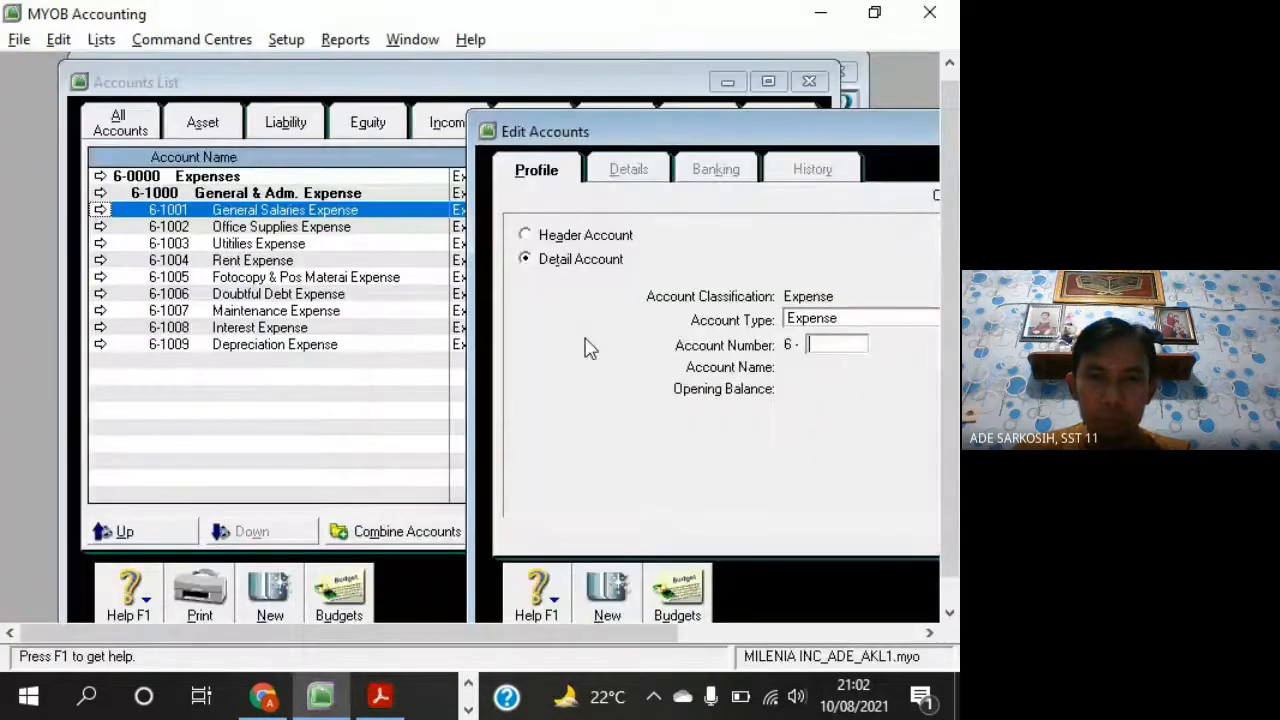
Make the new account header account 6-2000 with the copied name Selling Expense, and reposition the account edit window
{"action": "left_click", "coordinate": [526, 238]}
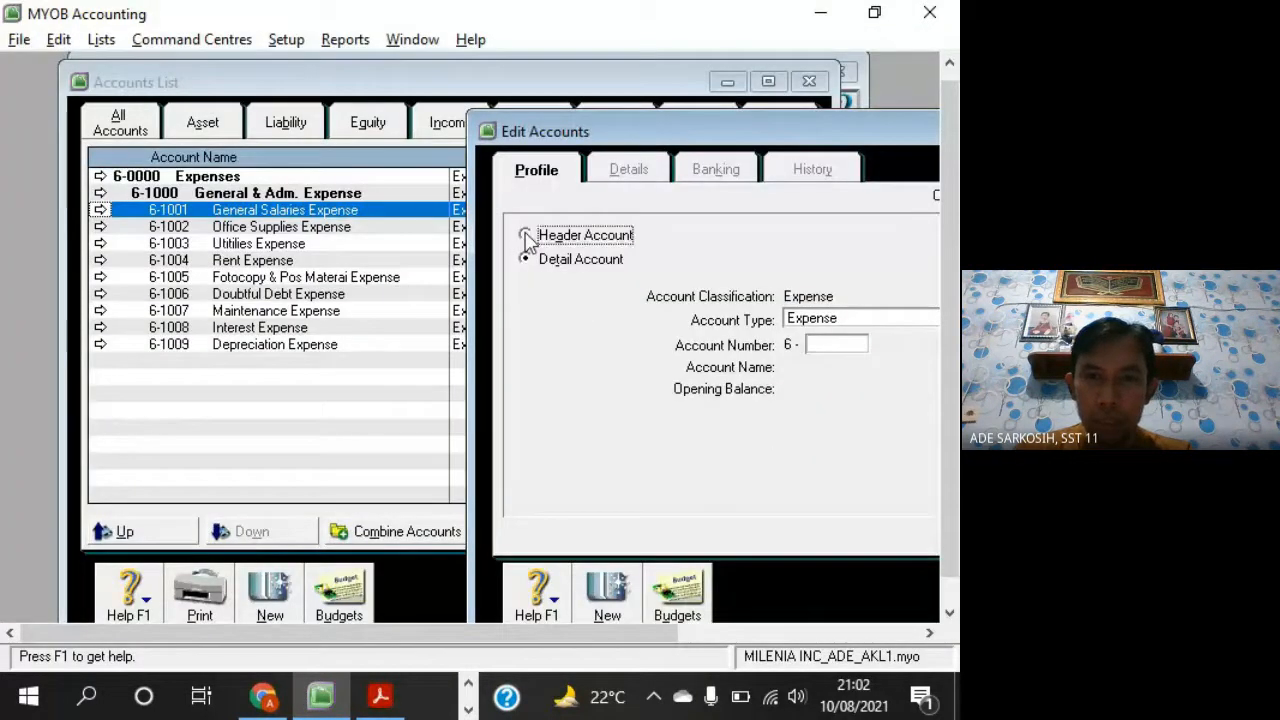
{"action": "left_click", "coordinate": [825, 344]}
{"action": "type", "text": "2000"}
{"action": "key", "text": "Tab"}
{"action": "key", "text": "alt+Tab"}
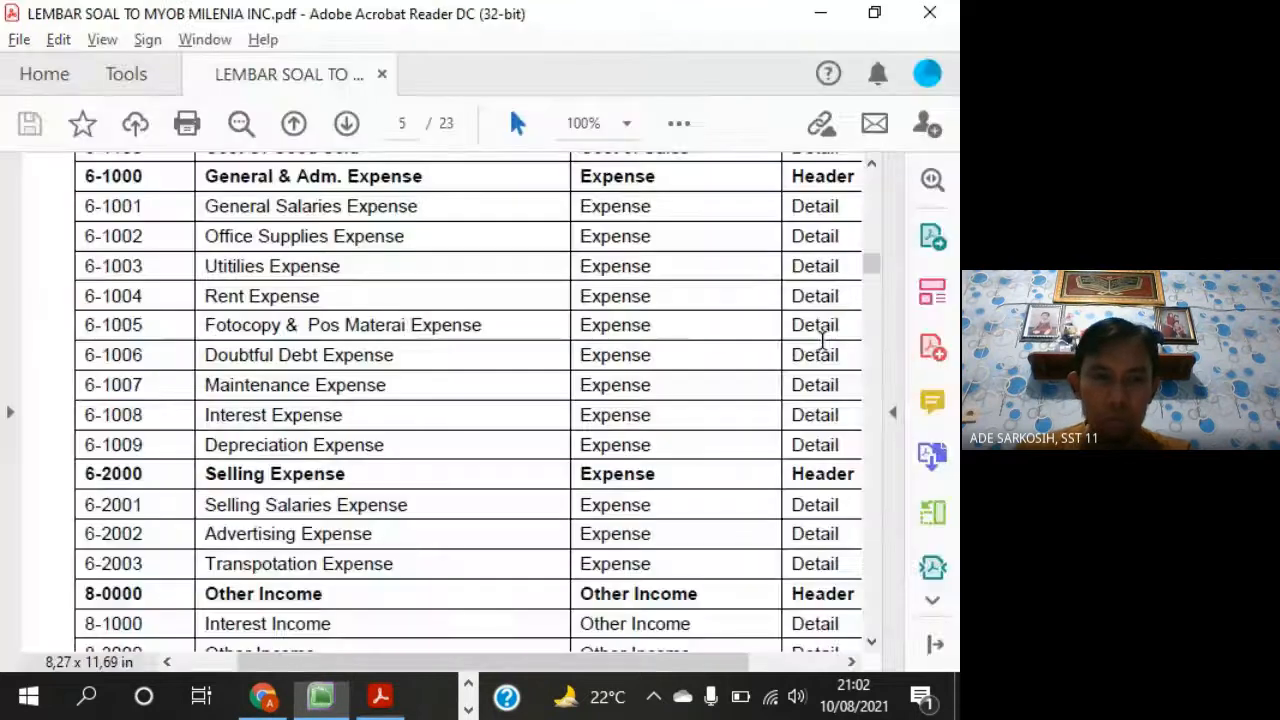
{"action": "left_click_drag", "start_coordinate": [207, 473], "coordinate": [345, 474]}
{"action": "key", "text": "ctrl+c"}
{"action": "key", "text": "alt+Tab"}
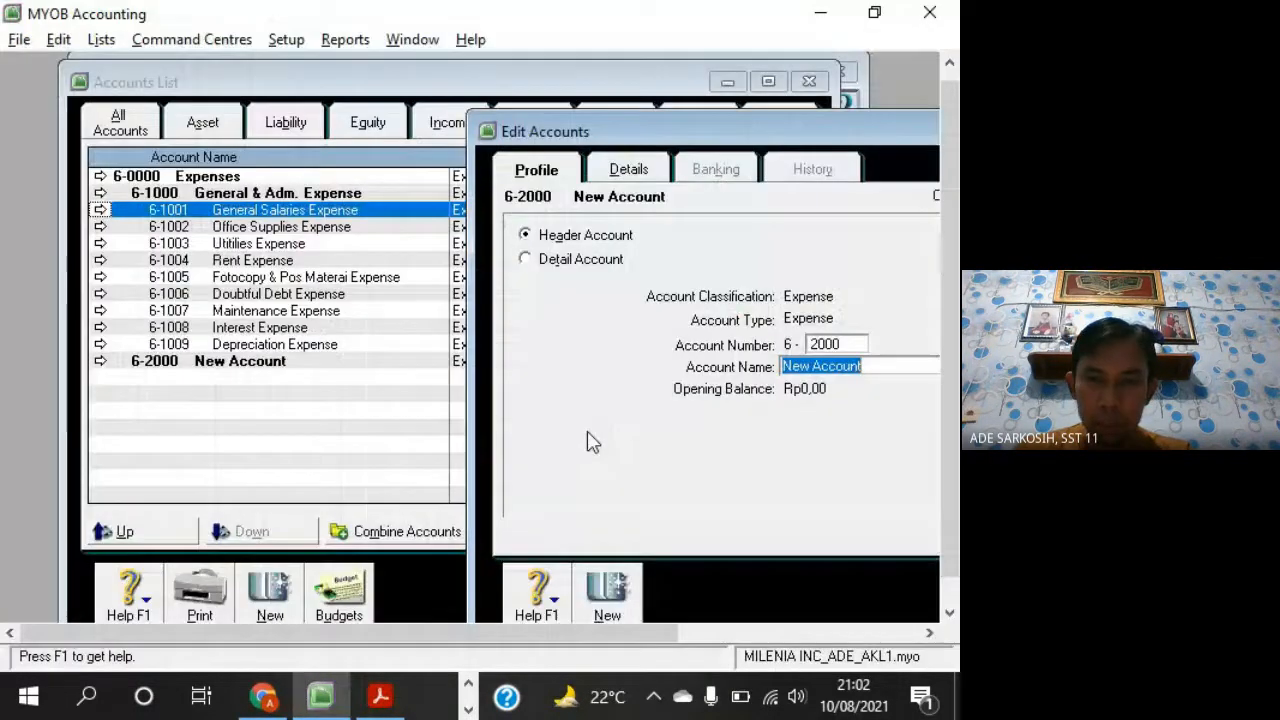
{"action": "right_click", "coordinate": [826, 363]}
{"action": "left_click", "coordinate": [900, 463]}
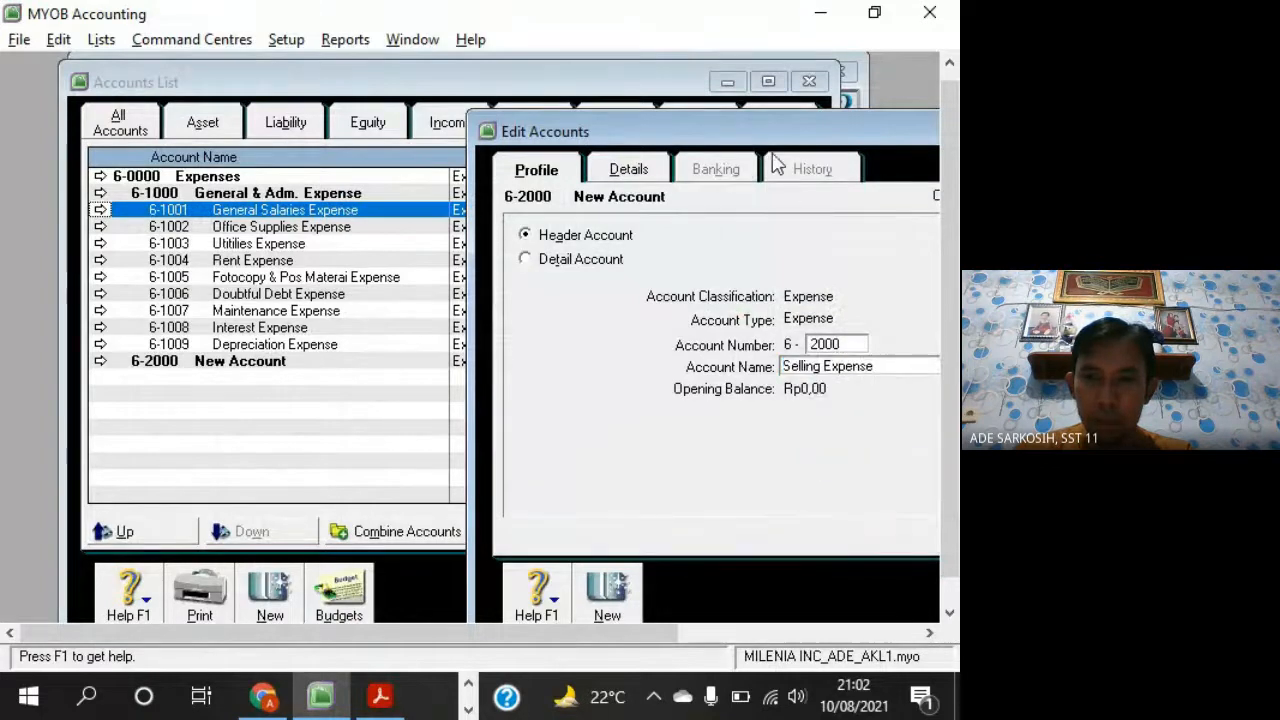
{"action": "left_click_drag", "start_coordinate": [777, 135], "coordinate": [741, 69]}
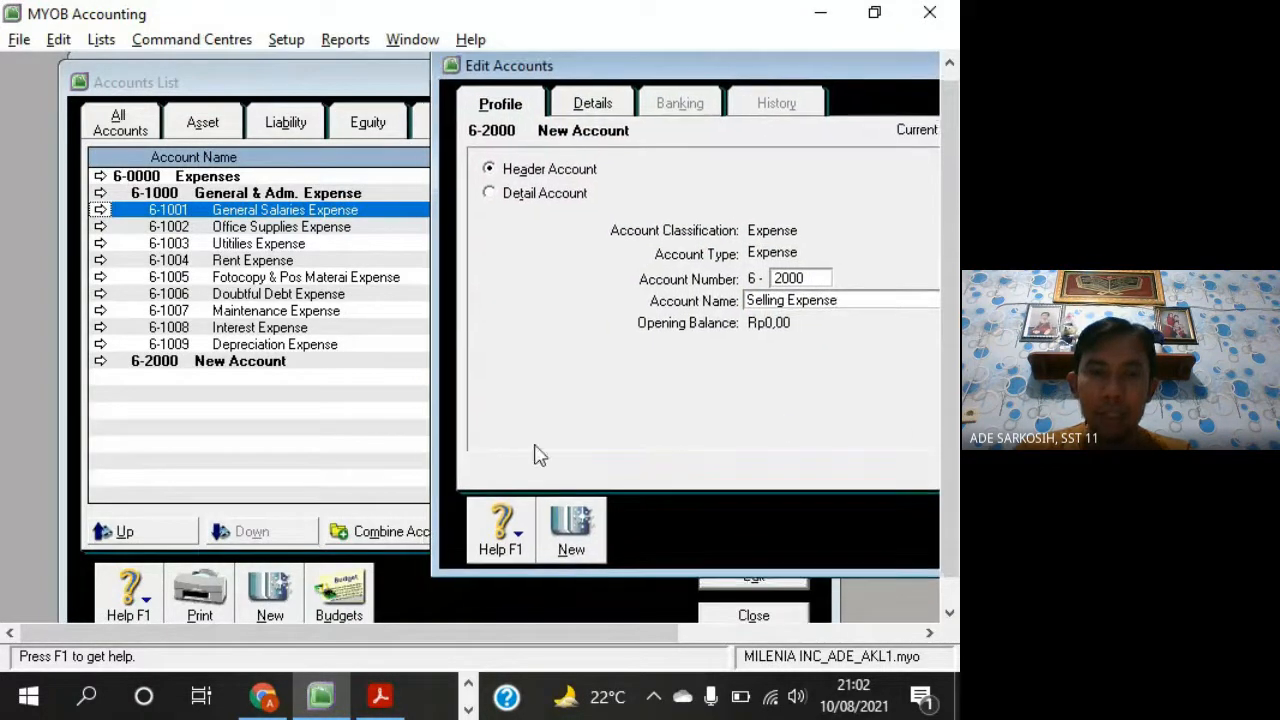
Add detail expense account 6-2001 with the name Selling Salaries Expense copied from the PDF exercise sheet
{"action": "left_click", "coordinate": [571, 549]}
{"action": "key", "text": "alt+Tab"}
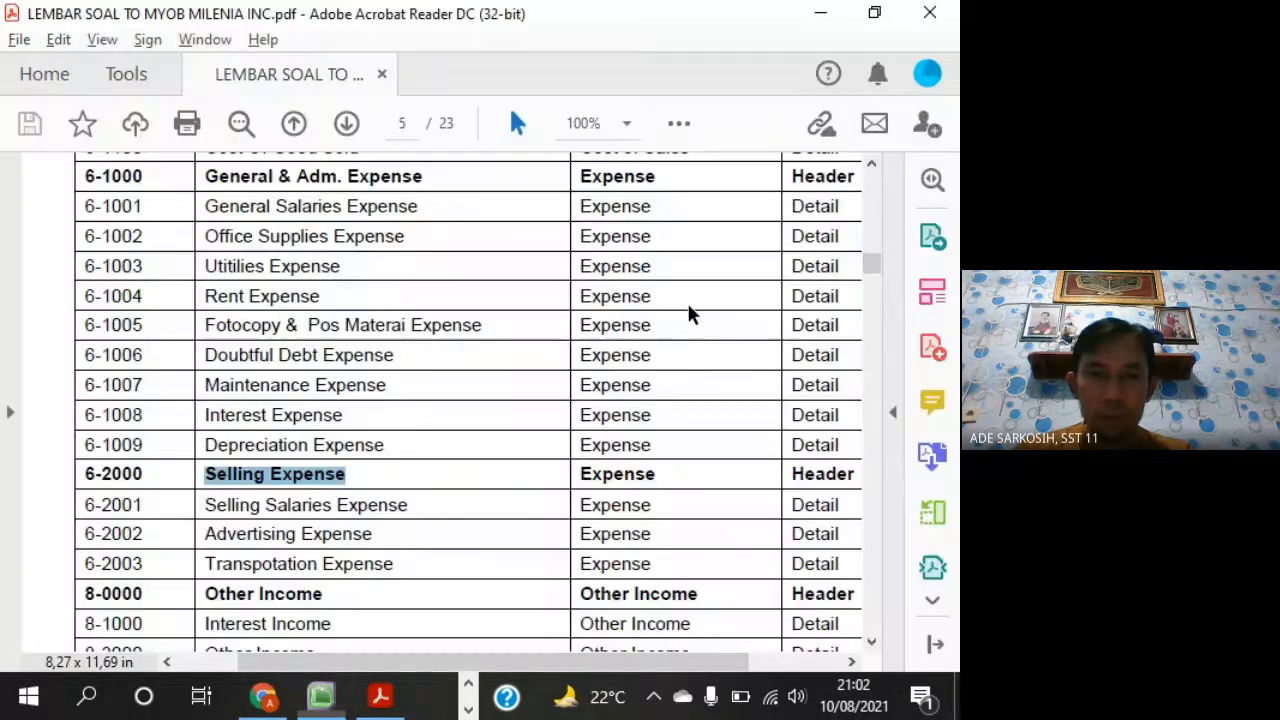
{"action": "key", "text": "alt+Tab"}
{"action": "left_click", "coordinate": [535, 200]}
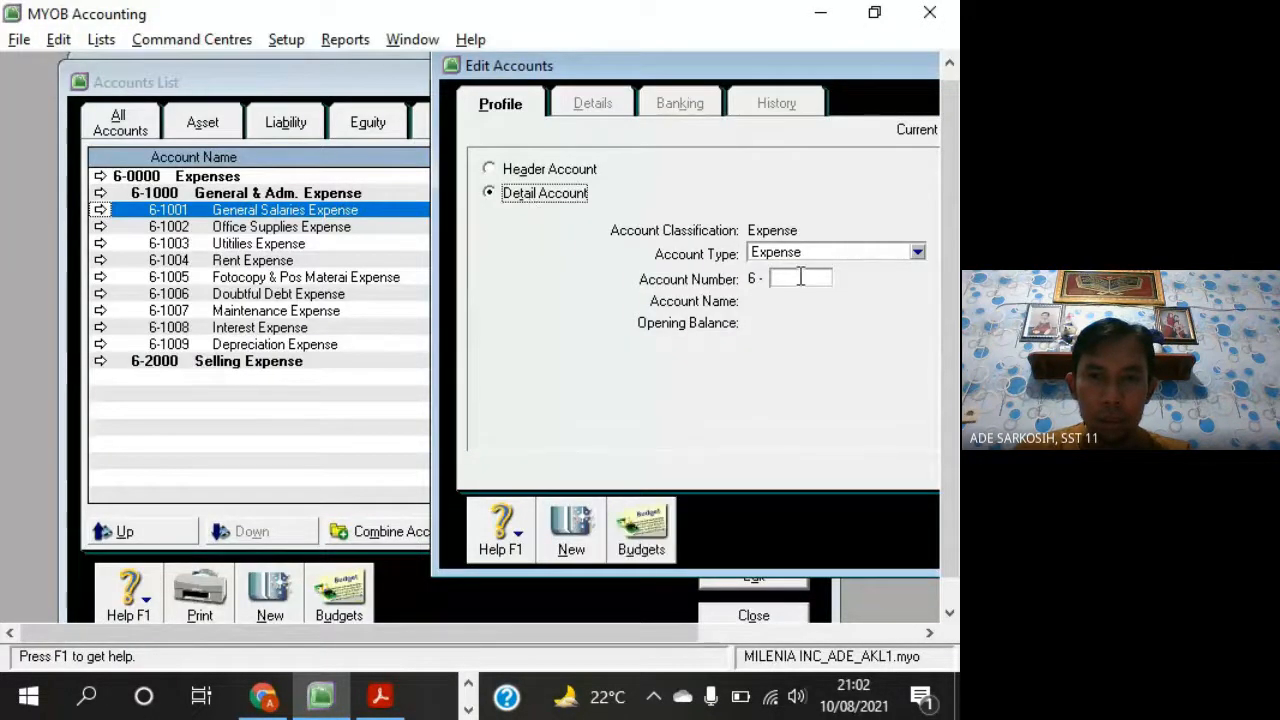
{"action": "key", "text": "alt+Tab"}
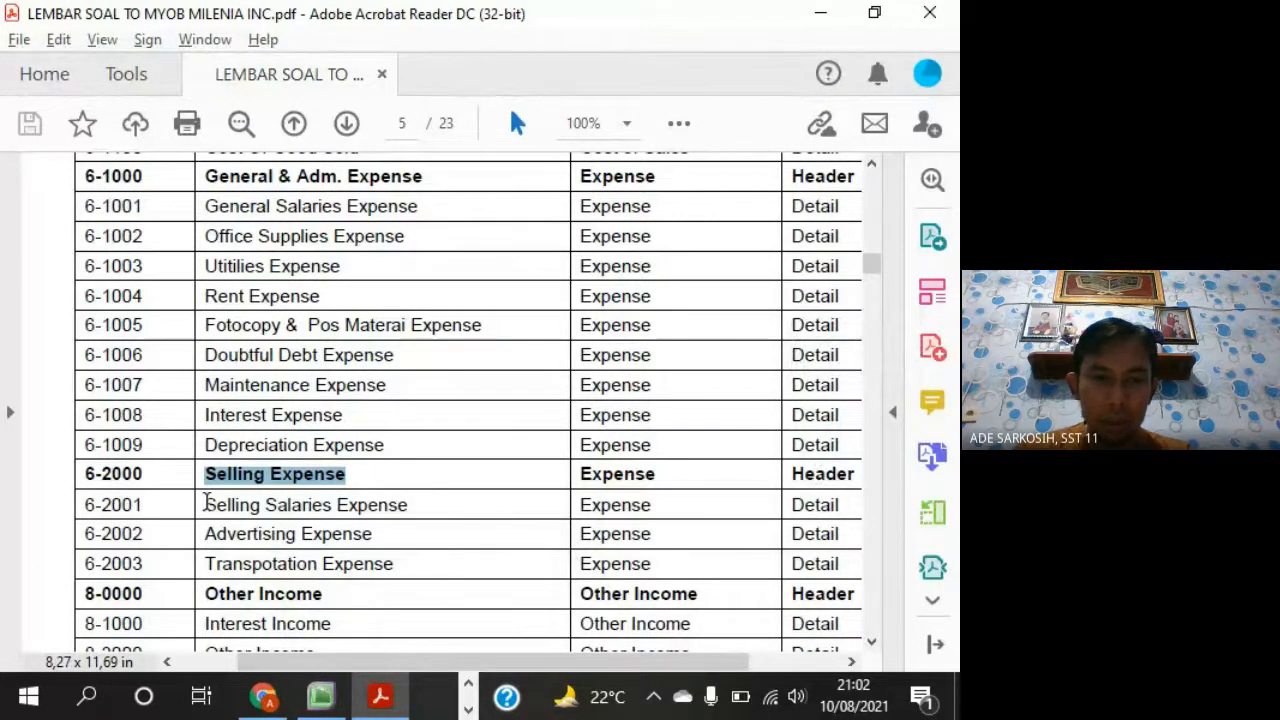
{"action": "left_click_drag", "start_coordinate": [207, 504], "coordinate": [406, 513]}
{"action": "key", "text": "alt+Tab"}
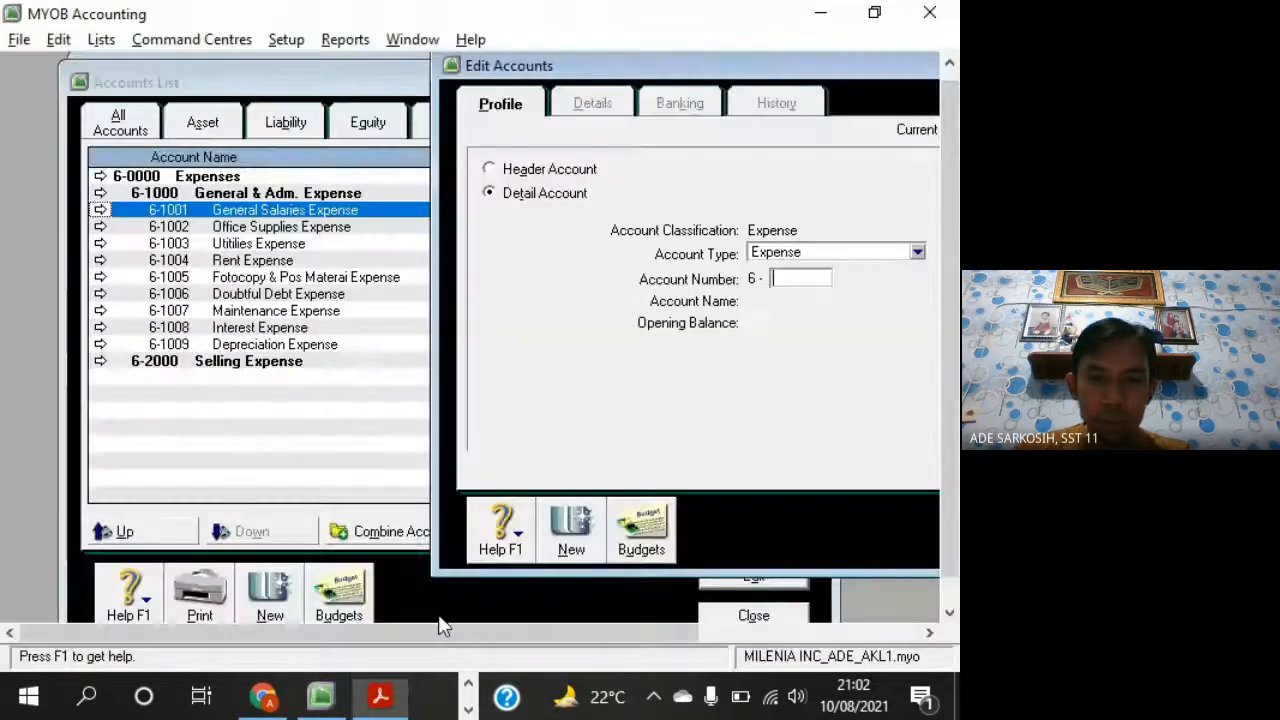
{"action": "type", "text": "01"}
{"action": "key", "text": "Tab"}
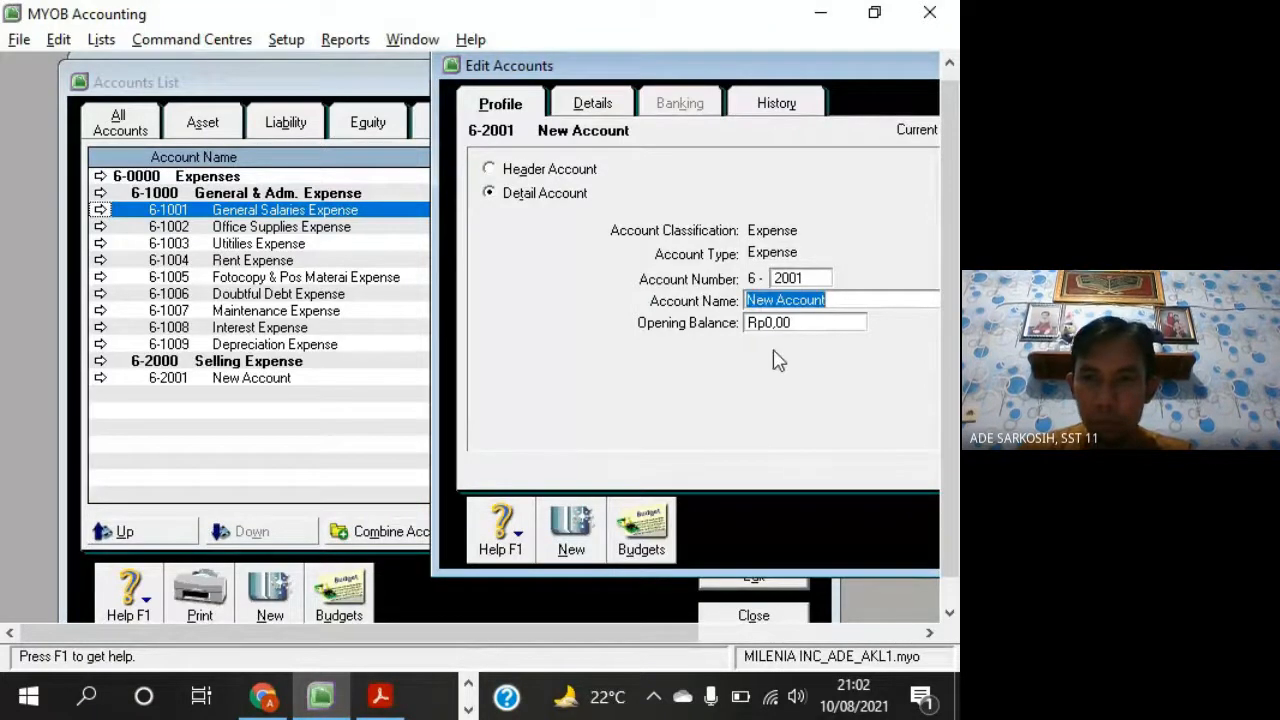
{"action": "right_click", "coordinate": [818, 300]}
{"action": "left_click", "coordinate": [872, 399]}
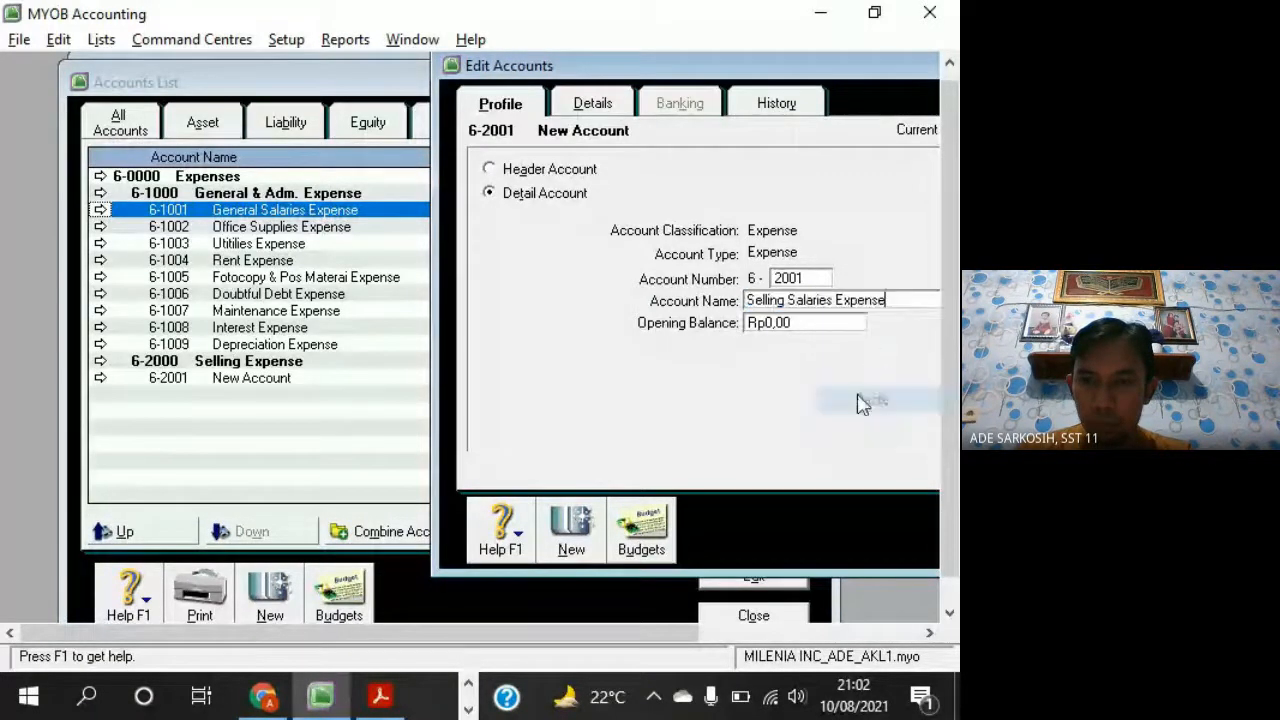
Add detail expense account 6-2002 with the name Advertising Expense copied from the PDF exercise sheet
{"action": "left_click", "coordinate": [590, 525]}
{"action": "type", "text": "2002"}
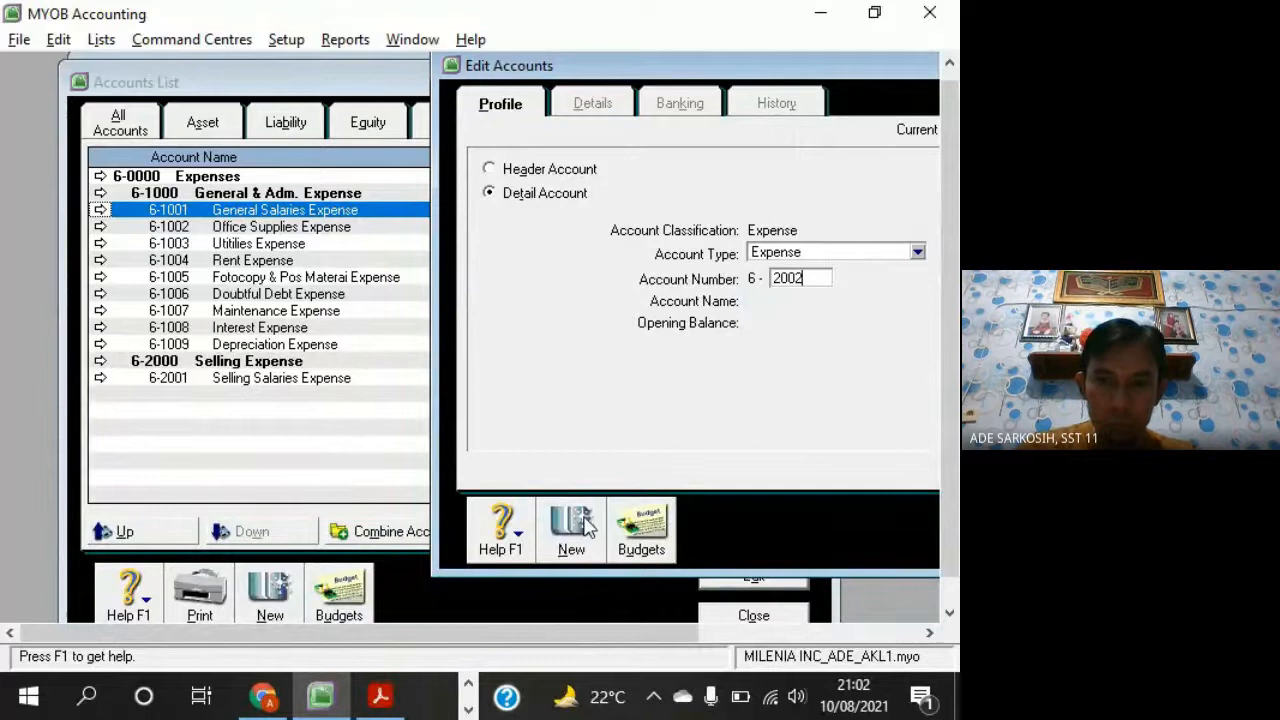
{"action": "key", "text": "Tab"}
{"action": "key", "text": "alt+Tab"}
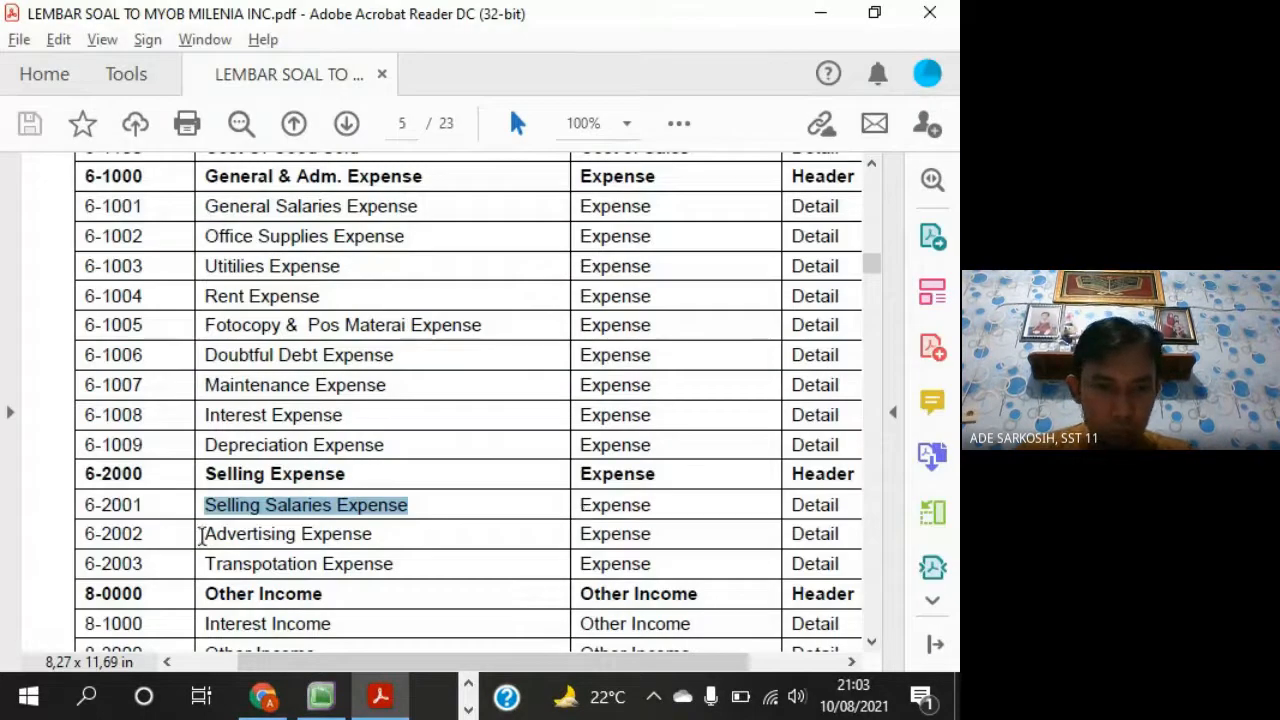
{"action": "left_click_drag", "start_coordinate": [201, 535], "coordinate": [355, 537]}
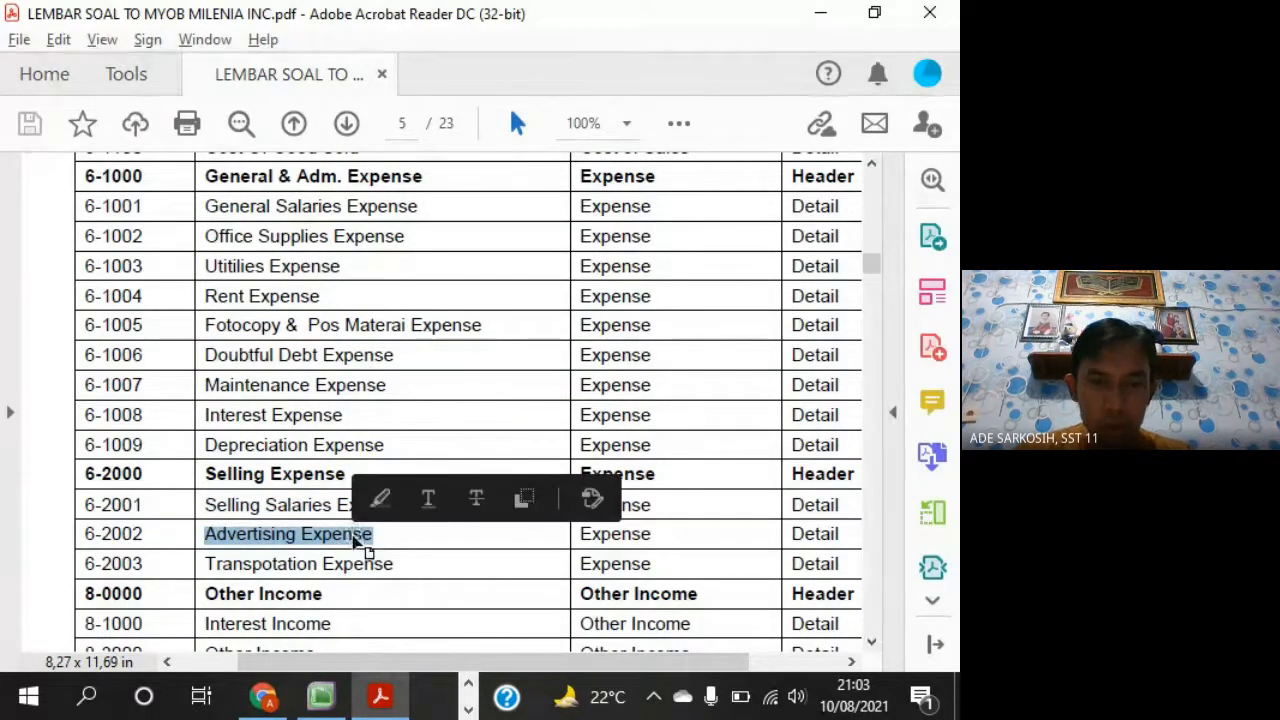
{"action": "key", "text": "alt+Tab"}
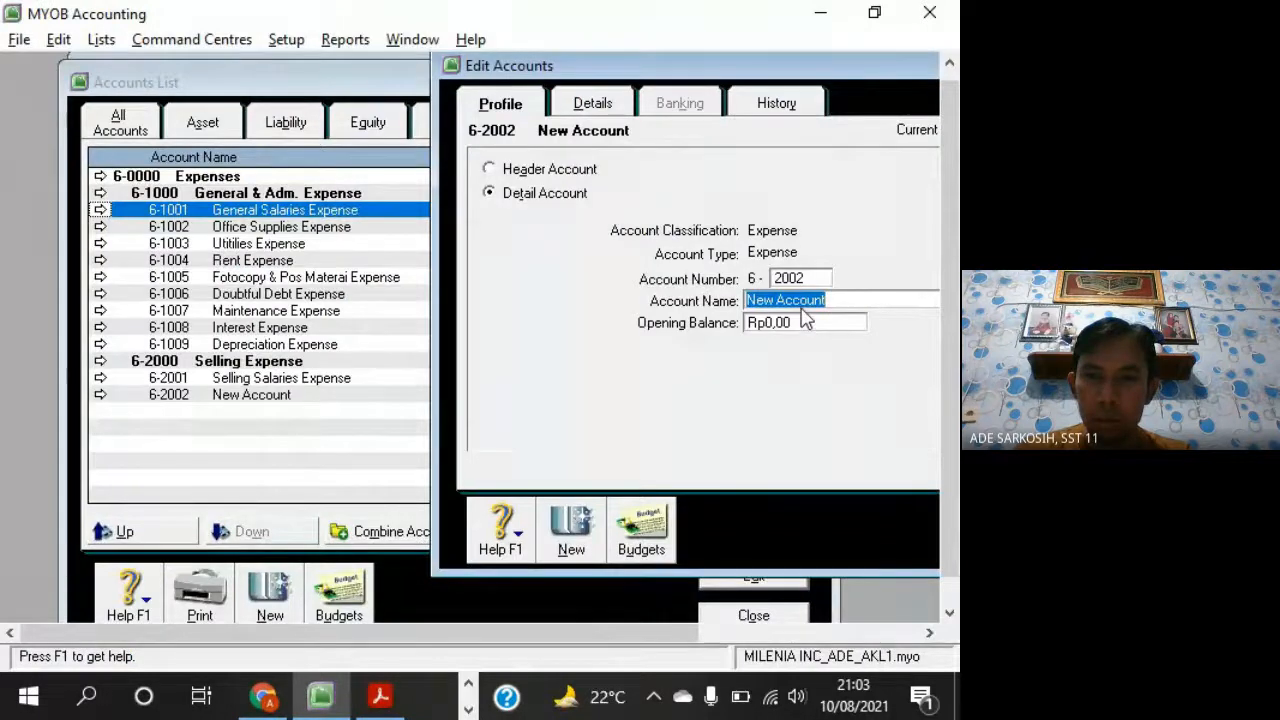
{"action": "right_click", "coordinate": [802, 302]}
{"action": "left_click", "coordinate": [893, 407]}
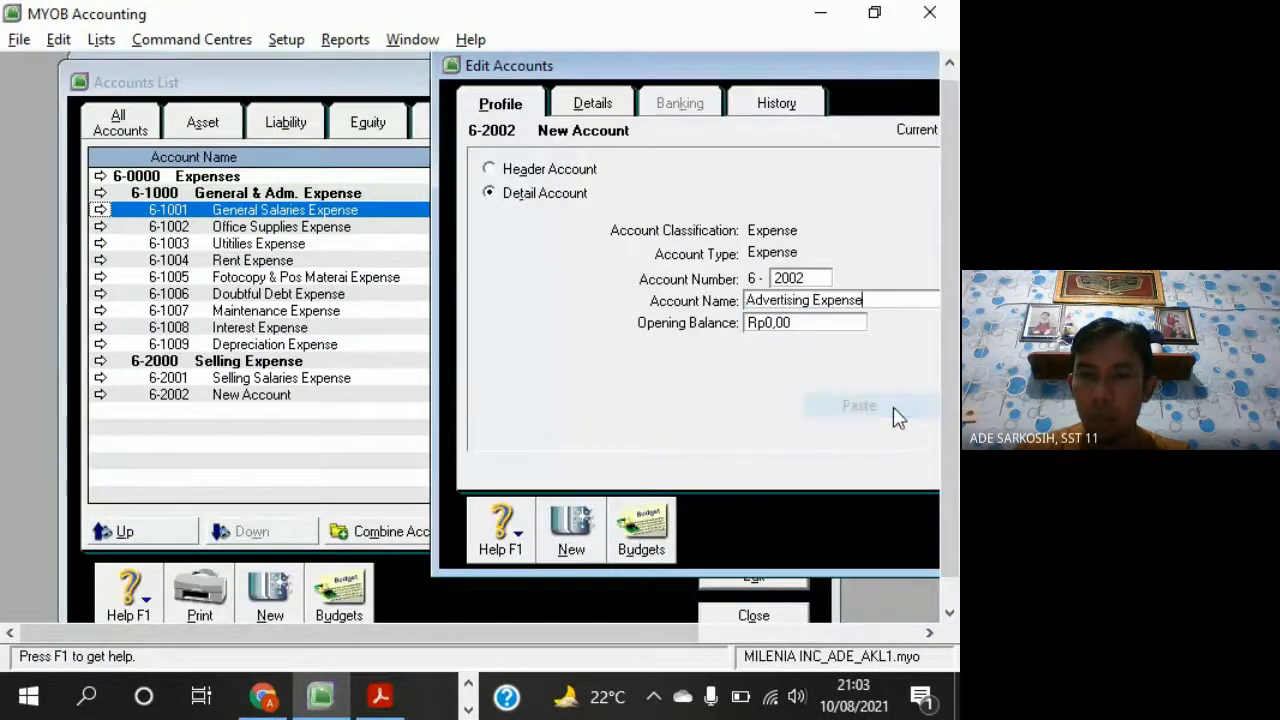
Add detail expense account 6-2003 with its name copied from the PDF exercise sheet and the spelling corrected to Transportation Expense
{"action": "left_click", "coordinate": [585, 528]}
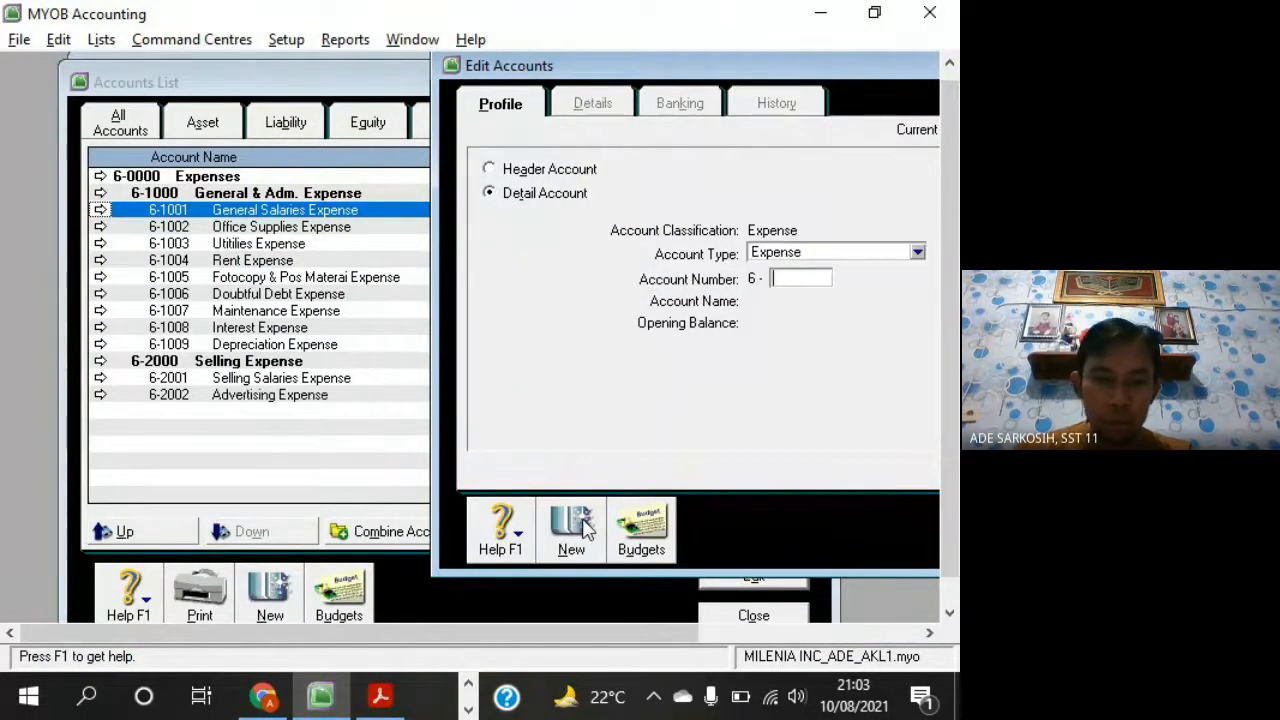
{"action": "type", "text": "2003"}
{"action": "key", "text": "Tab"}
{"action": "key", "text": "alt+Tab"}
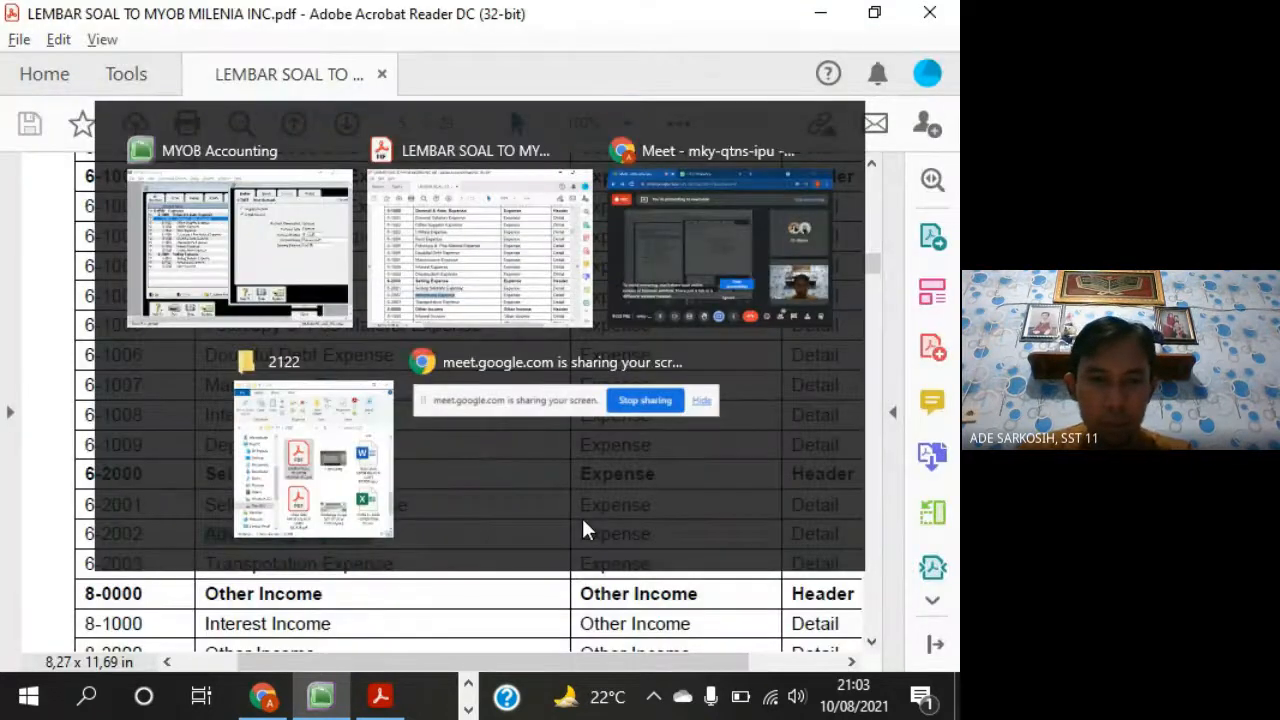
{"action": "left_click_drag", "start_coordinate": [207, 566], "coordinate": [393, 566]}
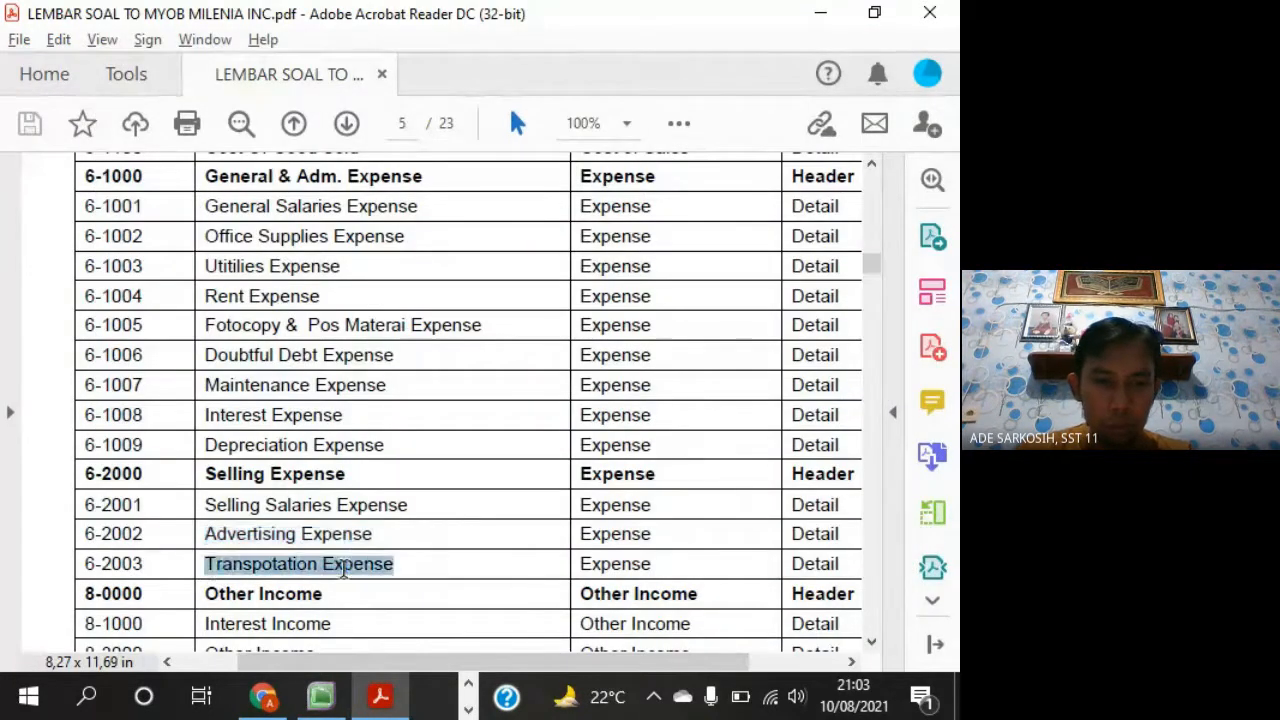
{"action": "key", "text": "alt+Tab"}
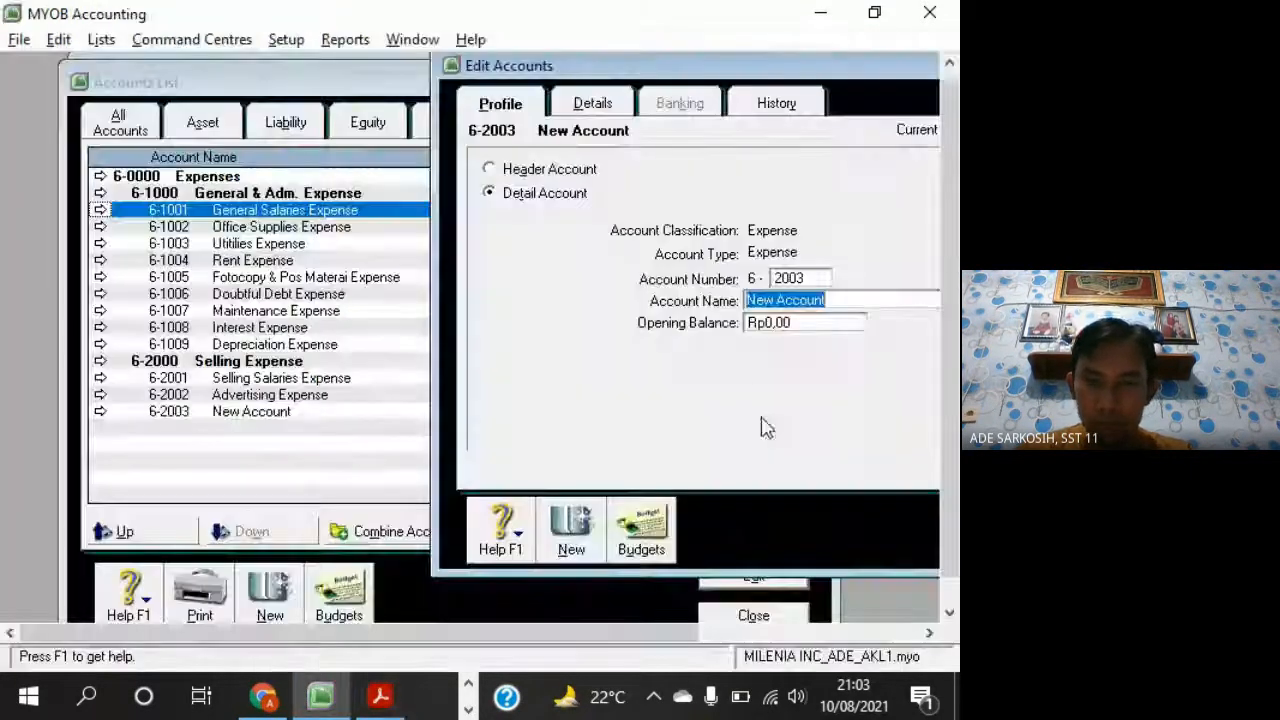
{"action": "right_click", "coordinate": [764, 306]}
{"action": "left_click", "coordinate": [843, 412]}
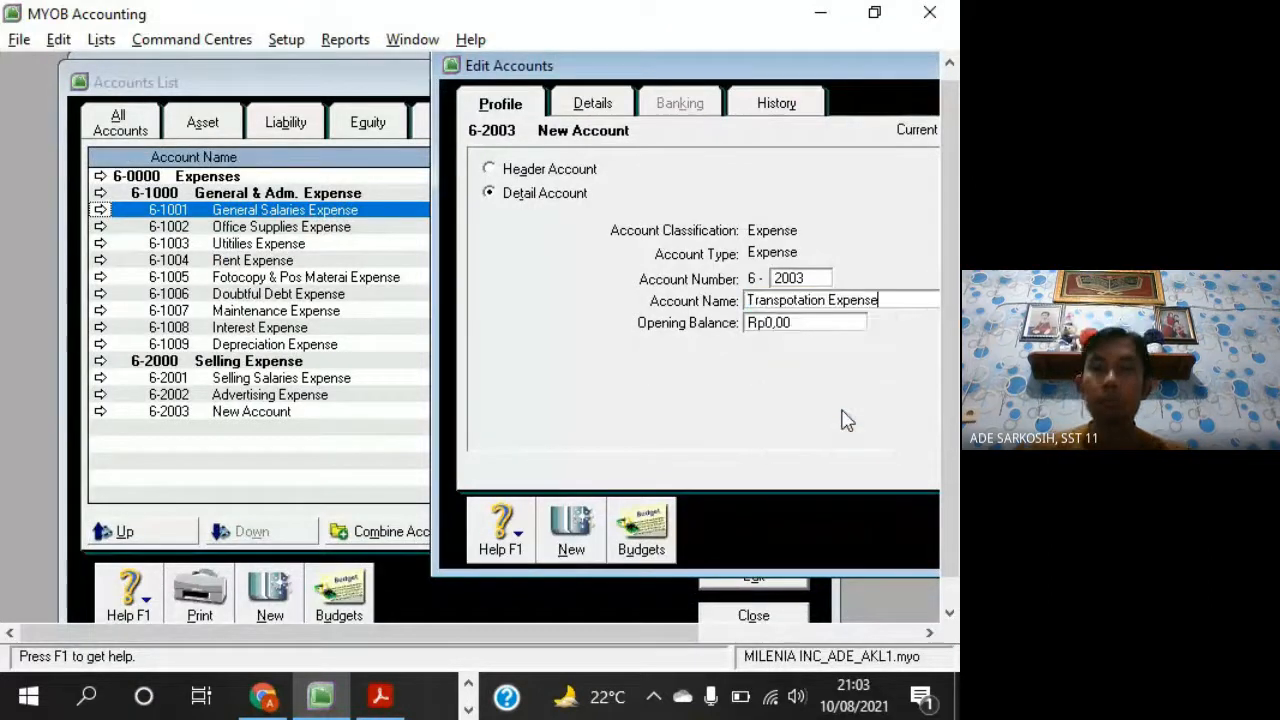
{"action": "left_click", "coordinate": [790, 304]}
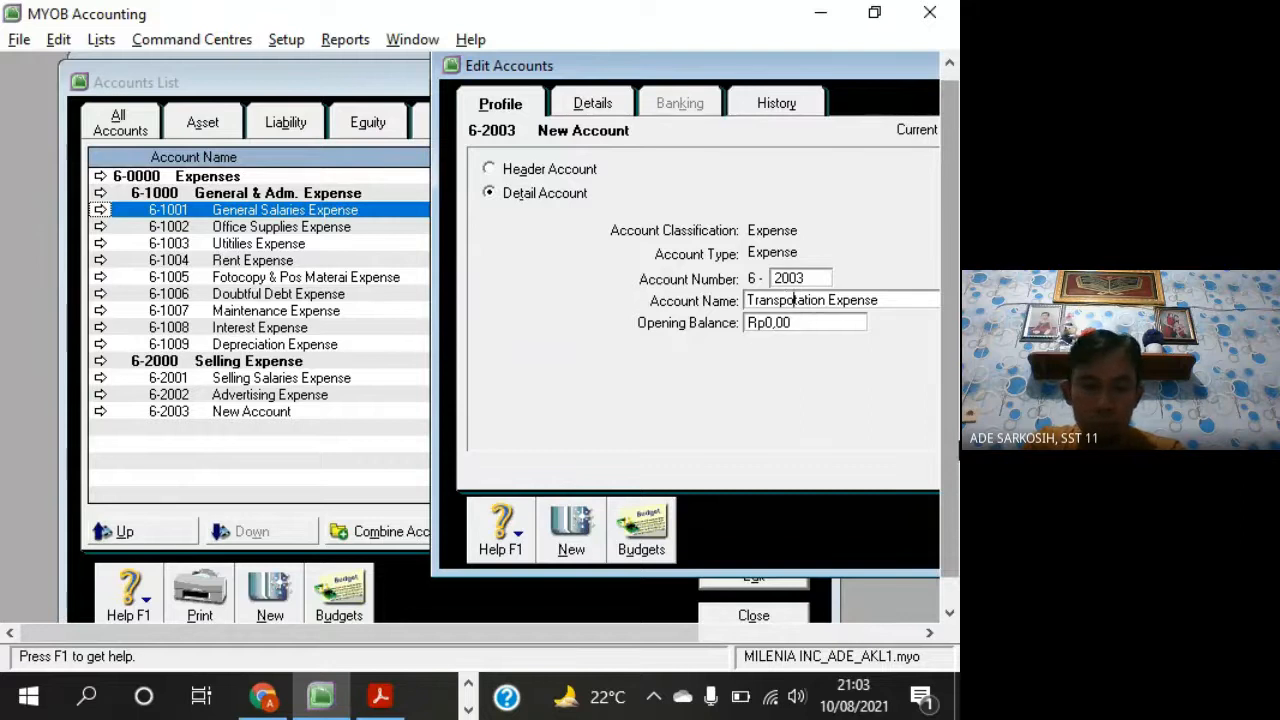
{"action": "type", "text": "r"}
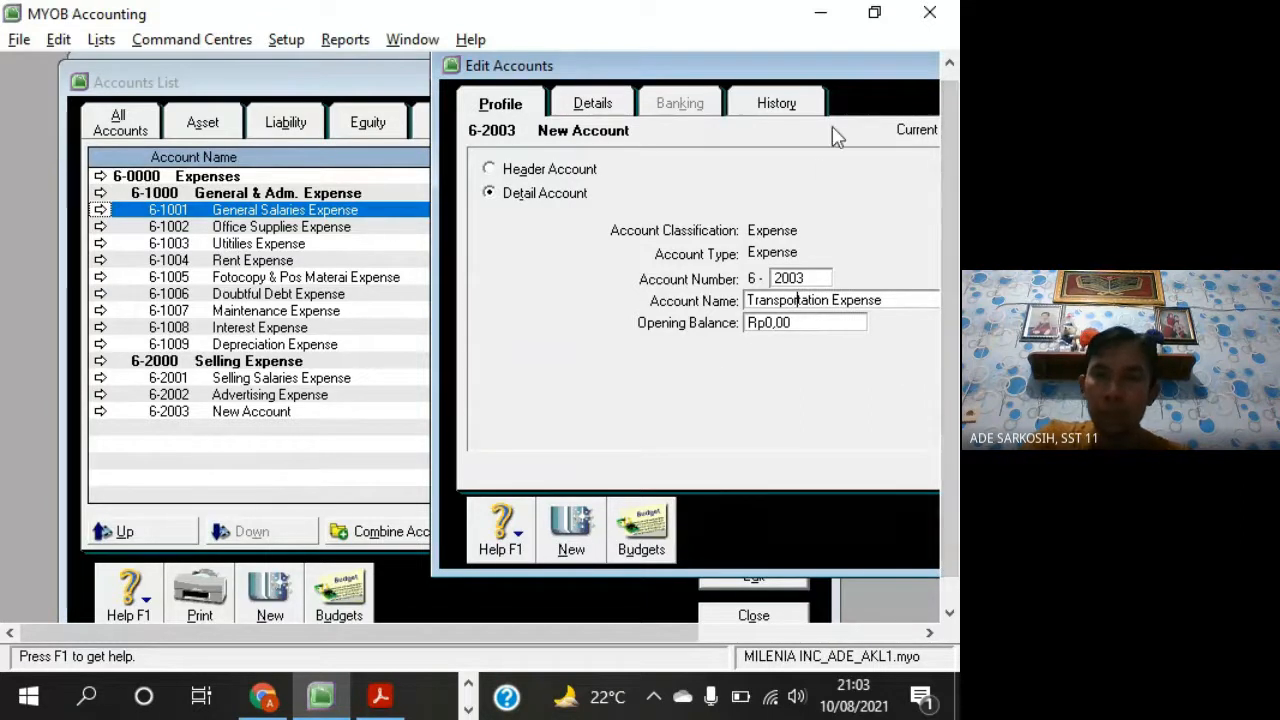
Check which accounts follow 6-2003 in the PDF exercise sheet, and finish editing the Transportation Expense account to return to the accounts list
{"action": "left_click_drag", "start_coordinate": [826, 80], "coordinate": [713, 85]}
{"action": "key", "text": "alt+Tab"}
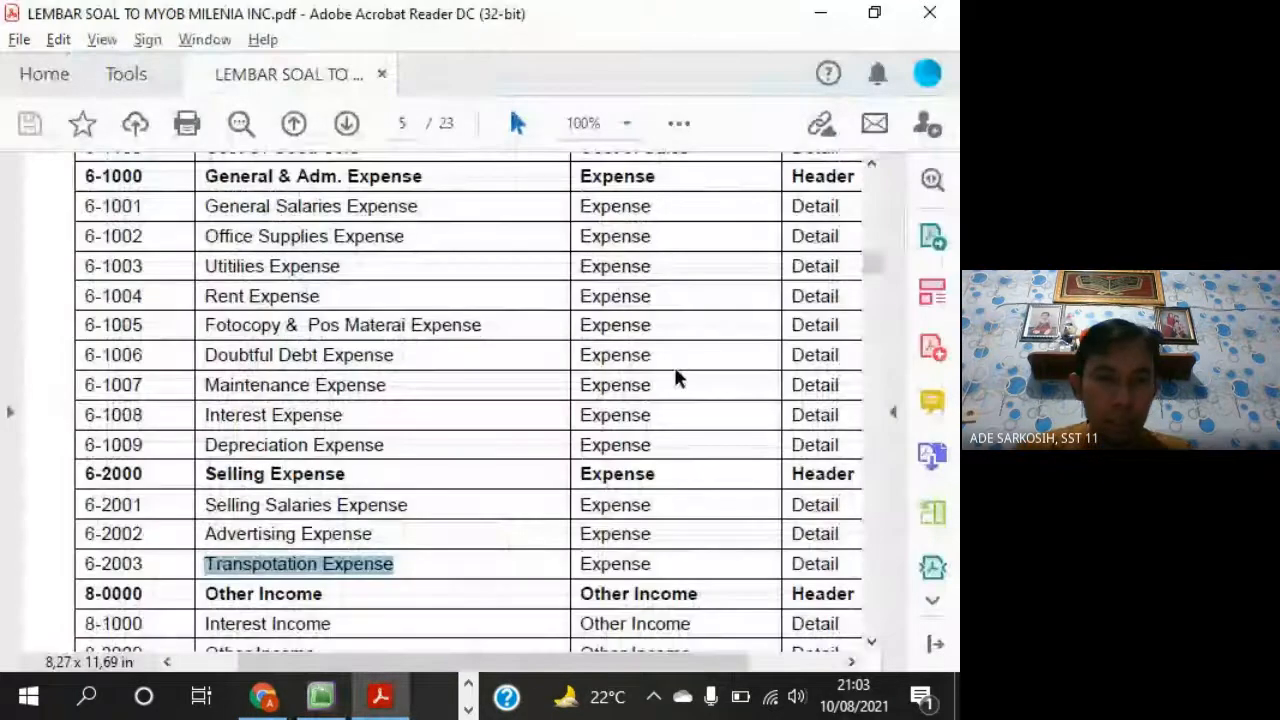
{"action": "scroll", "coordinate": [473, 539], "scroll_direction": "down", "scroll_amount": 3}
{"action": "scroll", "coordinate": [473, 539], "scroll_direction": "down", "scroll_amount": 3}
{"action": "key", "text": "alt+Tab"}
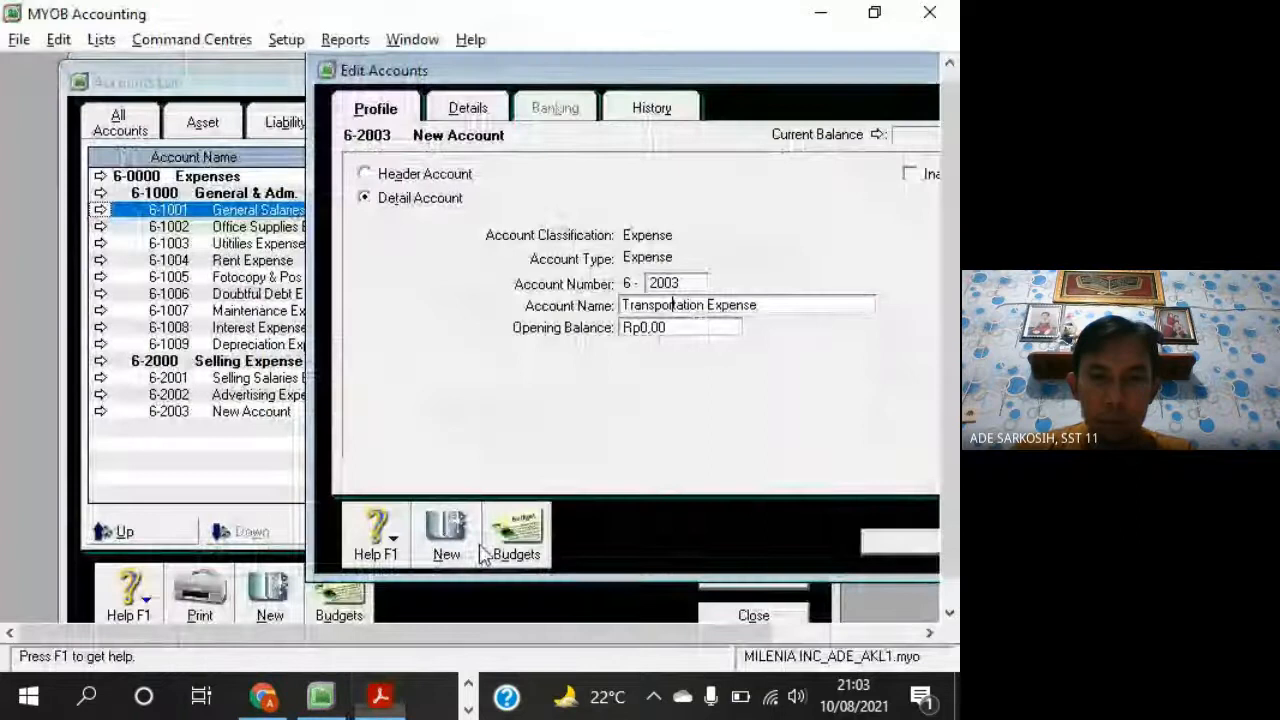
{"action": "left_click", "coordinate": [893, 548]}
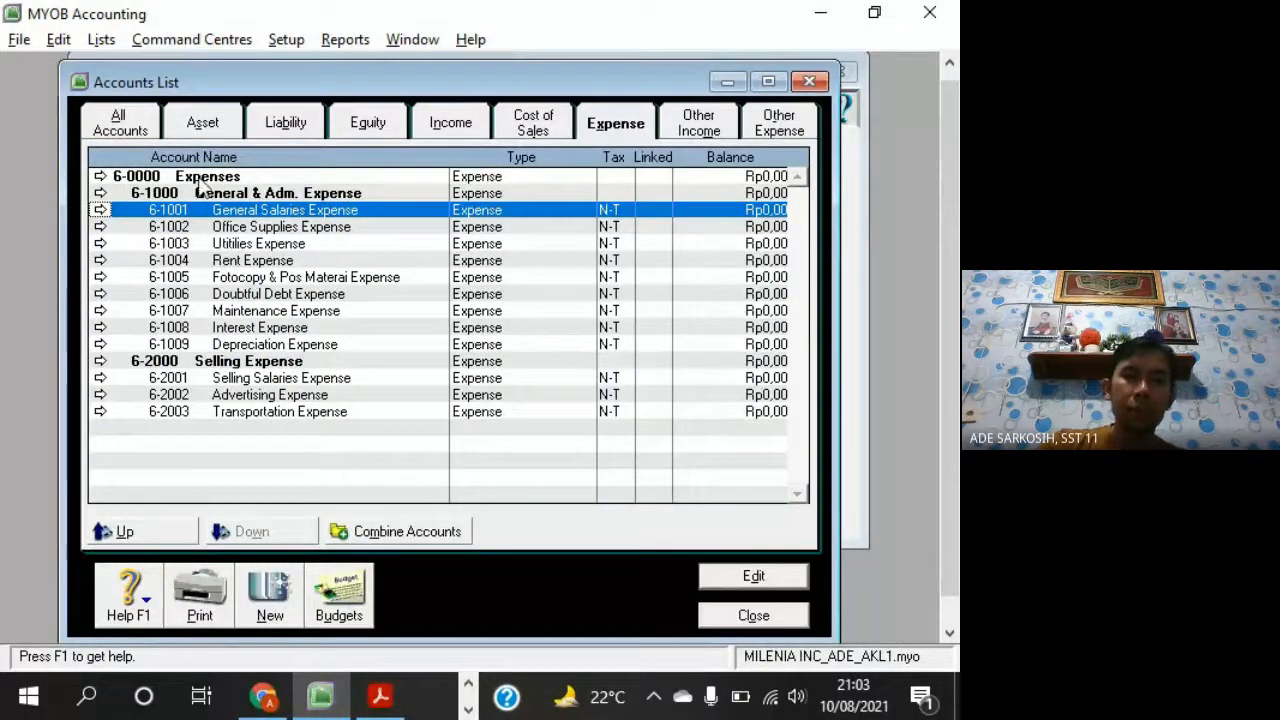
Review the 6-0000, 6-1000 and 6-2000 header accounts in the expense list, then open and close the Office Supplies Expense account
{"action": "left_click", "coordinate": [199, 182]}
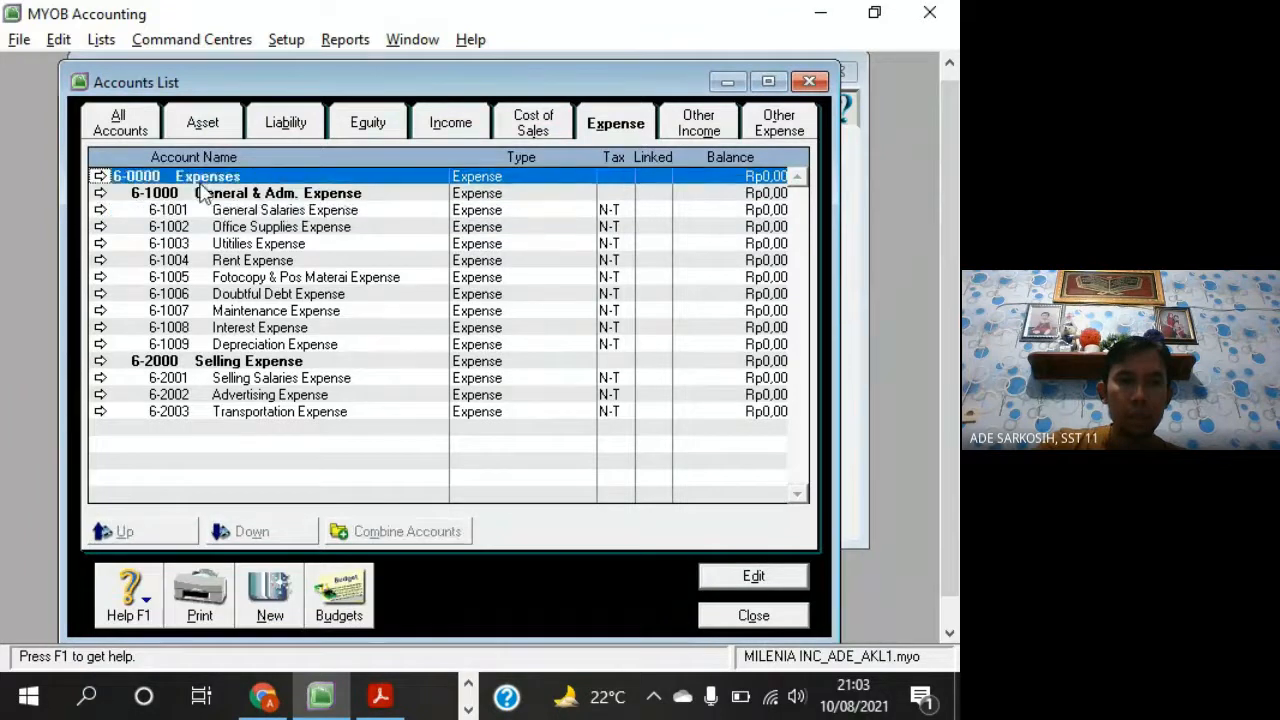
{"action": "left_click", "coordinate": [200, 195]}
{"action": "left_click", "coordinate": [212, 362]}
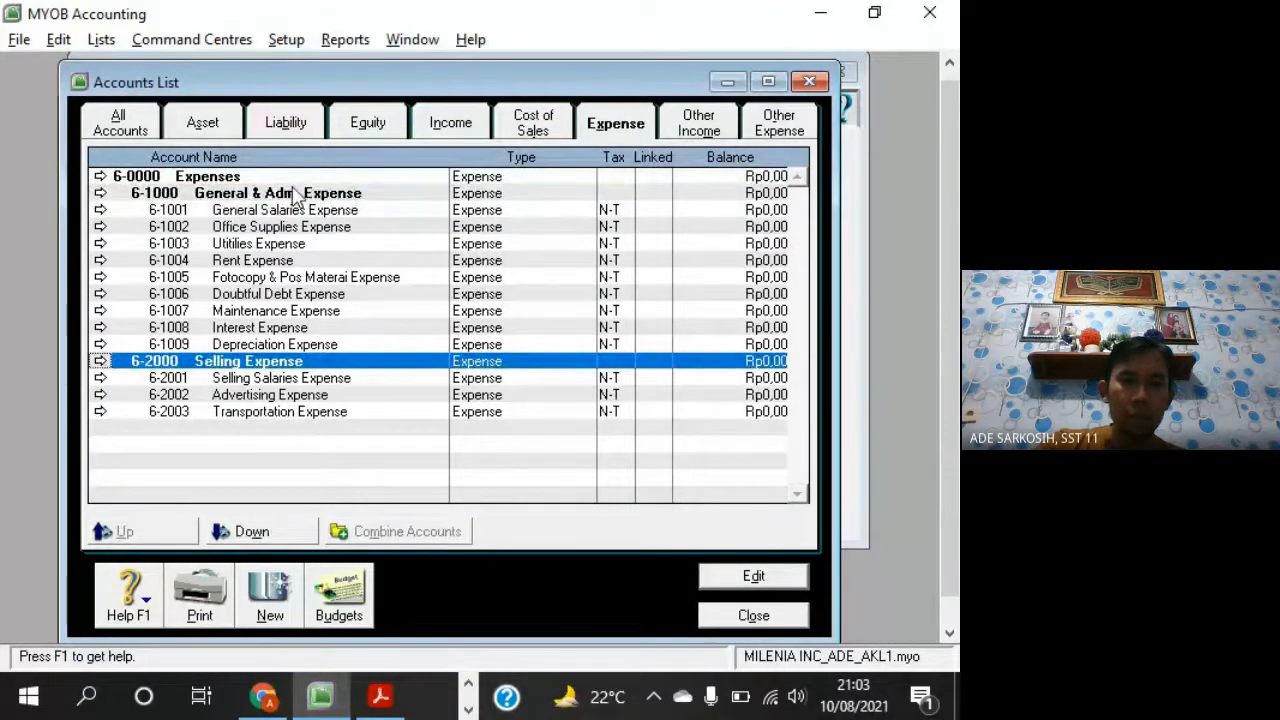
{"action": "left_click", "coordinate": [295, 195]}
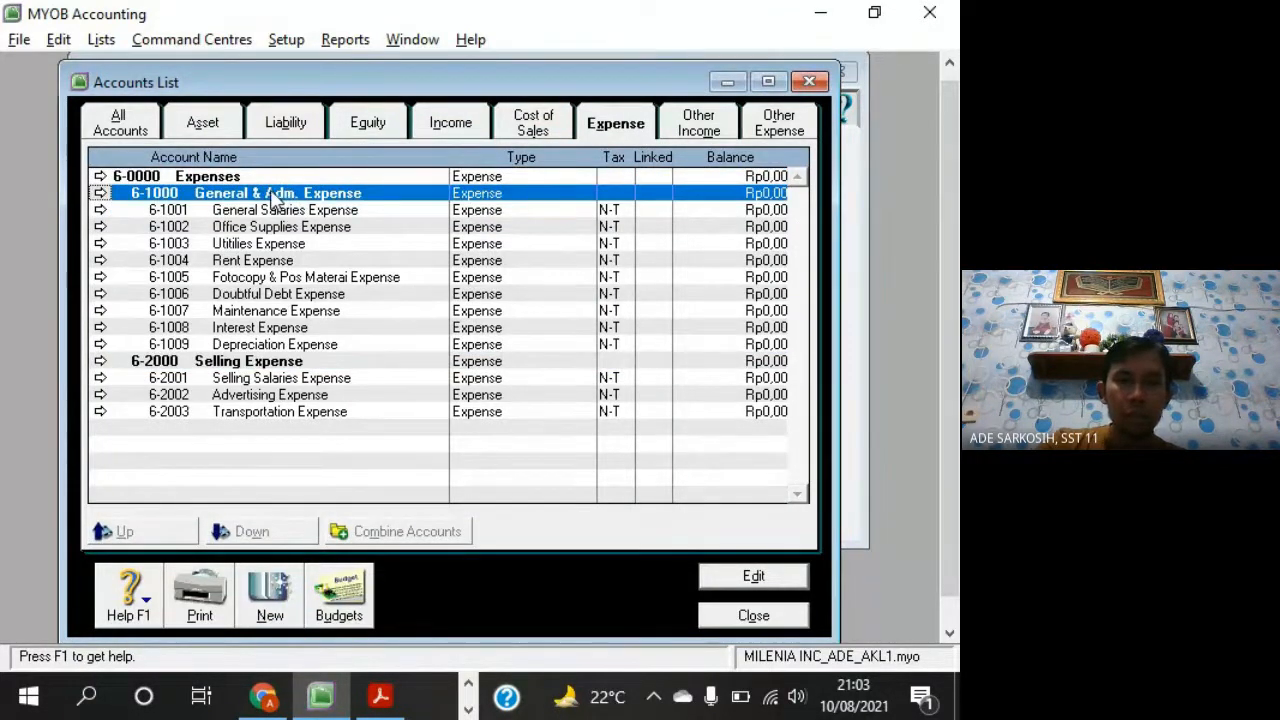
{"action": "left_click", "coordinate": [277, 363]}
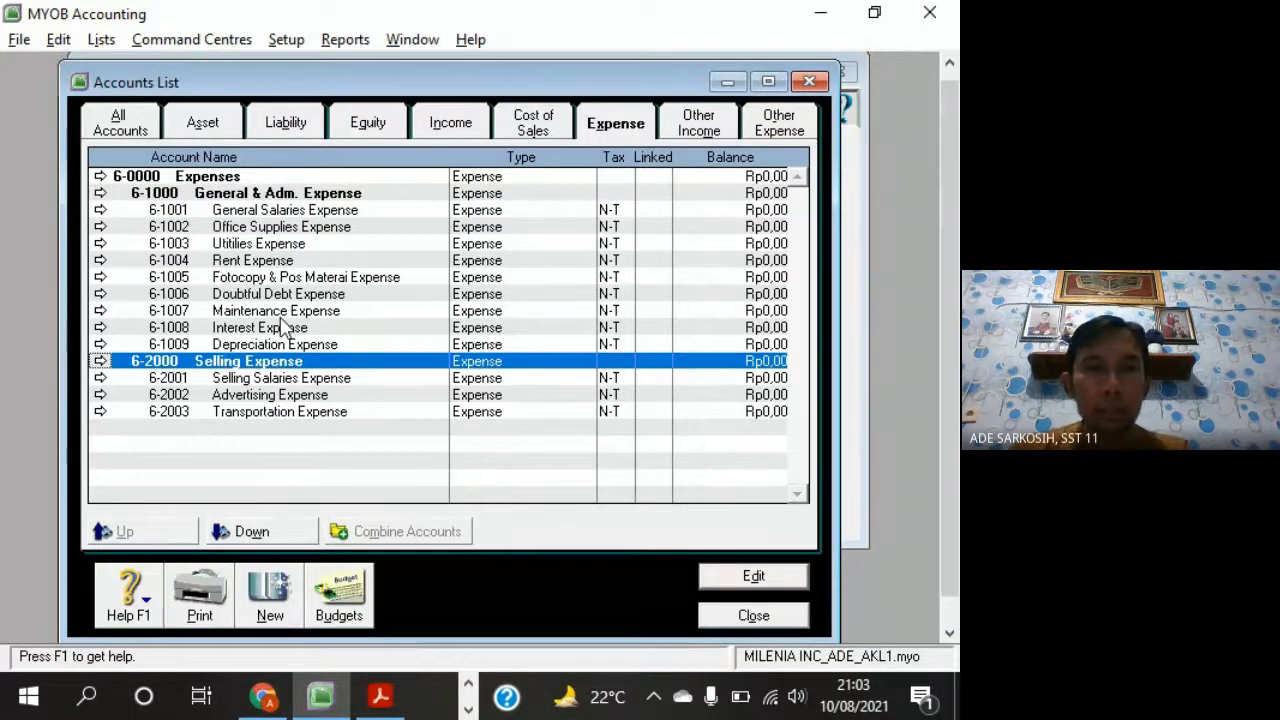
{"action": "left_click", "coordinate": [286, 193]}
{"action": "left_click", "coordinate": [287, 228]}
{"action": "double_click", "coordinate": [287, 228]}
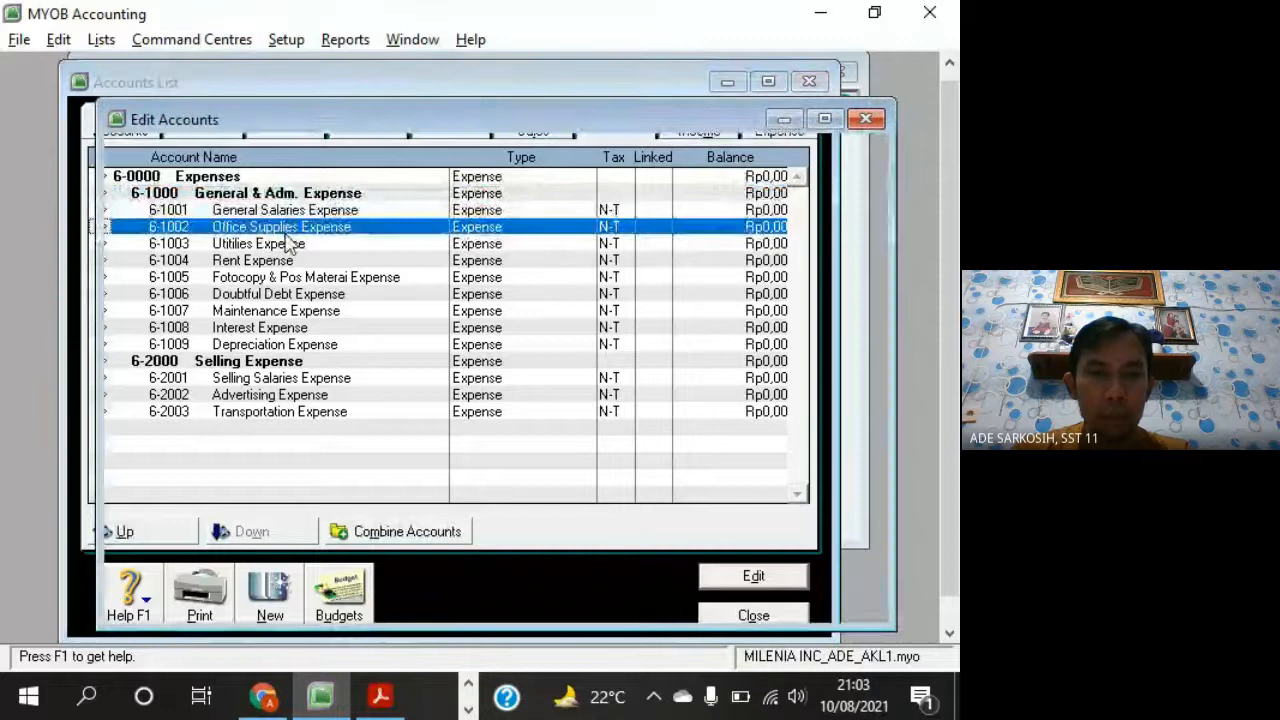
{"action": "left_click", "coordinate": [869, 122]}
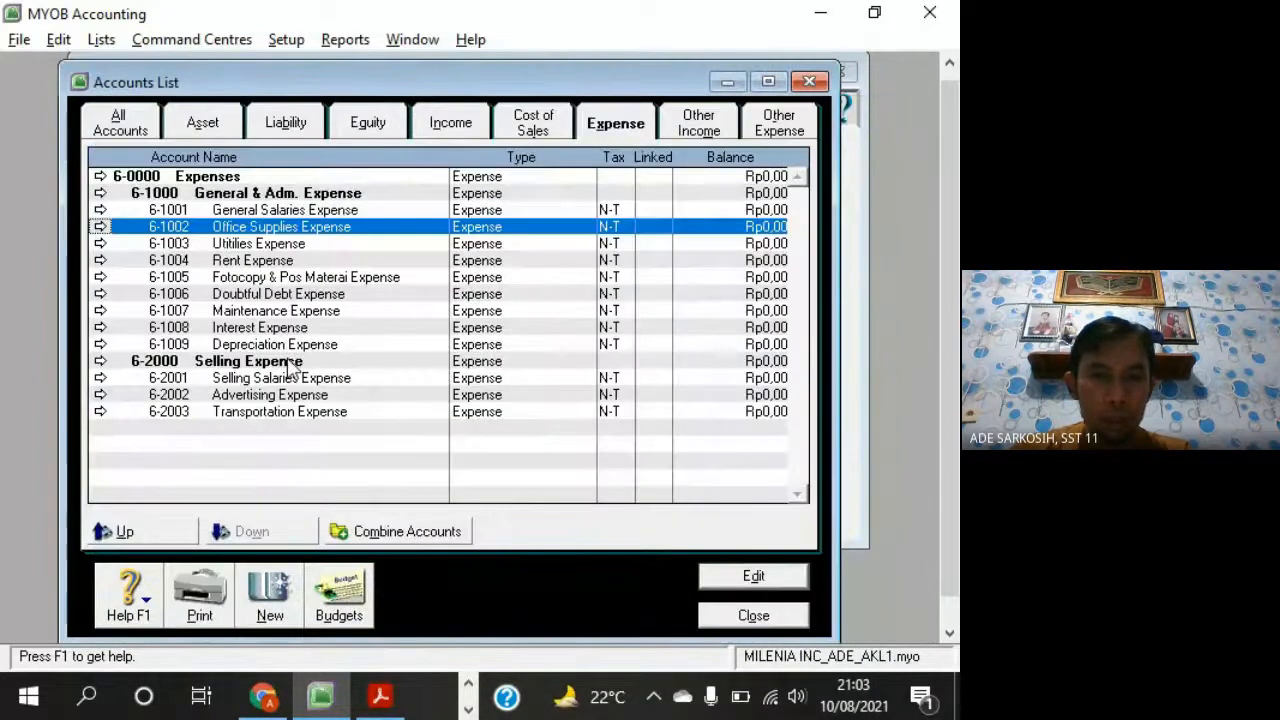
Examine how the detail accounts are grouped under the Selling Expense and General & Adm. Expense headers
{"action": "left_click", "coordinate": [287, 361]}
{"action": "left_click", "coordinate": [287, 377]}
{"action": "left_click", "coordinate": [287, 394]}
{"action": "left_click", "coordinate": [312, 414]}
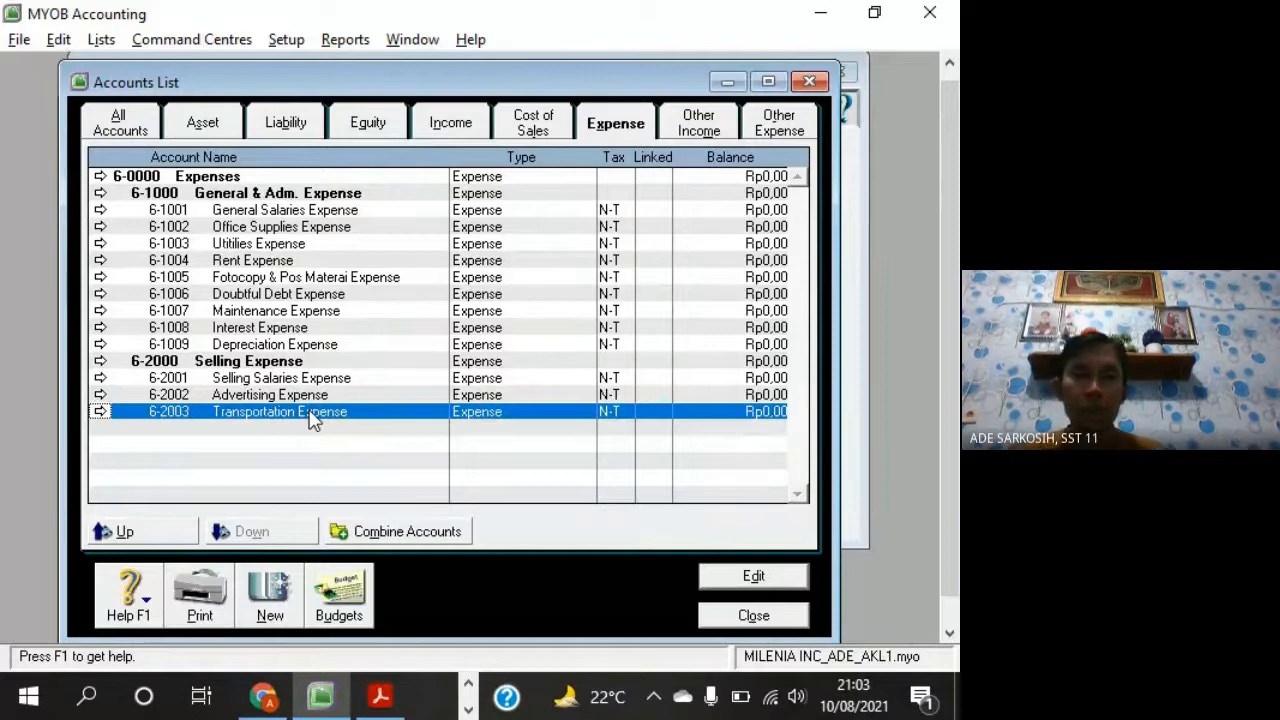
{"action": "left_click", "coordinate": [334, 195]}
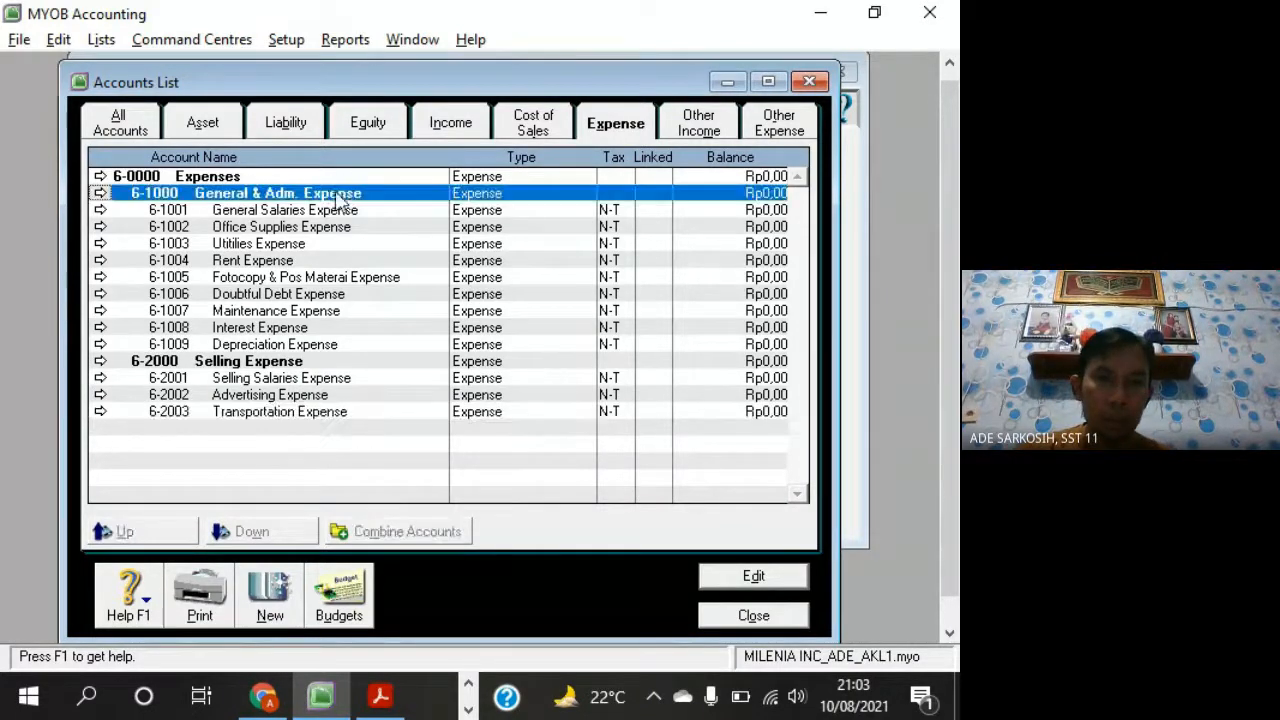
{"action": "left_click", "coordinate": [328, 209]}
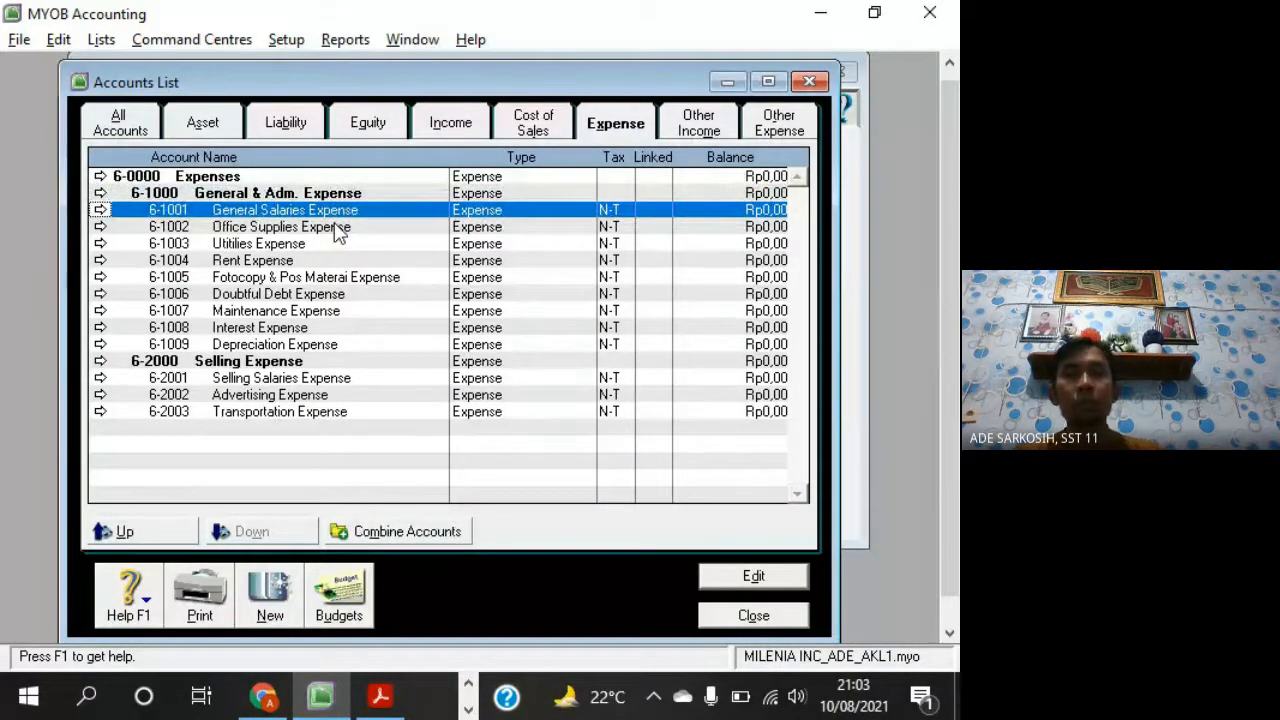
{"action": "left_click", "coordinate": [250, 177]}
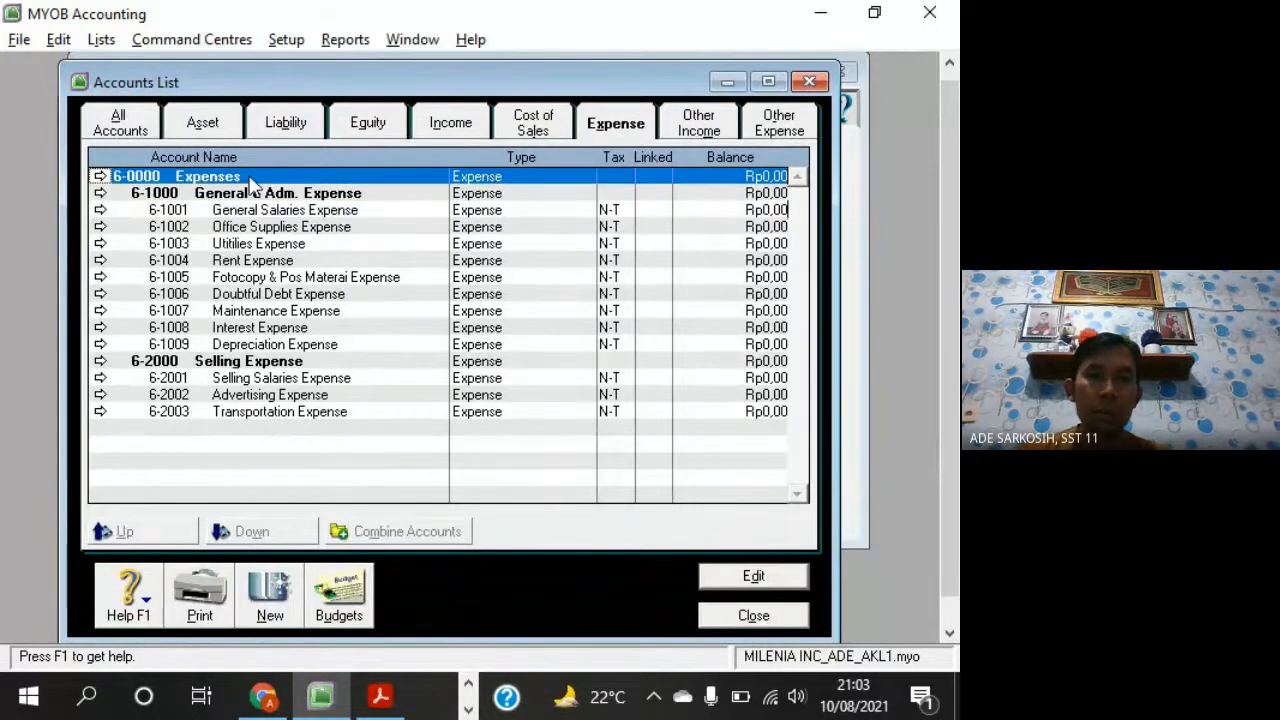
{"action": "left_click", "coordinate": [370, 361]}
{"action": "left_click", "coordinate": [409, 195]}
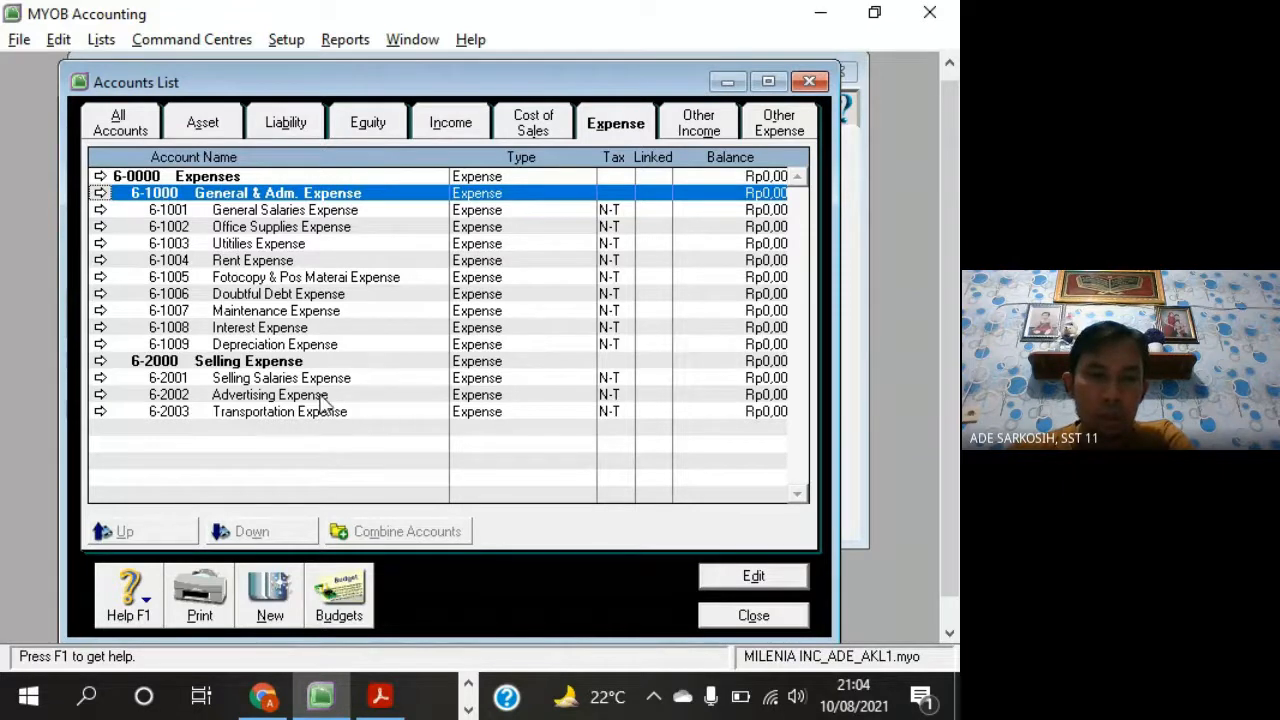
{"action": "left_click", "coordinate": [365, 396]}
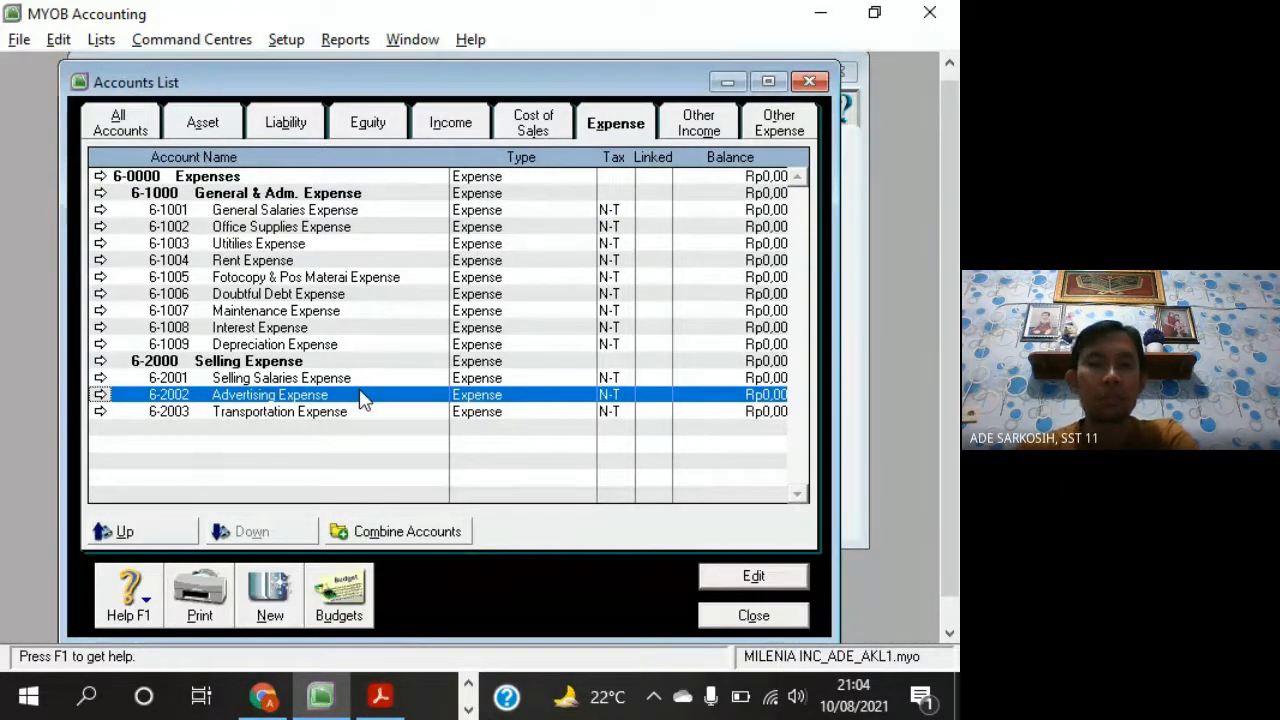
{"action": "left_click", "coordinate": [305, 366]}
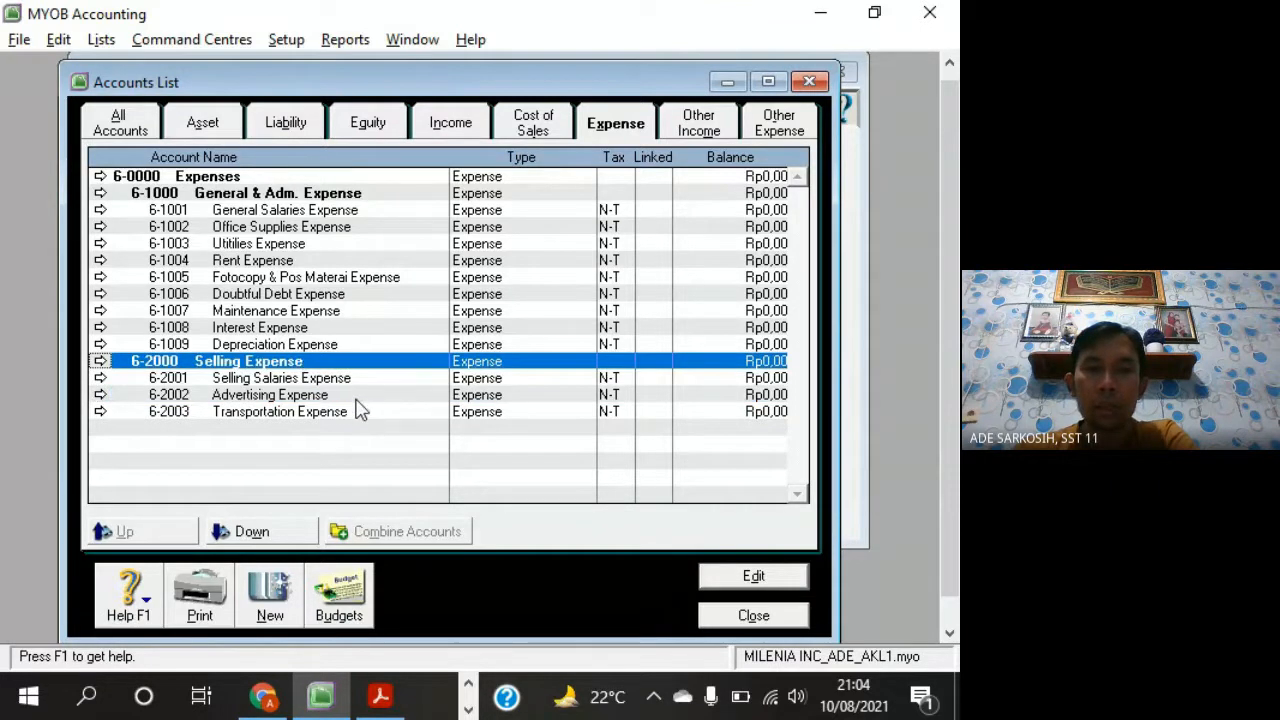
{"action": "left_click", "coordinate": [356, 398]}
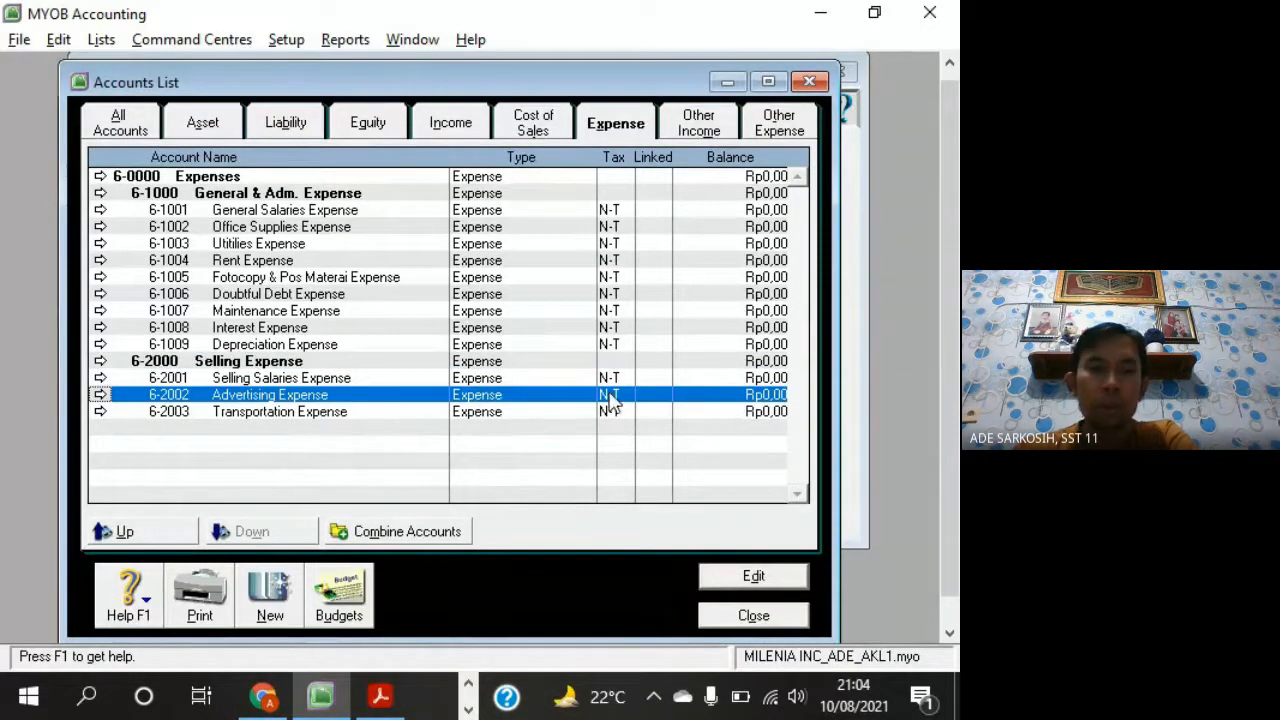
{"action": "left_click", "coordinate": [448, 362]}
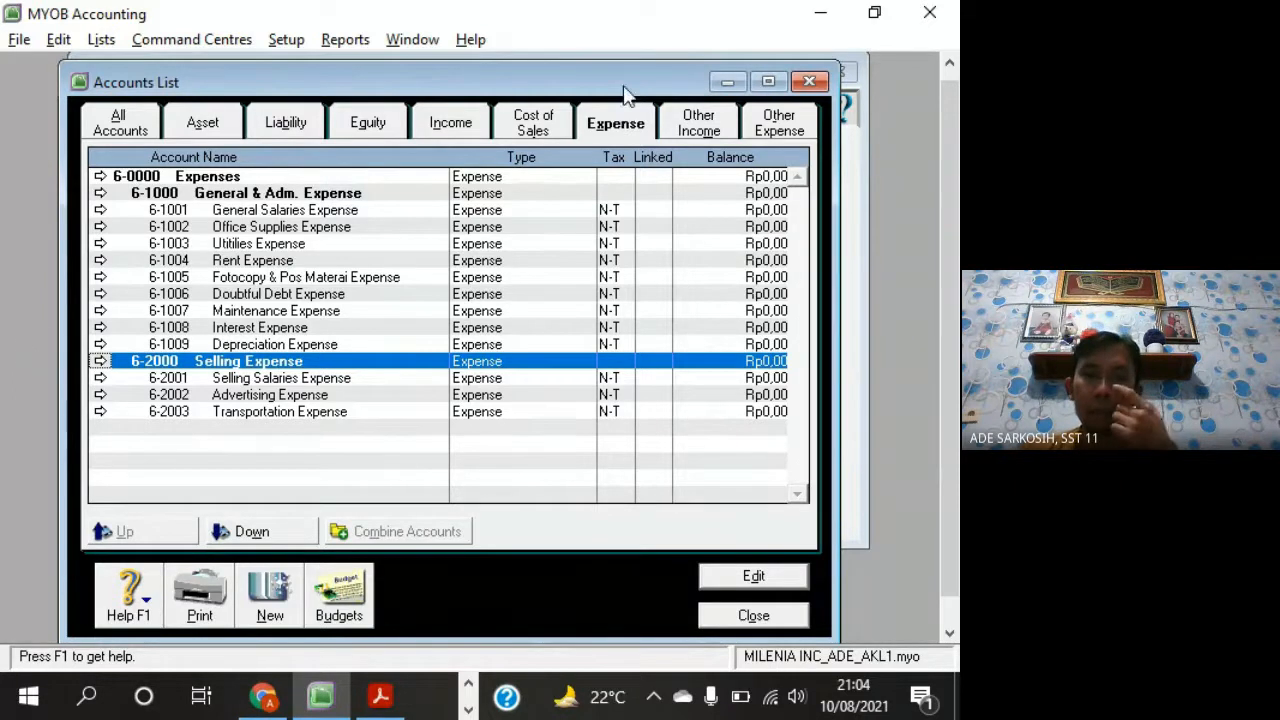
Show the Other Income accounts and compare them with accounts 8-0000 to 8-3000 in the question sheet PDF in Acrobat Reader
{"action": "left_click_drag", "start_coordinate": [624, 94], "coordinate": [670, 104]}
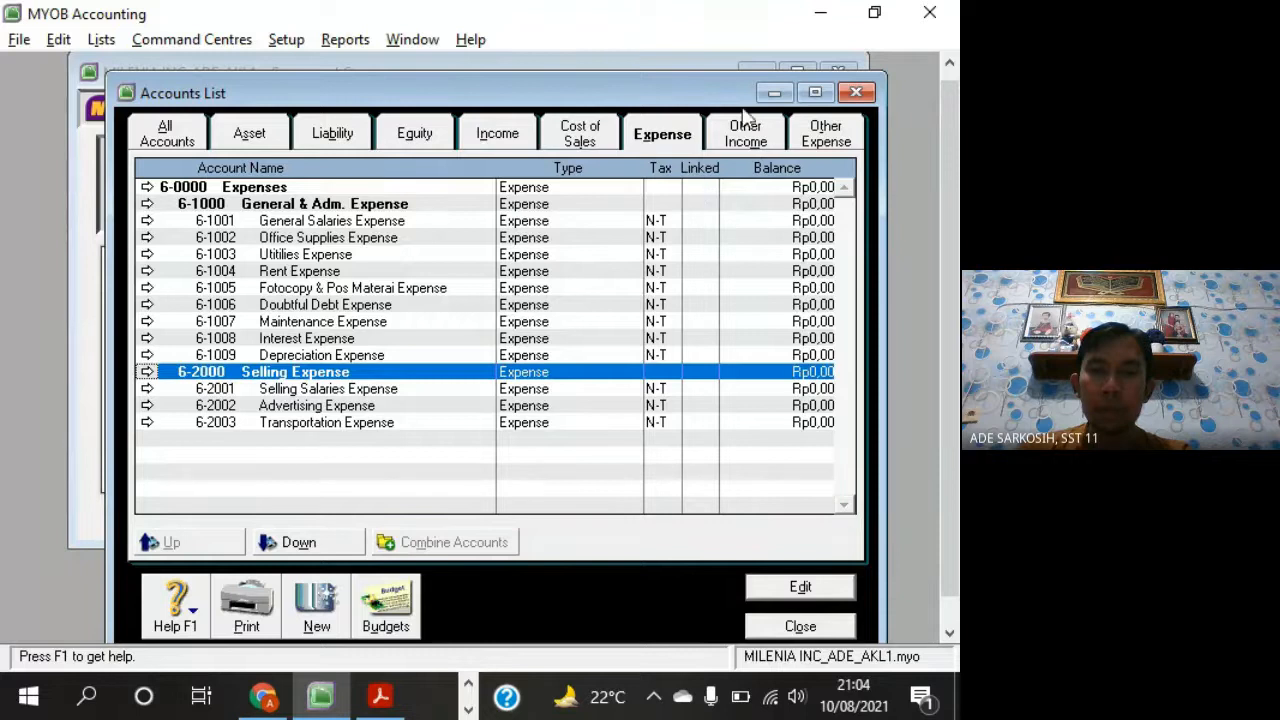
{"action": "left_click_drag", "start_coordinate": [651, 98], "coordinate": [633, 90]}
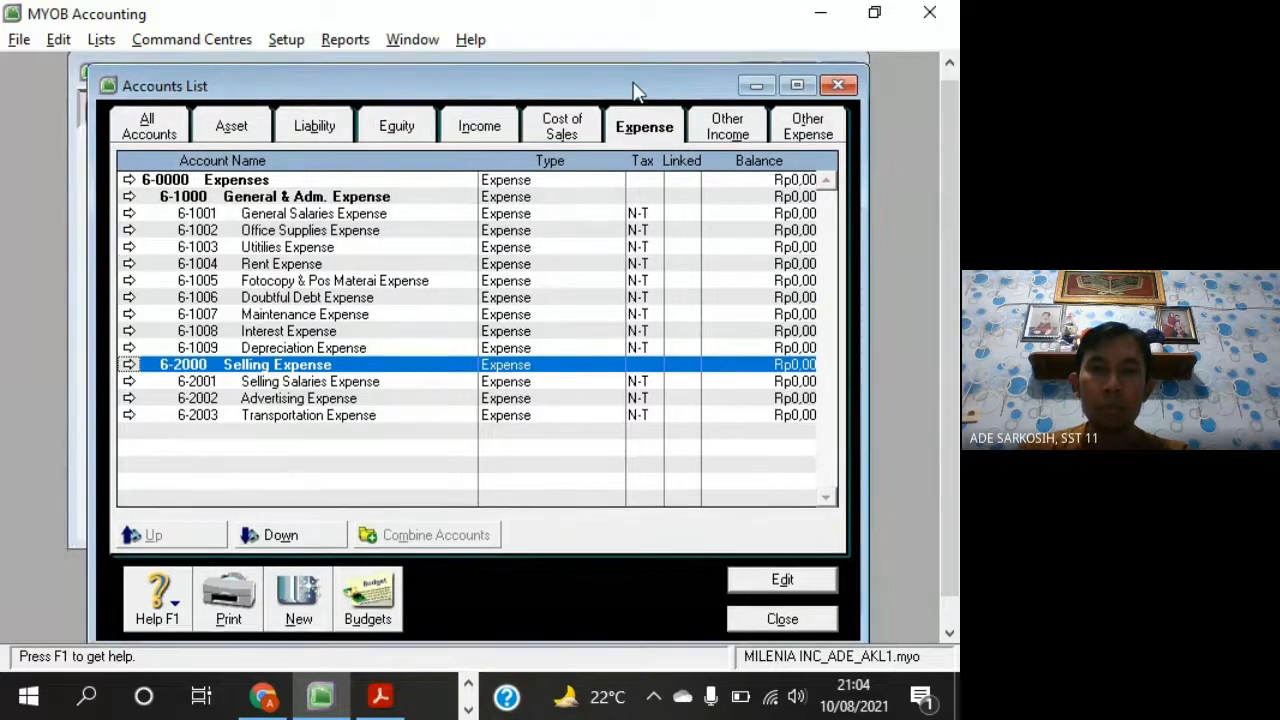
{"action": "left_click", "coordinate": [736, 128]}
{"action": "key", "text": "alt+Tab"}
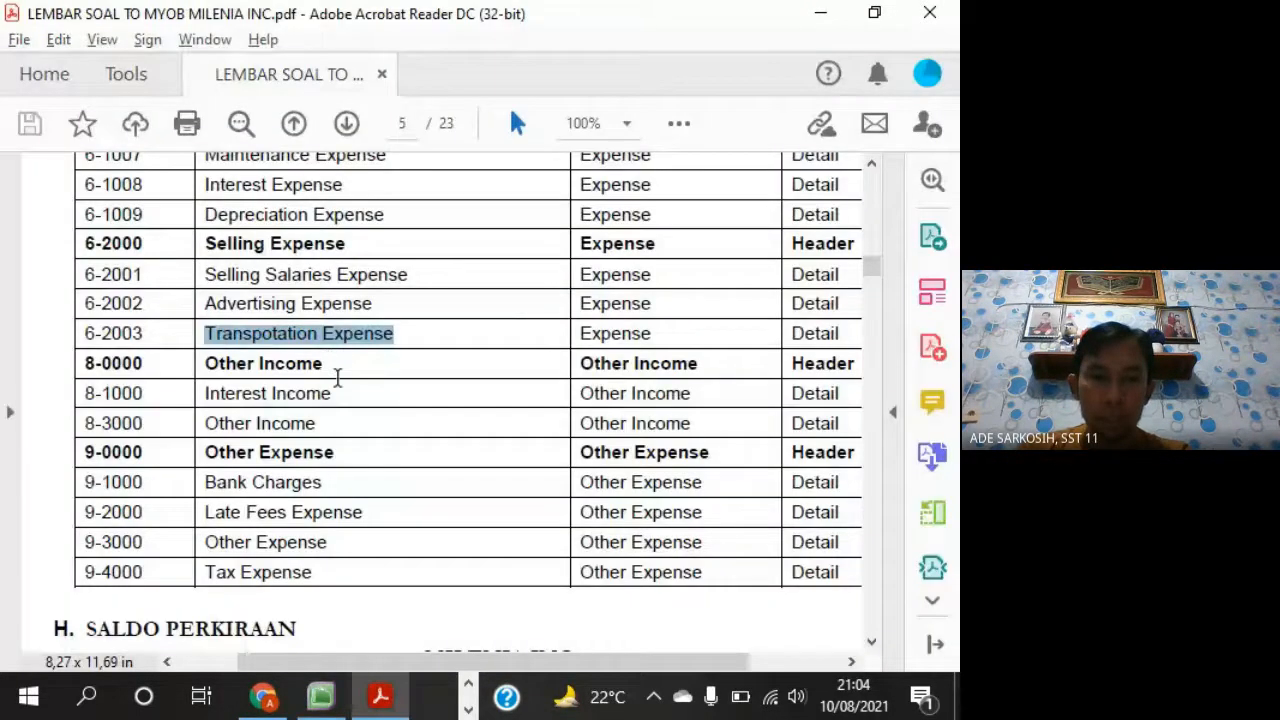
{"action": "left_click_drag", "start_coordinate": [198, 393], "coordinate": [312, 425]}
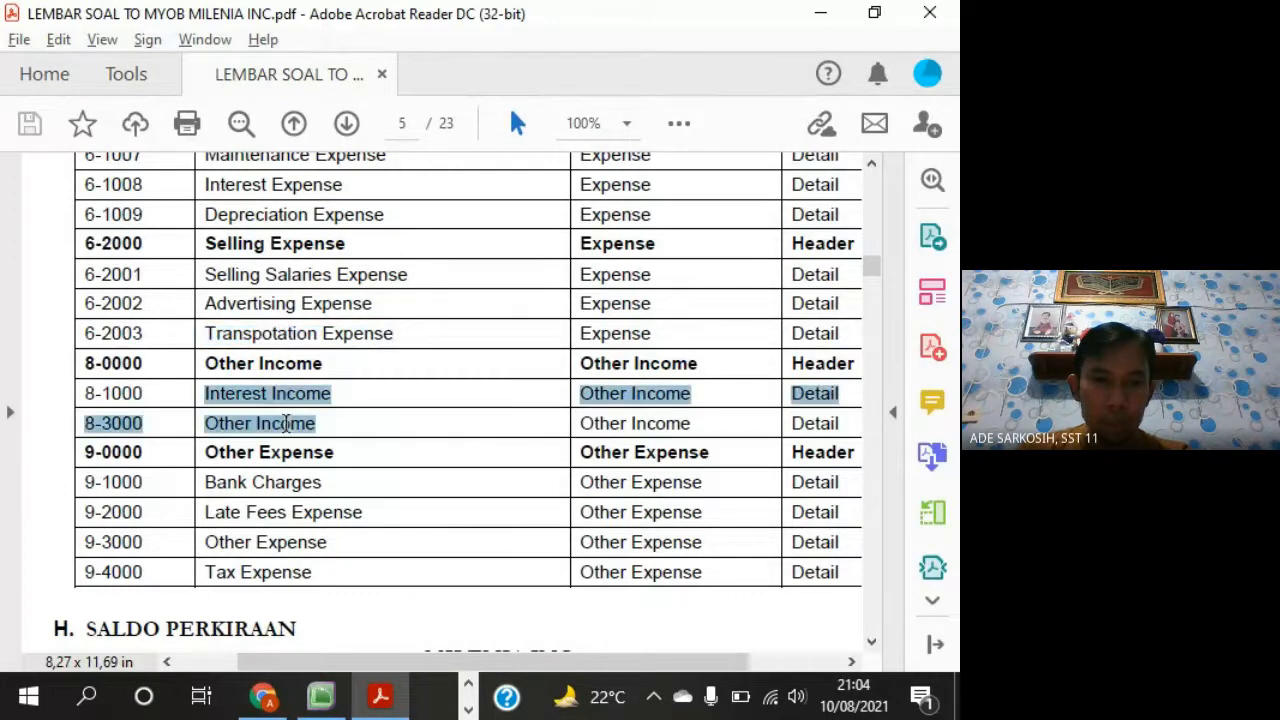
{"action": "left_click", "coordinate": [145, 365]}
{"action": "left_click_drag", "start_coordinate": [145, 365], "coordinate": [86, 365]}
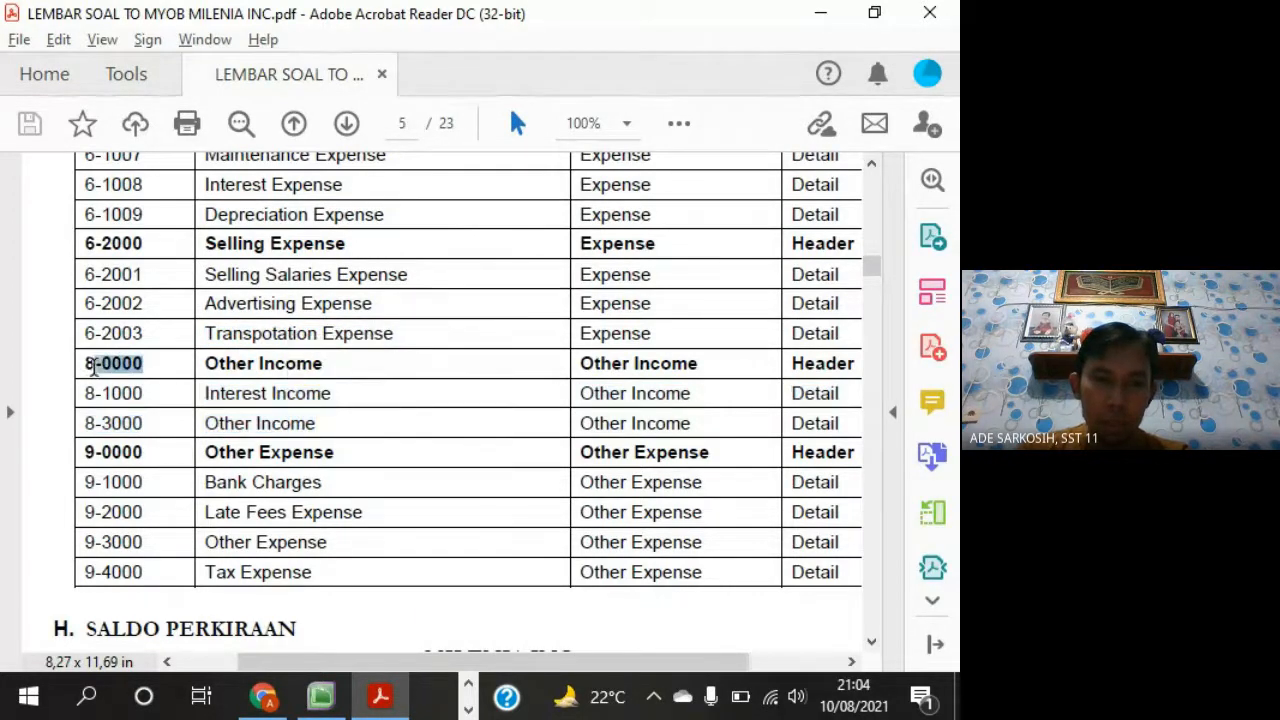
{"action": "key", "text": "alt+Tab"}
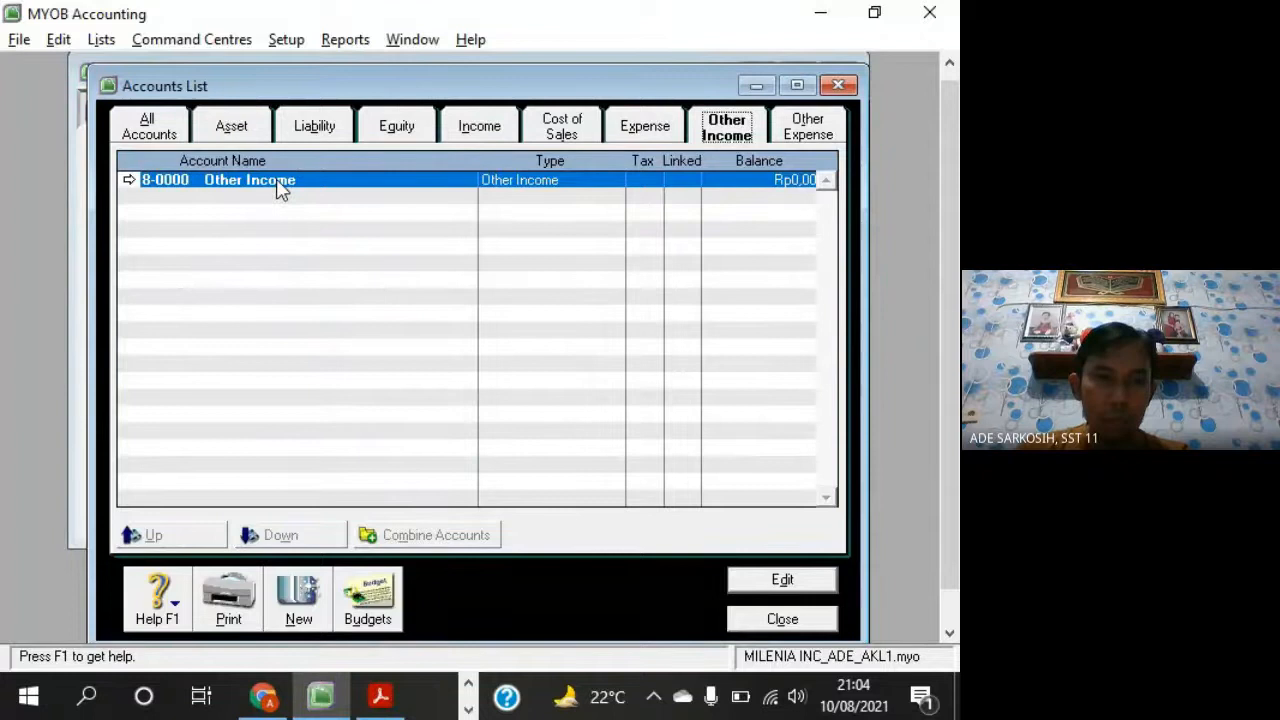
{"action": "key", "text": "alt+Tab"}
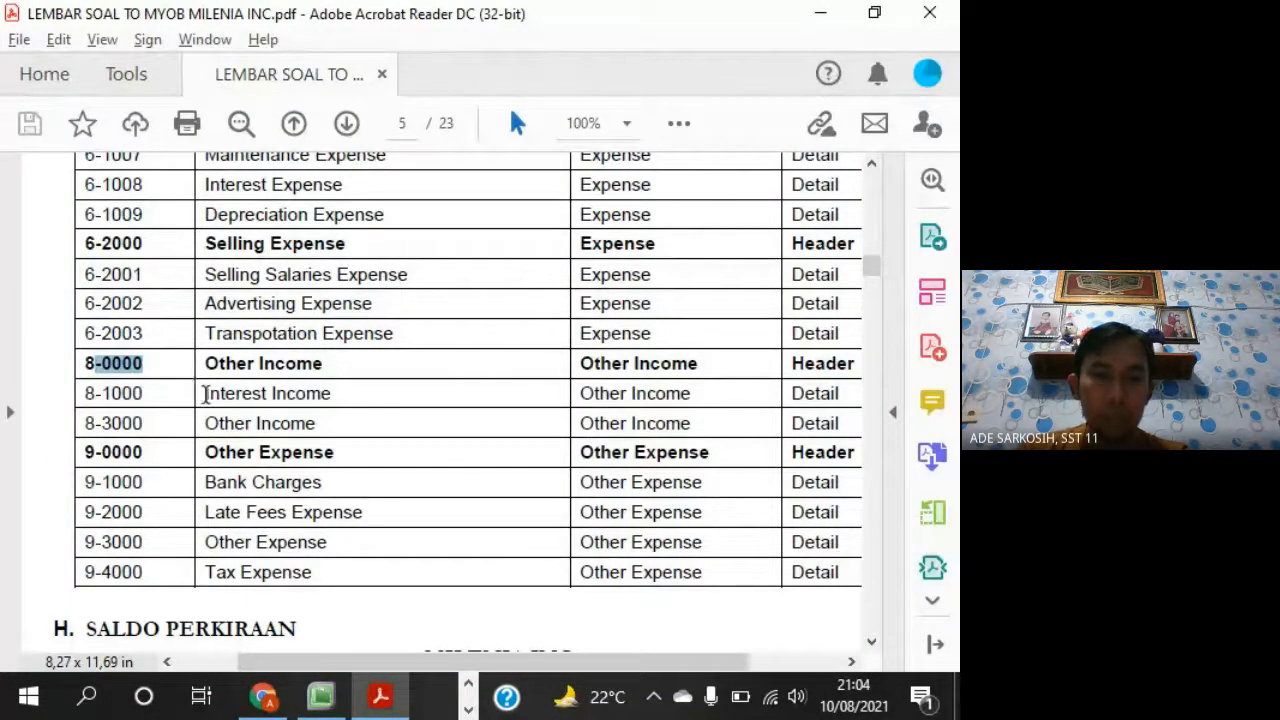
{"action": "left_click_drag", "start_coordinate": [204, 393], "coordinate": [314, 430]}
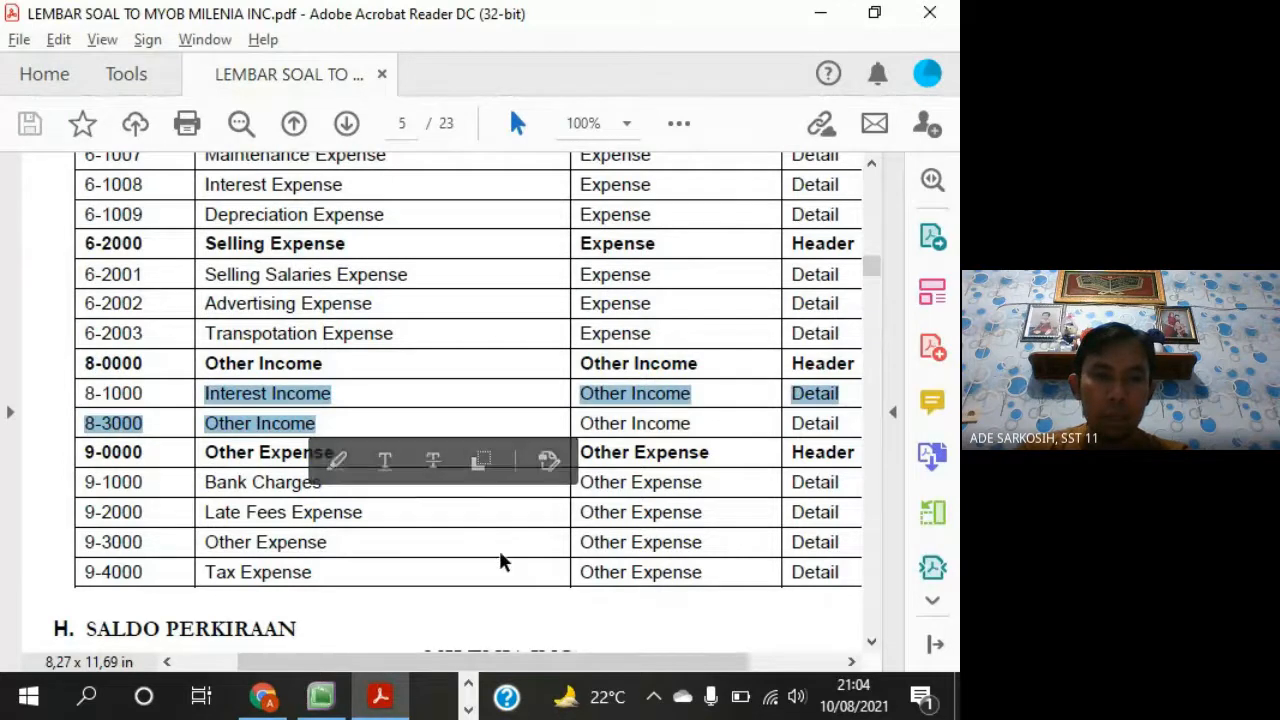
Back in MYOB Accounting, start a new Other Income detail account numbered 8-1000 and name it Interest Income
{"action": "key", "text": "alt+Tab"}
{"action": "left_click", "coordinate": [297, 592]}
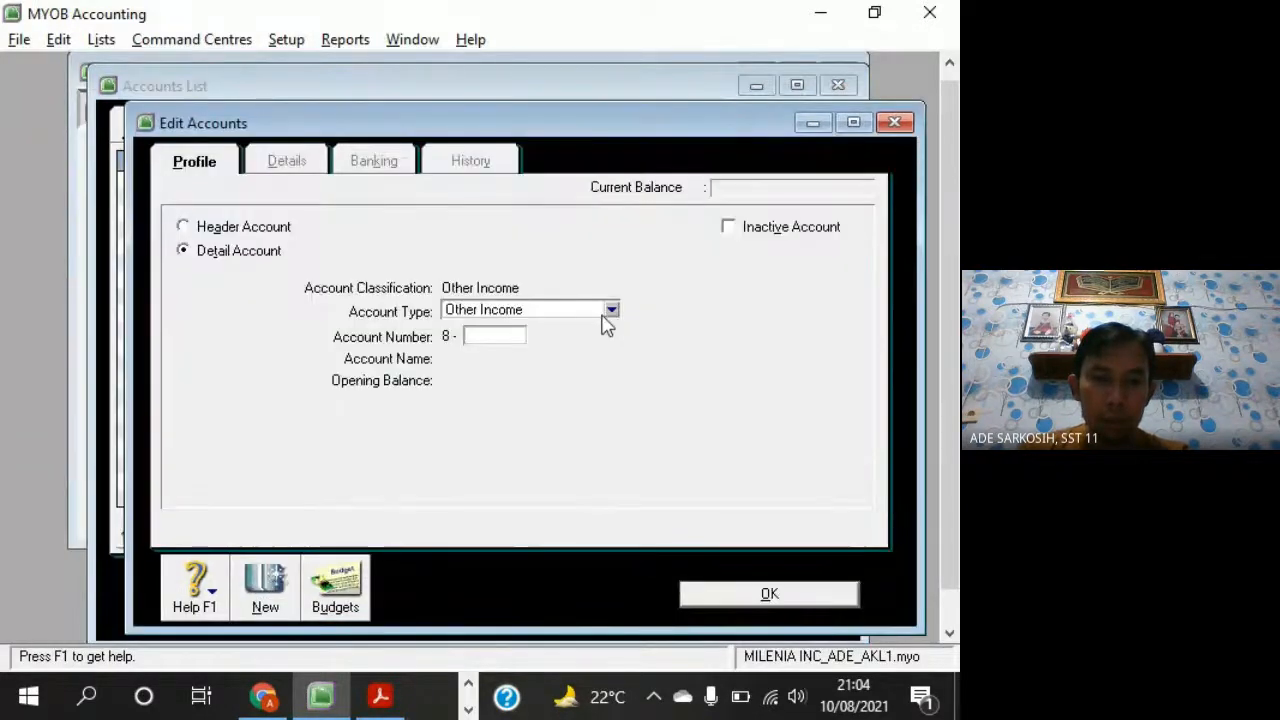
{"action": "key", "text": "alt+Tab"}
{"action": "key", "text": "alt+Tab"}
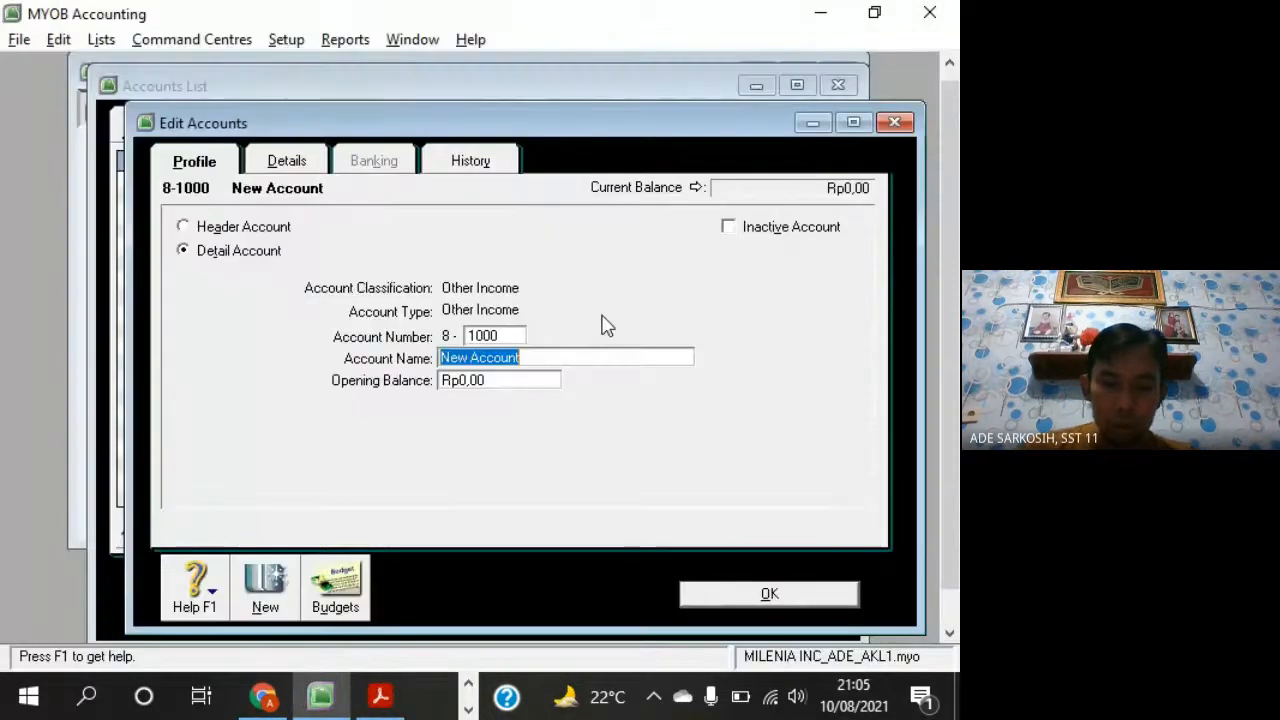
{"action": "type", "text": "Interest"}
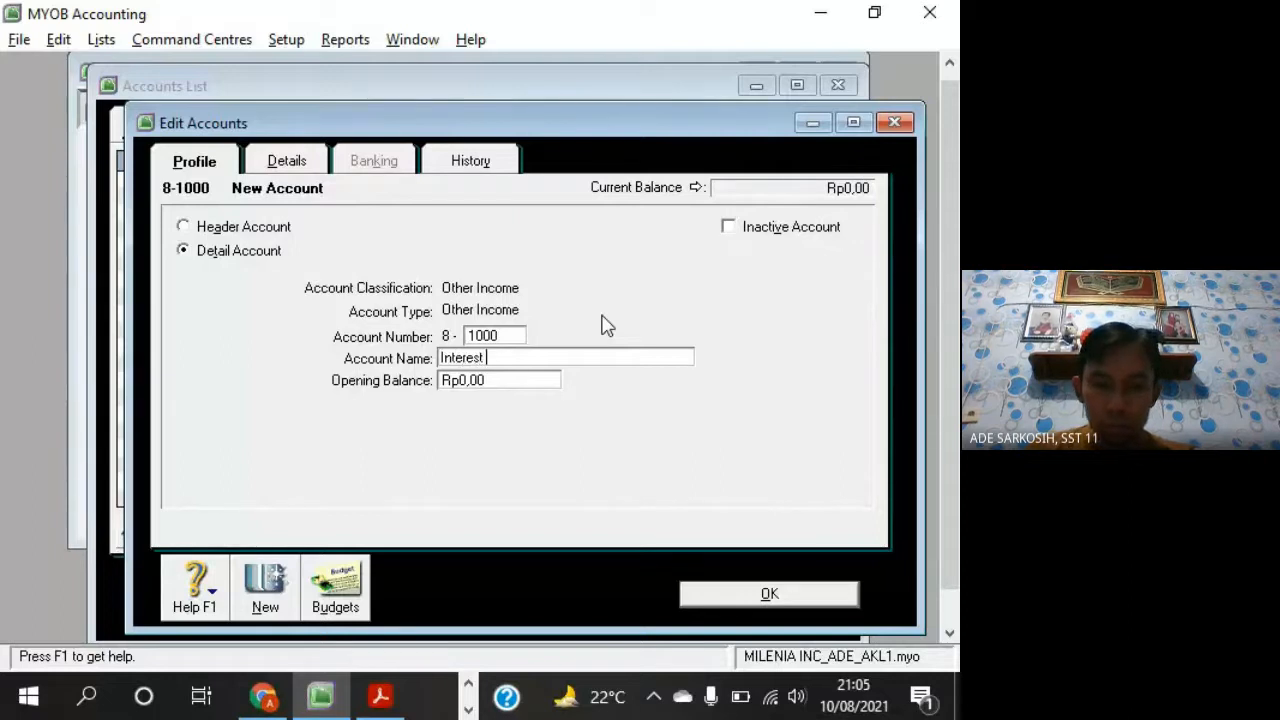
{"action": "type", "text": " Income"}
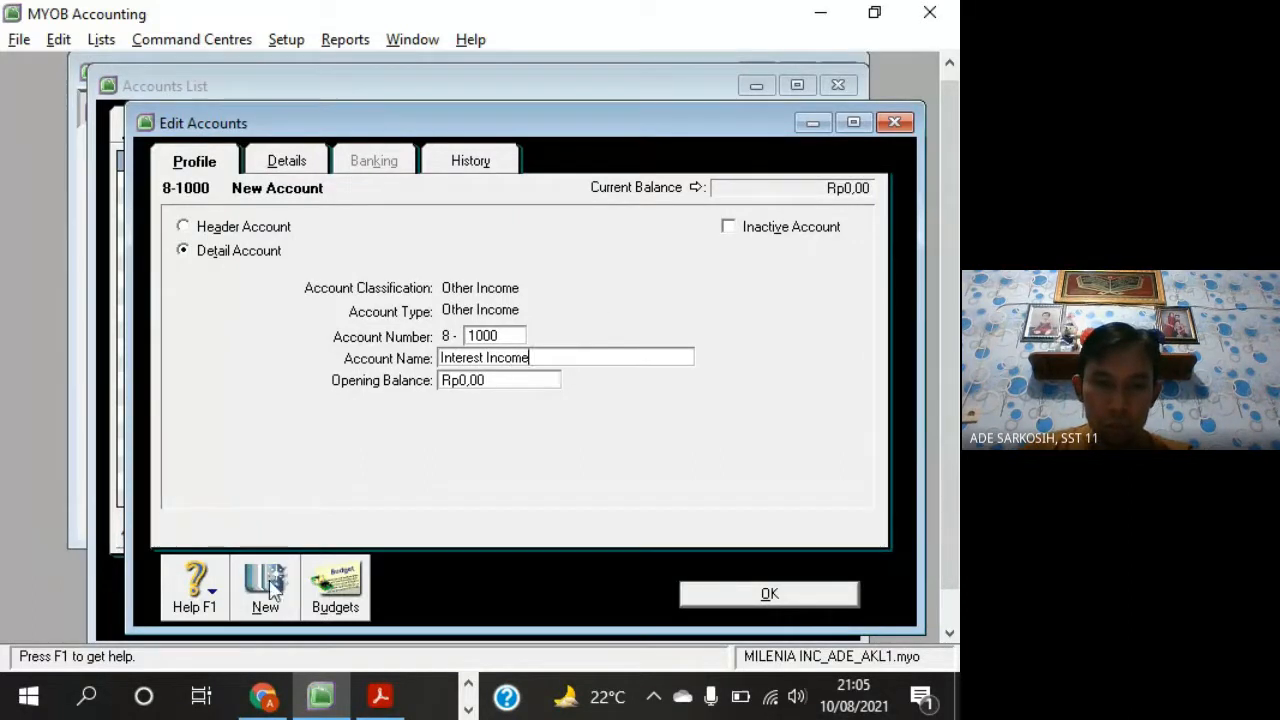
Add another Other Income detail account numbered 8-3000 named Other Income, and save it to the accounts list
{"action": "left_click", "coordinate": [268, 588]}
{"action": "key", "text": "alt+Tab"}
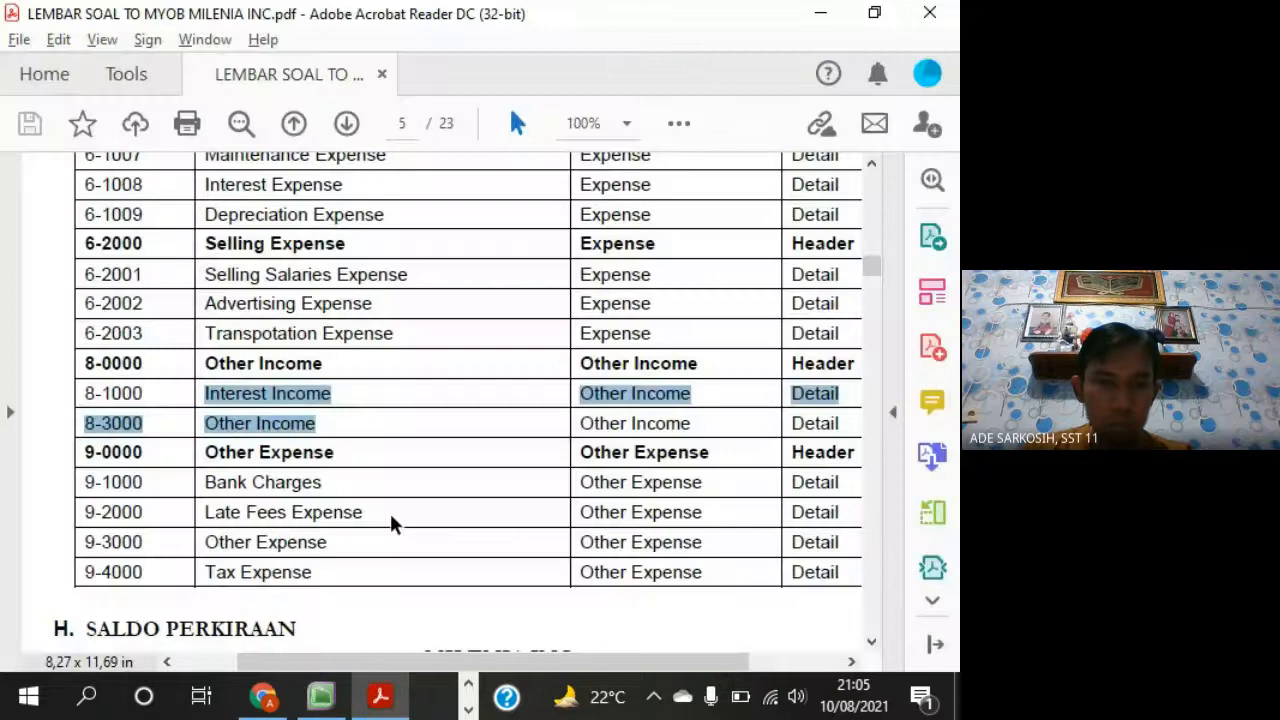
{"action": "key", "text": "alt+Tab"}
{"action": "type", "text": "O"}
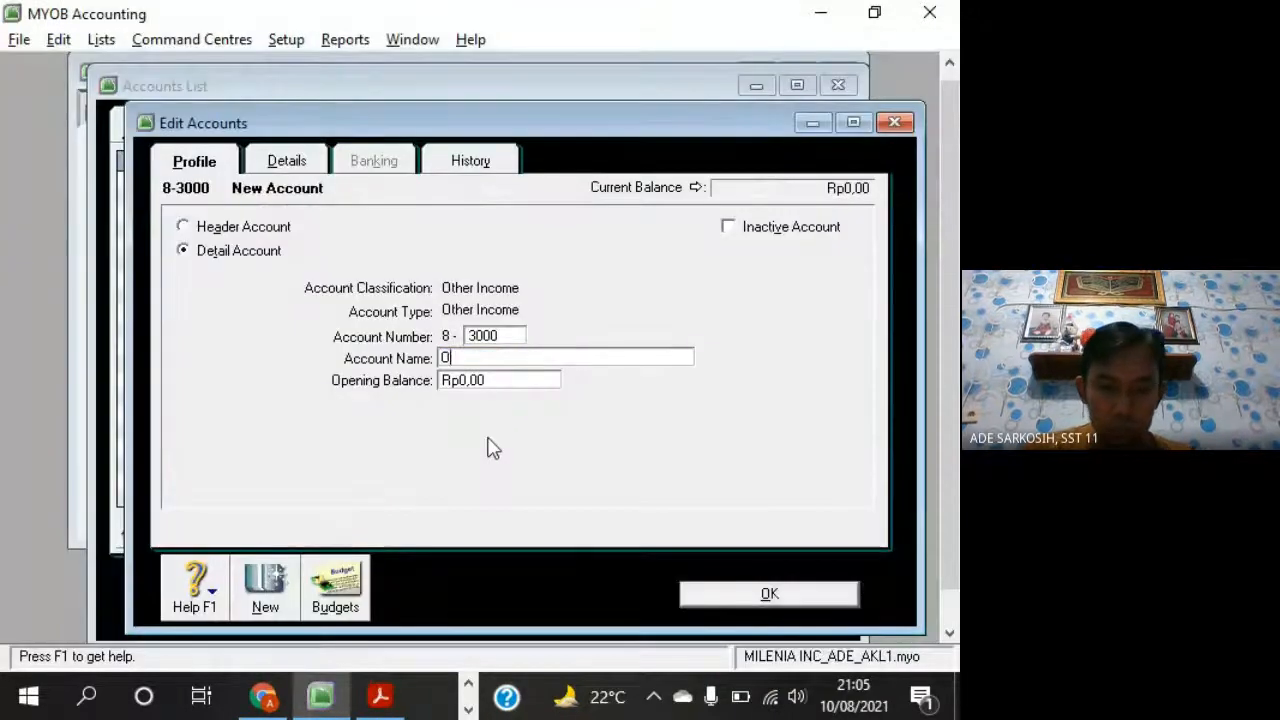
{"action": "type", "text": "ther Income"}
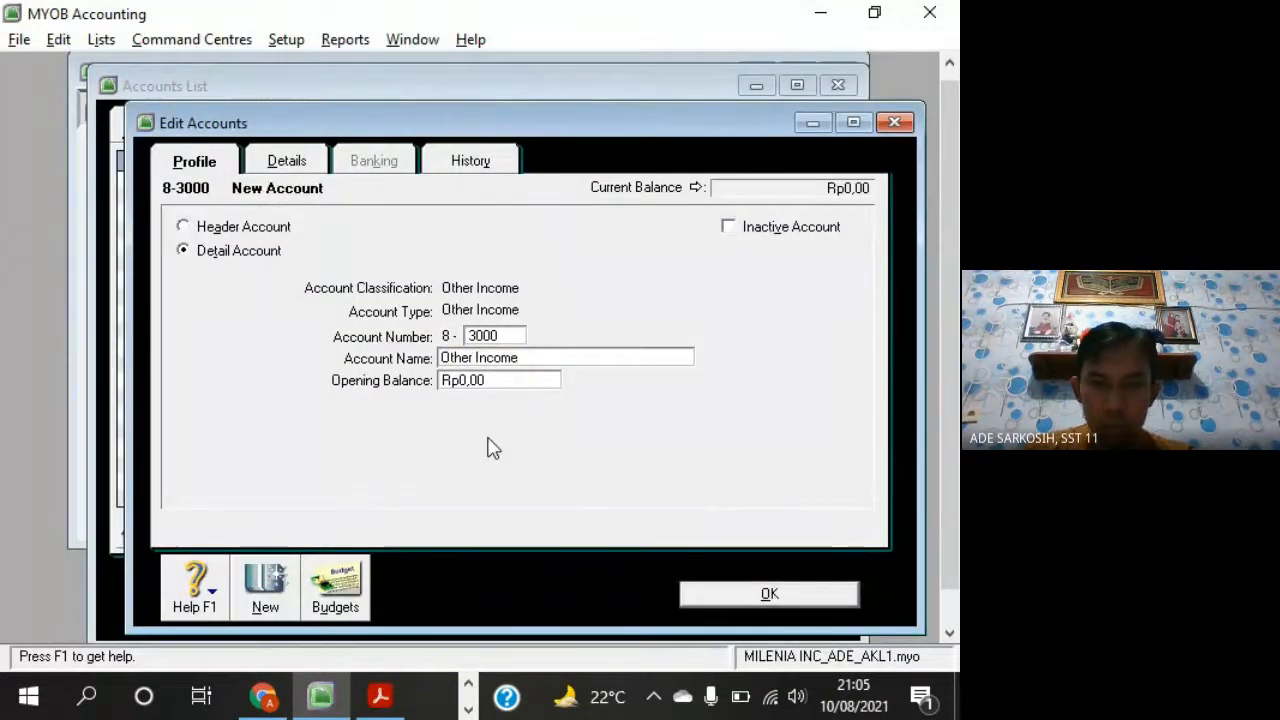
{"action": "left_click", "coordinate": [829, 596]}
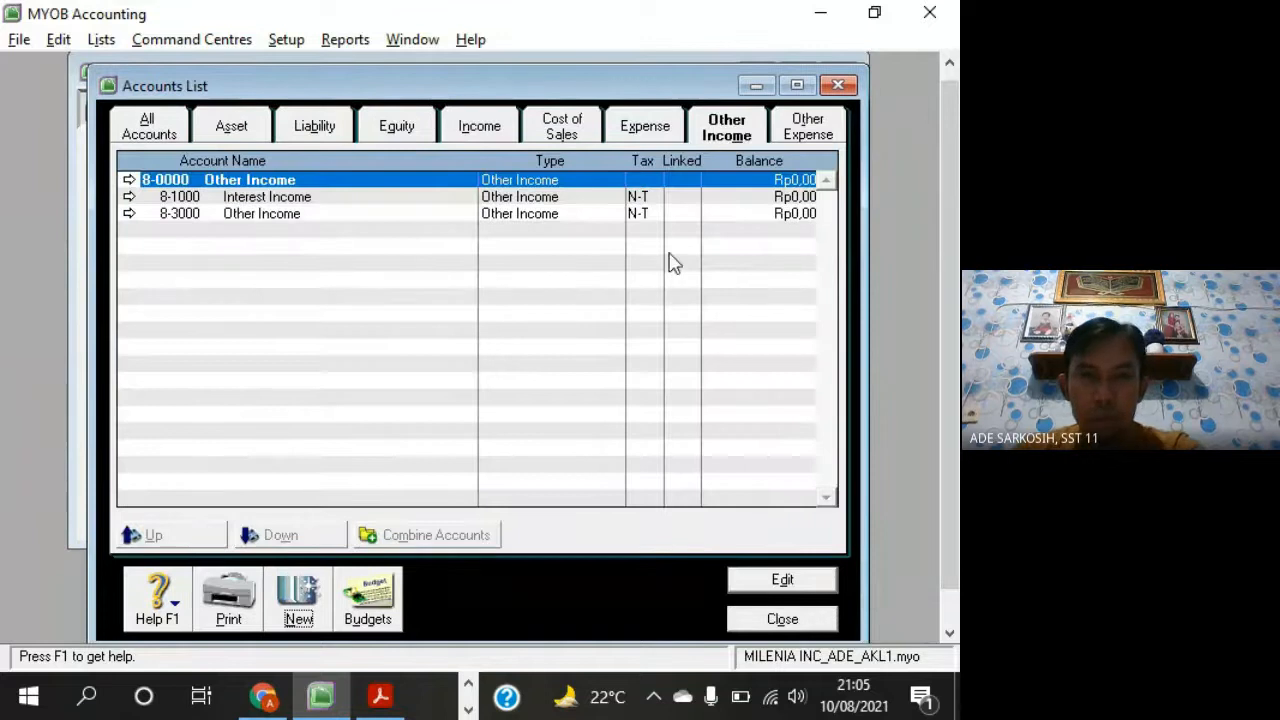
Show the Other Expense accounts and look up detail accounts 9-1000 to 9-4000 in the question sheet PDF
{"action": "left_click", "coordinate": [816, 141]}
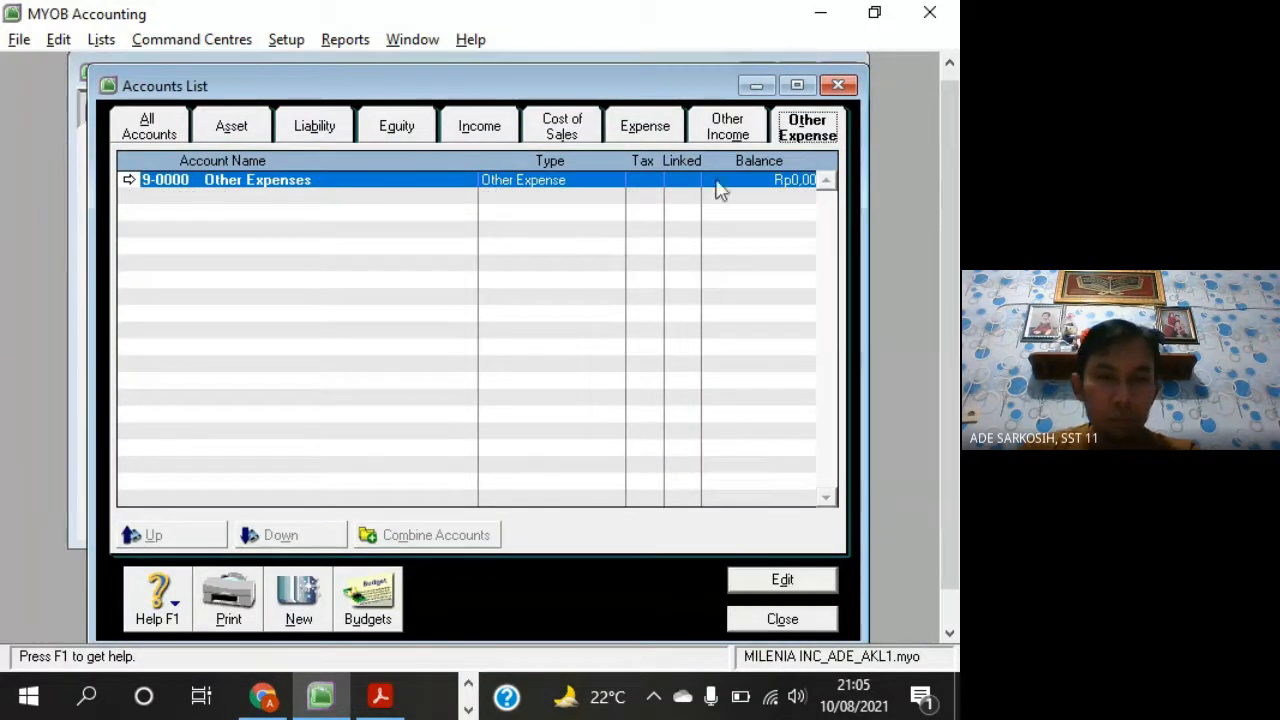
{"action": "key", "text": "alt+Tab"}
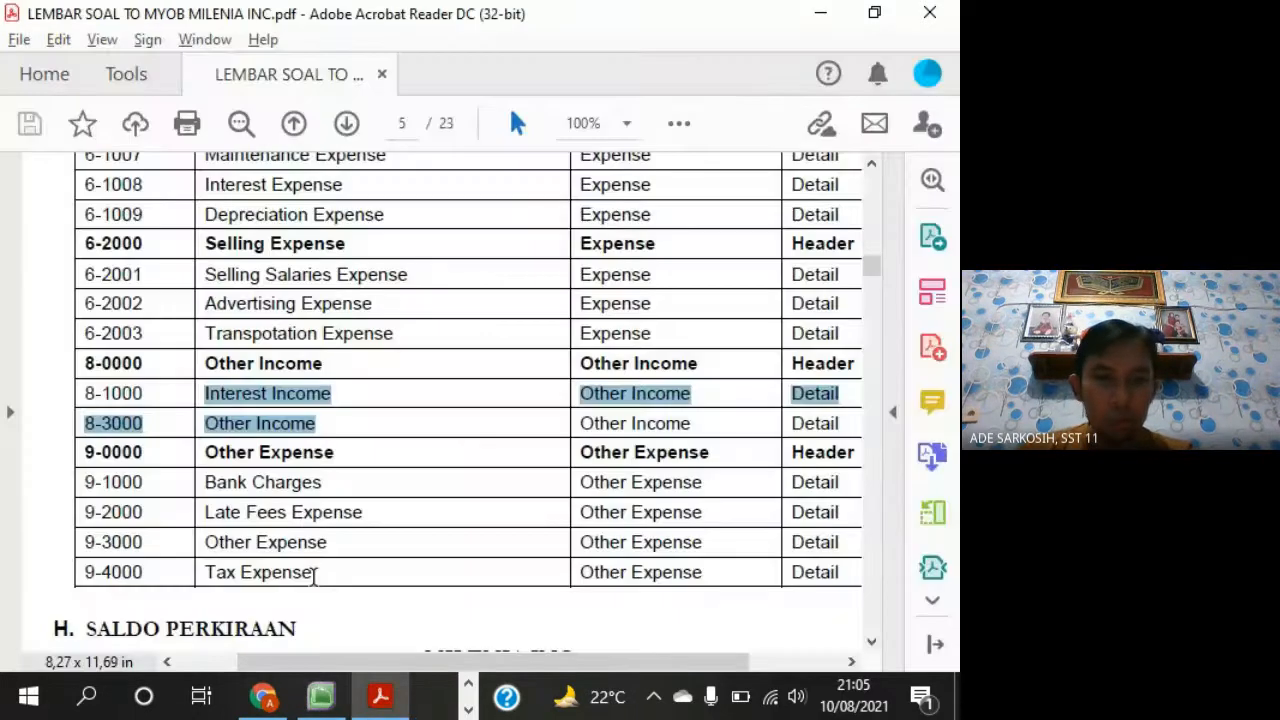
{"action": "left_click_drag", "start_coordinate": [200, 484], "coordinate": [296, 558]}
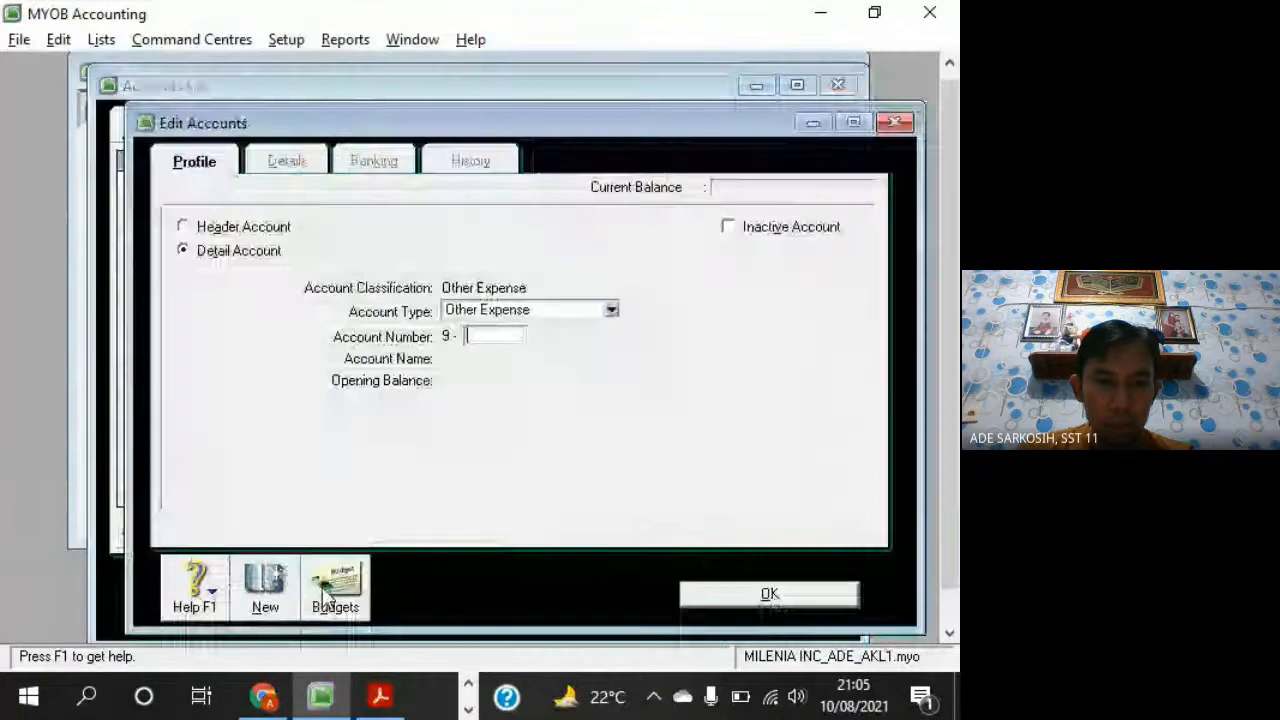
{"action": "left_click_drag", "start_coordinate": [296, 558], "coordinate": [321, 586]}
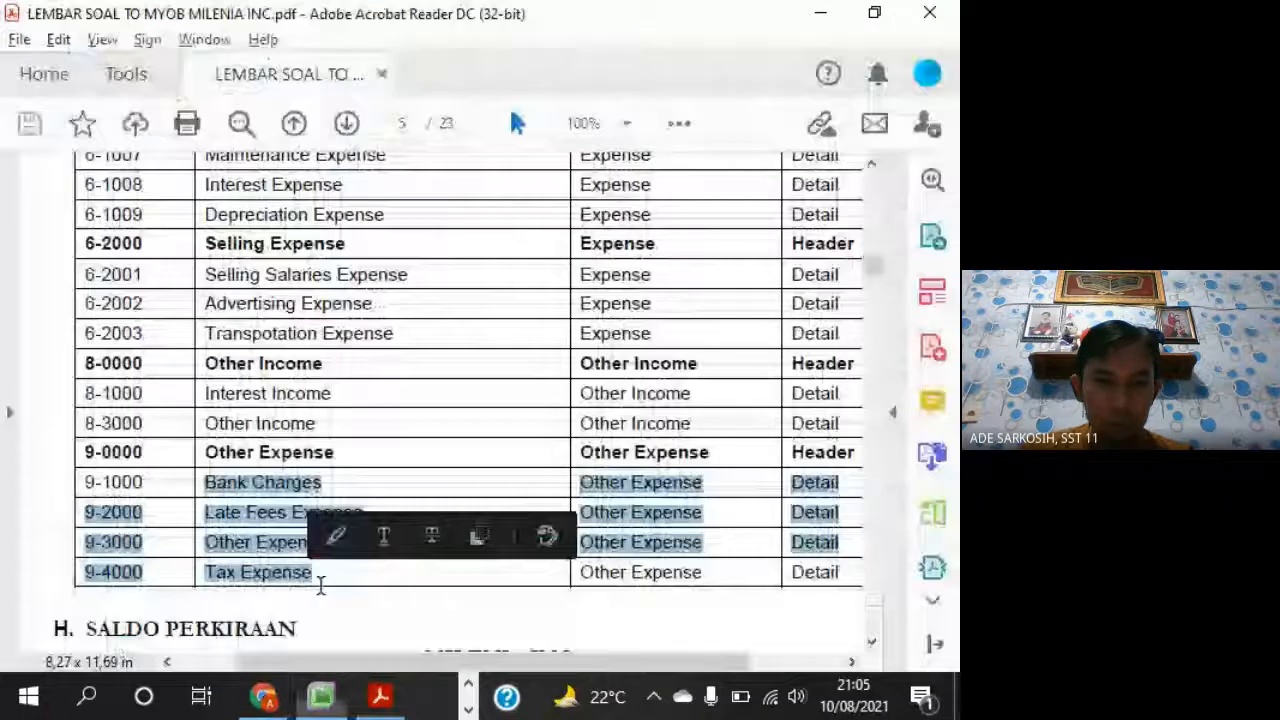
Back in MYOB Accounting, number the new Other Expense detail account 9-1000 and name it Bank Charge
{"action": "key", "text": "alt+Tab"}
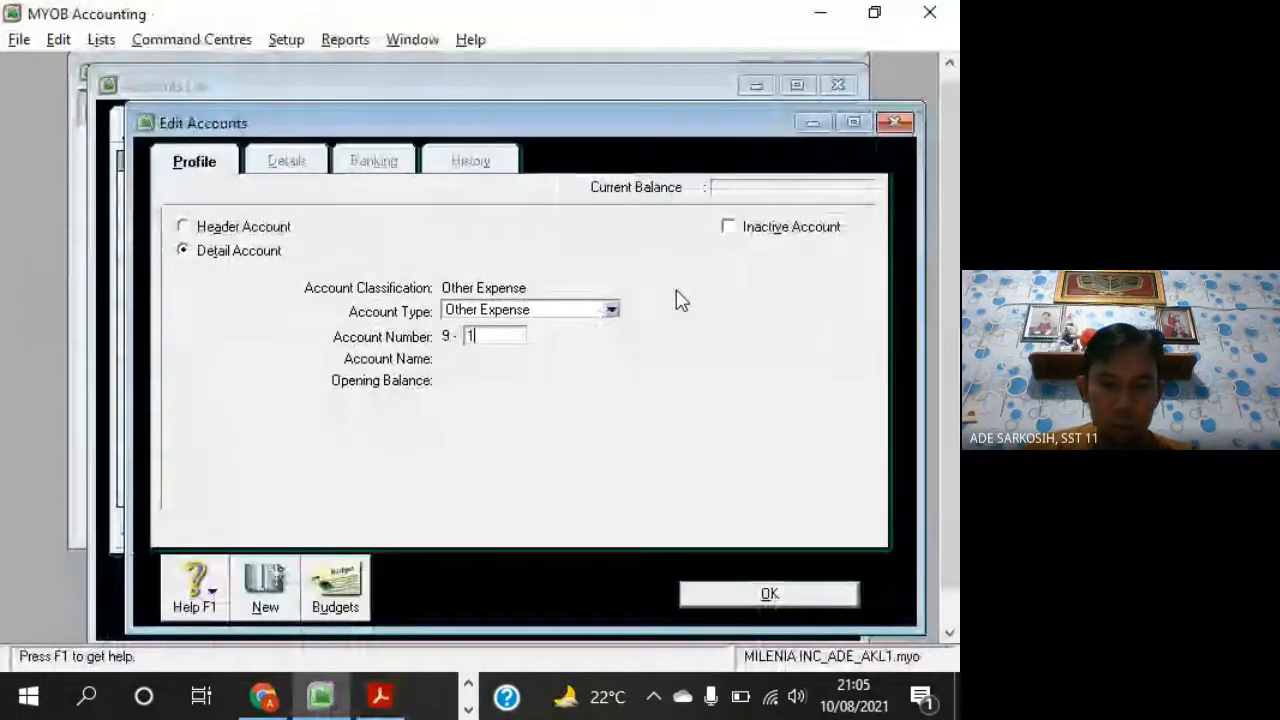
{"action": "key", "text": "Tab"}
{"action": "type", "text": "Bank C"}
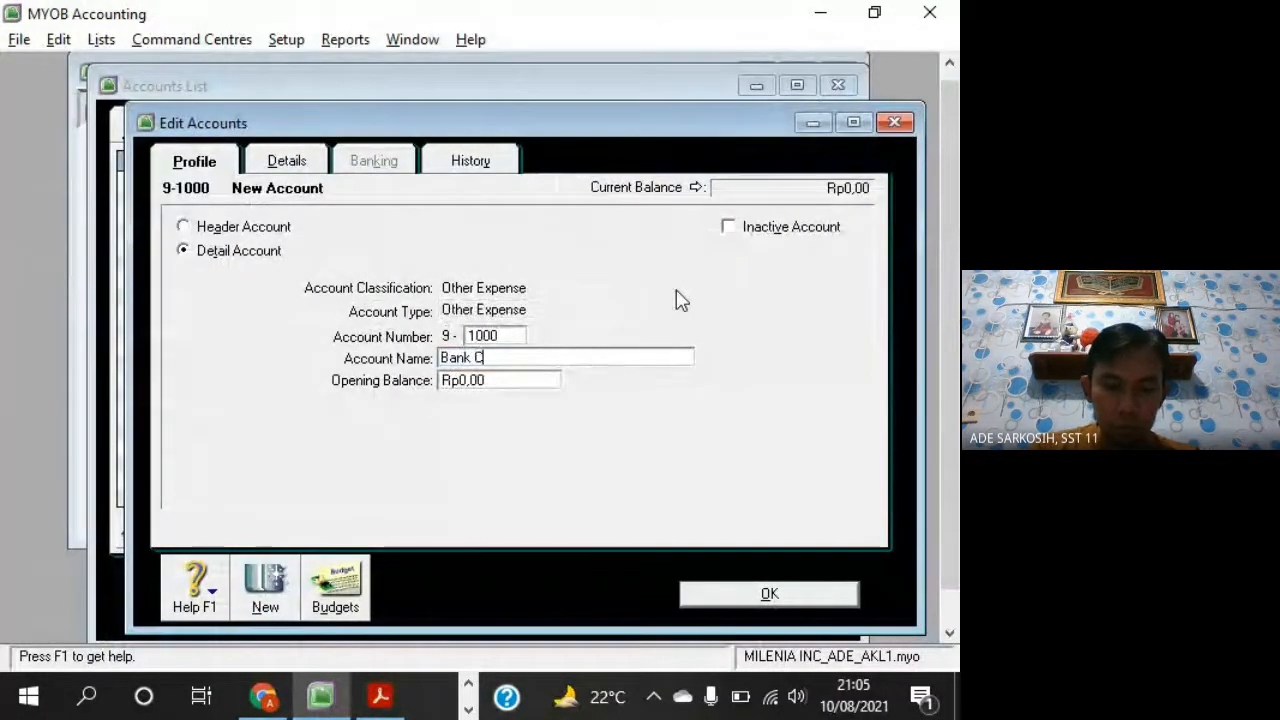
{"action": "type", "text": "harge"}
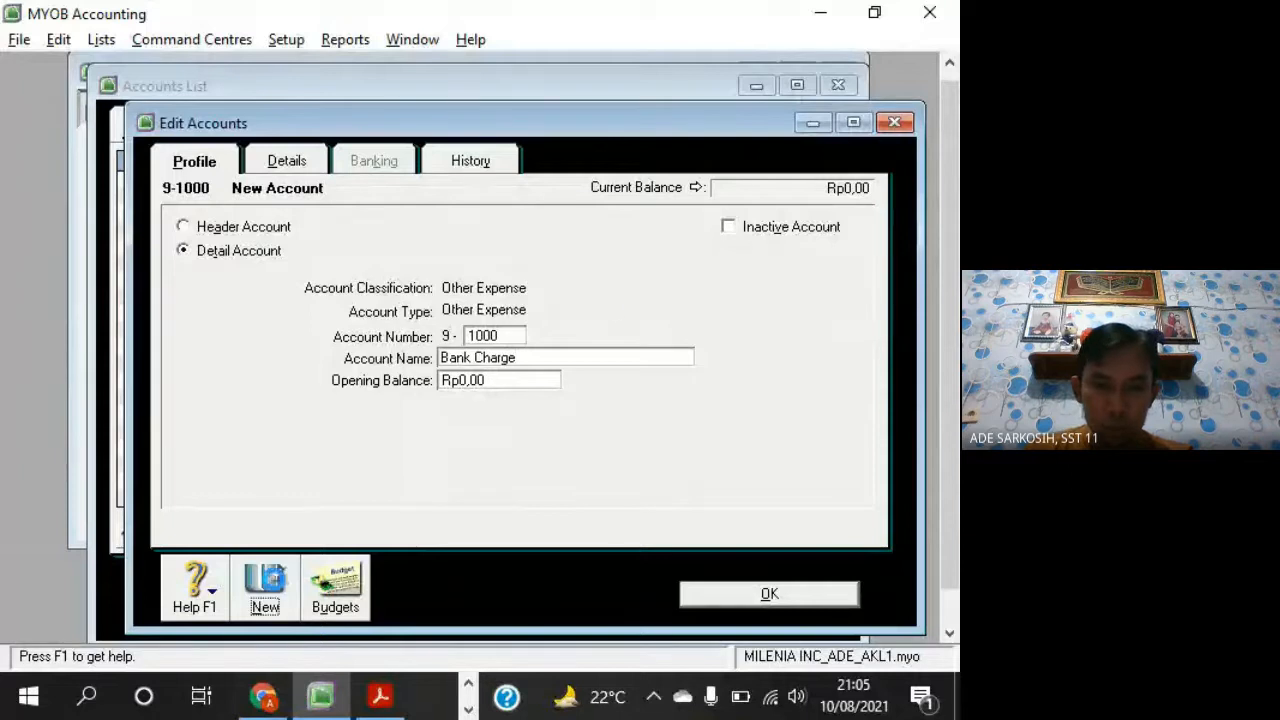
Add another Other Expense detail account numbered 9-2000 and name it Late Fees Expense
{"action": "left_click", "coordinate": [275, 586]}
{"action": "key", "text": "alt+Tab"}
{"action": "key", "text": "alt+Tab"}
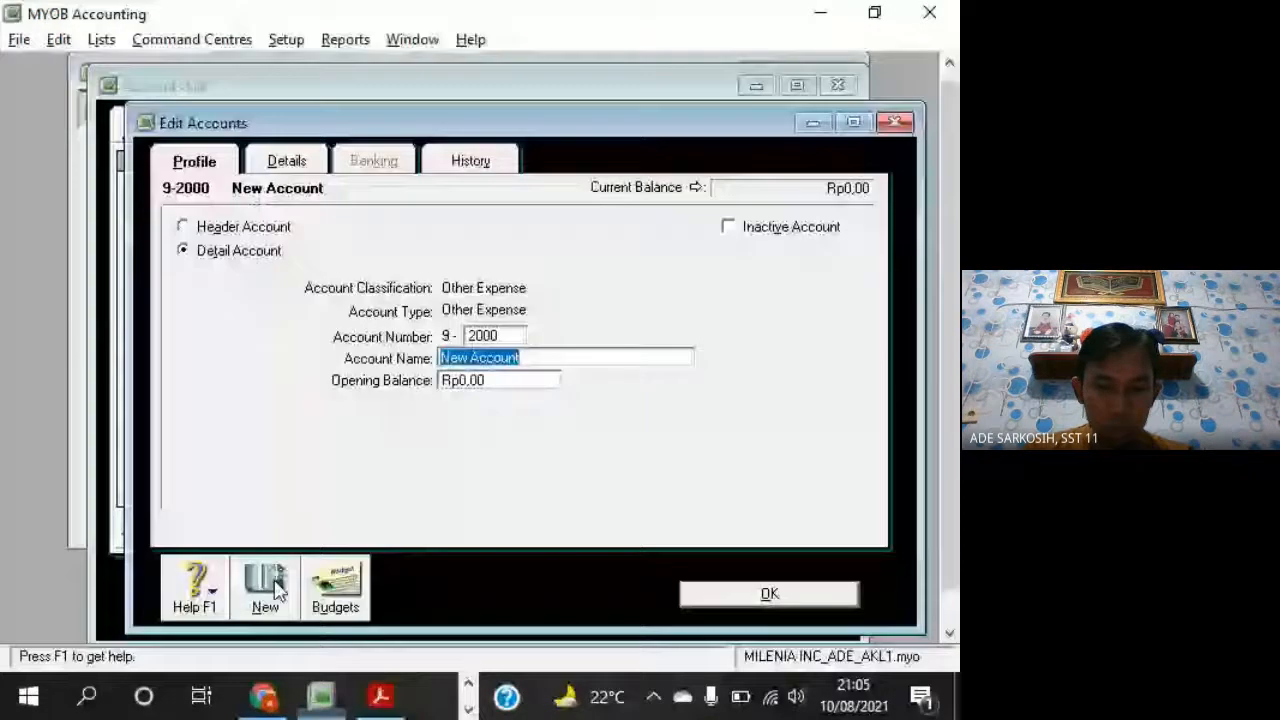
{"action": "type", "text": "Late Fees"}
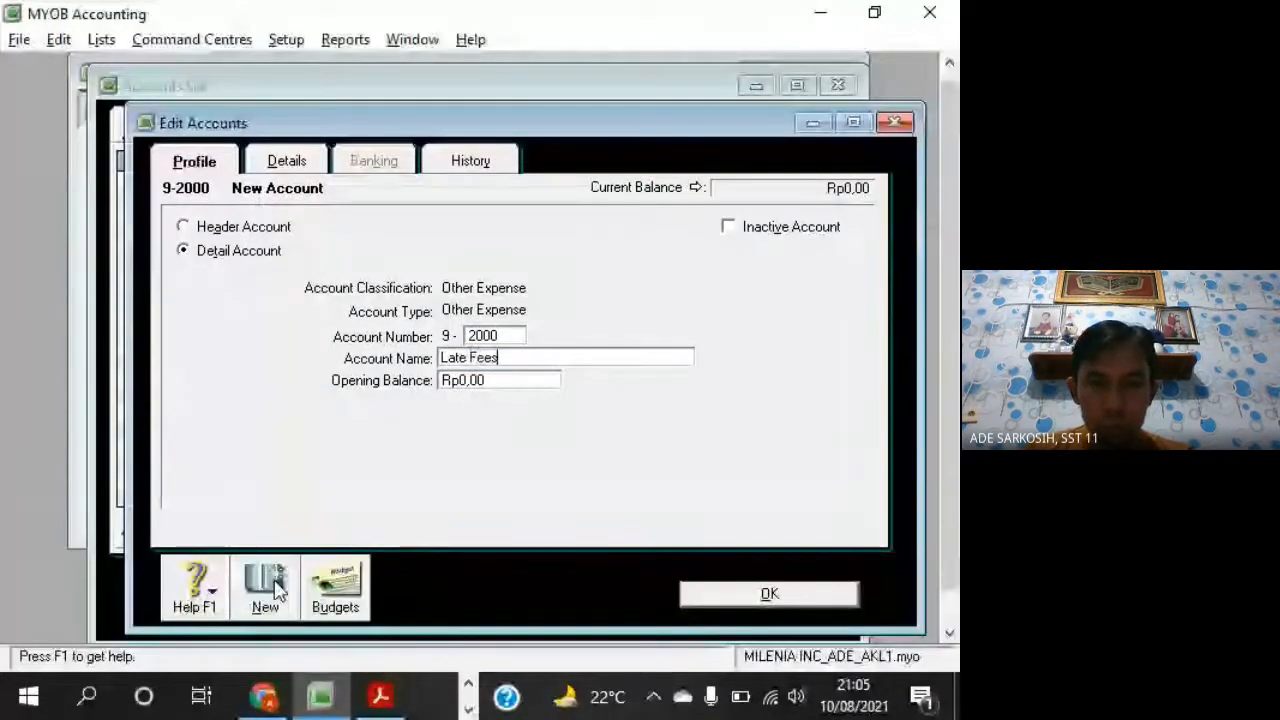
{"action": "type", "text": " Expense"}
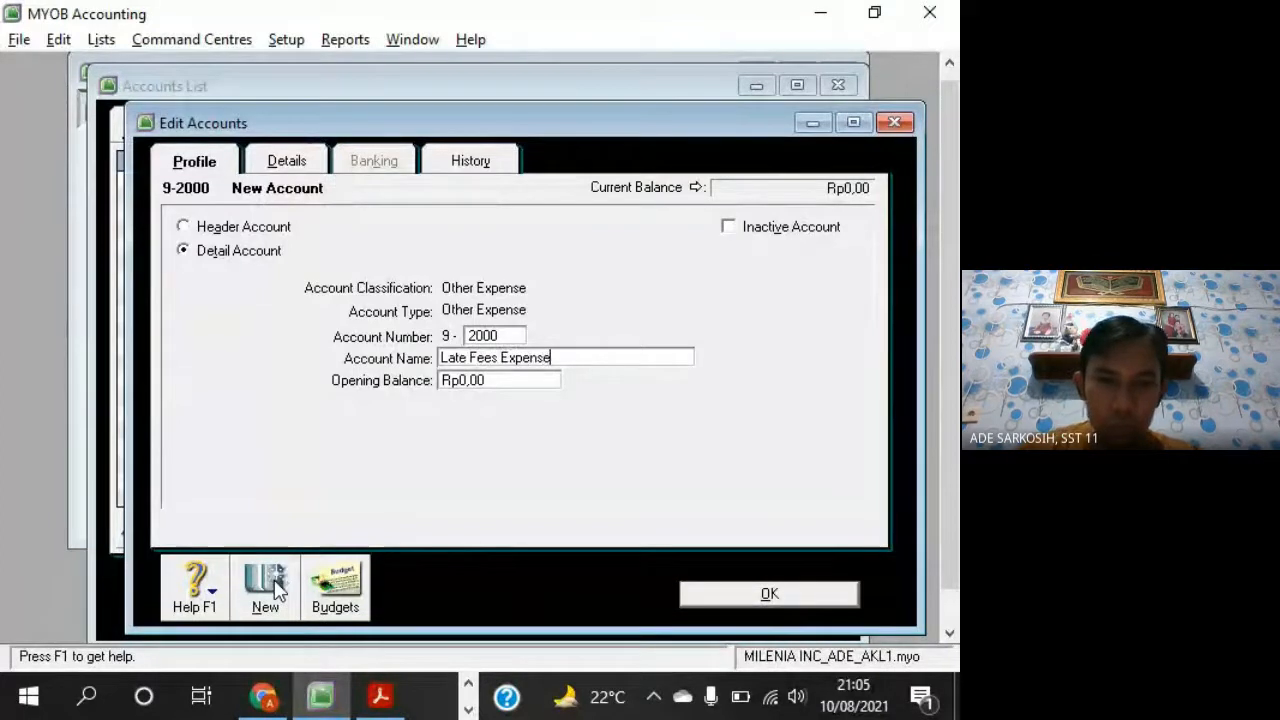
Check the next account in the question sheet PDF, and add detail account 9-3000 named Other Expense in MYOB
{"action": "key", "text": "alt+Tab"}
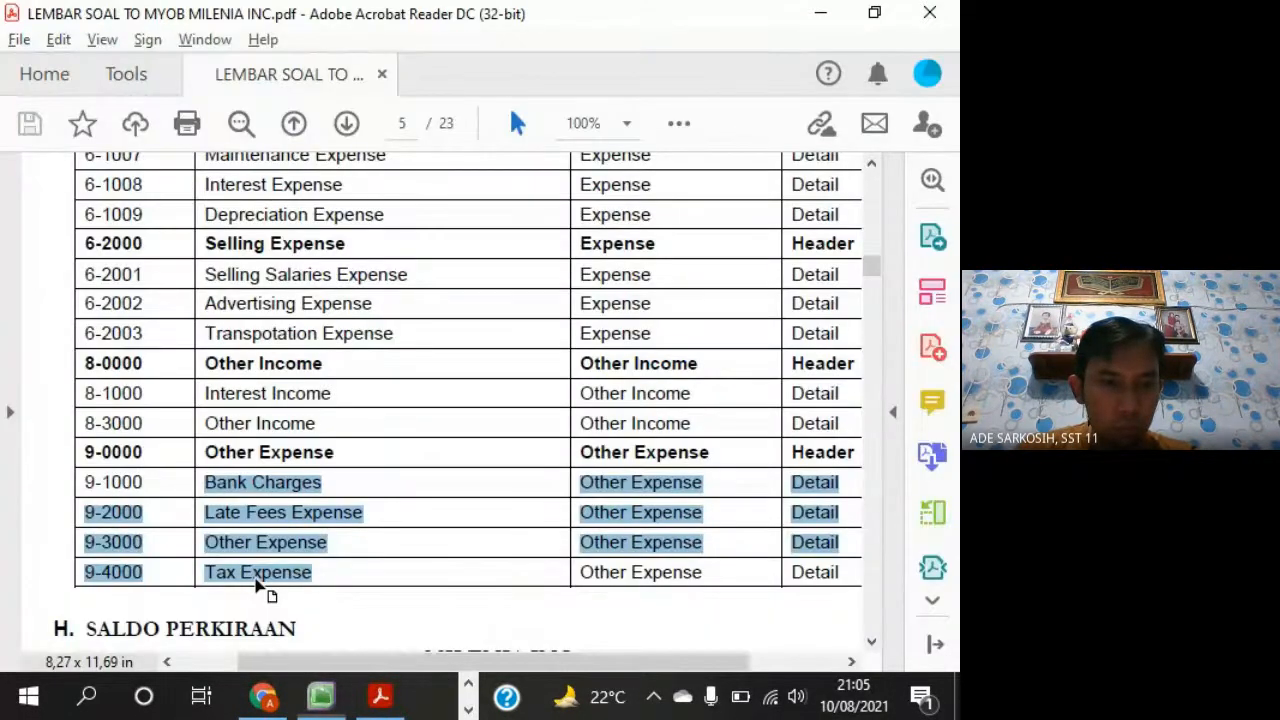
{"action": "key", "text": "alt+Tab"}
{"action": "type", "text": "3000"}
{"action": "key", "text": "Tab"}
{"action": "key", "text": "alt+Tab"}
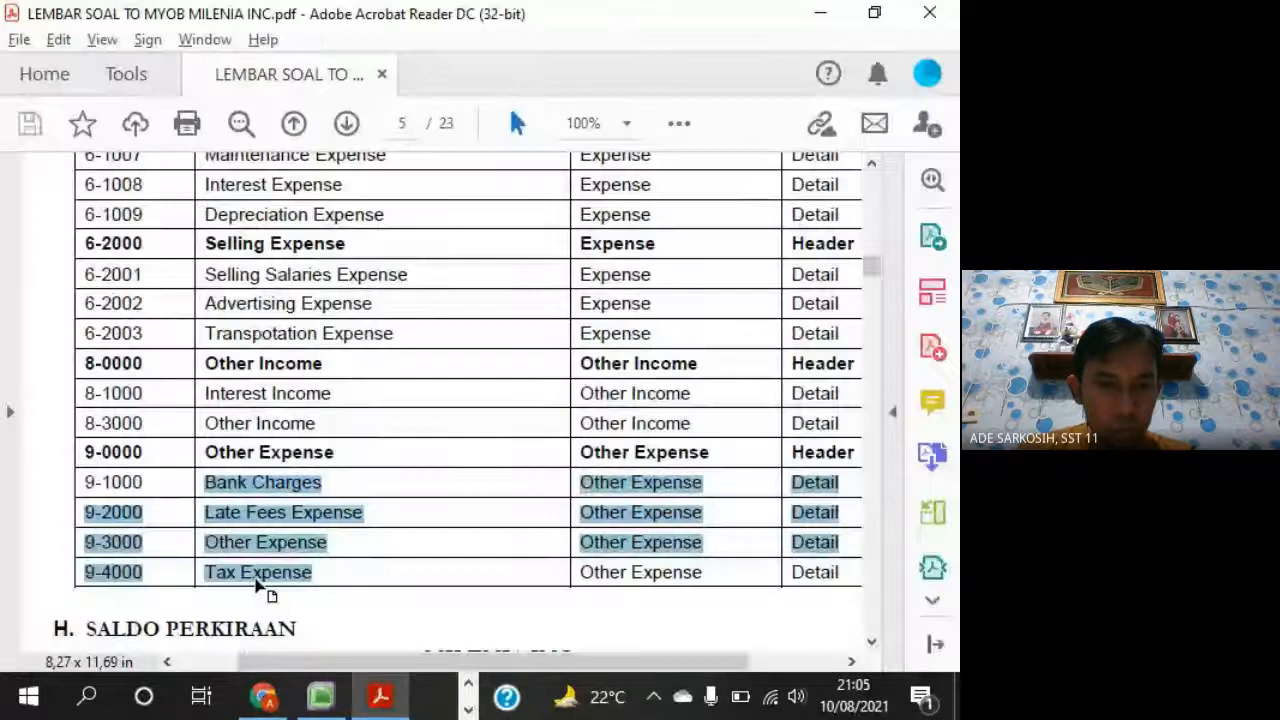
{"action": "key", "text": "alt+Tab"}
{"action": "type", "text": "O"}
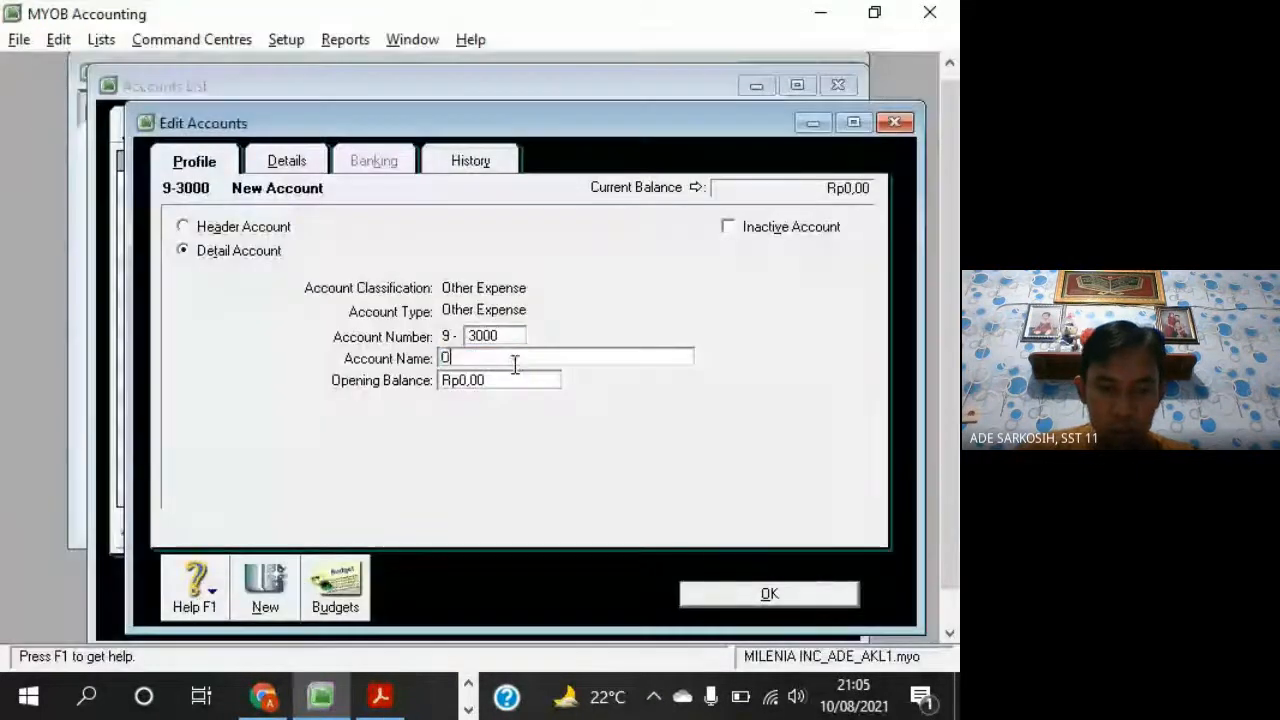
{"action": "type", "text": "ther Expen"}
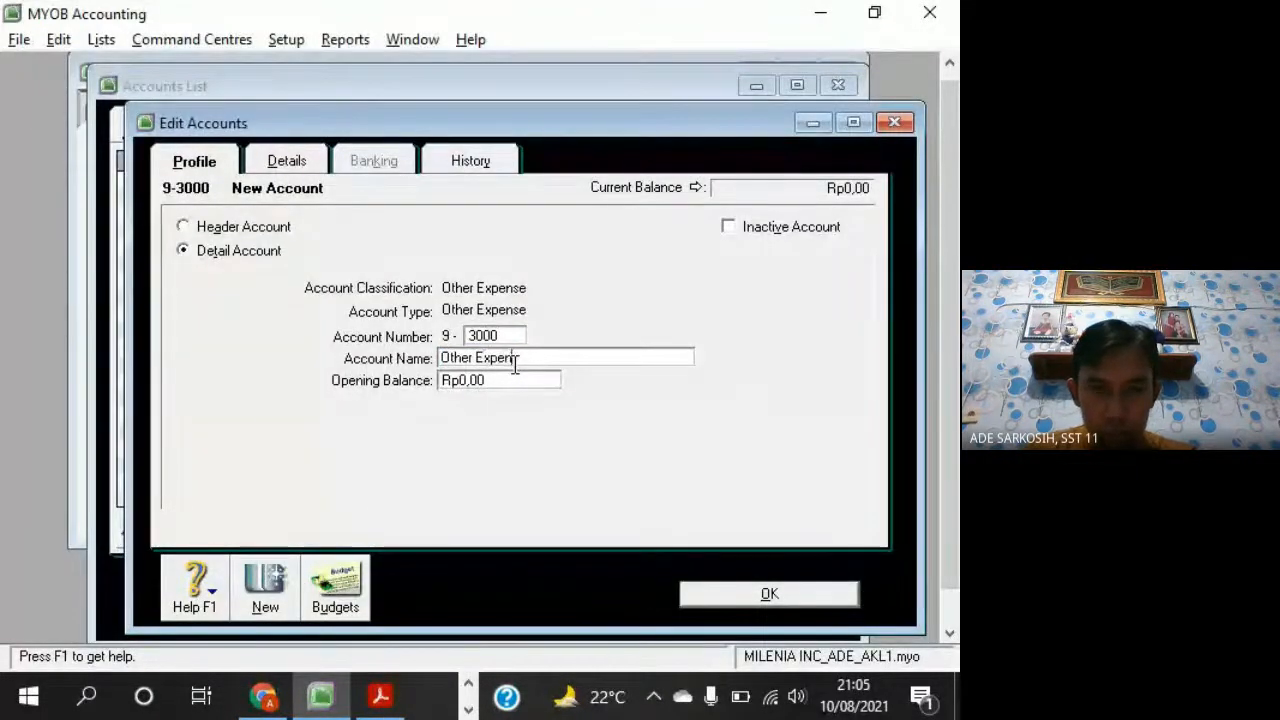
{"action": "type", "text": "se"}
Add detail account 9-4000 named Tax Expense and save it to the accounts list
{"action": "left_click", "coordinate": [266, 606]}
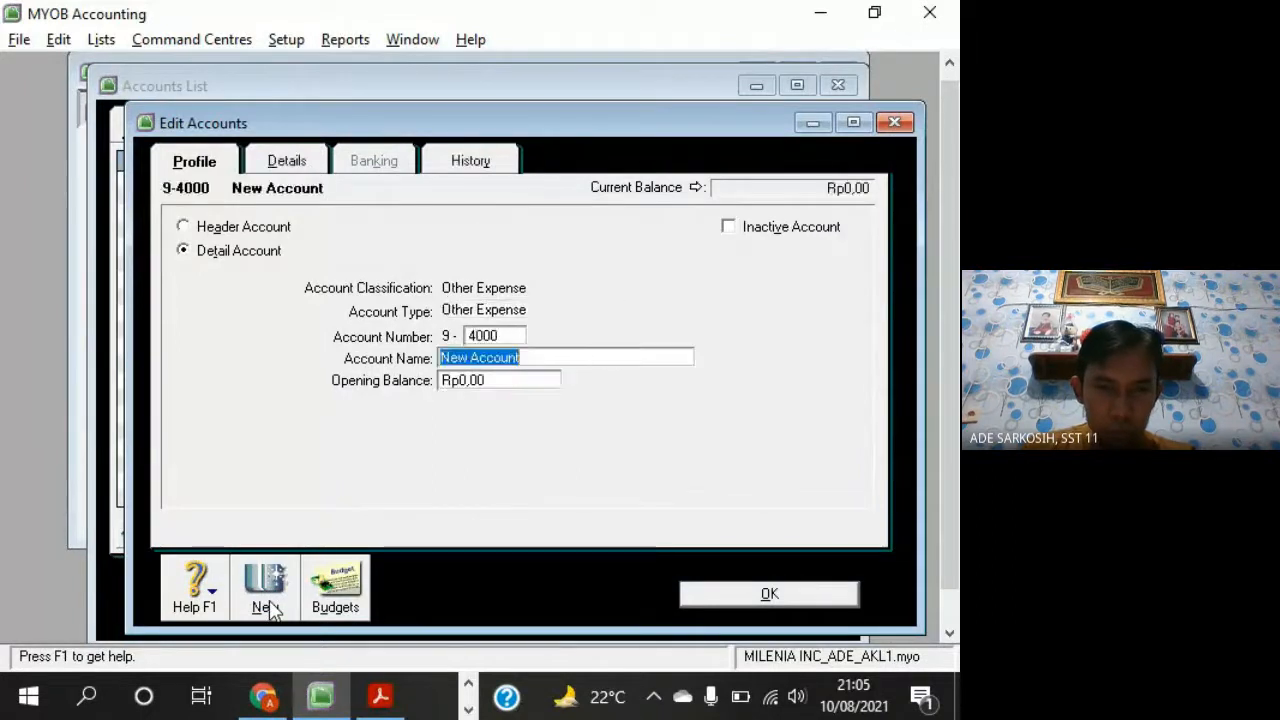
{"action": "type", "text": "Tax Expense"}
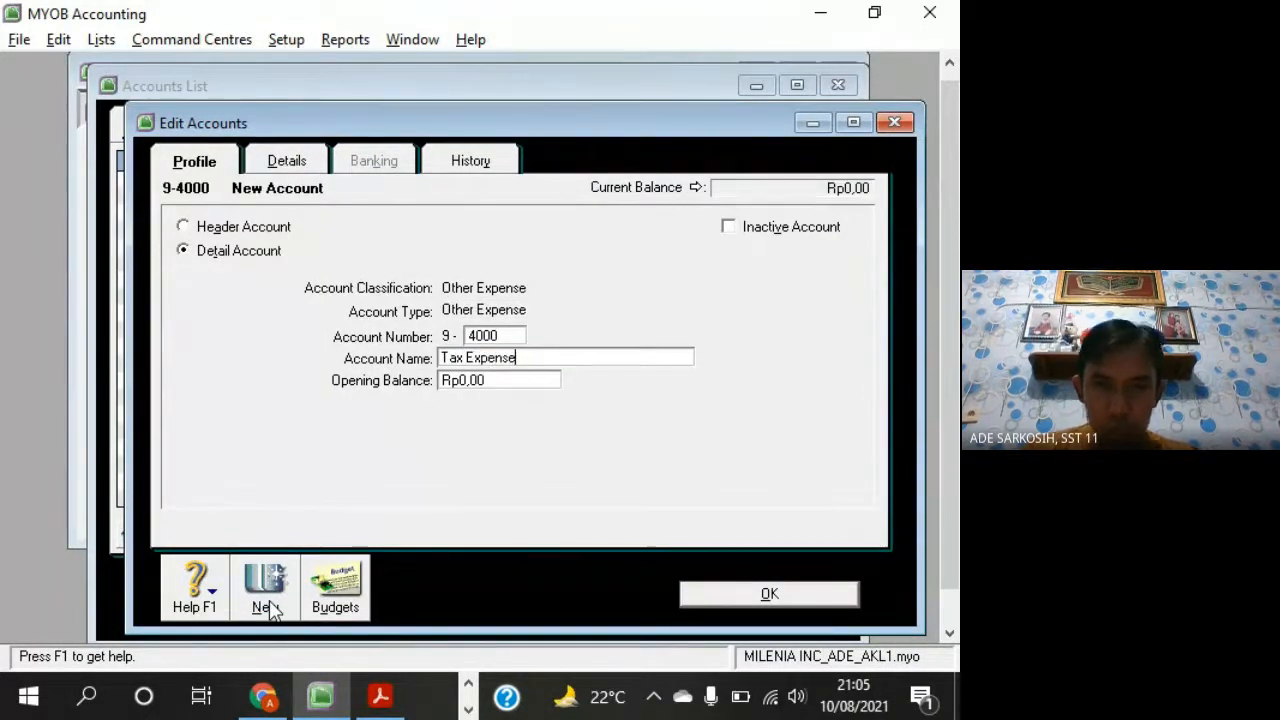
{"action": "left_click", "coordinate": [752, 598]}
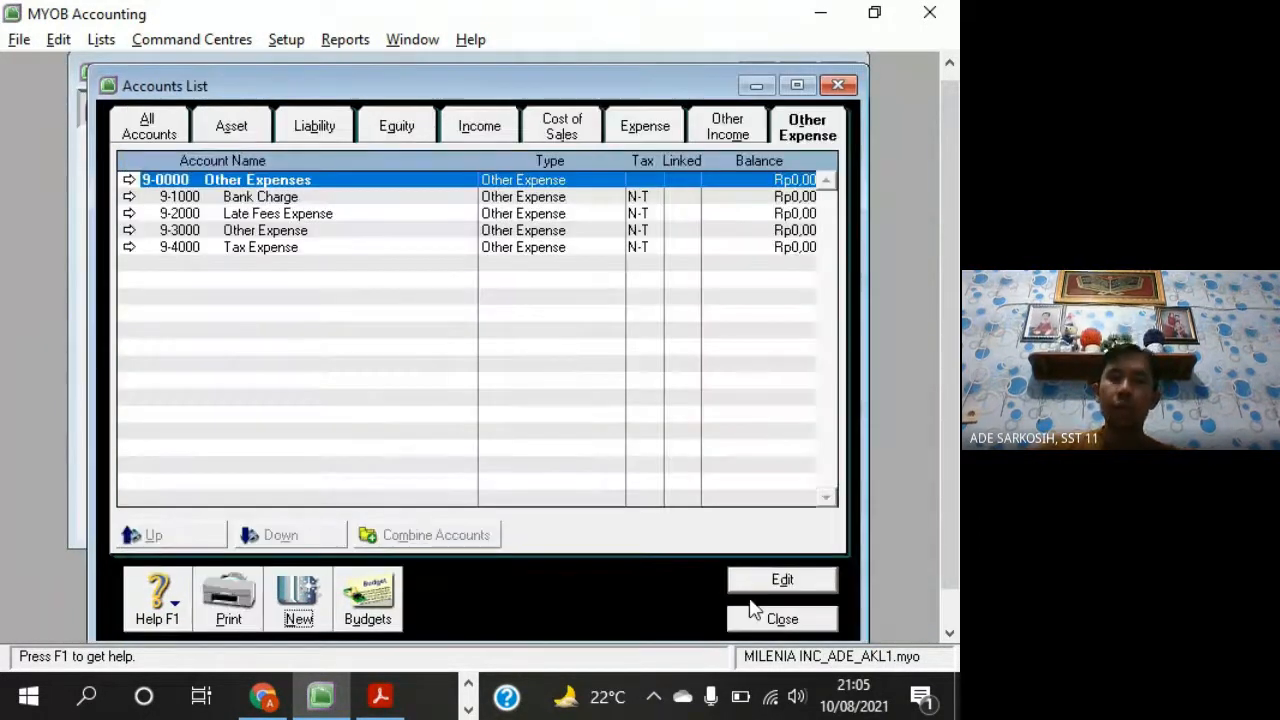
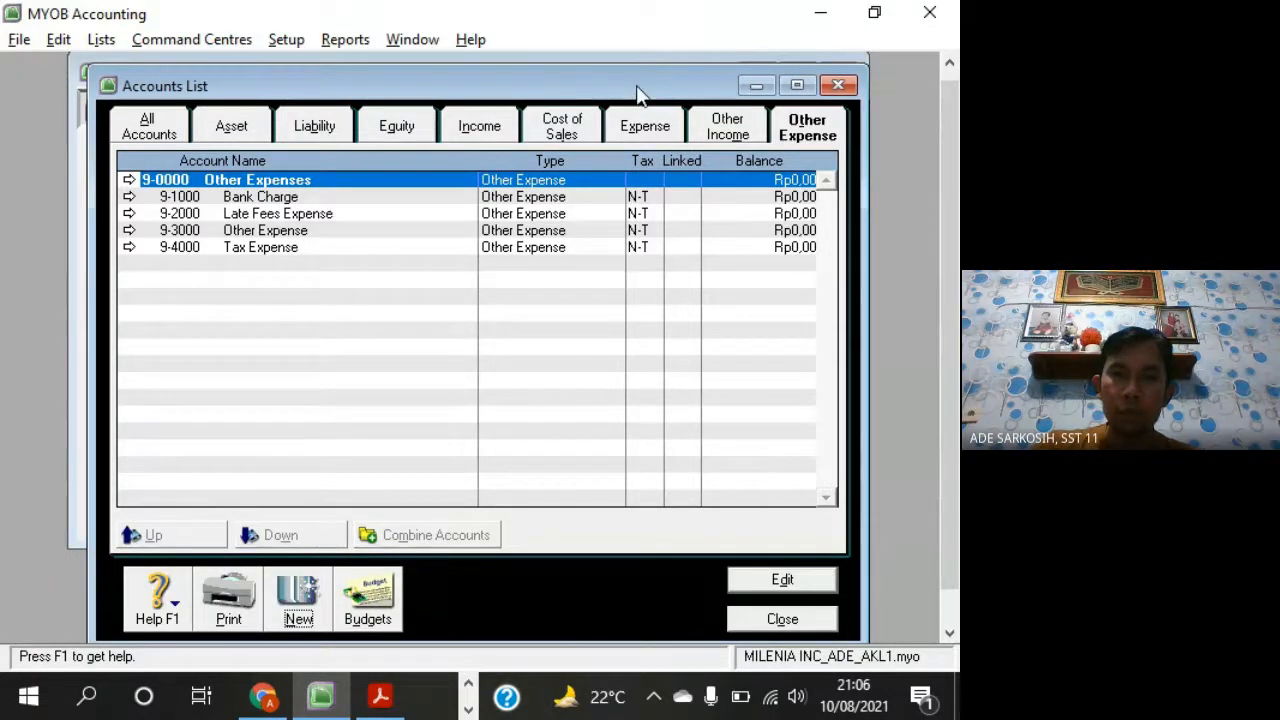
Close the accounts list and reposition the Command Centre window slightly lower
{"action": "left_click_drag", "start_coordinate": [640, 94], "coordinate": [689, 75]}
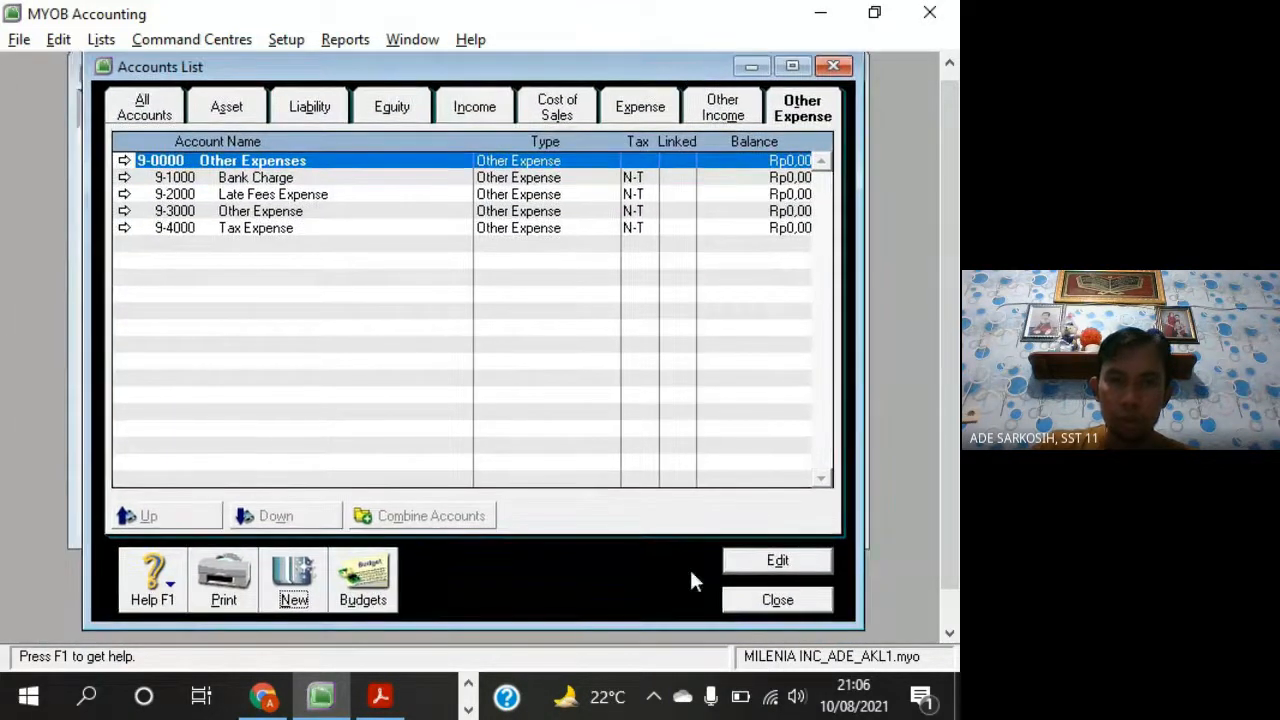
{"action": "left_click", "coordinate": [777, 601]}
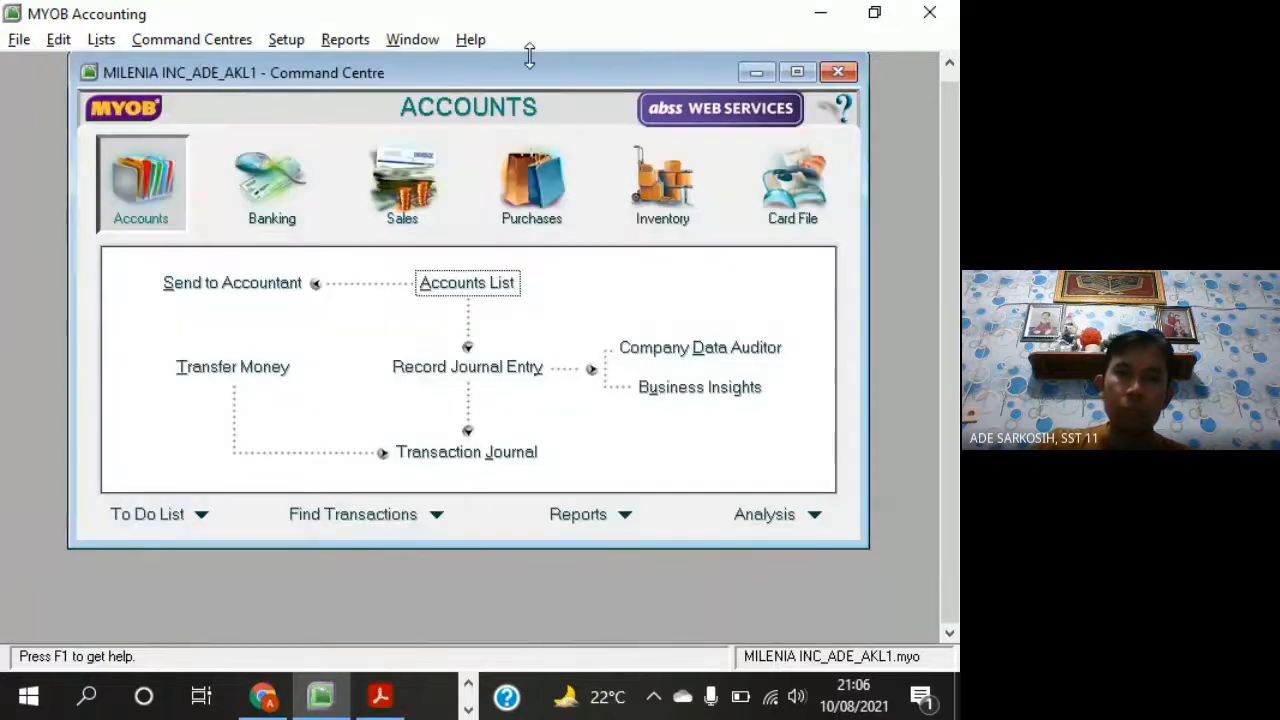
{"action": "left_click_drag", "start_coordinate": [529, 77], "coordinate": [529, 108]}
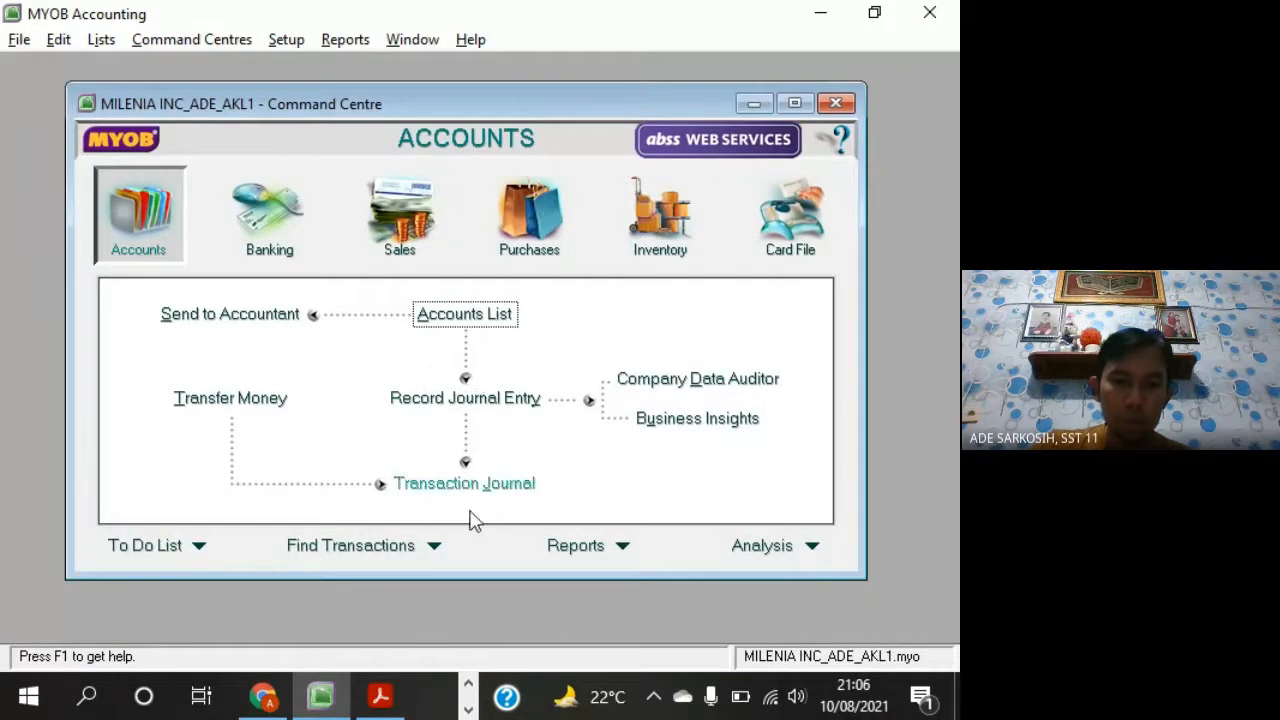
Switch to the question sheet PDF in Acrobat Reader and examine section H, Saldo Perkiraan, with the trial balance per 1 Juli 2019
{"action": "left_click", "coordinate": [380, 696]}
{"action": "scroll", "coordinate": [427, 415], "scroll_direction": "down", "scroll_amount": 5}
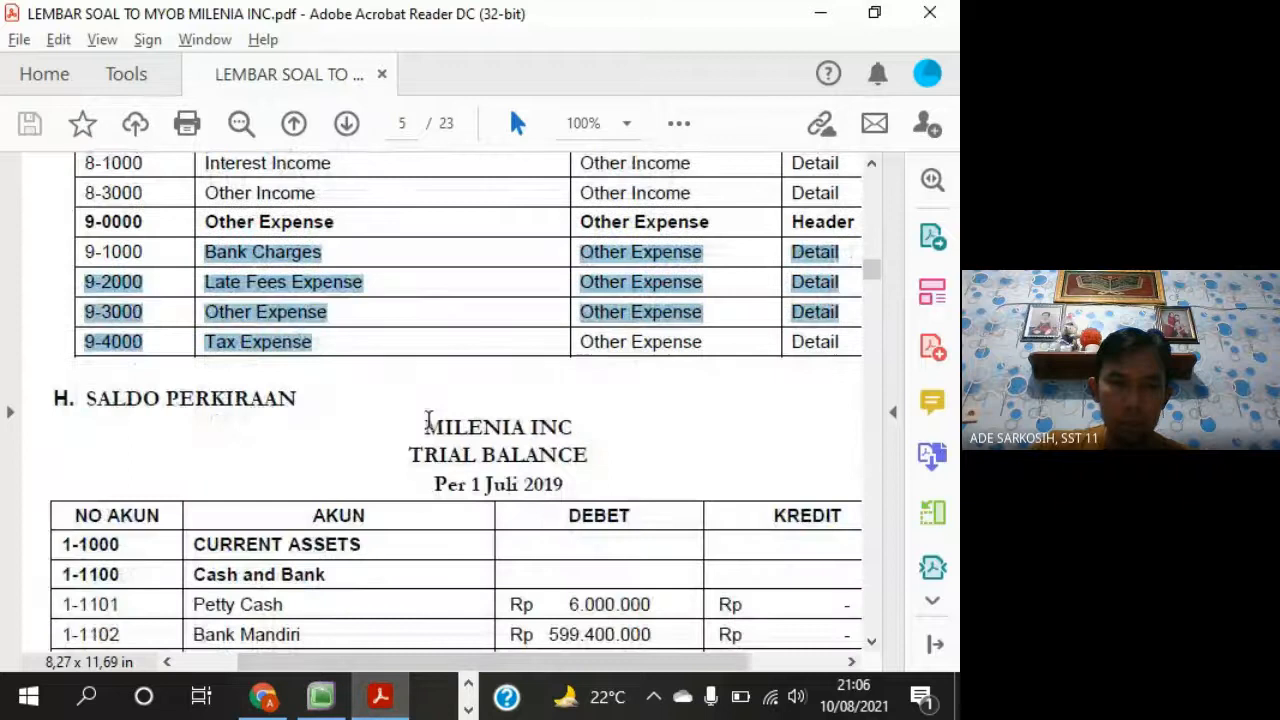
{"action": "left_click", "coordinate": [302, 403]}
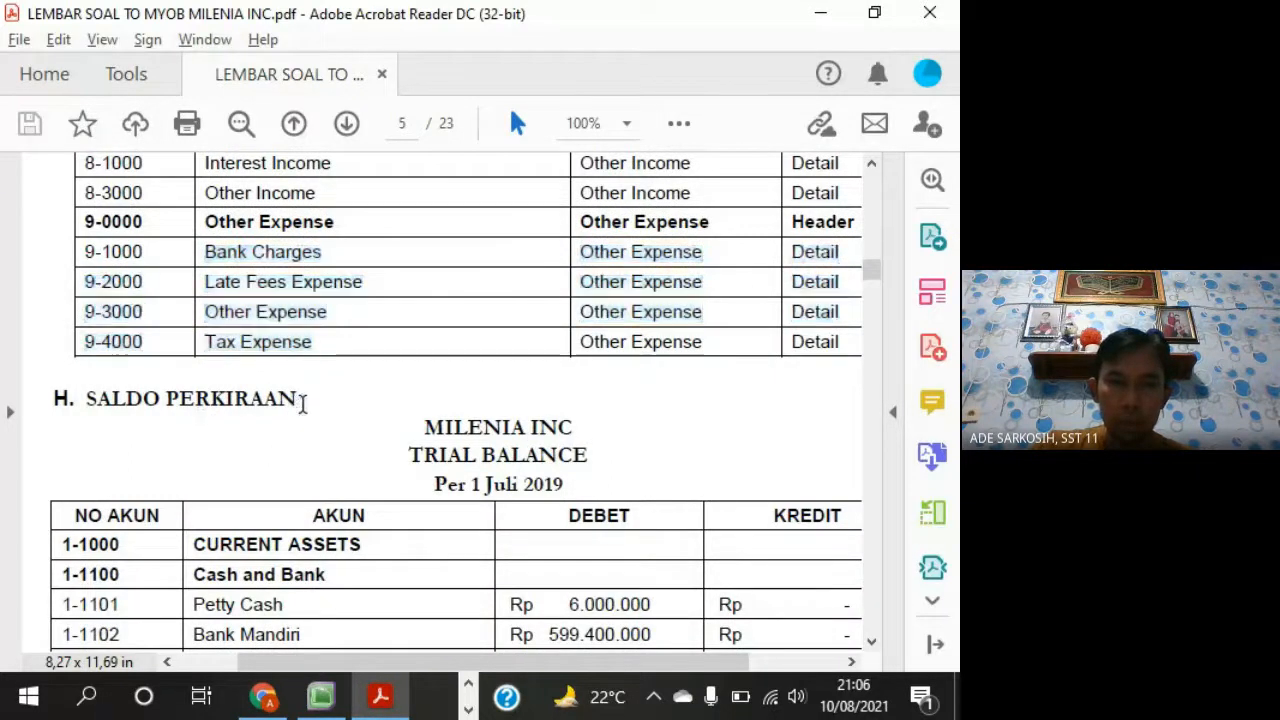
{"action": "left_click_drag", "start_coordinate": [302, 403], "coordinate": [181, 400]}
{"action": "scroll", "coordinate": [549, 473], "scroll_direction": "down", "scroll_amount": 3}
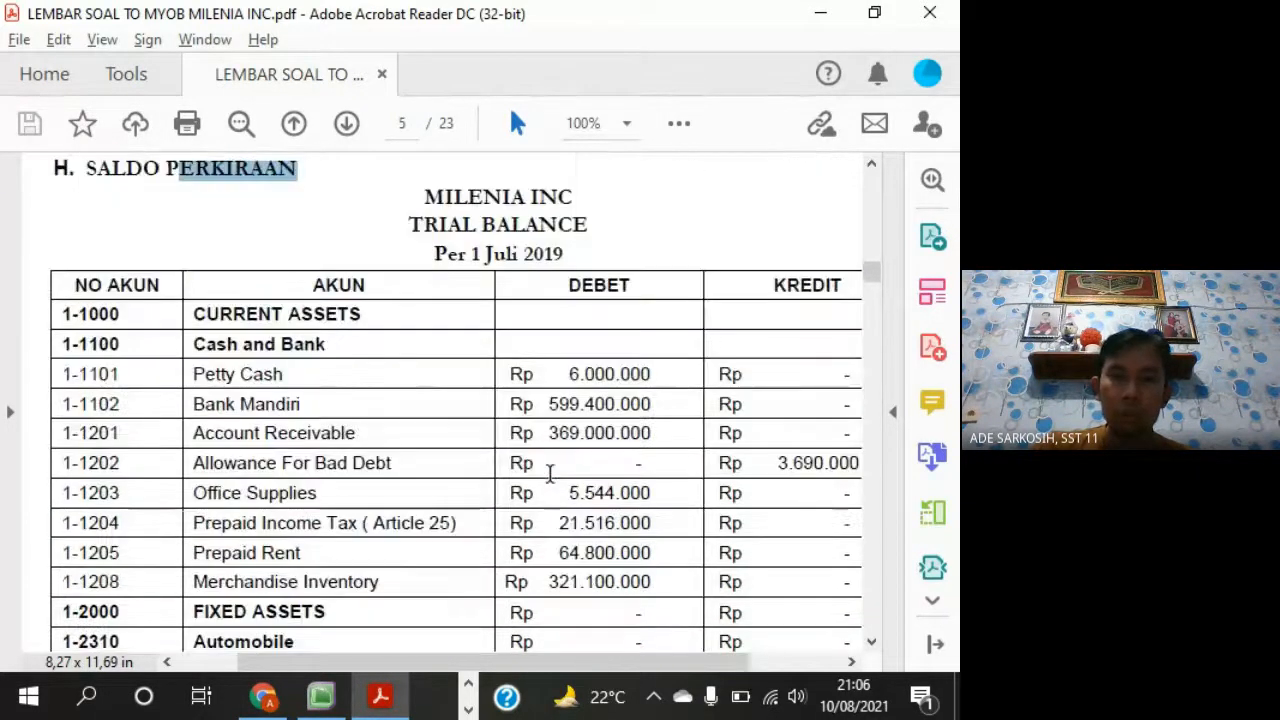
{"action": "scroll", "coordinate": [549, 473], "scroll_direction": "down", "scroll_amount": 1}
{"action": "mouse_move", "coordinate": [663, 662]}
{"action": "left_mouse_down"}
{"action": "mouse_move", "coordinate": [709, 672]}
{"action": "mouse_move", "coordinate": [698, 682]}
{"action": "left_mouse_up"}
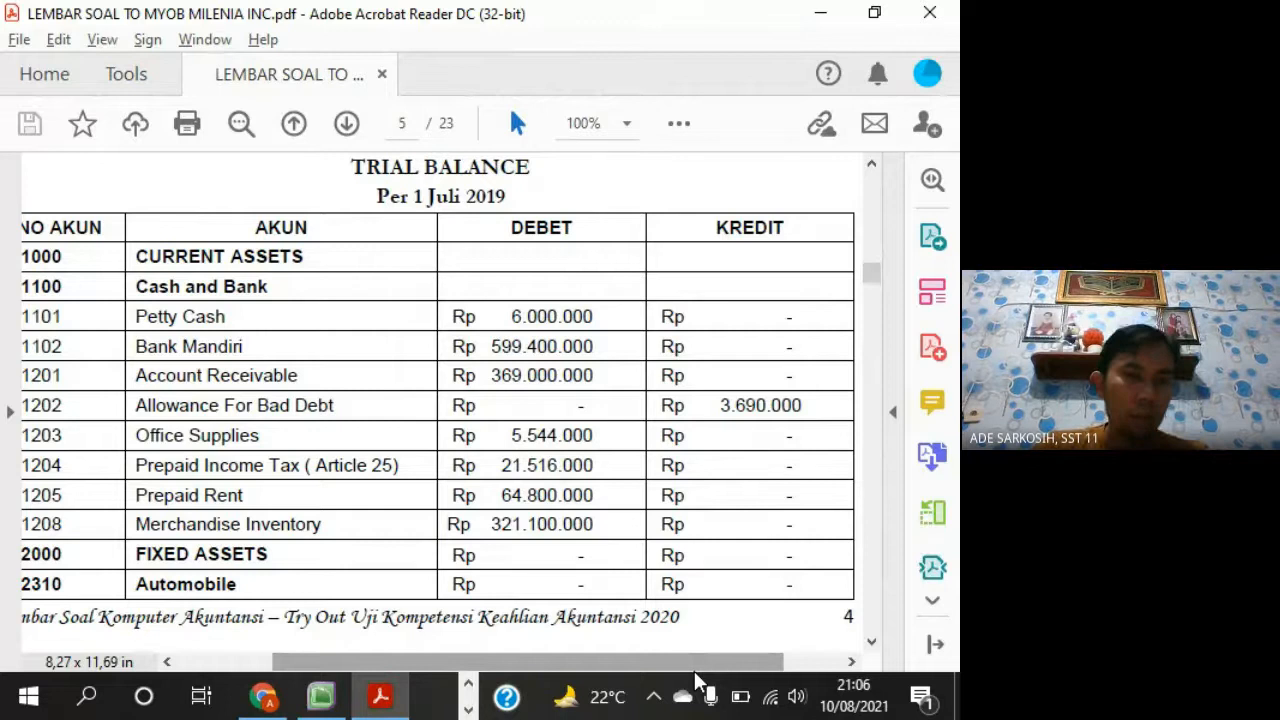
Launch Excel and create a blank workbook
{"action": "left_click", "coordinate": [467, 706]}
{"action": "left_click", "coordinate": [468, 707]}
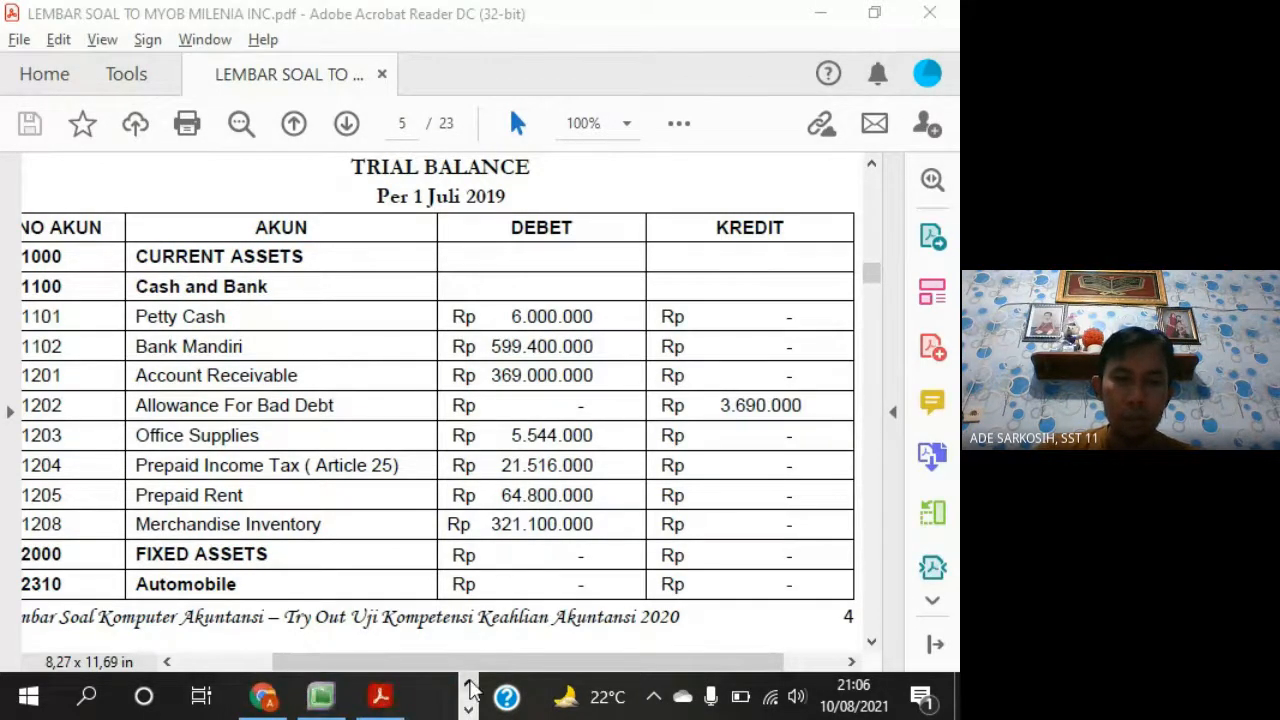
{"action": "left_click", "coordinate": [468, 685]}
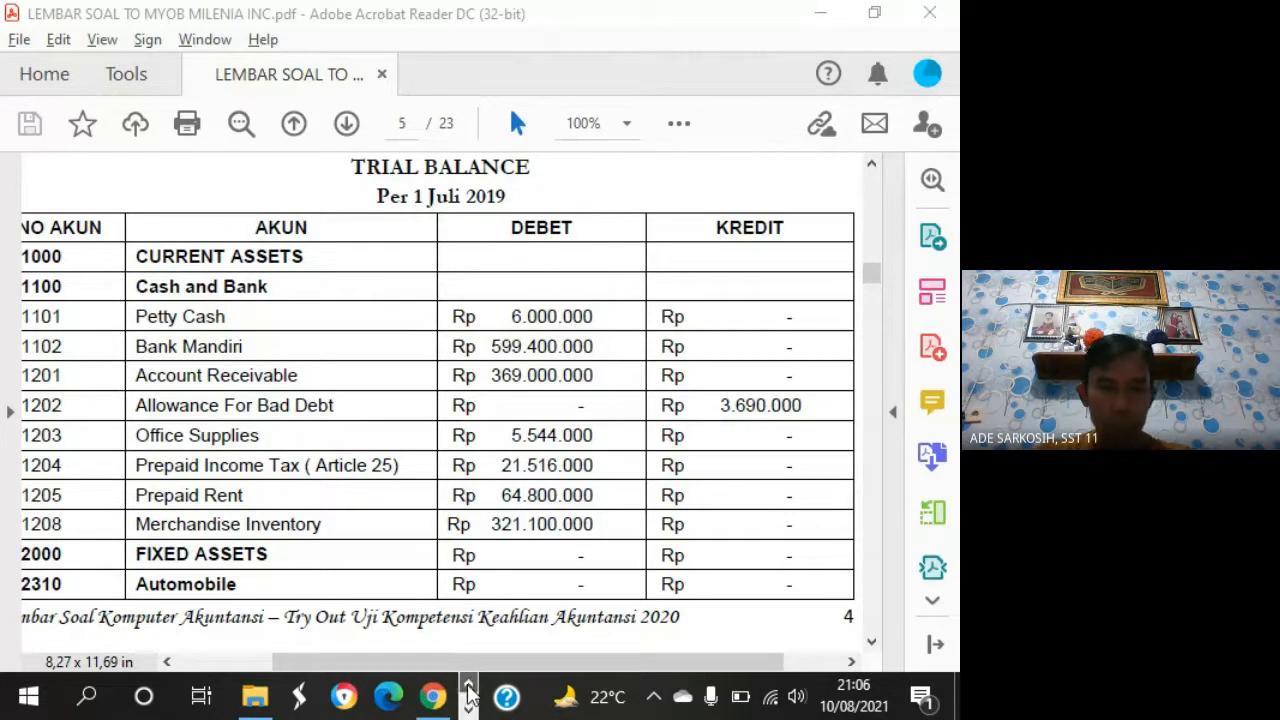
{"action": "left_click", "coordinate": [86, 698]}
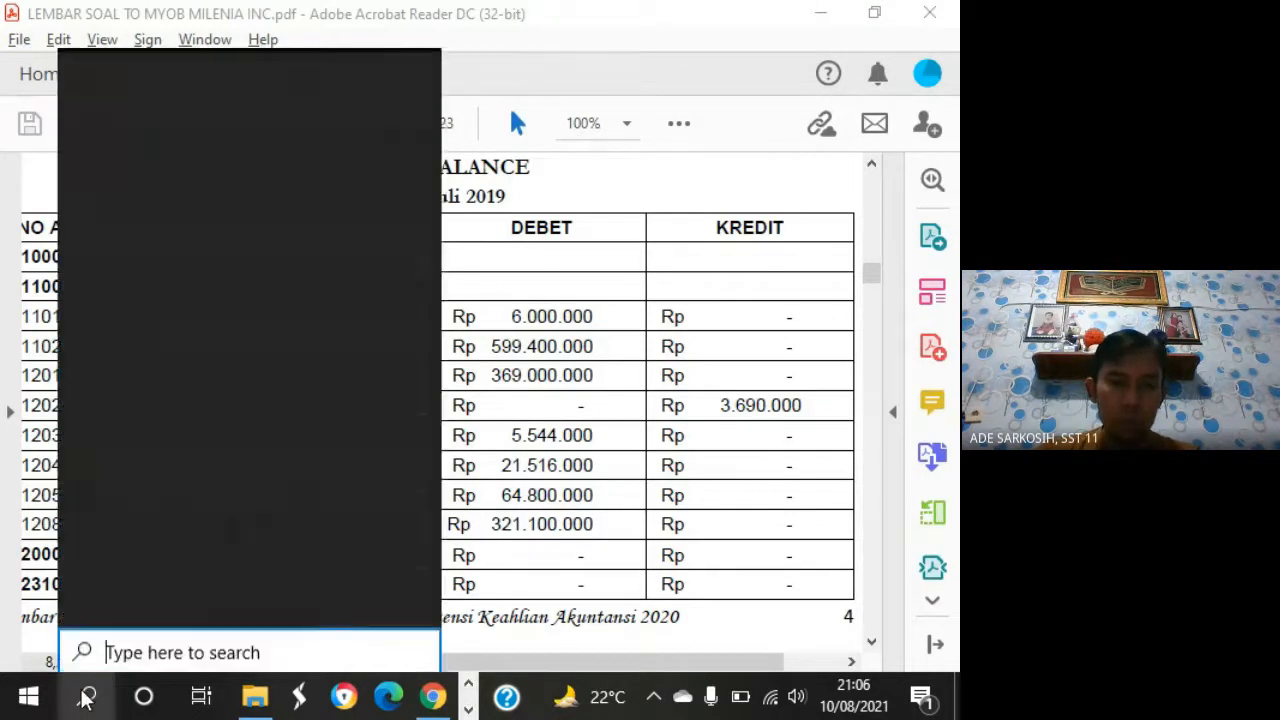
{"action": "left_click", "coordinate": [252, 208]}
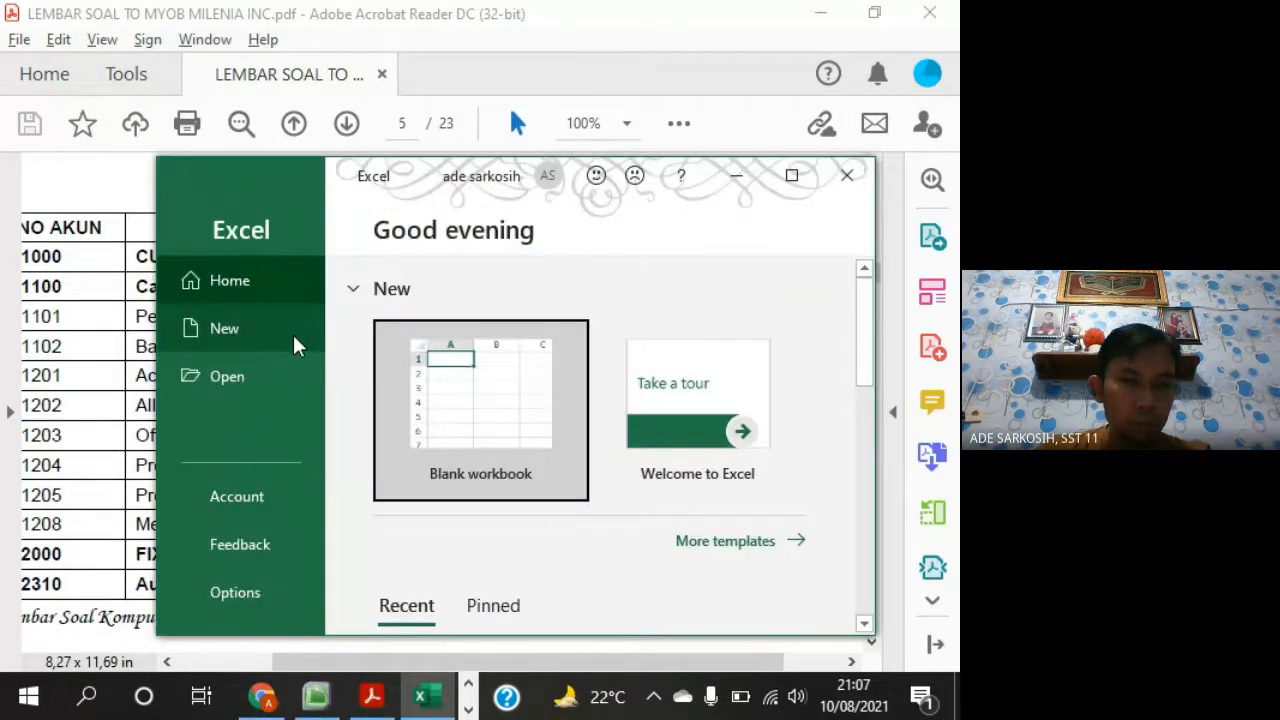
{"action": "left_click", "coordinate": [430, 377]}
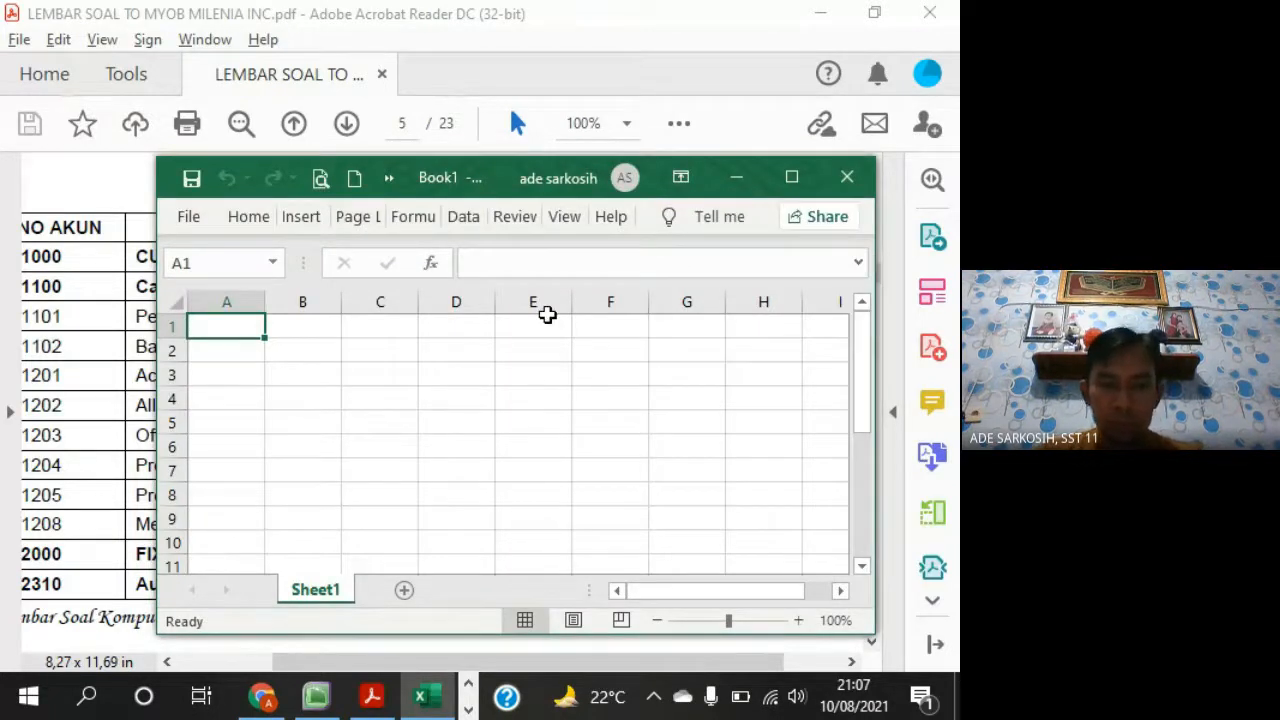
Enter the heading No Akun in cell A1
{"action": "key", "text": "Tab"}
{"action": "key", "text": "Return"}
{"action": "key", "text": "Up"}
{"action": "type", "text": "No"}
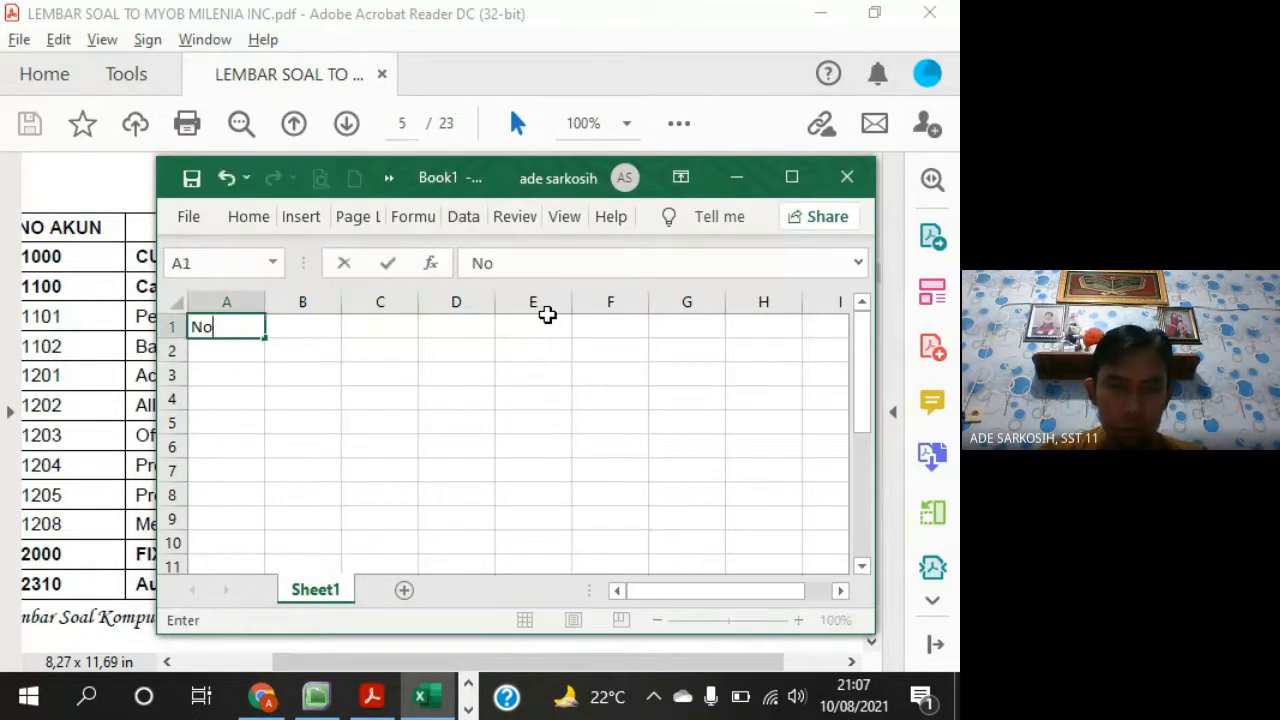
{"action": "type", "text": " Akun"}
{"action": "key", "text": "Return"}
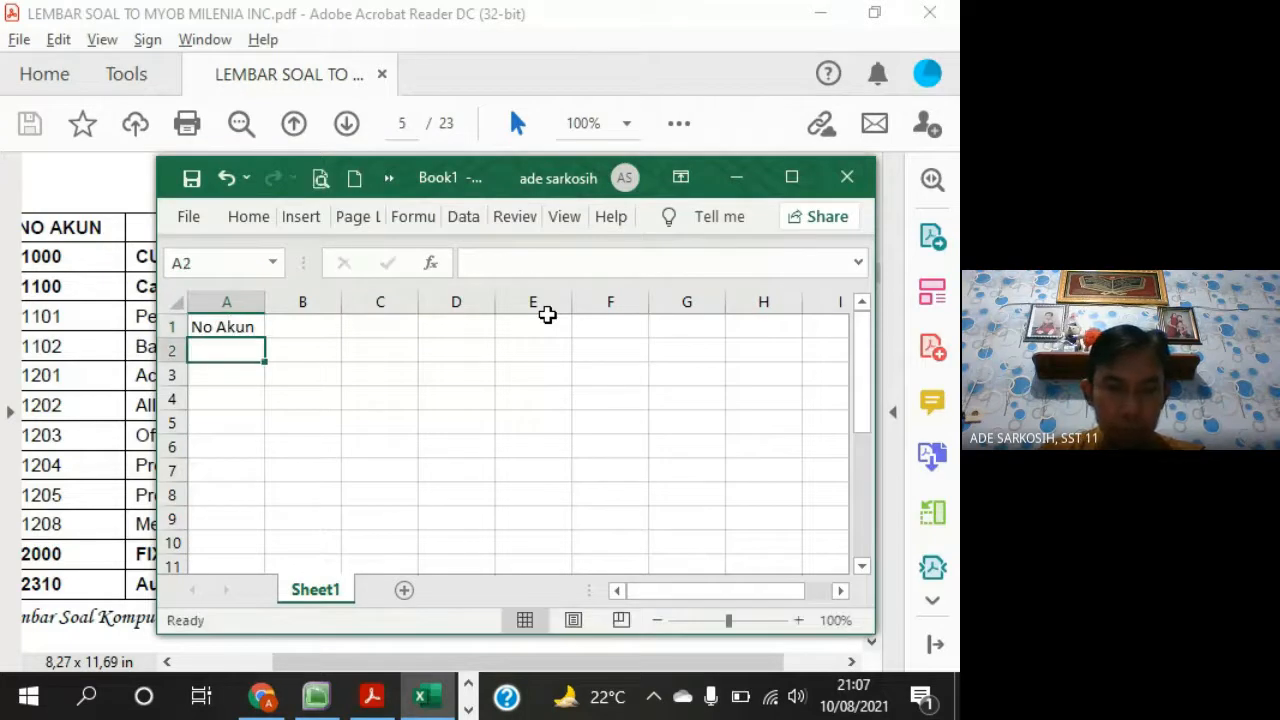
List the account number prefixes 1, 2, 3, 4, 5, 6, 8 and 9 in cells A2 to A9
{"action": "type", "text": "1"}
{"action": "key", "text": "Return"}
{"action": "type", "text": "2"}
{"action": "key", "text": "Return"}
{"action": "type", "text": "3"}
{"action": "key", "text": "Return"}
{"action": "type", "text": "4"}
{"action": "key", "text": "Return"}
{"action": "type", "text": "5"}
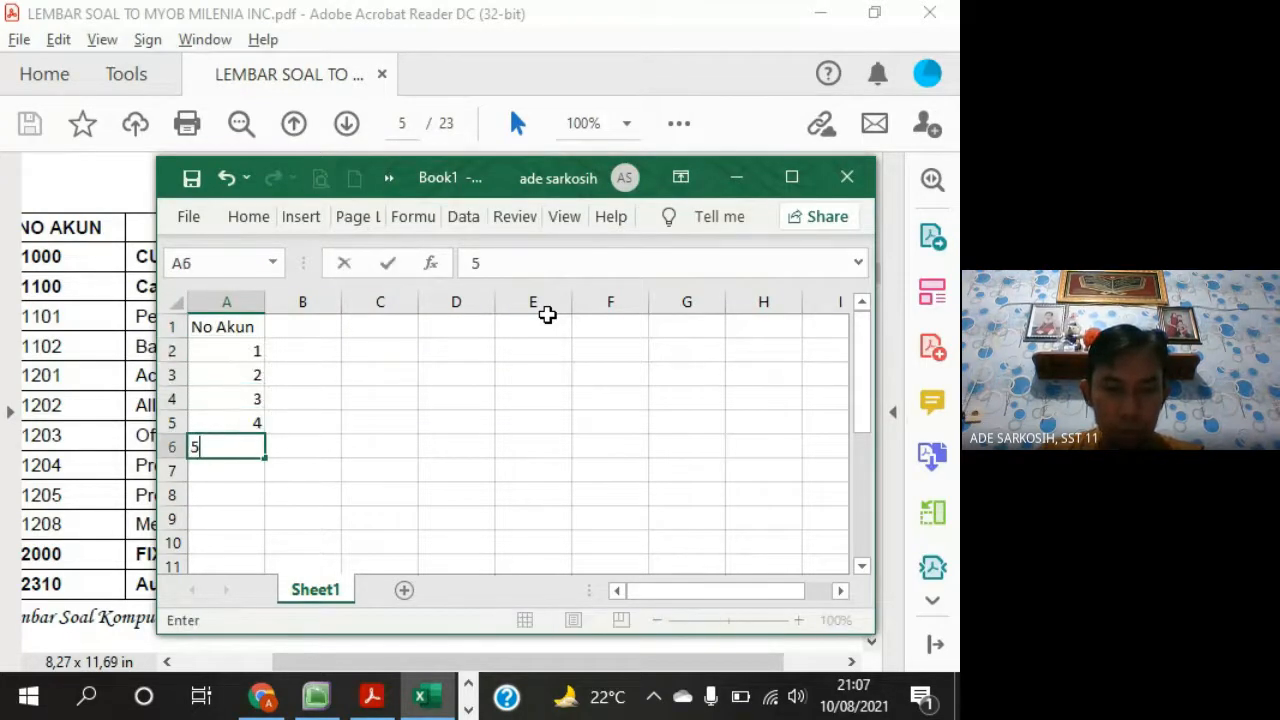
{"action": "key", "text": "Return"}
{"action": "type", "text": "6"}
{"action": "key", "text": "Return"}
{"action": "type", "text": "8"}
{"action": "key", "text": "Return"}
{"action": "key", "text": "Return"}
{"action": "key", "text": "Up"}
{"action": "type", "text": "9"}
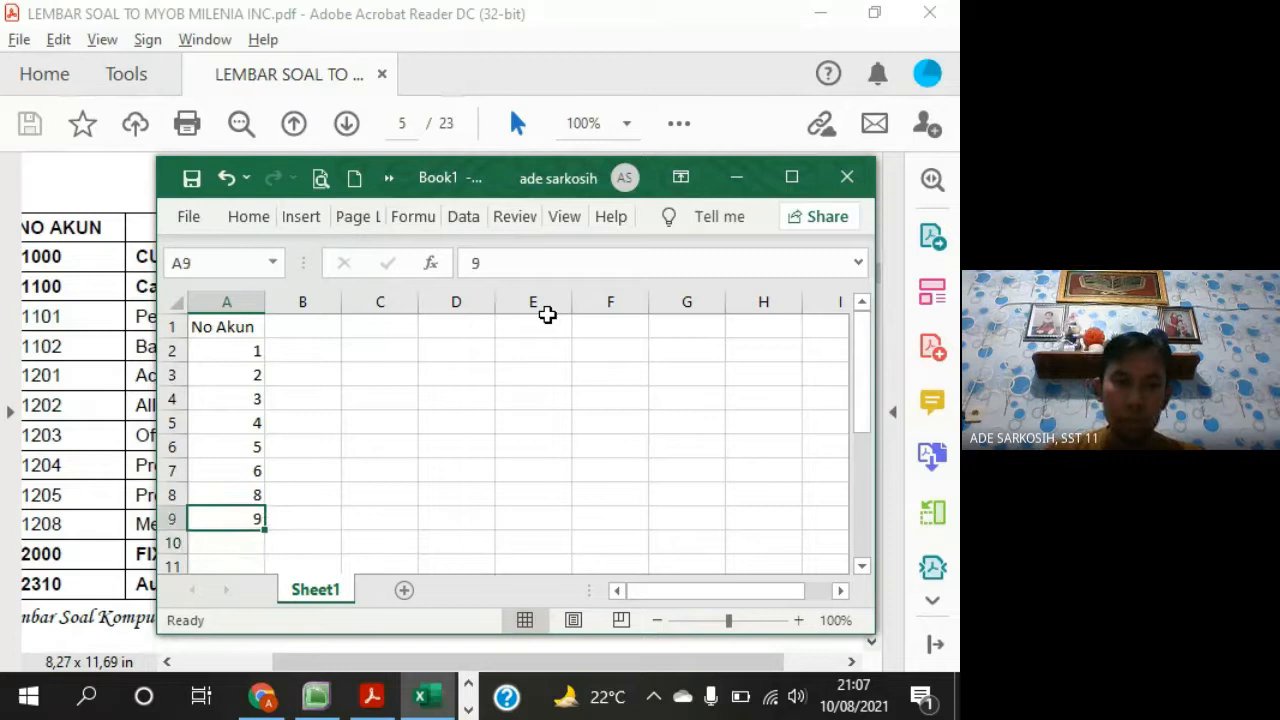
Review the account number prefixes in column A one by one
{"action": "key", "text": "ctrl+Up"}
{"action": "key", "text": "Down"}
{"action": "key", "text": "Down"}
{"action": "key", "text": "Down"}
{"action": "key", "text": "Down"}
{"action": "key", "text": "Down"}
{"action": "key", "text": "Down"}
{"action": "key", "text": "Down"}
{"action": "key", "text": "Down"}
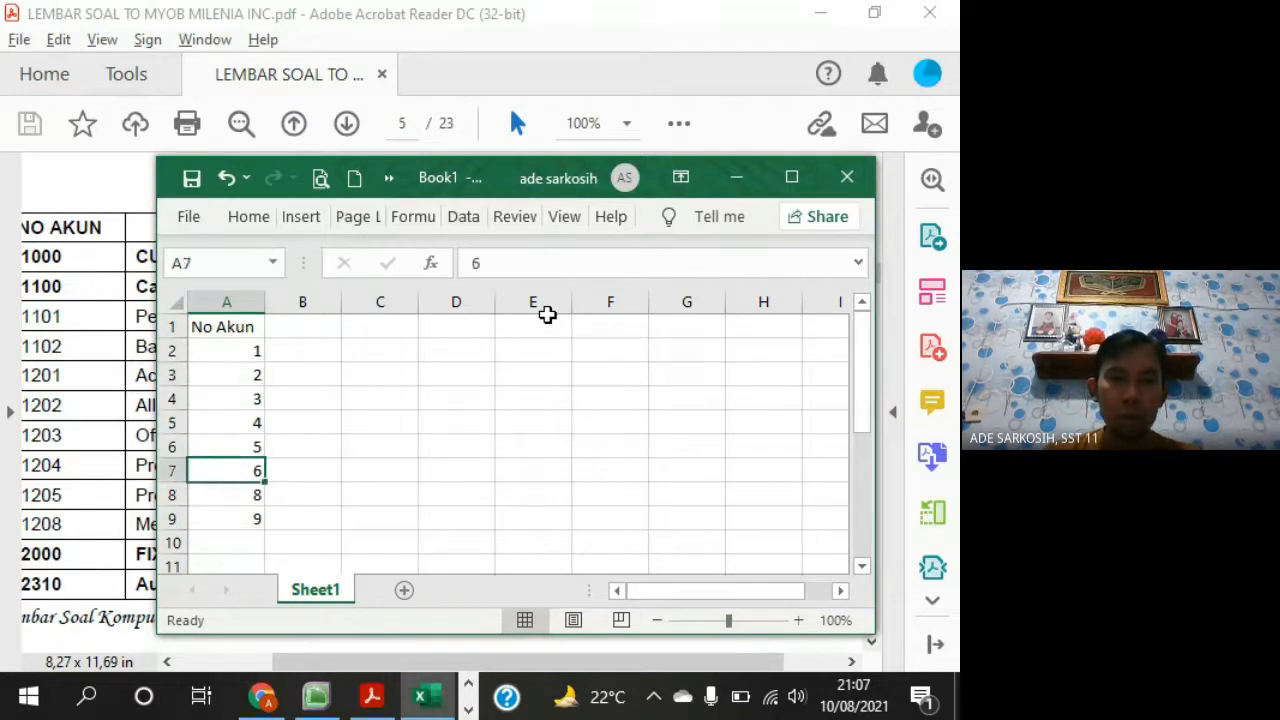
{"action": "key", "text": "Up"}
{"action": "key", "text": "Up"}
{"action": "key", "text": "Up"}
{"action": "key", "text": "Up"}
{"action": "key", "text": "Up"}
{"action": "key", "text": "Up"}
{"action": "key", "text": "Up"}
Enter the heading Saldo Normal in cell B1
{"action": "key", "text": "Right"}
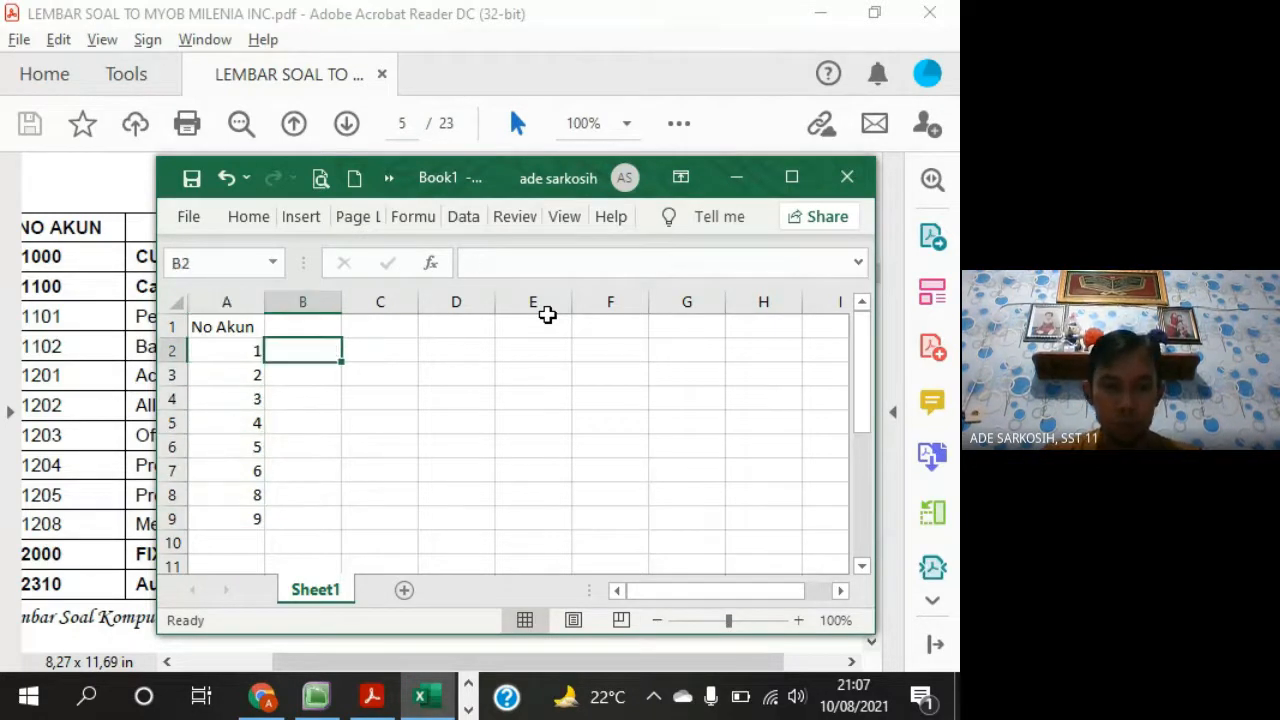
{"action": "key", "text": "Up"}
{"action": "type", "text": "Saldo"}
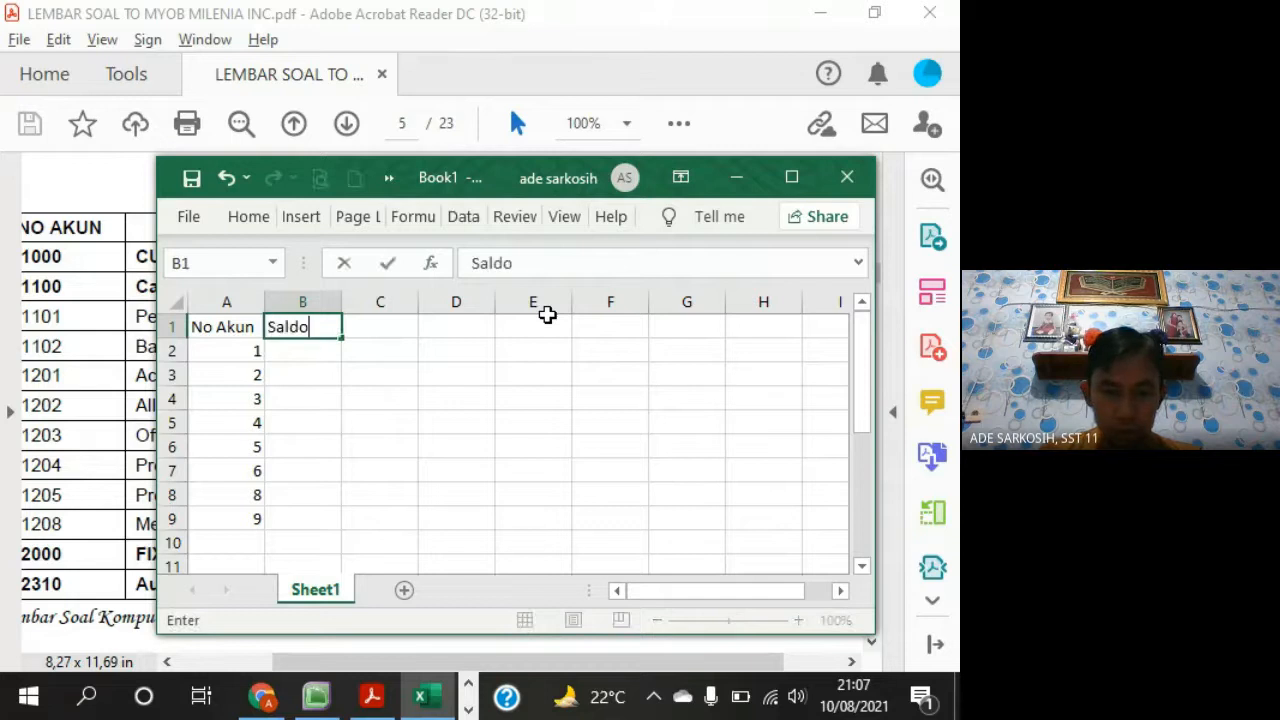
{"action": "type", "text": " Normalq"}
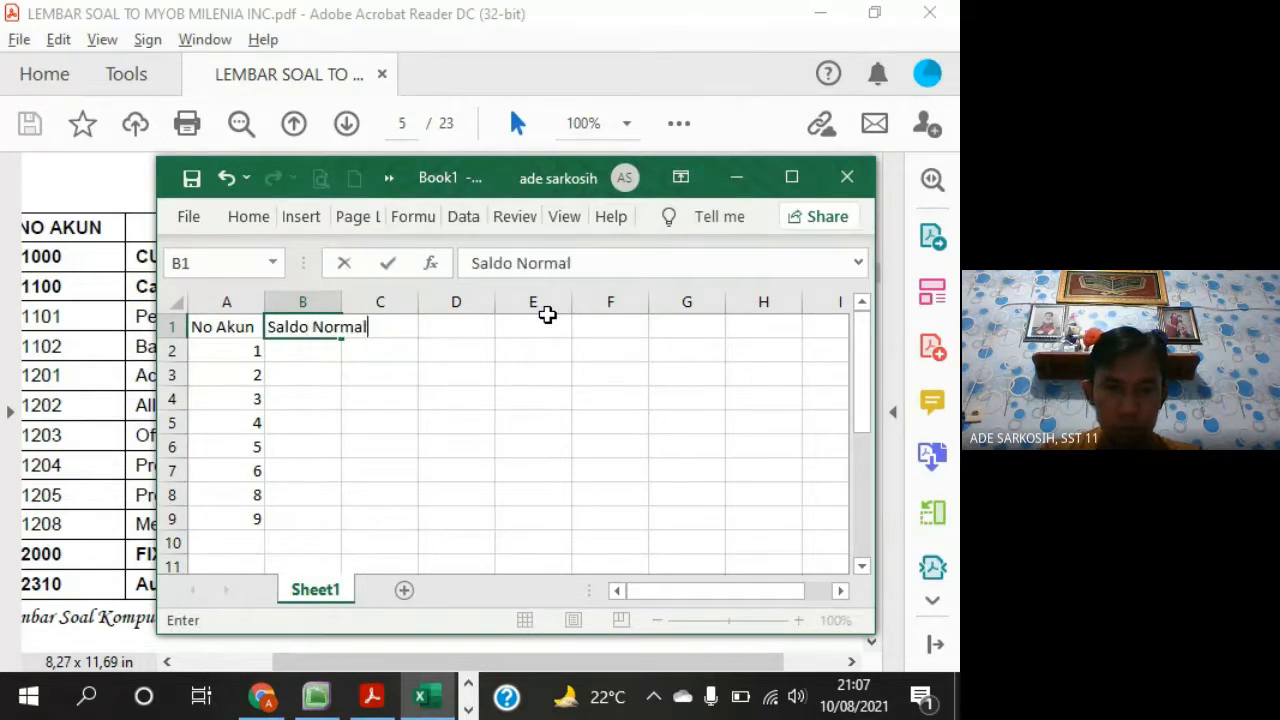
{"action": "key", "text": "ctrl+Return"}
{"action": "key", "text": "F2"}
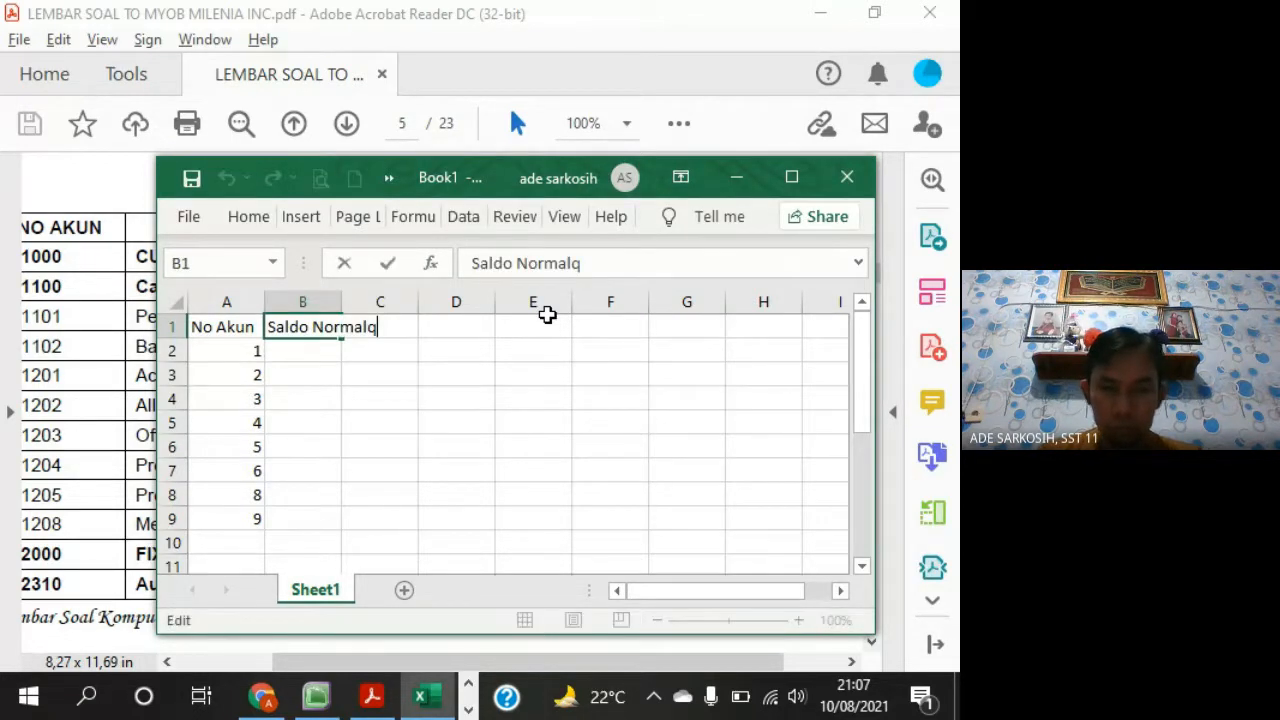
{"action": "key", "text": "BackSpace"}
{"action": "key", "text": "Return"}
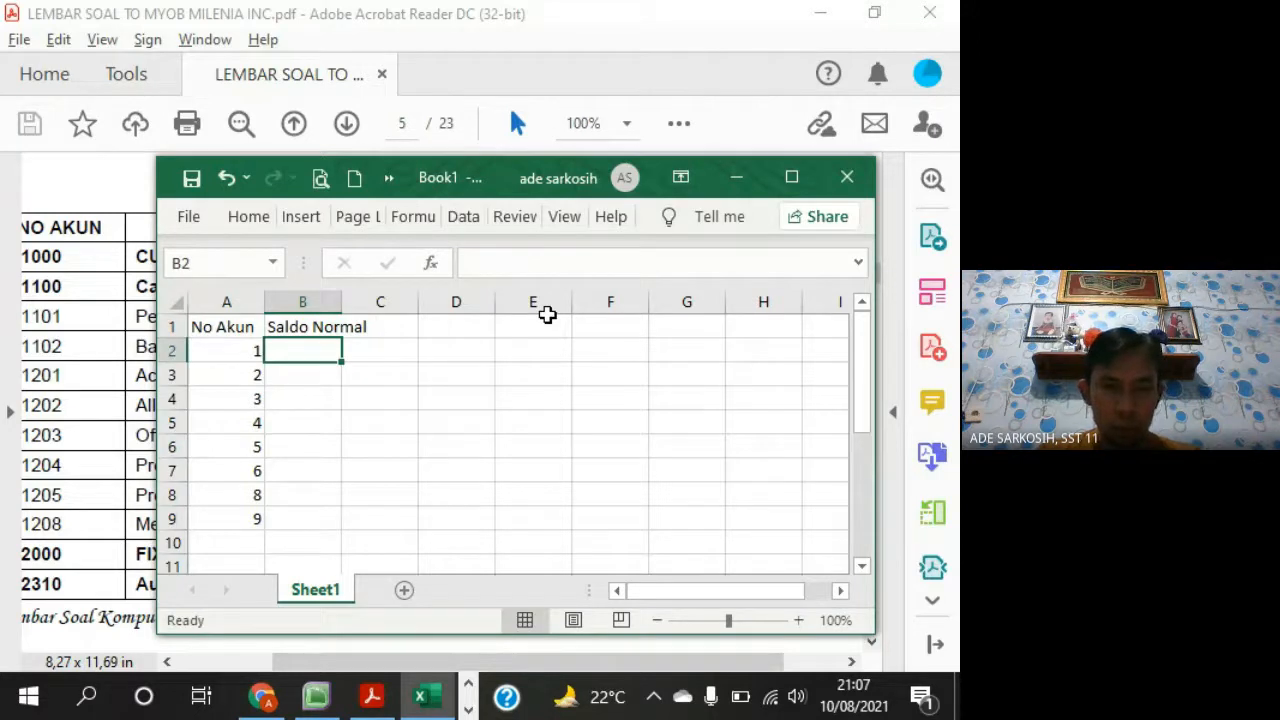
Enter the normal balances D, K, K, K and D in cells B2 to B6 for prefixes 1 to 5
{"action": "type", "text": "D"}
{"action": "key", "text": "Up"}
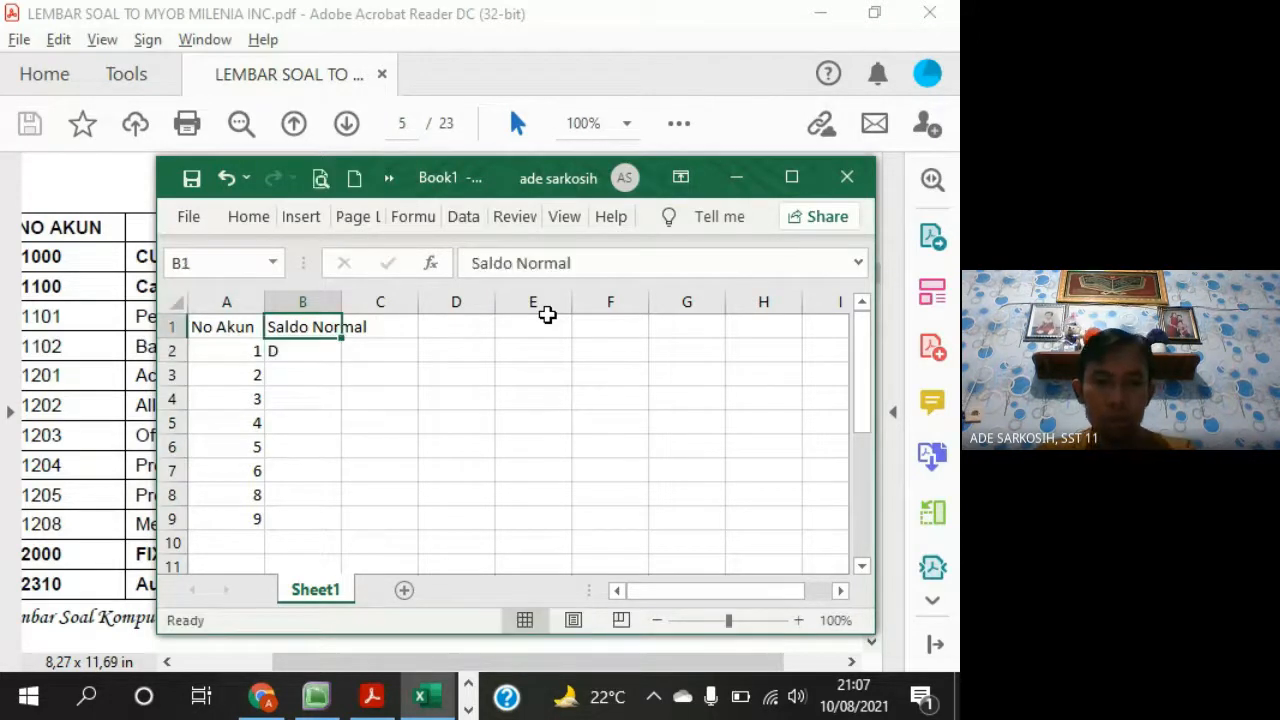
{"action": "key", "text": "Down"}
{"action": "key", "text": "Down"}
{"action": "type", "text": "K"}
{"action": "key", "text": "Return"}
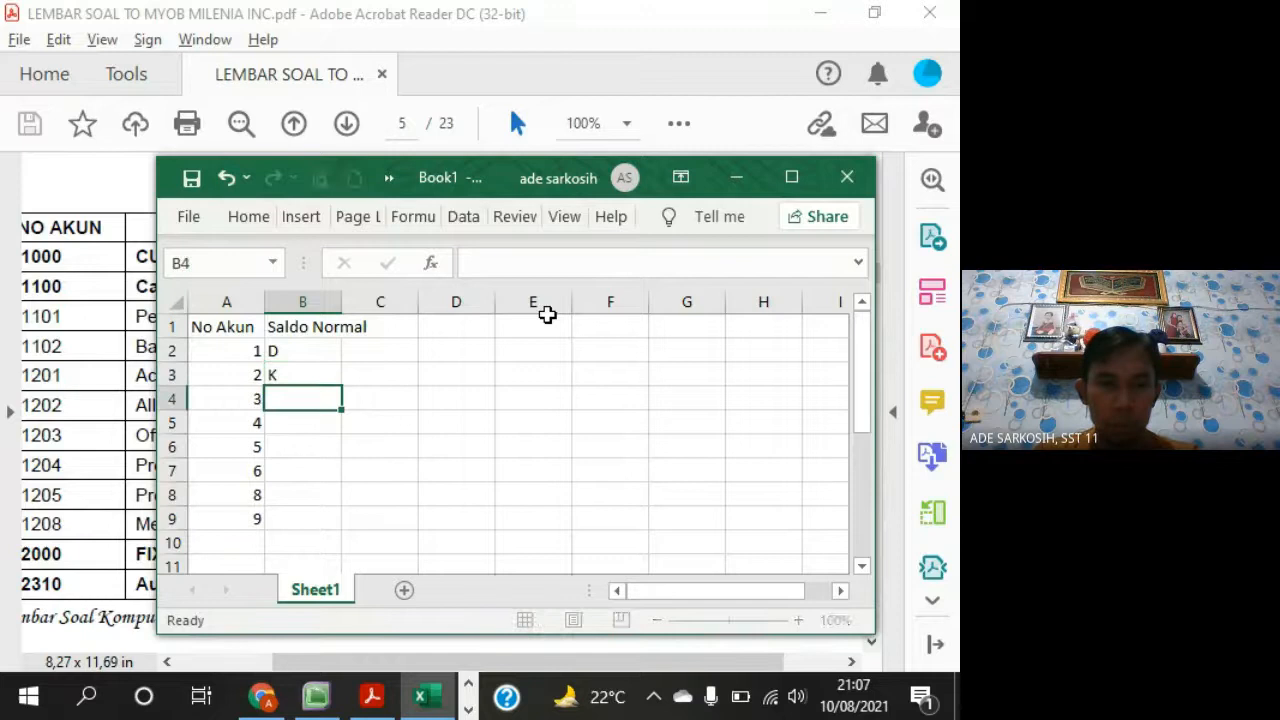
{"action": "type", "text": "K"}
{"action": "key", "text": "Return"}
{"action": "type", "text": "K"}
{"action": "key", "text": "Return"}
{"action": "type", "text": "D"}
{"action": "key", "text": "Return"}
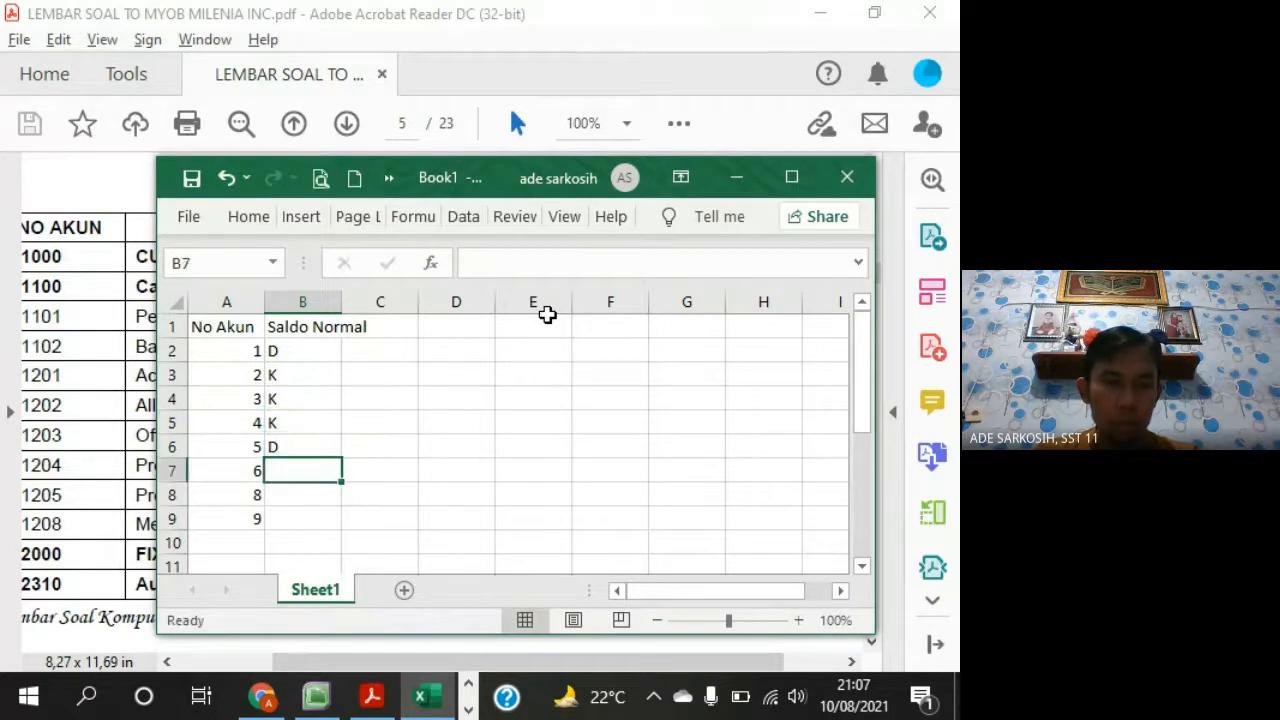
Enter the normal balances D, K and D in cells B7 to B9 and autofit column B to its heading
{"action": "type", "text": "D"}
{"action": "key", "text": "Return"}
{"action": "type", "text": "K"}
{"action": "key", "text": "Return"}
{"action": "type", "text": "D"}
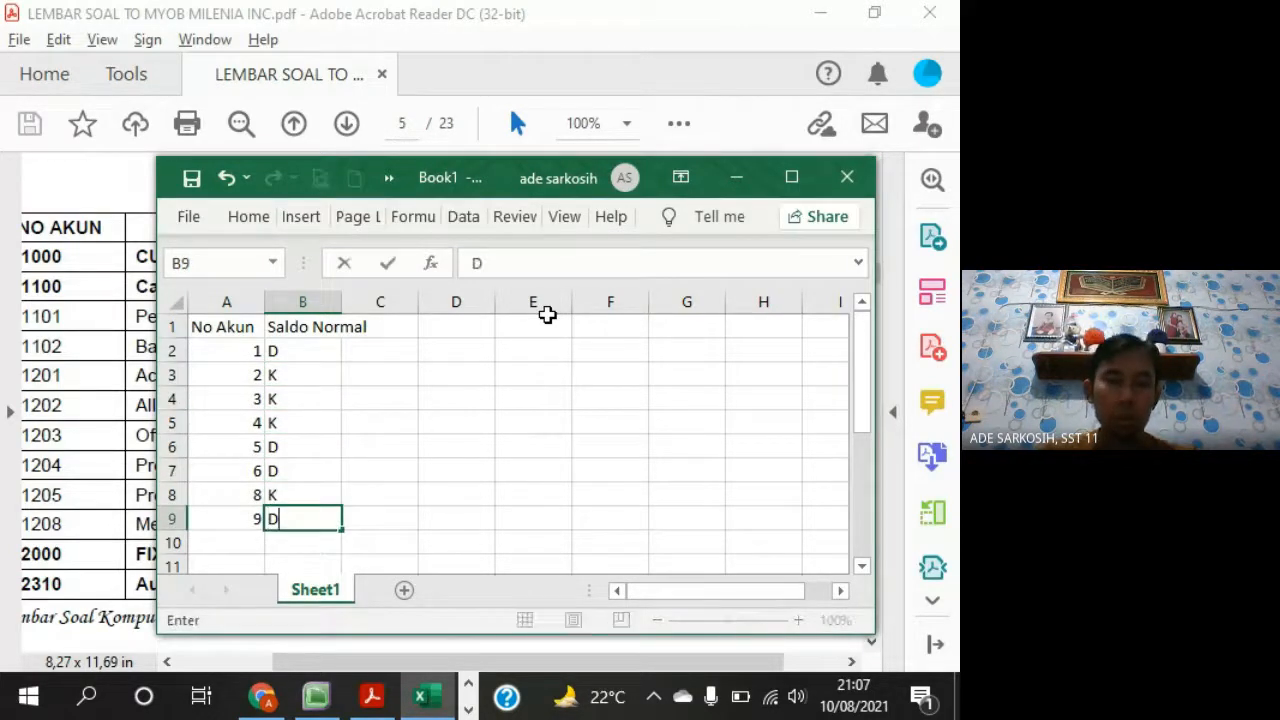
{"action": "key", "text": "Up"}
{"action": "key", "text": "Up"}
{"action": "key", "text": "Up"}
{"action": "key", "text": "Up"}
{"action": "key", "text": "Up"}
{"action": "key", "text": "Up"}
{"action": "key", "text": "Up"}
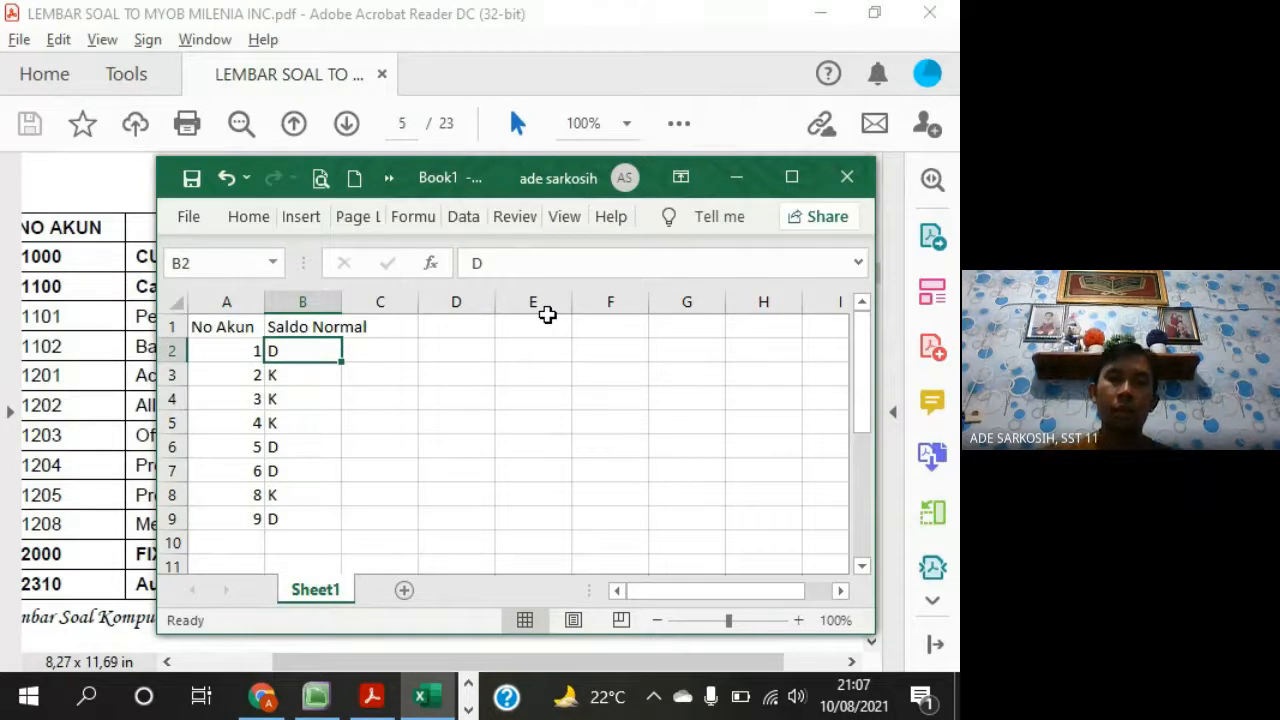
{"action": "double_click", "coordinate": [342, 301]}
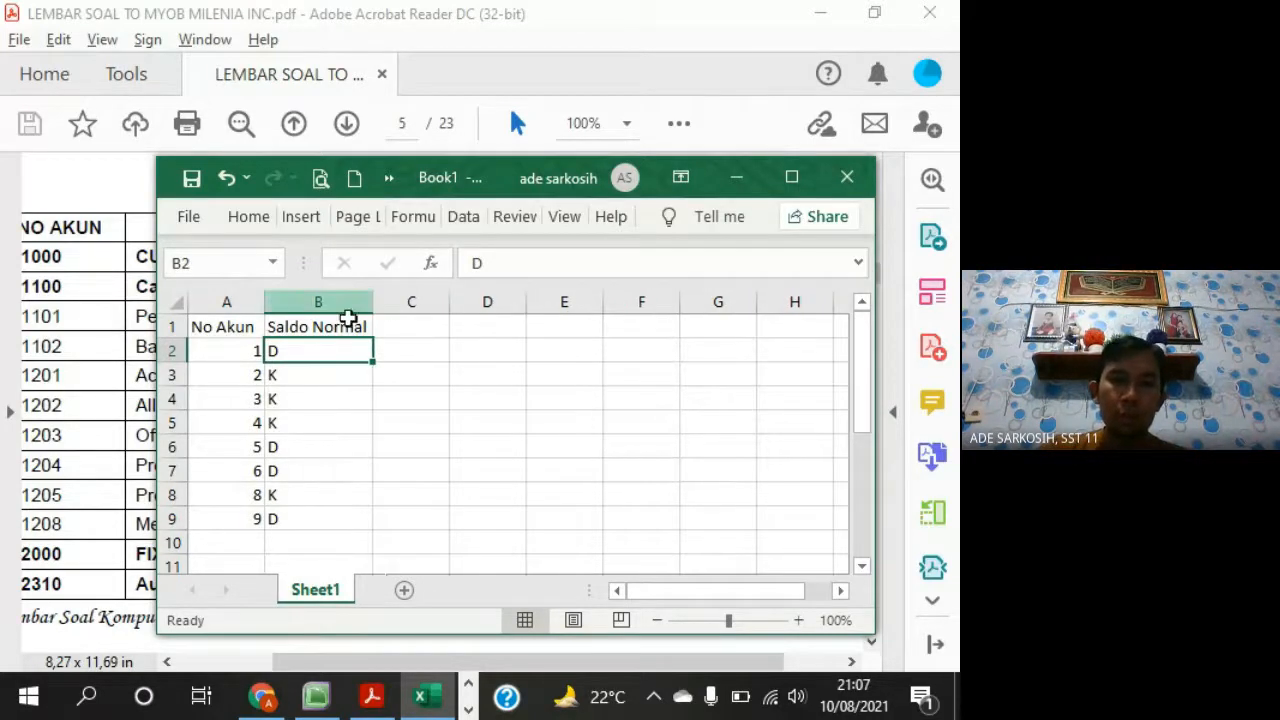
Review the normal balance of each account number prefix row by row in column B
{"action": "left_click", "coordinate": [252, 352]}
{"action": "left_click", "coordinate": [355, 378]}
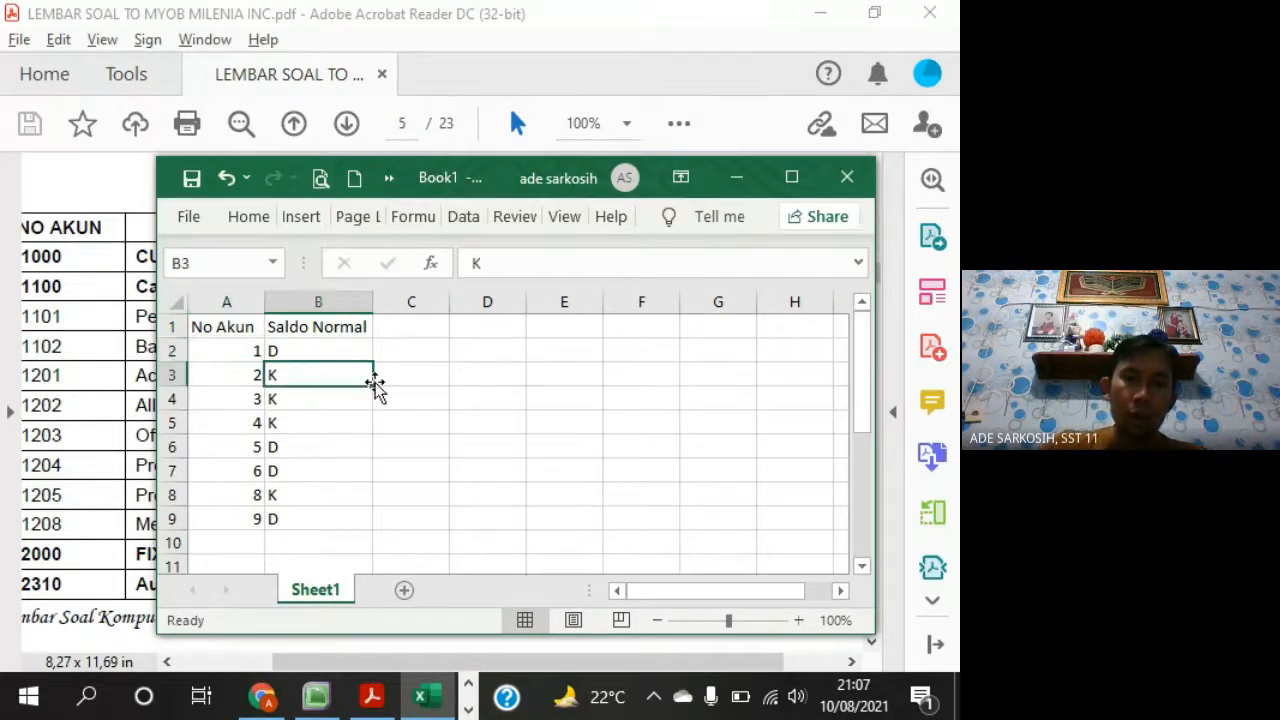
{"action": "key", "text": "Down"}
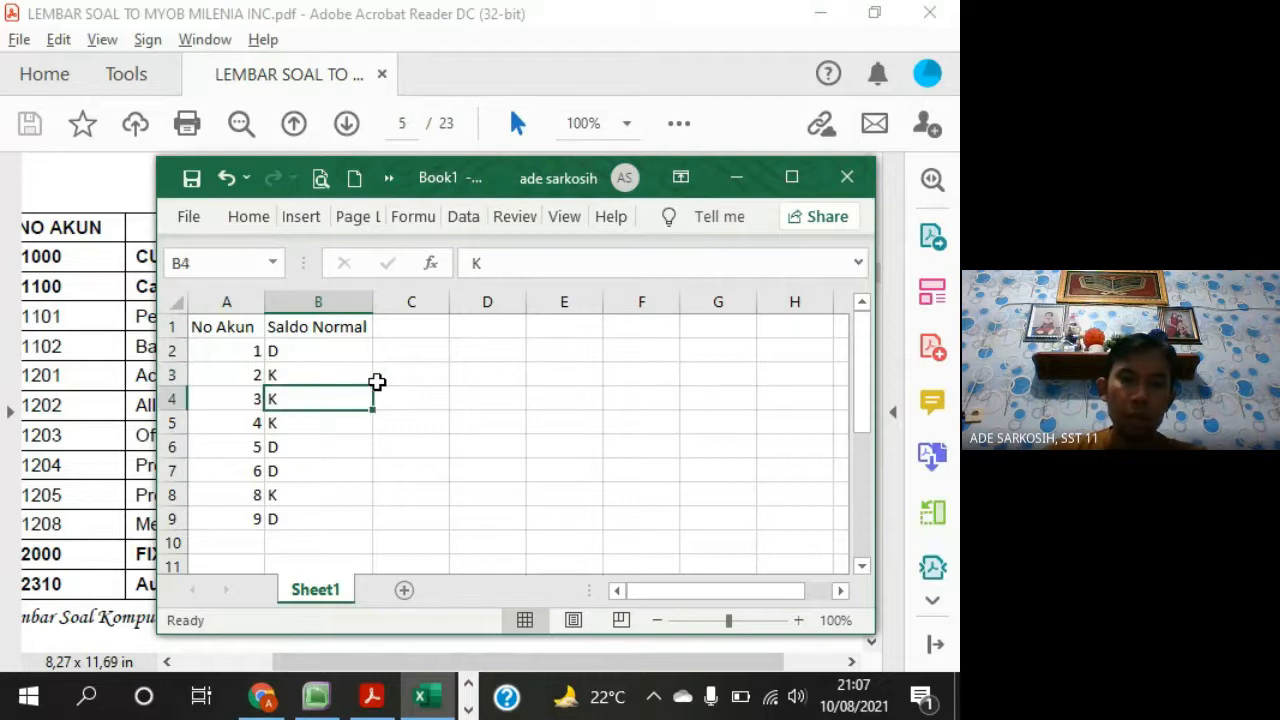
{"action": "key", "text": "Down"}
{"action": "key", "text": "Down"}
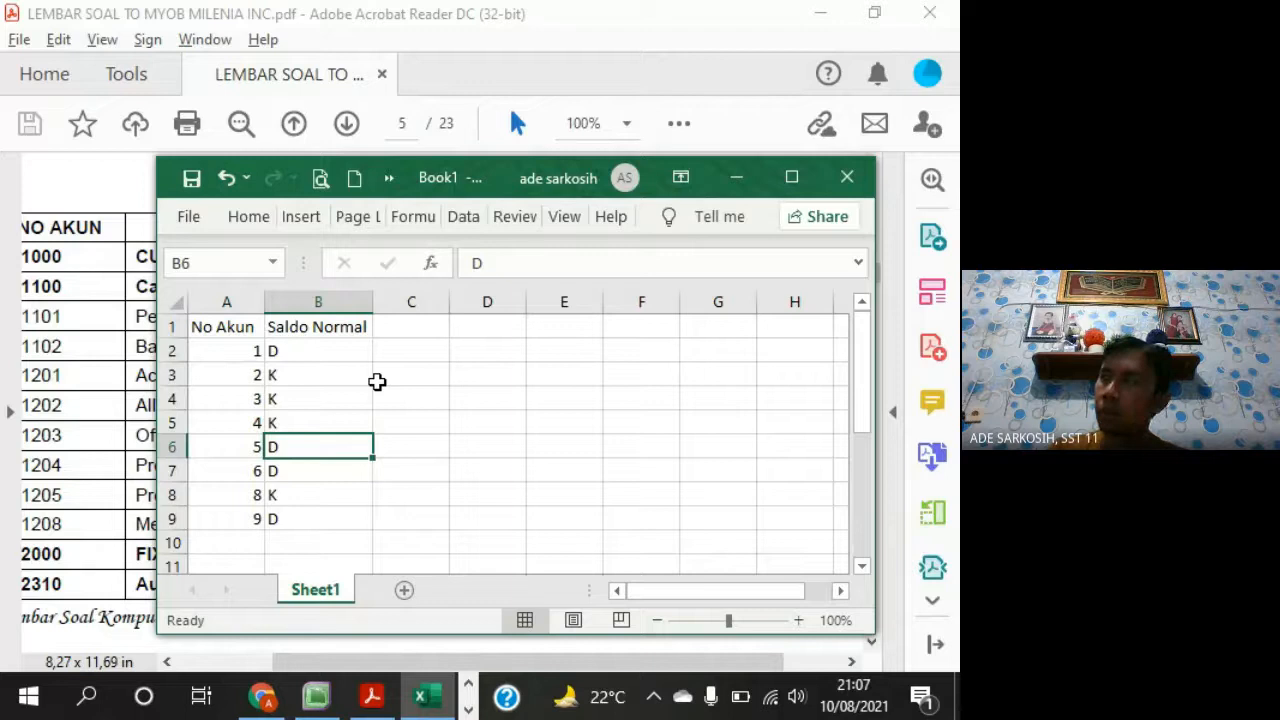
{"action": "key", "text": "Down"}
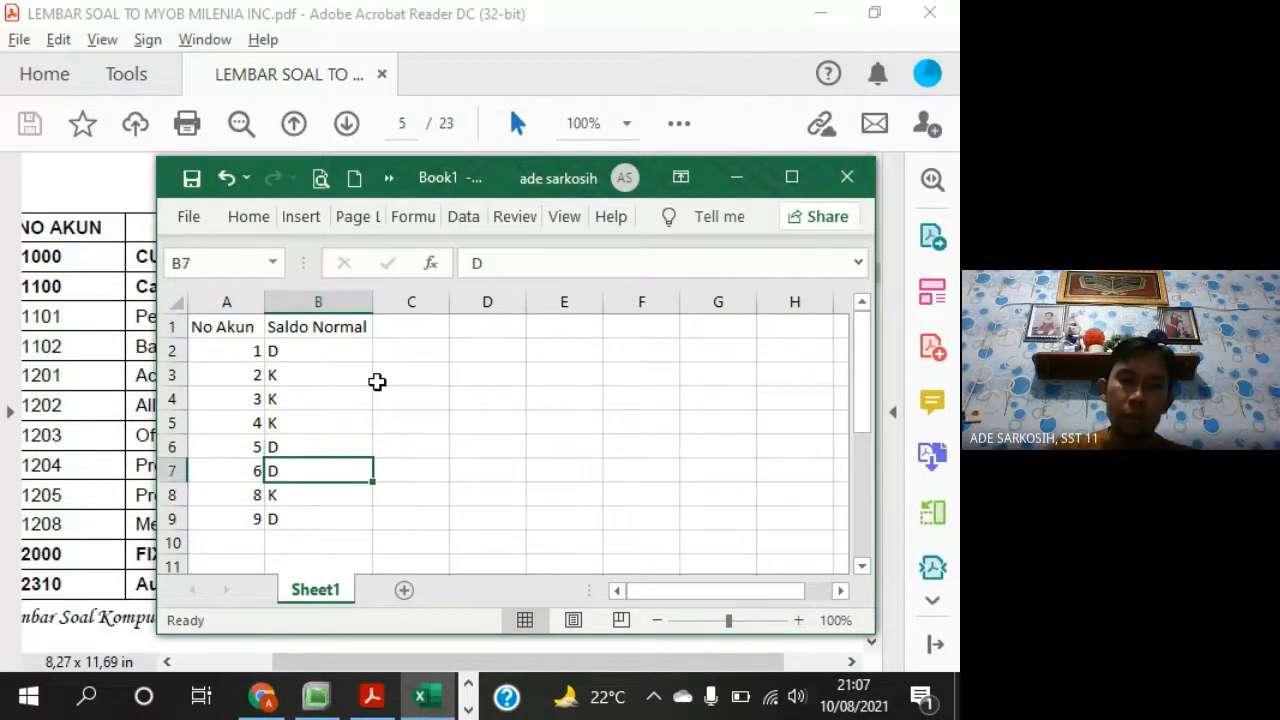
{"action": "key", "text": "Down"}
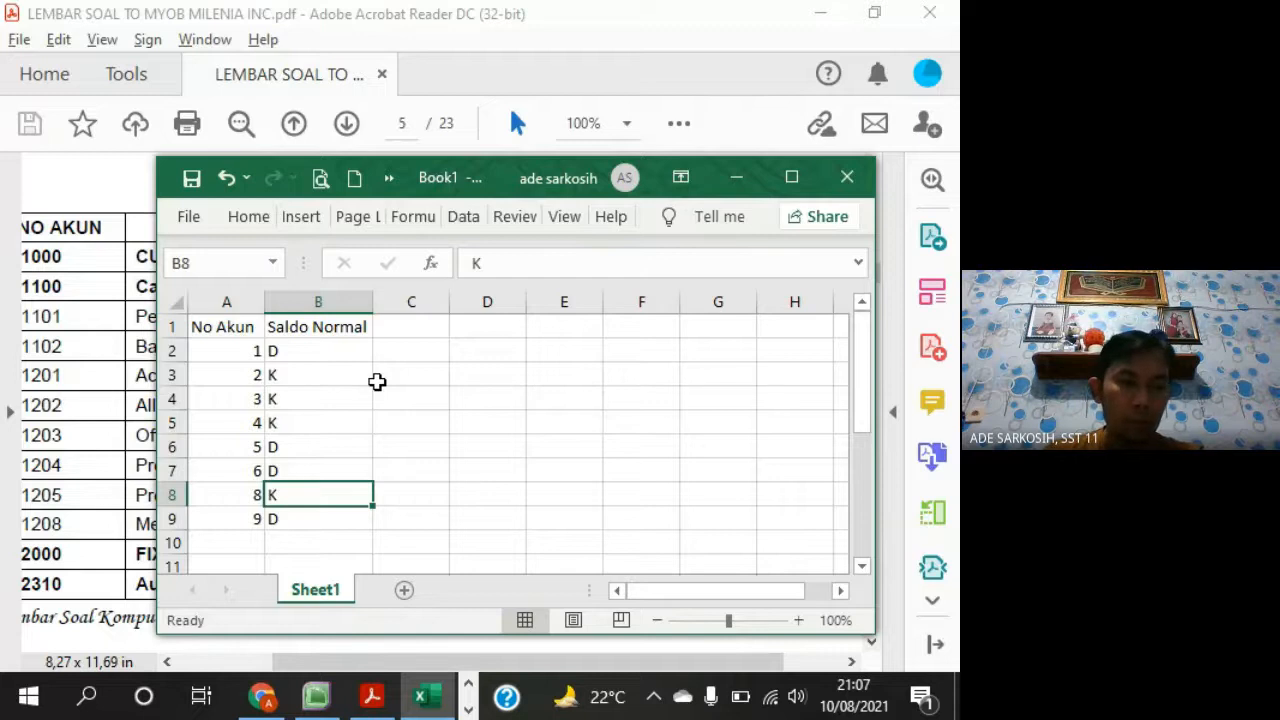
{"action": "key", "text": "Down"}
{"action": "key", "text": "ctrl+Up"}
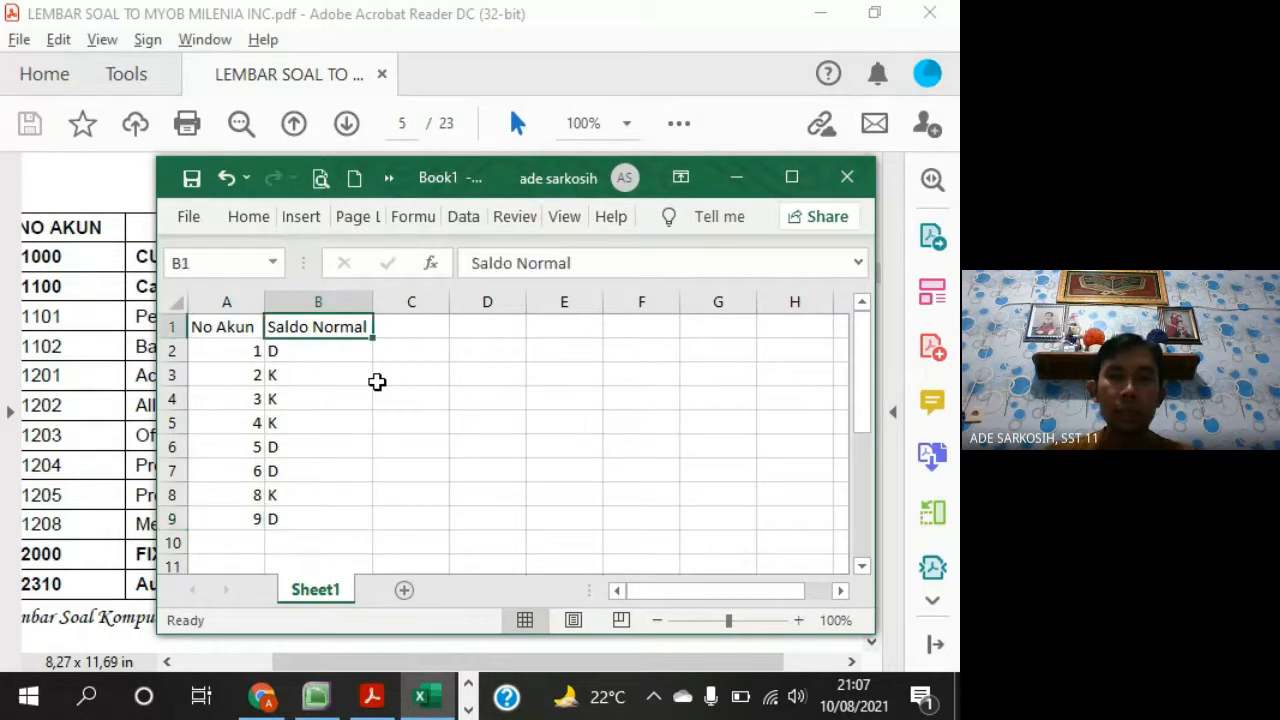
Enter the heading Pake tanda min in cell C1
{"action": "key", "text": "Right"}
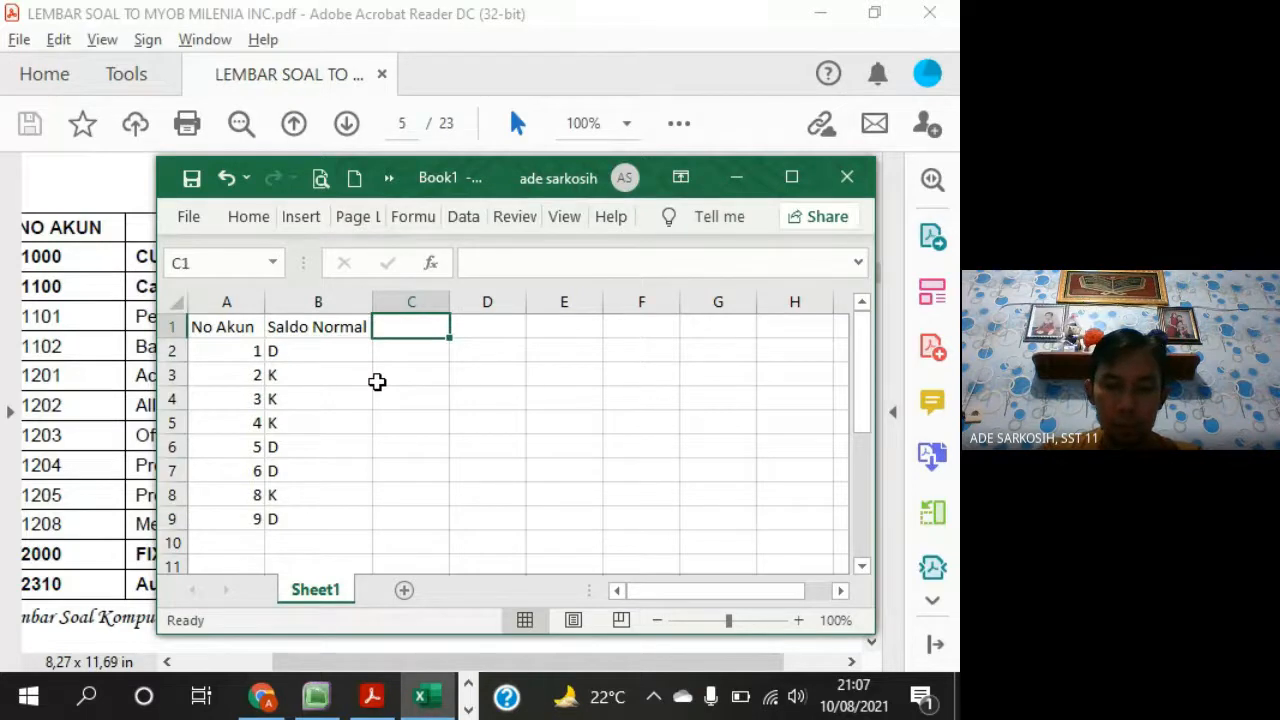
{"action": "type", "text": "SAL"}
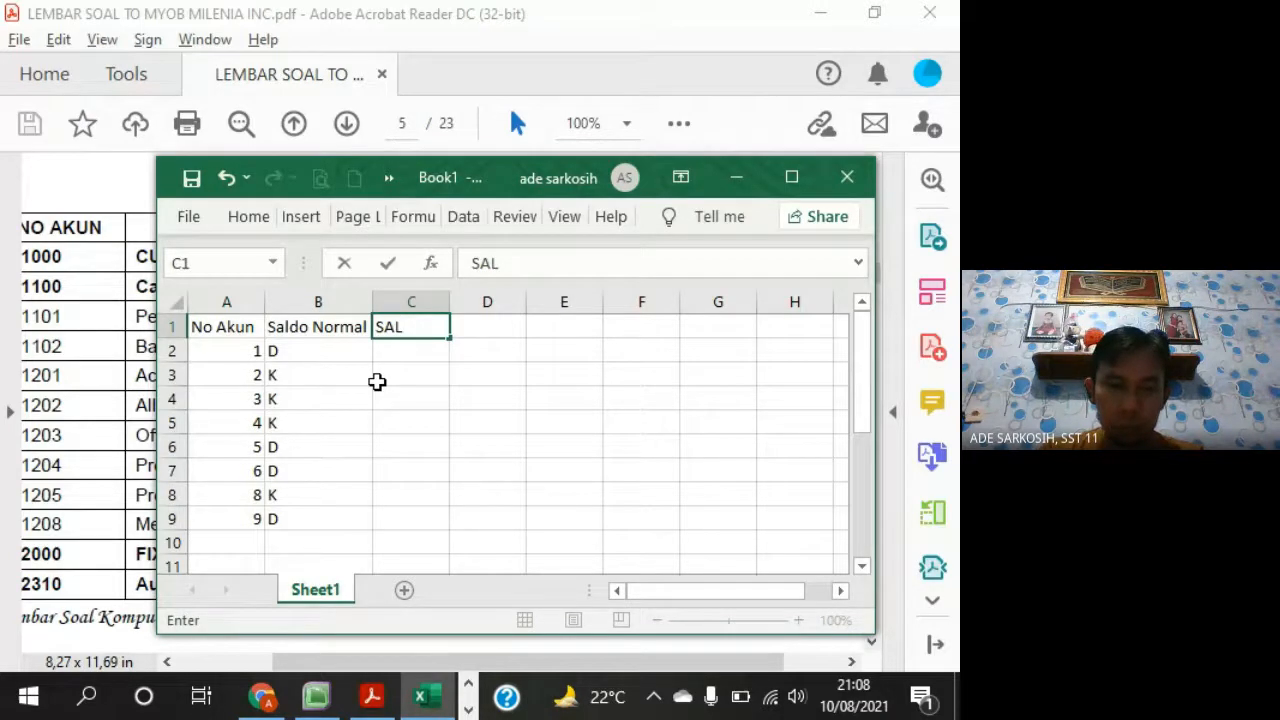
{"action": "key", "text": "Escape"}
{"action": "type", "text": "PA"}
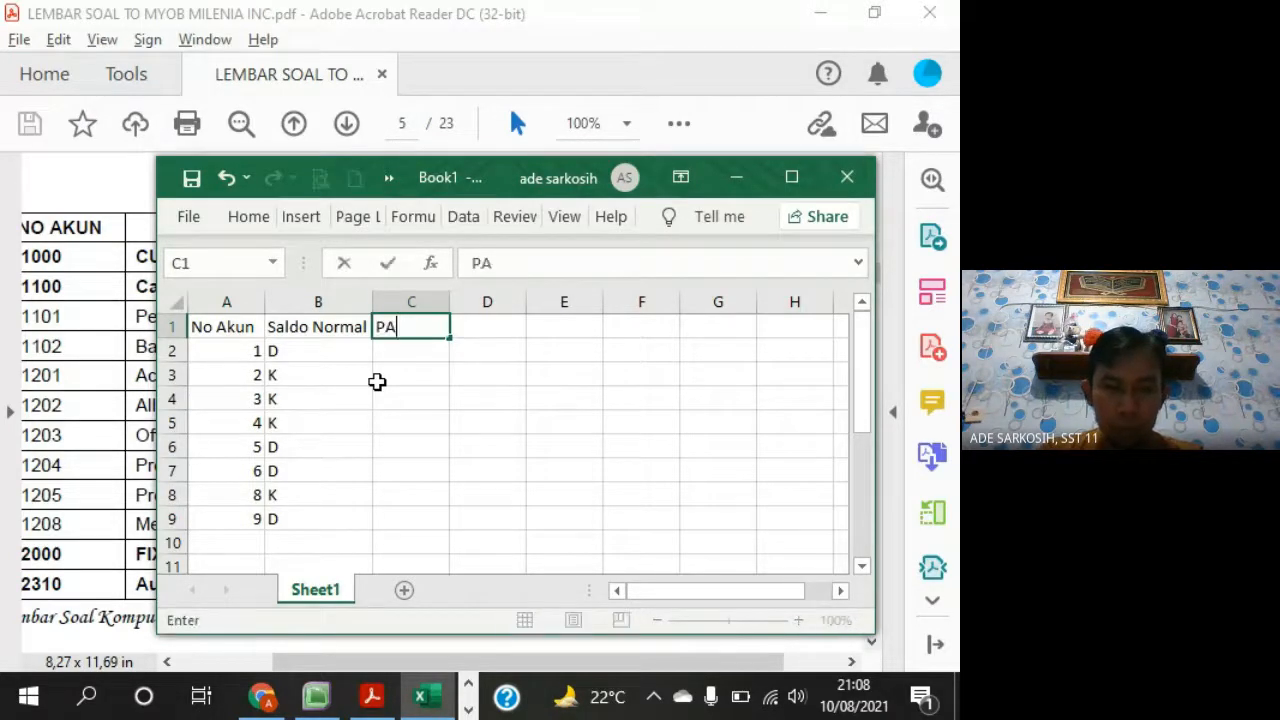
{"action": "key", "text": "BackSpace"}
{"action": "type", "text": "ake "}
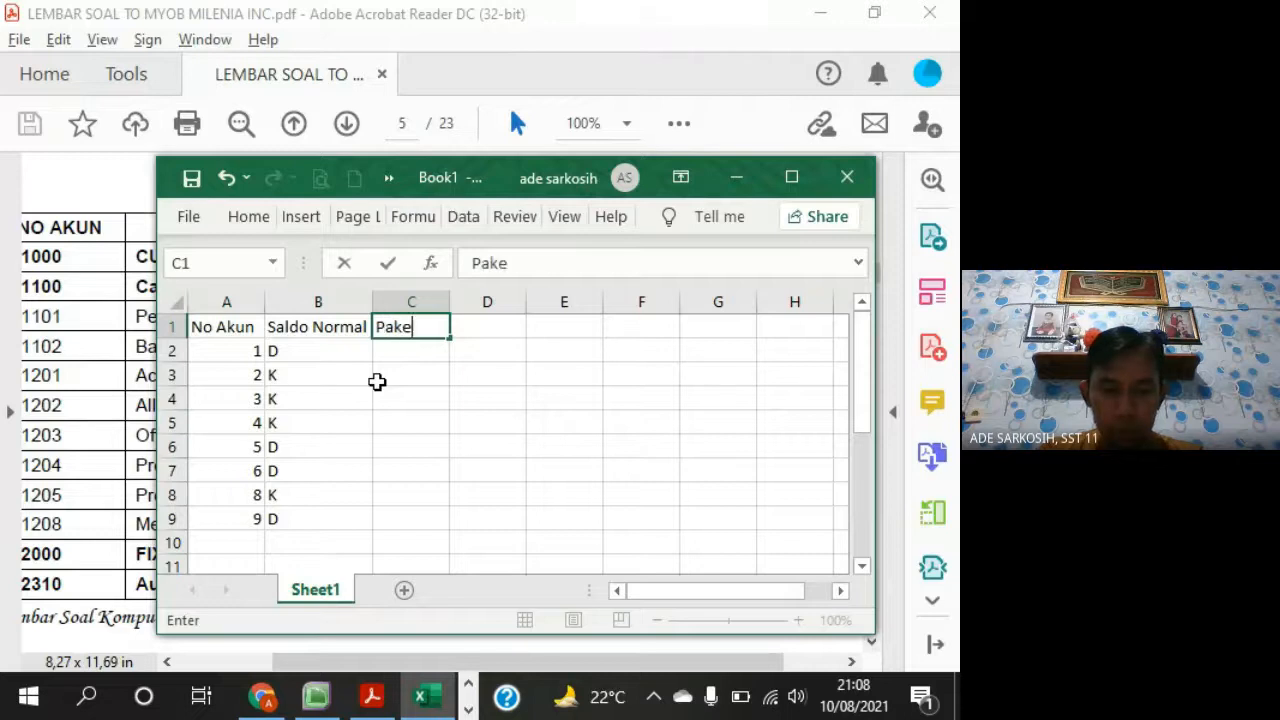
{"action": "type", "text": "tanda min"}
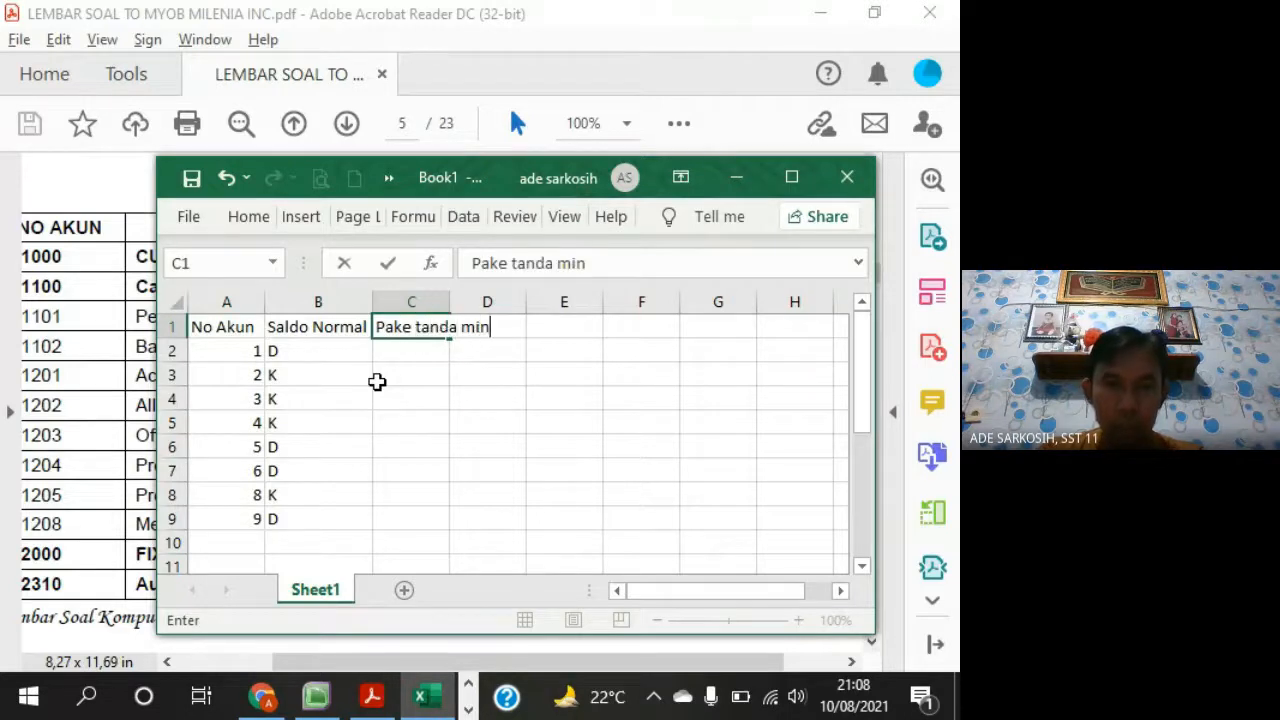
{"action": "key", "text": "Return"}
Enter K, D, D and D in cells C2 to C5 as the minus-sign sides for prefixes 1 to 4
{"action": "key", "text": "Left"}
{"action": "key", "text": "Left"}
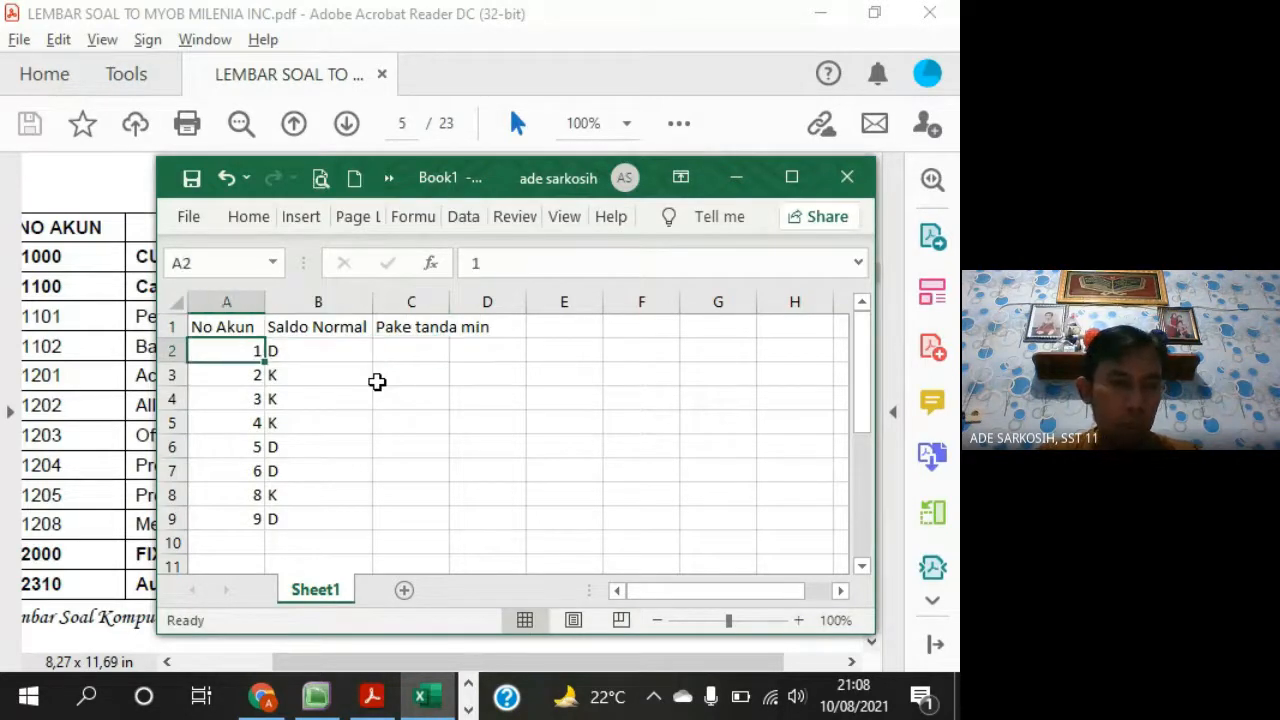
{"action": "key", "text": "Right"}
{"action": "key", "text": "Right"}
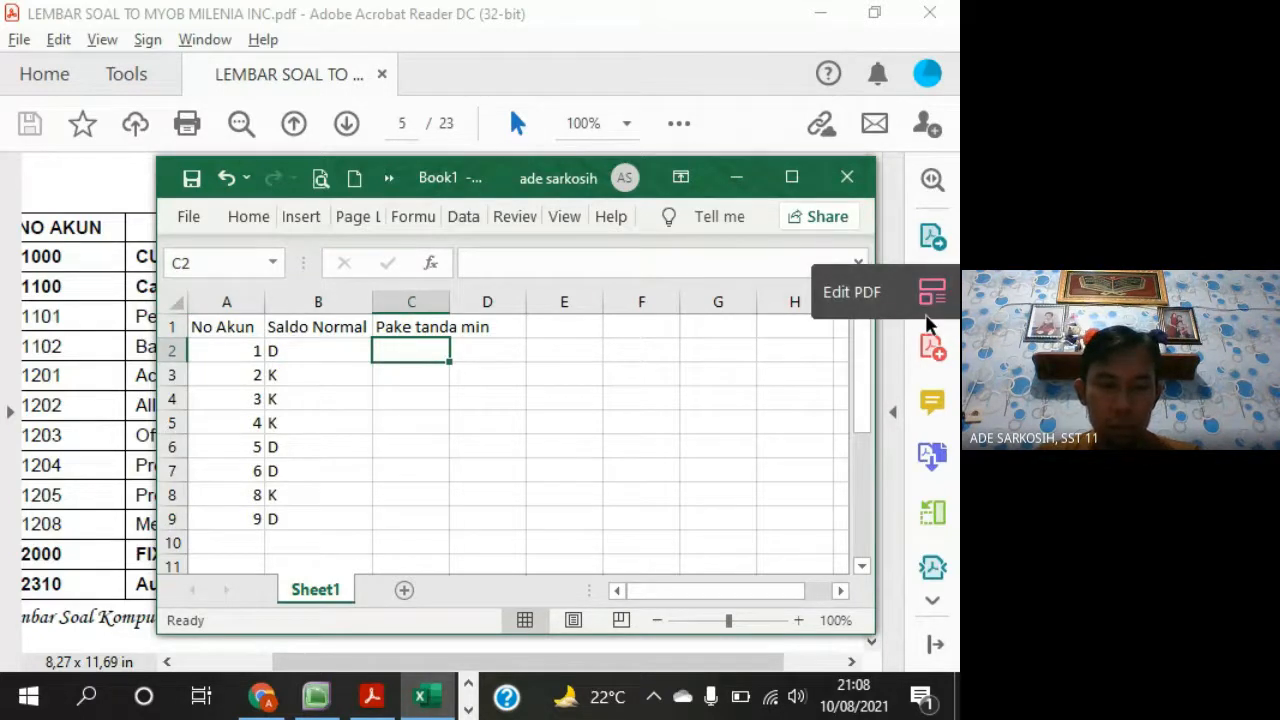
{"action": "type", "text": "K"}
{"action": "key", "text": "Return"}
{"action": "type", "text": "D"}
{"action": "key", "text": "Return"}
{"action": "type", "text": "D"}
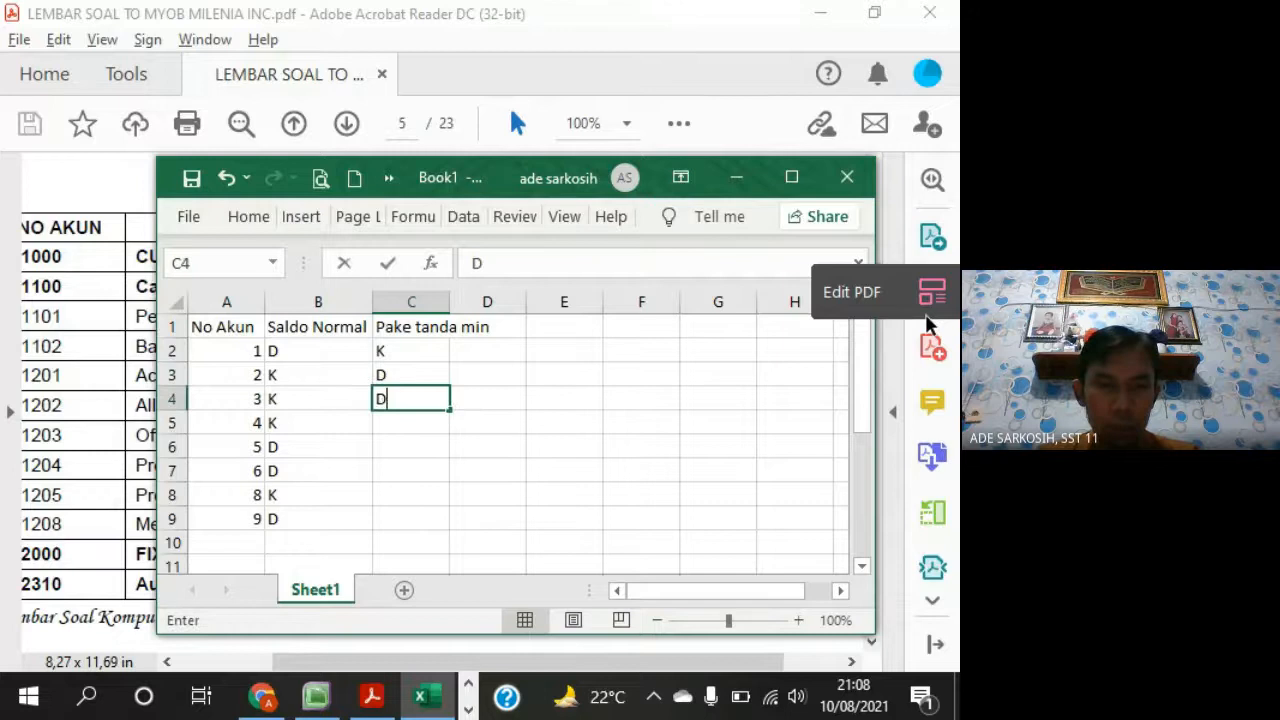
{"action": "key", "text": "Return"}
{"action": "type", "text": "D"}
{"action": "key", "text": "Return"}
Enter K, K, D and K in cells C6 to C9 as the minus-sign sides for prefixes 5, 6, 8 and 9
{"action": "type", "text": "K"}
{"action": "key", "text": "Return"}
{"action": "type", "text": "K"}
{"action": "key", "text": "Return"}
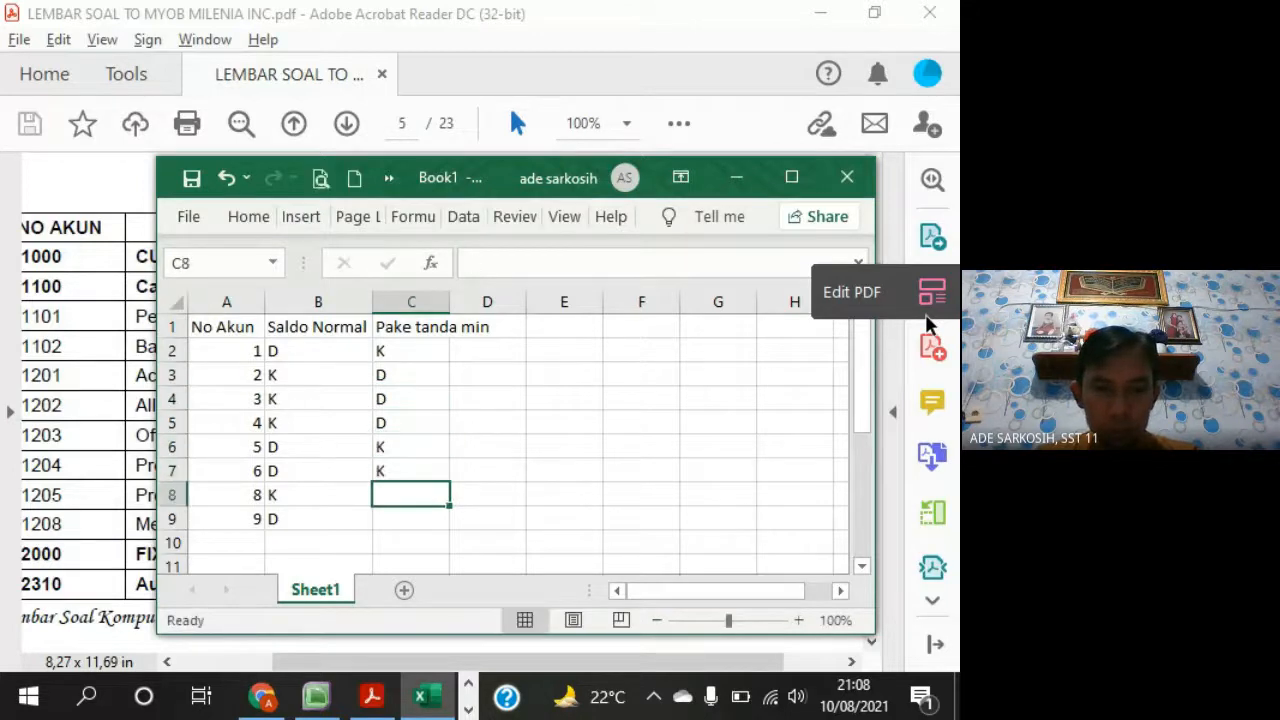
{"action": "type", "text": "D"}
{"action": "key", "text": "Return"}
{"action": "type", "text": "K"}
{"action": "key", "text": "Up"}
{"action": "key", "text": "Up"}
{"action": "key", "text": "Up"}
{"action": "key", "text": "Up"}
{"action": "key", "text": "Up"}
{"action": "key", "text": "Up"}
{"action": "key", "text": "Up"}
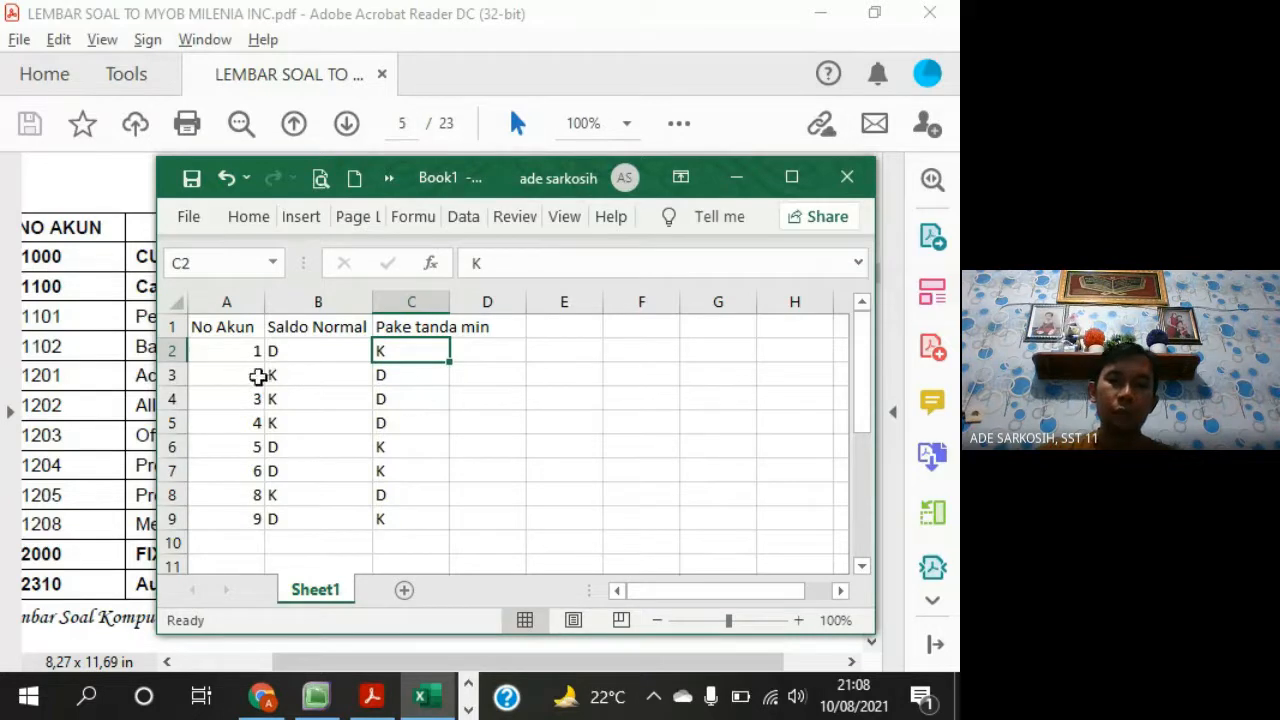
Compare the two entries for prefix 1 and autofit column C to its heading
{"action": "left_click", "coordinate": [313, 350]}
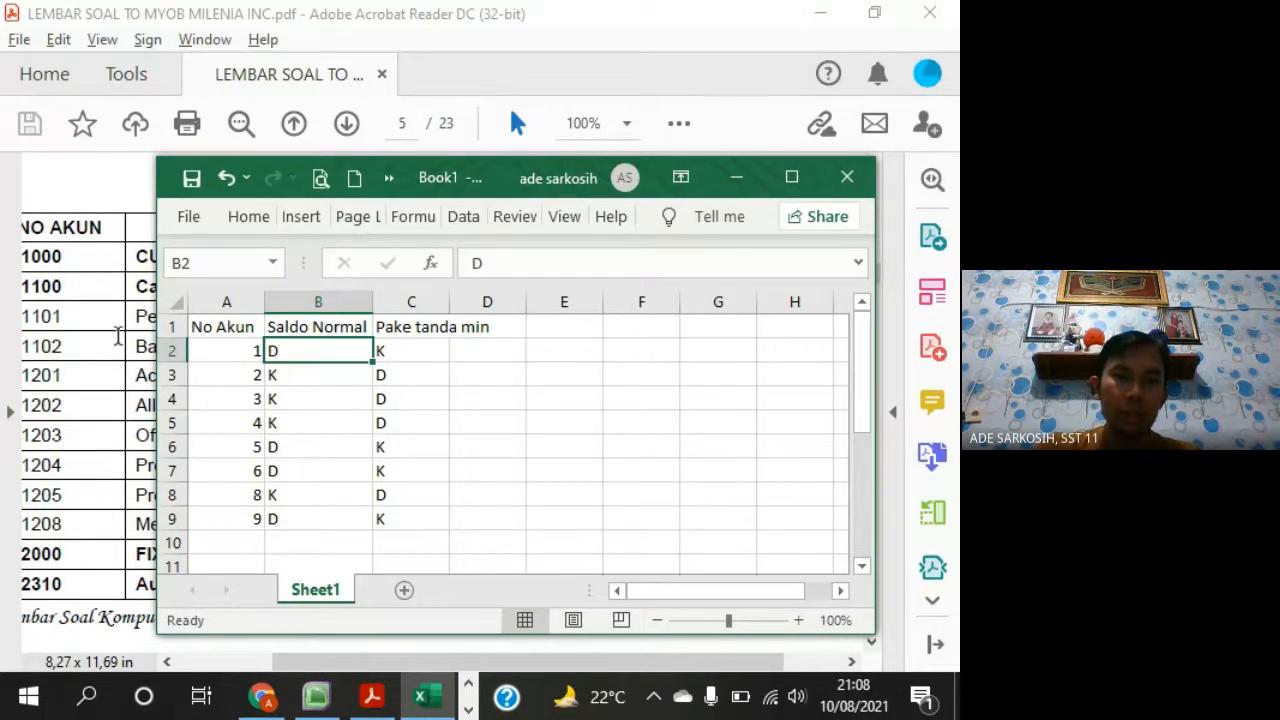
{"action": "left_click", "coordinate": [404, 350]}
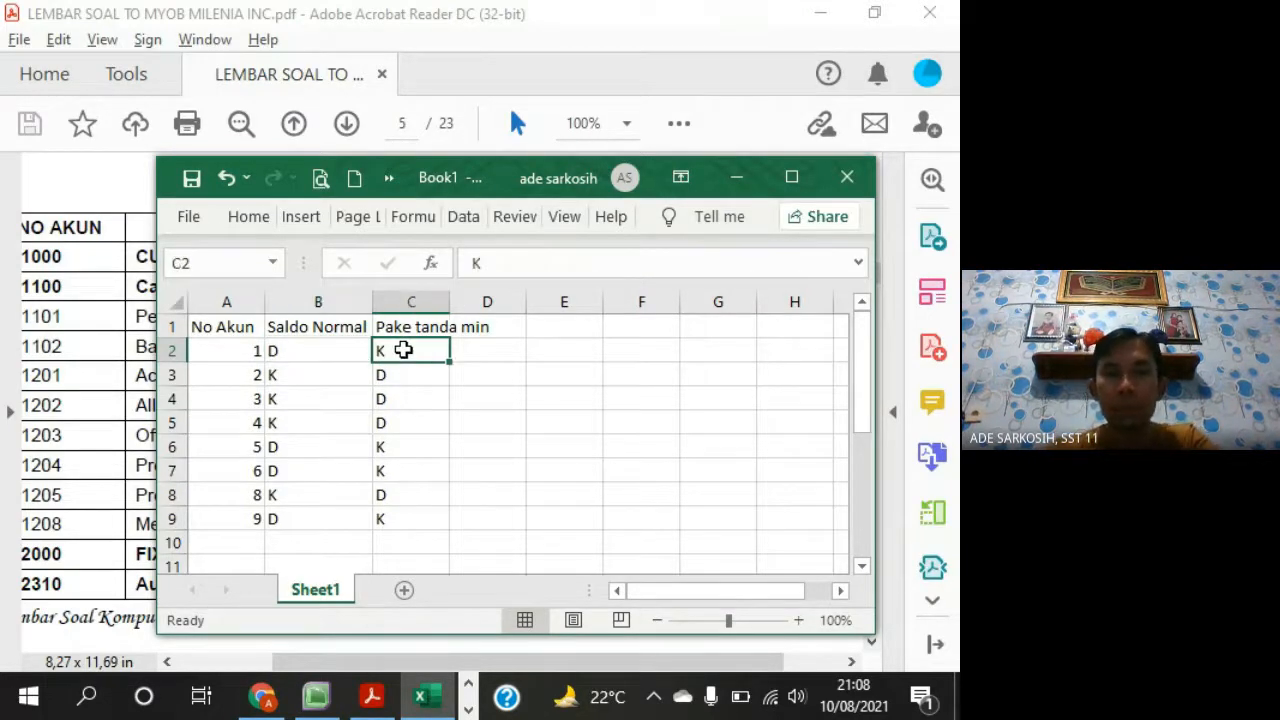
{"action": "double_click", "coordinate": [449, 302]}
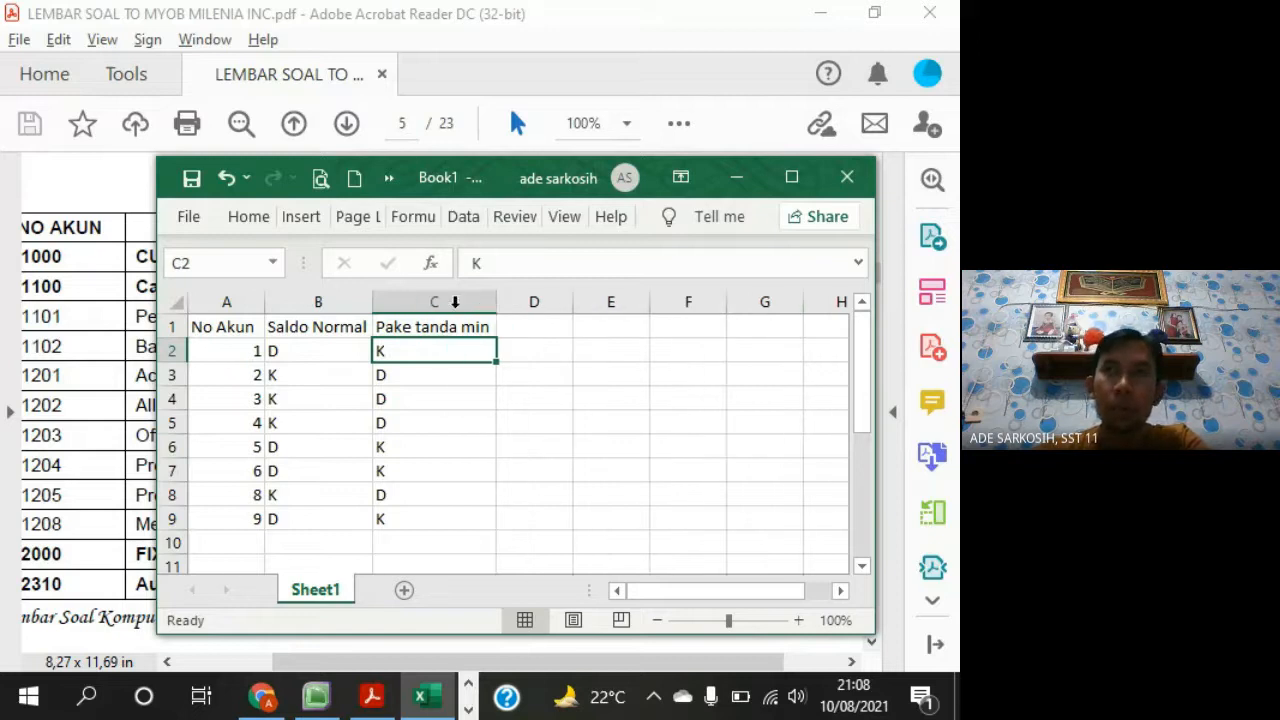
Compare the Saldo Normal and Pake tanda min entries for prefixes 2 to 4, and return to the trial balance PDF in Acrobat Reader
{"action": "left_click", "coordinate": [294, 374]}
{"action": "left_click", "coordinate": [296, 398]}
{"action": "left_click", "coordinate": [293, 429]}
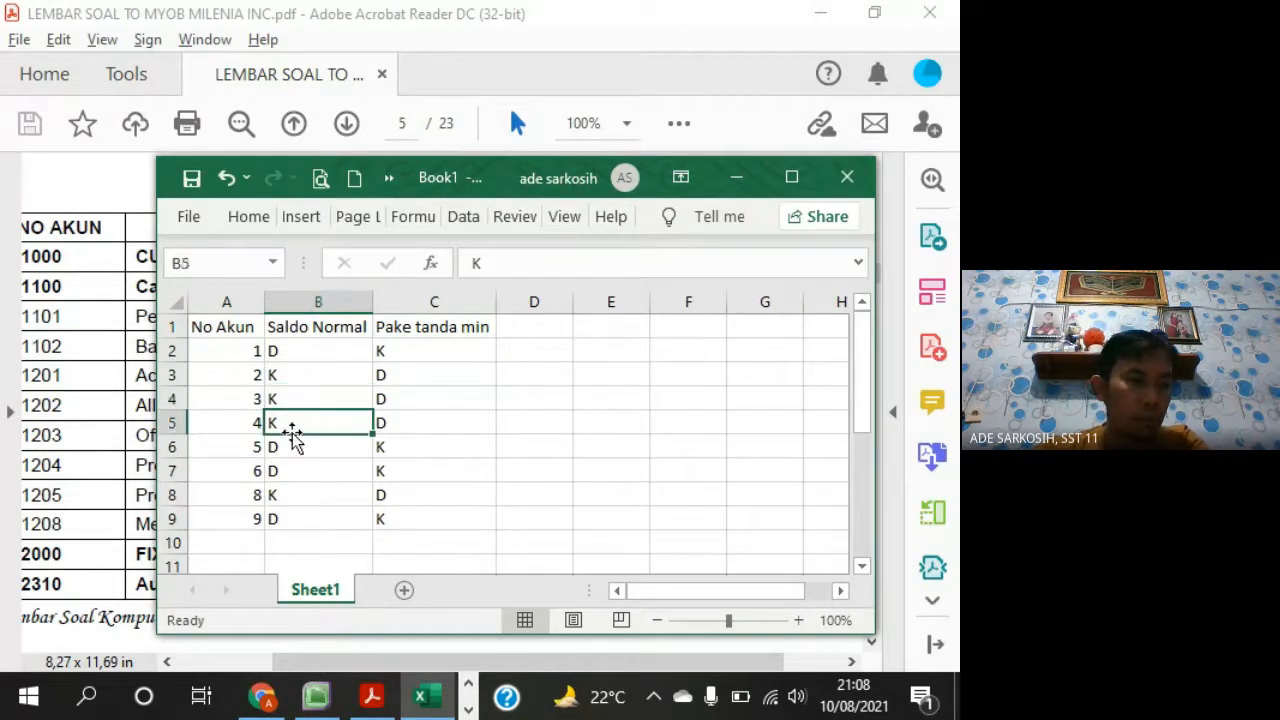
{"action": "left_click_drag", "start_coordinate": [303, 374], "coordinate": [303, 418]}
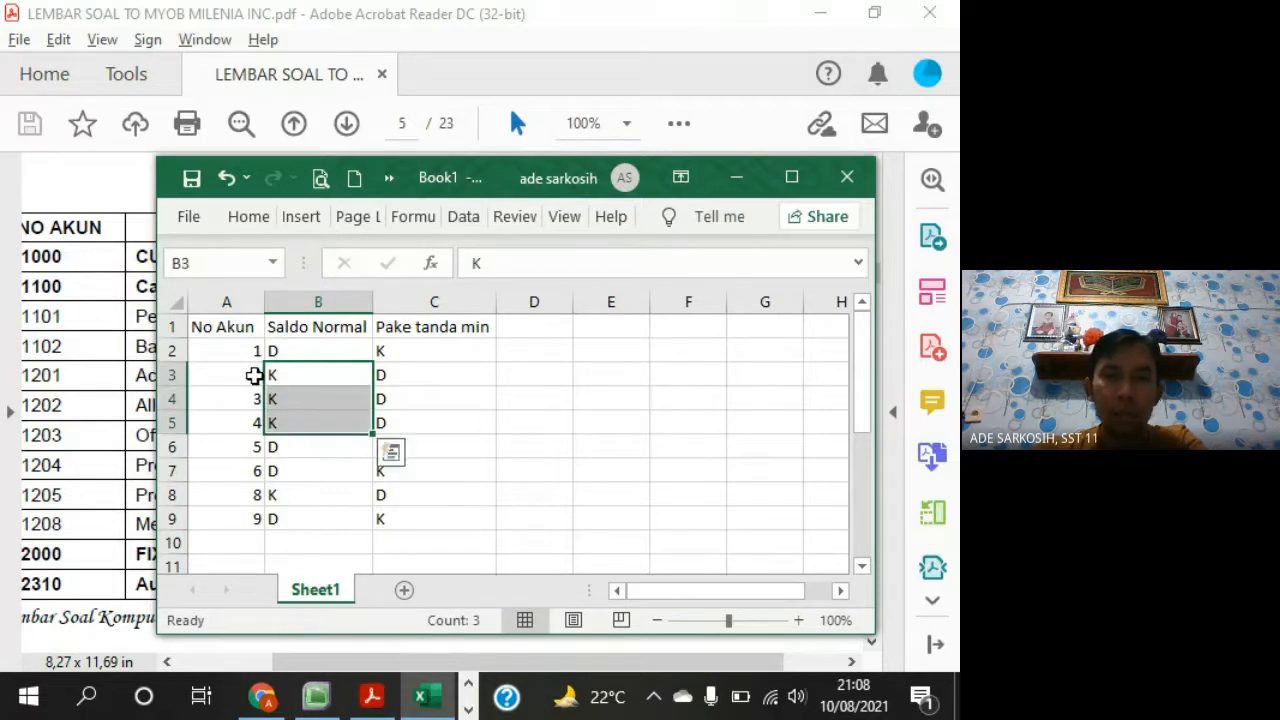
{"action": "left_click_drag", "start_coordinate": [255, 375], "coordinate": [300, 418]}
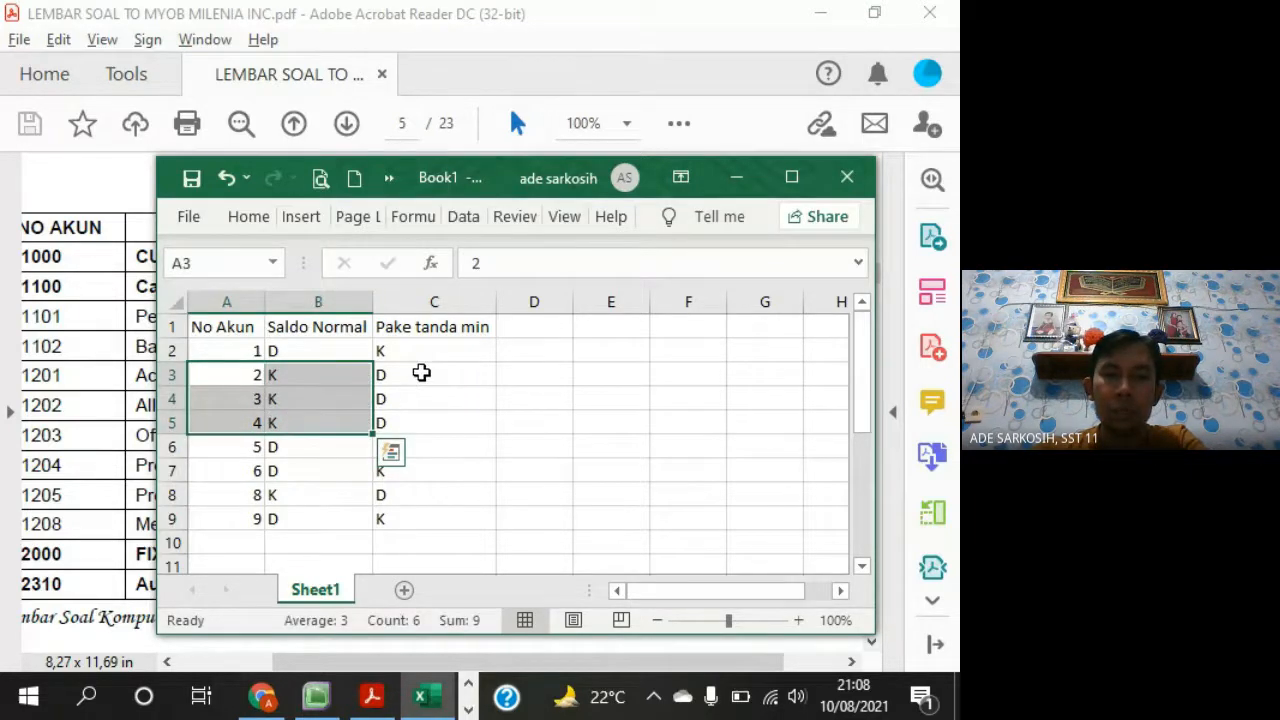
{"action": "left_click_drag", "start_coordinate": [421, 372], "coordinate": [428, 418]}
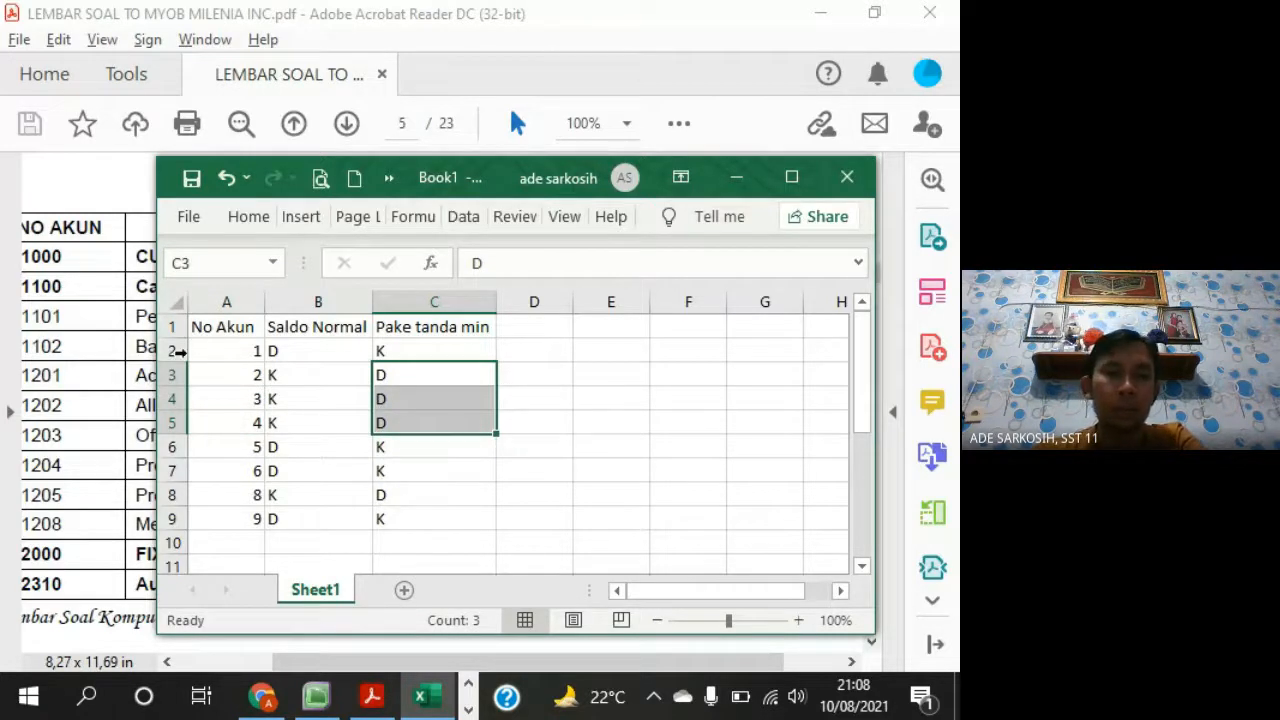
{"action": "left_click", "coordinate": [93, 375]}
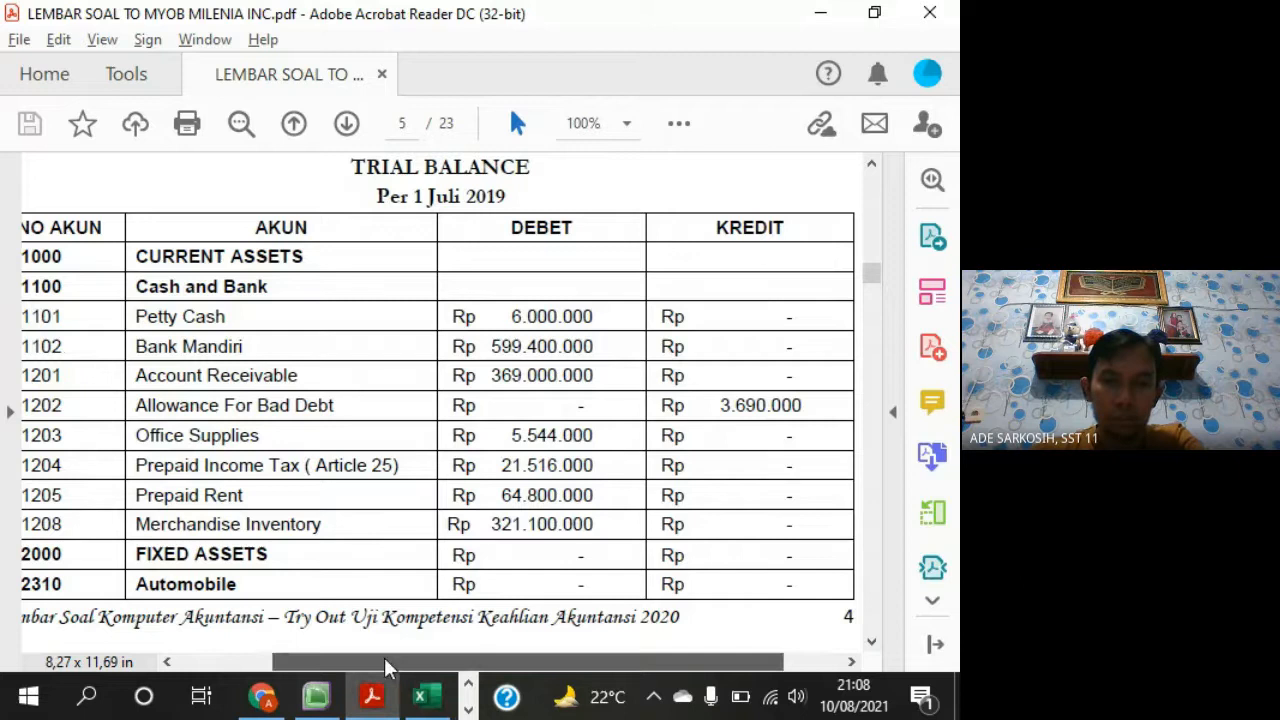
Compare the credit amount of account 1-1202 Allowance For Bad Debt with Account Receivable's debit amount in the trial balance
{"action": "left_click_drag", "start_coordinate": [384, 657], "coordinate": [368, 658]}
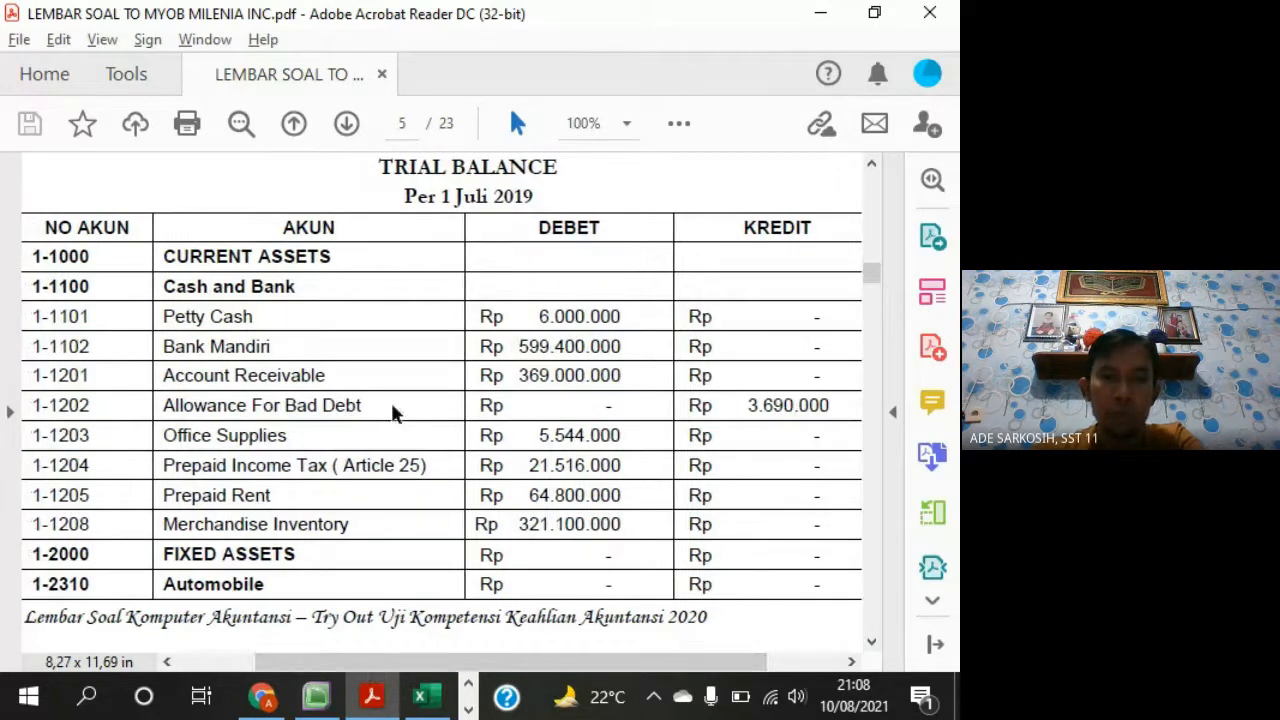
{"action": "left_click_drag", "start_coordinate": [33, 410], "coordinate": [88, 410]}
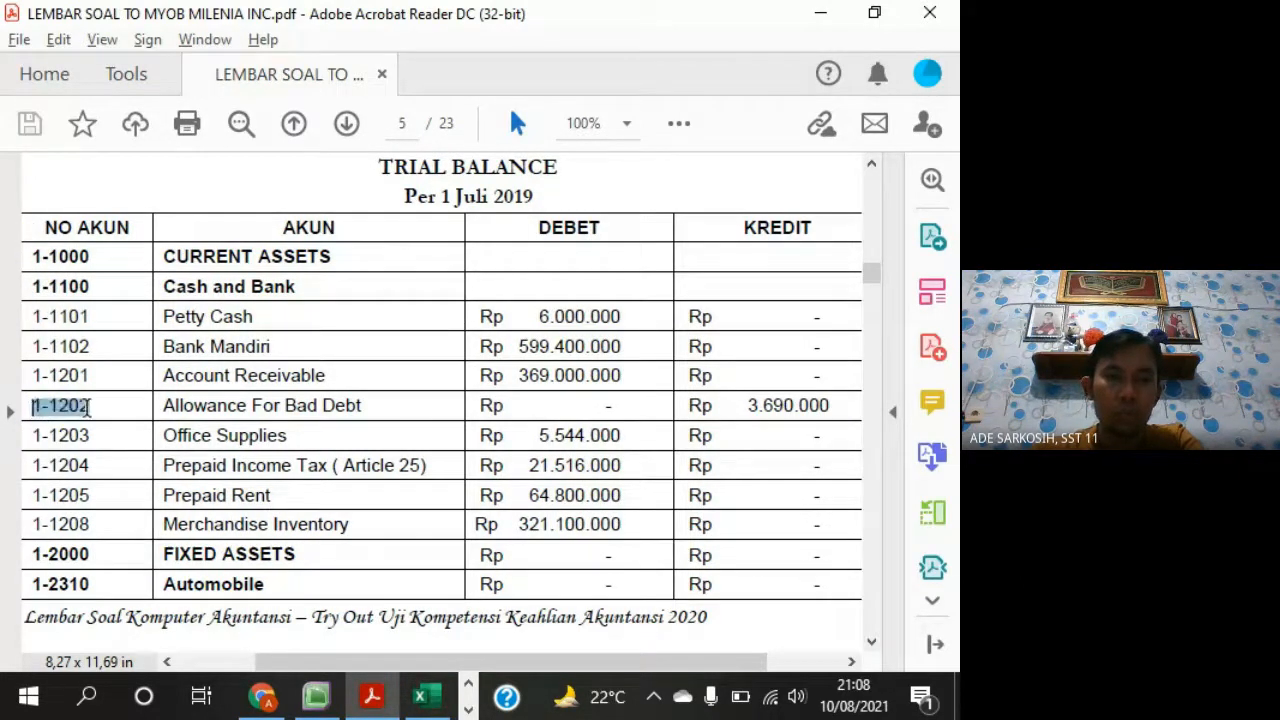
{"action": "left_click_drag", "start_coordinate": [740, 405], "coordinate": [849, 416]}
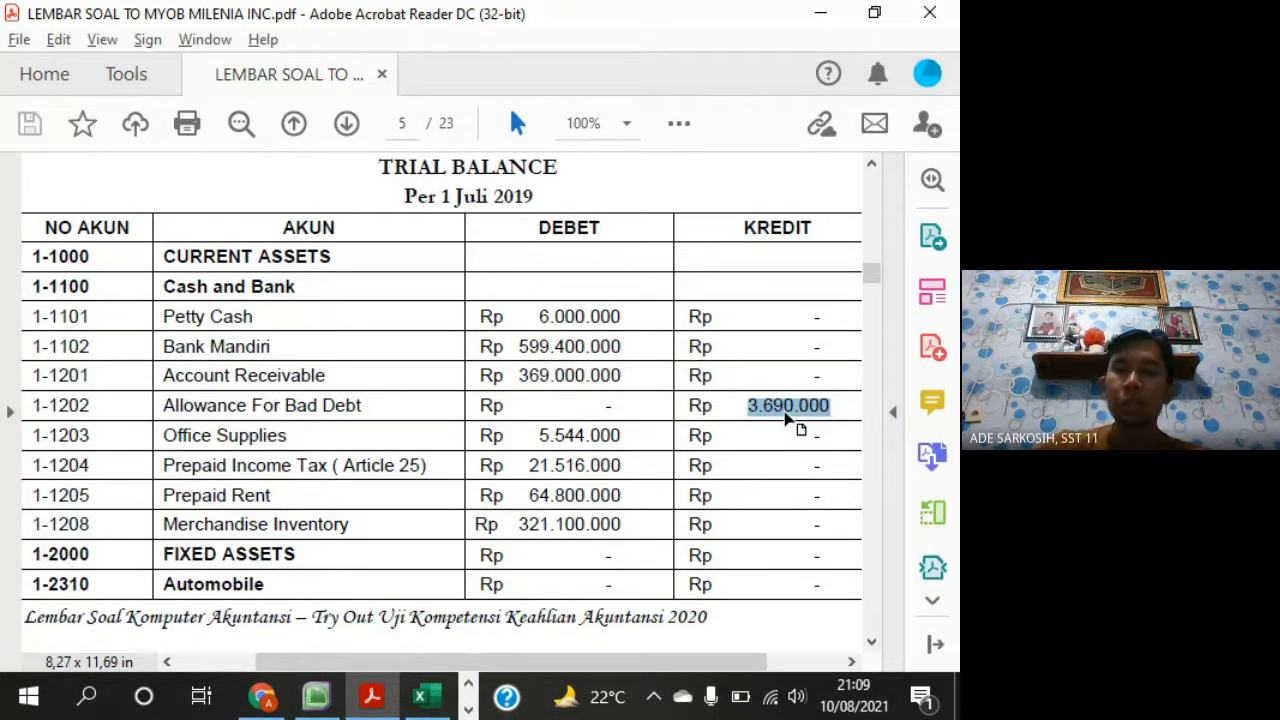
{"action": "left_click", "coordinate": [374, 404]}
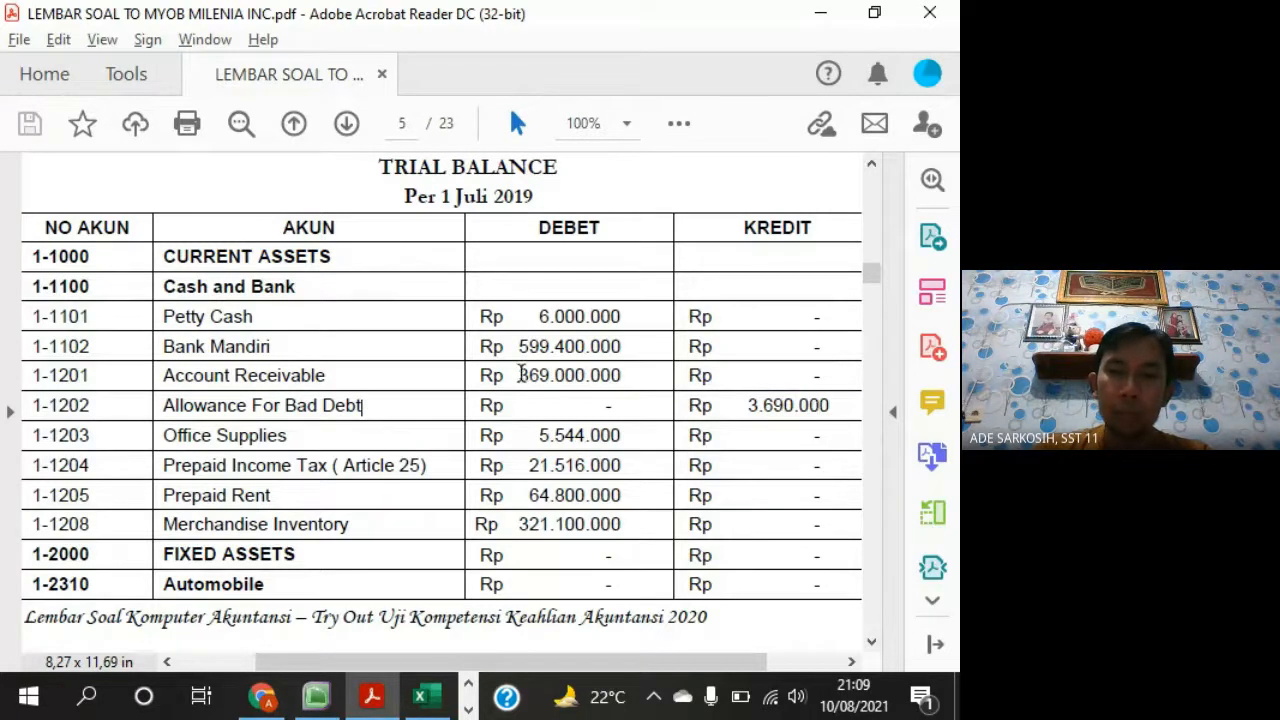
{"action": "left_click_drag", "start_coordinate": [518, 375], "coordinate": [616, 375]}
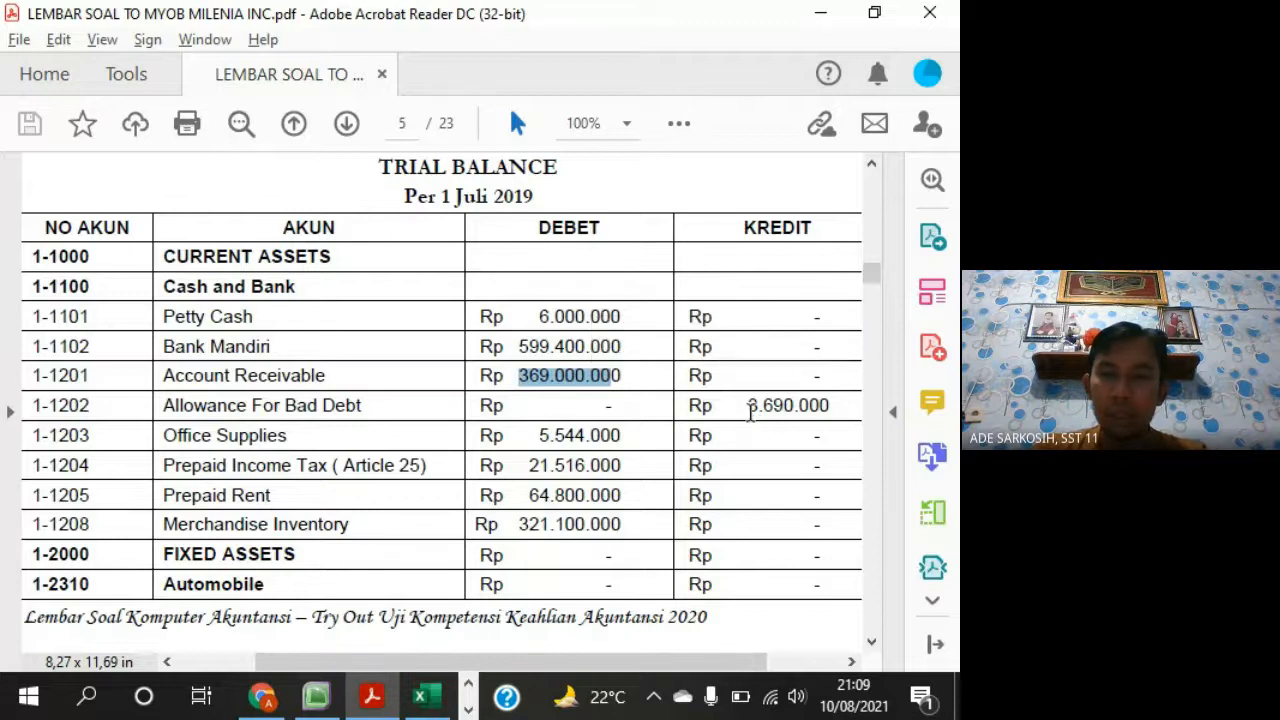
{"action": "left_click_drag", "start_coordinate": [746, 405], "coordinate": [830, 405]}
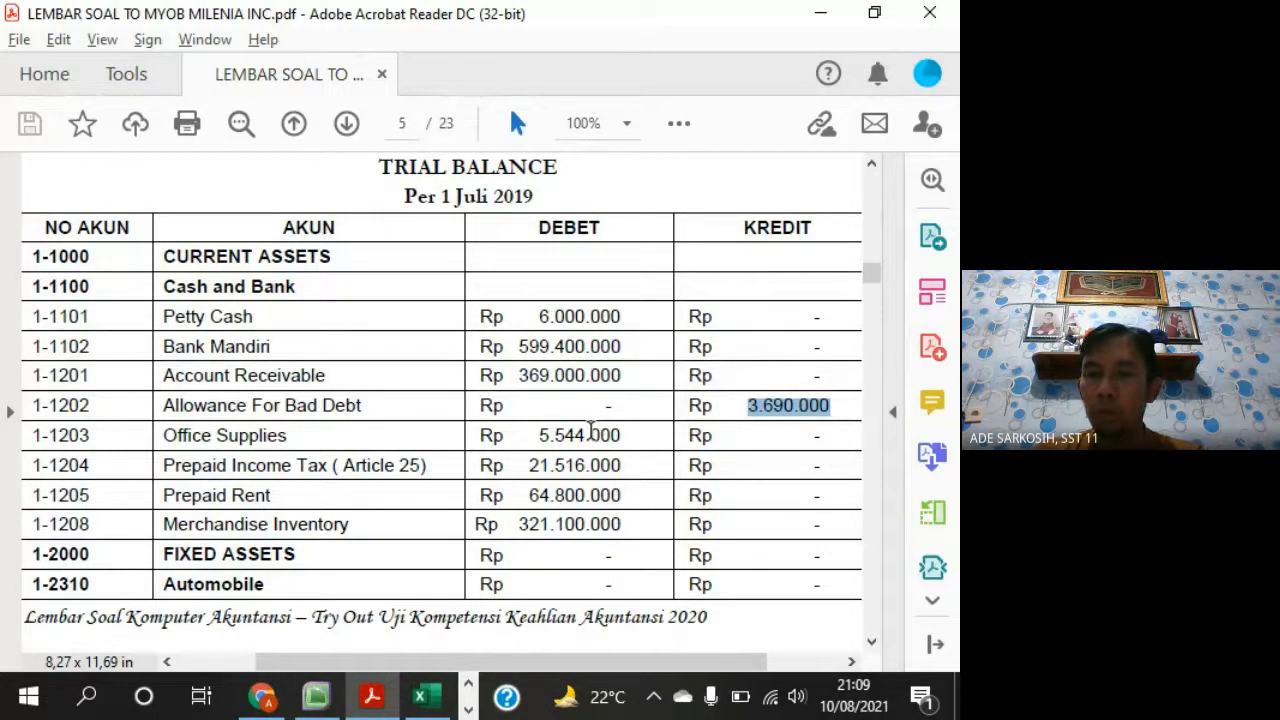
Examine the credit amounts of both accumulated depreciation accounts and the debit amount of 3-2000 Dividend in the trial balance
{"action": "scroll", "coordinate": [600, 422], "scroll_direction": "down", "scroll_amount": 3}
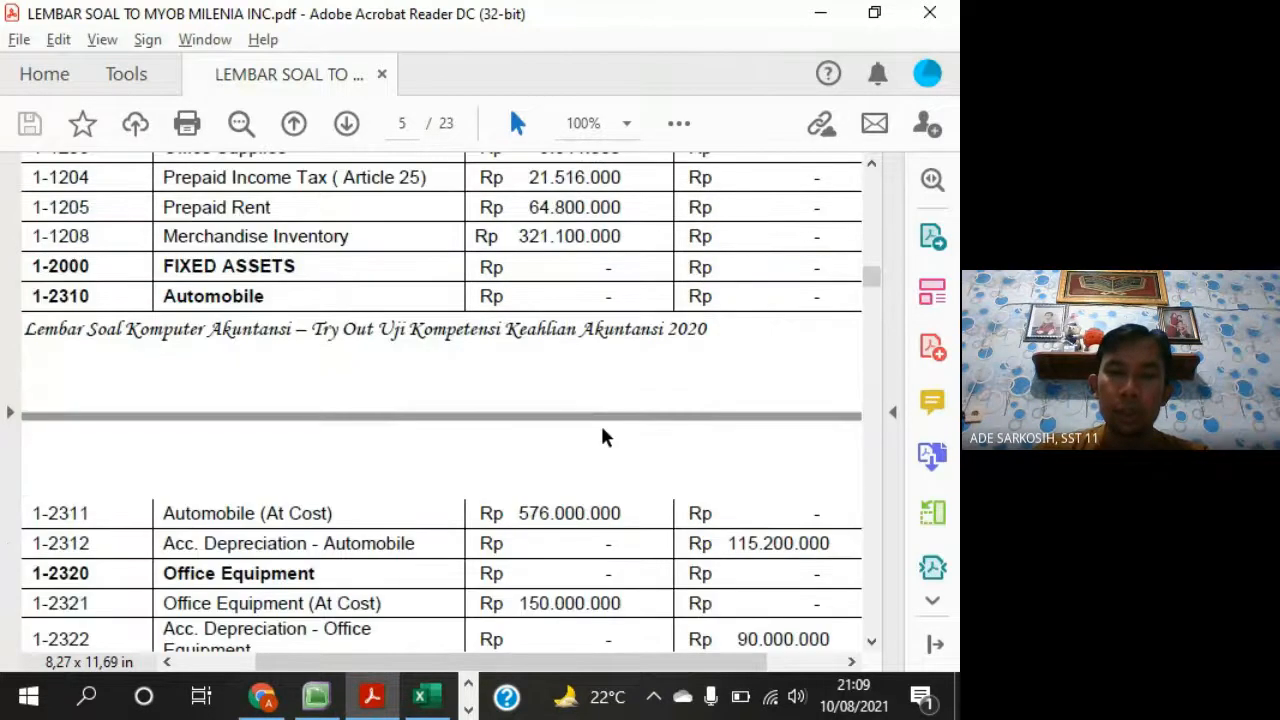
{"action": "scroll", "coordinate": [650, 425], "scroll_direction": "down", "scroll_amount": 1}
{"action": "left_click_drag", "start_coordinate": [706, 428], "coordinate": [830, 429]}
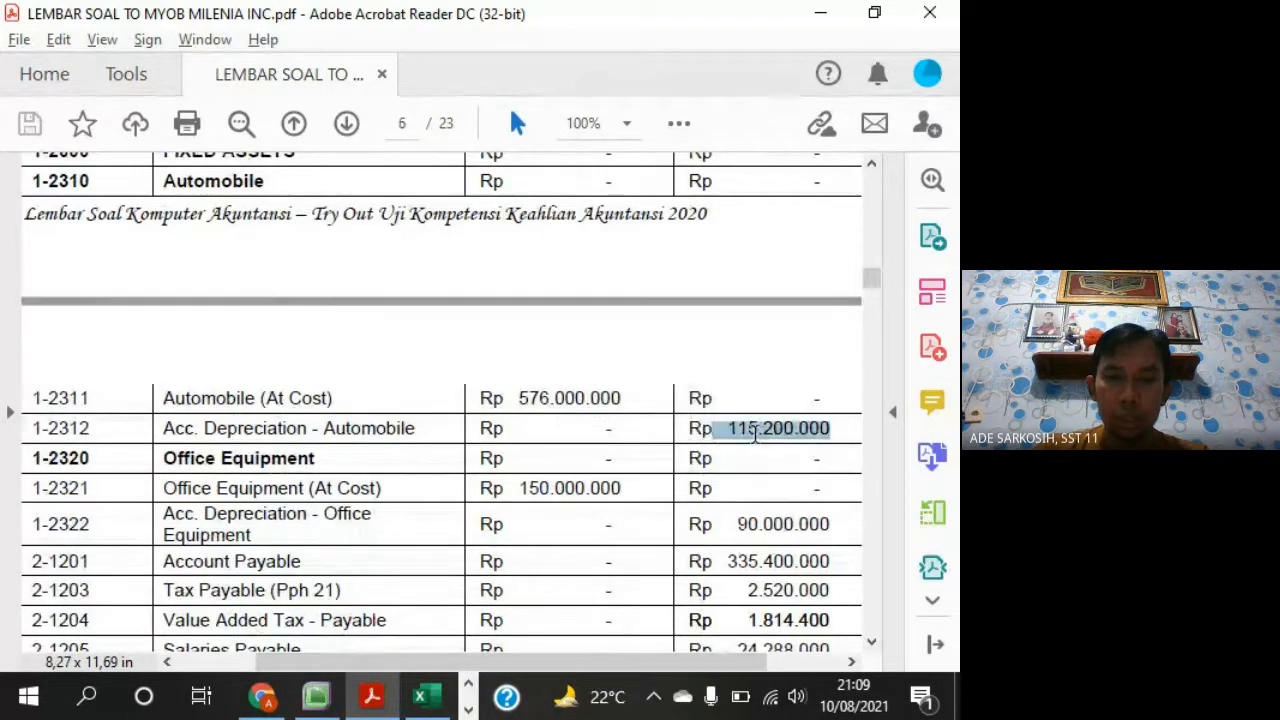
{"action": "left_click_drag", "start_coordinate": [731, 524], "coordinate": [830, 524]}
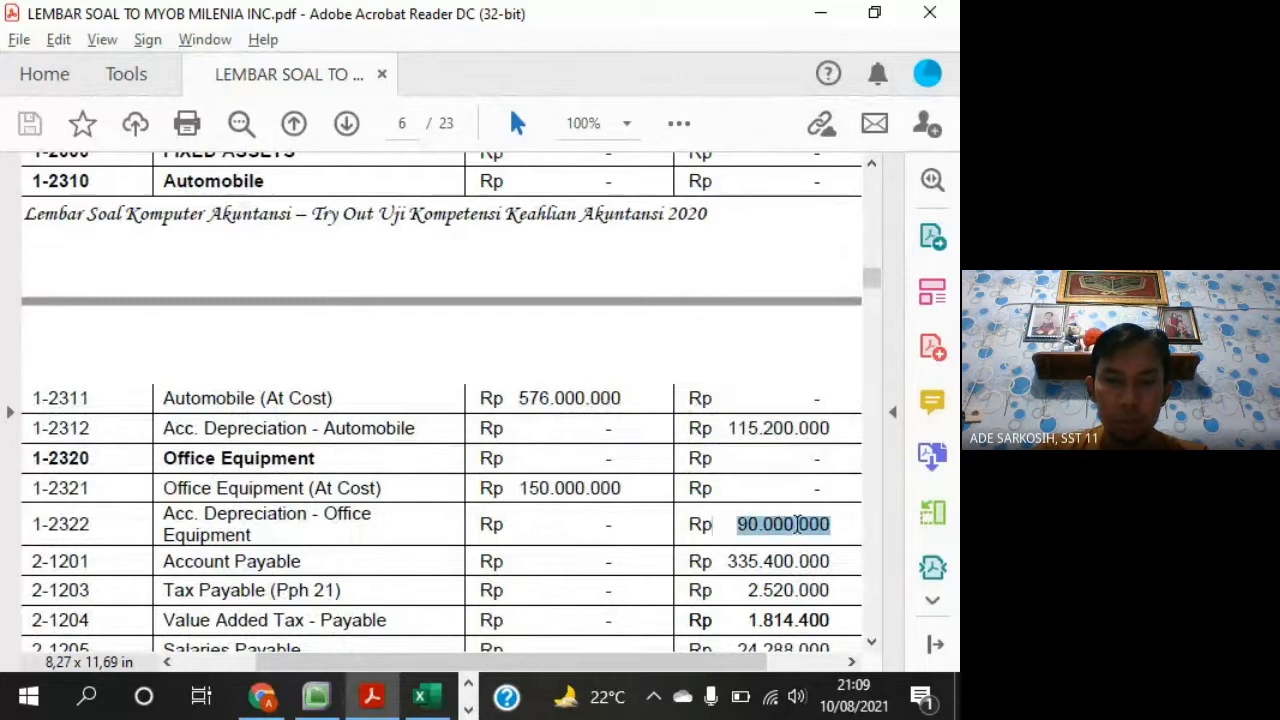
{"action": "scroll", "coordinate": [720, 530], "scroll_direction": "down", "scroll_amount": 3}
{"action": "scroll", "coordinate": [634, 495], "scroll_direction": "down", "scroll_amount": 1}
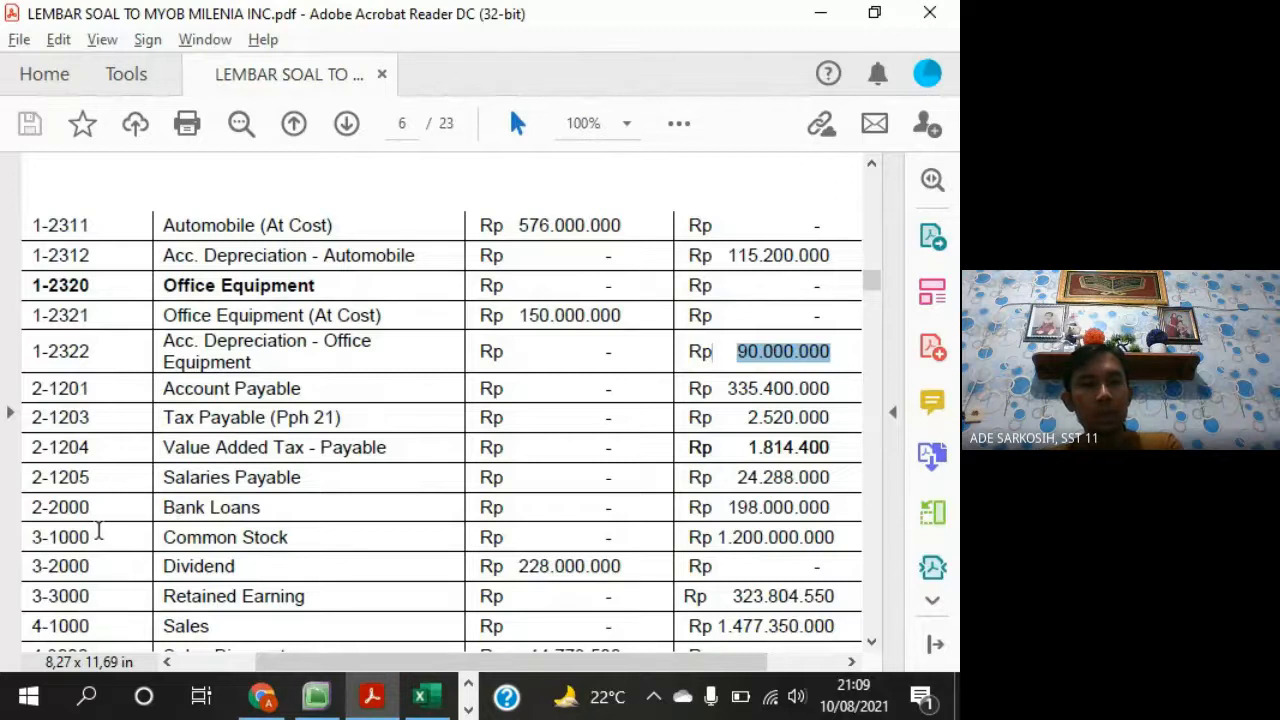
{"action": "left_click_drag", "start_coordinate": [98, 531], "coordinate": [102, 590]}
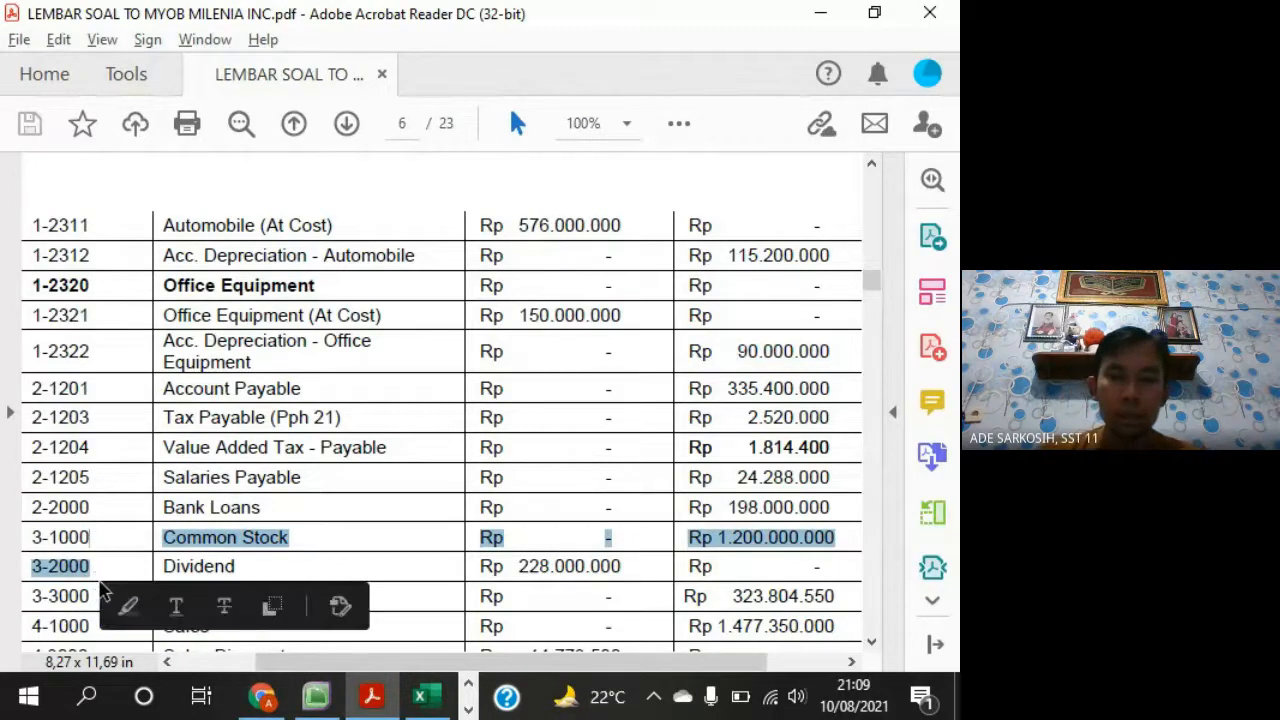
{"action": "left_click_drag", "start_coordinate": [518, 566], "coordinate": [620, 567]}
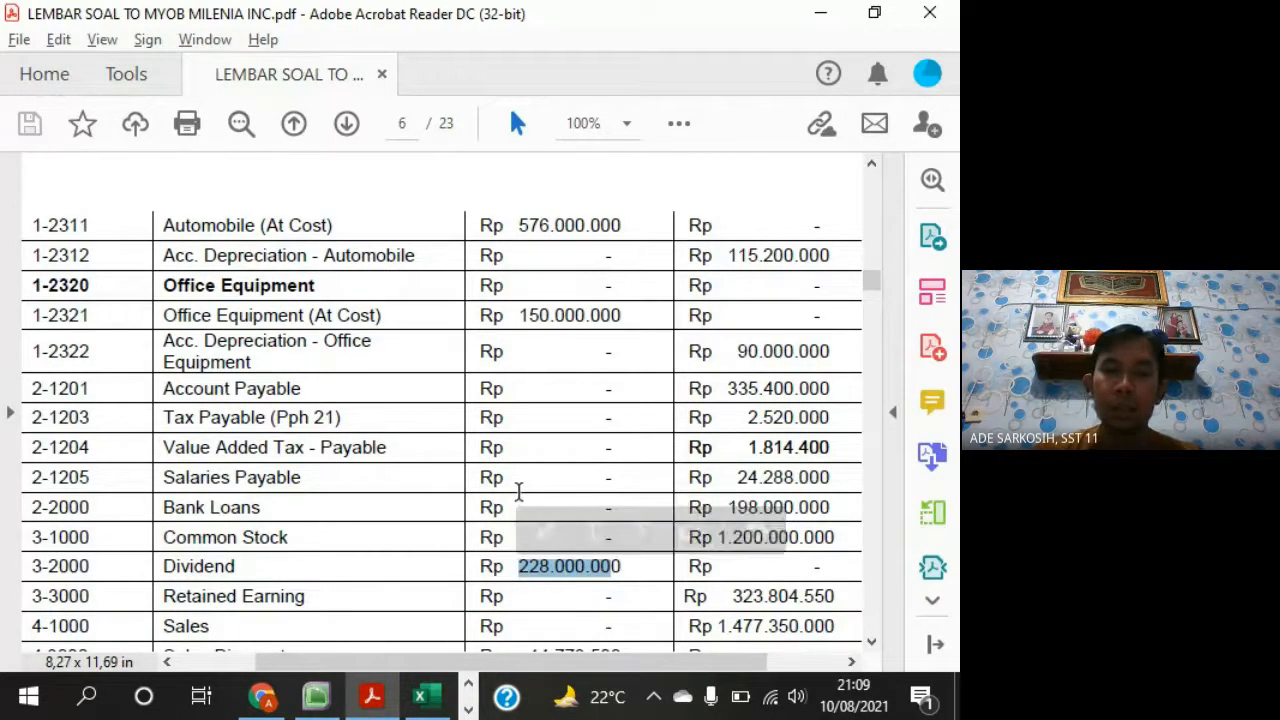
Switch to the Excel workbook and highlight the whole normal balance and minus-sign table, A1:C9, for review
{"action": "key", "text": "alt+Tab"}
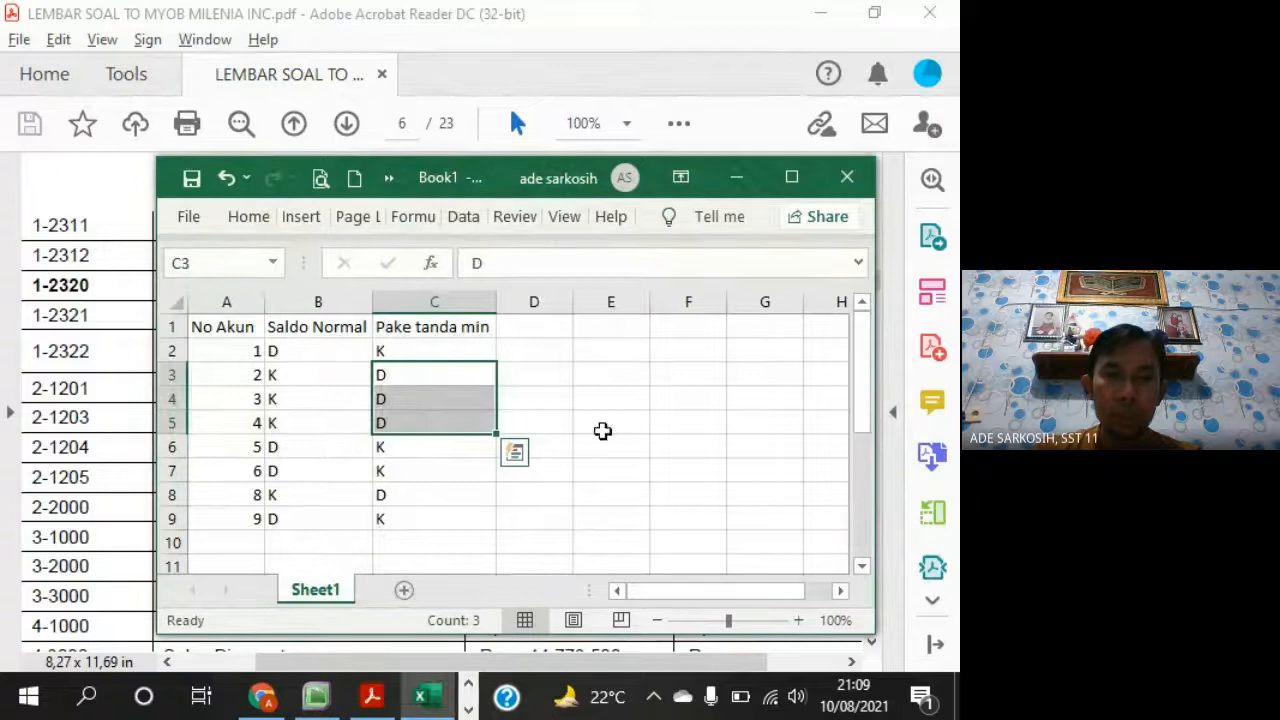
{"action": "left_click", "coordinate": [602, 431]}
{"action": "left_click_drag", "start_coordinate": [214, 333], "coordinate": [431, 514]}
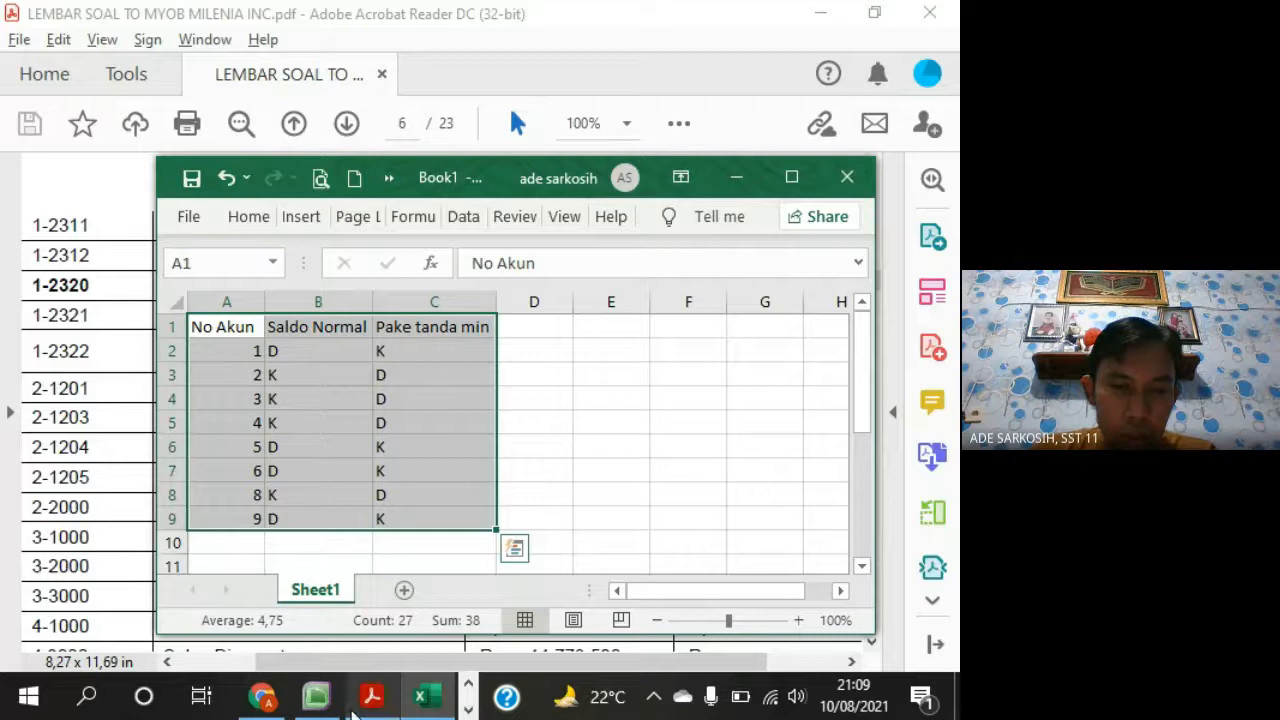
Switch to MYOB, open Account Opening Balances, and enlarge and reposition its window to show more accounts
{"action": "left_click", "coordinate": [316, 696]}
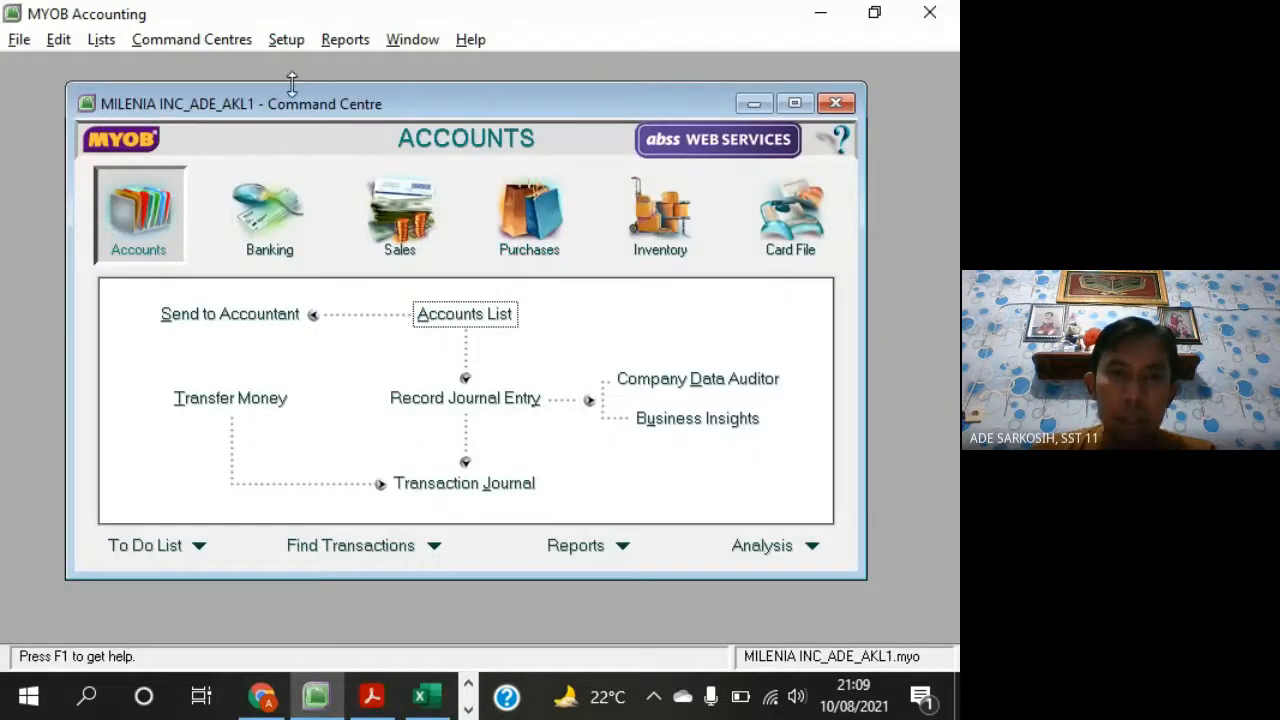
{"action": "left_click_drag", "start_coordinate": [426, 110], "coordinate": [404, 109]}
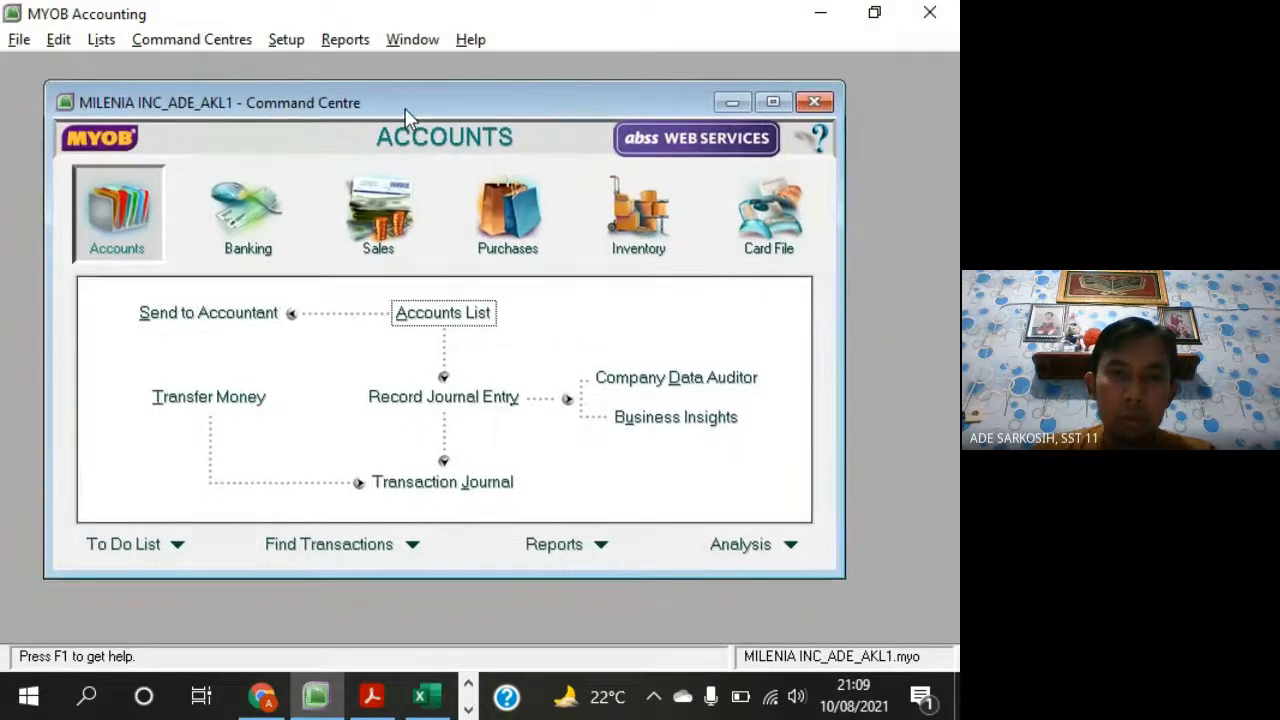
{"action": "left_click", "coordinate": [298, 44]}
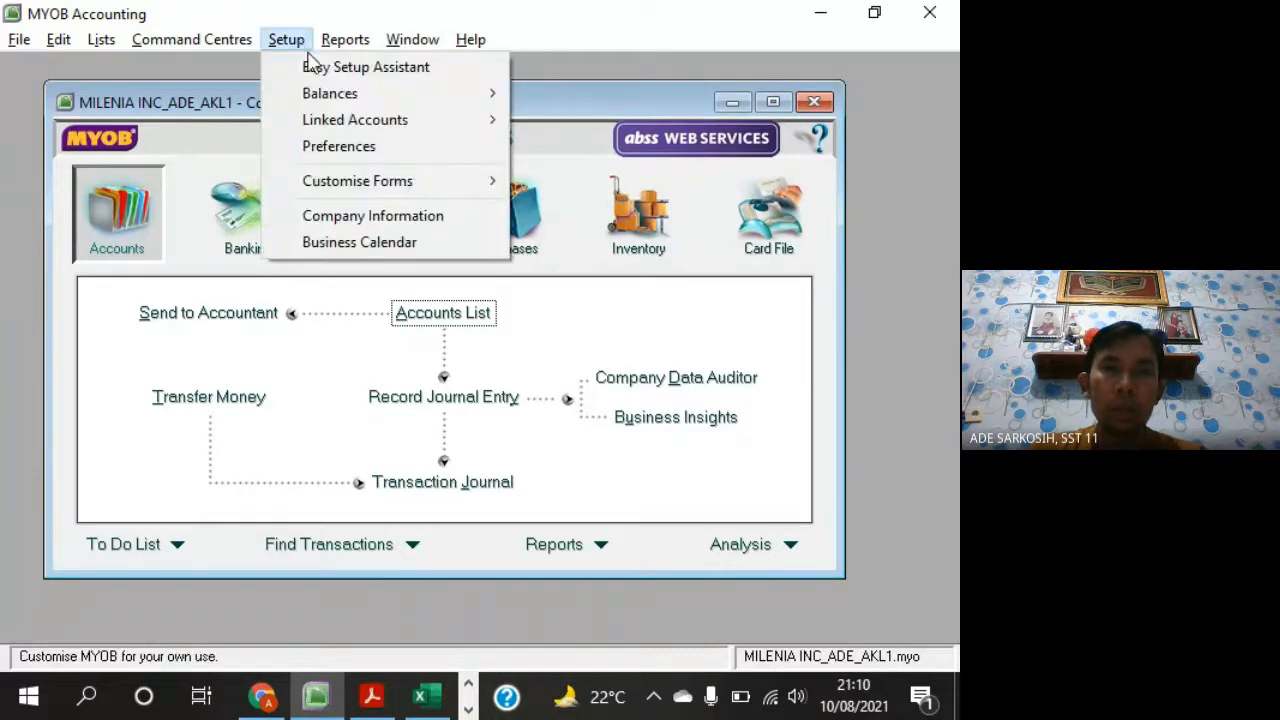
{"action": "mouse_move", "coordinate": [350, 107]}
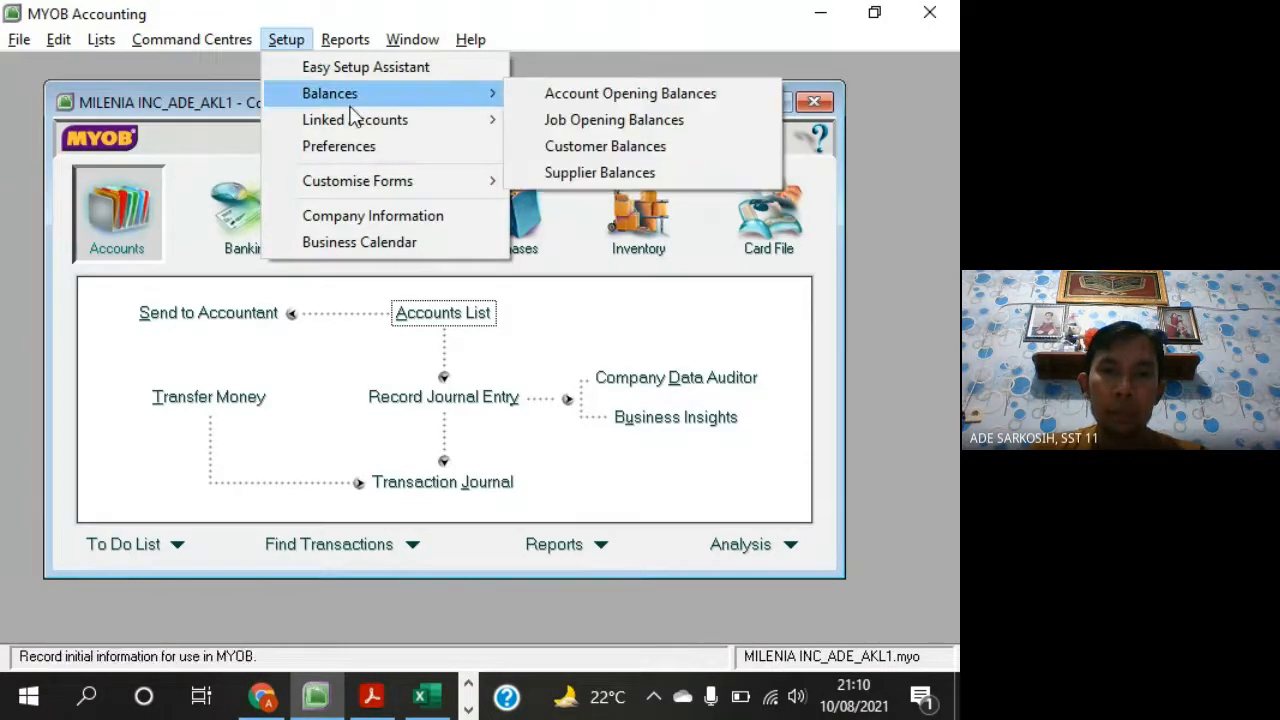
{"action": "left_click", "coordinate": [573, 100]}
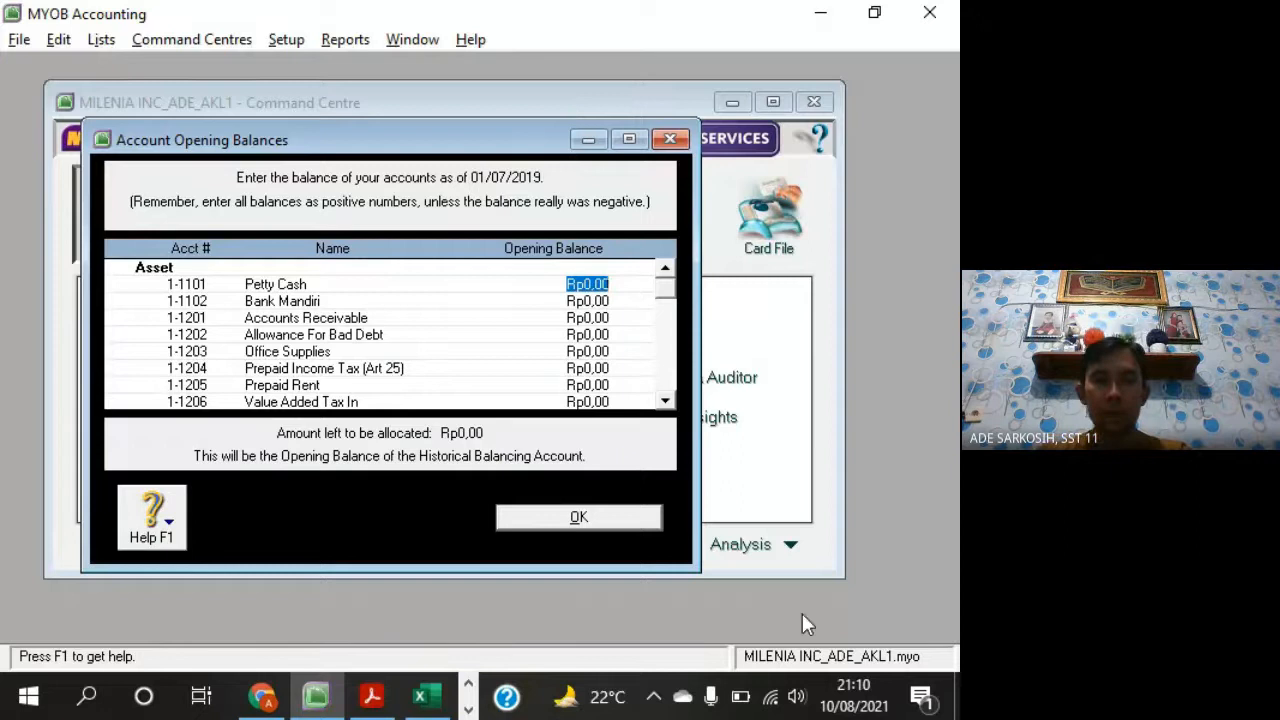
{"action": "left_click_drag", "start_coordinate": [703, 572], "coordinate": [703, 641]}
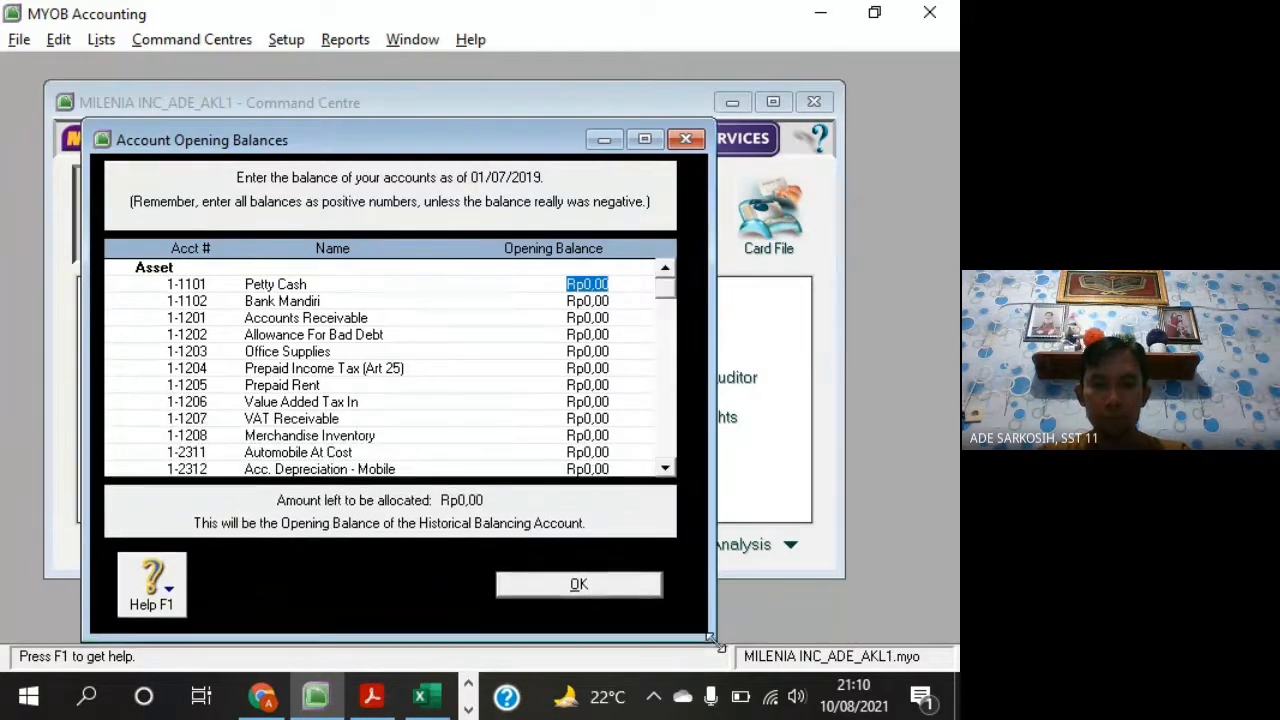
{"action": "left_click_drag", "start_coordinate": [550, 149], "coordinate": [587, 97]}
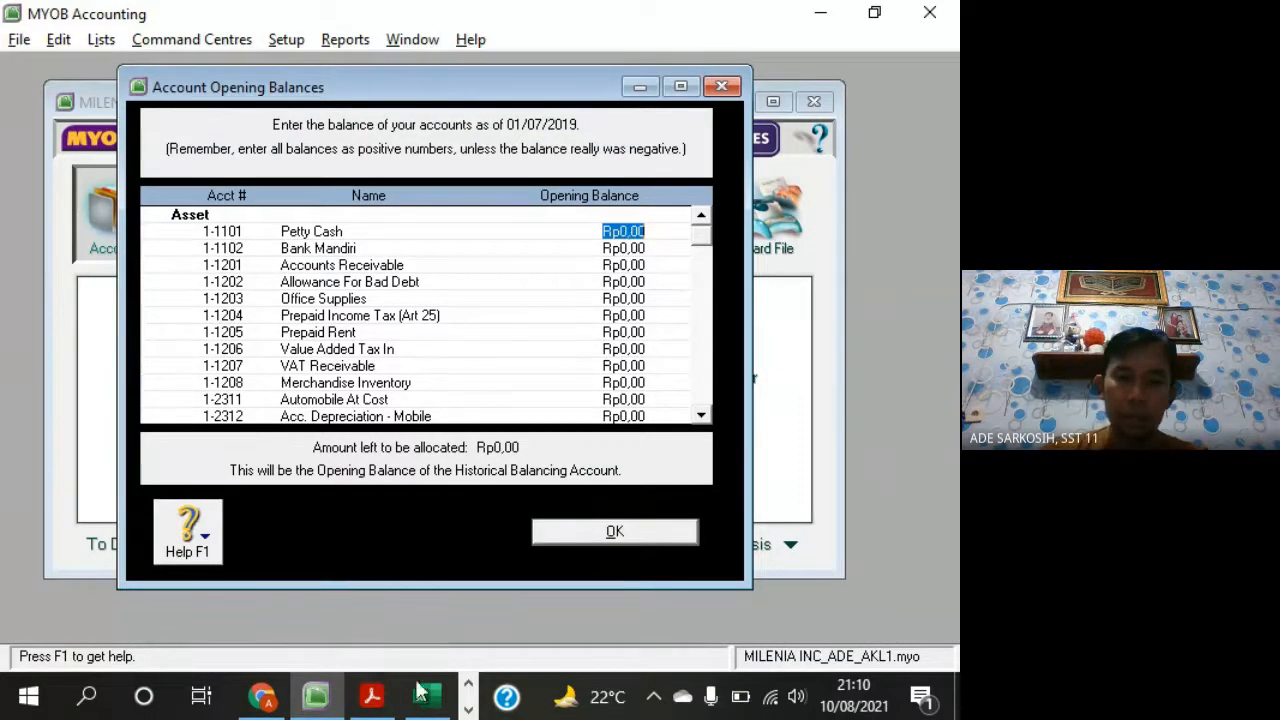
Look up Petty Cash in the trial balance PDF and enter 6000000 as its opening balance in MYOB
{"action": "left_click", "coordinate": [372, 695]}
{"action": "scroll", "coordinate": [435, 462], "scroll_direction": "up", "scroll_amount": 10}
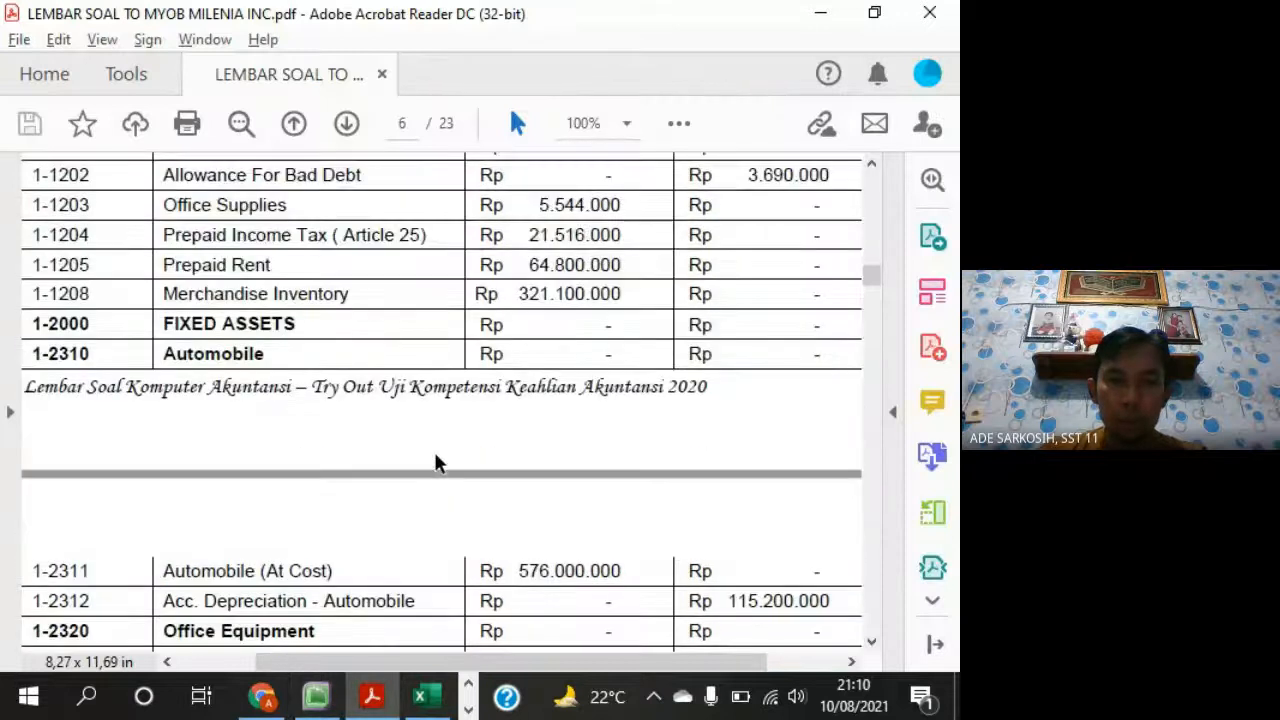
{"action": "scroll", "coordinate": [434, 457], "scroll_direction": "down", "scroll_amount": 4}
{"action": "key", "text": "alt+Tab"}
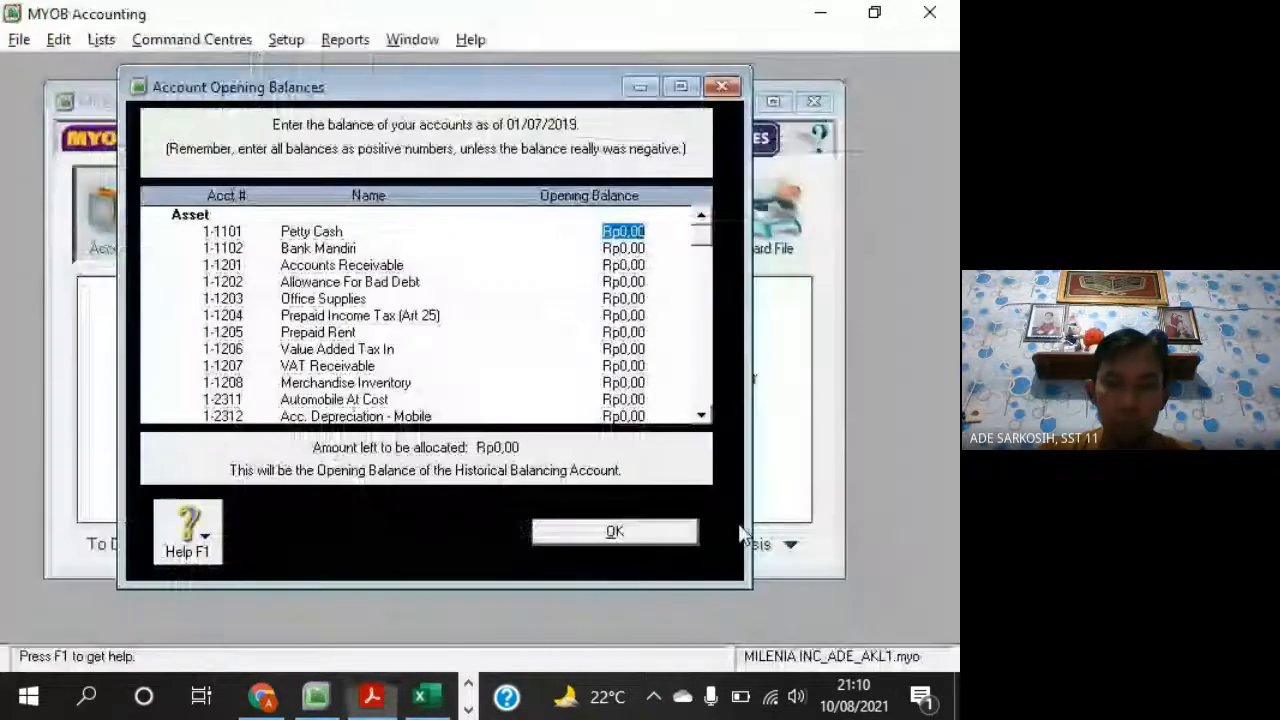
{"action": "type", "text": "6000000"}
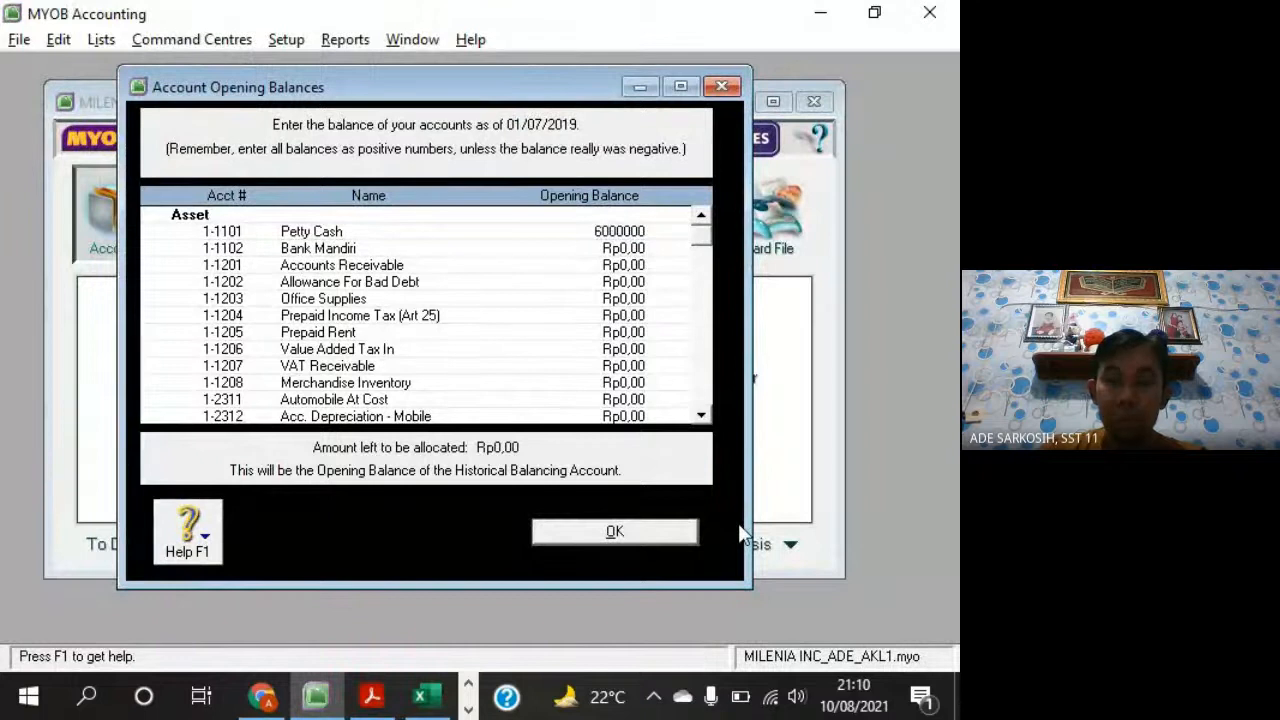
{"action": "key", "text": "Tab"}
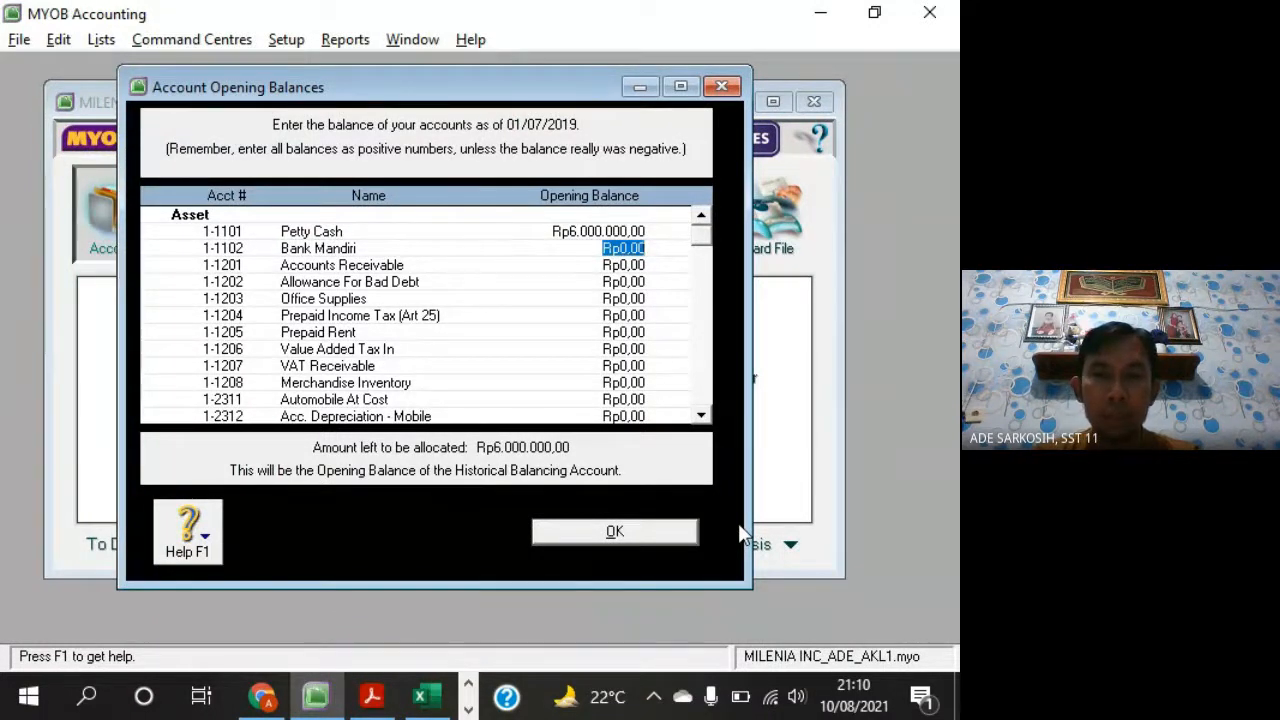
Consult the trial balance PDF and enter 599400000 as the opening balance of Bank Mandiri in MYOB
{"action": "key", "text": "alt+Tab"}
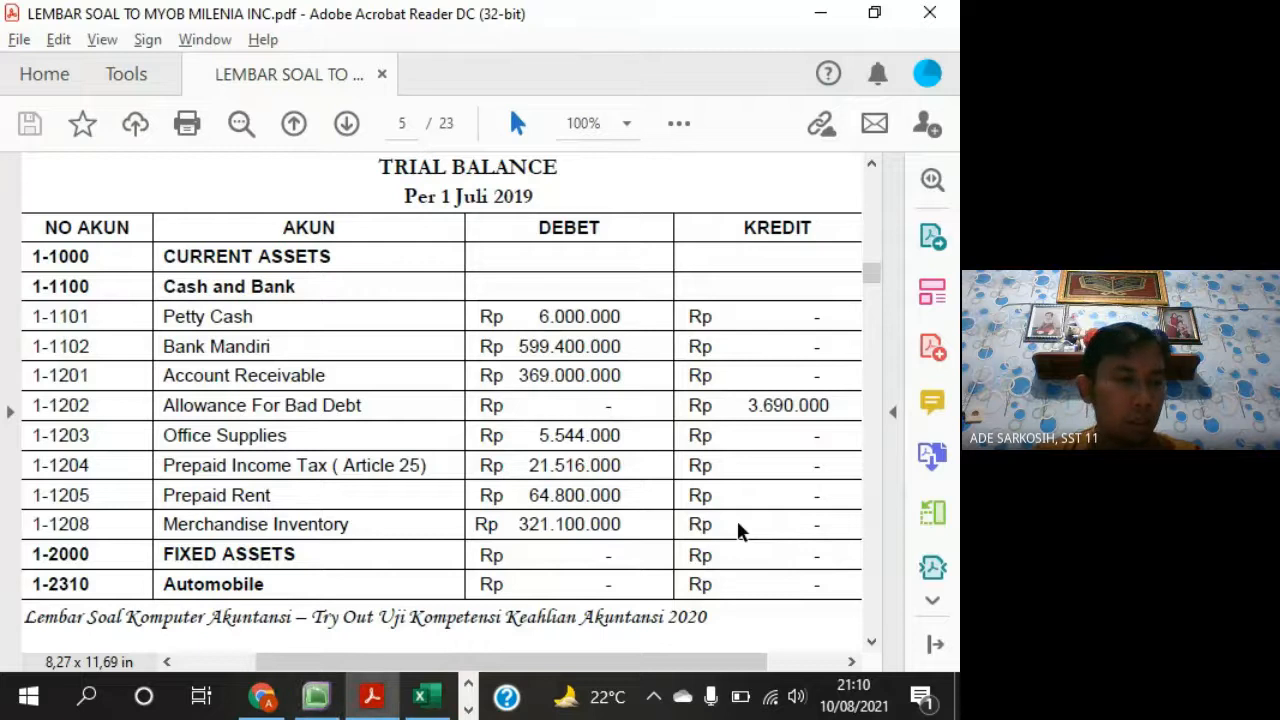
{"action": "key", "text": "alt+Tab"}
{"action": "type", "text": "5"}
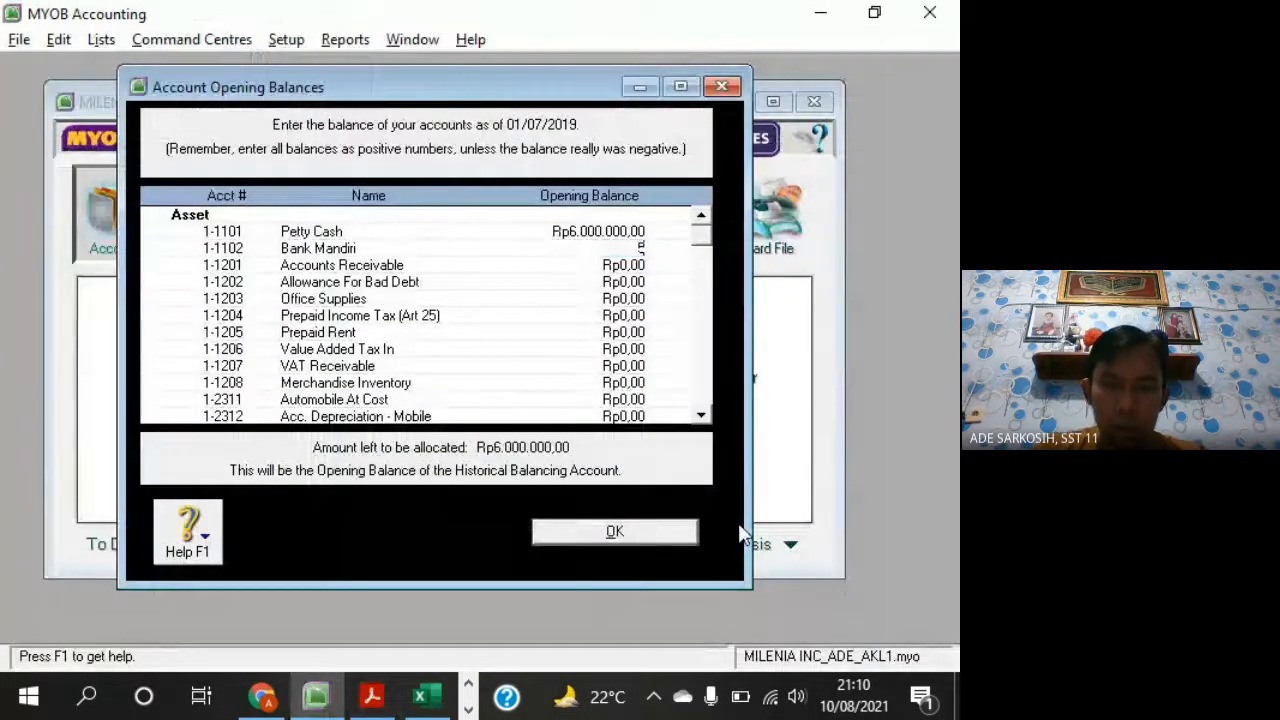
{"action": "type", "text": "99400000"}
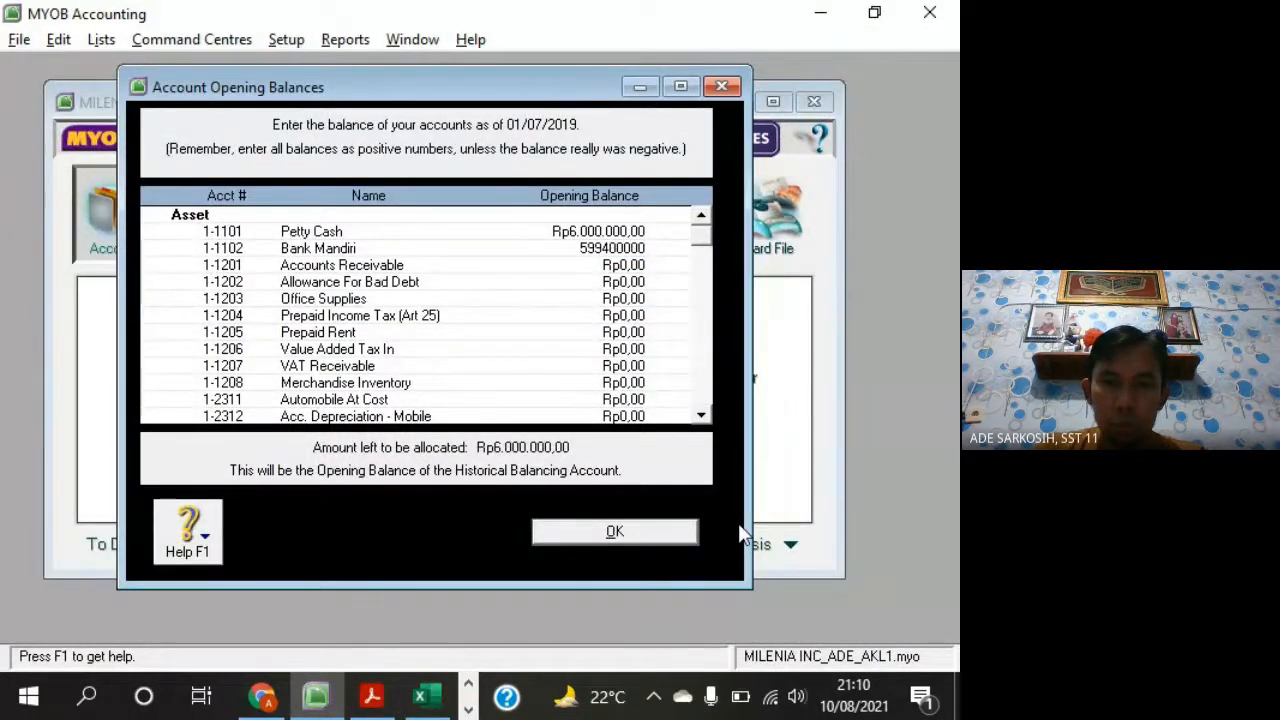
{"action": "key", "text": "Tab"}
Check the trial balance PDF and enter 369000000 as the opening balance of Accounts Receivable in MYOB
{"action": "key", "text": "alt+Tab"}
{"action": "key", "text": "alt+Tab"}
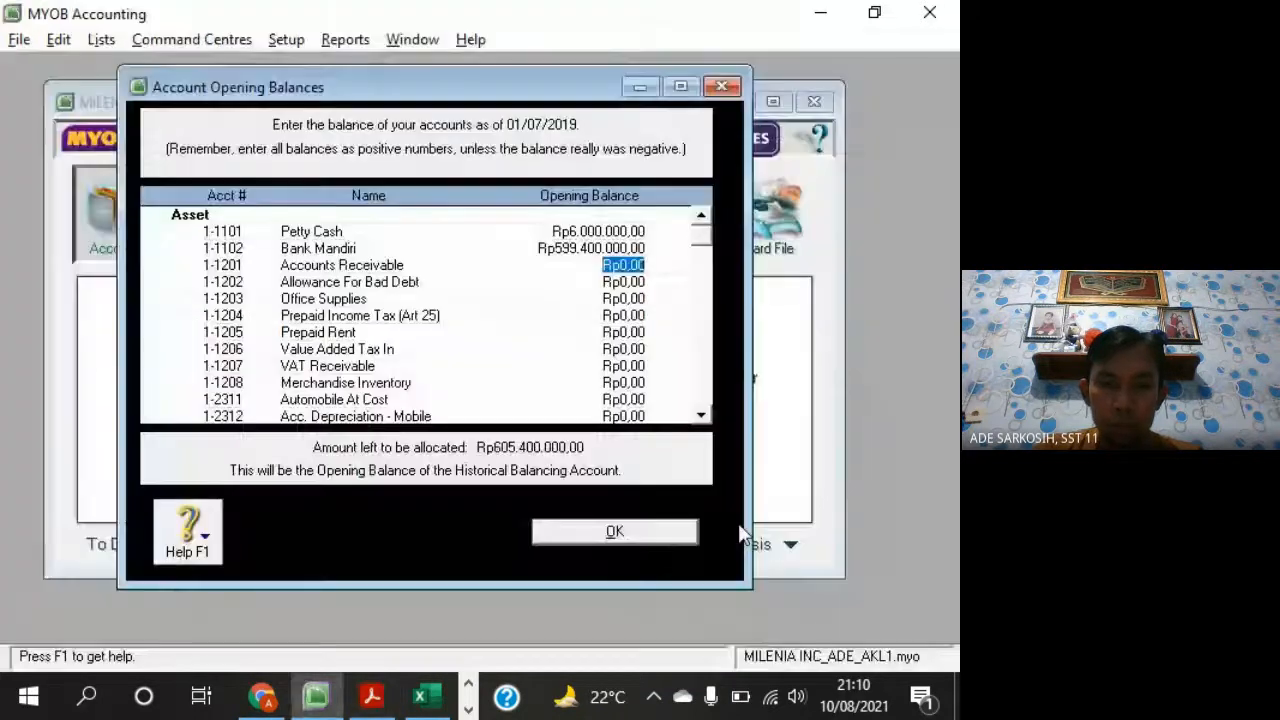
{"action": "type", "text": "365"}
{"action": "type", "text": "00"}
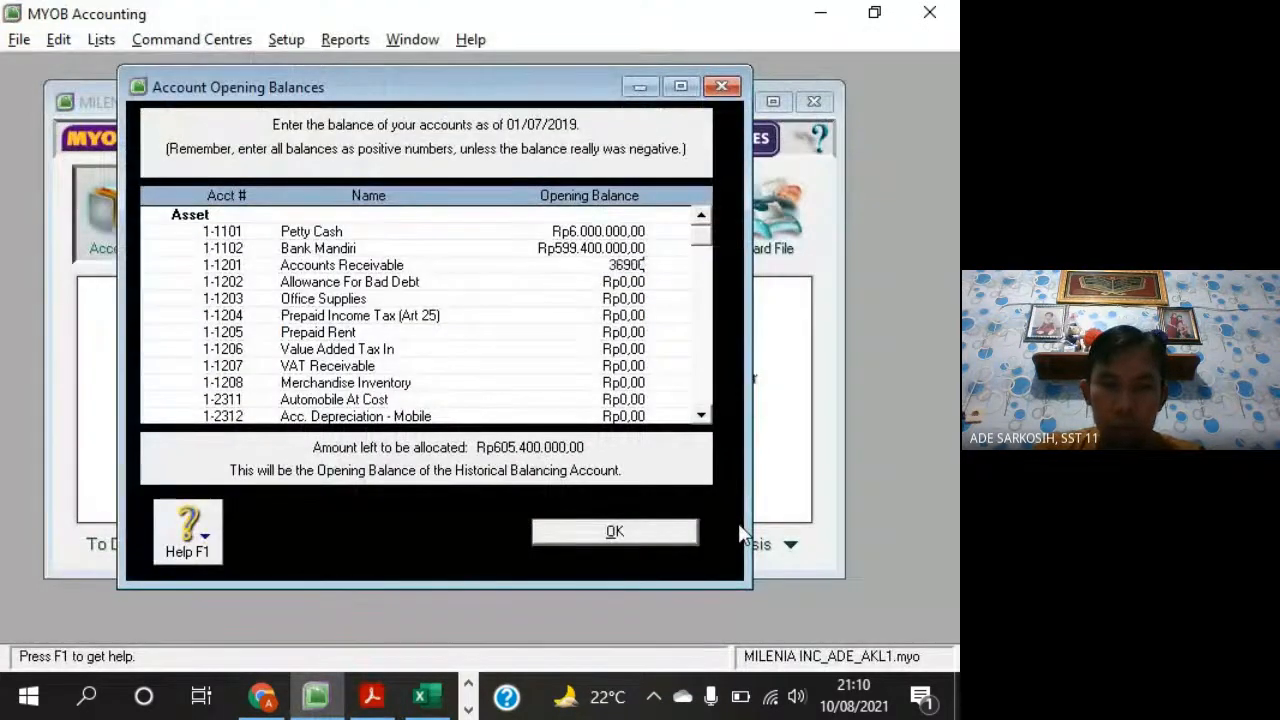
{"action": "type", "text": "00000"}
{"action": "key", "text": "Tab"}
Check the trial balance PDF and enter the credit balance of Allowance For Bad Debt in MYOB as a negative amount, -3690000
{"action": "key", "text": "alt+Tab"}
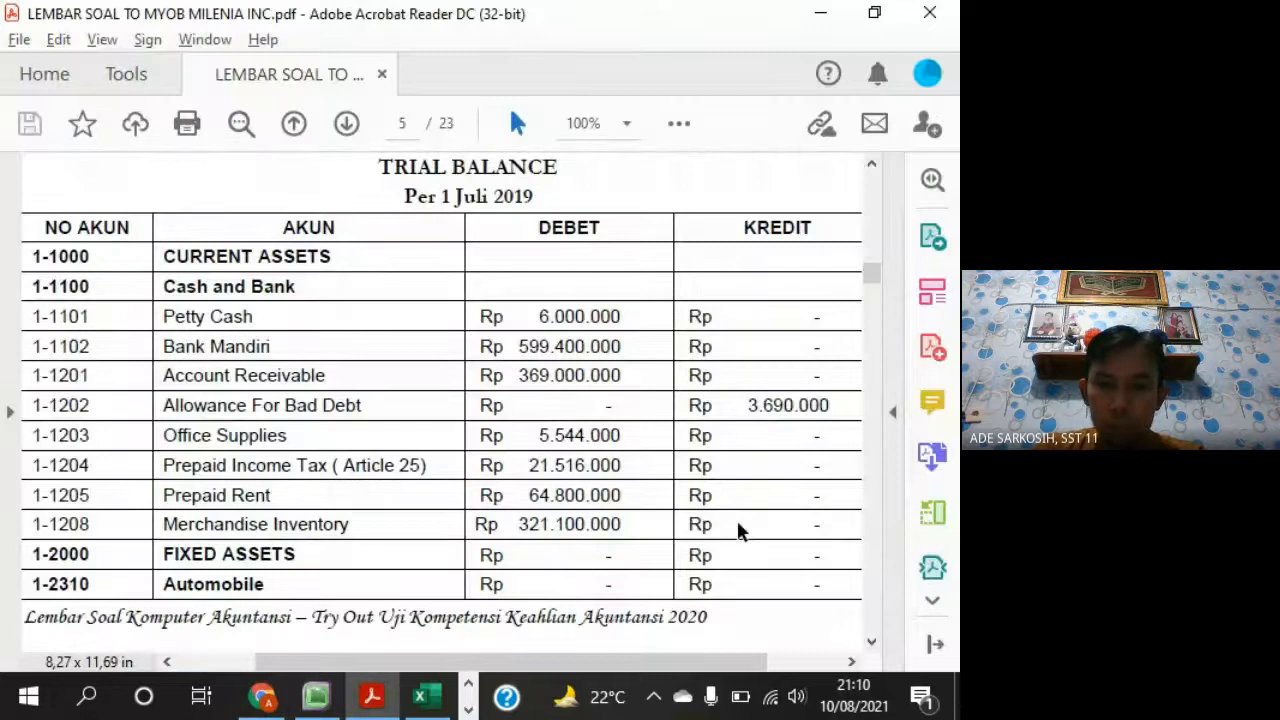
{"action": "key", "text": "alt+Tab"}
{"action": "type", "text": "-Rp"}
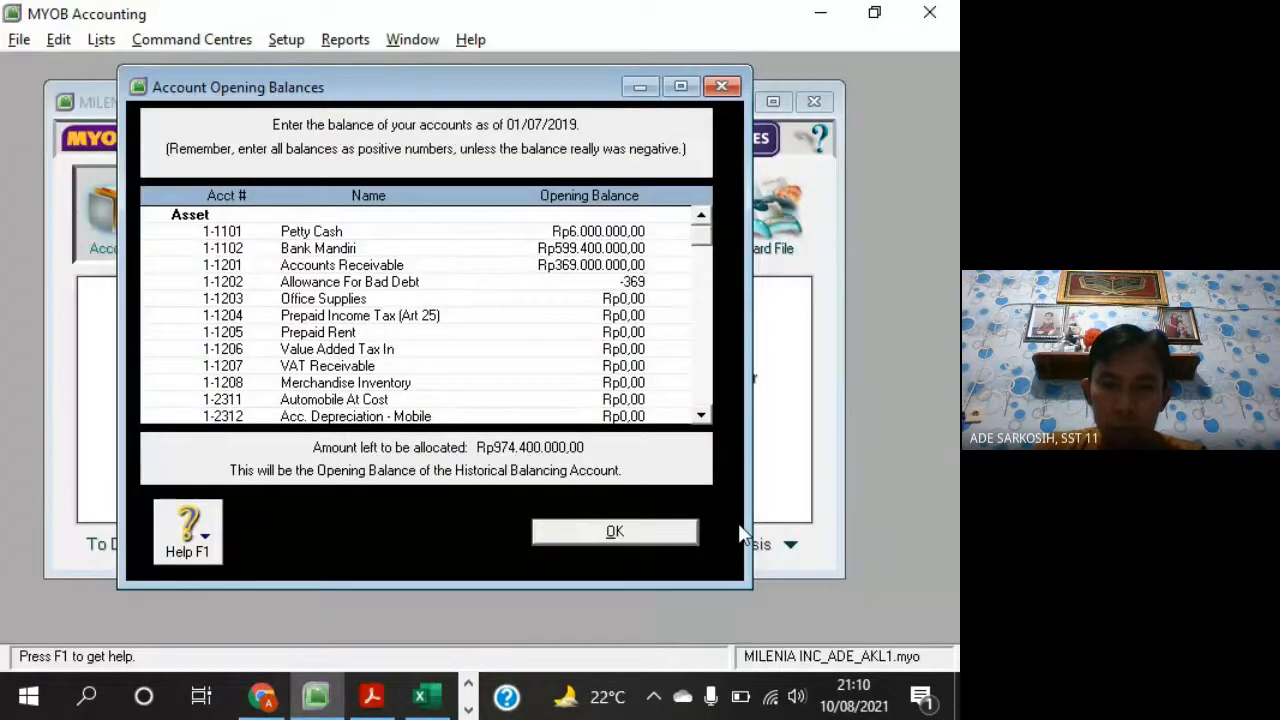
{"action": "type", "text": "3.690.000"}
{"action": "key", "text": "Tab"}
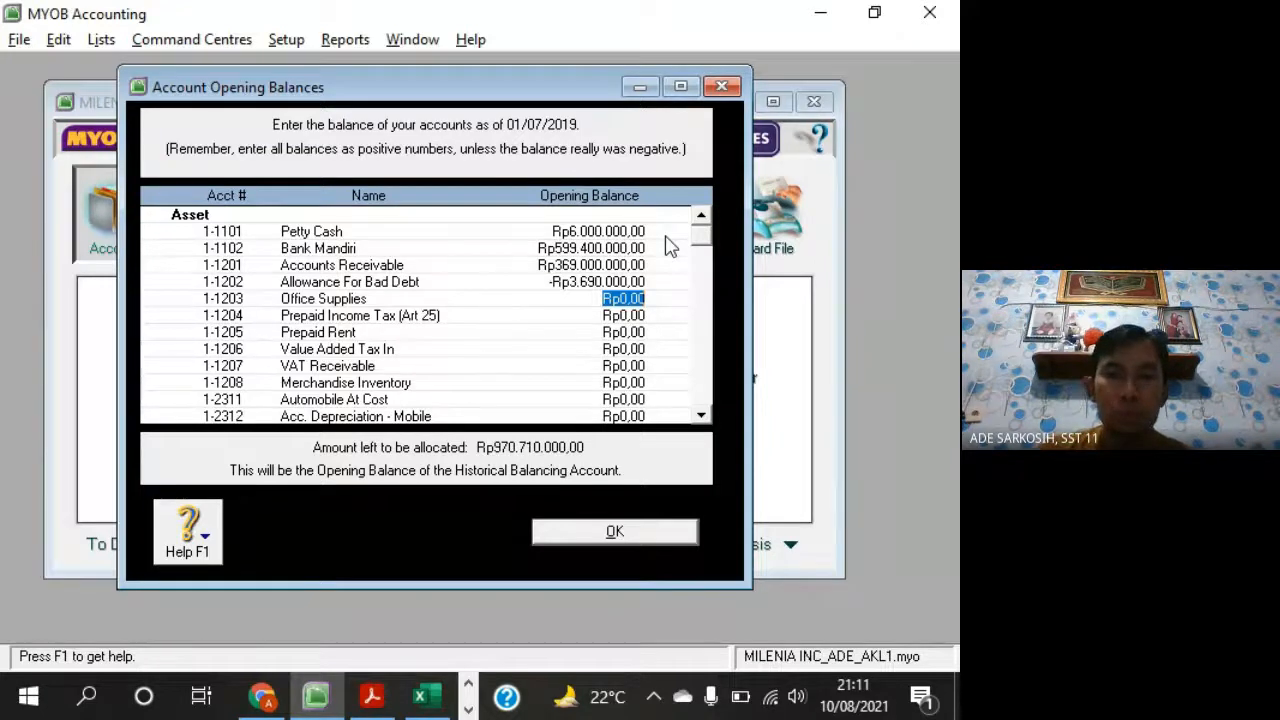
Check the trial balance PDF and enter 5544000 as the opening balance of Office Supplies in MYOB
{"action": "key", "text": "alt+Tab"}
{"action": "key", "text": "alt+Tab"}
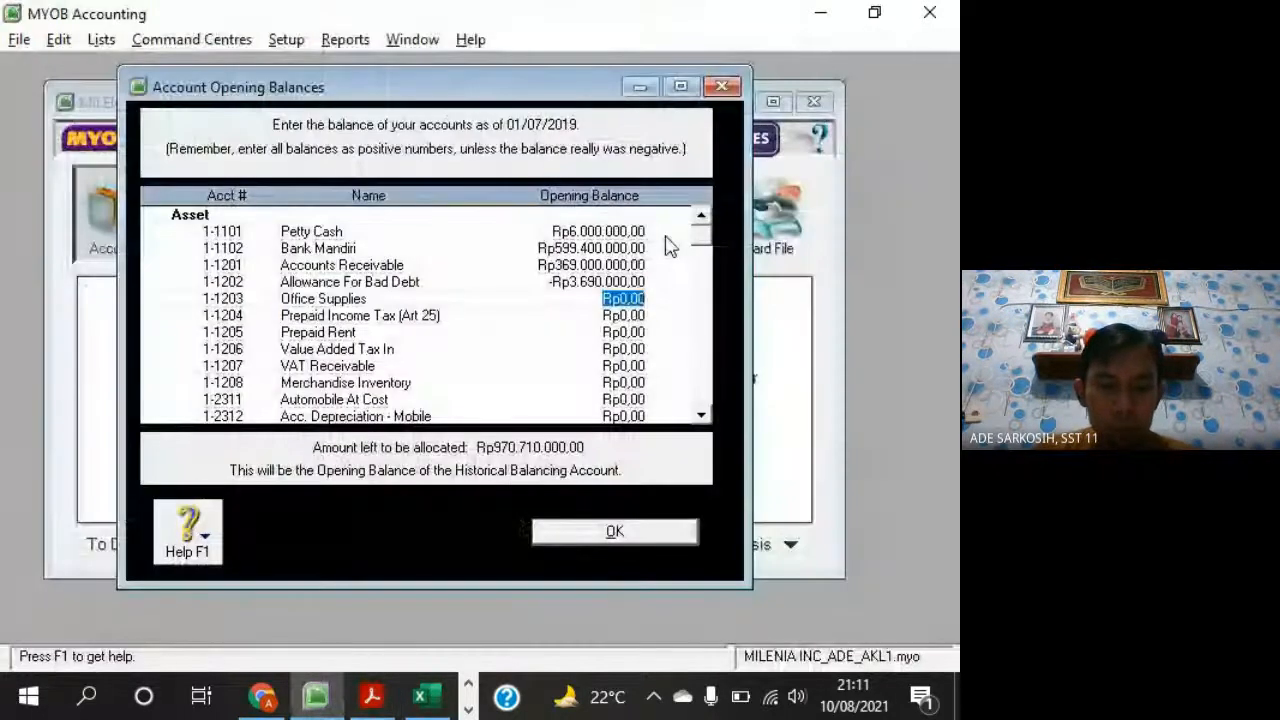
{"action": "type", "text": "5544000"}
{"action": "key", "text": "Tab"}
{"action": "key", "text": "alt+Tab"}
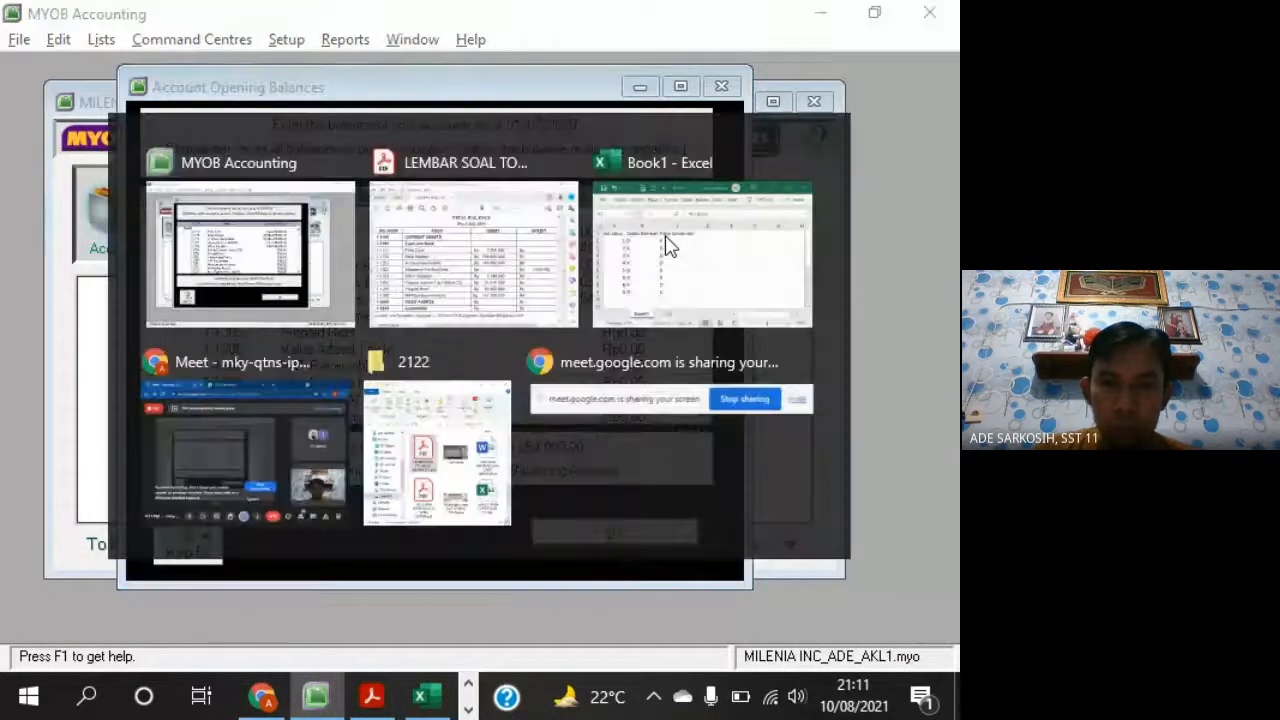
Check the trial balance PDF and enter 21516000 as the opening balance of Prepaid Income Tax (Art 25) in MYOB
{"action": "scroll", "coordinate": [735, 350], "scroll_direction": "down", "scroll_amount": 1}
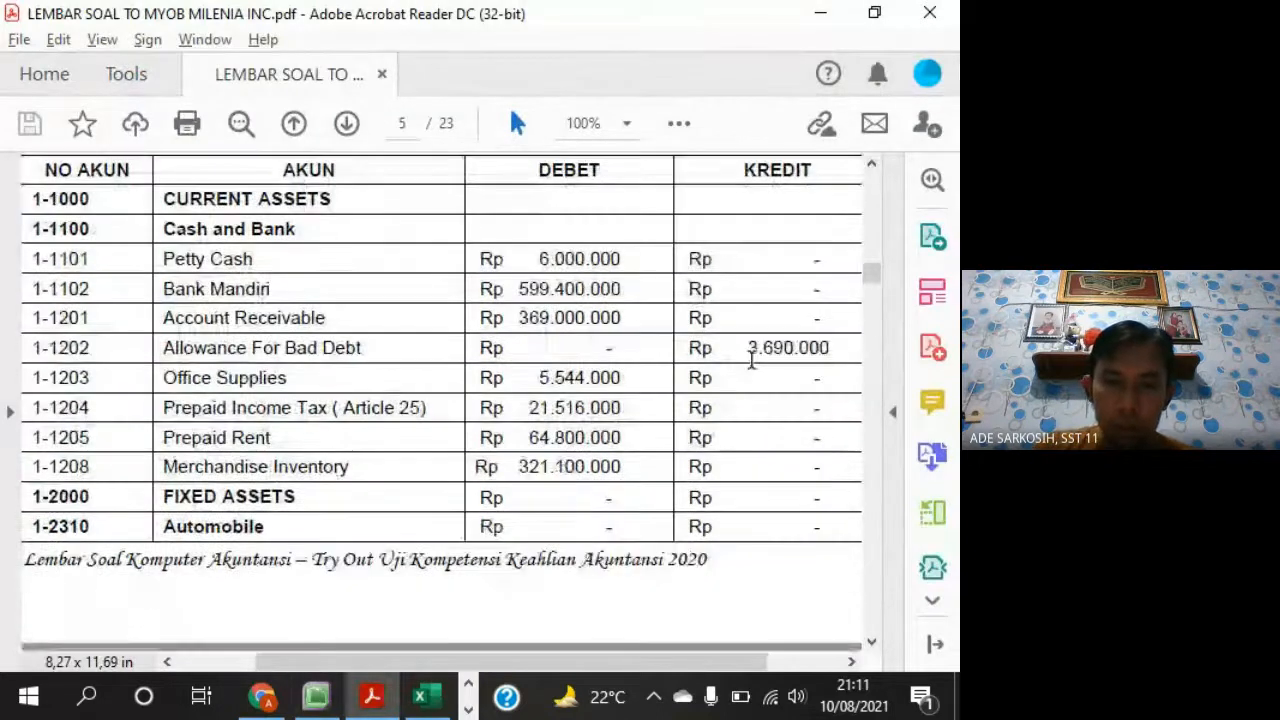
{"action": "key", "text": "alt+Tab"}
{"action": "type", "text": "215"}
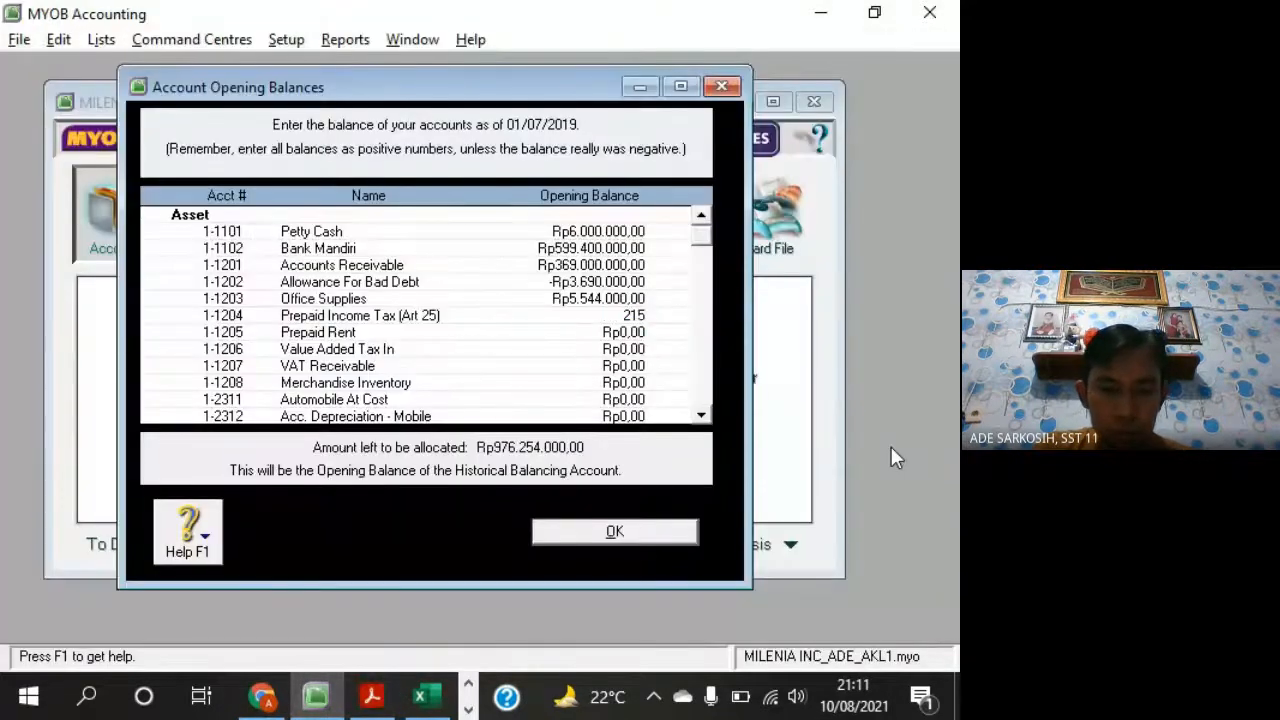
{"action": "type", "text": "16000"}
{"action": "key", "text": "Tab"}
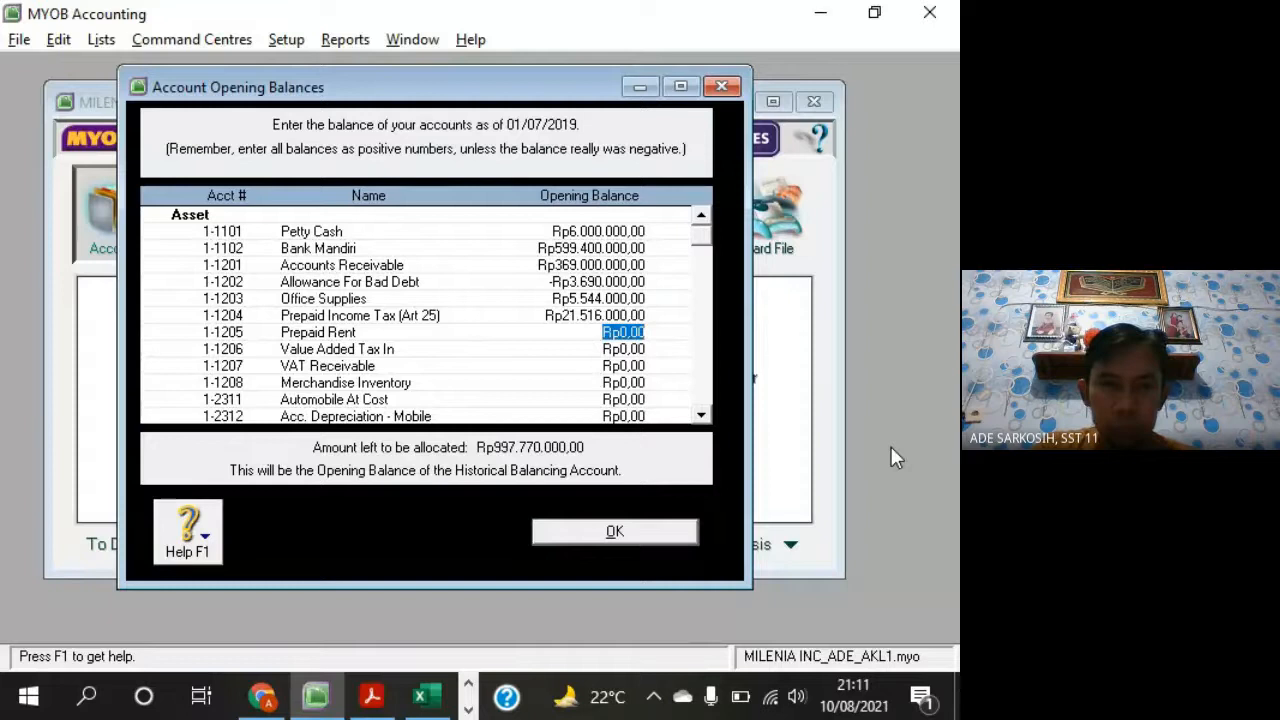
Check the trial balance PDF and enter 64800000 as the opening balance of Prepaid Rent in MYOB
{"action": "key", "text": "alt+Tab"}
{"action": "key", "text": "alt+Tab"}
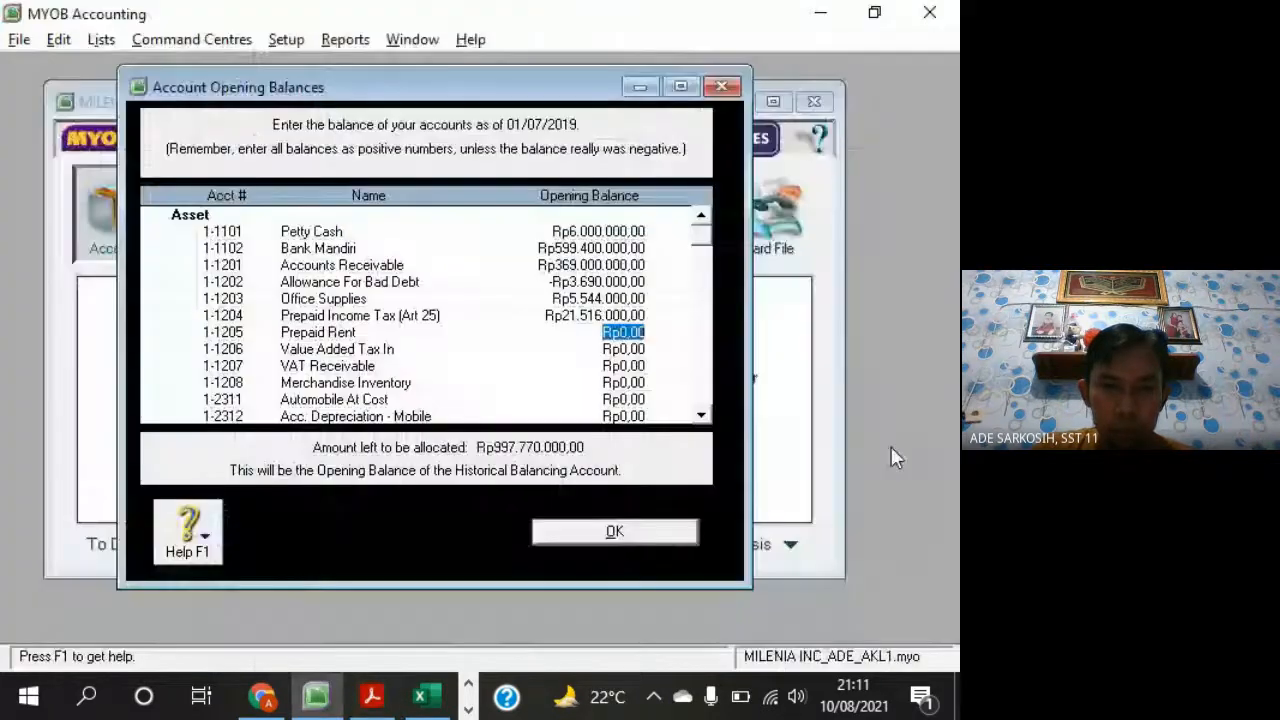
{"action": "key", "text": "alt+Tab"}
{"action": "type", "text": "6"}
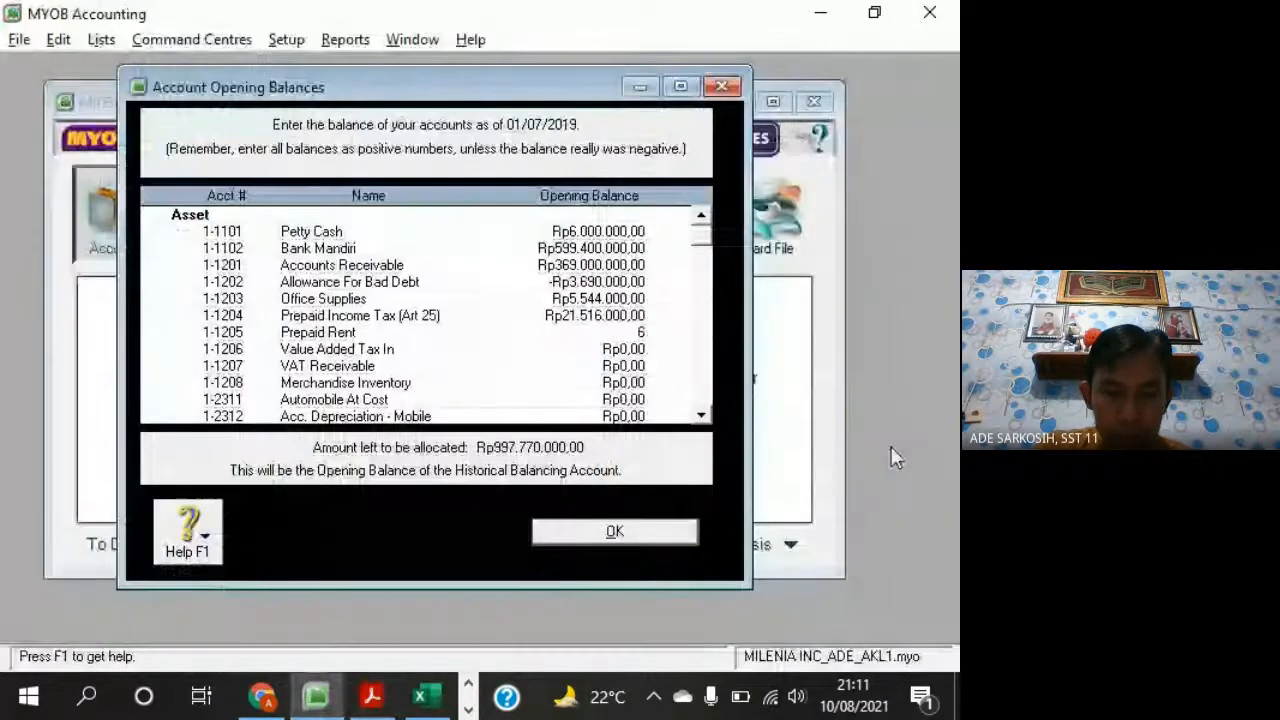
{"action": "type", "text": "4800000"}
{"action": "key", "text": "Tab"}
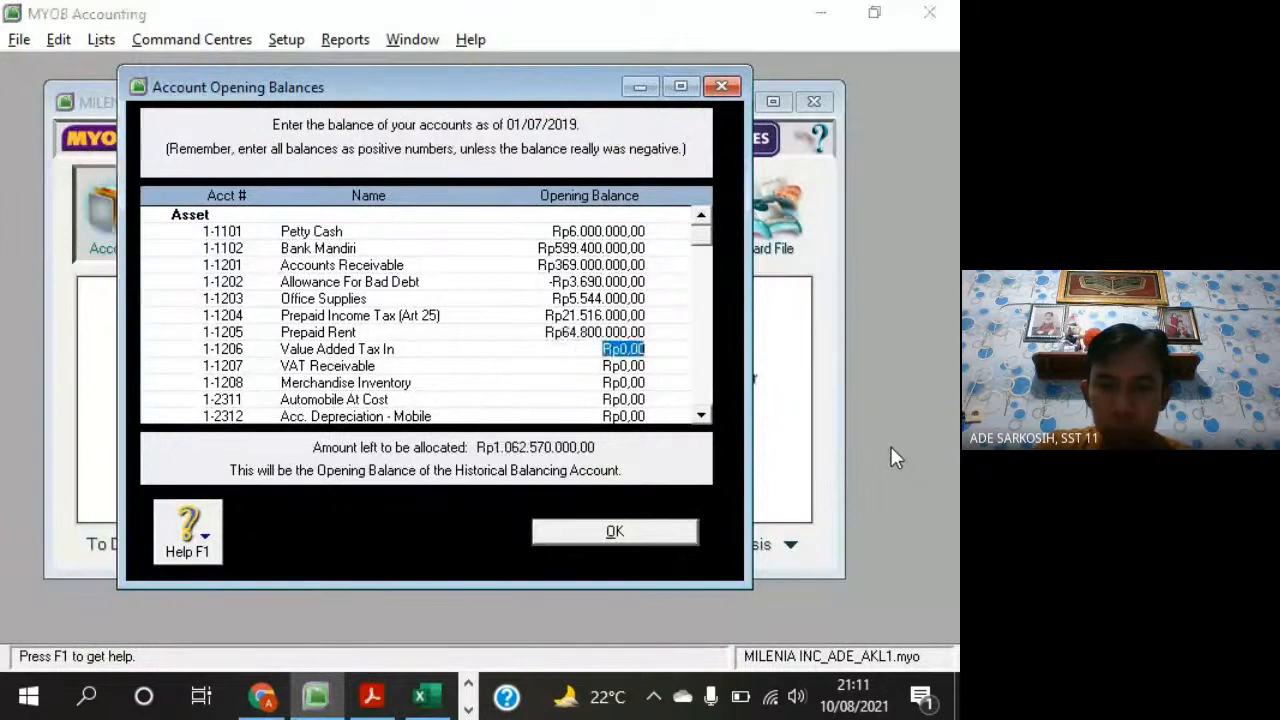
Consult the trial balance PDF and enter 321100000 as the opening balance of Value Added Tax In in MYOB
{"action": "key", "text": "alt+Tab"}
{"action": "key", "text": "alt+Tab"}
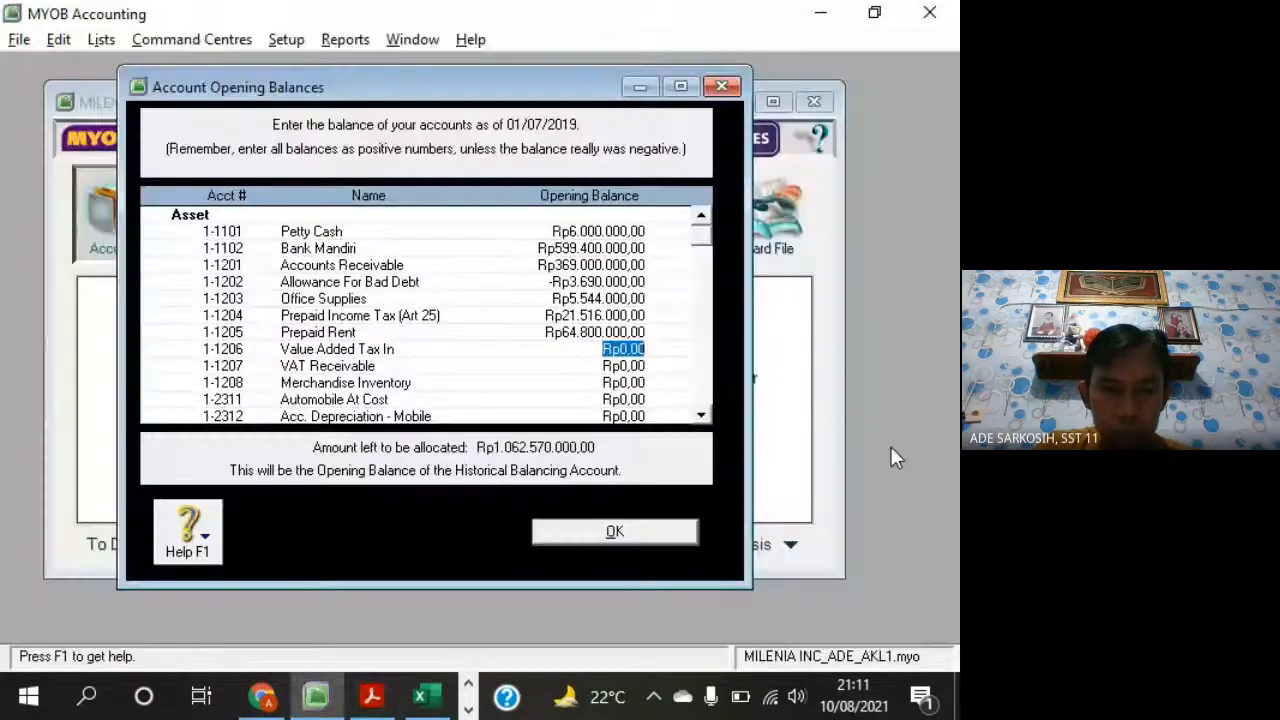
{"action": "type", "text": "321.100.000"}
{"action": "key", "text": "Tab"}
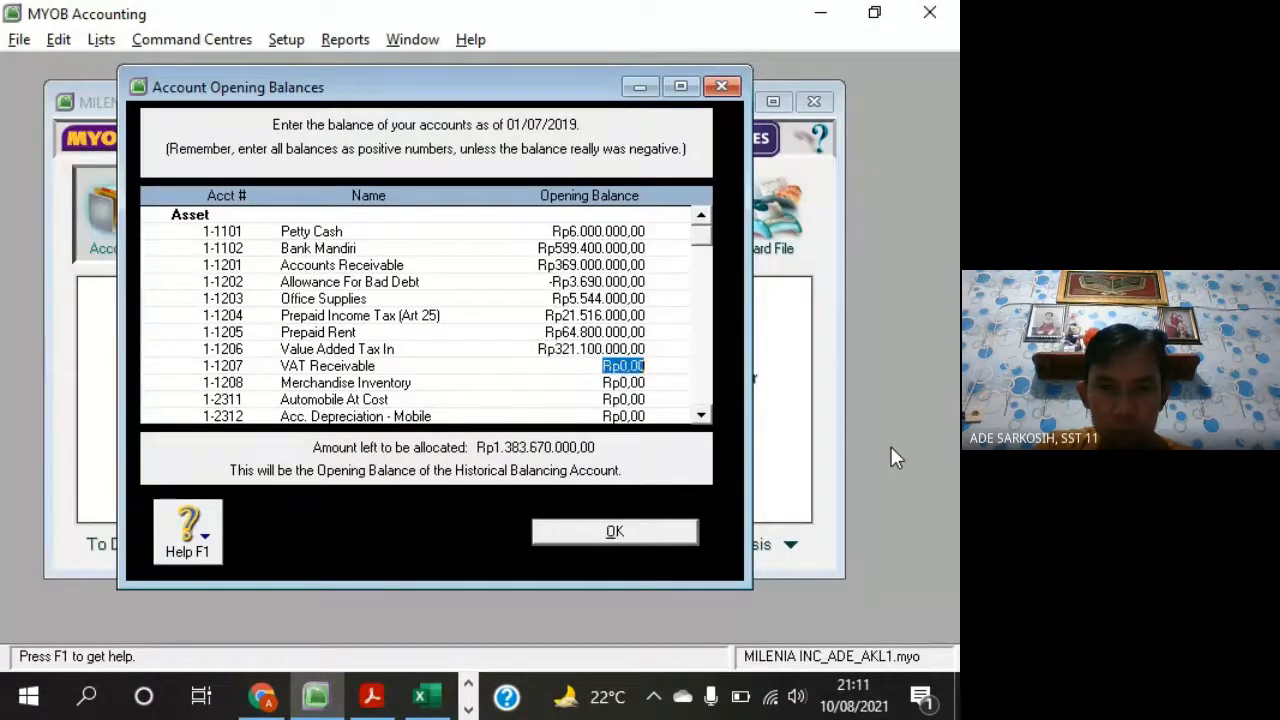
Compare the account numbers in the trial balance PDF with MYOB and reset the opening balance of Value Added Tax In to 0
{"action": "key", "text": "alt+Tab"}
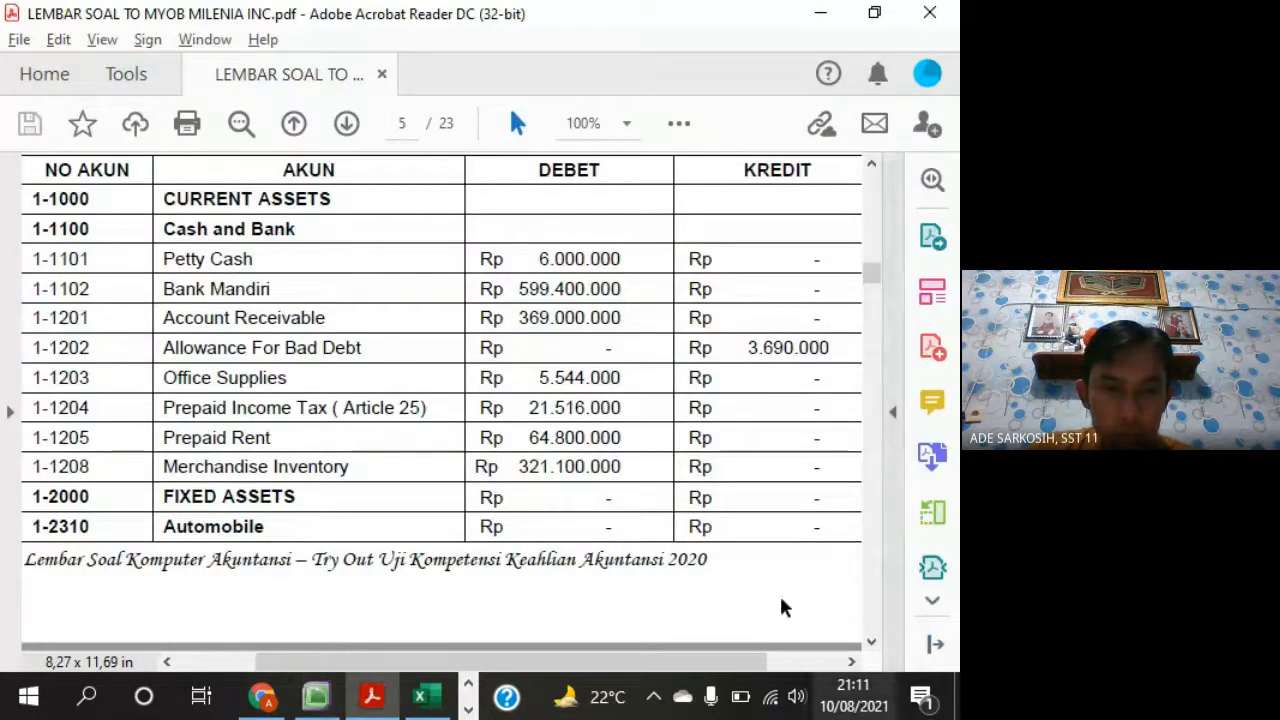
{"action": "key", "text": "alt+Tab"}
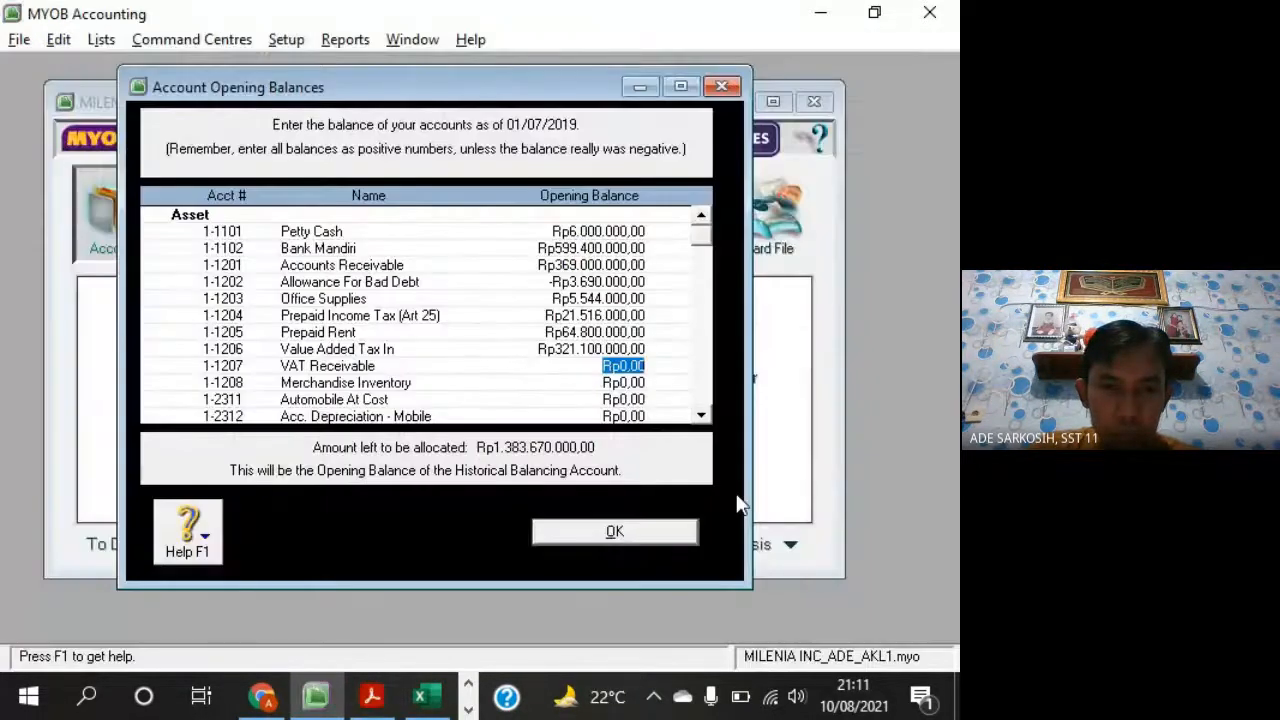
{"action": "key", "text": "alt+Tab"}
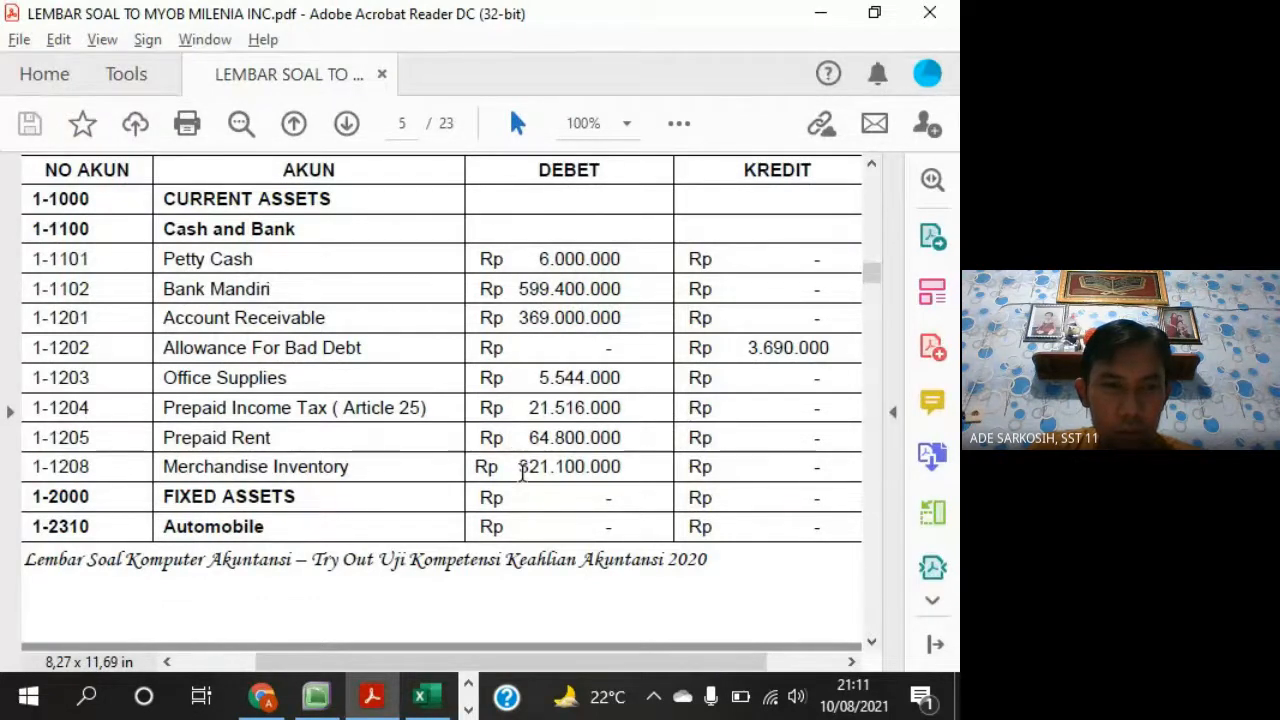
{"action": "key", "text": "alt+Tab"}
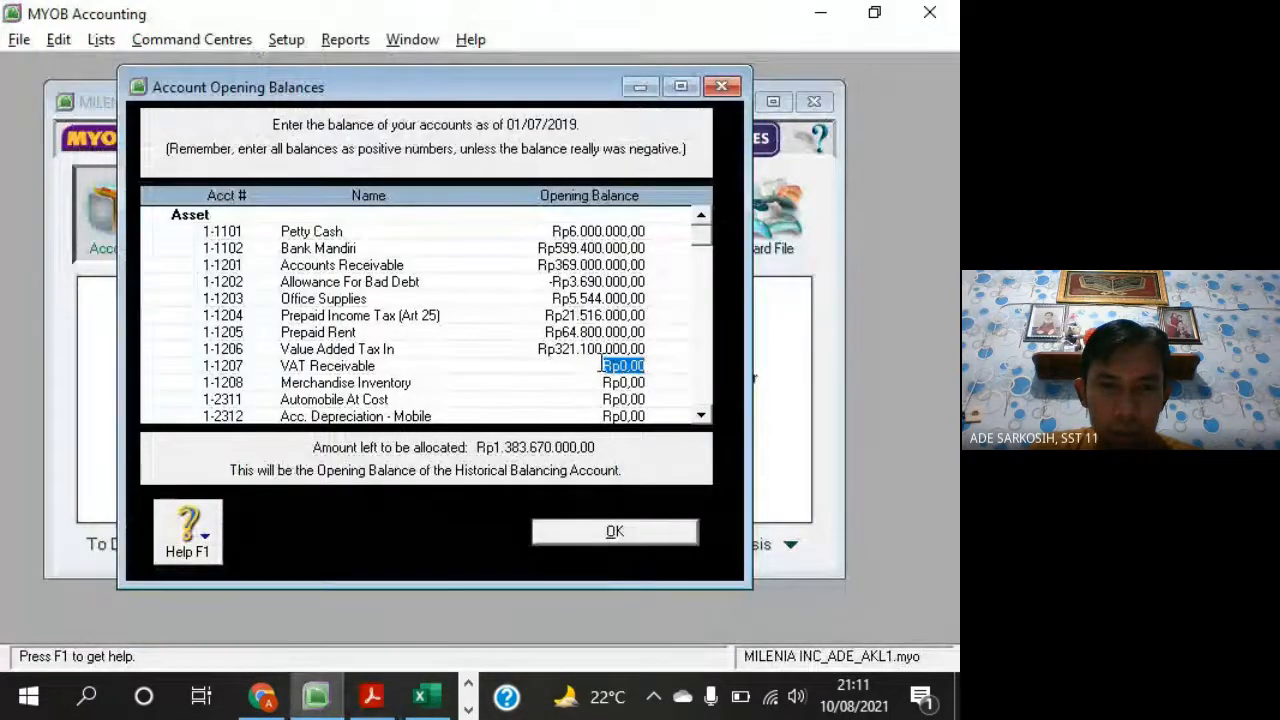
{"action": "left_click", "coordinate": [557, 334]}
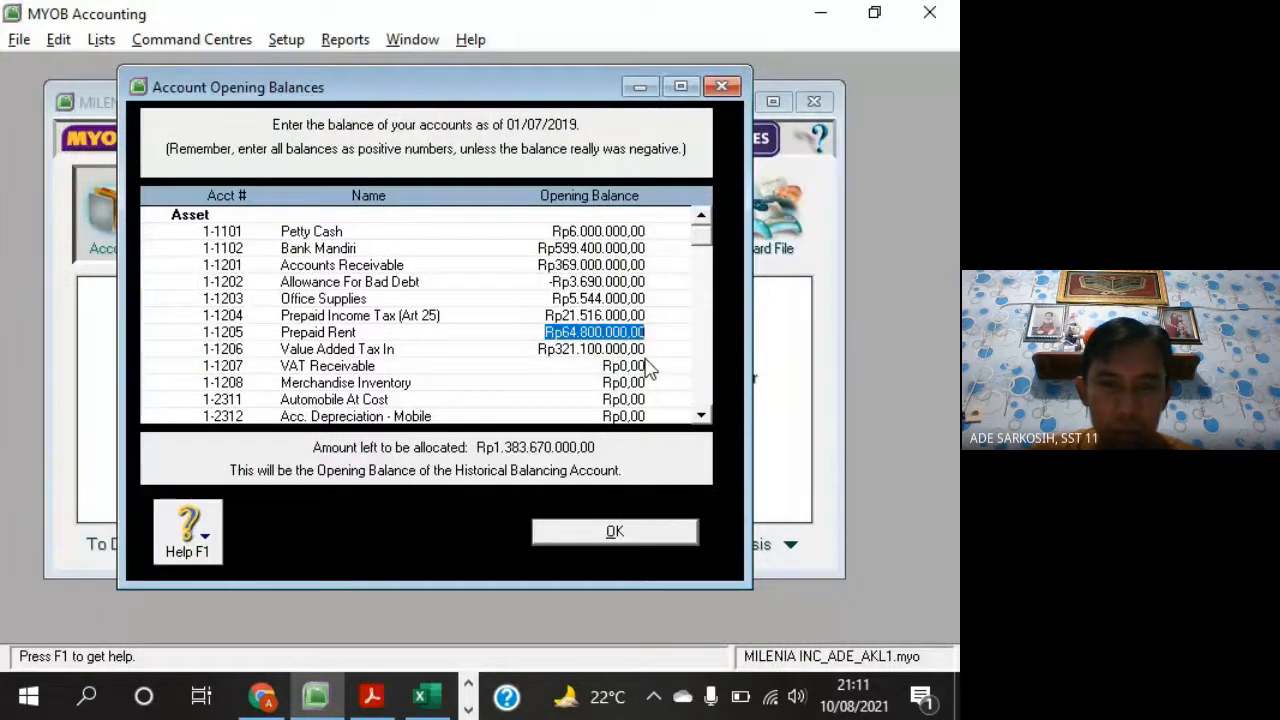
{"action": "key", "text": "alt+Tab"}
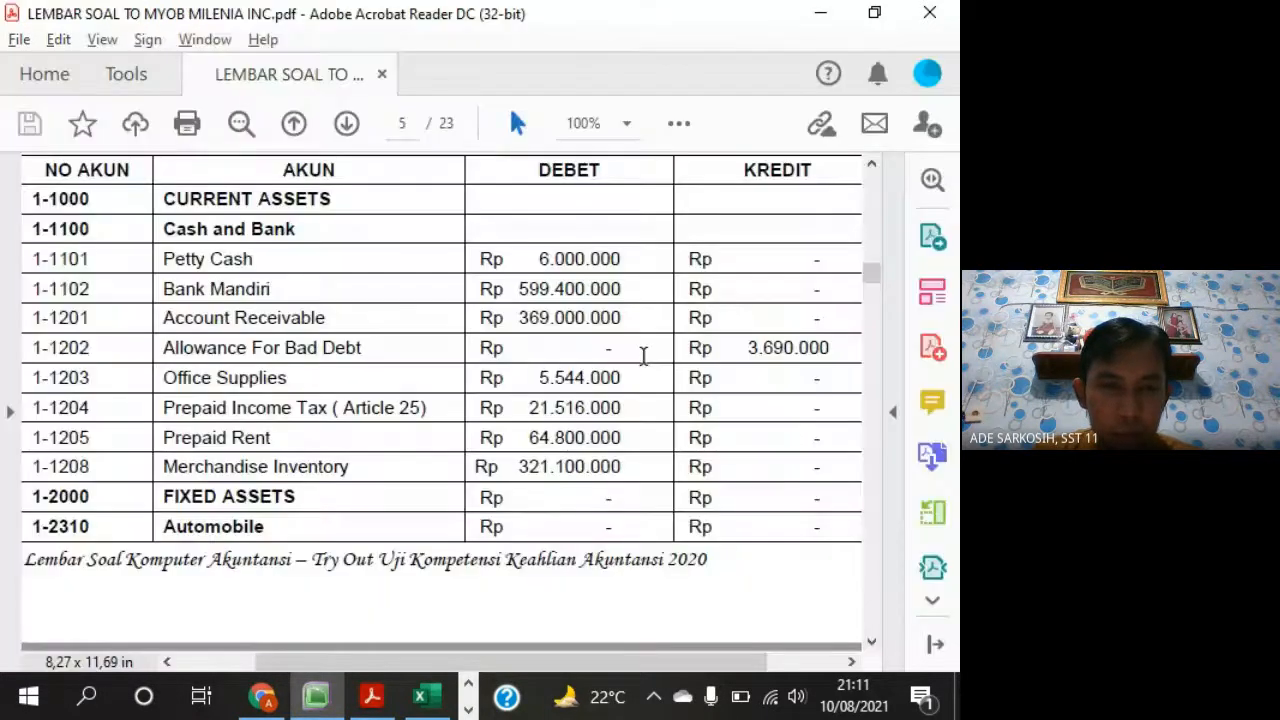
{"action": "key", "text": "alt+Tab"}
{"action": "key", "text": "Tab"}
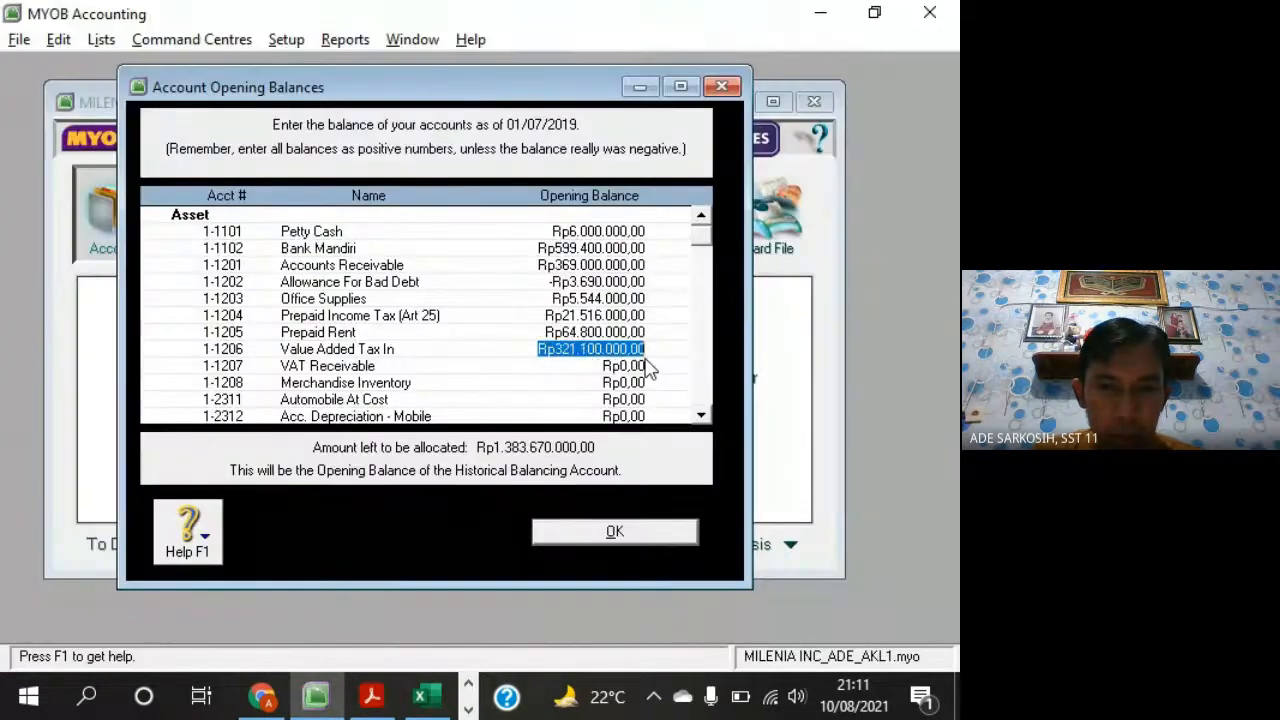
{"action": "key", "text": "alt+Tab"}
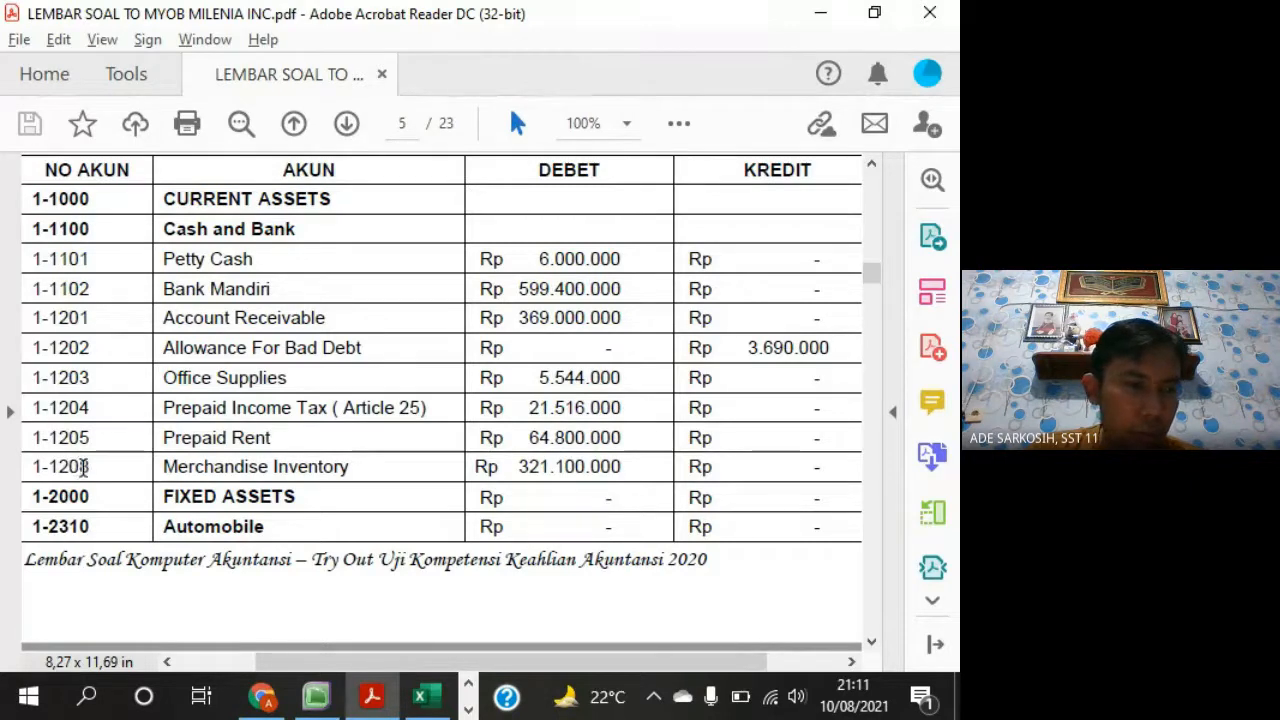
{"action": "key", "text": "alt+Tab"}
{"action": "left_click", "coordinate": [520, 349]}
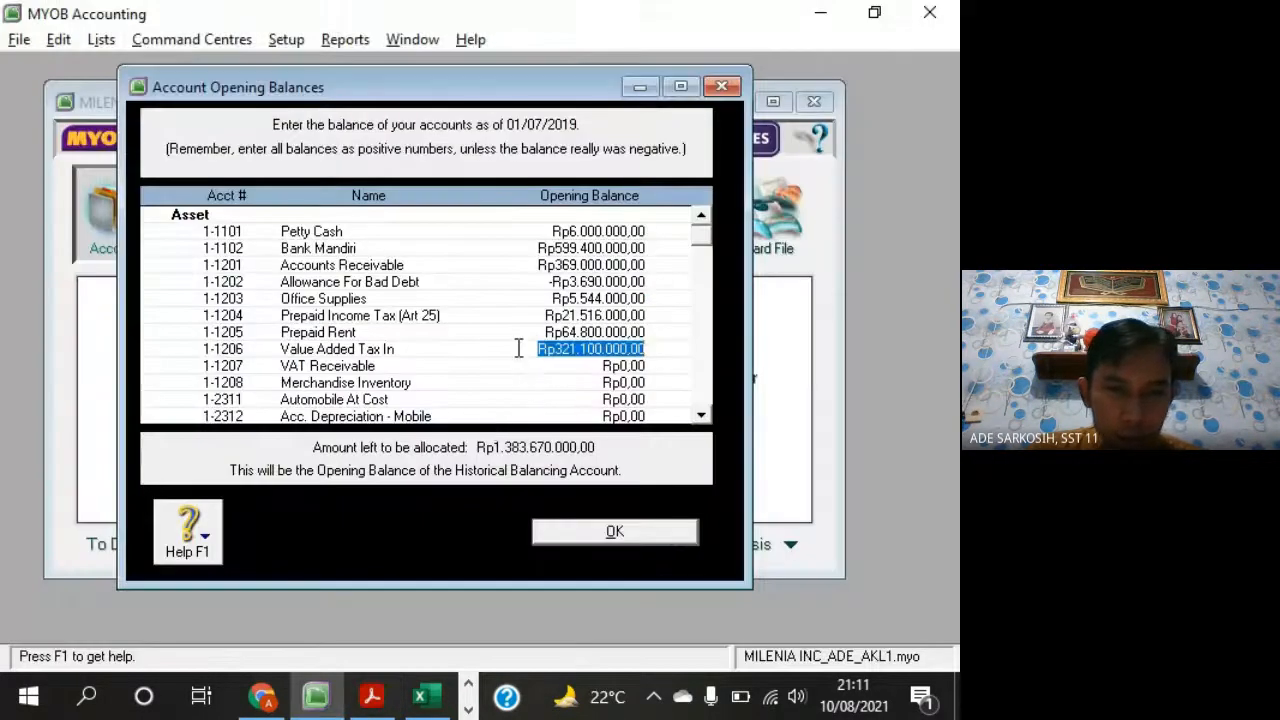
{"action": "type", "text": "0"}
Check the trial balance PDF and enter 321100000 as the opening balance of Merchandise Inventory in MYOB
{"action": "left_click", "coordinate": [625, 383]}
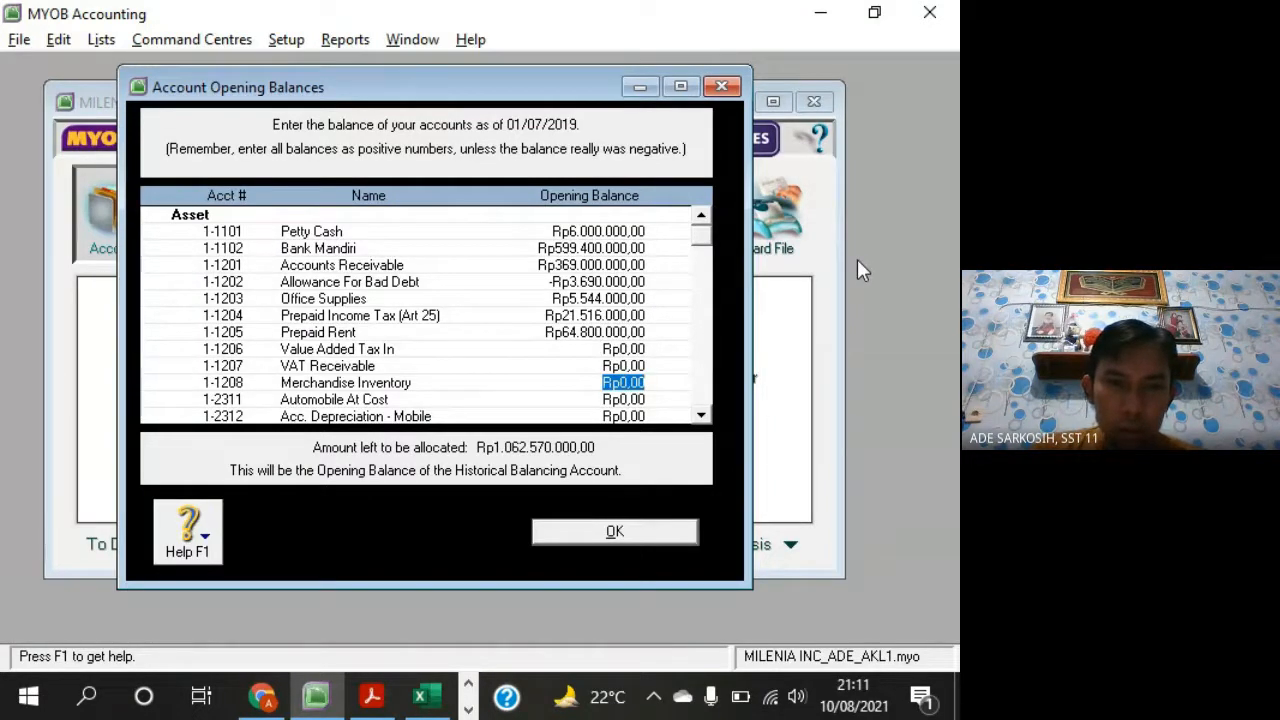
{"action": "key", "text": "alt+Tab"}
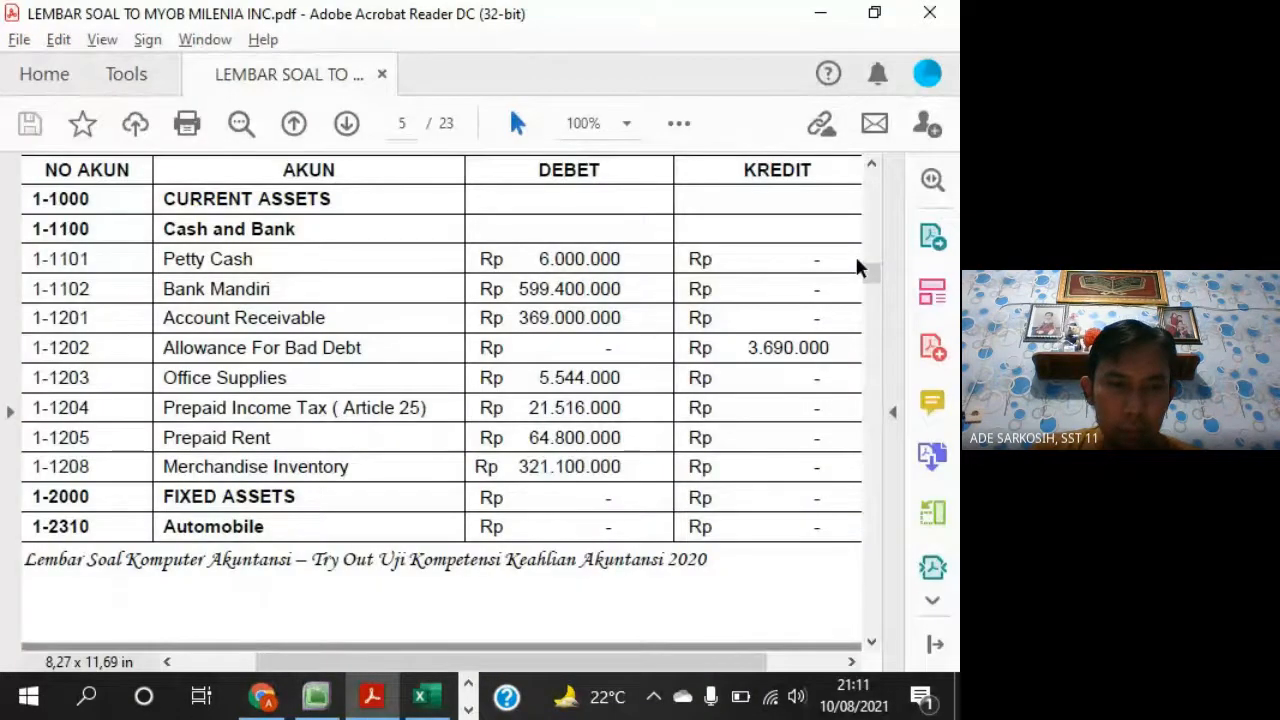
{"action": "key", "text": "alt+Tab"}
{"action": "type", "text": "321"}
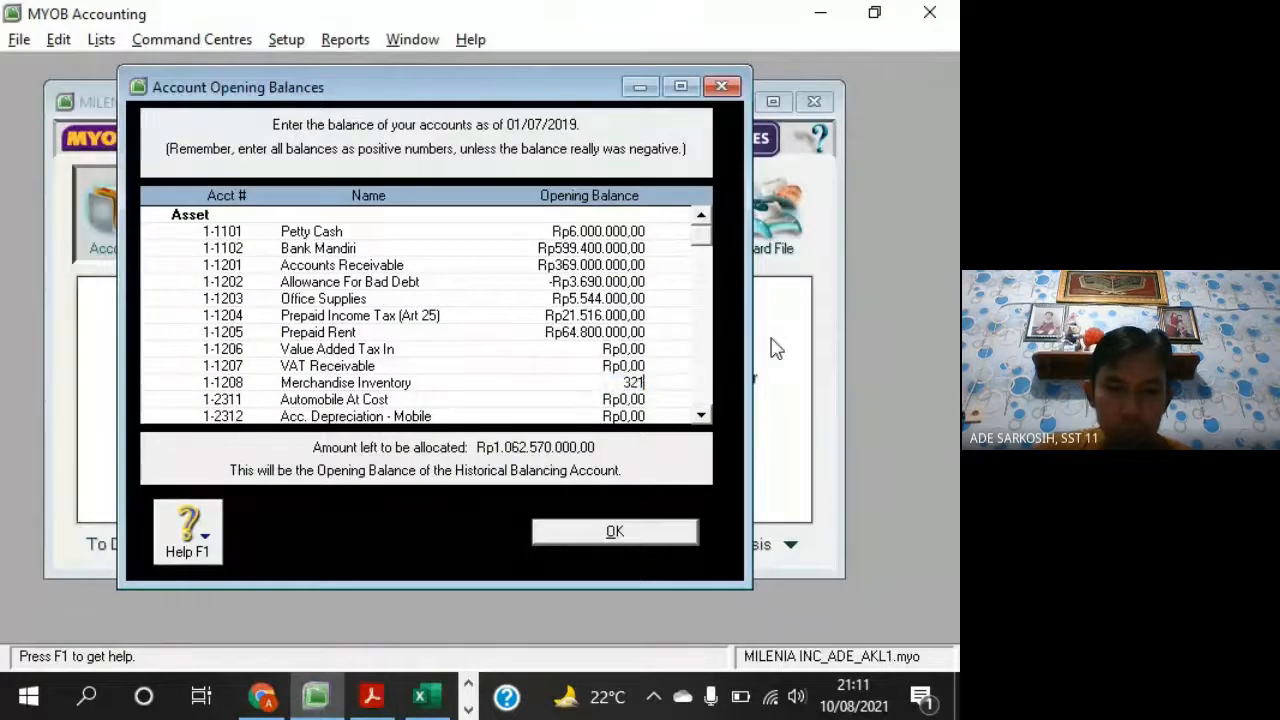
{"action": "type", "text": ".100.000"}
{"action": "key", "text": "Tab"}
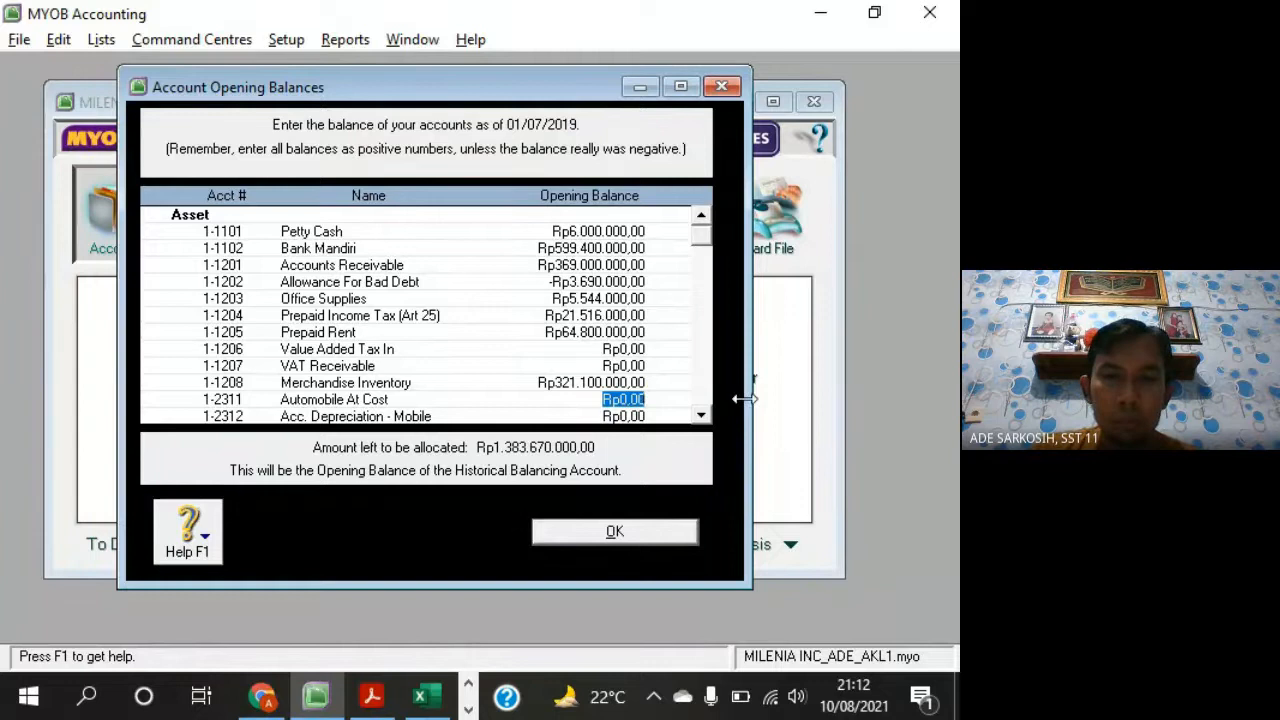
Find Automobile (At Cost) in the trial balance PDF and enter 576000000 as its opening balance in MYOB
{"action": "key", "text": "alt+Tab"}
{"action": "scroll", "coordinate": [742, 395], "scroll_direction": "down", "scroll_amount": 7}
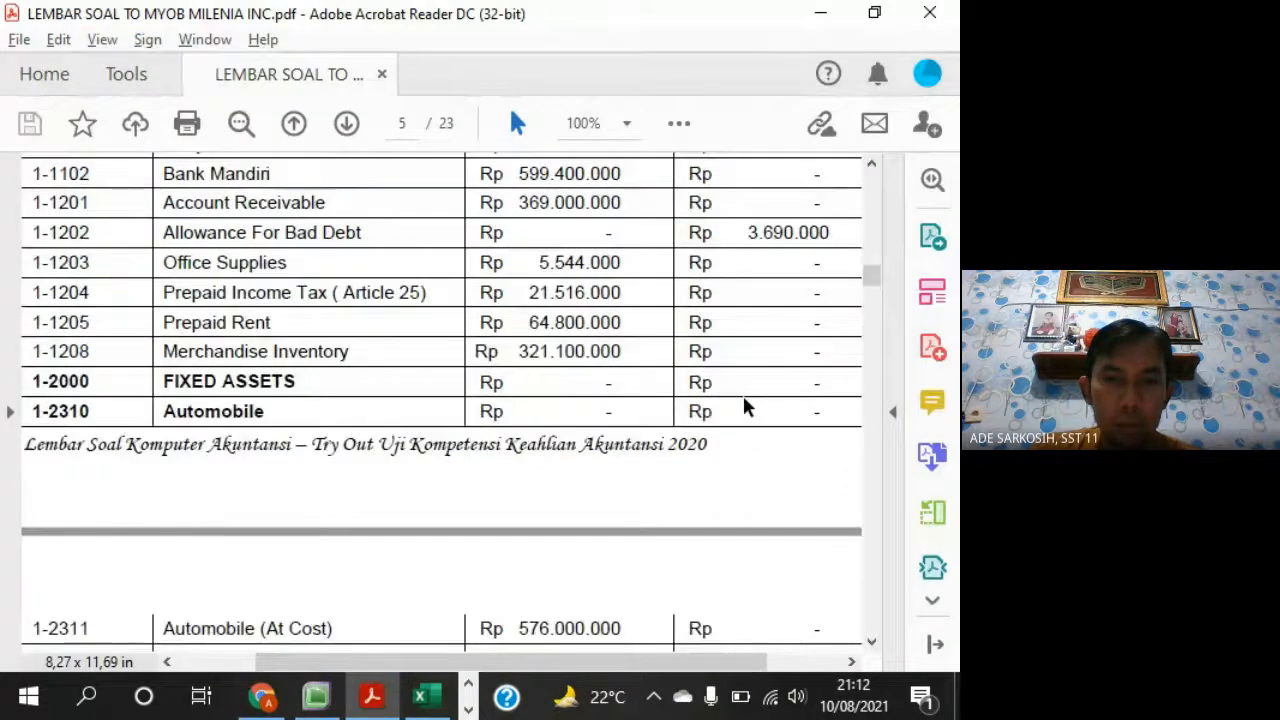
{"action": "key", "text": "alt+Tab"}
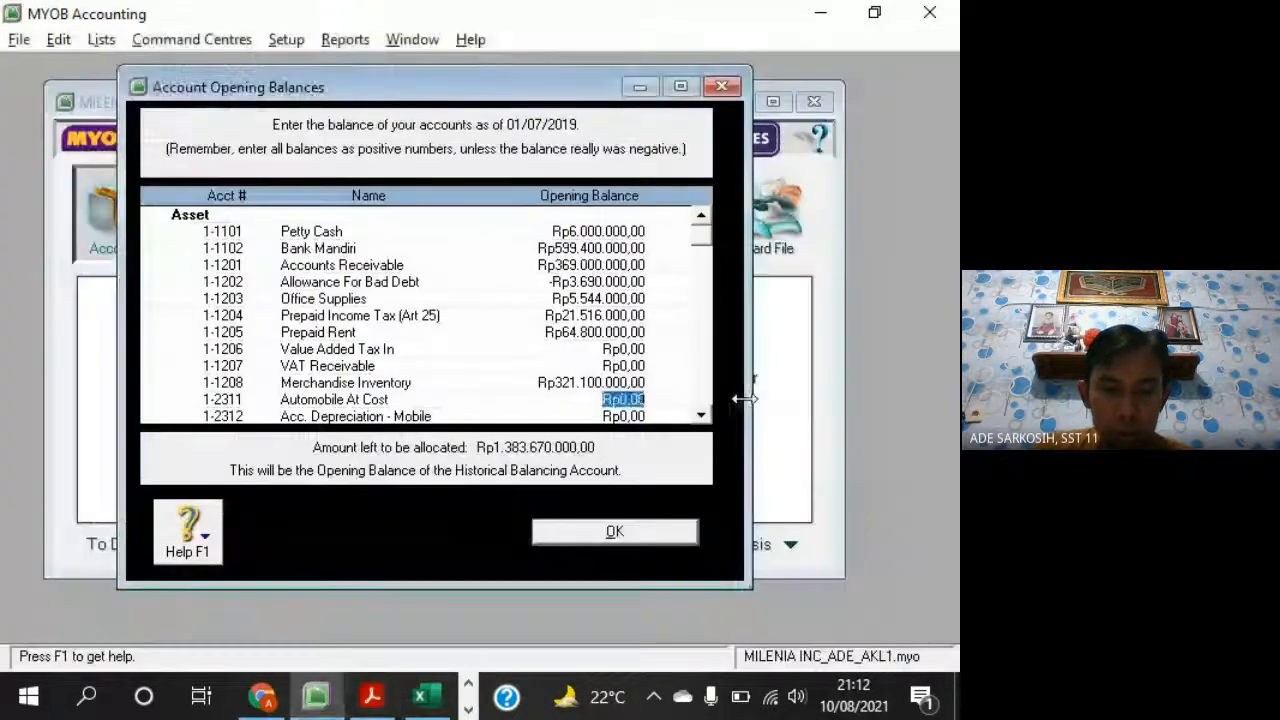
{"action": "type", "text": "576."}
{"action": "type", "text": "000.000"}
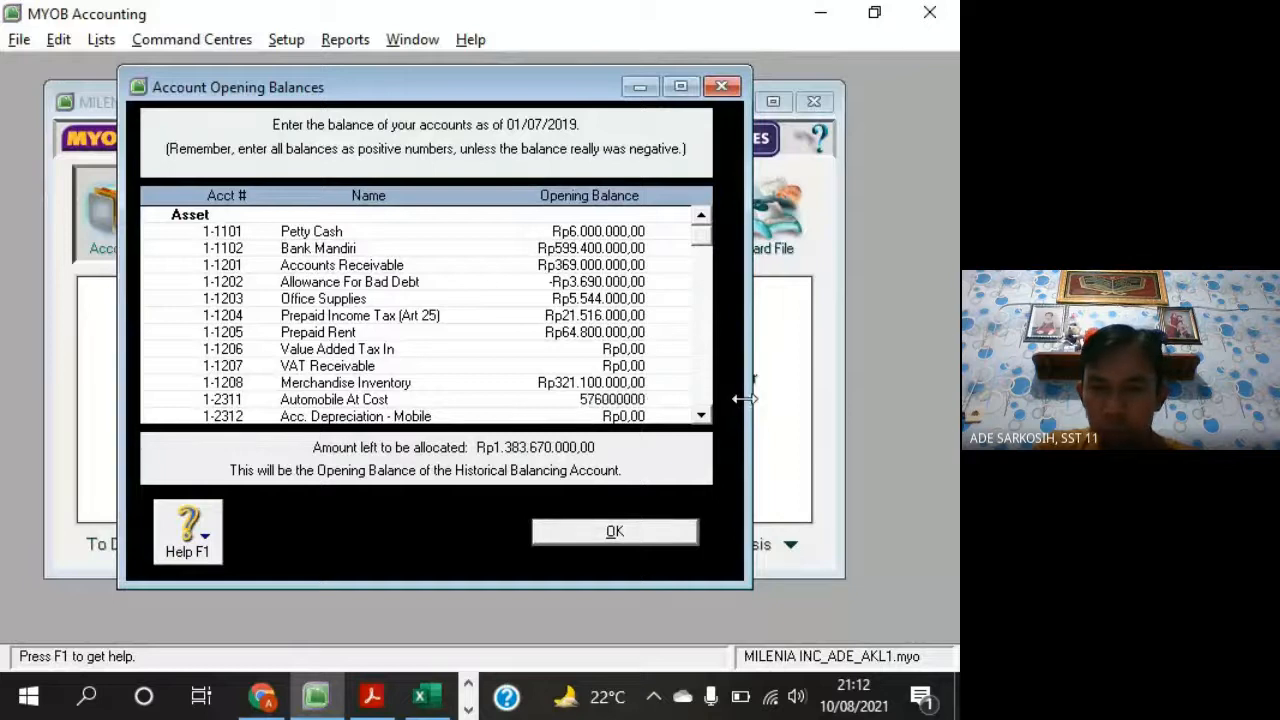
{"action": "key", "text": "Tab"}
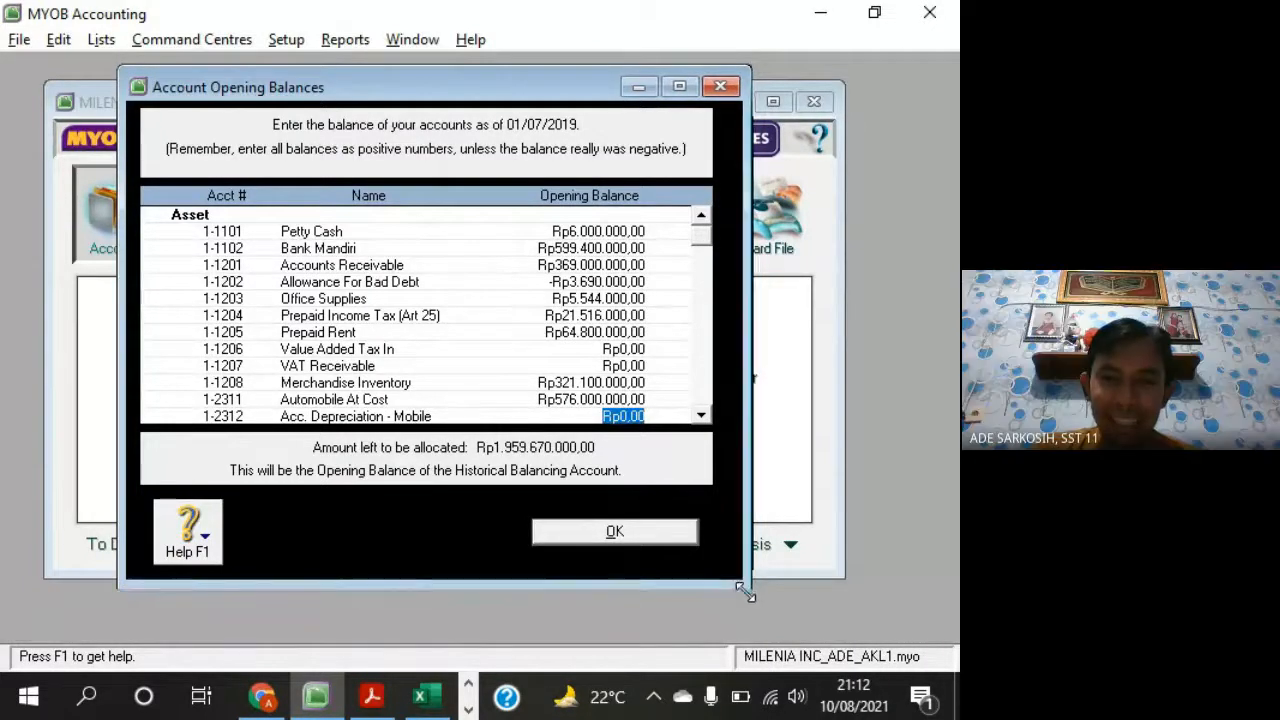
Enlarge the Account Opening Balances window and enter the PDF's credit balance of Acc. Depreciation - Mobile as a negative amount, -115200000
{"action": "left_click_drag", "start_coordinate": [746, 590], "coordinate": [748, 624]}
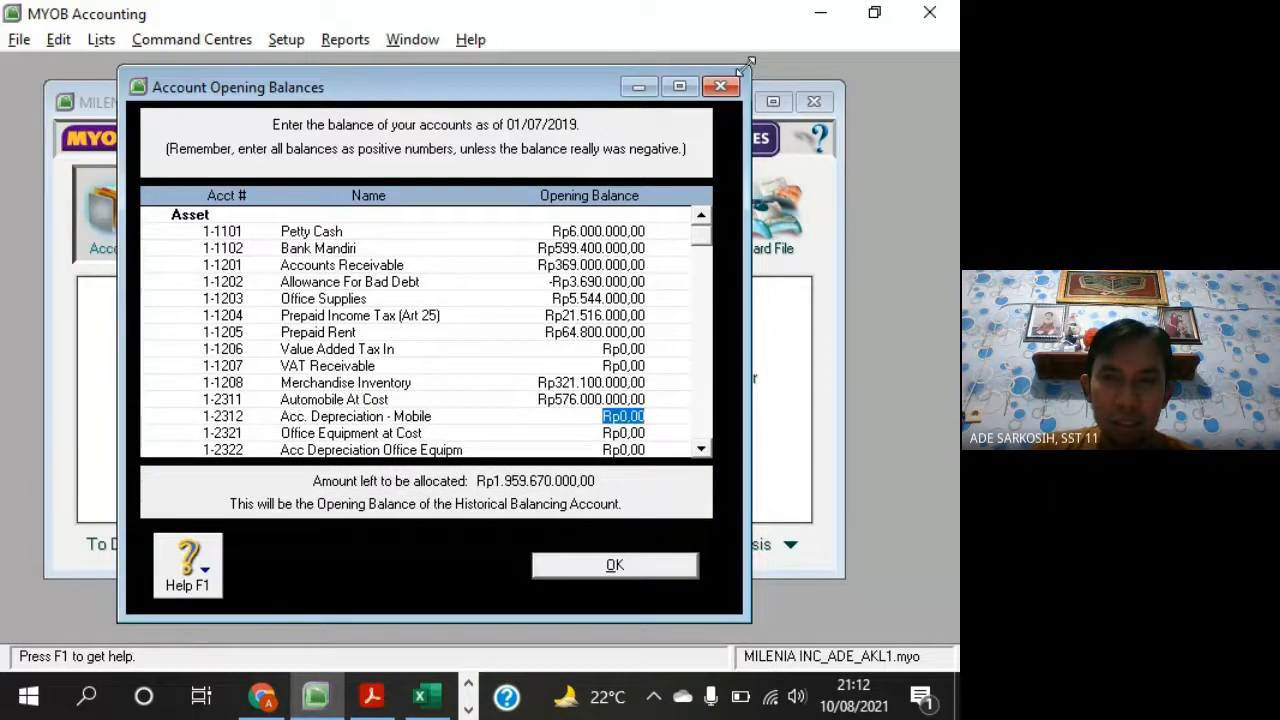
{"action": "left_click_drag", "start_coordinate": [748, 66], "coordinate": [747, 55]}
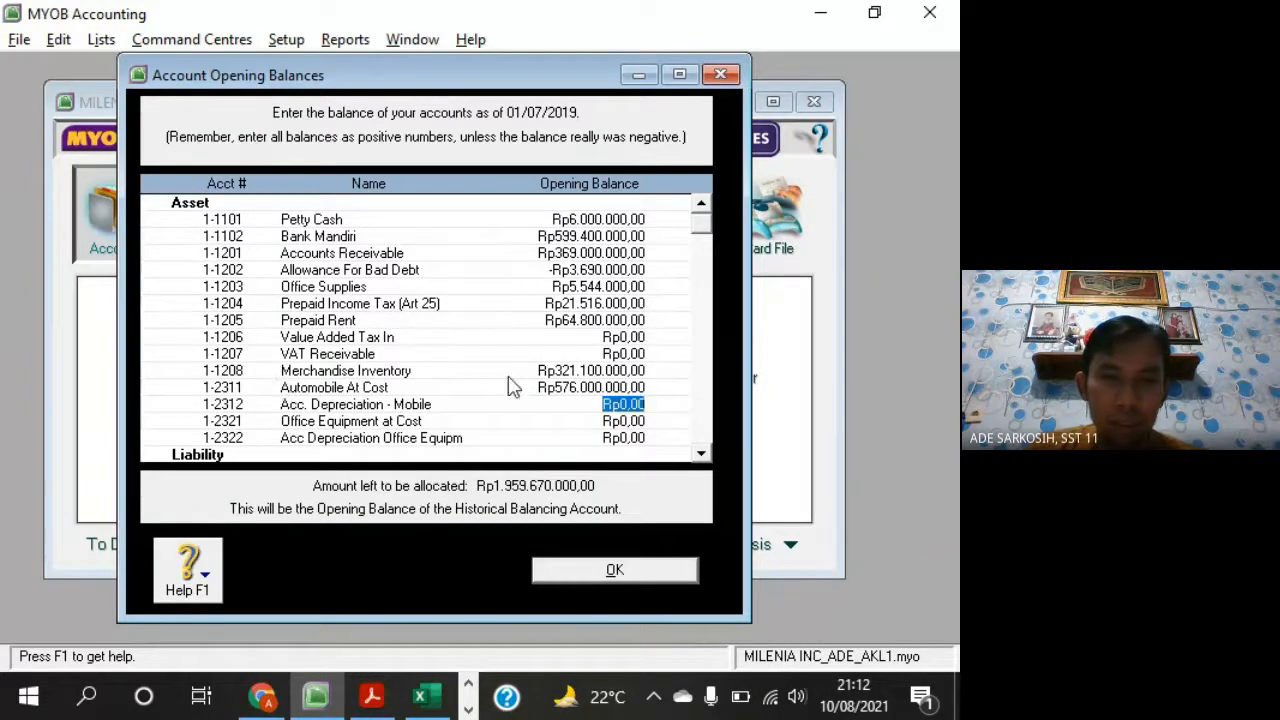
{"action": "key", "text": "alt+Tab"}
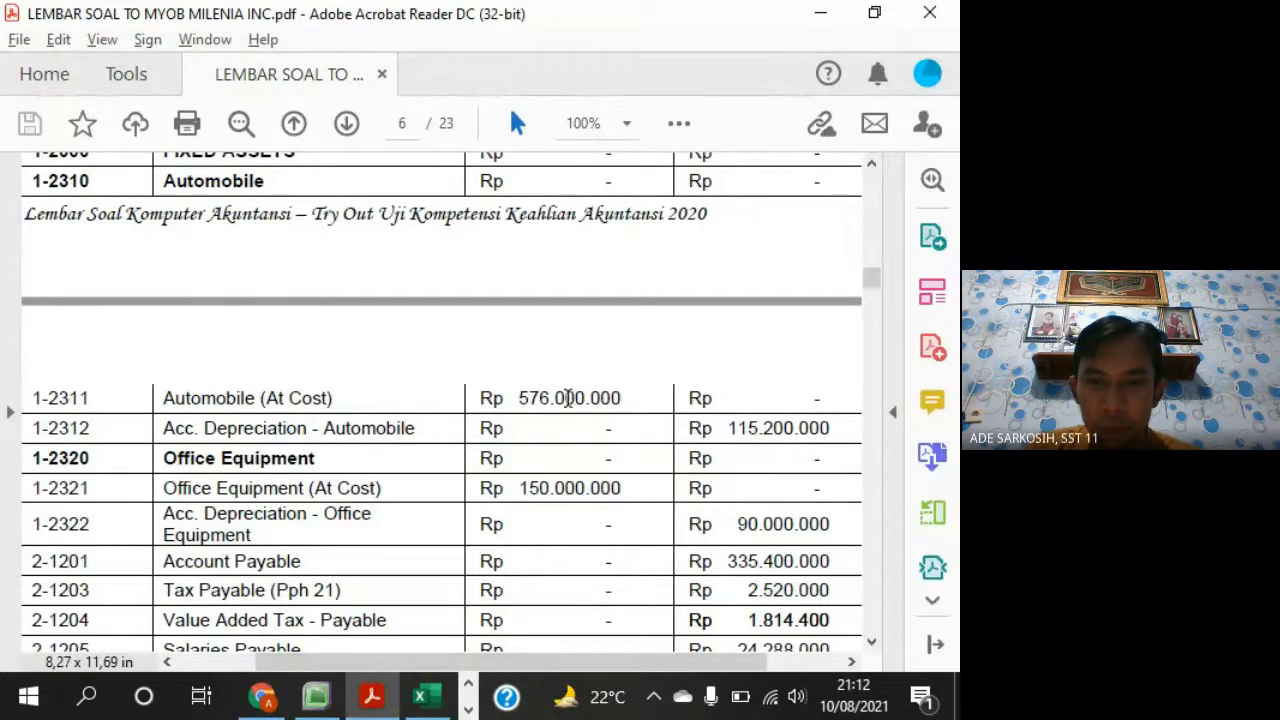
{"action": "key", "text": "alt+Tab"}
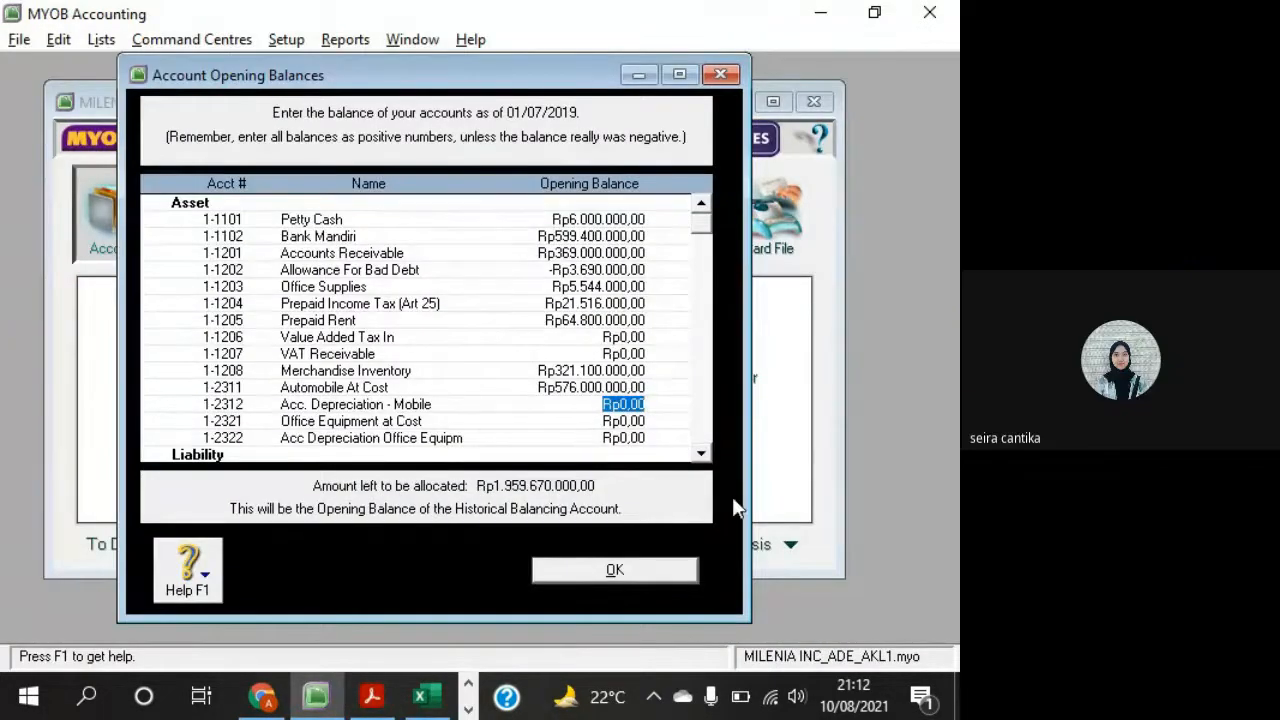
{"action": "type", "text": "-11"}
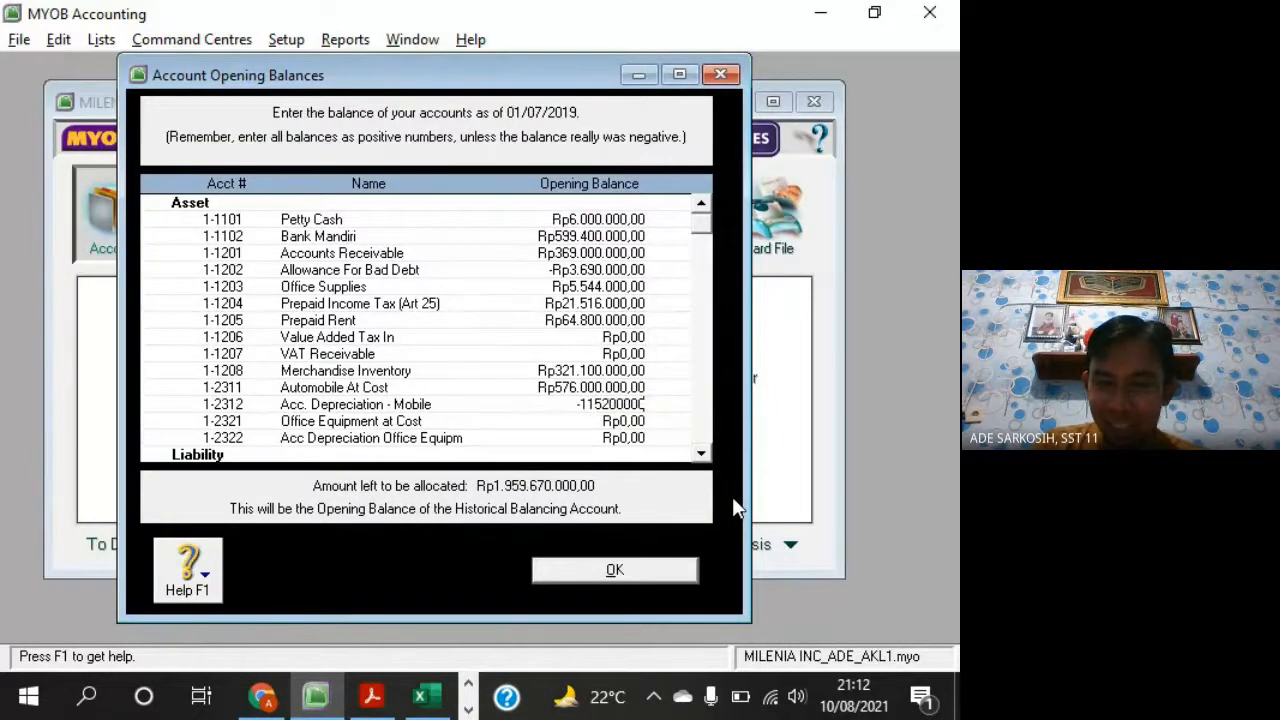
{"action": "type", "text": "5200000"}
{"action": "key", "text": "Tab"}
Look up Office Equipment (At Cost) in the trial balance PDF and enter 150000000 as its opening balance in MYOB
{"action": "key", "text": "alt+Tab"}
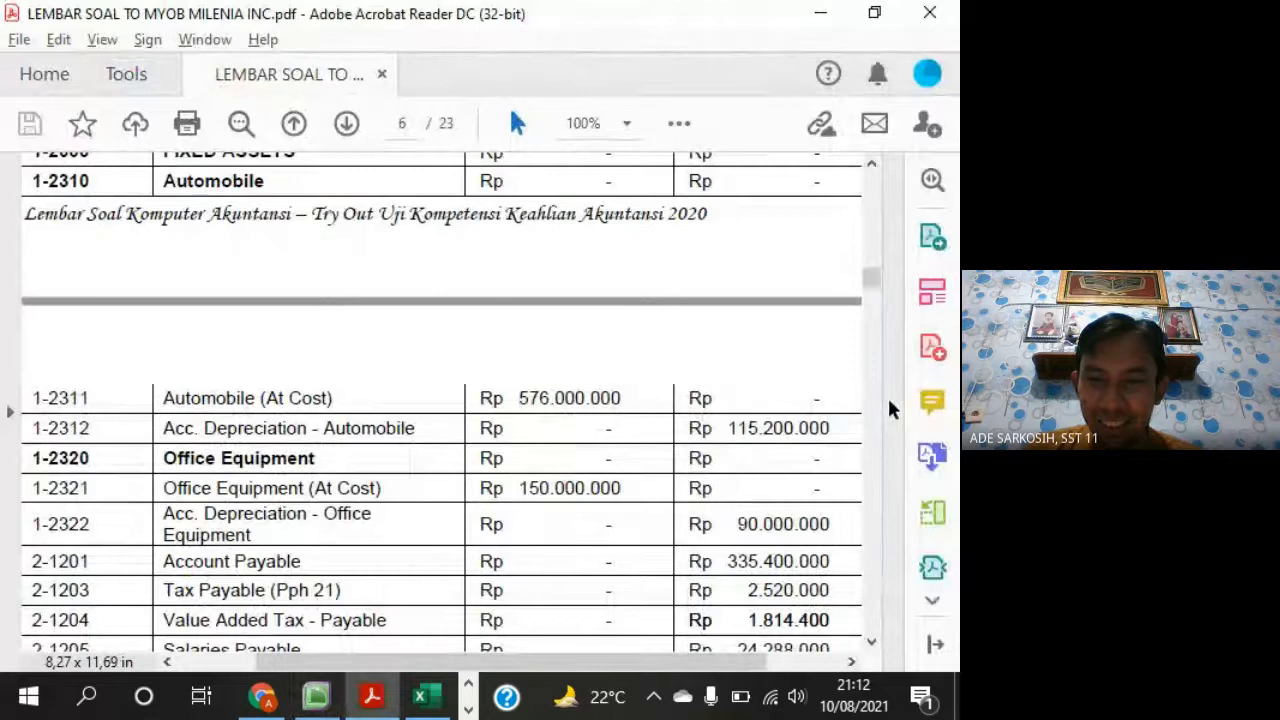
{"action": "left_click", "coordinate": [871, 641]}
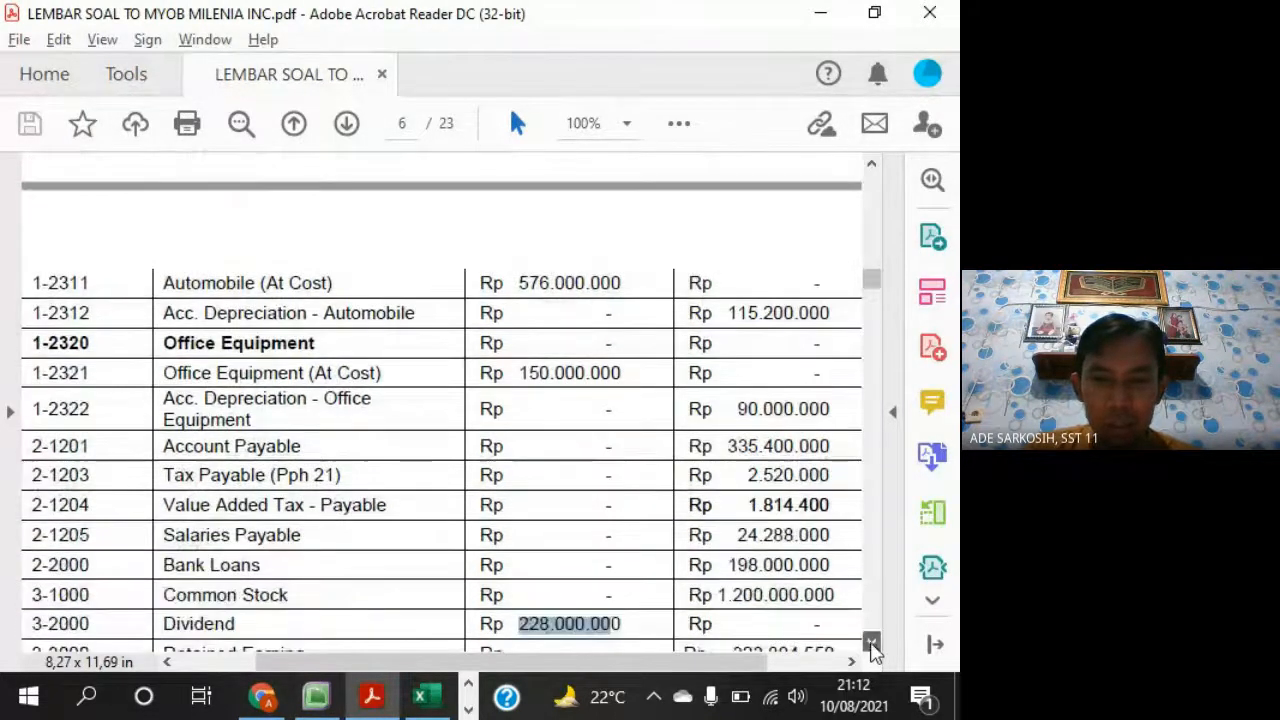
{"action": "left_click", "coordinate": [871, 647]}
{"action": "left_click_drag", "start_coordinate": [751, 663], "coordinate": [790, 673]}
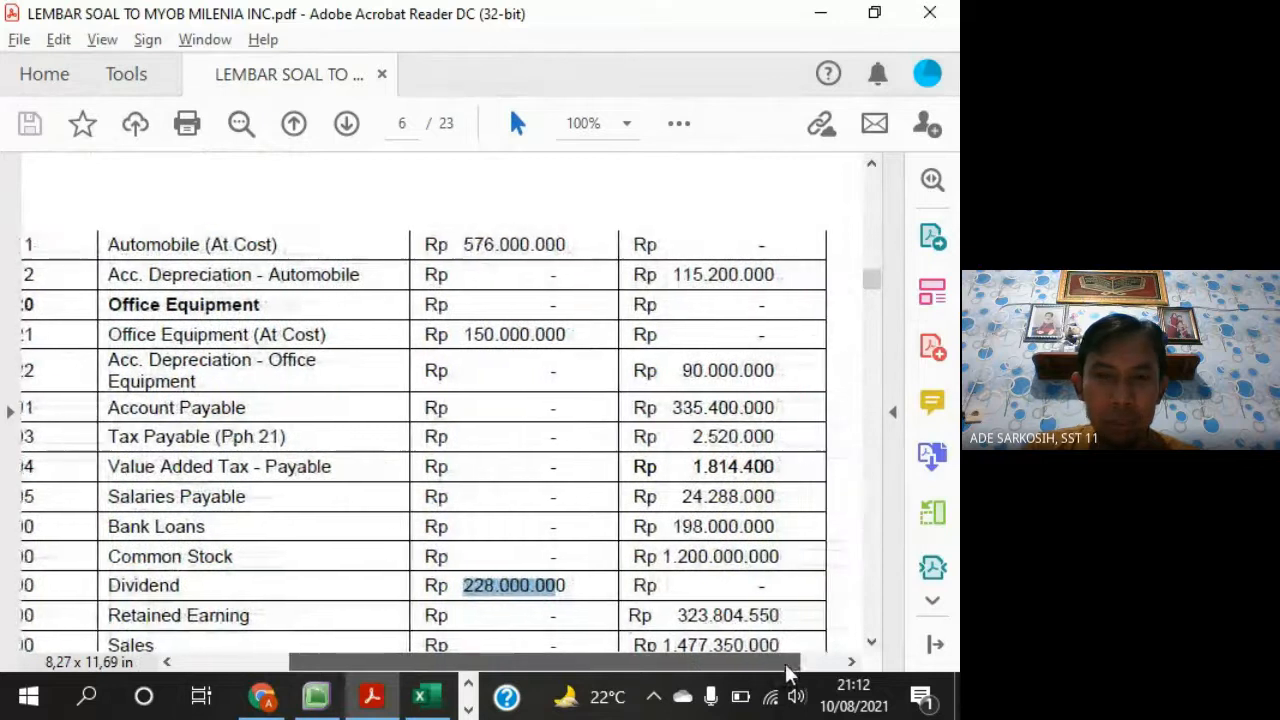
{"action": "key", "text": "alt+Tab"}
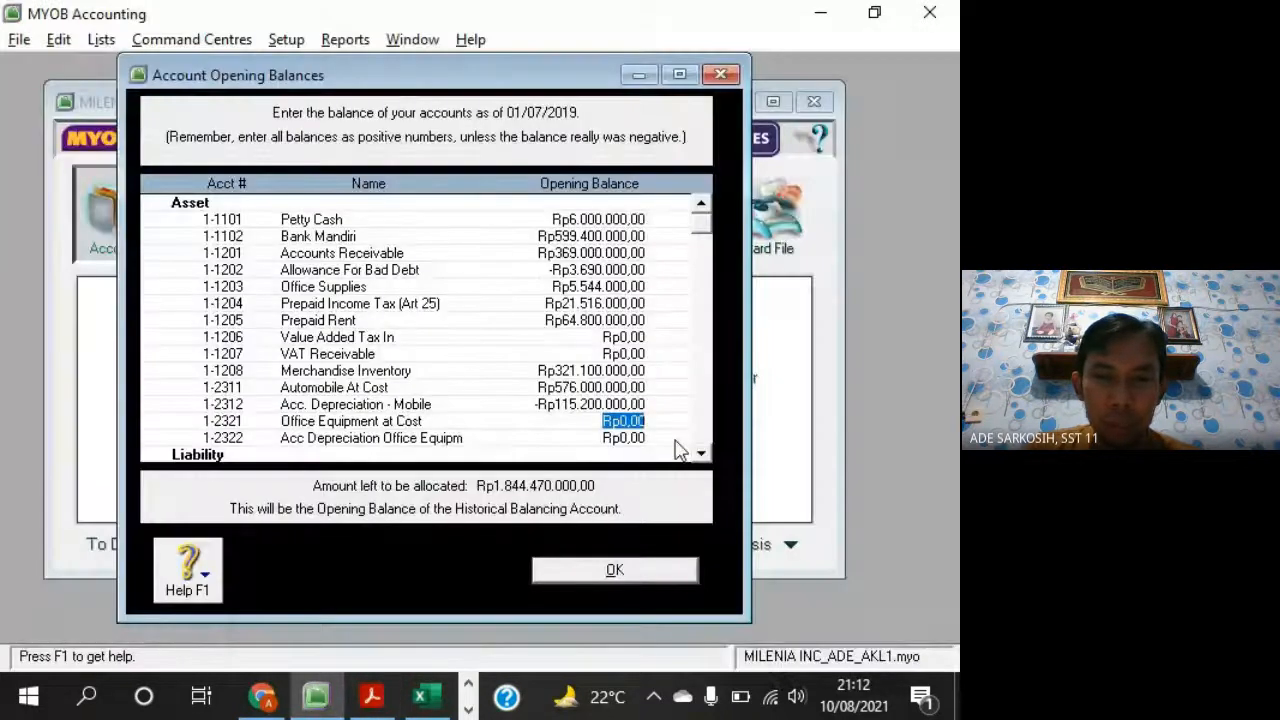
{"action": "key", "text": "alt+Tab"}
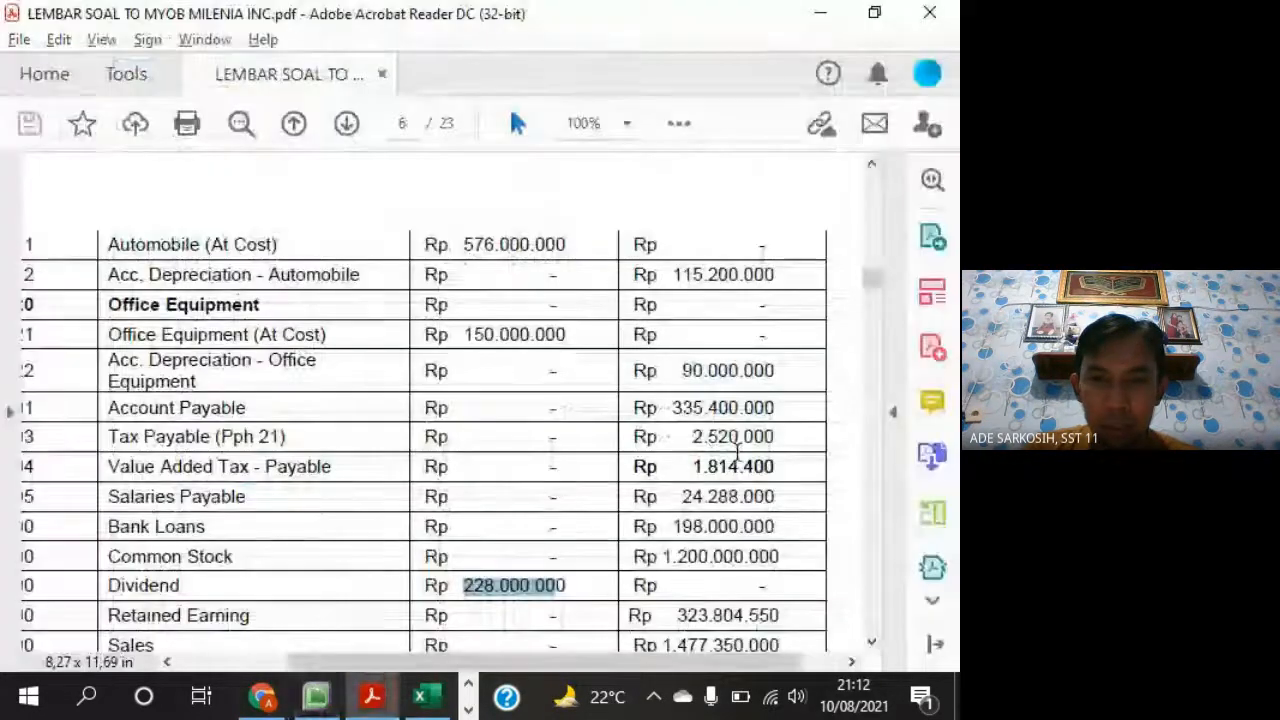
{"action": "key", "text": "alt+Tab"}
{"action": "type", "text": "15"}
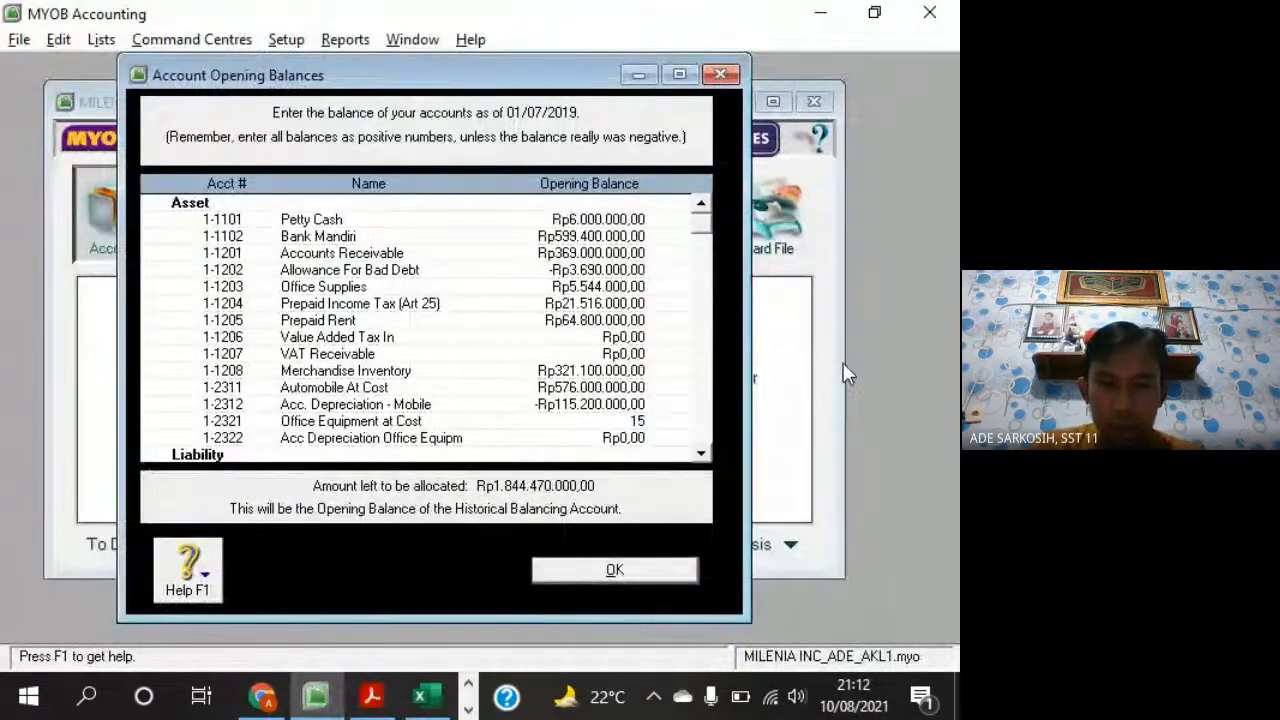
{"action": "type", "text": "0.000"}
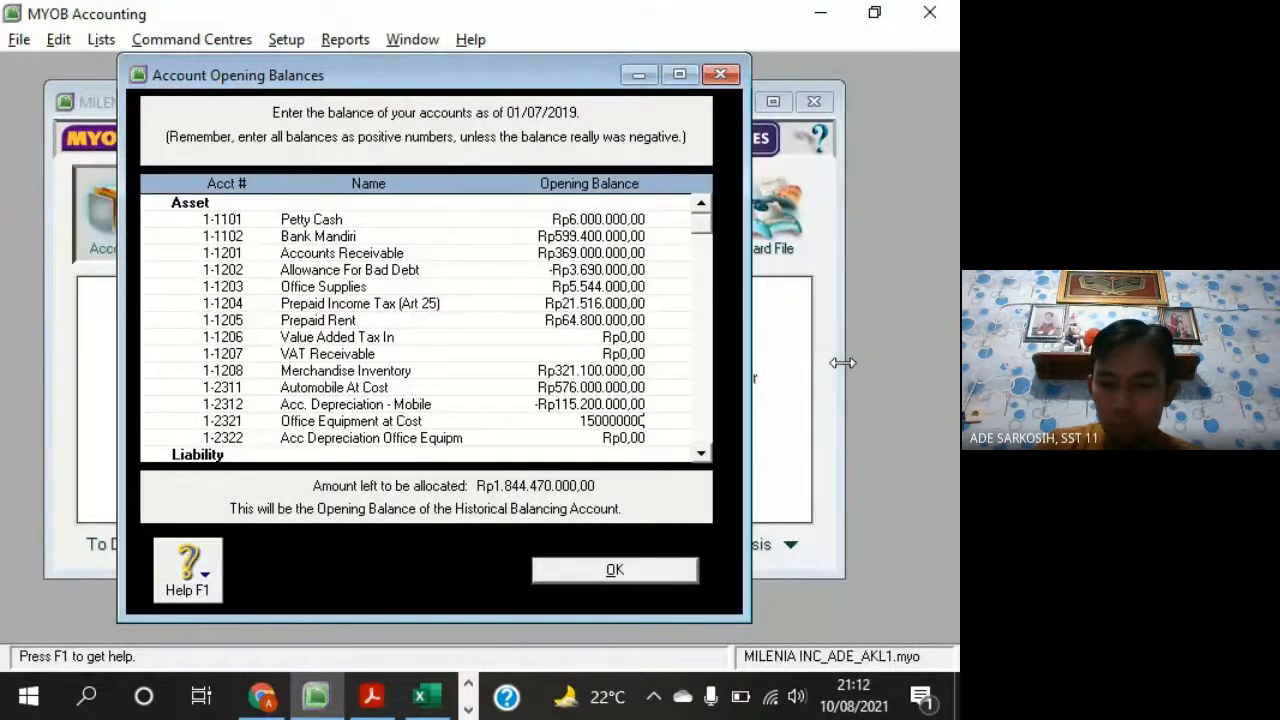
{"action": "type", "text": ".000"}
{"action": "key", "text": "Tab"}
Check the PDF's credit balance of Acc. Depreciation - Office Equipment and enter it in MYOB as a negative opening balance, -90000000
{"action": "key", "text": "alt+Tab"}
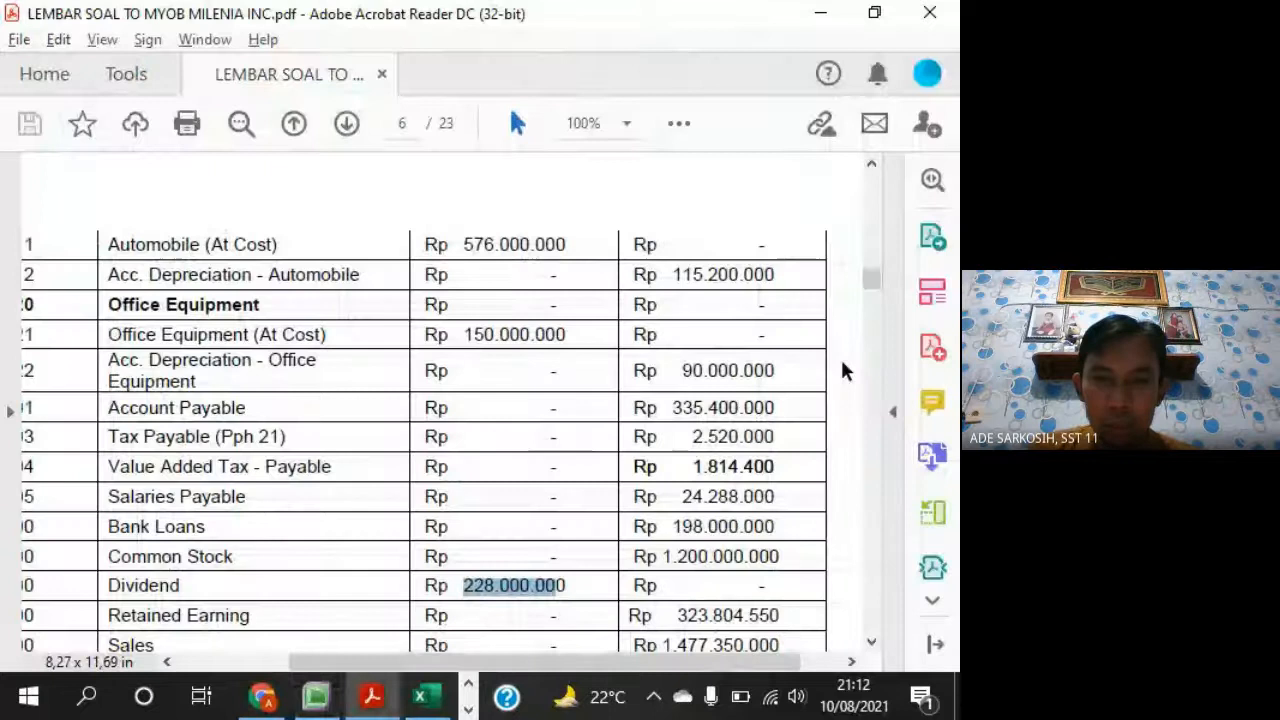
{"action": "key", "text": "alt+Tab"}
{"action": "type", "text": "-Rp90.0"}
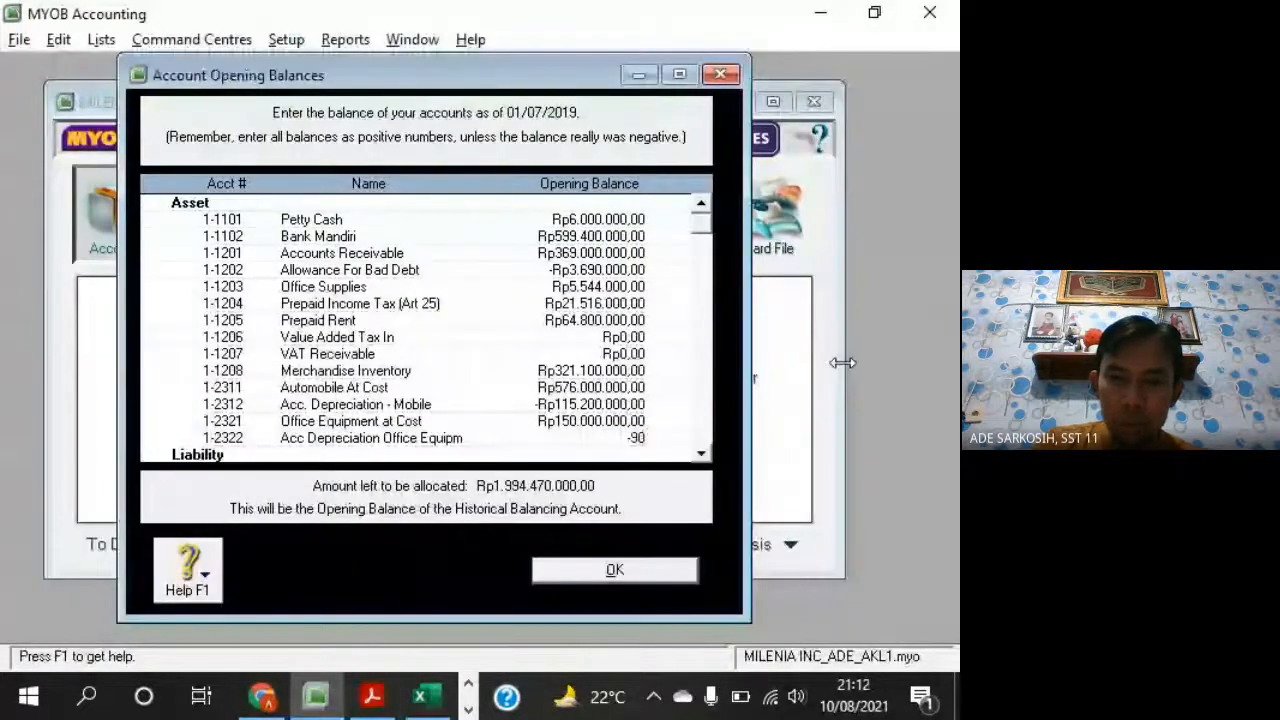
{"action": "type", "text": "00.000"}
{"action": "key", "text": "Tab"}
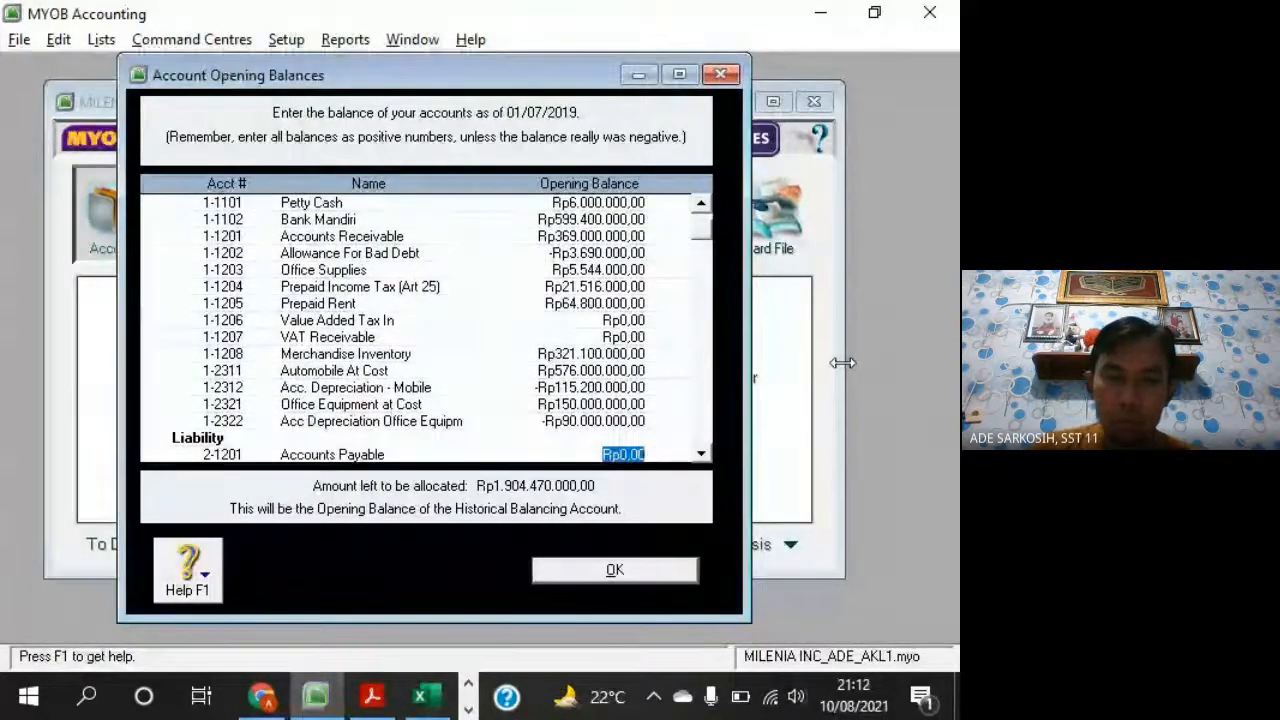
Find Account Payable in the trial balance PDF and enter 335400000 as the Accounts Payable opening balance in MYOB's Liability group
{"action": "scroll", "coordinate": [703, 455], "scroll_direction": "down", "scroll_amount": 2}
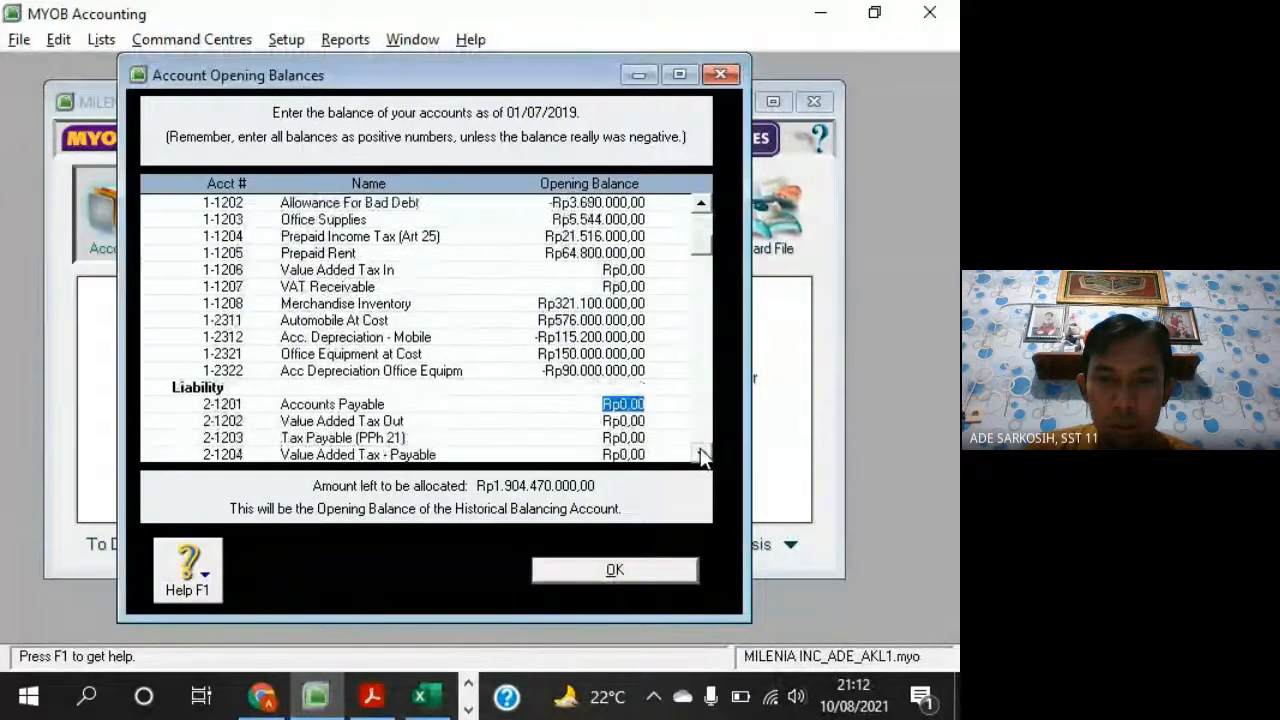
{"action": "scroll", "coordinate": [703, 455], "scroll_direction": "down", "scroll_amount": 1}
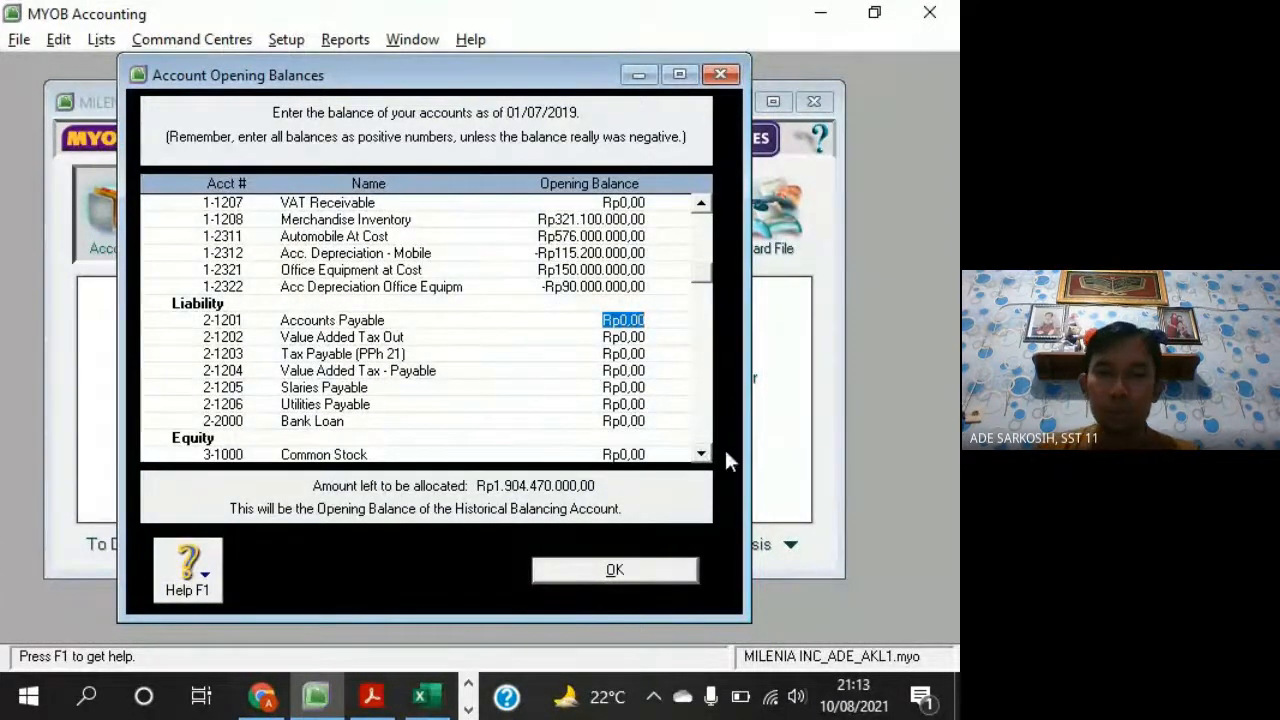
{"action": "left_click", "coordinate": [701, 456]}
{"action": "key", "text": "alt+Tab"}
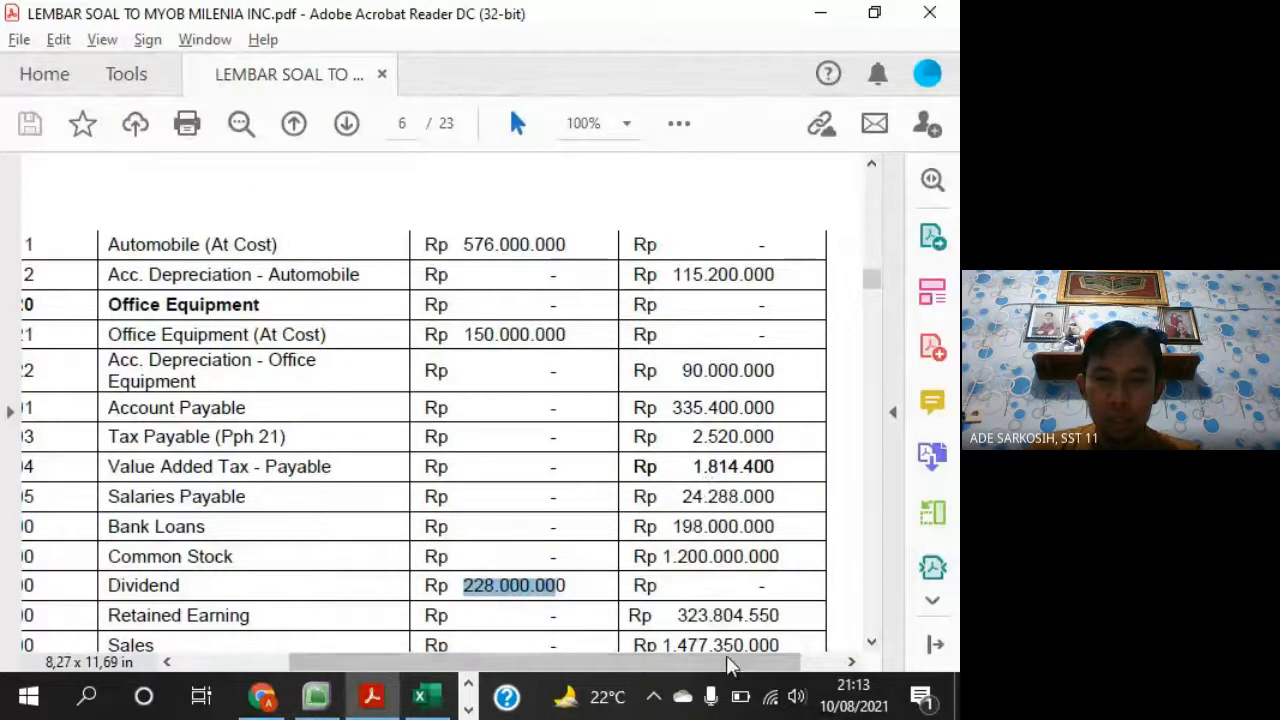
{"action": "left_click_drag", "start_coordinate": [725, 660], "coordinate": [673, 660]}
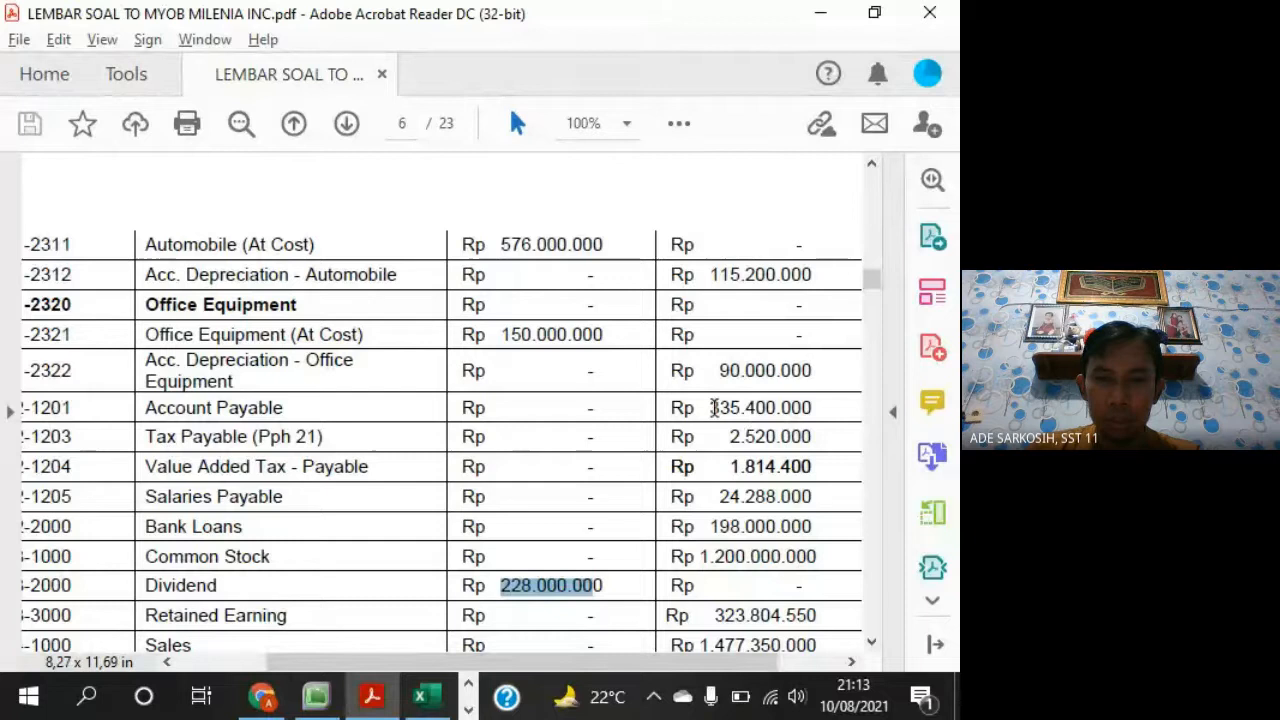
{"action": "left_click_drag", "start_coordinate": [719, 408], "coordinate": [813, 408]}
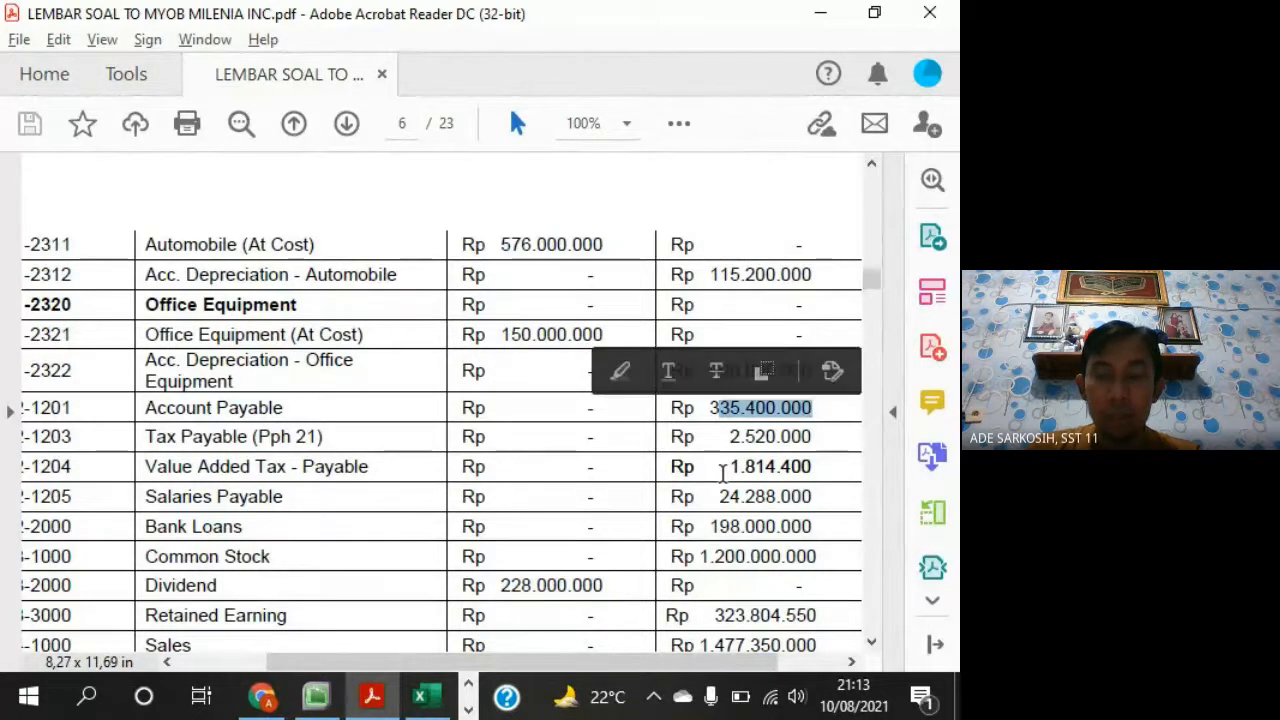
{"action": "key", "text": "alt+Tab"}
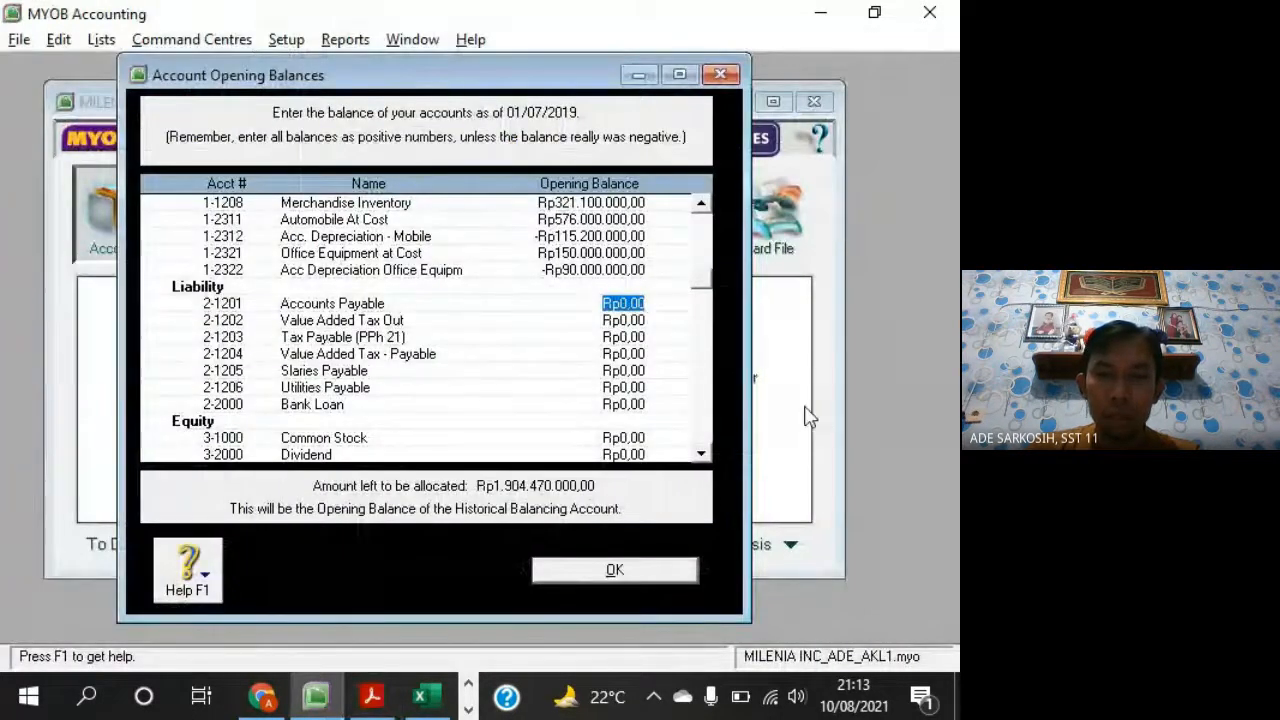
{"action": "key", "text": "alt+Tab"}
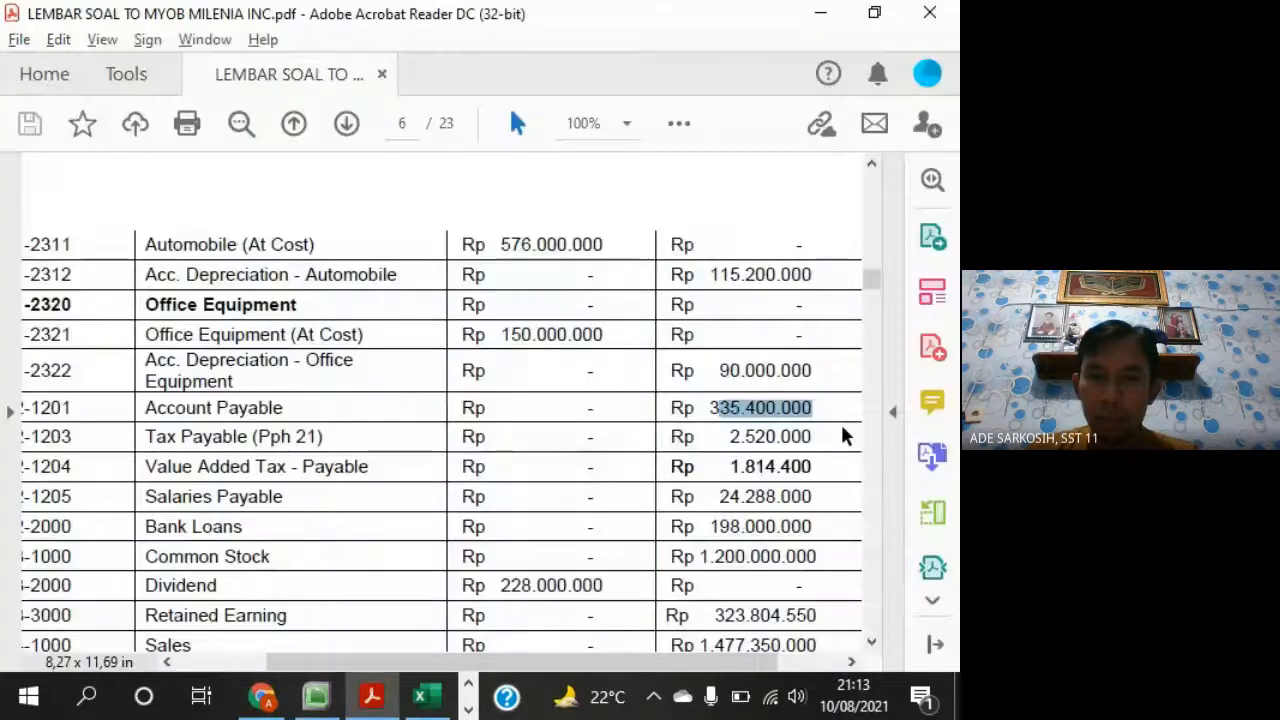
{"action": "key", "text": "alt+Tab"}
{"action": "type", "text": "335400"}
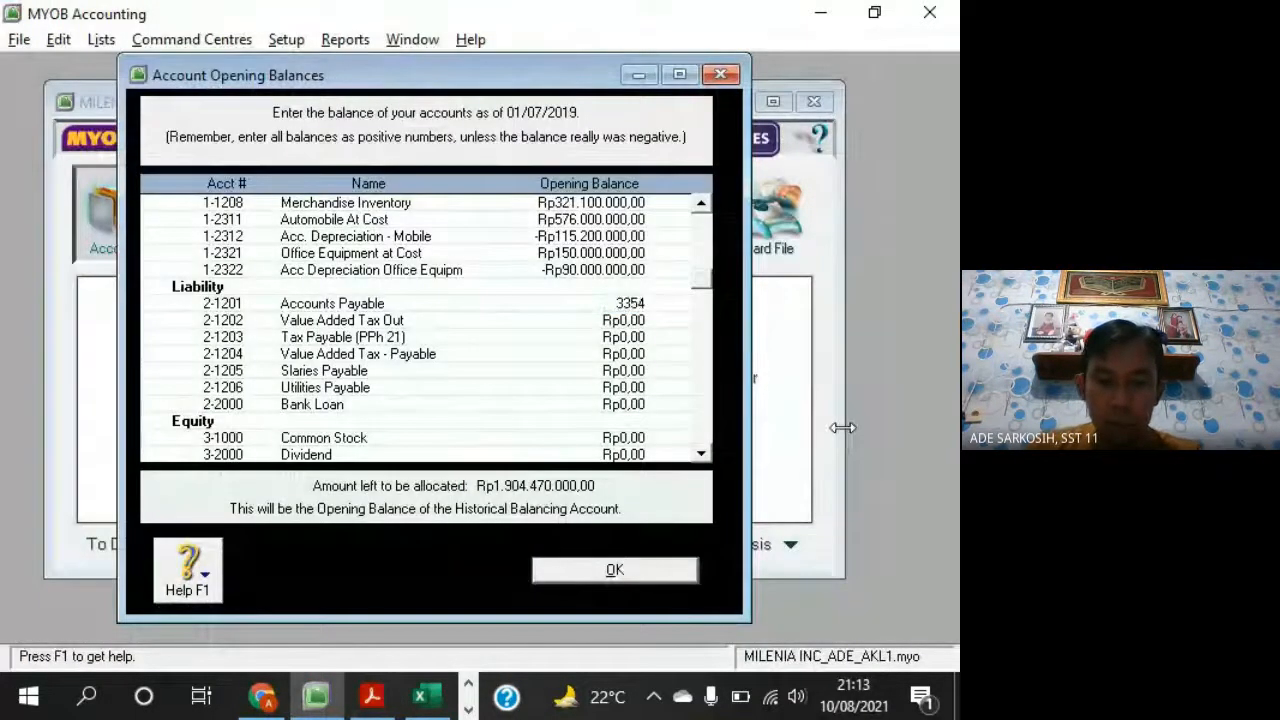
{"action": "key", "text": "Tab"}
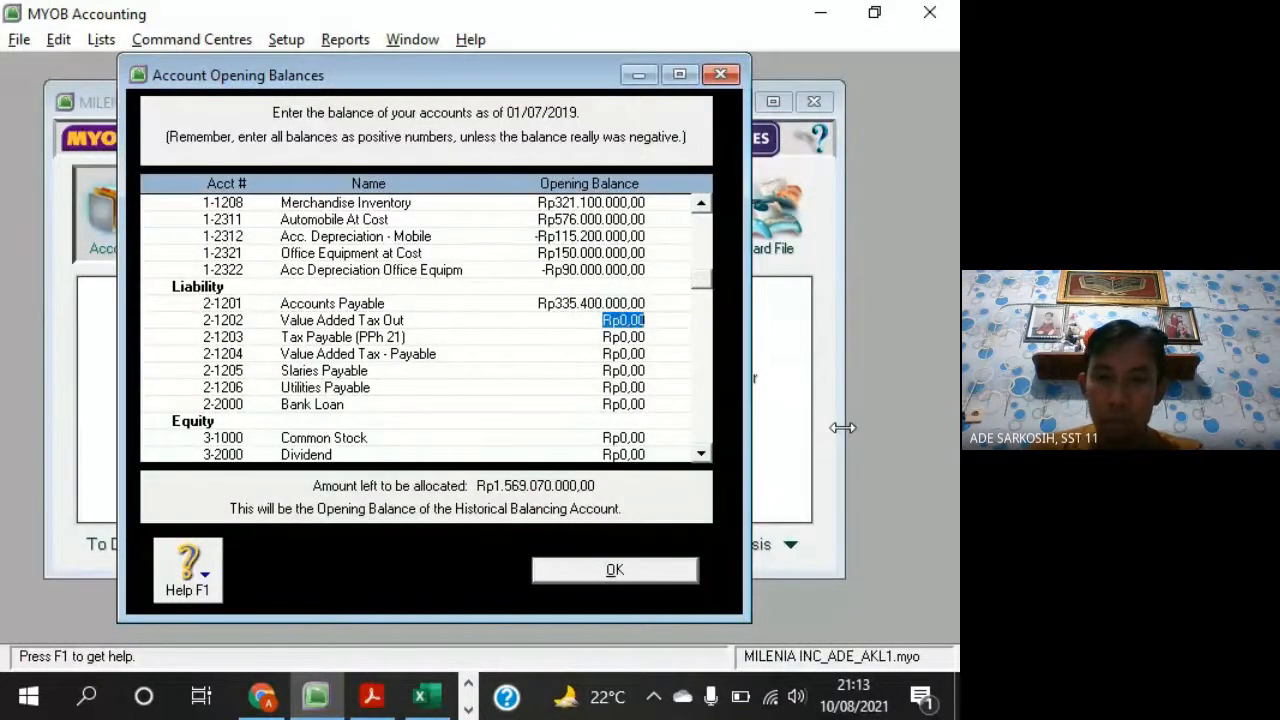
Compare the liability account numbers with the PDF, skip Value Added Tax Out, and enter 2520000 for Tax Payable (PPh 21) in MYOB
{"action": "key", "text": "alt+Tab"}
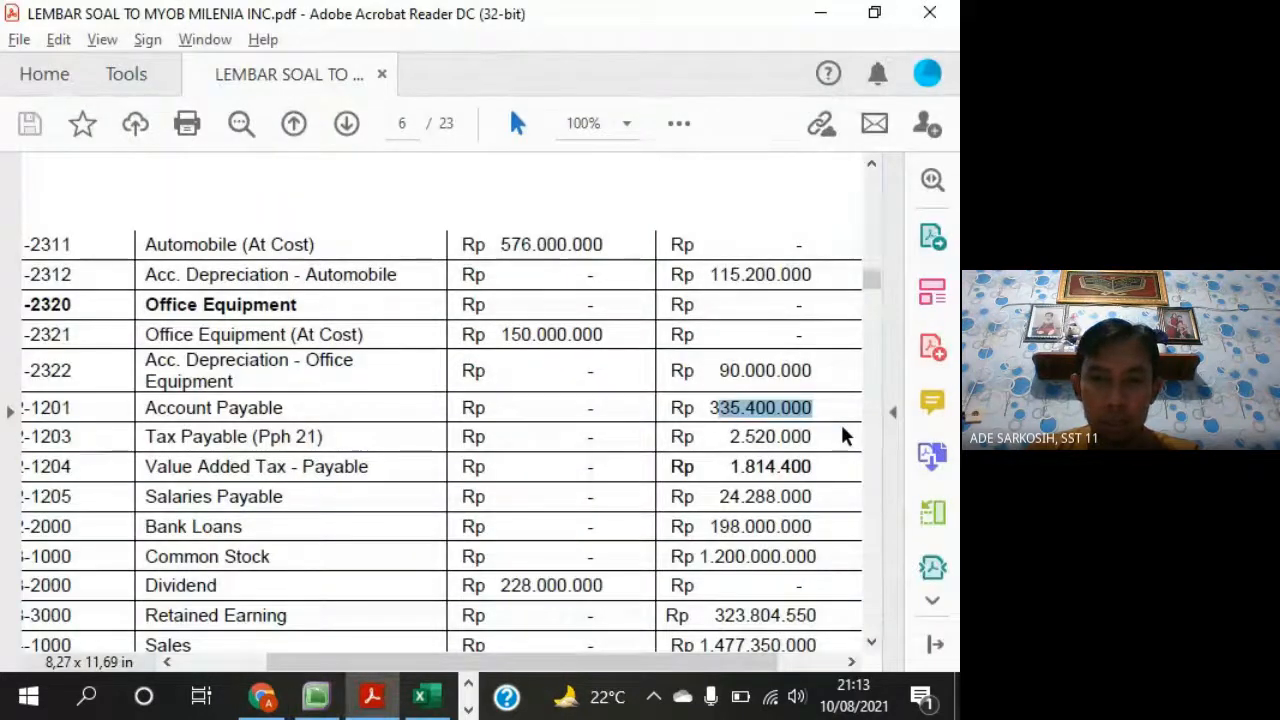
{"action": "key", "text": "alt+Tab"}
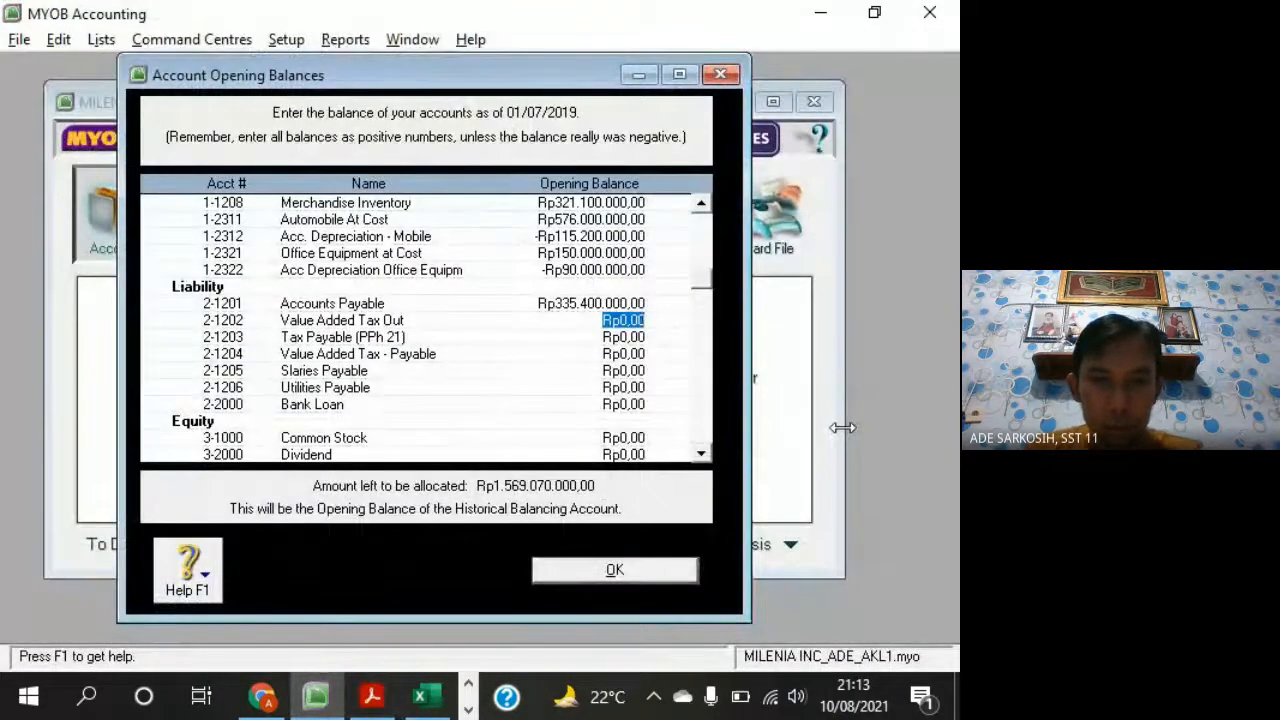
{"action": "key", "text": "alt+Tab"}
{"action": "left_click", "coordinate": [842, 435]}
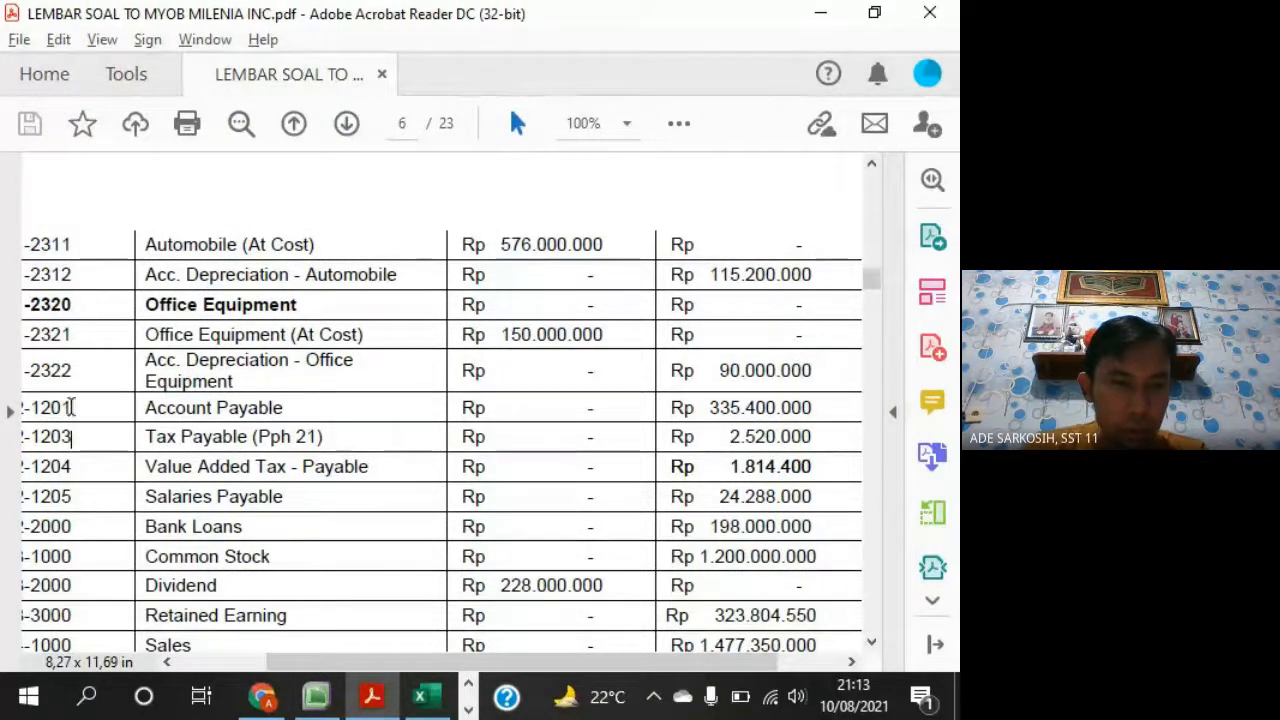
{"action": "left_click_drag", "start_coordinate": [73, 405], "coordinate": [60, 408]}
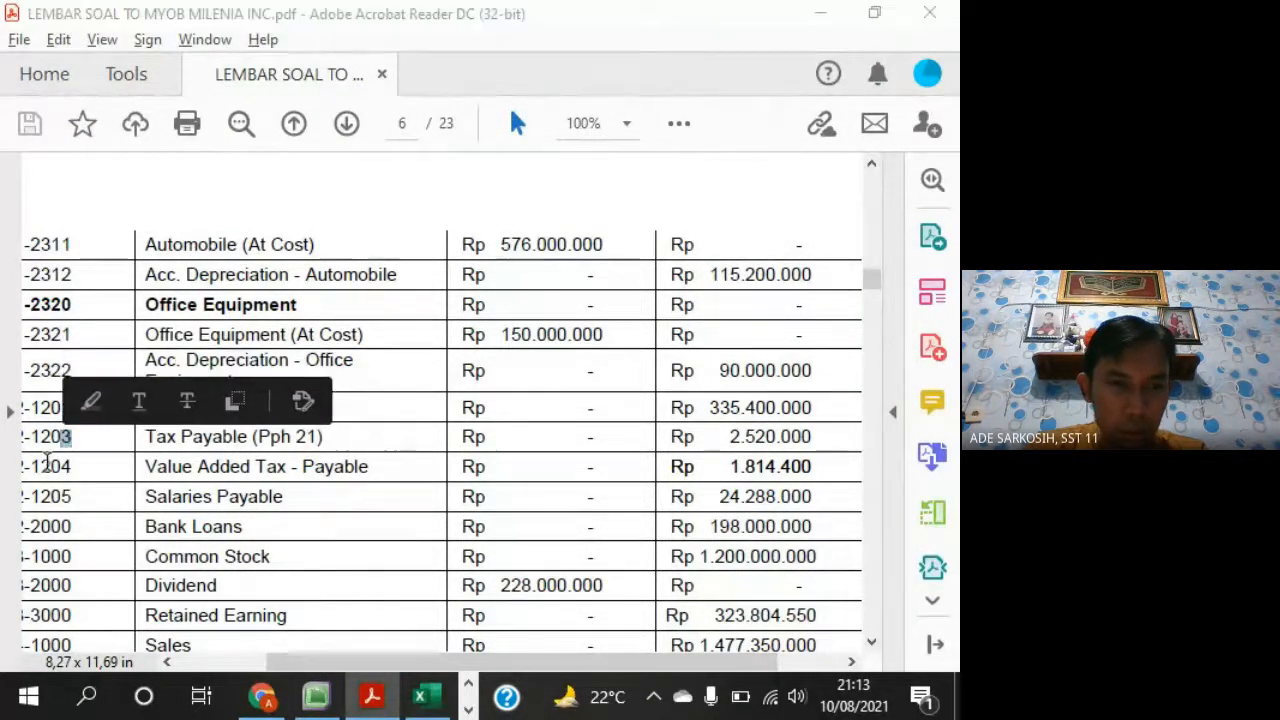
{"action": "key", "text": "alt+Tab"}
{"action": "key", "text": "Tab"}
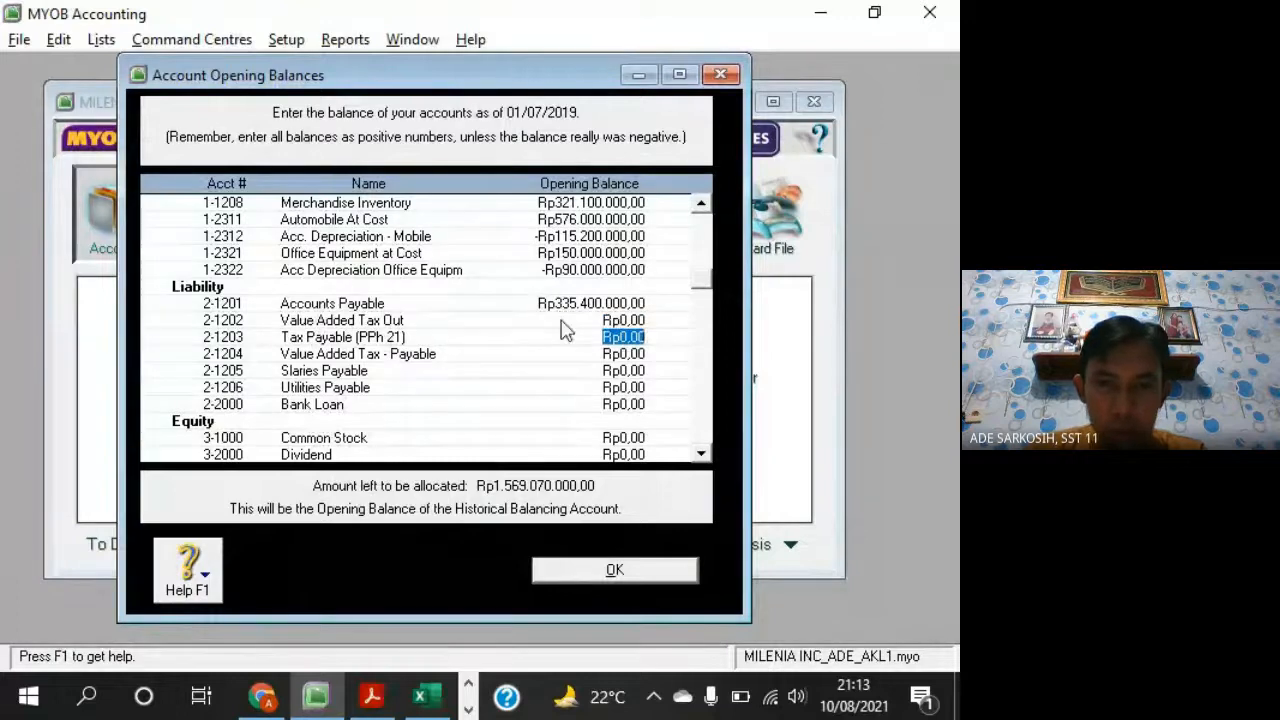
{"action": "key", "text": "alt+Tab"}
{"action": "key", "text": "alt+Tab"}
{"action": "type", "text": "2.520.000"}
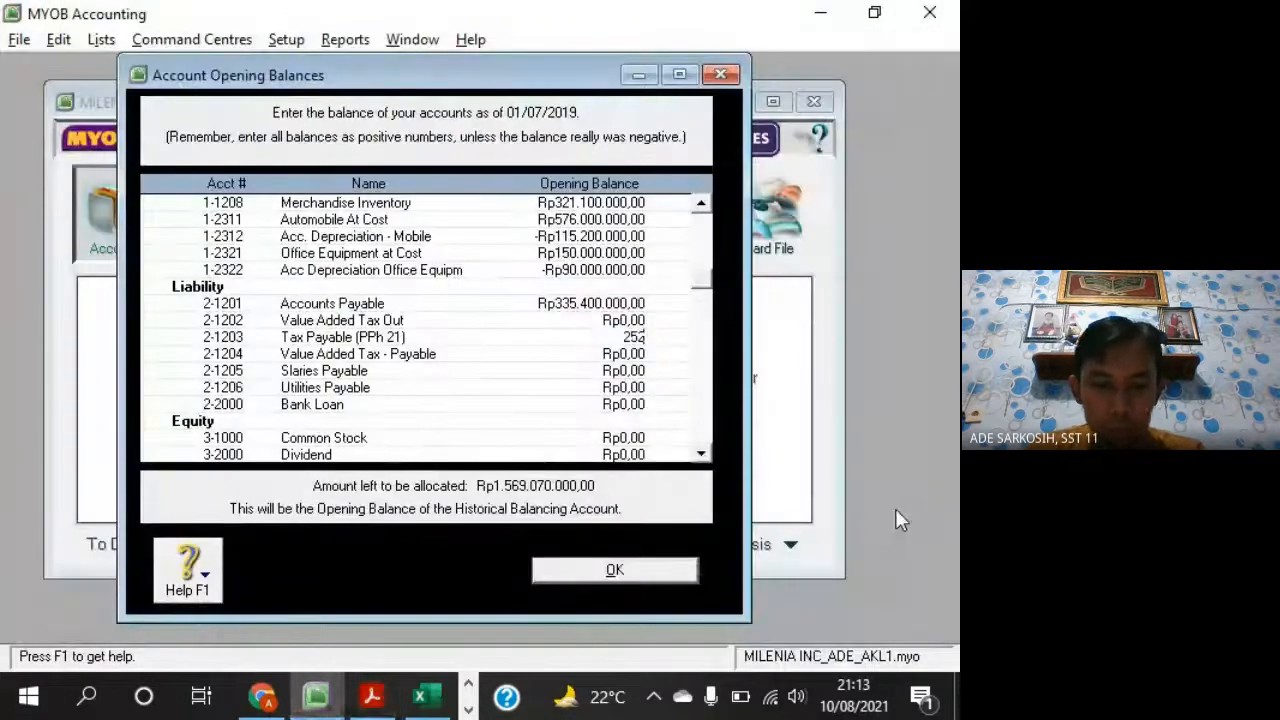
{"action": "key", "text": "Tab"}
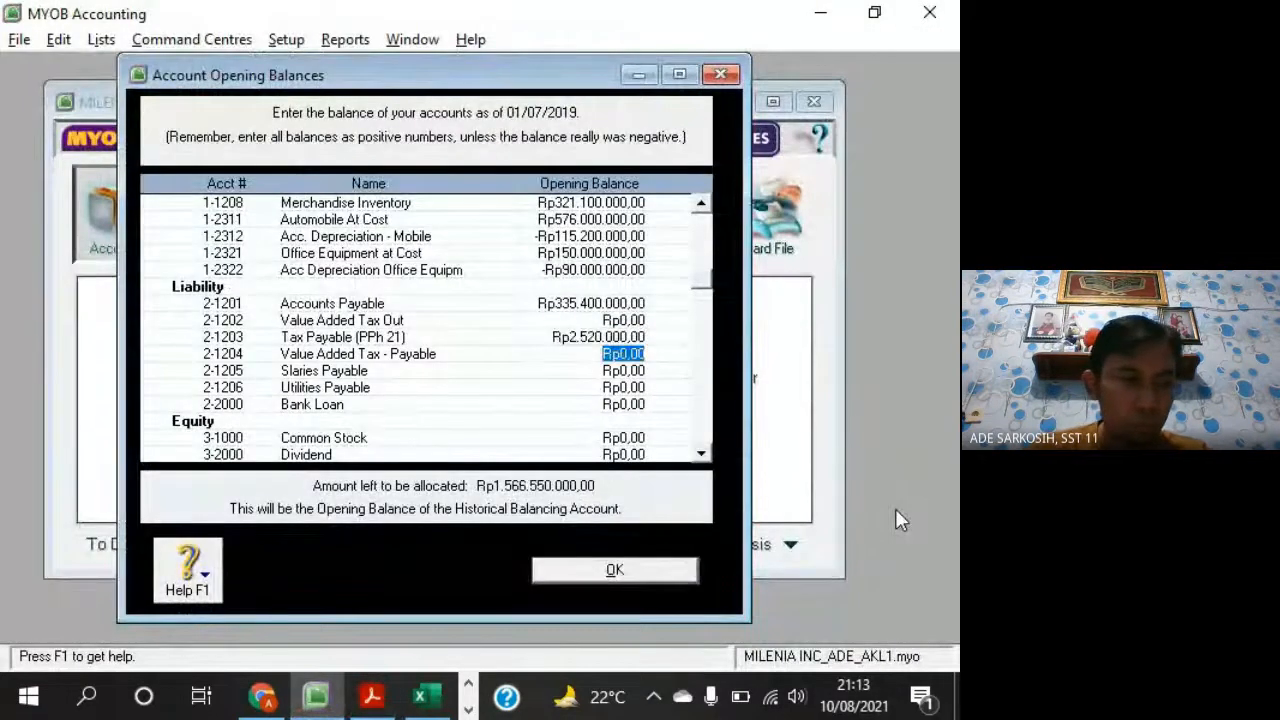
Look up Value Added Tax - Payable in the trial balance PDF and enter 1814400 as its opening balance in MYOB
{"action": "key", "text": "alt+Tab"}
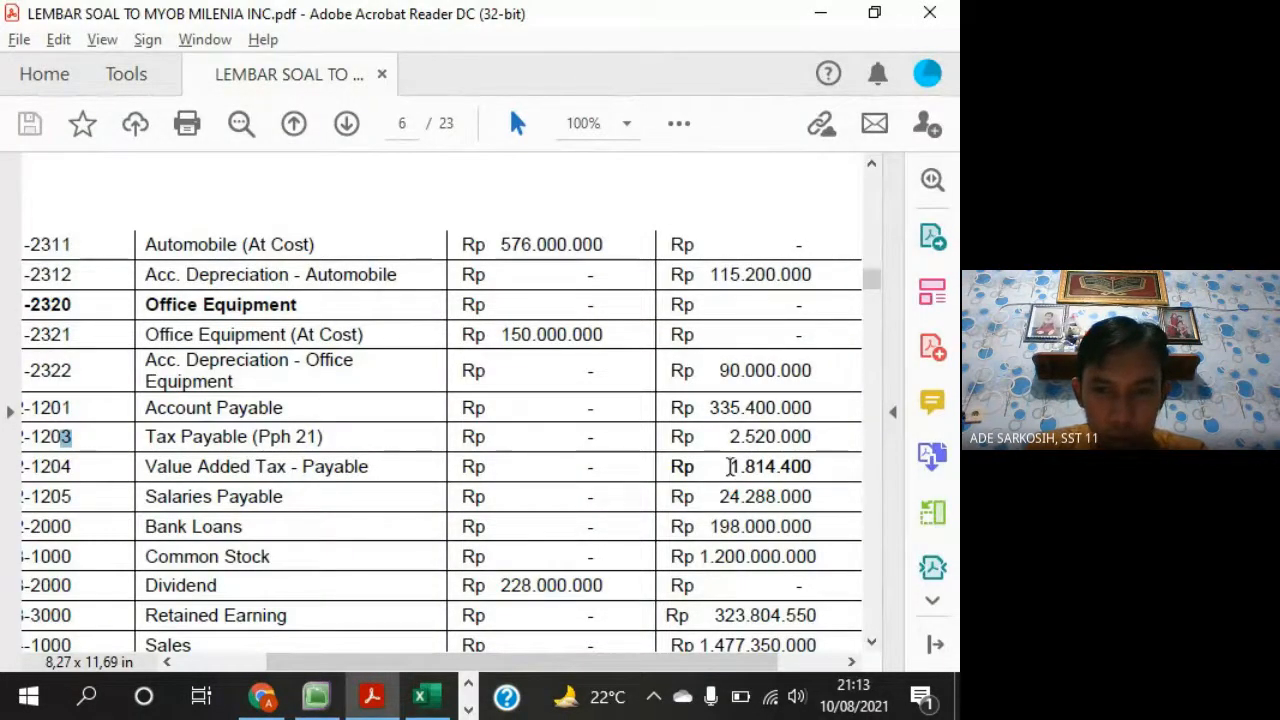
{"action": "left_click_drag", "start_coordinate": [731, 467], "coordinate": [757, 467]}
{"action": "key", "text": "alt+Tab"}
{"action": "type", "text": "1.814."}
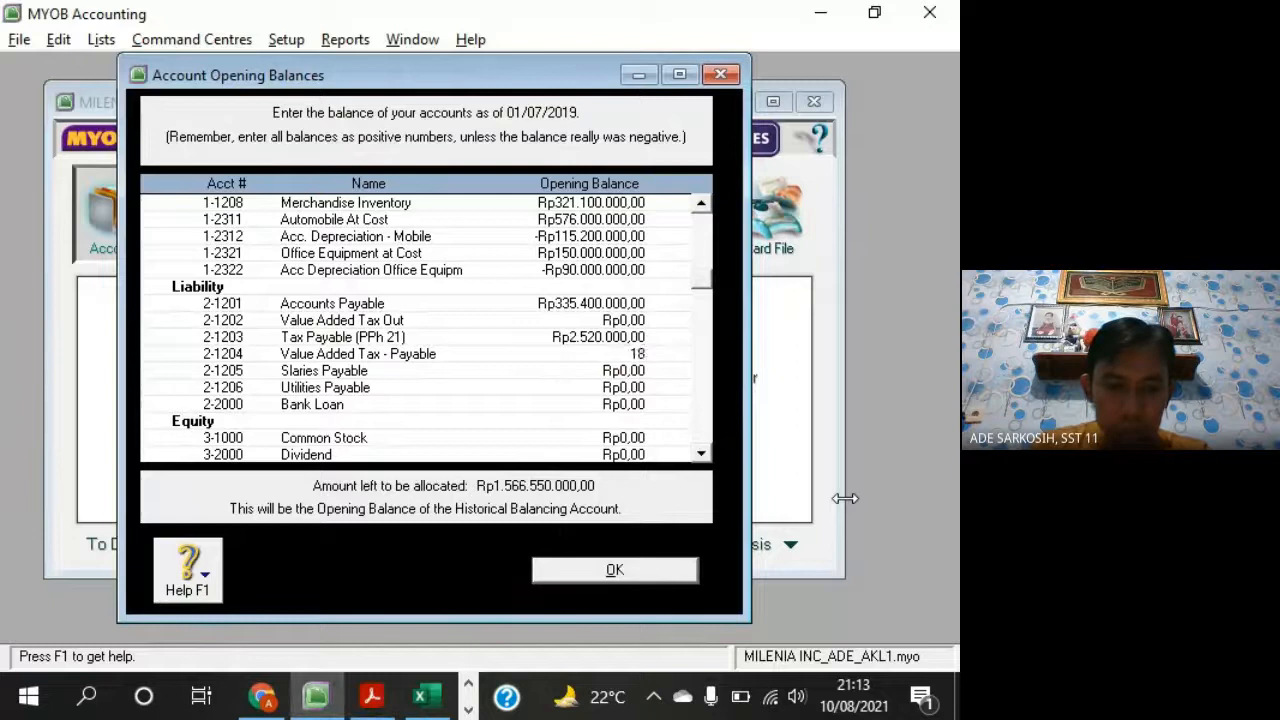
{"action": "type", "text": "400"}
{"action": "key", "text": "Tab"}
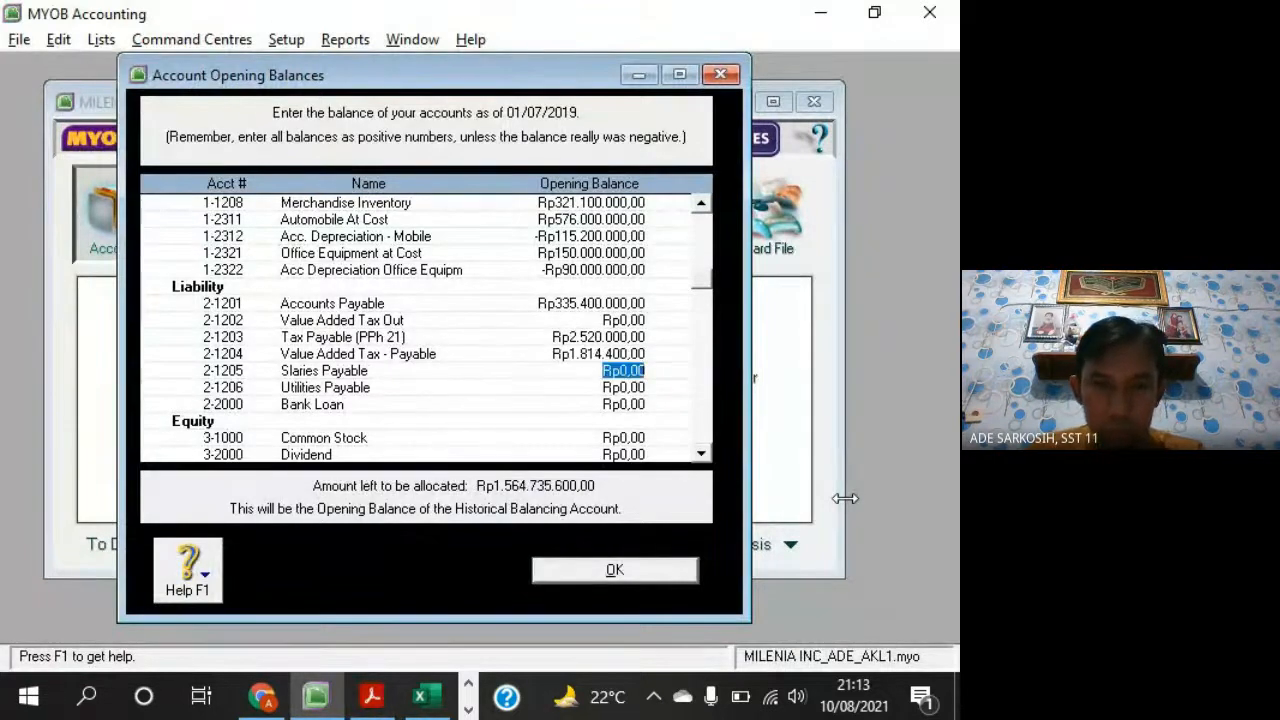
Check Salaries Payable in the trial balance PDF and enter 24288000 as the opening balance of account 2-1205 in MYOB
{"action": "key", "text": "alt+Tab"}
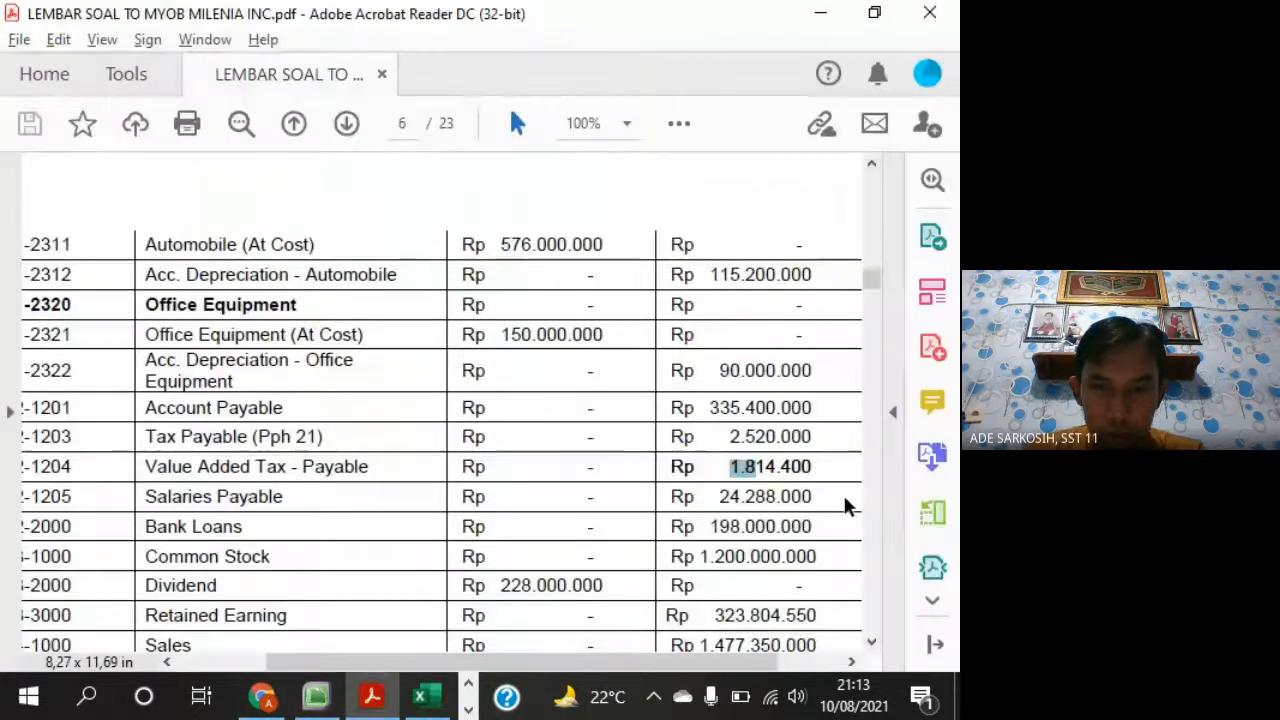
{"action": "key", "text": "alt+Tab"}
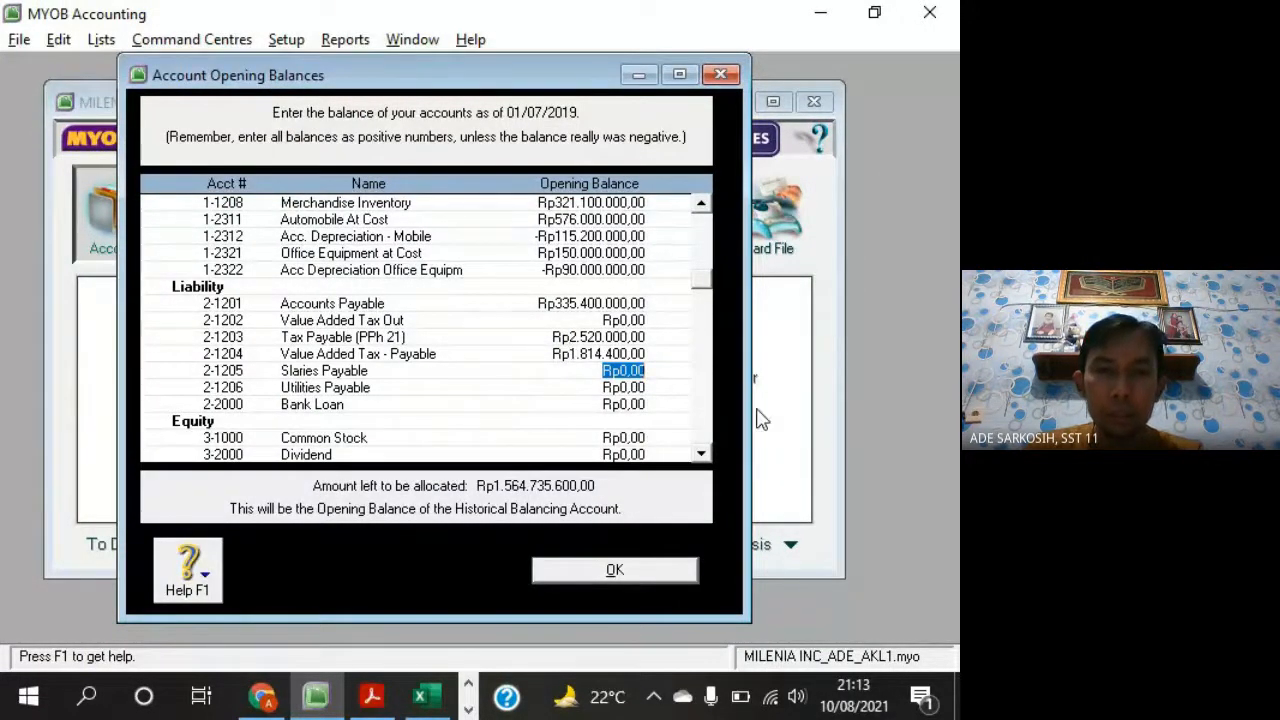
{"action": "key", "text": "alt+Tab"}
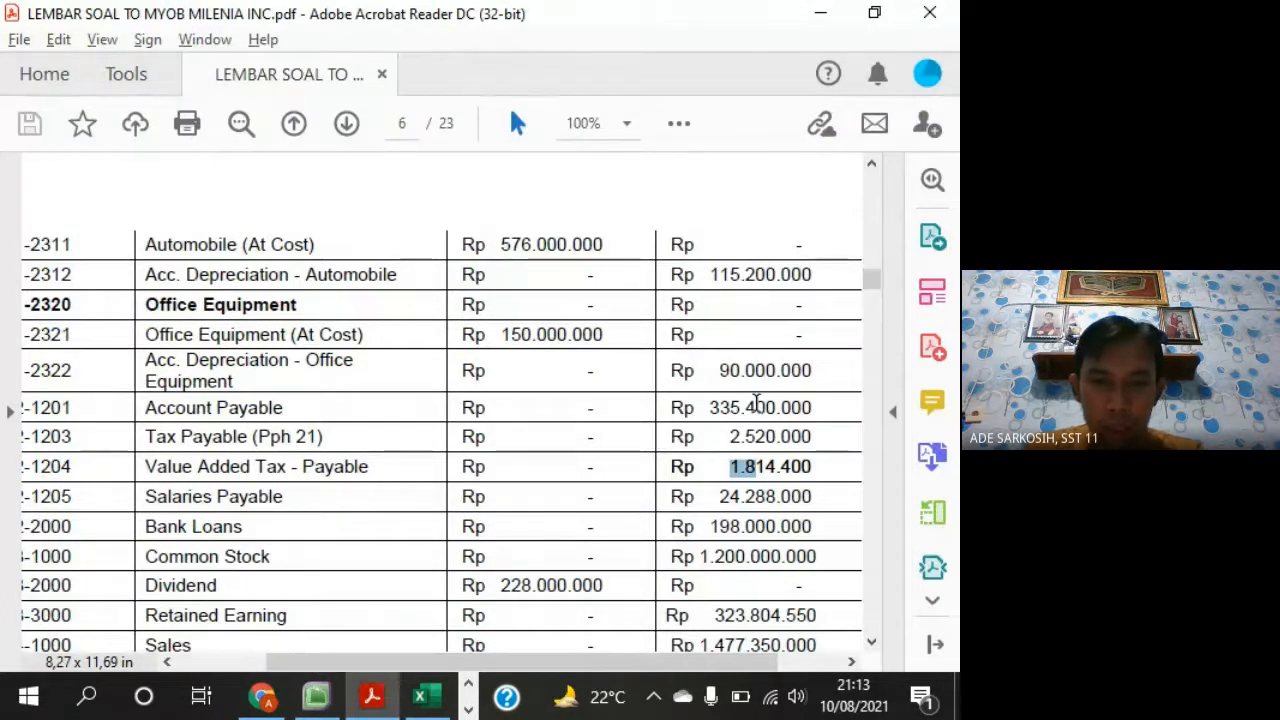
{"action": "key", "text": "alt+Tab"}
{"action": "type", "text": "24.28"}
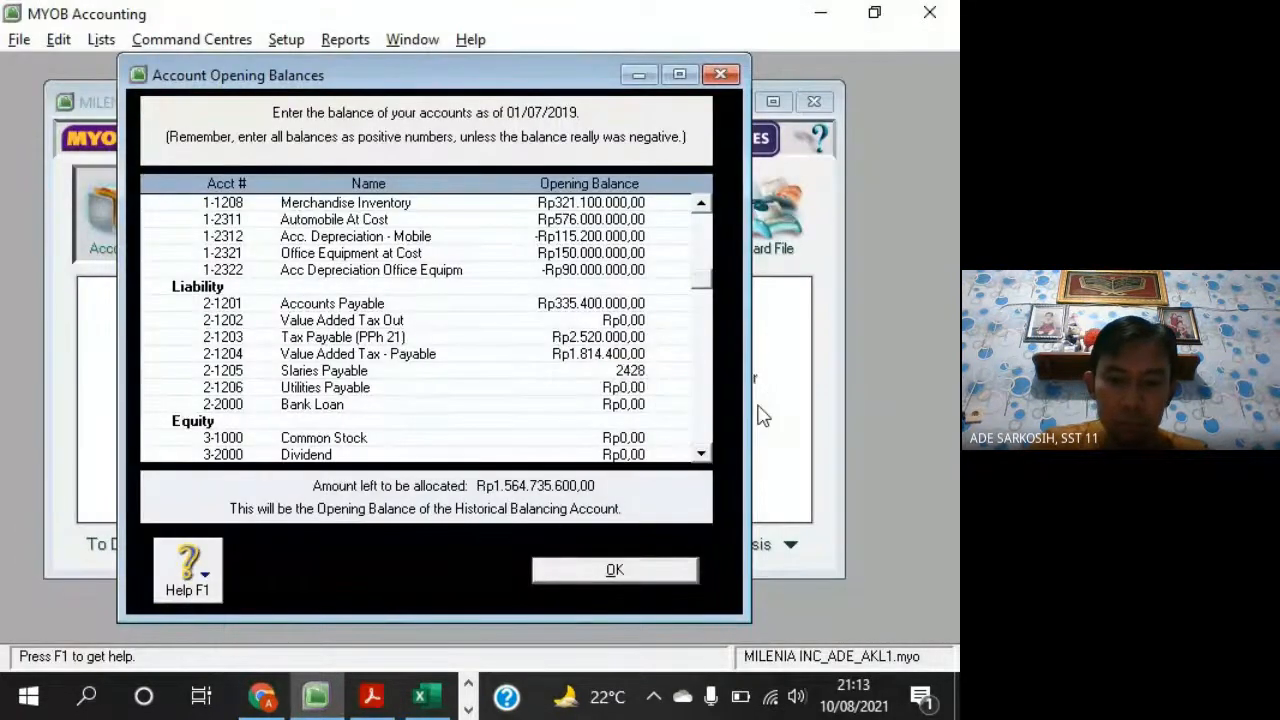
{"action": "type", "text": "8.000"}
{"action": "key", "text": "Tab"}
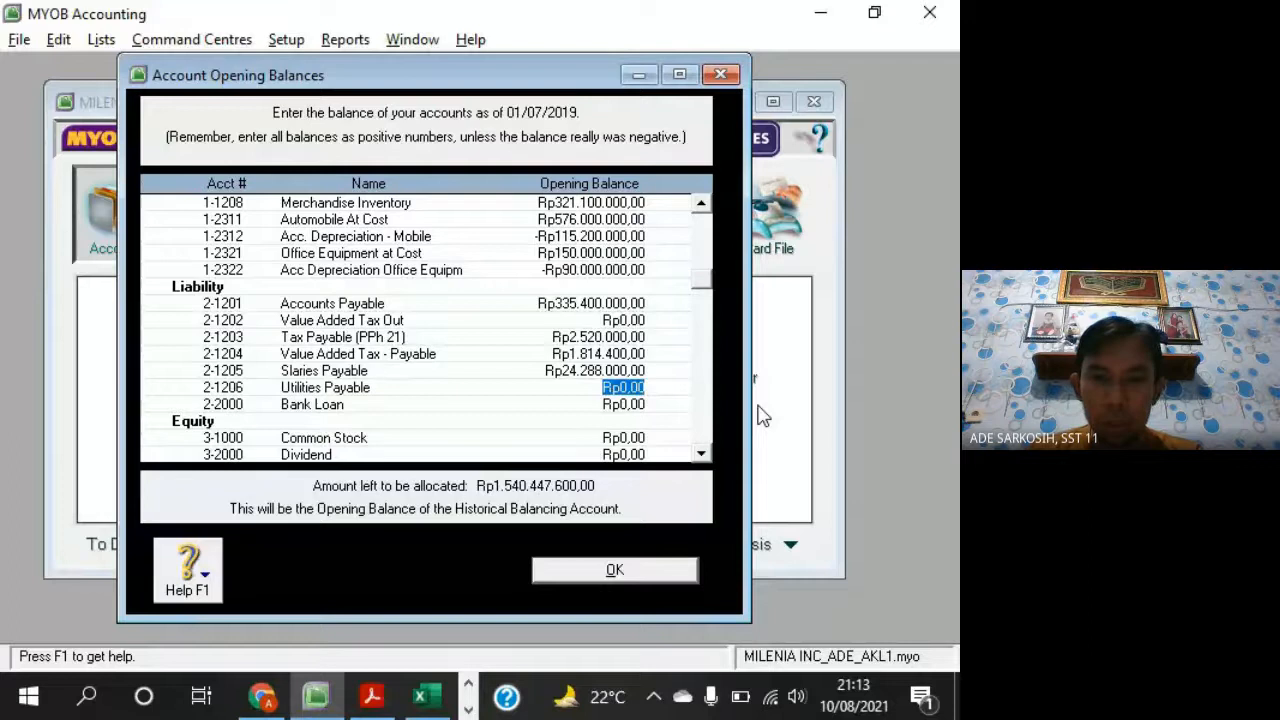
Compare the remaining liability accounts with the trial balance PDF, skip Utilities Payable, and enter 198000000 as the Bank Loan opening balance in MYOB
{"action": "key", "text": "alt+Tab"}
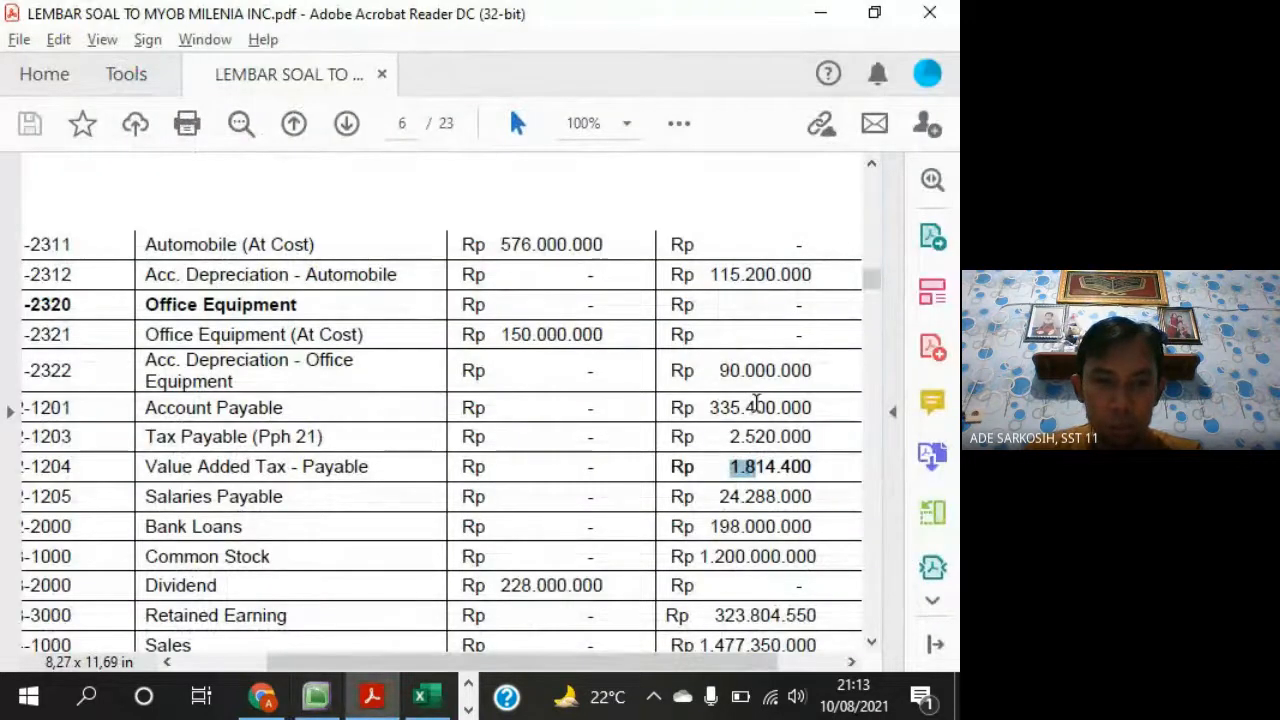
{"action": "key", "text": "alt+Tab"}
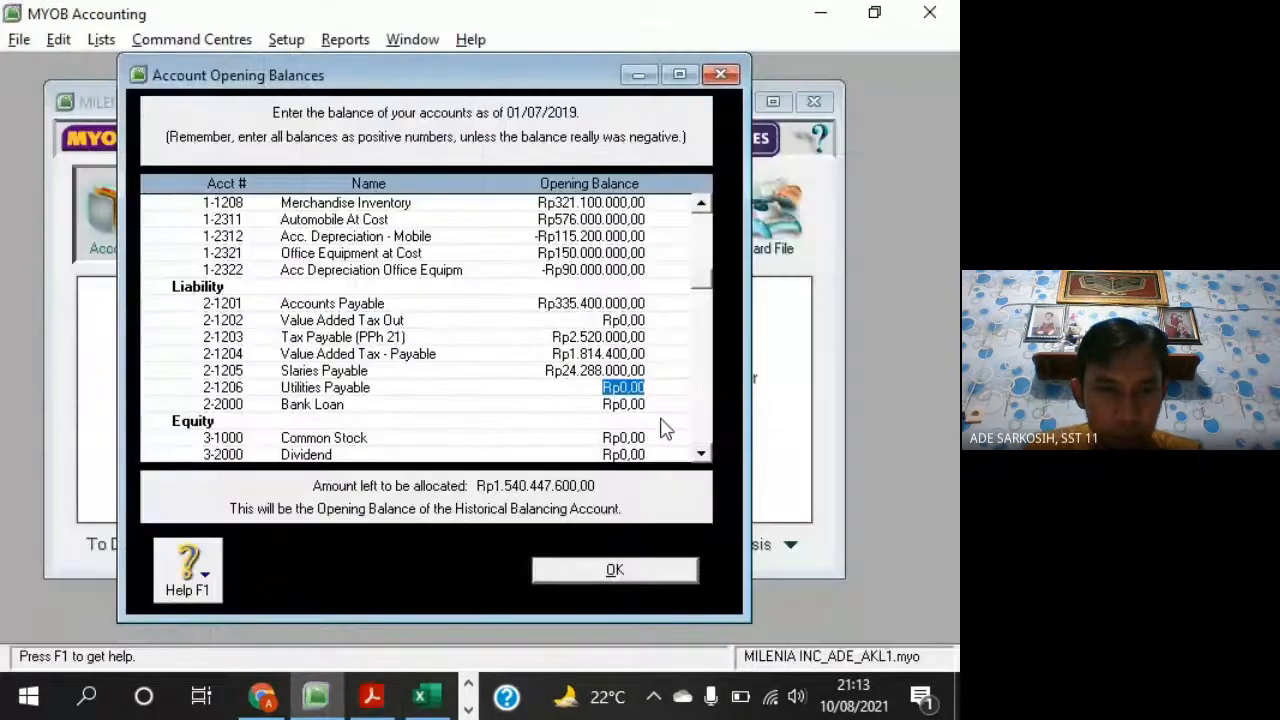
{"action": "key", "text": "alt+Tab"}
{"action": "key", "text": "alt+Tab"}
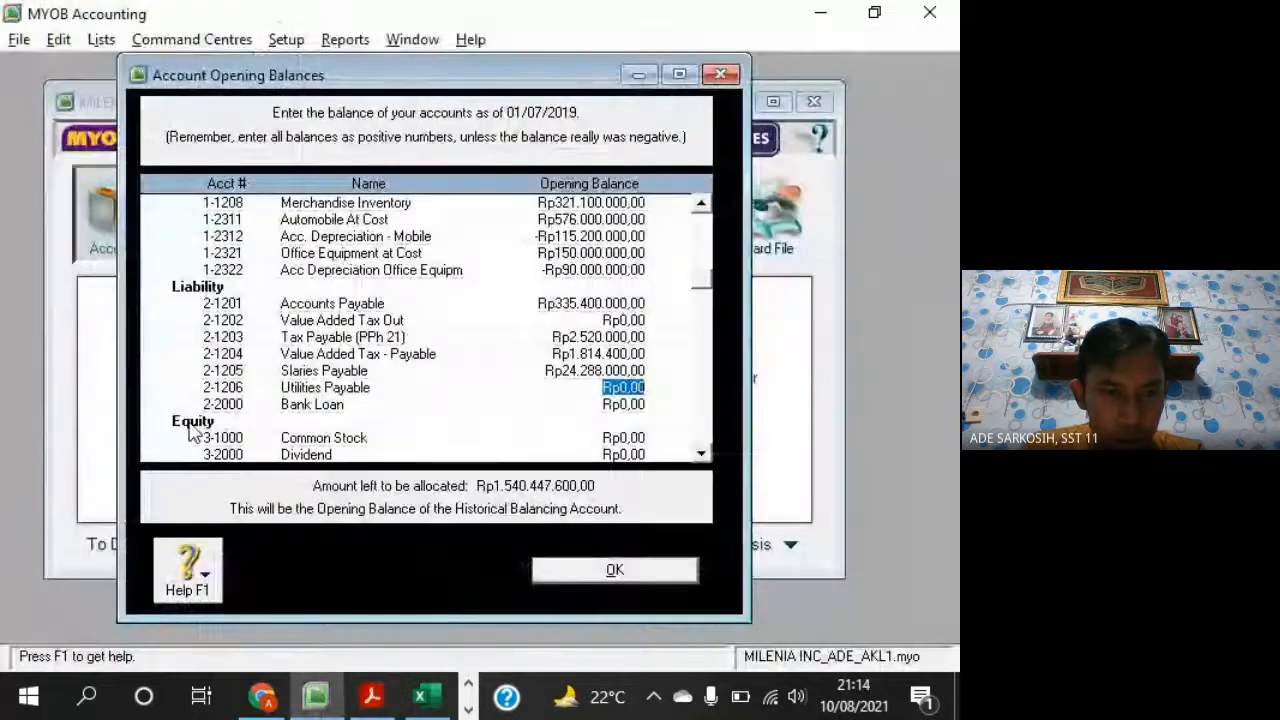
{"action": "key", "text": "alt+Tab"}
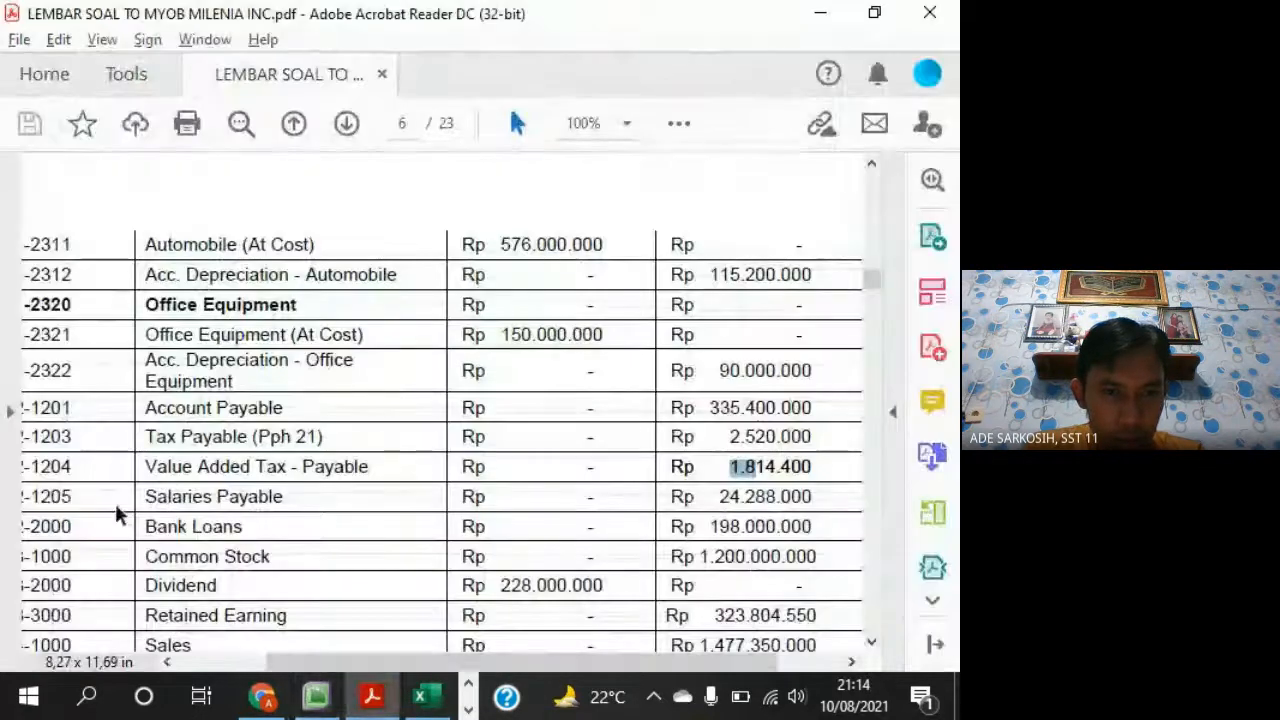
{"action": "key", "text": "alt+Tab"}
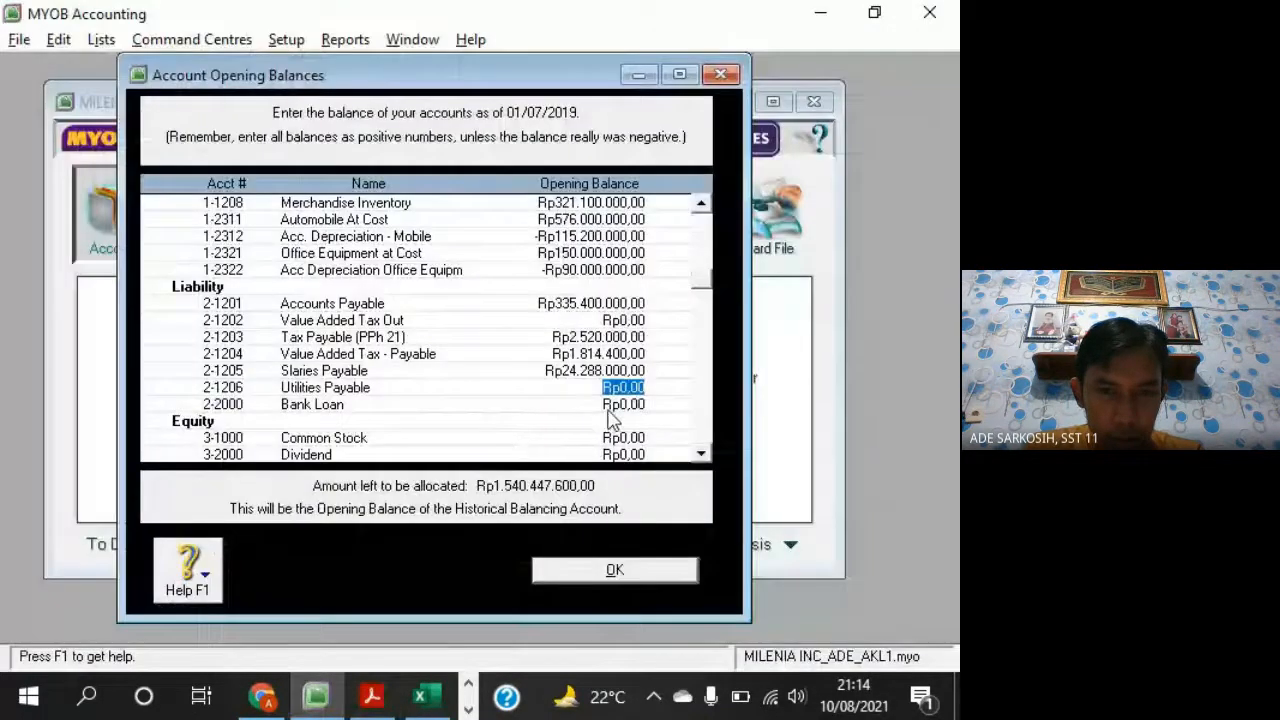
{"action": "key", "text": "alt+Tab"}
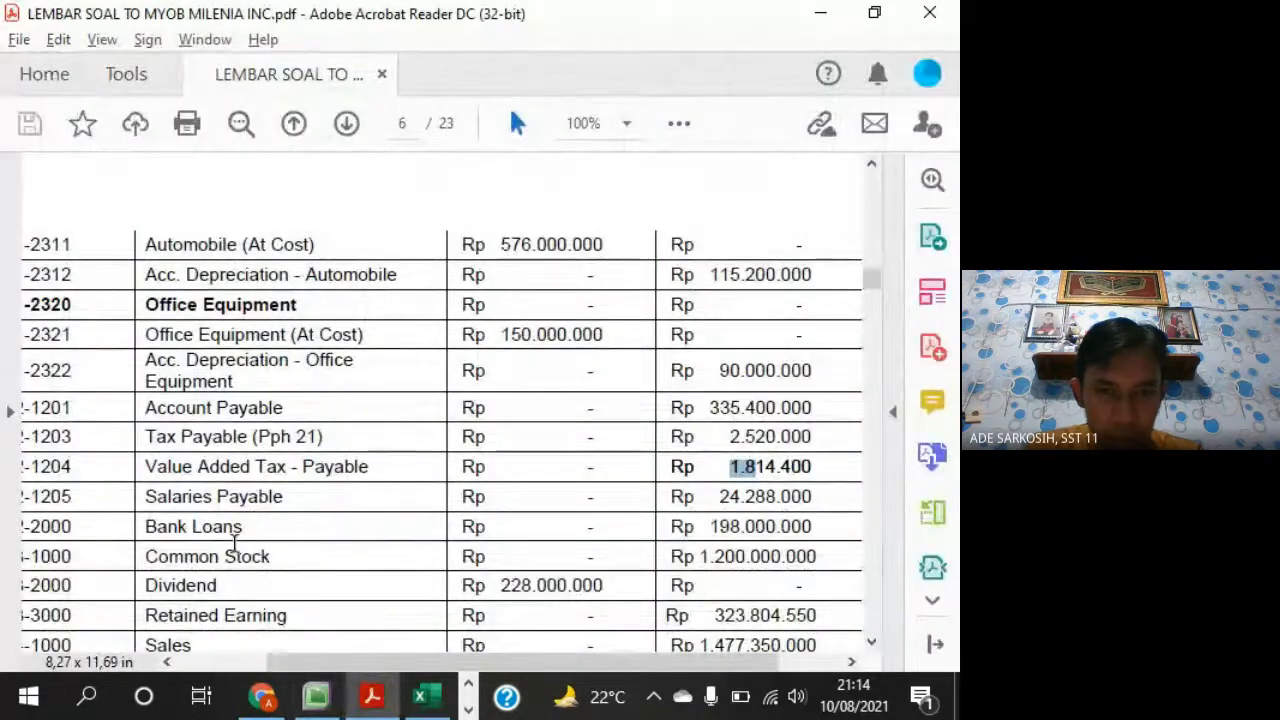
{"action": "scroll", "coordinate": [606, 537], "scroll_direction": "down", "scroll_amount": 3}
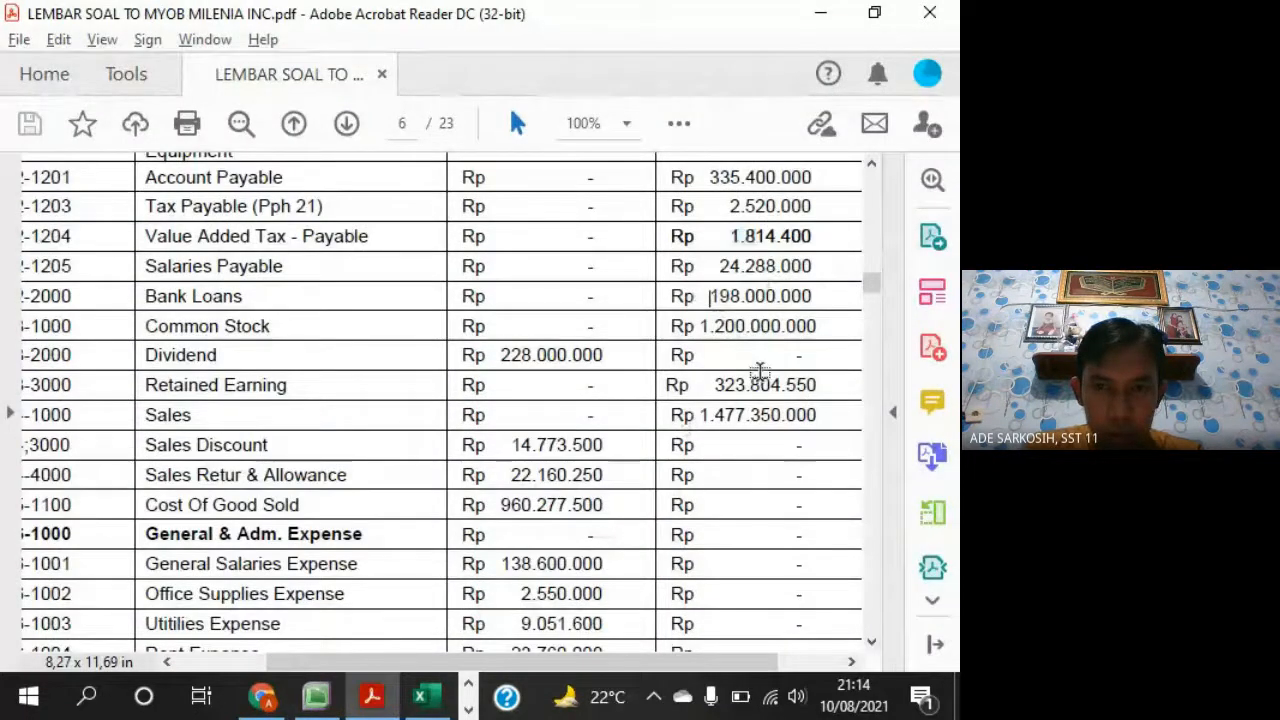
{"action": "key", "text": "alt+Tab"}
{"action": "type", "text": "198"}
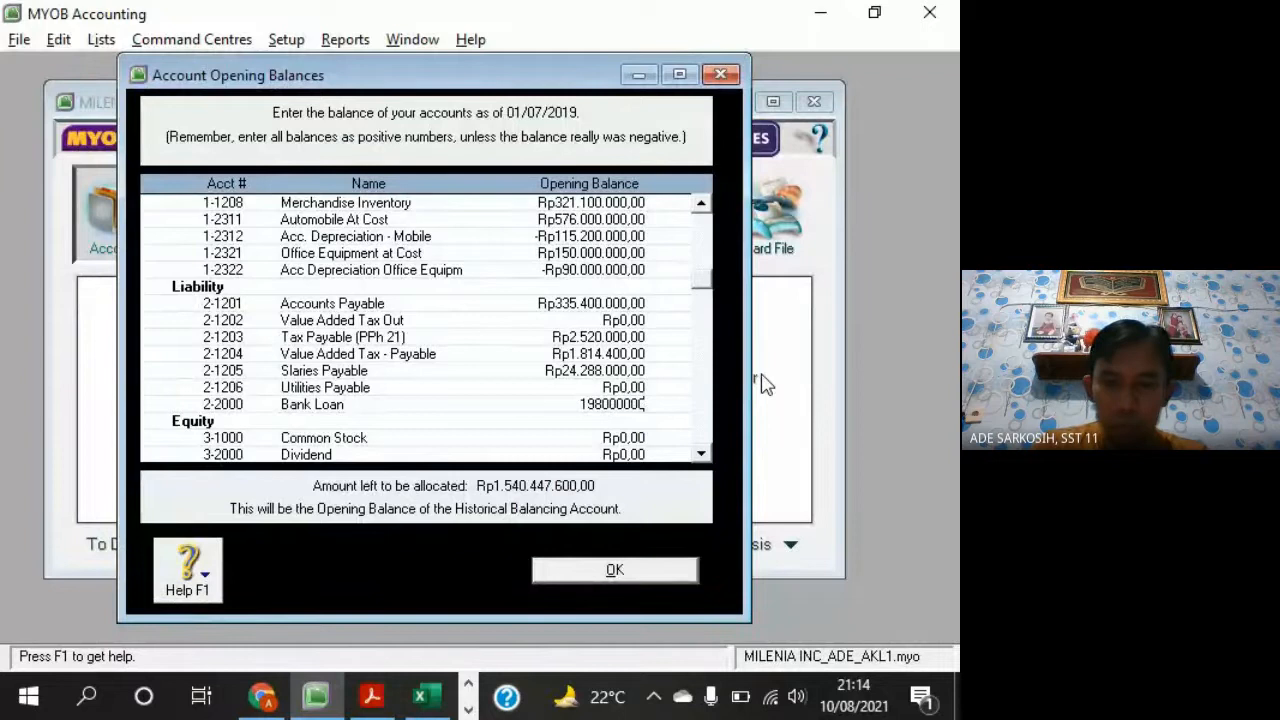
{"action": "key", "text": "Tab"}
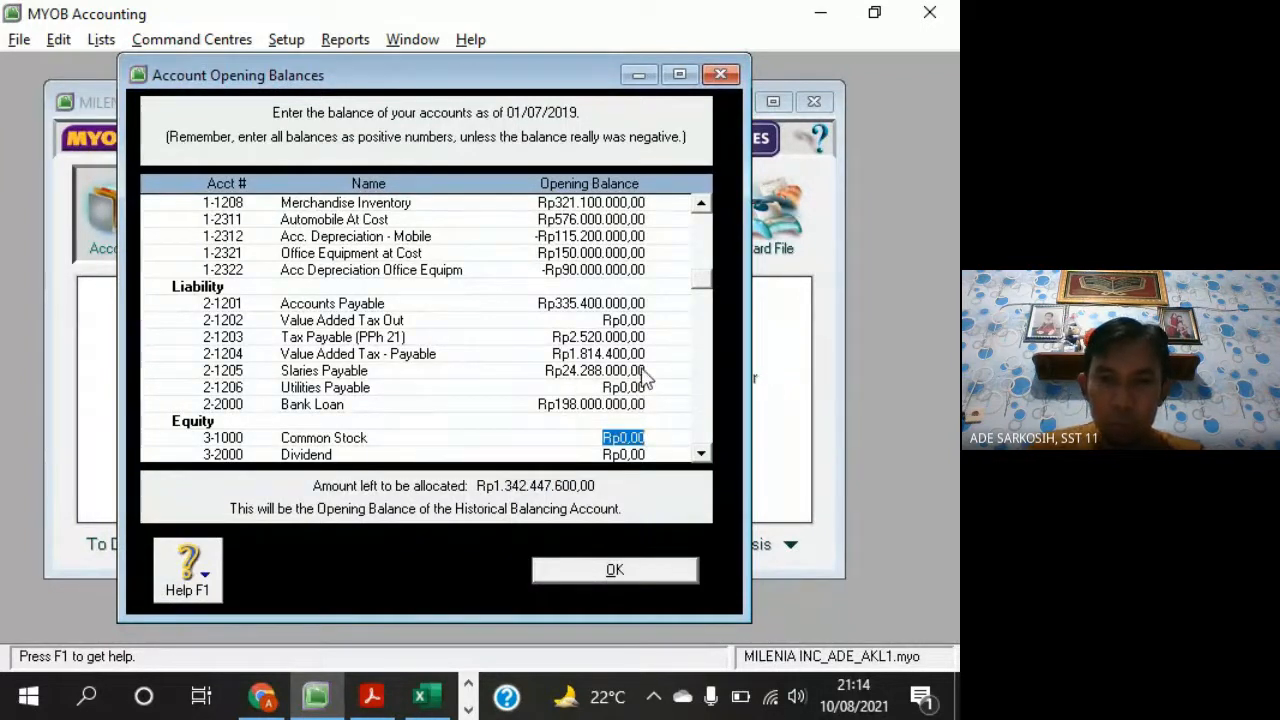
{"action": "scroll", "coordinate": [684, 343], "scroll_direction": "down", "scroll_amount": 2}
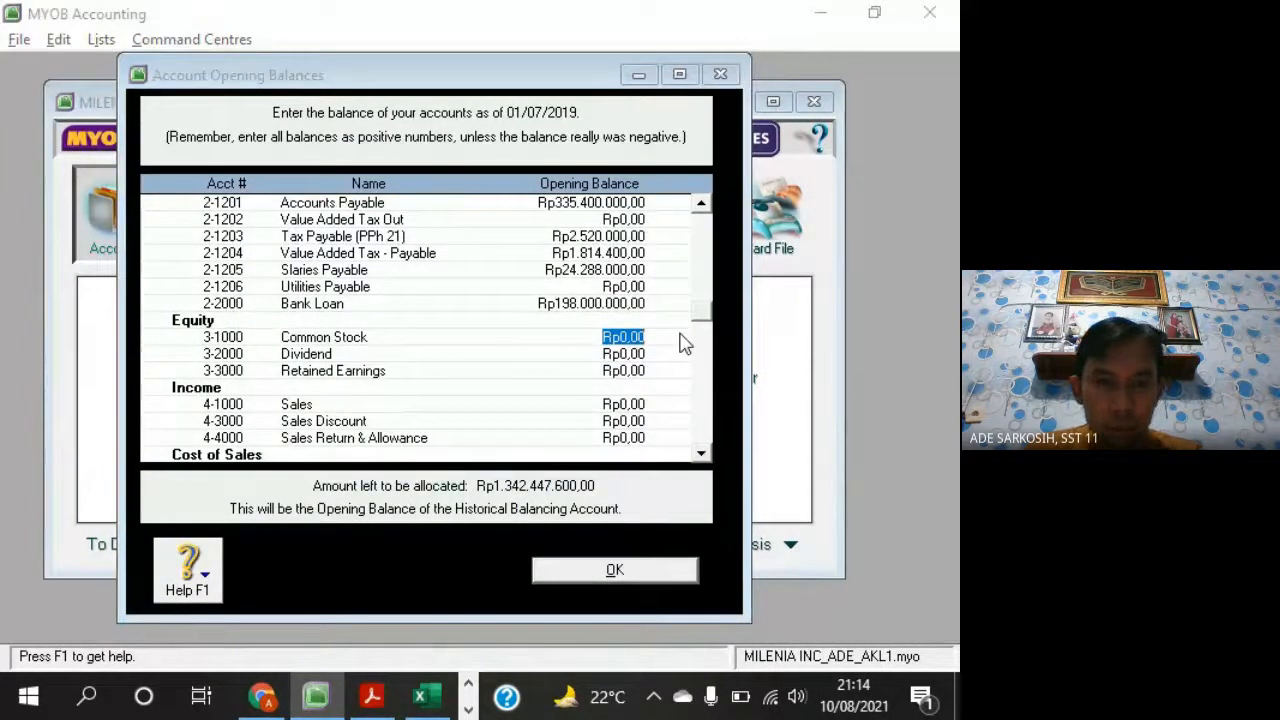
{"action": "key", "text": "alt+Tab"}
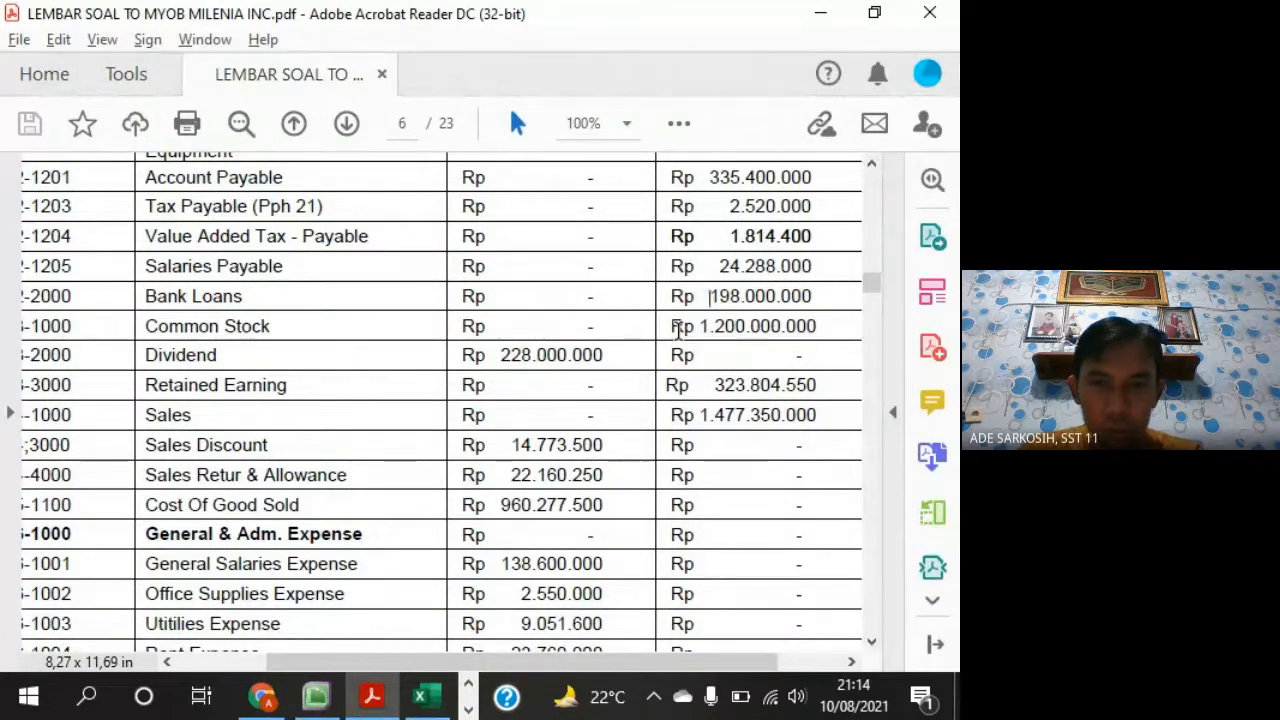
{"action": "key", "text": "alt+Tab"}
{"action": "type", "text": "1.20"}
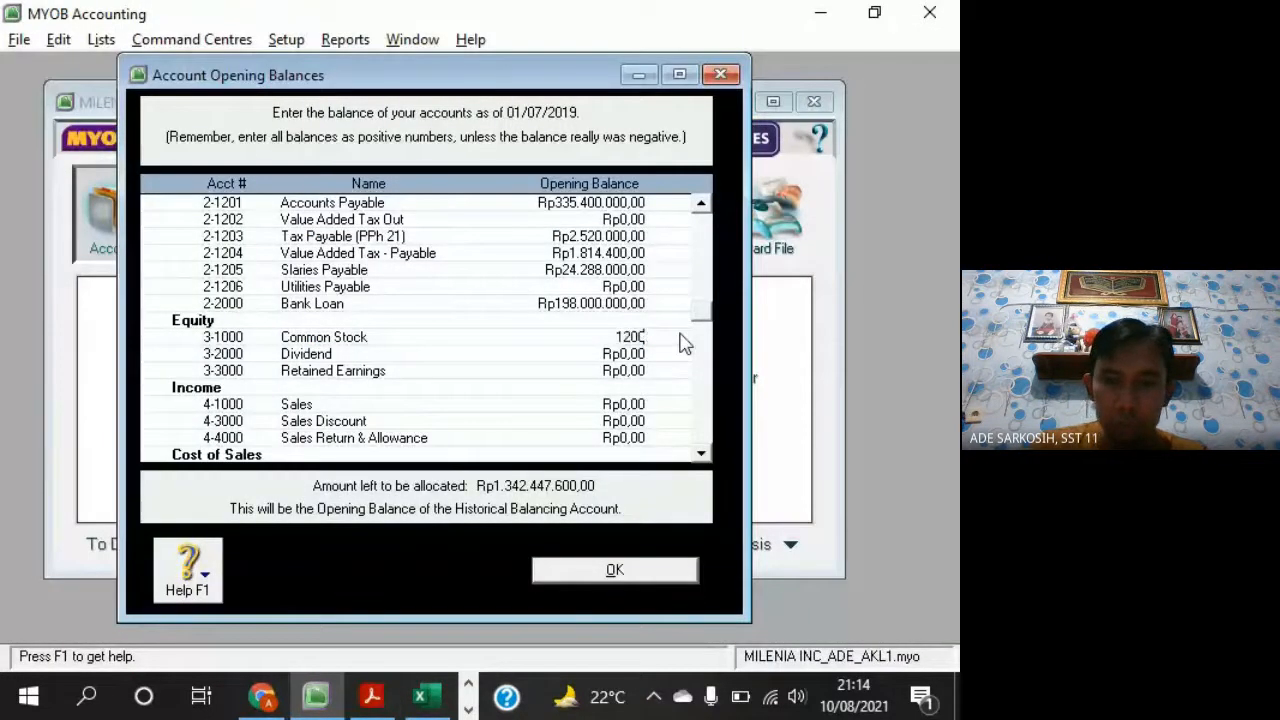
{"action": "type", "text": "0.000.000"}
{"action": "key", "text": "Tab"}
Check Dividend in the trial balance PDF and enter -228000000 as the opening balance of account 3-2000 in MYOB
{"action": "key", "text": "alt+Tab"}
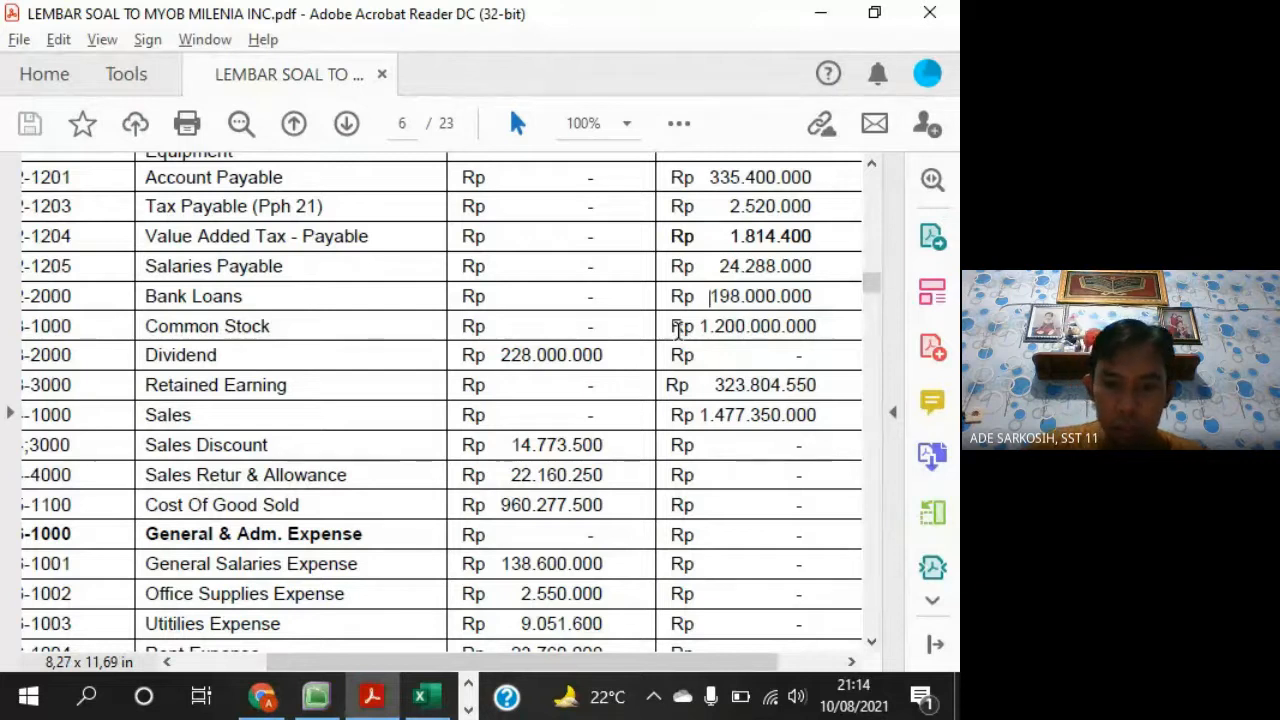
{"action": "key", "text": "alt+Tab"}
{"action": "type", "text": "228000000"}
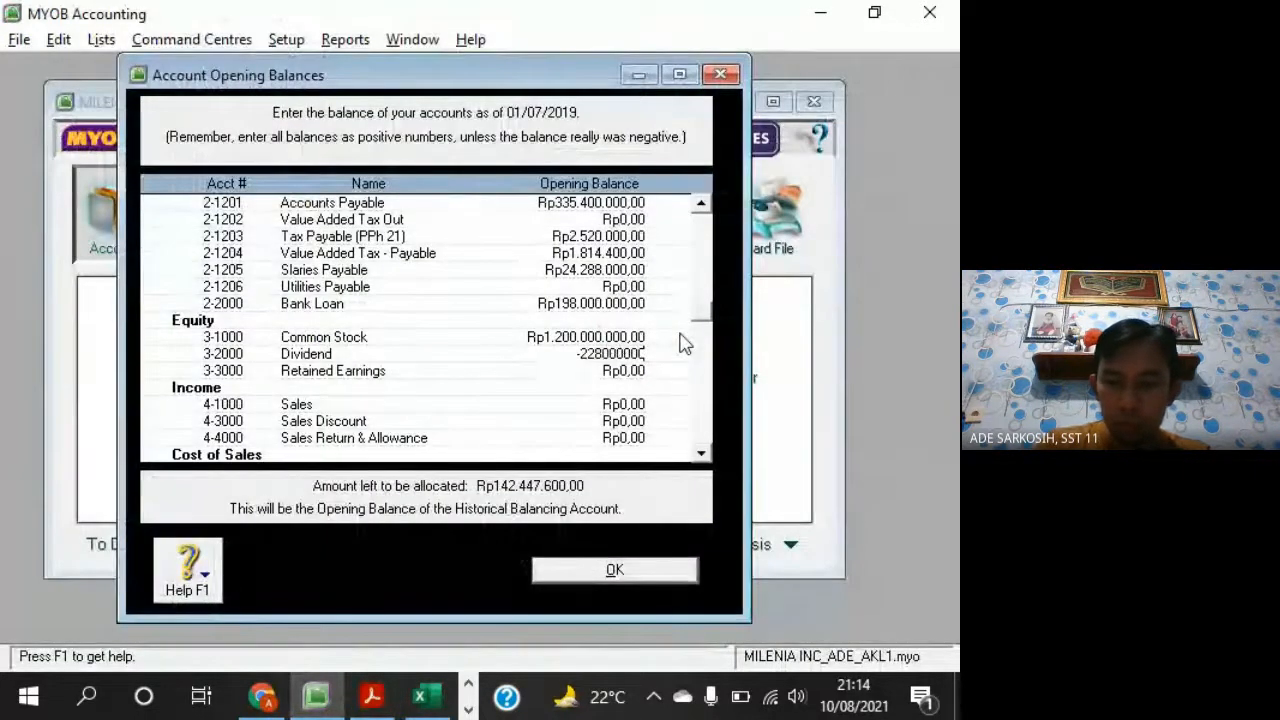
{"action": "key", "text": "Tab"}
Read Retained Earning from the trial balance PDF and enter 323804550 as the Retained Earnings opening balance in MYOB
{"action": "key", "text": "alt+Tab"}
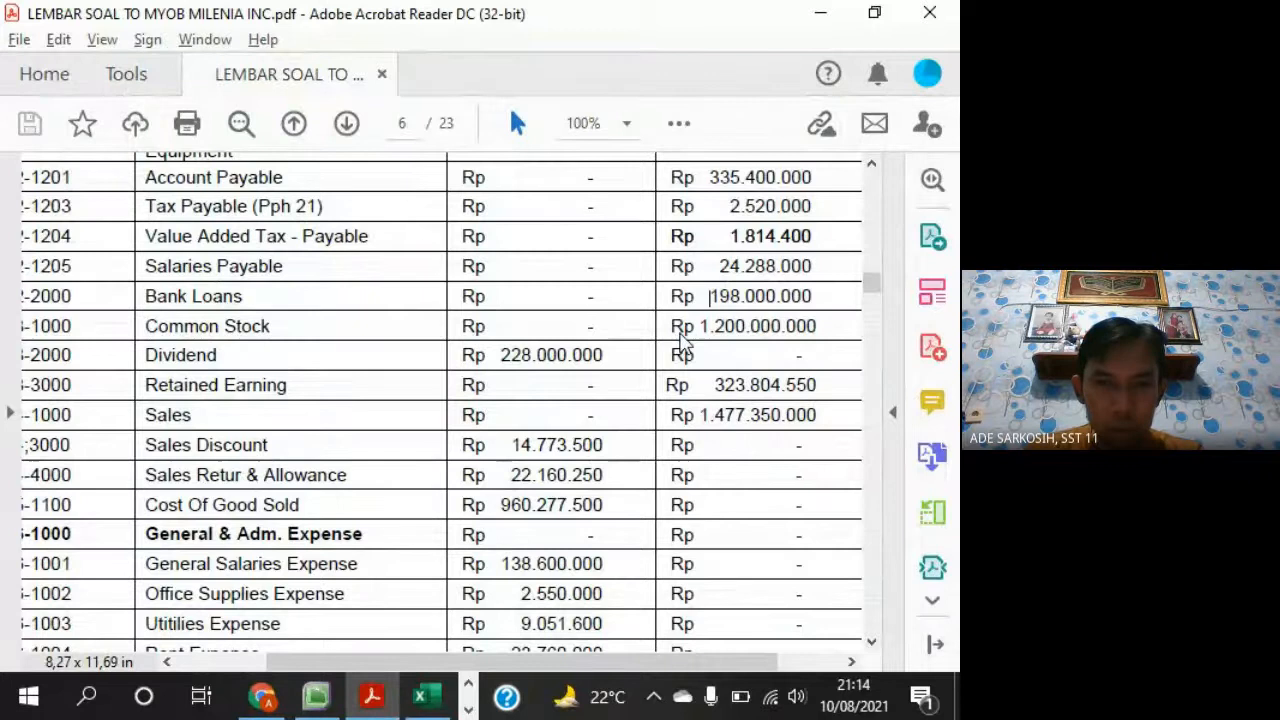
{"action": "key", "text": "alt+Tab"}
{"action": "type", "text": "323"}
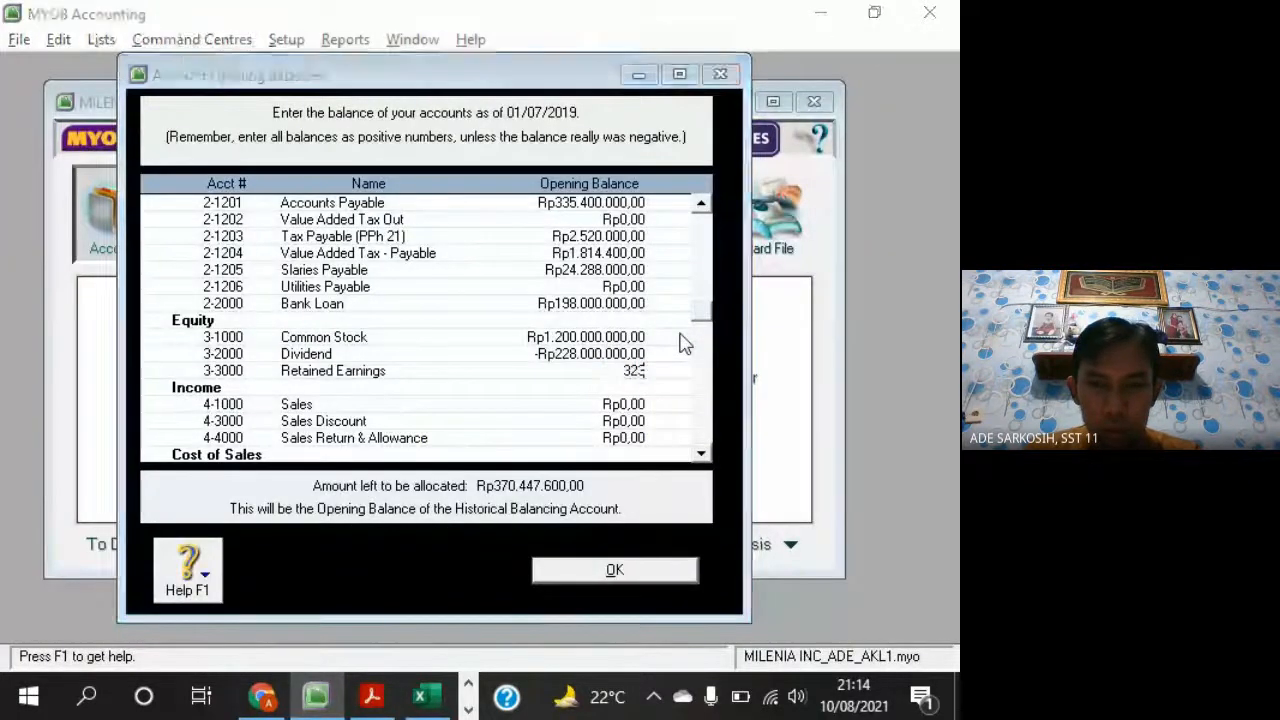
{"action": "key", "text": "alt+Tab"}
{"action": "key", "text": "alt+Tab"}
{"action": "type", "text": "804"}
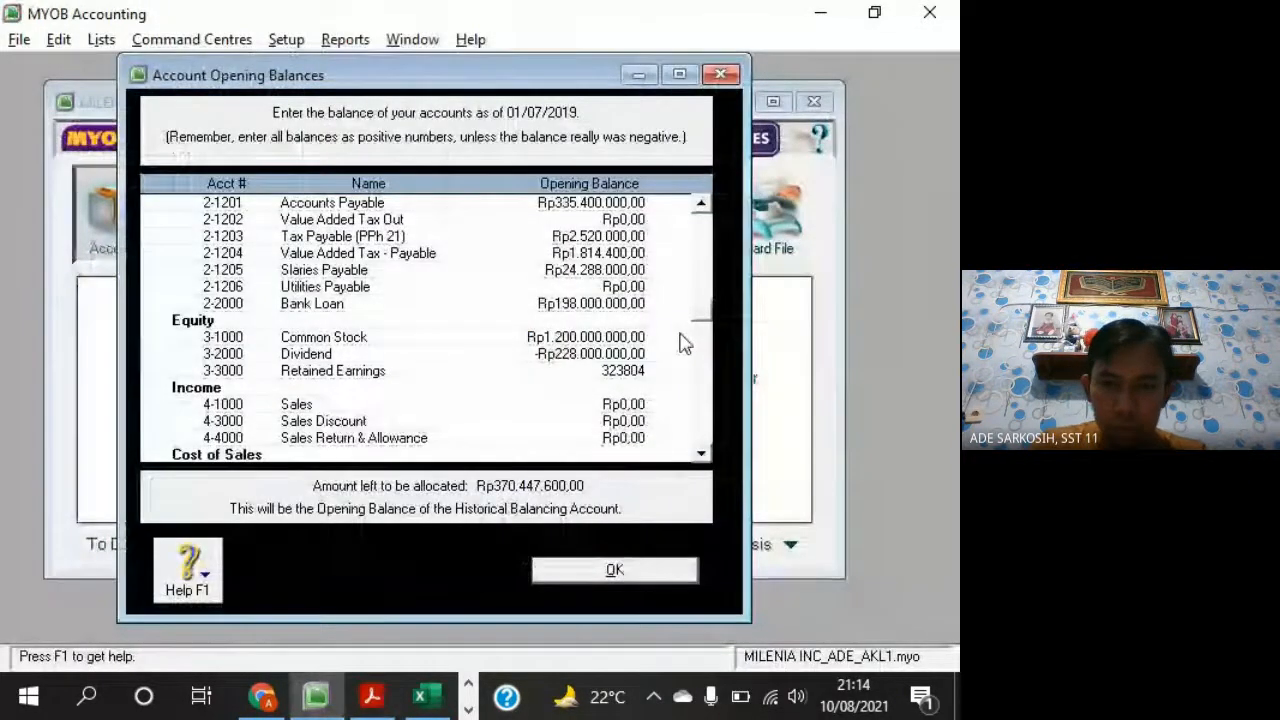
{"action": "key", "text": "alt+Tab"}
{"action": "key", "text": "alt+Tab"}
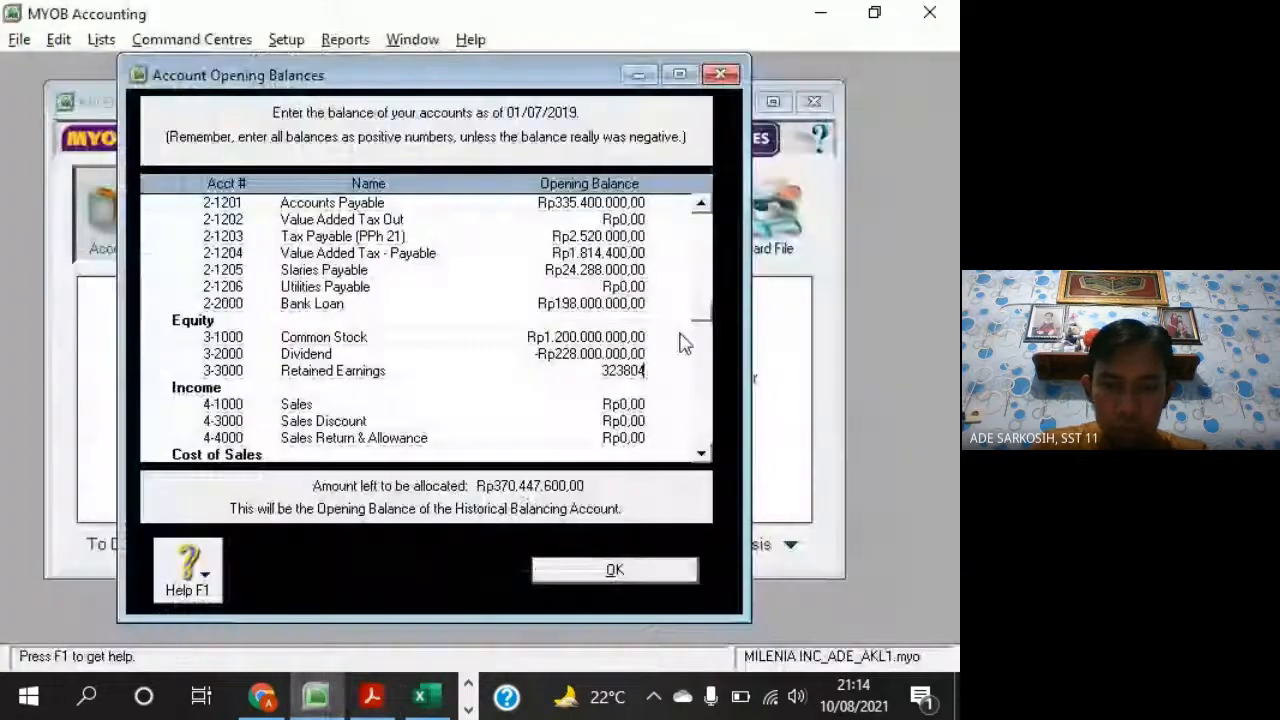
{"action": "type", "text": "550"}
{"action": "key", "text": "Tab"}
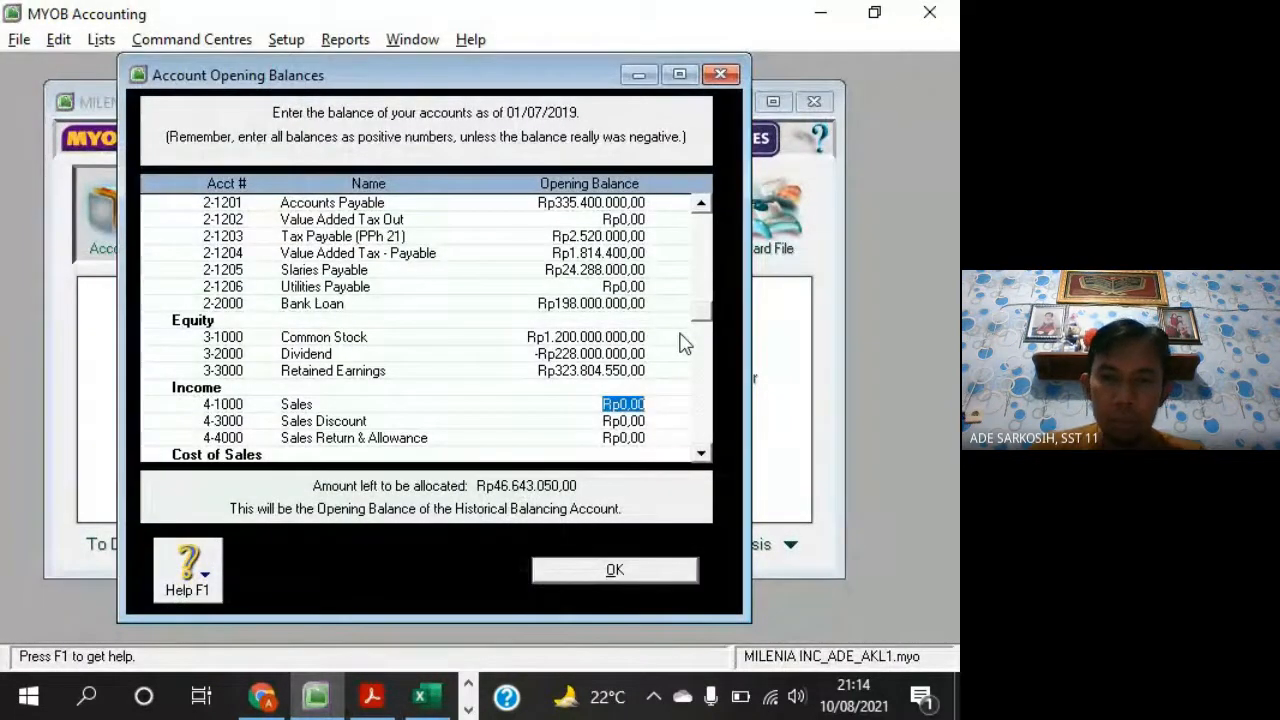
{"action": "key", "text": "alt+Tab"}
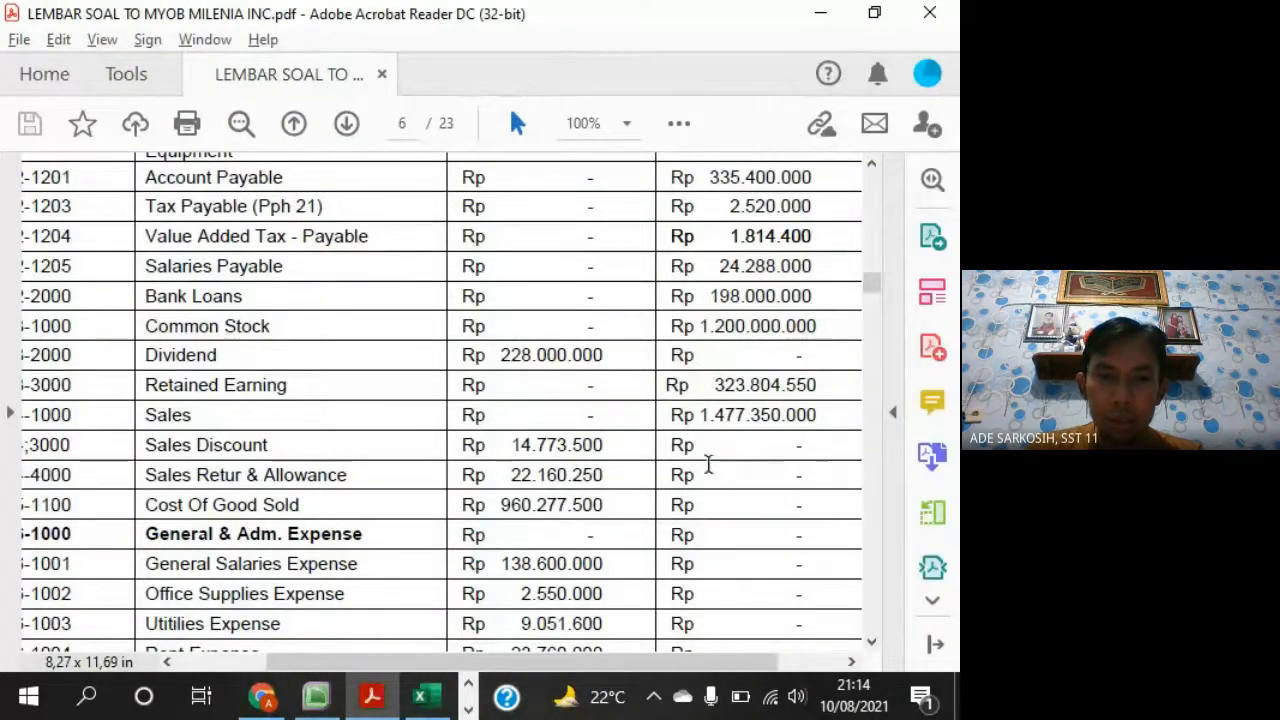
{"action": "key", "text": "alt+Tab"}
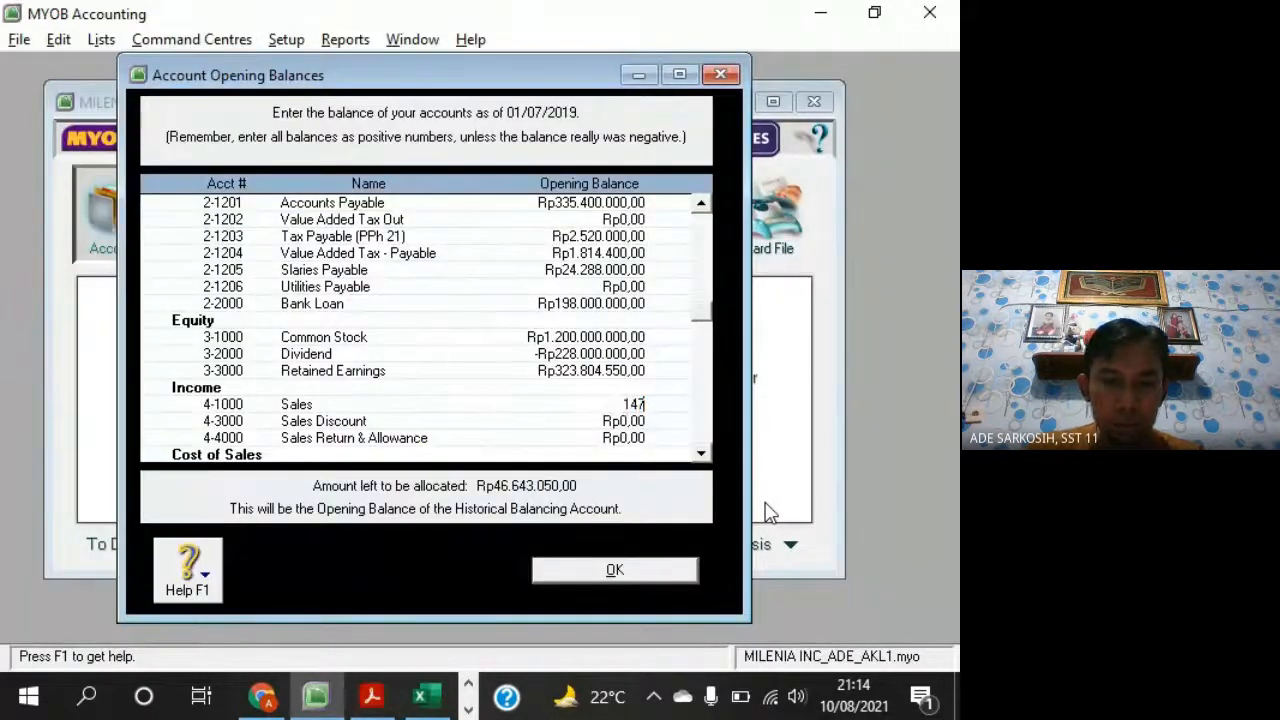
{"action": "type", "text": "7"}
{"action": "key", "text": "alt+Tab"}
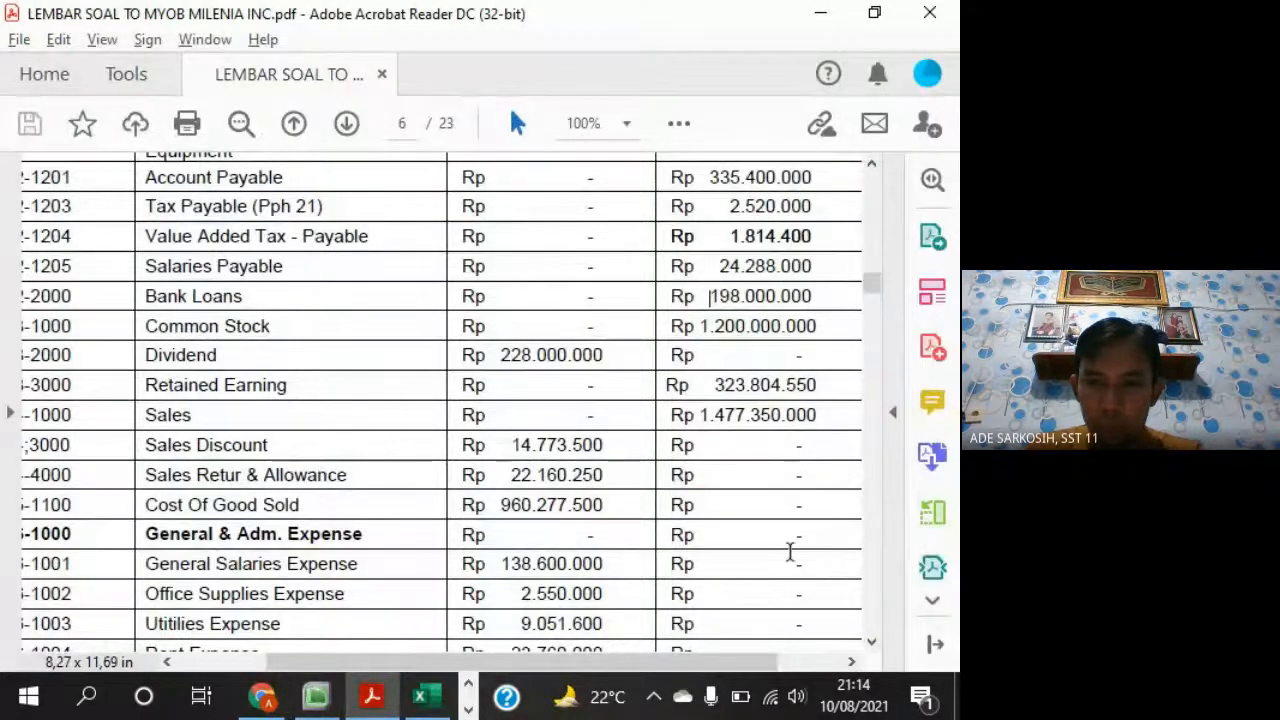
{"action": "key", "text": "alt+Tab"}
{"action": "type", "text": "350"}
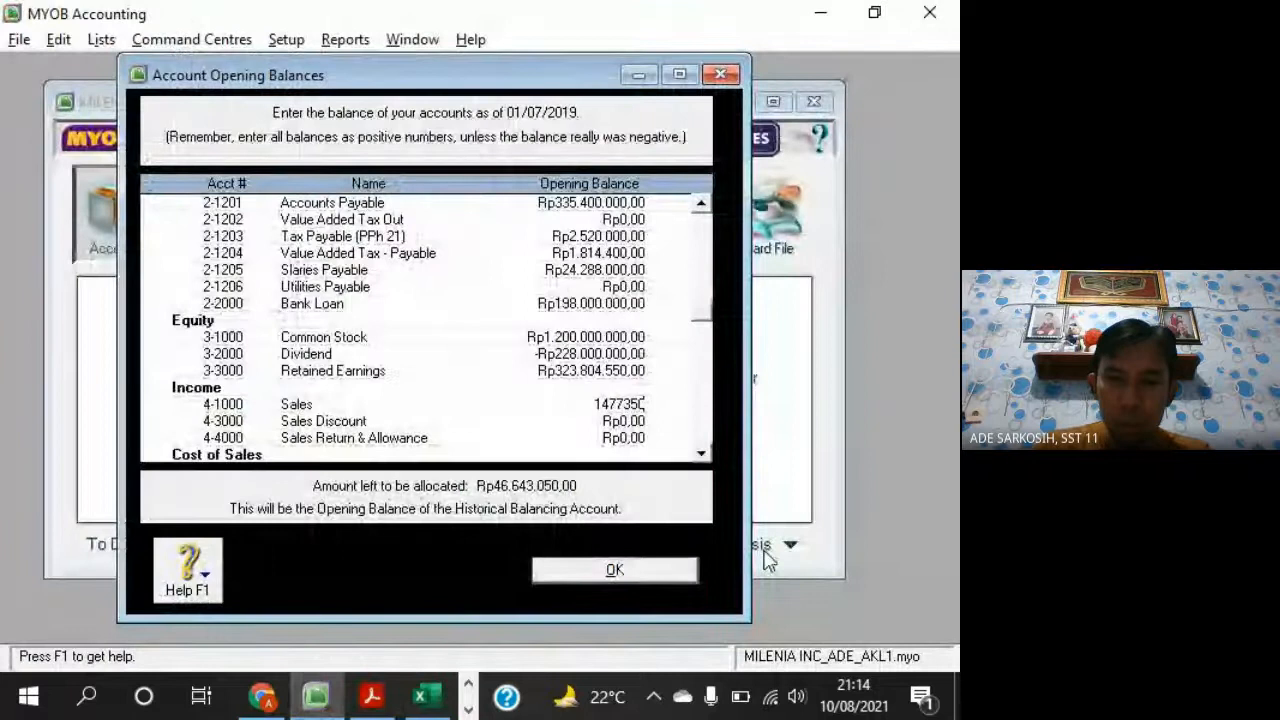
{"action": "type", "text": "000"}
{"action": "key", "text": "Tab"}
Check Sales Discount and its account number in the trial balance PDF and enter -14773500 as its opening balance in MYOB
{"action": "key", "text": "alt+Tab"}
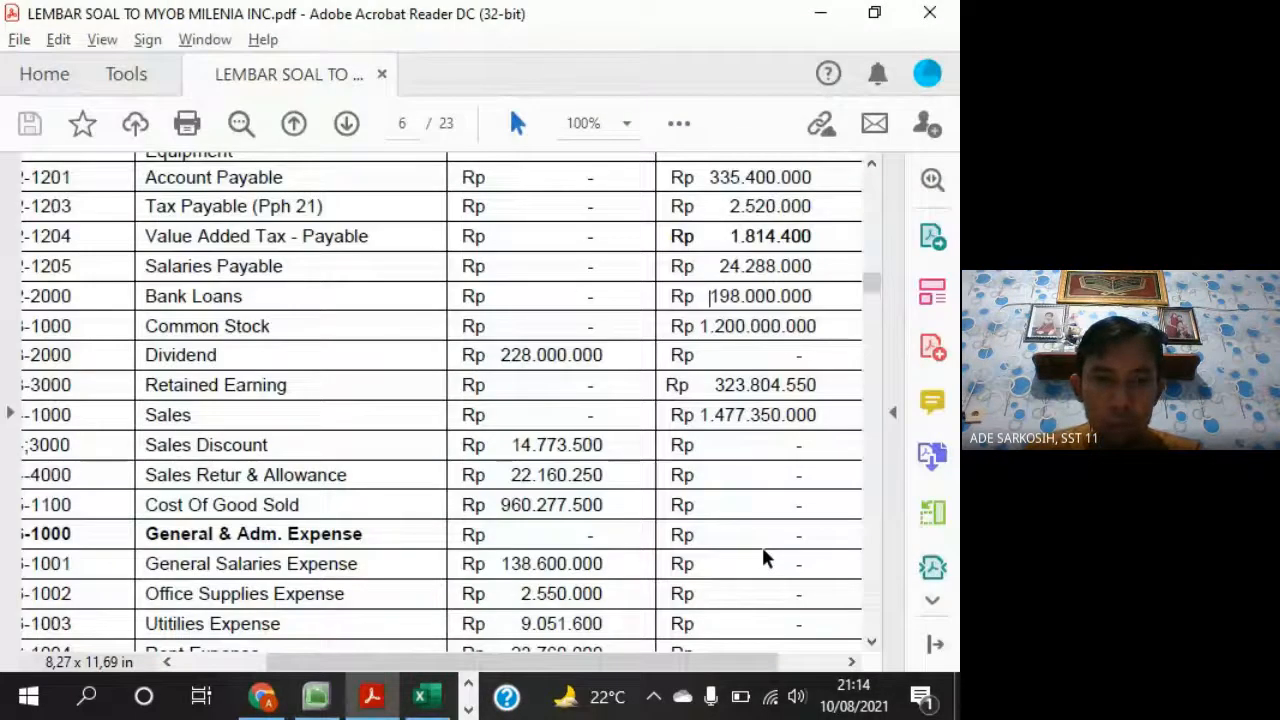
{"action": "key", "text": "alt+Tab"}
{"action": "type", "text": "-14"}
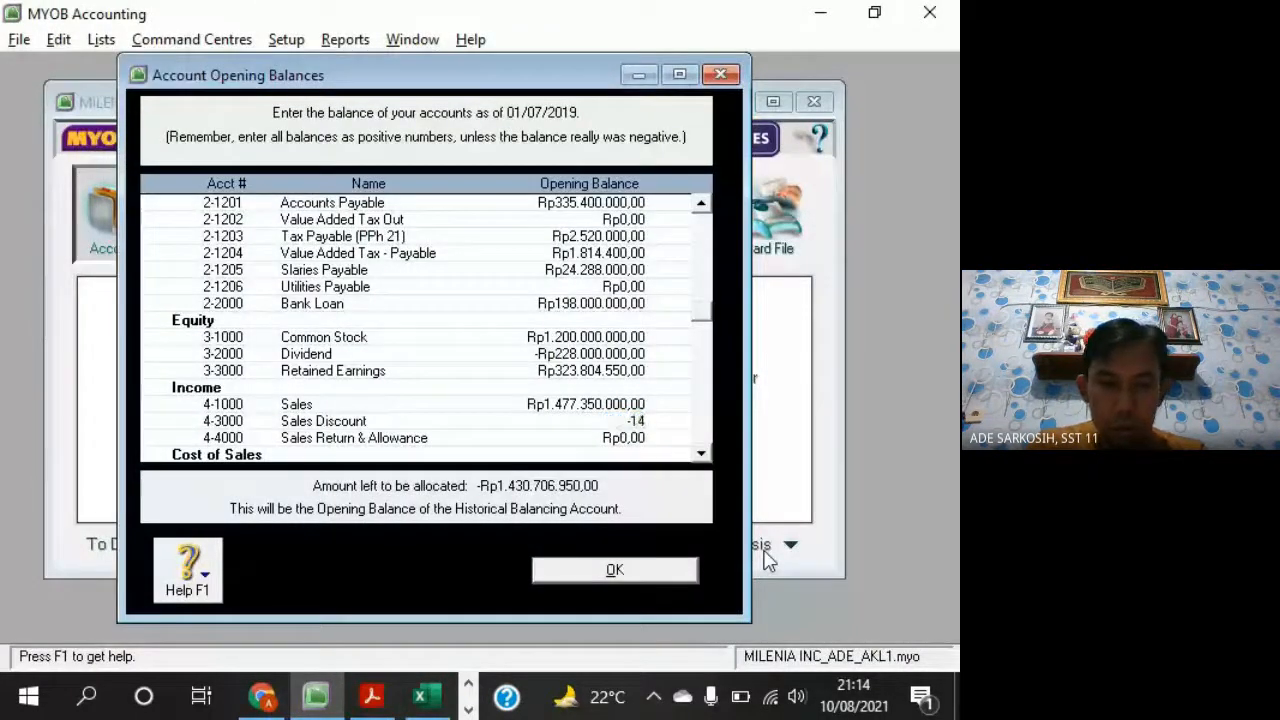
{"action": "key", "text": "alt+Tab"}
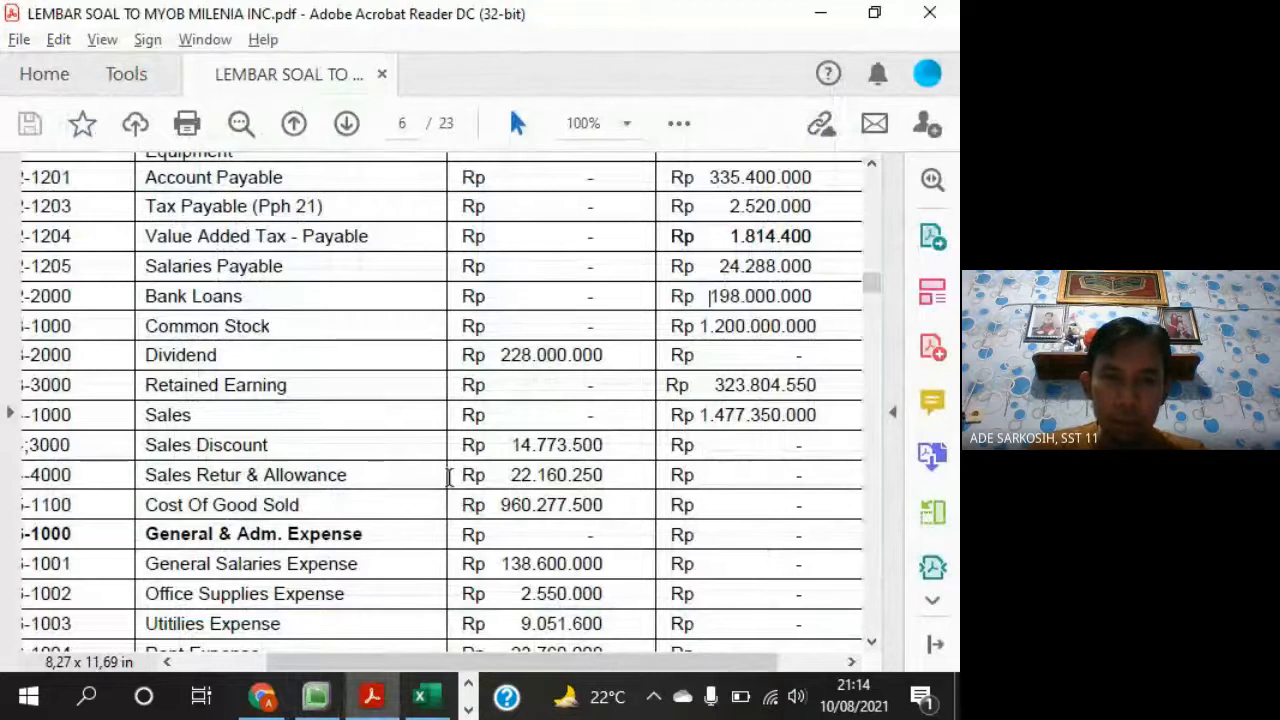
{"action": "left_click_drag", "start_coordinate": [363, 668], "coordinate": [348, 668]}
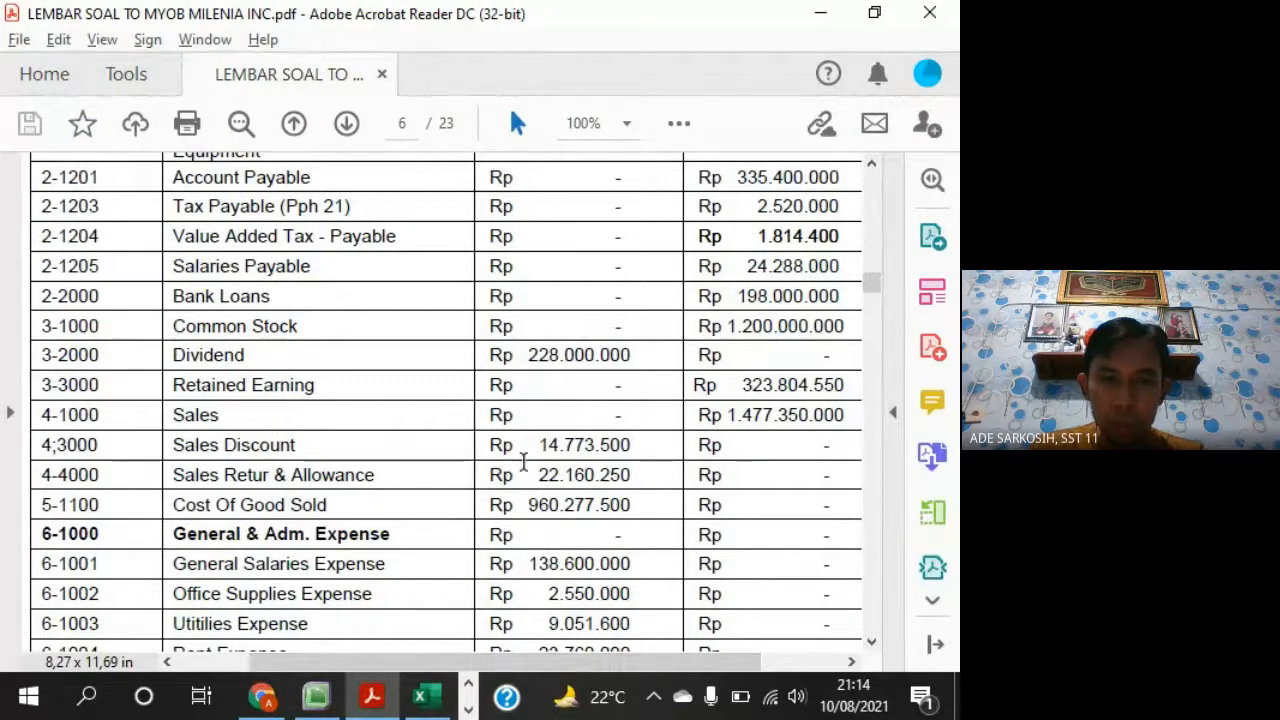
{"action": "key", "text": "alt+Tab"}
{"action": "type", "text": "-14773"}
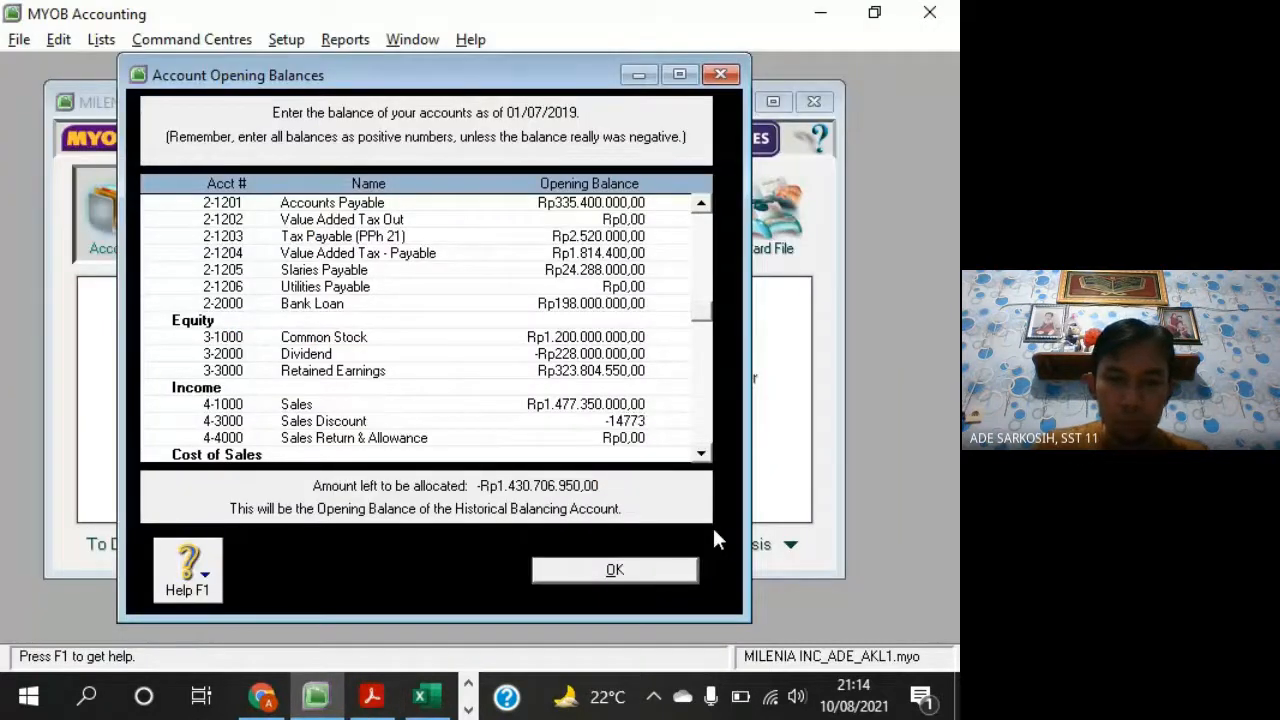
{"action": "key", "text": "alt+Tab"}
{"action": "key", "text": "alt+Tab"}
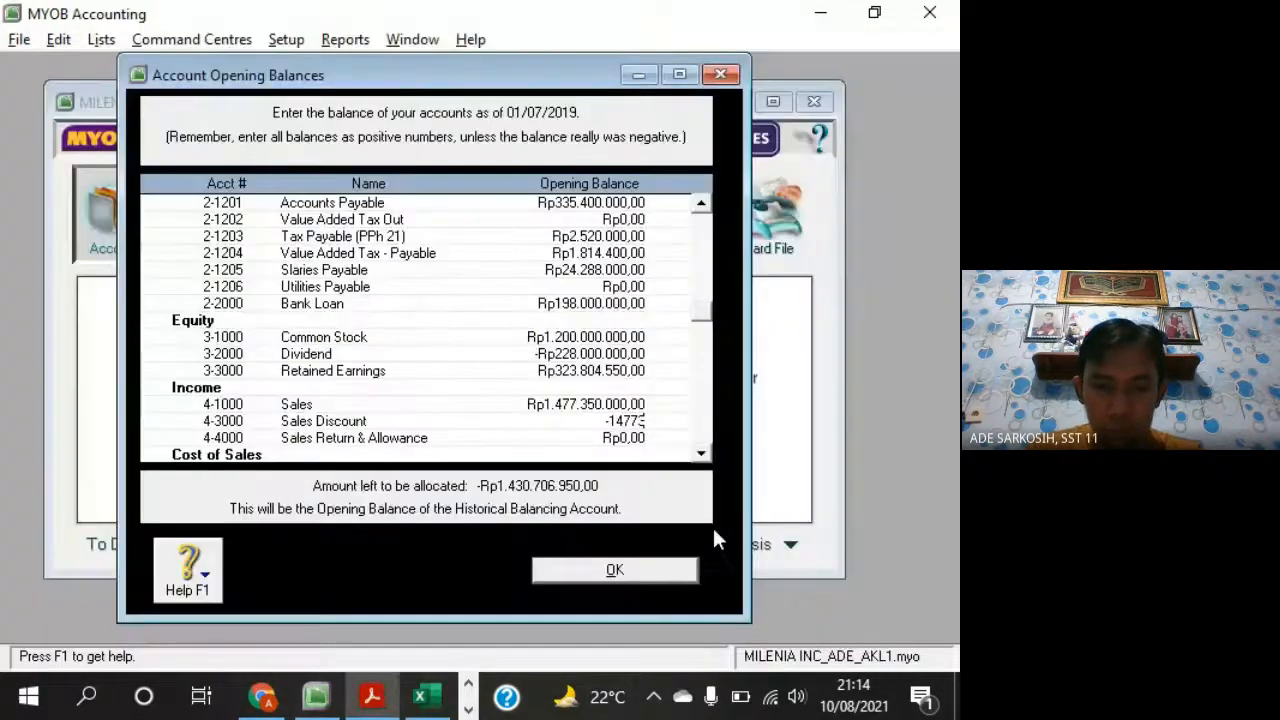
{"action": "type", "text": "500"}
{"action": "key", "text": "Tab"}
Look up Sales Retur & Allowance in the trial balance PDF and enter -22160250 for account 4-4000 in MYOB
{"action": "key", "text": "alt+Tab"}
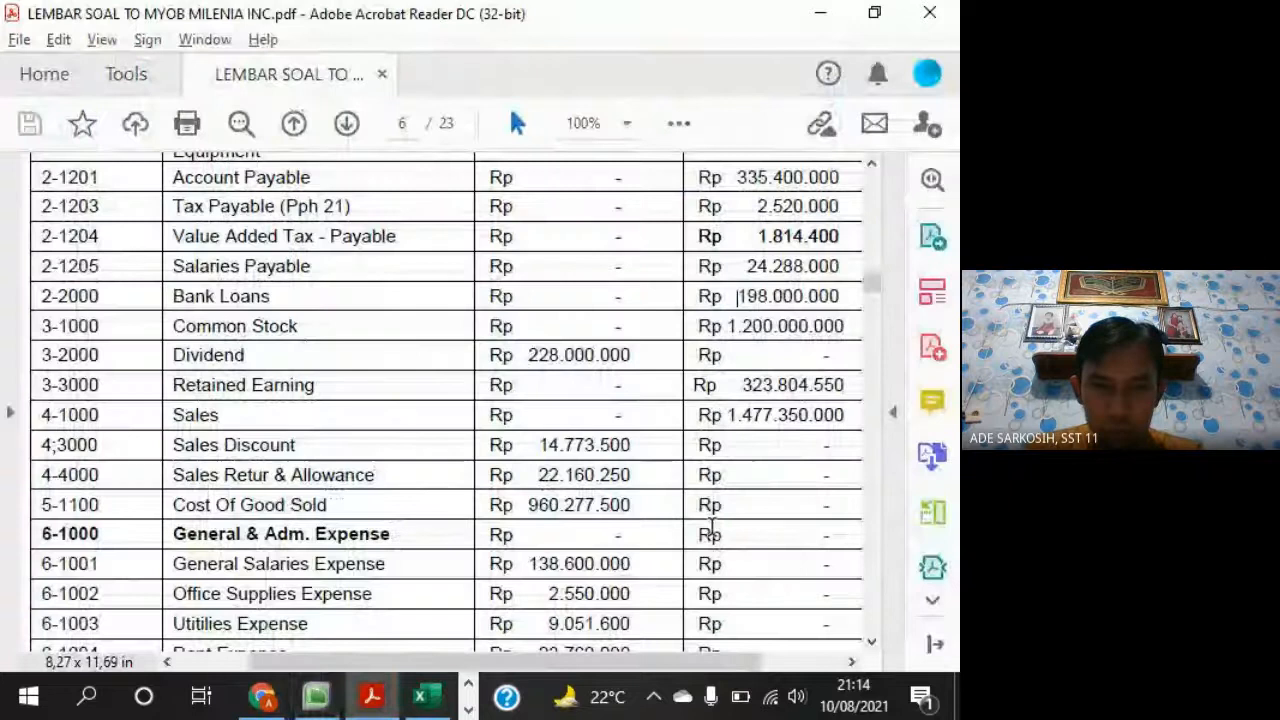
{"action": "key", "text": "alt+Tab"}
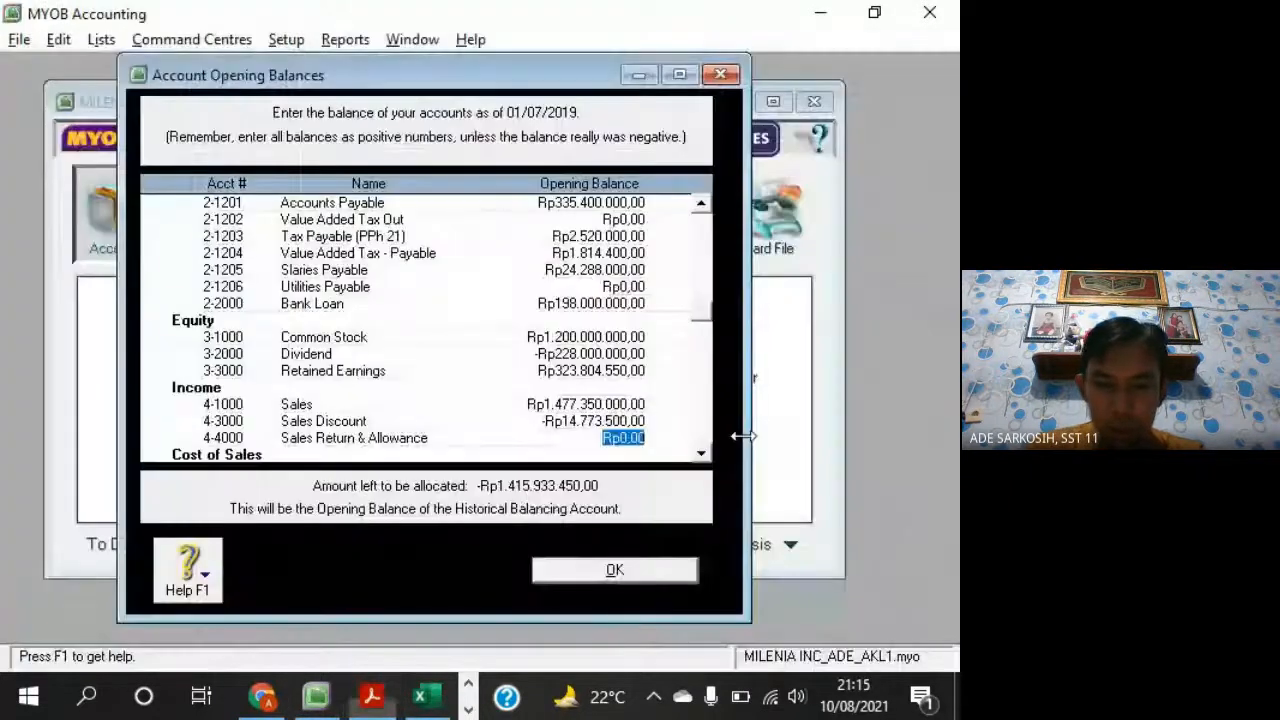
{"action": "type", "text": "-221"}
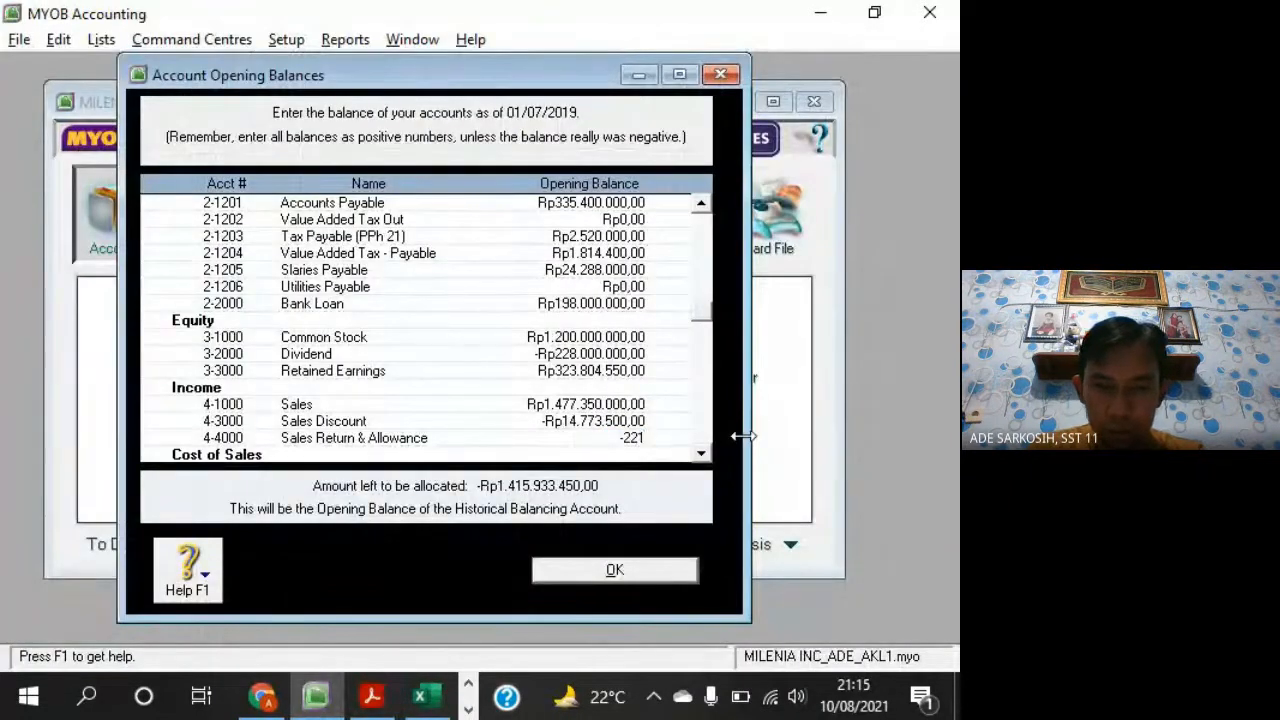
{"action": "key", "text": "alt+Tab"}
{"action": "key", "text": "alt+Tab"}
{"action": "type", "text": "60"}
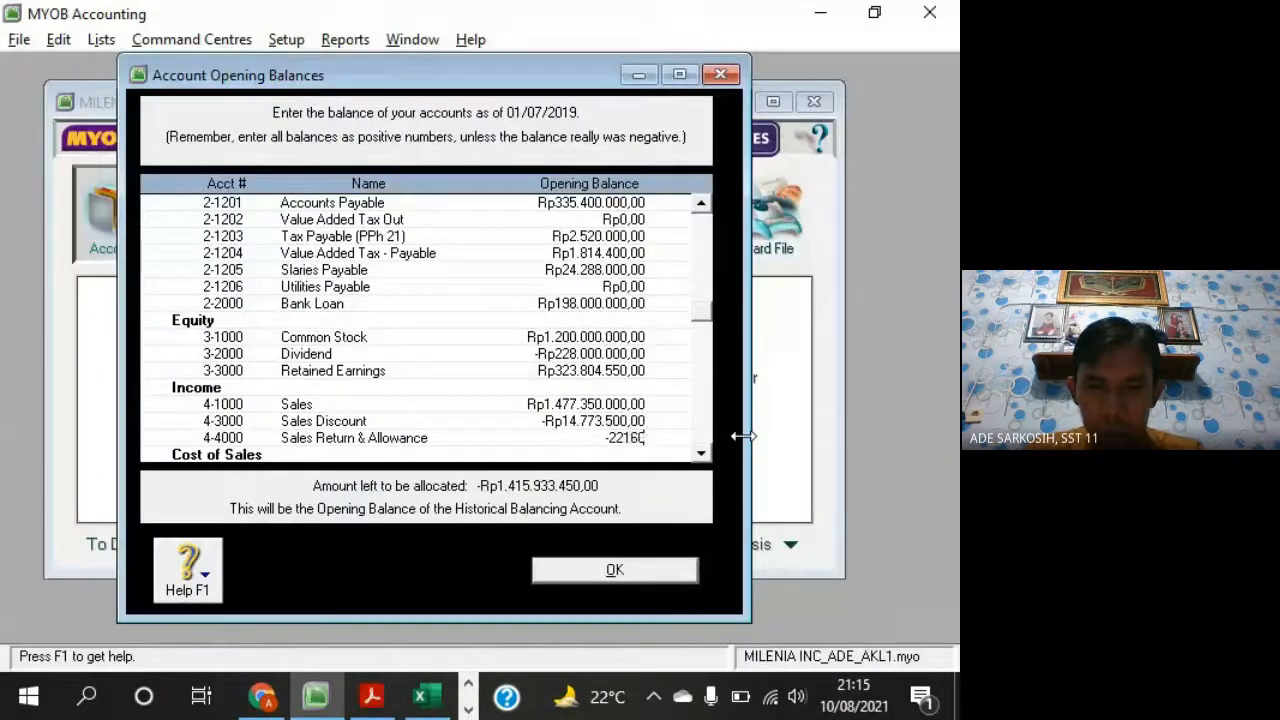
{"action": "key", "text": "alt+Tab"}
{"action": "key", "text": "alt+Tab"}
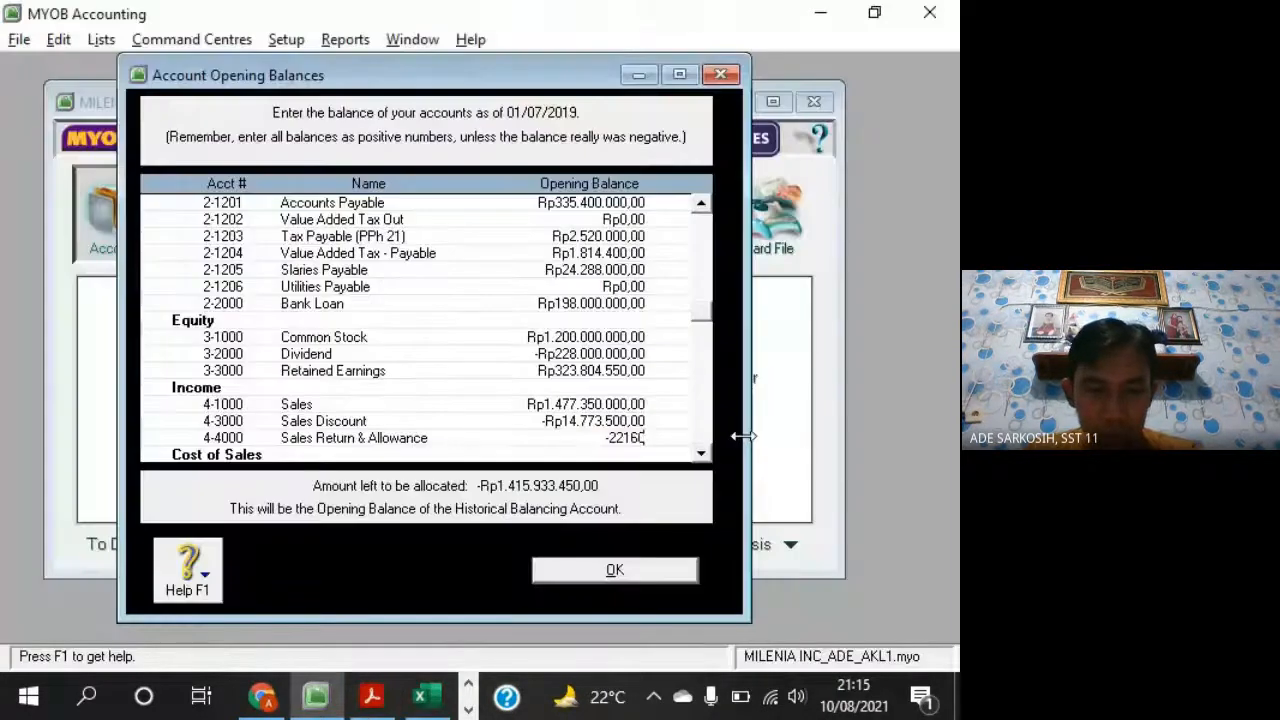
{"action": "type", "text": "250"}
{"action": "key", "text": "Tab"}
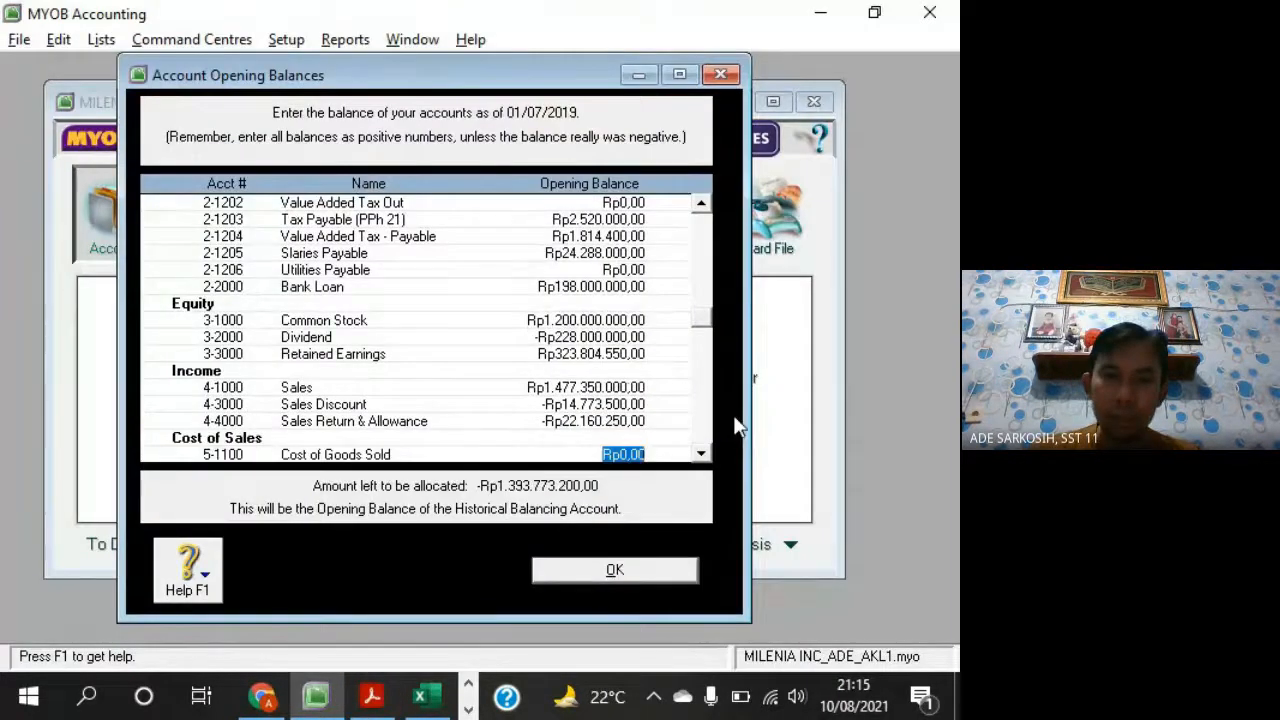
Look up Cost Of Good Sold in the trial balance PDF and enter 960277500 as its opening balance in MYOB
{"action": "scroll", "coordinate": [632, 395], "scroll_direction": "down", "scroll_amount": 4}
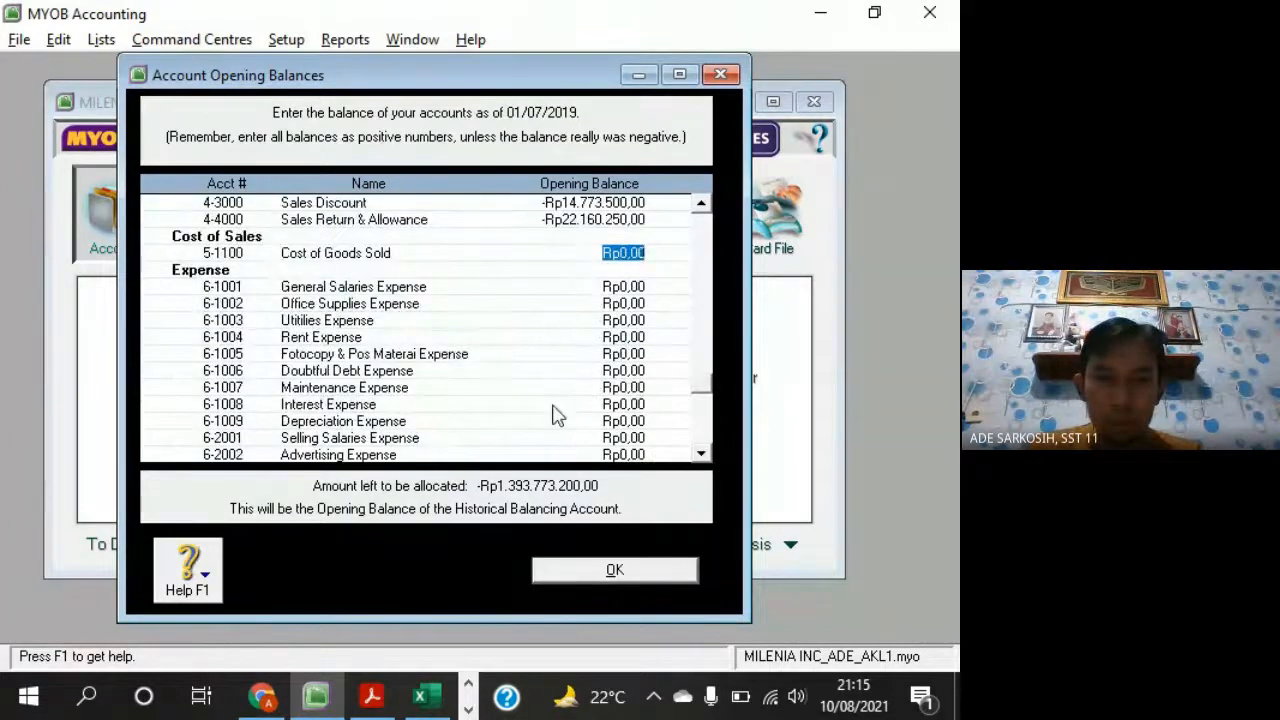
{"action": "key", "text": "alt+Tab"}
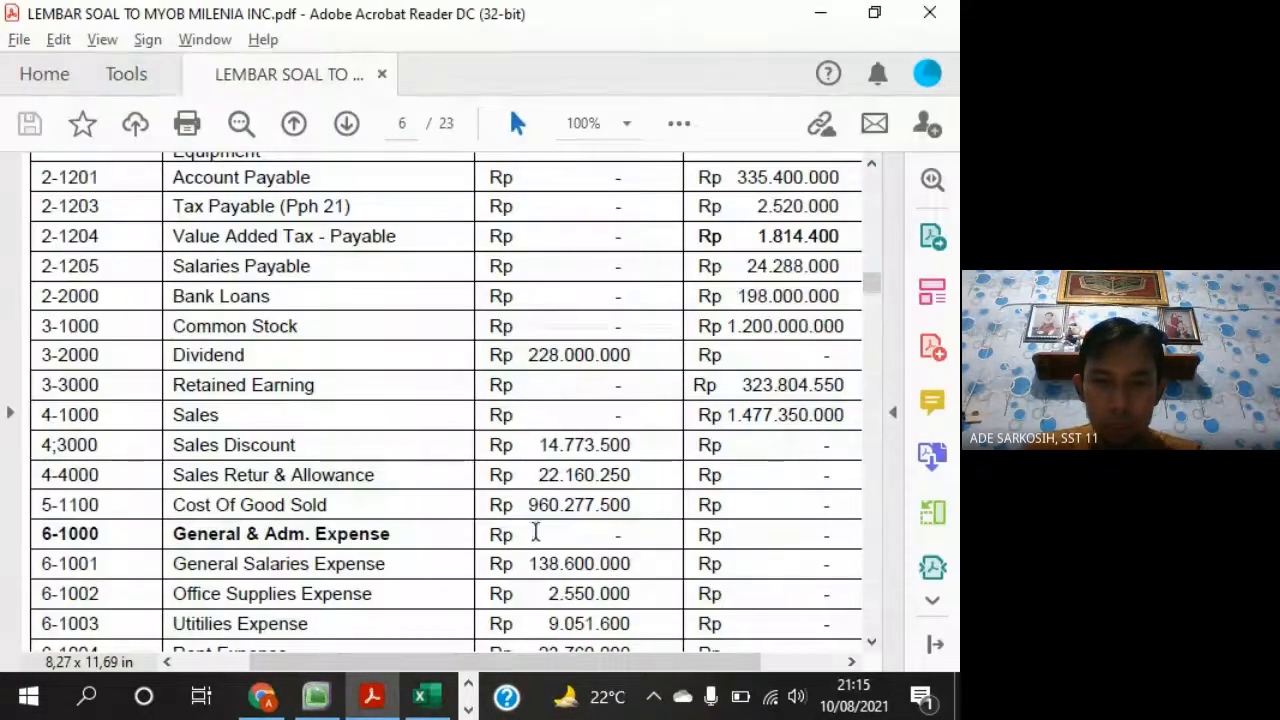
{"action": "left_click_drag", "start_coordinate": [530, 505], "coordinate": [632, 506]}
{"action": "key", "text": "alt+Tab"}
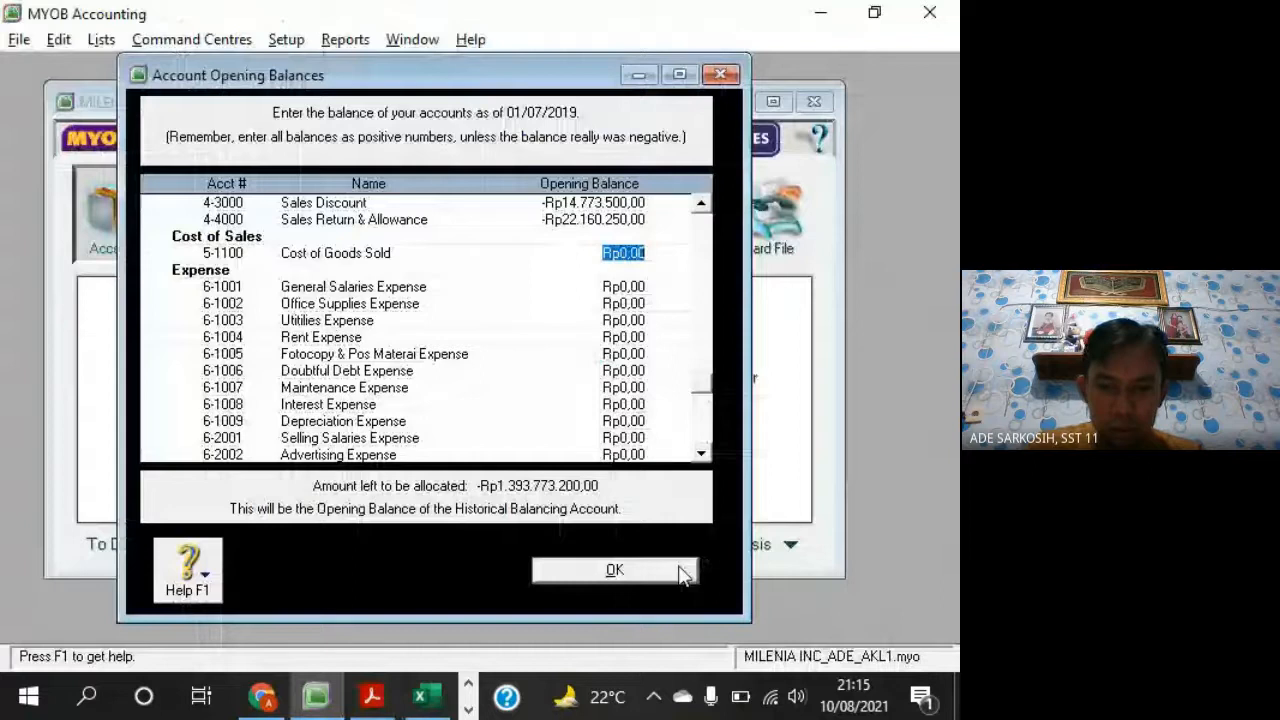
{"action": "type", "text": "9"}
{"action": "key", "text": "alt+Tab"}
{"action": "key", "text": "alt+Tab"}
{"action": "type", "text": "60.2"}
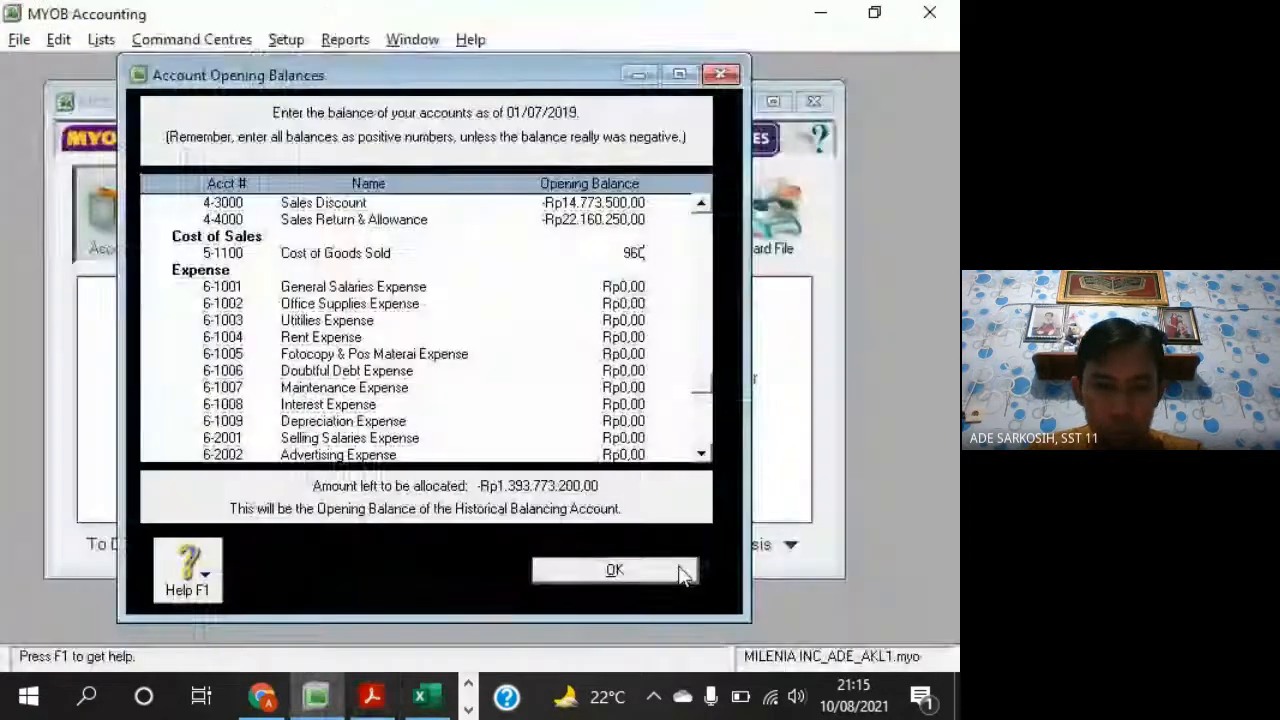
{"action": "type", "text": "77.500"}
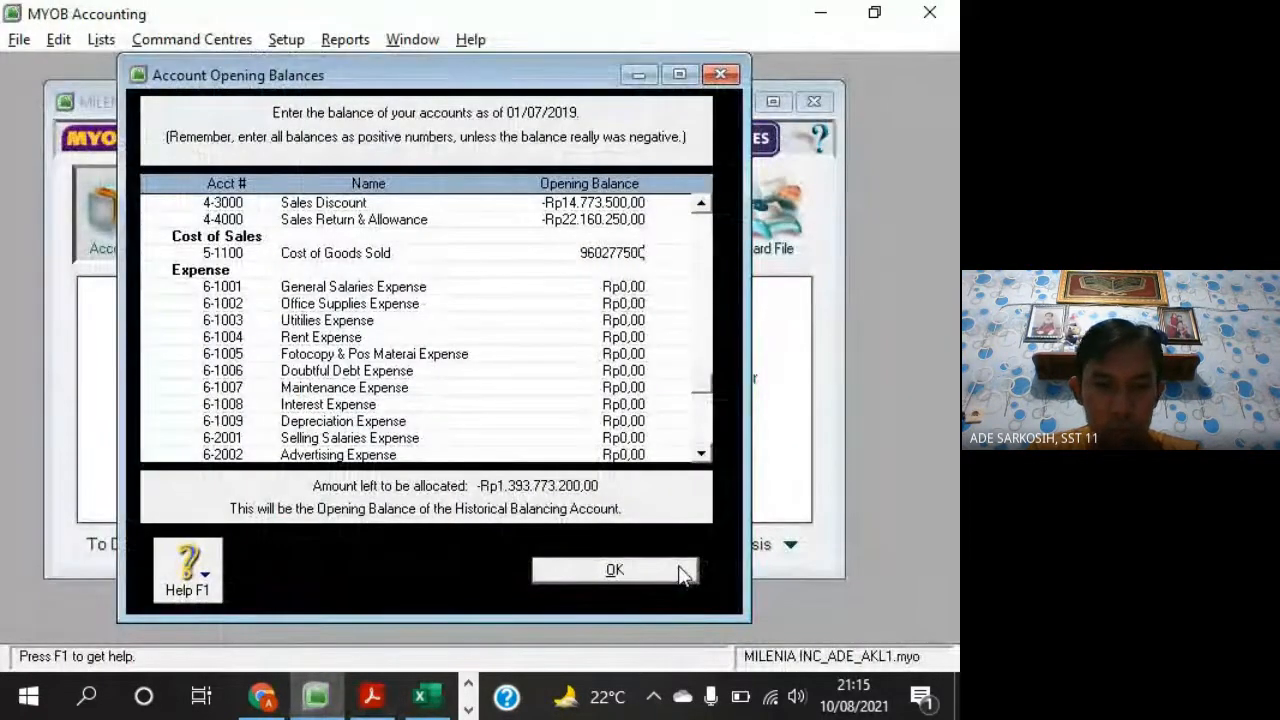
{"action": "key", "text": "Tab"}
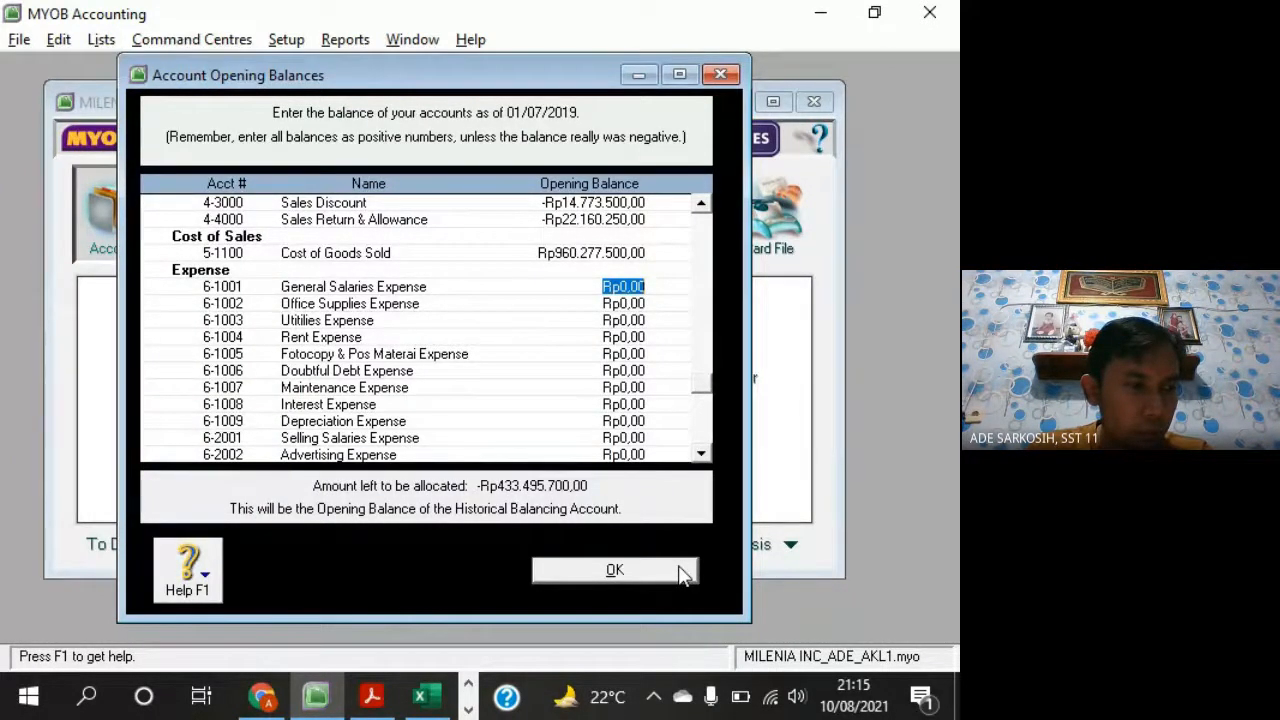
Find General Salaries Expense in the trial balance PDF and enter 138600000 as the opening balance of account 6-1001 in MYOB
{"action": "key", "text": "alt+Tab"}
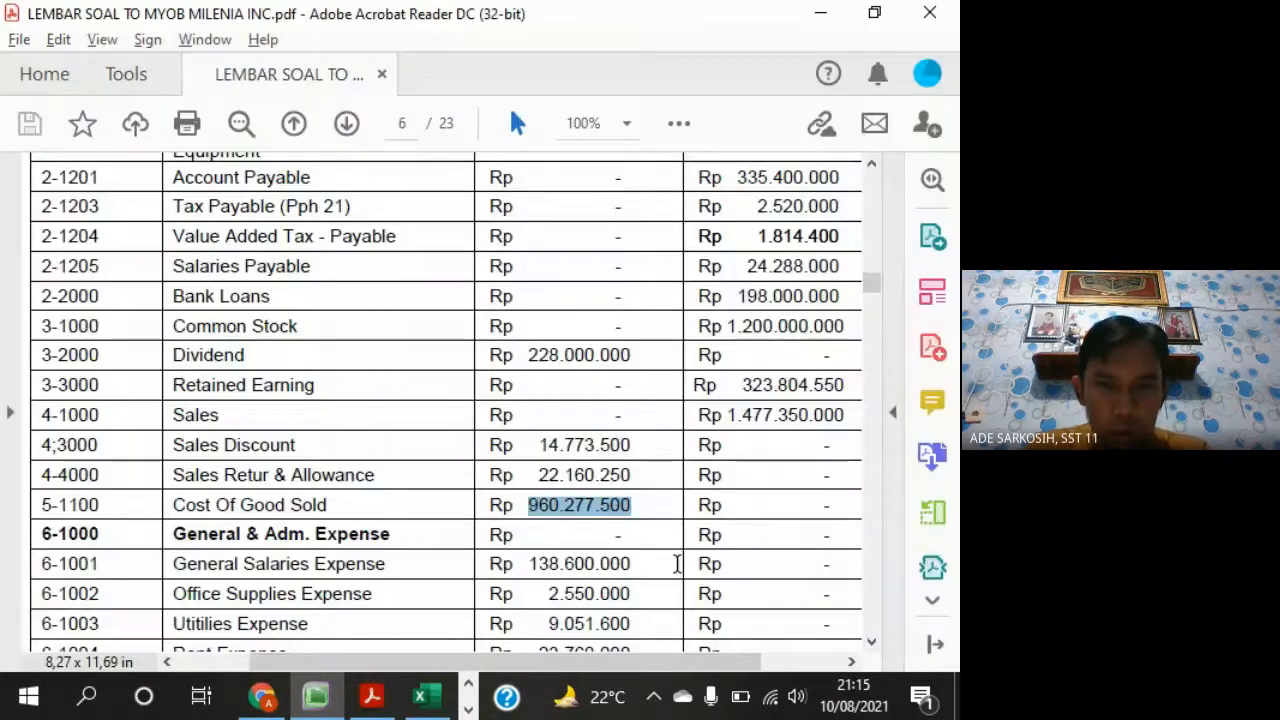
{"action": "scroll", "coordinate": [690, 565], "scroll_direction": "down", "scroll_amount": 5}
{"action": "scroll", "coordinate": [698, 565], "scroll_direction": "down", "scroll_amount": 2}
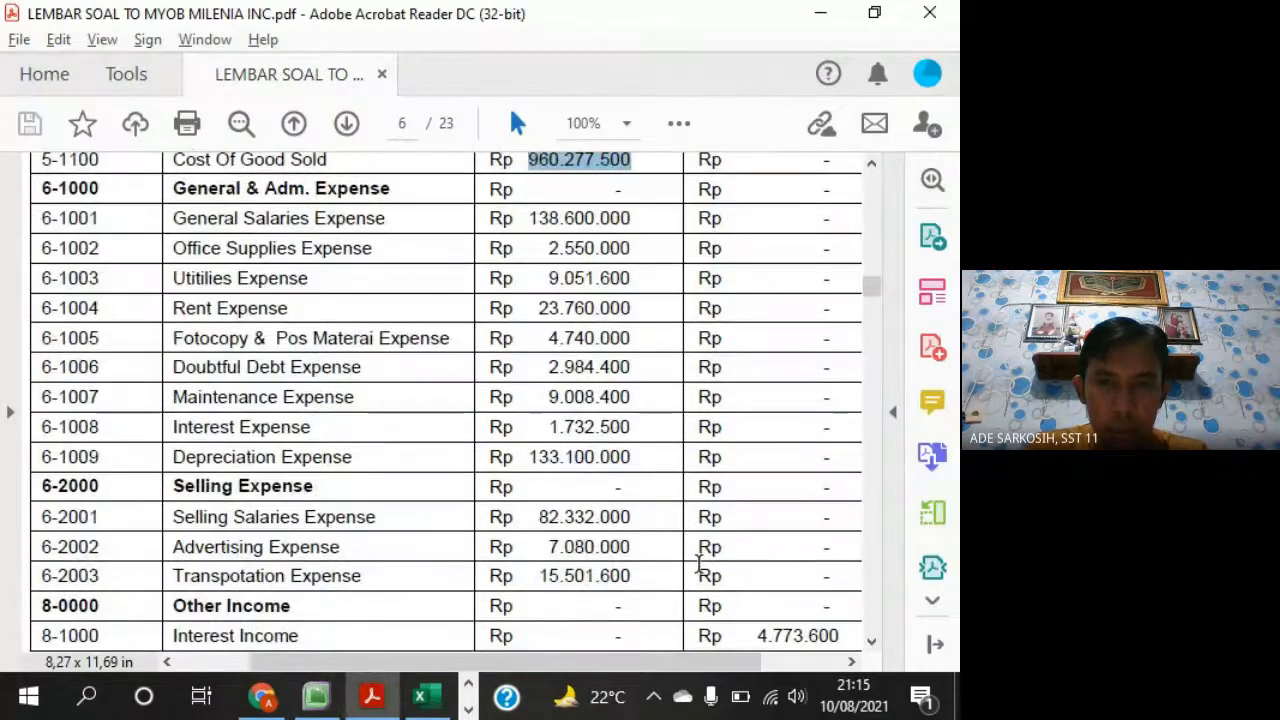
{"action": "key", "text": "alt+Tab"}
{"action": "type", "text": "135"}
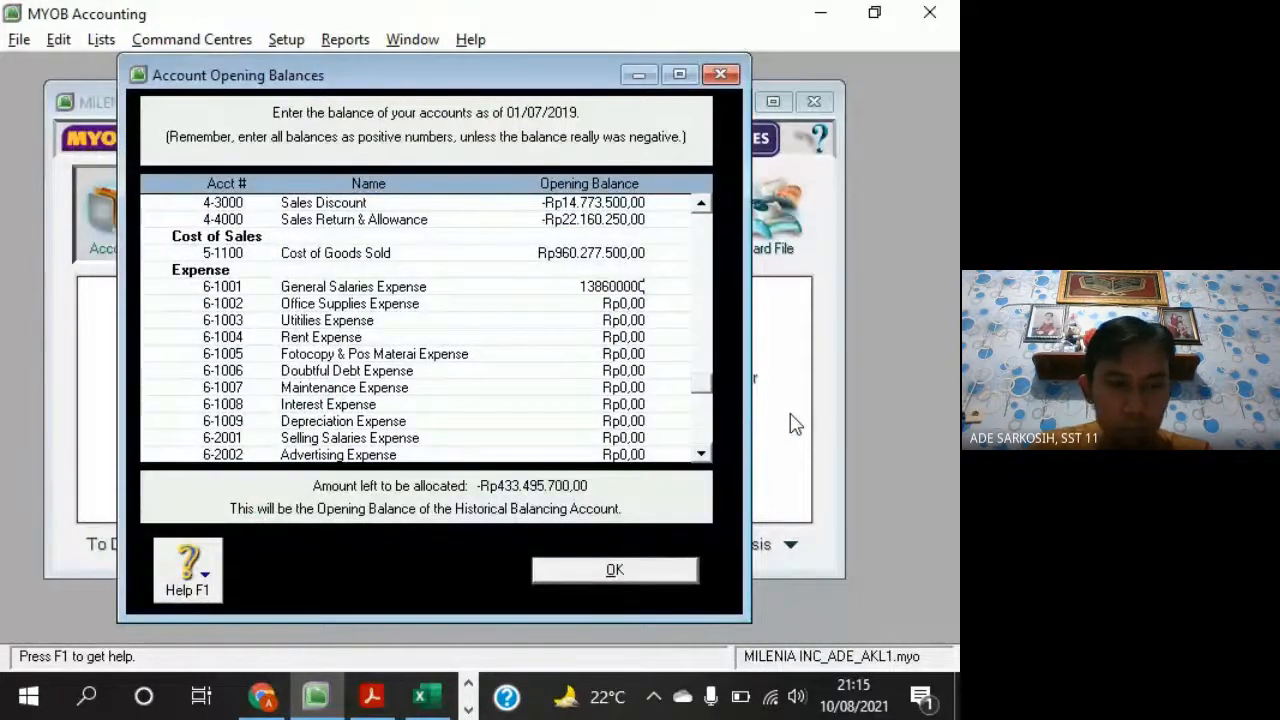
{"action": "key", "text": "Tab"}
Read Office Supplies Expense from the trial balance PDF and enter 2550000 as its opening balance in MYOB
{"action": "key", "text": "alt+Tab"}
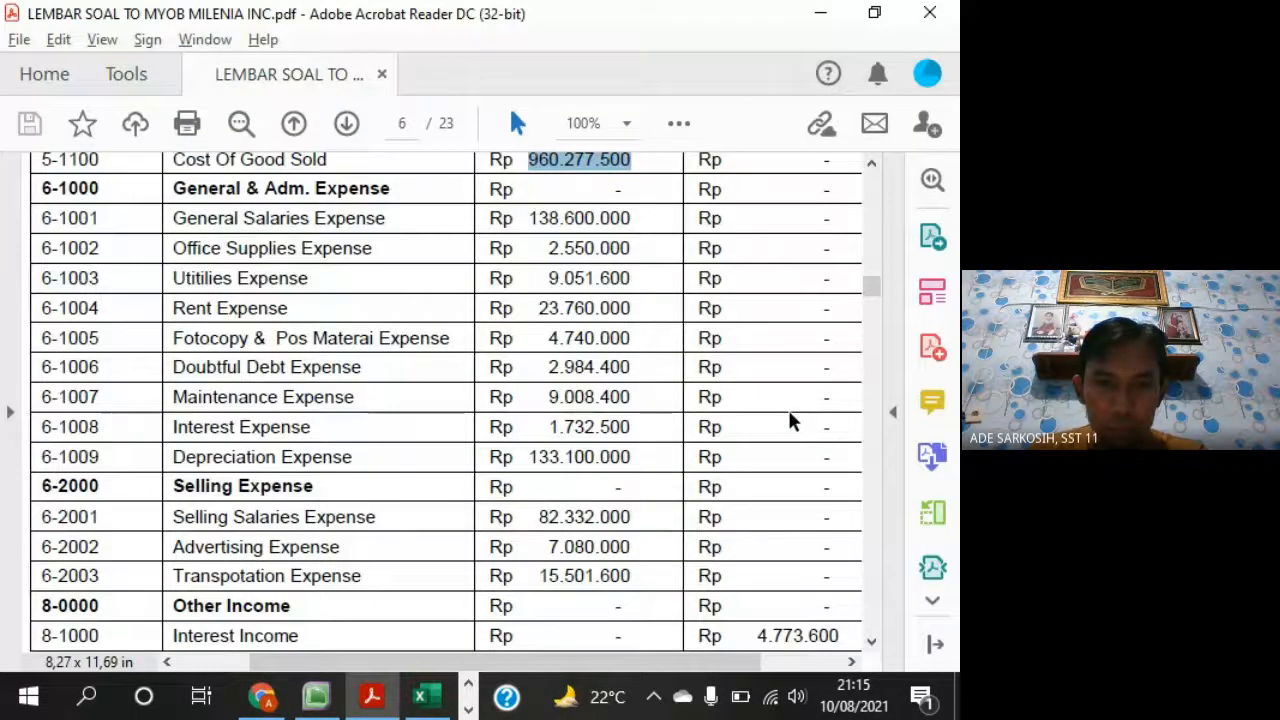
{"action": "key", "text": "alt+Tab"}
{"action": "type", "text": "2.5"}
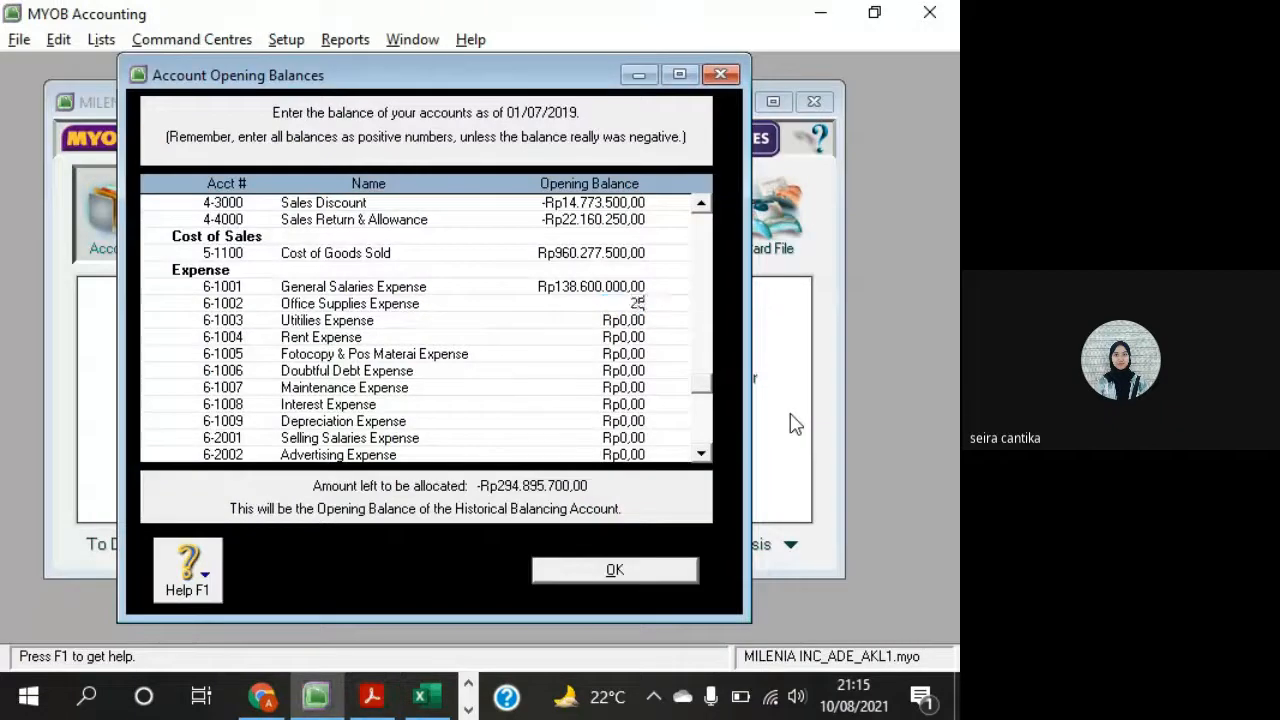
{"action": "type", "text": "50.000"}
{"action": "key", "text": "Tab"}
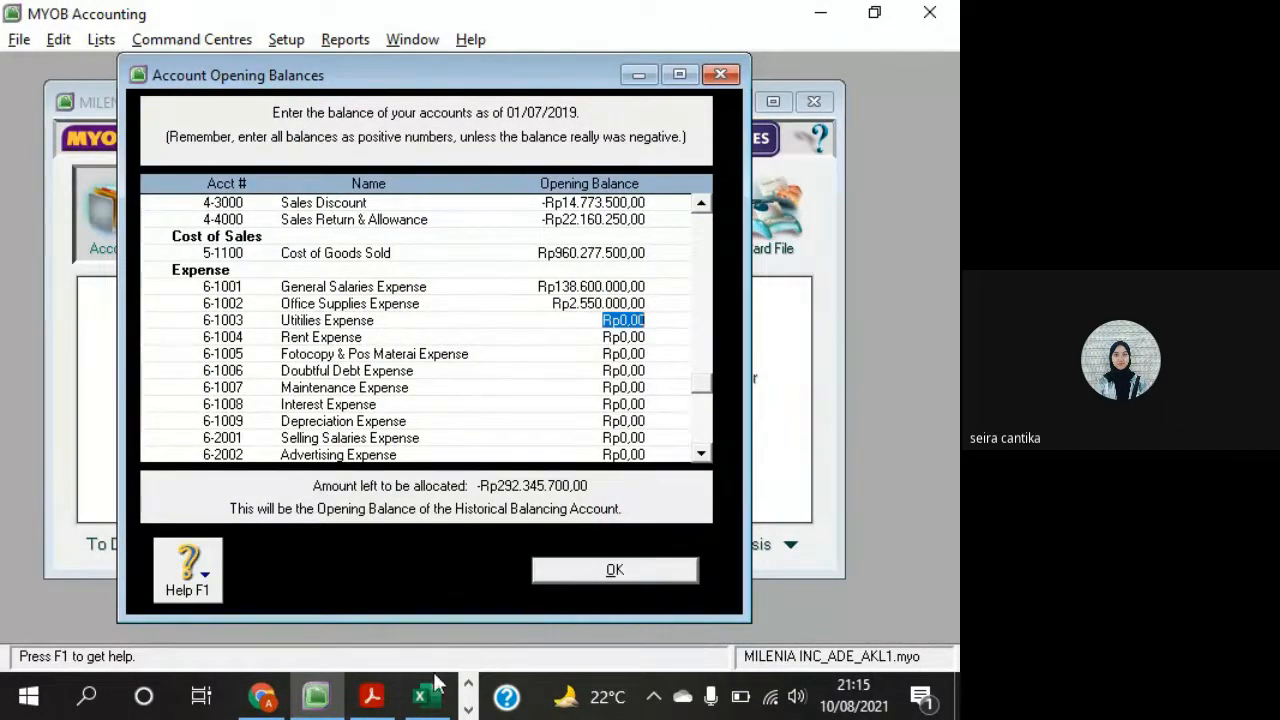
Review the normal balance and minus-sign rules per account group in the Excel sheet, comparing group 4 with MYOB's Income accounts
{"action": "mouse_move", "coordinate": [428, 696]}
{"action": "left_click", "coordinate": [475, 544]}
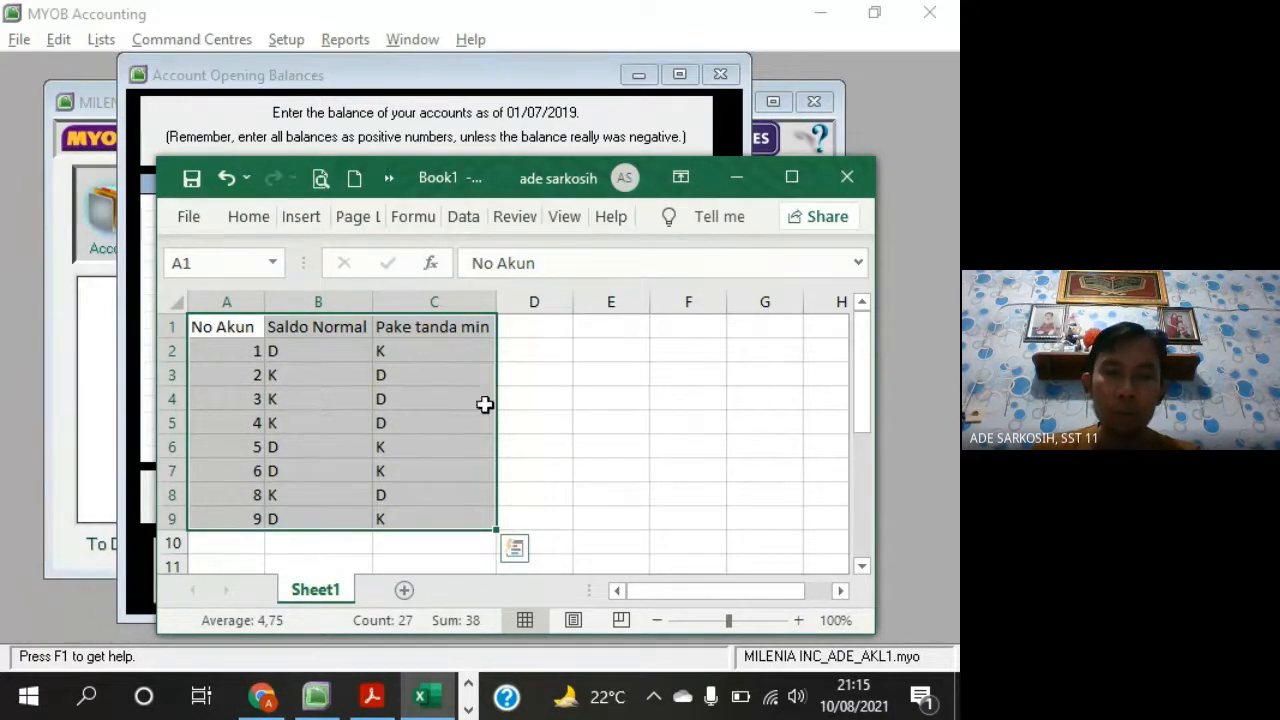
{"action": "key", "text": "alt+Tab"}
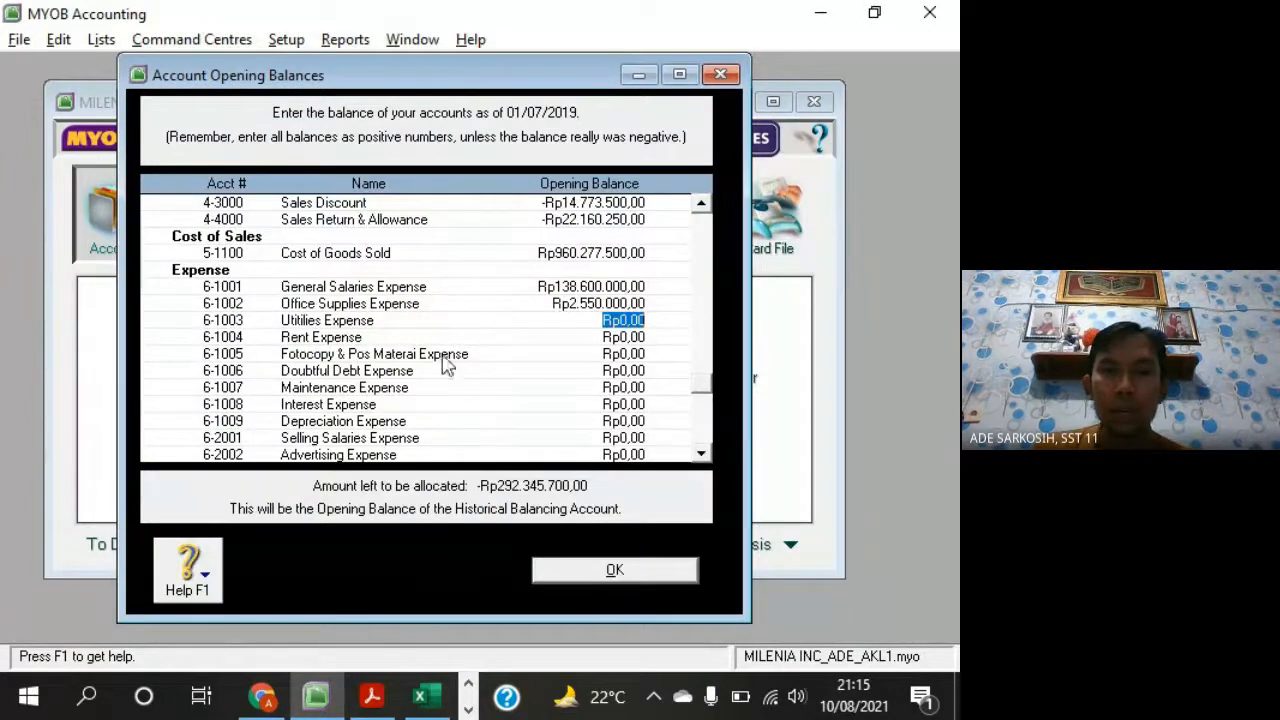
{"action": "scroll", "coordinate": [440, 355], "scroll_direction": "up", "scroll_amount": 1}
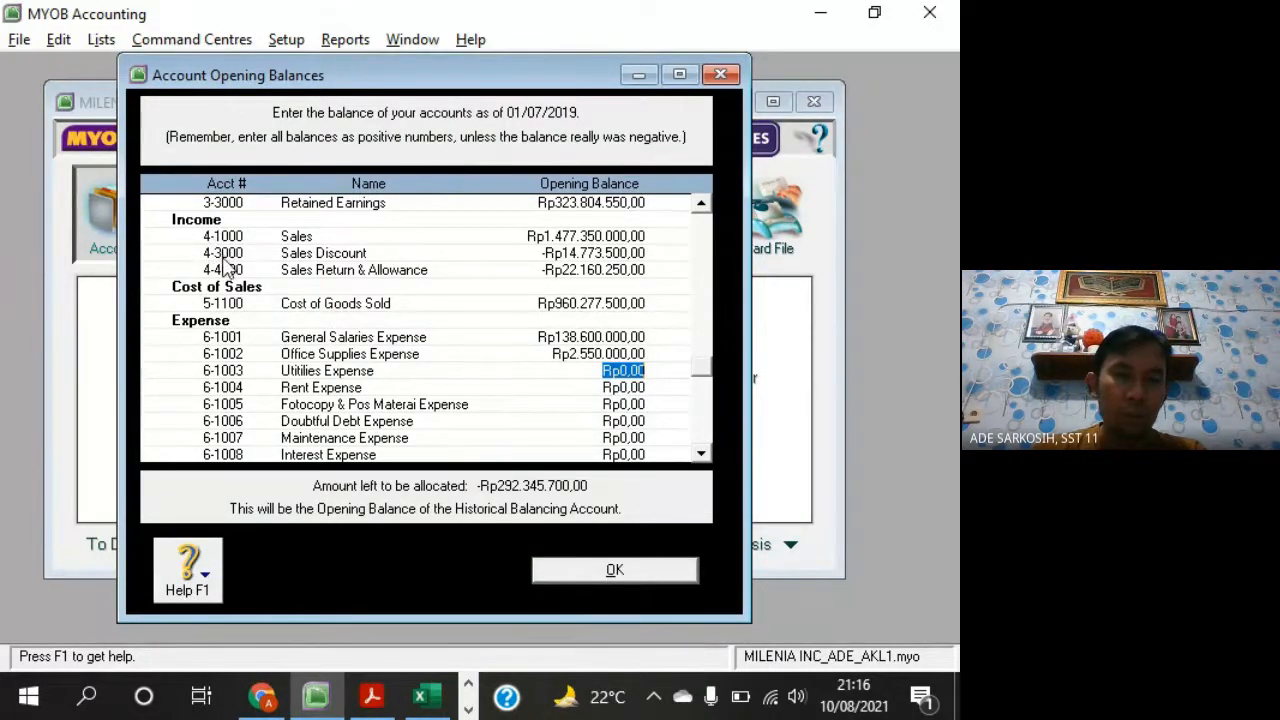
{"action": "key", "text": "alt+Tab"}
{"action": "left_click_drag", "start_coordinate": [238, 331], "coordinate": [320, 517]}
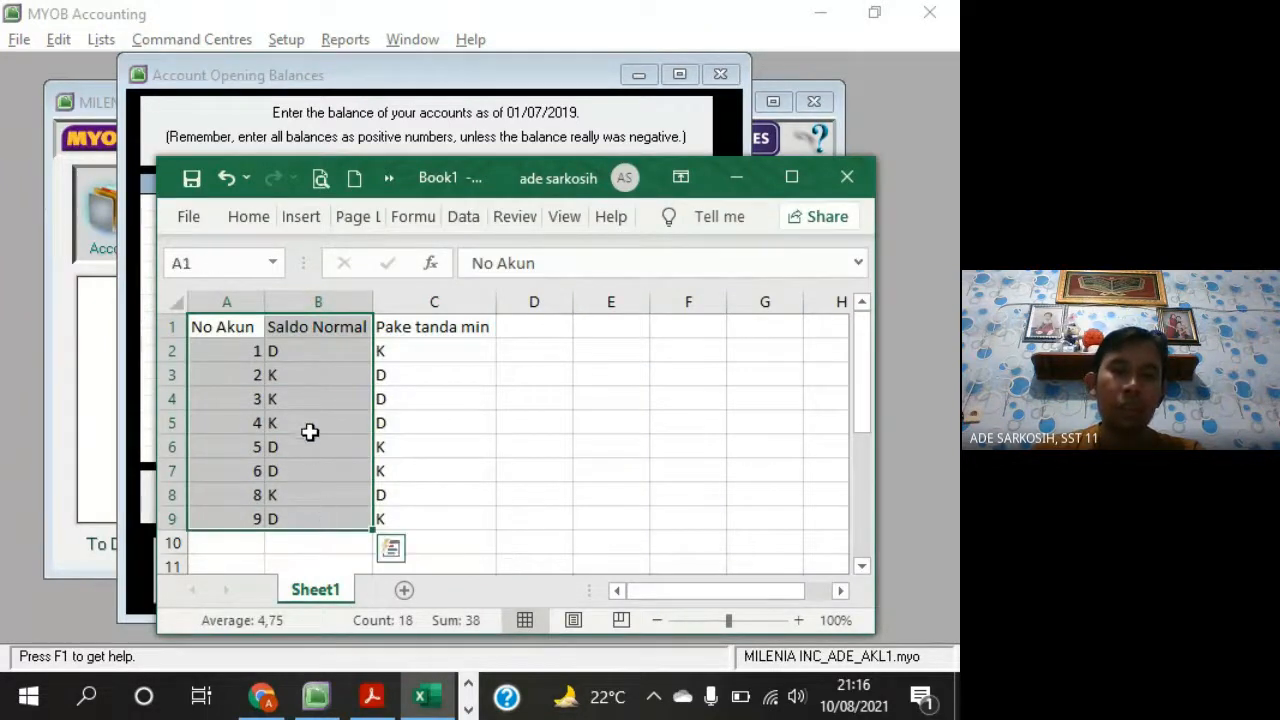
{"action": "left_click", "coordinate": [250, 424]}
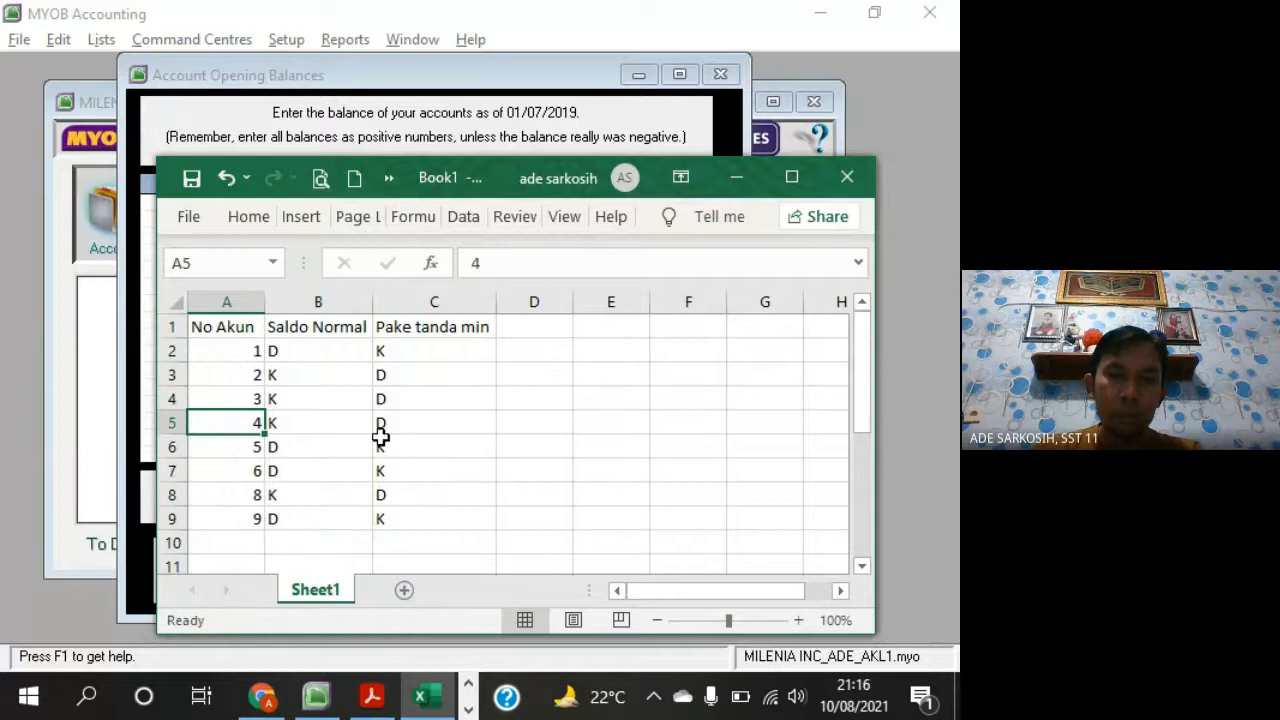
{"action": "key", "text": "alt+Tab"}
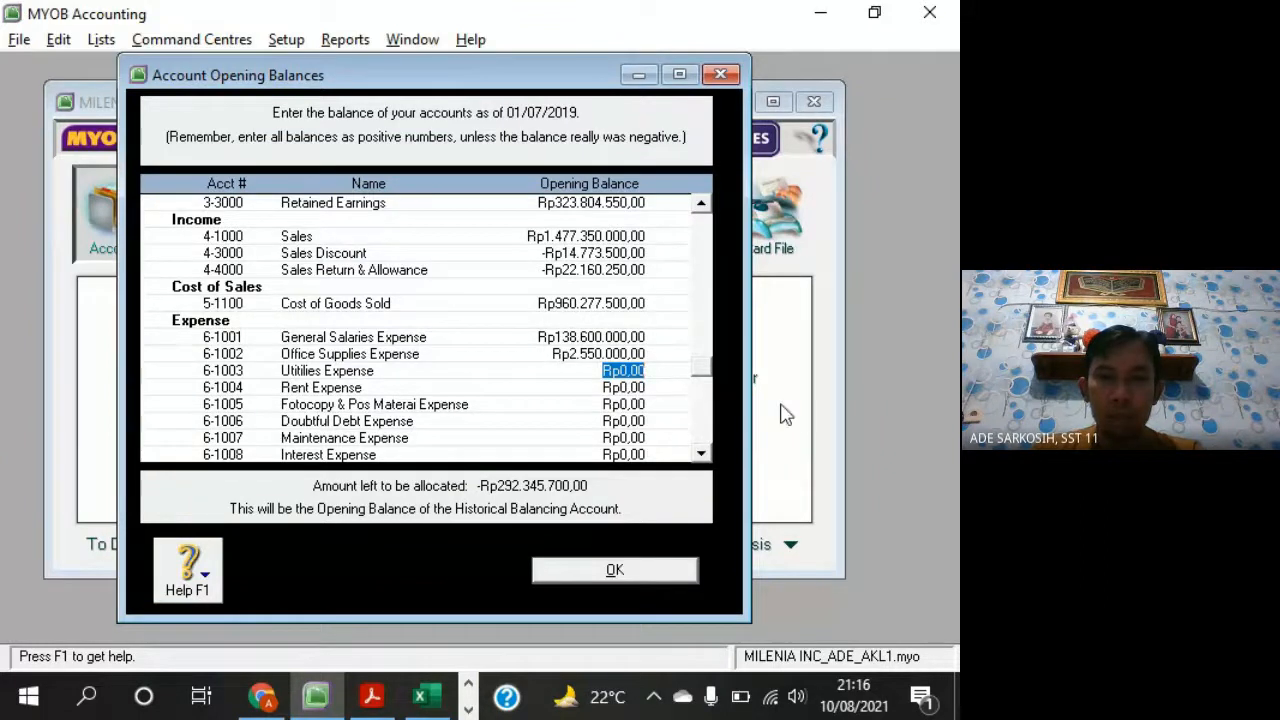
Look up Utitilies Expense in the trial balance PDF and enter 9051600 for account 6-1003 in MYOB
{"action": "key", "text": "alt+Tab"}
{"action": "key", "text": "alt+Tab"}
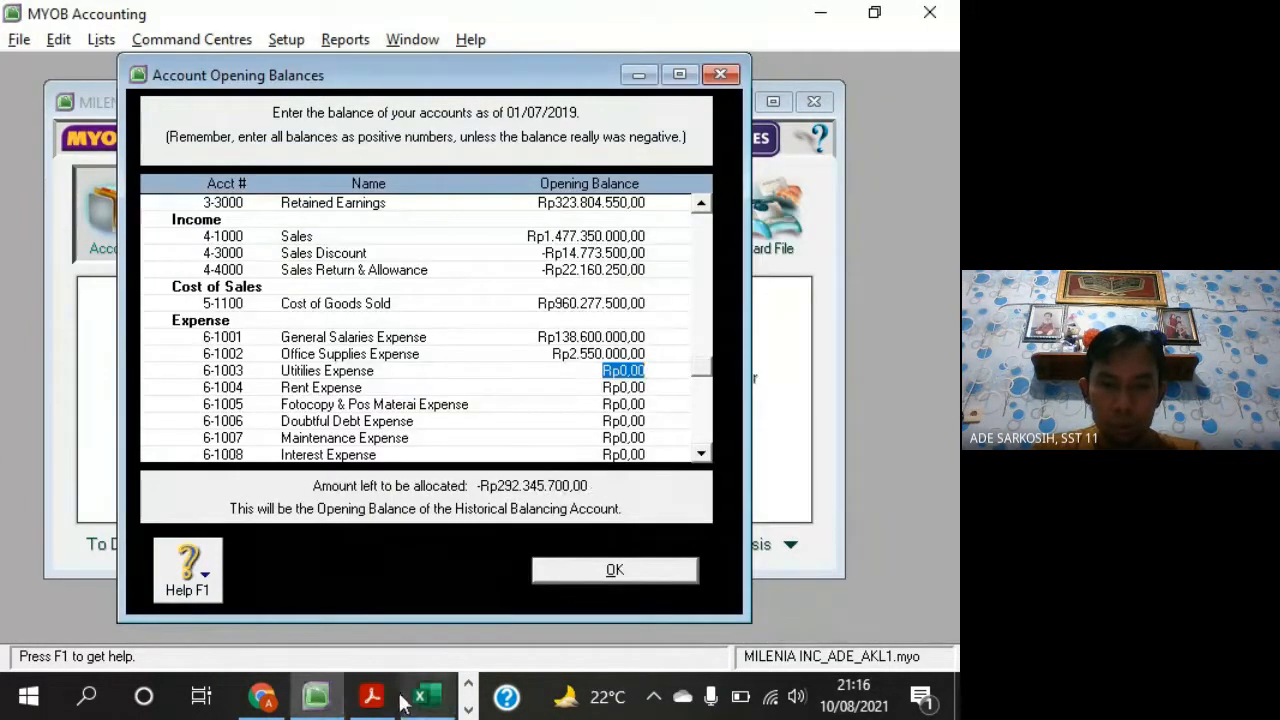
{"action": "left_click", "coordinate": [390, 700]}
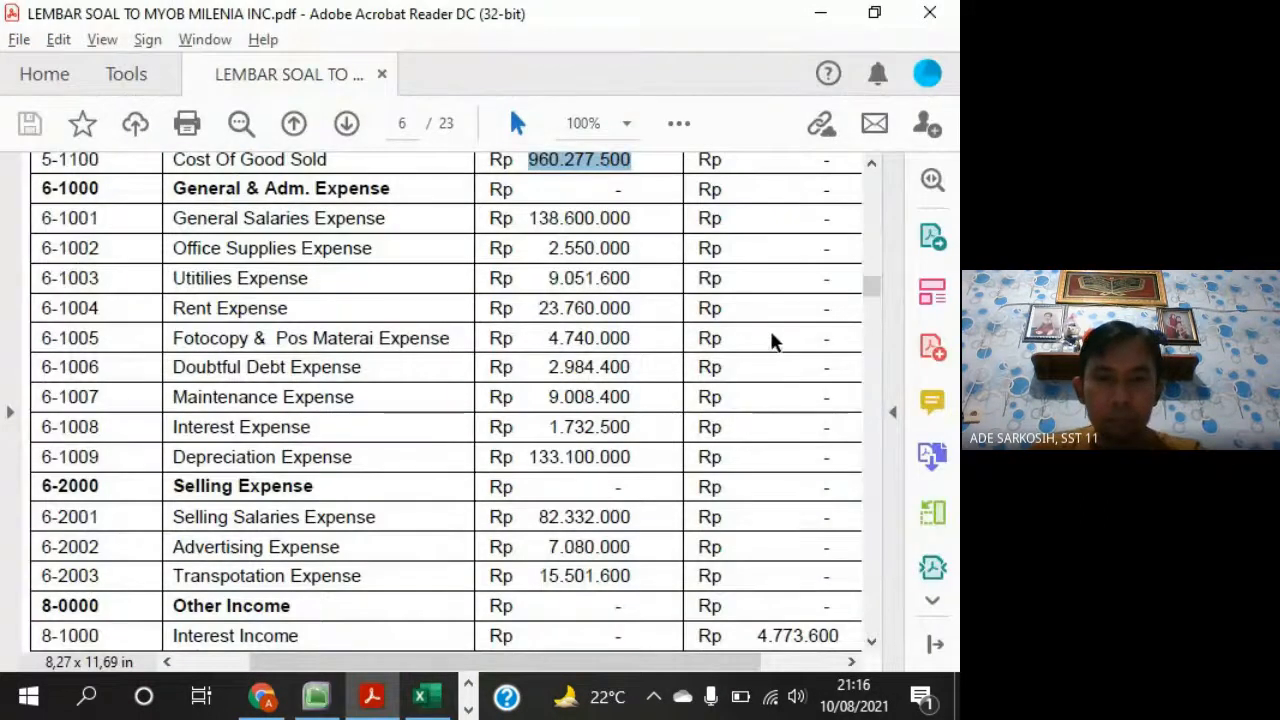
{"action": "key", "text": "alt+Tab"}
{"action": "key", "text": "alt+Tab"}
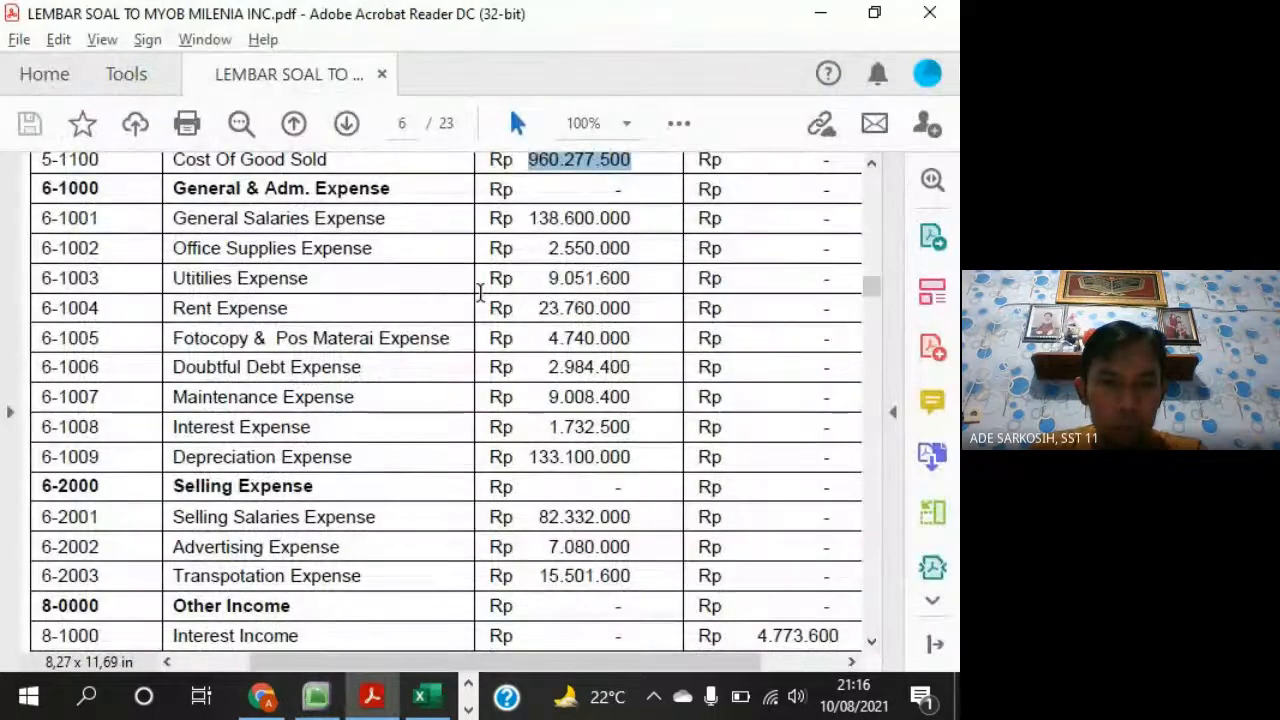
{"action": "key", "text": "alt+Tab"}
{"action": "type", "text": "9"}
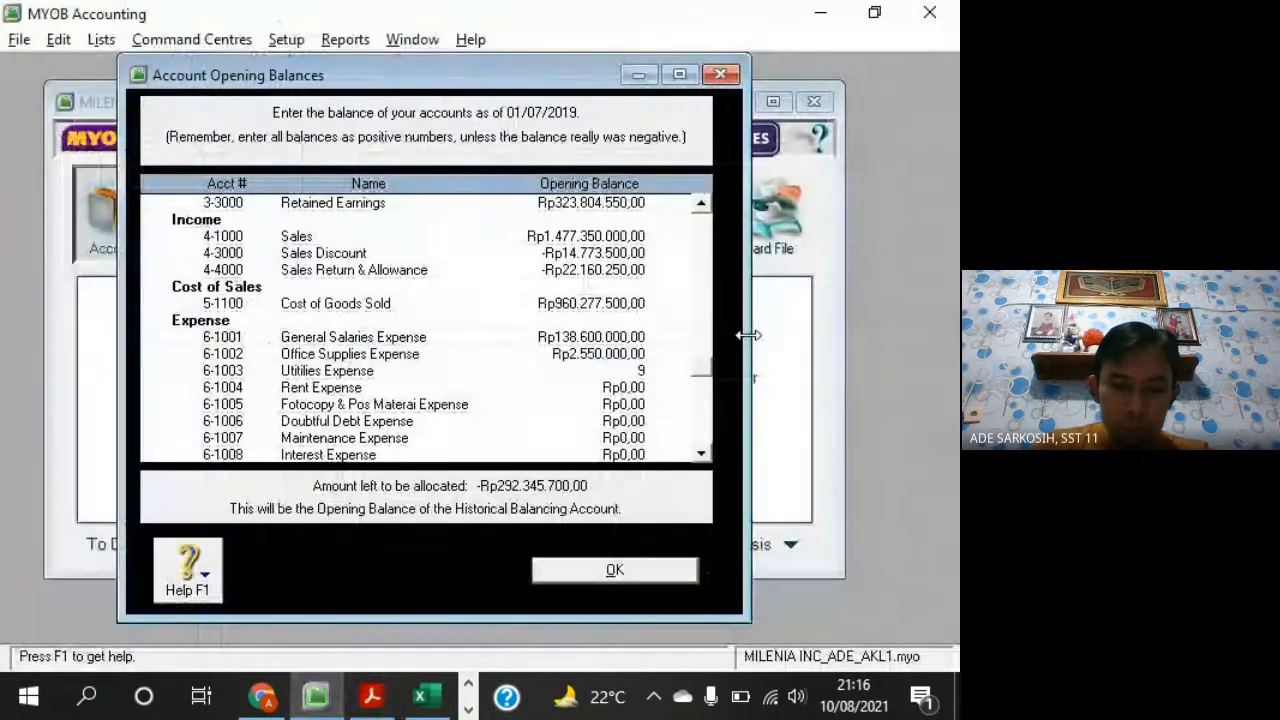
{"action": "type", "text": "051600"}
{"action": "key", "text": "Tab"}
Read Rent Expense from the trial balance PDF and enter 23760000 as its opening balance in MYOB
{"action": "key", "text": "alt+Tab"}
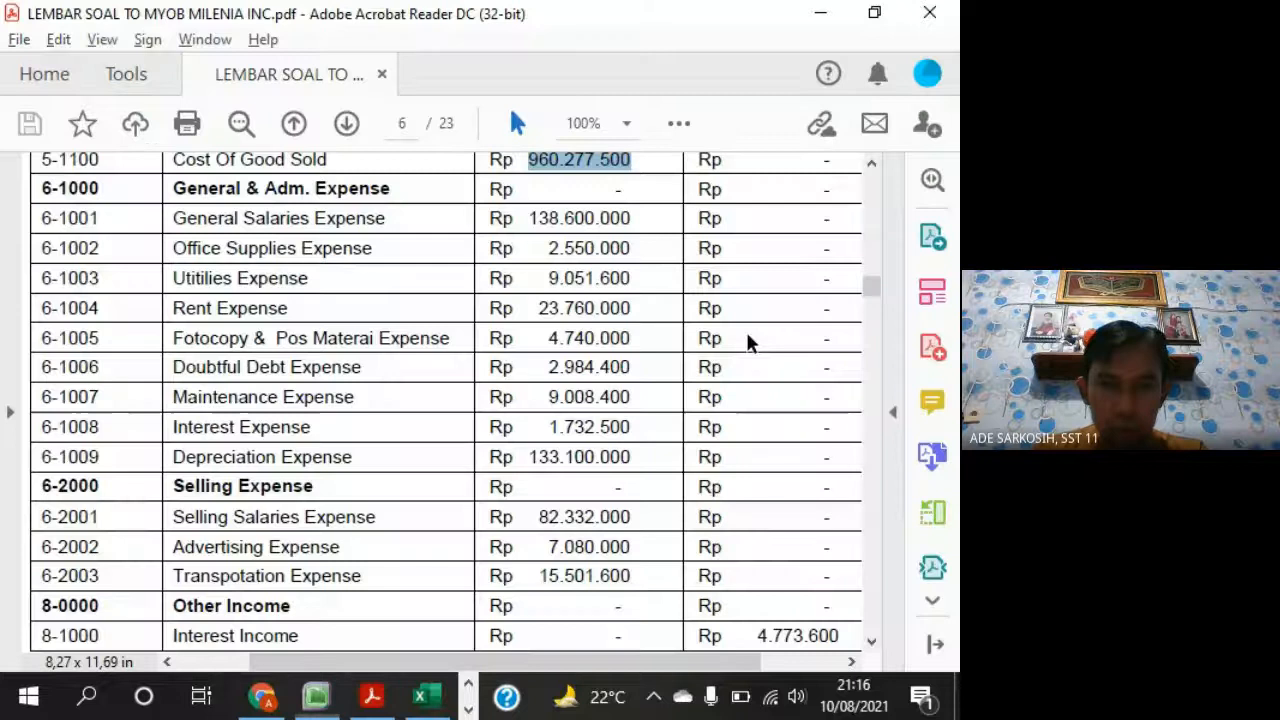
{"action": "key", "text": "alt+Tab"}
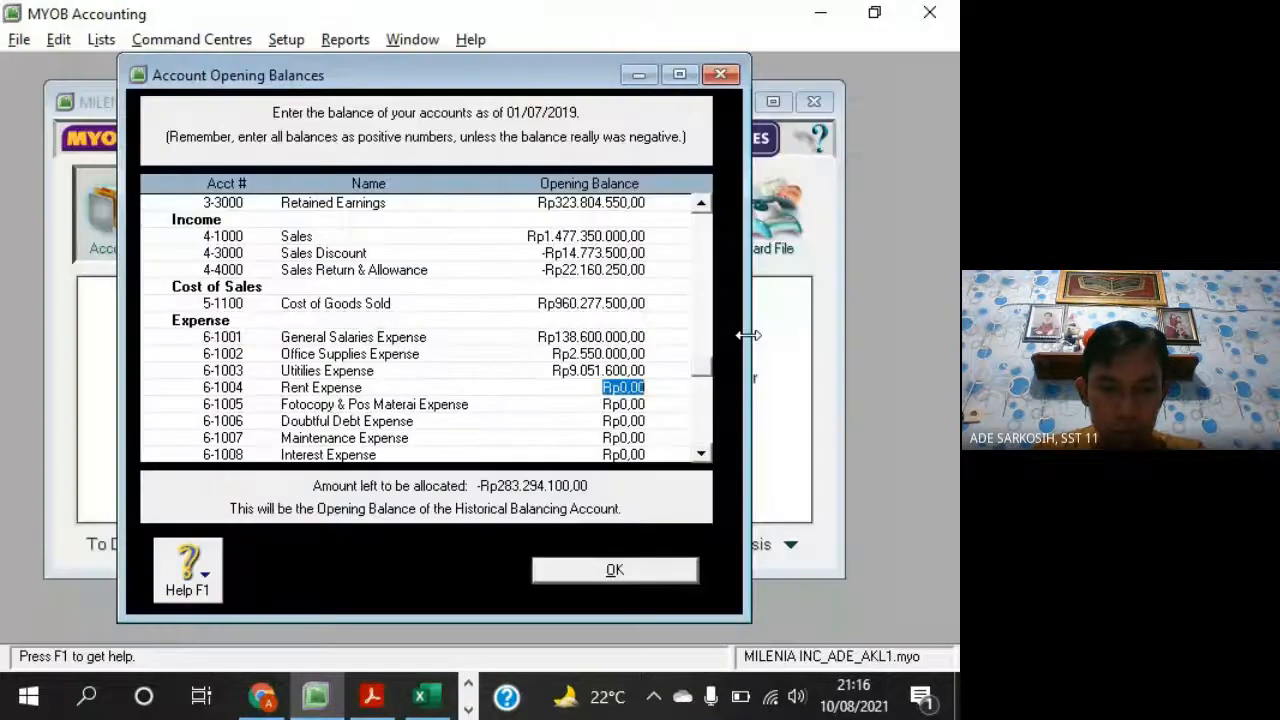
{"action": "type", "text": "23.760.000"}
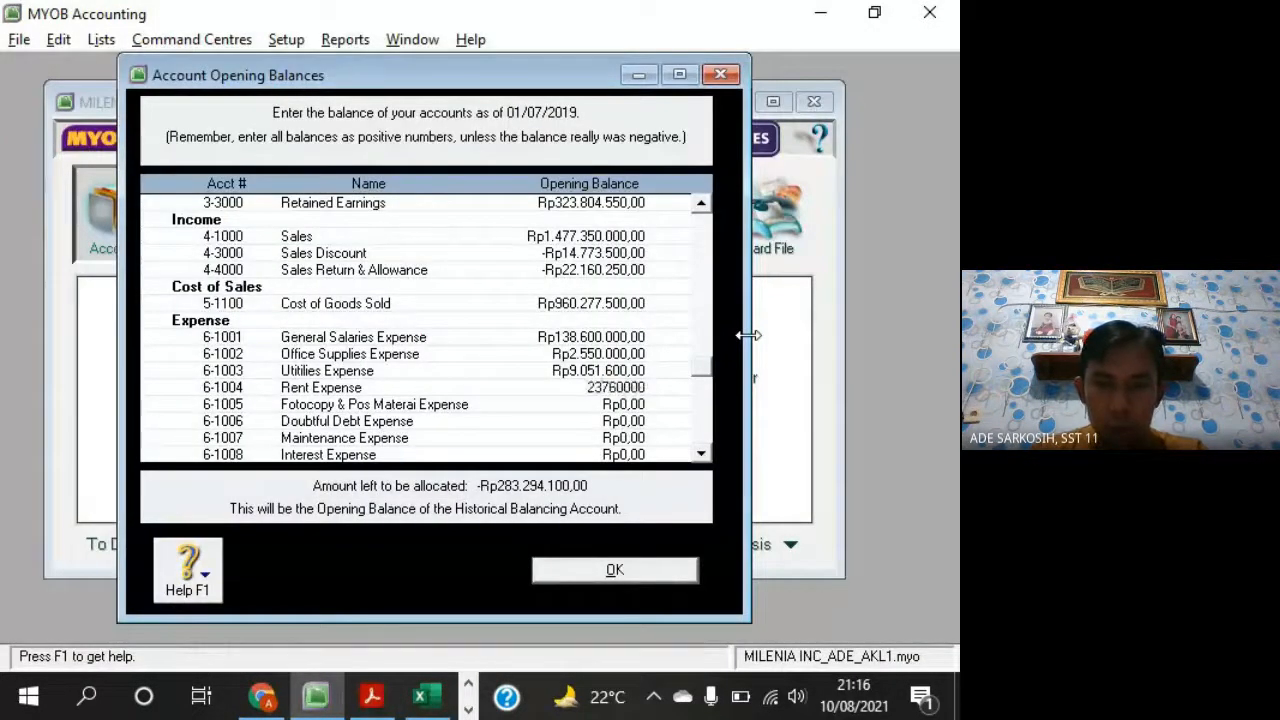
{"action": "key", "text": "Tab"}
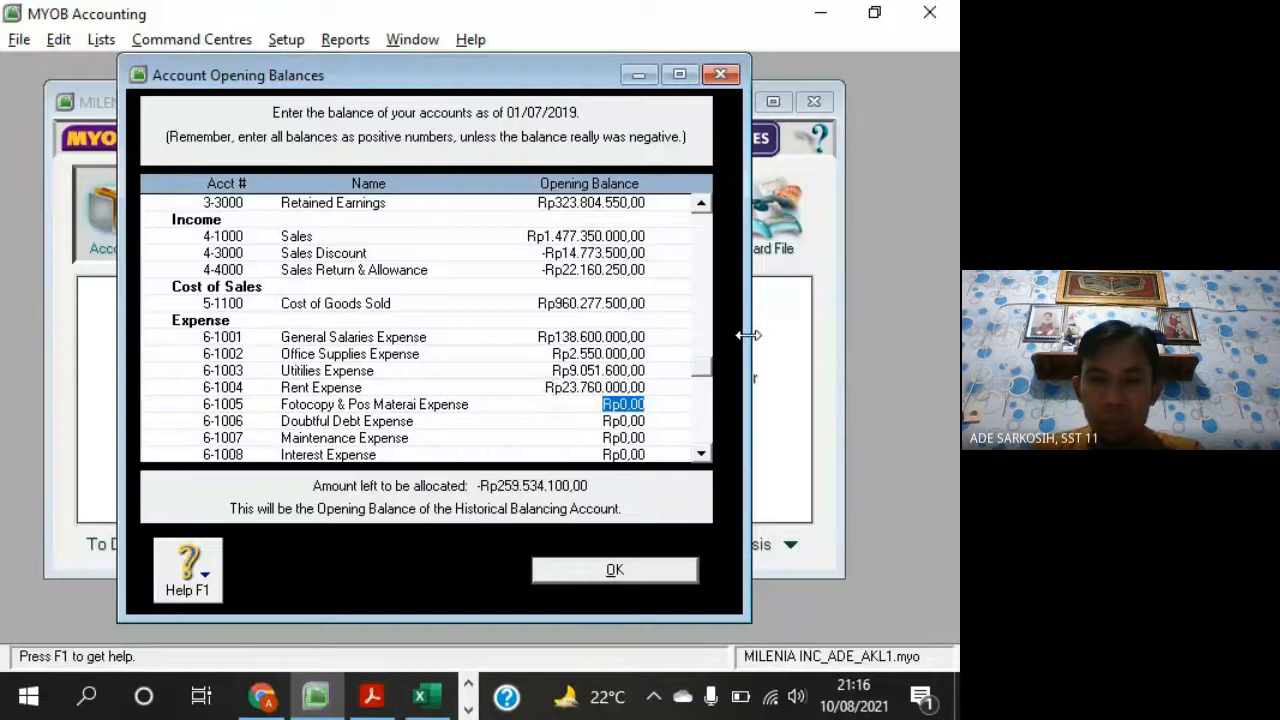
Recheck the entered expense opening balances in MYOB, including Utitilies Expense, against the trial balance PDF
{"action": "key", "text": "alt+Tab"}
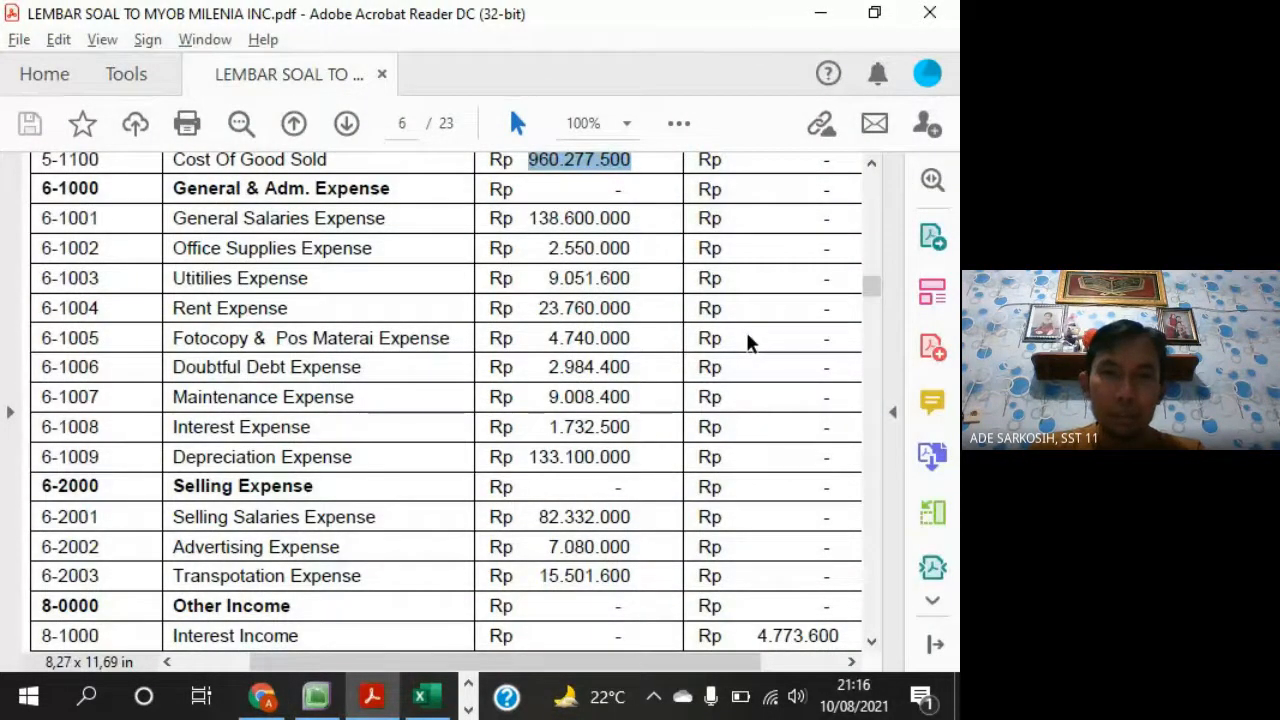
{"action": "key", "text": "alt+Tab"}
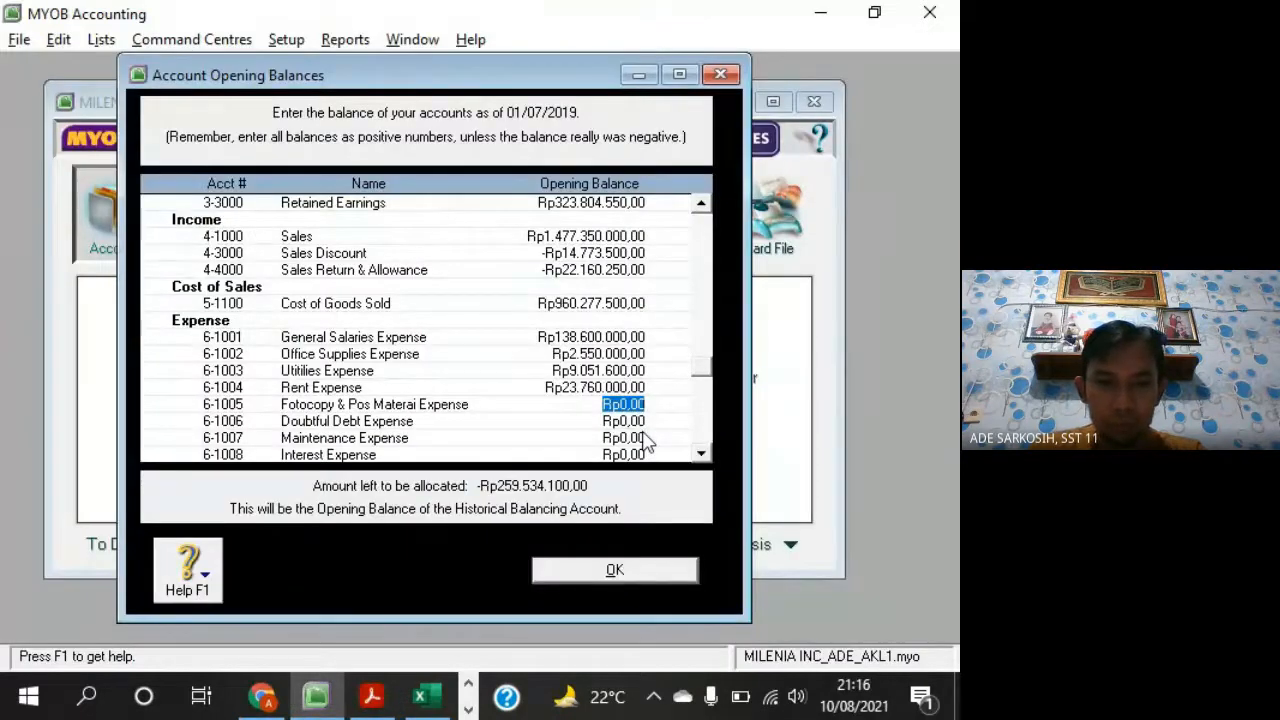
{"action": "key", "text": "alt+Tab"}
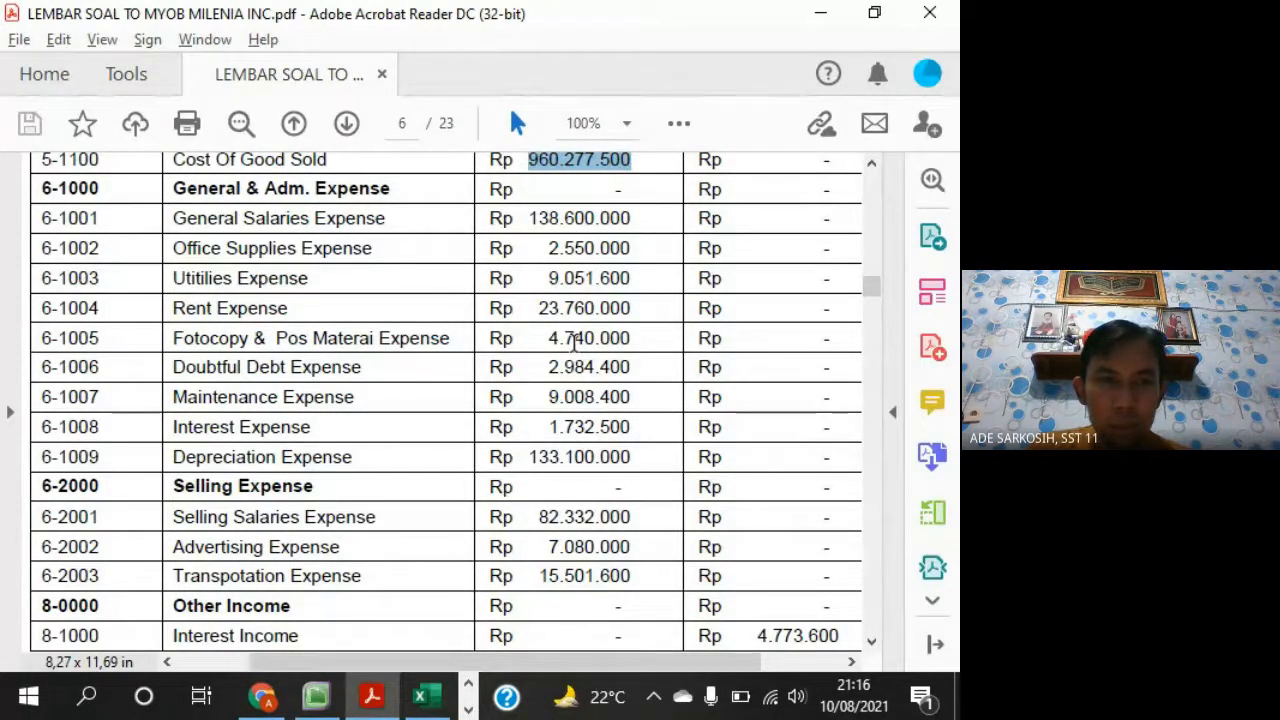
{"action": "key", "text": "alt+Tab"}
{"action": "key", "text": "alt+Tab"}
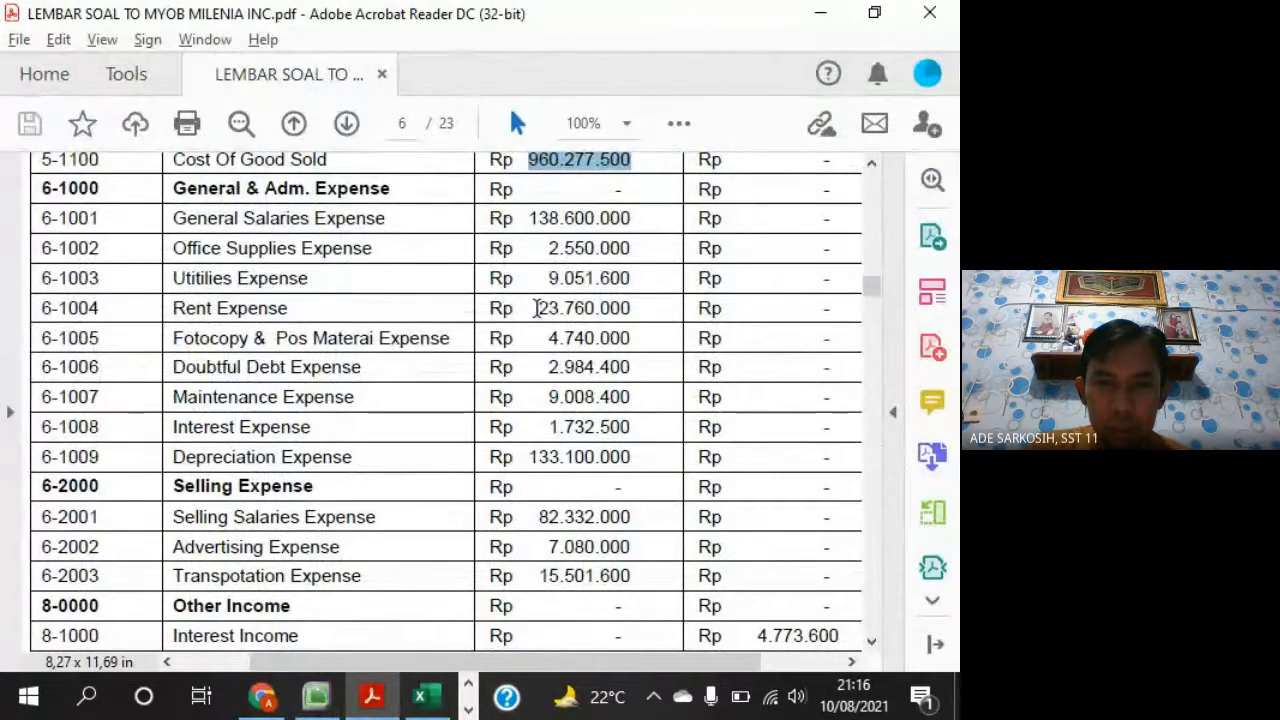
{"action": "left_click_drag", "start_coordinate": [545, 280], "coordinate": [630, 280]}
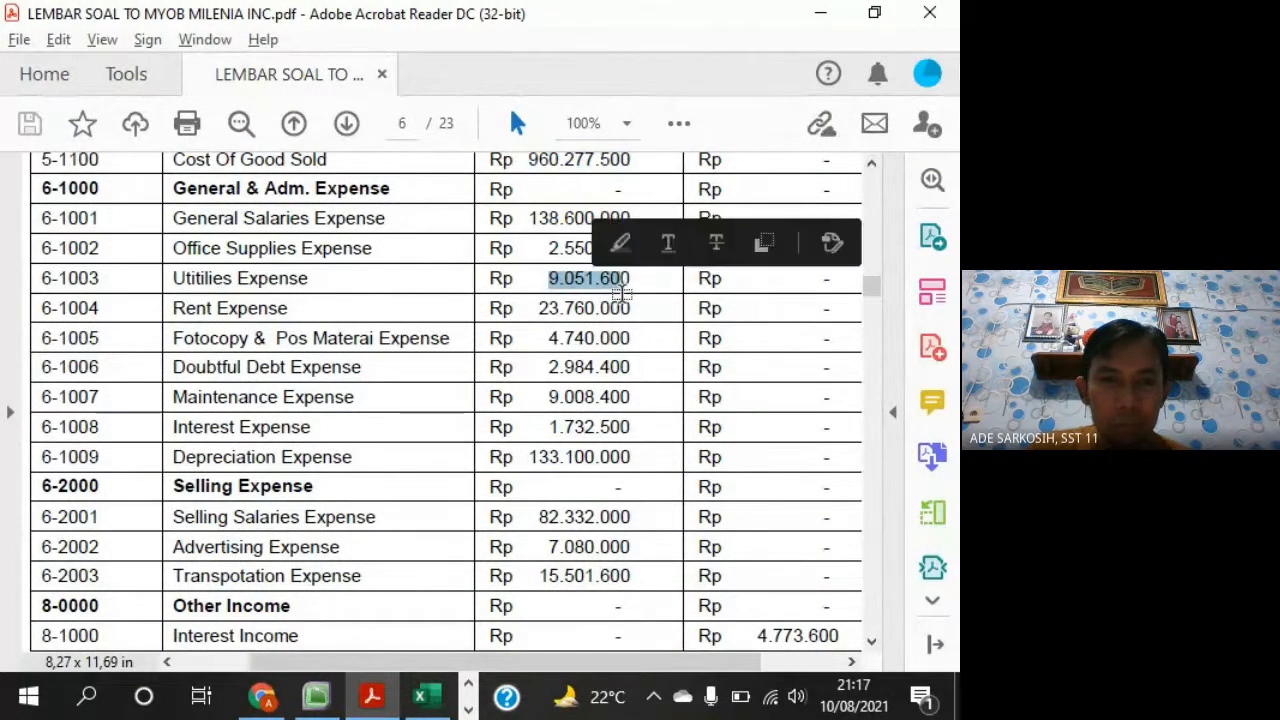
{"action": "key", "text": "alt+Tab"}
{"action": "key", "text": "alt+Tab"}
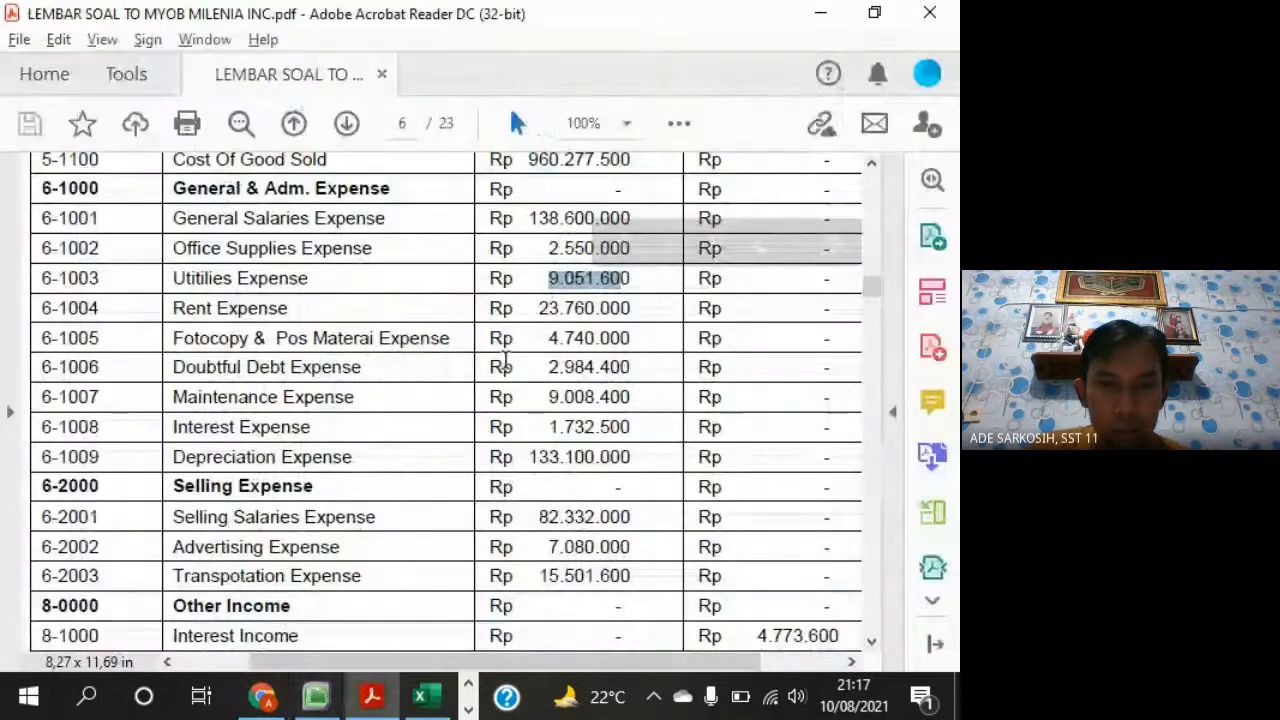
Locate Fotocopy & Pos Materai Expense in the trial balance PDF, enter 4740000 as its opening balance in MYOB, and return to the PDF
{"action": "left_click", "coordinate": [583, 343]}
{"action": "key", "text": "alt+Tab"}
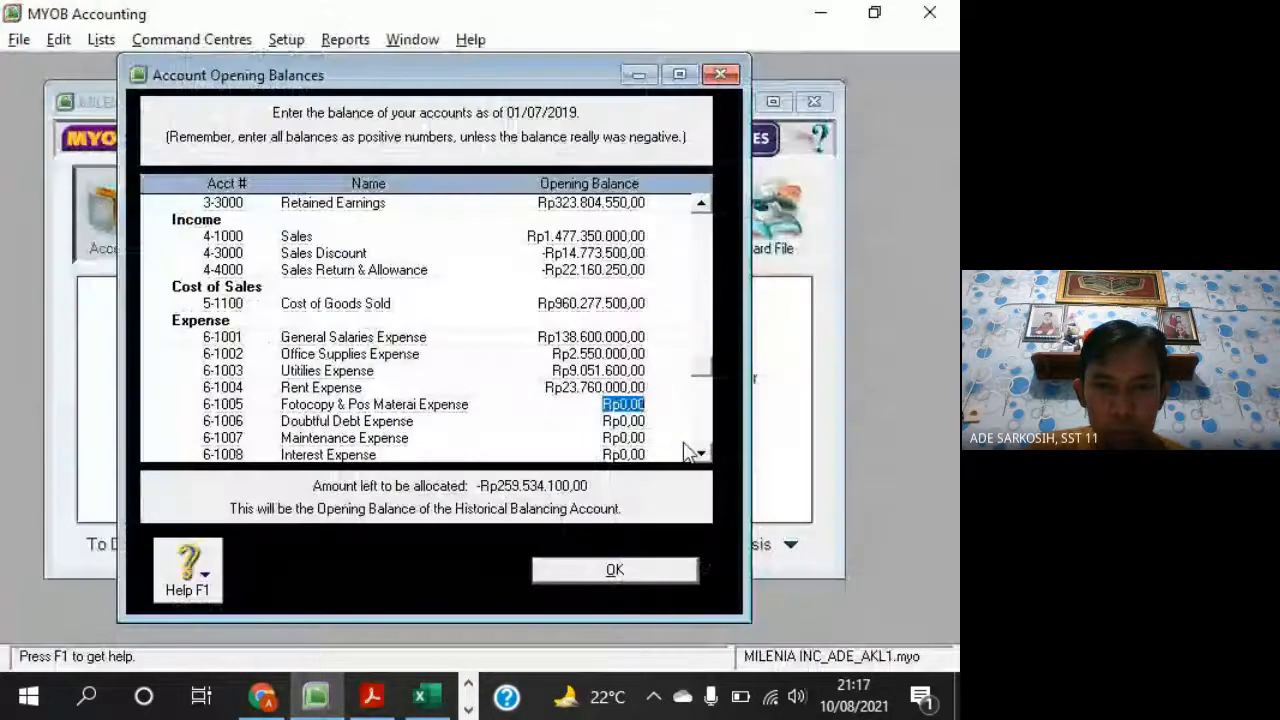
{"action": "type", "text": "4740000"}
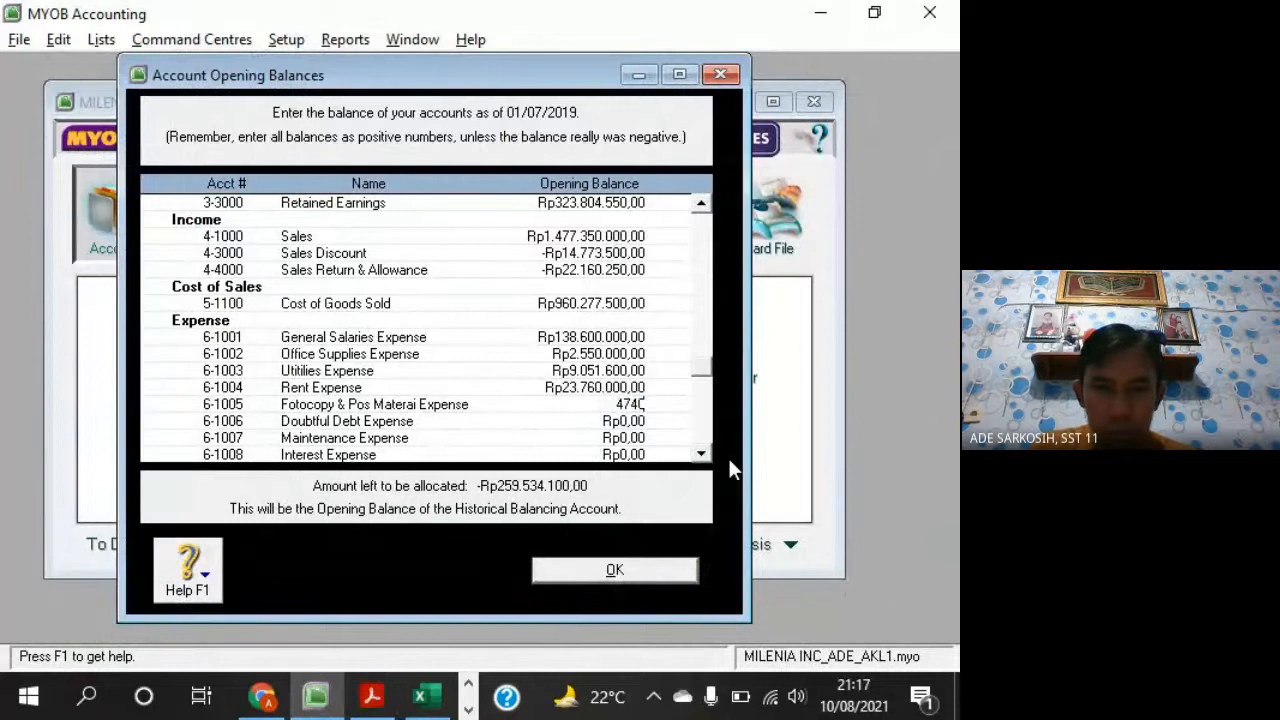
{"action": "key", "text": "Tab"}
{"action": "key", "text": "alt+Tab"}
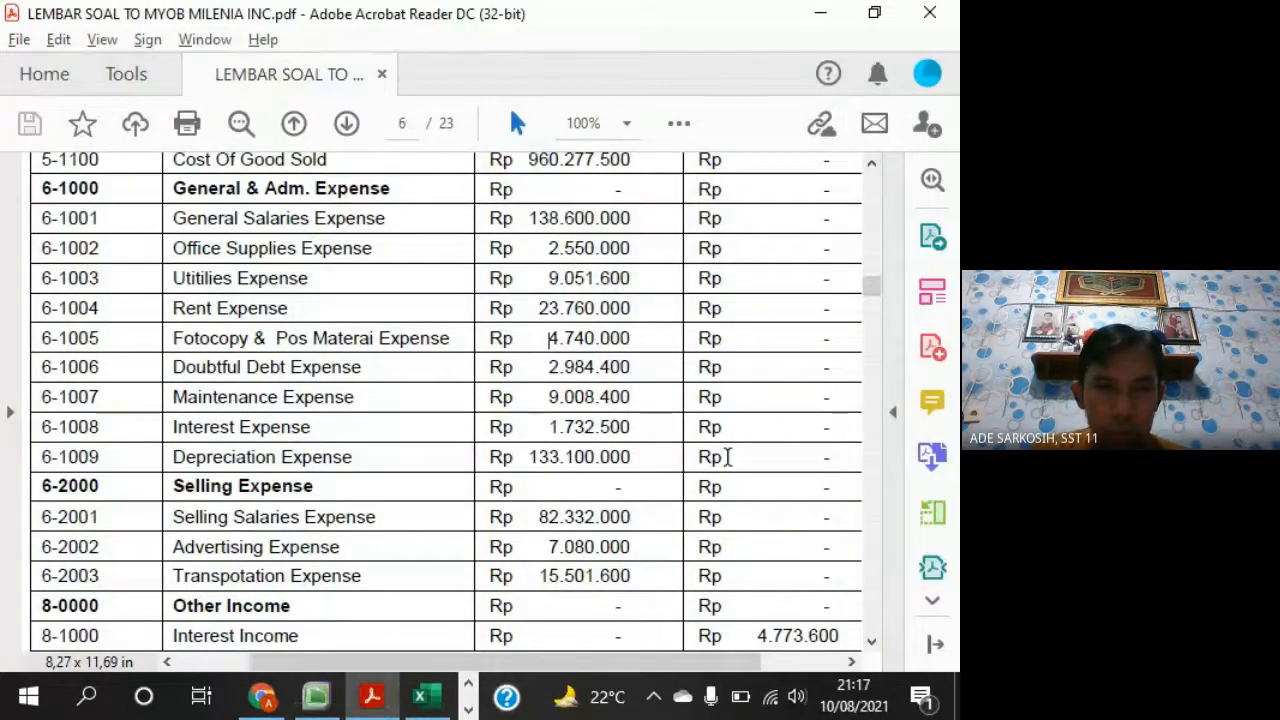
From the trial balance PDF, enter the opening balances 2984400 for Doubtful Debt Expense and 9008400 for Maintenance Expense in MYOB
{"action": "key", "text": "alt+Tab"}
{"action": "type", "text": "2984"}
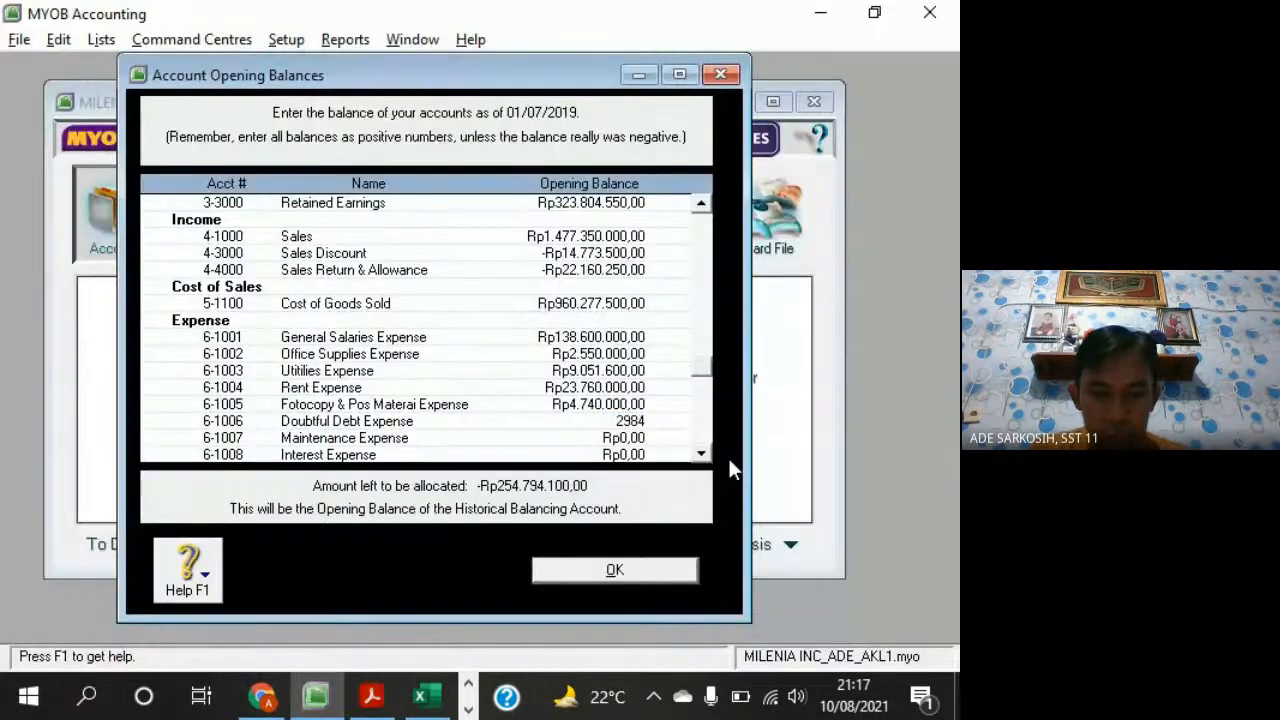
{"action": "type", "text": "400"}
{"action": "key", "text": "Tab"}
{"action": "key", "text": "alt+Tab"}
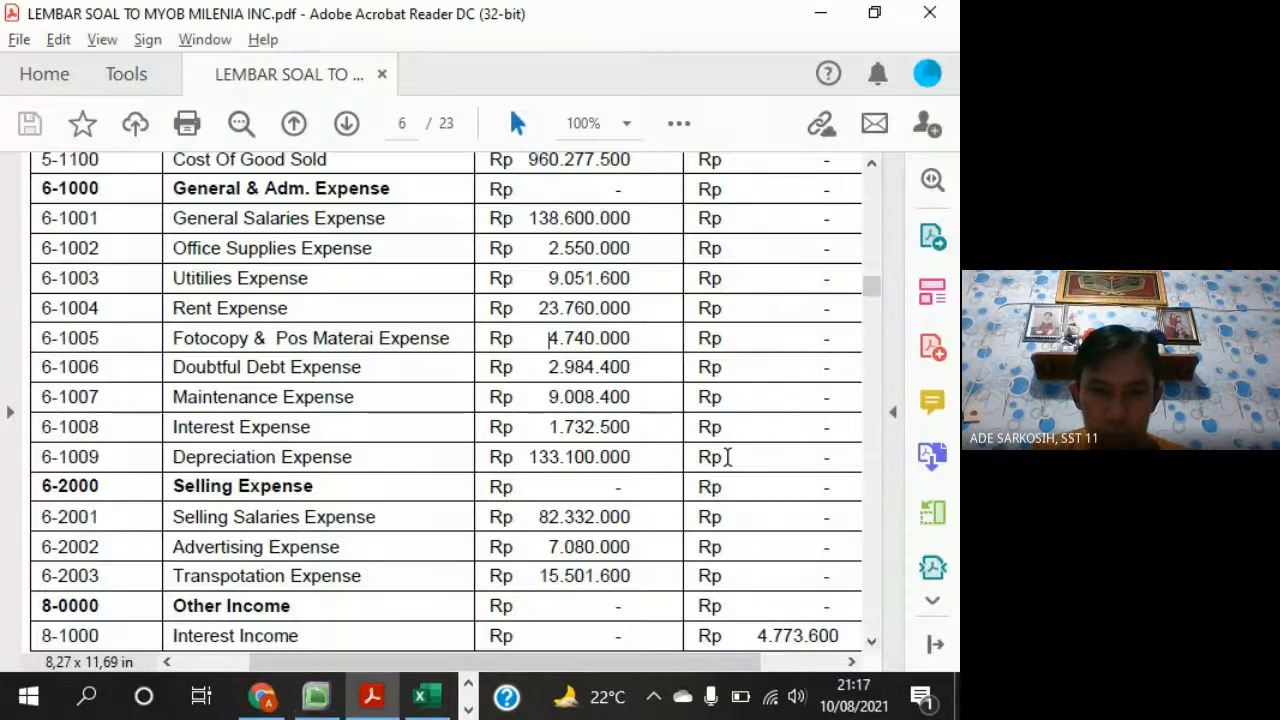
{"action": "key", "text": "alt+Tab"}
{"action": "type", "text": "90084"}
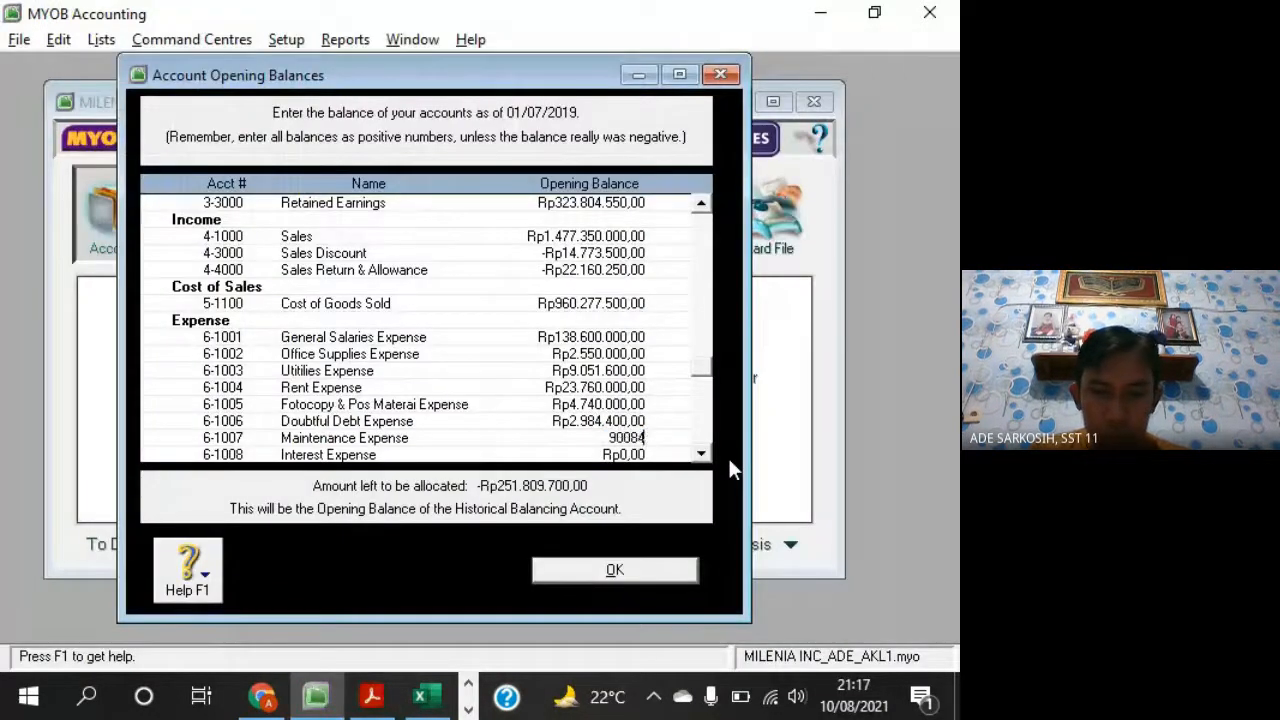
{"action": "type", "text": "00"}
{"action": "key", "text": "Tab"}
Look up Interest Expense and Depreciation Expense in the PDF and enter 1732500 and 133100000 as their opening balances in MYOB
{"action": "key", "text": "alt+Tab"}
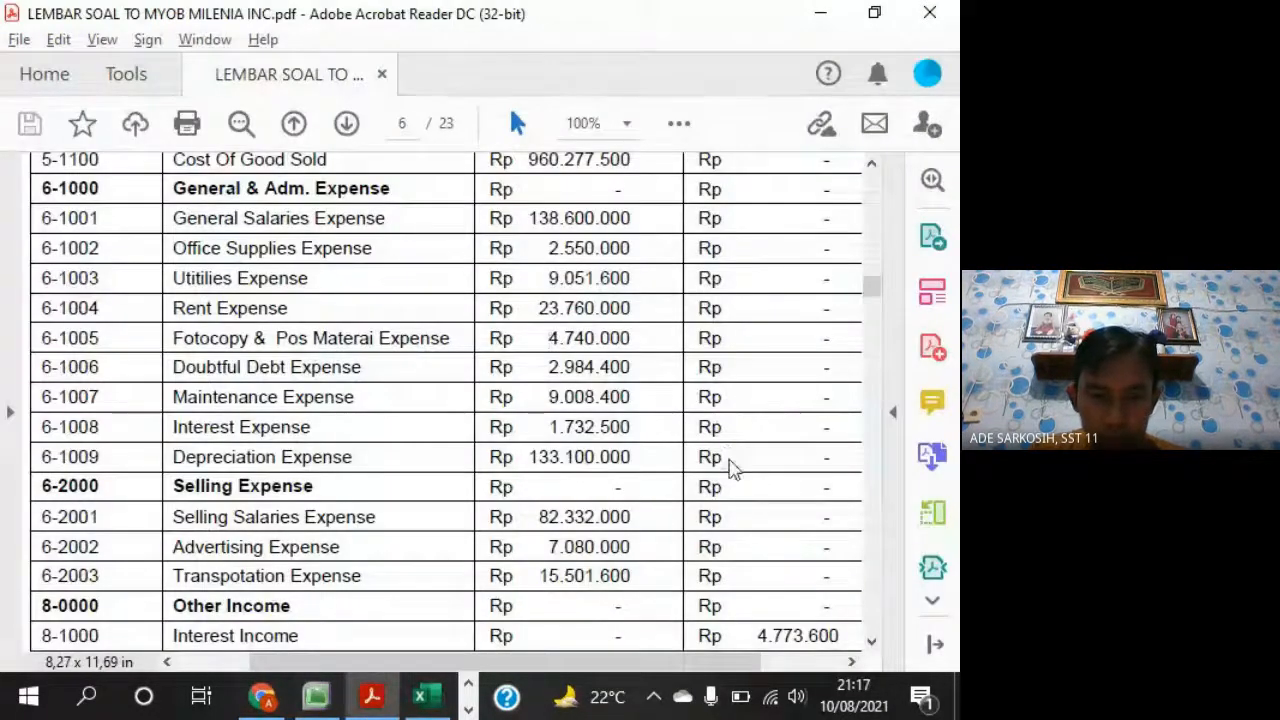
{"action": "key", "text": "alt+Tab"}
{"action": "type", "text": "1732500"}
{"action": "key", "text": "Tab"}
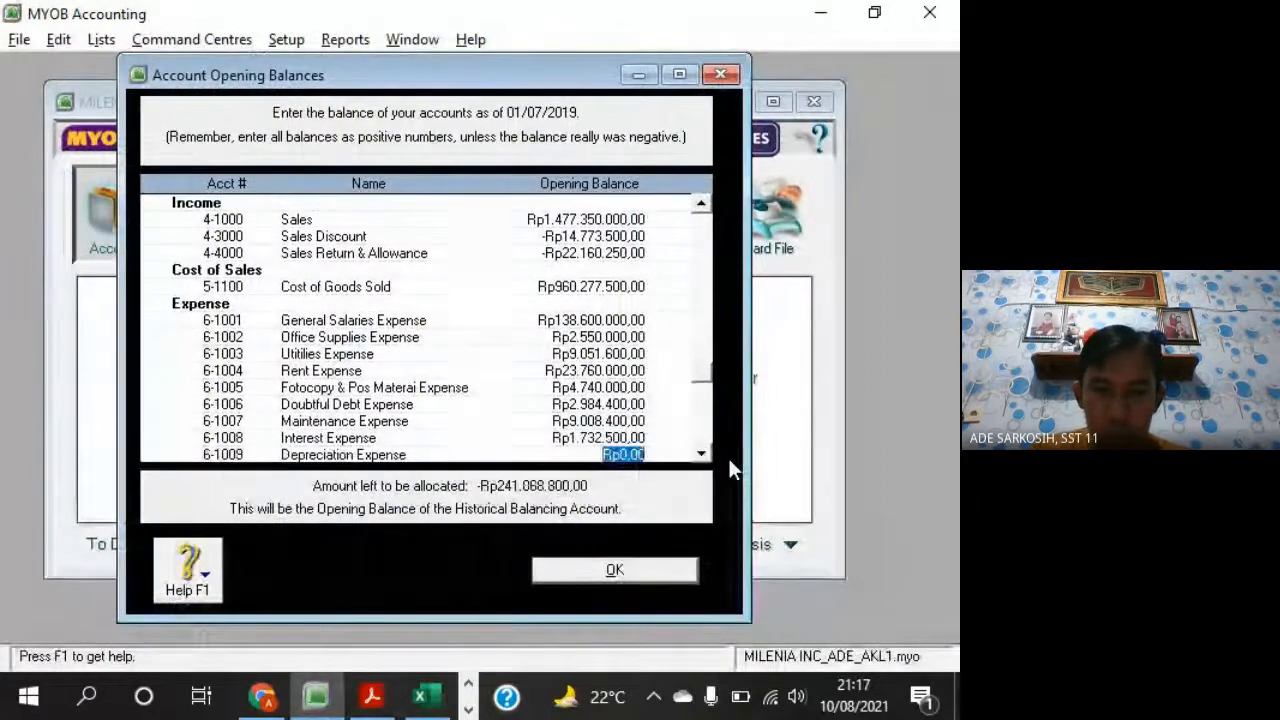
{"action": "key", "text": "alt+Tab"}
{"action": "key", "text": "alt+Tab"}
{"action": "type", "text": "13"}
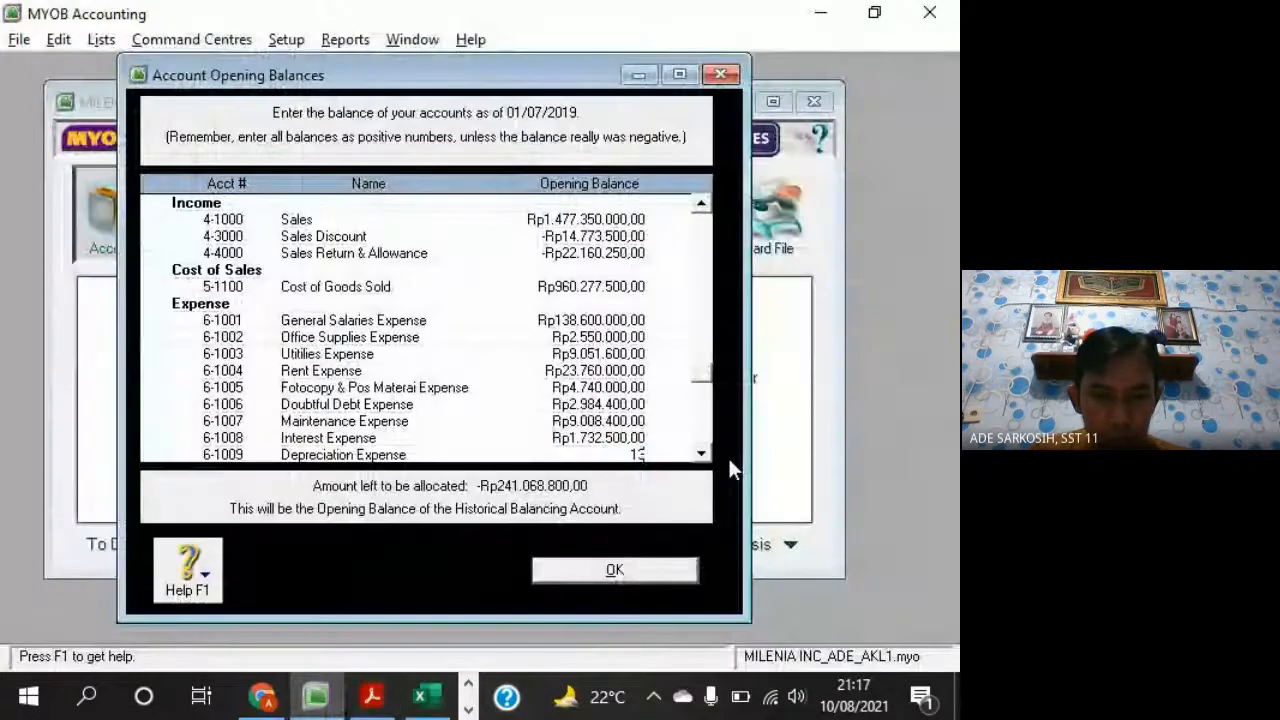
{"action": "type", "text": "3.100.000"}
{"action": "key", "text": "Tab"}
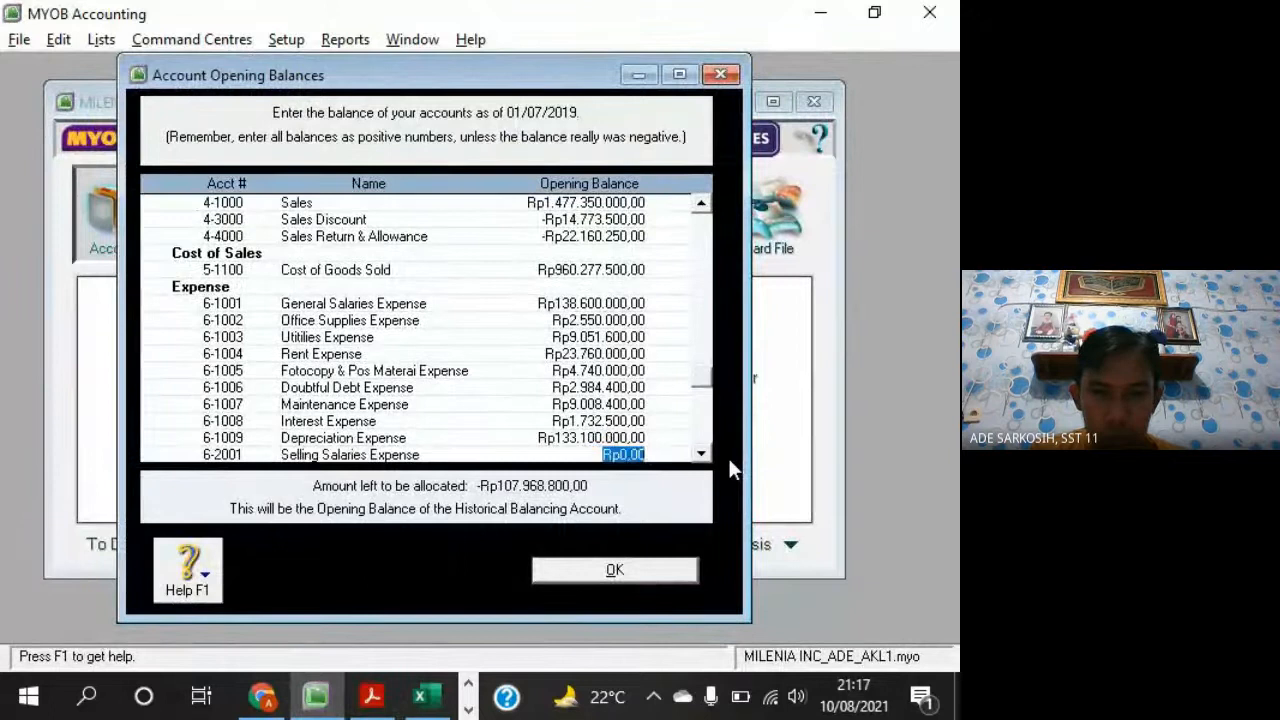
Read the selling expenses in the PDF and enter 82332000 for Selling Salaries Expense and 7080000 for Advertising Expense in MYOB
{"action": "key", "text": "alt+Tab"}
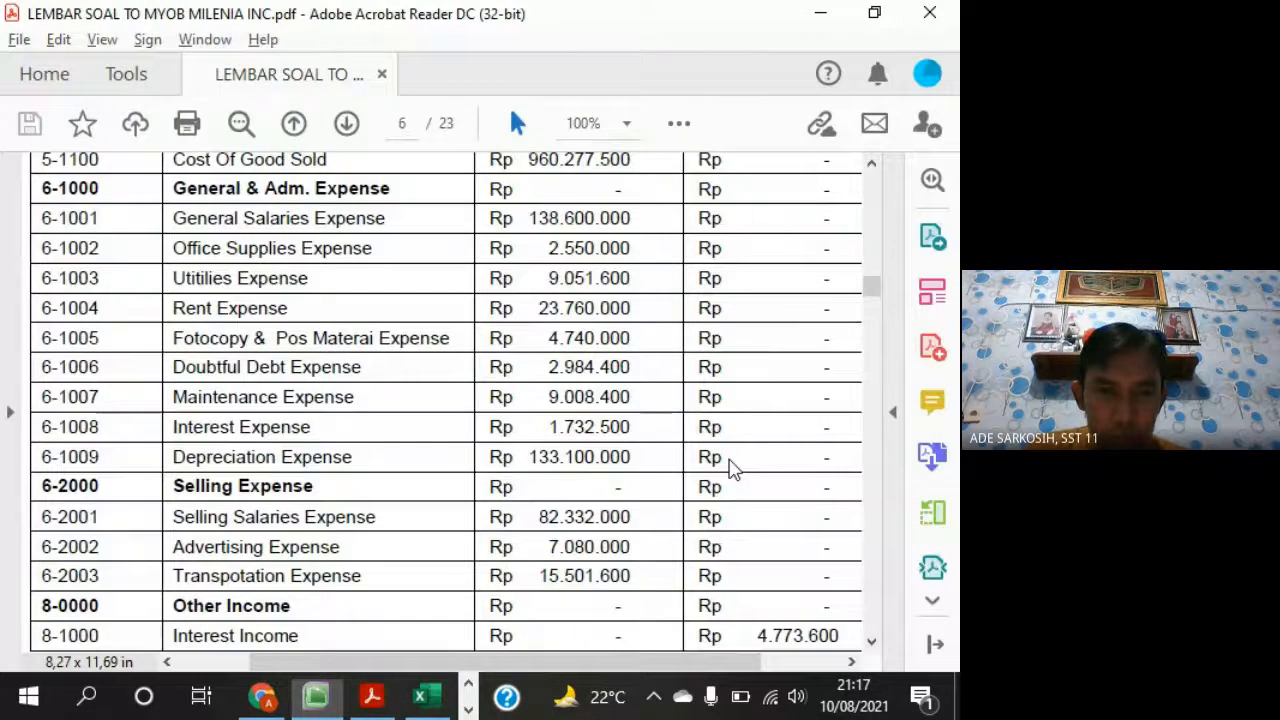
{"action": "scroll", "coordinate": [730, 465], "scroll_direction": "down", "scroll_amount": 4}
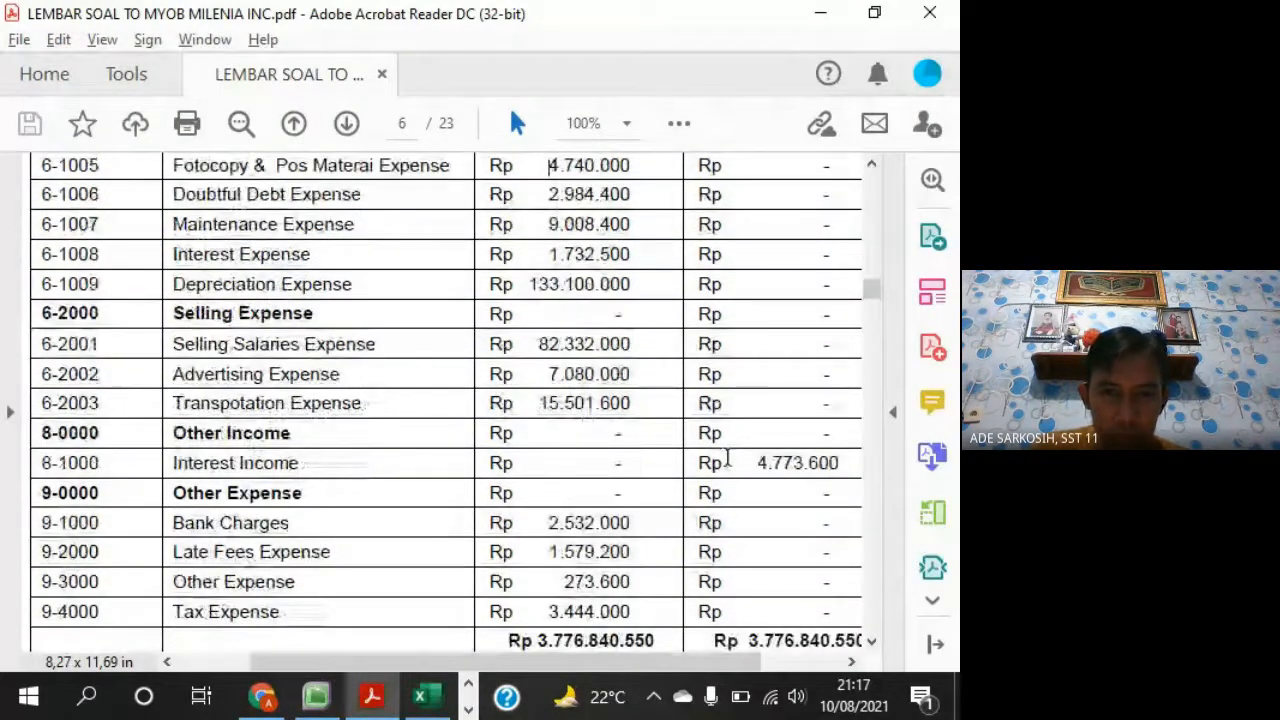
{"action": "key", "text": "alt+Tab"}
{"action": "type", "text": "82332000"}
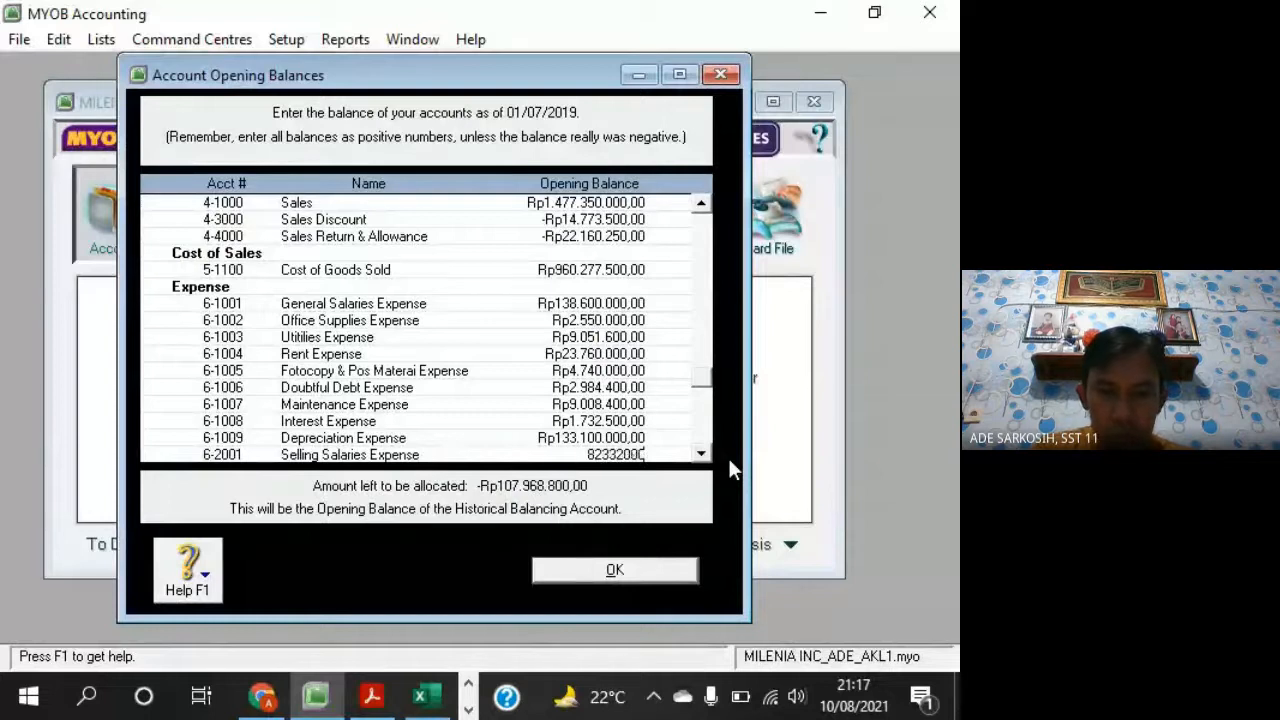
{"action": "key", "text": "Tab"}
{"action": "key", "text": "alt+Tab"}
{"action": "key", "text": "alt+Tab"}
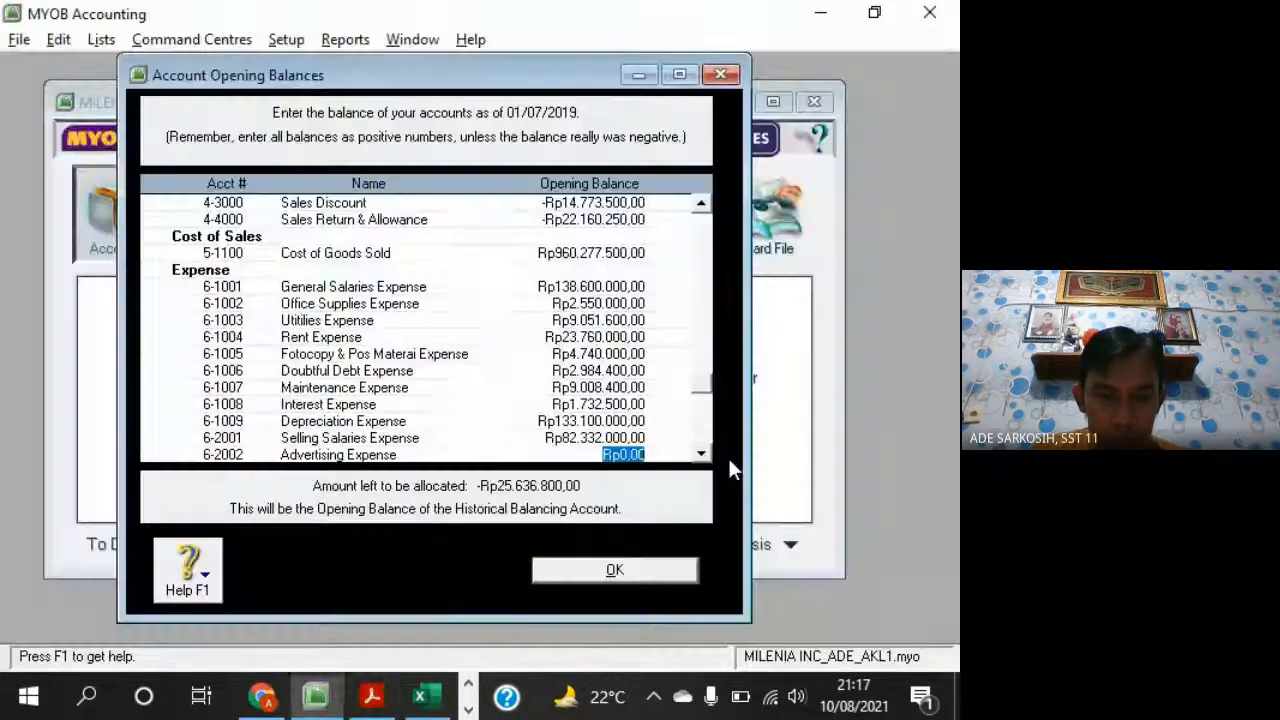
{"action": "type", "text": "7080000"}
{"action": "key", "text": "Tab"}
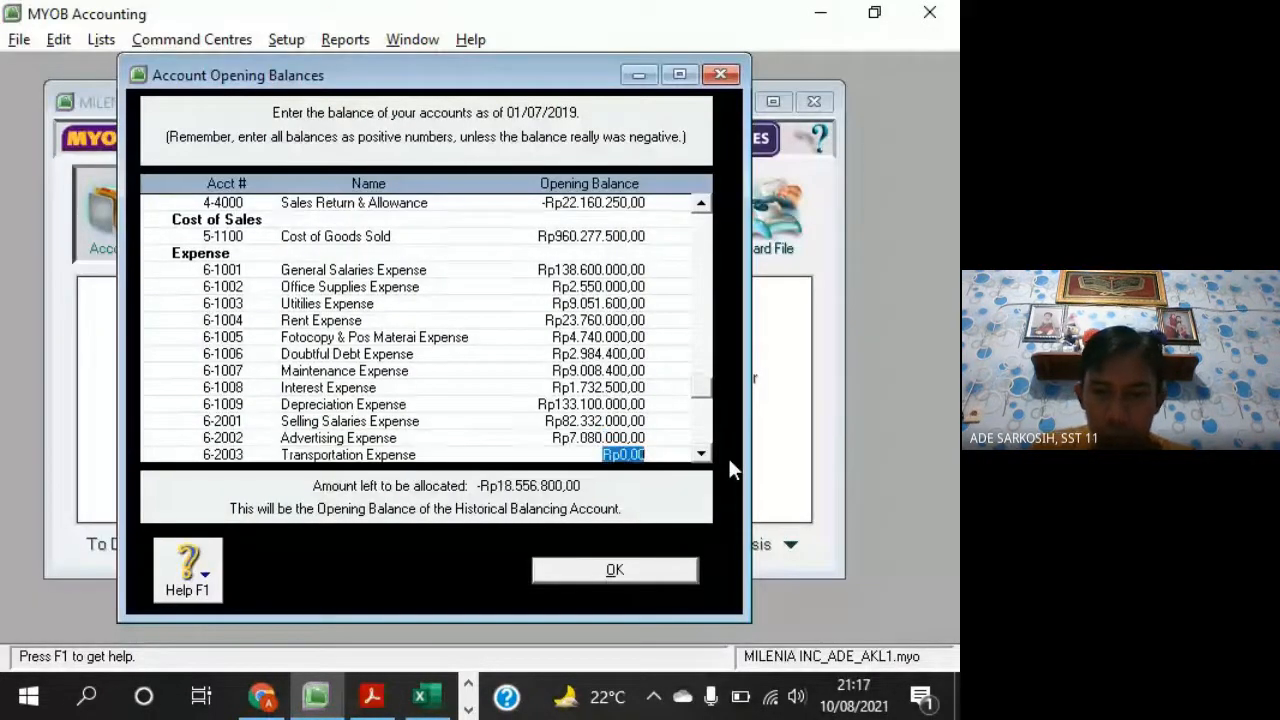
Check Transpotation Expense in the trial balance PDF and enter 15501600 as the Transportation Expense opening balance in MYOB
{"action": "key", "text": "alt+Tab"}
{"action": "key", "text": "alt+Tab"}
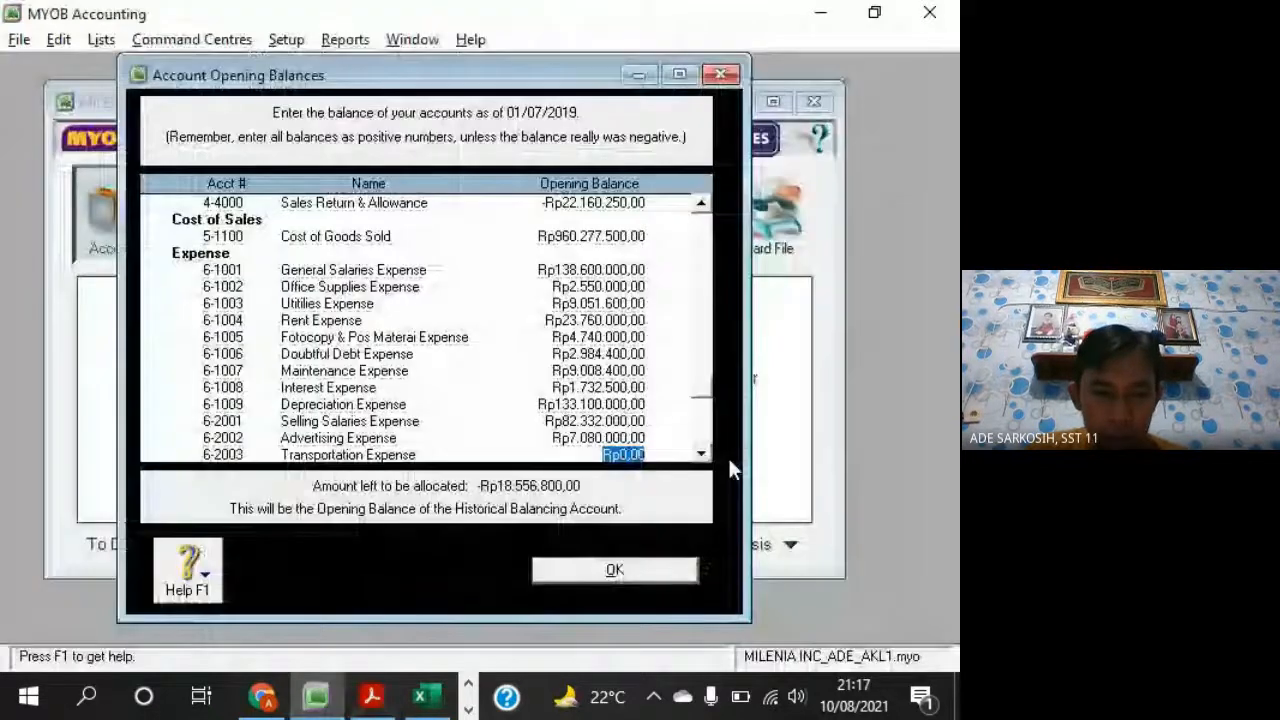
{"action": "type", "text": "1550"}
{"action": "key", "text": "alt+Tab"}
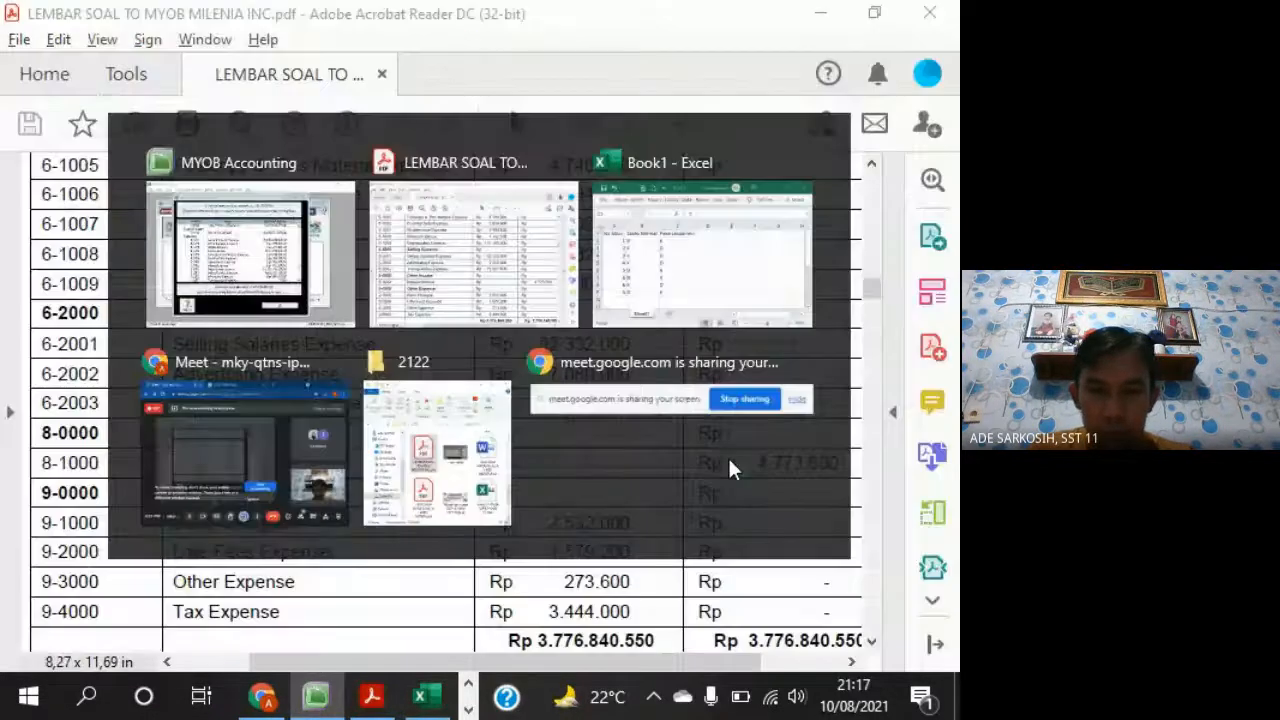
{"action": "key", "text": "alt+Tab"}
{"action": "type", "text": "1600"}
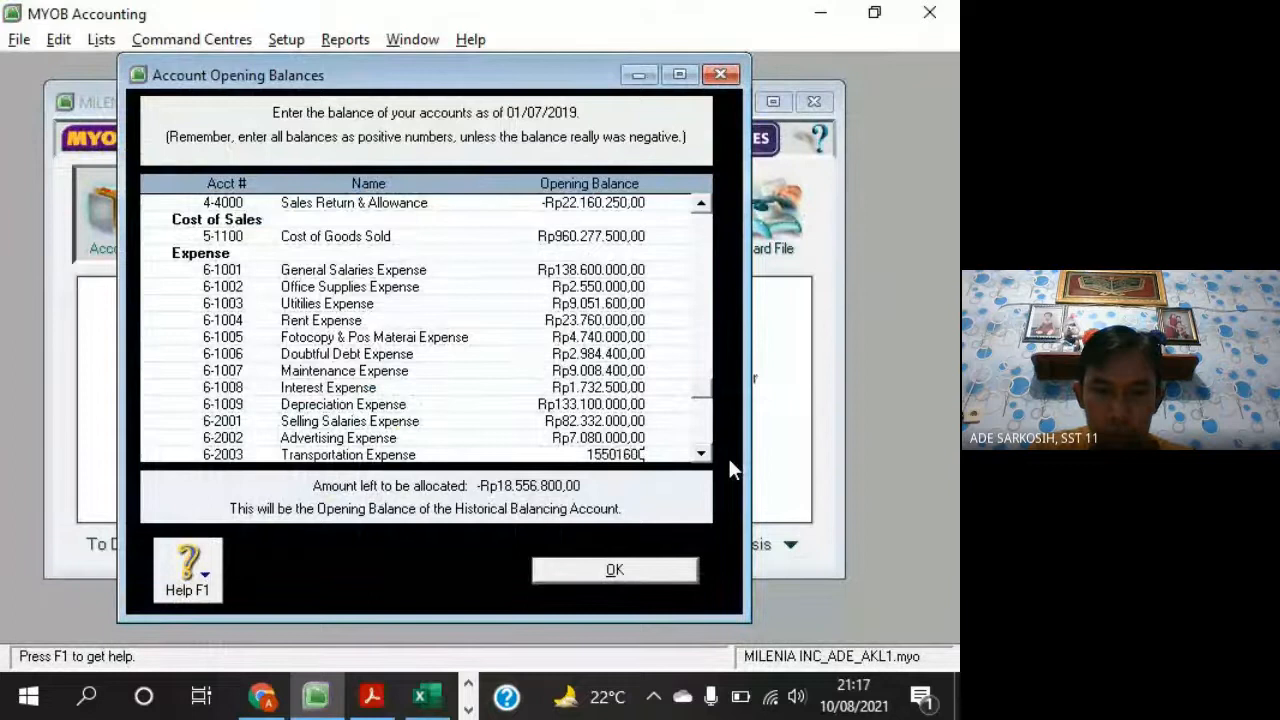
{"action": "key", "text": "Tab"}
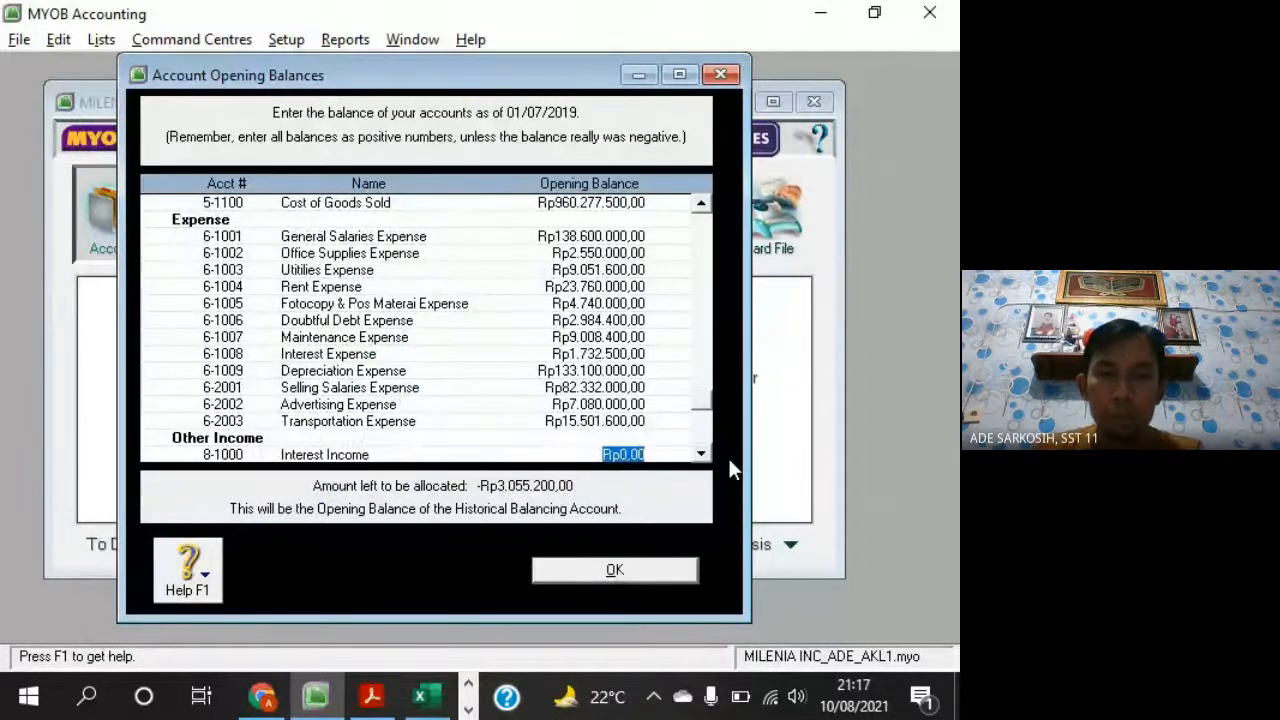
Locate Interest Income in the trial balance PDF and enter 4773600 as its opening balance under Other Income in MYOB
{"action": "scroll", "coordinate": [705, 453], "scroll_direction": "down", "scroll_amount": 2}
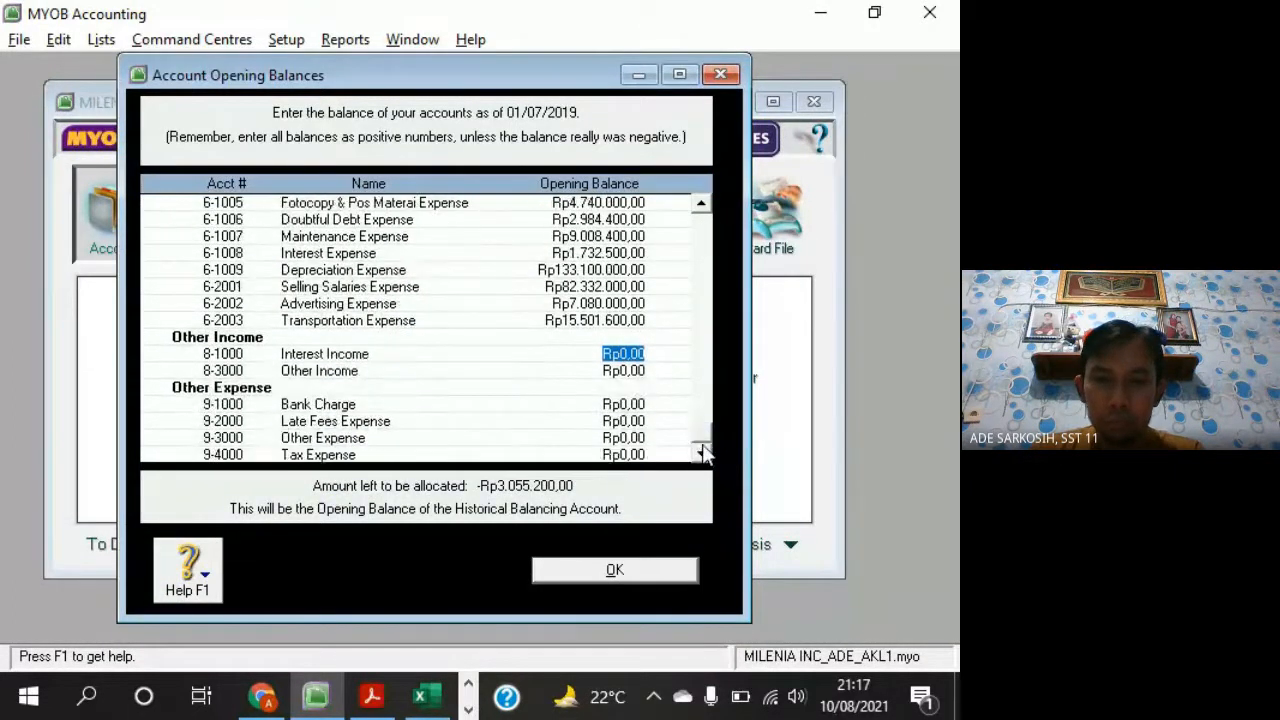
{"action": "key", "text": "alt+Tab"}
{"action": "scroll", "coordinate": [749, 423], "scroll_direction": "down", "scroll_amount": 1}
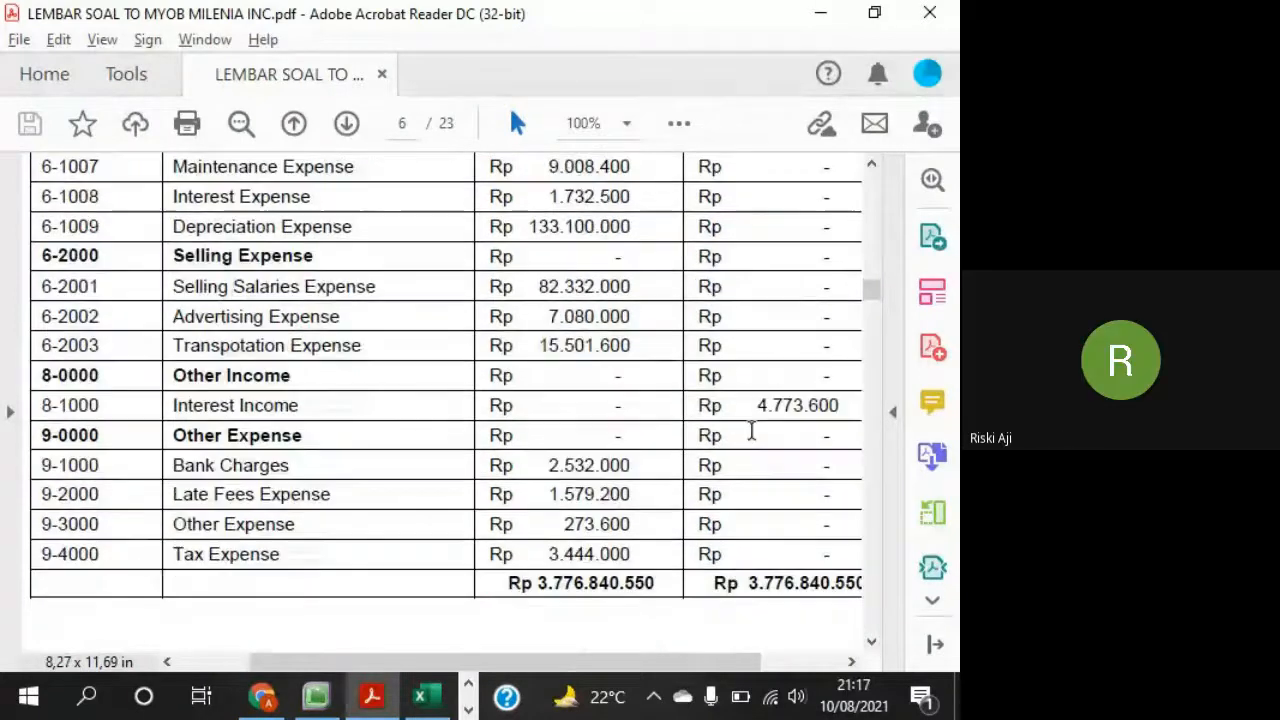
{"action": "key", "text": "alt+Tab"}
{"action": "type", "text": "4773"}
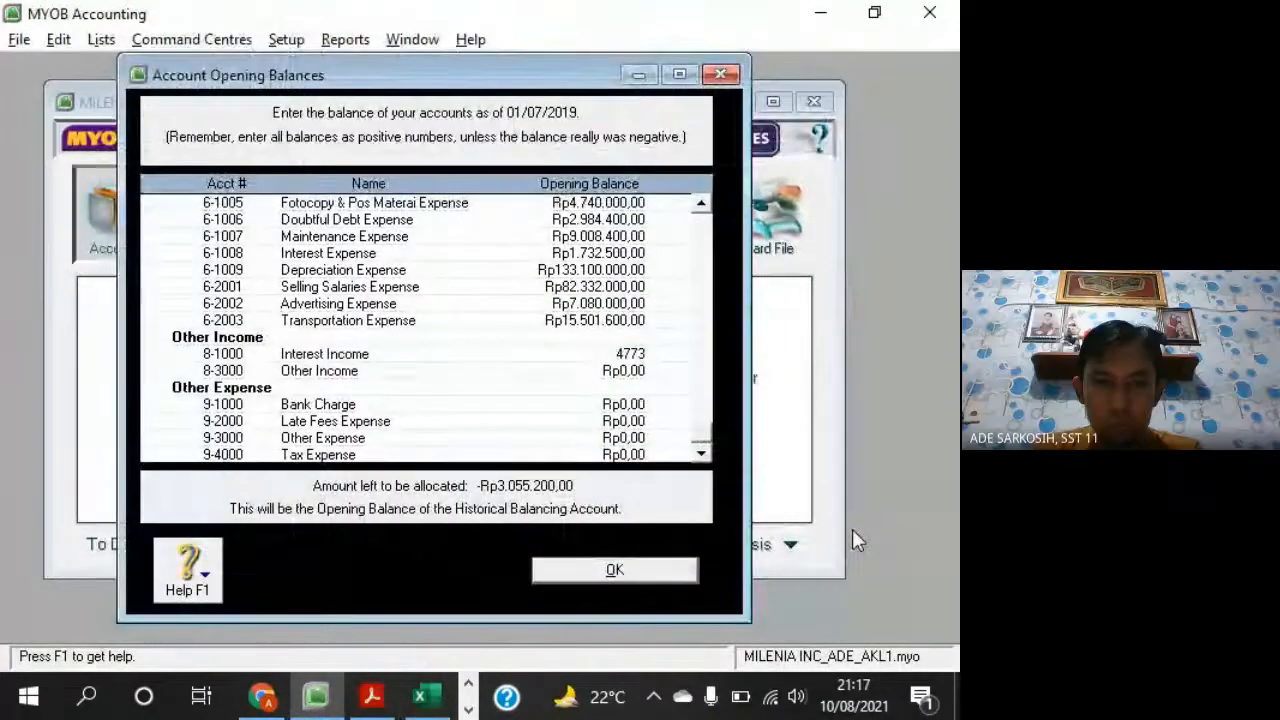
{"action": "key", "text": "alt+Tab"}
{"action": "key", "text": "alt+Tab"}
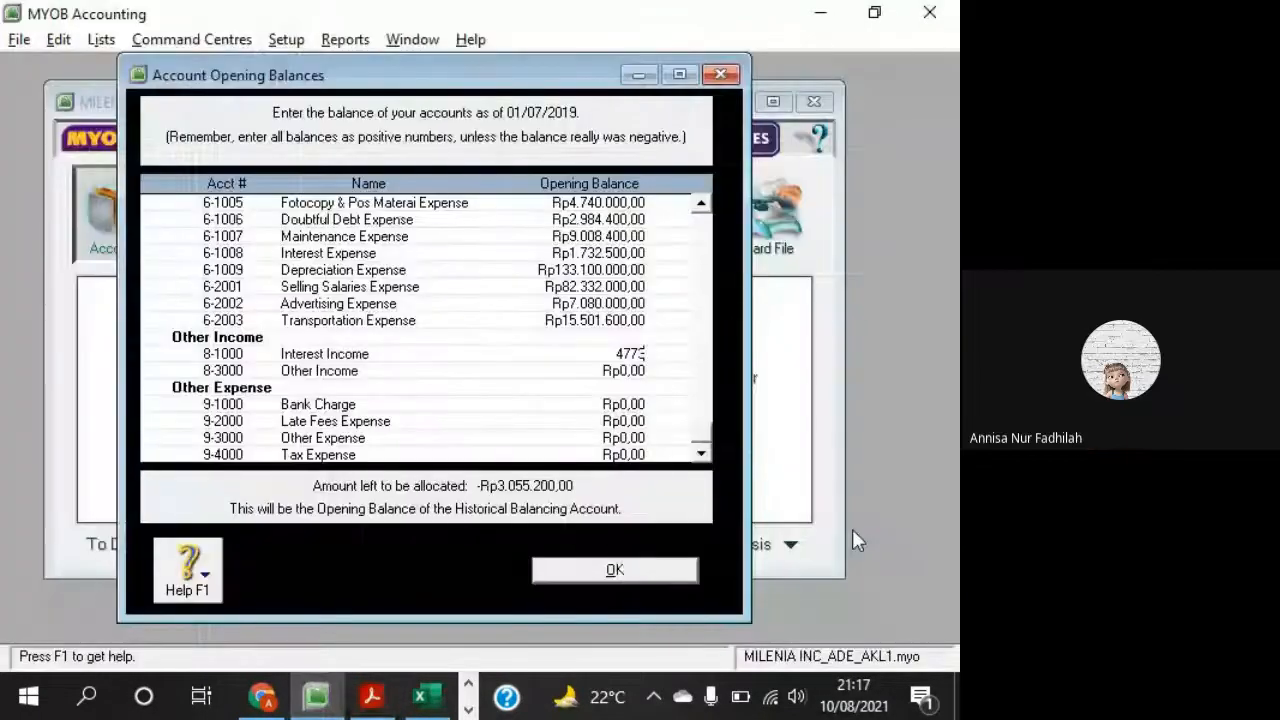
{"action": "type", "text": "600"}
{"action": "key", "text": "Tab"}
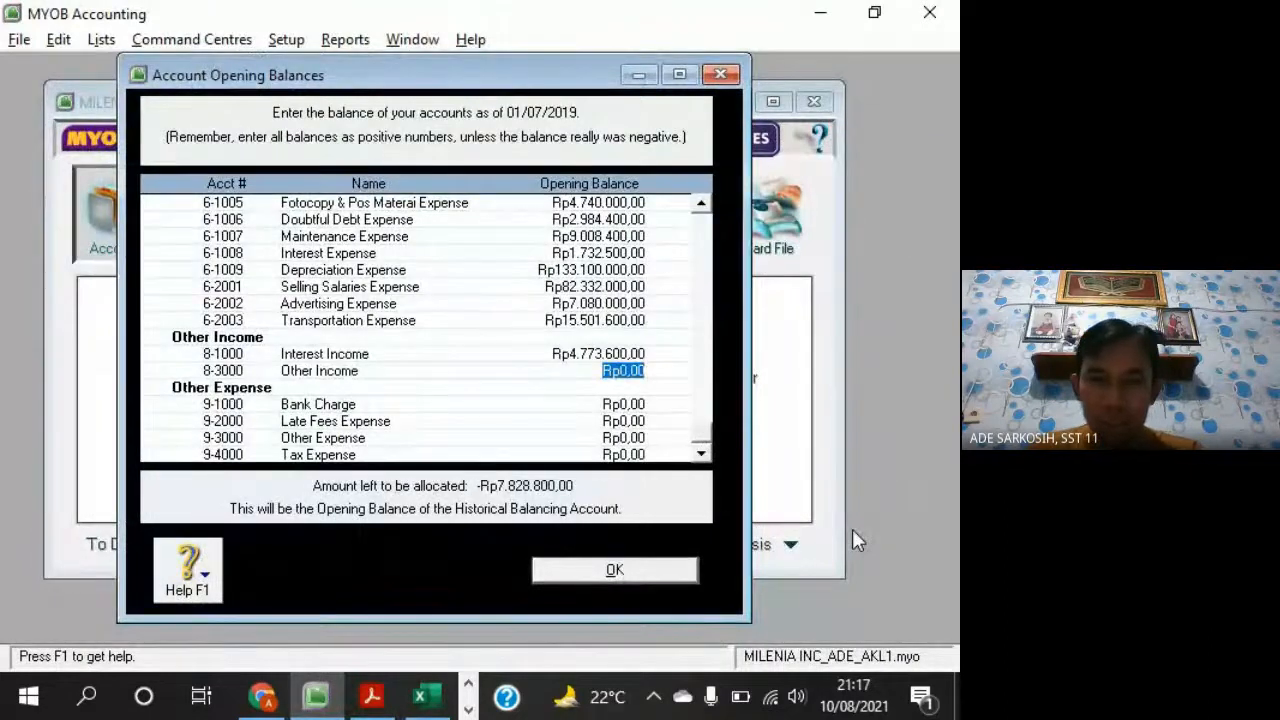
{"action": "key", "text": "alt+Tab"}
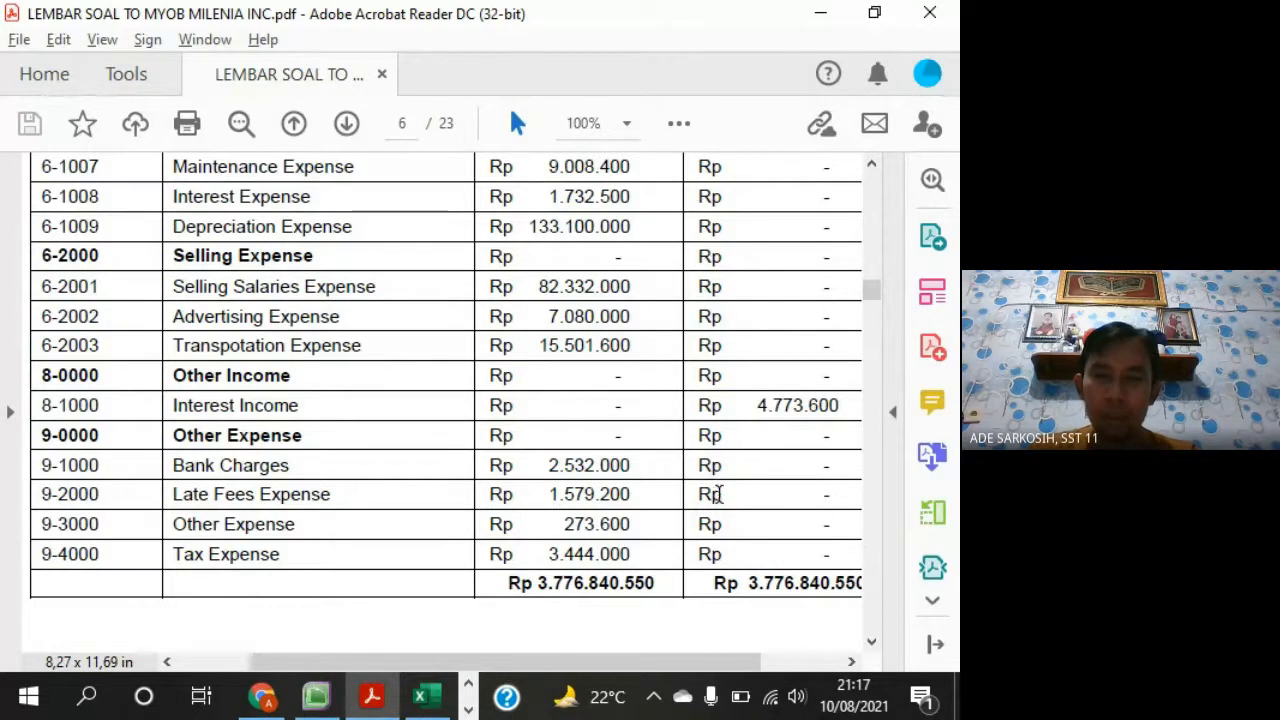
{"action": "key", "text": "alt+Tab"}
{"action": "type", "text": "32"}
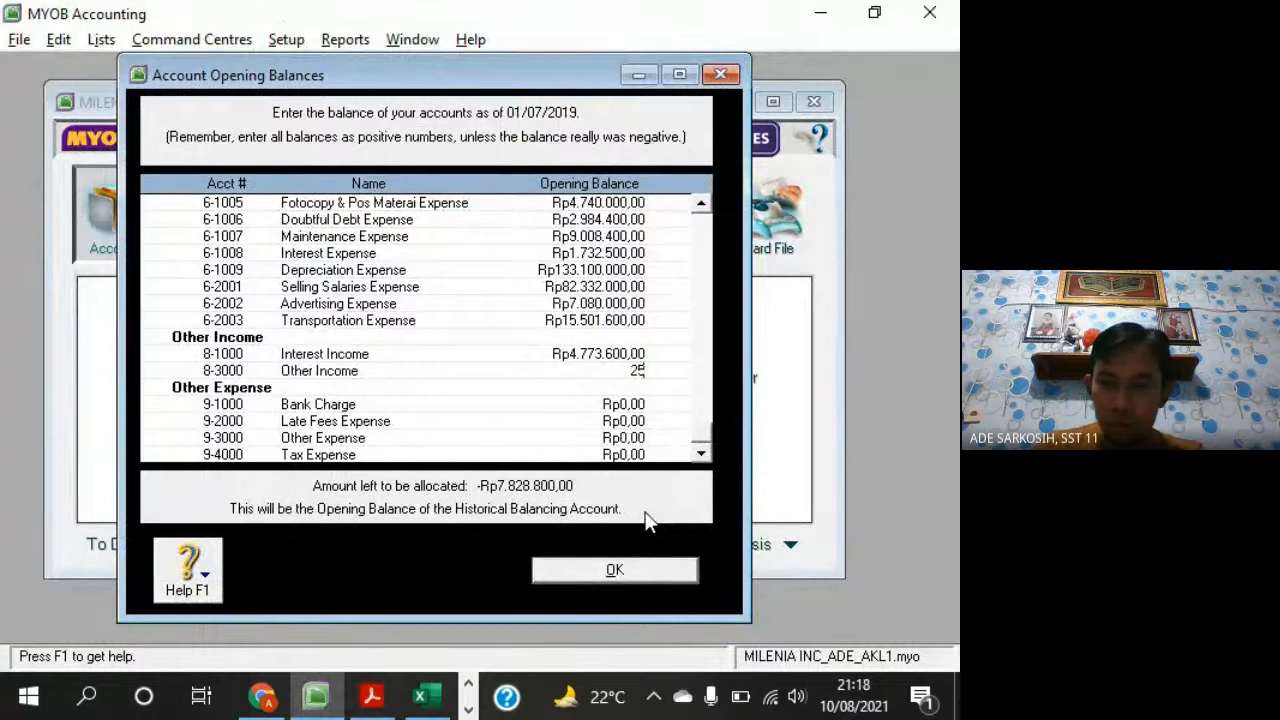
Leave account 8-3000 Other Income at zero and enter 2532000 from the PDF as the Bank Charge opening balance
{"action": "key", "text": "Tab"}
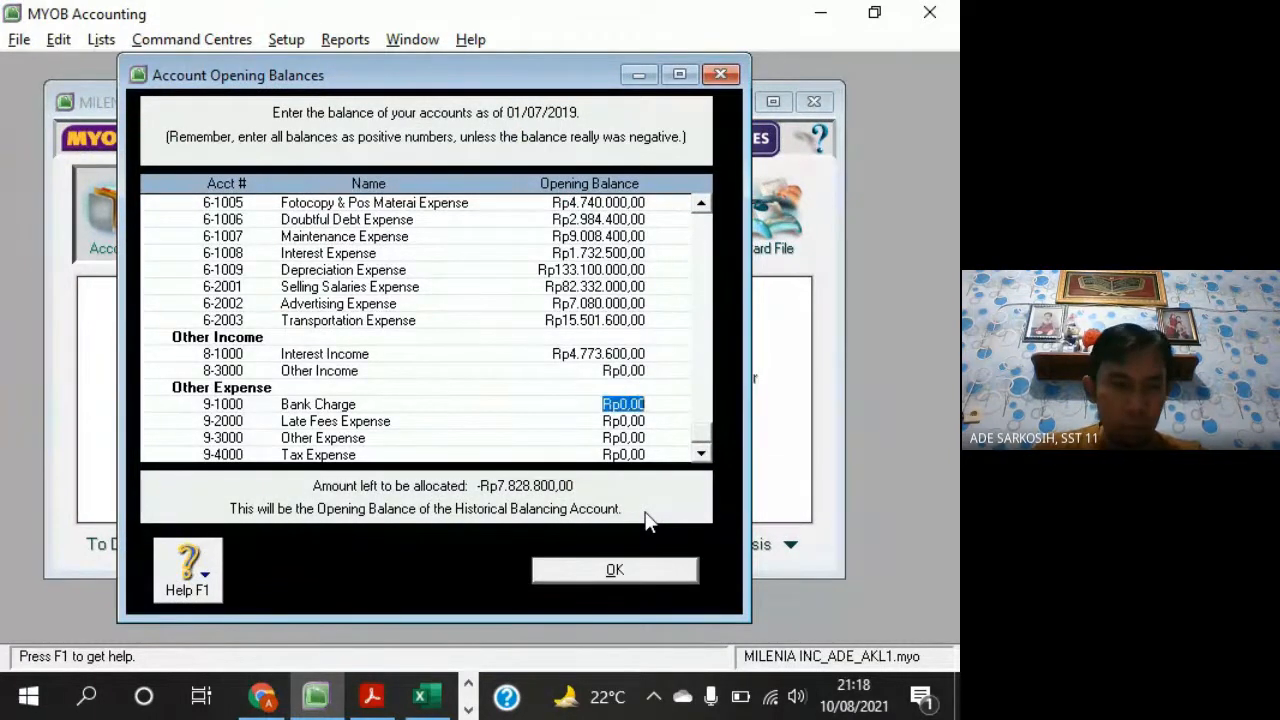
{"action": "key", "text": "alt+Tab"}
{"action": "key", "text": "alt+Tab"}
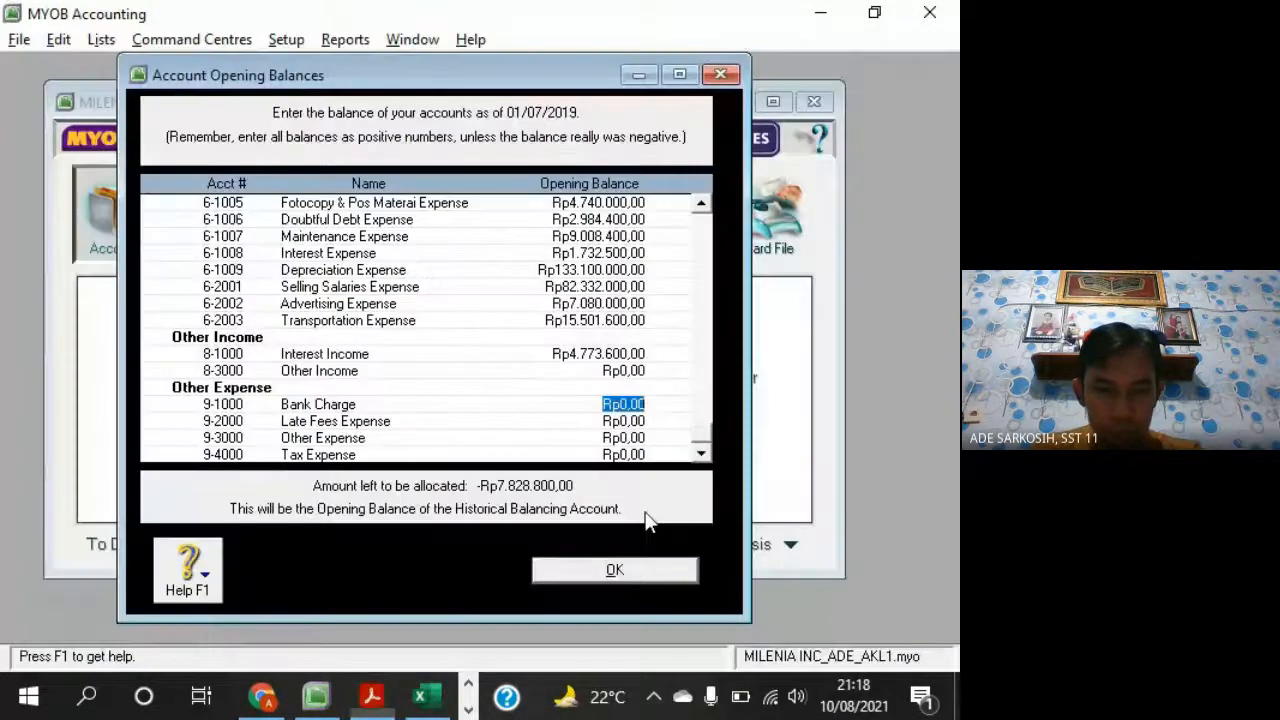
{"action": "type", "text": "2532000"}
{"action": "key", "text": "Tab"}
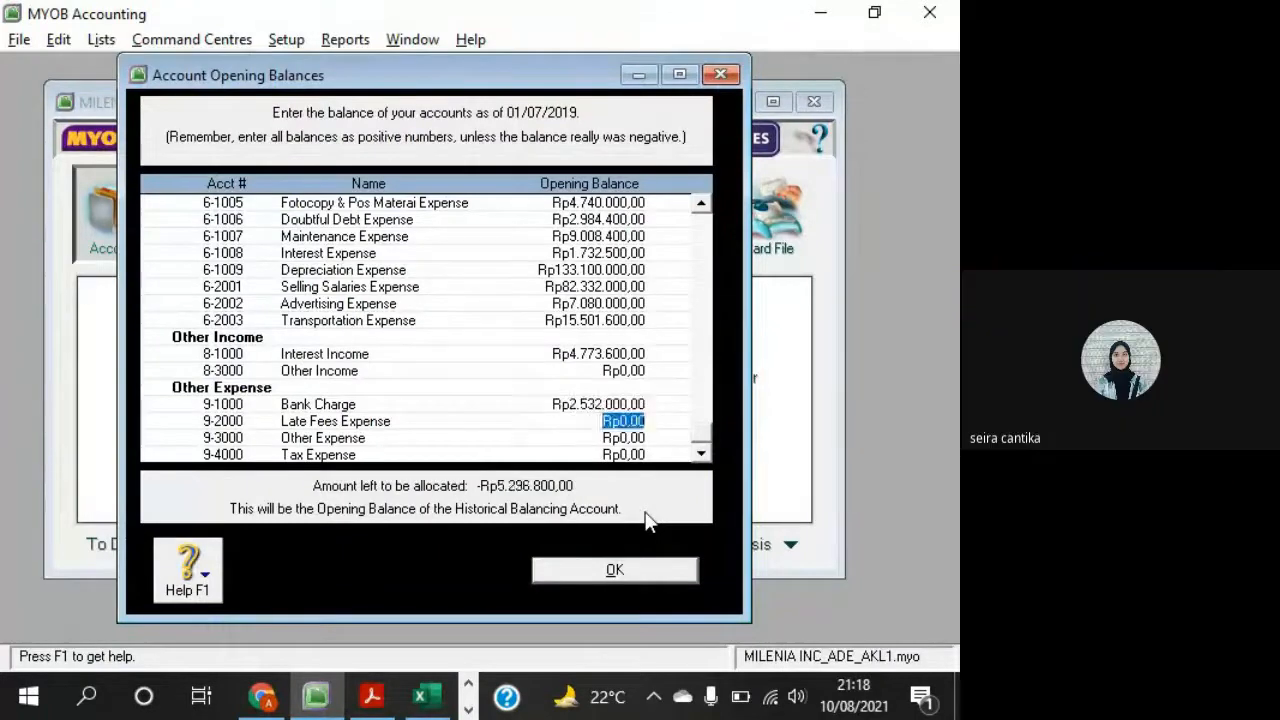
Read Late Fees Expense from the trial balance PDF and enter 1579200 as its opening balance in MYOB
{"action": "key", "text": "alt+Tab"}
{"action": "key", "text": "alt+Tab"}
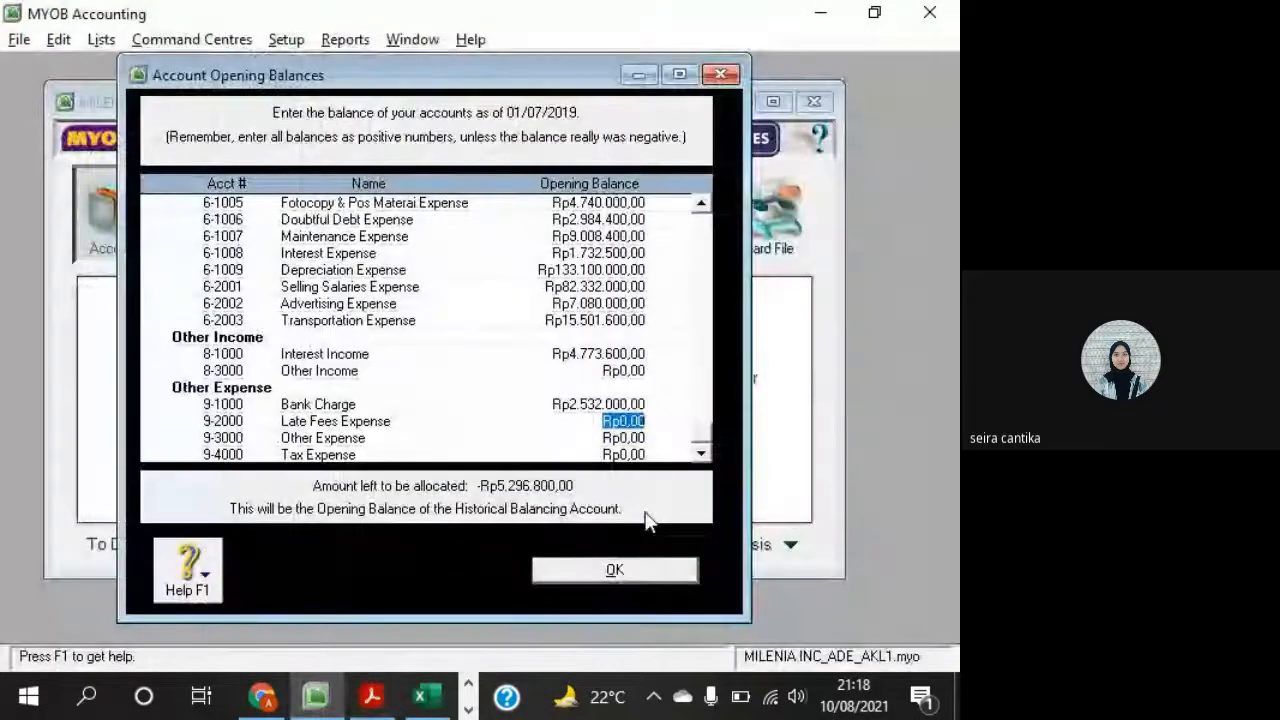
{"action": "type", "text": "15"}
{"action": "key", "text": "alt+Tab"}
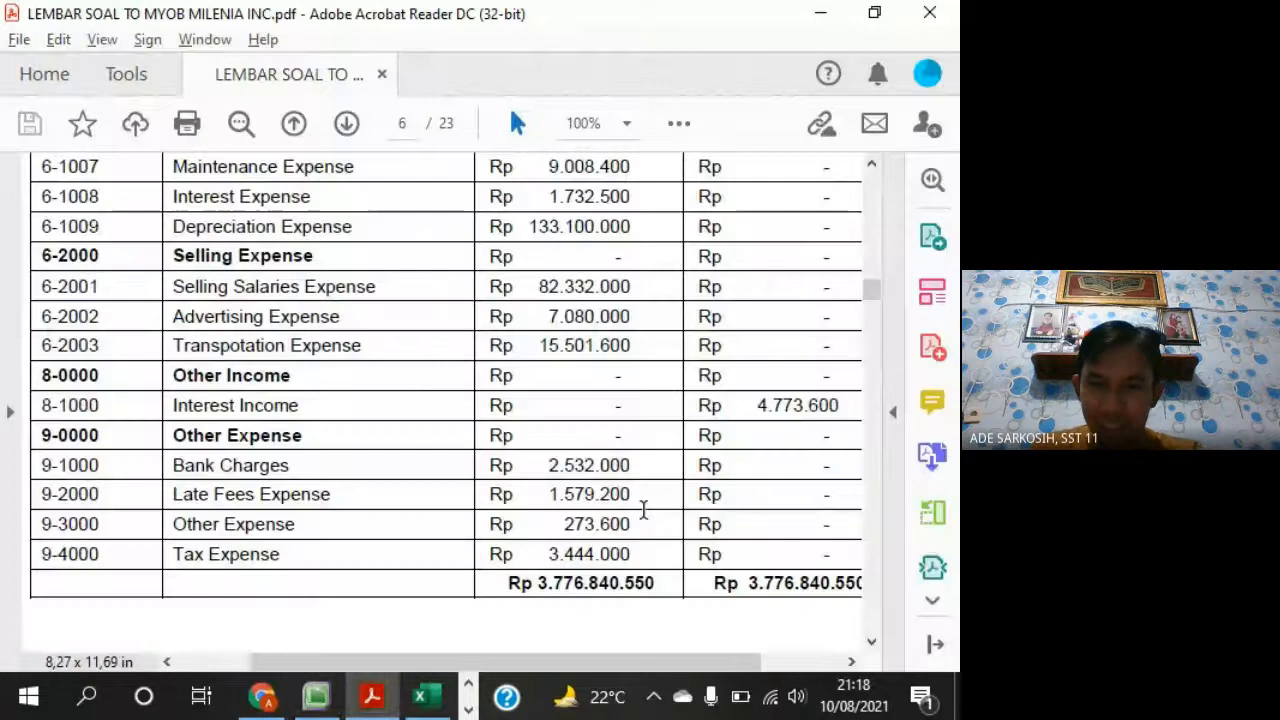
{"action": "key", "text": "alt+Tab"}
{"action": "type", "text": "79.2"}
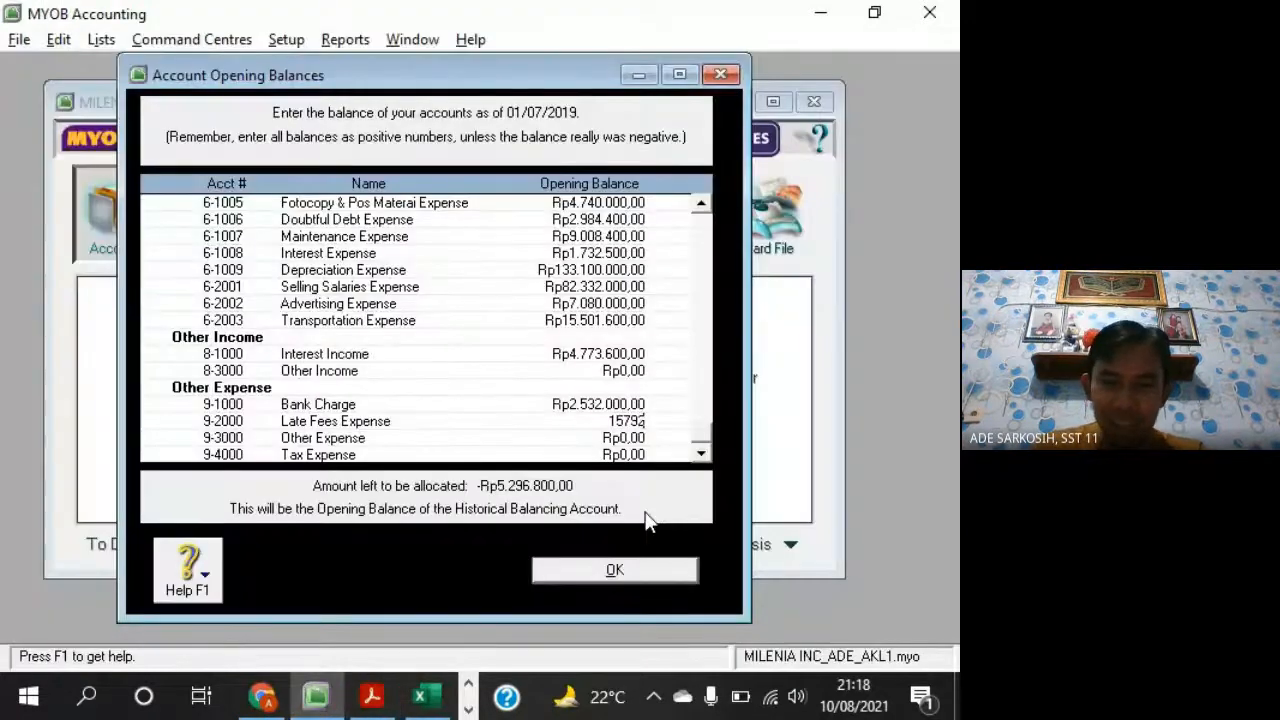
{"action": "type", "text": "00"}
{"action": "key", "text": "Tab"}
From the PDF, enter the last two opening balances in MYOB: 273600 for Other Expense and 3444000 for Tax Expense
{"action": "key", "text": "alt+Tab"}
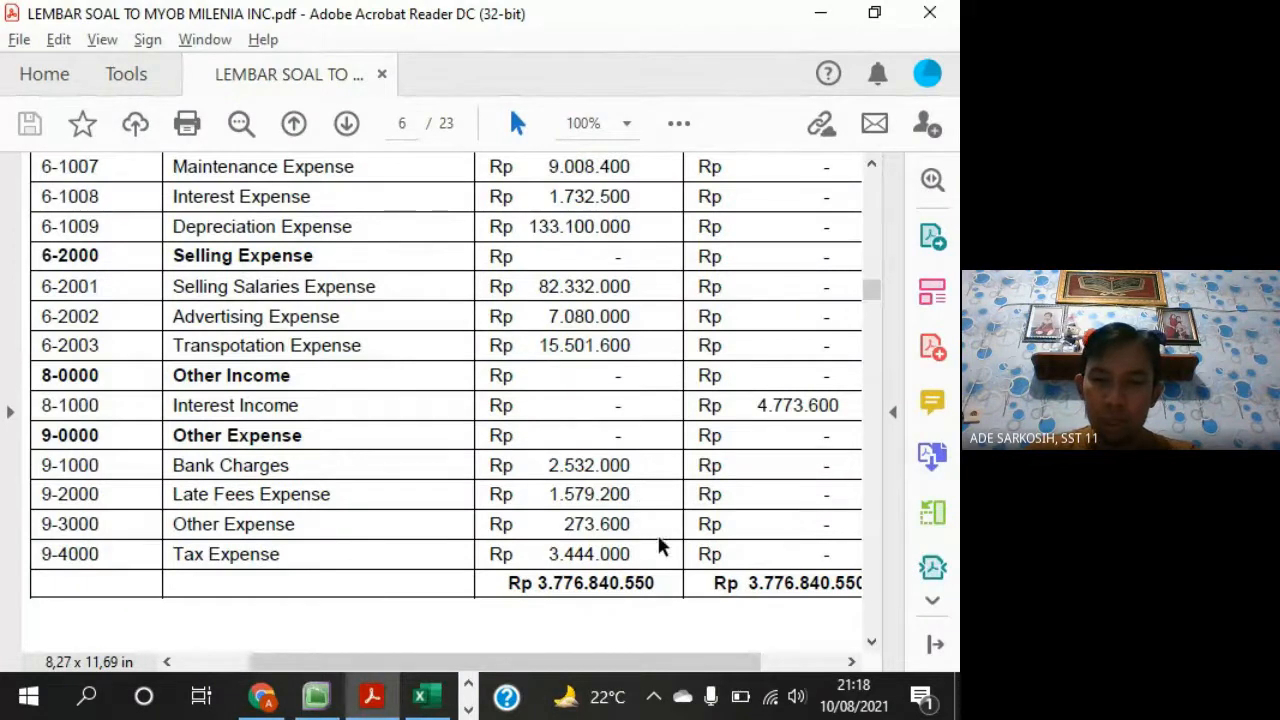
{"action": "key", "text": "alt+Tab"}
{"action": "type", "text": "2736"}
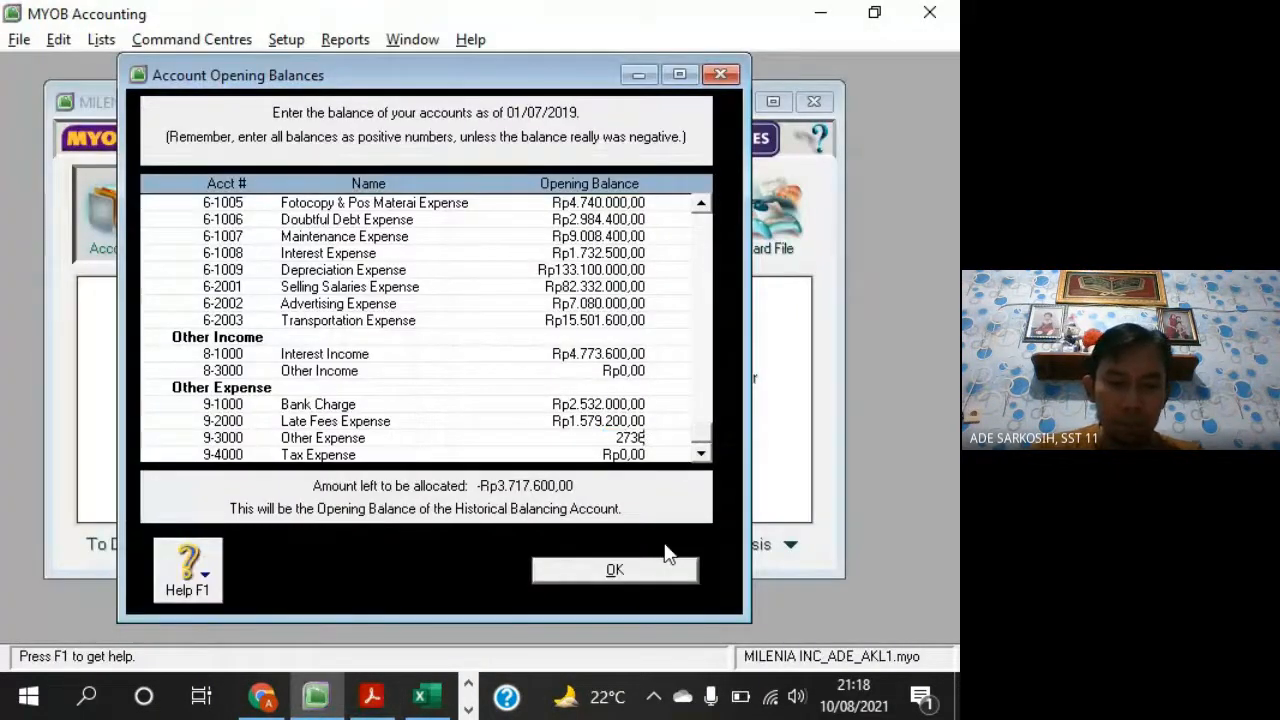
{"action": "type", "text": "00"}
{"action": "key", "text": "Tab"}
{"action": "key", "text": "alt+Tab"}
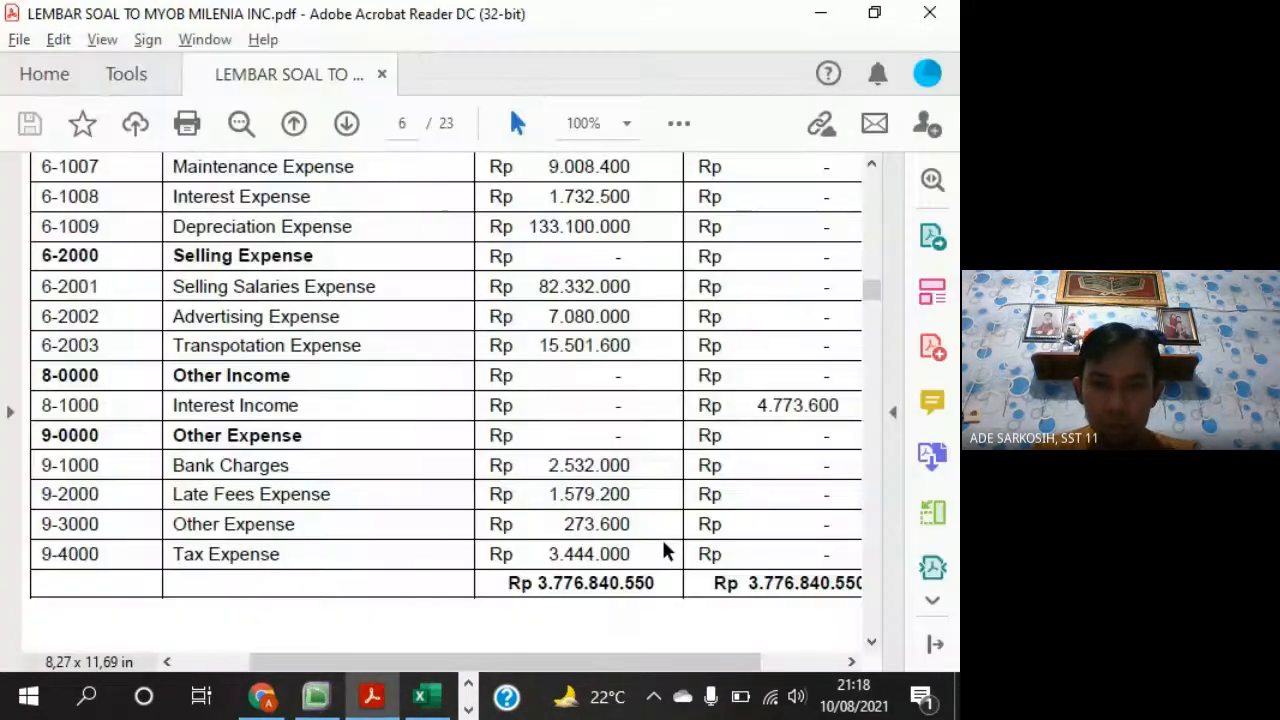
{"action": "key", "text": "alt+Tab"}
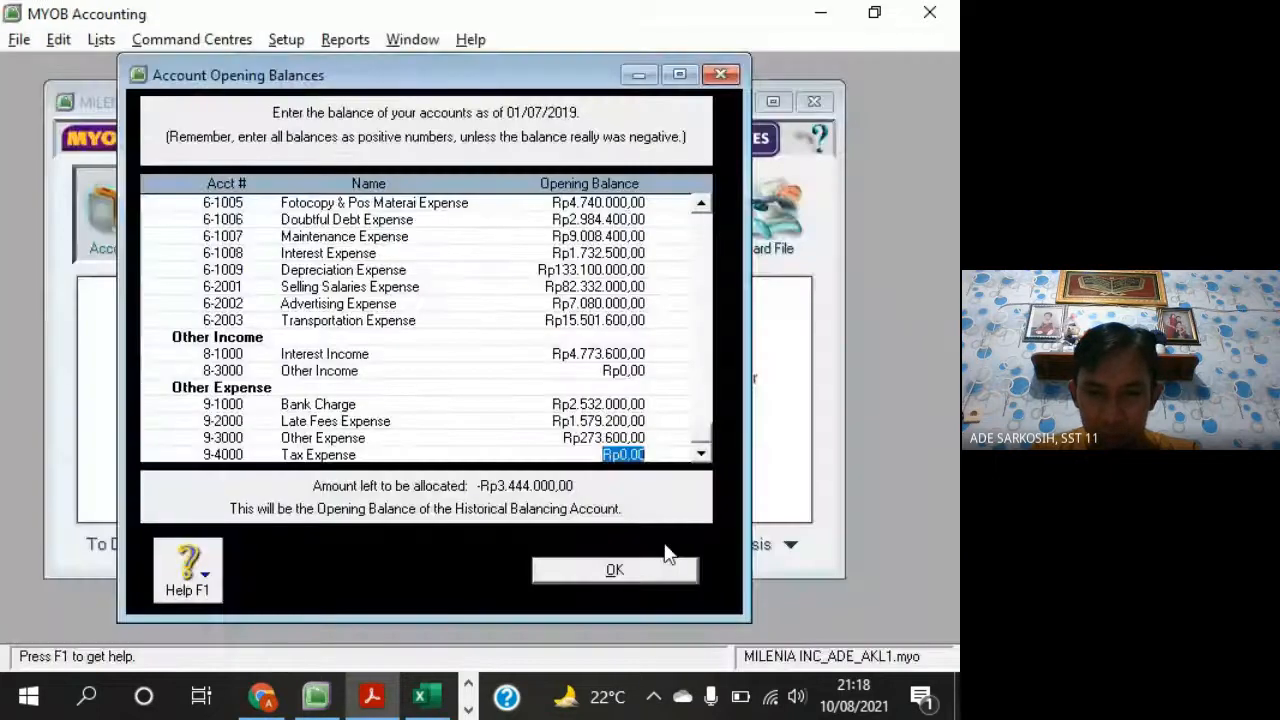
{"action": "type", "text": "3."}
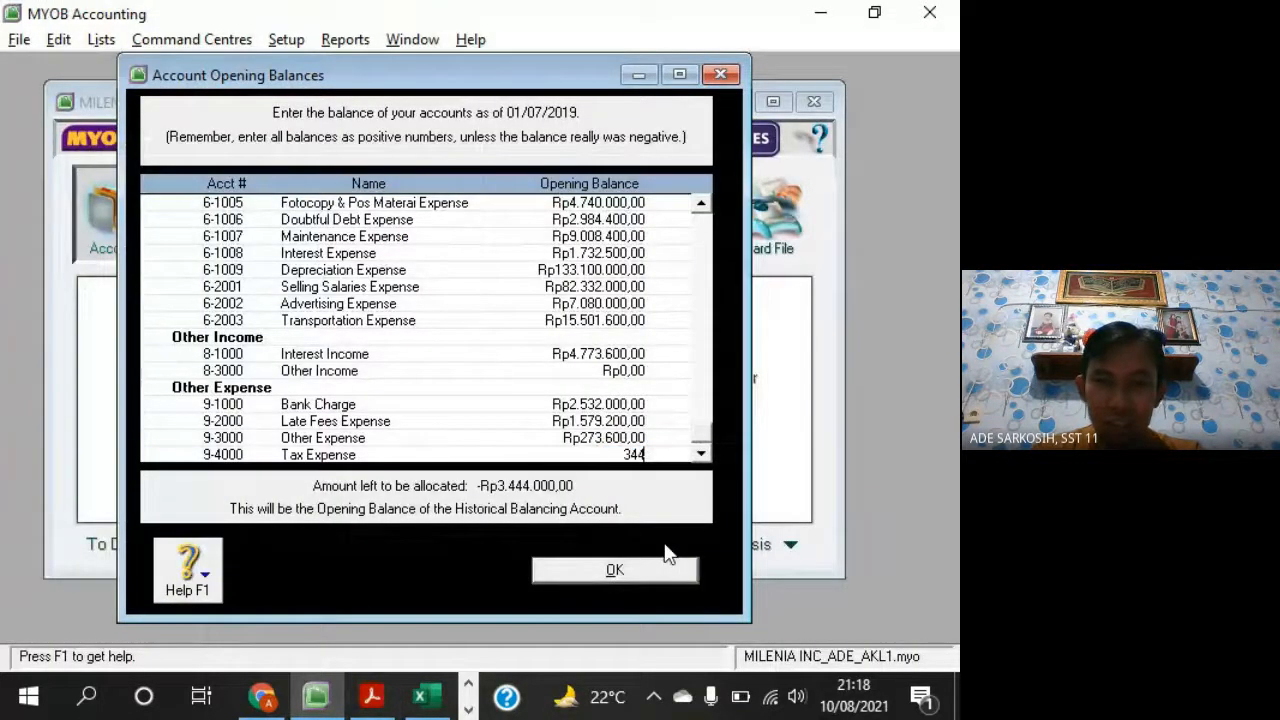
{"action": "type", "text": "444.000"}
{"action": "key", "text": "Tab"}
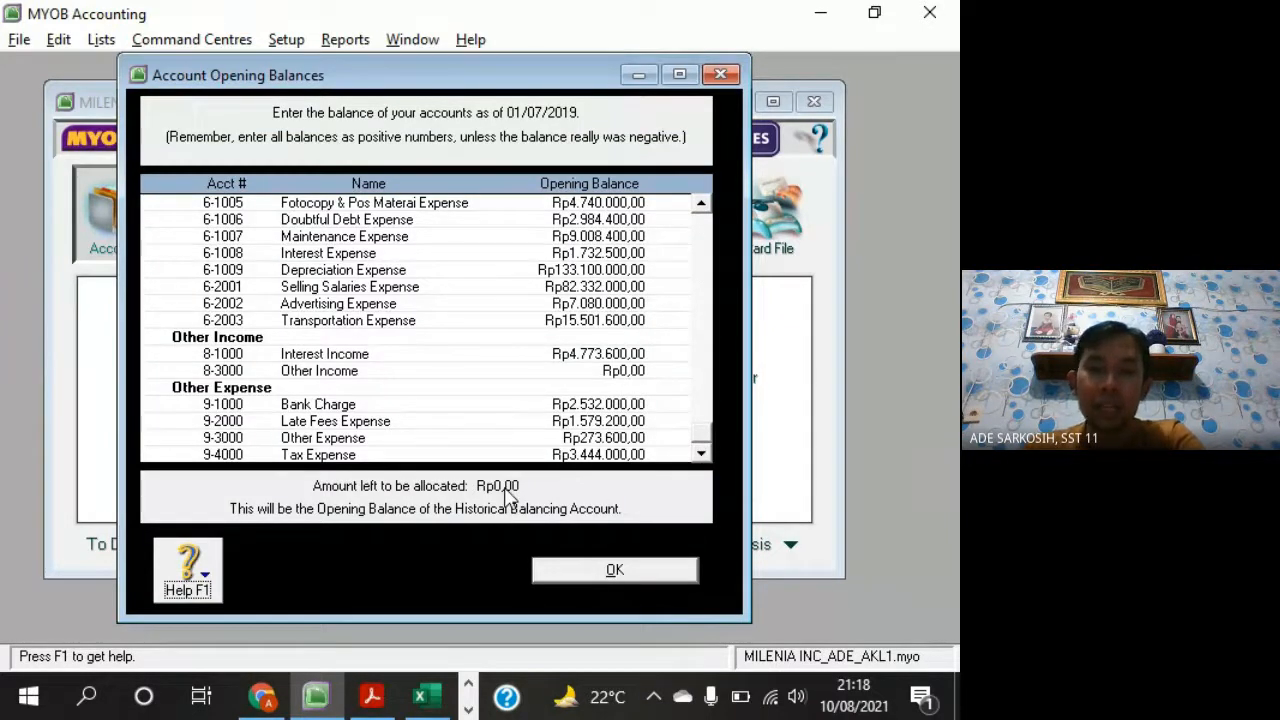
Review the entered opening balances under Other Income and Other Expense, plus the Value Added Tax Out balance under Liability
{"action": "left_click", "coordinate": [605, 406]}
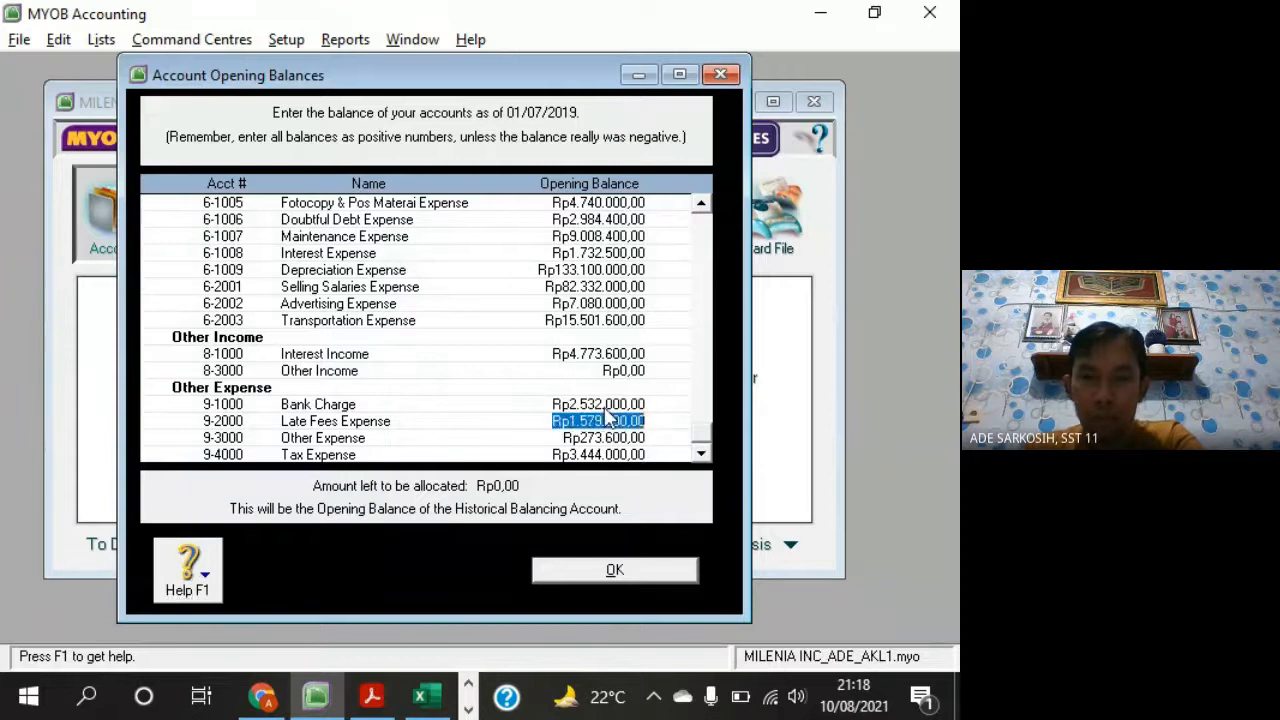
{"action": "left_click", "coordinate": [625, 372]}
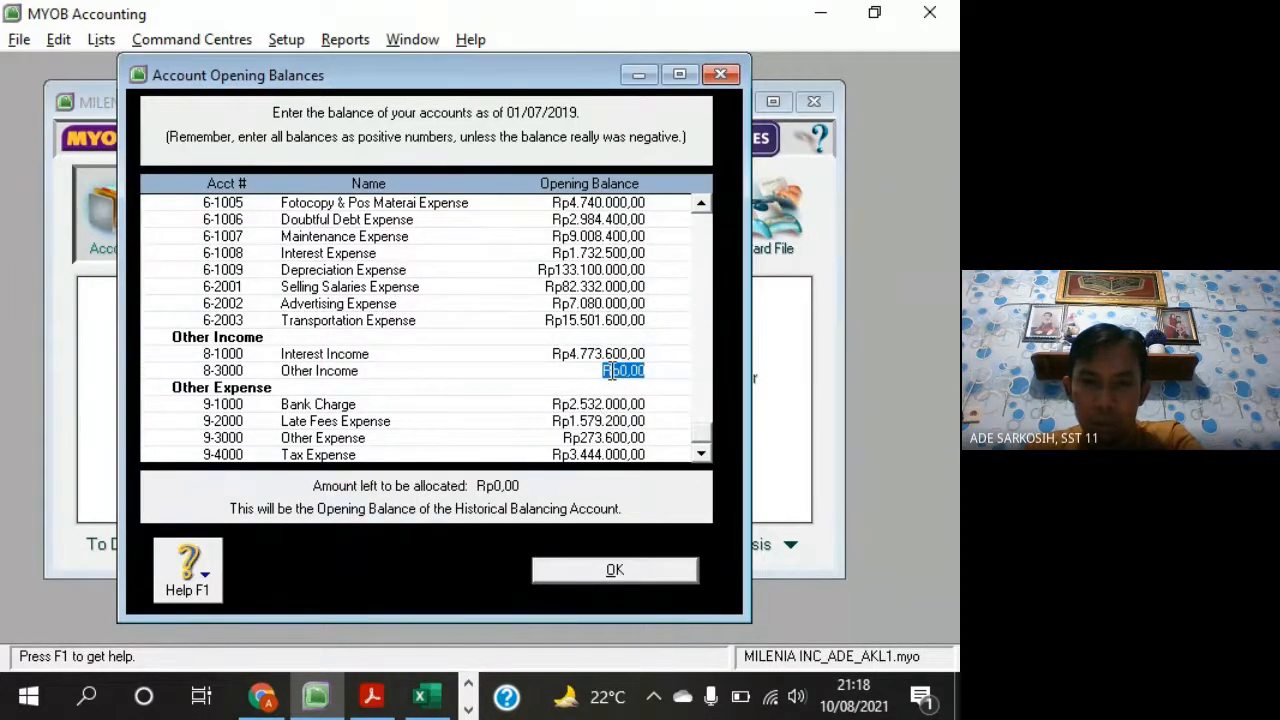
{"action": "left_click", "coordinate": [597, 421]}
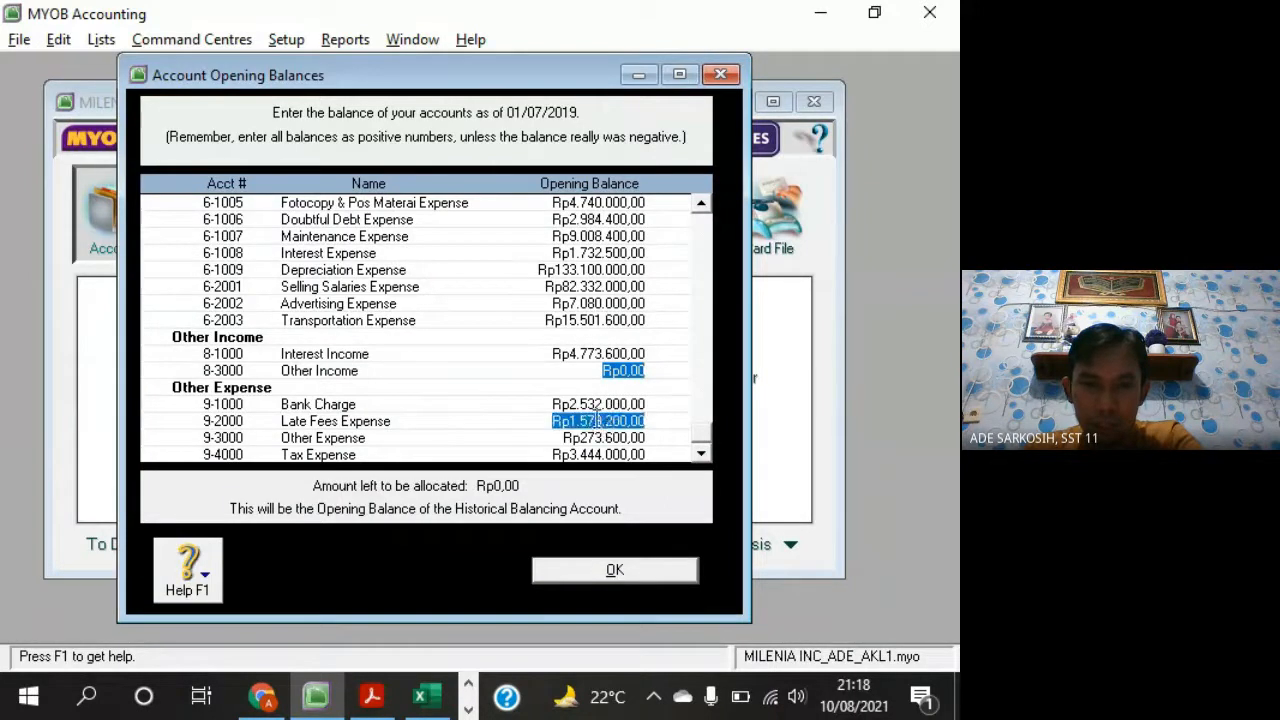
{"action": "left_click", "coordinate": [609, 358]}
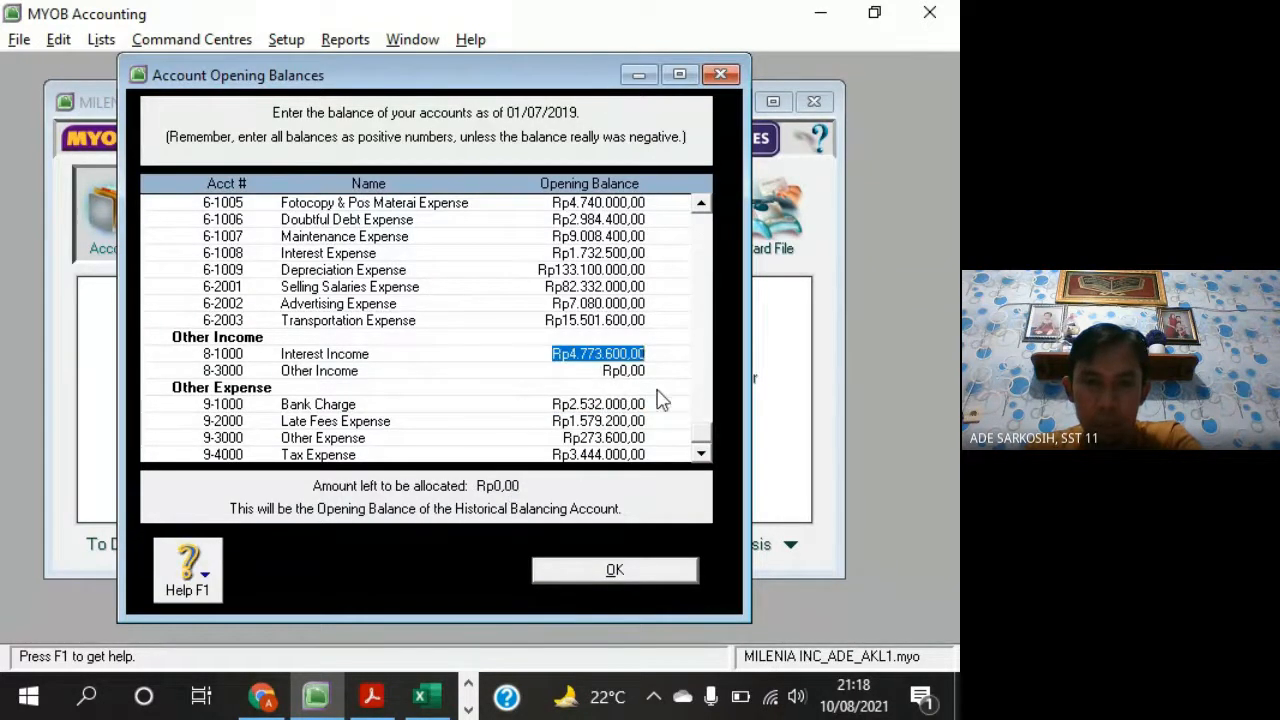
{"action": "scroll", "coordinate": [660, 400], "scroll_direction": "up", "scroll_amount": 9}
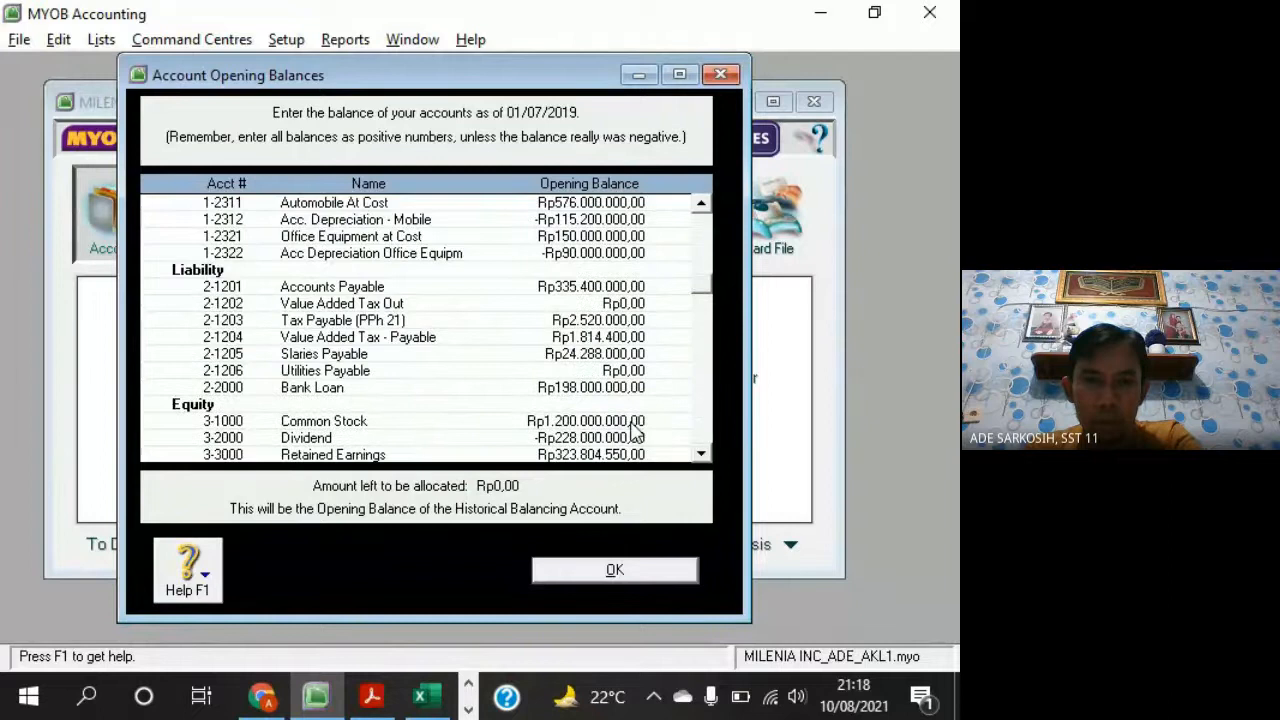
{"action": "left_click", "coordinate": [616, 304]}
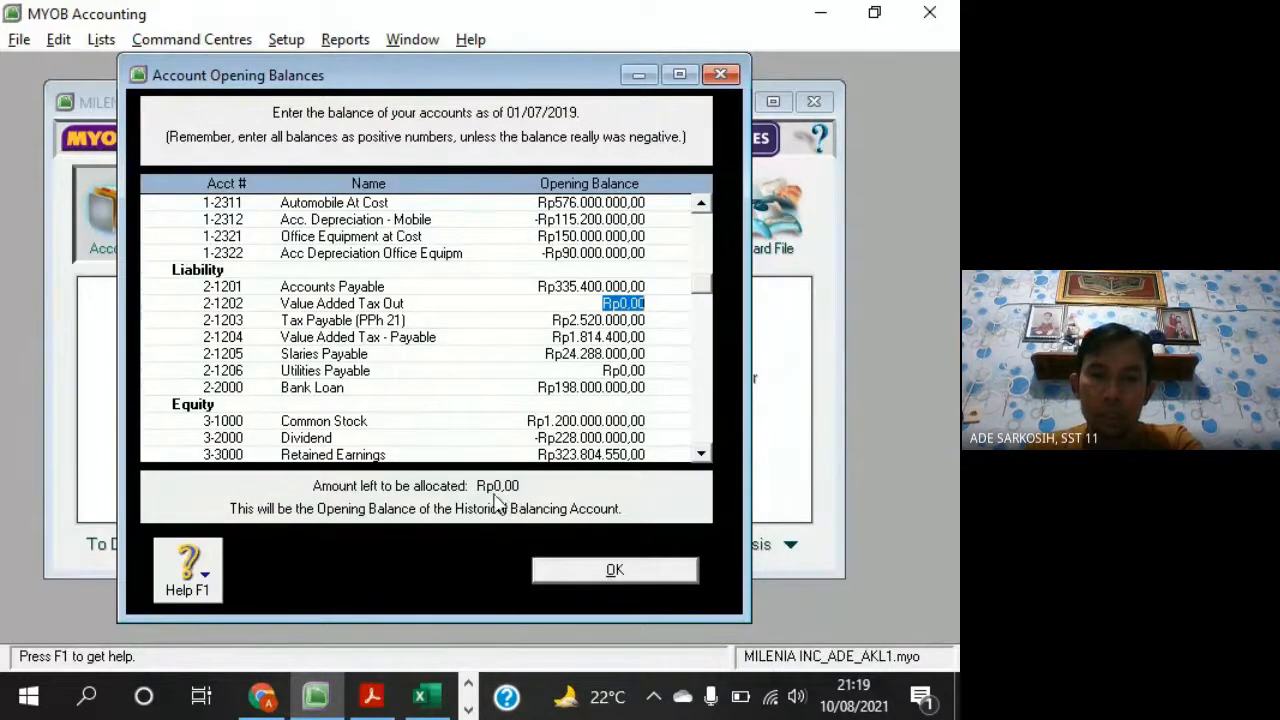
{"action": "left_click_drag", "start_coordinate": [520, 85], "coordinate": [564, 103]}
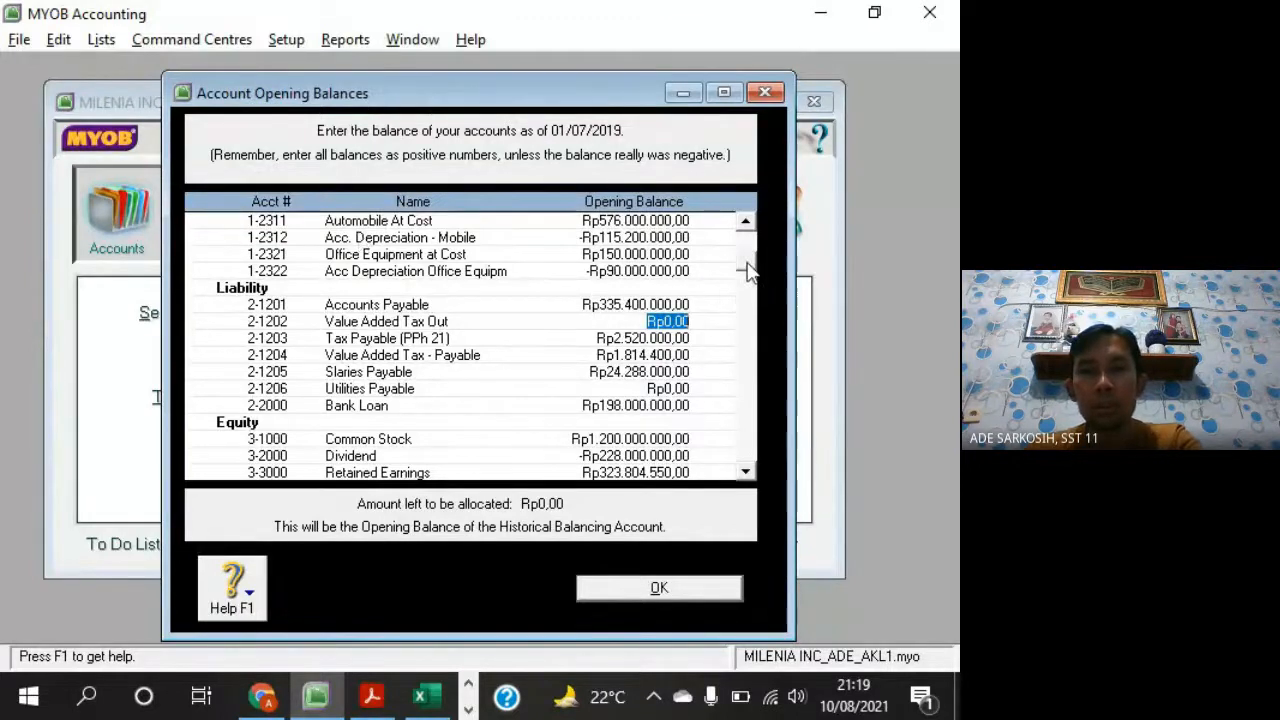
Check the asset opening balances, including Prepaid Rent, Value Added Tax In, VAT Receivable, Merchandise Inventory and Prepaid Income Tax
{"action": "scroll", "coordinate": [748, 270], "scroll_direction": "up", "scroll_amount": 4}
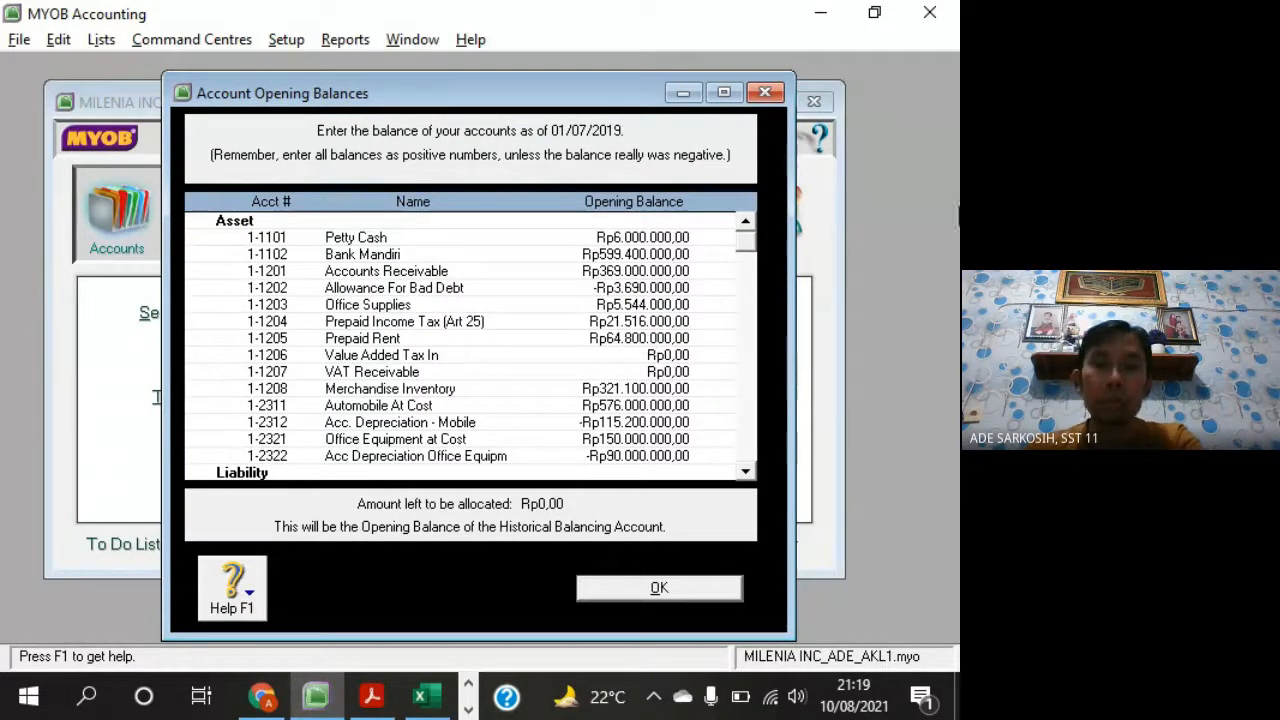
{"action": "left_click", "coordinate": [665, 340]}
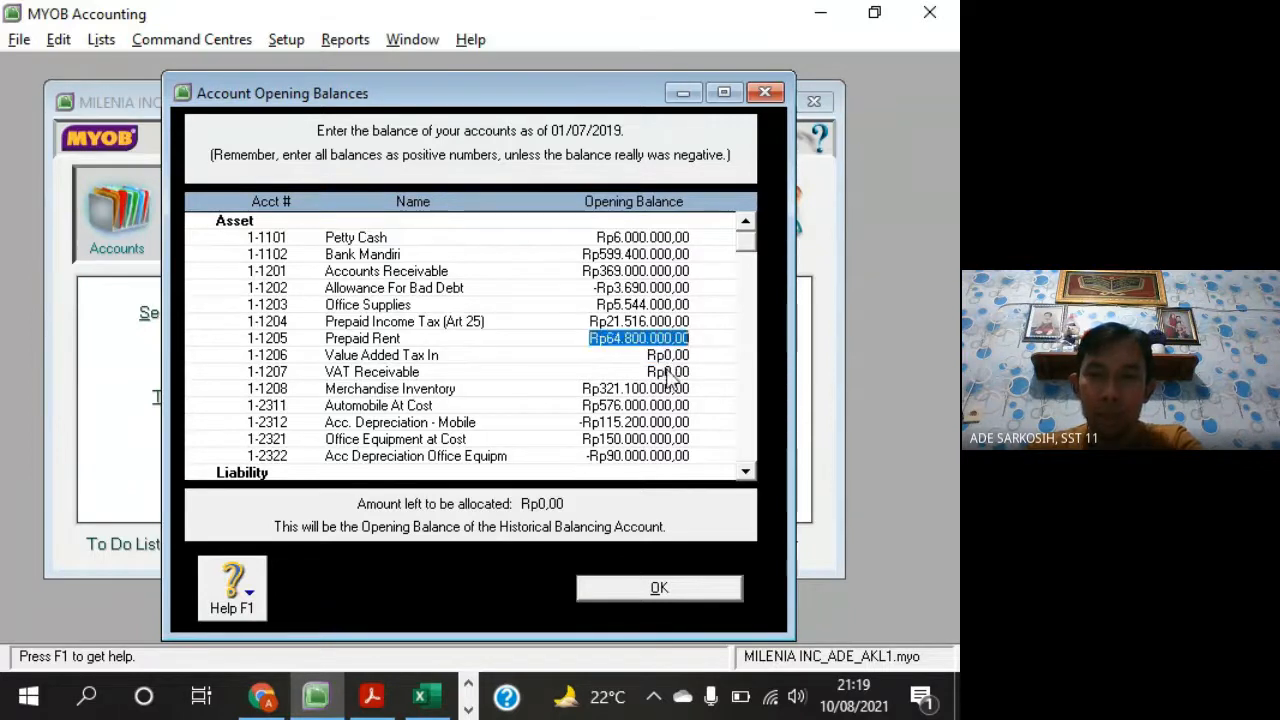
{"action": "left_click", "coordinate": [666, 371]}
{"action": "left_click", "coordinate": [665, 355]}
{"action": "left_click", "coordinate": [665, 371]}
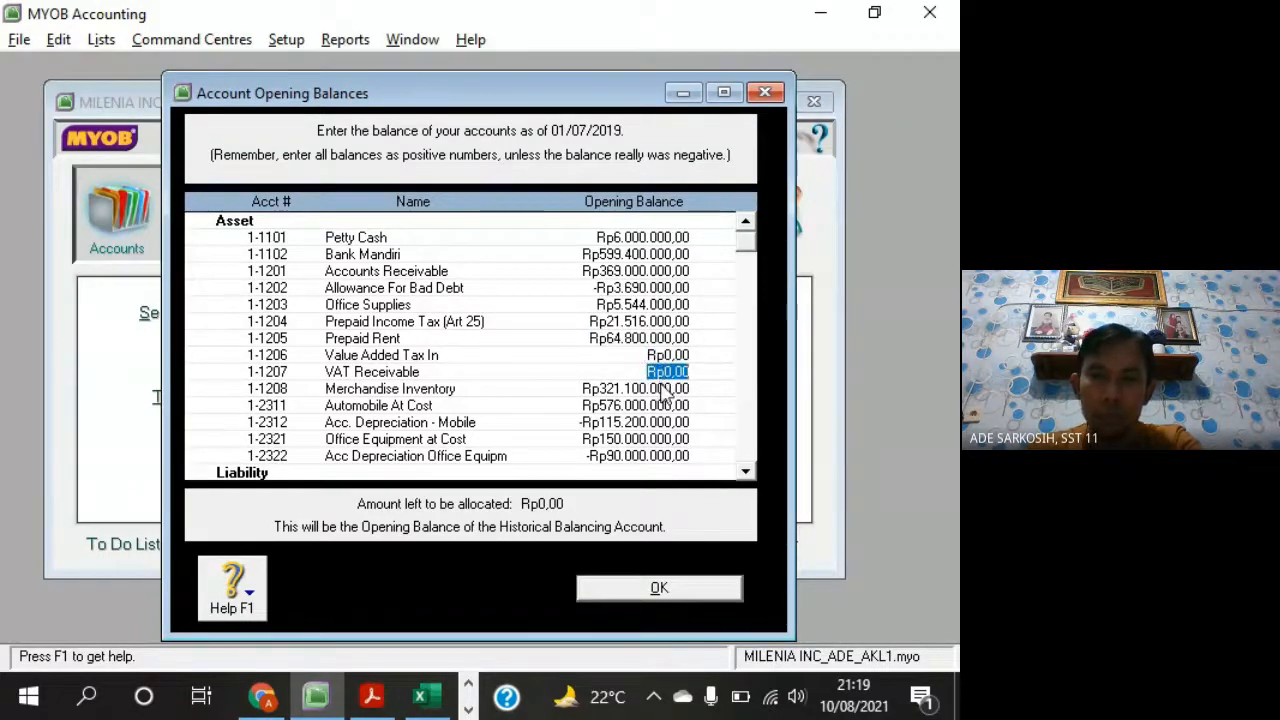
{"action": "key", "text": "Down"}
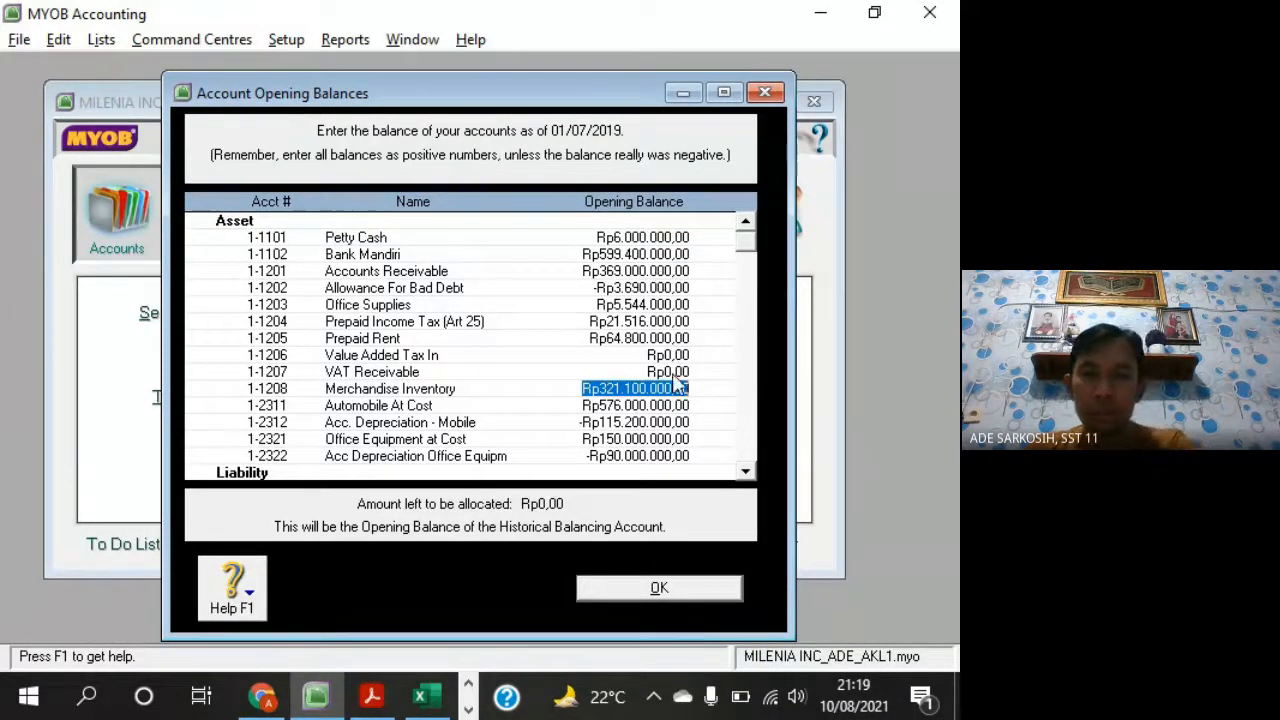
{"action": "left_click", "coordinate": [645, 322]}
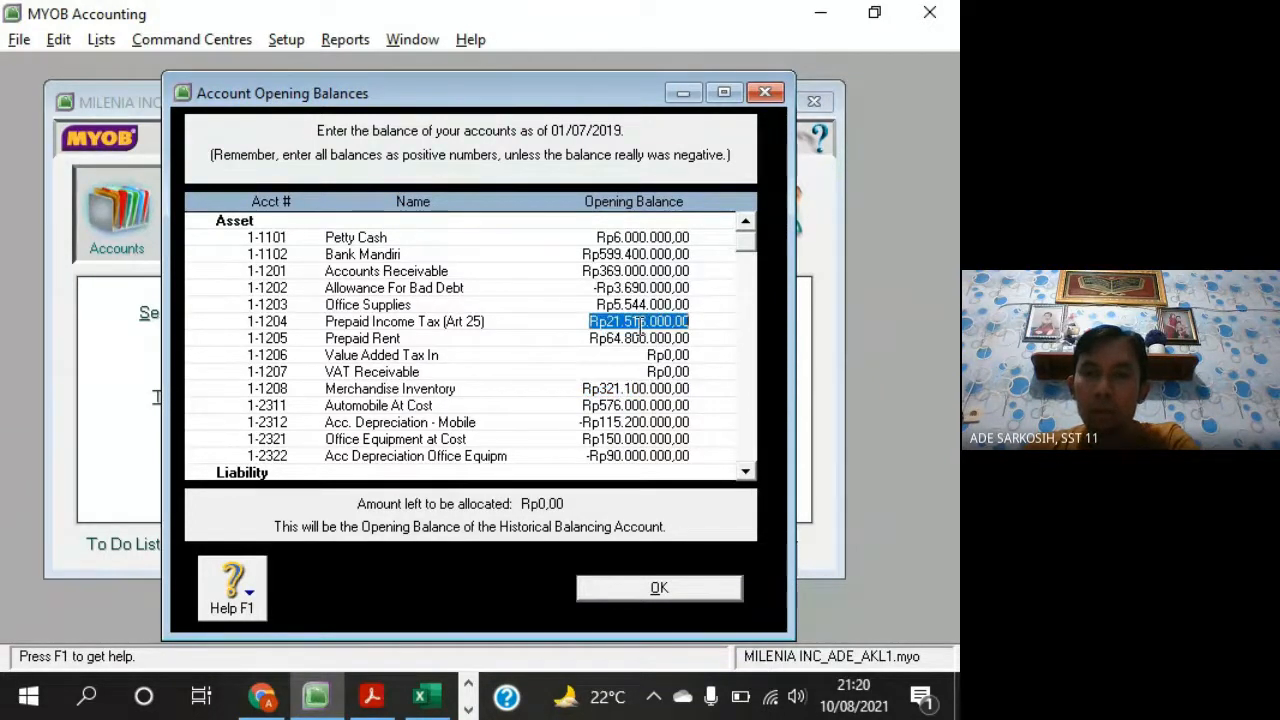
Examine the opening balances from Value Added Tax - Payable through Sales, Sales Discount and Sales Return & Allowance to the last expense account
{"action": "scroll", "coordinate": [668, 321], "scroll_direction": "down", "scroll_amount": 3}
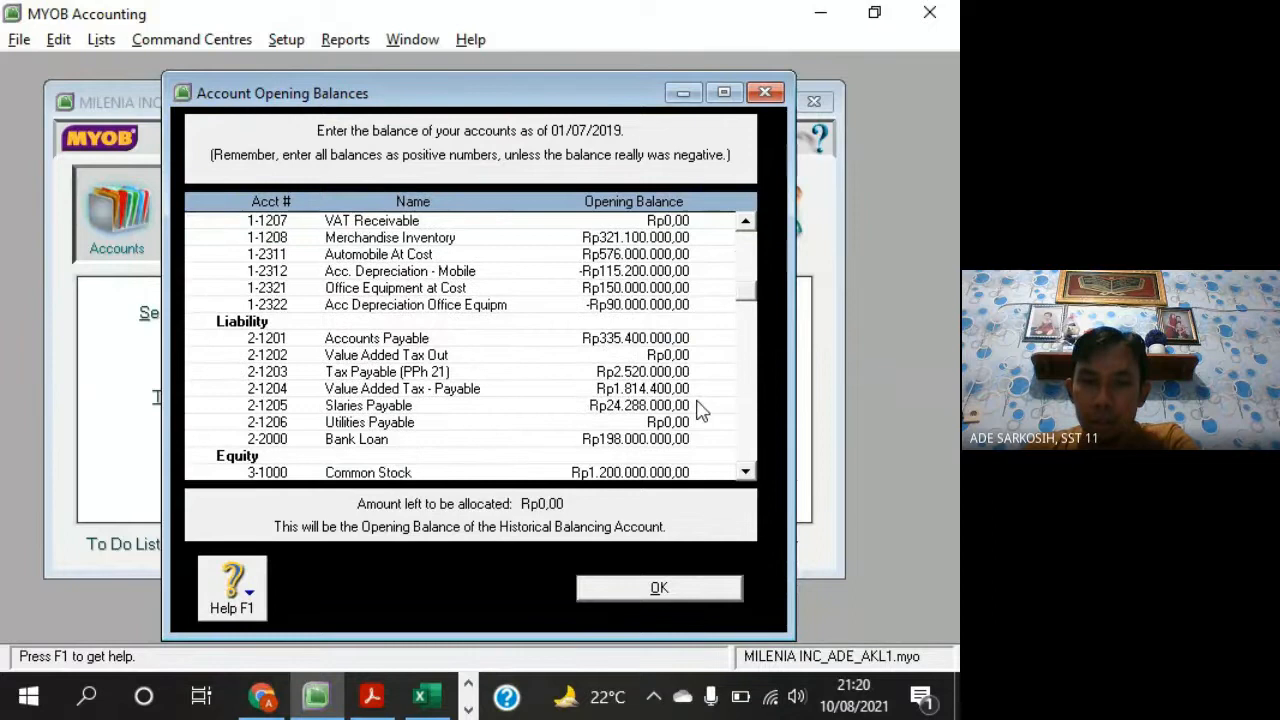
{"action": "left_click", "coordinate": [665, 390]}
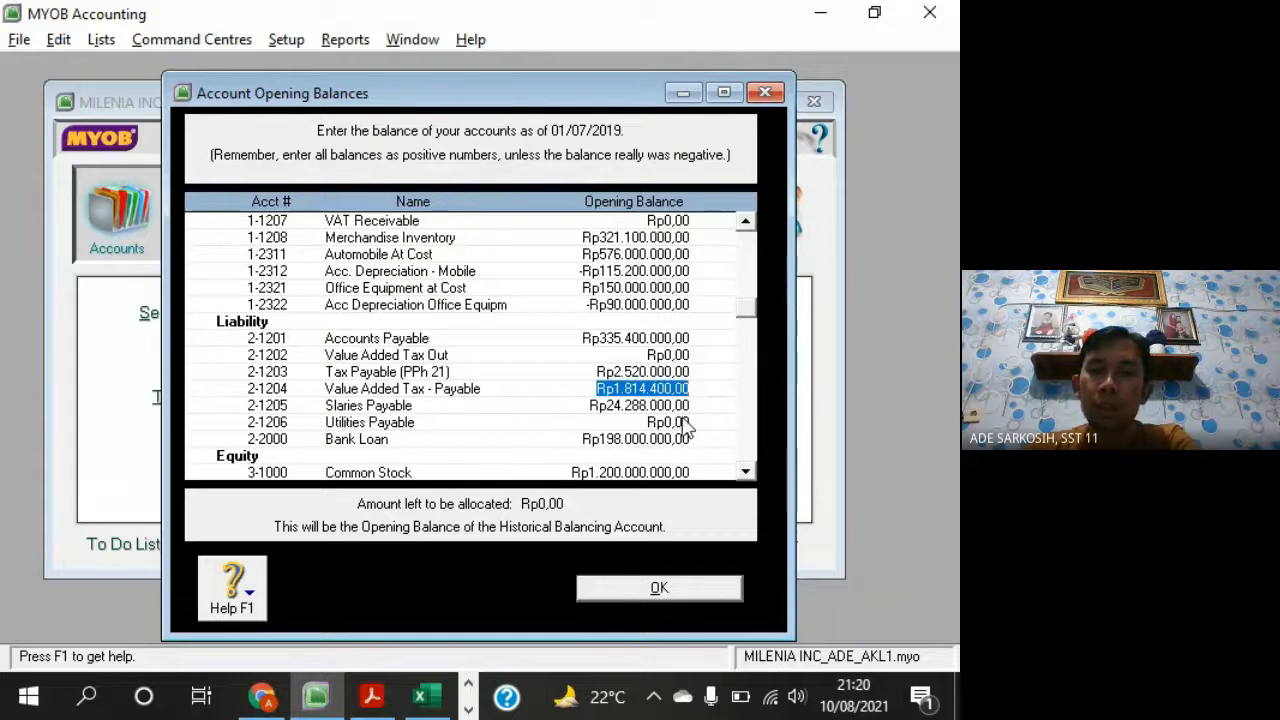
{"action": "scroll", "coordinate": [688, 428], "scroll_direction": "down", "scroll_amount": 4}
{"action": "left_click", "coordinate": [660, 373]}
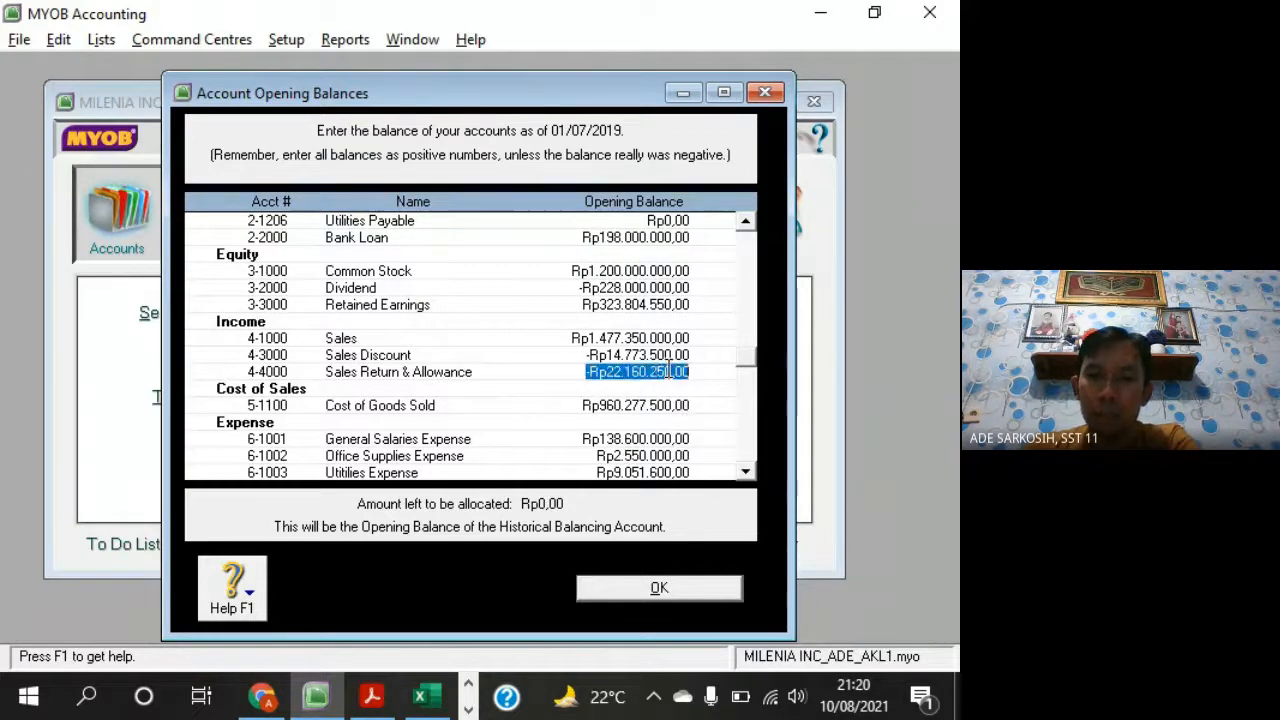
{"action": "left_click", "coordinate": [668, 358]}
{"action": "left_click", "coordinate": [676, 372]}
{"action": "left_click", "coordinate": [661, 354]}
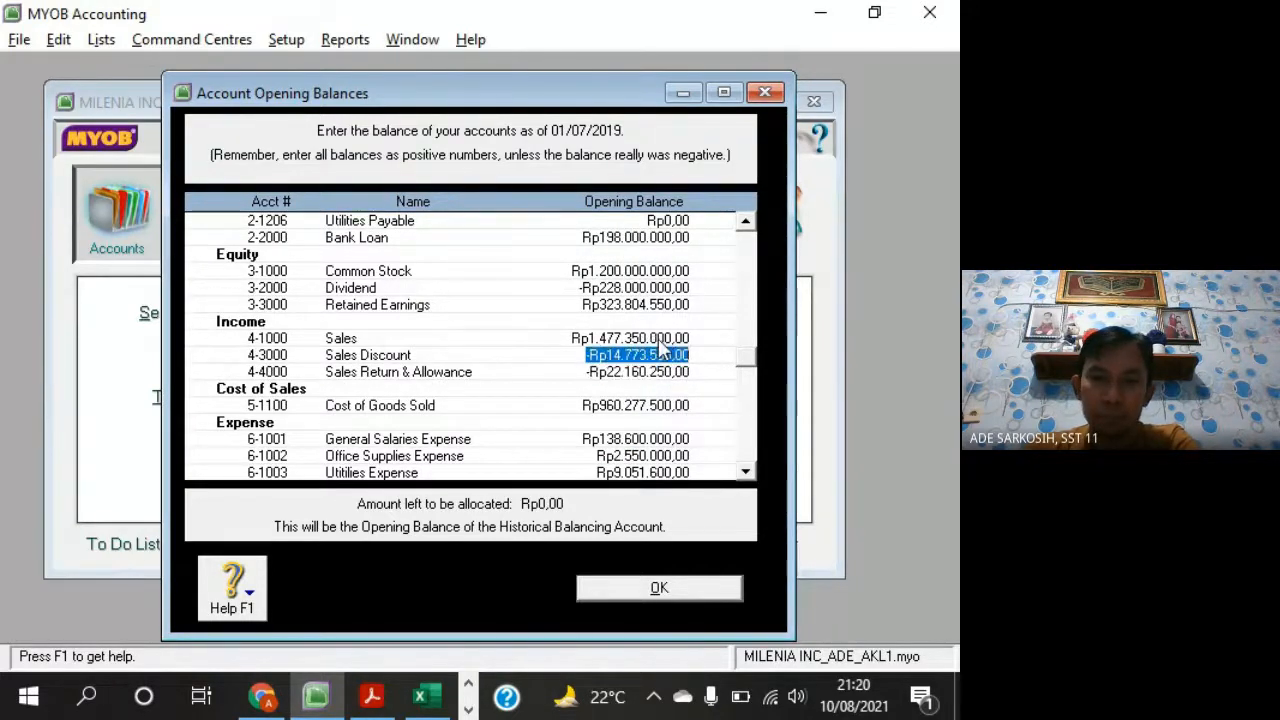
{"action": "left_click", "coordinate": [661, 340]}
{"action": "scroll", "coordinate": [752, 484], "scroll_direction": "down", "scroll_amount": 2}
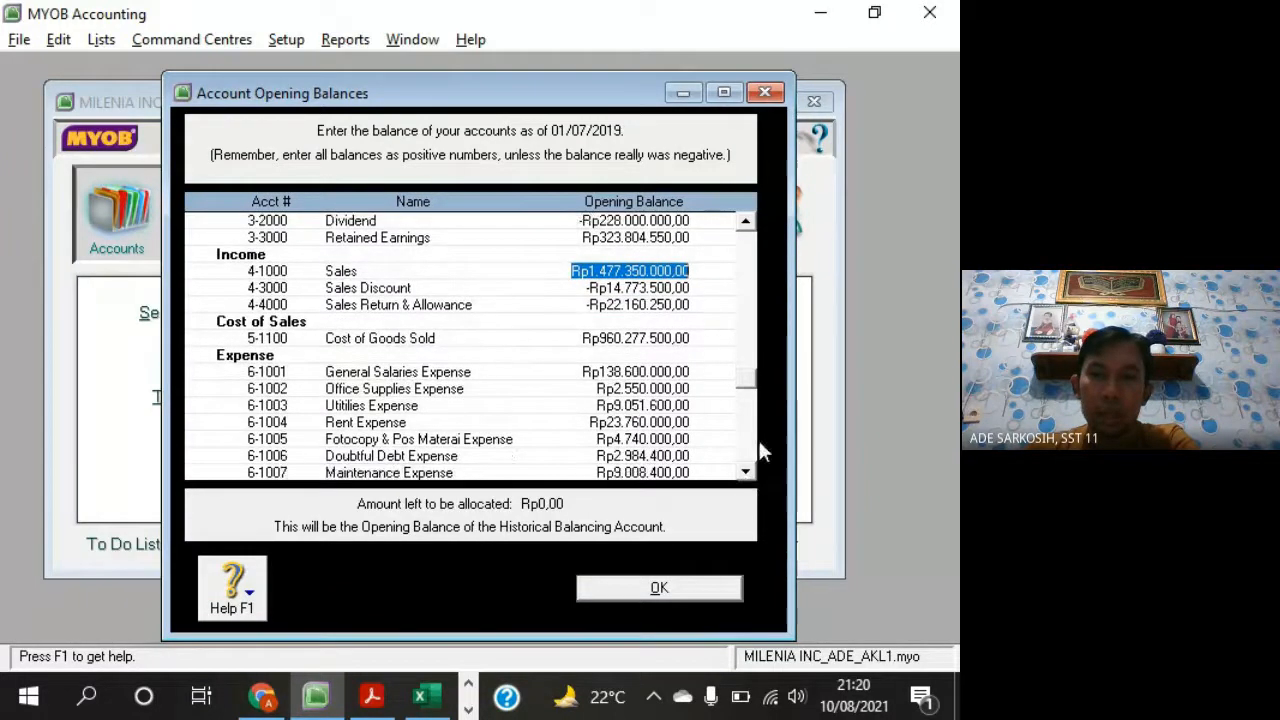
{"action": "scroll", "coordinate": [700, 445], "scroll_direction": "down", "scroll_amount": 5}
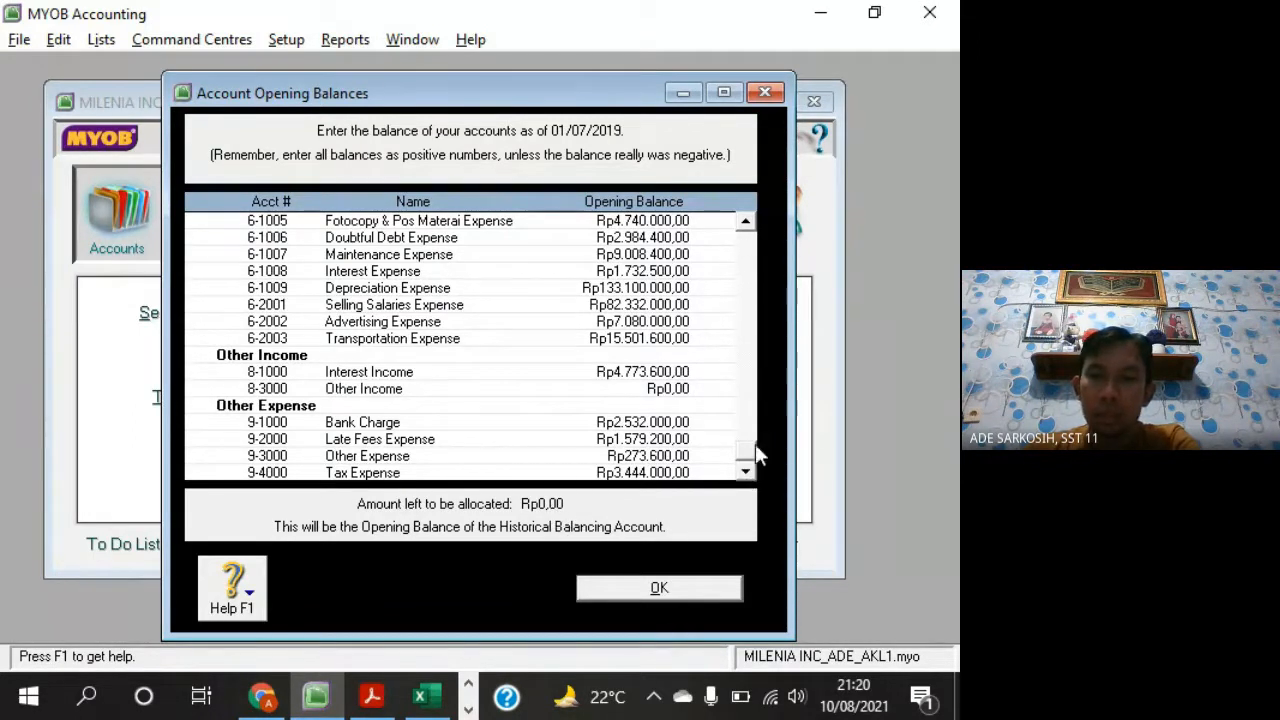
Set the Petty Cash opening balance to 0 and check its effect on the amount left to be allocated
{"action": "left_click_drag", "start_coordinate": [755, 237], "coordinate": [750, 235]}
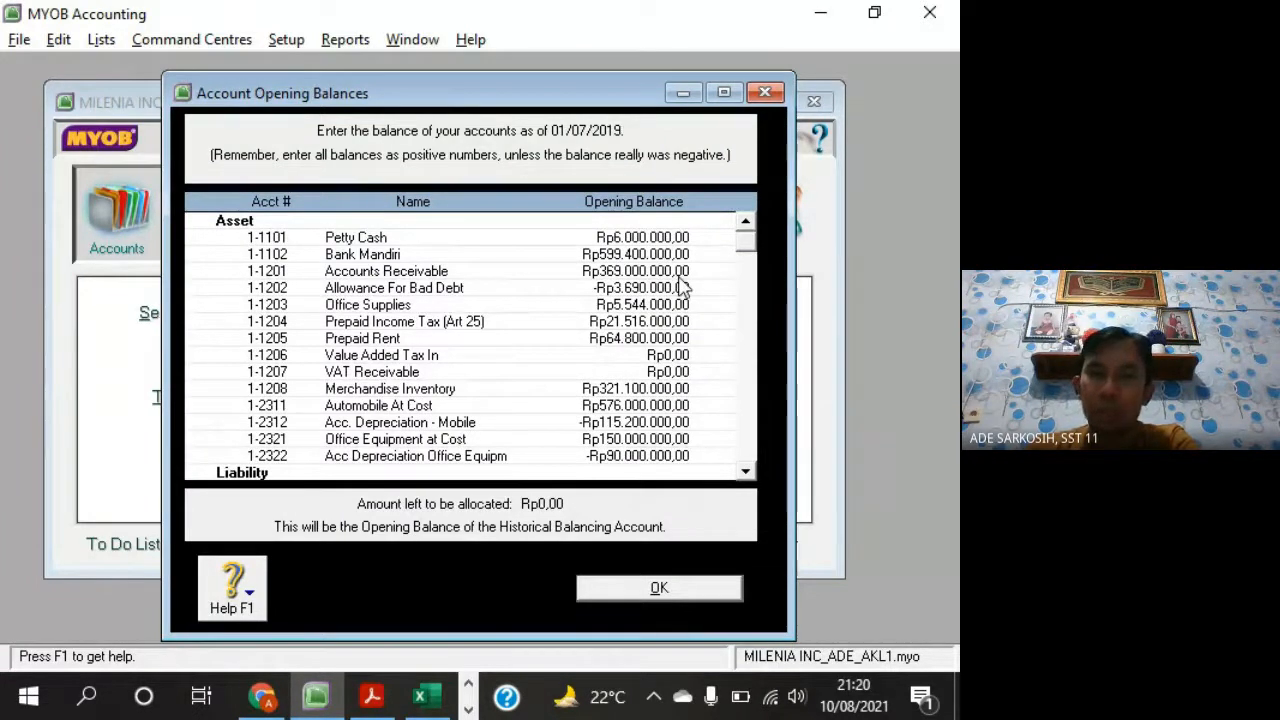
{"action": "left_click", "coordinate": [668, 240]}
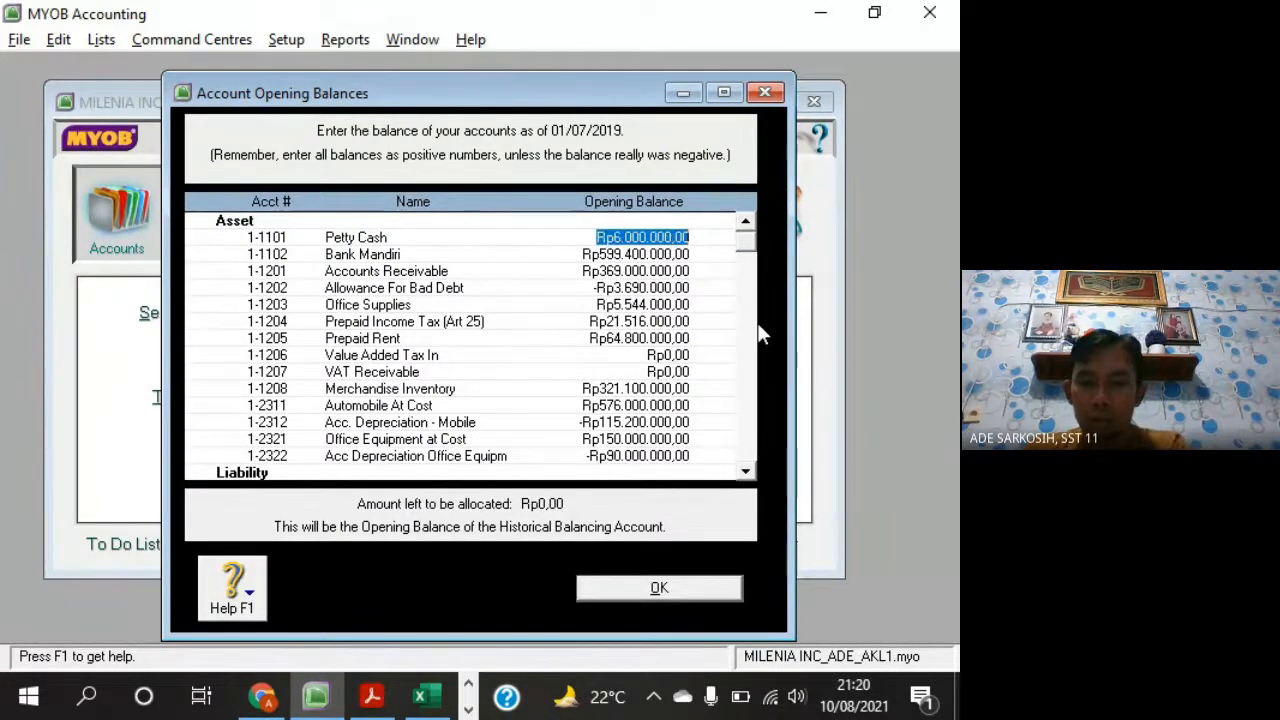
{"action": "type", "text": "0"}
{"action": "key", "text": "Tab"}
{"action": "key", "text": "Tab"}
{"action": "key", "text": "Tab"}
{"action": "key", "text": "Tab"}
{"action": "key", "text": "Tab"}
{"action": "key", "text": "Tab"}
{"action": "key", "text": "Tab"}
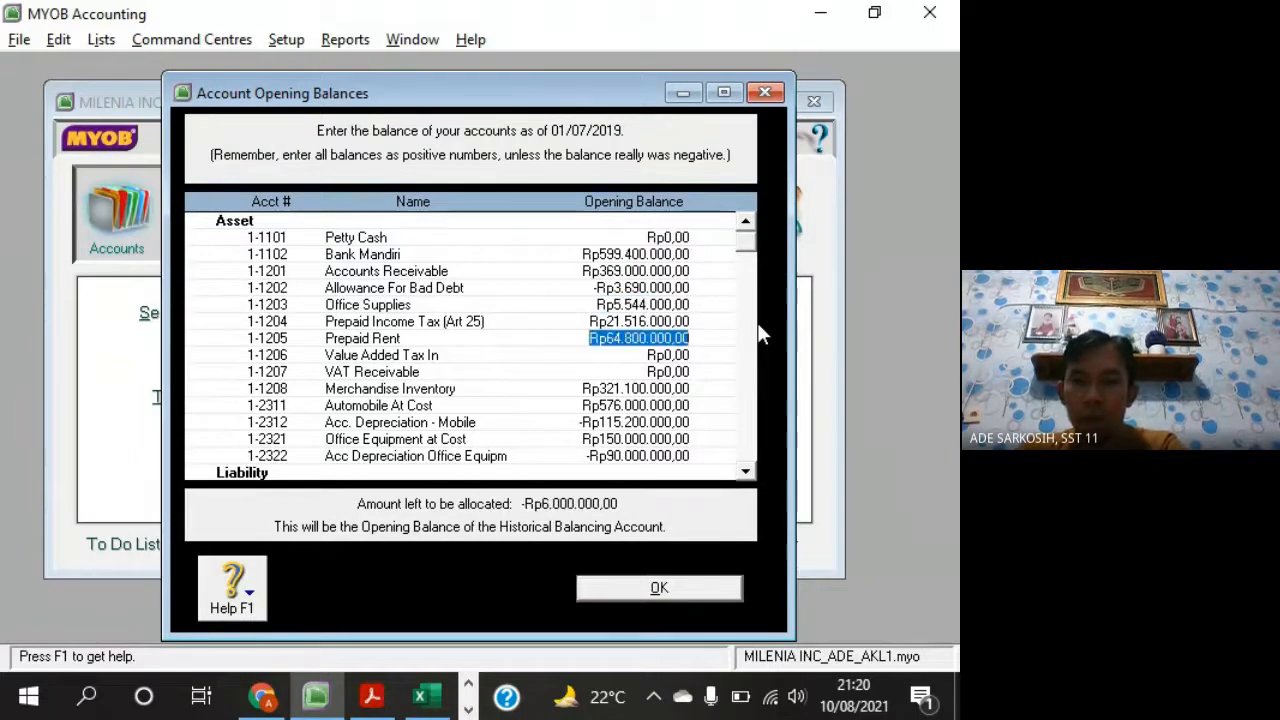
Return to the Petty Cash account and set its opening balance back to 6000000
{"action": "key", "text": "shift+Tab"}
{"action": "key", "text": "shift+Tab"}
{"action": "key", "text": "shift+Tab"}
{"action": "key", "text": "shift+Tab"}
{"action": "key", "text": "shift+Tab"}
{"action": "key", "text": "shift+Tab"}
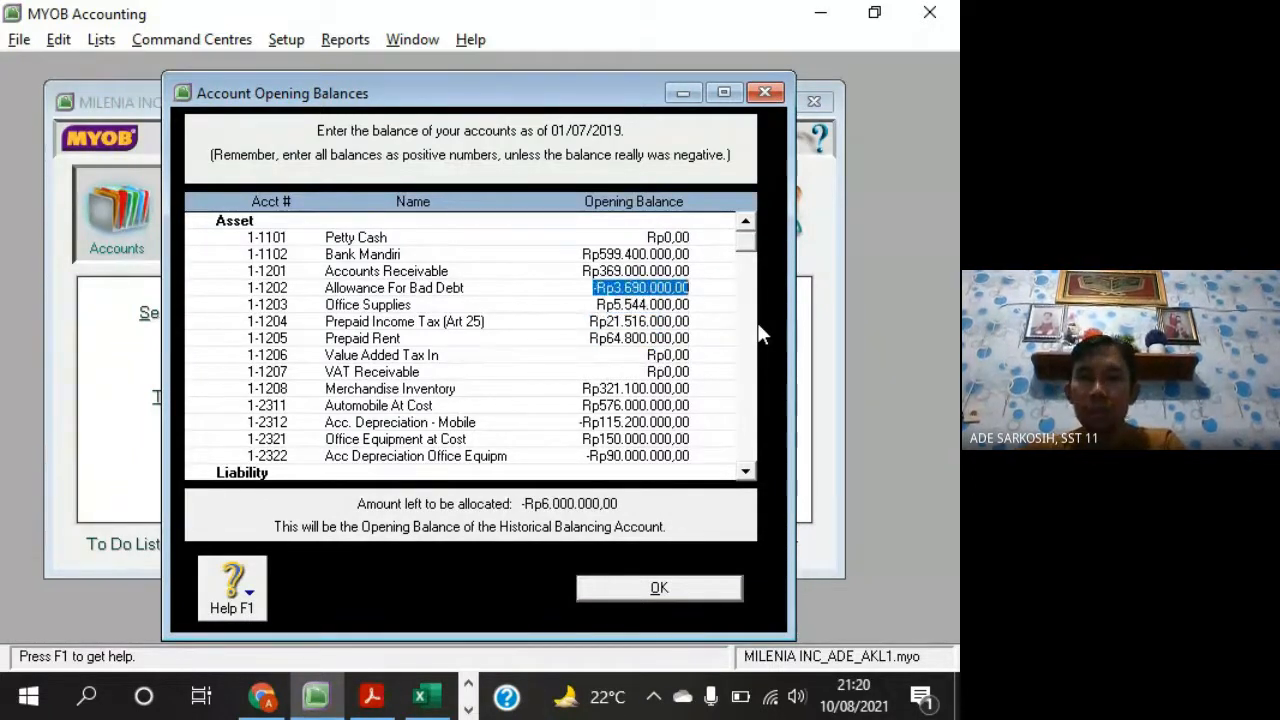
{"action": "key", "text": "shift+Tab"}
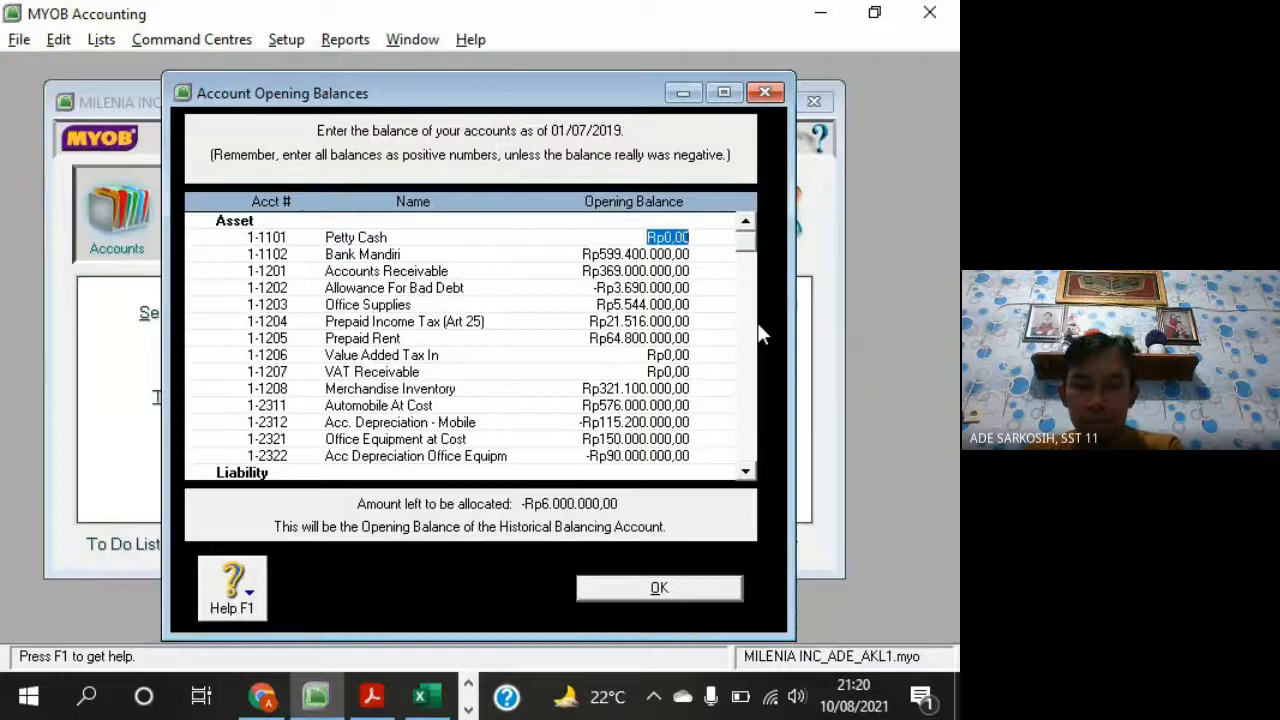
{"action": "type", "text": "6000000"}
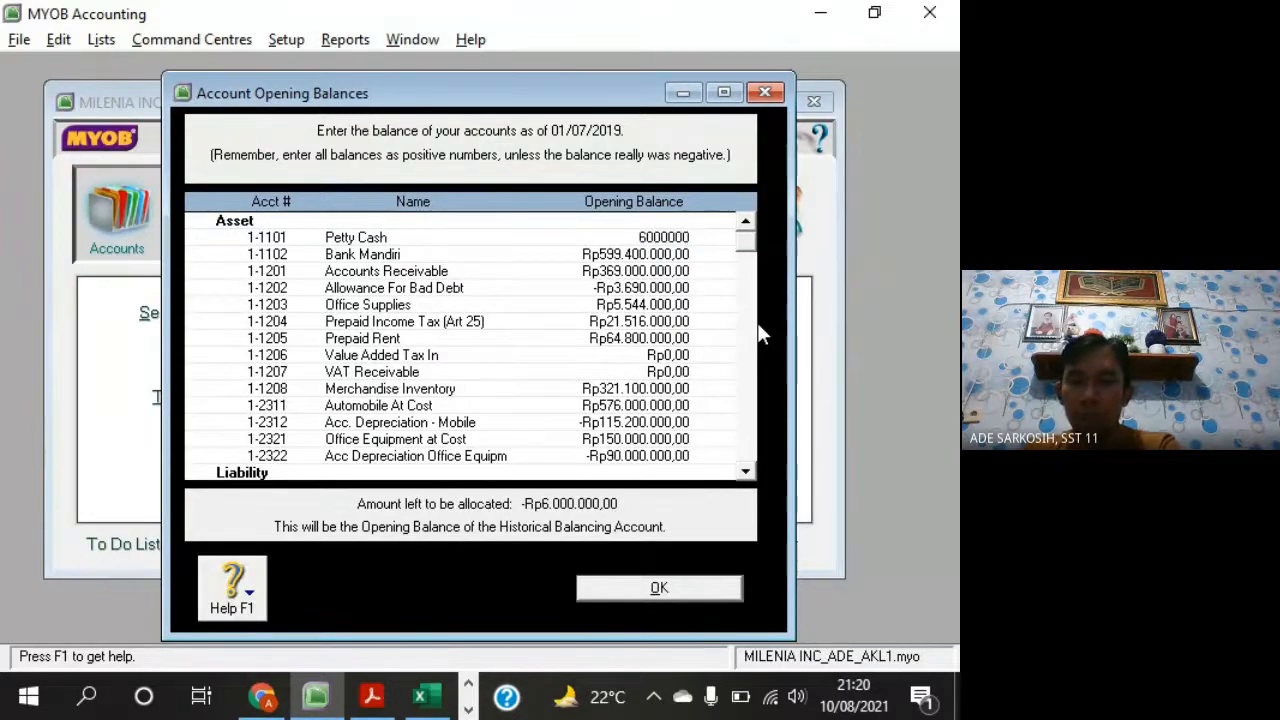
{"action": "key", "text": "Tab"}
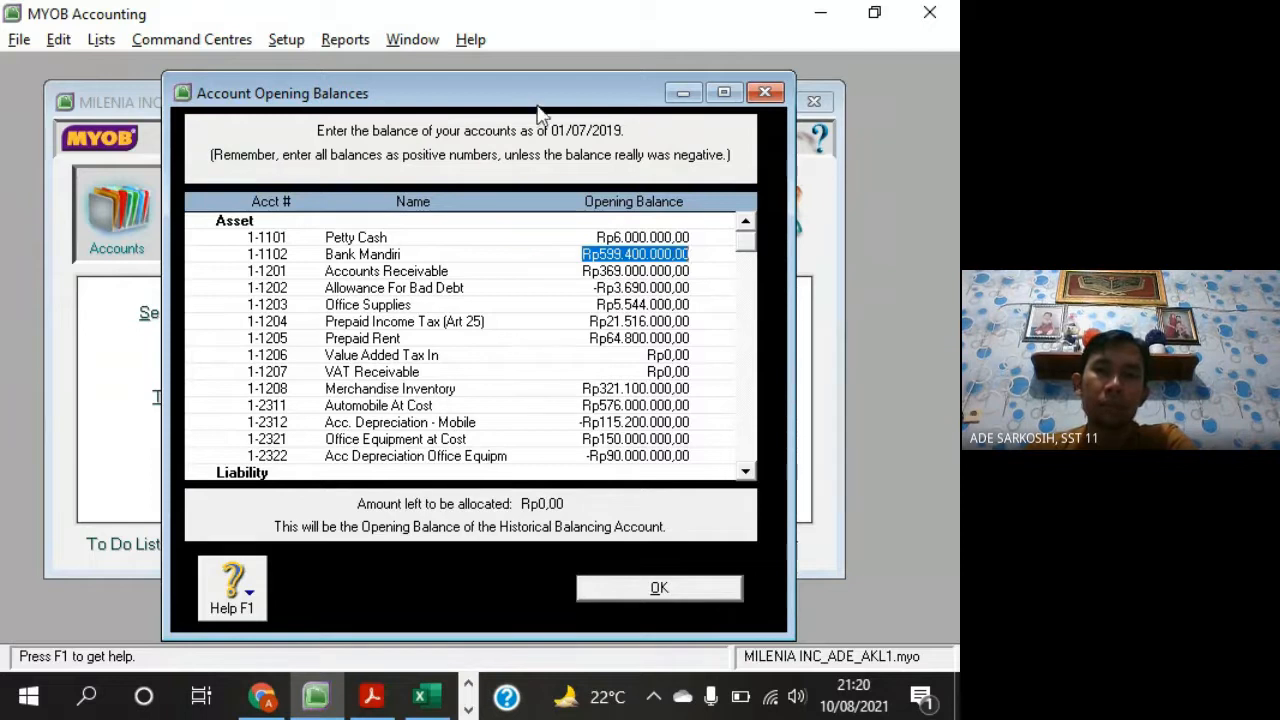
{"action": "left_click_drag", "start_coordinate": [537, 93], "coordinate": [537, 82]}
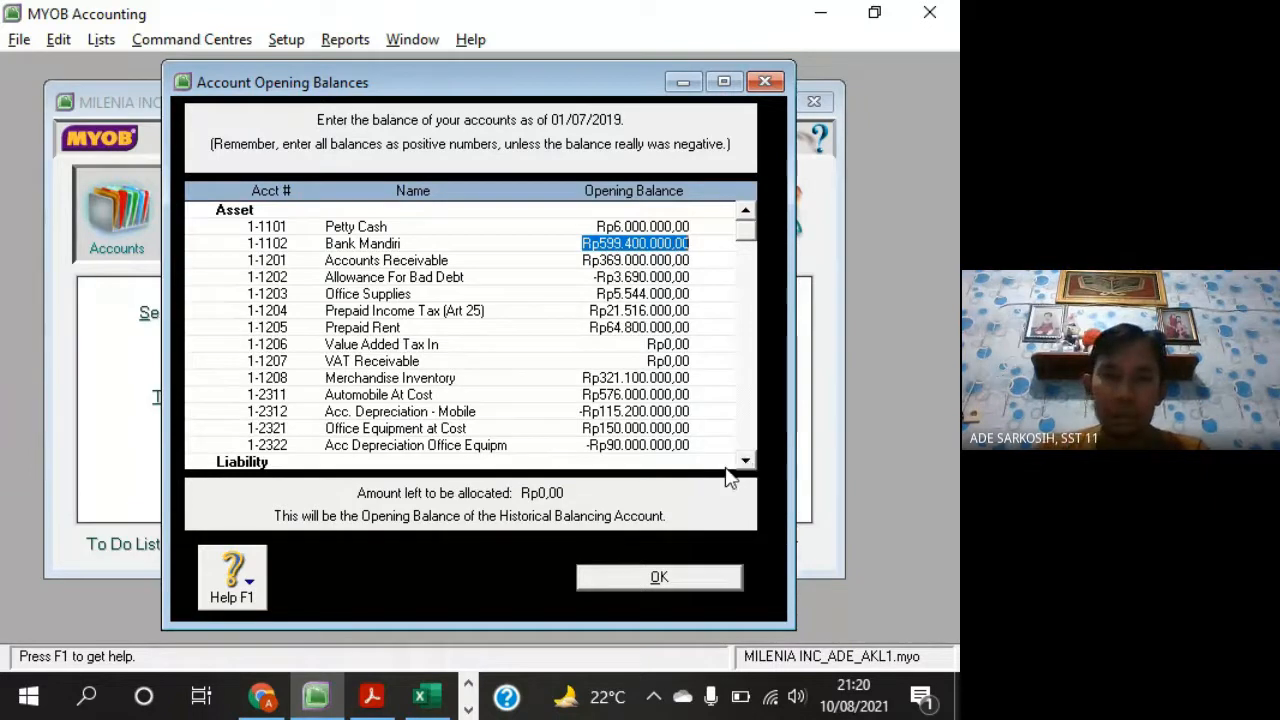
{"action": "left_click_drag", "start_coordinate": [577, 92], "coordinate": [536, 91]}
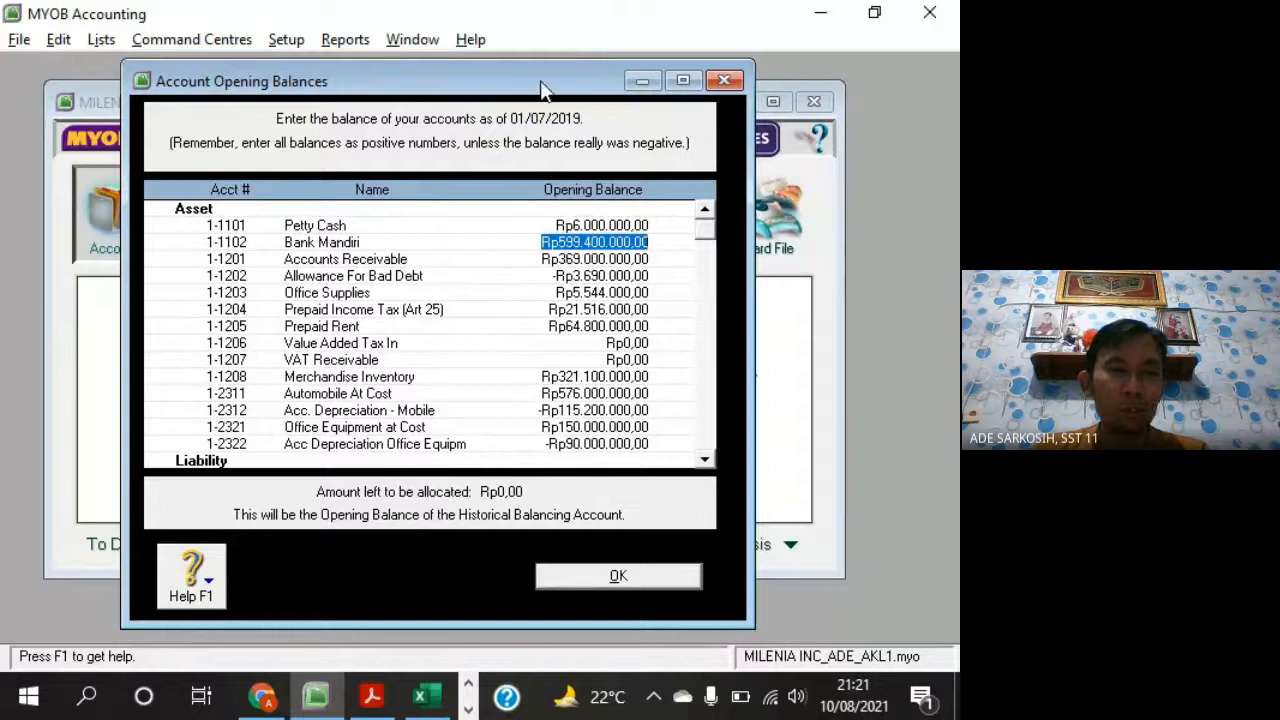
{"action": "mouse_move", "coordinate": [542, 82]}
{"action": "left_mouse_down"}
{"action": "mouse_move", "coordinate": [586, 77]}
{"action": "mouse_move", "coordinate": [555, 90]}
{"action": "left_mouse_up"}
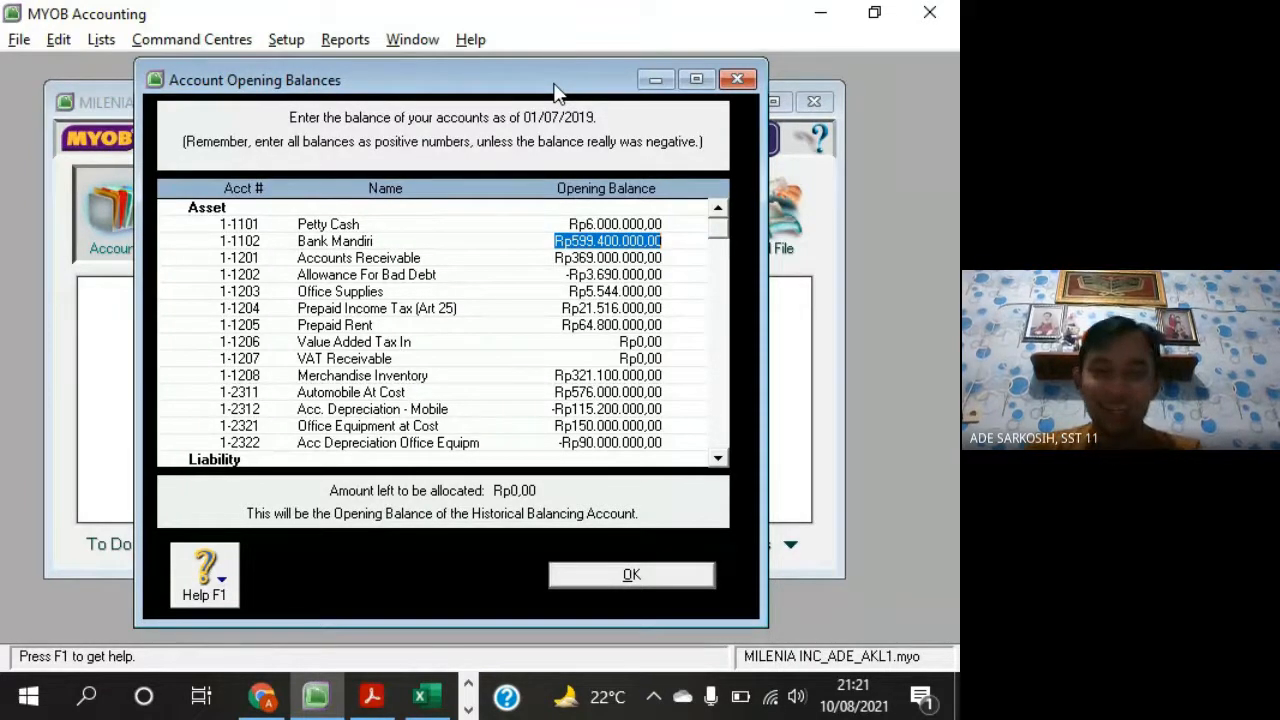
{"action": "mouse_move", "coordinate": [541, 95]}
{"action": "left_mouse_down"}
{"action": "mouse_move", "coordinate": [560, 92]}
{"action": "mouse_move", "coordinate": [546, 95]}
{"action": "left_mouse_up"}
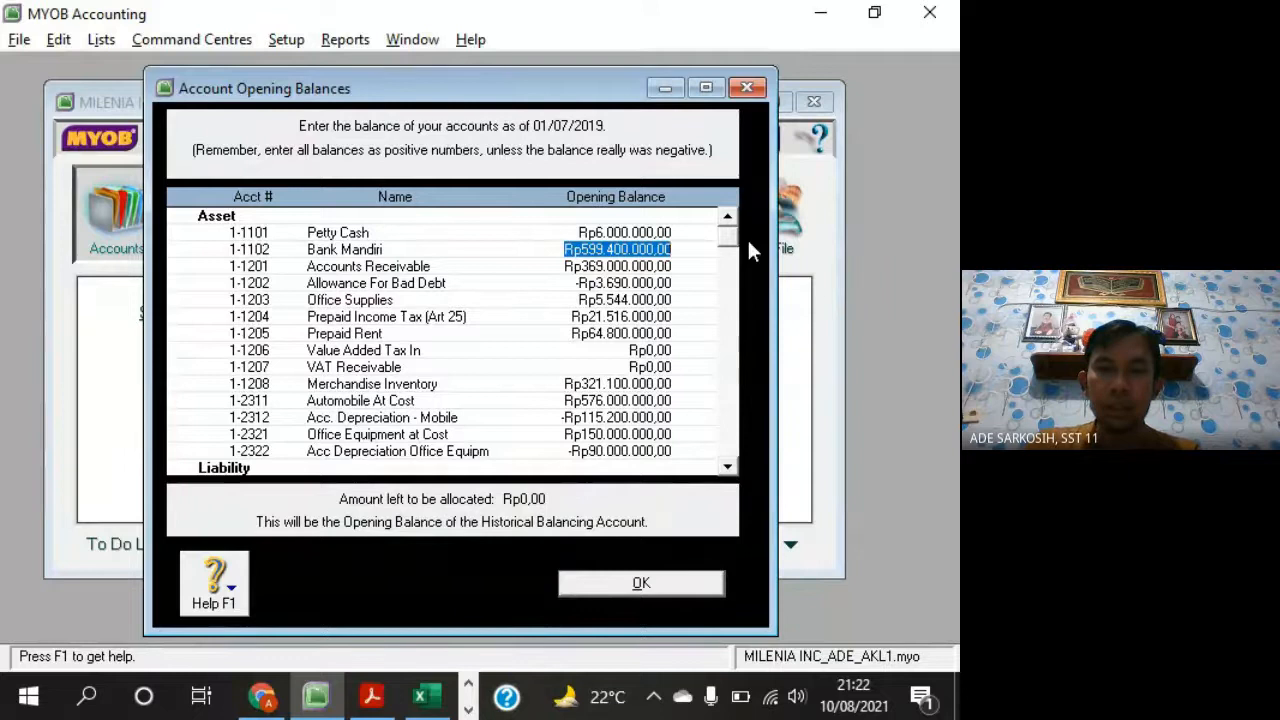
Accept the account opening balances and return to the Command Centre
{"action": "left_click", "coordinate": [668, 584]}
{"action": "left_click_drag", "start_coordinate": [568, 109], "coordinate": [598, 107]}
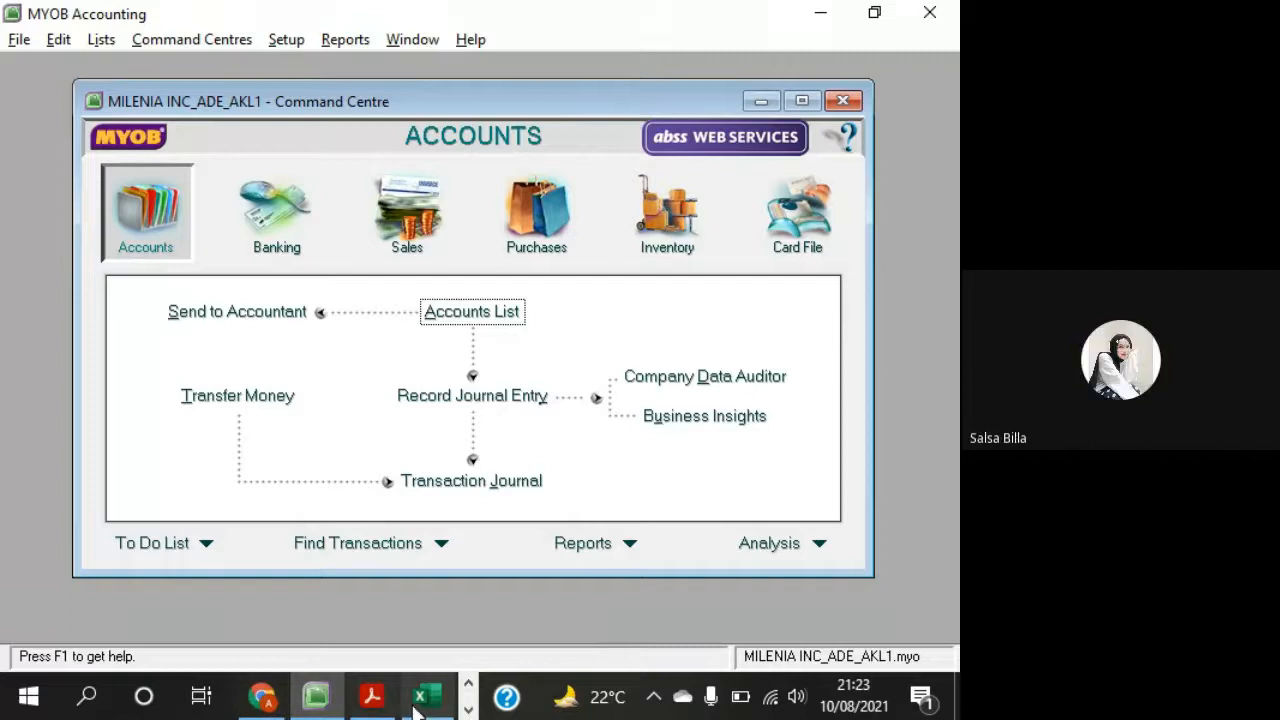
Switch to the Google Meet call in Chrome and stop presenting the screen
{"action": "mouse_move", "coordinate": [407, 712]}
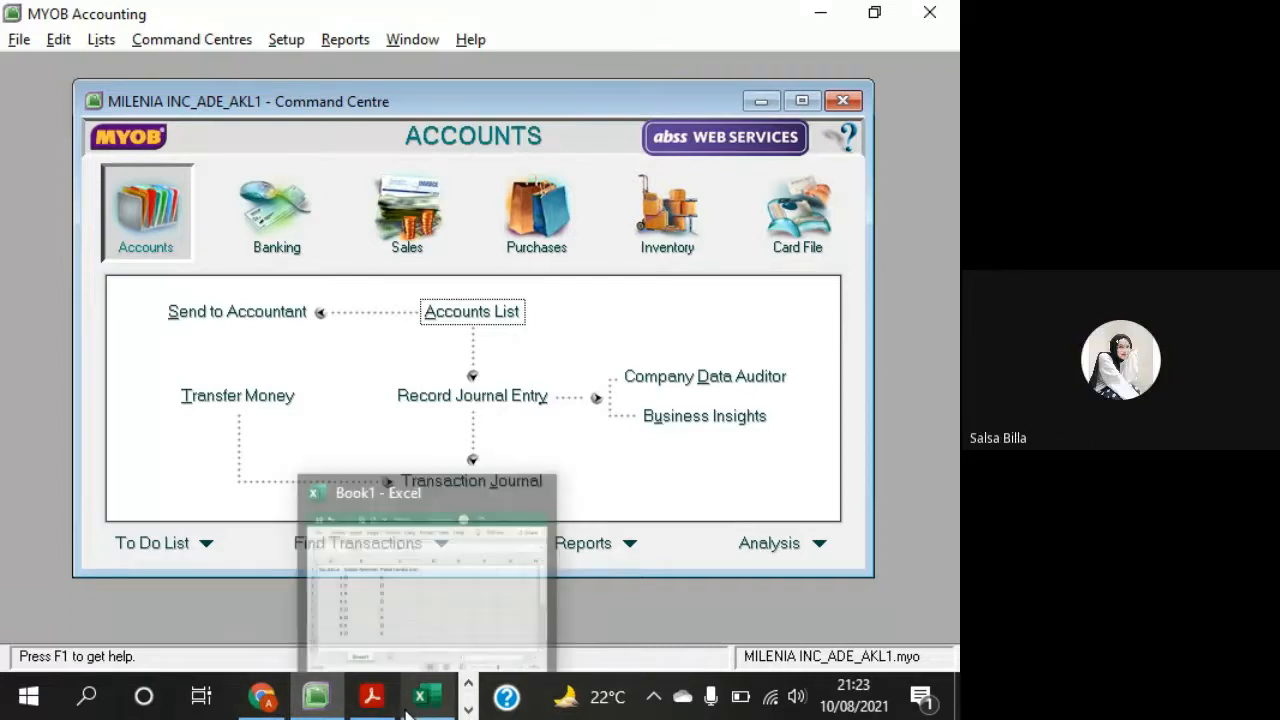
{"action": "left_click", "coordinate": [262, 698]}
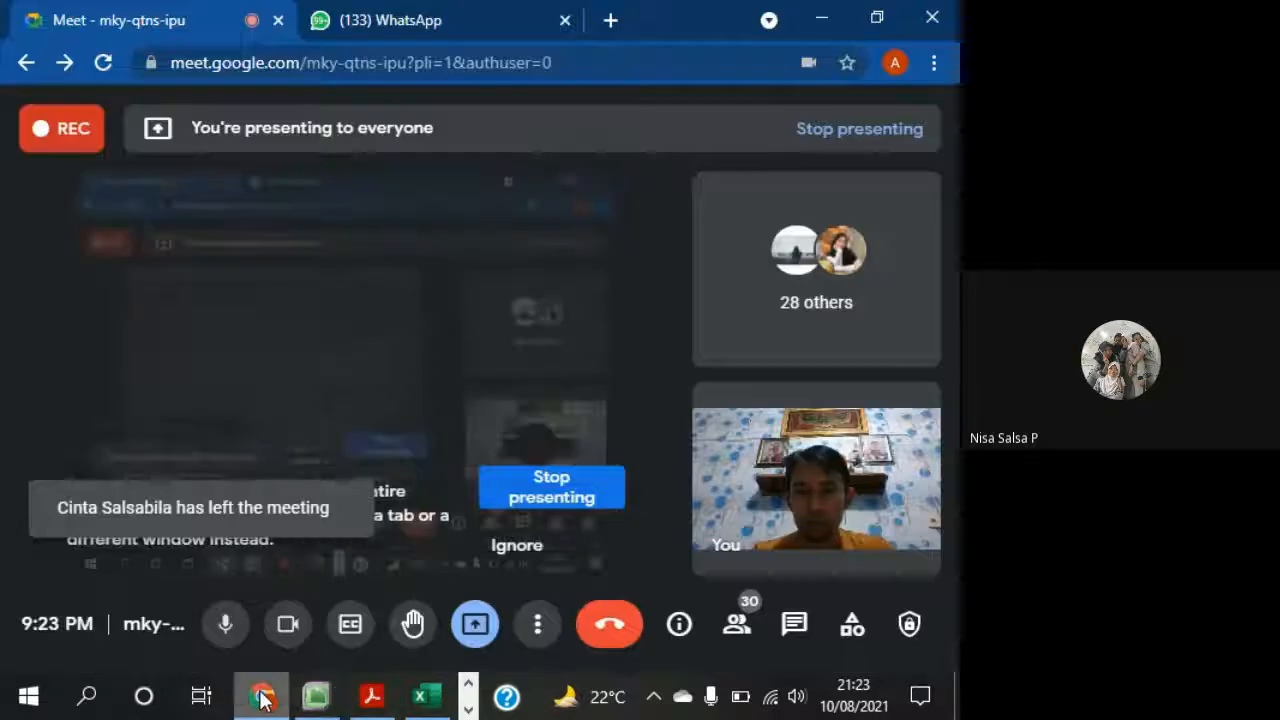
{"action": "left_click", "coordinate": [529, 493]}
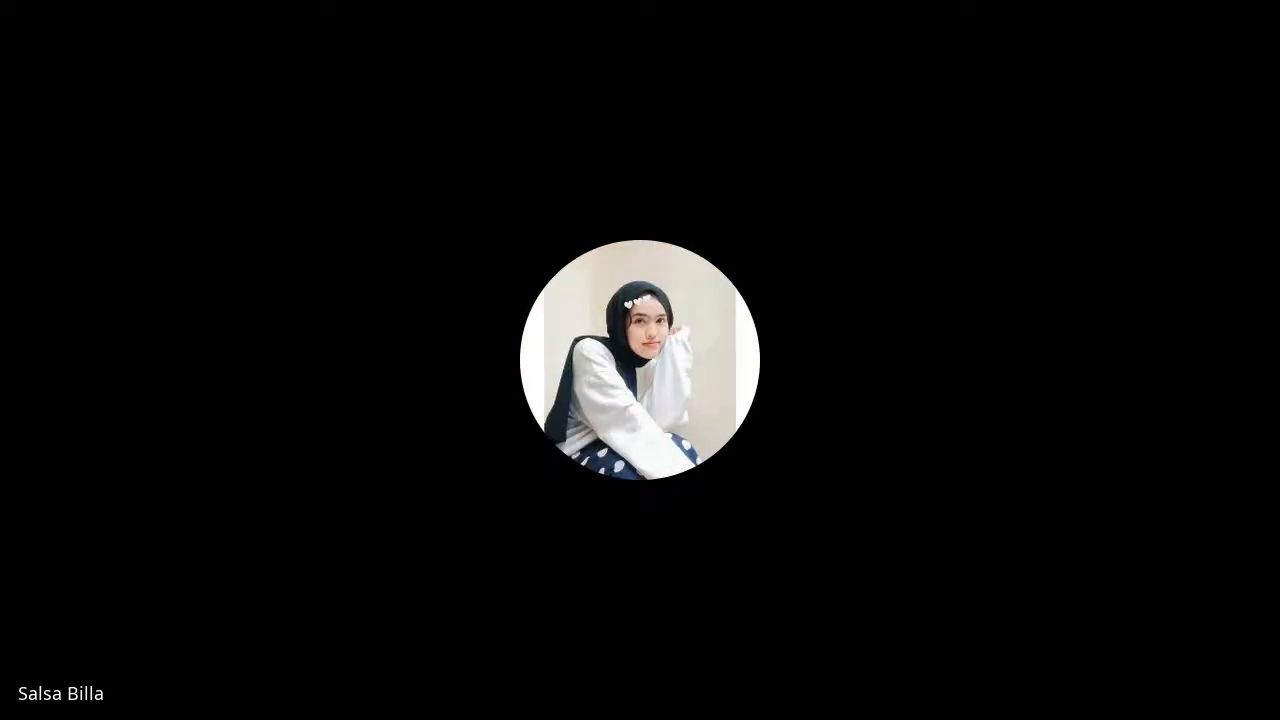